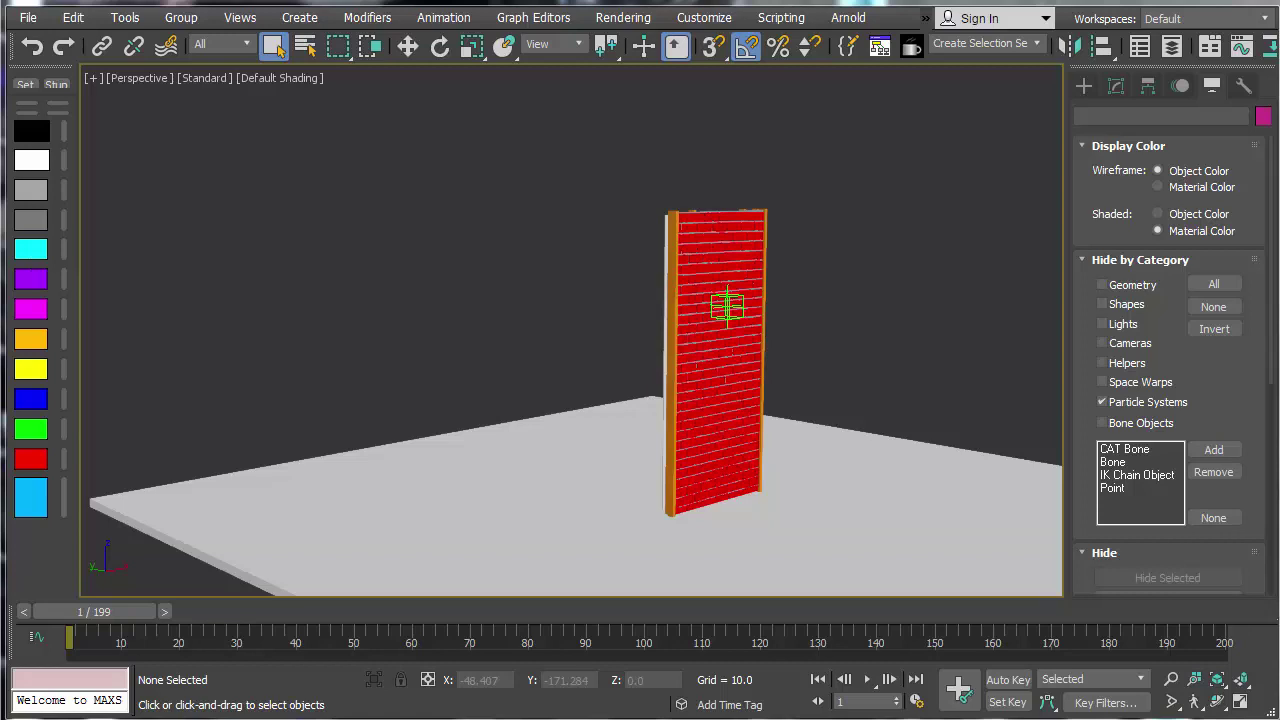
Step: Examine the brick wall from its front and drywall sides with edged faces displayed
{"action": "scroll", "coordinate": [540, 225], "scroll_direction": "up", "scroll_amount": 4}
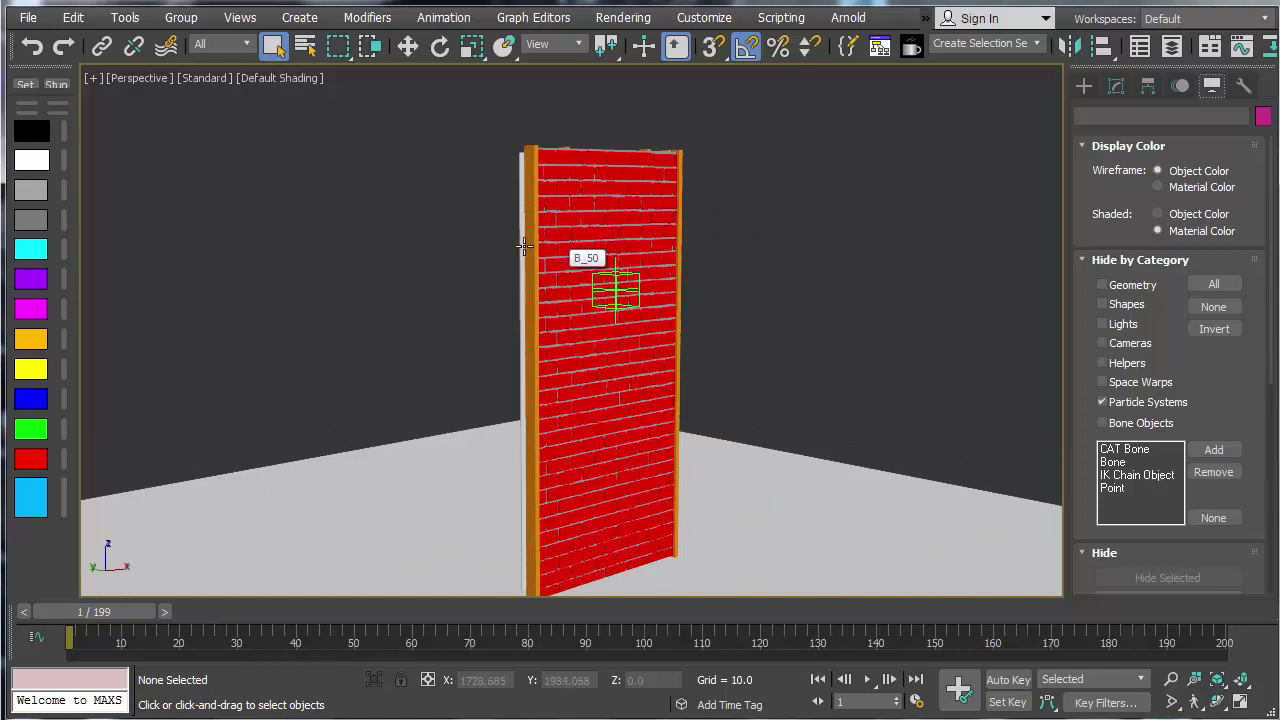
{"action": "middle_click_drag", "start_coordinate": [554, 260], "coordinate": [666, 279], "text": "alt"}
{"action": "scroll", "coordinate": [667, 283], "scroll_direction": "up", "scroll_amount": 4}
{"action": "scroll", "coordinate": [667, 290], "scroll_direction": "down", "scroll_amount": 5}
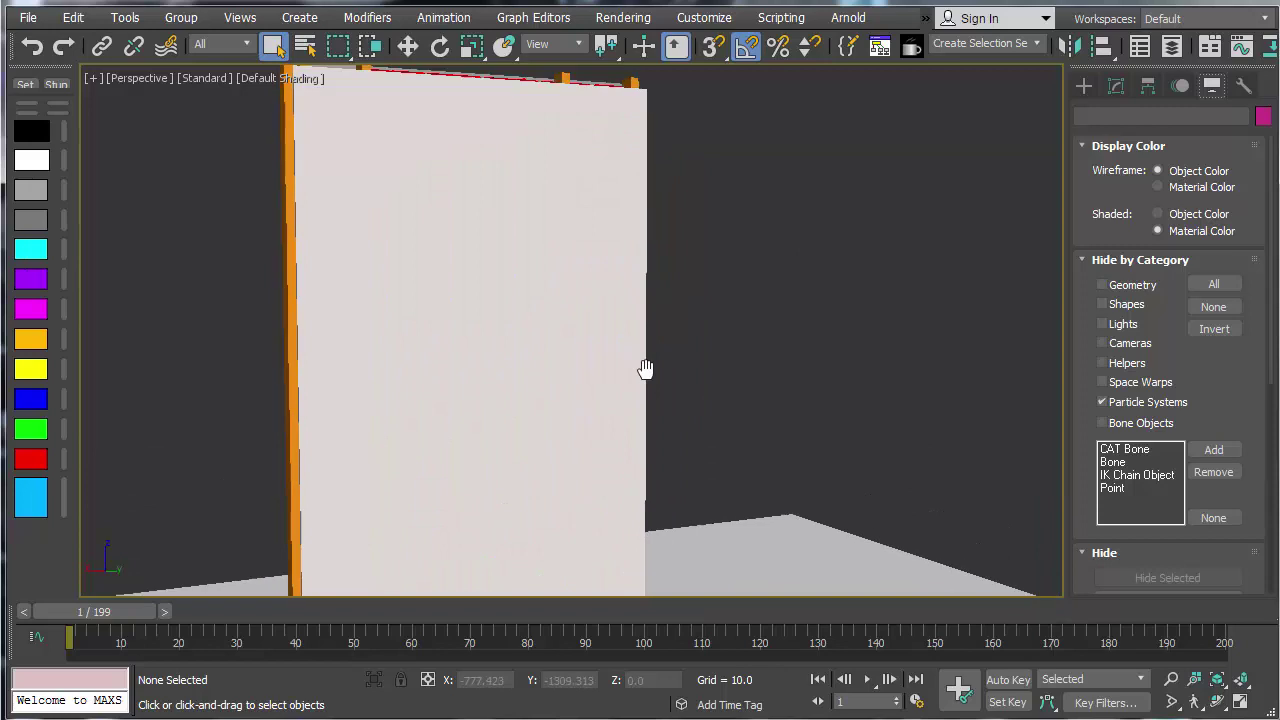
{"action": "key", "text": "F4"}
{"action": "middle_click_drag", "start_coordinate": [660, 292], "coordinate": [734, 280]}
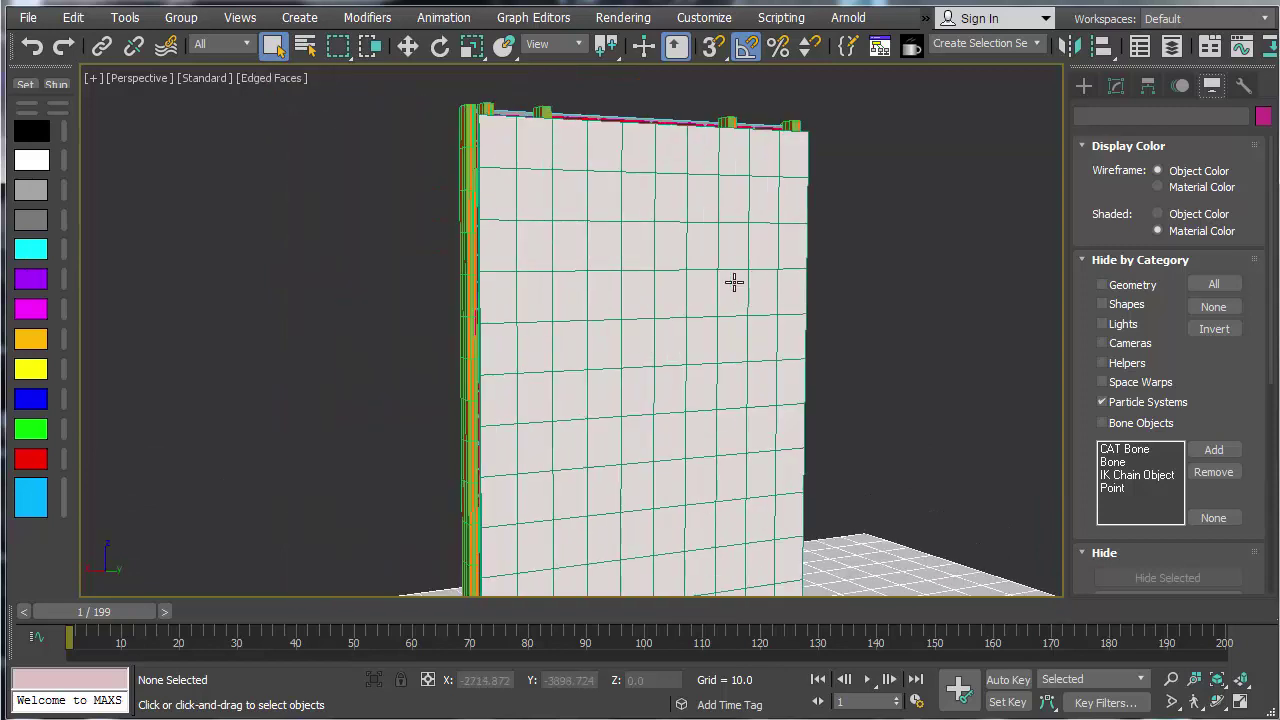
Step: Open the Layer Explorer and hide the DryWall, F_Horz and F_Vert layers
{"action": "left_click", "coordinate": [1172, 46]}
{"action": "mouse_move", "coordinate": [896, 303]}
{"action": "middle_mouse_down"}
{"action": "mouse_move", "coordinate": [897, 334]}
{"action": "mouse_move", "coordinate": [914, 306]}
{"action": "middle_mouse_up"}
{"action": "scroll", "coordinate": [880, 317], "scroll_direction": "down", "scroll_amount": 1}
{"action": "left_click_drag", "start_coordinate": [457, 146], "coordinate": [331, 73]}
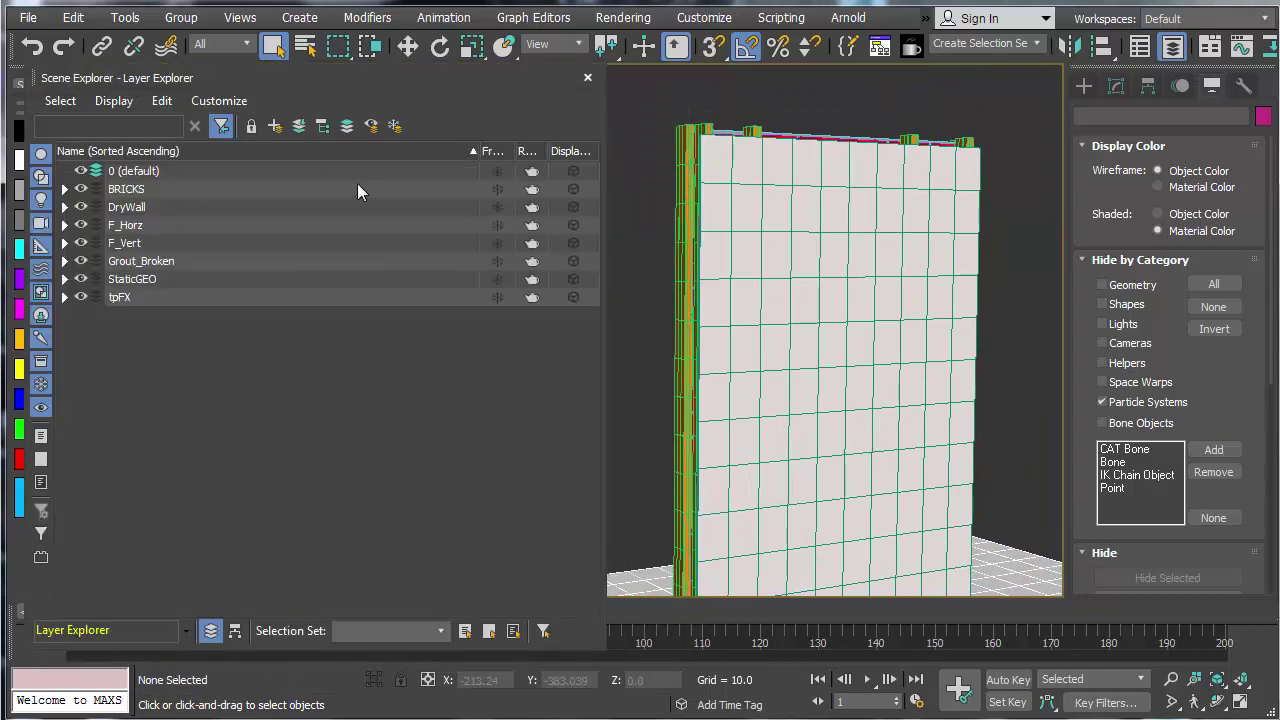
{"action": "left_click", "coordinate": [81, 207]}
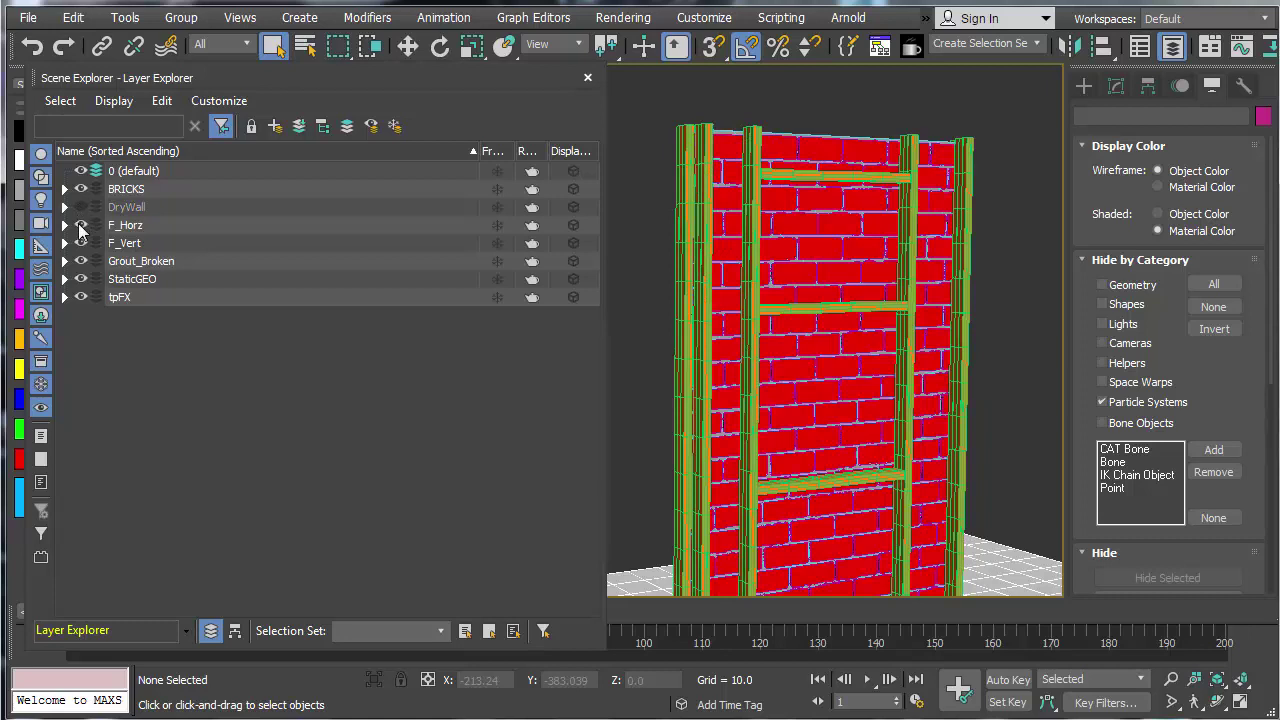
{"action": "left_click", "coordinate": [81, 225]}
{"action": "left_click", "coordinate": [81, 243]}
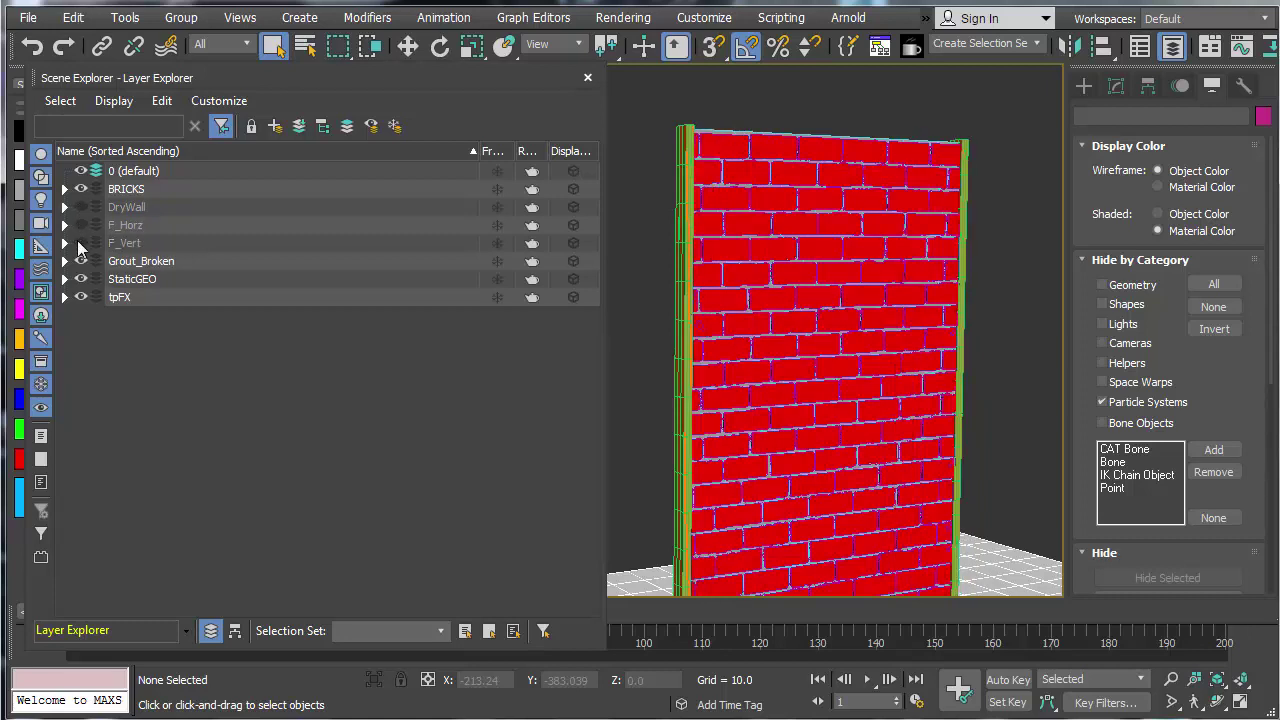
Step: Show the F_Vert and F_Horz layers briefly to compare the framing, and hide both again
{"action": "left_click", "coordinate": [81, 243]}
{"action": "left_click", "coordinate": [81, 225]}
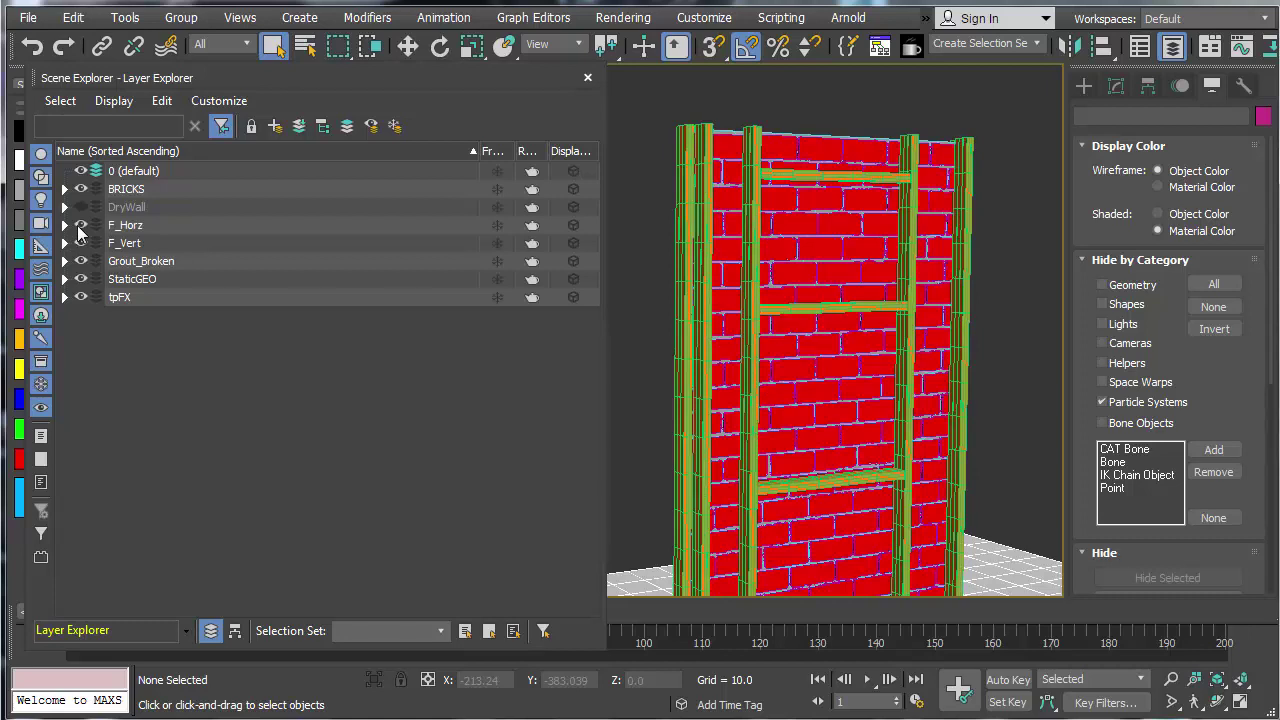
{"action": "left_click", "coordinate": [81, 225]}
{"action": "left_click", "coordinate": [81, 243]}
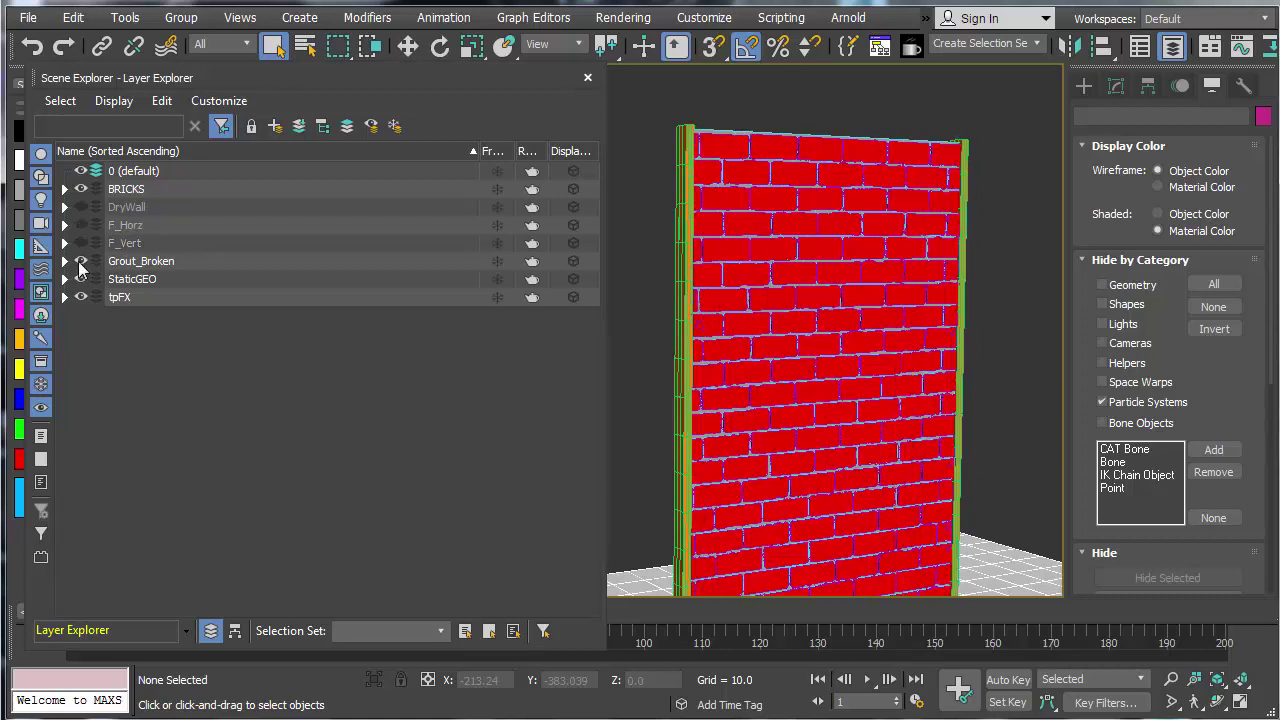
Step: Hide the BRICKS and Grout_Broken layers to examine the remaining static geometry
{"action": "left_click", "coordinate": [81, 189]}
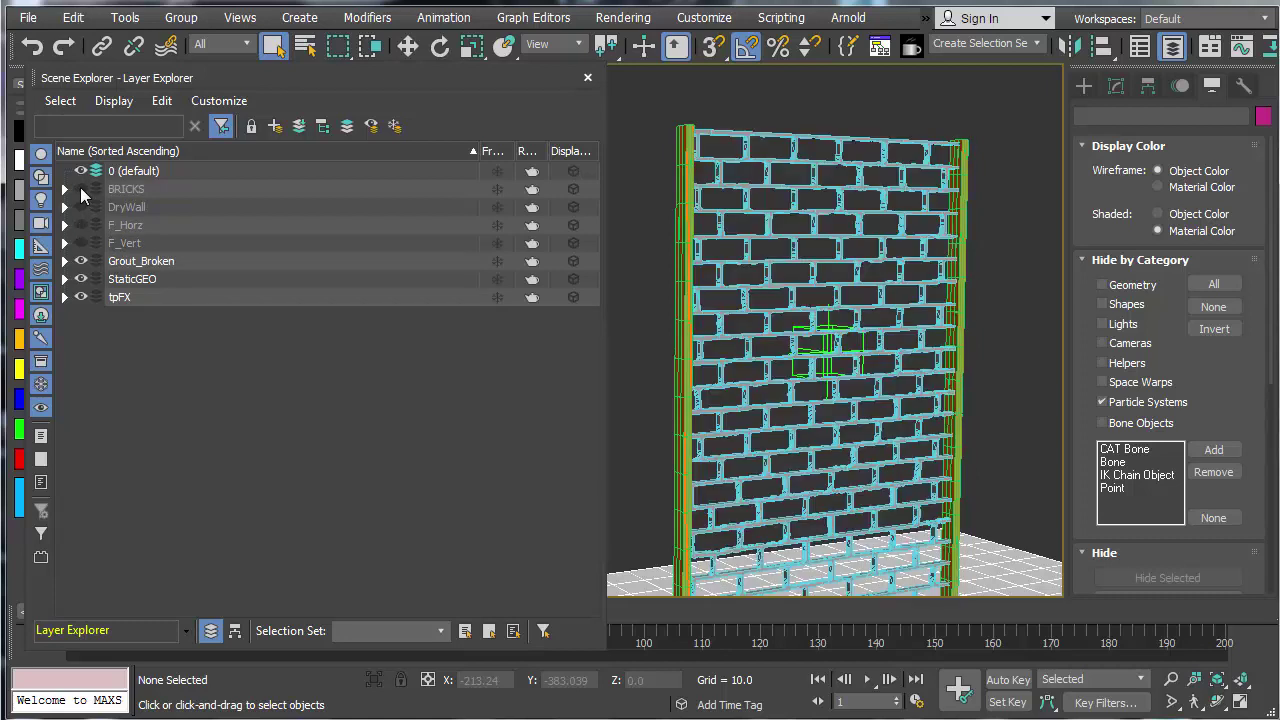
{"action": "left_click", "coordinate": [81, 262]}
{"action": "middle_click_drag", "start_coordinate": [762, 384], "coordinate": [771, 291]}
{"action": "scroll", "coordinate": [769, 300], "scroll_direction": "down", "scroll_amount": 4}
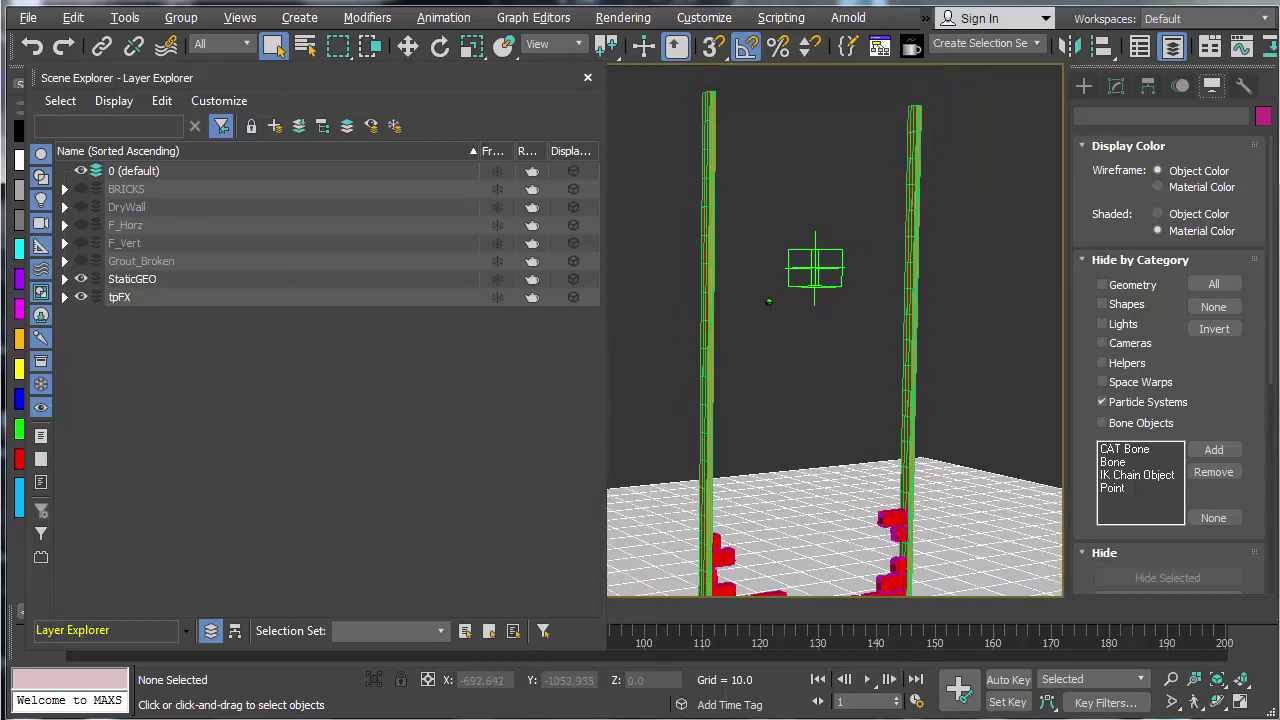
{"action": "scroll", "coordinate": [726, 356], "scroll_direction": "down", "scroll_amount": 2}
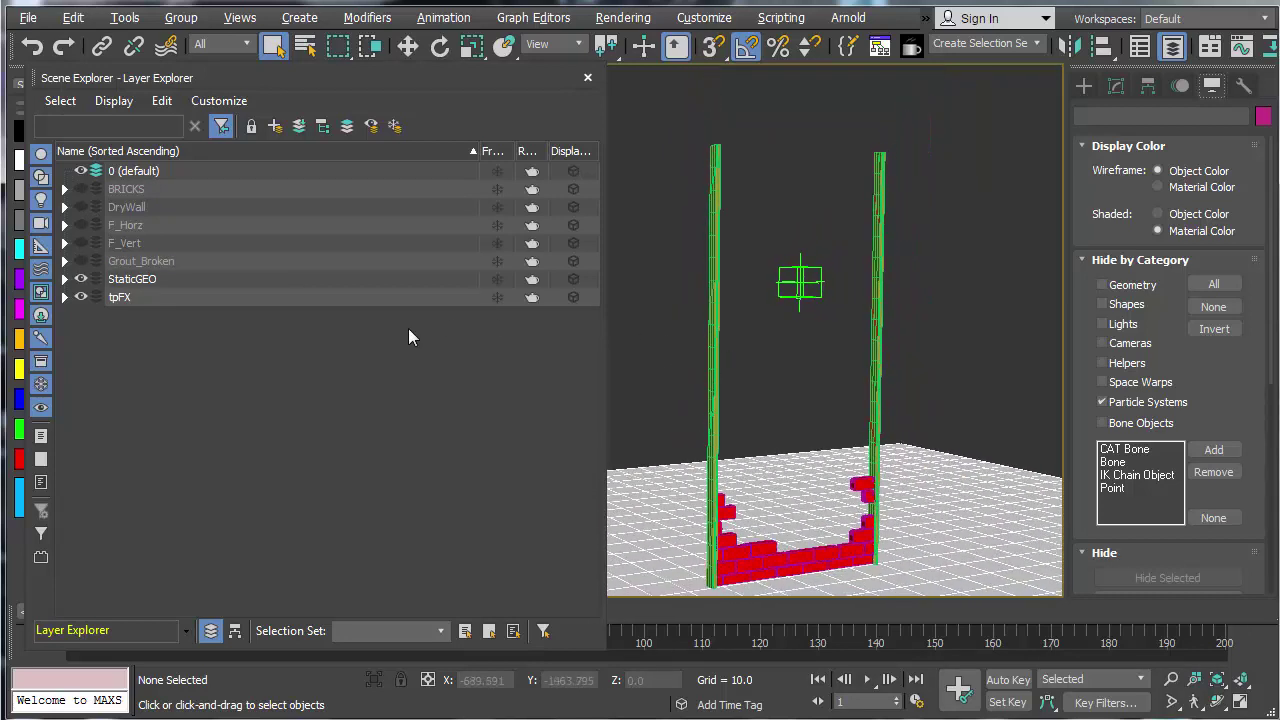
Step: Toggle the StaticGEO layer's visibility and pick the two side frames to check its contents, leaving nothing selected
{"action": "left_click", "coordinate": [80, 278]}
{"action": "left_click", "coordinate": [80, 278]}
{"action": "left_click", "coordinate": [80, 278]}
{"action": "left_click", "coordinate": [80, 278]}
{"action": "left_click", "coordinate": [80, 279]}
{"action": "left_click_drag", "start_coordinate": [676, 128], "coordinate": [752, 225]}
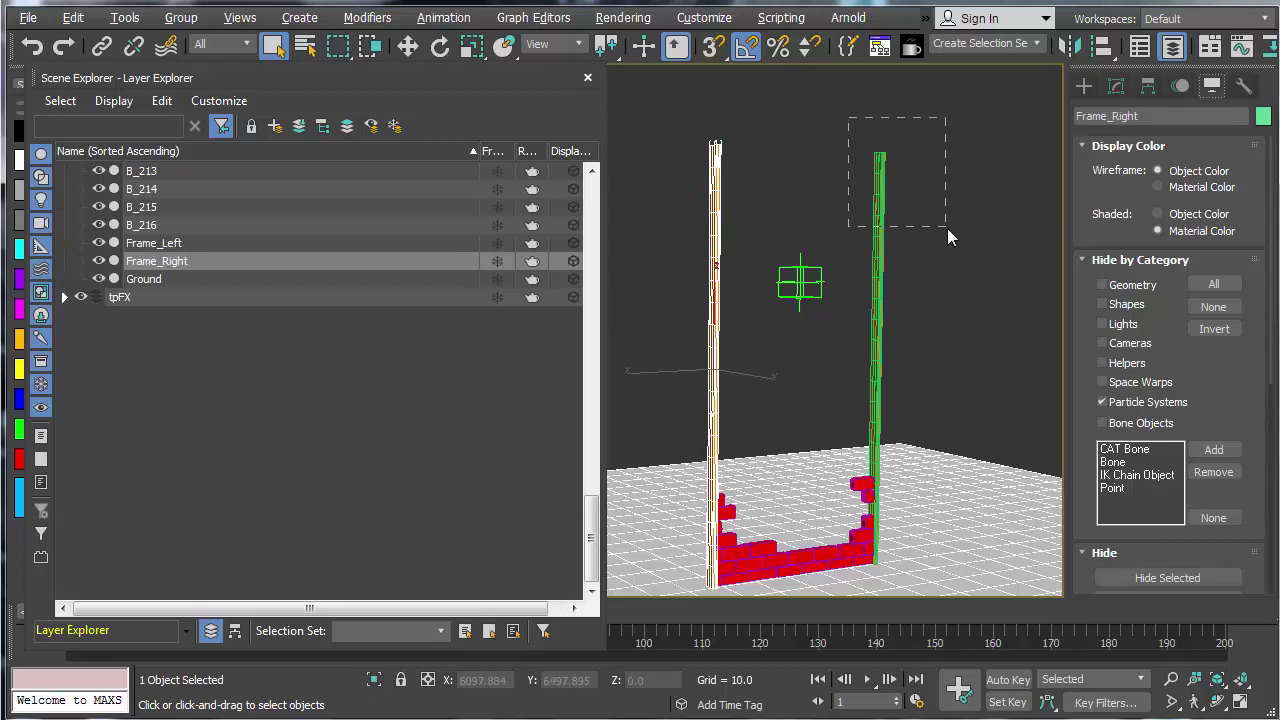
{"action": "left_click_drag", "start_coordinate": [947, 228], "coordinate": [947, 228]}
{"action": "left_click", "coordinate": [636, 216]}
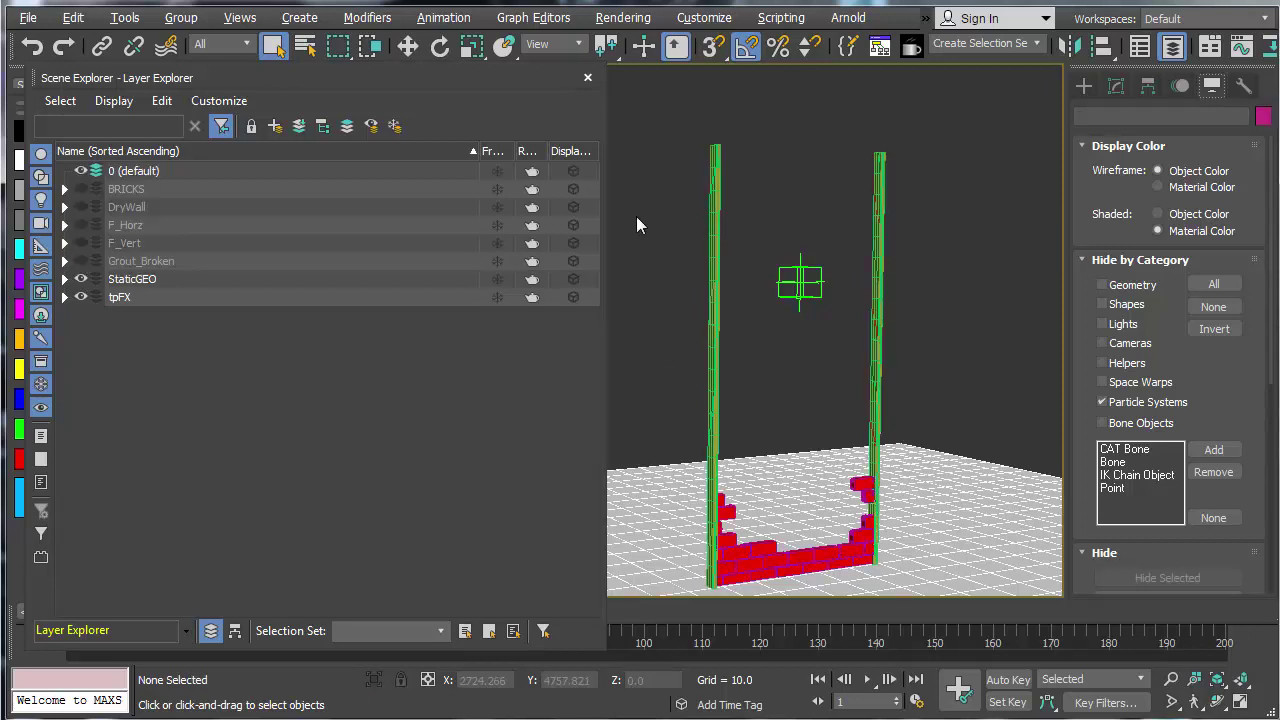
Step: Turn off edged faces and show the Grout_Broken, F_Vert, F_Horz, DryWall and BRICKS layers
{"action": "key", "text": "F4"}
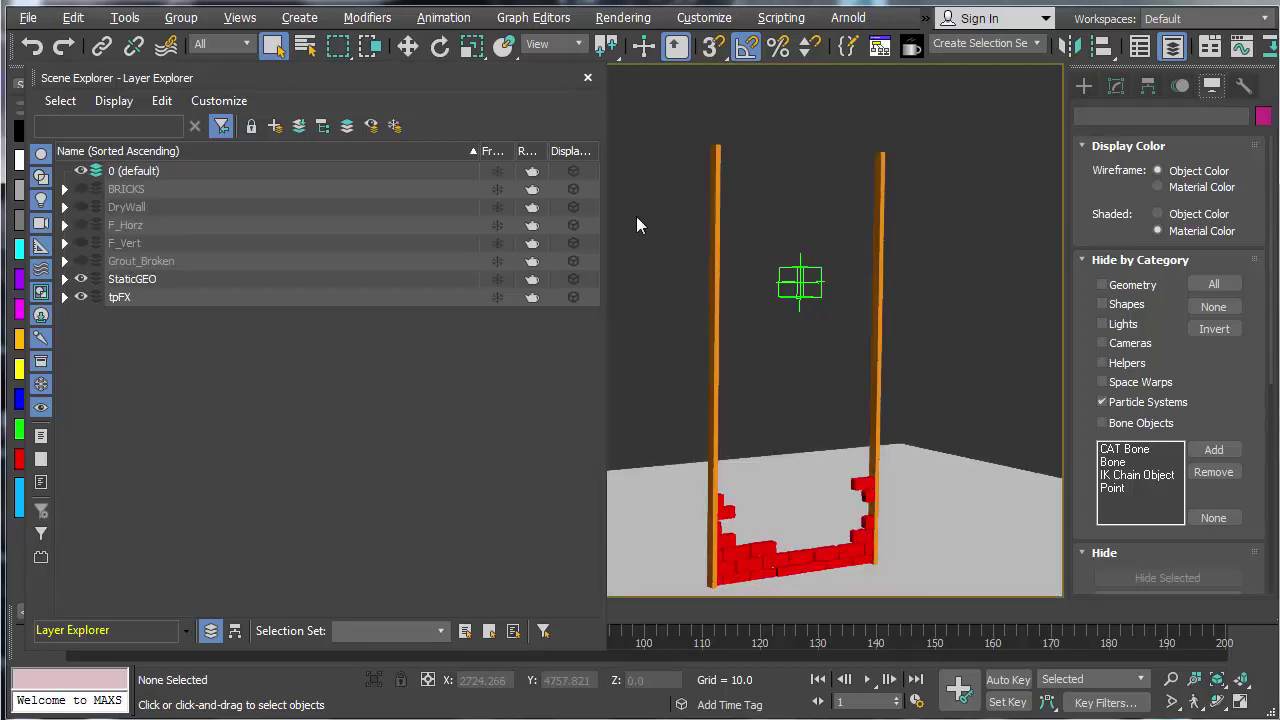
{"action": "left_click", "coordinate": [81, 261]}
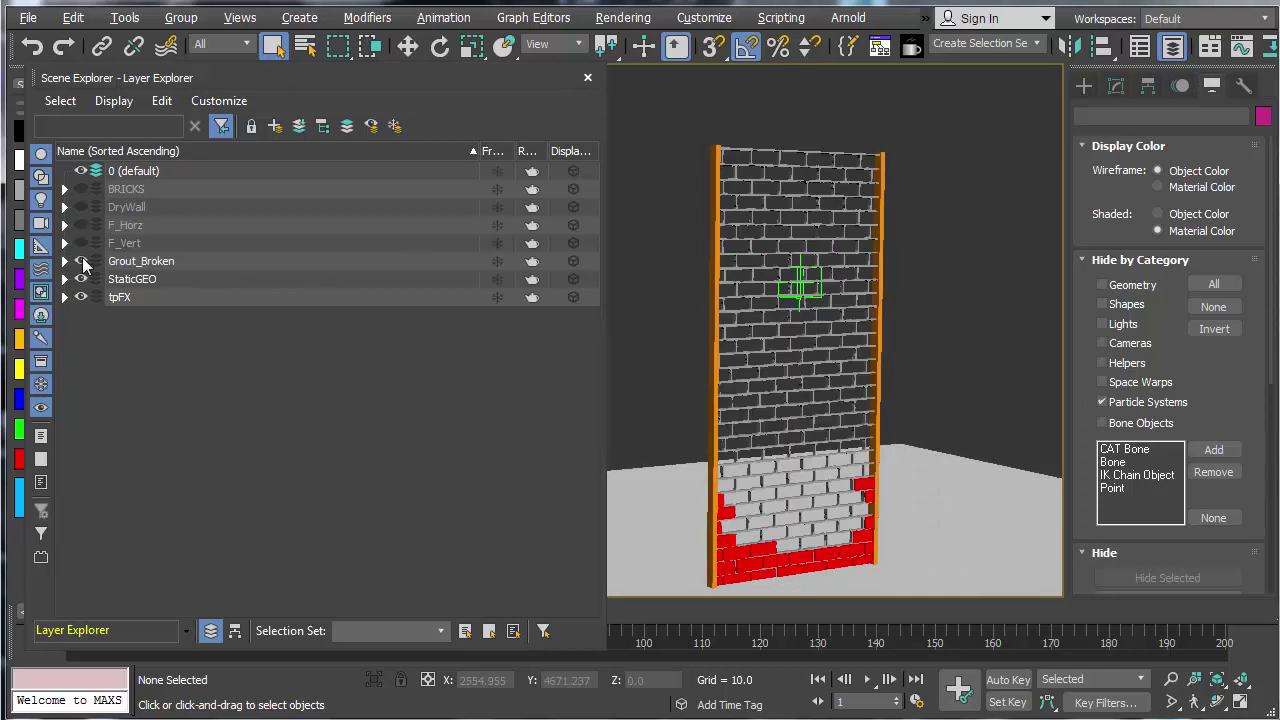
{"action": "left_click", "coordinate": [81, 243]}
{"action": "left_click", "coordinate": [81, 225]}
{"action": "left_click", "coordinate": [81, 207]}
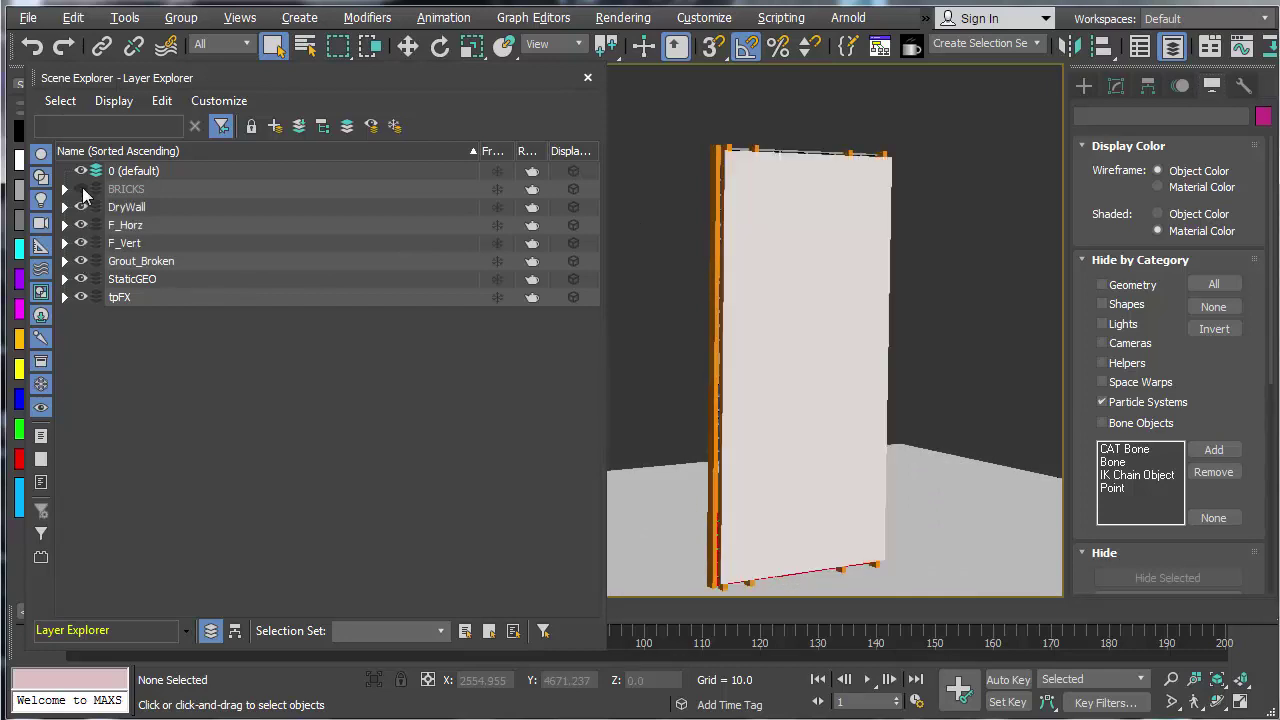
{"action": "left_click", "coordinate": [80, 189]}
Step: Isolate the BRICKS layer by hiding DryWall, F_Horz, F_Vert, Grout_Broken, StaticGEO and tpFX
{"action": "left_click", "coordinate": [81, 225]}
{"action": "left_click", "coordinate": [81, 207]}
{"action": "left_click", "coordinate": [81, 243]}
{"action": "left_click", "coordinate": [81, 261]}
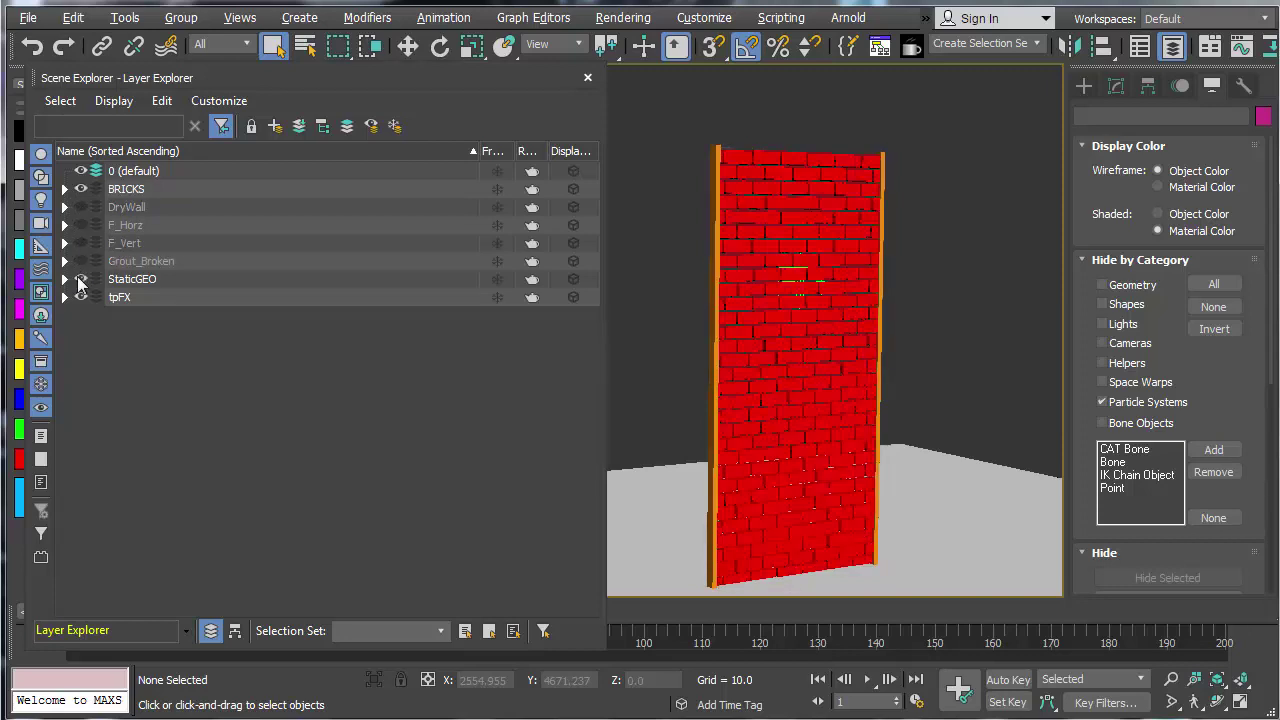
{"action": "left_click", "coordinate": [81, 279]}
{"action": "left_click", "coordinate": [81, 297]}
{"action": "left_click", "coordinate": [81, 279]}
{"action": "left_click", "coordinate": [81, 280]}
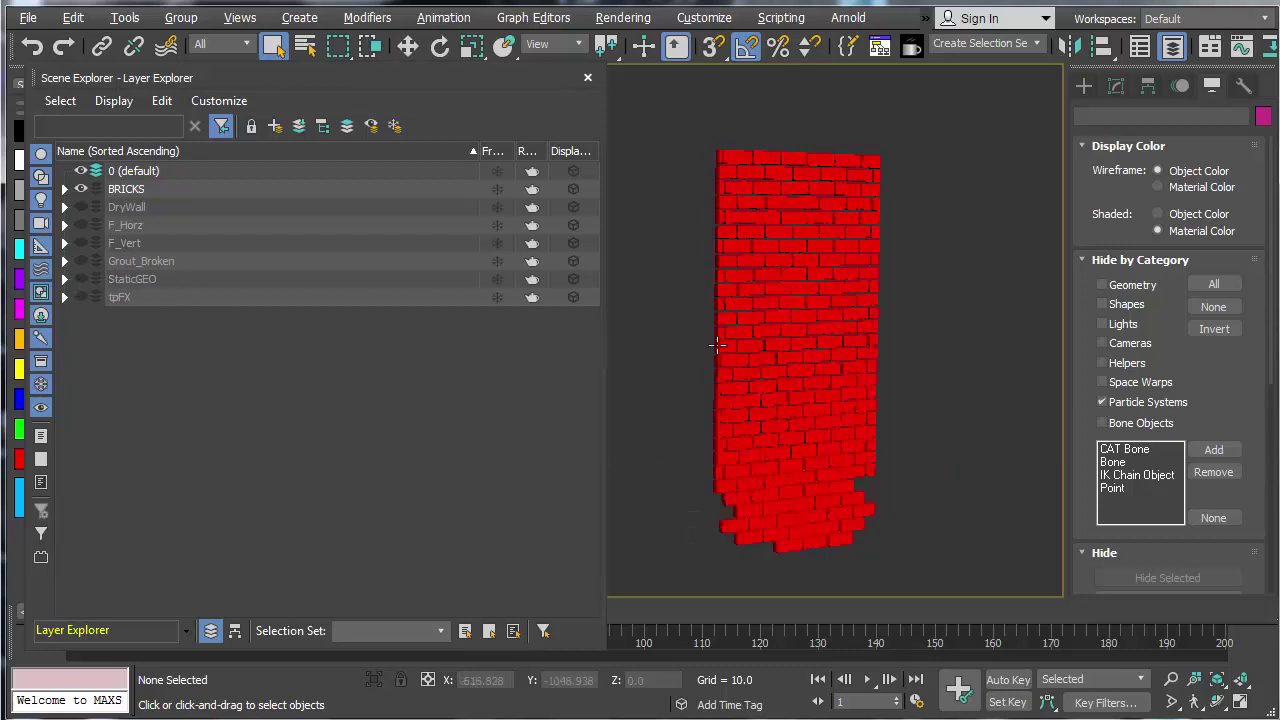
Step: Select the column of bricks along the wall's left edge, stopping above the stepped lower section
{"action": "scroll", "coordinate": [718, 347], "scroll_direction": "up", "scroll_amount": 5}
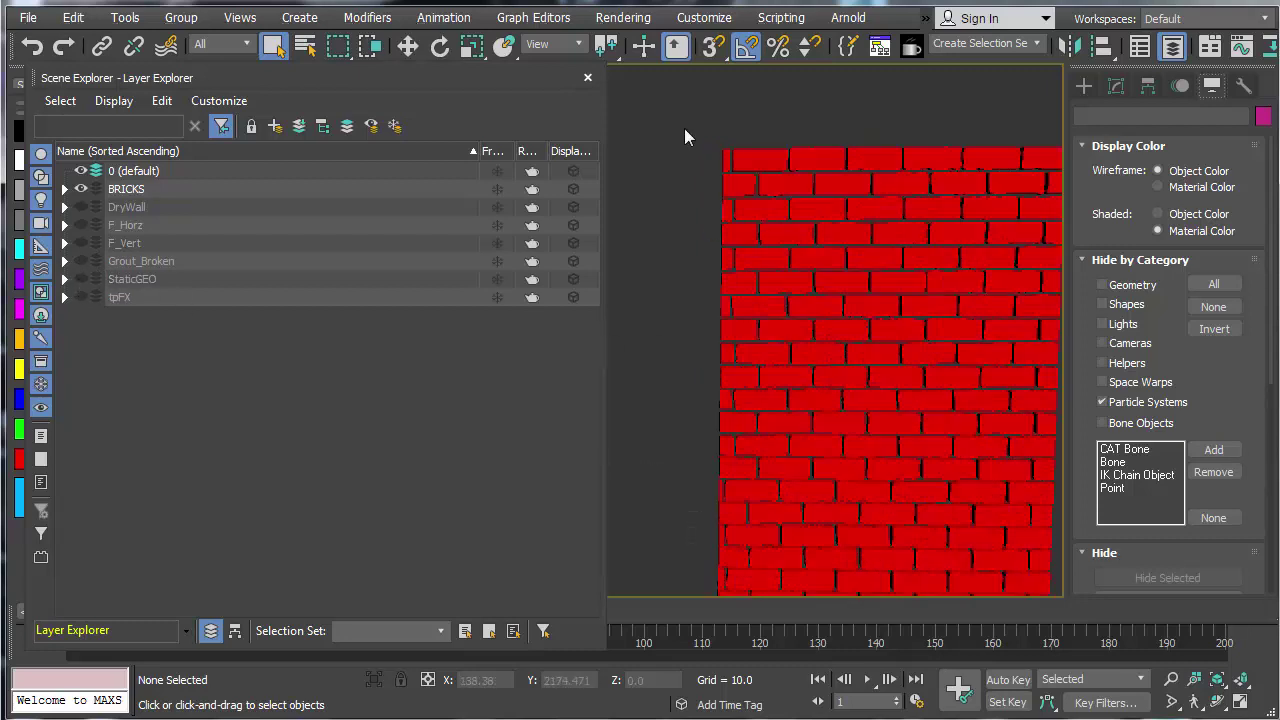
{"action": "left_click_drag", "start_coordinate": [683, 387], "coordinate": [724, 485]}
{"action": "middle_click_drag", "start_coordinate": [724, 485], "coordinate": [651, 268]}
{"action": "left_click_drag", "start_coordinate": [675, 458], "coordinate": [692, 500], "text": "ctrl"}
Step: Add the bricks along the wall's right edge to the selection, stopping above the stepped lower section
{"action": "middle_click_drag", "start_coordinate": [838, 340], "coordinate": [698, 368]}
{"action": "middle_click_drag", "start_coordinate": [862, 305], "coordinate": [841, 345]}
{"action": "left_click_drag", "start_coordinate": [855, 150], "coordinate": [860, 282], "text": "ctrl"}
{"action": "middle_click_drag", "start_coordinate": [898, 183], "coordinate": [916, 161]}
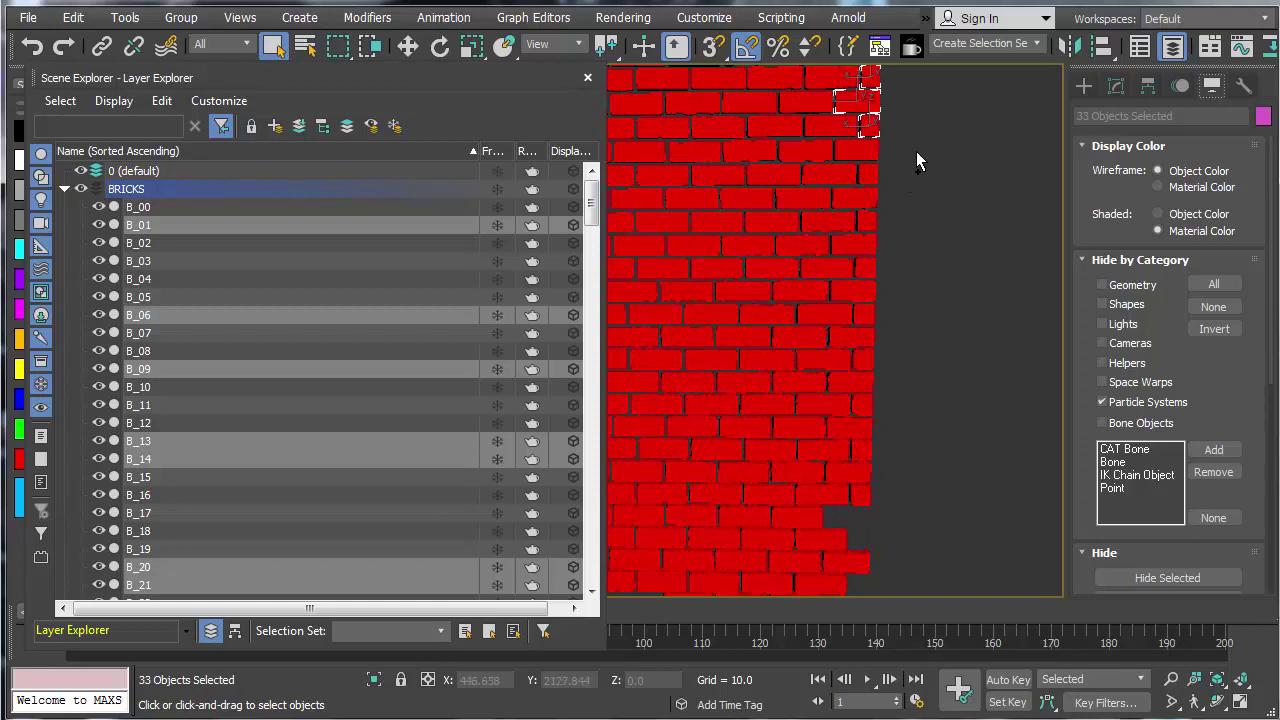
{"action": "left_click_drag", "start_coordinate": [876, 220], "coordinate": [906, 202], "text": "ctrl"}
{"action": "left_click_drag", "start_coordinate": [875, 329], "coordinate": [876, 329], "text": "ctrl"}
{"action": "middle_click_drag", "start_coordinate": [920, 300], "coordinate": [924, 208]}
{"action": "left_click_drag", "start_coordinate": [882, 315], "coordinate": [886, 460], "text": "ctrl"}
{"action": "scroll", "coordinate": [975, 321], "scroll_direction": "down", "scroll_amount": 2}
{"action": "middle_click_drag", "start_coordinate": [980, 330], "coordinate": [980, 400]}
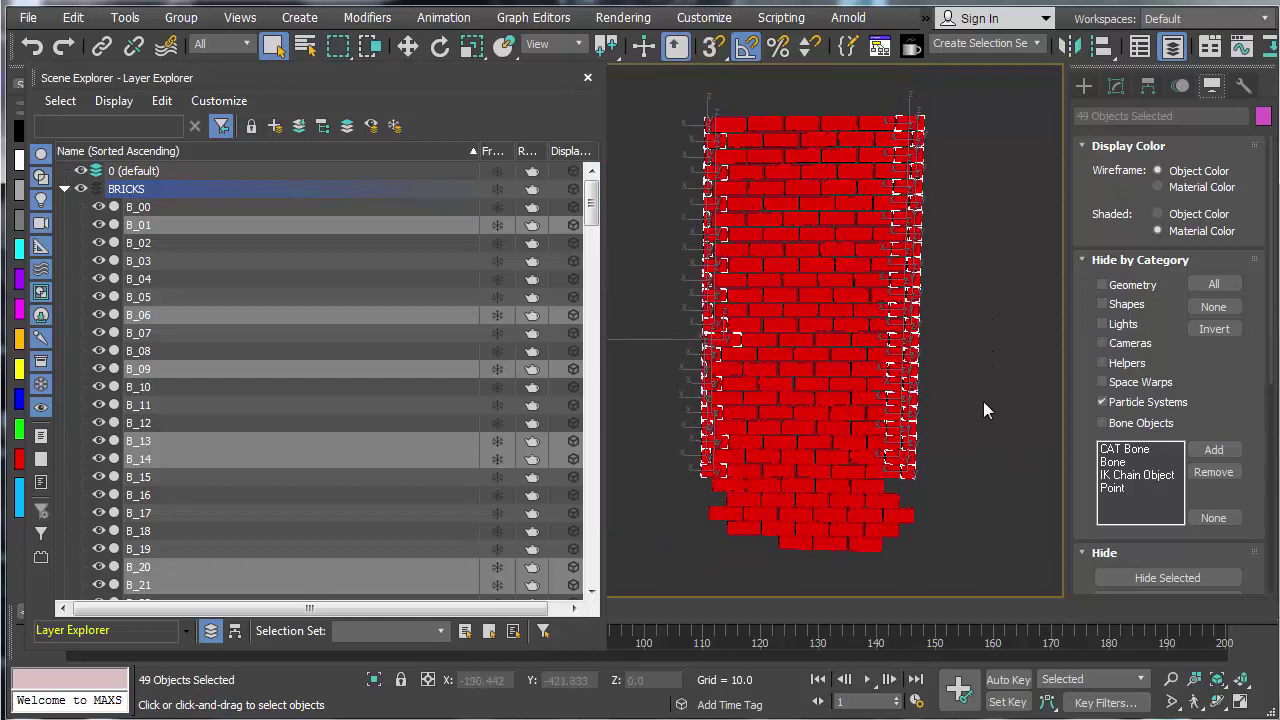
{"action": "left_click", "coordinate": [55, 215]}
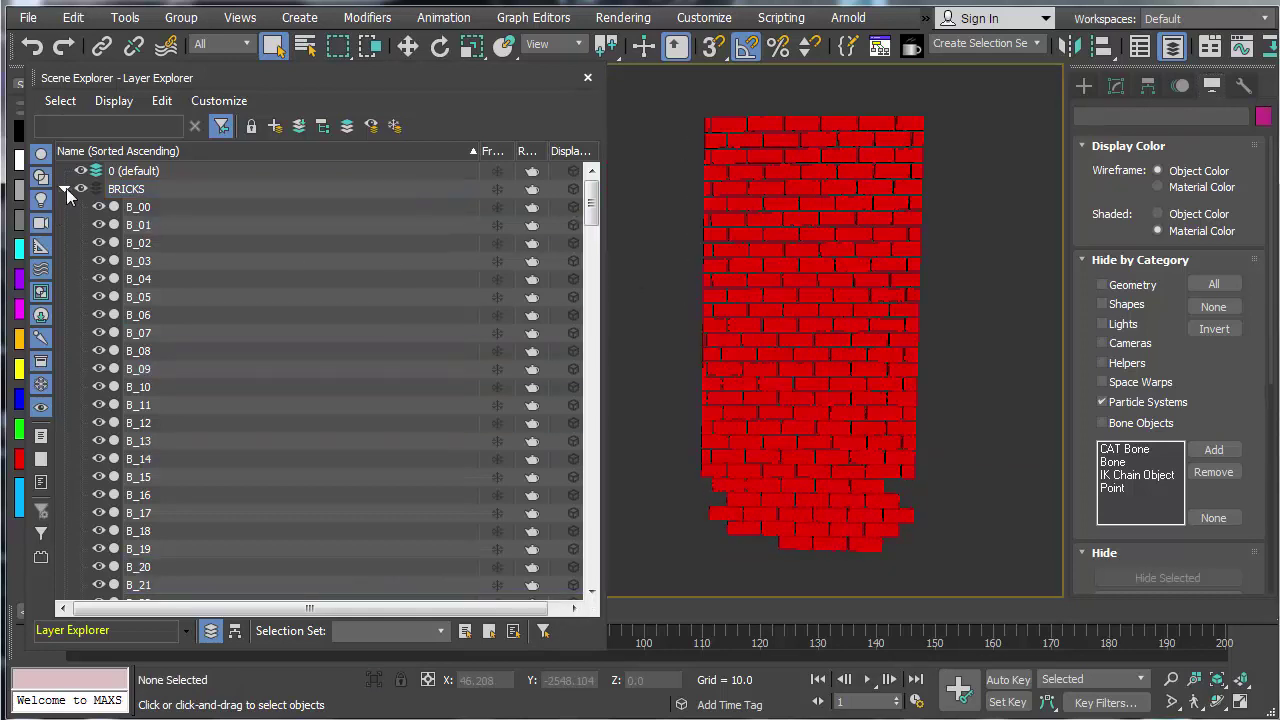
{"action": "left_click", "coordinate": [65, 189]}
{"action": "key", "text": "ctrl+z"}
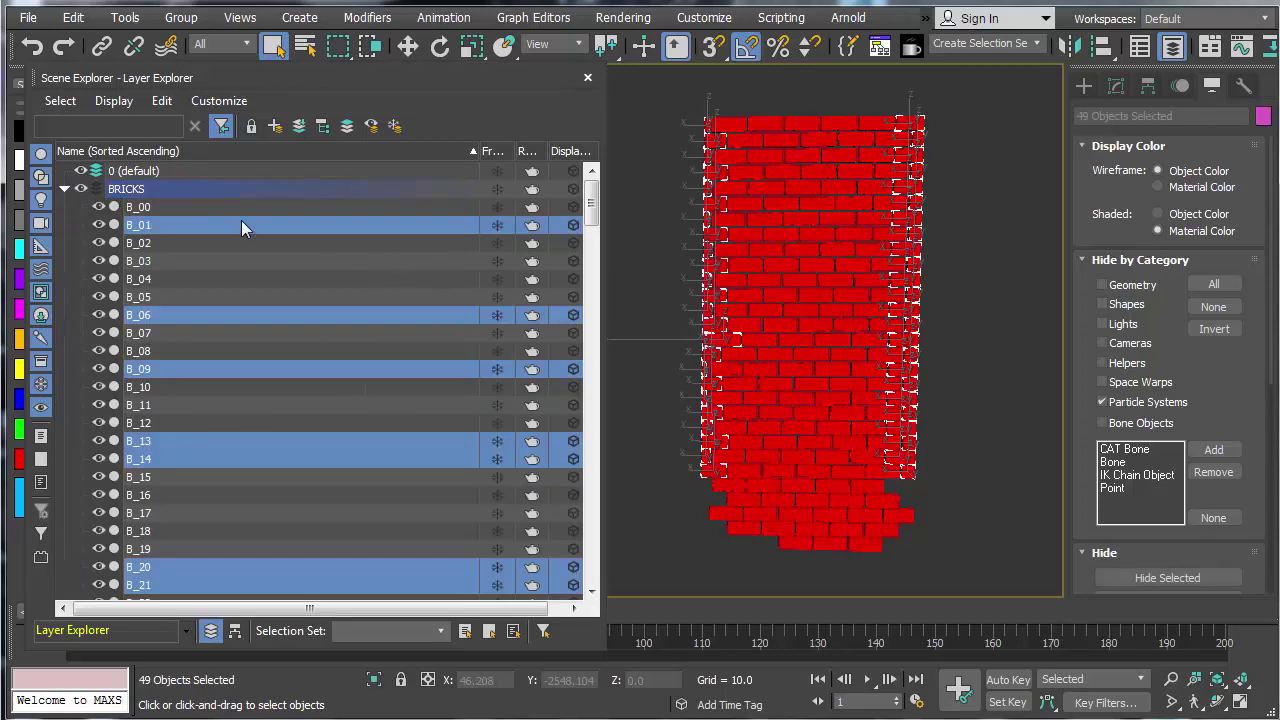
Step: Make StaticGEO the visible active layer, add the selected edge bricks to it, and hide it to check the remaining bricks
{"action": "left_click_drag", "start_coordinate": [590, 210], "coordinate": [589, 580]}
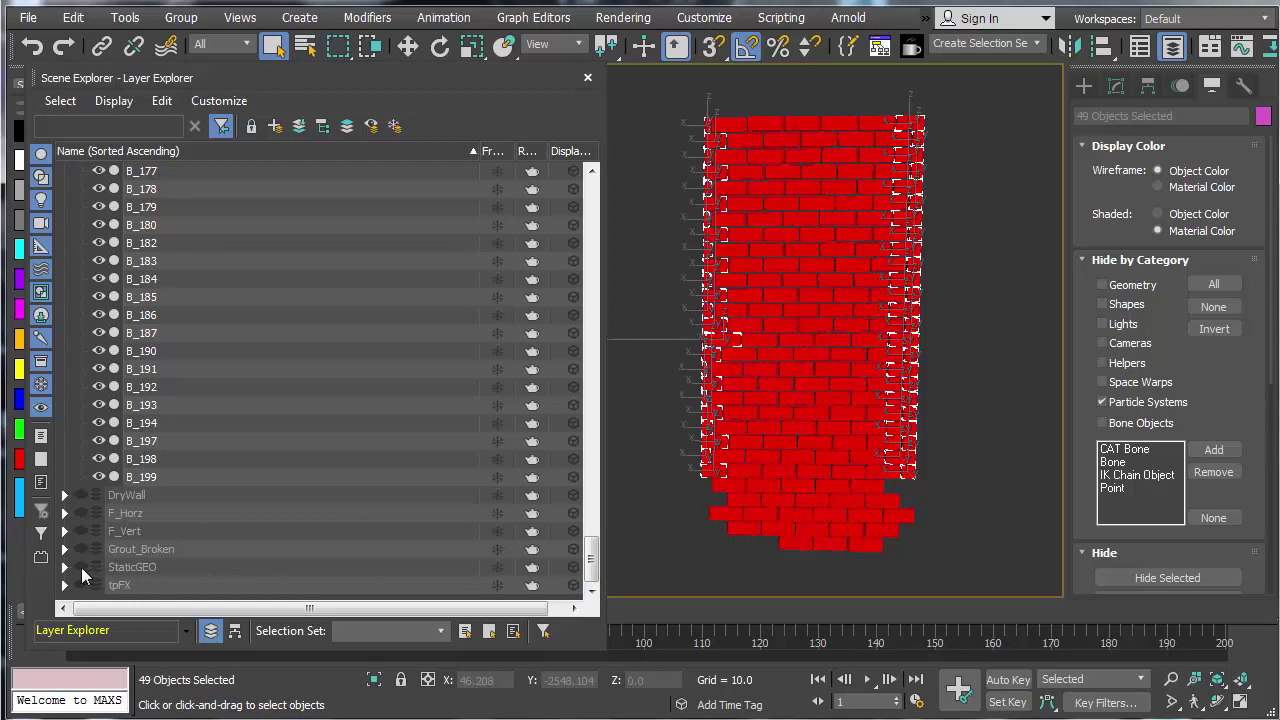
{"action": "left_click", "coordinate": [82, 568]}
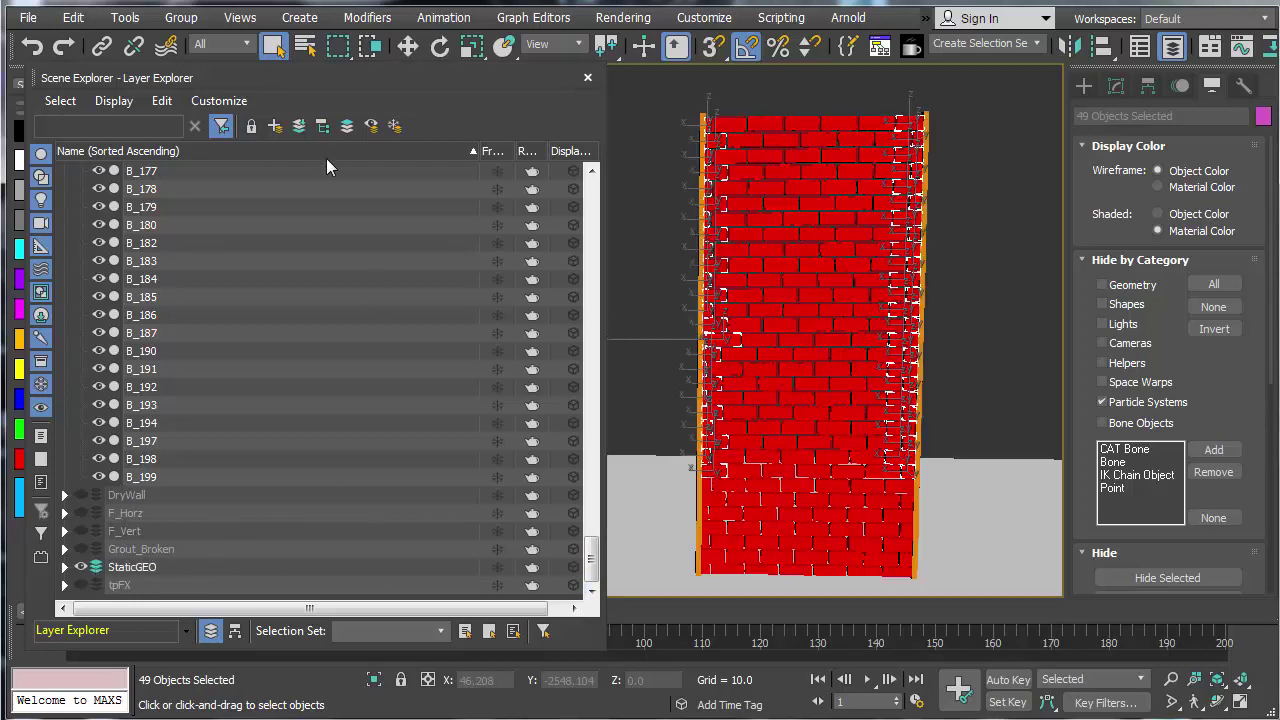
{"action": "left_click", "coordinate": [298, 128]}
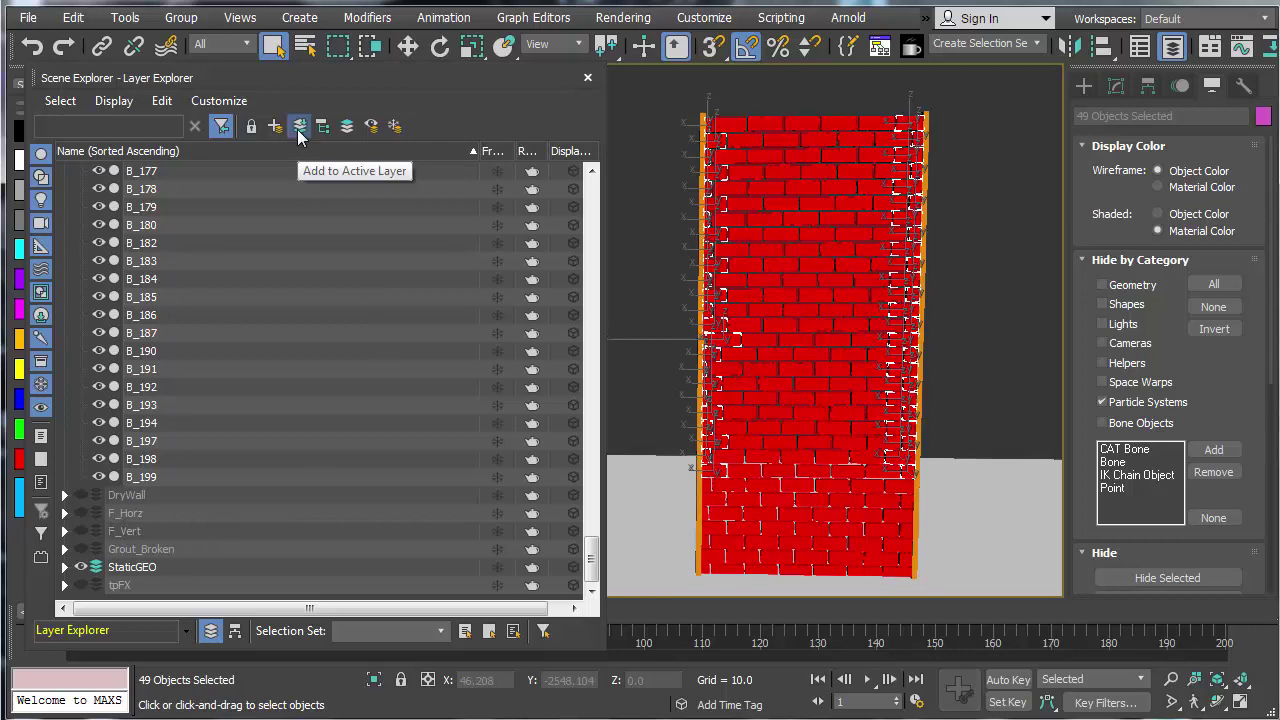
{"action": "left_click", "coordinate": [81, 280]}
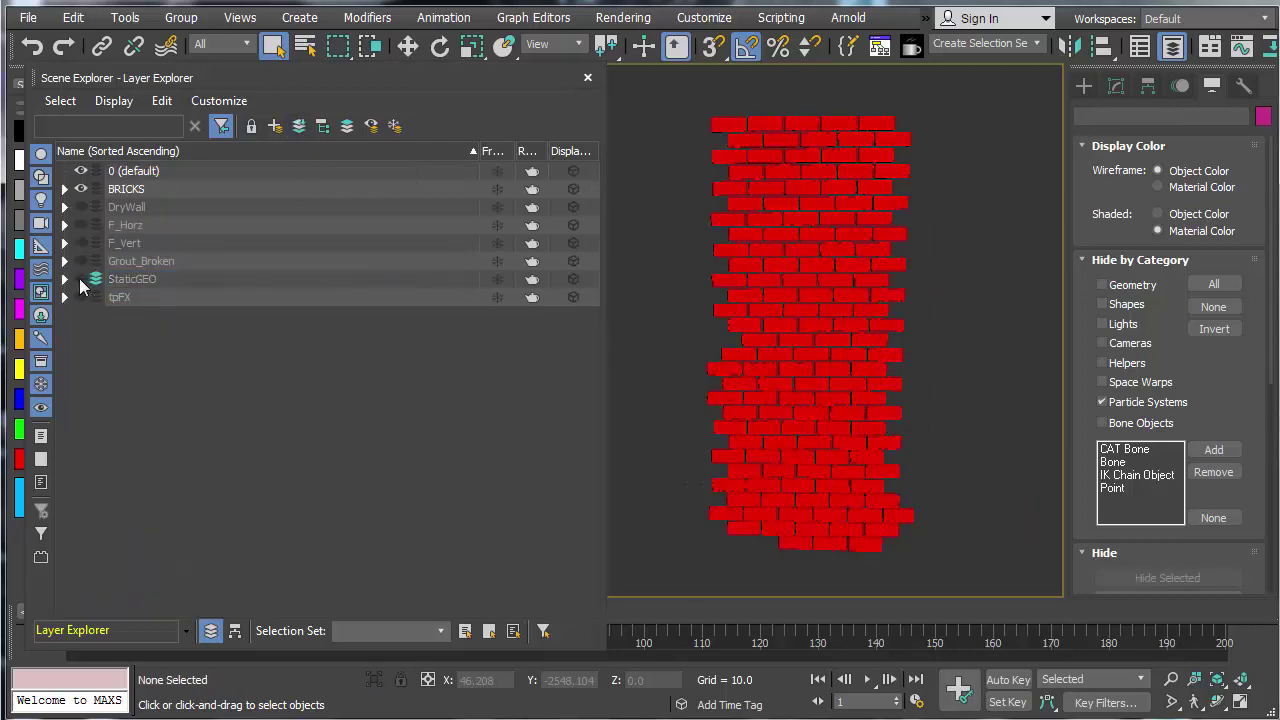
{"action": "middle_click_drag", "start_coordinate": [668, 401], "coordinate": [748, 447], "text": "alt"}
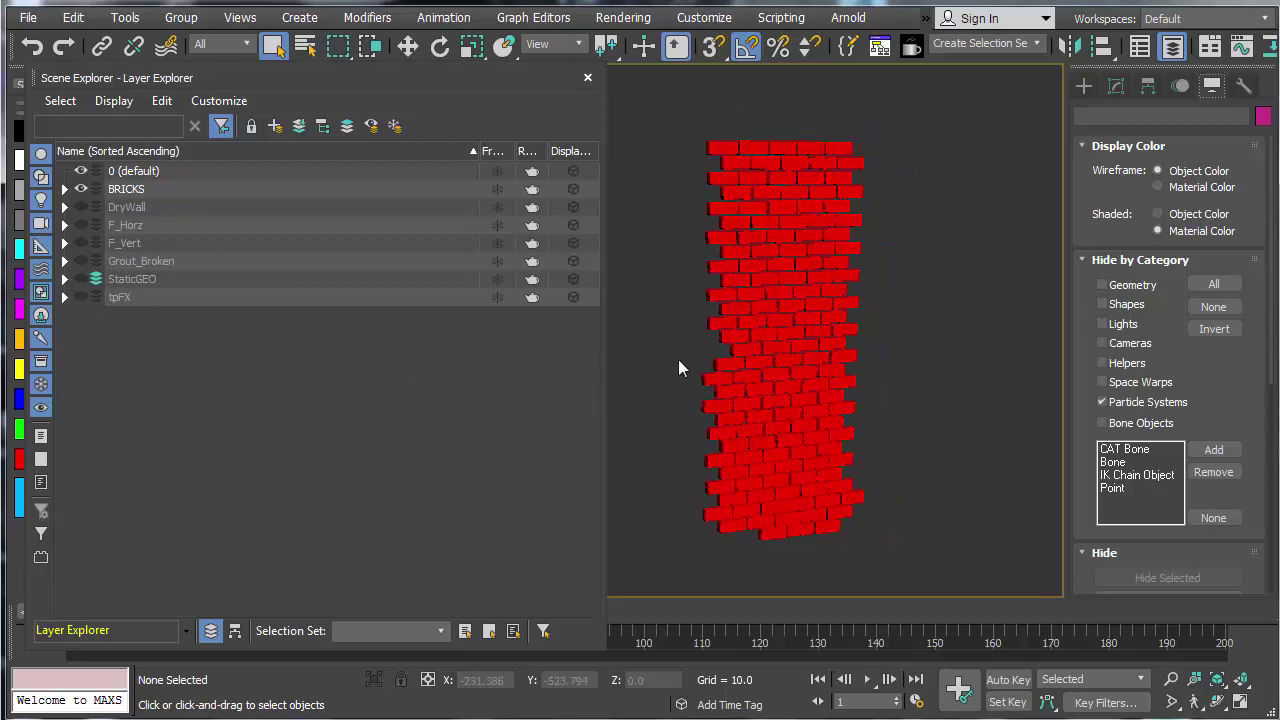
Step: Show the StaticGEO, Grout_Broken, F_Vert, DryWall and F_Horz layers and close the Layer Explorer
{"action": "left_click", "coordinate": [81, 279]}
{"action": "left_click", "coordinate": [81, 261]}
{"action": "left_click", "coordinate": [81, 243]}
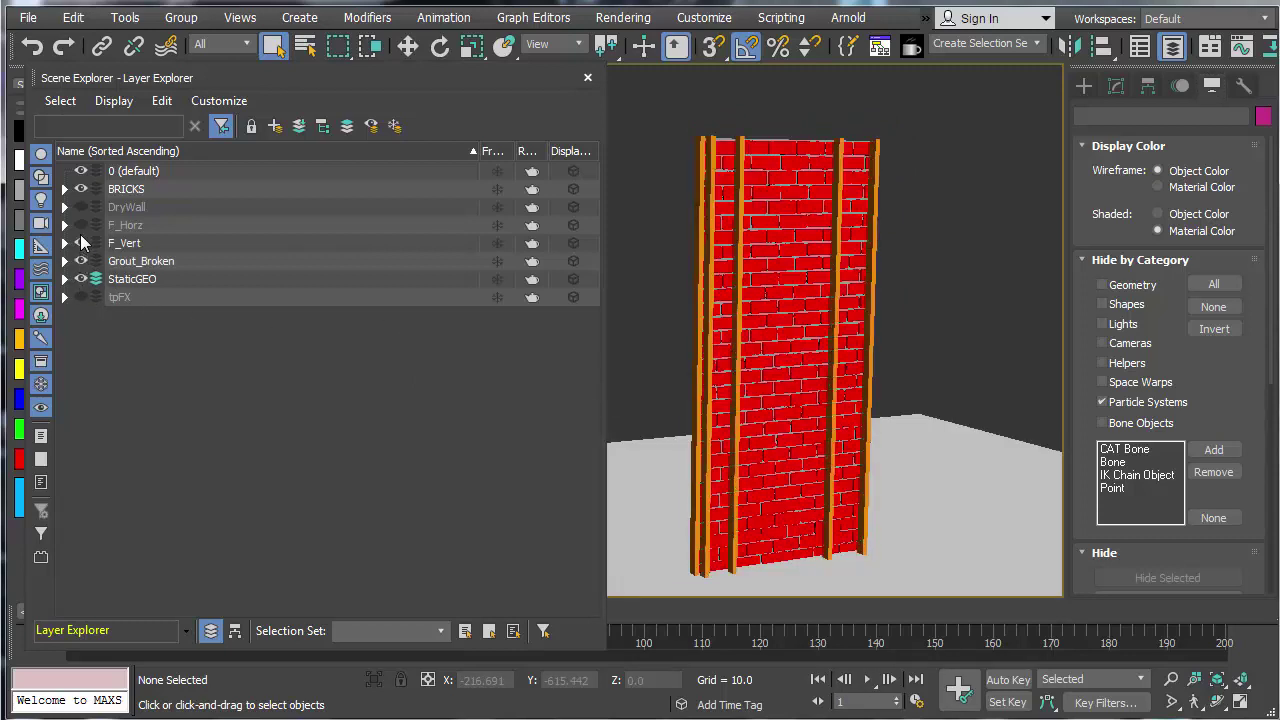
{"action": "left_click", "coordinate": [81, 207]}
{"action": "left_click", "coordinate": [81, 225]}
{"action": "middle_click_drag", "start_coordinate": [808, 382], "coordinate": [788, 362], "text": "alt"}
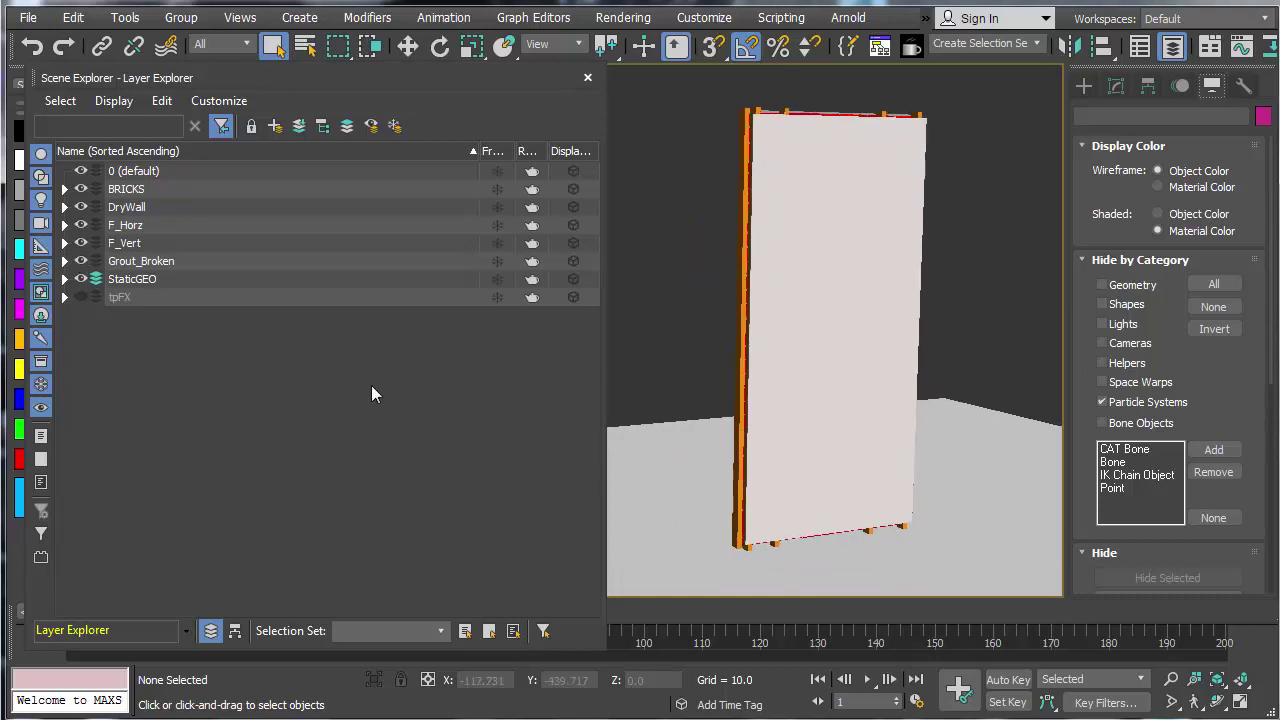
{"action": "left_click", "coordinate": [587, 77]}
{"action": "middle_click_drag", "start_coordinate": [816, 271], "coordinate": [862, 293]}
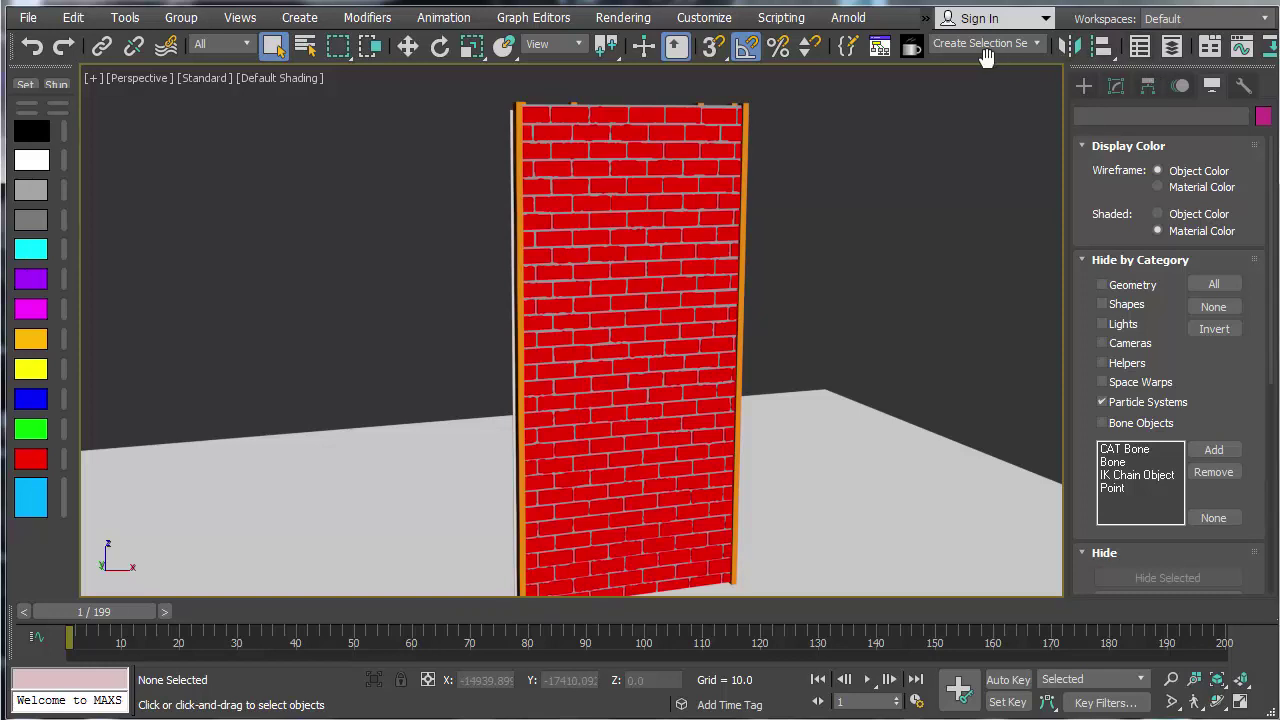
Step: Select the Ground object and hide it
{"action": "scroll", "coordinate": [877, 217], "scroll_direction": "down", "scroll_amount": 5}
{"action": "left_click", "coordinate": [890, 357]}
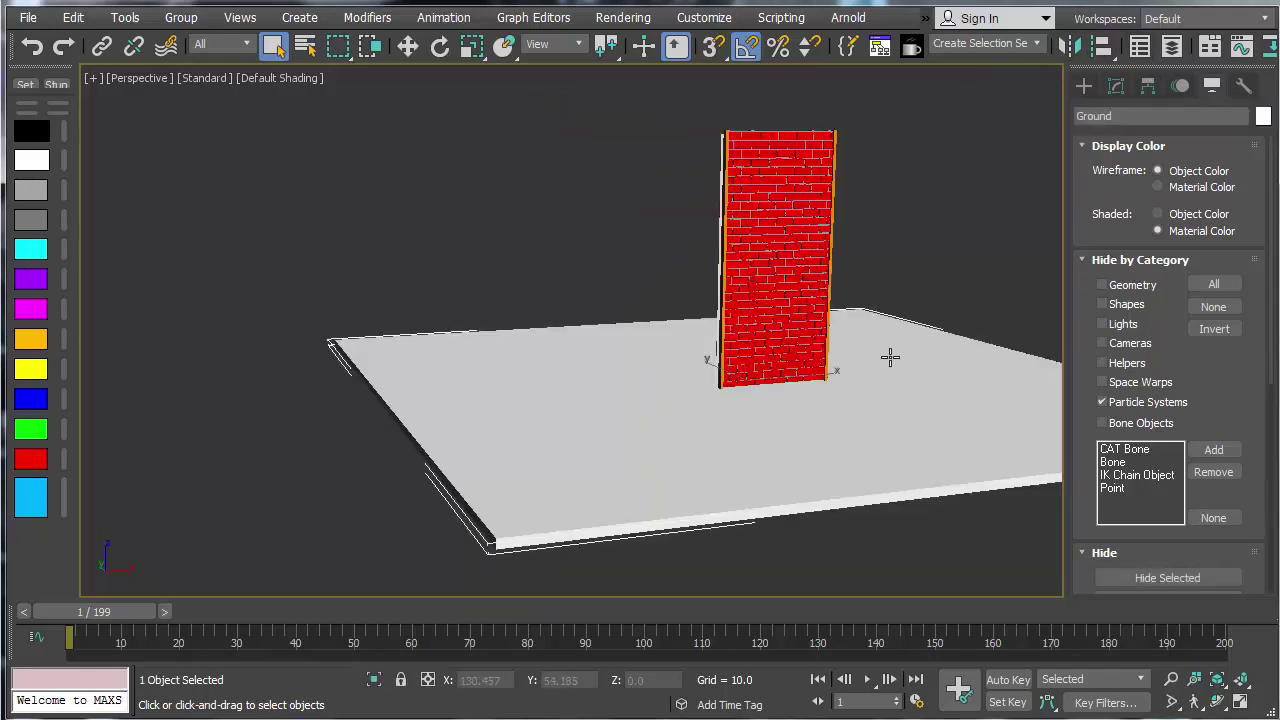
{"action": "right_click", "coordinate": [890, 357]}
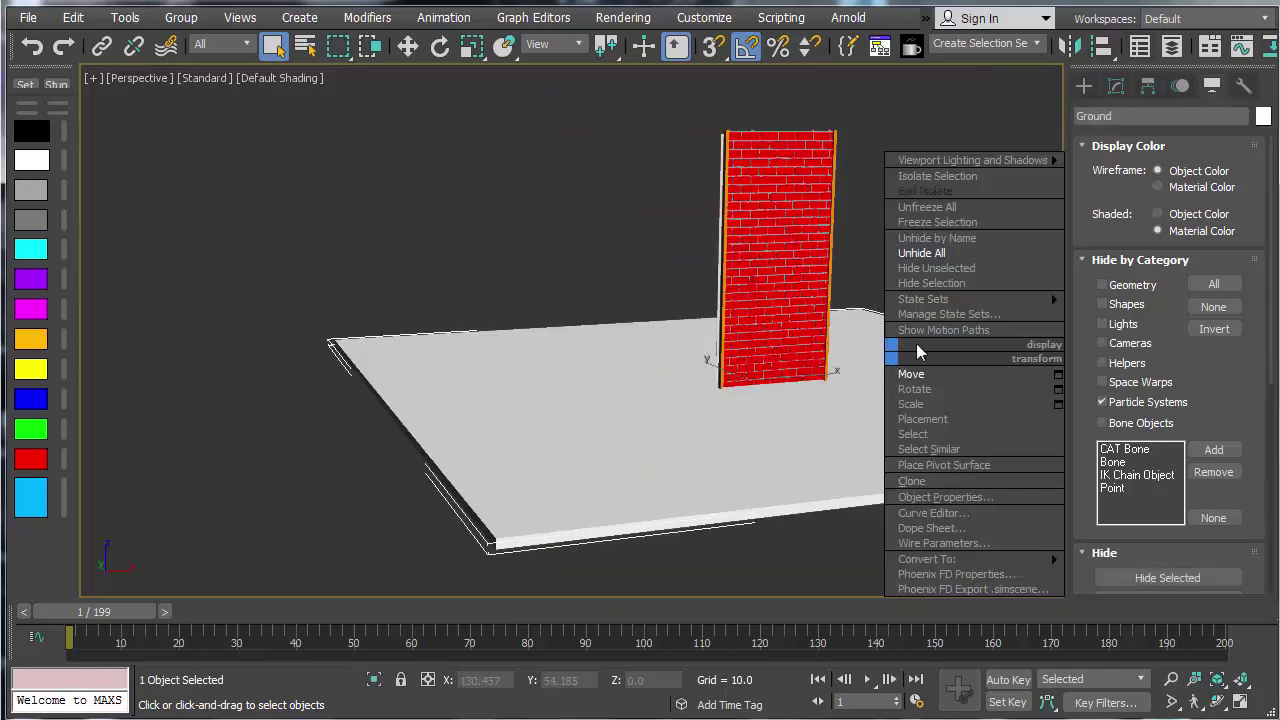
{"action": "left_click", "coordinate": [912, 286]}
Step: Select all the visible wall objects and convert them to Editable Poly
{"action": "middle_click_drag", "start_coordinate": [843, 250], "coordinate": [805, 288]}
{"action": "left_click_drag", "start_coordinate": [511, 137], "coordinate": [821, 479]}
{"action": "middle_click_drag", "start_coordinate": [771, 443], "coordinate": [734, 370], "text": "alt"}
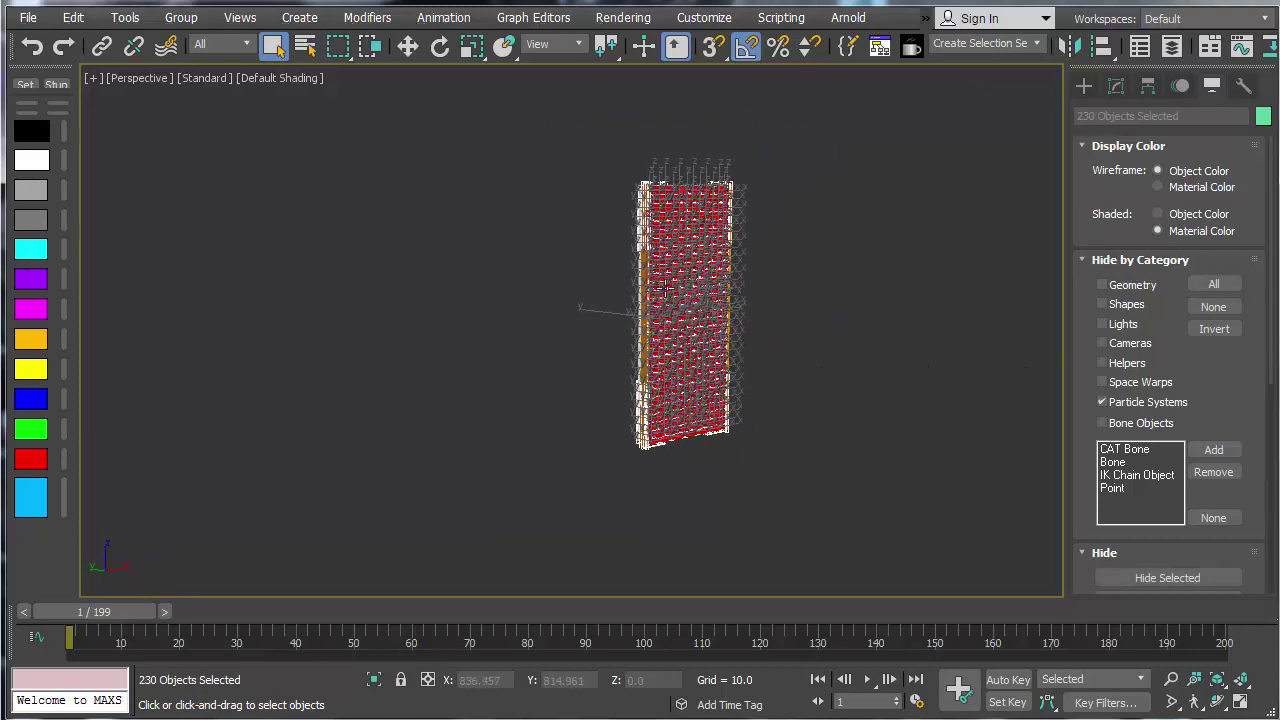
{"action": "right_click", "coordinate": [665, 288]}
{"action": "mouse_move", "coordinate": [700, 490]}
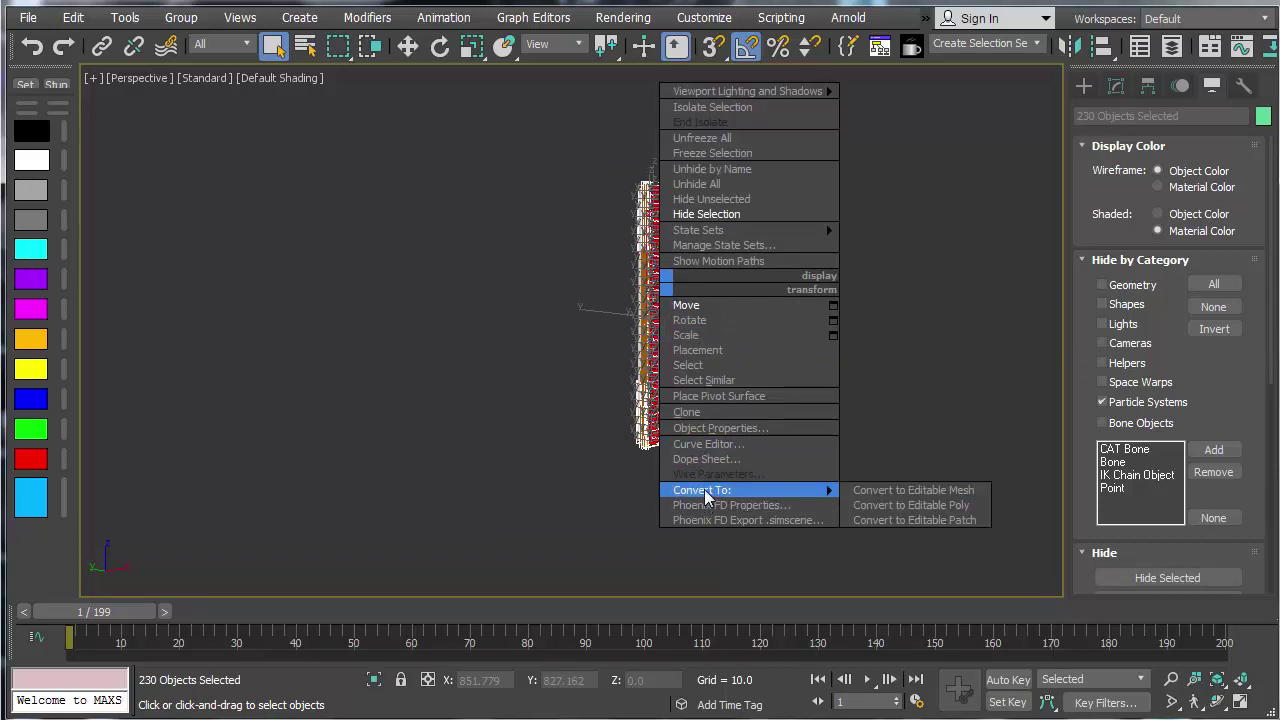
{"action": "left_click", "coordinate": [862, 507]}
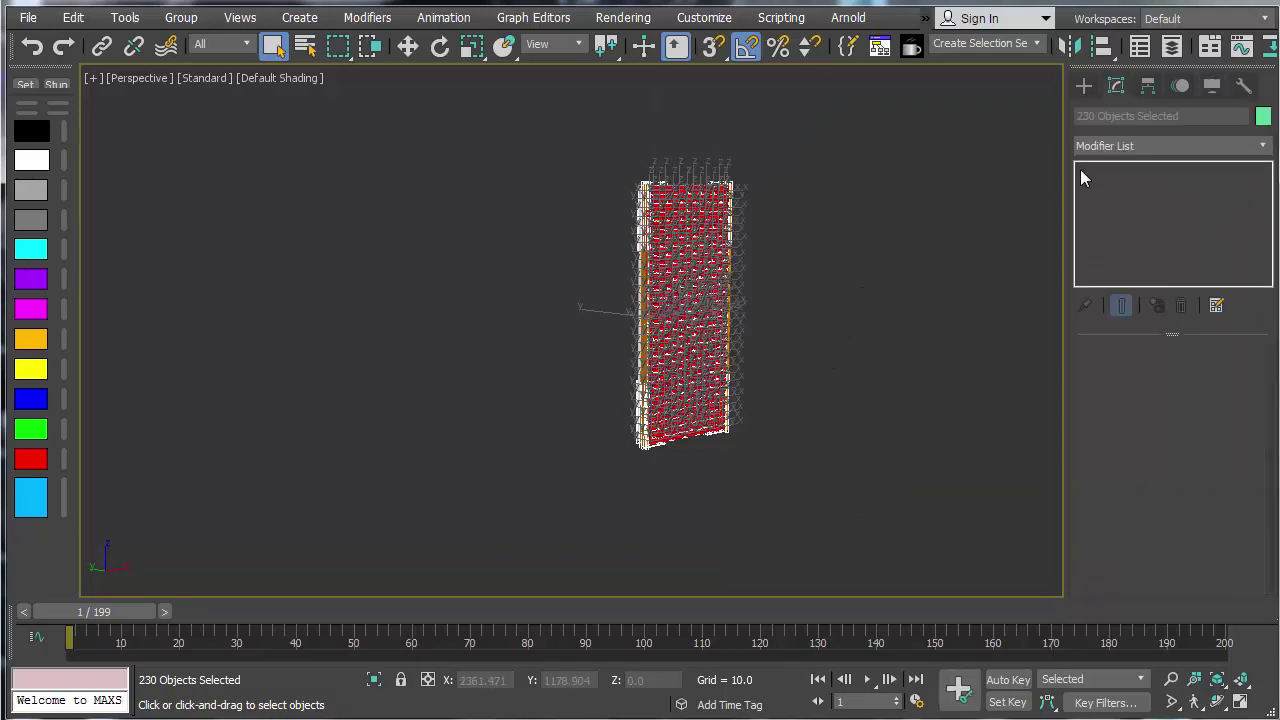
Step: Center the pivots of the selected wall objects to their own geometry and leave pivot-only editing
{"action": "left_click", "coordinate": [1148, 87]}
{"action": "left_click", "coordinate": [1167, 224]}
{"action": "left_click", "coordinate": [1150, 330]}
{"action": "left_click", "coordinate": [1148, 226]}
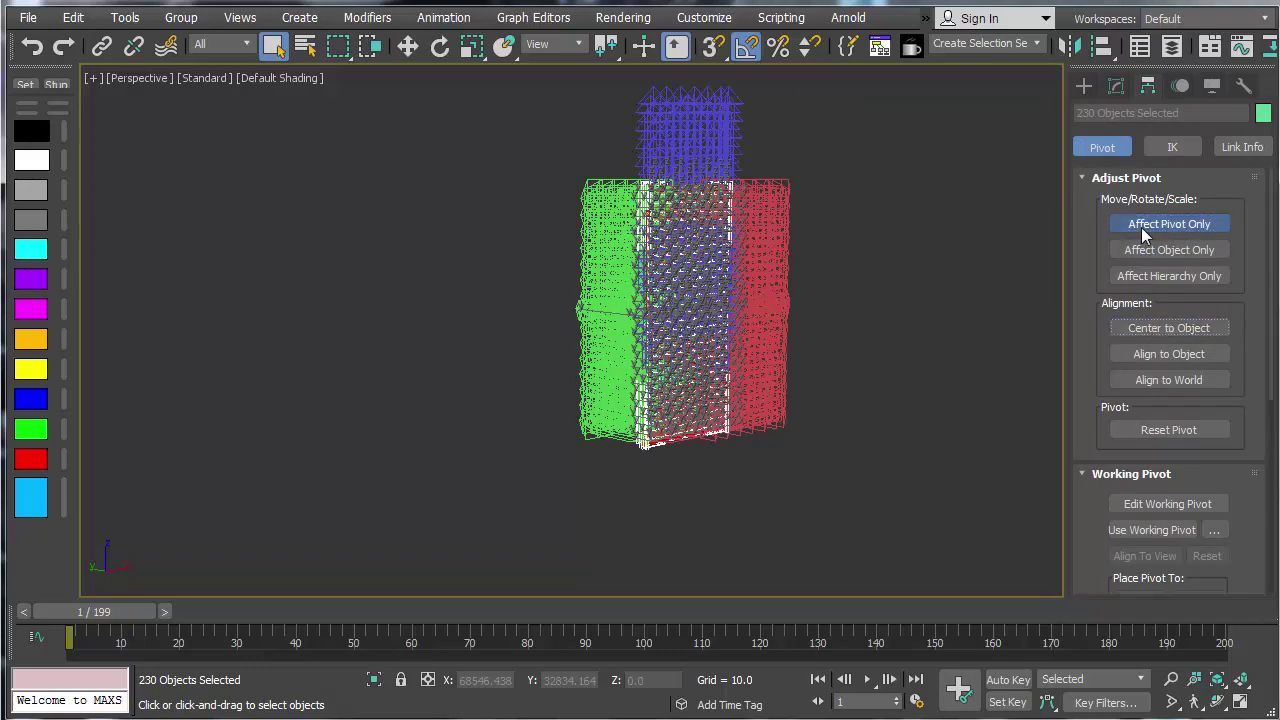
Step: Apply Reset XForm to the selected wall objects, collapse them to Editable Poly again, and clear the selection
{"action": "left_click", "coordinate": [1243, 86]}
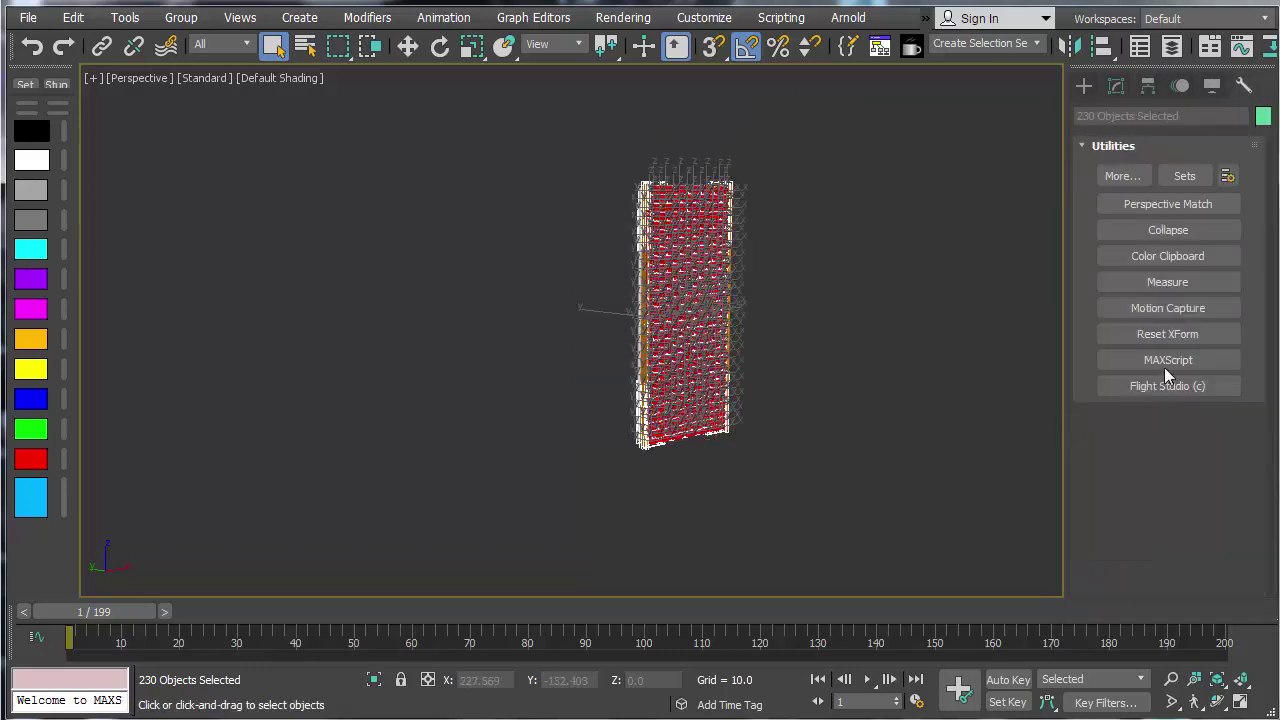
{"action": "left_click", "coordinate": [1160, 338]}
{"action": "left_click", "coordinate": [1148, 453]}
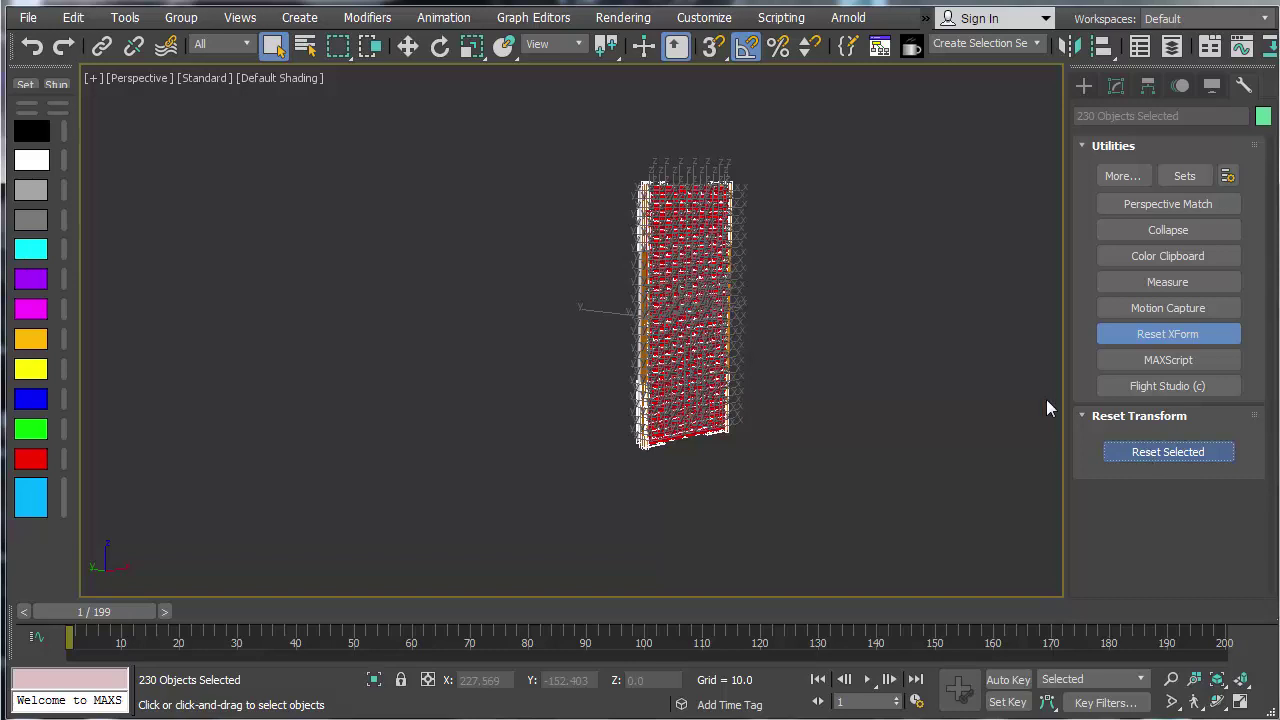
{"action": "right_click", "coordinate": [914, 217]}
{"action": "mouse_move", "coordinate": [955, 414]}
{"action": "left_click", "coordinate": [1160, 426]}
{"action": "left_click", "coordinate": [938, 408]}
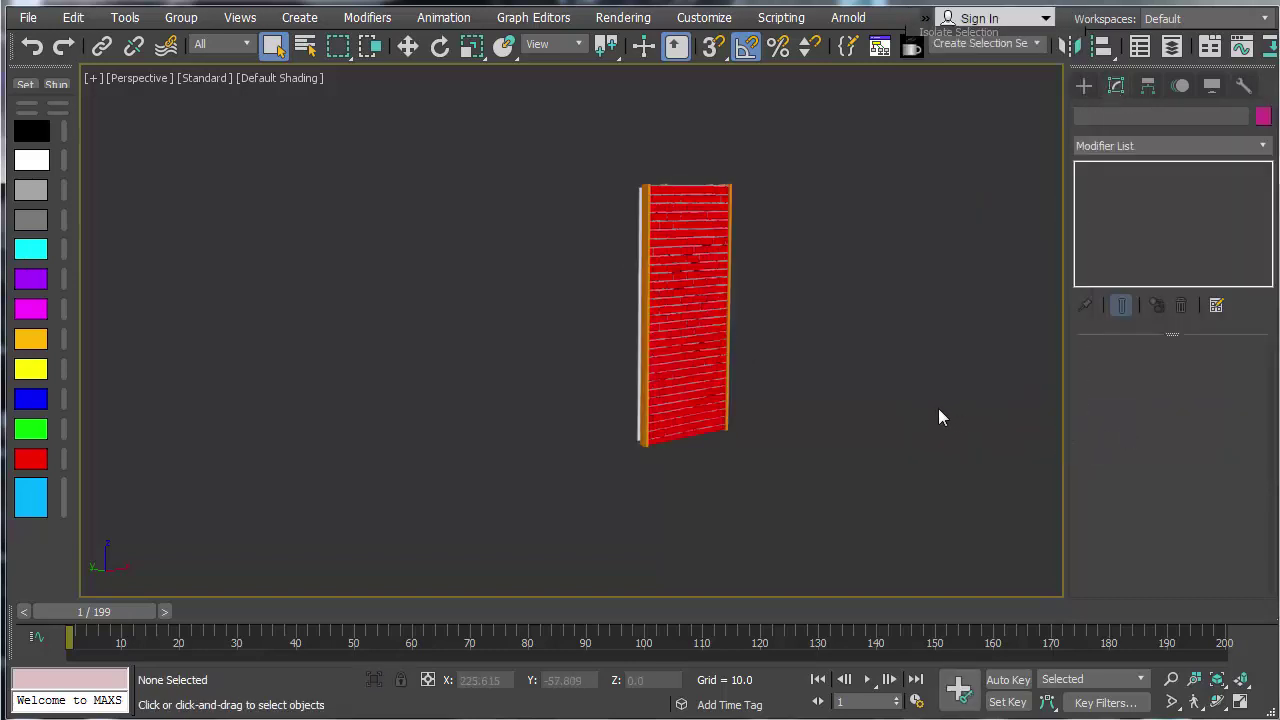
Step: Open the Material Editor beside the wall and condense its material slots
{"action": "scroll", "coordinate": [784, 374], "scroll_direction": "up", "scroll_amount": 3}
{"action": "middle_click_drag", "start_coordinate": [753, 298], "coordinate": [712, 354]}
{"action": "left_click_drag", "start_coordinate": [1003, 57], "coordinate": [843, 57]}
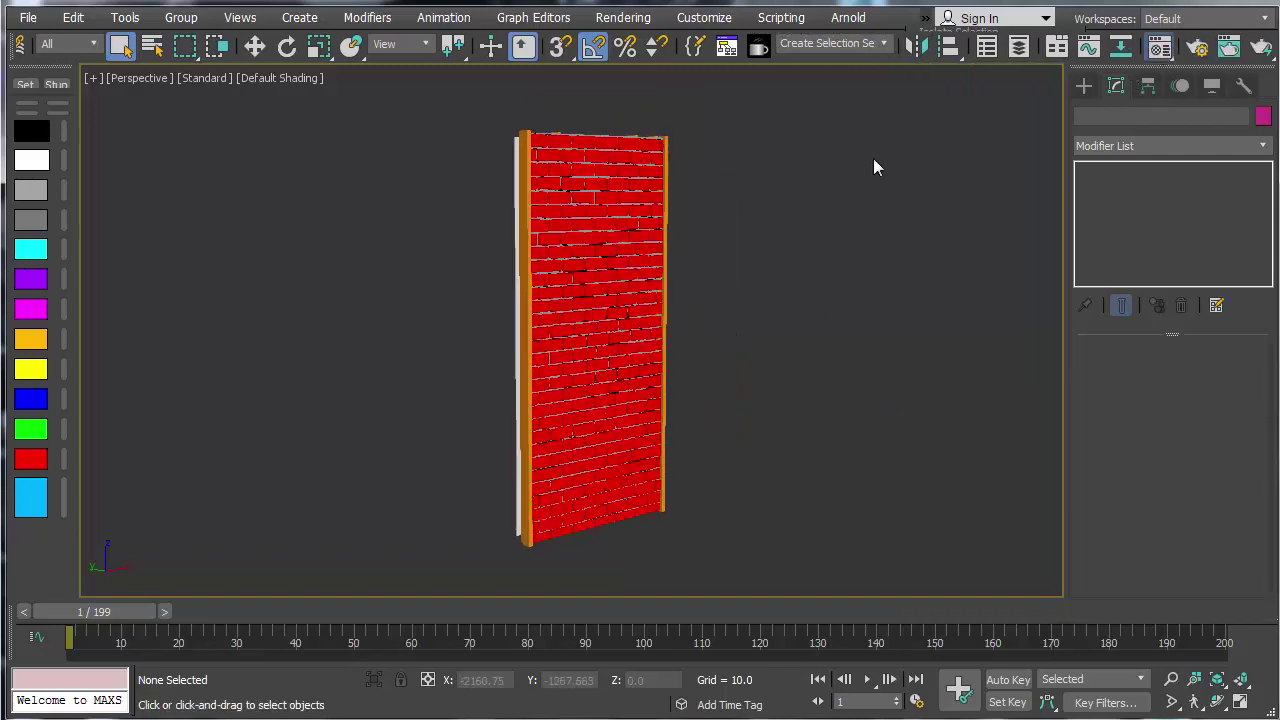
{"action": "key", "text": "m"}
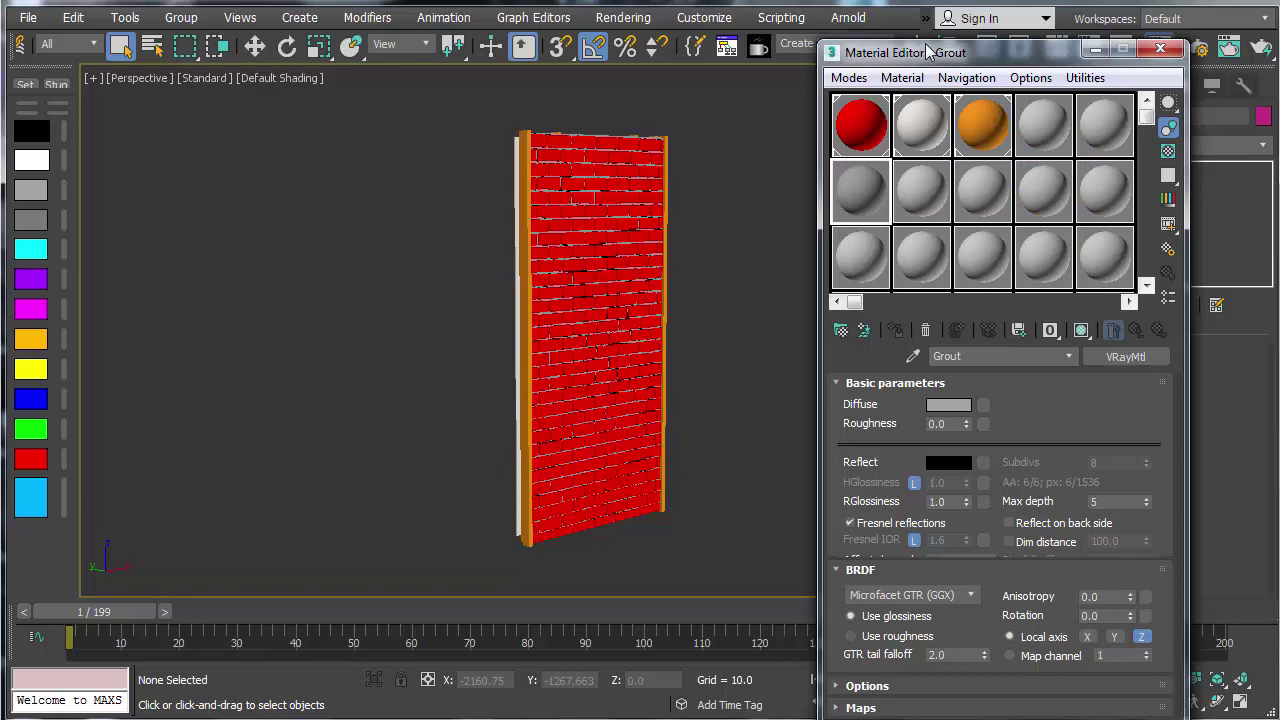
{"action": "left_click_drag", "start_coordinate": [946, 40], "coordinate": [174, 34]}
{"action": "middle_click_drag", "start_coordinate": [876, 179], "coordinate": [915, 187]}
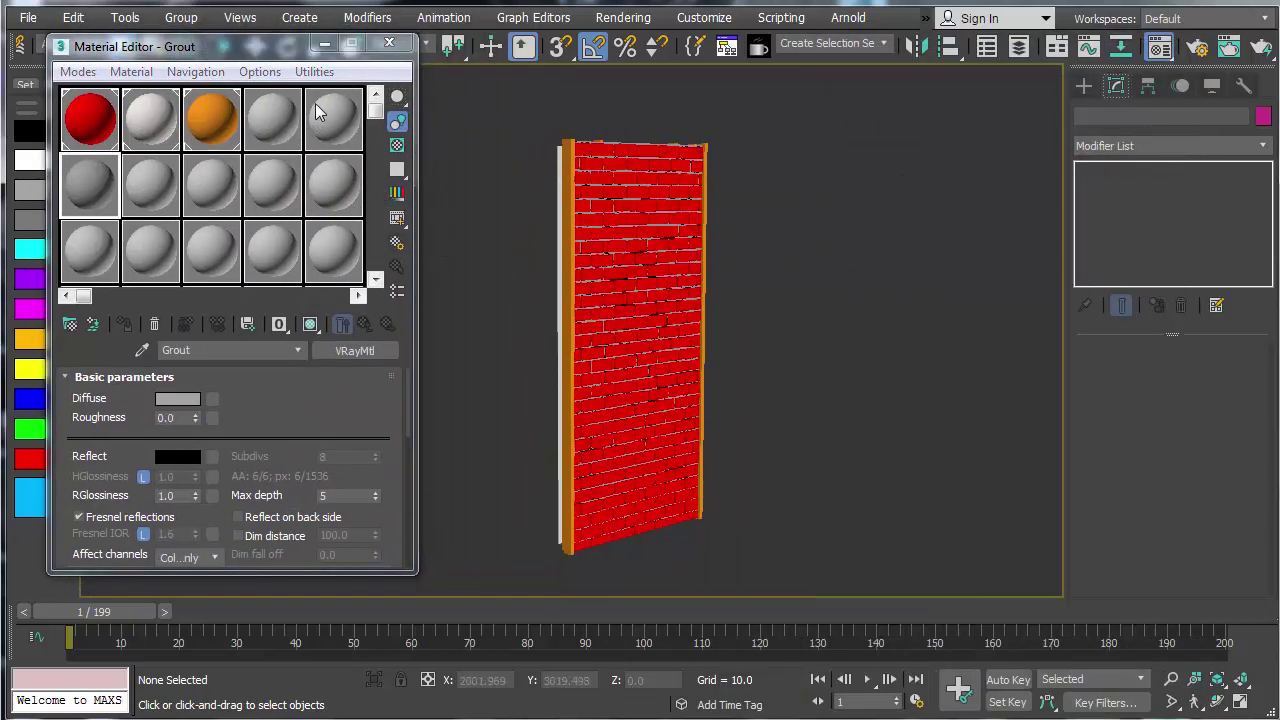
{"action": "left_click", "coordinate": [313, 72]}
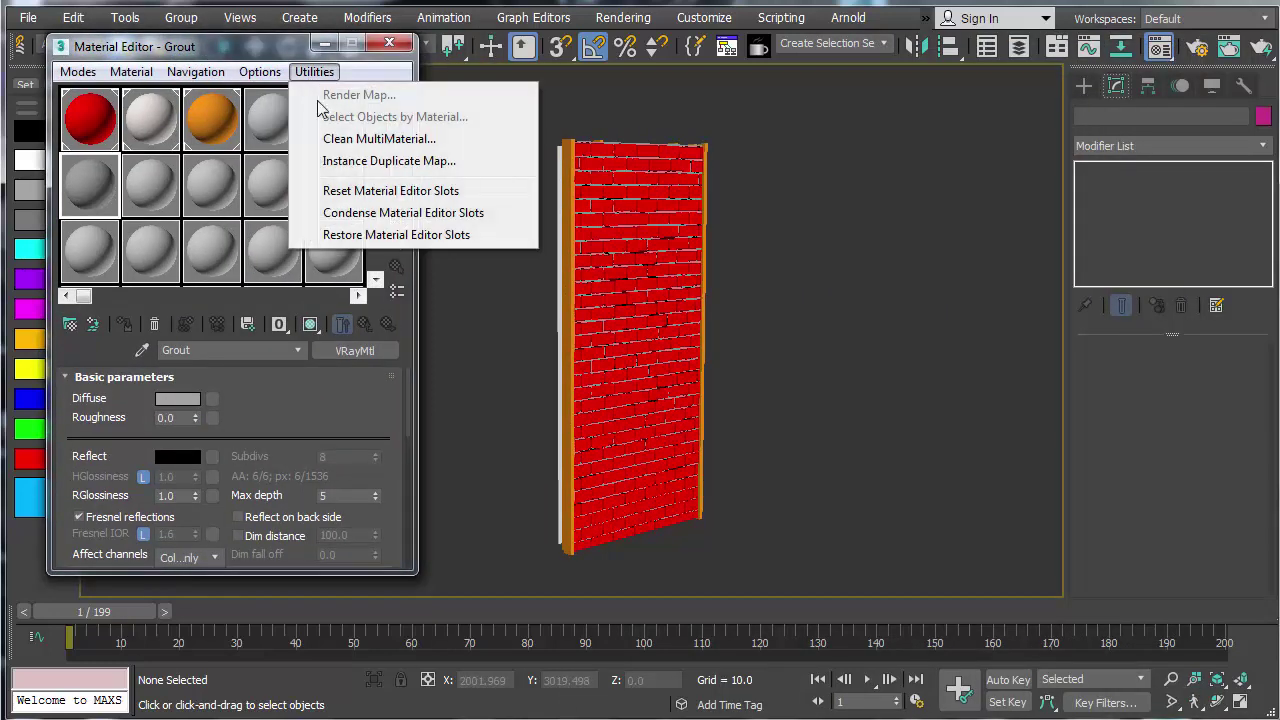
{"action": "left_click", "coordinate": [330, 213]}
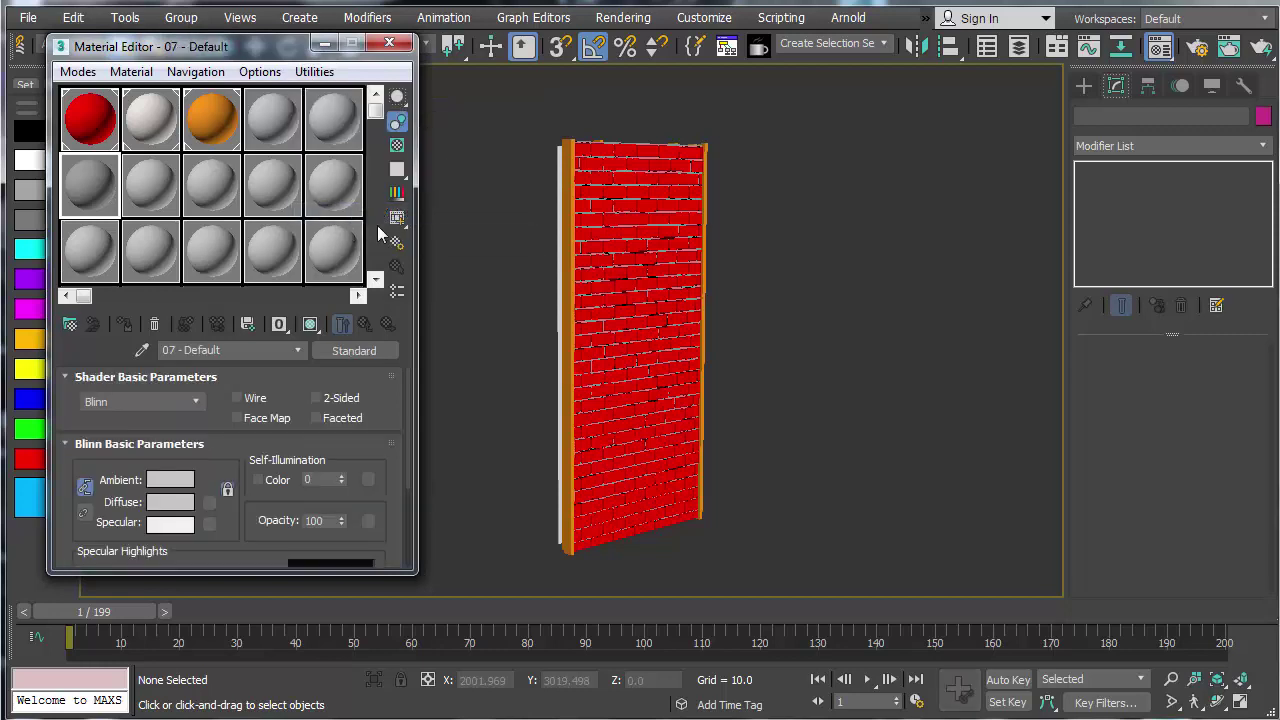
Step: Change the DryWall material's diffuse color to beige, RGB 176, 162, 138
{"action": "left_click", "coordinate": [100, 127]}
{"action": "left_click", "coordinate": [165, 125]}
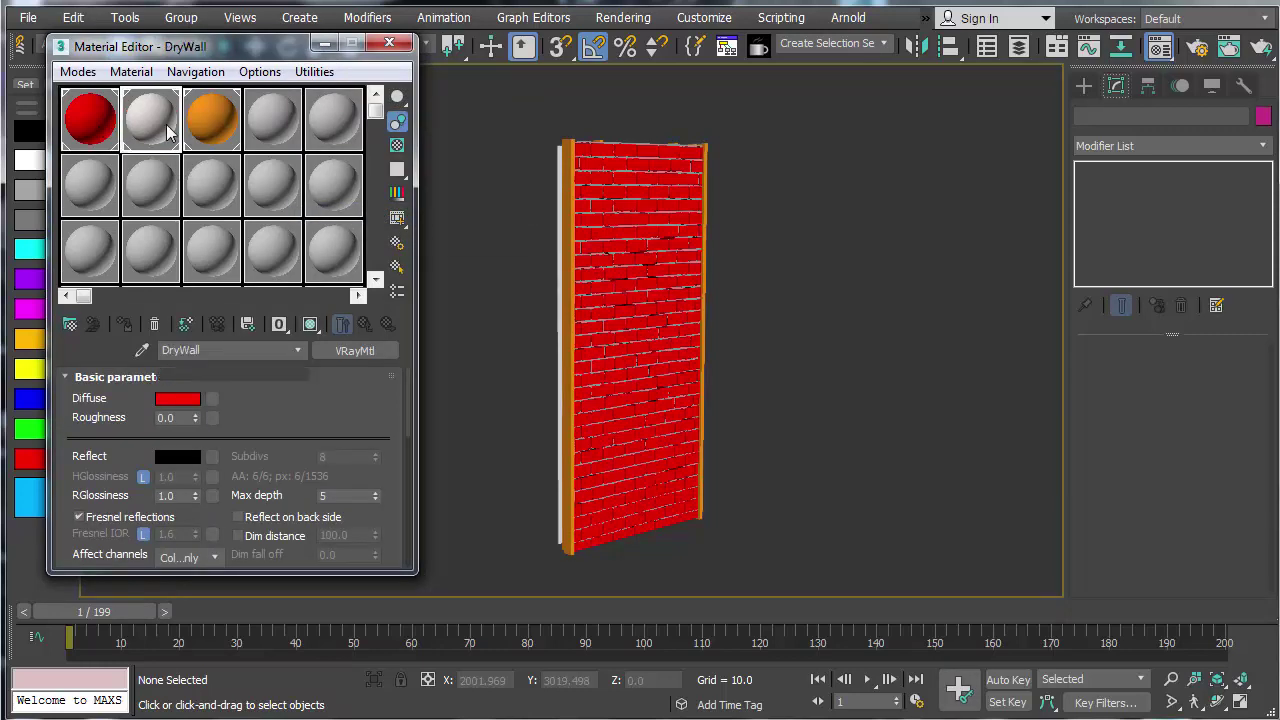
{"action": "left_click", "coordinate": [176, 398]}
{"action": "left_click_drag", "start_coordinate": [597, 352], "coordinate": [597, 340]}
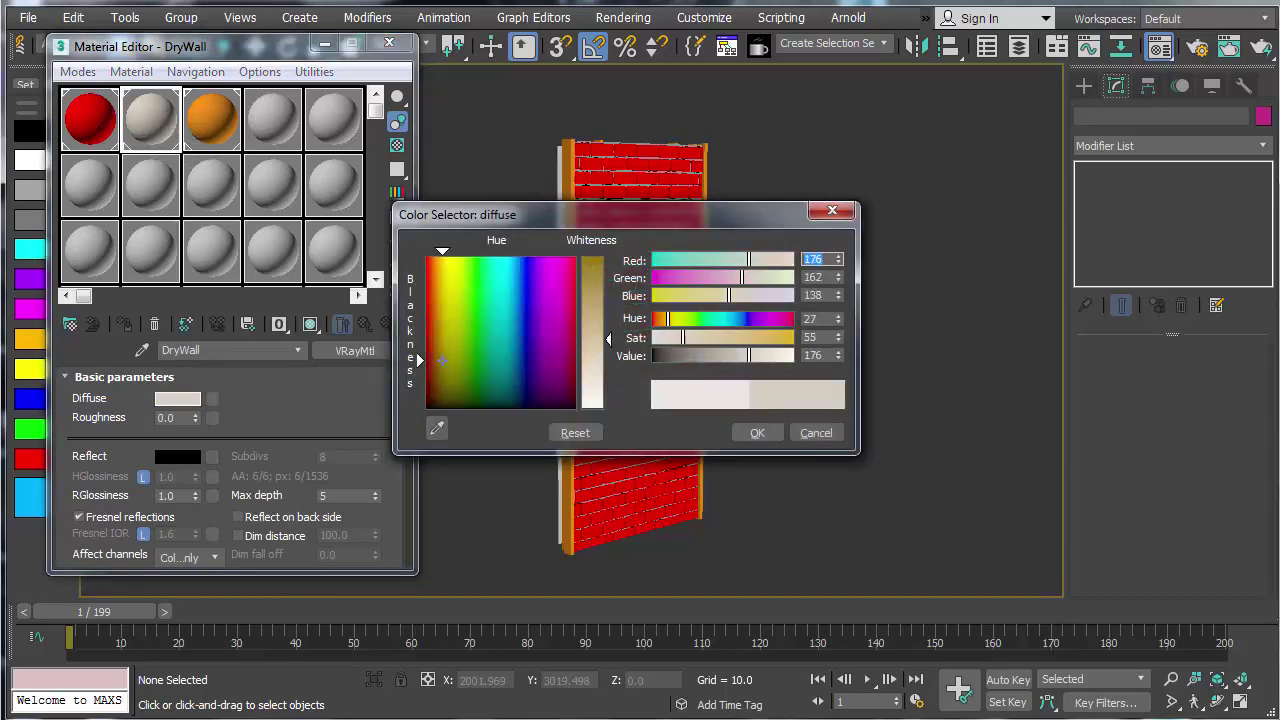
{"action": "left_click", "coordinate": [757, 432]}
Step: Review the sample slots to check which ones hold the Wood, DryWall and brick materials and which hold defaults
{"action": "left_click", "coordinate": [206, 135]}
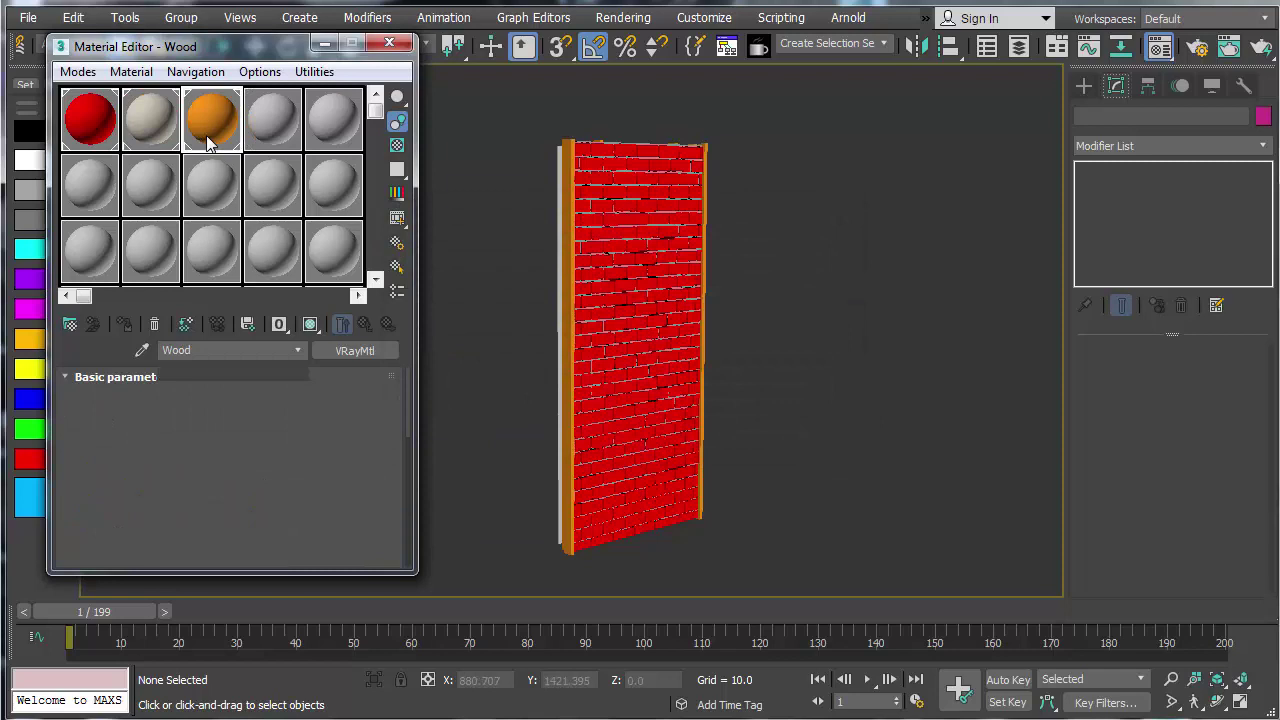
{"action": "left_click", "coordinate": [265, 127]}
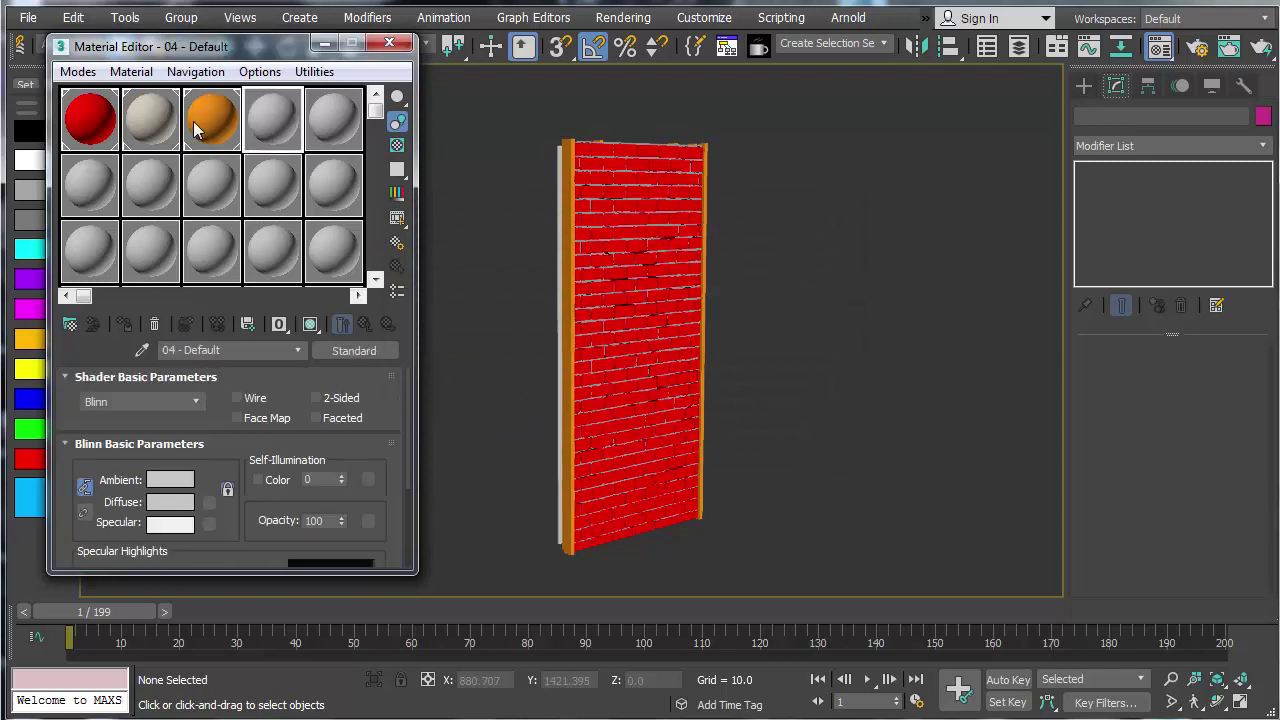
{"action": "left_click", "coordinate": [200, 130]}
{"action": "left_click", "coordinate": [137, 128]}
{"action": "left_click", "coordinate": [105, 130]}
{"action": "left_click", "coordinate": [149, 127]}
{"action": "left_click", "coordinate": [236, 135]}
{"action": "left_click", "coordinate": [287, 136]}
{"action": "left_click", "coordinate": [319, 127]}
{"action": "left_click", "coordinate": [86, 189]}
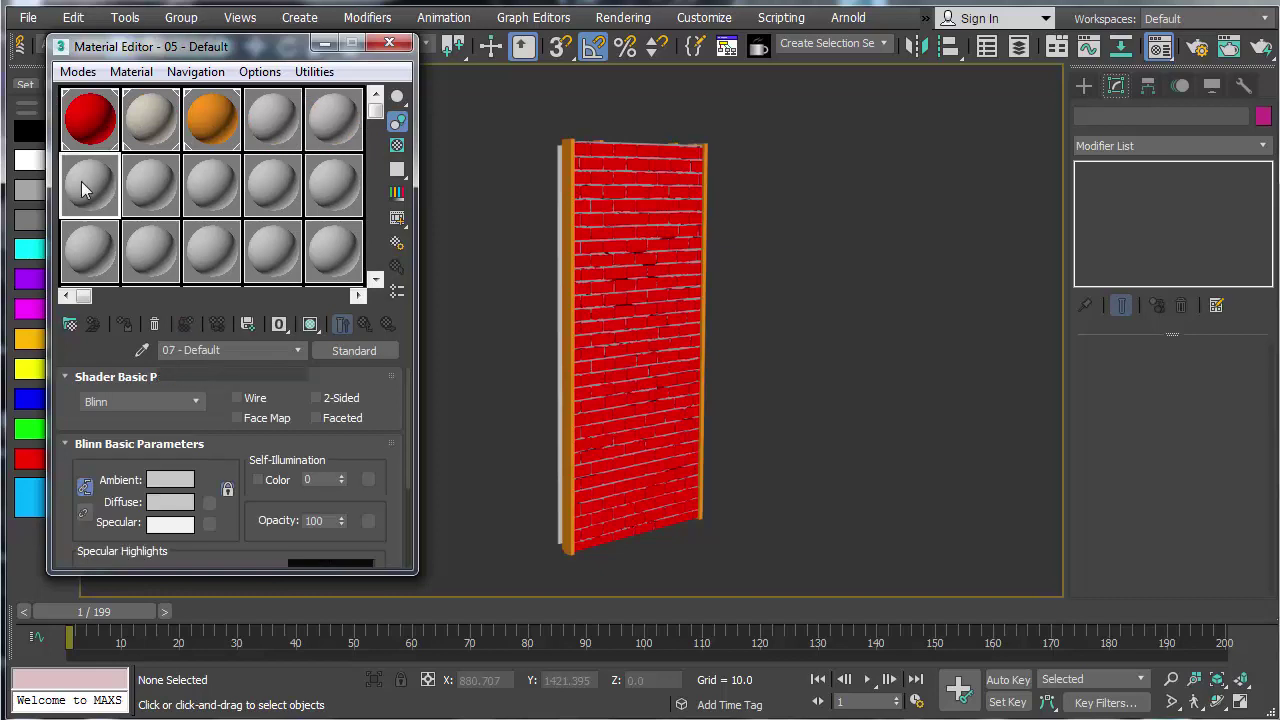
{"action": "left_click", "coordinate": [160, 197]}
{"action": "left_click", "coordinate": [339, 195]}
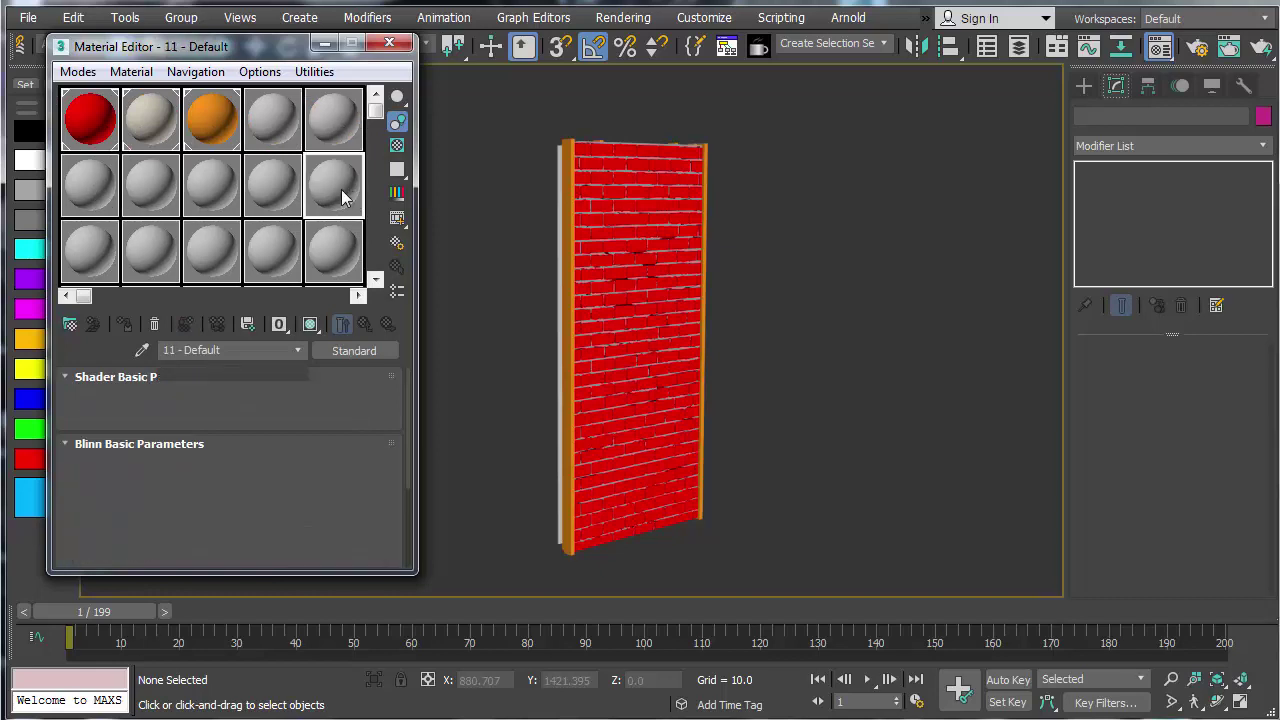
{"action": "left_click", "coordinate": [134, 126]}
{"action": "left_click", "coordinate": [99, 127]}
{"action": "left_click", "coordinate": [165, 138]}
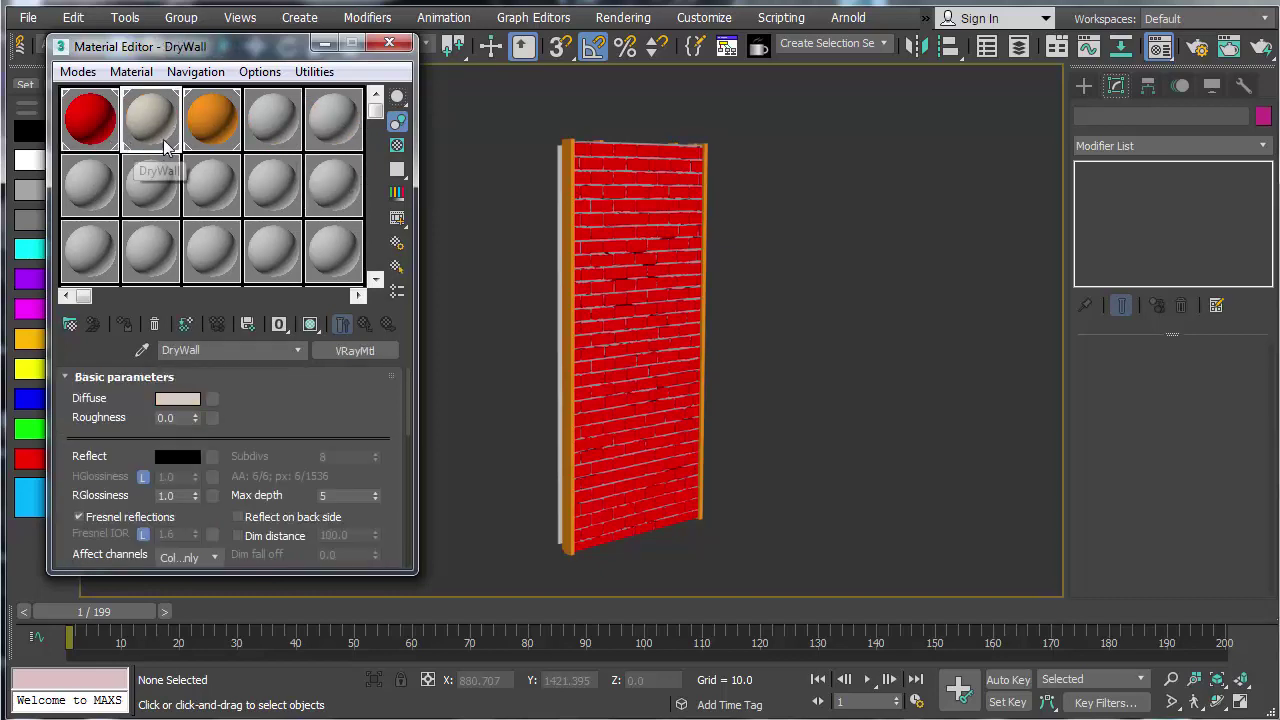
{"action": "left_click", "coordinate": [228, 130]}
Step: Copy the Wood material into the fourth sample slot as Grout and give it a light blue diffuse color
{"action": "left_click", "coordinate": [275, 129]}
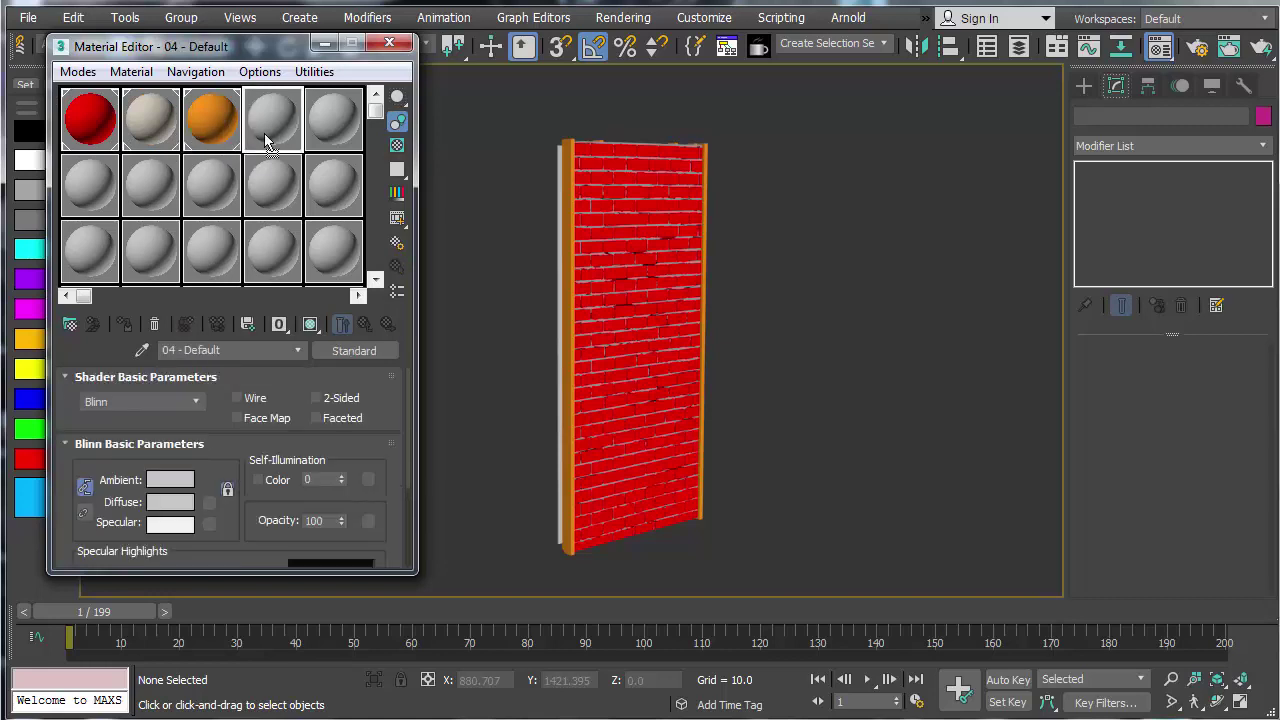
{"action": "left_click_drag", "start_coordinate": [222, 352], "coordinate": [140, 353]}
{"action": "type", "text": "Grout"}
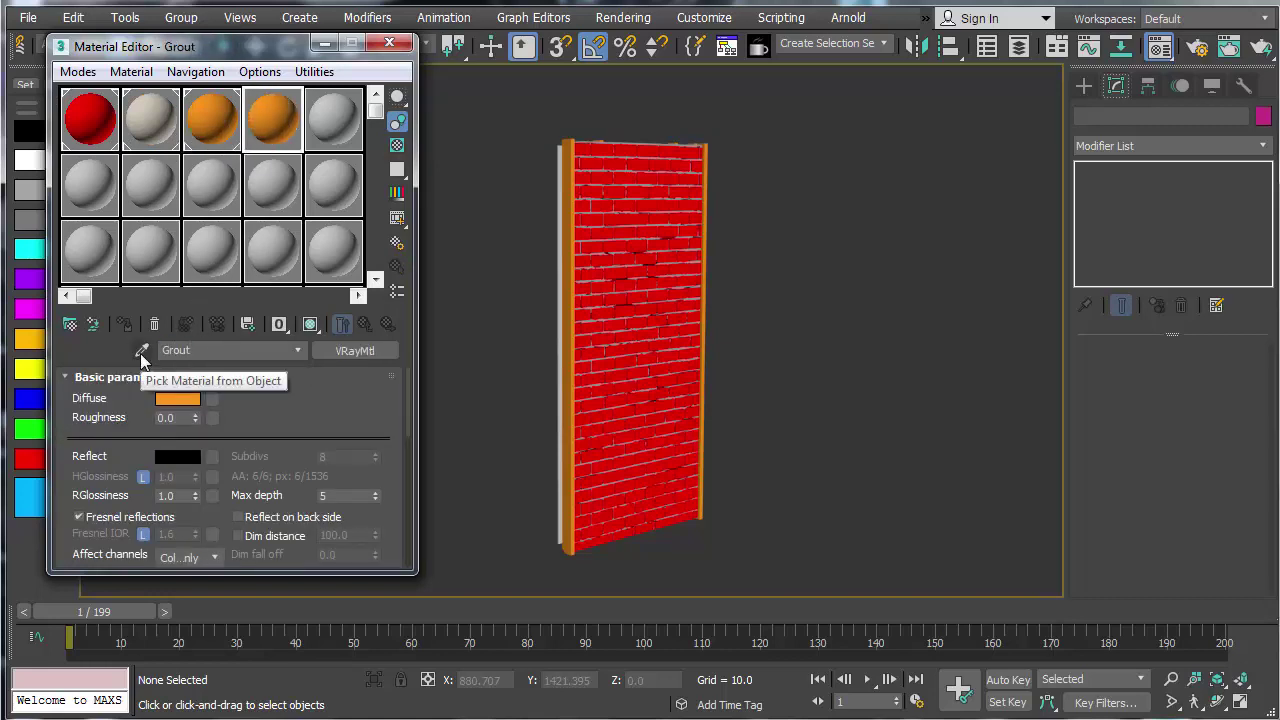
{"action": "left_click", "coordinate": [177, 398]}
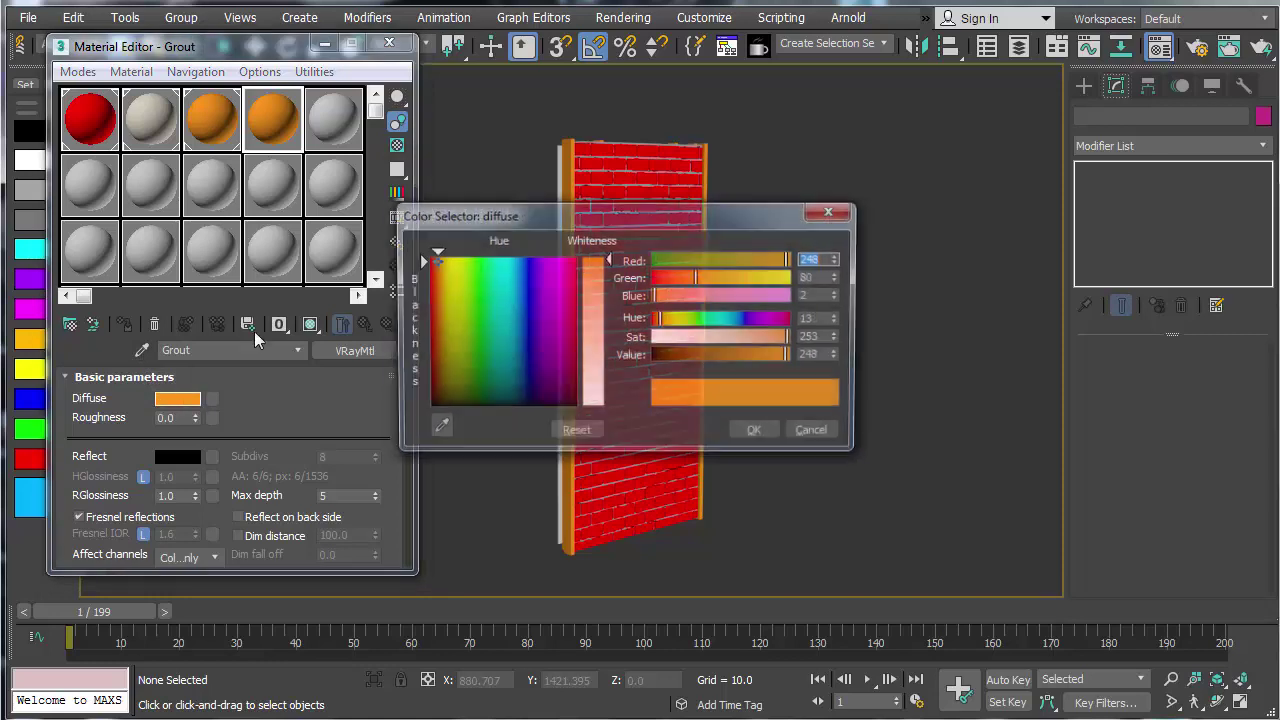
{"action": "left_click", "coordinate": [598, 322]}
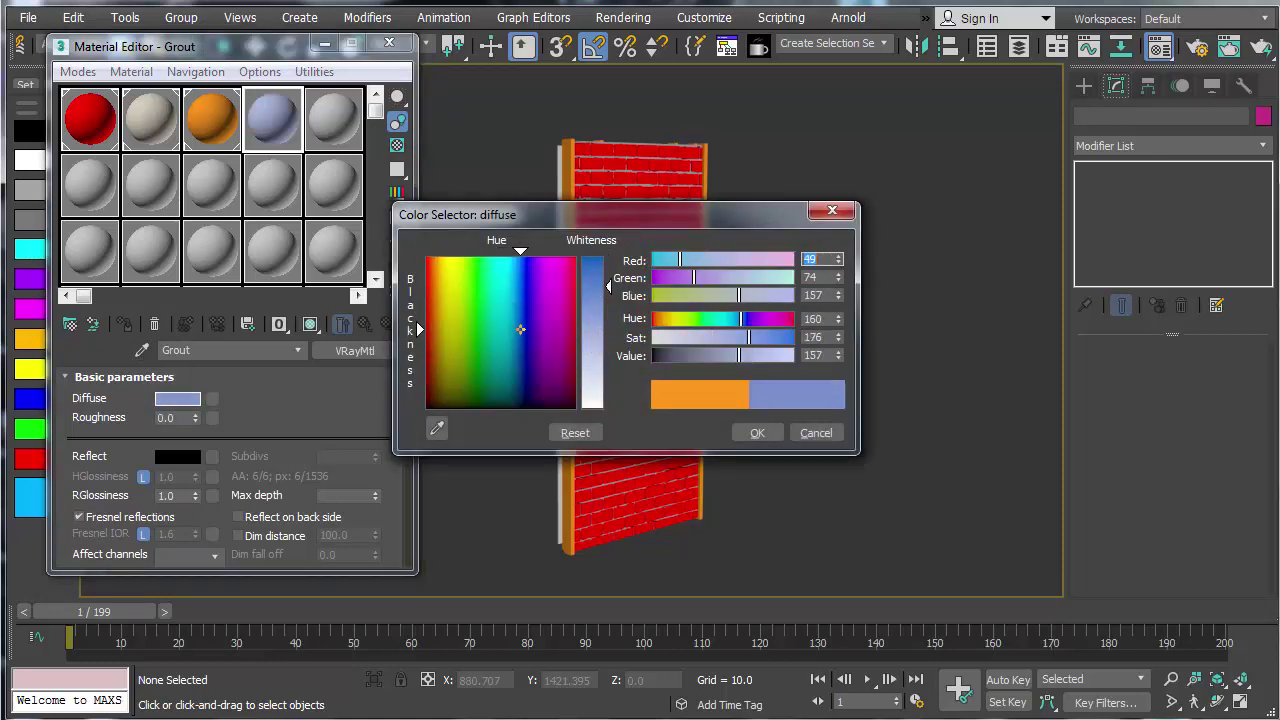
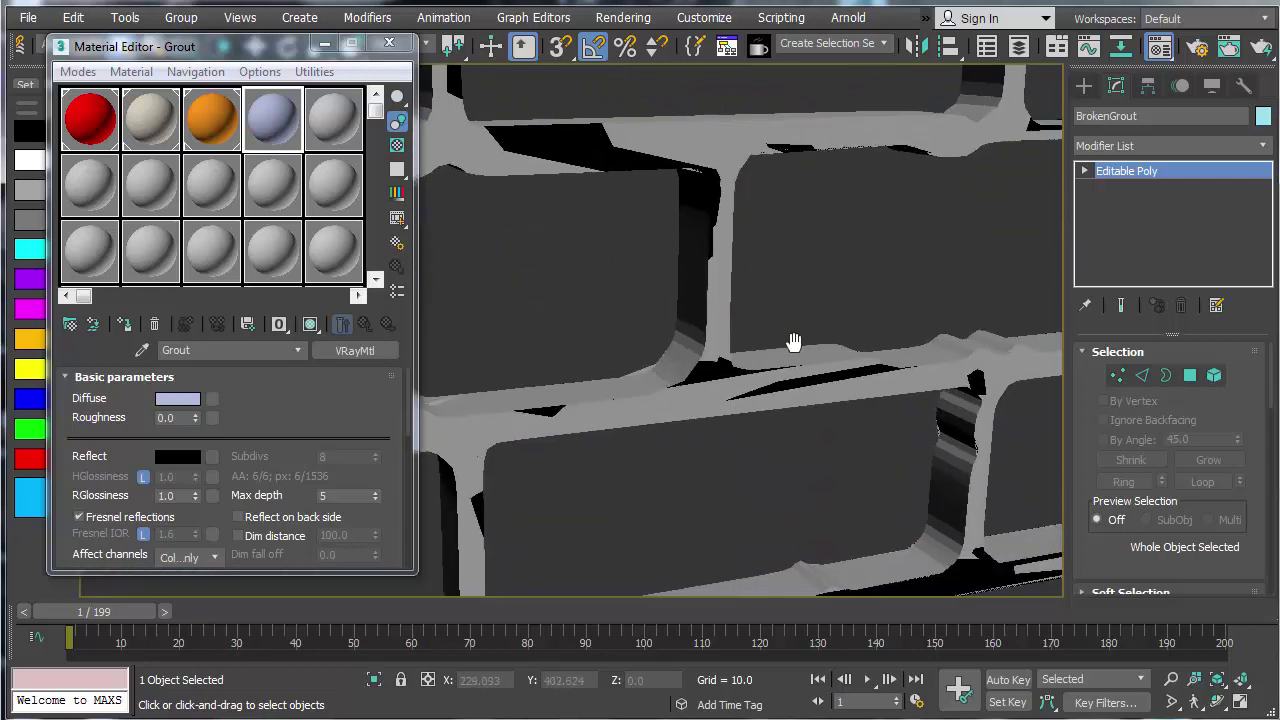
Step: Convert the BrokenGrout object to Editable Mesh and back to Editable Poly
{"action": "right_click", "coordinate": [745, 270]}
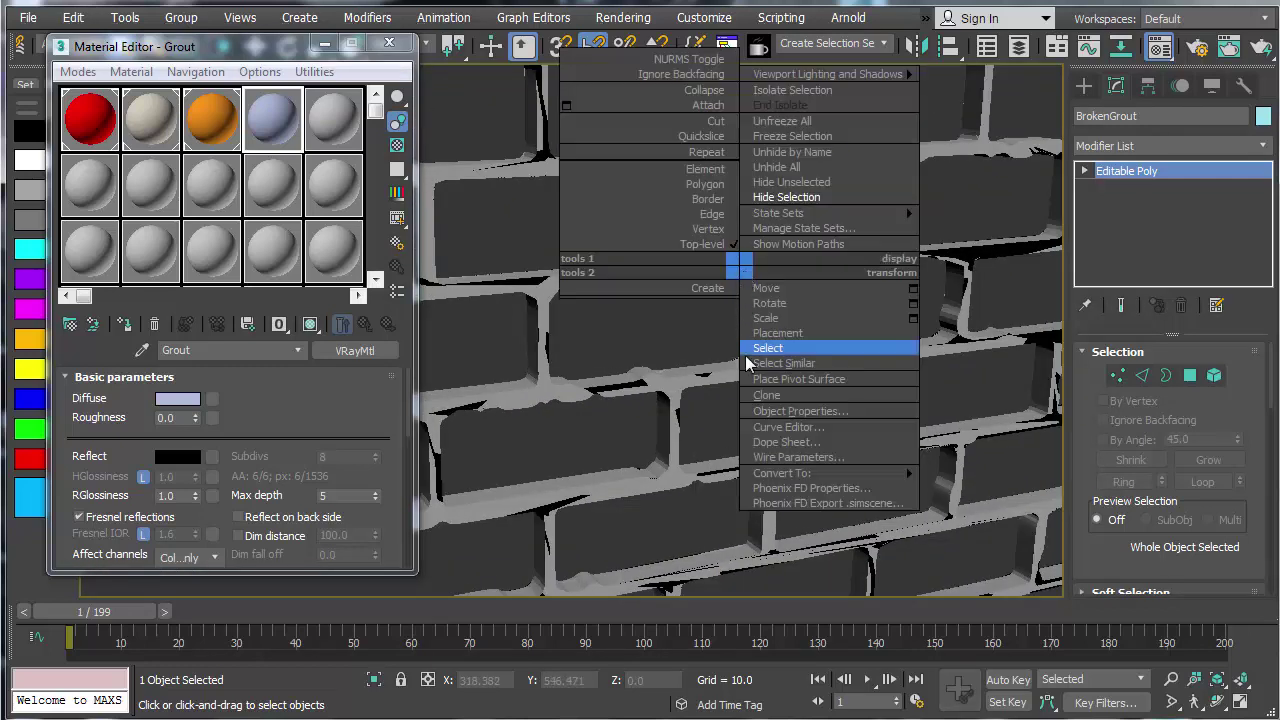
{"action": "mouse_move", "coordinate": [781, 476]}
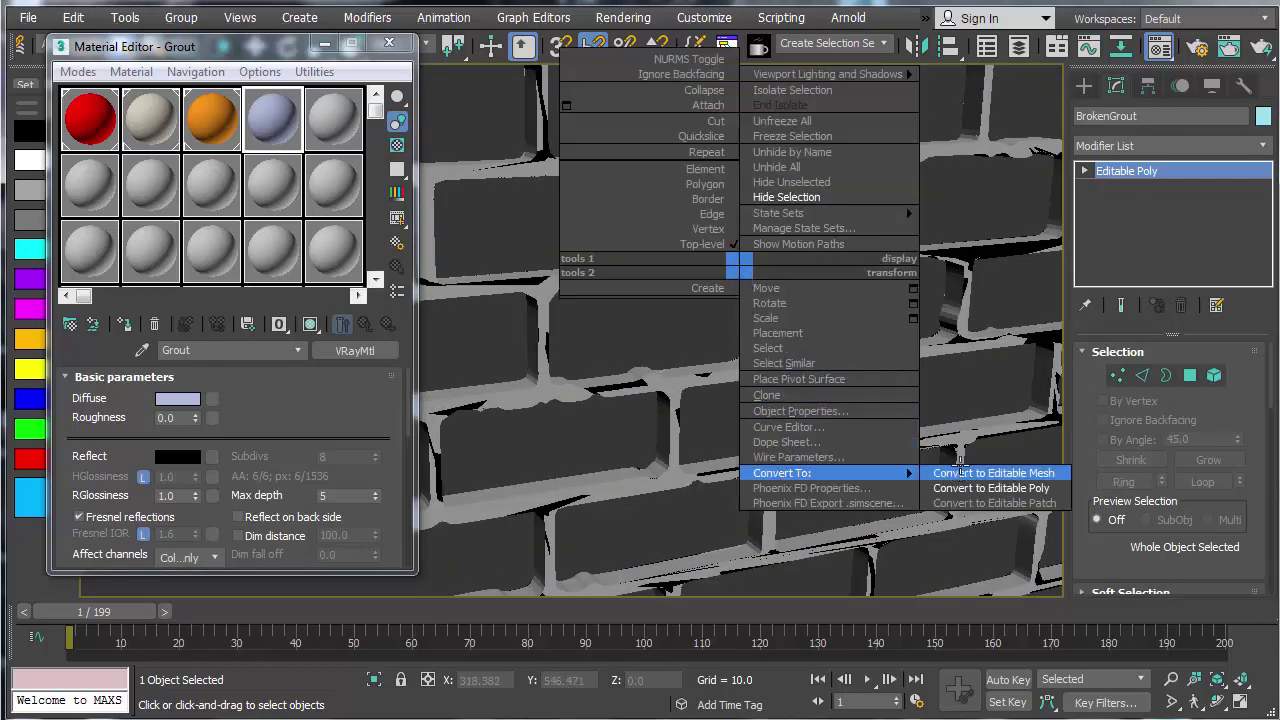
{"action": "left_click", "coordinate": [993, 473]}
{"action": "scroll", "coordinate": [799, 390], "scroll_direction": "down", "scroll_amount": 5}
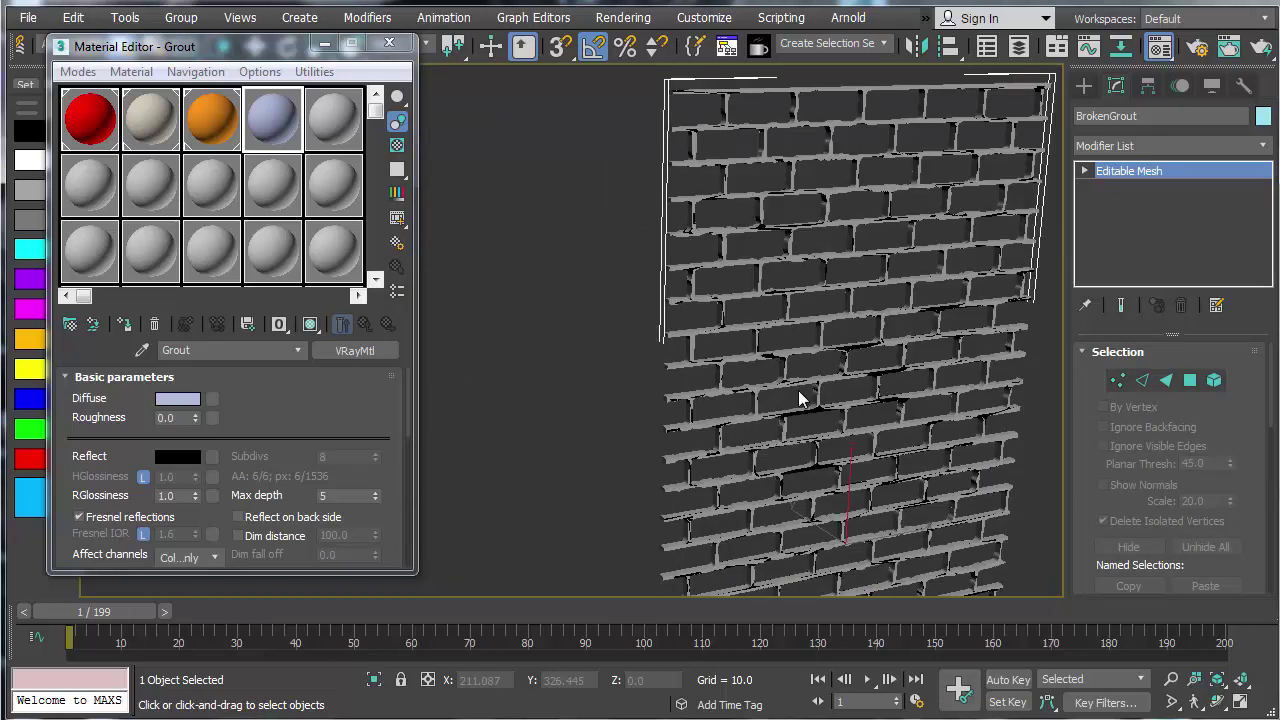
{"action": "scroll", "coordinate": [812, 395], "scroll_direction": "up", "scroll_amount": 5}
{"action": "right_click", "coordinate": [689, 262]}
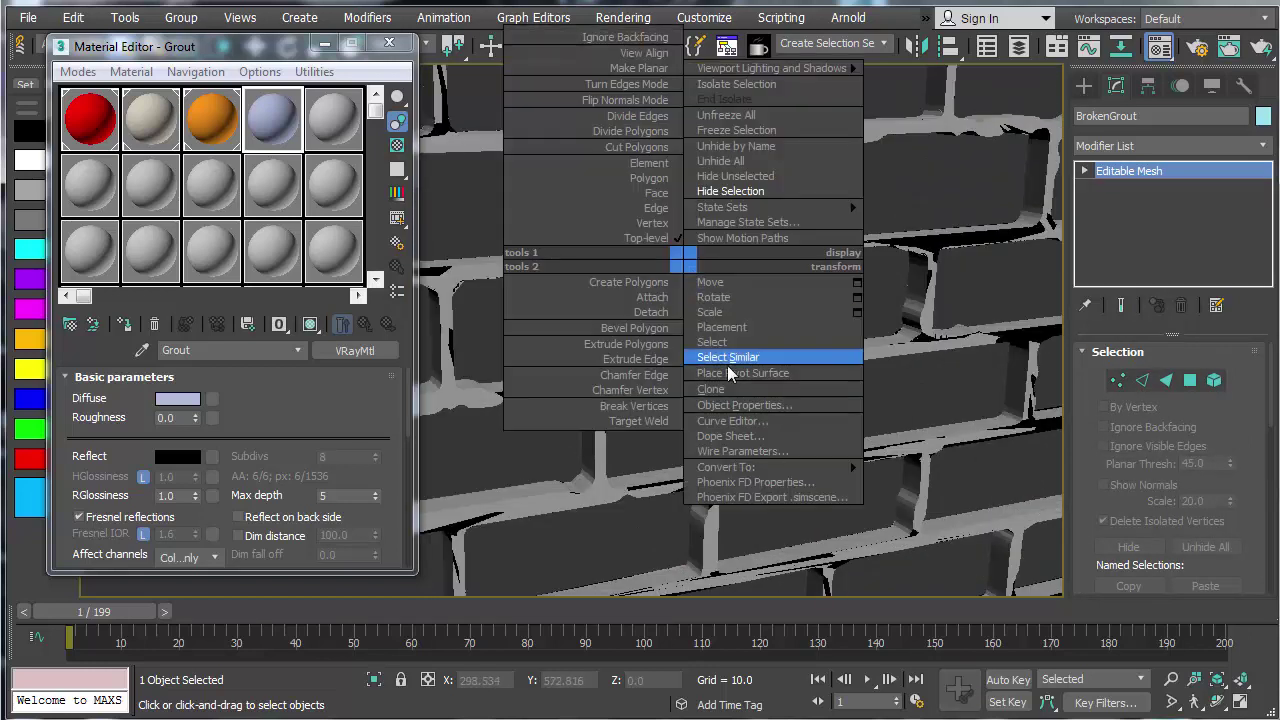
{"action": "mouse_move", "coordinate": [760, 466]}
{"action": "left_click", "coordinate": [899, 483]}
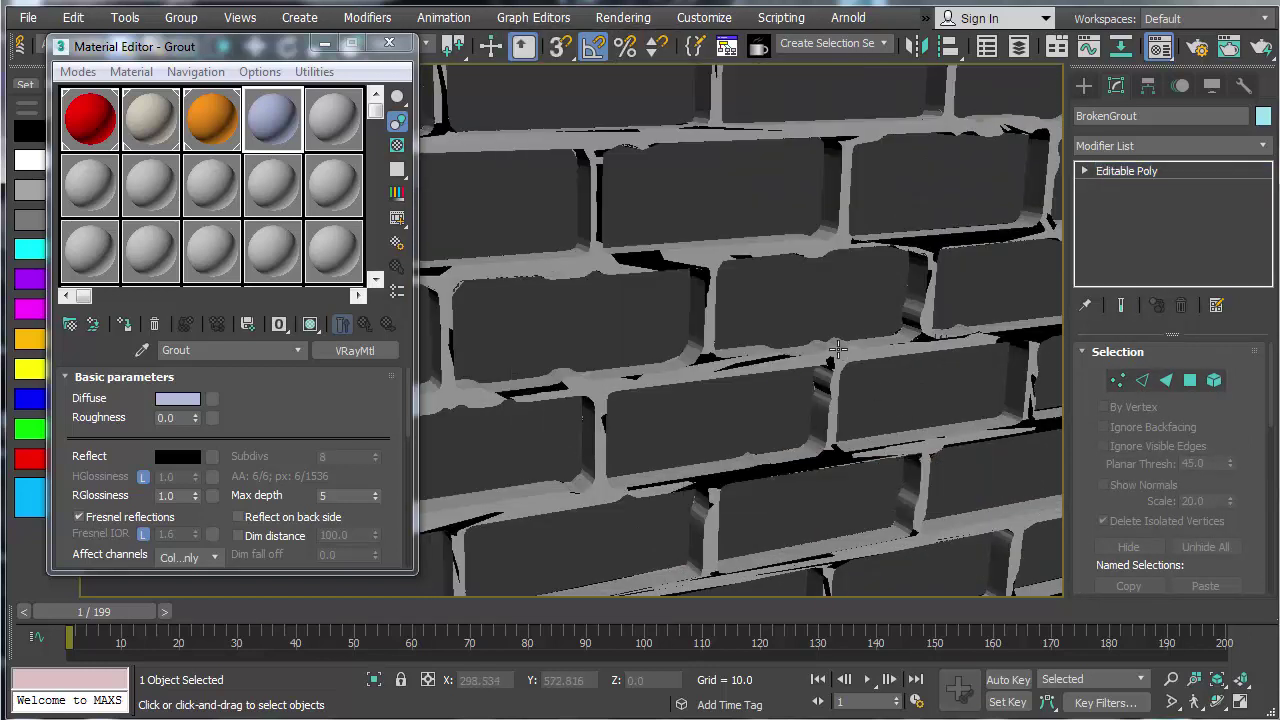
Step: Examine the dark shaded patches on BrokenGrout up close with edged faces displayed
{"action": "middle_click_drag", "start_coordinate": [838, 350], "coordinate": [806, 325], "text": "alt"}
{"action": "scroll", "coordinate": [810, 333], "scroll_direction": "down", "scroll_amount": 5}
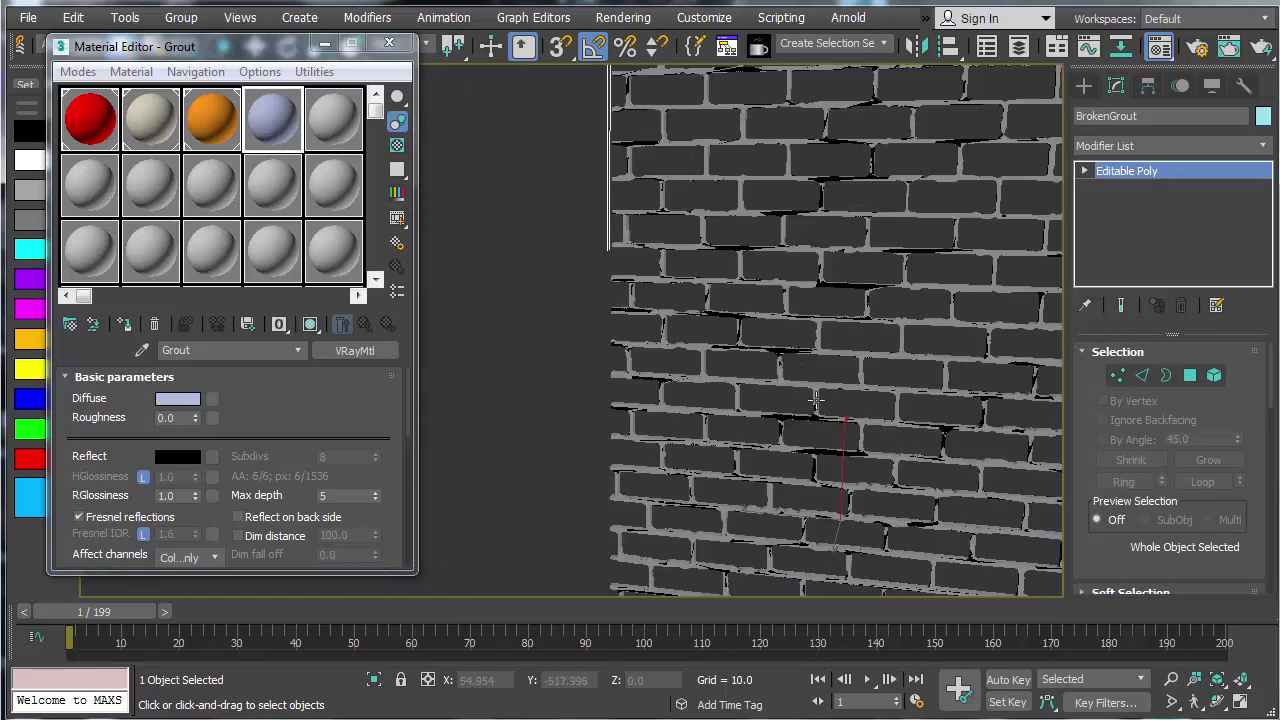
{"action": "scroll", "coordinate": [820, 441], "scroll_direction": "up", "scroll_amount": 8}
{"action": "scroll", "coordinate": [821, 442], "scroll_direction": "down", "scroll_amount": 2}
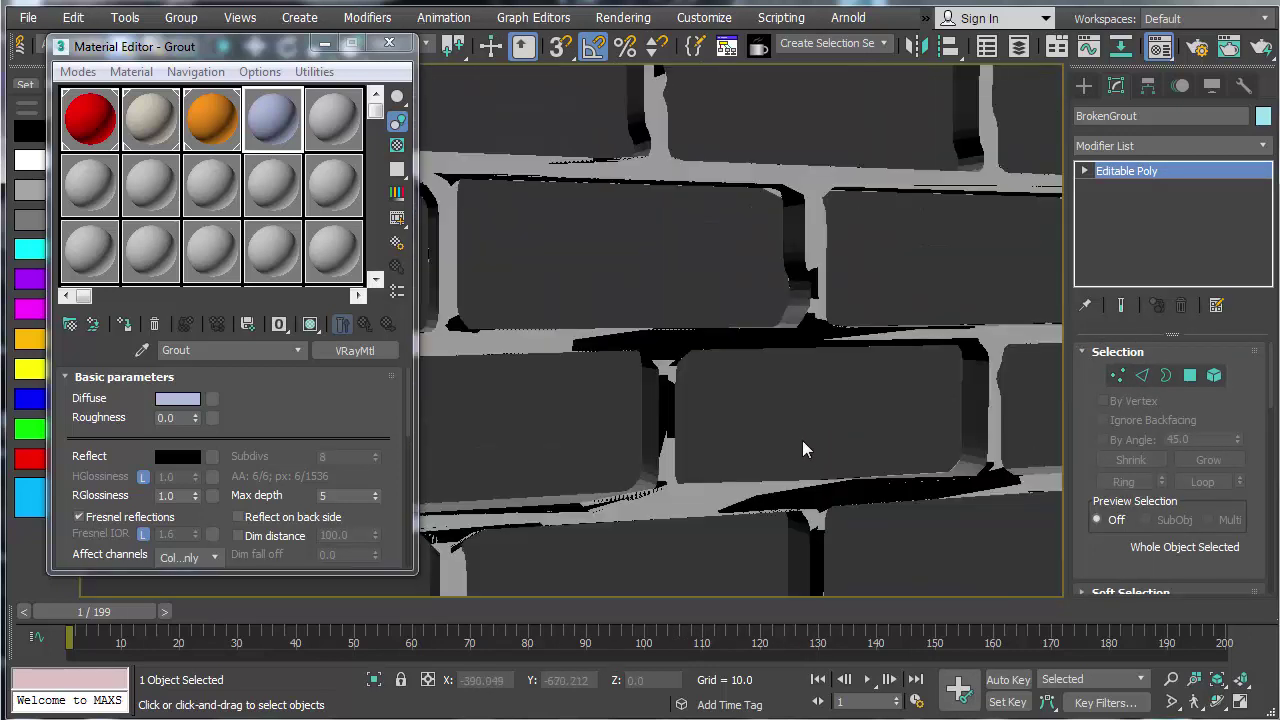
{"action": "key", "text": "F4"}
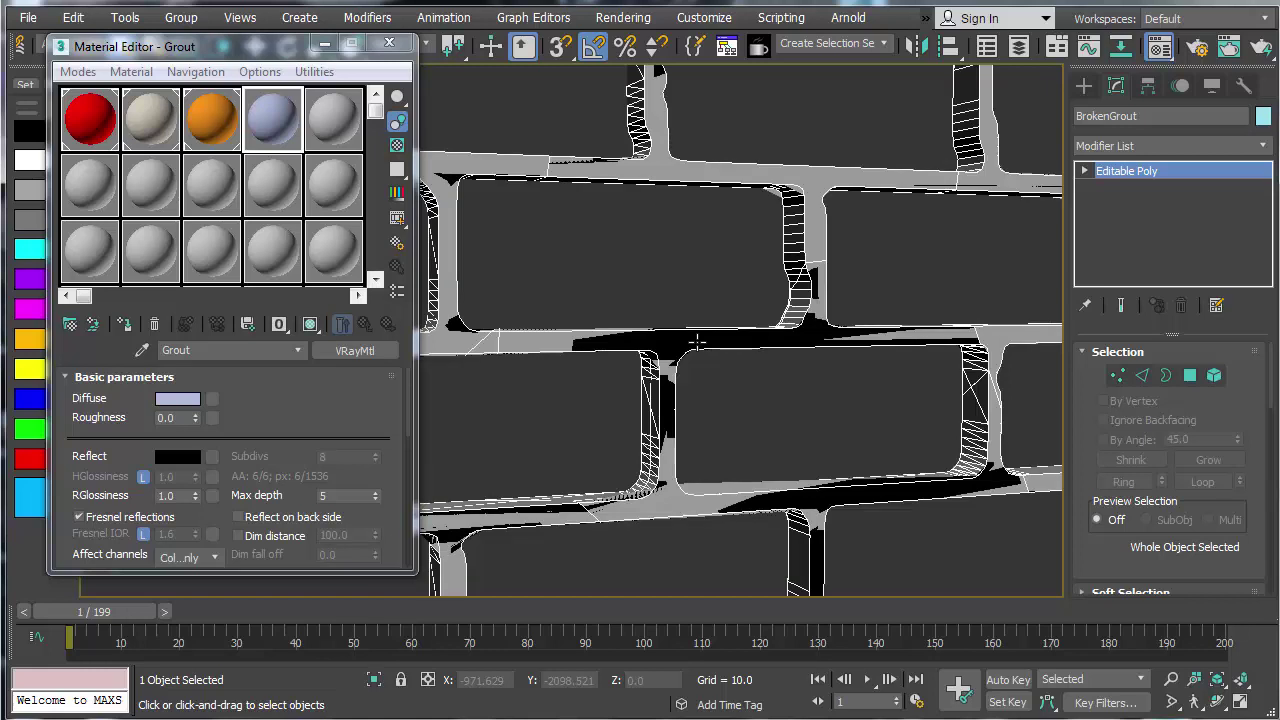
{"action": "middle_click_drag", "start_coordinate": [738, 391], "coordinate": [1159, 404], "text": "alt"}
{"action": "scroll", "coordinate": [813, 442], "scroll_direction": "up", "scroll_amount": 4}
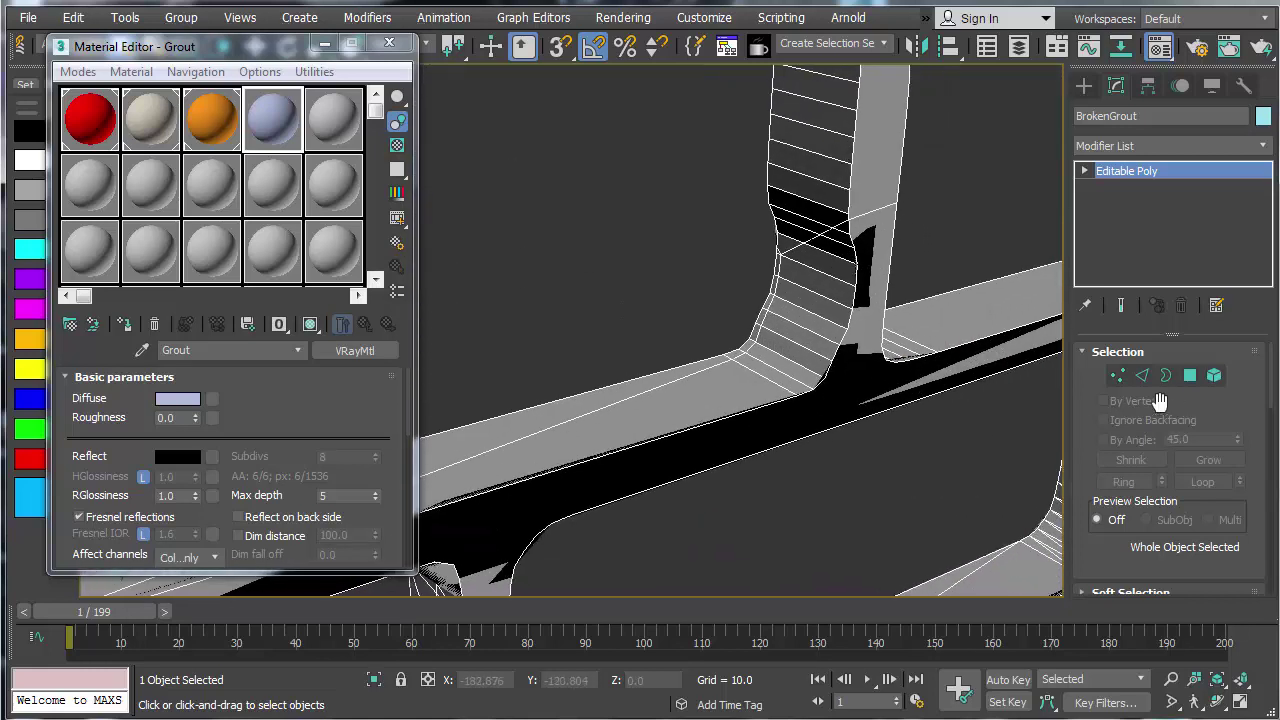
Step: Switch BrokenGrout to polygon level and select the large face polygon covering the grout joints
{"action": "left_click", "coordinate": [1190, 375]}
{"action": "middle_click_drag", "start_coordinate": [825, 390], "coordinate": [763, 315], "text": "alt"}
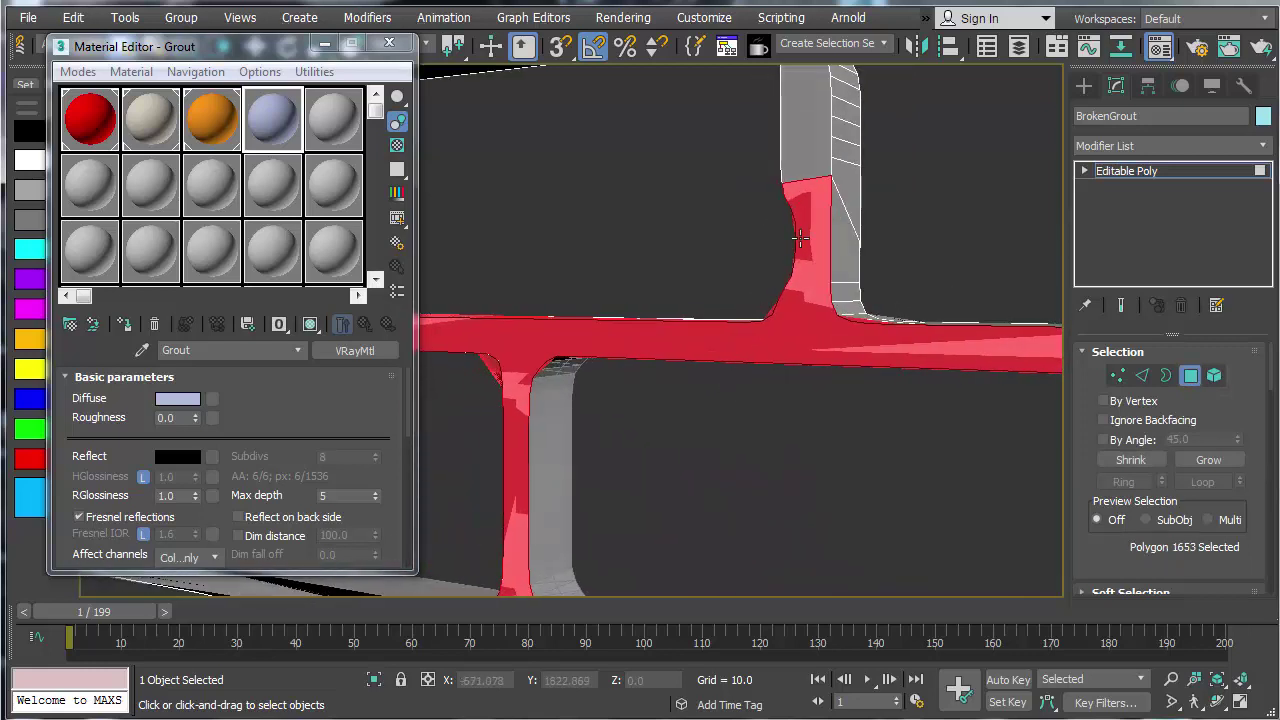
{"action": "left_click", "coordinate": [899, 245]}
{"action": "left_click", "coordinate": [810, 240]}
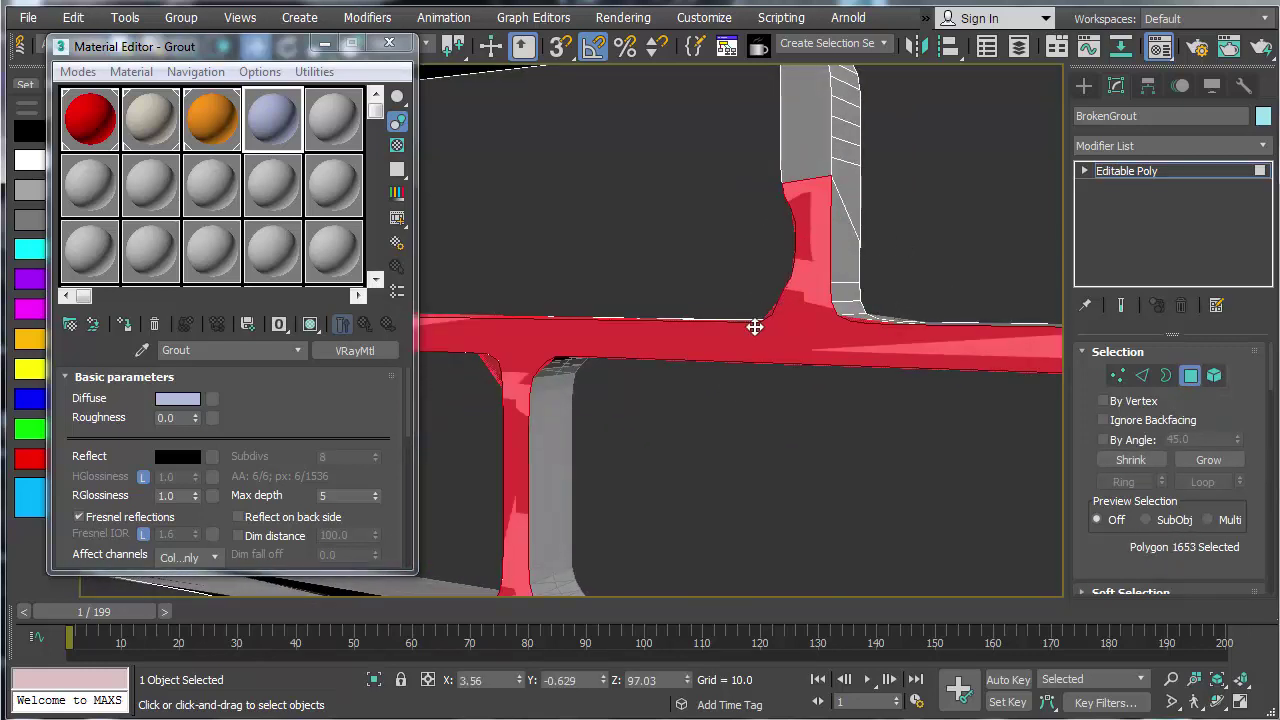
Step: Try moving the selected BrokenGrout face polygon vertically and along the Y axis, undoing each move
{"action": "scroll", "coordinate": [754, 323], "scroll_direction": "down", "scroll_amount": 5}
{"action": "left_click_drag", "start_coordinate": [790, 427], "coordinate": [770, 318]}
{"action": "key", "text": "ctrl+z"}
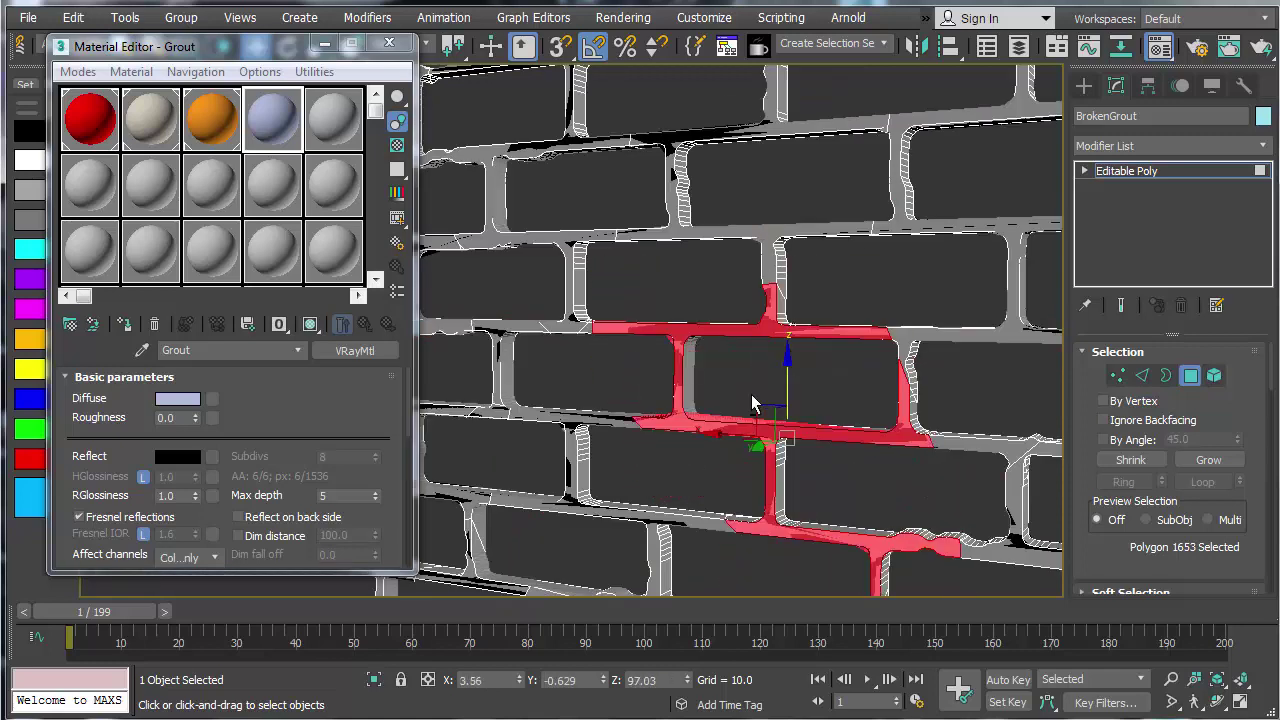
{"action": "middle_click_drag", "start_coordinate": [751, 394], "coordinate": [918, 423], "text": "alt"}
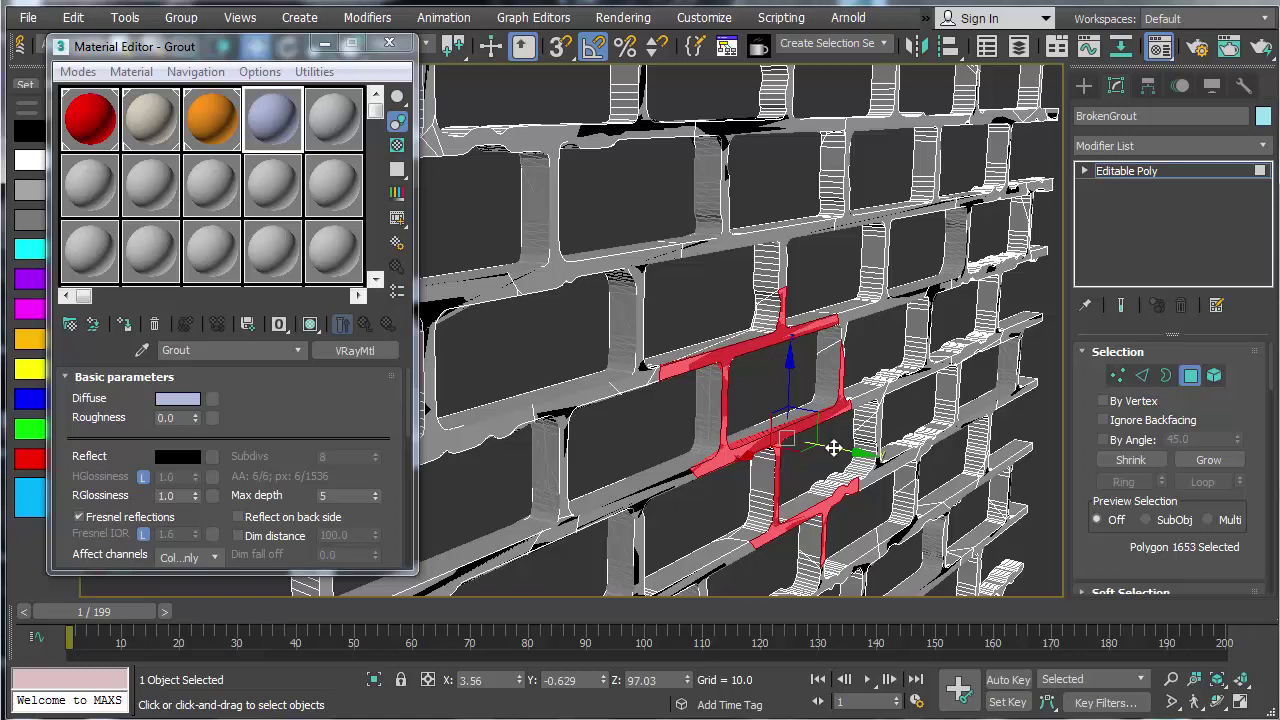
{"action": "left_click_drag", "start_coordinate": [834, 448], "coordinate": [951, 478]}
{"action": "key", "text": "ctrl+z"}
Step: Switch BrokenGrout to element level and select the grout piece in the middle of the wall
{"action": "left_click", "coordinate": [1216, 381]}
{"action": "left_click", "coordinate": [1216, 381]}
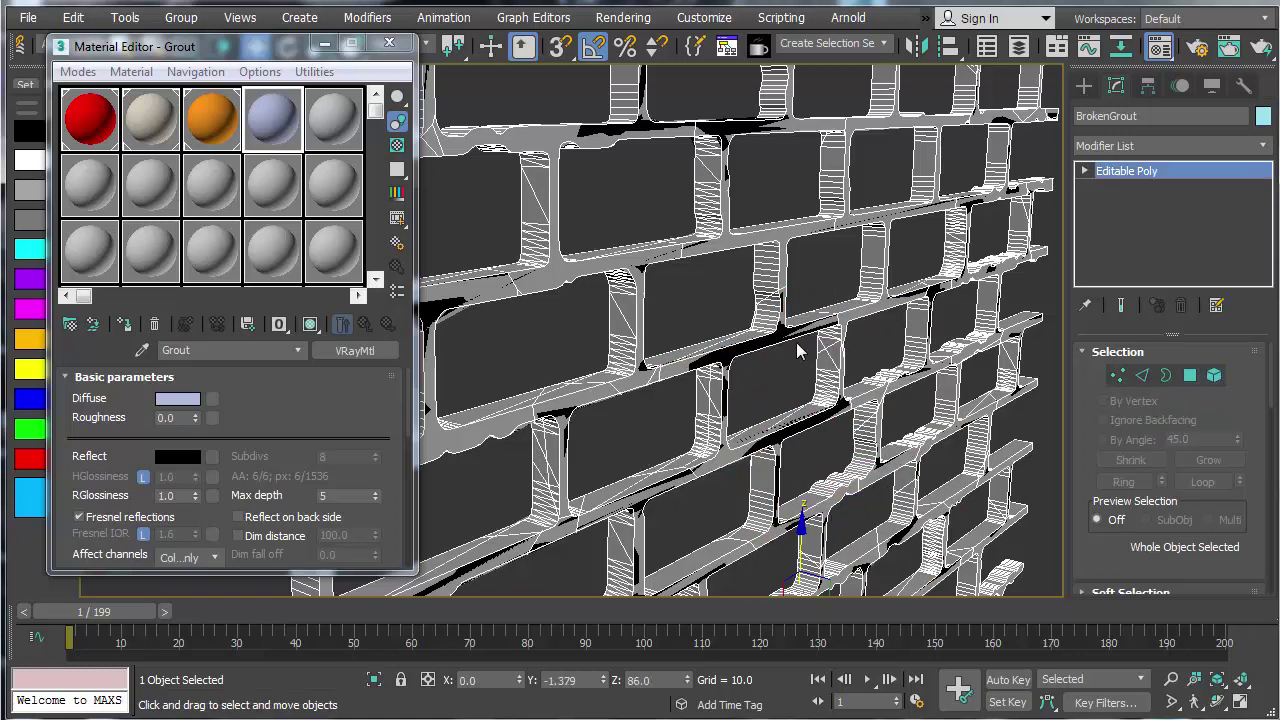
{"action": "left_click", "coordinate": [779, 368]}
{"action": "left_click", "coordinate": [773, 338]}
{"action": "left_click", "coordinate": [1213, 375]}
{"action": "left_click", "coordinate": [771, 354]}
{"action": "left_click", "coordinate": [787, 368]}
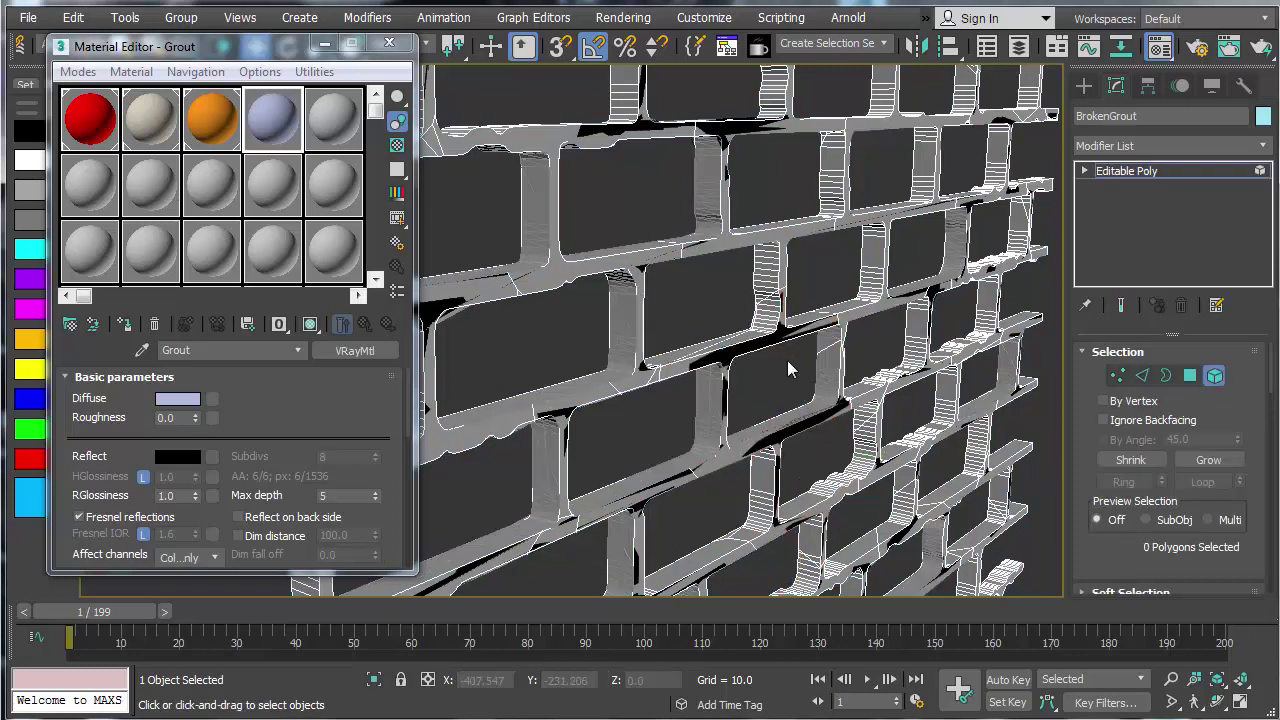
{"action": "left_click", "coordinate": [766, 340]}
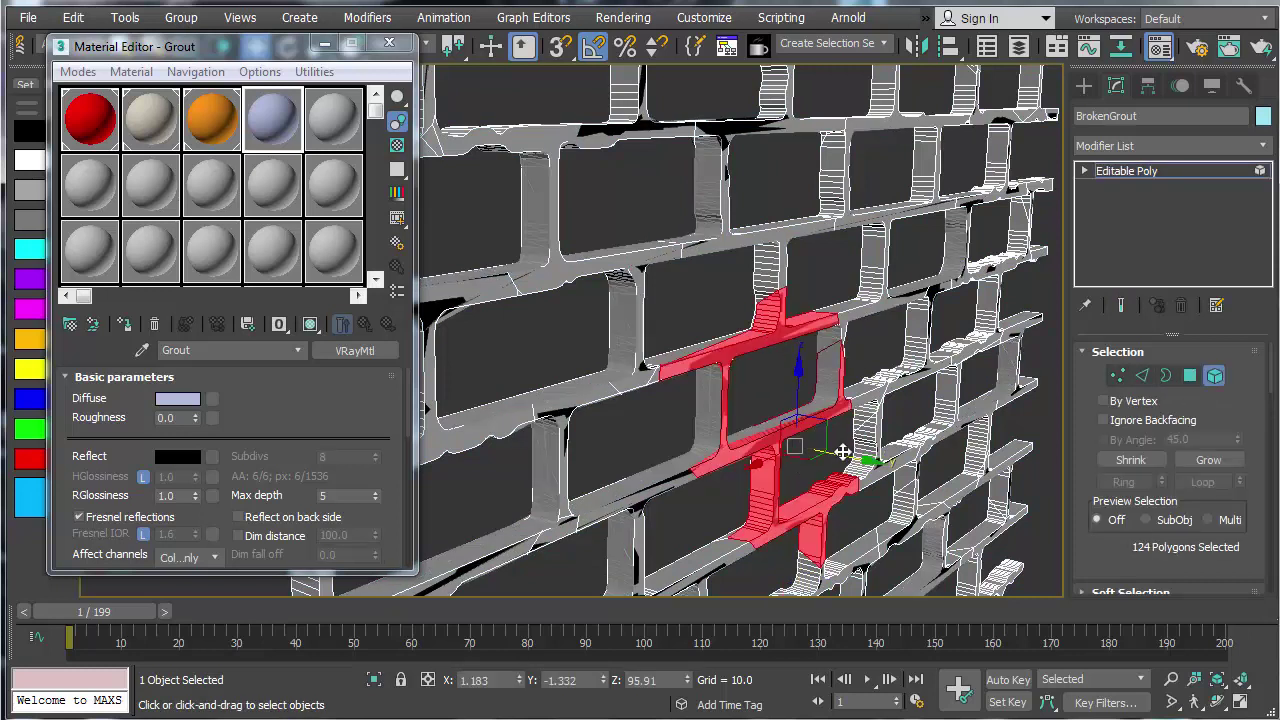
Step: Try moving the selected grout element out along the Y axis, inspect the neighbouring geometry, and return to object level
{"action": "scroll", "coordinate": [793, 344], "scroll_direction": "up", "scroll_amount": 5}
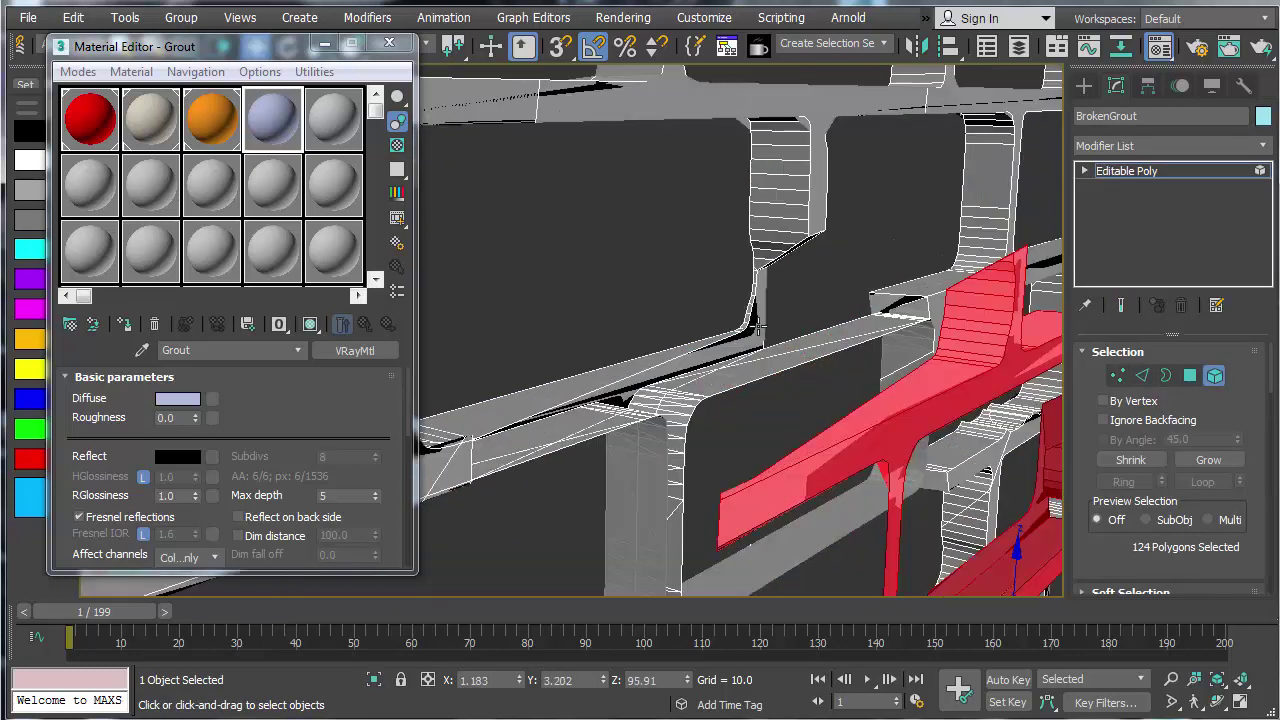
{"action": "scroll", "coordinate": [793, 347], "scroll_direction": "down", "scroll_amount": 6}
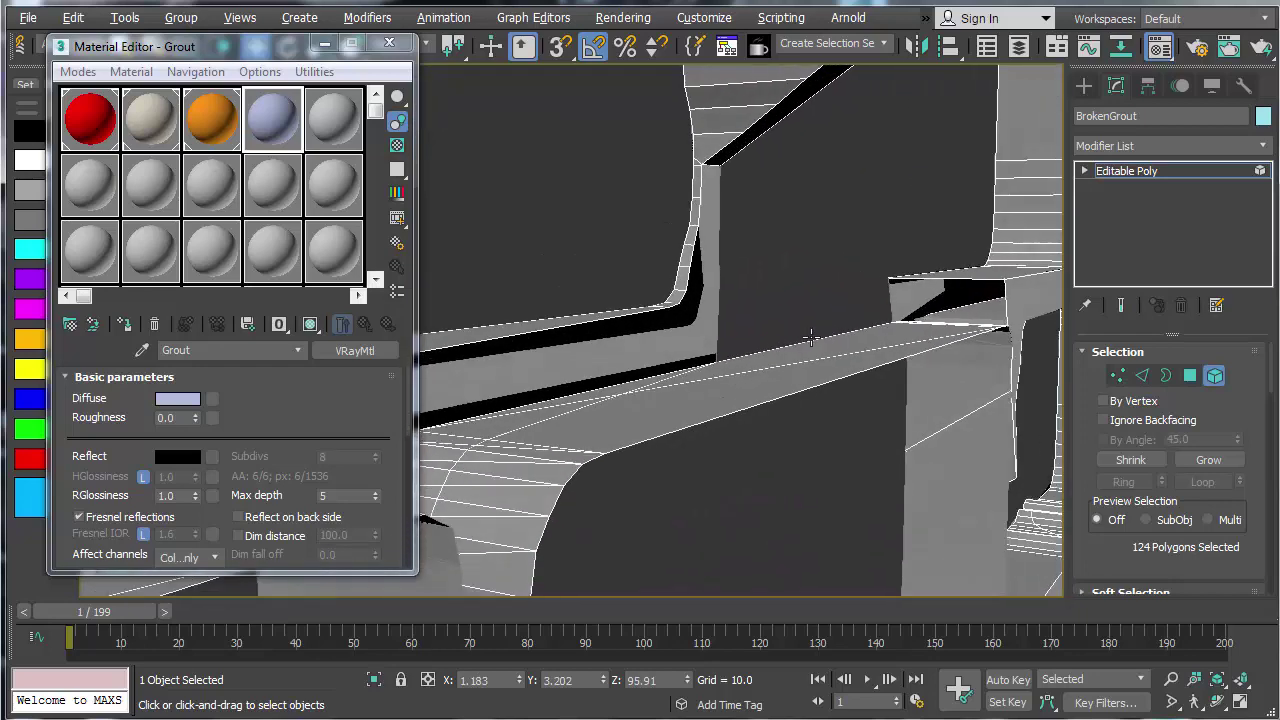
{"action": "scroll", "coordinate": [803, 343], "scroll_direction": "down", "scroll_amount": 6}
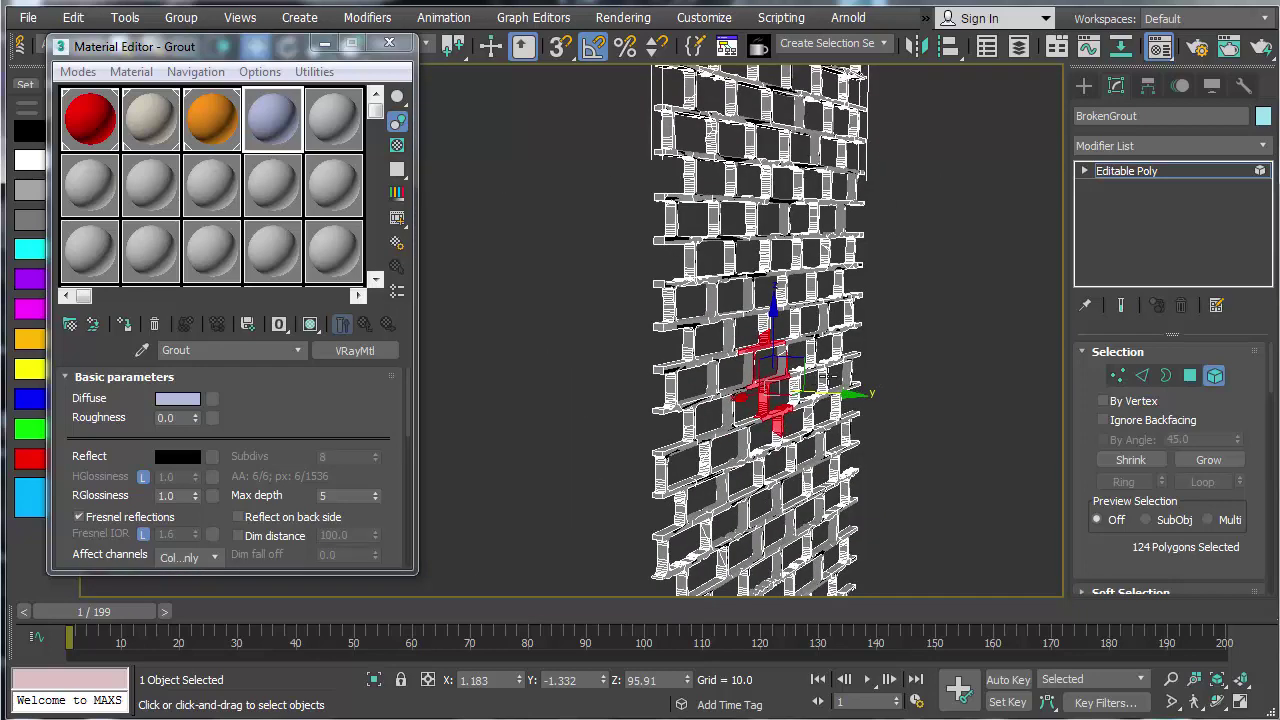
{"action": "left_click", "coordinate": [1214, 375]}
Step: Clear the BrokenGrout selection and examine the dark patches on the grout joints up close and from a distance
{"action": "middle_click_drag", "start_coordinate": [851, 354], "coordinate": [741, 390]}
{"action": "scroll", "coordinate": [770, 391], "scroll_direction": "down", "scroll_amount": 4}
{"action": "middle_click_drag", "start_coordinate": [842, 392], "coordinate": [712, 398], "text": "alt"}
{"action": "middle_click_drag", "start_coordinate": [760, 364], "coordinate": [800, 266]}
{"action": "scroll", "coordinate": [780, 286], "scroll_direction": "down", "scroll_amount": 2}
{"action": "left_click", "coordinate": [565, 335]}
{"action": "scroll", "coordinate": [668, 359], "scroll_direction": "up", "scroll_amount": 6}
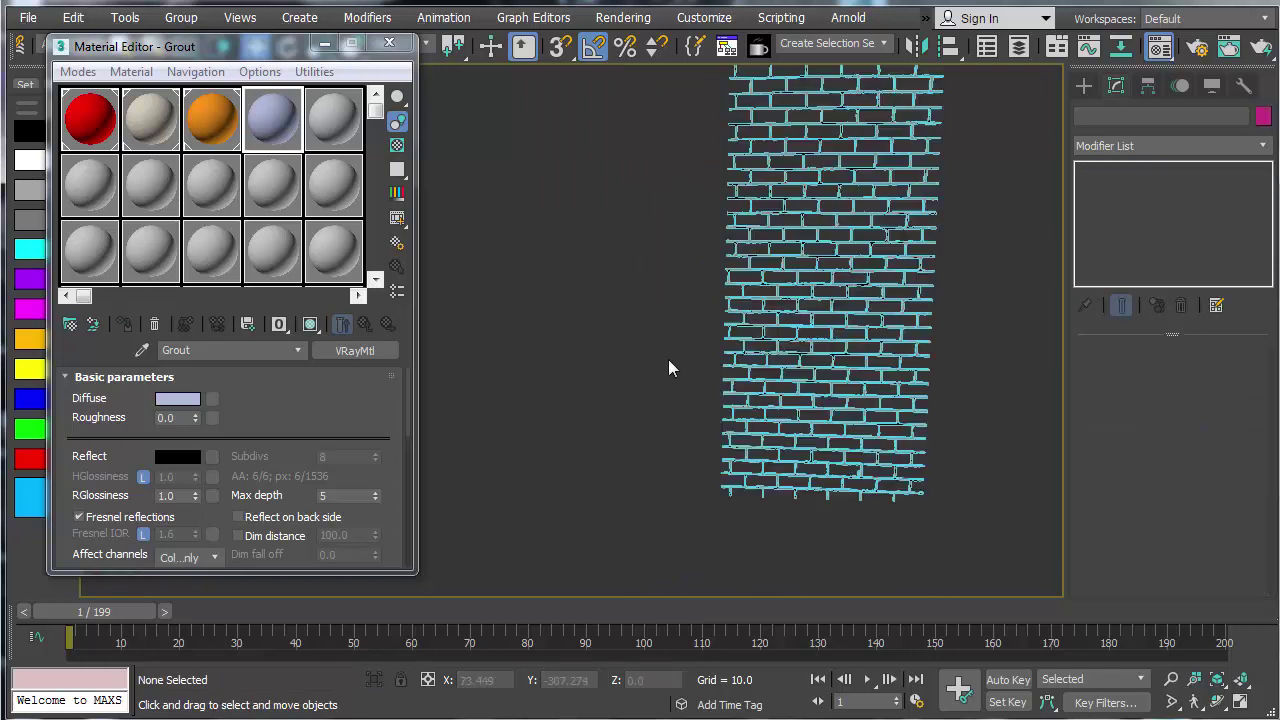
{"action": "scroll", "coordinate": [780, 357], "scroll_direction": "up", "scroll_amount": 5}
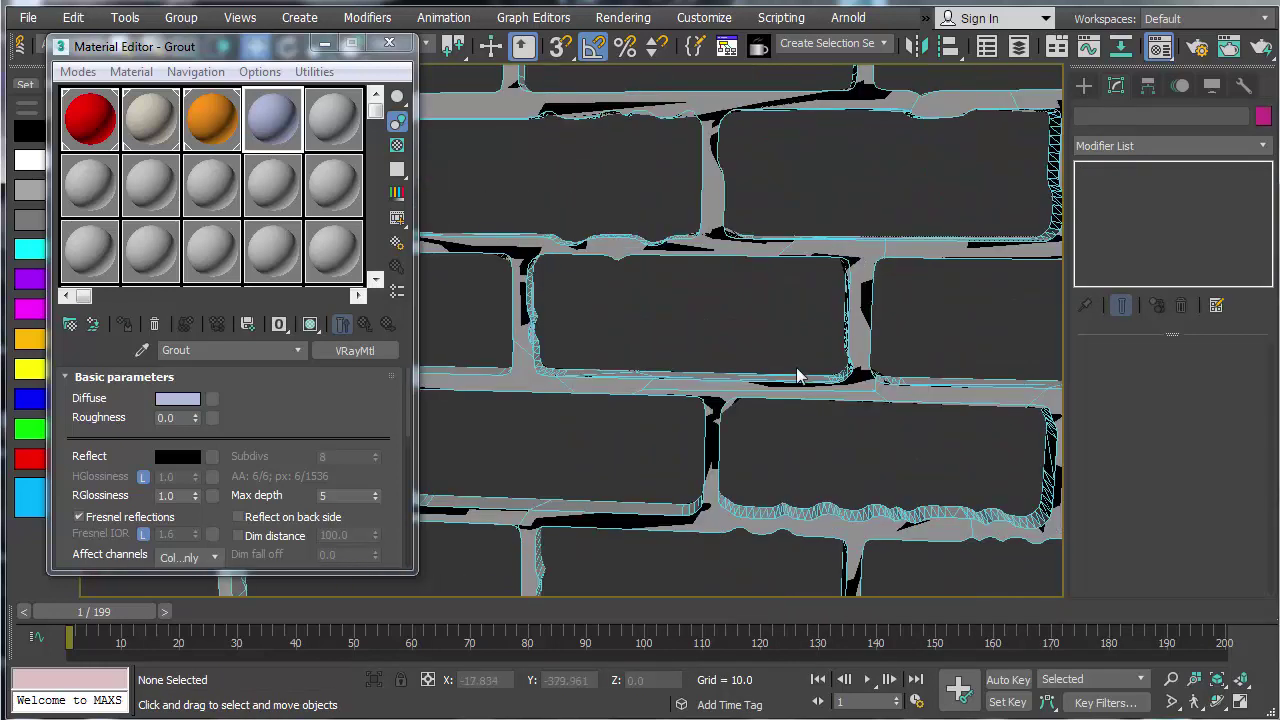
{"action": "middle_click_drag", "start_coordinate": [796, 367], "coordinate": [806, 425], "text": "alt"}
{"action": "scroll", "coordinate": [815, 378], "scroll_direction": "down", "scroll_amount": 4}
{"action": "scroll", "coordinate": [676, 360], "scroll_direction": "down", "scroll_amount": 3}
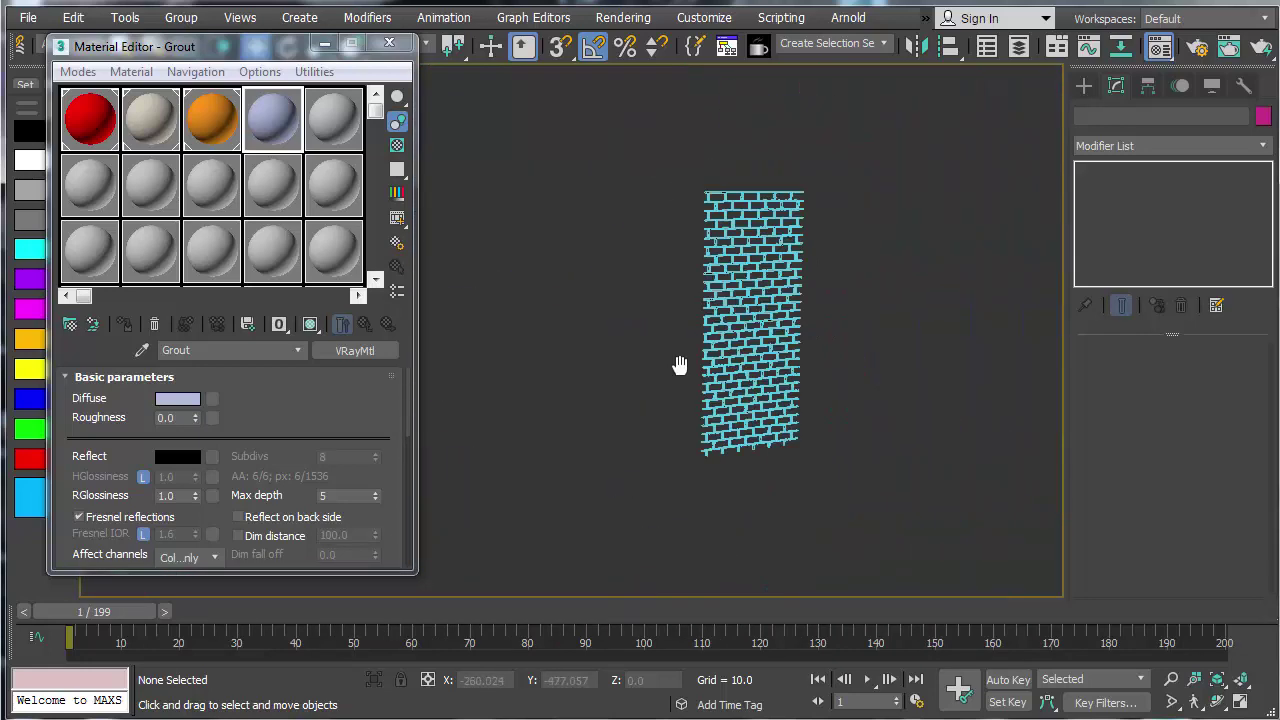
Step: Assign the Grout material to BrokenGrout, replacing the same-named scene material, and close the Material Editor
{"action": "left_click", "coordinate": [770, 362]}
{"action": "left_click", "coordinate": [124, 324]}
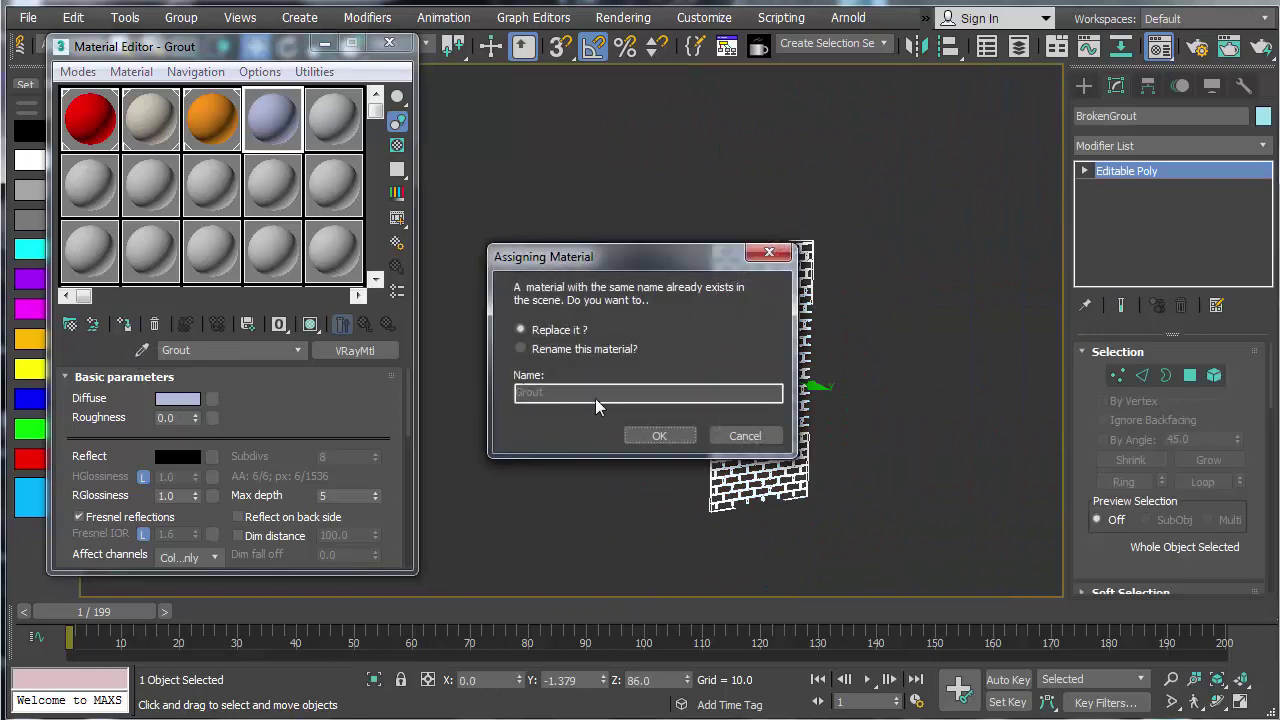
{"action": "left_click", "coordinate": [646, 437]}
{"action": "left_click", "coordinate": [634, 436]}
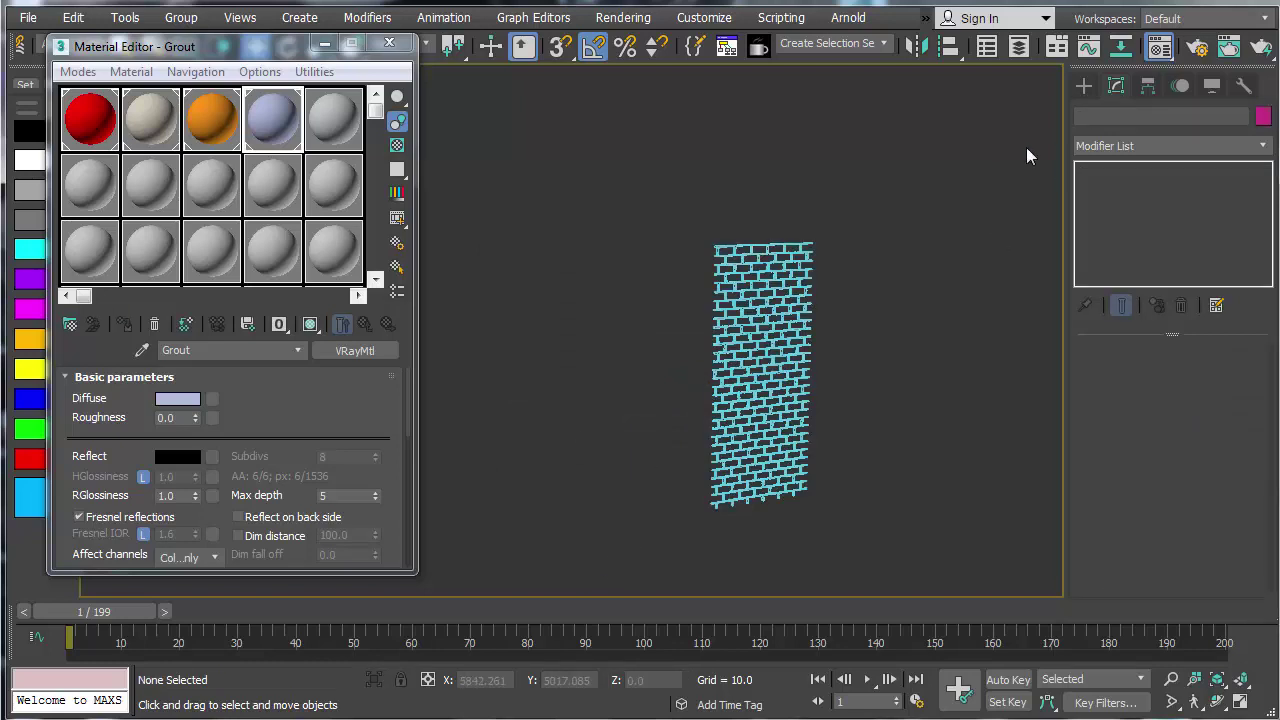
{"action": "left_click", "coordinate": [1157, 50]}
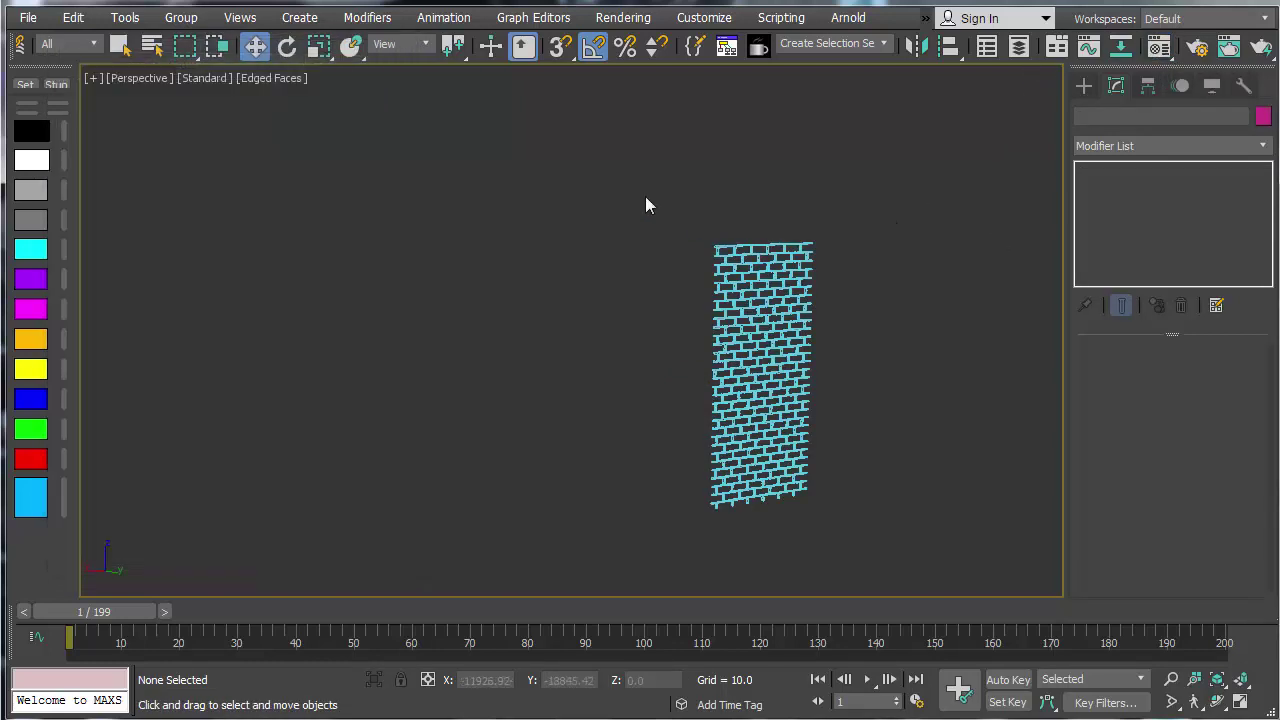
Step: Unhide the BRICKS, DryWall, F_Horz, F_Vert and StaticGEO layers in the Layer Explorer
{"action": "left_click", "coordinate": [1019, 47]}
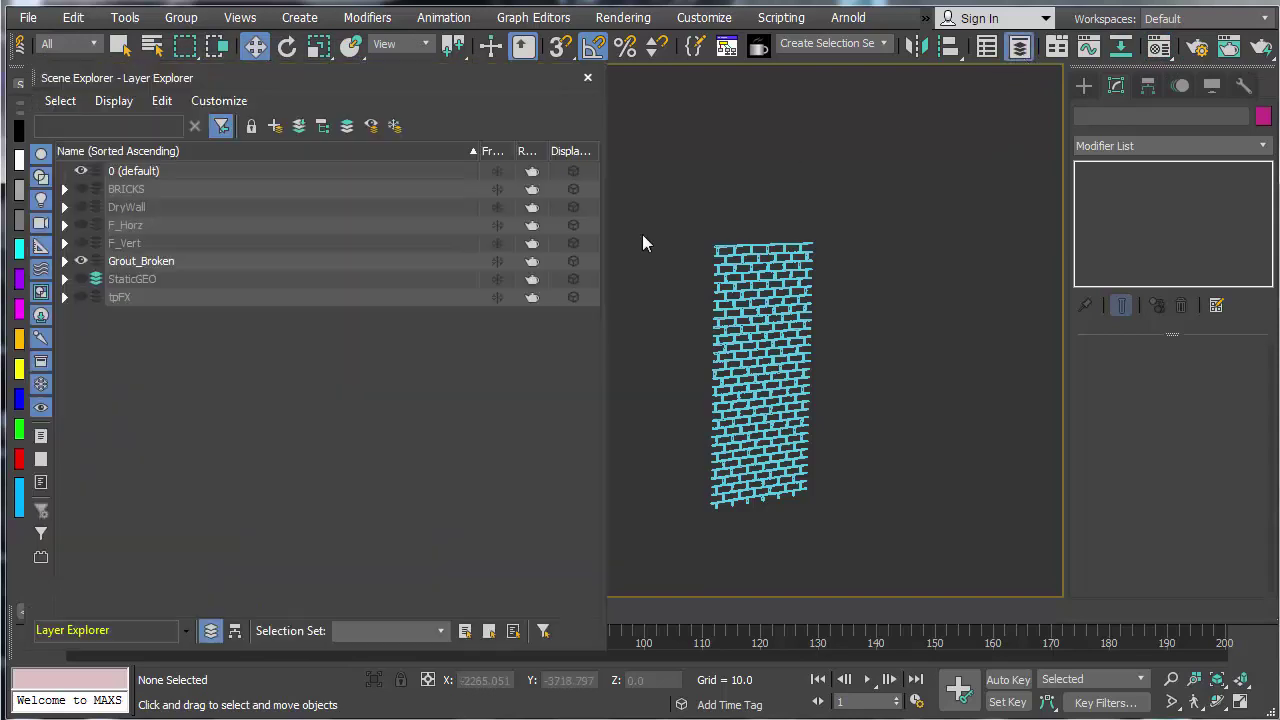
{"action": "left_click", "coordinate": [81, 207]}
{"action": "left_click", "coordinate": [81, 189]}
{"action": "left_click", "coordinate": [81, 225]}
{"action": "left_click", "coordinate": [81, 243]}
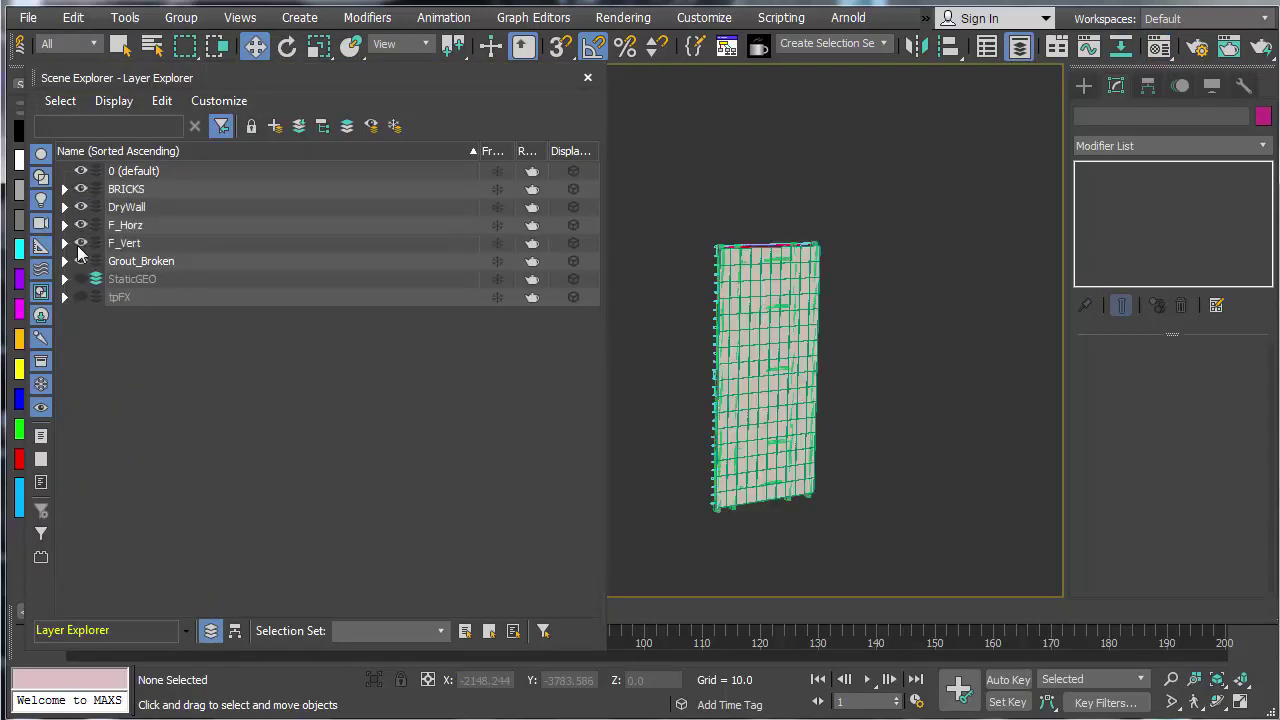
{"action": "left_click", "coordinate": [81, 279]}
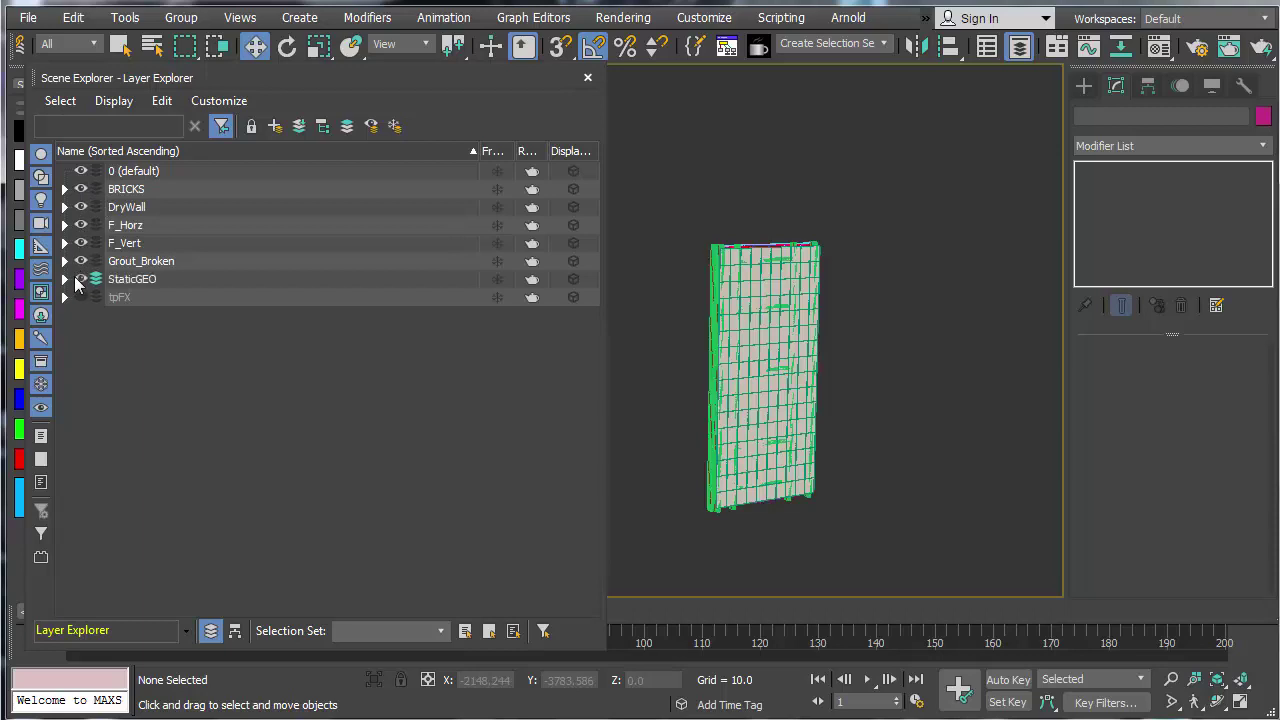
{"action": "left_click", "coordinate": [587, 78]}
Step: Examine the brick side of the complete wall, checking how the grout and bricks shade up close and overall
{"action": "middle_click_drag", "start_coordinate": [669, 226], "coordinate": [682, 310], "text": "alt"}
{"action": "middle_click_drag", "start_coordinate": [682, 310], "coordinate": [806, 294]}
{"action": "scroll", "coordinate": [472, 371], "scroll_direction": "down", "scroll_amount": 2}
{"action": "scroll", "coordinate": [470, 370], "scroll_direction": "up", "scroll_amount": 3}
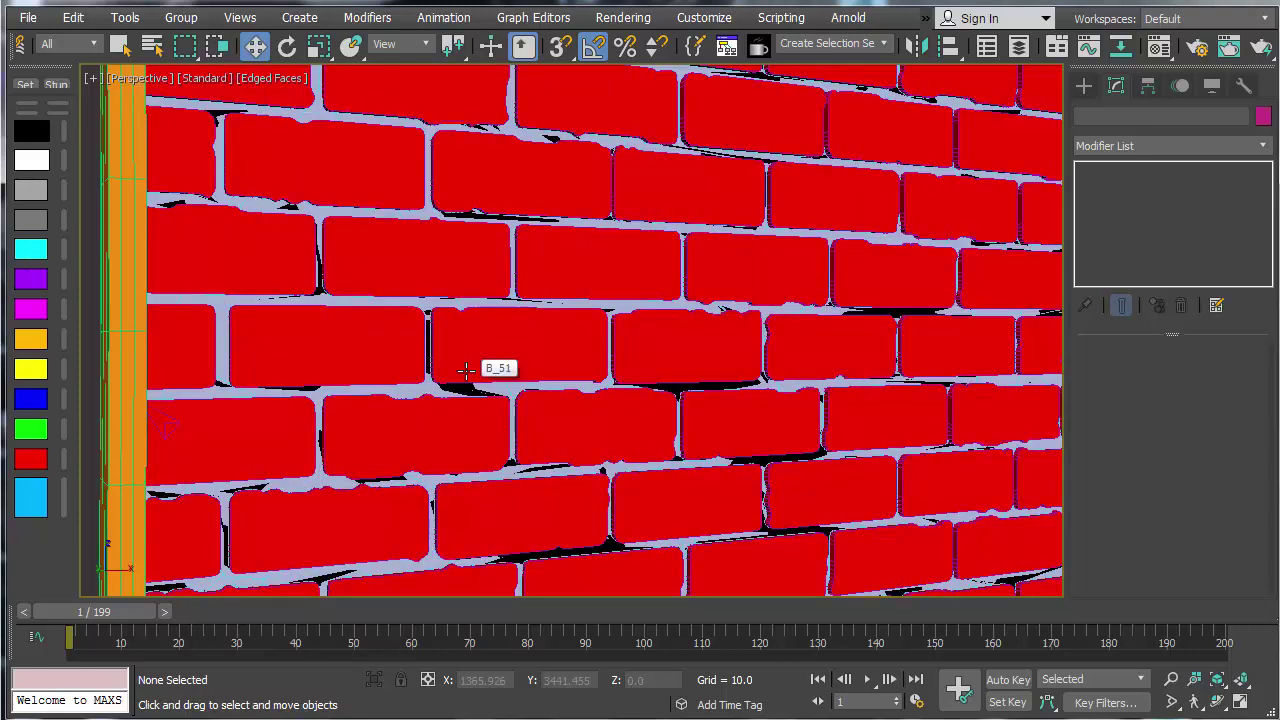
{"action": "scroll", "coordinate": [466, 371], "scroll_direction": "up", "scroll_amount": 3}
{"action": "scroll", "coordinate": [466, 371], "scroll_direction": "down", "scroll_amount": 6}
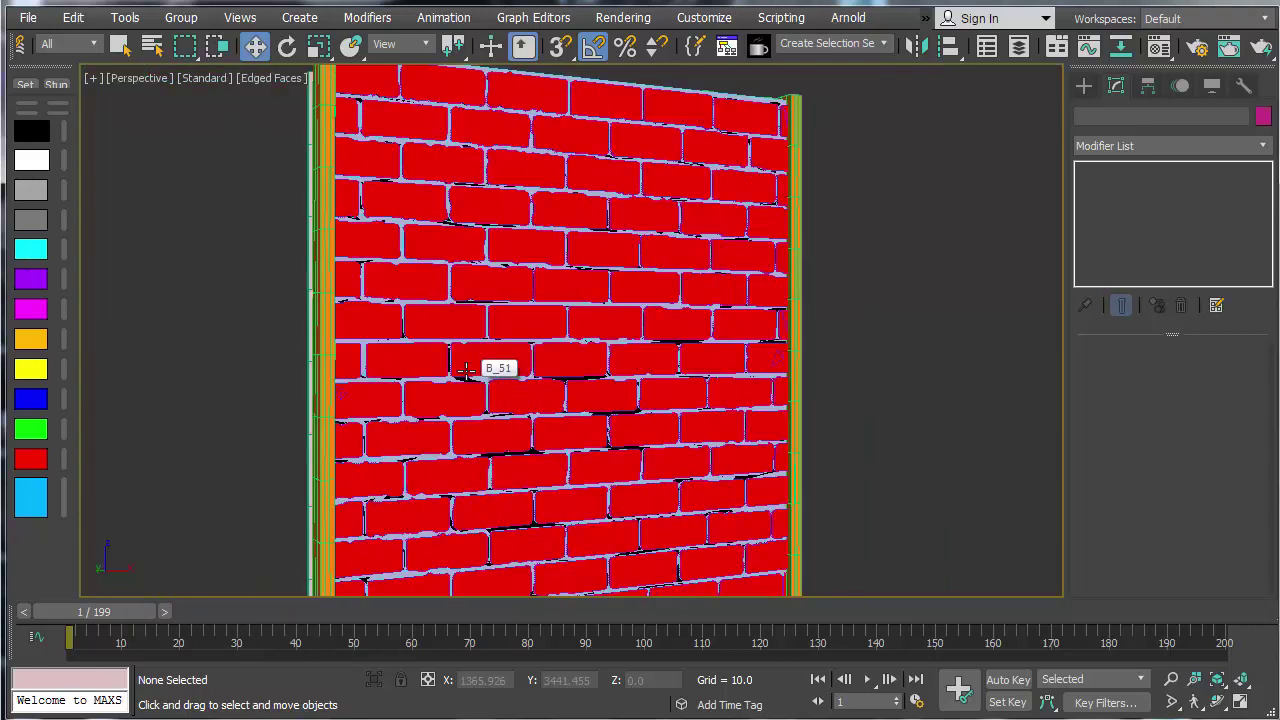
{"action": "middle_click_drag", "start_coordinate": [466, 371], "coordinate": [783, 331]}
{"action": "scroll", "coordinate": [700, 338], "scroll_direction": "down", "scroll_amount": 5}
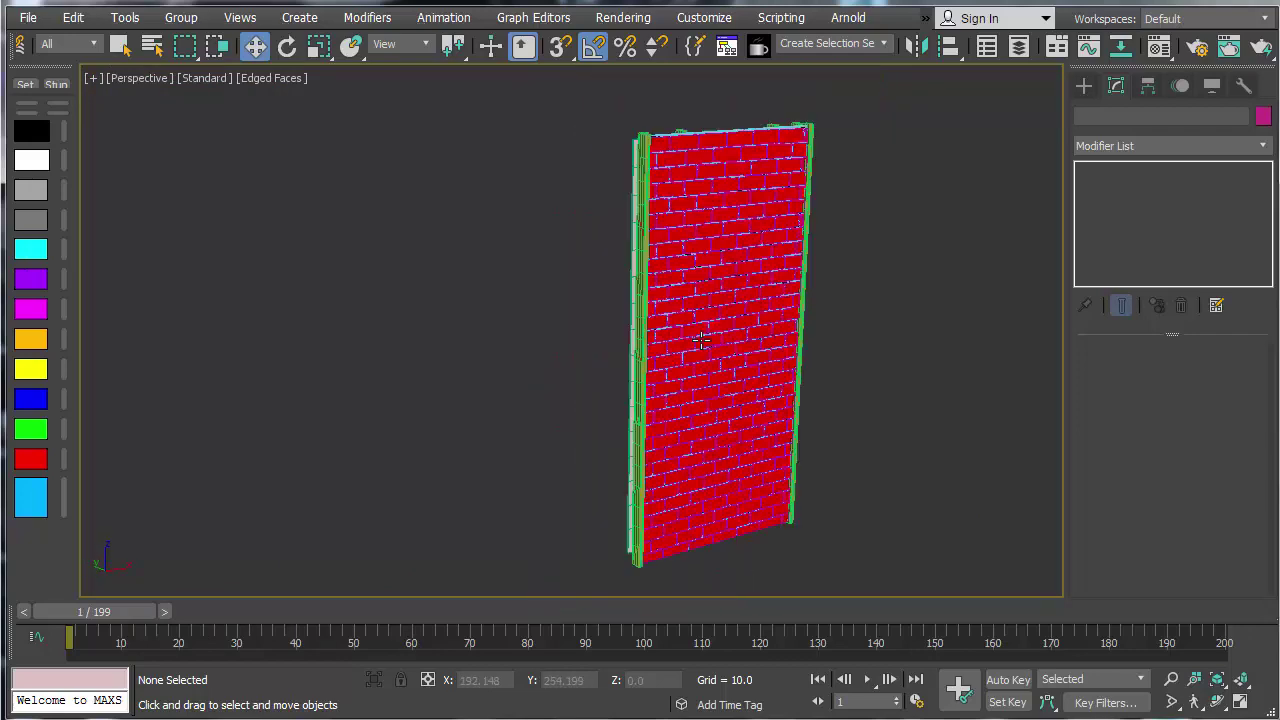
{"action": "scroll", "coordinate": [701, 340], "scroll_direction": "up", "scroll_amount": 5}
{"action": "middle_click_drag", "start_coordinate": [701, 340], "coordinate": [743, 429]}
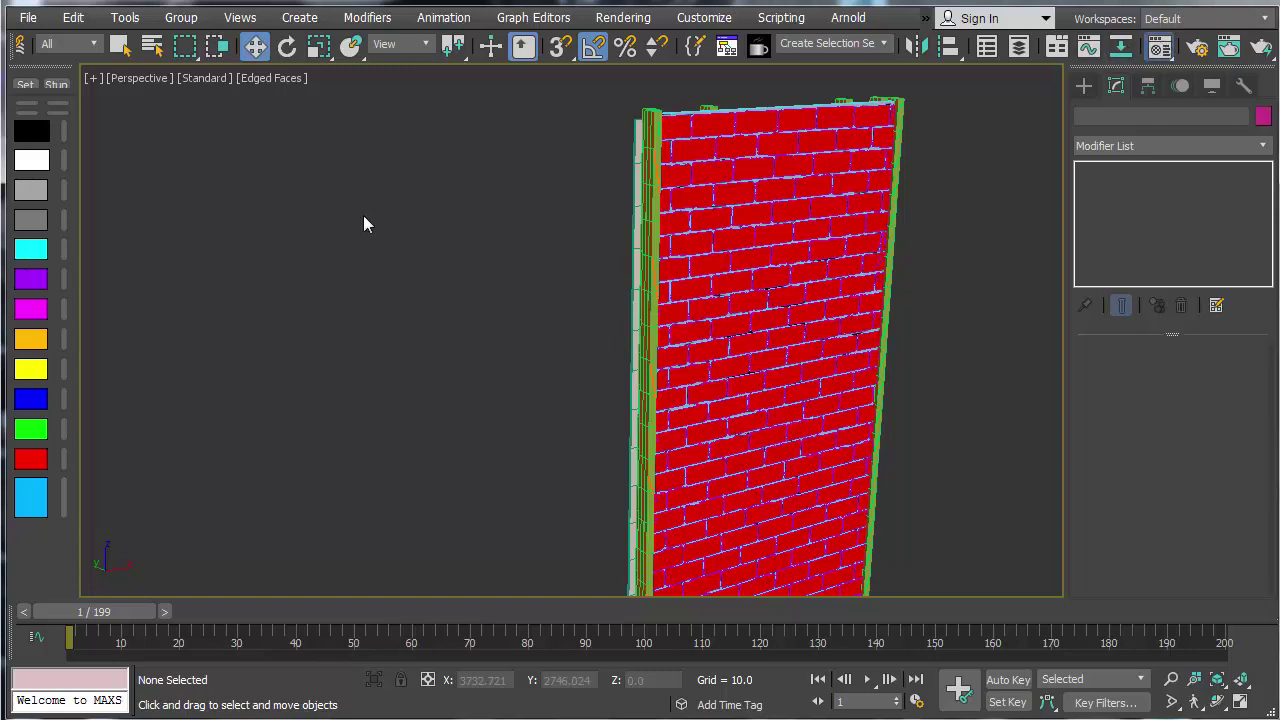
Step: Review the Bricks, DryWall, Wood and Grout materials in the Material Editor
{"action": "key", "text": "m"}
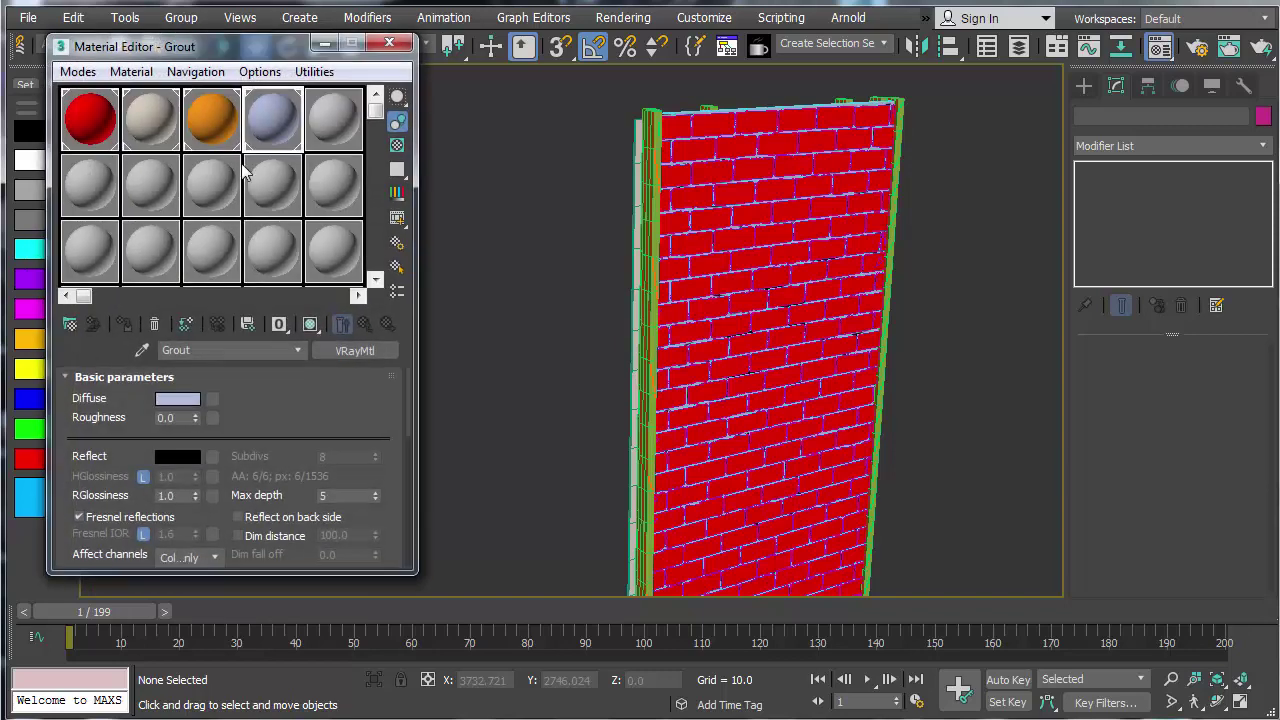
{"action": "left_click", "coordinate": [75, 128]}
{"action": "left_click", "coordinate": [145, 128]}
{"action": "left_click", "coordinate": [207, 130]}
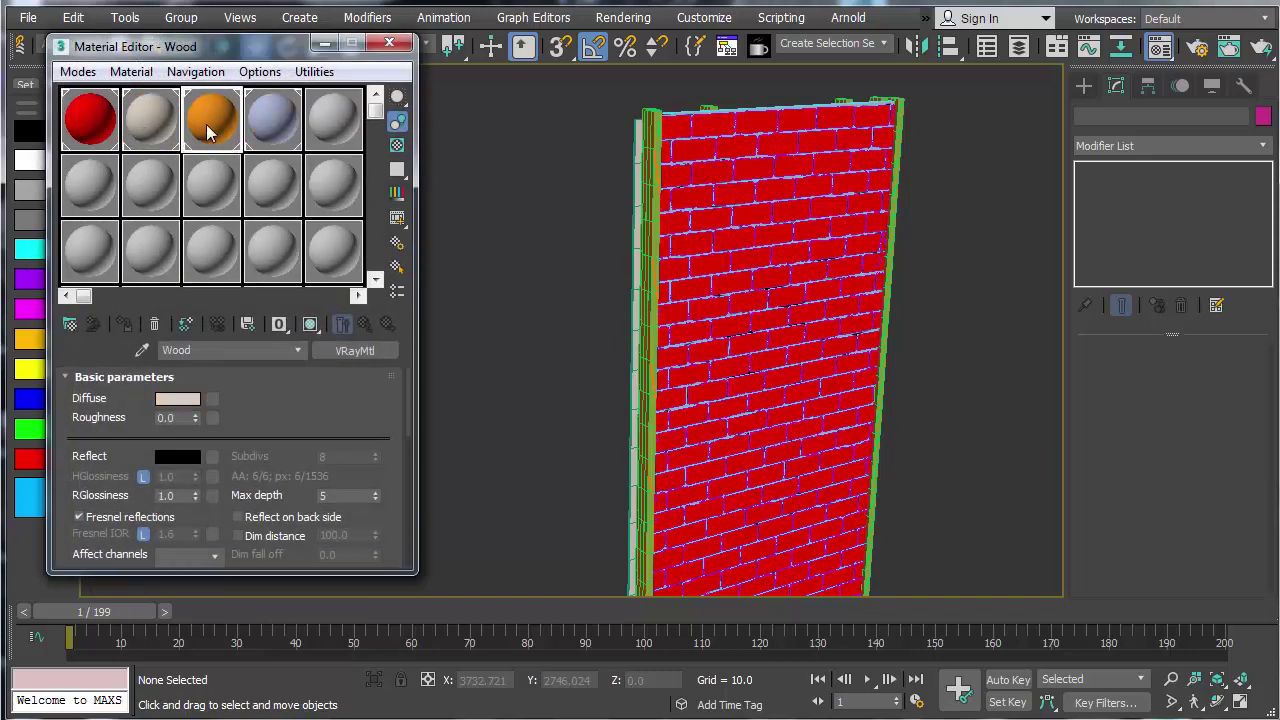
{"action": "left_click", "coordinate": [276, 128]}
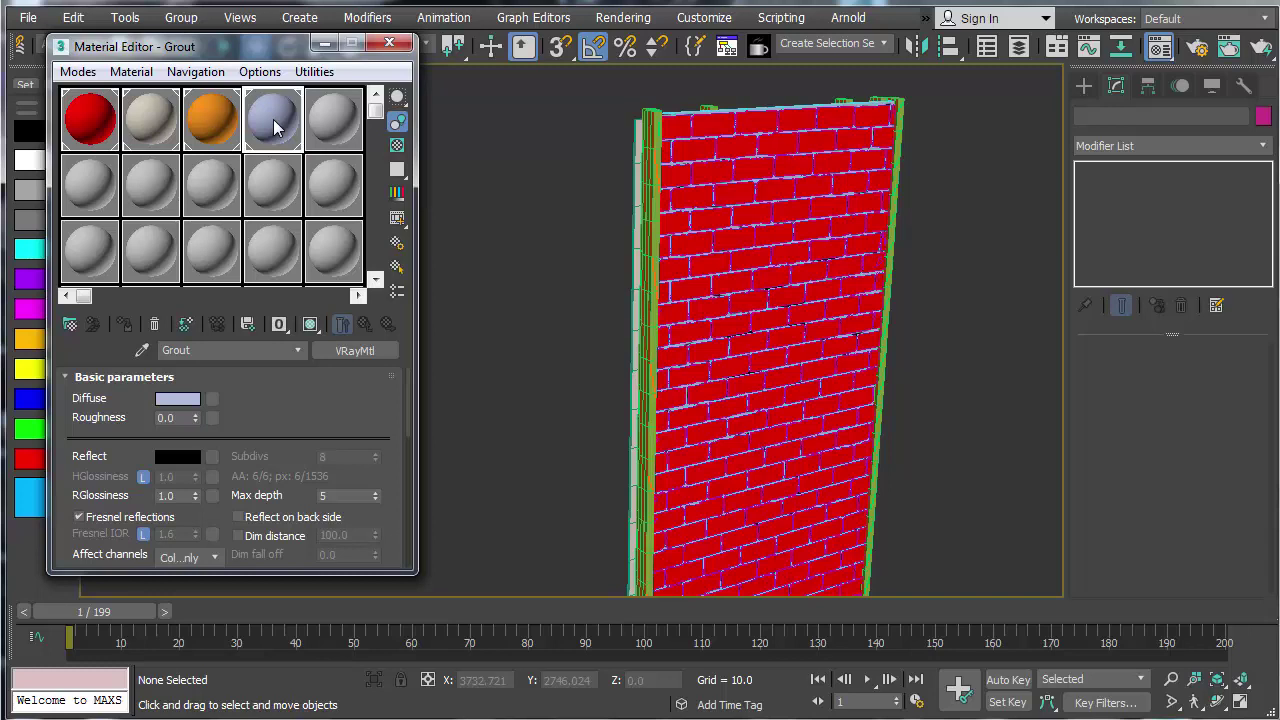
Step: Select all wall objects and apply a Material modifier with Material ID 1
{"action": "scroll", "coordinate": [540, 215], "scroll_direction": "down", "scroll_amount": 3}
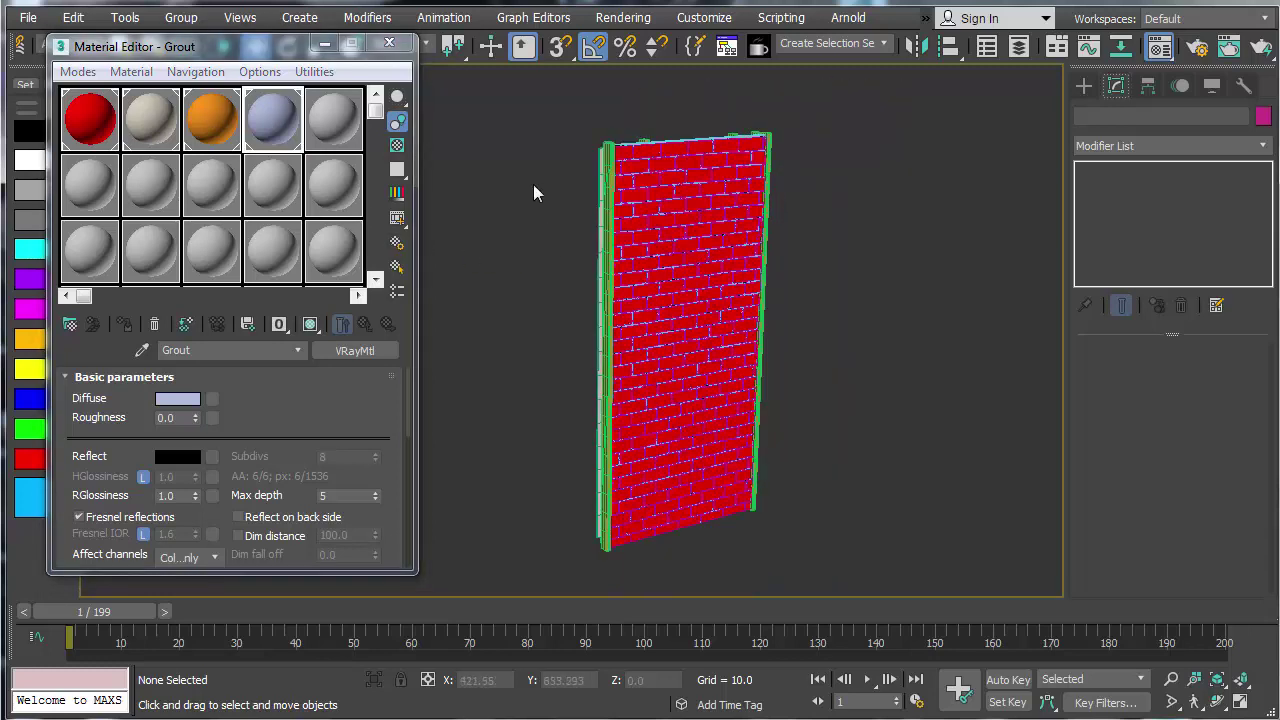
{"action": "left_click_drag", "start_coordinate": [501, 81], "coordinate": [840, 550]}
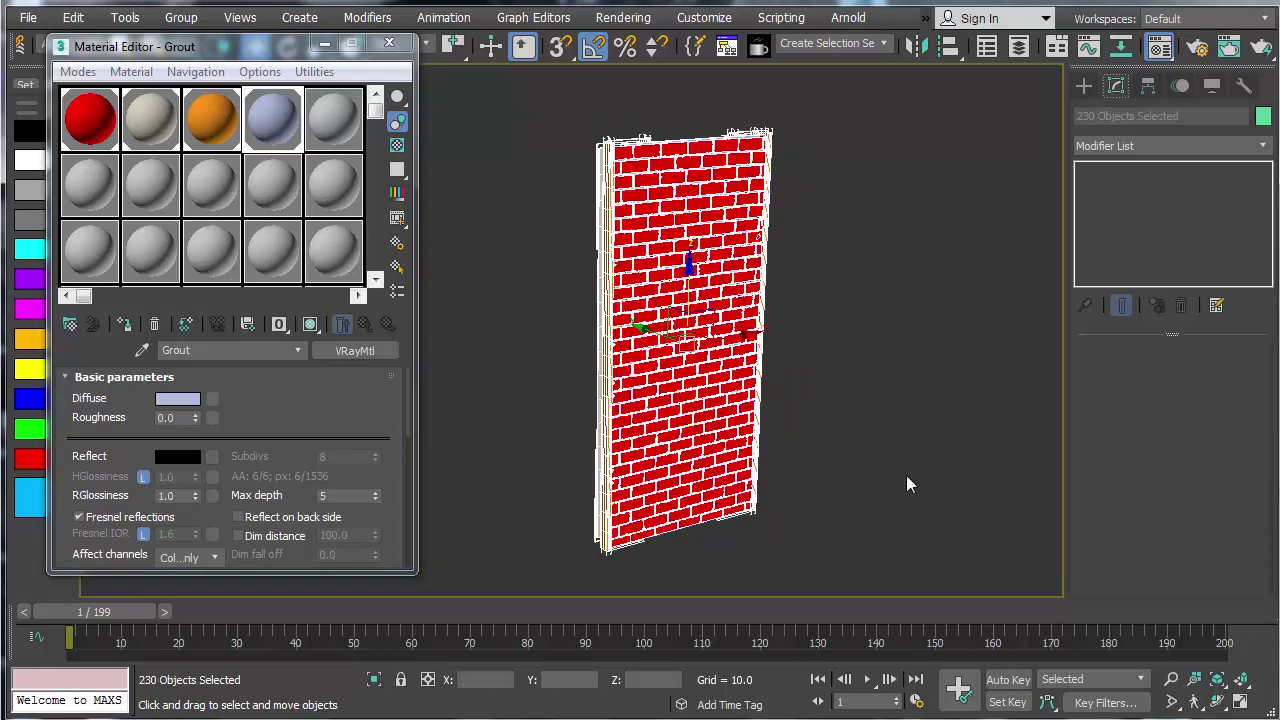
{"action": "left_click", "coordinate": [1124, 147]}
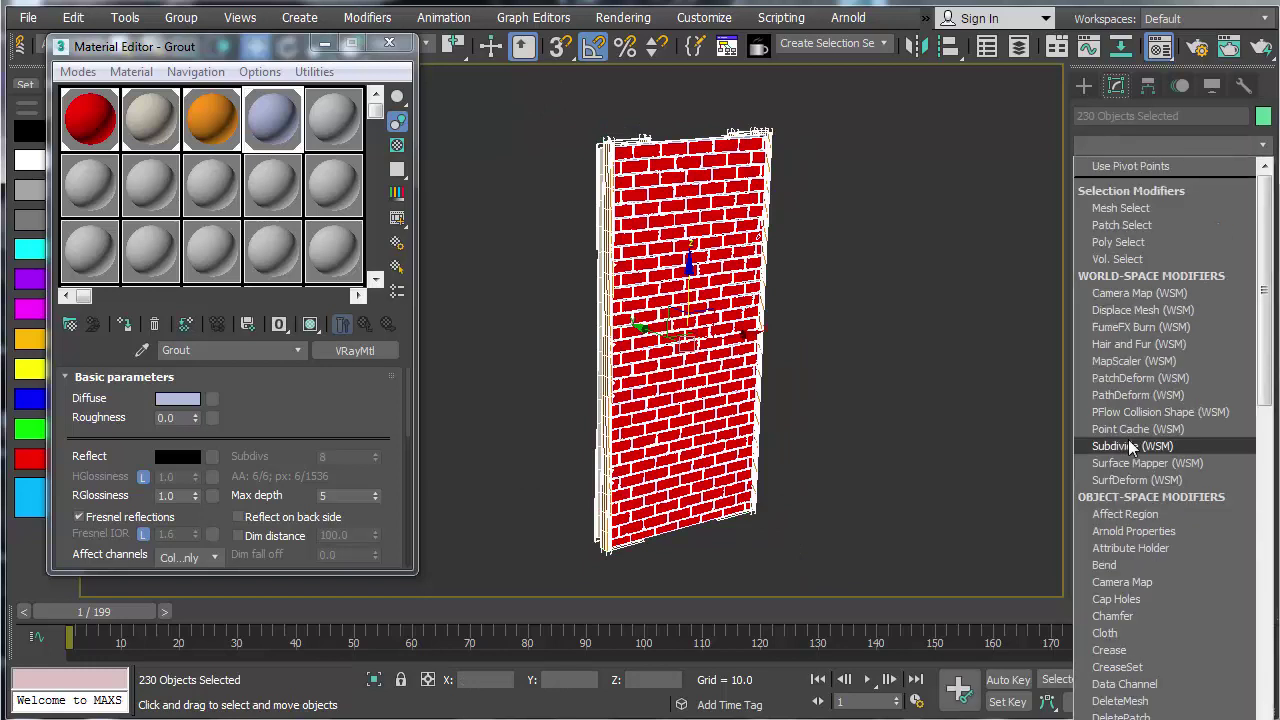
{"action": "key", "text": "m"}
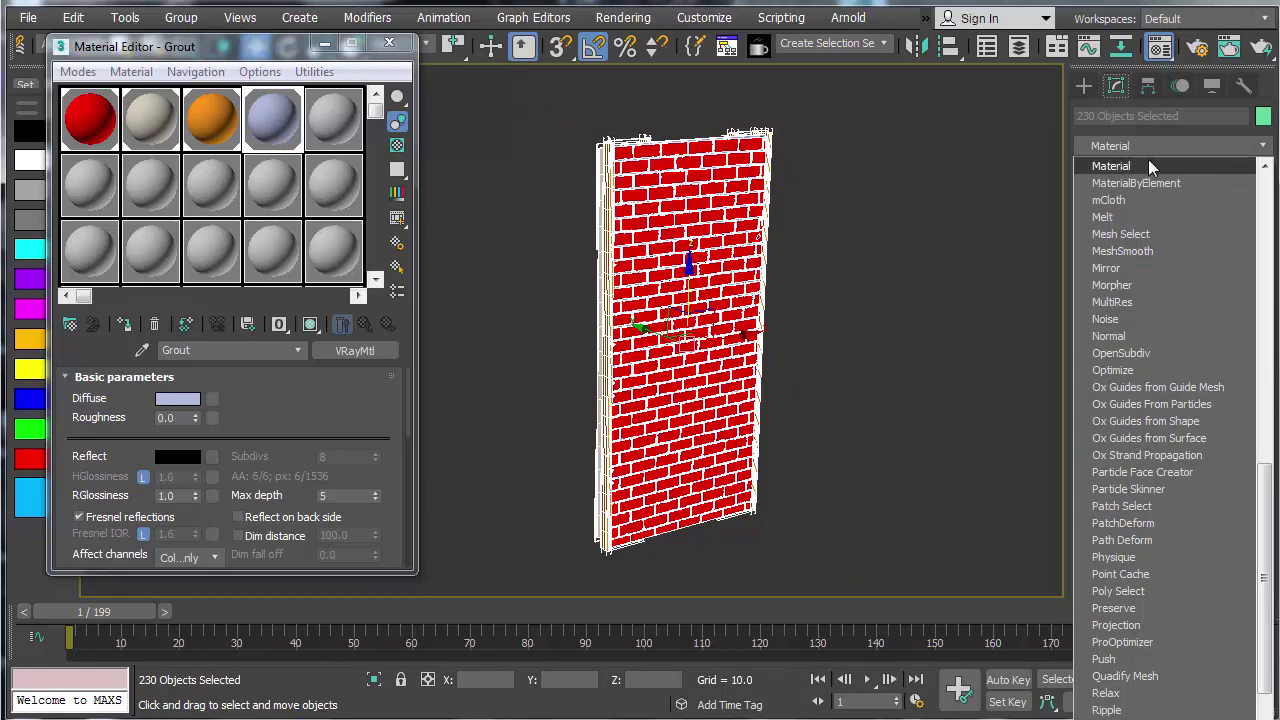
{"action": "left_click", "coordinate": [1116, 168]}
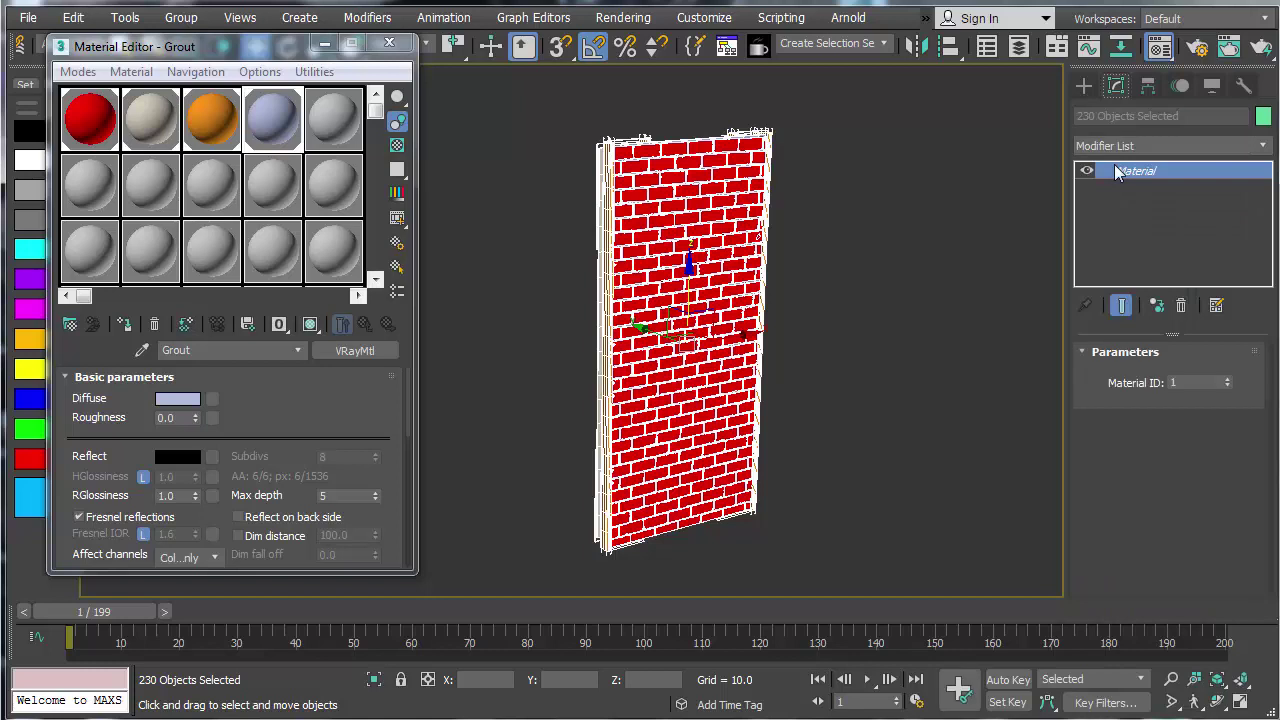
{"action": "double_click", "coordinate": [1182, 383]}
Step: Convert all the selected wall objects to Editable Poly and clear the selection
{"action": "right_click", "coordinate": [700, 294]}
{"action": "mouse_move", "coordinate": [742, 502]}
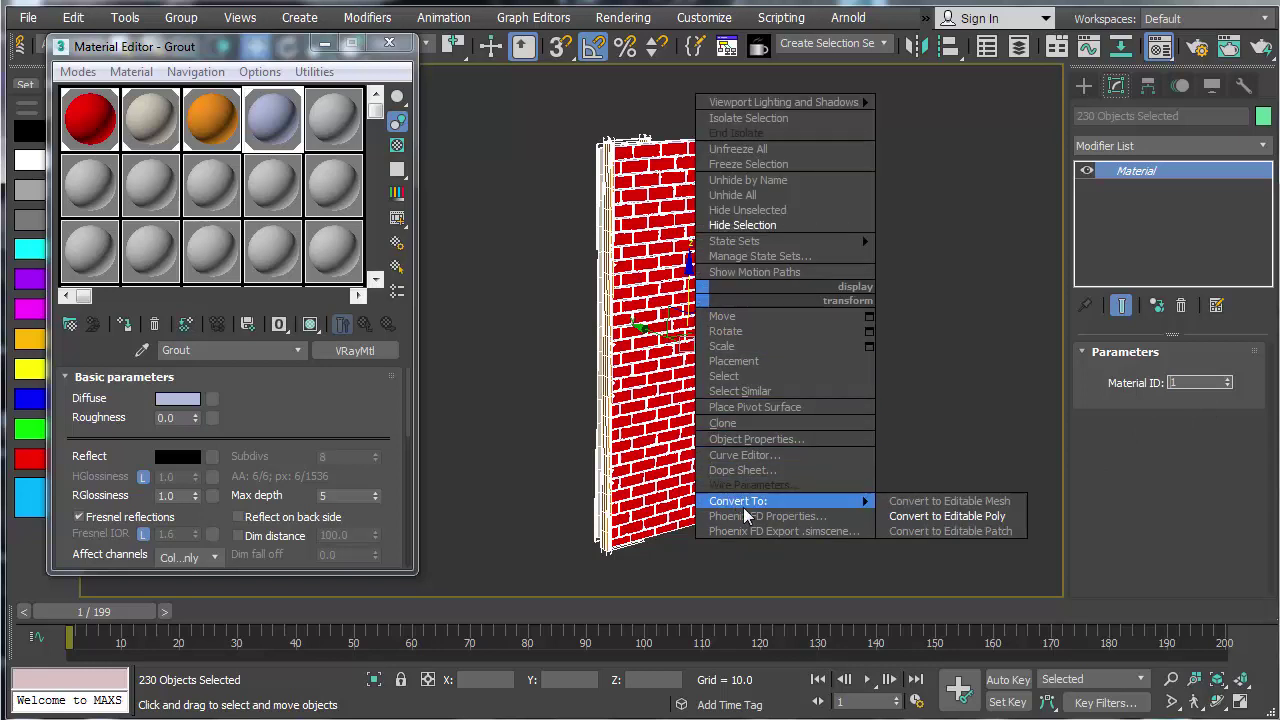
{"action": "left_click", "coordinate": [930, 516]}
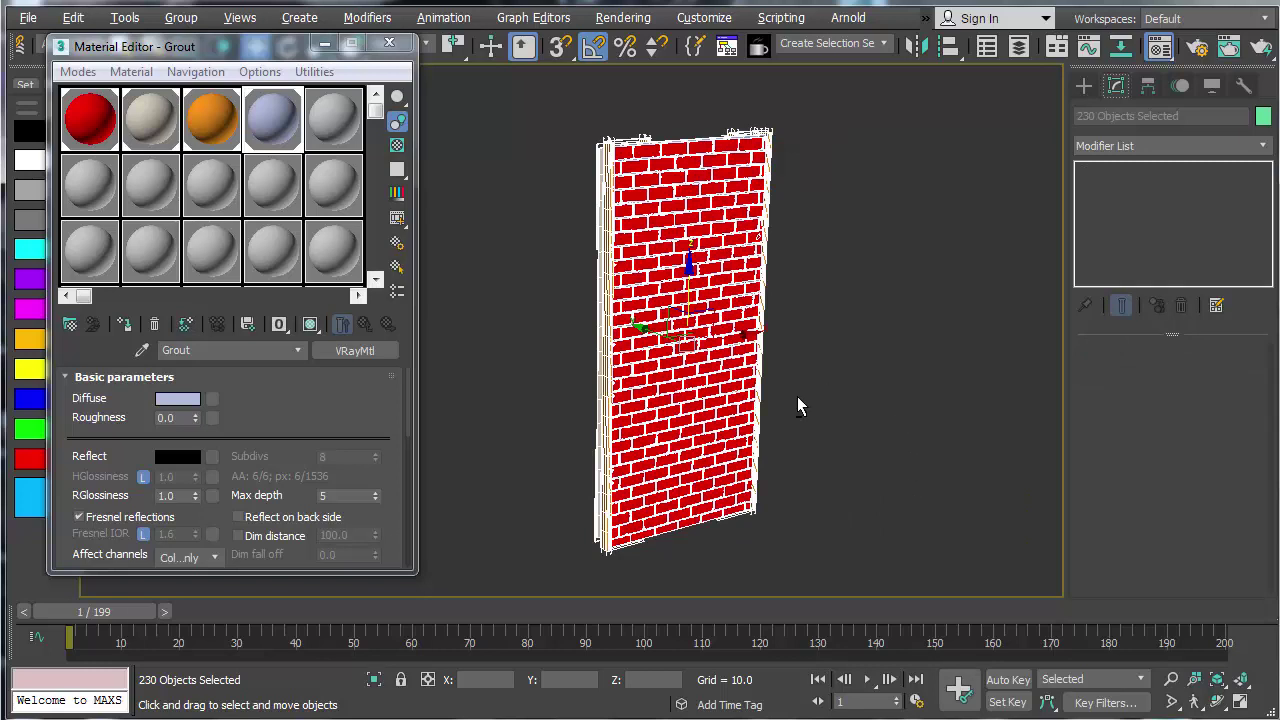
{"action": "mouse_move", "coordinate": [797, 396]}
{"action": "middle_mouse_down", "text": "alt"}
{"action": "mouse_move", "coordinate": [663, 429]}
{"action": "mouse_move", "coordinate": [554, 369]}
{"action": "middle_mouse_up", "text": "alt"}
{"action": "left_click", "coordinate": [556, 369]}
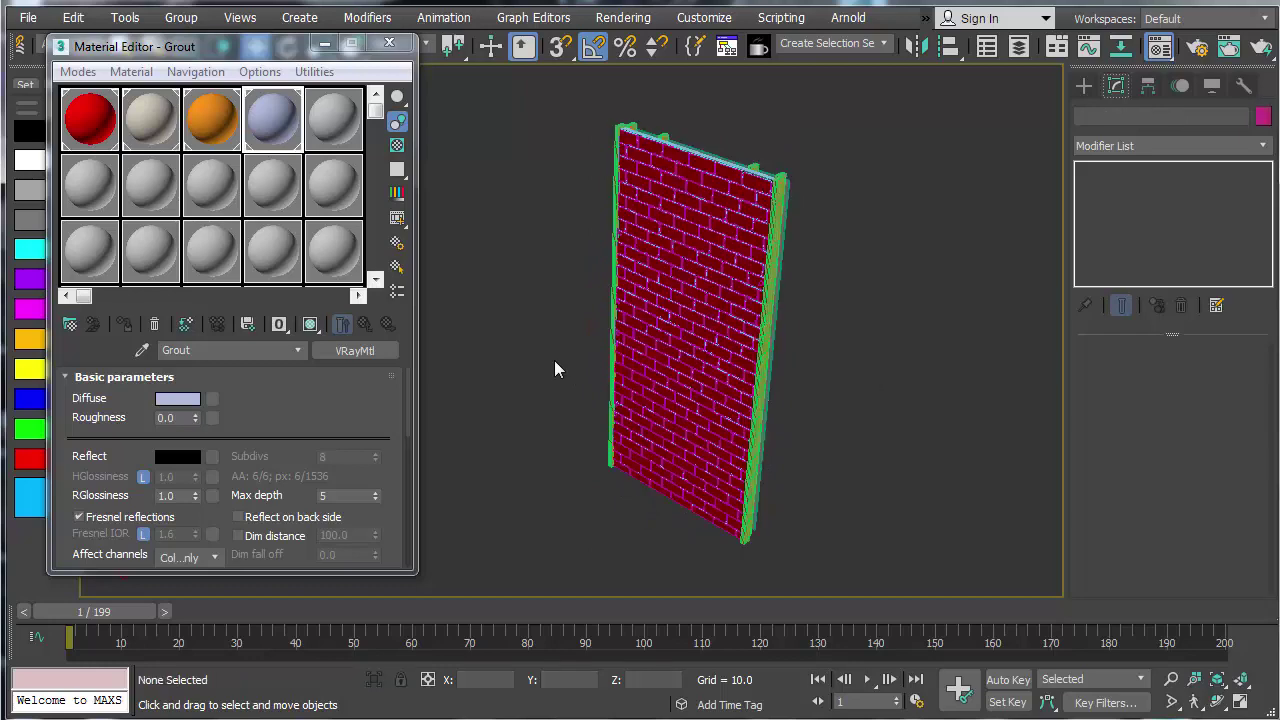
Step: Examine the brick faces and grout joints up close from several angles after the conversion
{"action": "scroll", "coordinate": [631, 337], "scroll_direction": "up", "scroll_amount": 6}
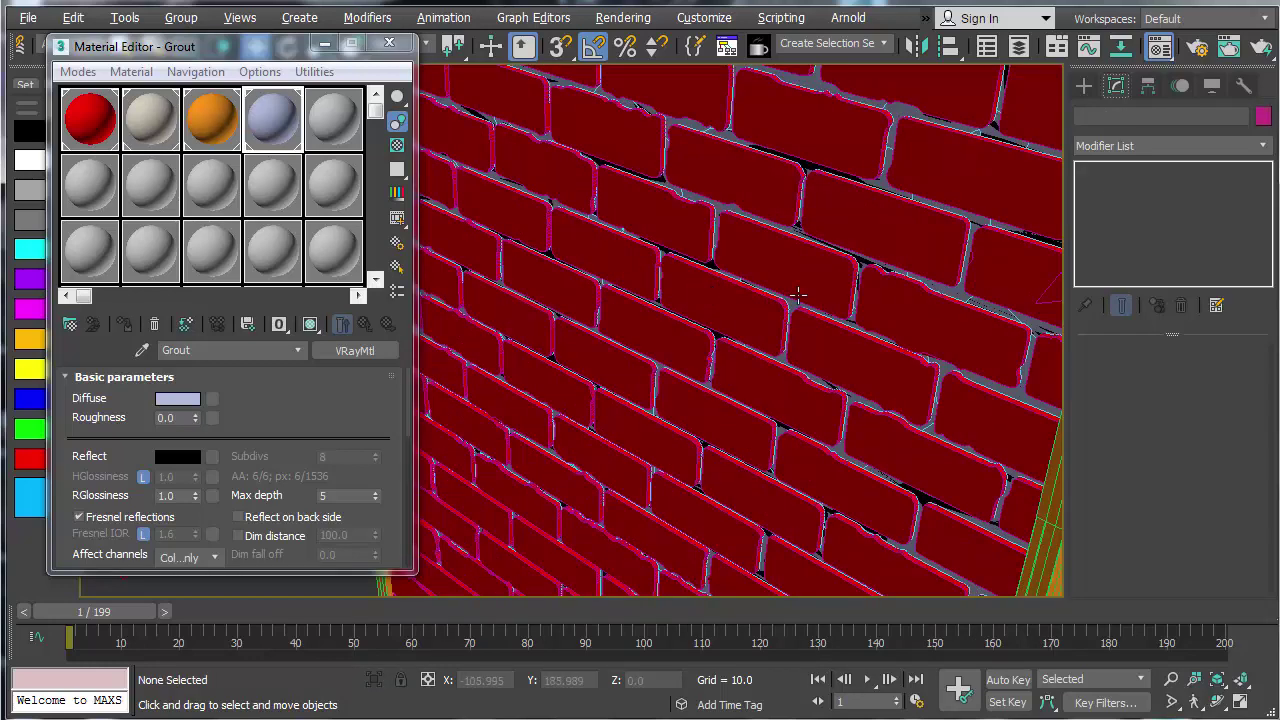
{"action": "middle_click_drag", "start_coordinate": [800, 294], "coordinate": [840, 251], "text": "alt"}
{"action": "middle_click_drag", "start_coordinate": [548, 328], "coordinate": [743, 255]}
{"action": "scroll", "coordinate": [754, 326], "scroll_direction": "up", "scroll_amount": 3}
{"action": "scroll", "coordinate": [683, 392], "scroll_direction": "up", "scroll_amount": 3}
{"action": "scroll", "coordinate": [737, 324], "scroll_direction": "down", "scroll_amount": 7}
{"action": "scroll", "coordinate": [733, 331], "scroll_direction": "down", "scroll_amount": 4}
{"action": "scroll", "coordinate": [723, 322], "scroll_direction": "up", "scroll_amount": 2}
{"action": "middle_click_drag", "start_coordinate": [723, 322], "coordinate": [801, 366]}
{"action": "scroll", "coordinate": [750, 360], "scroll_direction": "down", "scroll_amount": 3}
{"action": "scroll", "coordinate": [791, 349], "scroll_direction": "down", "scroll_amount": 3}
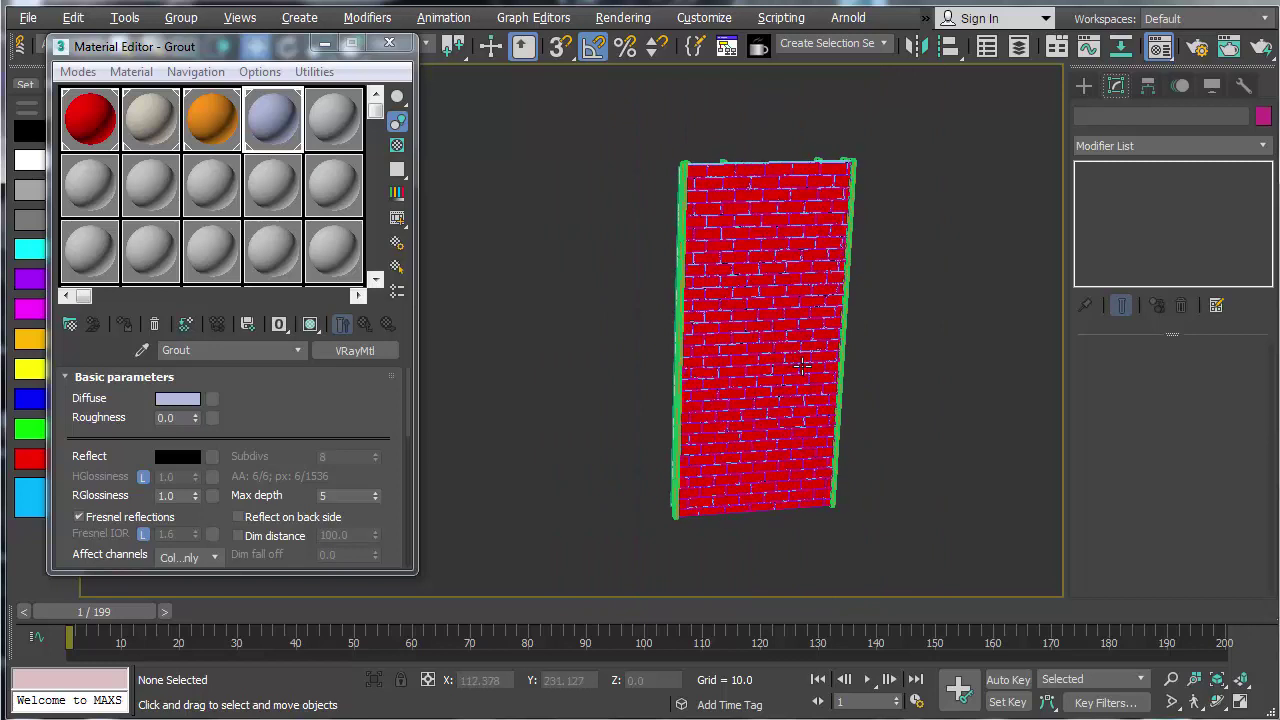
Step: Go through the four wall material slots and the first unused default slot
{"action": "left_click", "coordinate": [93, 142]}
{"action": "left_click", "coordinate": [157, 138]}
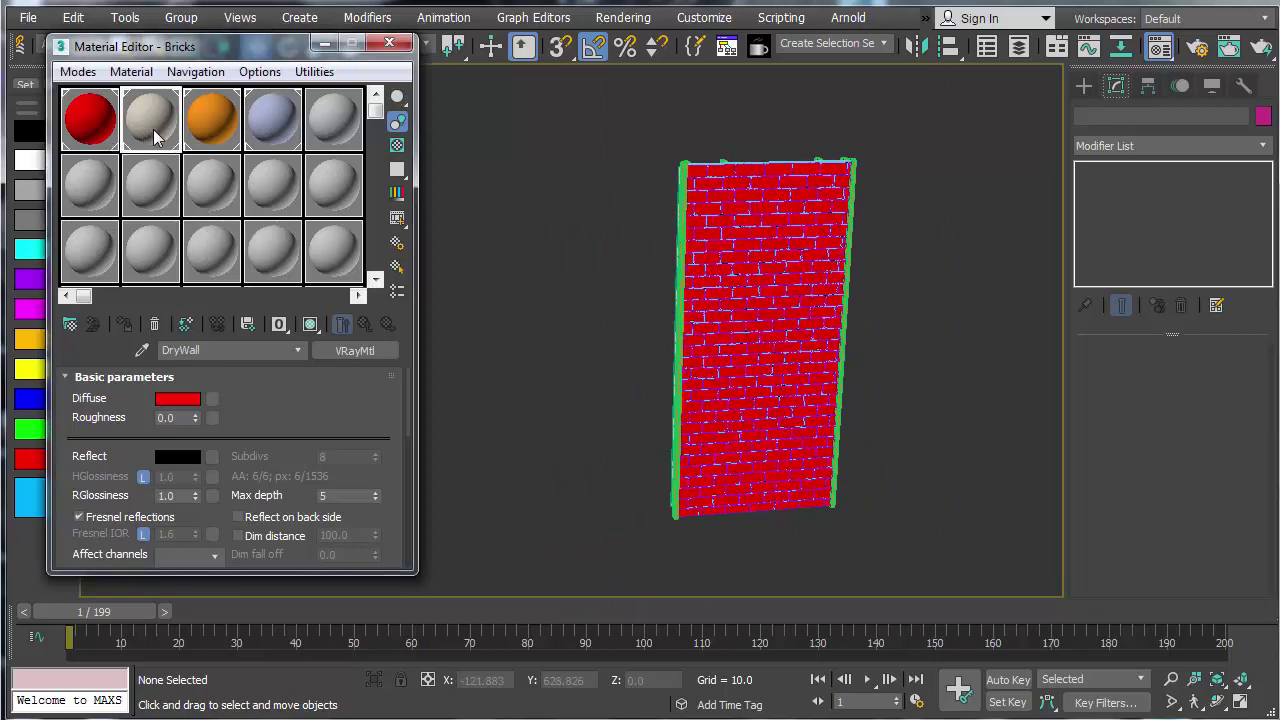
{"action": "left_click", "coordinate": [213, 142]}
{"action": "left_click", "coordinate": [272, 137]}
{"action": "left_click", "coordinate": [335, 128]}
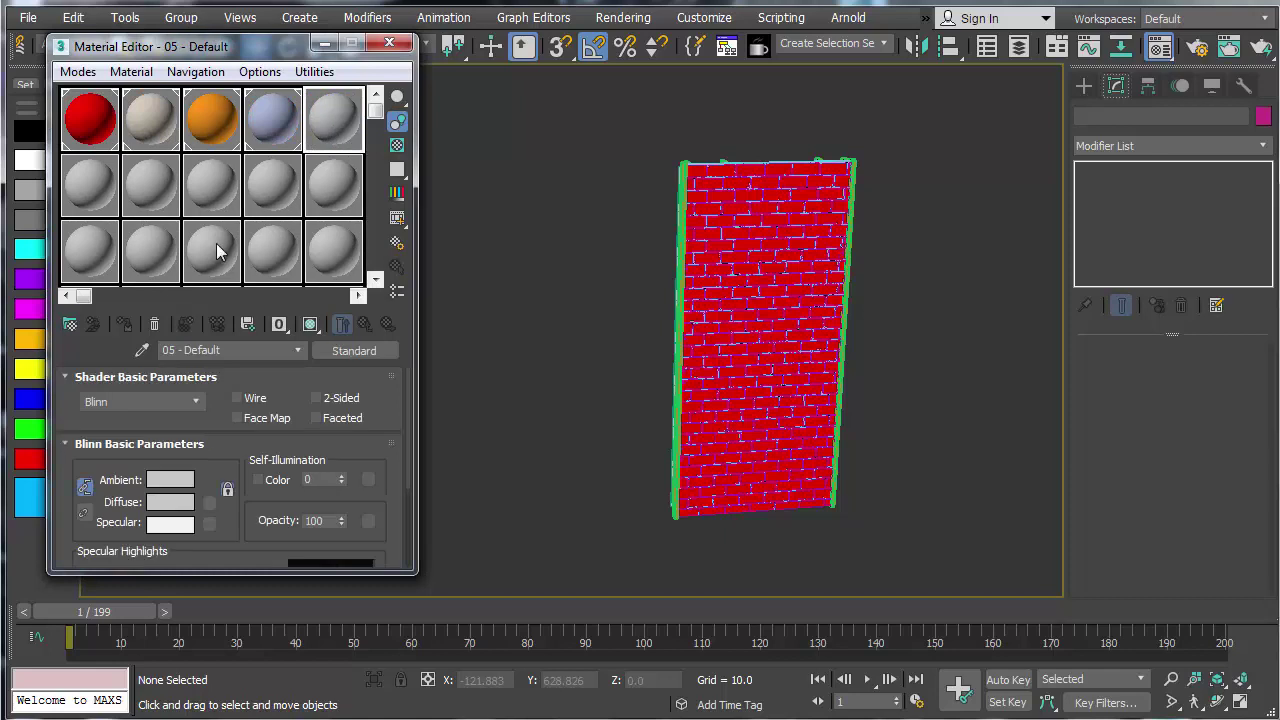
Step: Convert the Bricks material to a Multi/Sub-Object material, keeping the old material as a sub-material
{"action": "left_click", "coordinate": [90, 122]}
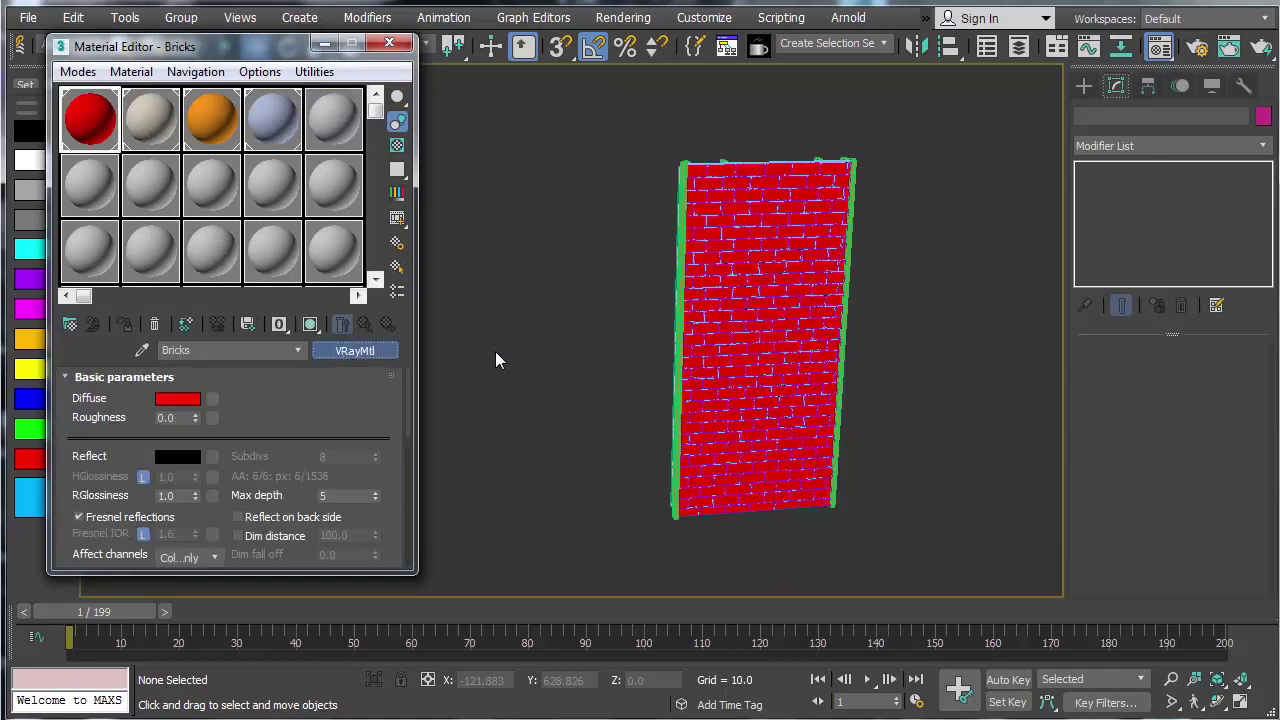
{"action": "left_click", "coordinate": [128, 147]}
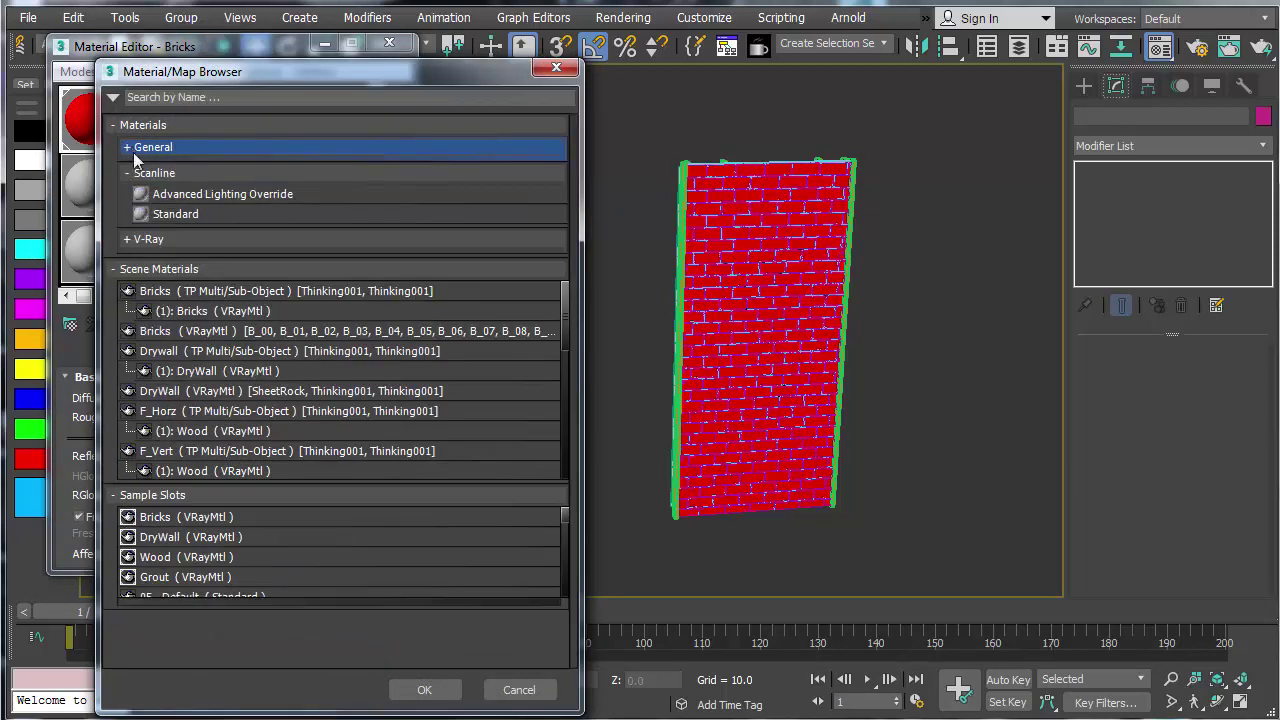
{"action": "left_click", "coordinate": [129, 173]}
{"action": "left_click", "coordinate": [130, 230]}
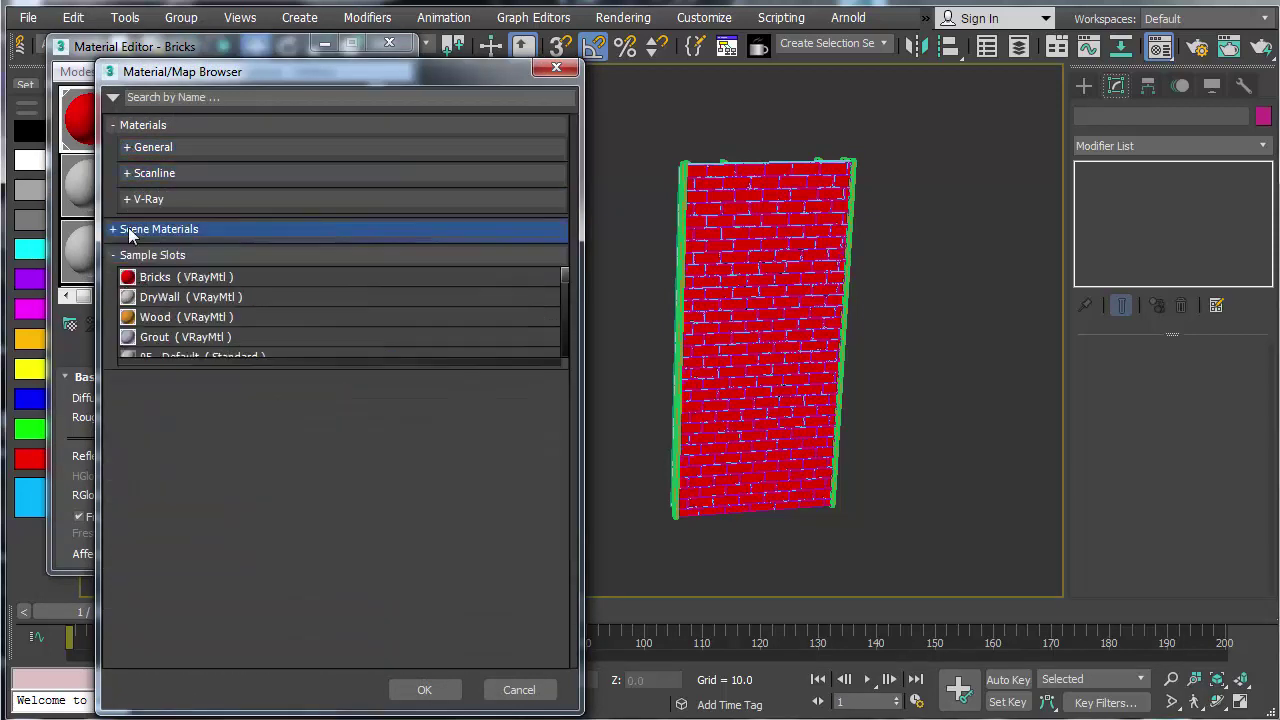
{"action": "left_click", "coordinate": [157, 150]}
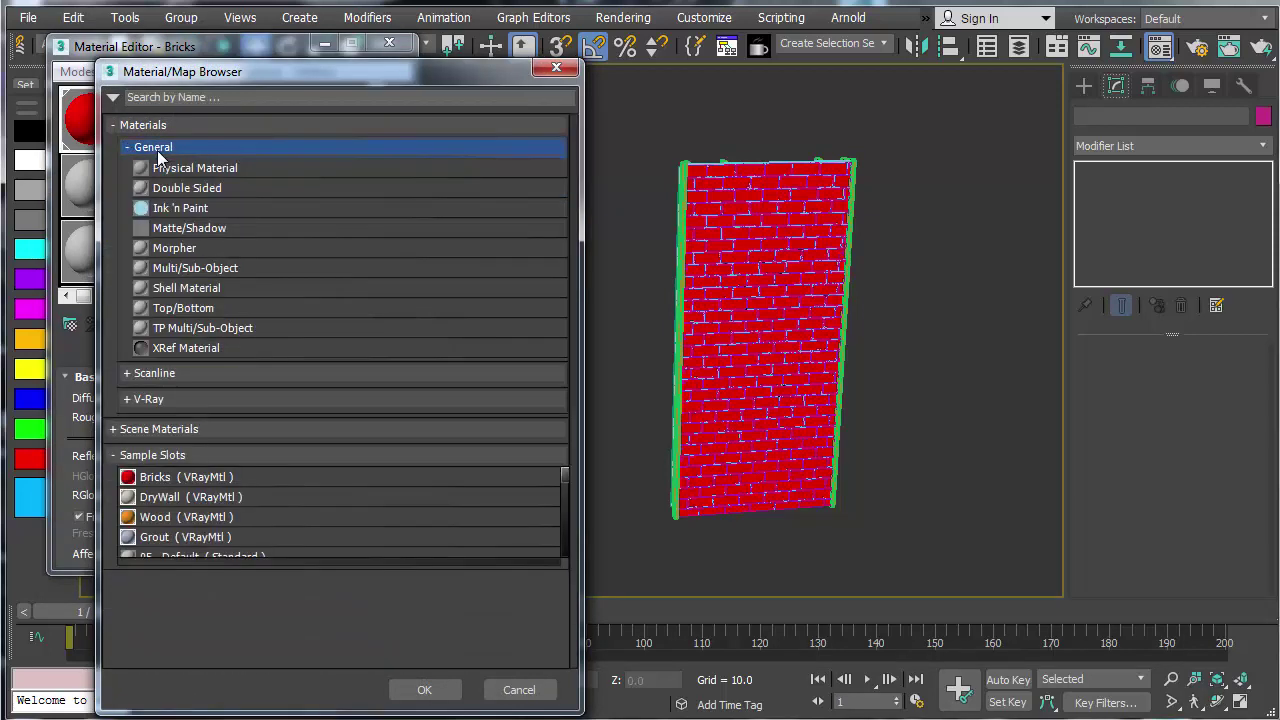
{"action": "double_click", "coordinate": [166, 268]}
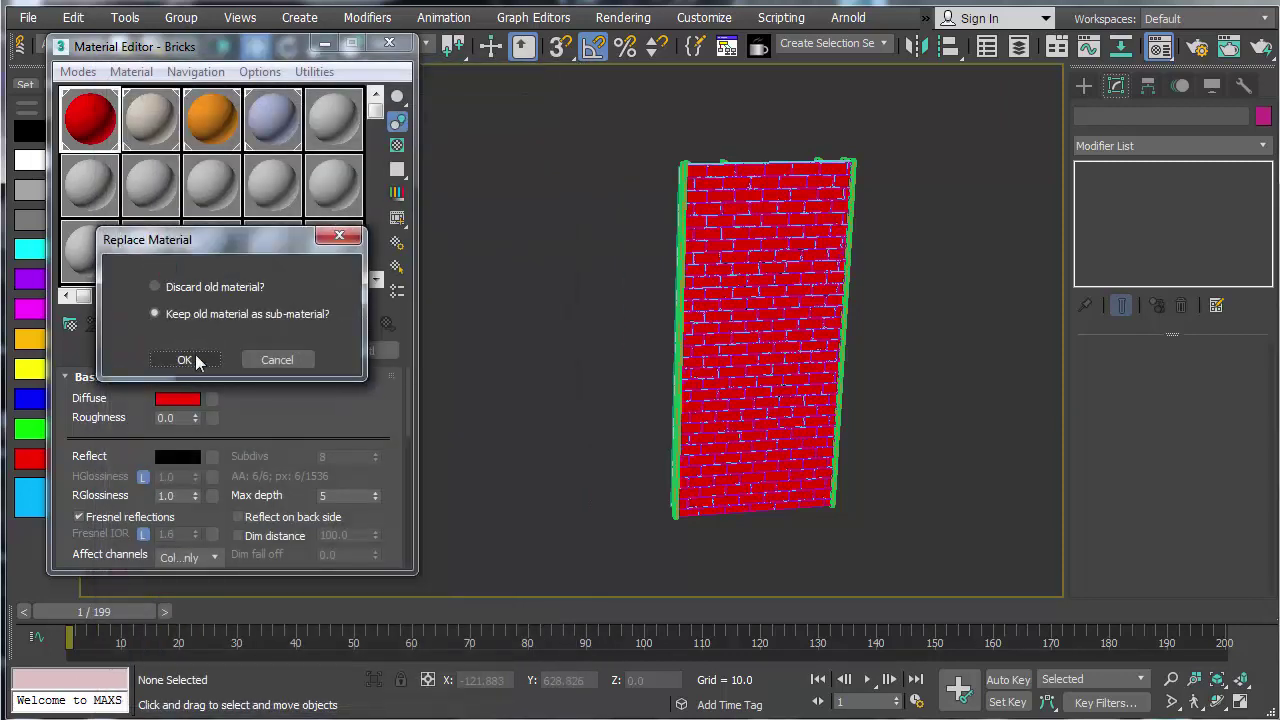
{"action": "left_click", "coordinate": [185, 361]}
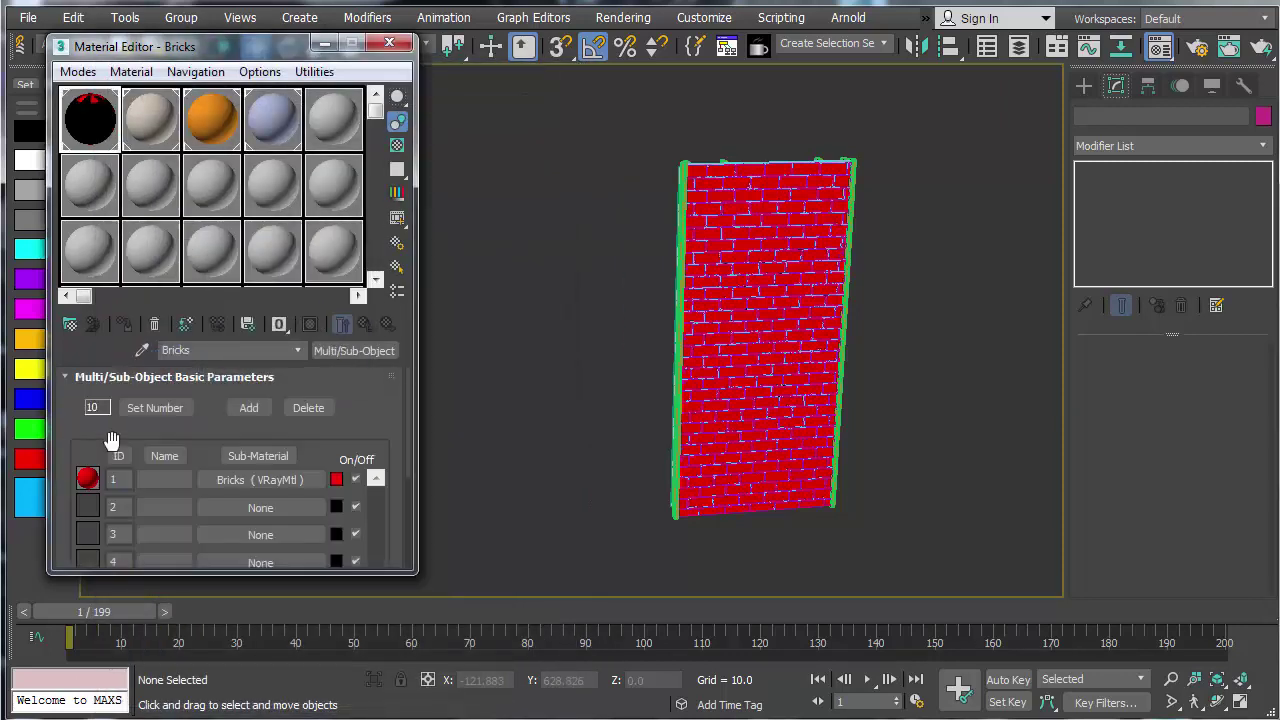
Step: Set the Bricks material to 2 sub-materials and copy the ID 1 sub-material into ID 2
{"action": "left_click", "coordinate": [152, 409]}
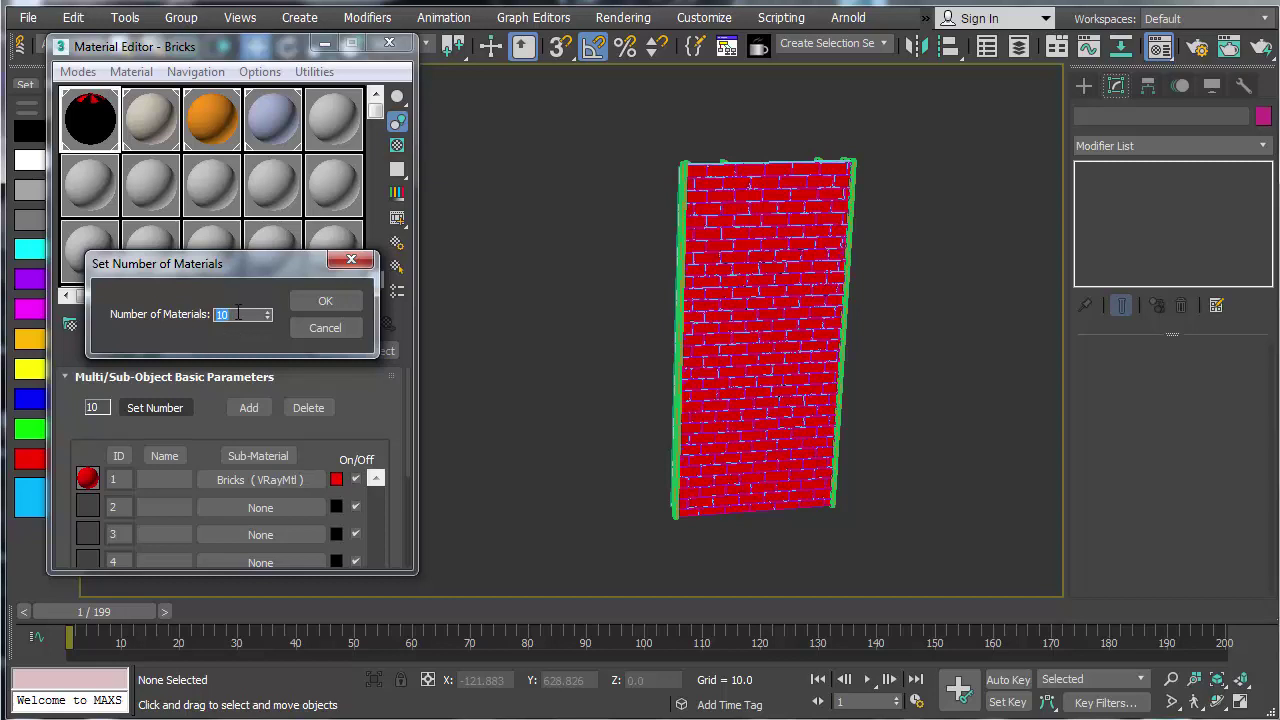
{"action": "left_click", "coordinate": [324, 301]}
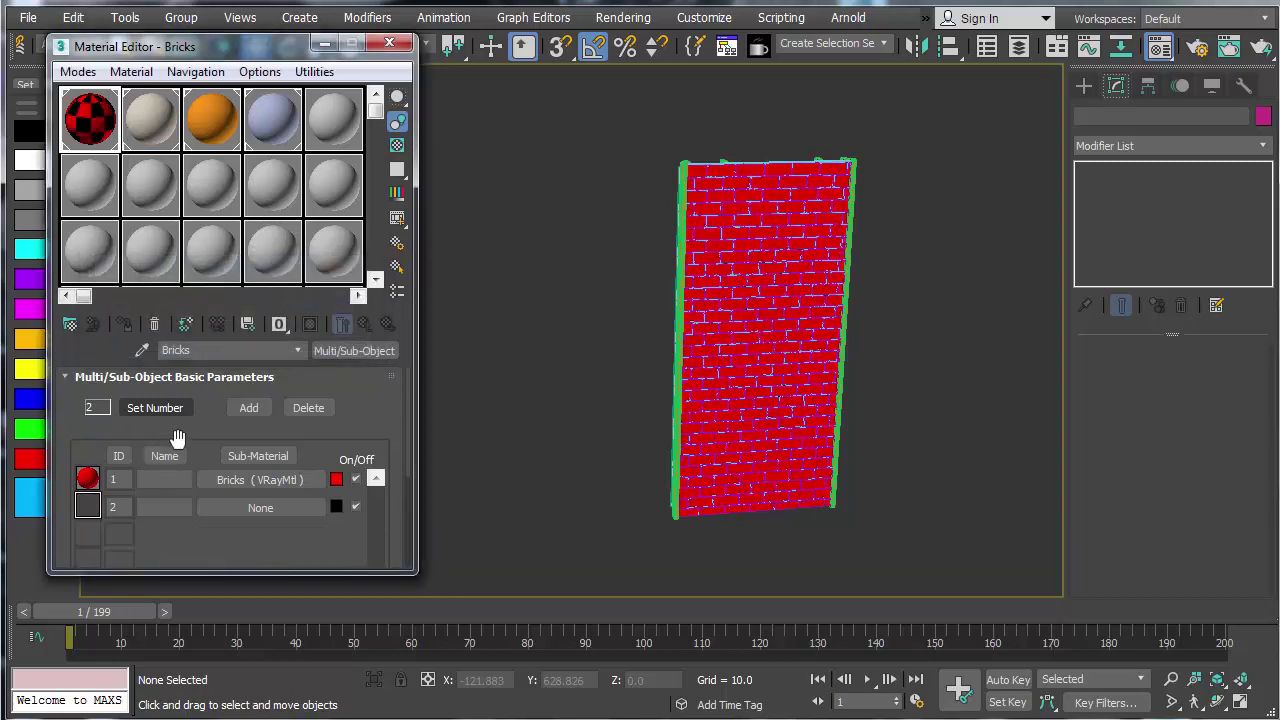
{"action": "left_click_drag", "start_coordinate": [229, 480], "coordinate": [217, 508]}
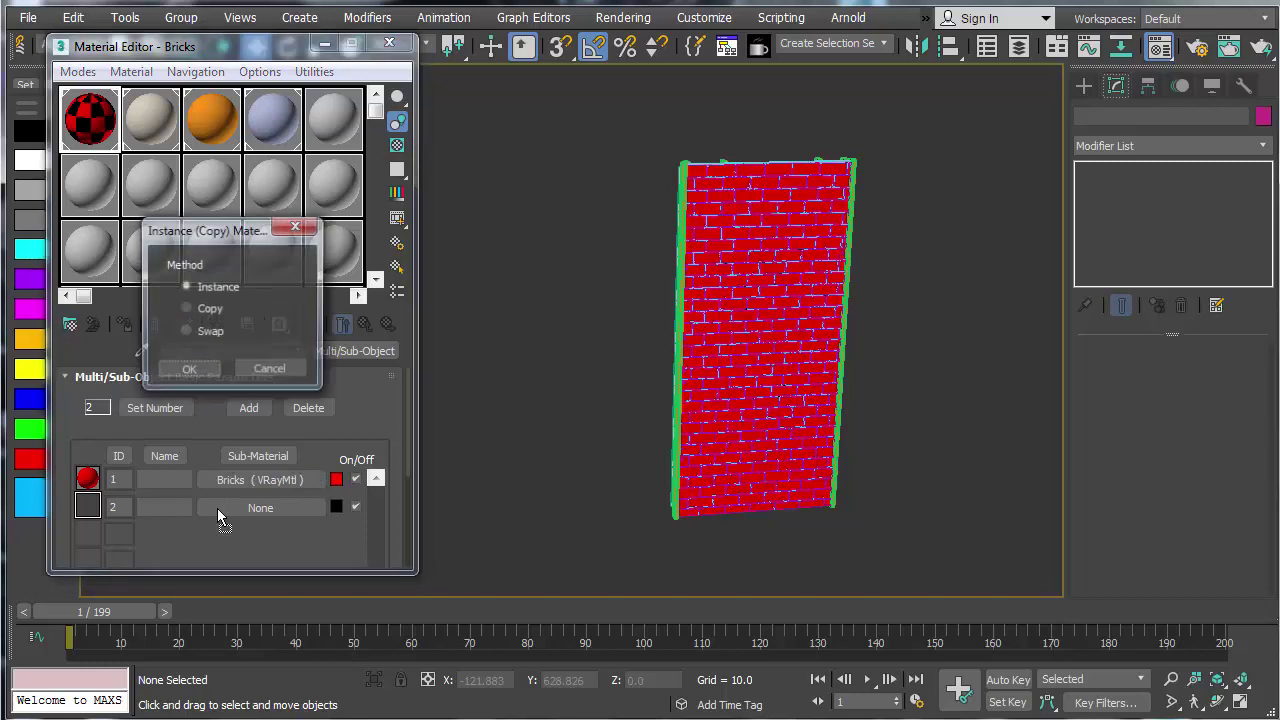
{"action": "left_click", "coordinate": [188, 372]}
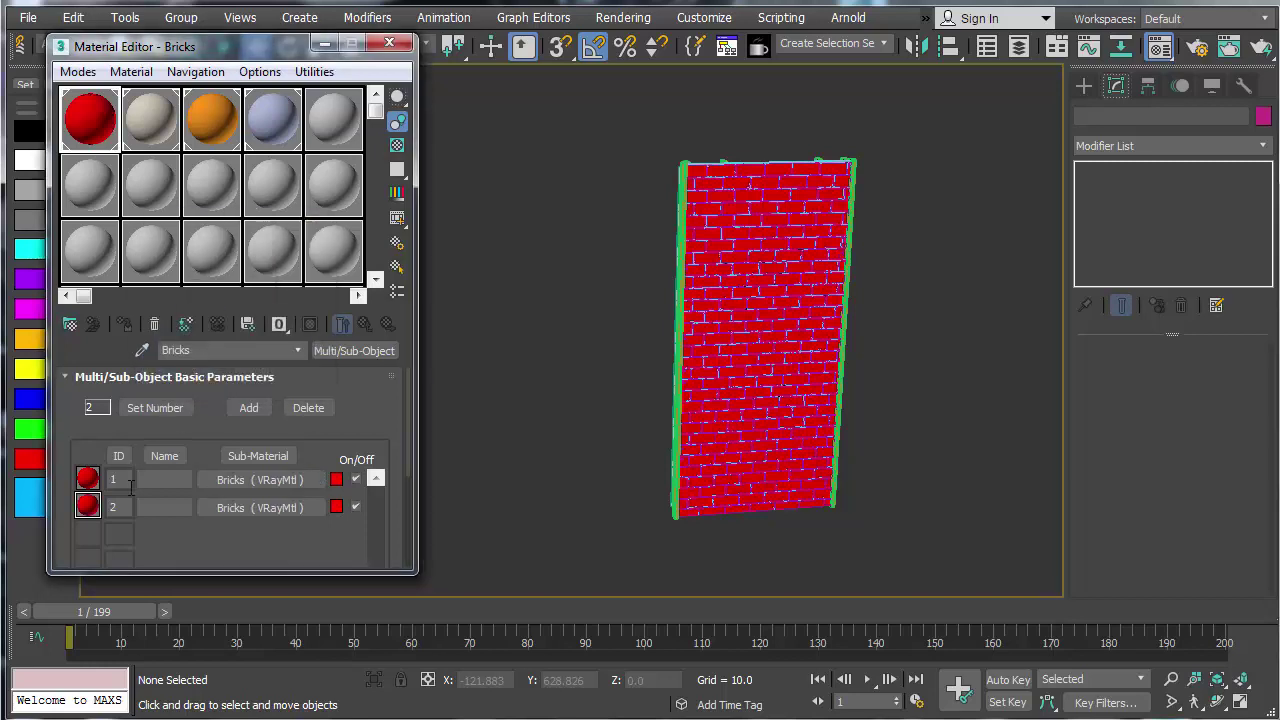
Step: Change the colour of the ID 2 Bricks sub-material to black
{"action": "left_click", "coordinate": [335, 508]}
{"action": "left_click_drag", "start_coordinate": [598, 268], "coordinate": [600, 409]}
{"action": "left_click", "coordinate": [520, 319]}
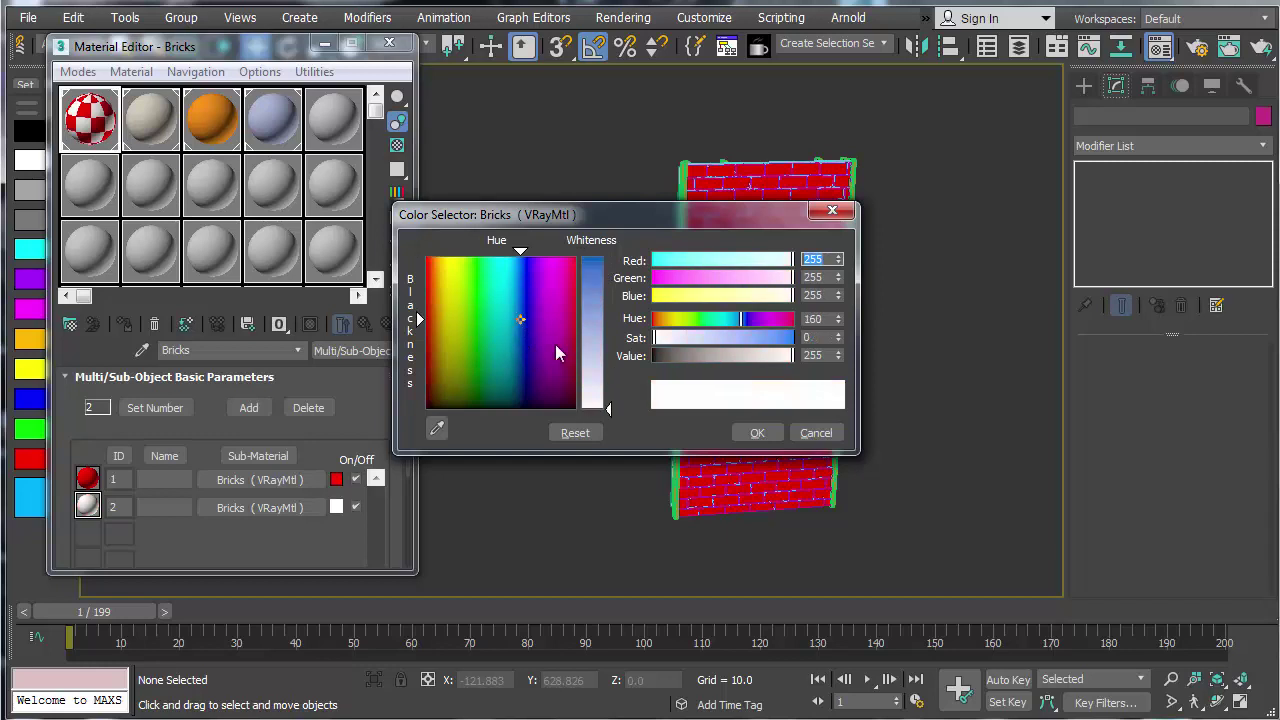
{"action": "left_click_drag", "start_coordinate": [555, 344], "coordinate": [426, 409]}
{"action": "left_click", "coordinate": [759, 434]}
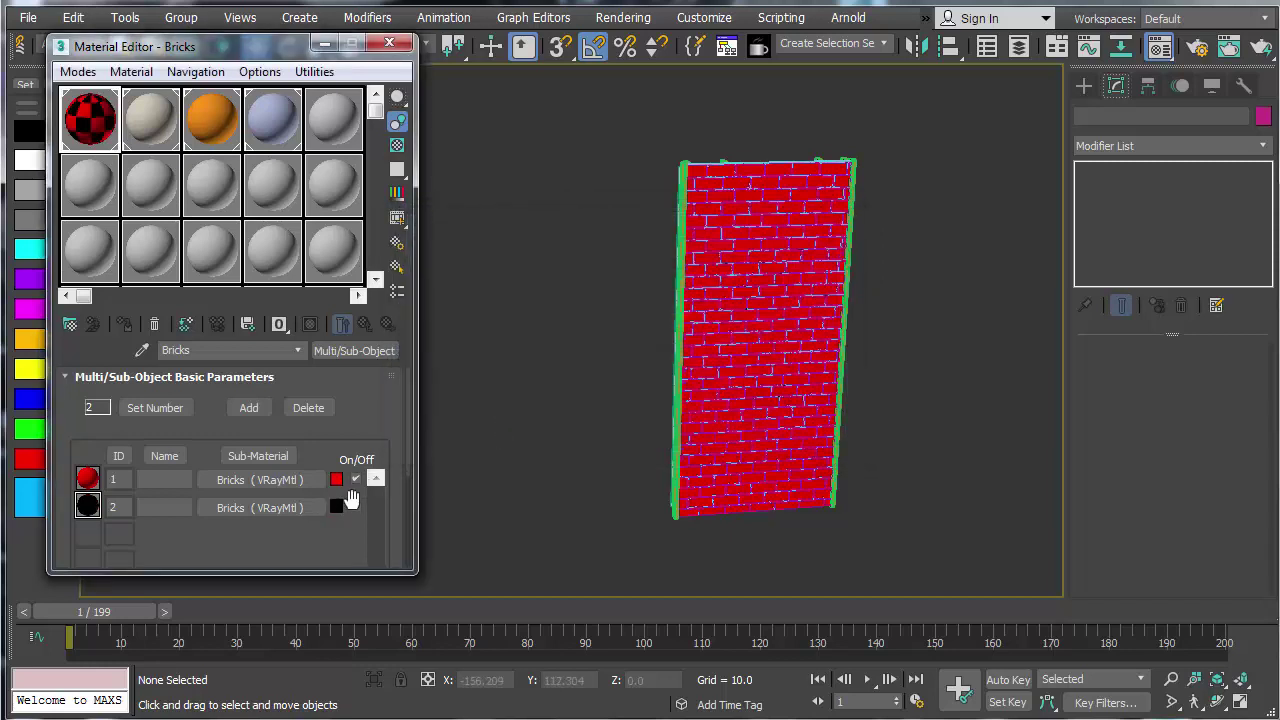
Step: Set the colour of the ID 2 Bricks sub-material to blue and copy that colour
{"action": "left_click", "coordinate": [336, 506]}
{"action": "left_click_drag", "start_coordinate": [480, 326], "coordinate": [516, 256]}
{"action": "left_click_drag", "start_coordinate": [670, 285], "coordinate": [654, 281]}
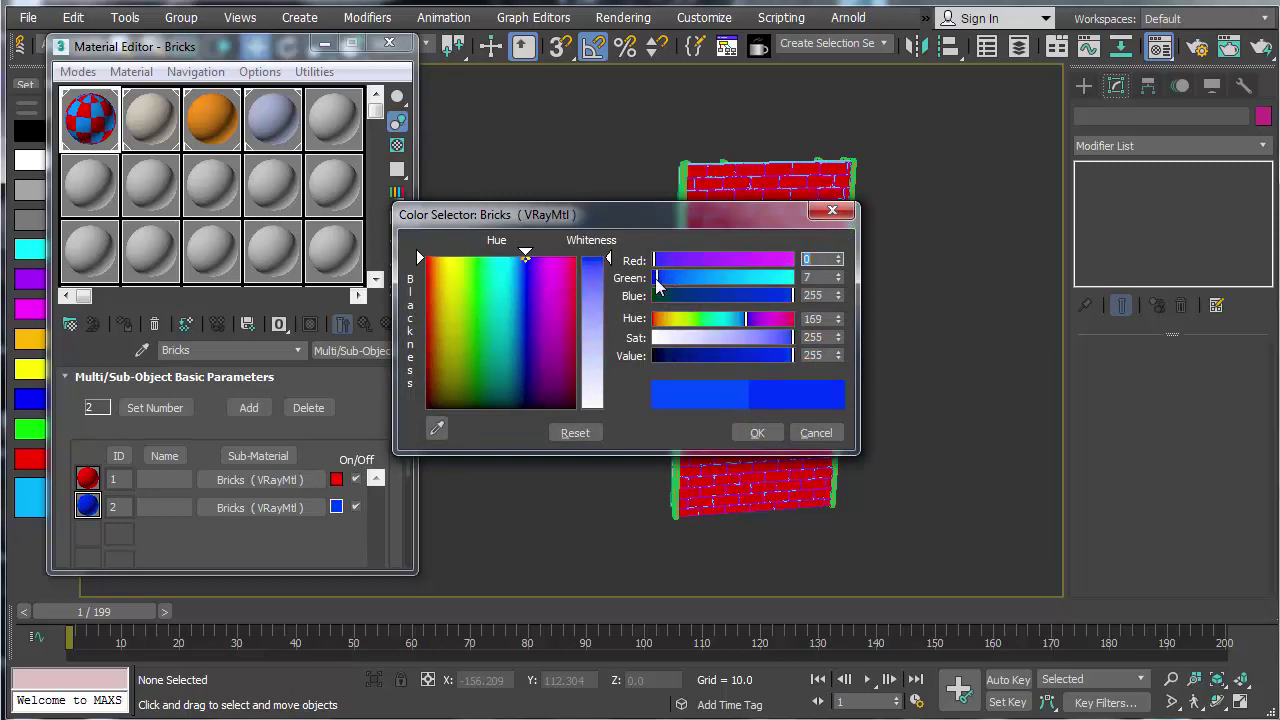
{"action": "left_click", "coordinate": [757, 432]}
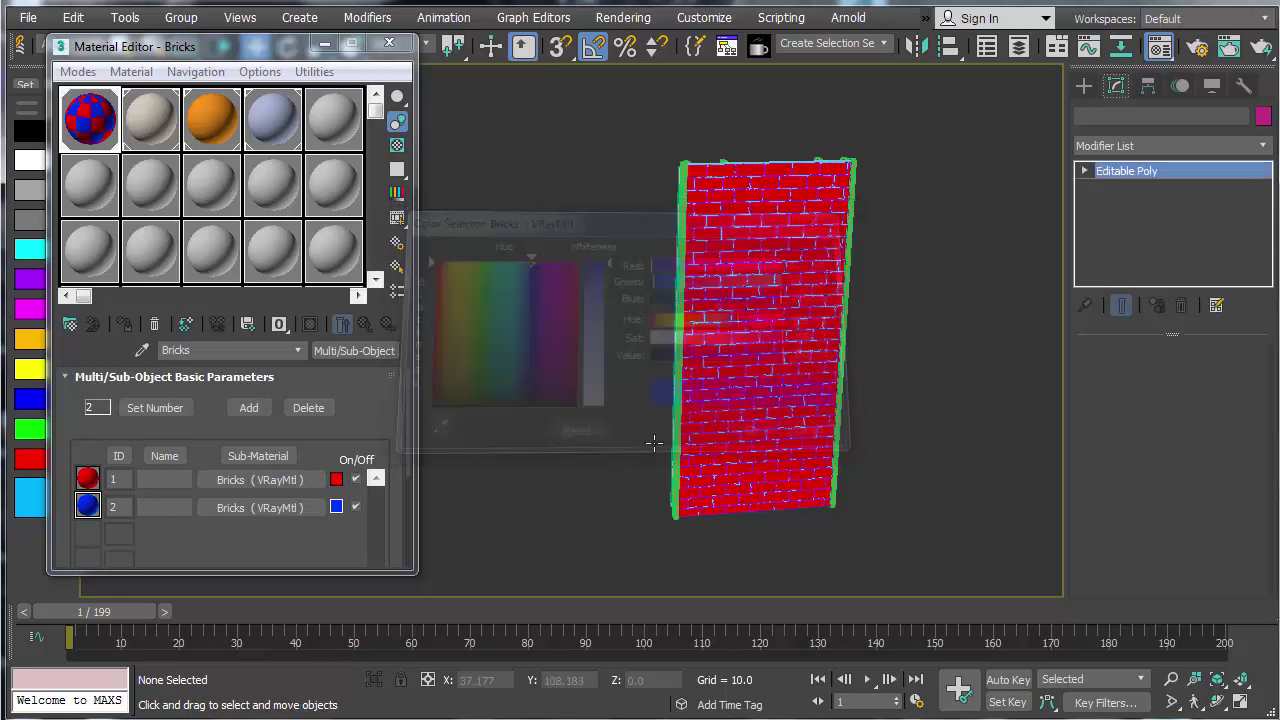
{"action": "right_click", "coordinate": [346, 512]}
{"action": "left_click", "coordinate": [372, 519]}
Step: Convert DryWall to a Multi/Sub-Object material with 2 sub-materials, keeping the old material as a sub-material
{"action": "left_click", "coordinate": [142, 145]}
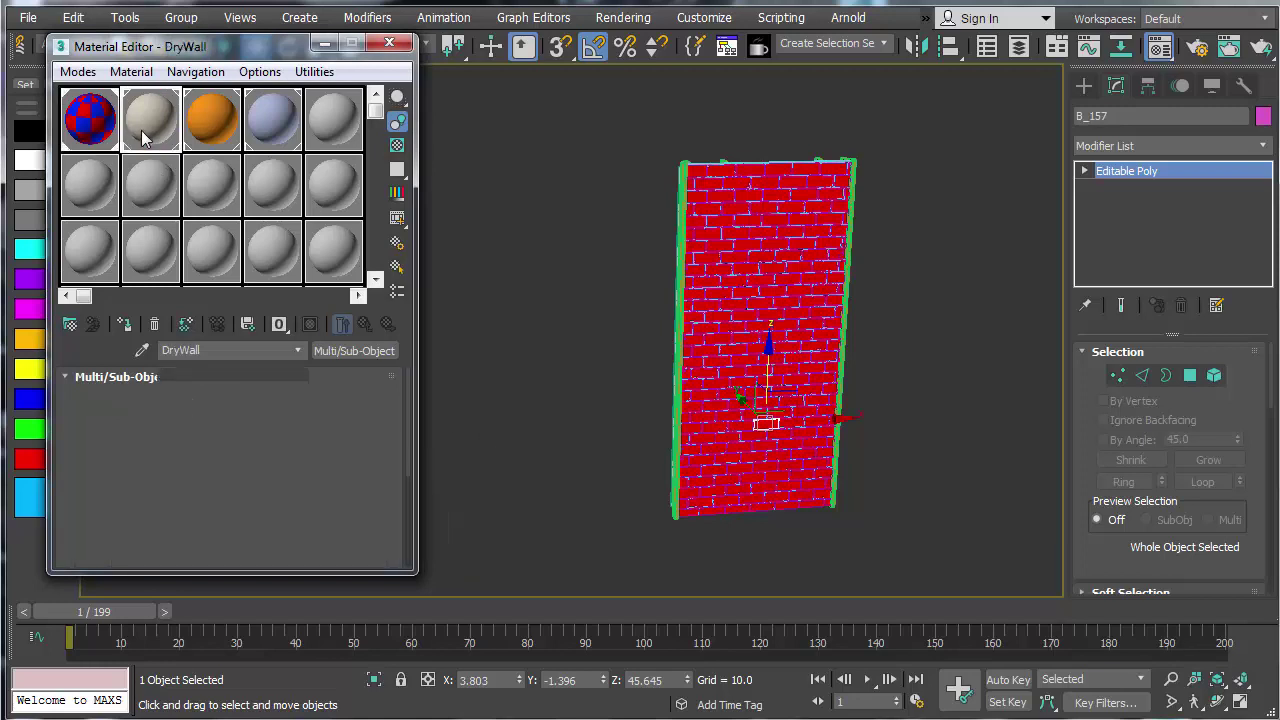
{"action": "left_click", "coordinate": [350, 349]}
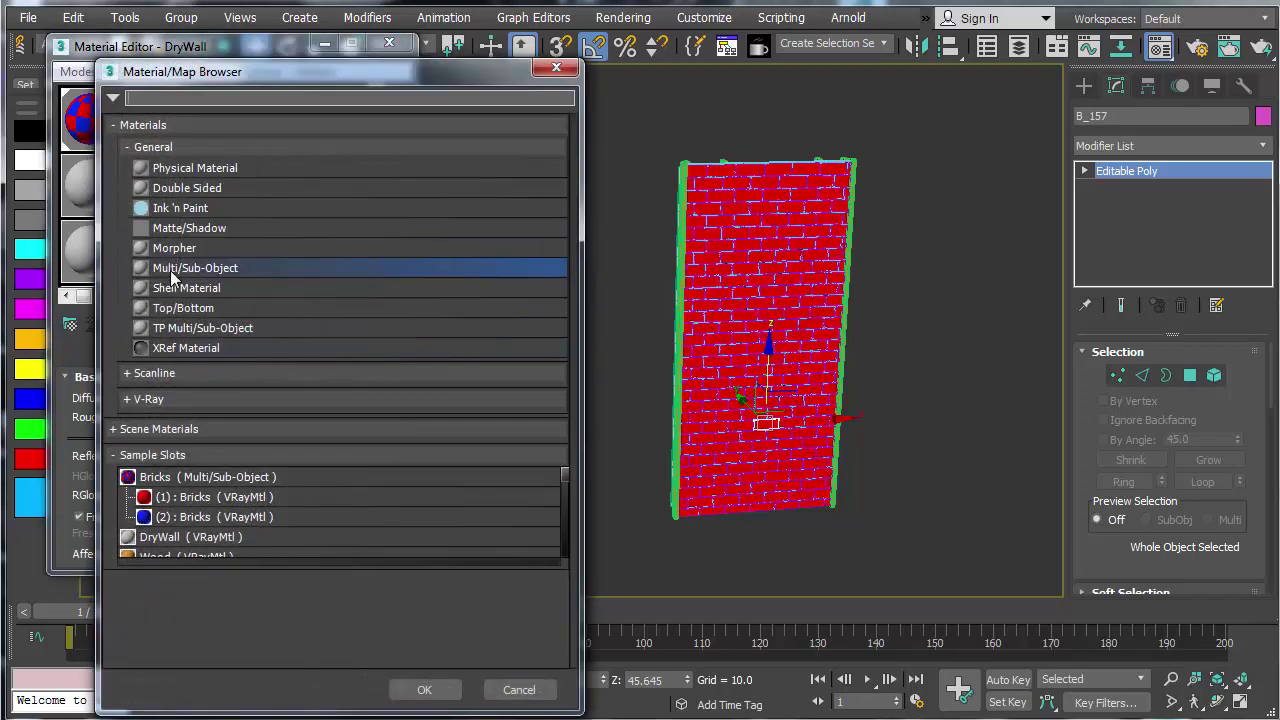
{"action": "double_click", "coordinate": [170, 269]}
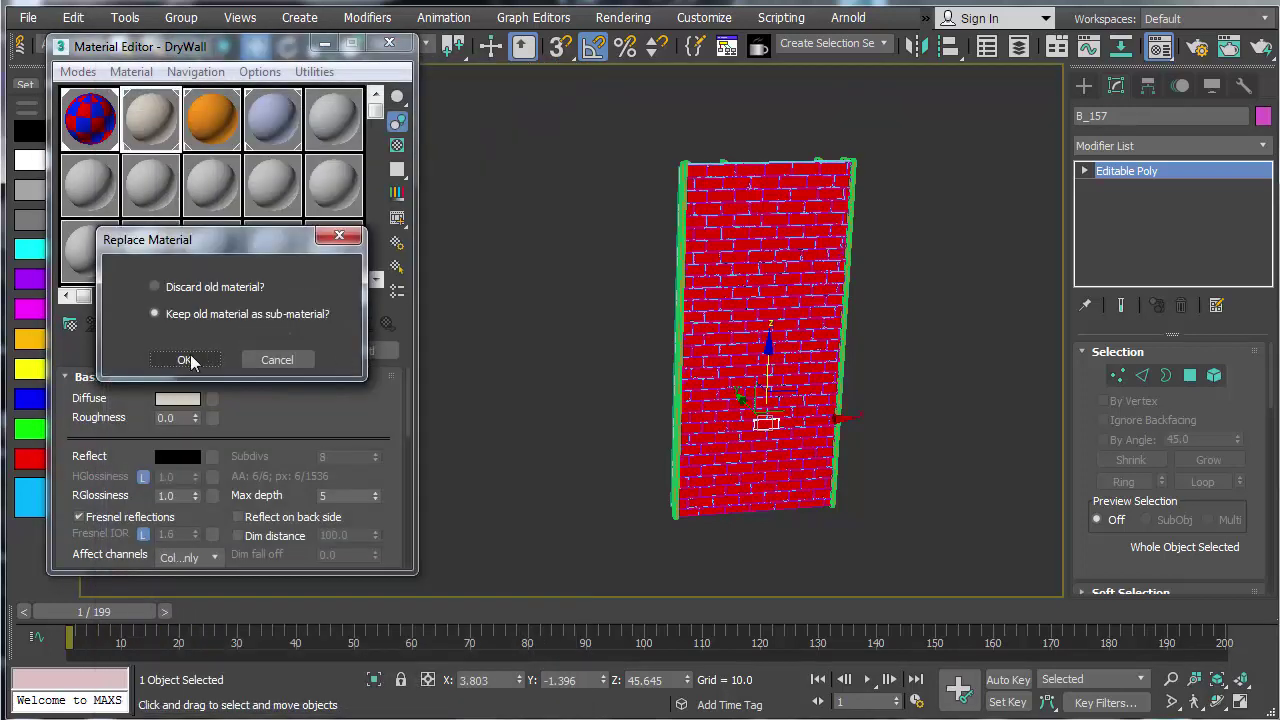
{"action": "left_click", "coordinate": [188, 360]}
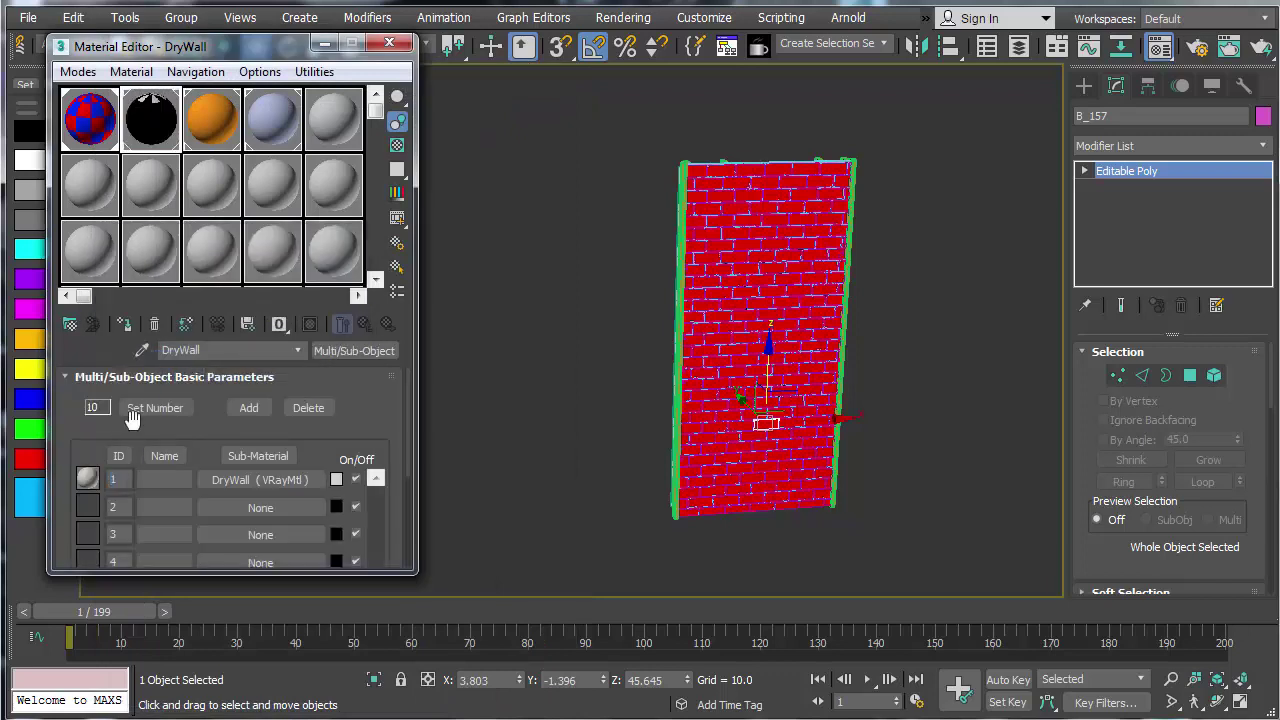
{"action": "left_click", "coordinate": [134, 410]}
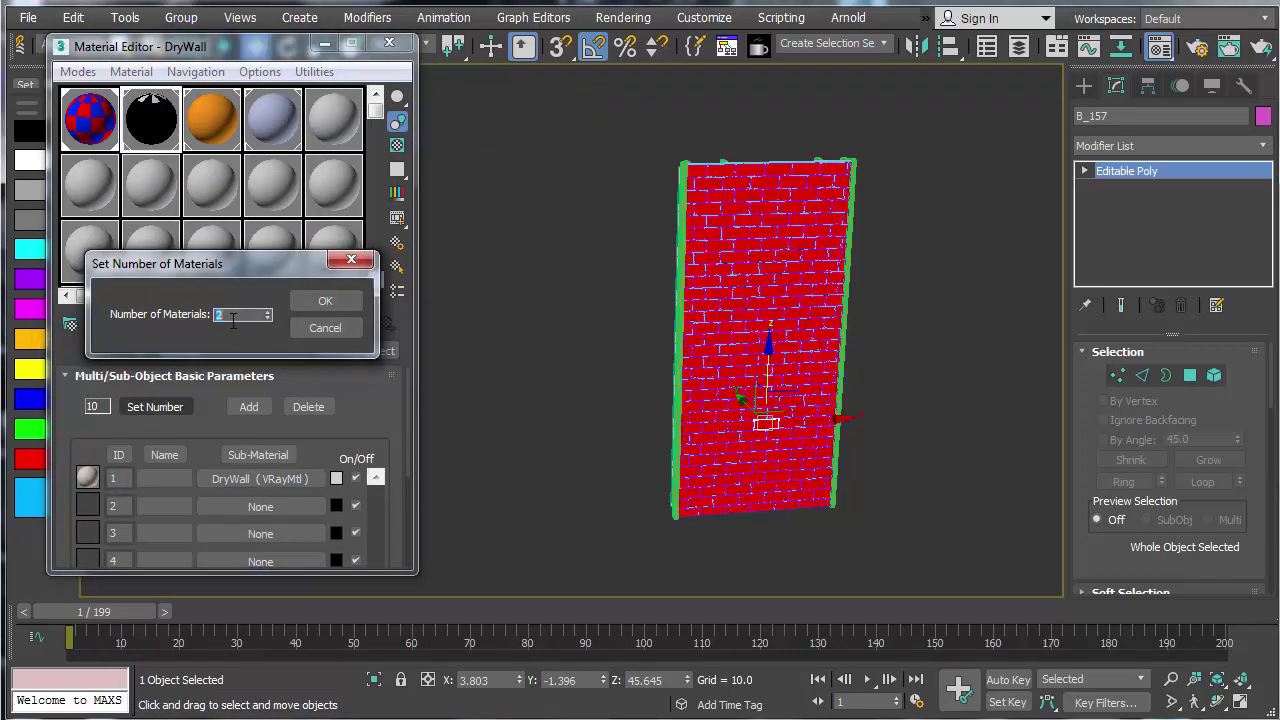
{"action": "left_click", "coordinate": [324, 300]}
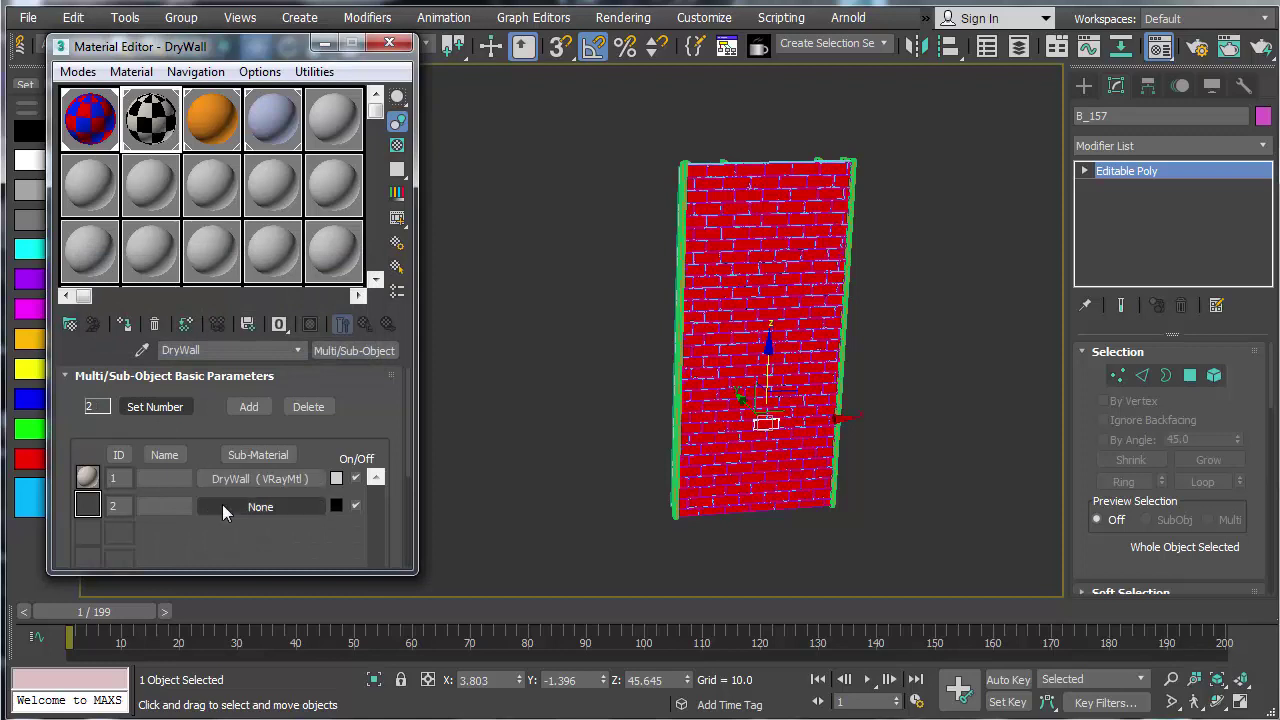
Step: Copy the DryWall sub-material from ID 1 into ID 2 and paste the blue colour onto the copy
{"action": "left_click_drag", "start_coordinate": [227, 483], "coordinate": [230, 507]}
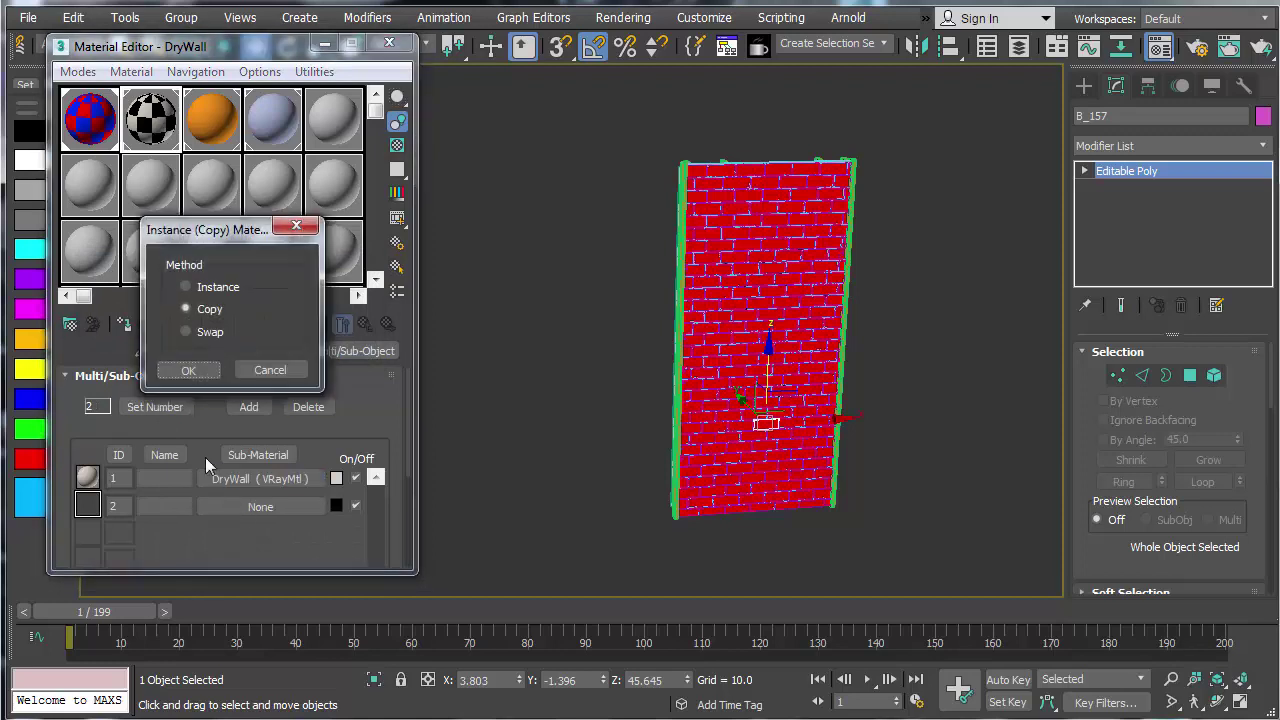
{"action": "left_click", "coordinate": [192, 371]}
{"action": "right_click", "coordinate": [337, 507]}
{"action": "left_click", "coordinate": [356, 544]}
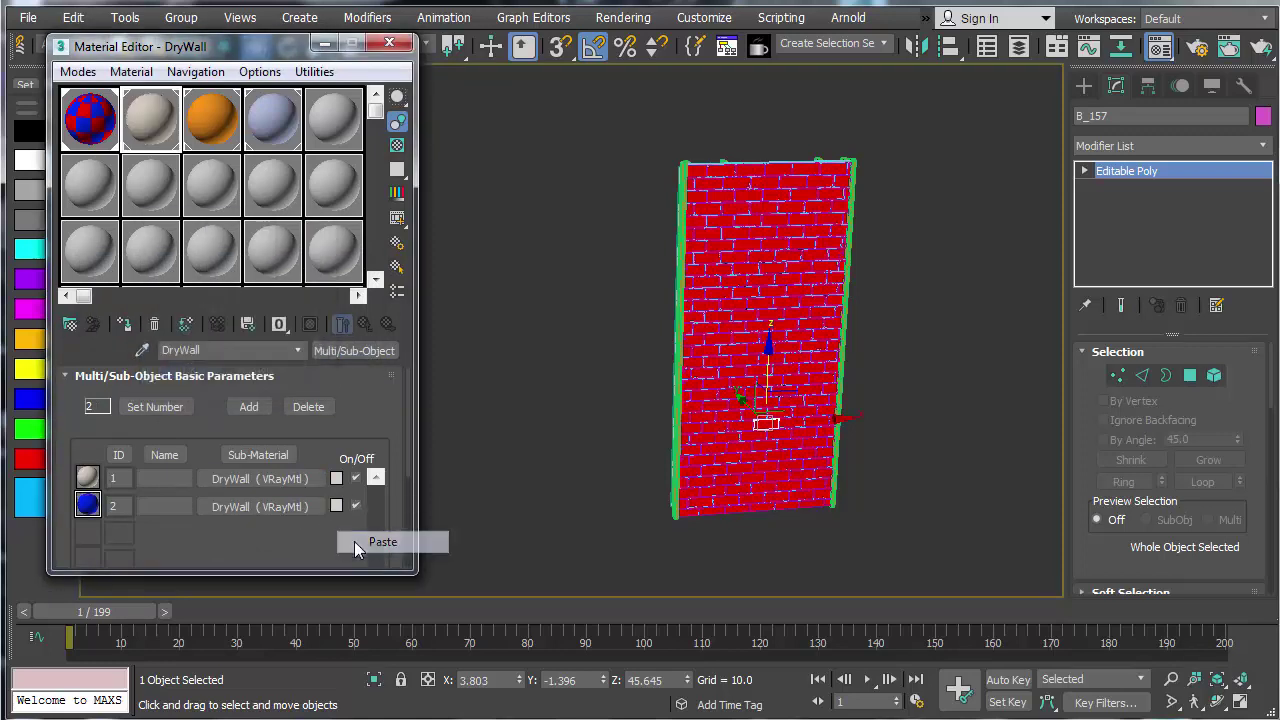
Step: Convert Wood to a Multi/Sub-Object material keeping the old material, and copy its ID 1 sub-material into ID 2
{"action": "left_click", "coordinate": [205, 142]}
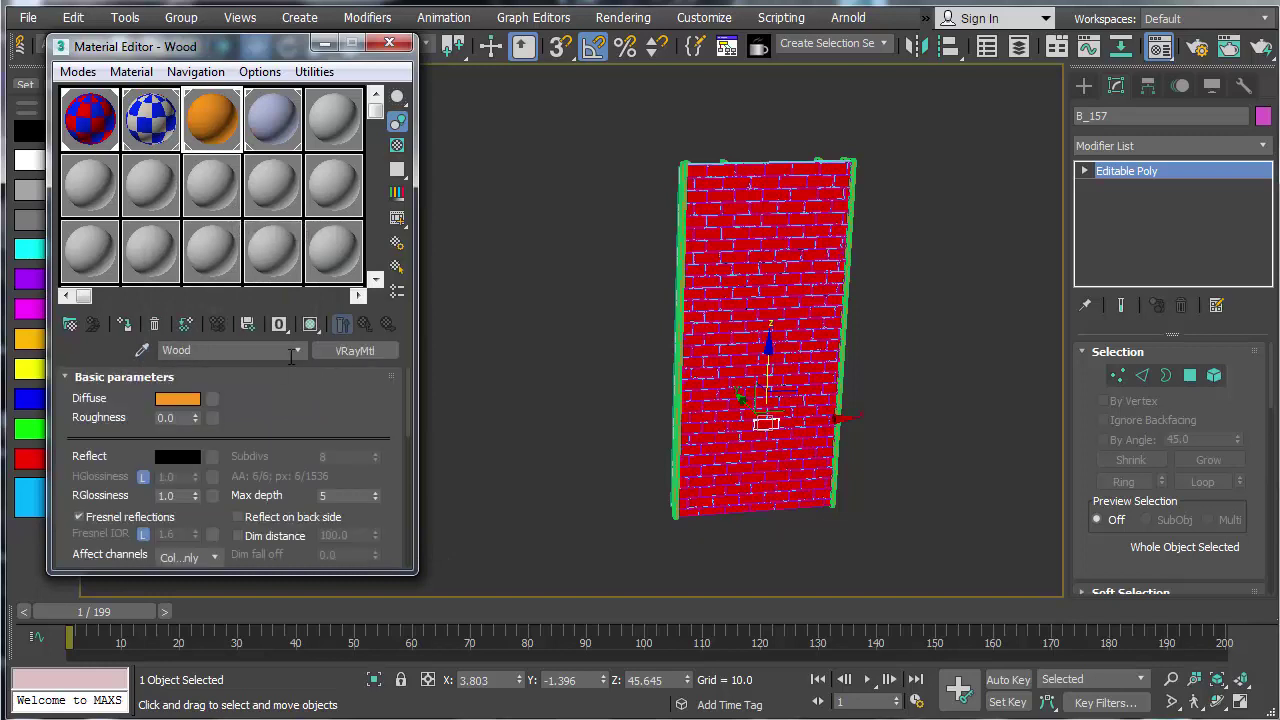
{"action": "left_click", "coordinate": [341, 351]}
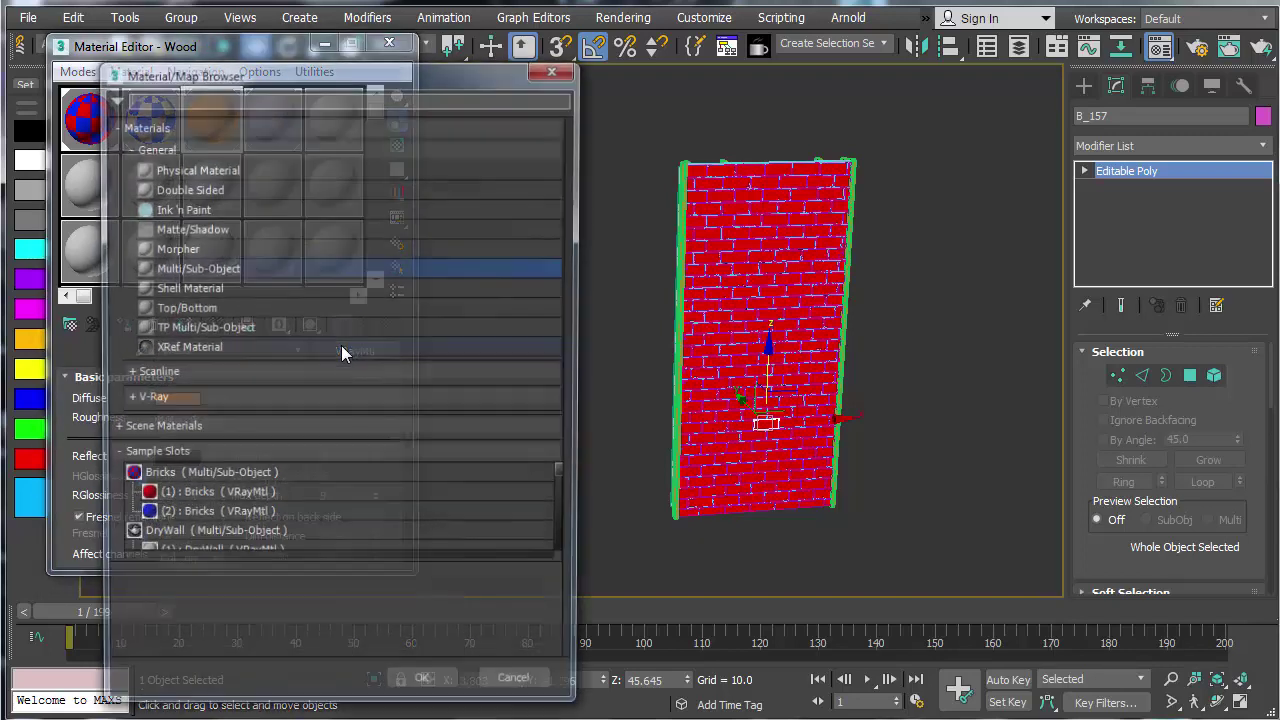
{"action": "double_click", "coordinate": [187, 271]}
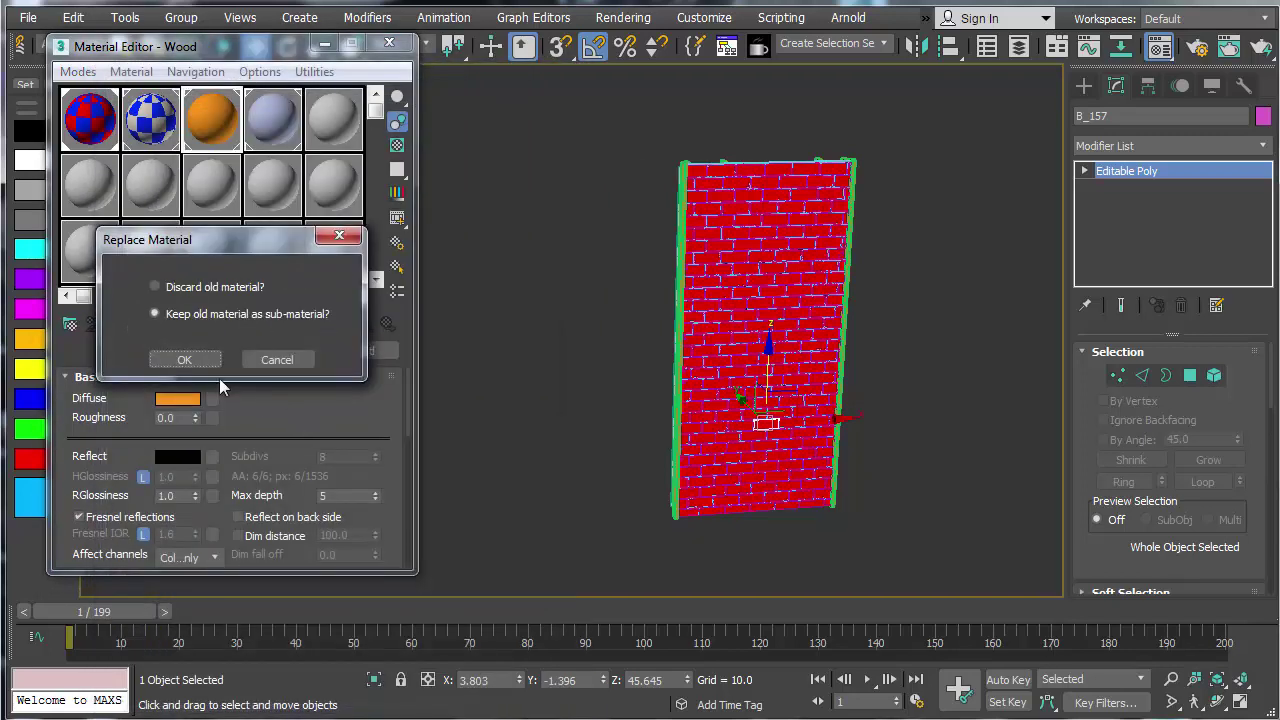
{"action": "left_click", "coordinate": [191, 361]}
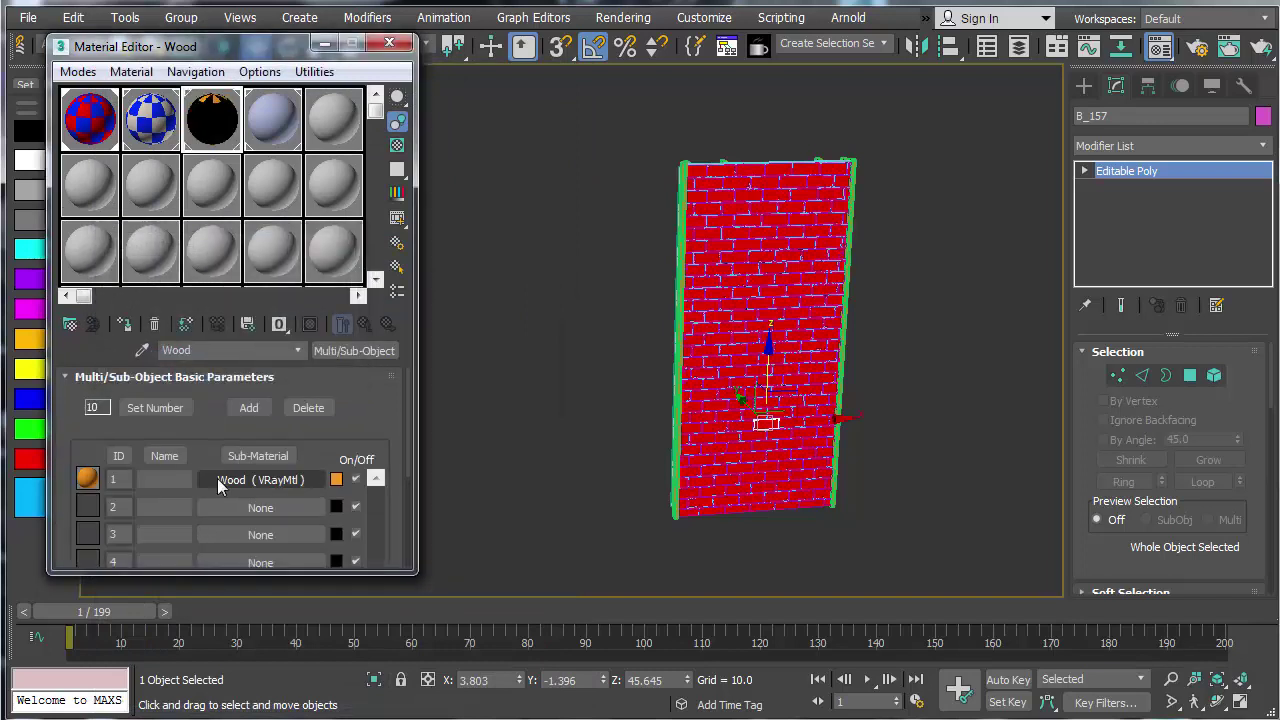
{"action": "left_click_drag", "start_coordinate": [260, 480], "coordinate": [217, 508]}
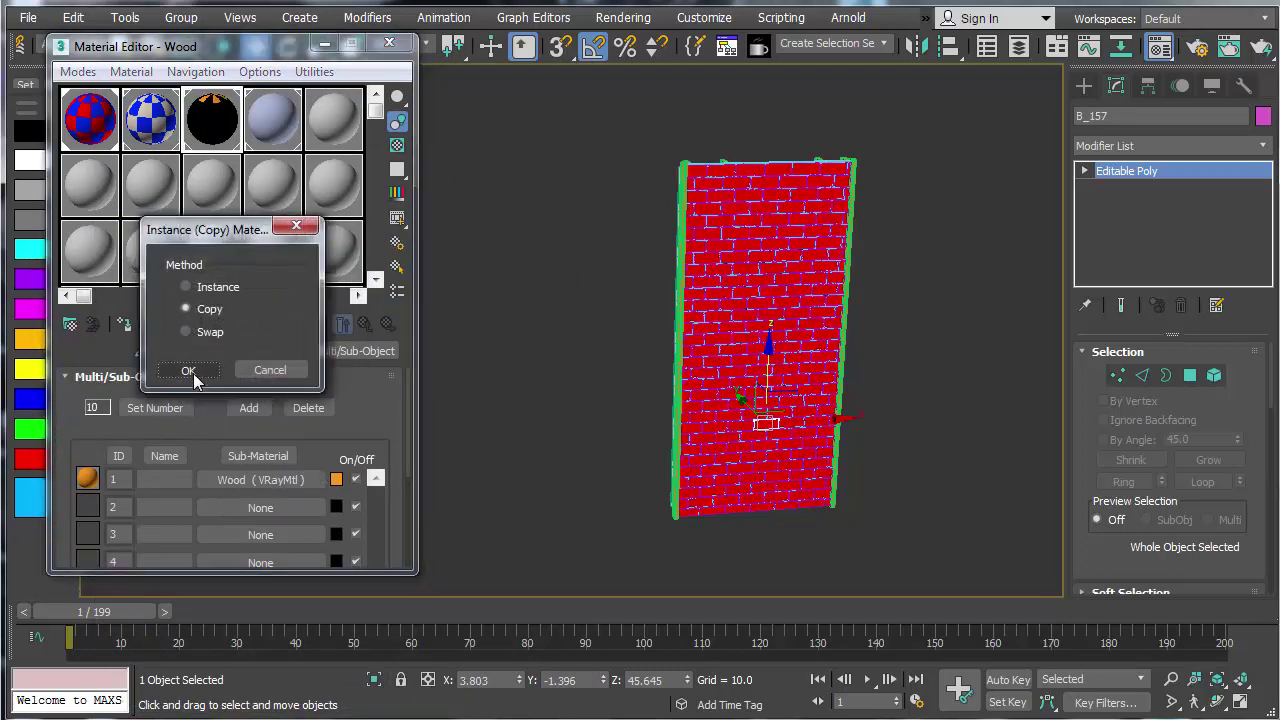
{"action": "left_click", "coordinate": [189, 376]}
Step: Set the Wood material to 2 sub-materials and paste the blue colour onto ID 2
{"action": "left_click", "coordinate": [155, 407]}
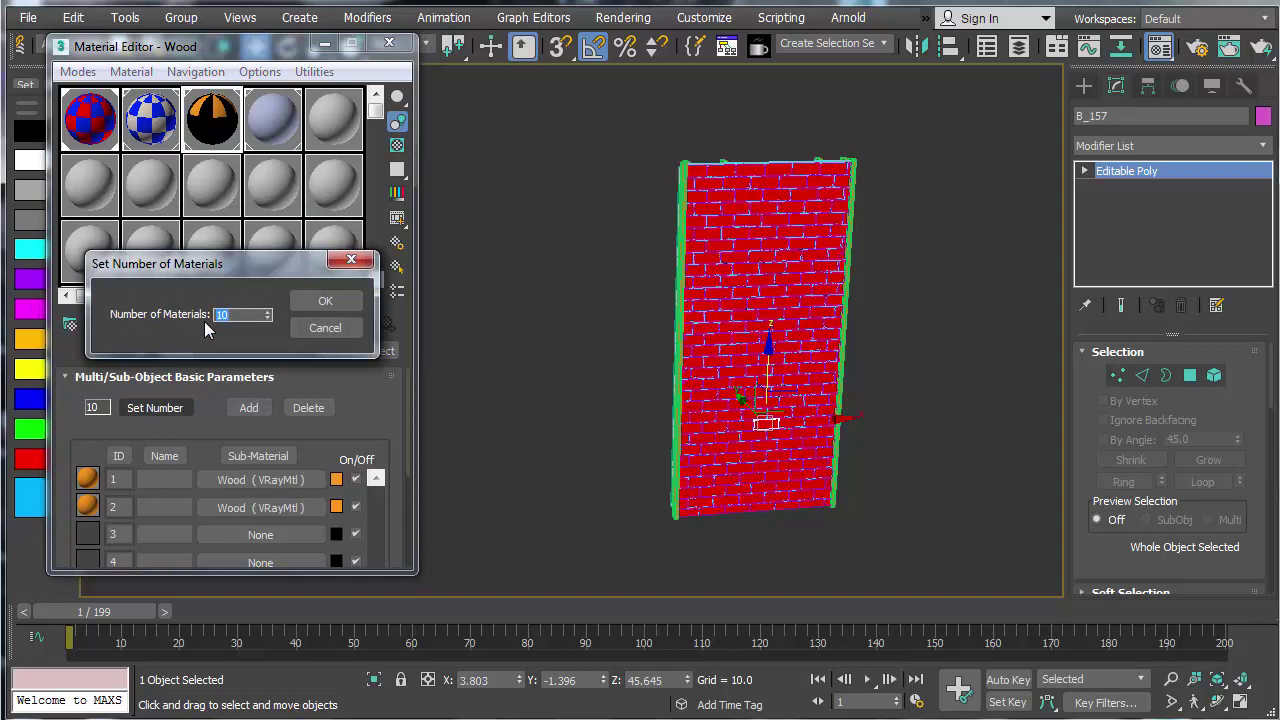
{"action": "left_click", "coordinate": [325, 301]}
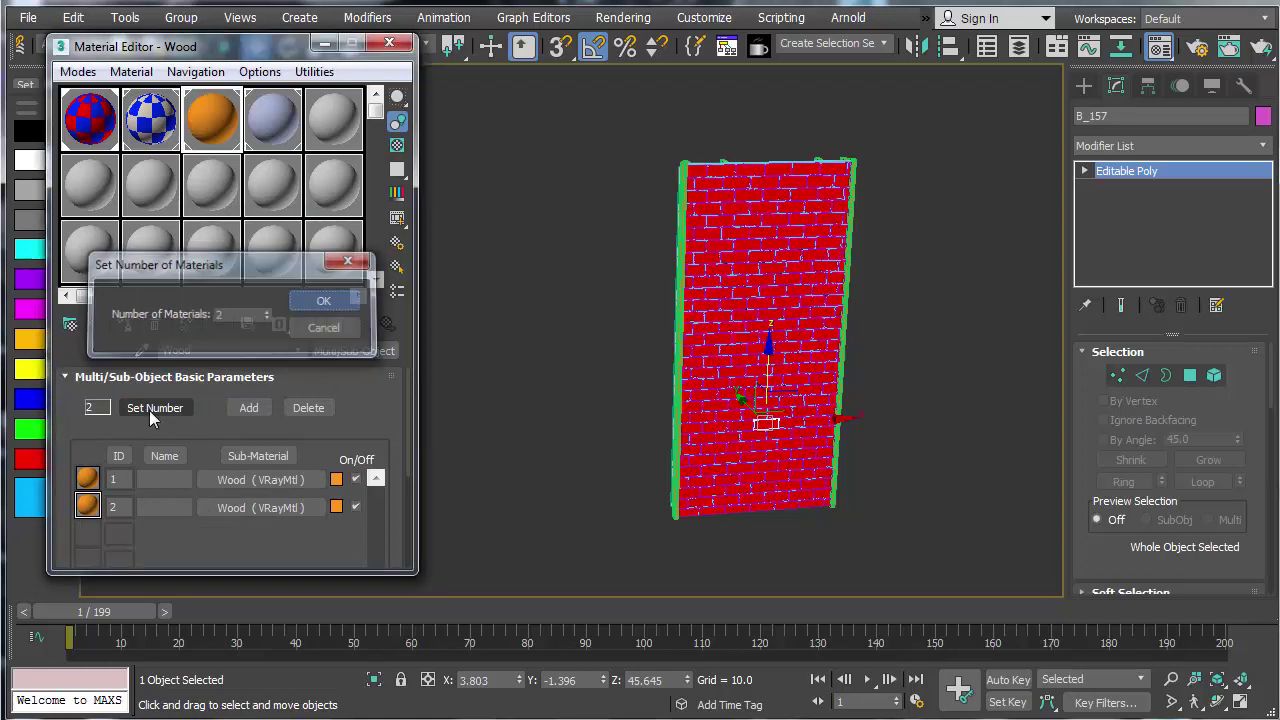
{"action": "right_click", "coordinate": [337, 512]}
{"action": "left_click", "coordinate": [380, 546]}
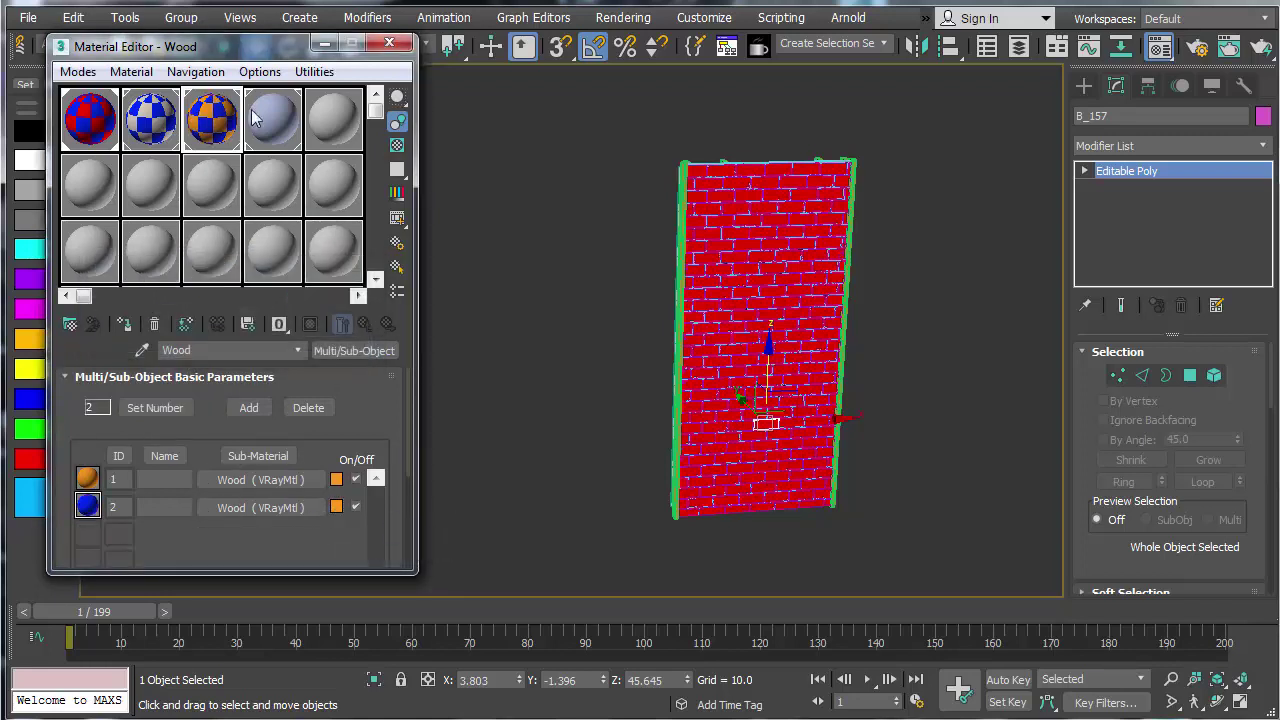
Step: Convert the Grout material to a Multi/Sub-Object material, keeping the old material as a sub-material
{"action": "left_click", "coordinate": [277, 155]}
{"action": "left_click", "coordinate": [354, 350]}
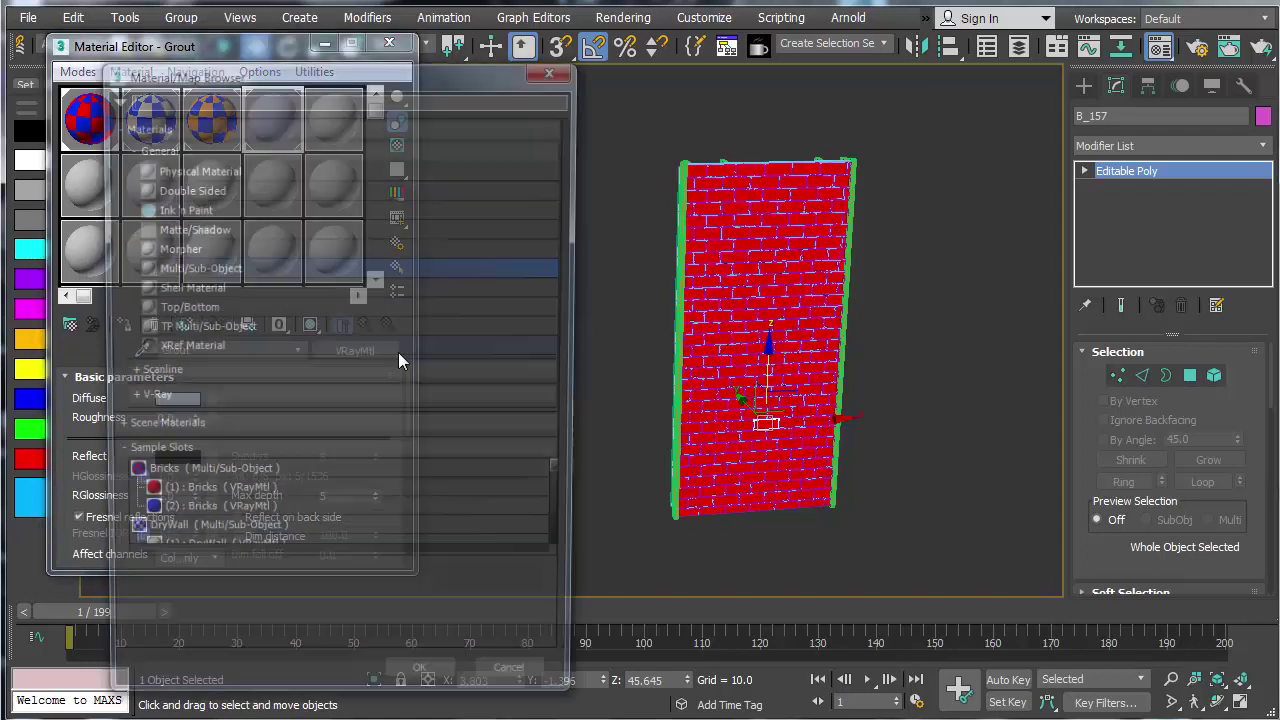
{"action": "left_click", "coordinate": [148, 268]}
{"action": "double_click", "coordinate": [150, 268]}
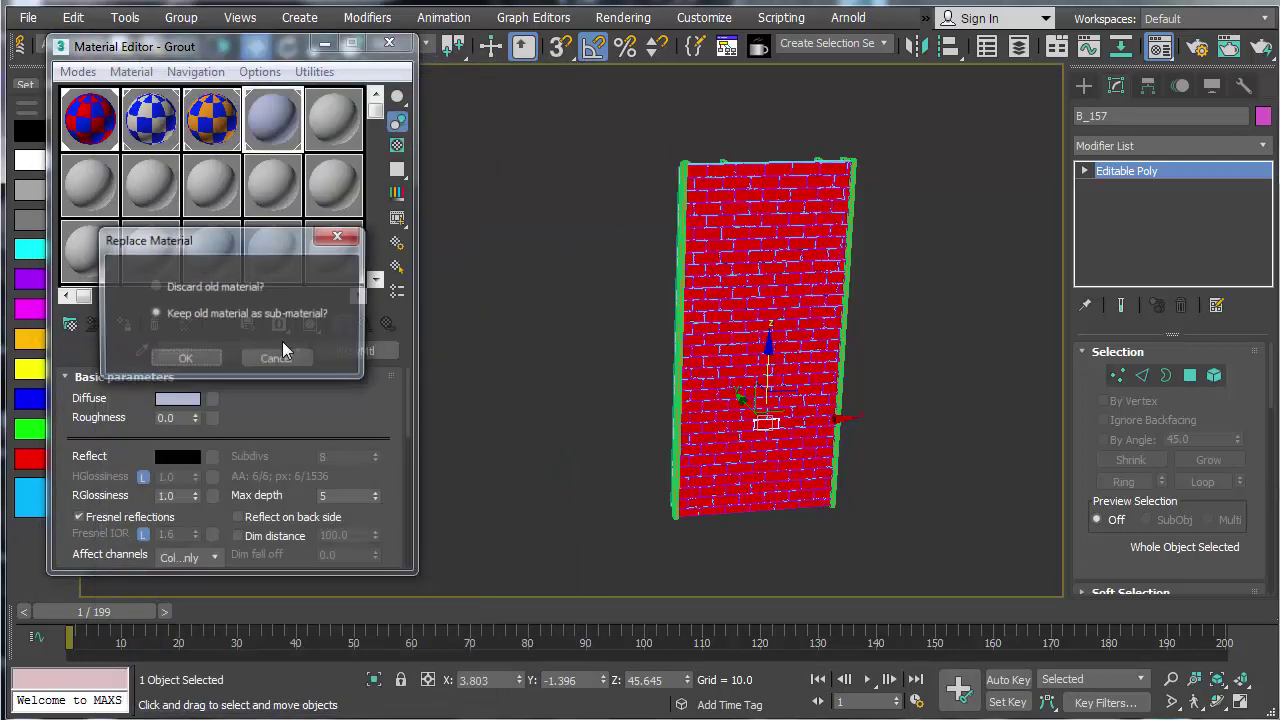
{"action": "left_click", "coordinate": [184, 360]}
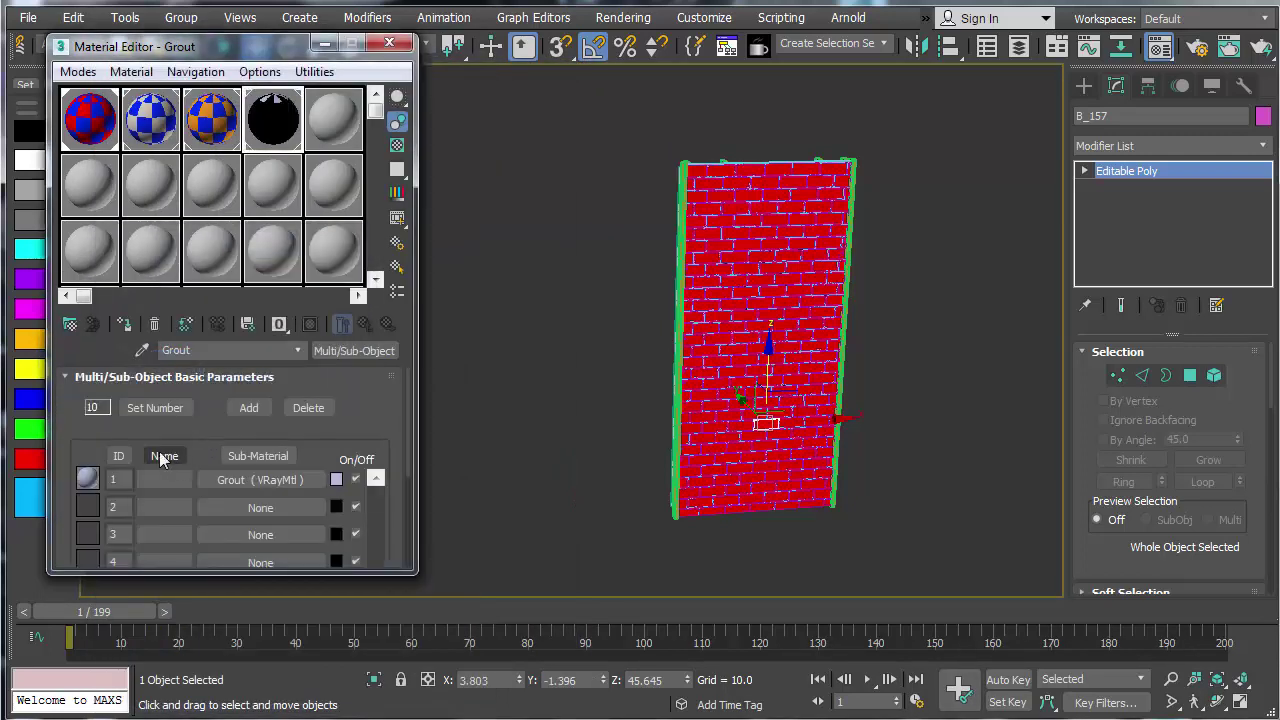
Step: Set the Grout material to 2 sub-materials and fill ID 2 with a copy of ID 1 given the blue colour
{"action": "left_click", "coordinate": [150, 408]}
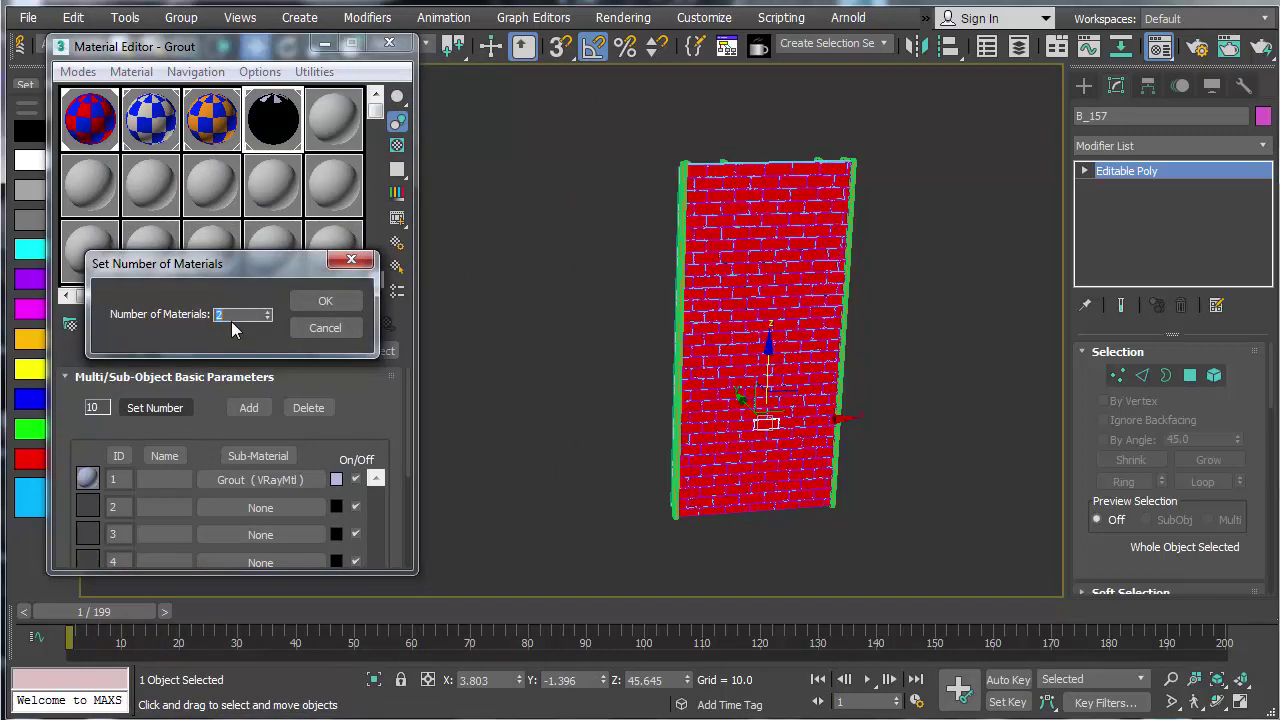
{"action": "left_click", "coordinate": [325, 301]}
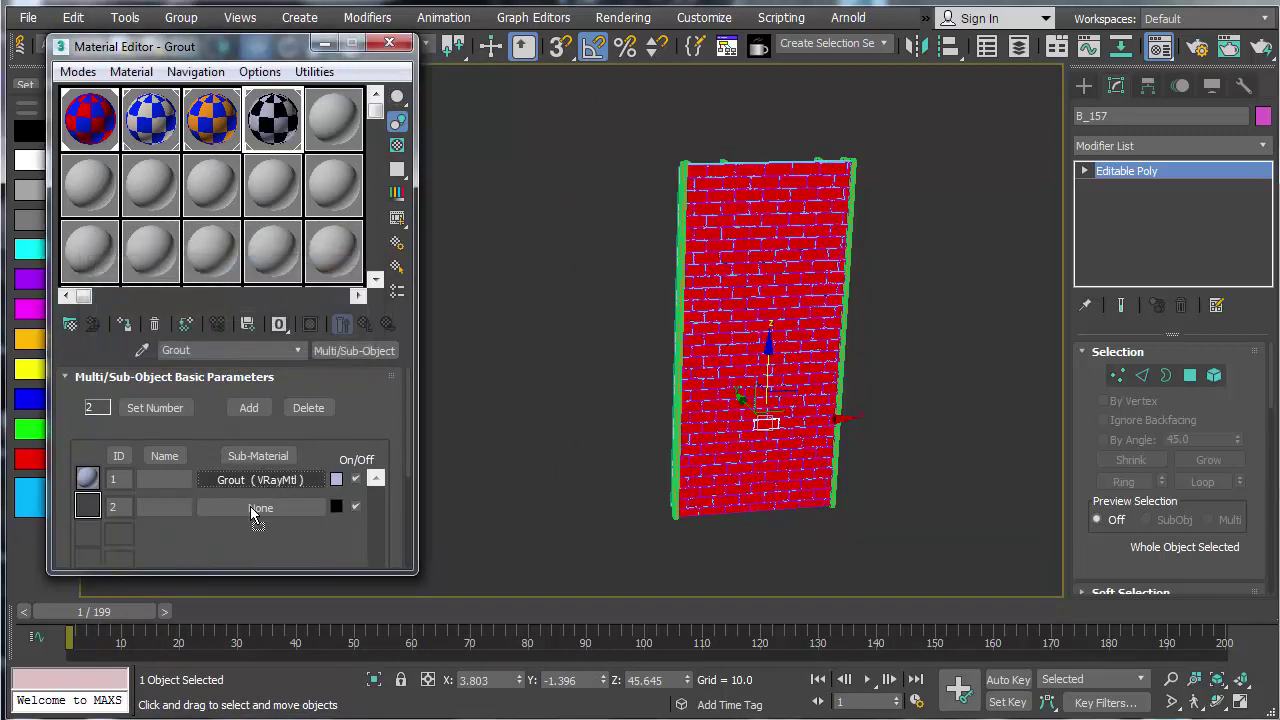
{"action": "left_click_drag", "start_coordinate": [252, 512], "coordinate": [254, 510]}
{"action": "left_click", "coordinate": [186, 368]}
{"action": "right_click", "coordinate": [338, 510]}
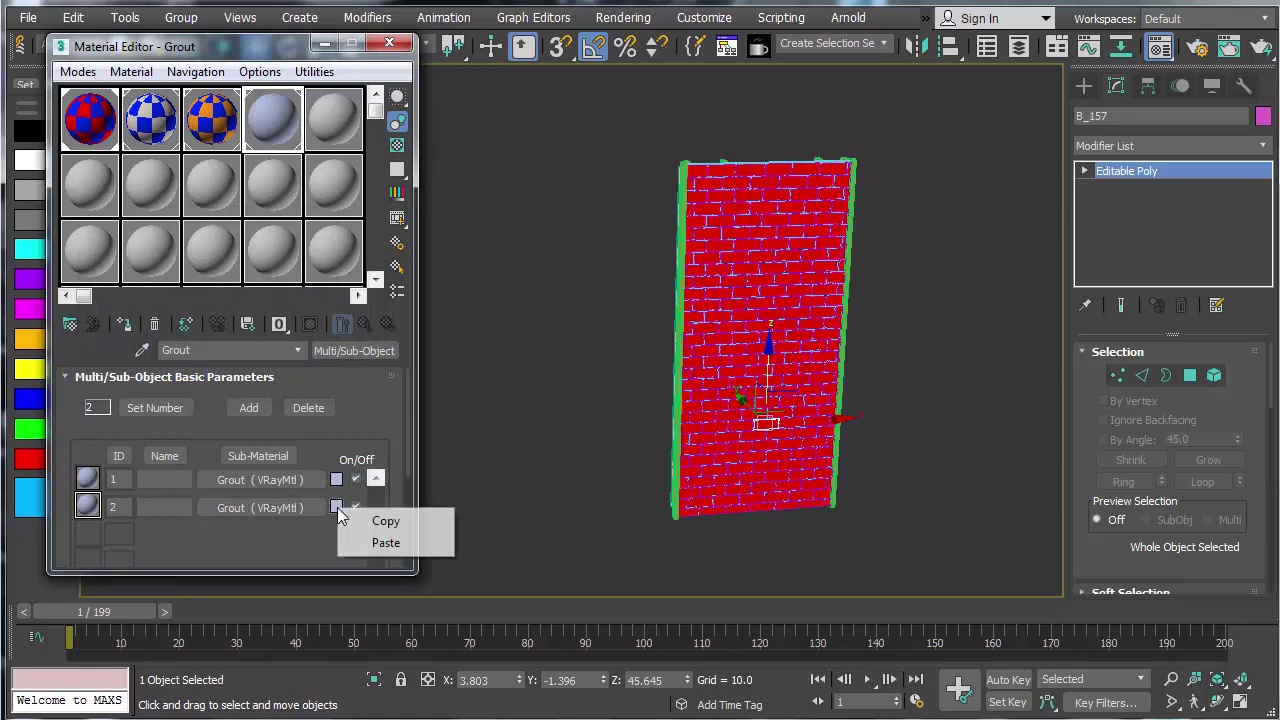
{"action": "left_click", "coordinate": [386, 543]}
{"action": "left_click", "coordinate": [333, 118]}
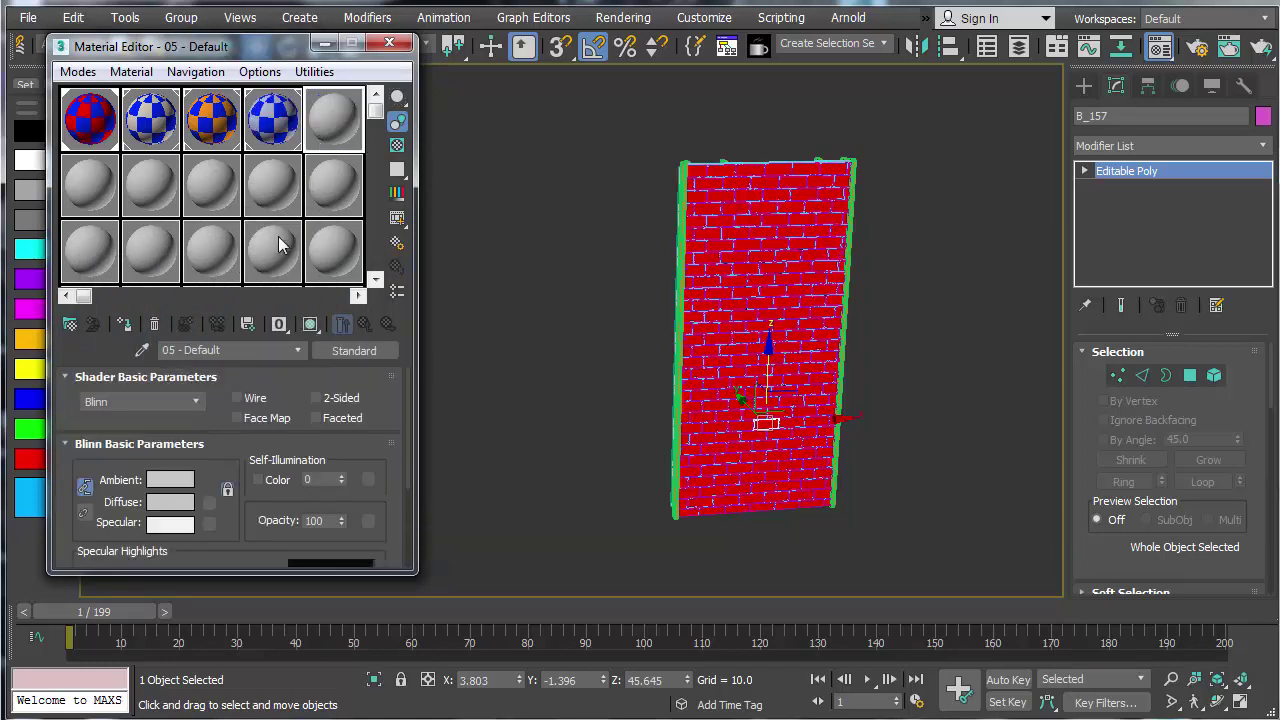
{"action": "left_click", "coordinate": [168, 138]}
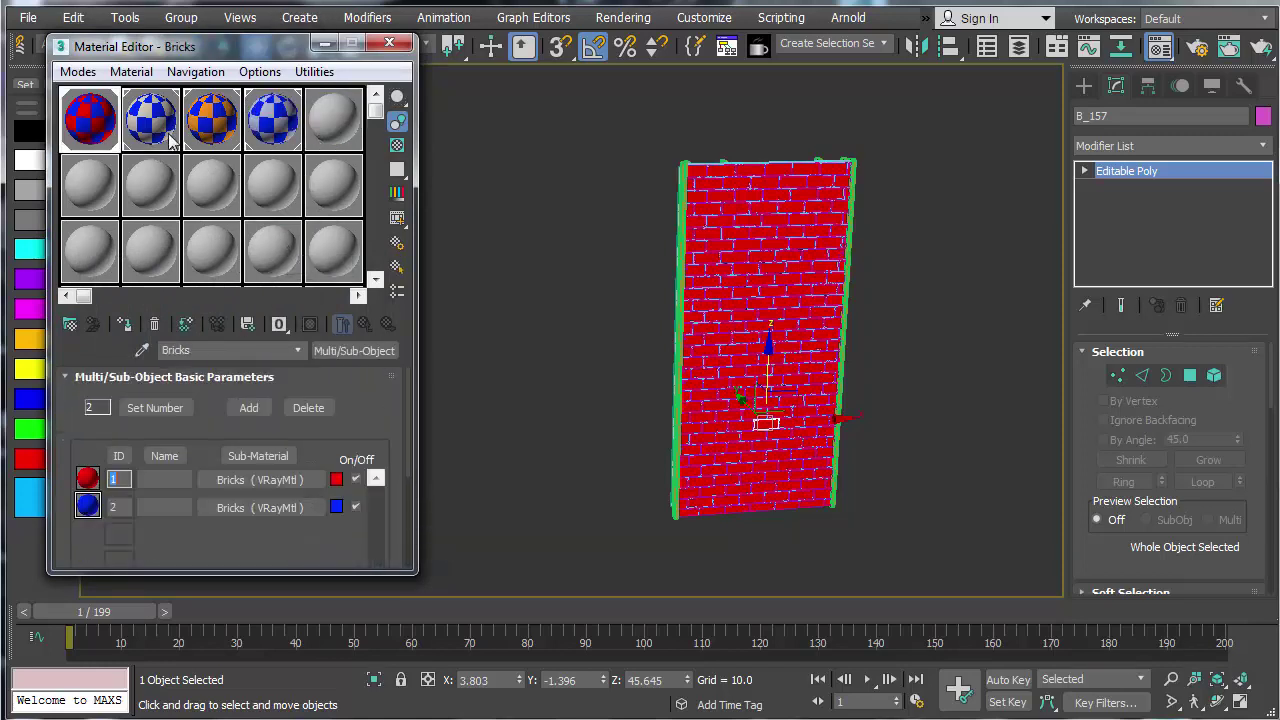
{"action": "left_click", "coordinate": [211, 122]}
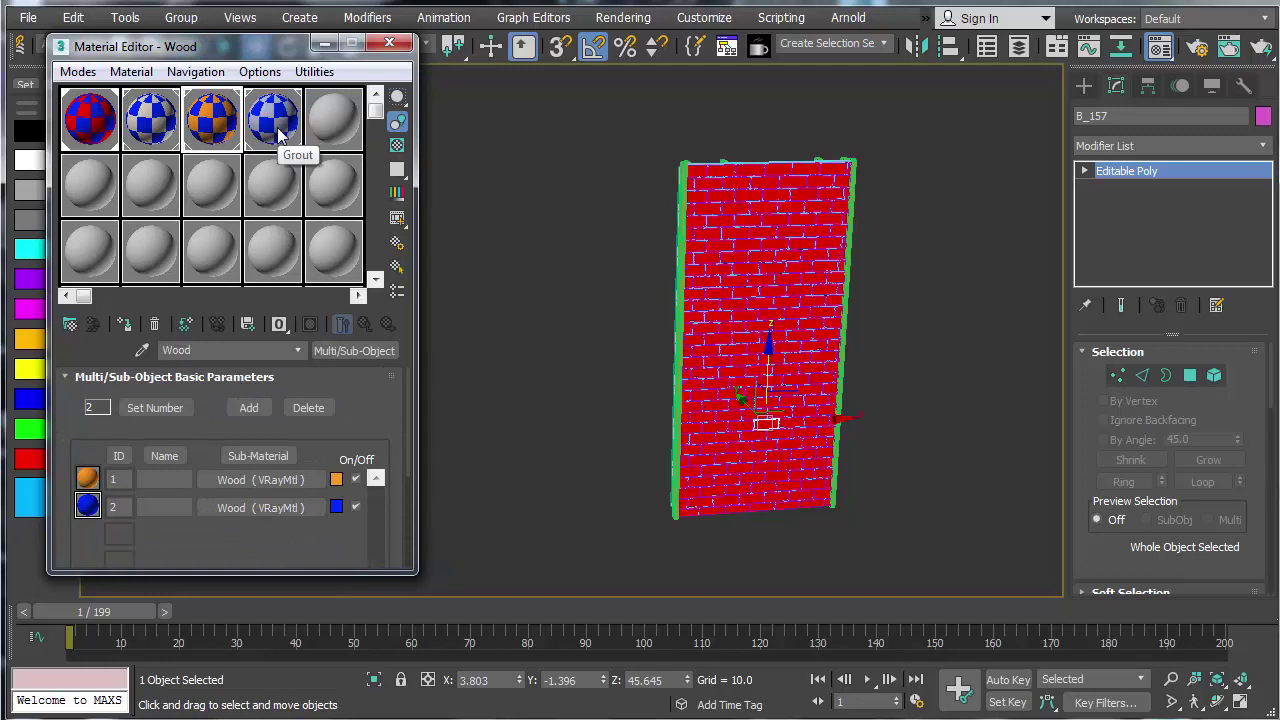
Step: Try a Material modifier on a single brick of the wall, varying its Material ID, and remove the modifier
{"action": "left_click", "coordinate": [570, 306]}
{"action": "left_click_drag", "start_coordinate": [606, 89], "coordinate": [928, 611]}
{"action": "left_click", "coordinate": [596, 433]}
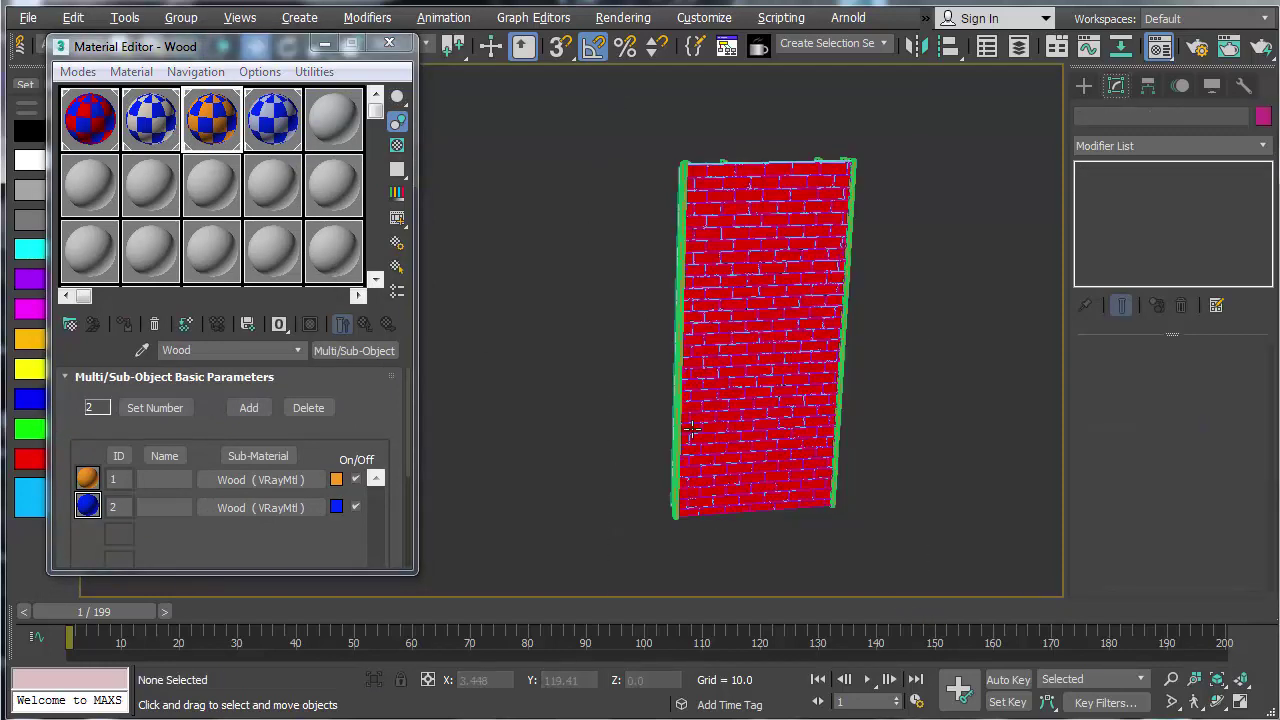
{"action": "middle_click_drag", "start_coordinate": [691, 428], "coordinate": [623, 391], "text": "alt"}
{"action": "scroll", "coordinate": [623, 391], "scroll_direction": "up", "scroll_amount": 3}
{"action": "scroll", "coordinate": [717, 294], "scroll_direction": "up", "scroll_amount": 3}
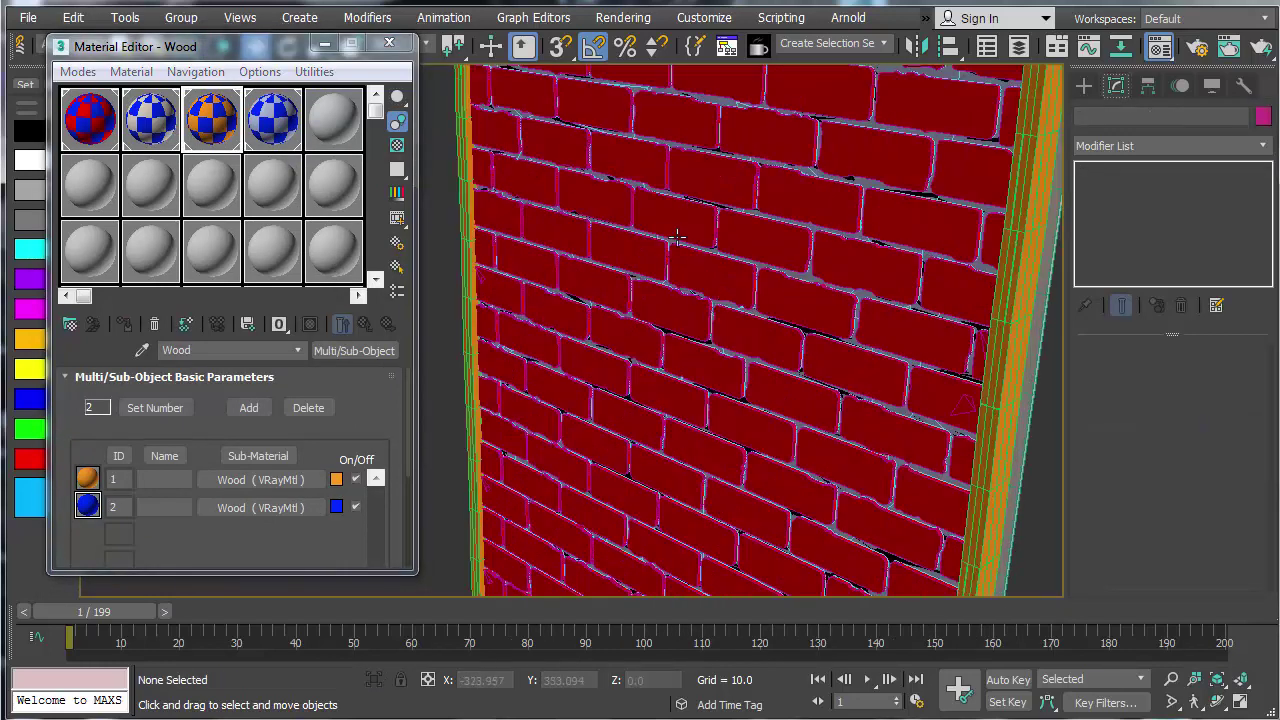
{"action": "left_click", "coordinate": [677, 236]}
{"action": "left_click", "coordinate": [1126, 145]}
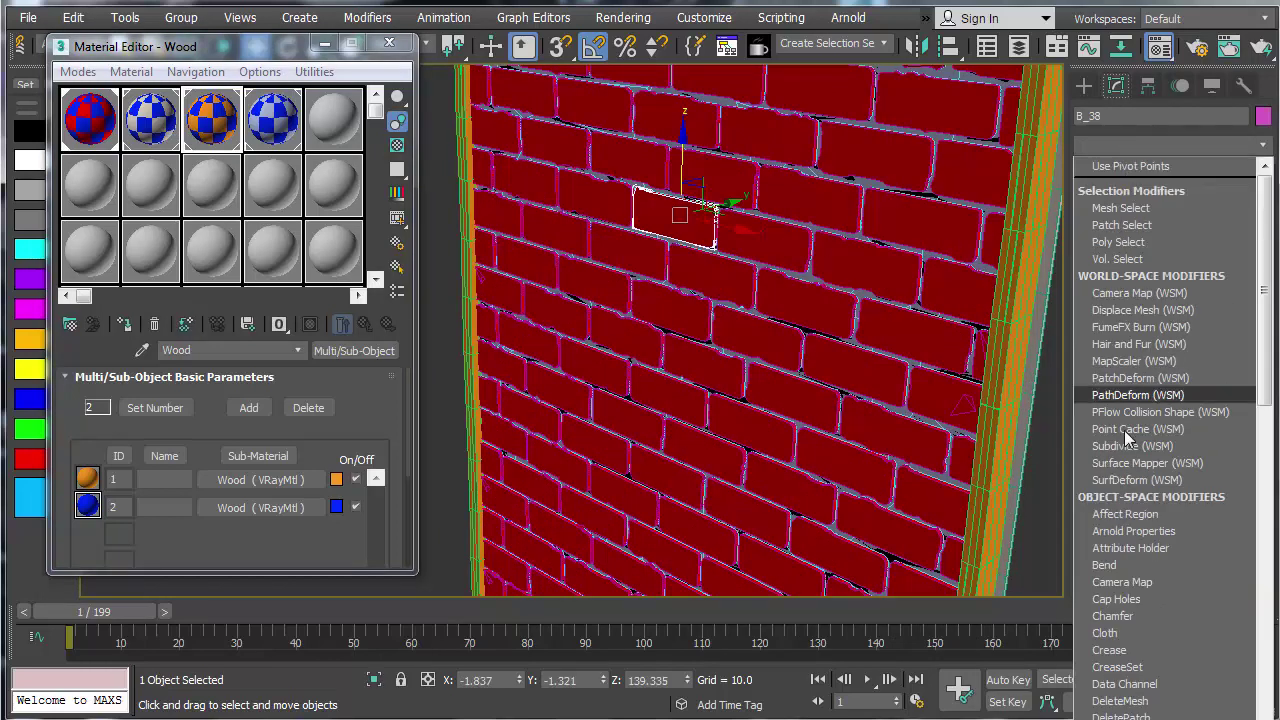
{"action": "scroll", "coordinate": [1126, 480], "scroll_direction": "down", "scroll_amount": 10}
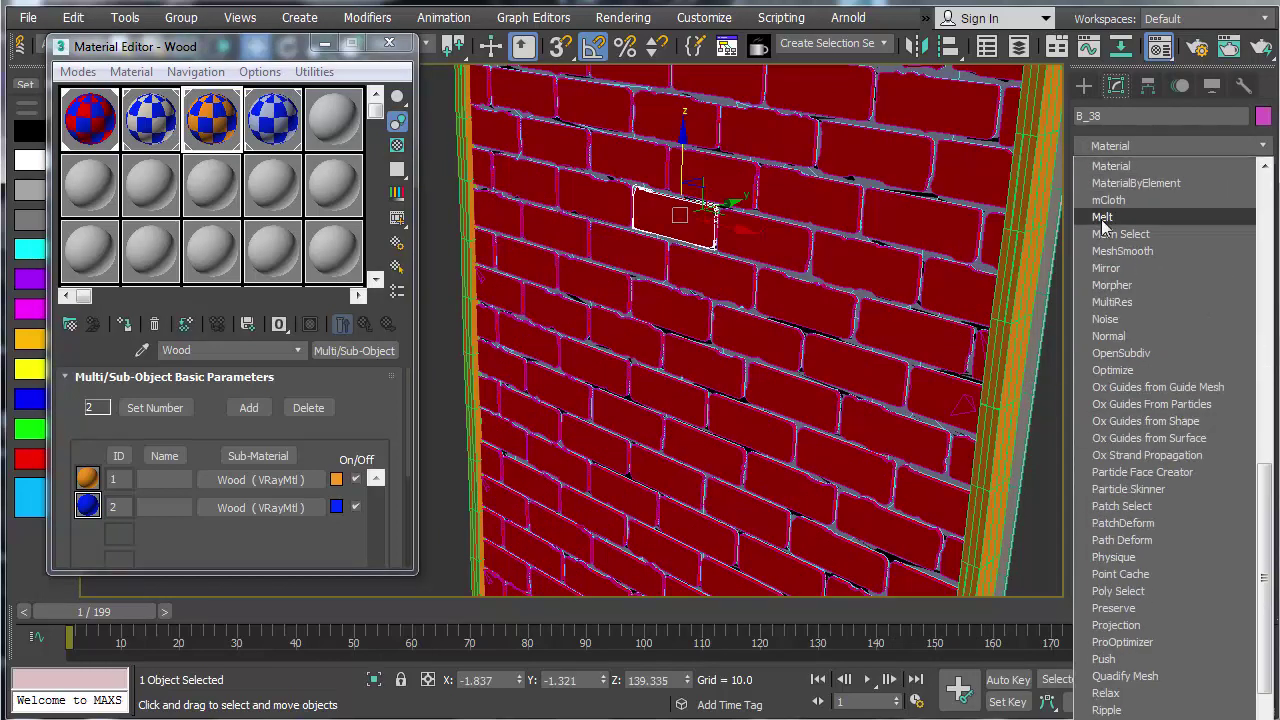
{"action": "left_click", "coordinate": [1111, 166]}
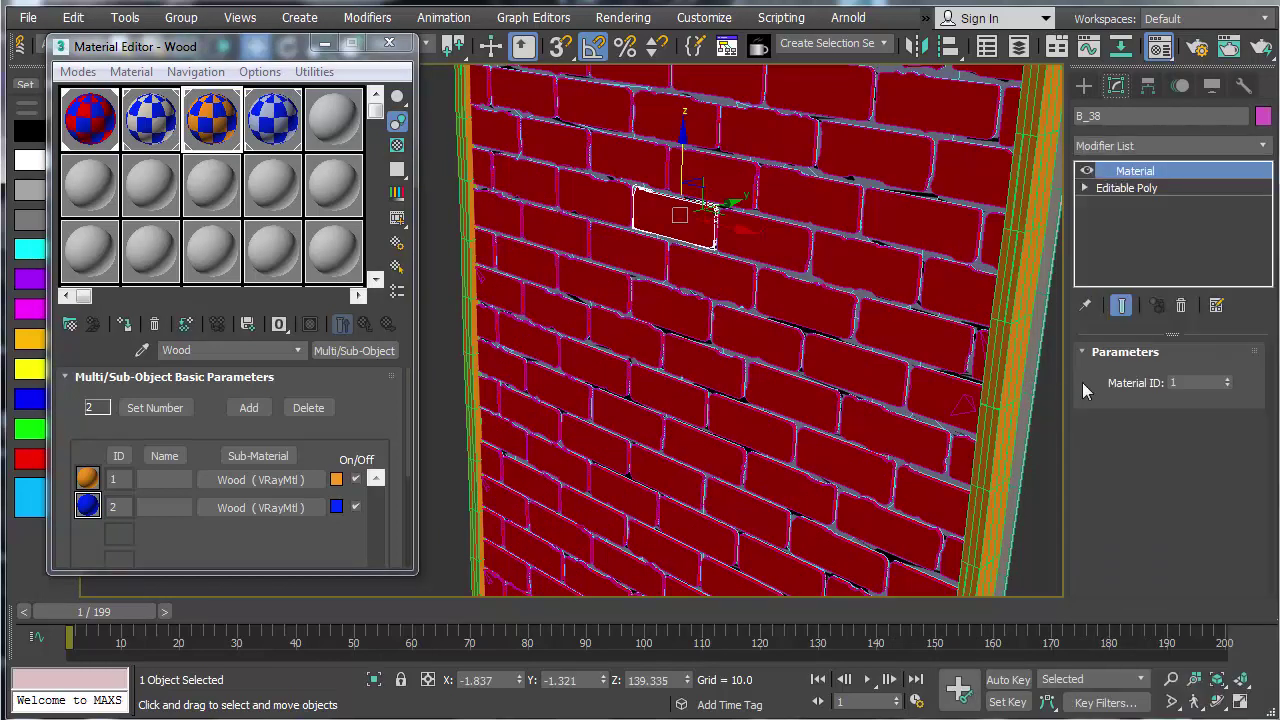
{"action": "left_click", "coordinate": [1227, 380]}
{"action": "left_click", "coordinate": [1227, 388]}
{"action": "left_click", "coordinate": [1181, 305]}
Step: Close the Material Editor, clear the selection and switch from the Move tool to Select Object
{"action": "scroll", "coordinate": [839, 286], "scroll_direction": "down", "scroll_amount": 8}
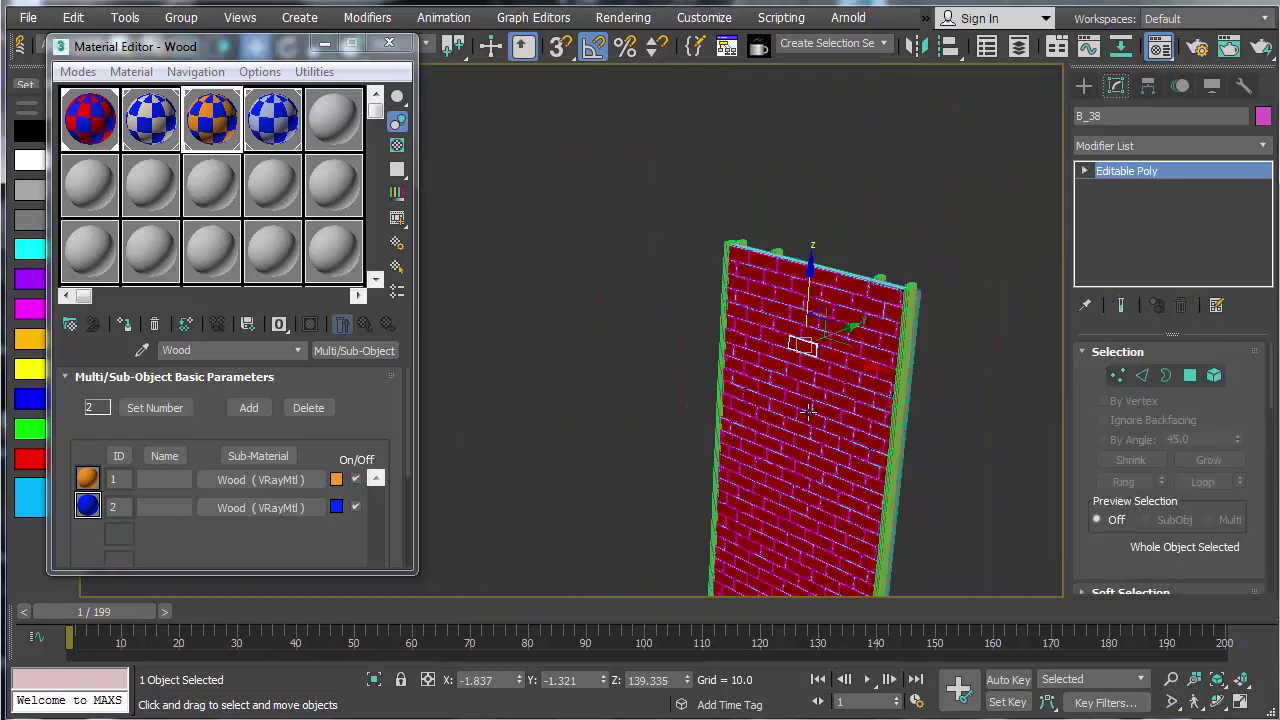
{"action": "left_click", "coordinate": [389, 43]}
{"action": "left_click", "coordinate": [488, 163]}
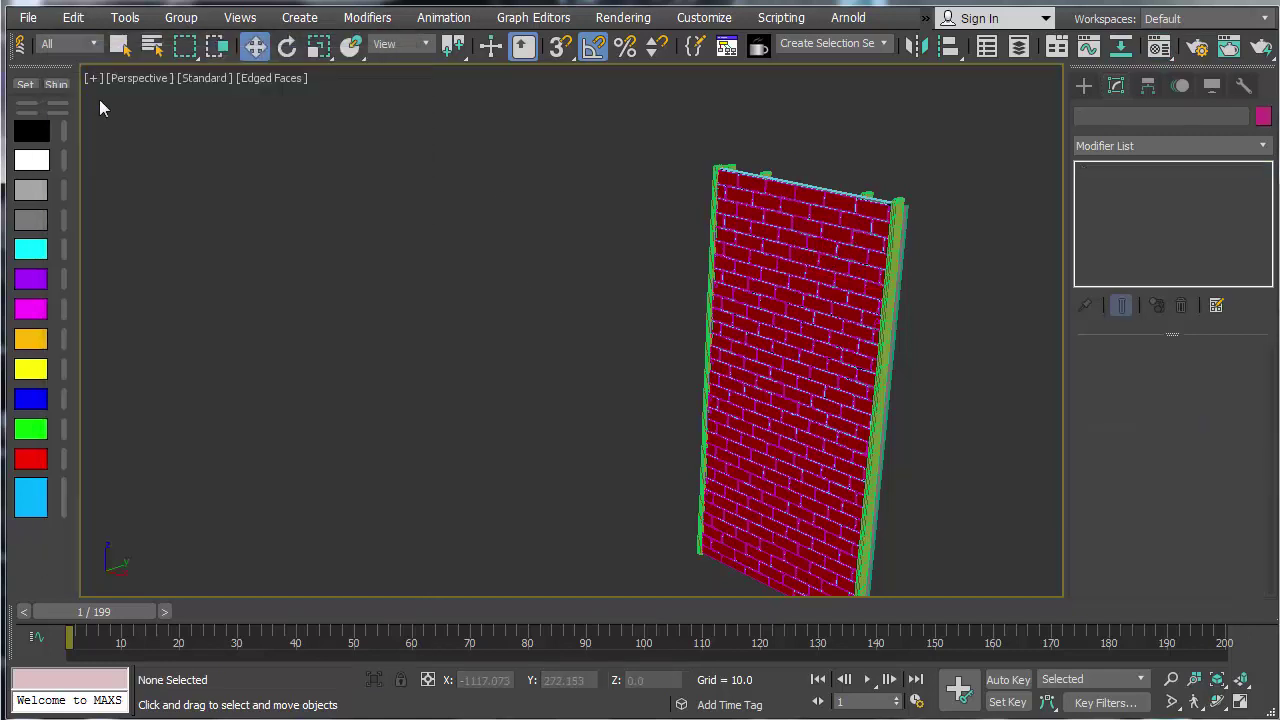
{"action": "left_click", "coordinate": [124, 48]}
{"action": "middle_click_drag", "start_coordinate": [474, 349], "coordinate": [714, 401], "text": "alt"}
{"action": "scroll", "coordinate": [675, 424], "scroll_direction": "up", "scroll_amount": 5}
{"action": "scroll", "coordinate": [675, 424], "scroll_direction": "down", "scroll_amount": 5}
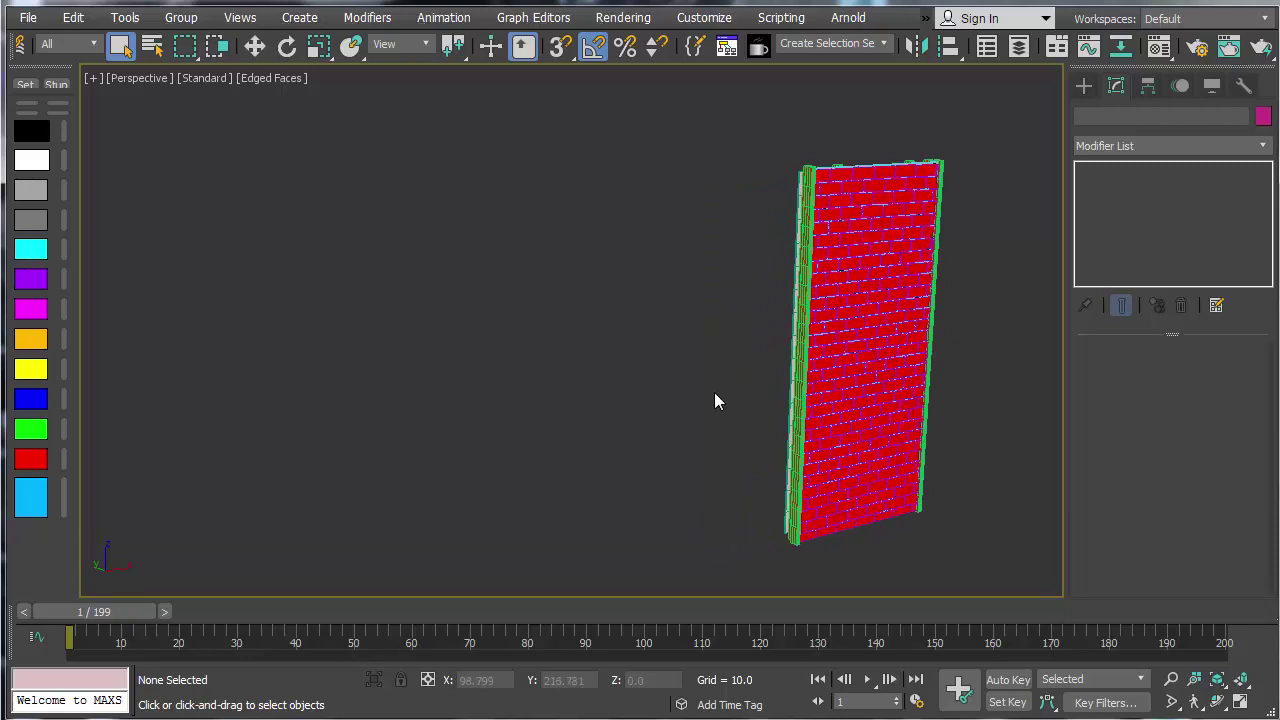
Step: Hide the BRICKS, DryWall, F_Horz, F_Vert, Grout_Broken and StaticGEO layers in the Layer Explorer
{"action": "left_click", "coordinate": [1019, 46]}
{"action": "left_click", "coordinate": [81, 189]}
{"action": "left_click", "coordinate": [81, 207]}
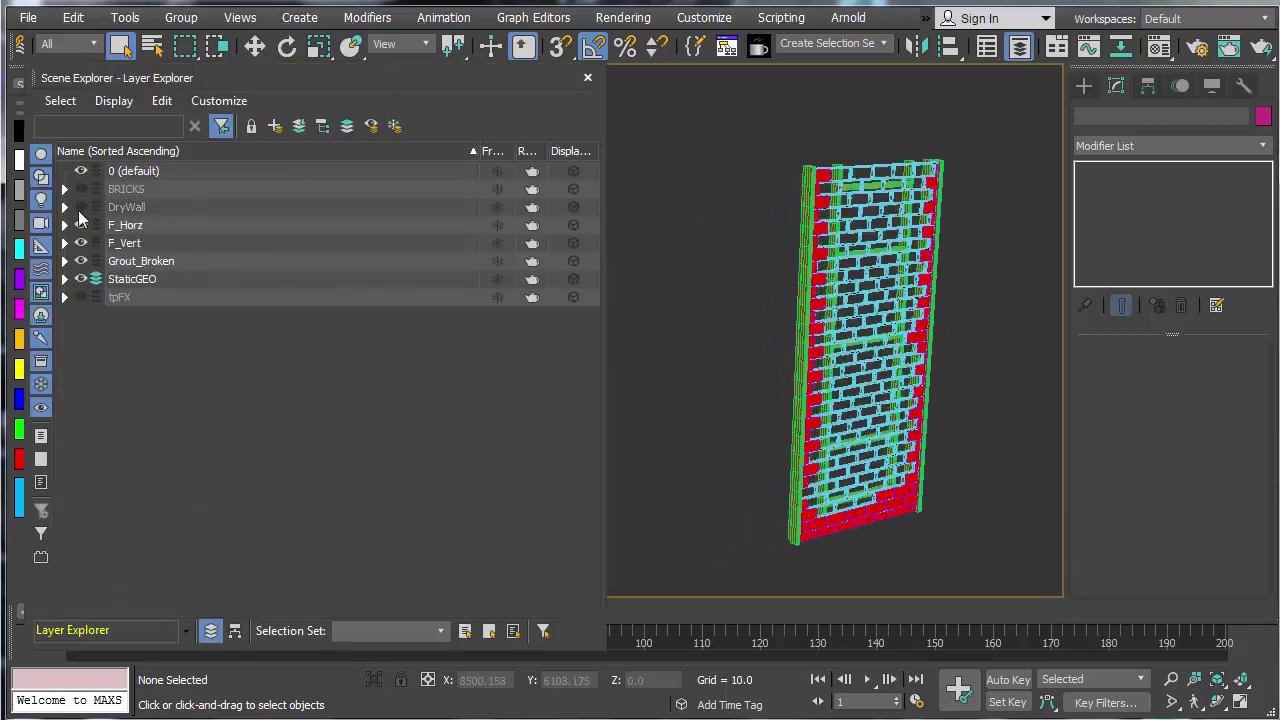
{"action": "left_click", "coordinate": [81, 207]}
{"action": "left_click", "coordinate": [81, 225]}
{"action": "left_click", "coordinate": [81, 207]}
{"action": "left_click", "coordinate": [81, 243]}
{"action": "left_click_drag", "start_coordinate": [81, 250], "coordinate": [79, 314]}
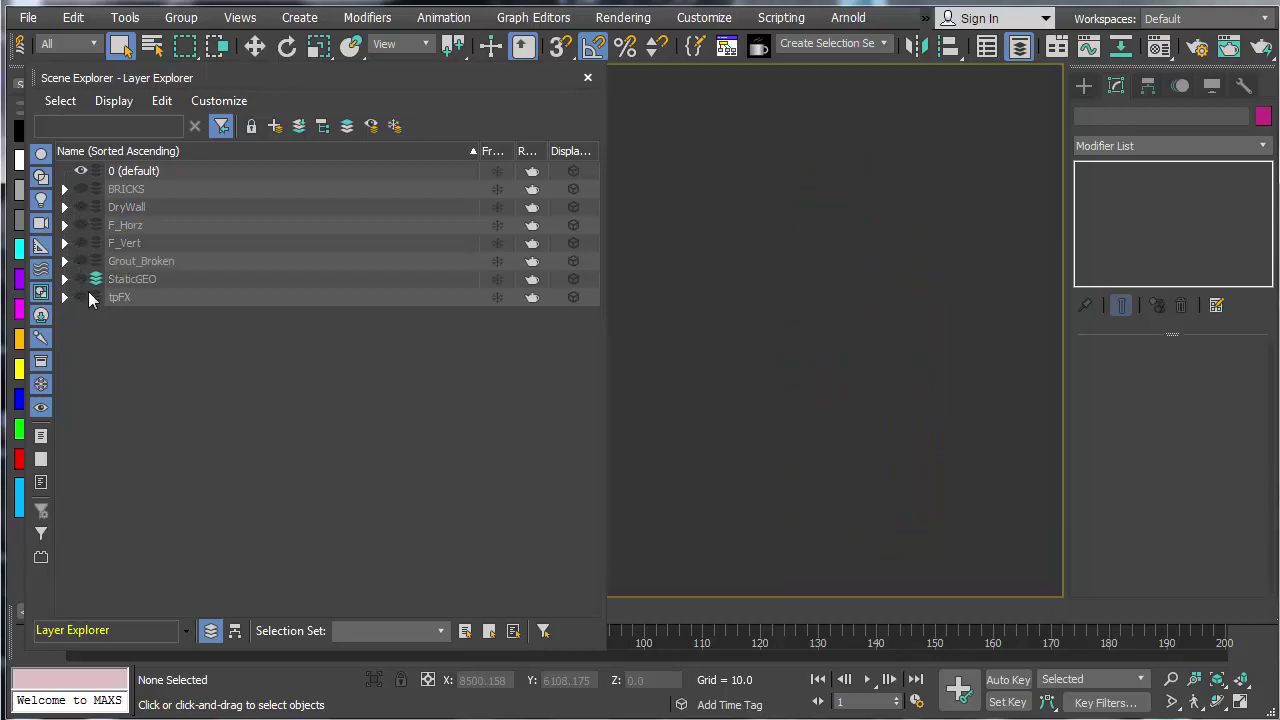
Step: Show the tpFX layer, expand its contents and close the Layer Explorer
{"action": "left_click", "coordinate": [82, 297]}
{"action": "left_click", "coordinate": [64, 297]}
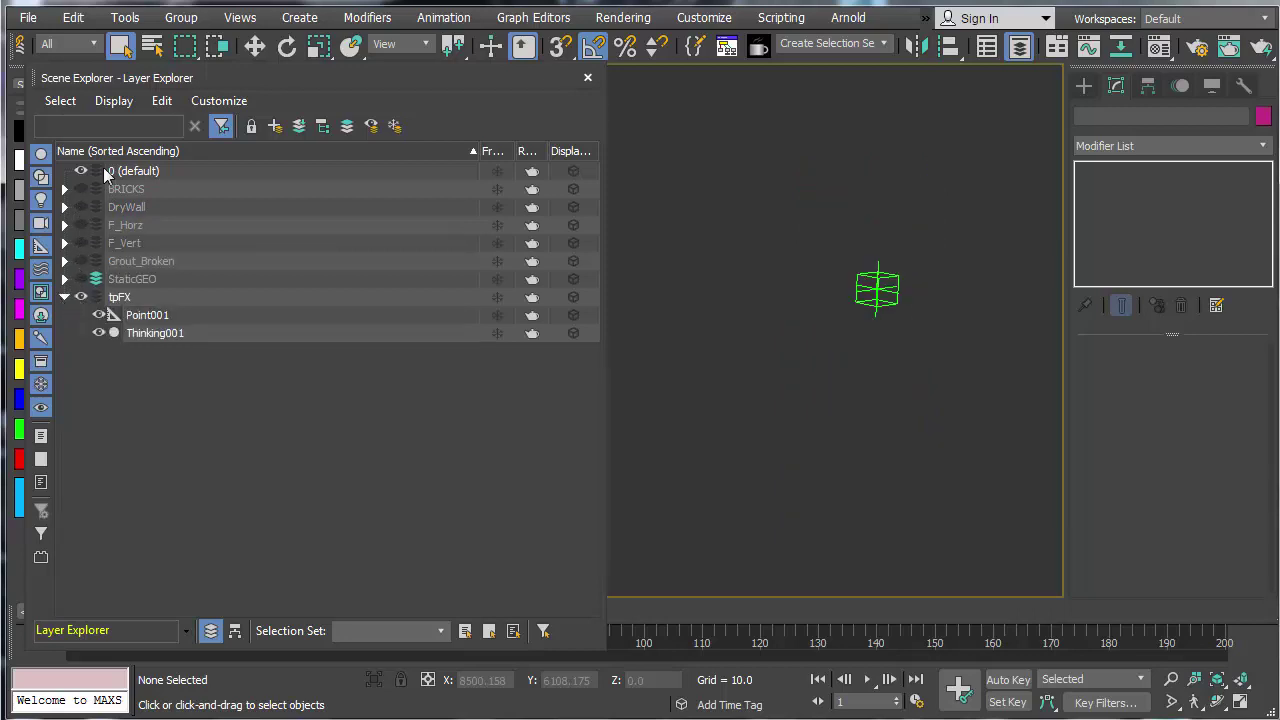
{"action": "left_click", "coordinate": [587, 77]}
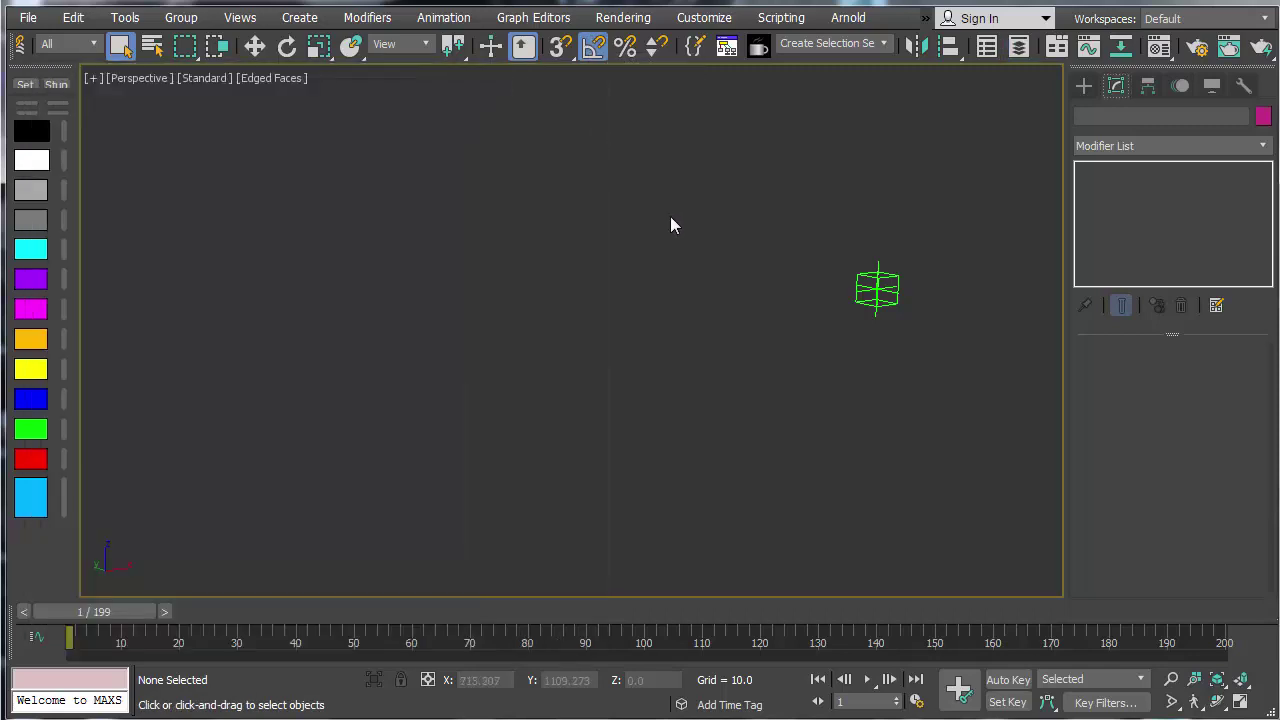
Step: Rename the Point001 helper to TiggerPT and deselect it
{"action": "middle_click_drag", "start_coordinate": [754, 301], "coordinate": [756, 308]}
{"action": "left_click_drag", "start_coordinate": [820, 266], "coordinate": [903, 380]}
{"action": "middle_click_drag", "start_coordinate": [903, 380], "coordinate": [885, 438]}
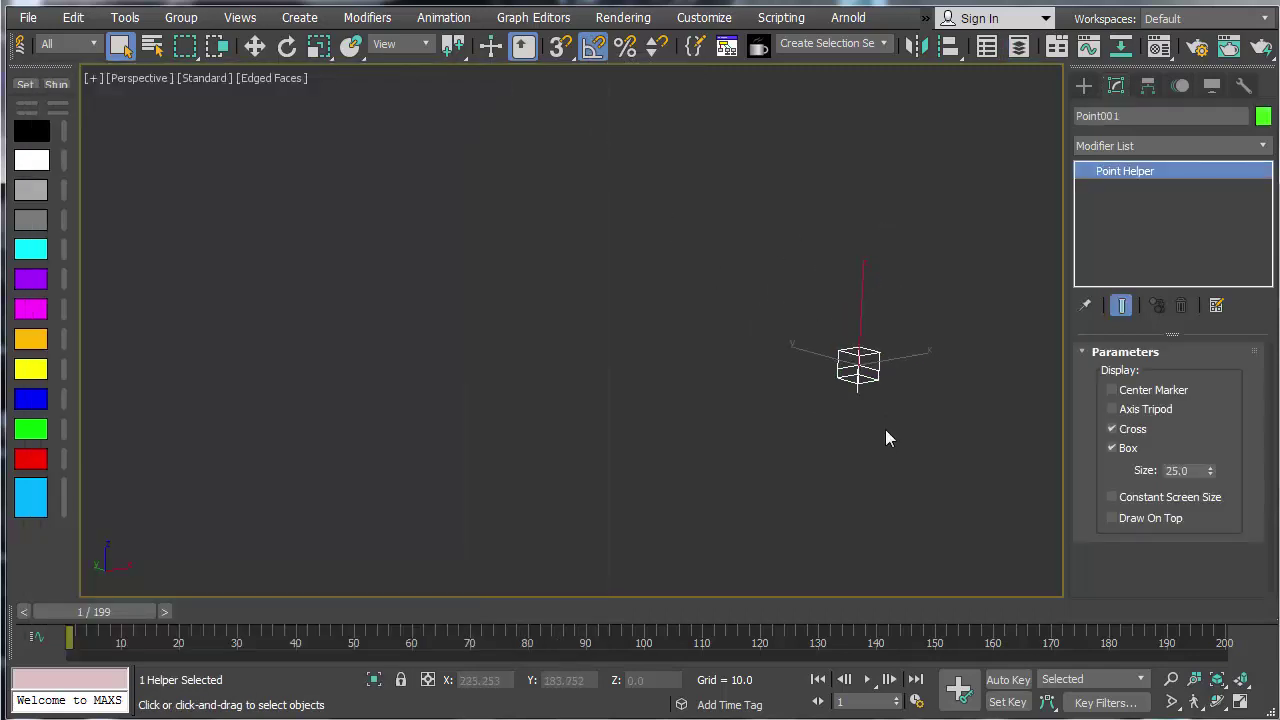
{"action": "left_click", "coordinate": [1126, 120]}
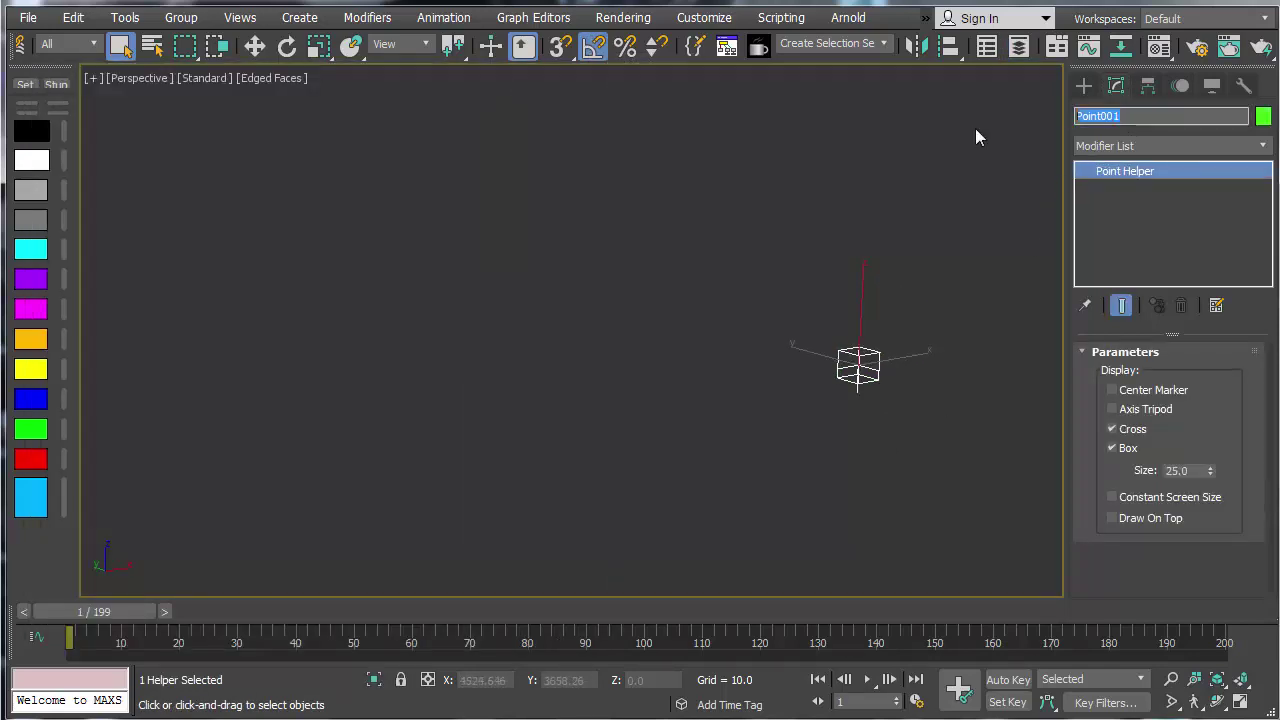
{"action": "type", "text": "TiggerPT"}
{"action": "key", "text": "Return"}
{"action": "left_click", "coordinate": [815, 223]}
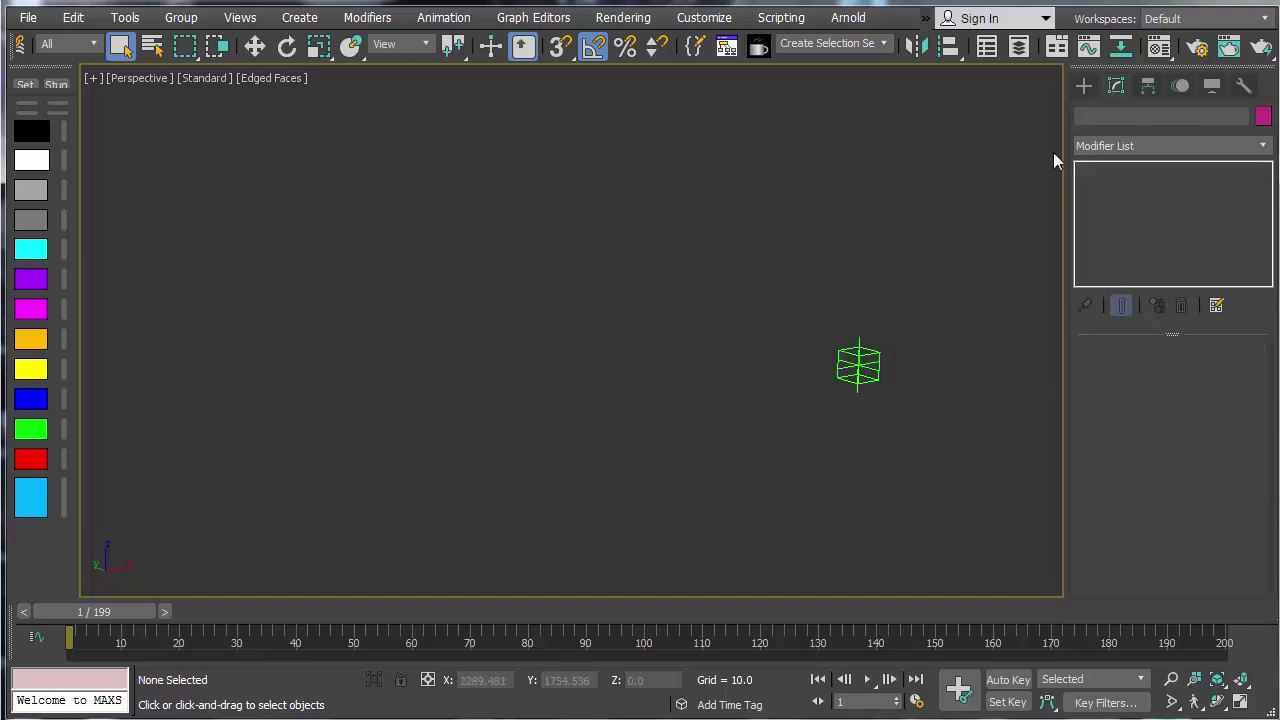
Step: Bring up the Thinking001 particle system's editor and enlarge its window
{"action": "left_click", "coordinate": [1211, 86]}
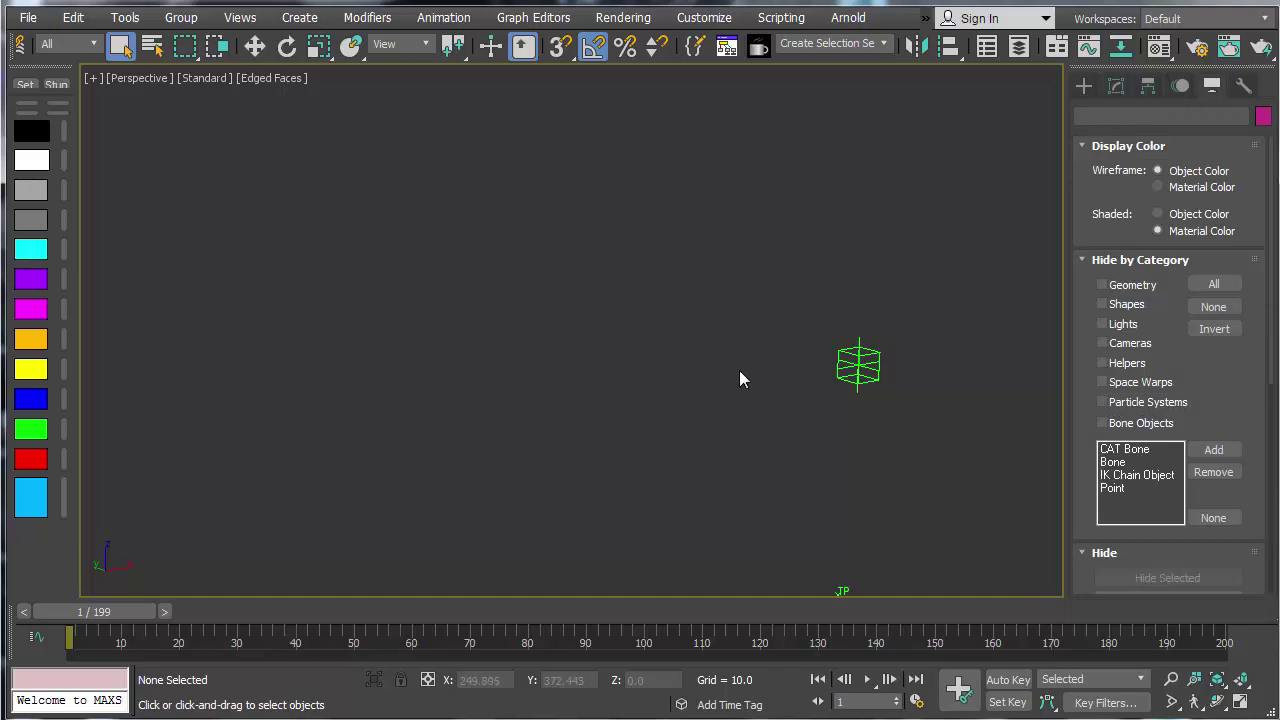
{"action": "middle_click_drag", "start_coordinate": [739, 379], "coordinate": [783, 343]}
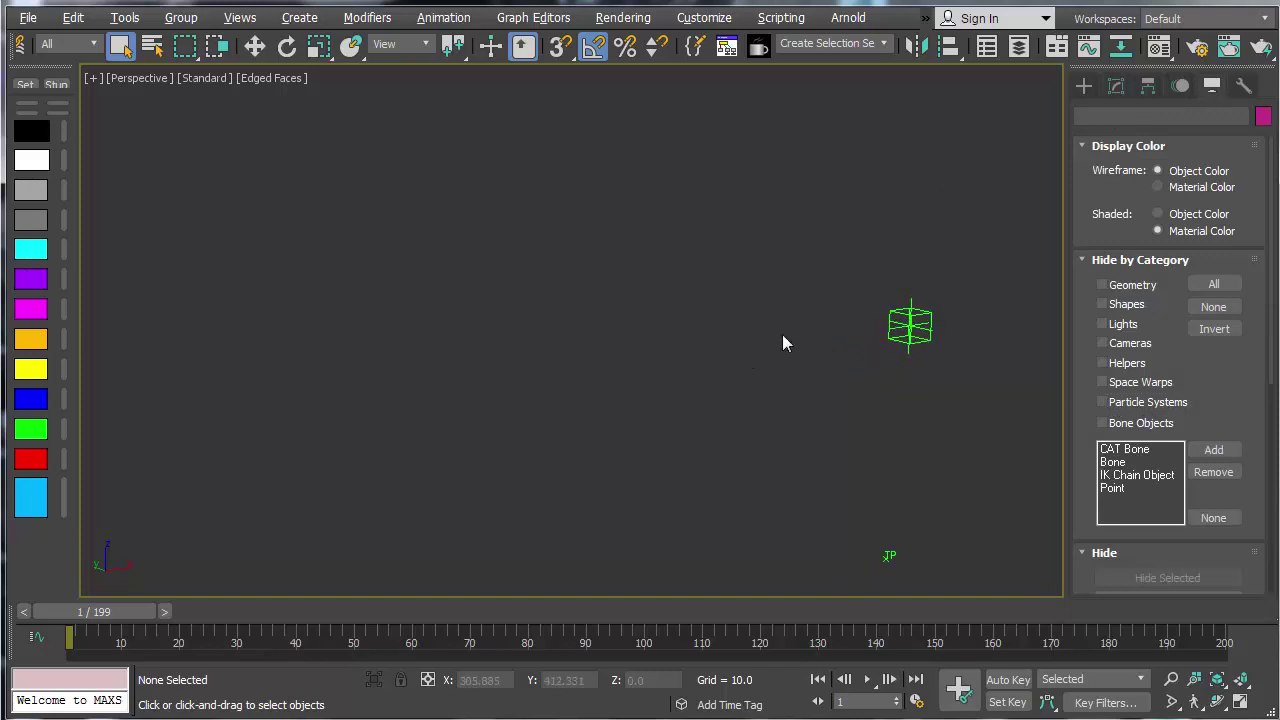
{"action": "left_click_drag", "start_coordinate": [147, 41], "coordinate": [466, 22]}
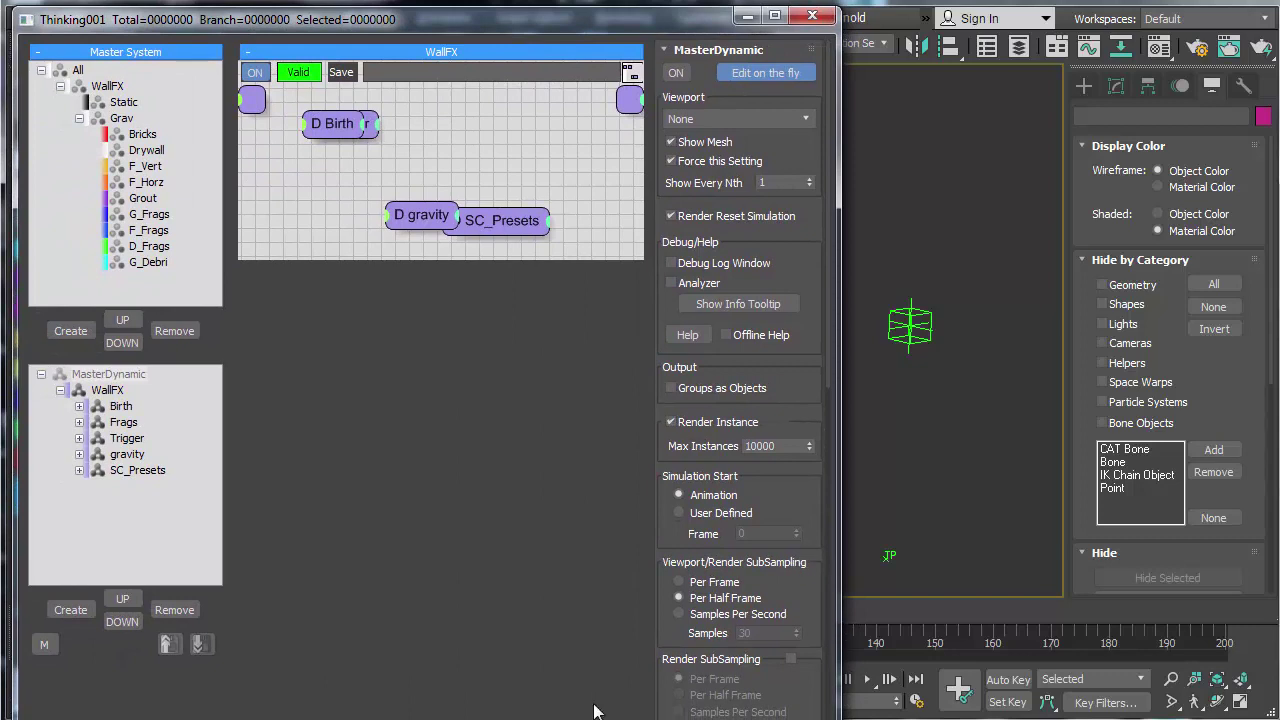
{"action": "left_click_drag", "start_coordinate": [563, 718], "coordinate": [560, 578]}
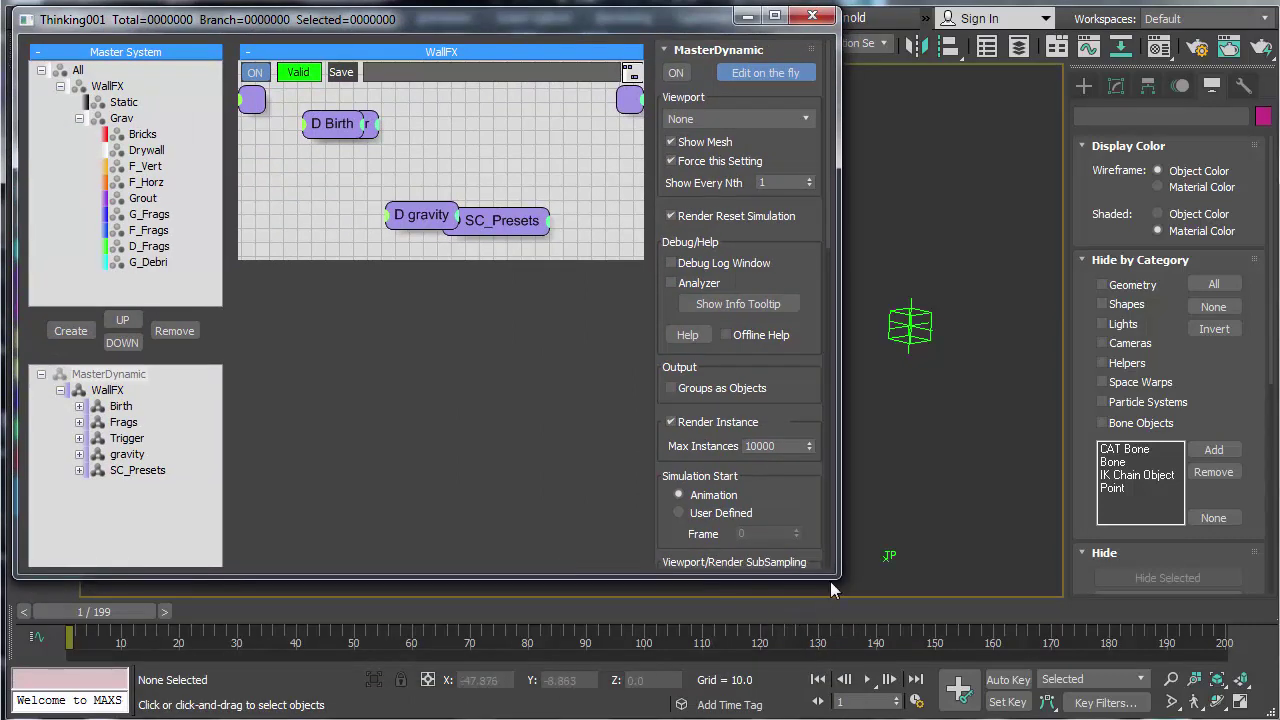
{"action": "left_click_drag", "start_coordinate": [838, 584], "coordinate": [1100, 670]}
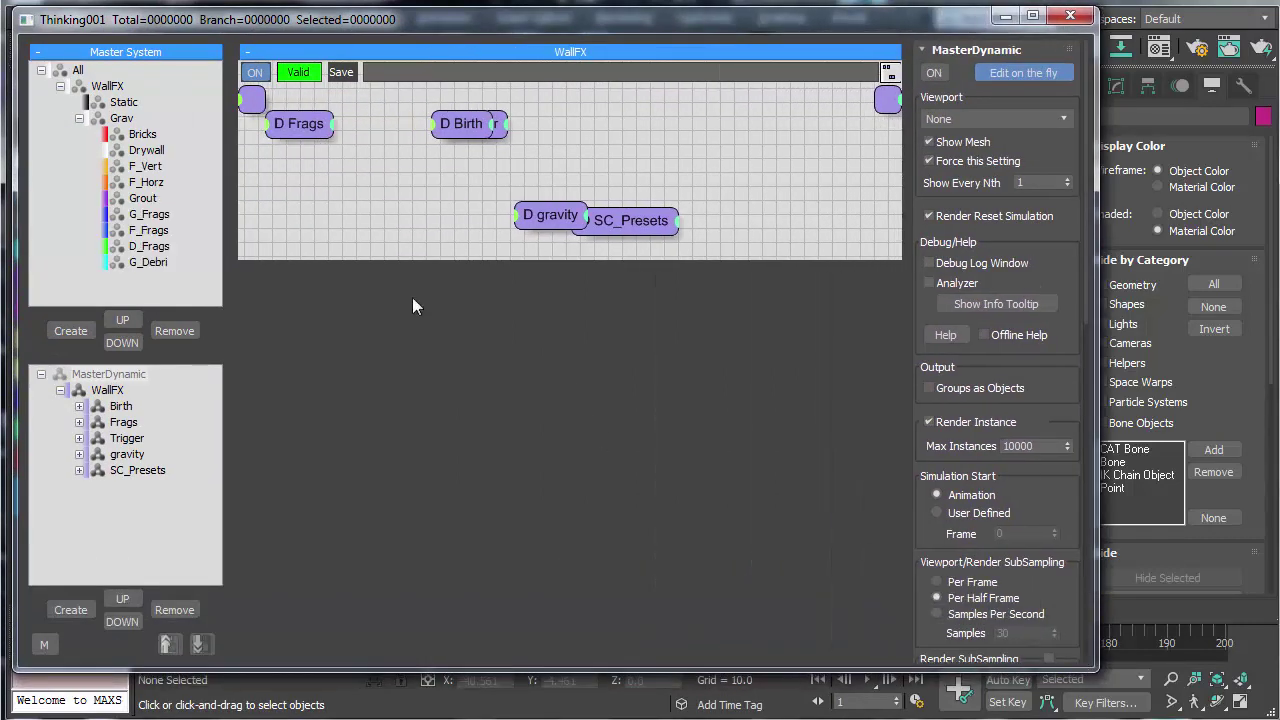
Step: Examine the WallFX, Static and Grav particle groups and the Shape Collision settings of the Grav parent group
{"action": "left_click", "coordinate": [79, 118]}
{"action": "left_click", "coordinate": [110, 87]}
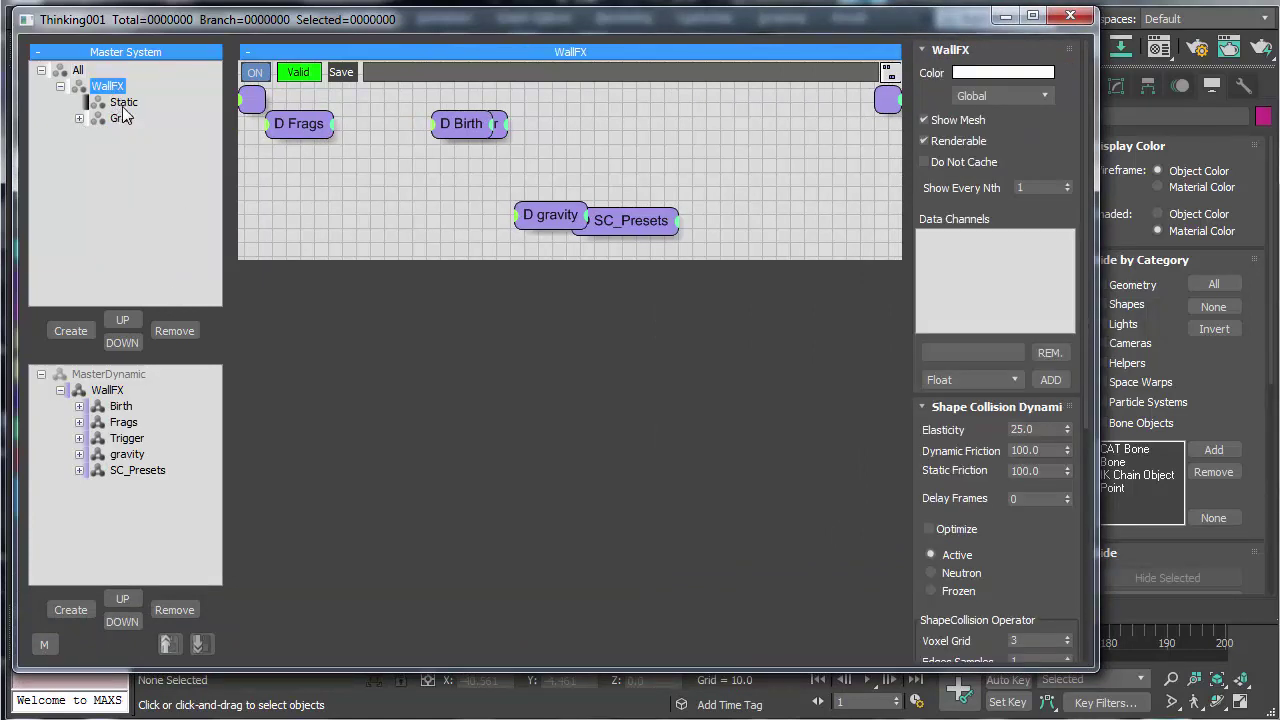
{"action": "left_click", "coordinate": [123, 103]}
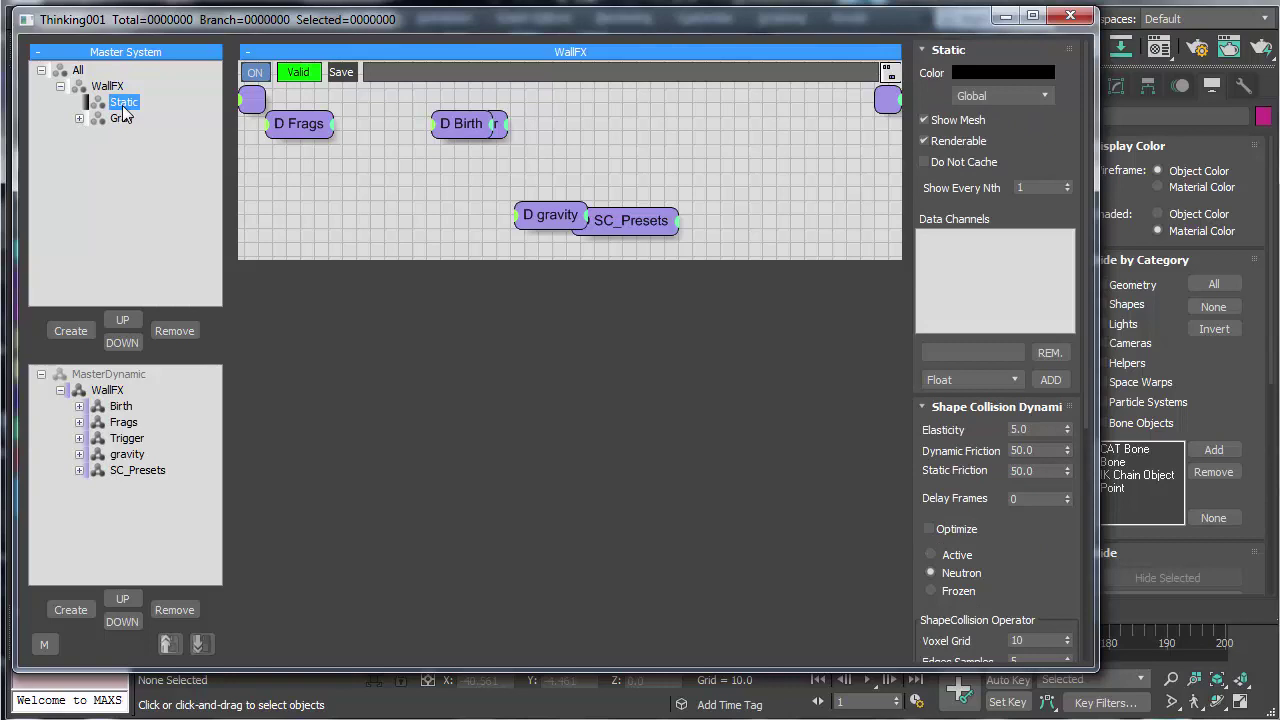
{"action": "left_click", "coordinate": [118, 118]}
{"action": "left_click", "coordinate": [79, 118]}
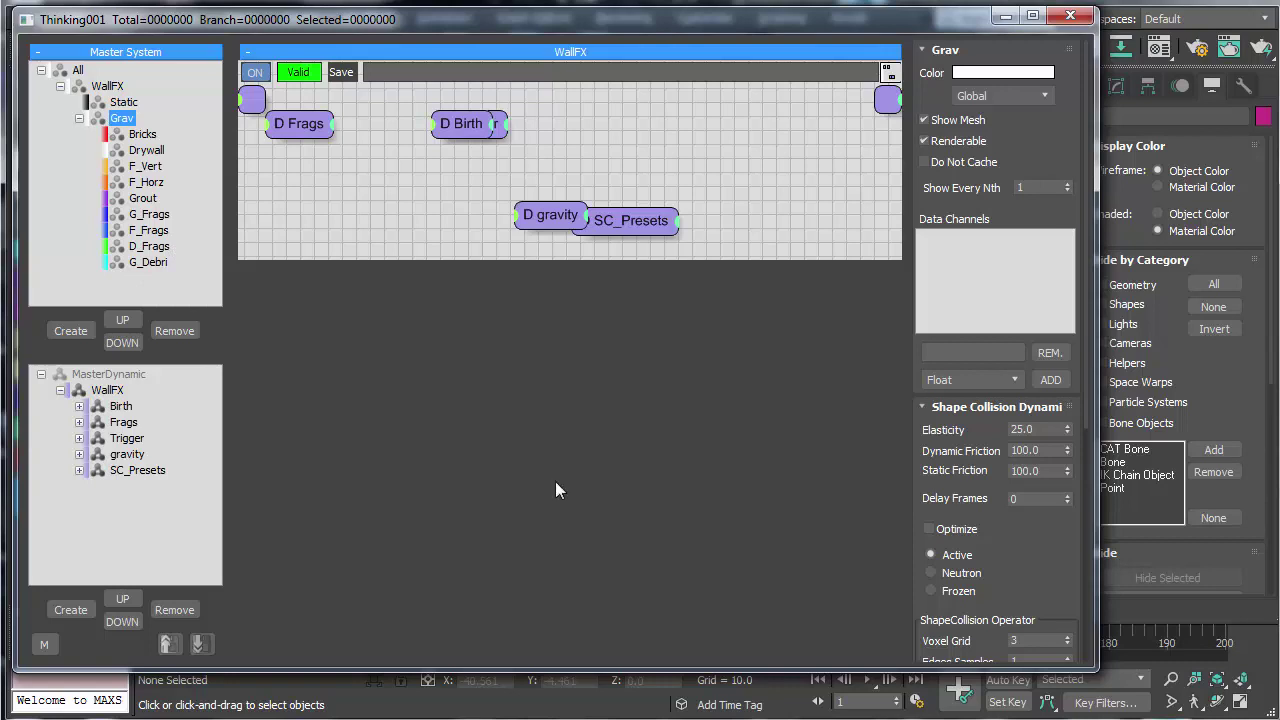
{"action": "left_click_drag", "start_coordinate": [931, 497], "coordinate": [933, 335]}
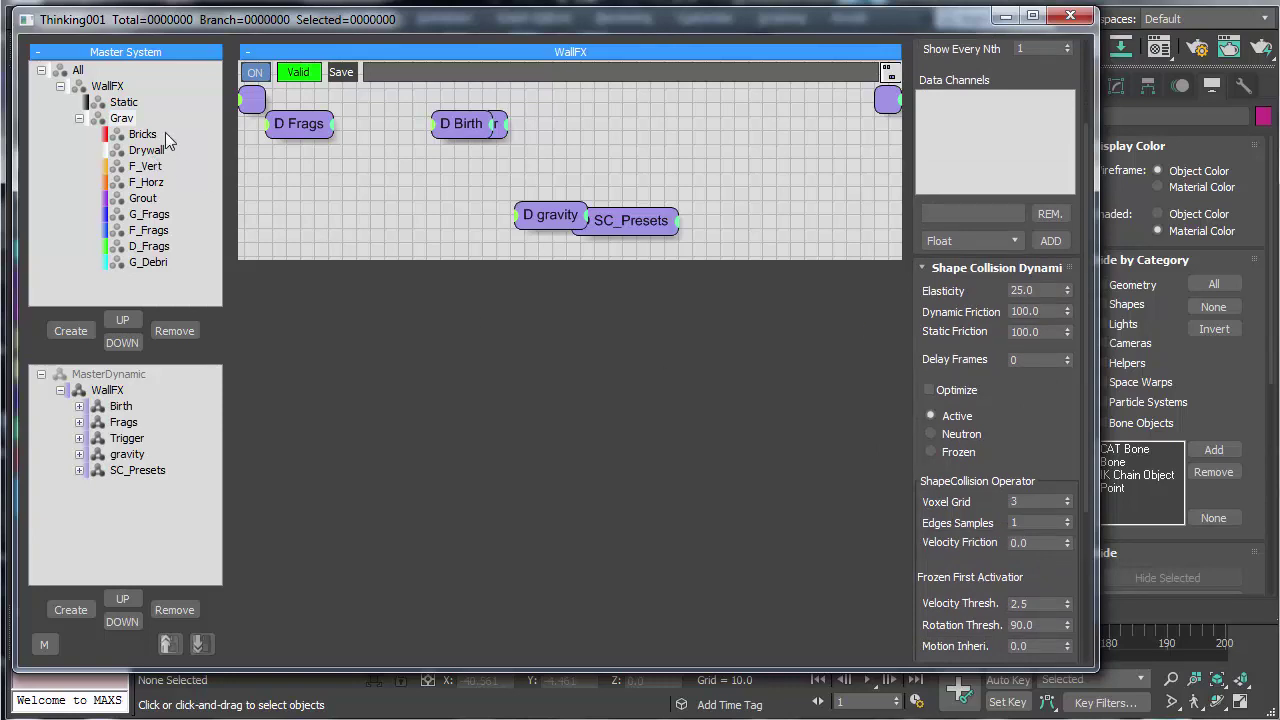
Step: Compare the Shape Collision activity modes and friction settings of the Static, Bricks, Drywall, Grout and G_Frags groups
{"action": "left_click", "coordinate": [124, 103]}
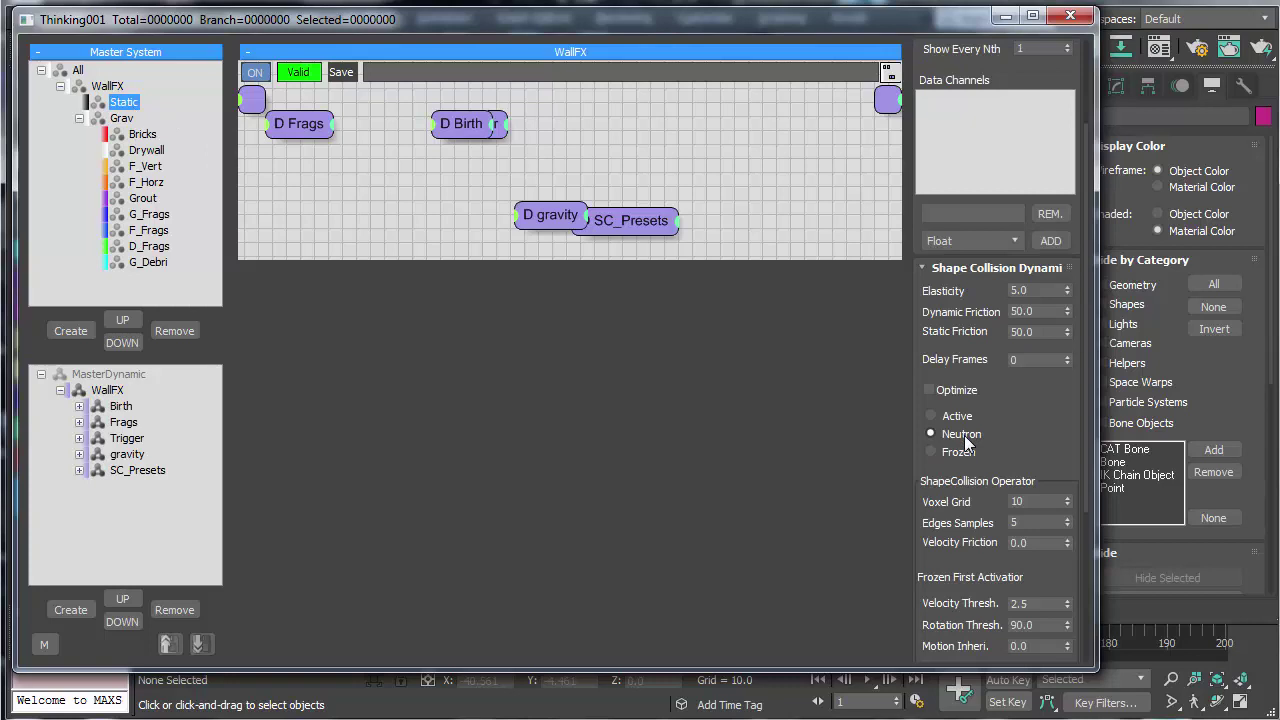
{"action": "left_click", "coordinate": [141, 136]}
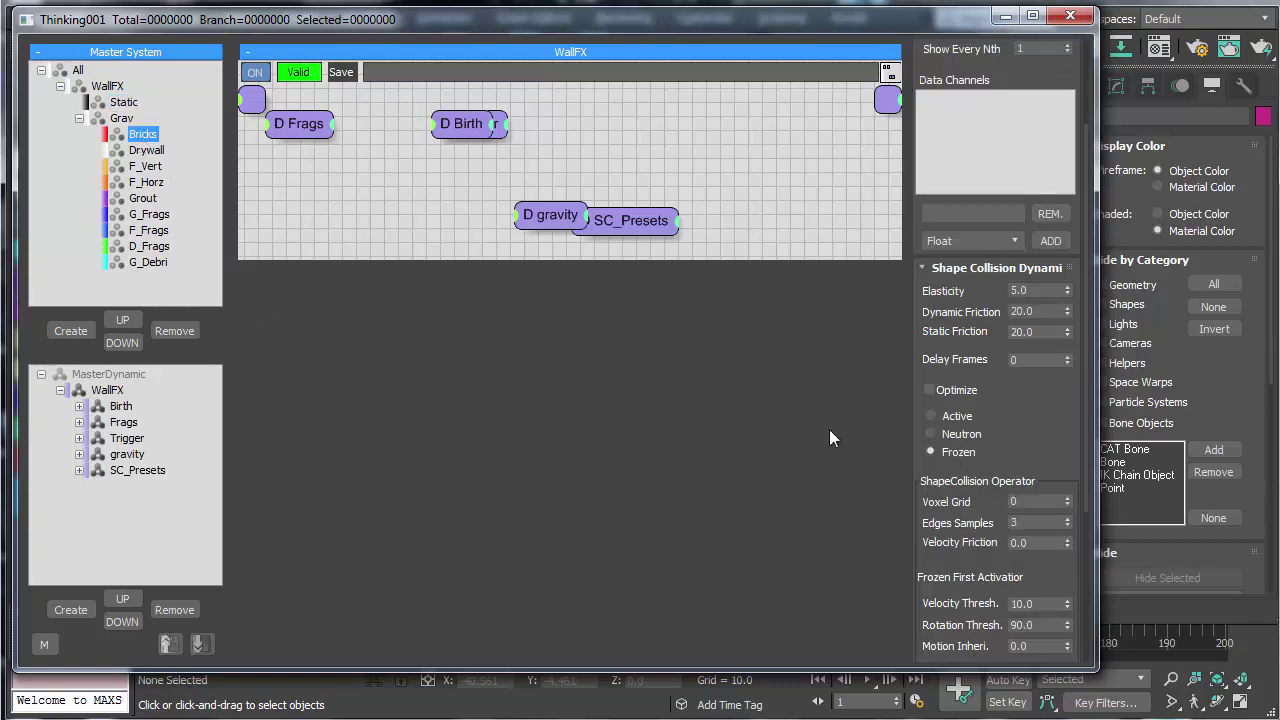
{"action": "left_click", "coordinate": [145, 152]}
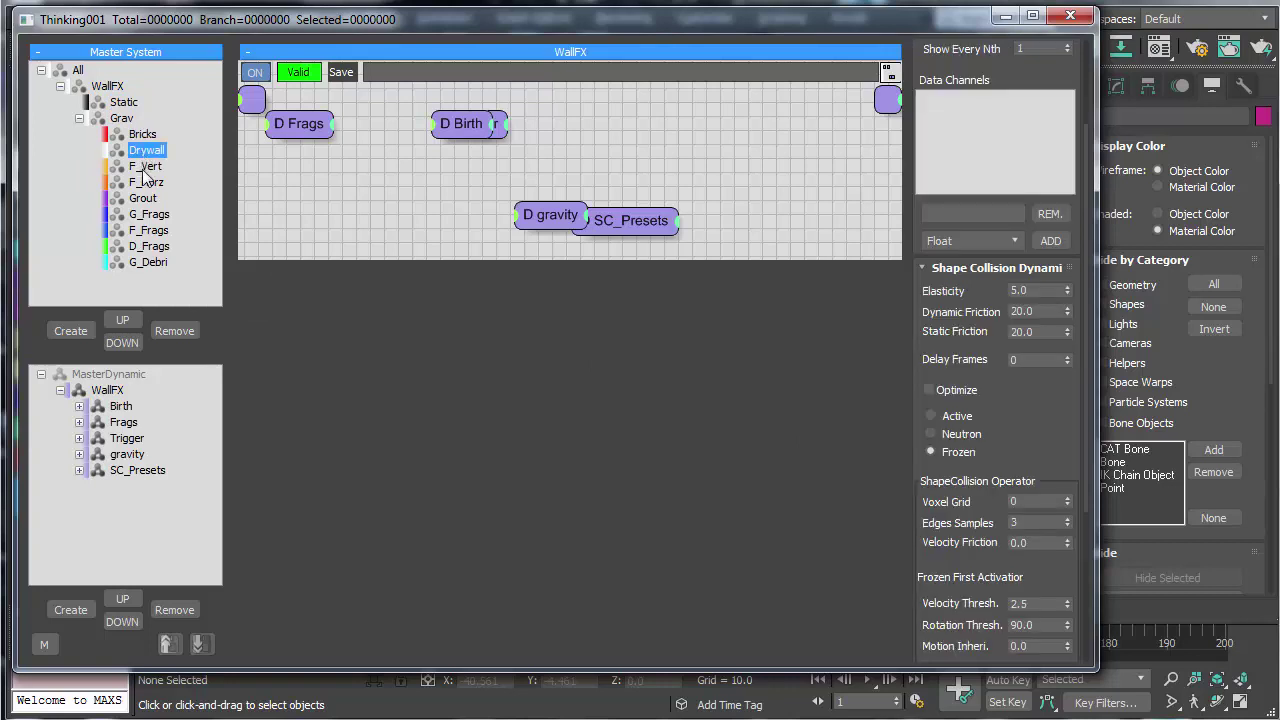
{"action": "left_click", "coordinate": [140, 198]}
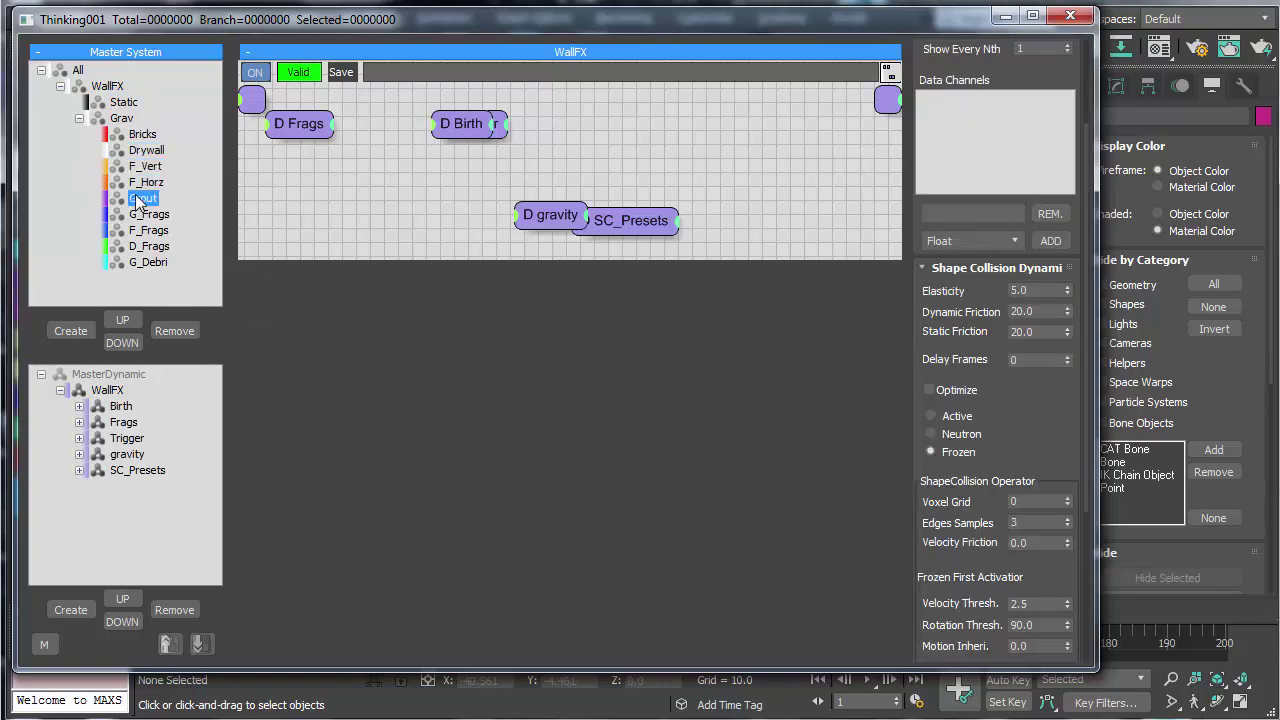
{"action": "left_click", "coordinate": [140, 214]}
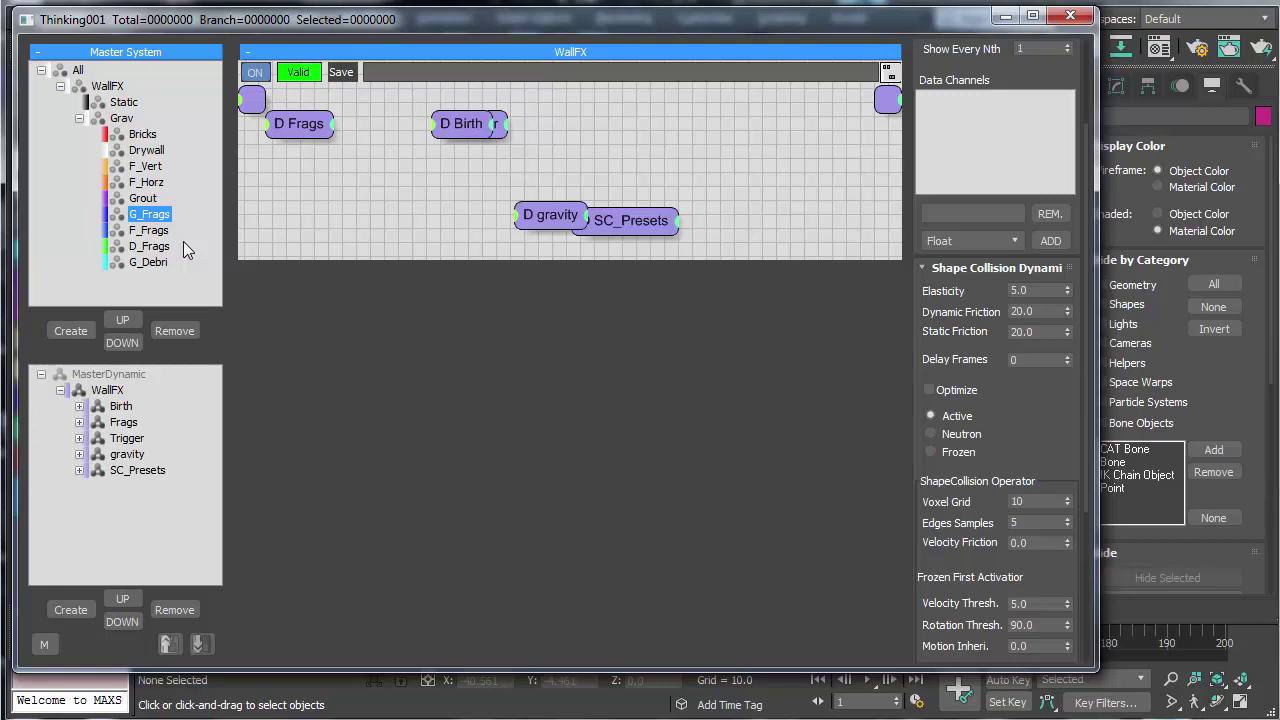
Step: Review the Shape Collision settings of the F_Frags, D_Frags and G_Debri groups
{"action": "left_click", "coordinate": [152, 231]}
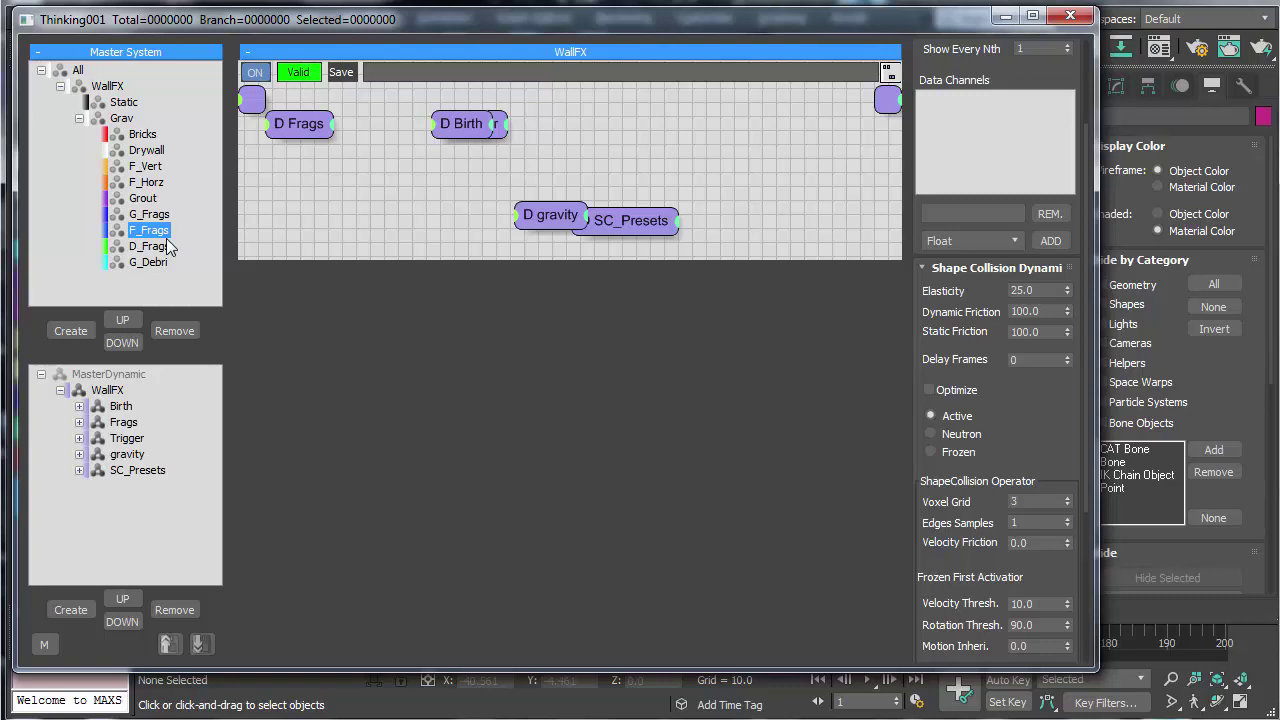
{"action": "left_click", "coordinate": [161, 247]}
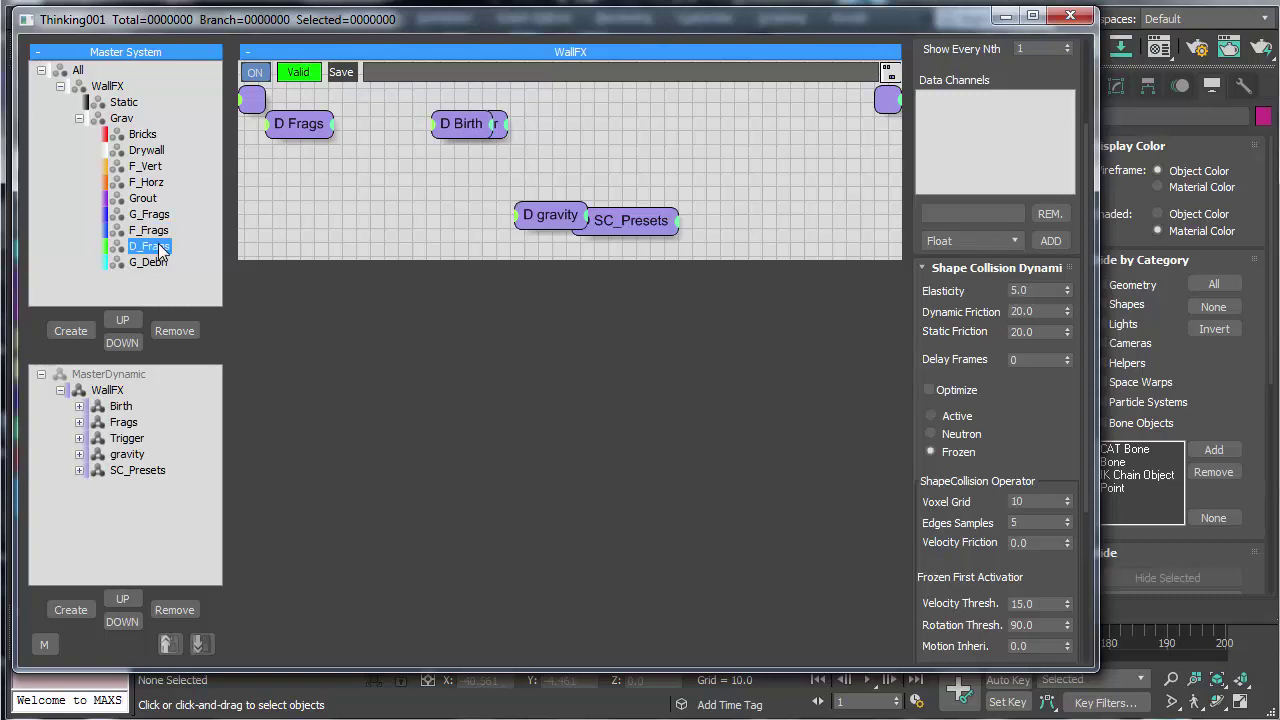
{"action": "left_click", "coordinate": [151, 263]}
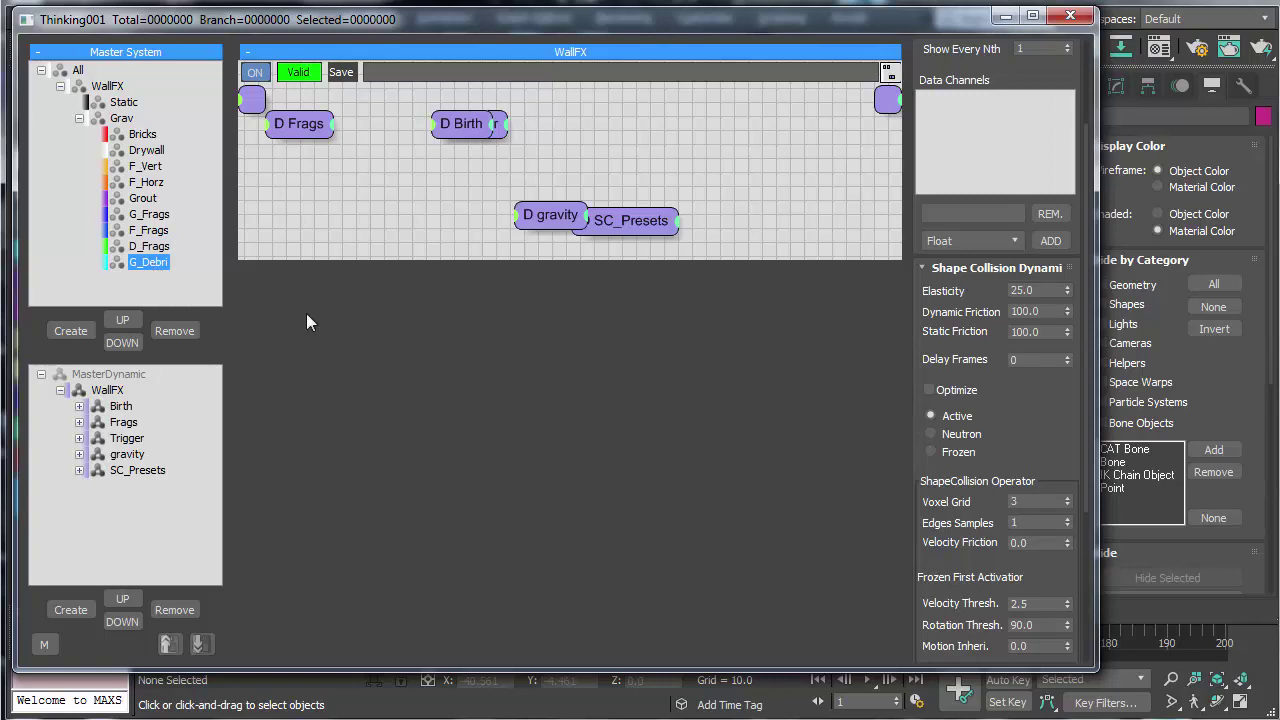
{"action": "left_click", "coordinate": [153, 233]}
{"action": "left_click", "coordinate": [158, 247]}
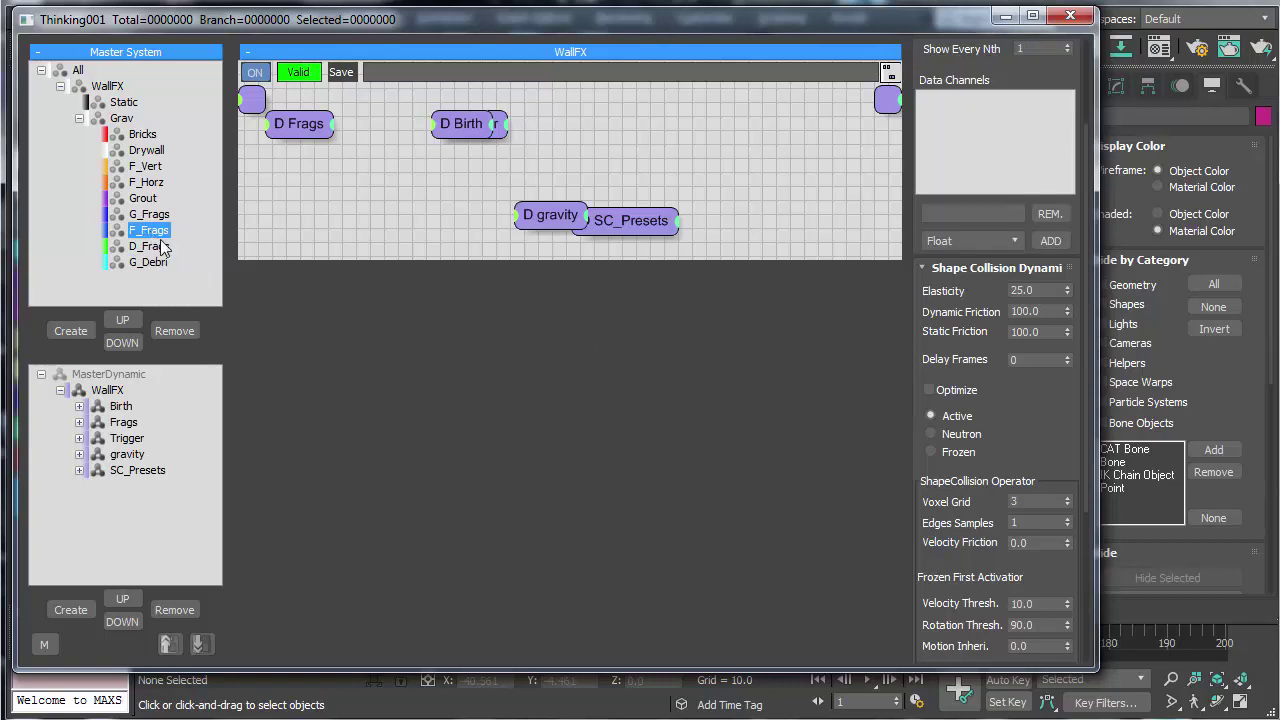
Step: Set the Shape Collision activity mode of the F_Frags and G_Frags groups to Frozen
{"action": "left_click", "coordinate": [153, 231]}
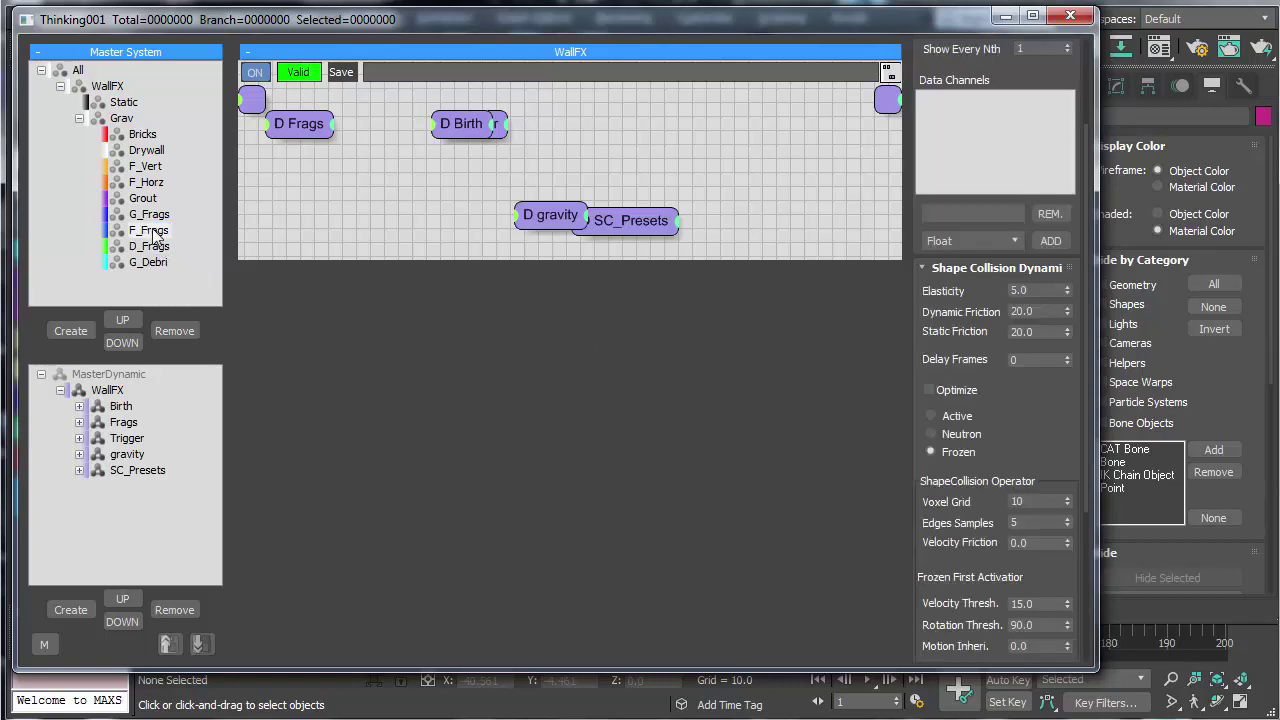
{"action": "left_click", "coordinate": [932, 452]}
{"action": "left_click", "coordinate": [150, 215]}
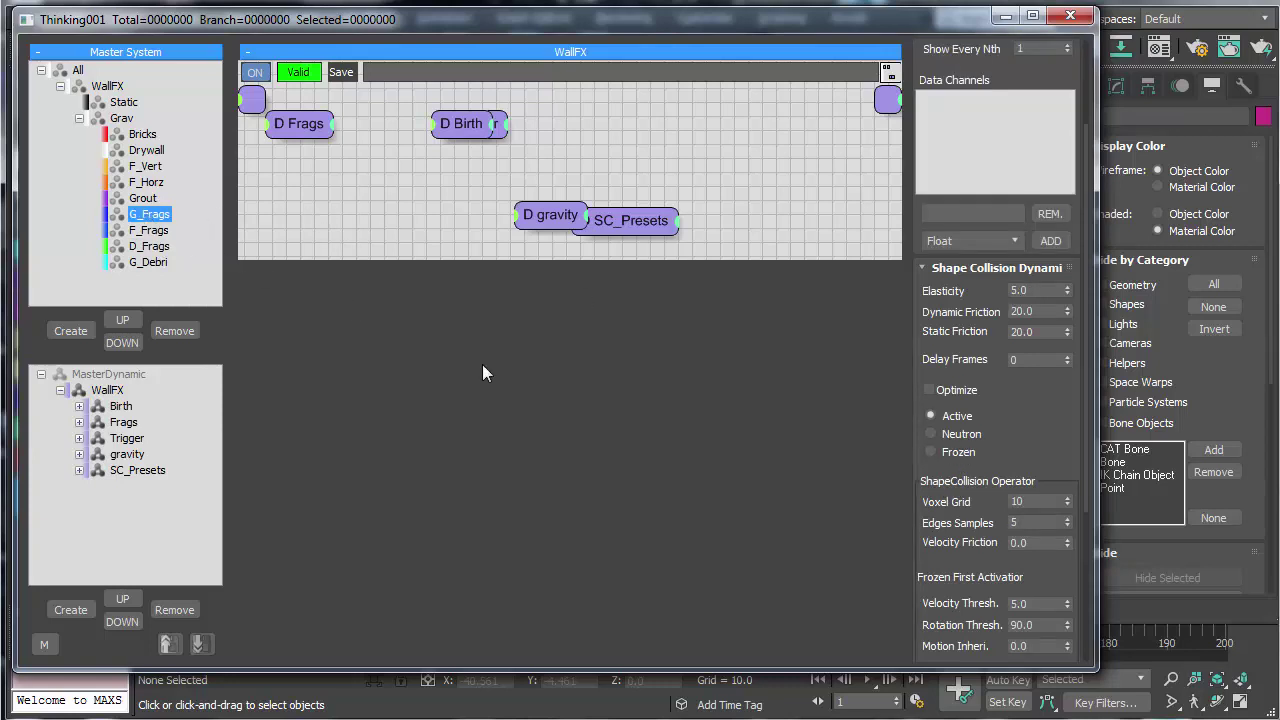
{"action": "left_click", "coordinate": [955, 453]}
Step: Check the Shape Collision settings of the Grout, F_Horz, F_Vert, Drywall and Bricks groups
{"action": "left_click", "coordinate": [151, 200]}
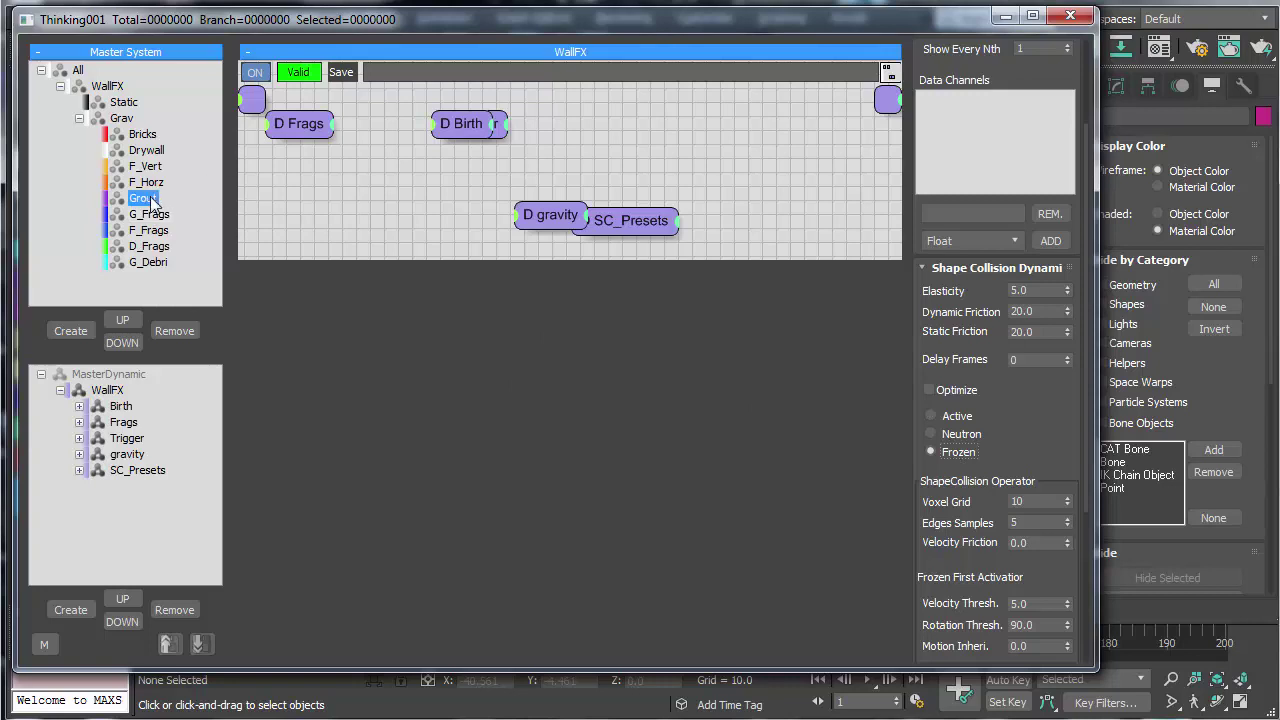
{"action": "left_click", "coordinate": [147, 183]}
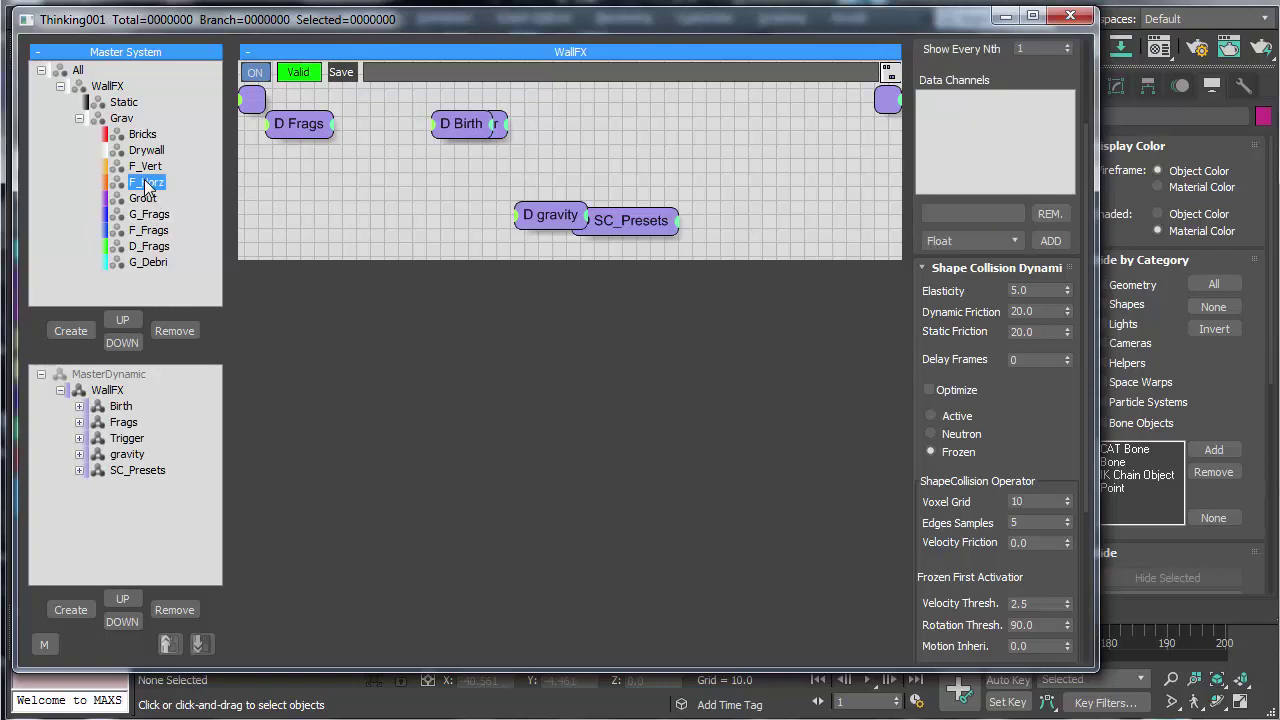
{"action": "left_click", "coordinate": [141, 168]}
{"action": "left_click", "coordinate": [142, 152]}
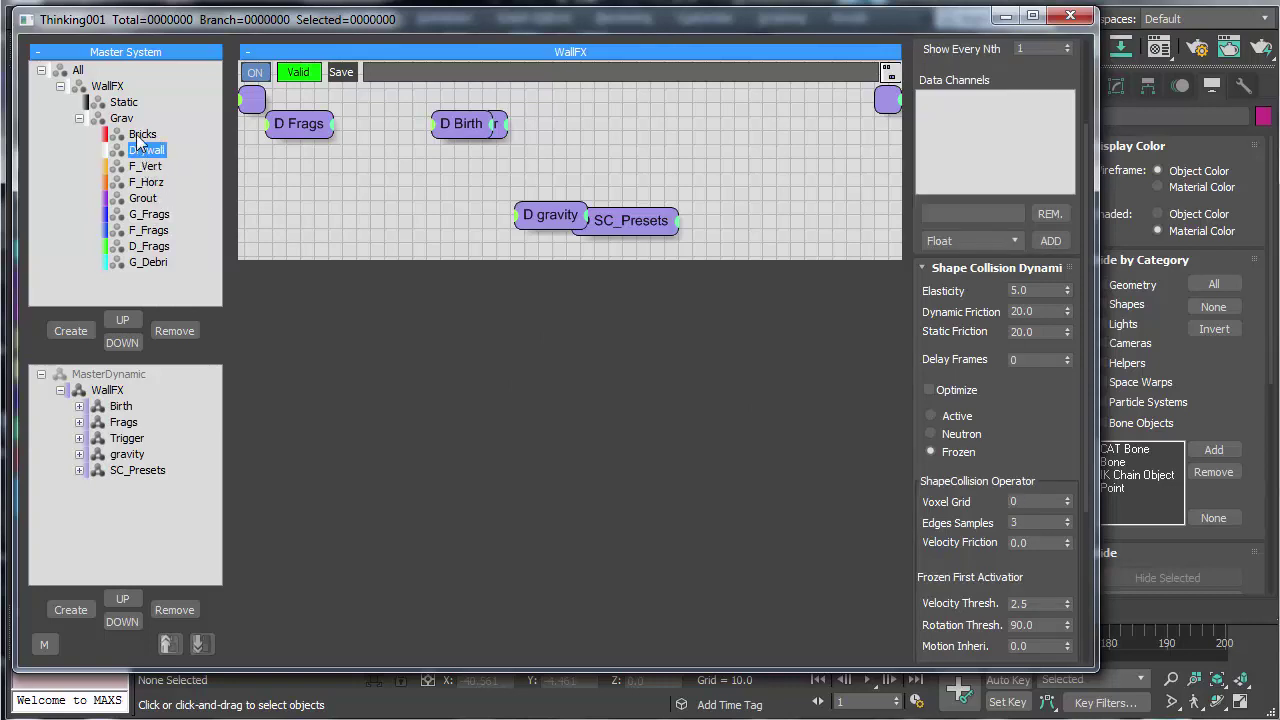
{"action": "left_click", "coordinate": [140, 135]}
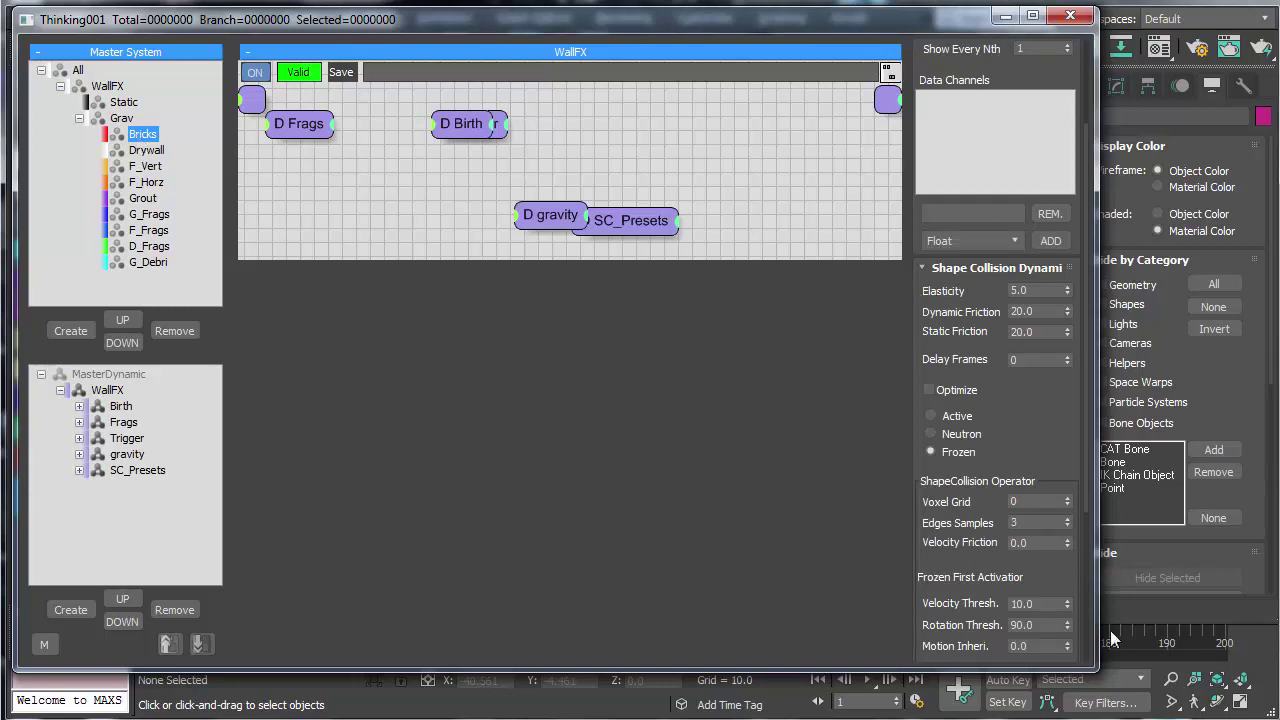
Step: Narrow the particle editor to uncover the viewport, clear the object selection and show the MasterDynamic settings
{"action": "left_click_drag", "start_coordinate": [1092, 666], "coordinate": [757, 648]}
{"action": "left_click_drag", "start_coordinate": [869, 252], "coordinate": [1028, 424]}
{"action": "middle_click_drag", "start_coordinate": [927, 411], "coordinate": [1004, 441]}
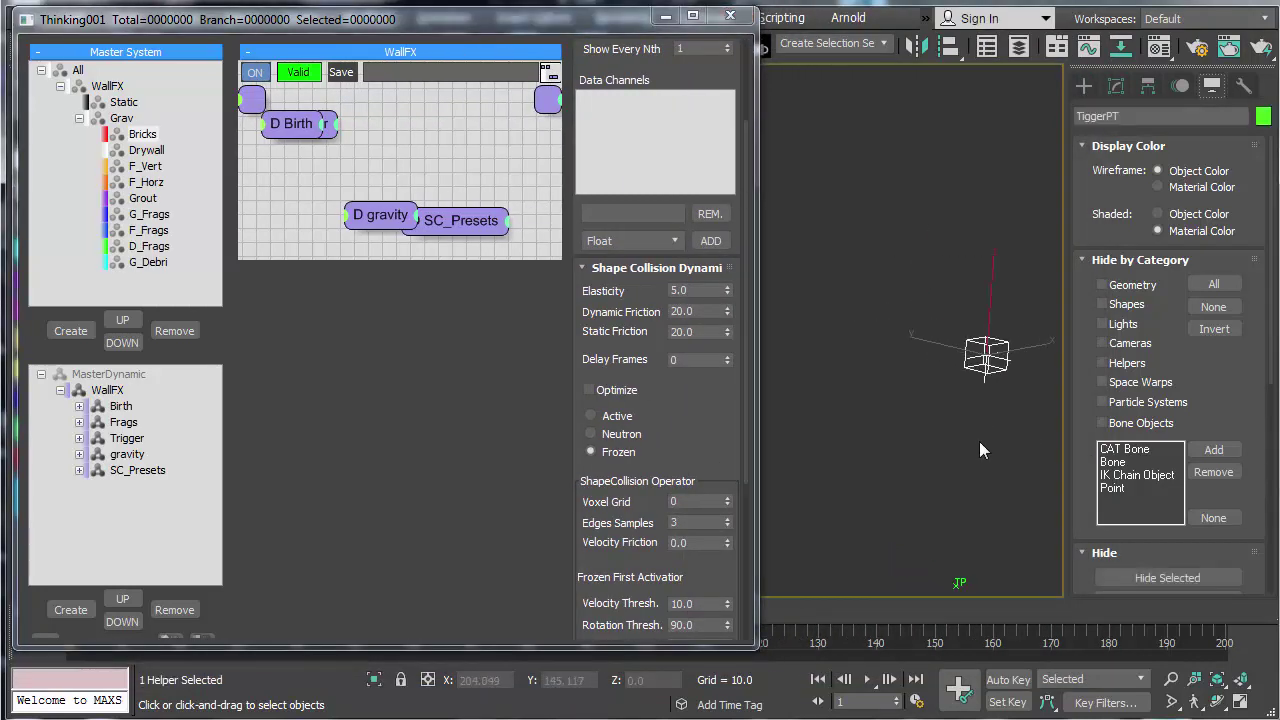
{"action": "left_click", "coordinate": [951, 438]}
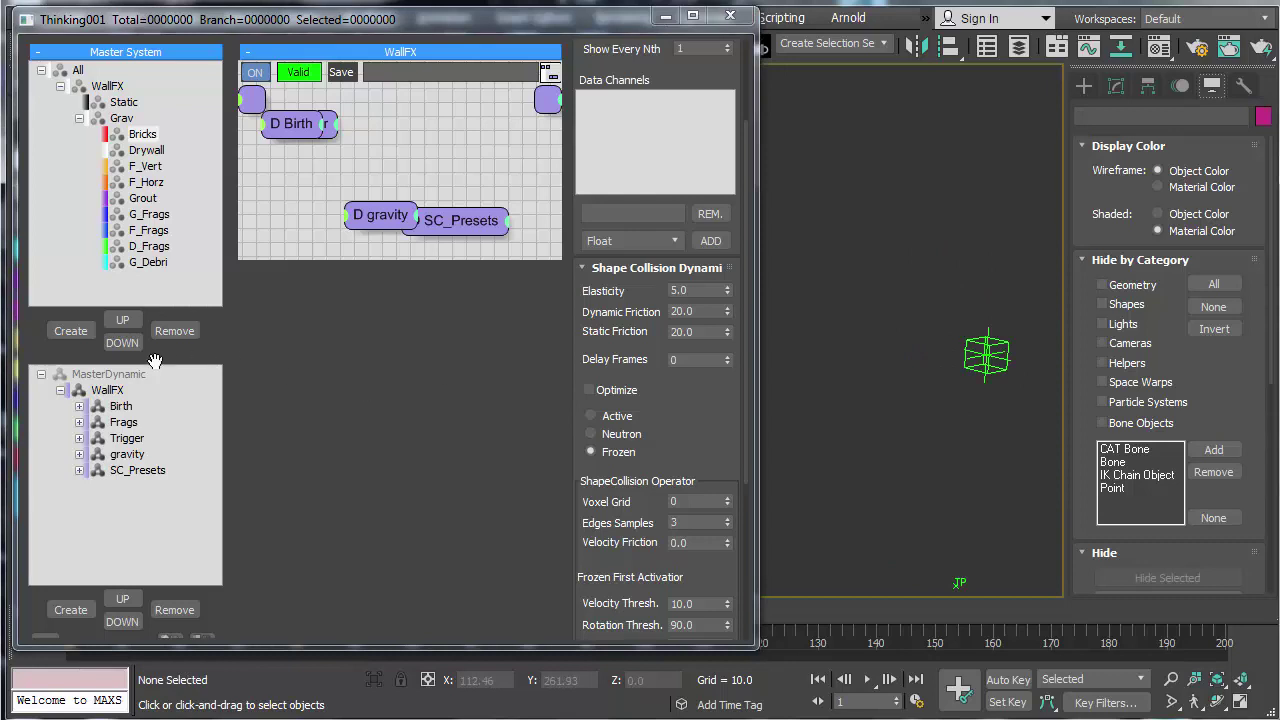
{"action": "left_click", "coordinate": [128, 376]}
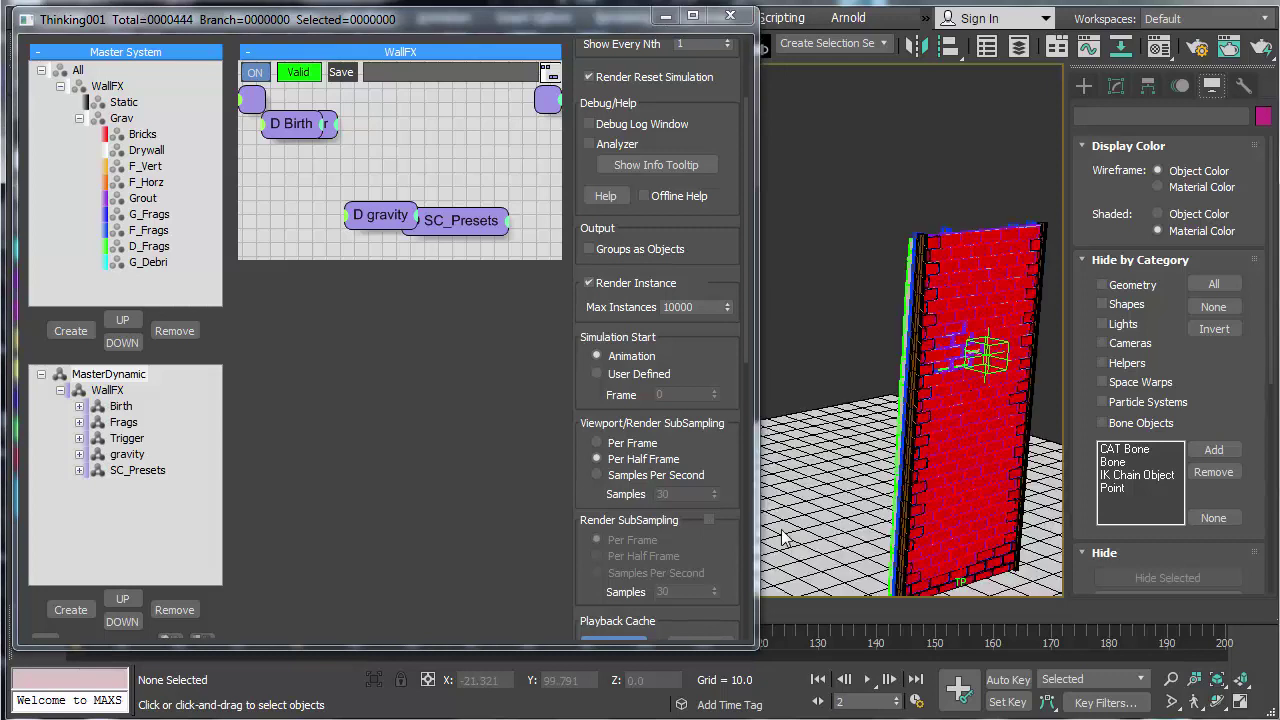
Step: Close the particle editor, turn off edged faces and examine the broken bricks, grout and drywall around the trigger helper from all sides
{"action": "left_click", "coordinate": [726, 20]}
{"action": "middle_click_drag", "start_coordinate": [776, 252], "coordinate": [639, 217]}
{"action": "key", "text": "F4"}
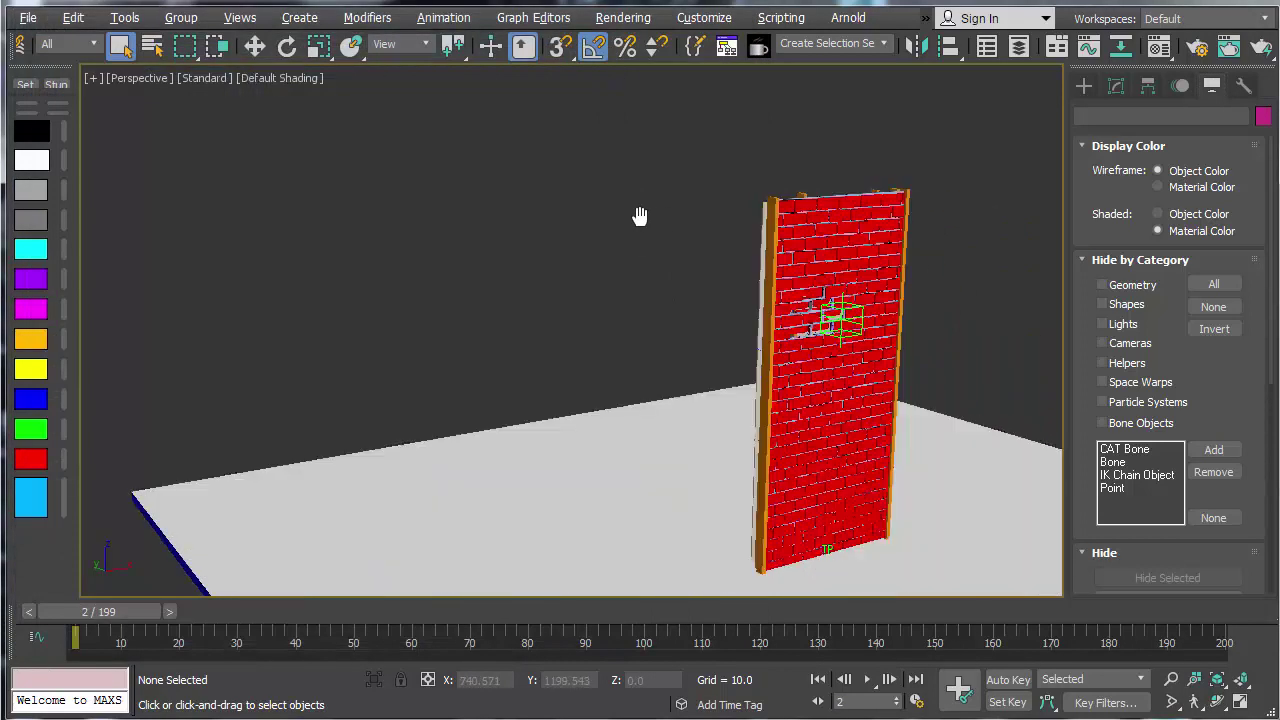
{"action": "scroll", "coordinate": [692, 380], "scroll_direction": "up", "scroll_amount": 4}
{"action": "middle_click_drag", "start_coordinate": [860, 360], "coordinate": [690, 335], "text": "alt"}
{"action": "scroll", "coordinate": [774, 328], "scroll_direction": "up", "scroll_amount": 5}
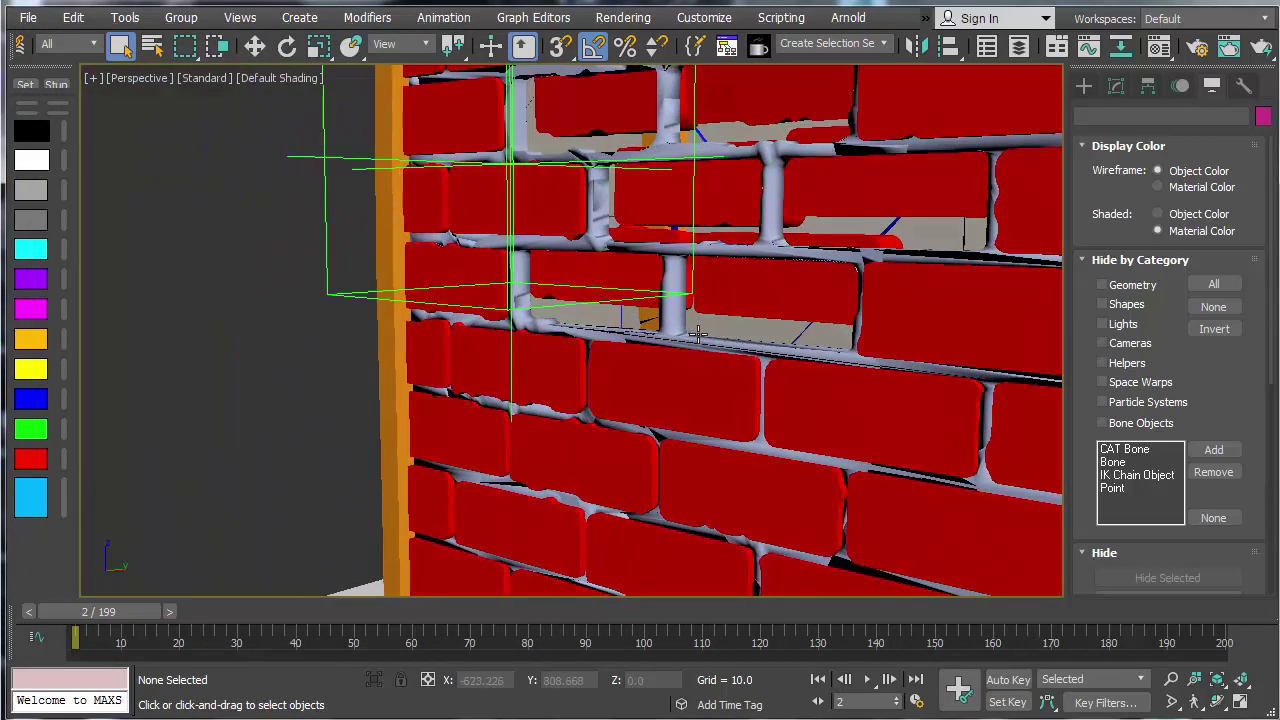
{"action": "scroll", "coordinate": [732, 344], "scroll_direction": "down", "scroll_amount": 5}
{"action": "middle_click_drag", "start_coordinate": [858, 378], "coordinate": [687, 373], "text": "alt"}
{"action": "scroll", "coordinate": [643, 377], "scroll_direction": "down", "scroll_amount": 3}
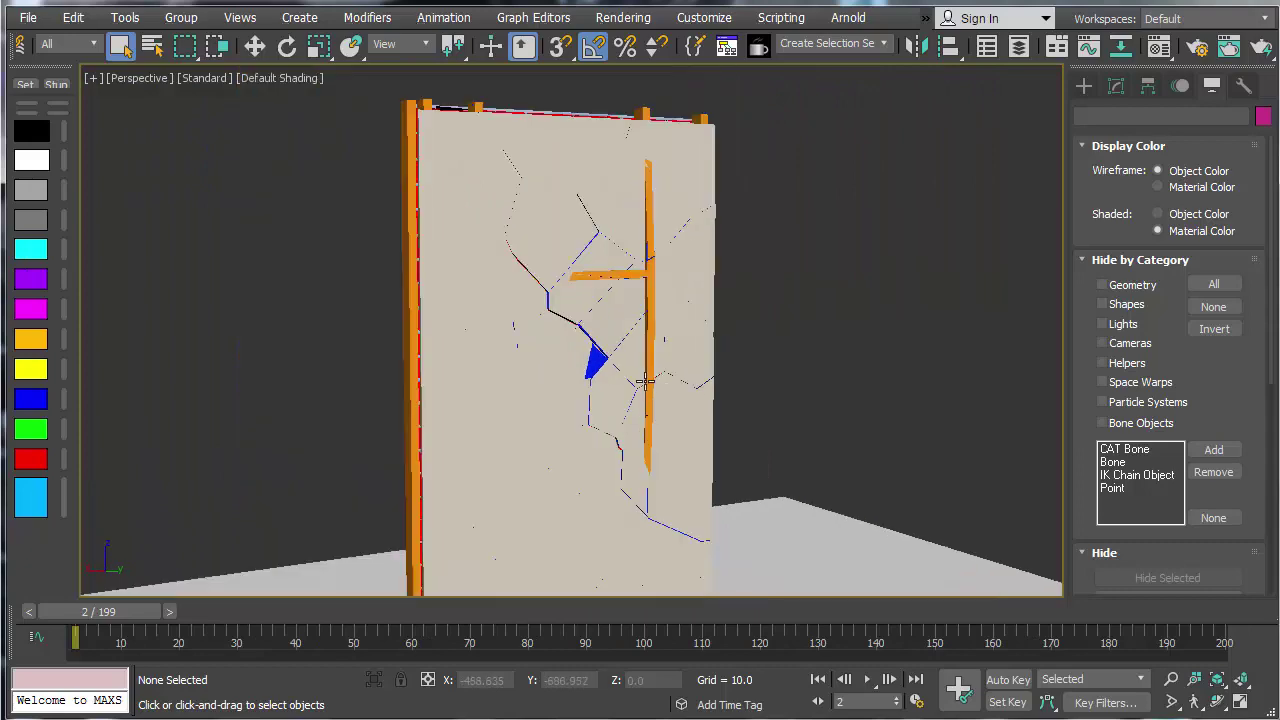
{"action": "middle_click_drag", "start_coordinate": [649, 384], "coordinate": [870, 385], "text": "alt"}
{"action": "scroll", "coordinate": [697, 336], "scroll_direction": "up", "scroll_amount": 5}
{"action": "middle_click_drag", "start_coordinate": [688, 344], "coordinate": [1116, 343], "text": "alt"}
{"action": "scroll", "coordinate": [772, 324], "scroll_direction": "down", "scroll_amount": 3}
{"action": "middle_click_drag", "start_coordinate": [711, 338], "coordinate": [895, 343], "text": "alt"}
{"action": "scroll", "coordinate": [895, 343], "scroll_direction": "down", "scroll_amount": 4}
{"action": "middle_click_drag", "start_coordinate": [806, 368], "coordinate": [1090, 327], "text": "alt"}
{"action": "scroll", "coordinate": [946, 317], "scroll_direction": "up", "scroll_amount": 3}
Step: Reopen the particle editor and disable the SC_Presets, gravity, Trigger and Frags dynamic sets, leaving Birth enabled
{"action": "key", "text": "6"}
{"action": "scroll", "coordinate": [1045, 340], "scroll_direction": "down", "scroll_amount": 5}
{"action": "middle_click_drag", "start_coordinate": [970, 346], "coordinate": [971, 327]}
{"action": "right_click", "coordinate": [118, 472]}
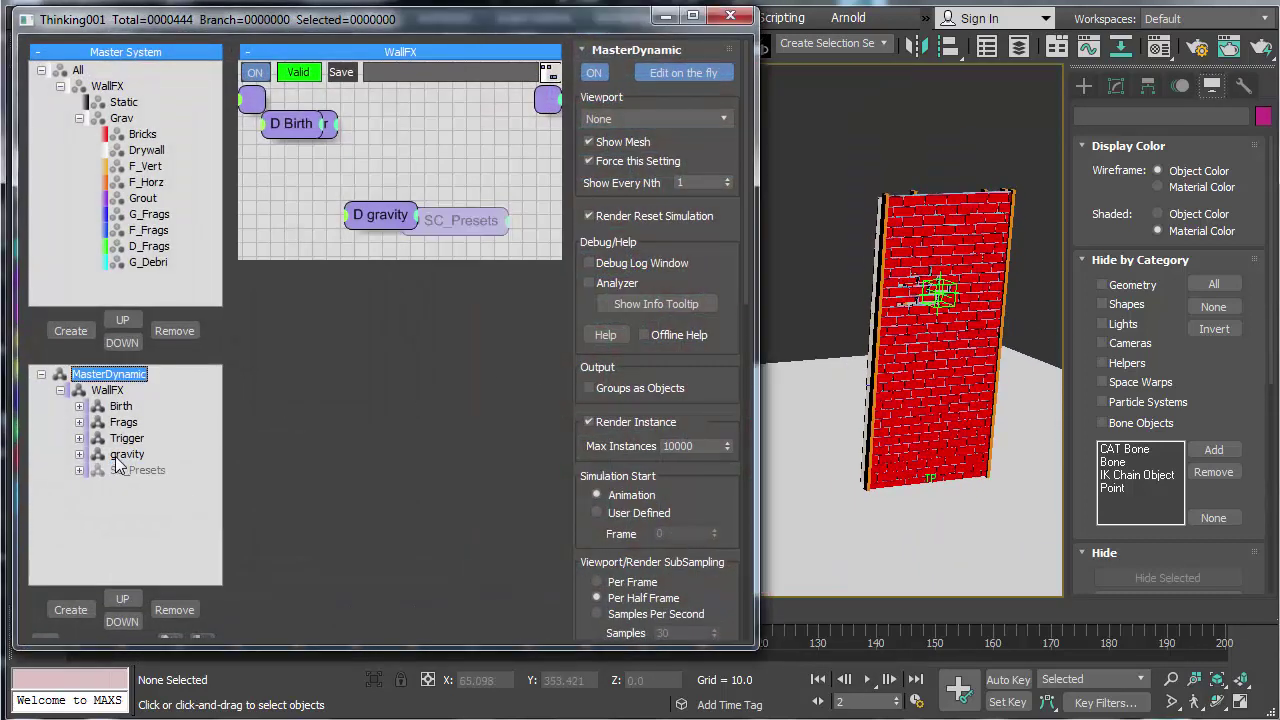
{"action": "right_click", "coordinate": [117, 456]}
{"action": "right_click", "coordinate": [116, 440]}
{"action": "right_click", "coordinate": [116, 423]}
{"action": "left_click", "coordinate": [792, 421]}
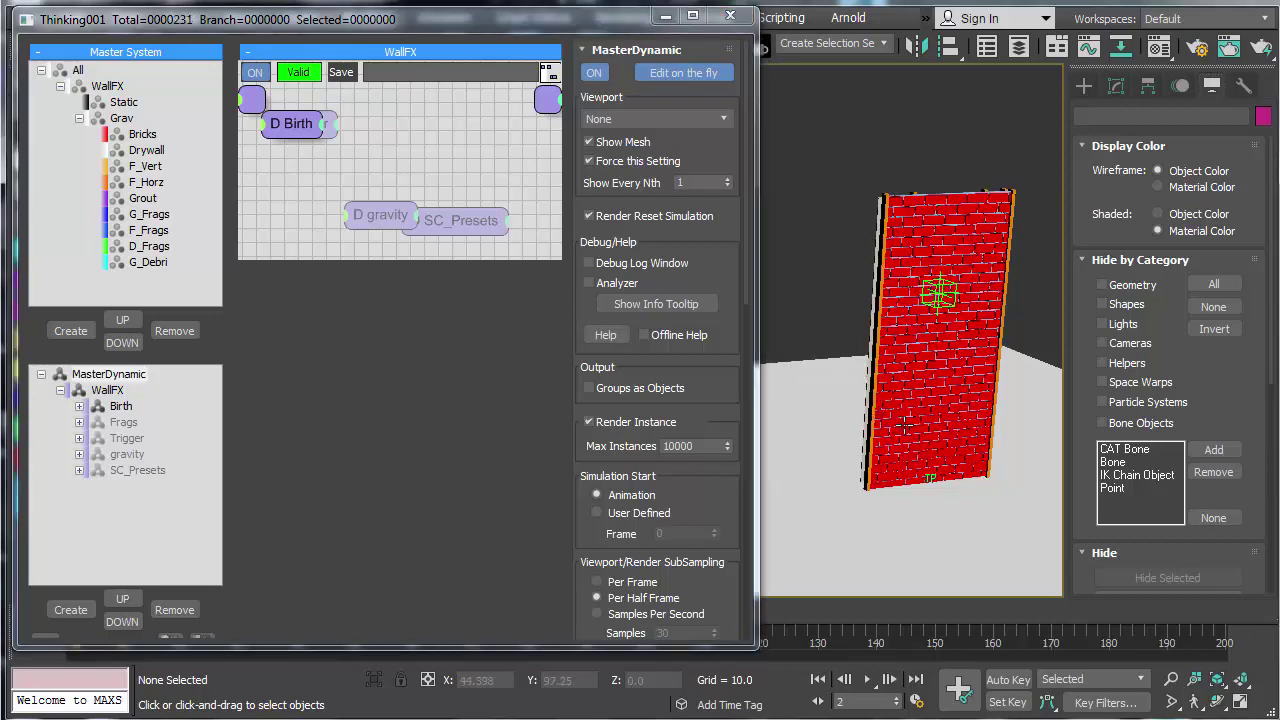
Step: Inspect the unbroken wall up close and check the scene's layer list
{"action": "scroll", "coordinate": [905, 418], "scroll_direction": "up", "scroll_amount": 5}
{"action": "scroll", "coordinate": [944, 384], "scroll_direction": "down", "scroll_amount": 5}
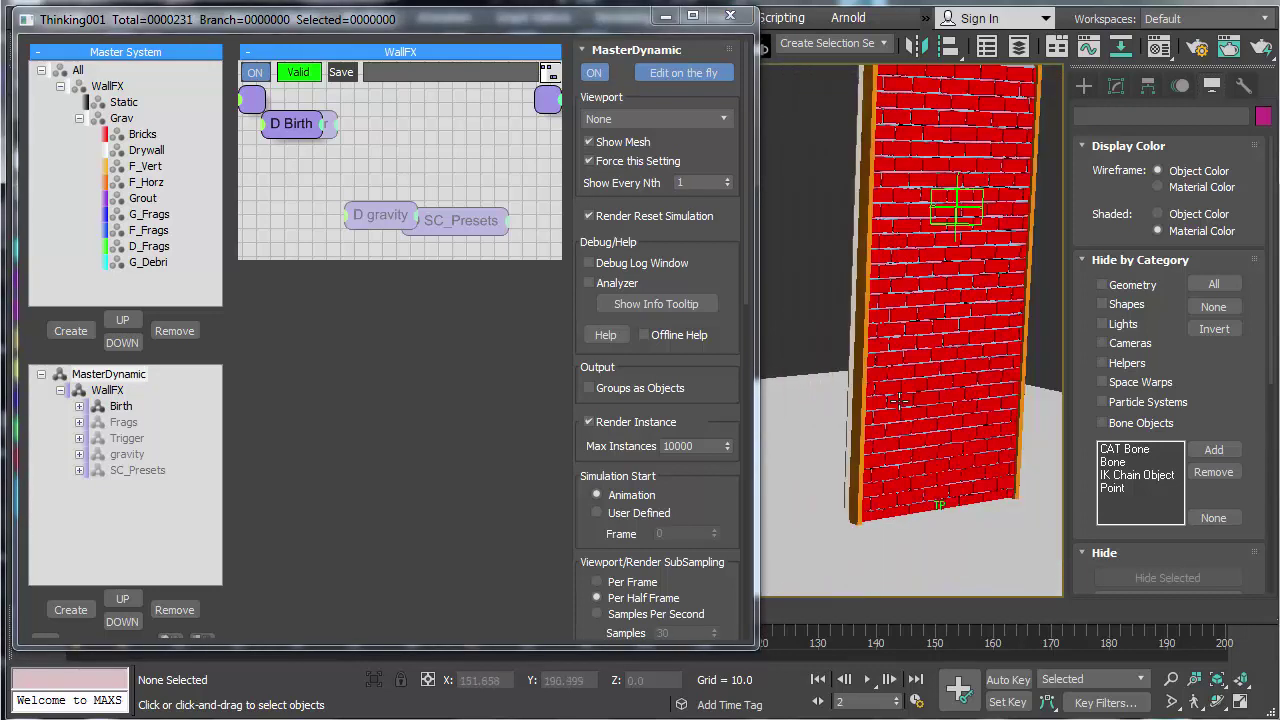
{"action": "left_click", "coordinate": [1024, 45]}
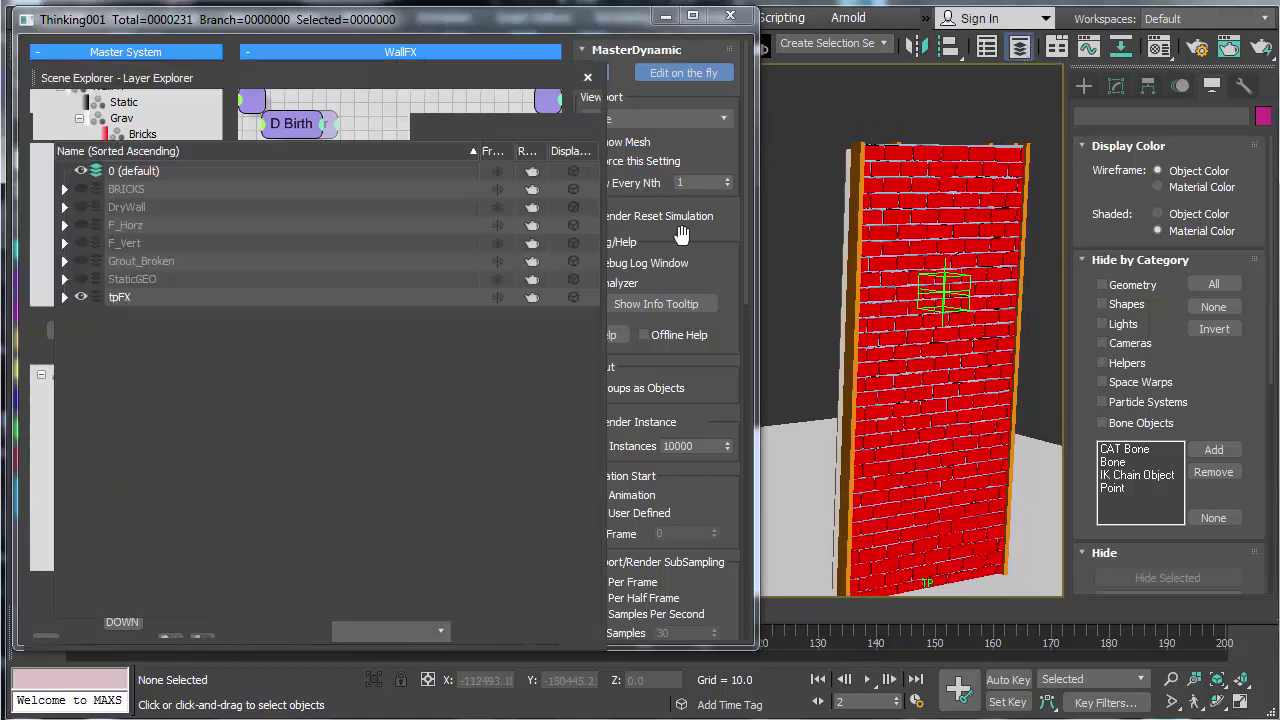
{"action": "left_click", "coordinate": [588, 77]}
Step: Bring up the Birth dynamic set in a wider editor and review its Bricks, Mass, F_Vert and F_Horz operators
{"action": "left_click", "coordinate": [121, 406]}
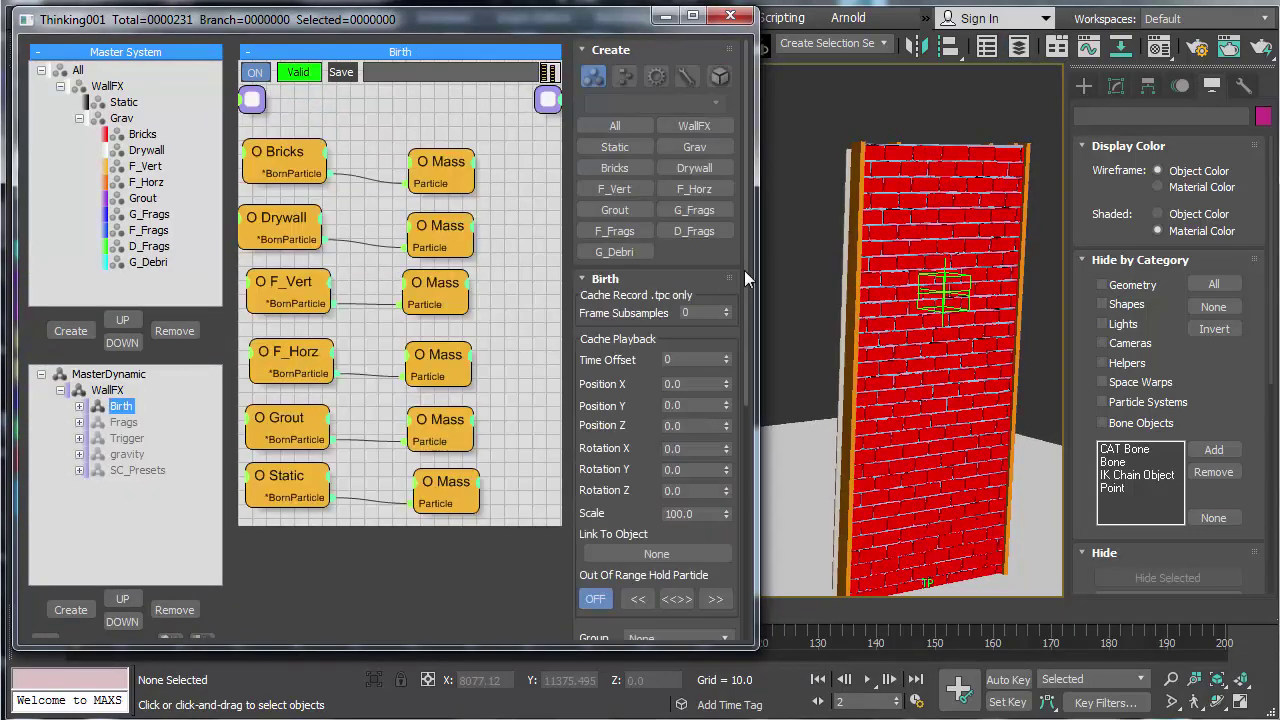
{"action": "left_click_drag", "start_coordinate": [757, 270], "coordinate": [1170, 274]}
{"action": "middle_click_drag", "start_coordinate": [798, 254], "coordinate": [767, 229]}
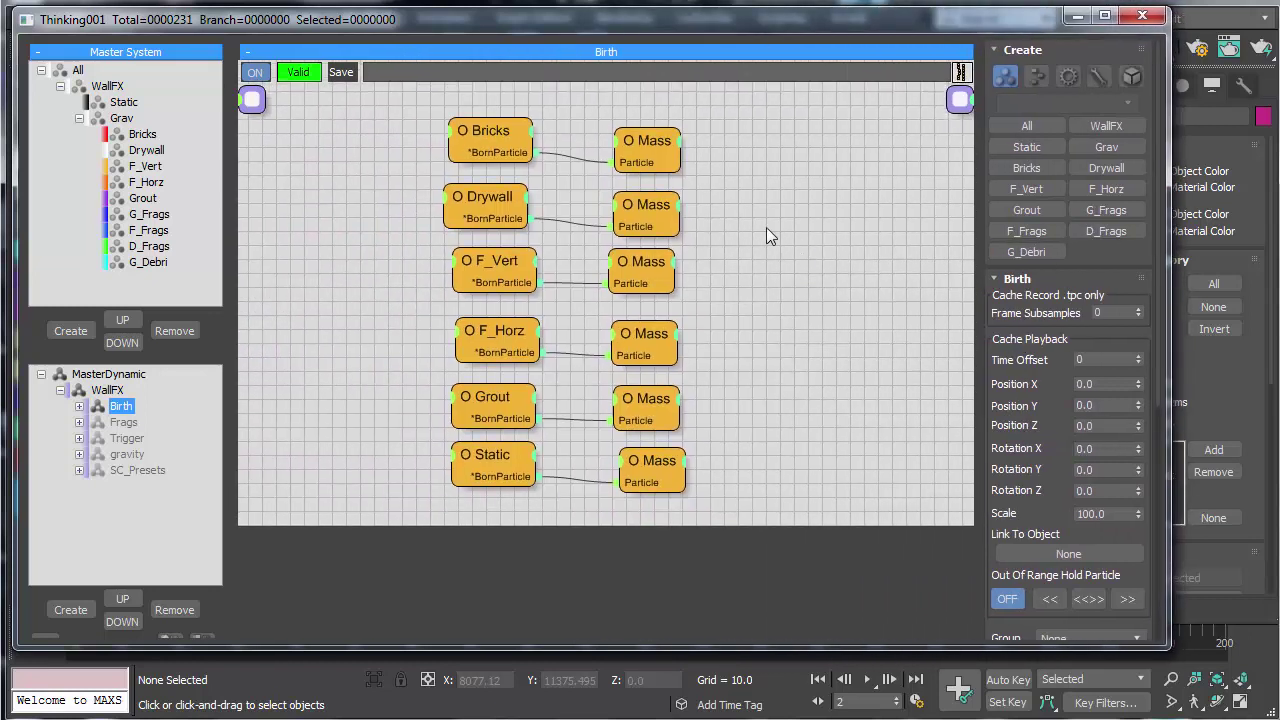
{"action": "left_click", "coordinate": [488, 131]}
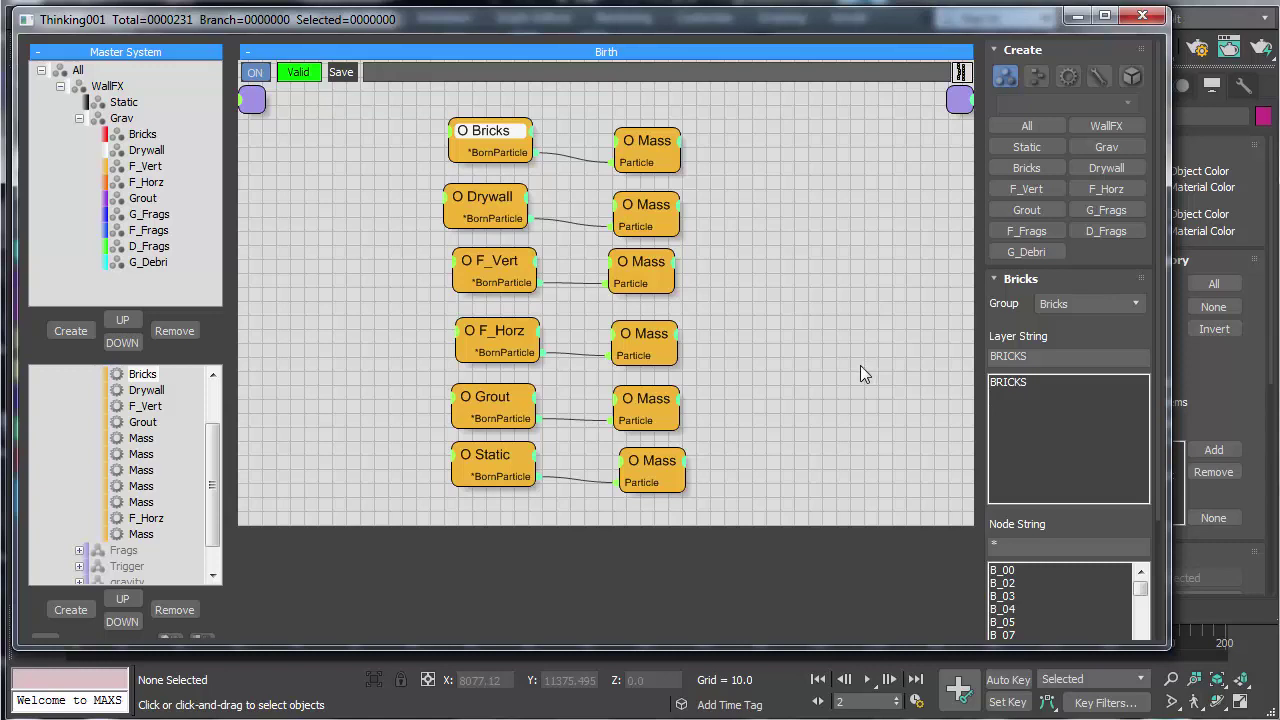
{"action": "left_click", "coordinate": [646, 148]}
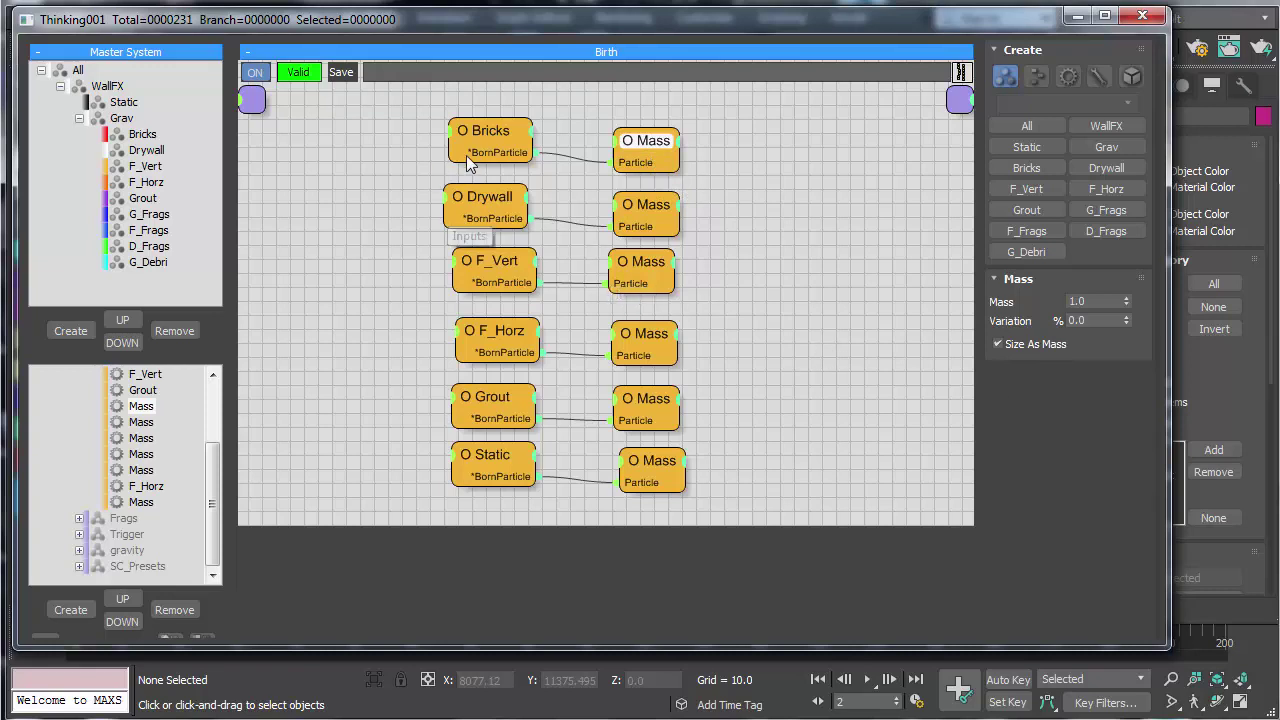
{"action": "left_click", "coordinate": [486, 268]}
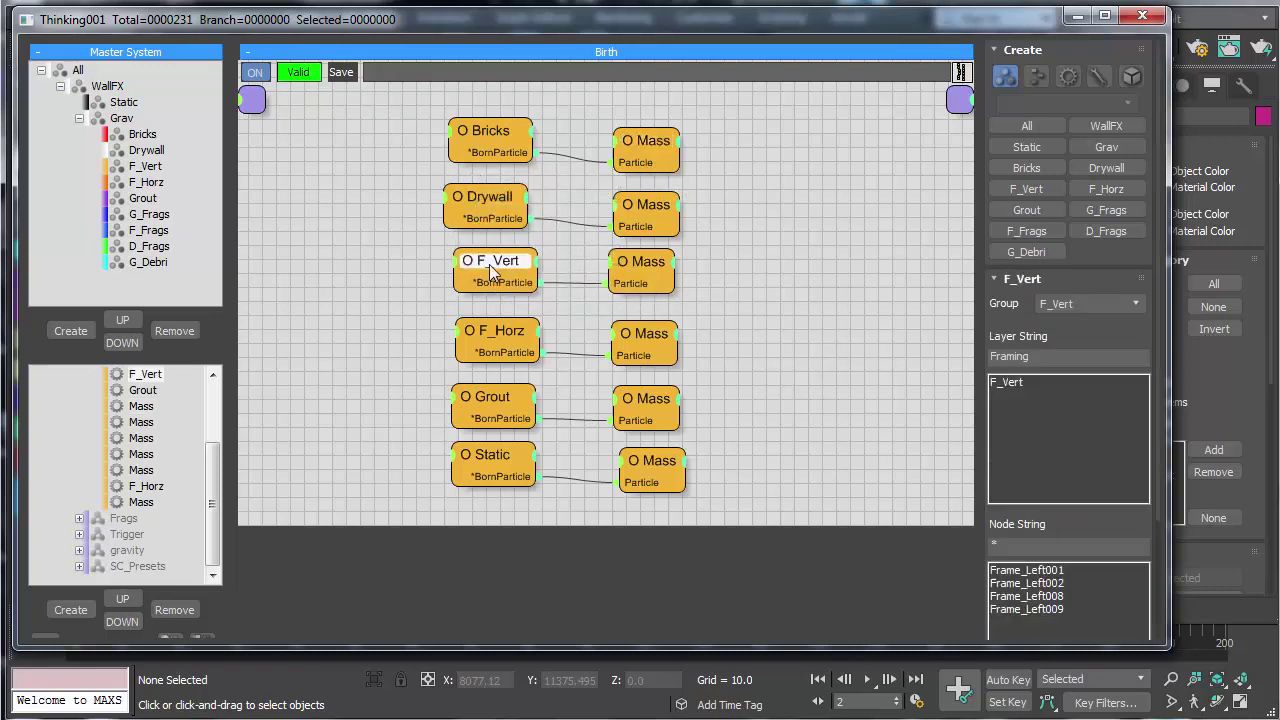
{"action": "left_click", "coordinate": [497, 338]}
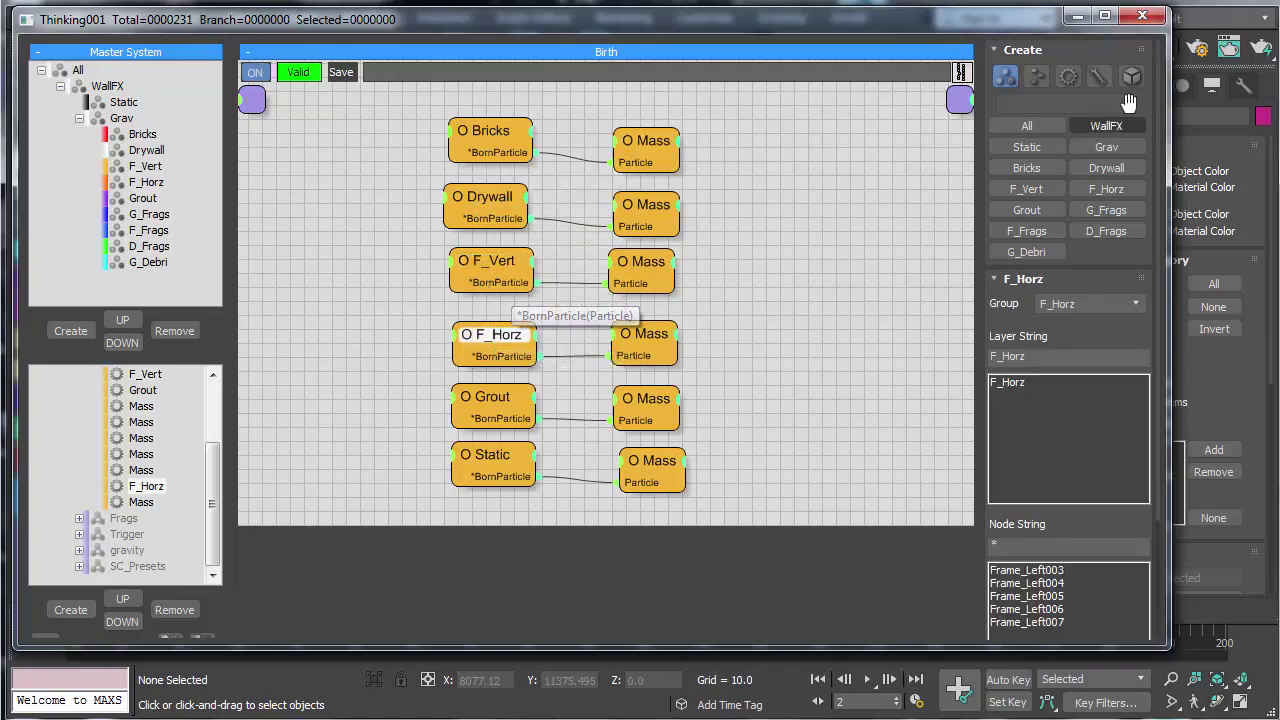
Step: Close the particle editor and examine the wall's layers from the front, above and behind with edged faces on
{"action": "left_click", "coordinate": [1142, 16]}
{"action": "scroll", "coordinate": [745, 327], "scroll_direction": "up", "scroll_amount": 5}
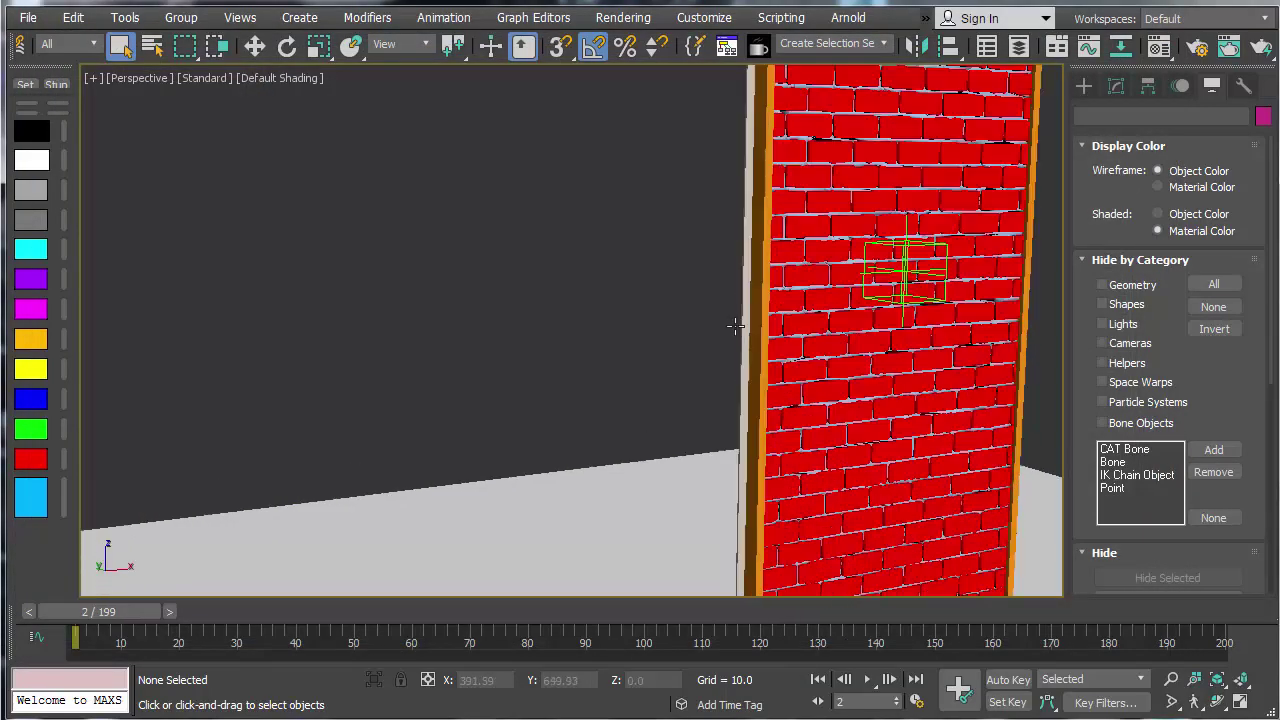
{"action": "middle_click_drag", "start_coordinate": [795, 326], "coordinate": [746, 390]}
{"action": "key", "text": "F4"}
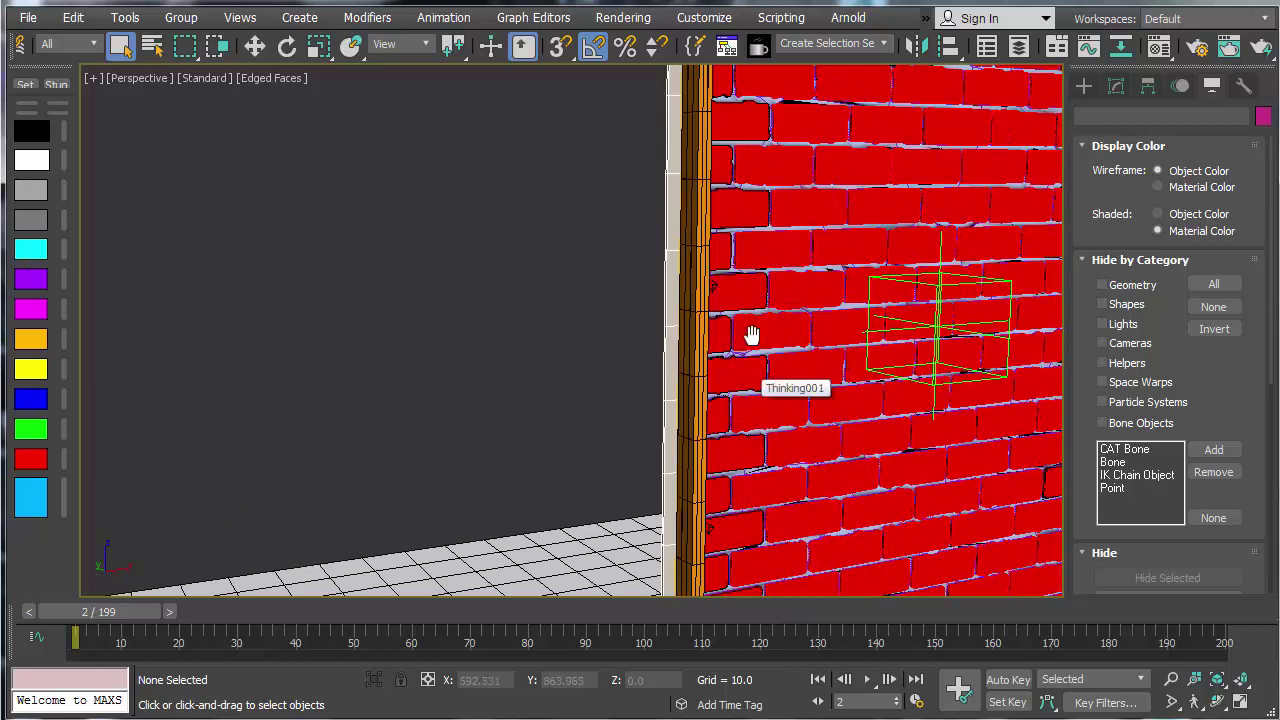
{"action": "scroll", "coordinate": [730, 390], "scroll_direction": "down", "scroll_amount": 5}
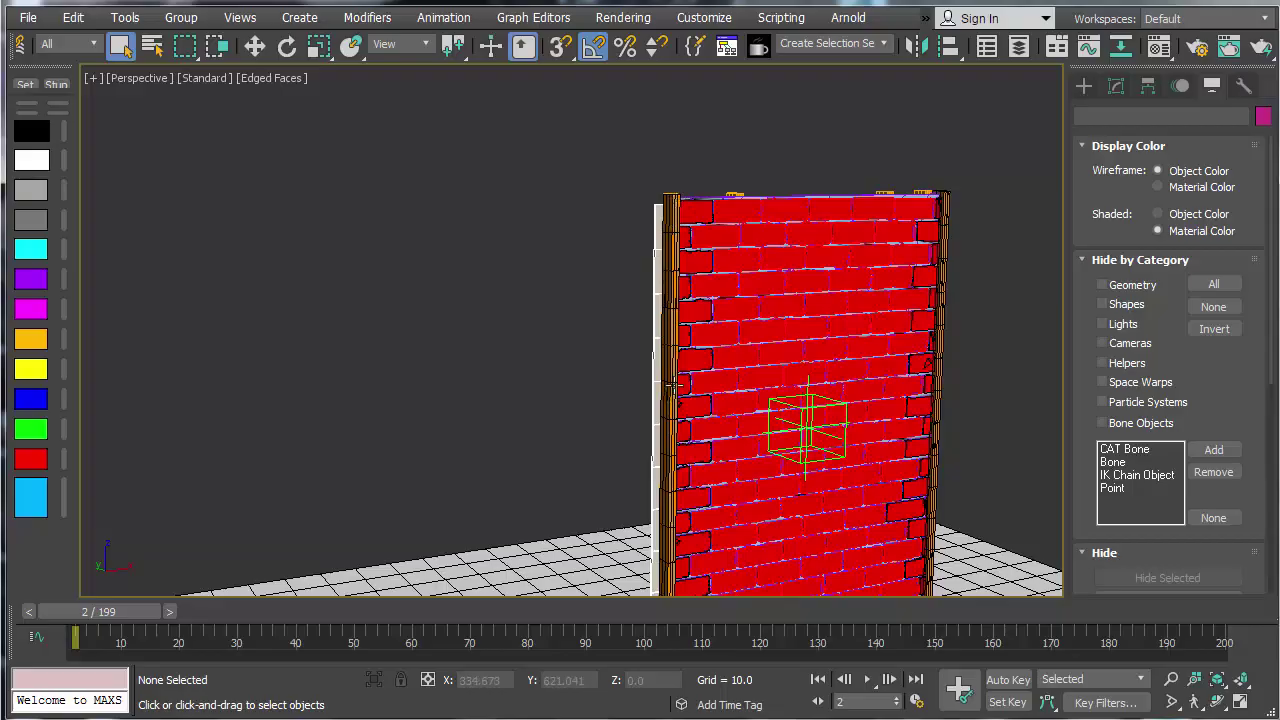
{"action": "middle_click_drag", "start_coordinate": [682, 304], "coordinate": [676, 215], "text": "alt"}
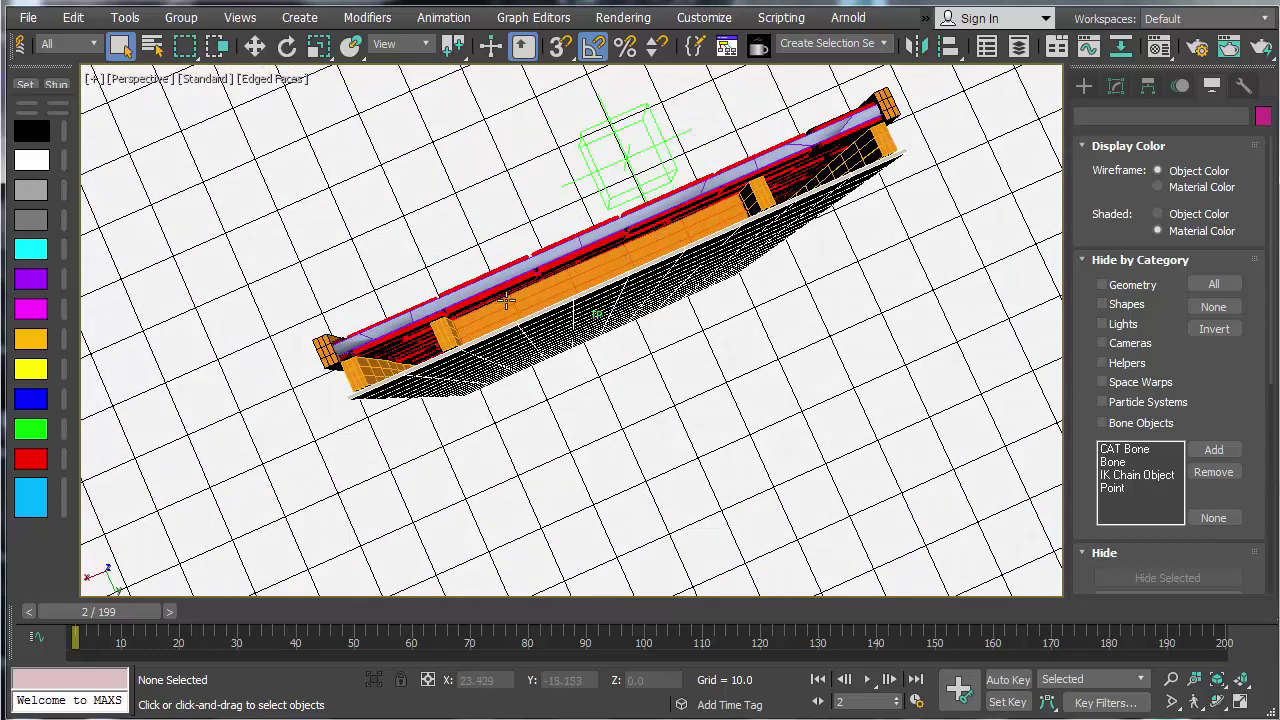
{"action": "middle_click_drag", "start_coordinate": [642, 347], "coordinate": [568, 234], "text": "alt"}
{"action": "scroll", "coordinate": [548, 232], "scroll_direction": "up", "scroll_amount": 3}
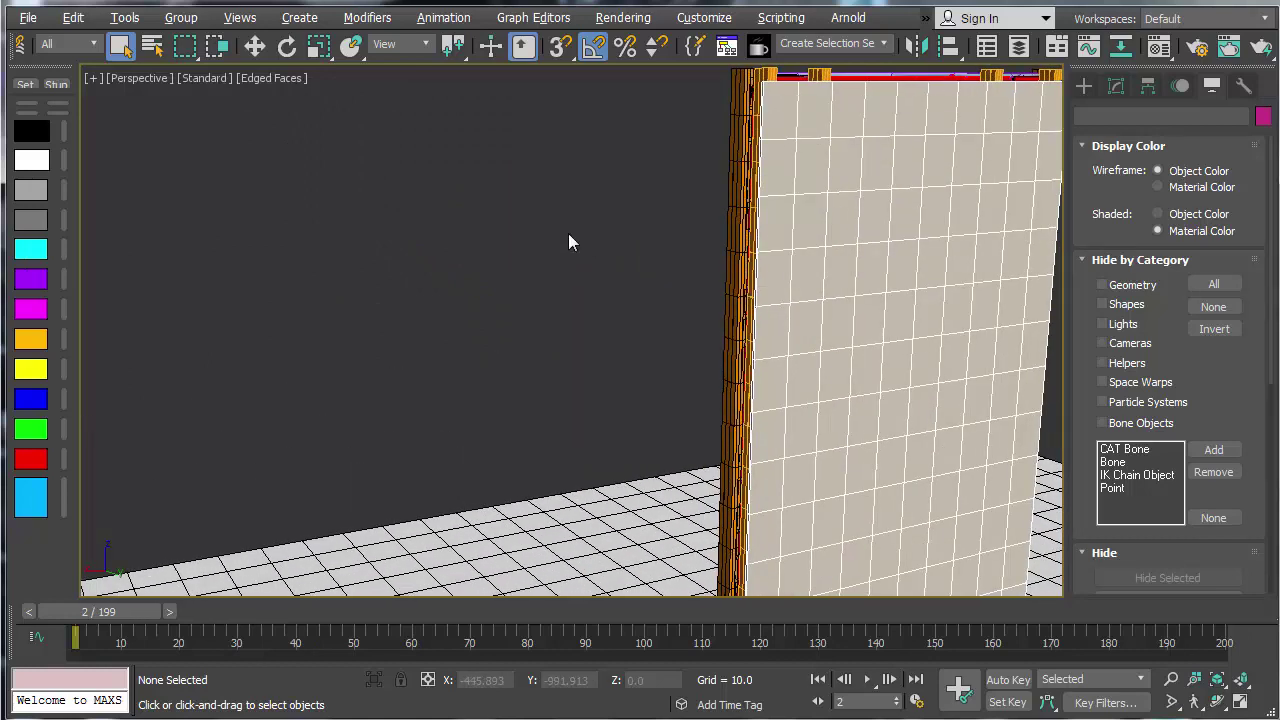
Step: Reopen the particle editor, review the Birth set's Grout operator and bring up the Frags dynamic set
{"action": "key", "text": "6"}
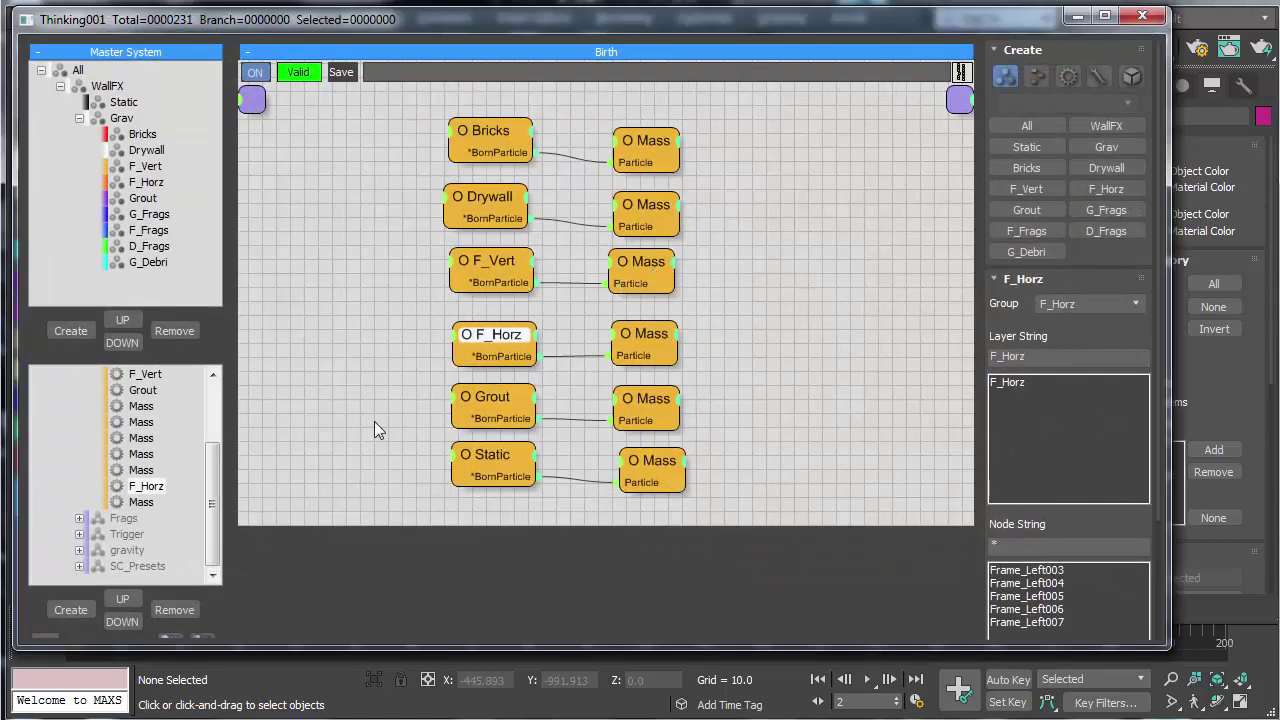
{"action": "left_click", "coordinate": [477, 404]}
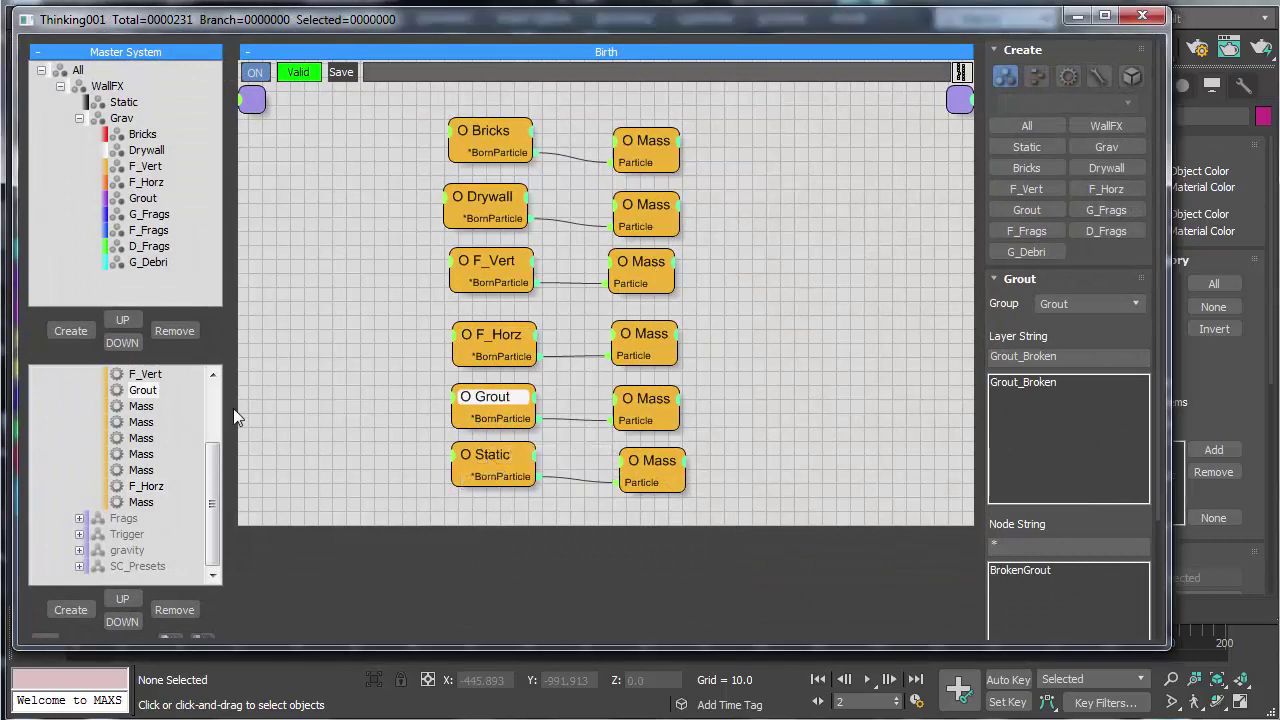
{"action": "scroll", "coordinate": [215, 400], "scroll_direction": "up", "scroll_amount": 5}
{"action": "left_click", "coordinate": [79, 406]}
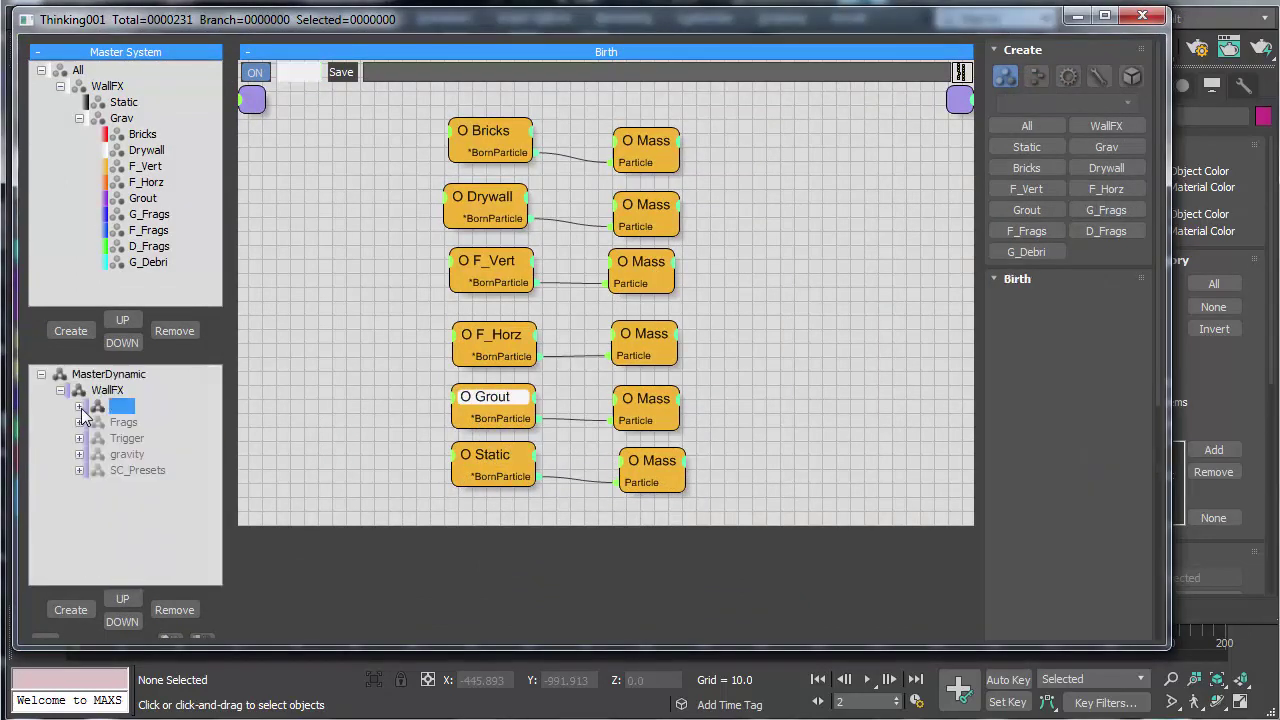
{"action": "left_click", "coordinate": [124, 424]}
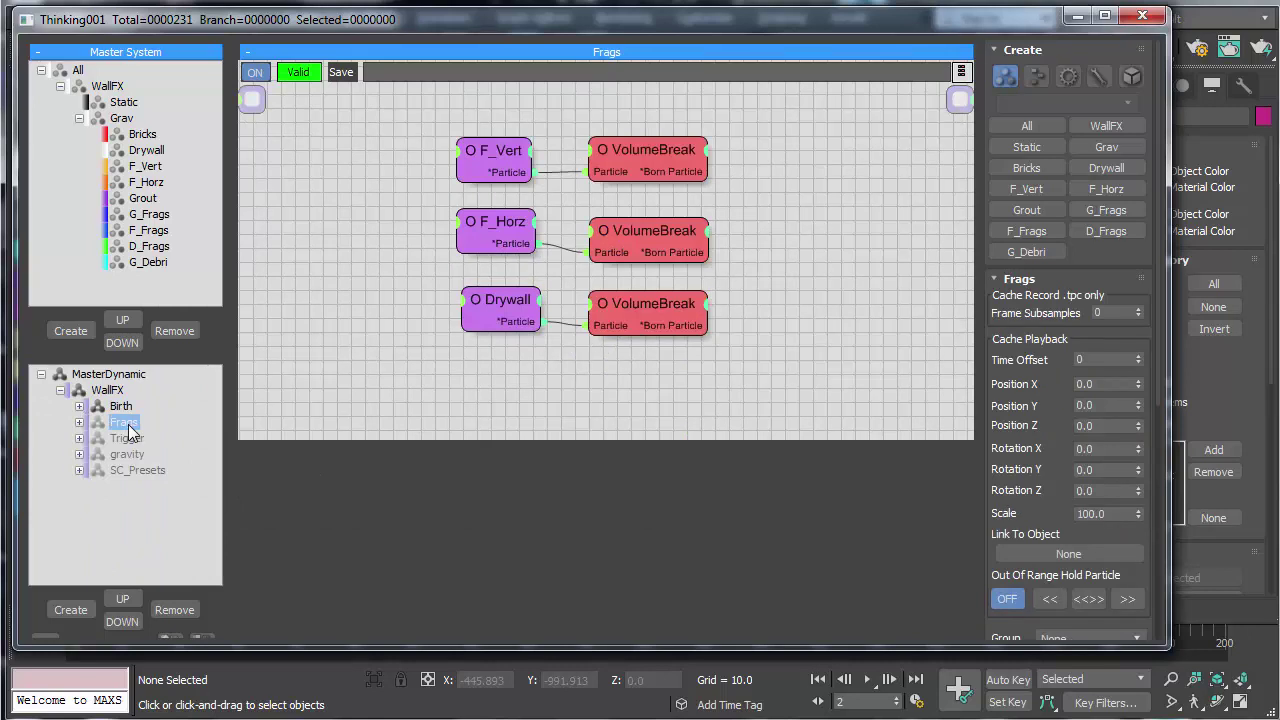
Step: Review the Trigger and gravity dynamic sets and bring up SC_Presets with its shape-collision operator
{"action": "left_click", "coordinate": [126, 439]}
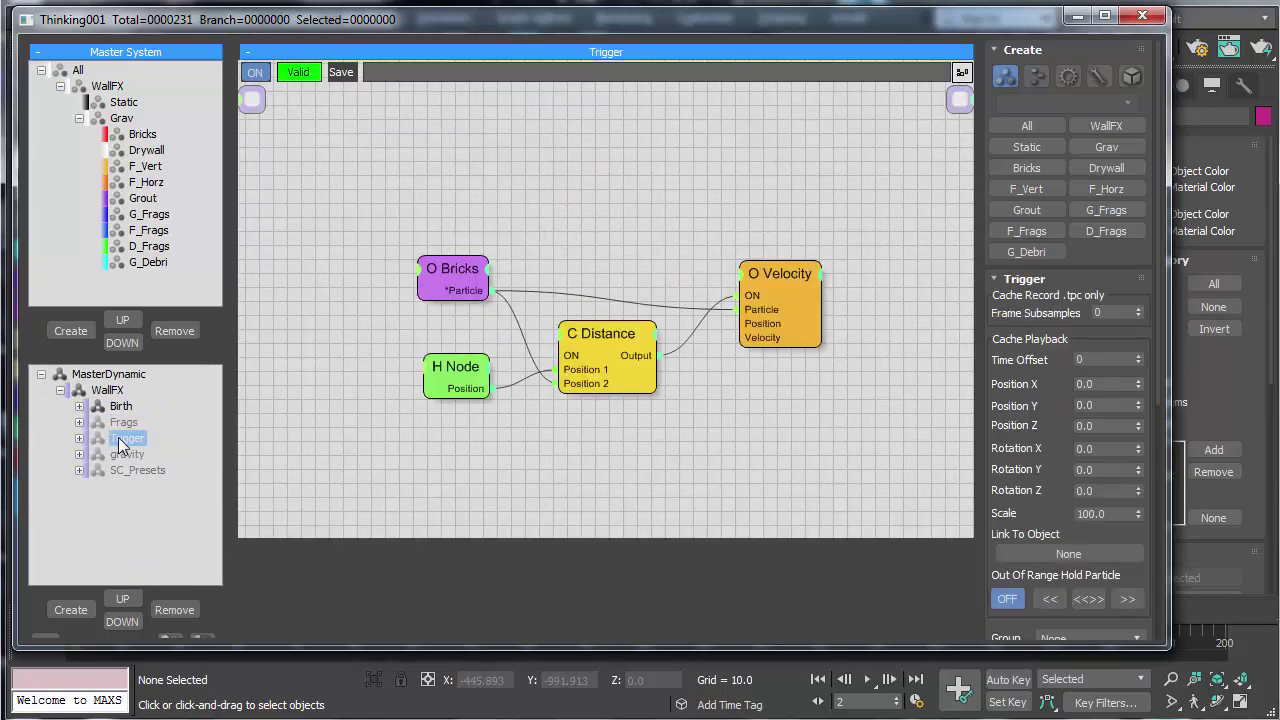
{"action": "left_click", "coordinate": [126, 454]}
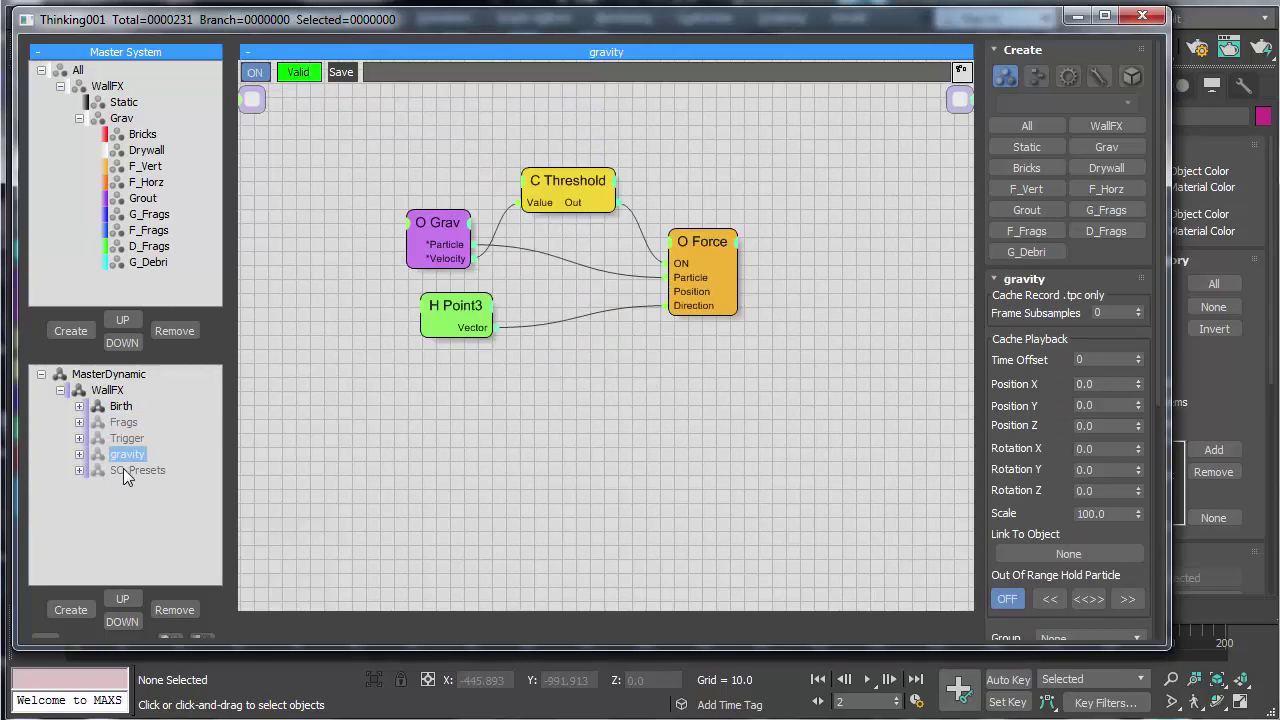
{"action": "left_click", "coordinate": [127, 471]}
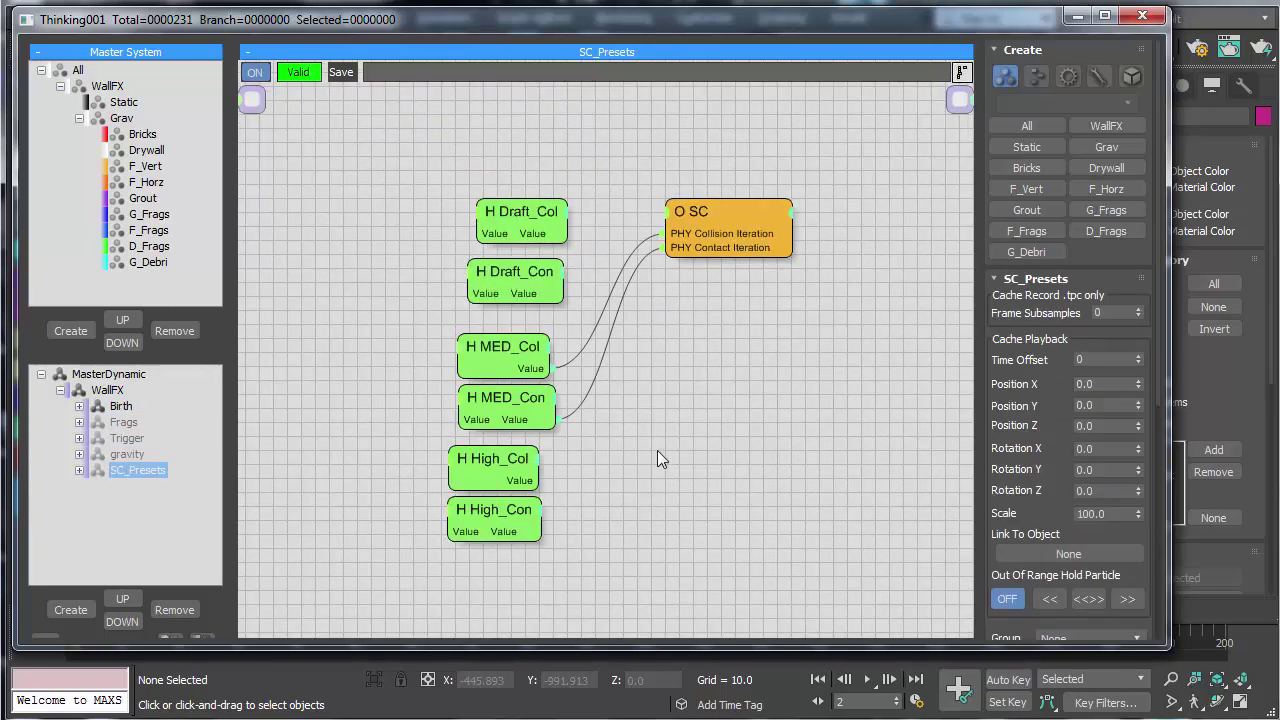
{"action": "mouse_move", "coordinate": [713, 214]}
{"action": "left_mouse_down"}
{"action": "mouse_move", "coordinate": [744, 224]}
{"action": "mouse_move", "coordinate": [702, 221]}
{"action": "left_mouse_up"}
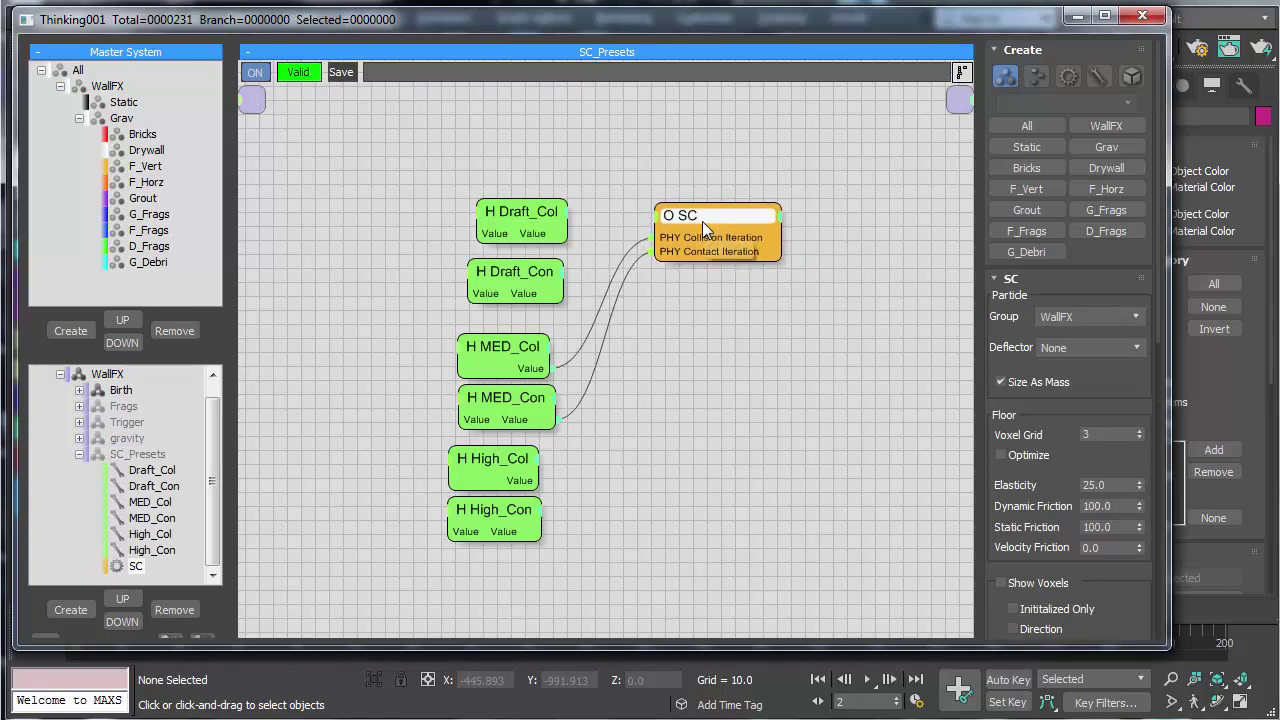
Step: Examine the draft, medium and high presets for the collision and contact iterations in the SC_Presets set
{"action": "left_click", "coordinate": [522, 222]}
{"action": "left_click", "coordinate": [514, 276]}
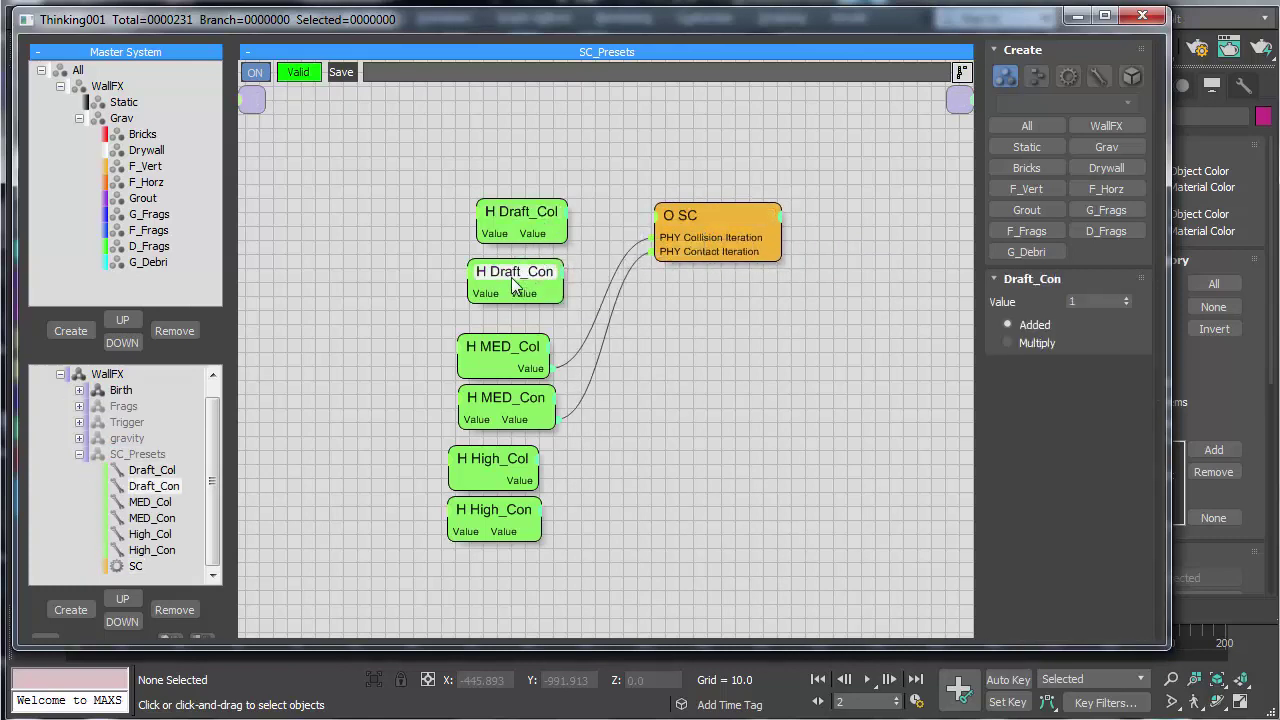
{"action": "left_click", "coordinate": [493, 355]}
{"action": "left_click", "coordinate": [482, 400]}
{"action": "left_click", "coordinate": [482, 463]}
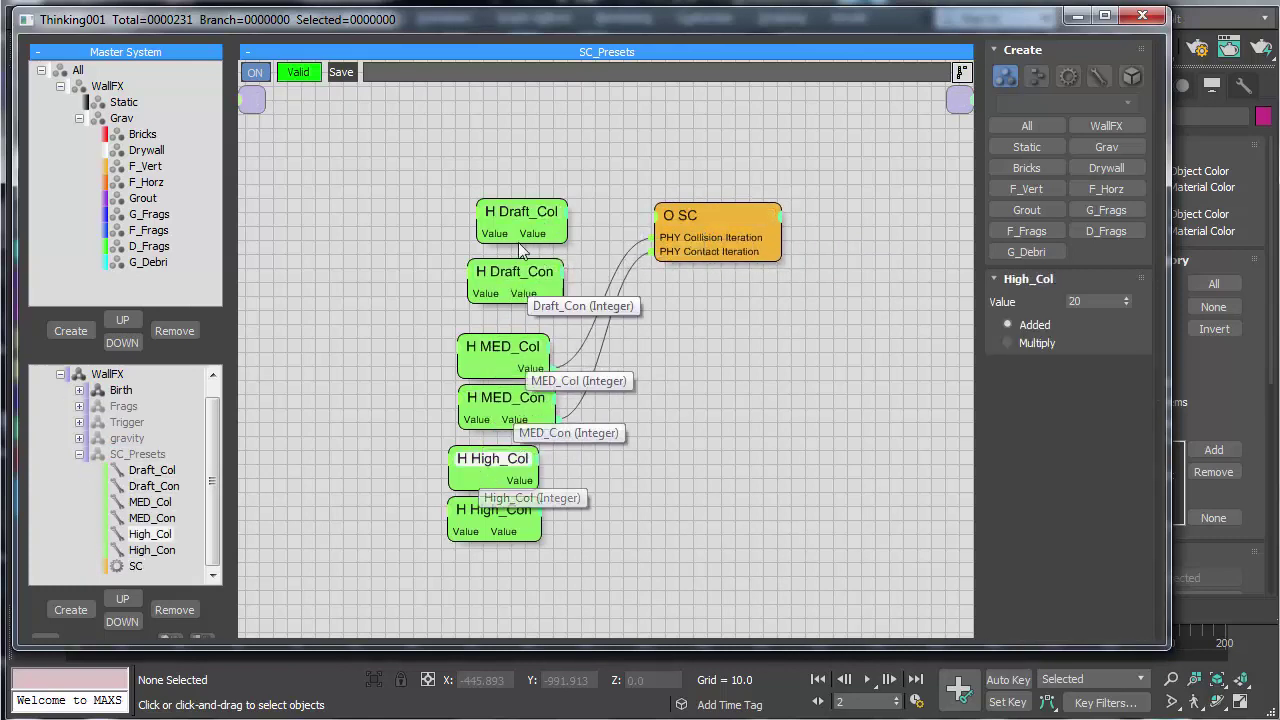
{"action": "left_click", "coordinate": [517, 222]}
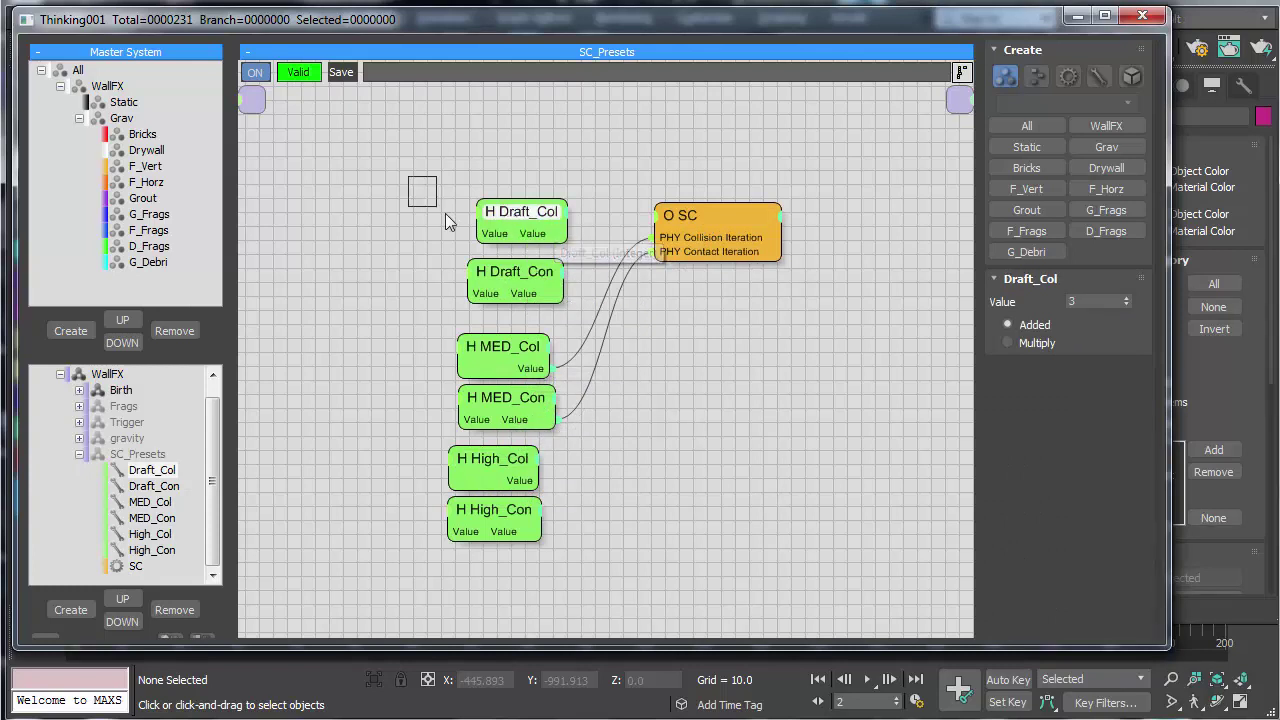
{"action": "left_click", "coordinate": [488, 272]}
{"action": "left_click", "coordinate": [503, 360]}
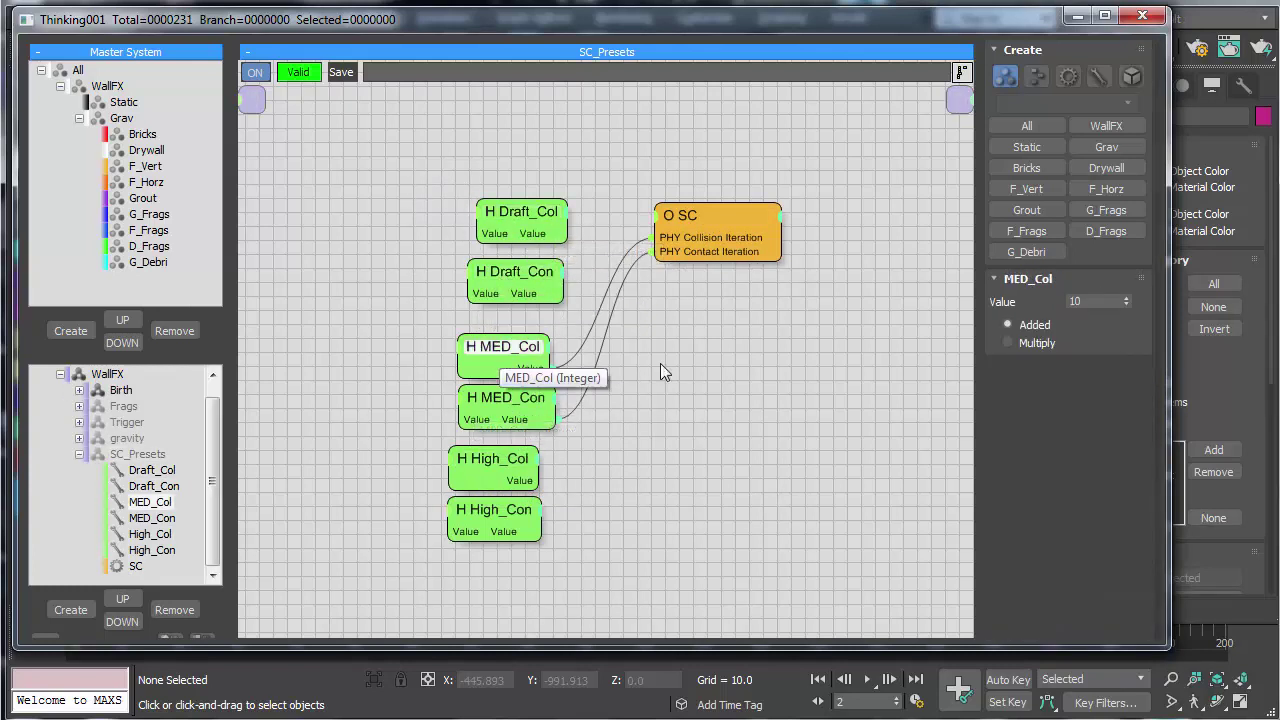
{"action": "left_click", "coordinate": [480, 405]}
{"action": "left_click", "coordinate": [488, 474]}
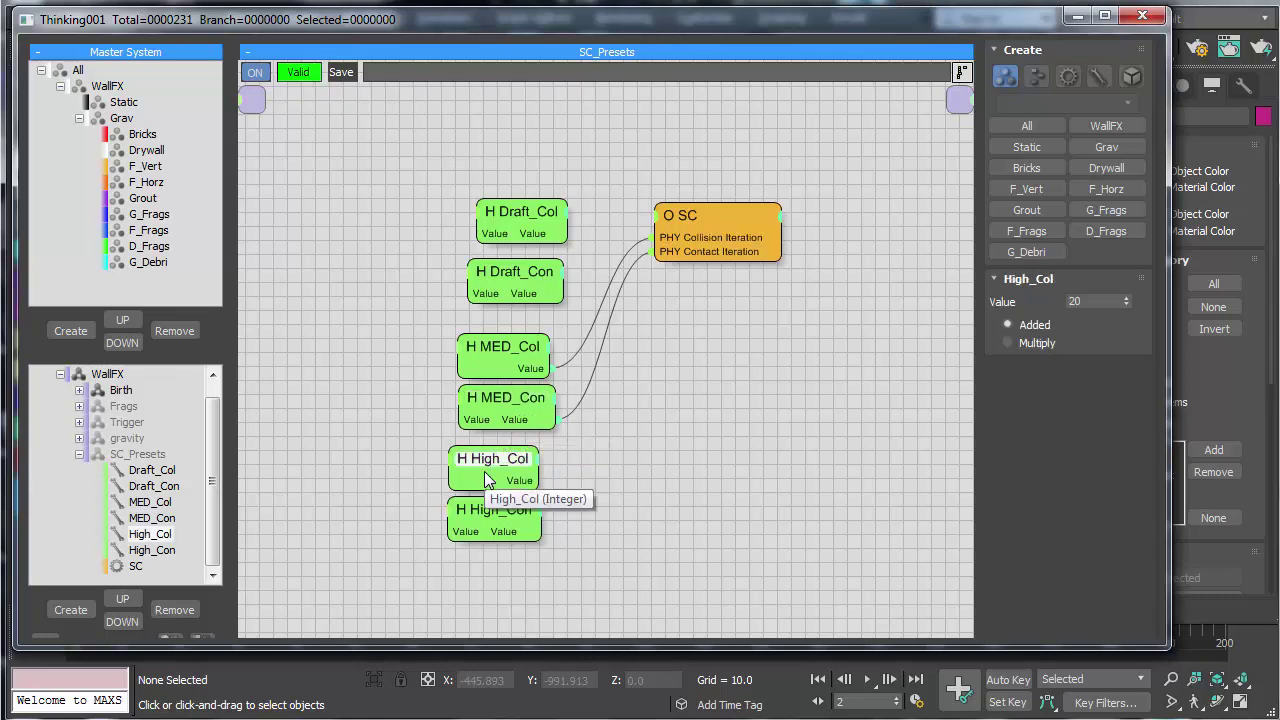
{"action": "left_click", "coordinate": [497, 513]}
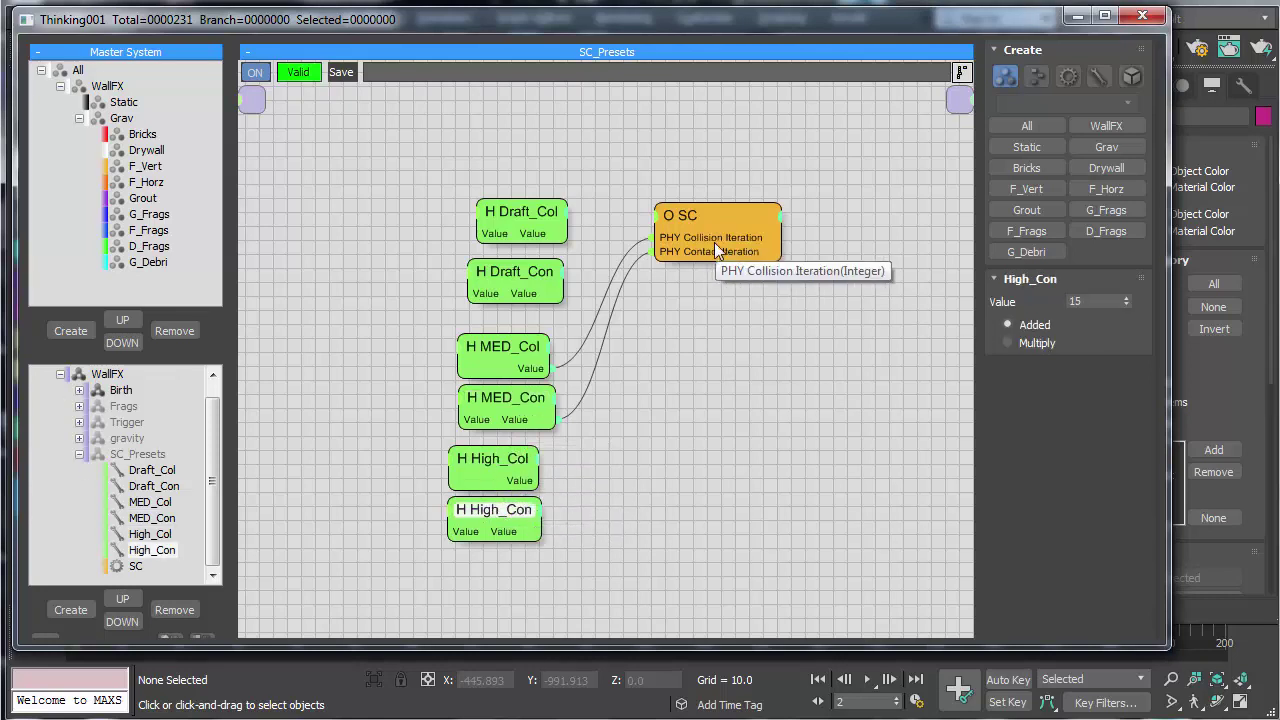
Step: Inspect the SC operator's physics settings for collision and contact iterations
{"action": "left_click_drag", "start_coordinate": [714, 222], "coordinate": [702, 217]}
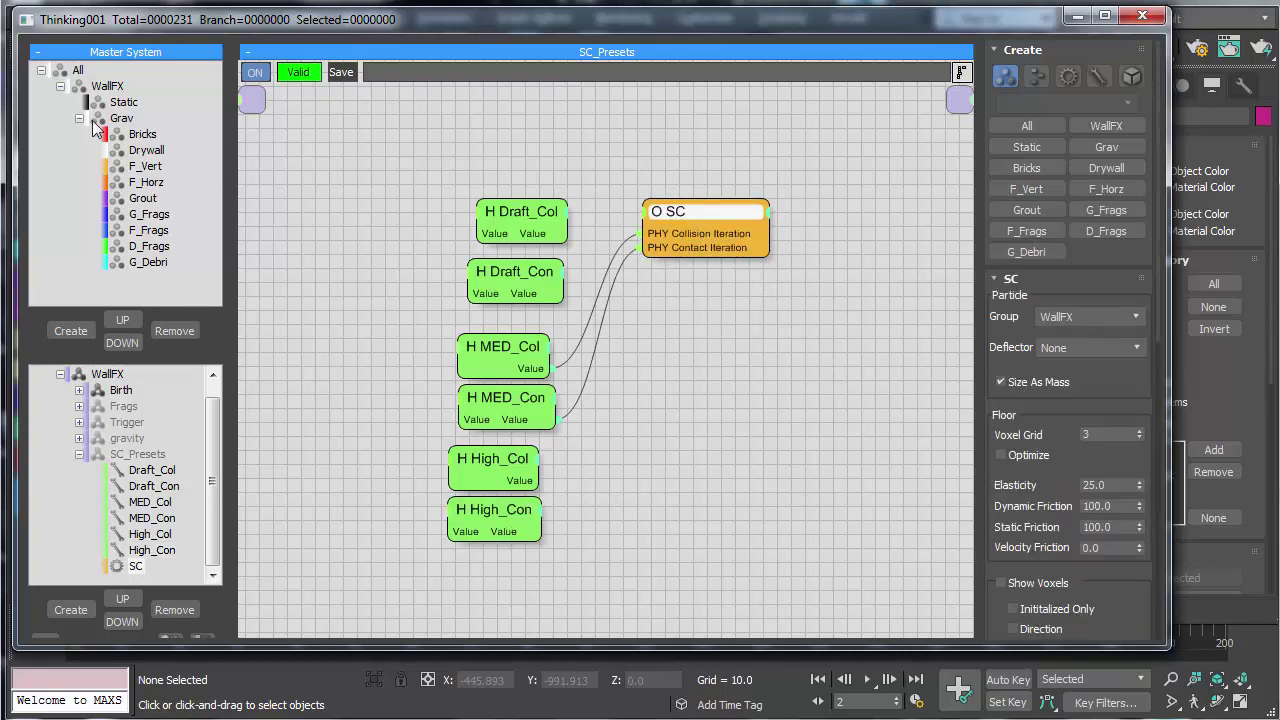
{"action": "scroll", "coordinate": [1020, 548], "scroll_direction": "down", "scroll_amount": 5}
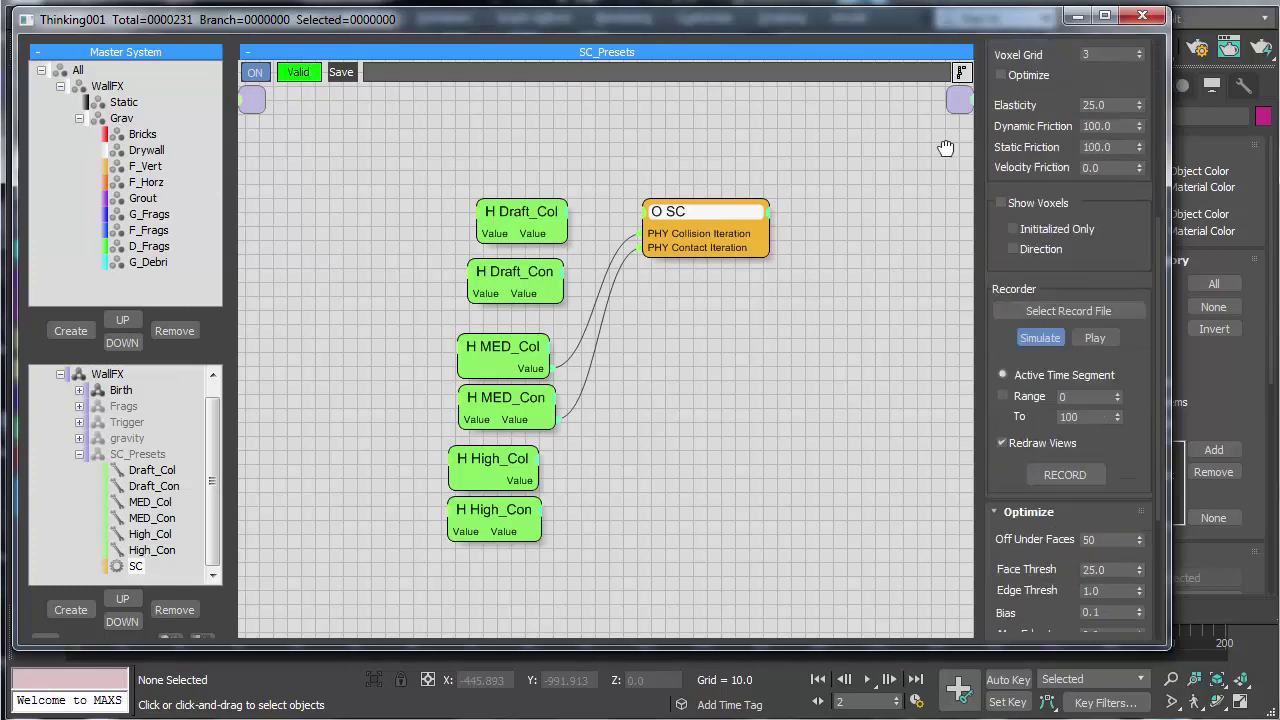
{"action": "scroll", "coordinate": [993, 193], "scroll_direction": "down", "scroll_amount": 2}
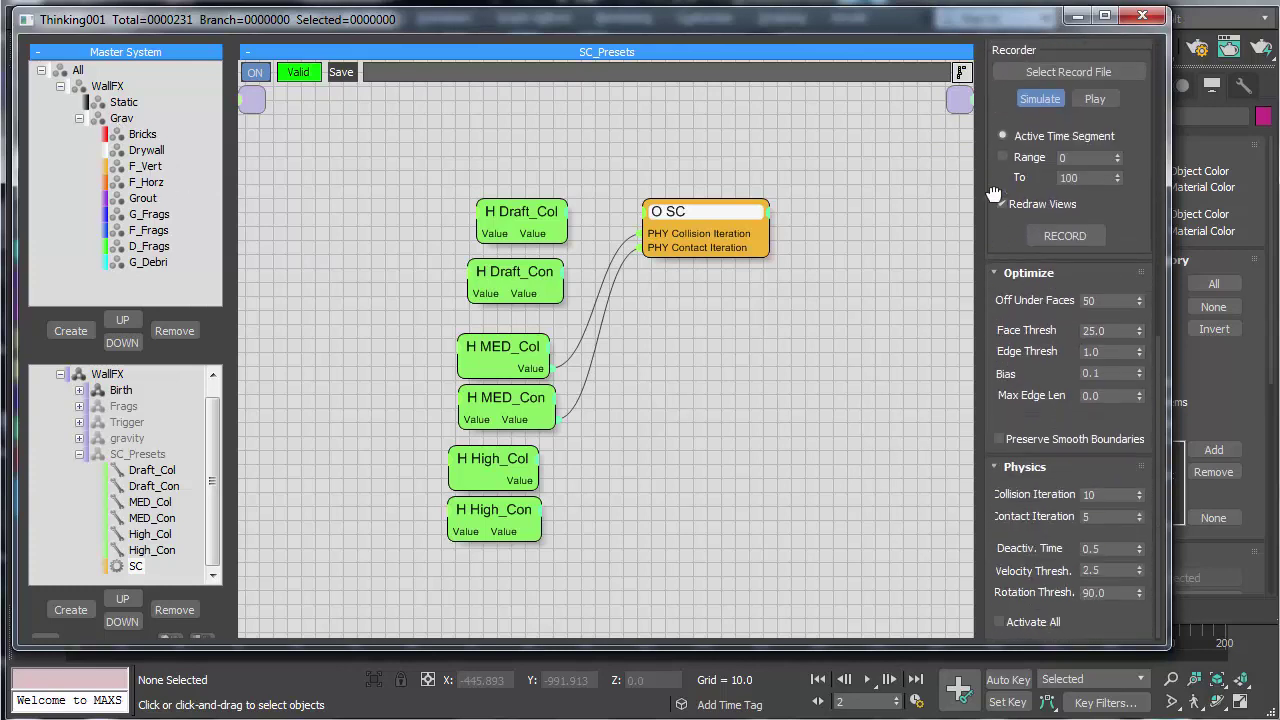
{"action": "left_click", "coordinate": [1100, 494]}
{"action": "left_click", "coordinate": [1037, 524]}
Step: Wire Draft_Col to the SC operator's PHY Collision Iteration and Draft_Con to its PHY Contact Iteration, replacing the medium presets
{"action": "left_click", "coordinate": [652, 231]}
{"action": "left_click_drag", "start_coordinate": [660, 250], "coordinate": [552, 295]}
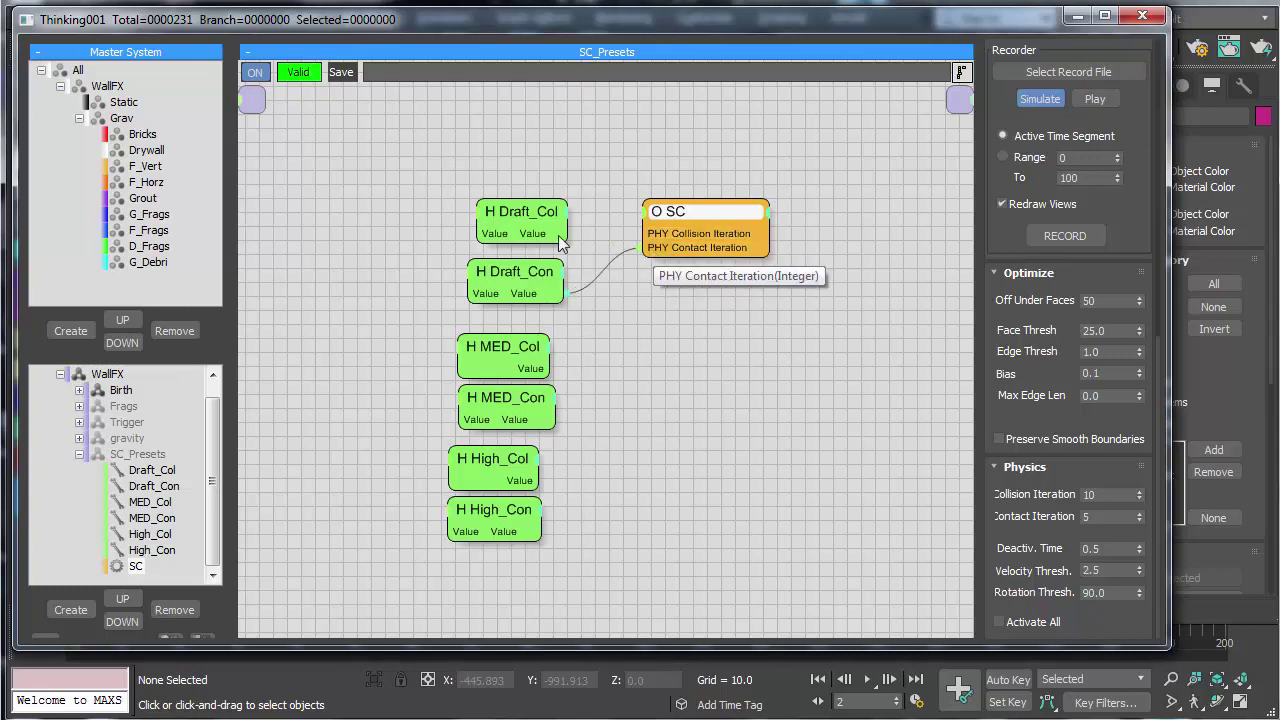
{"action": "left_click_drag", "start_coordinate": [560, 243], "coordinate": [648, 234]}
{"action": "left_click", "coordinate": [525, 222]}
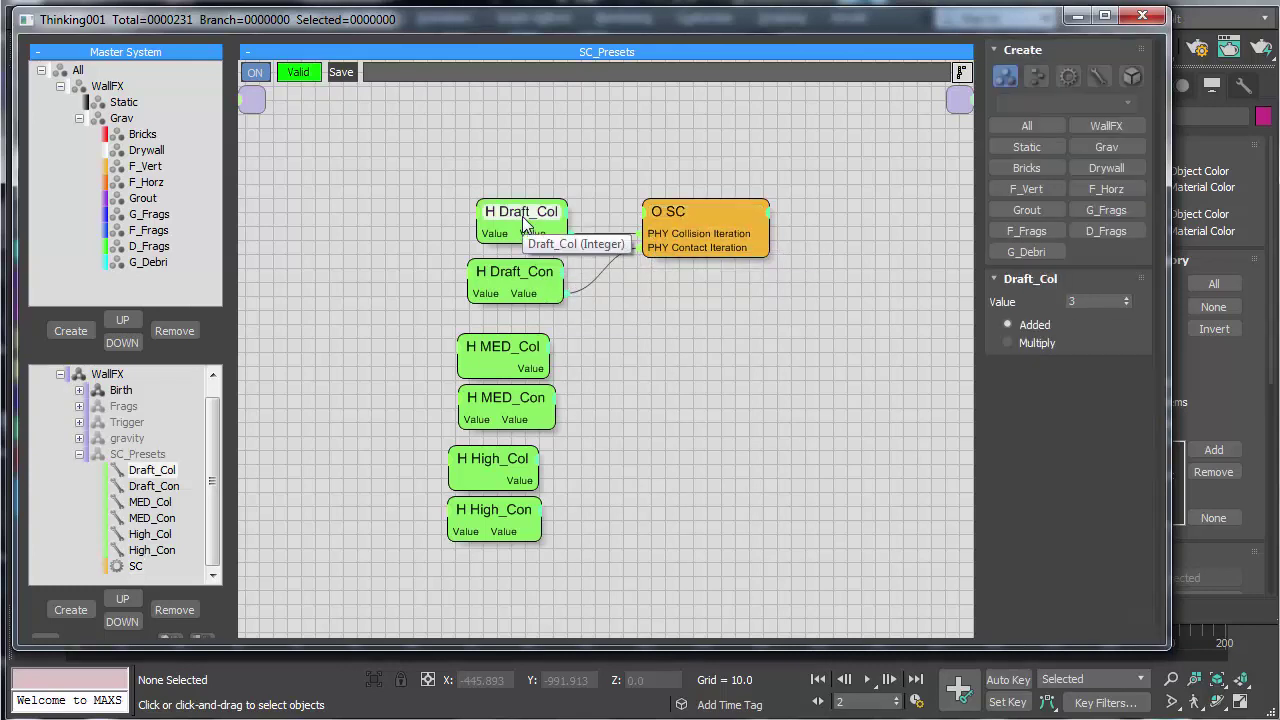
{"action": "left_click", "coordinate": [525, 270]}
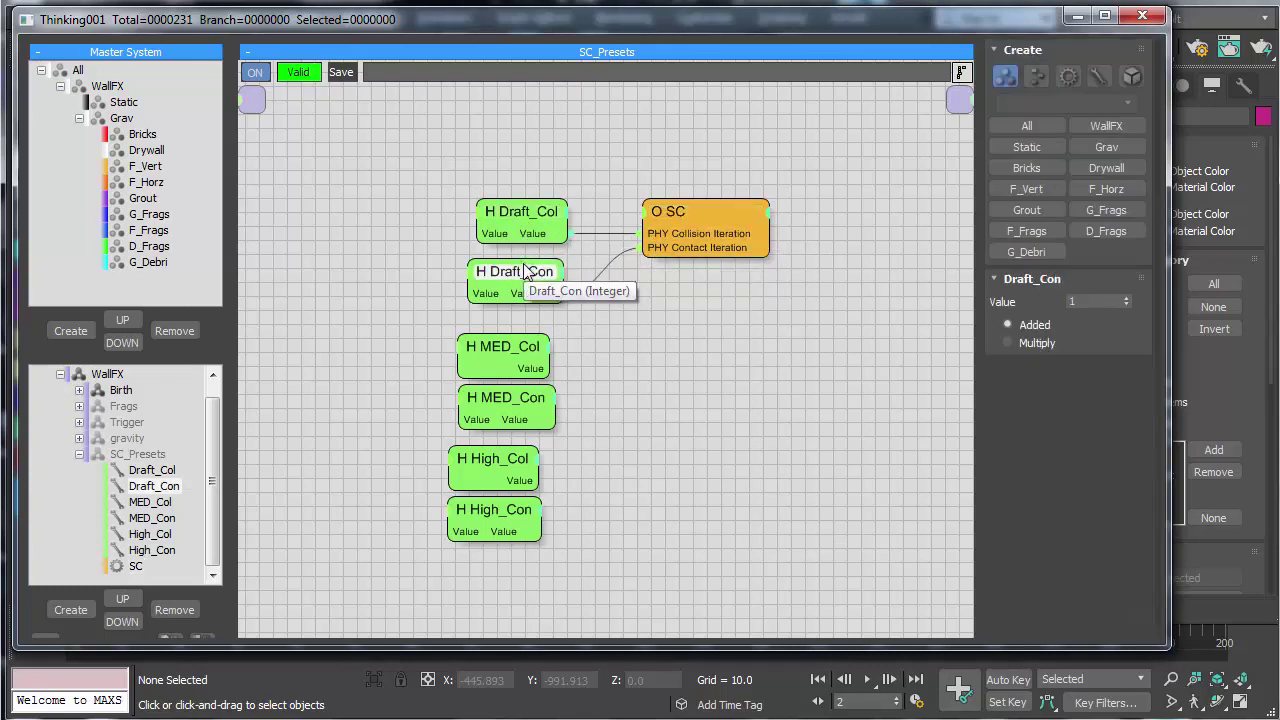
{"action": "left_click", "coordinate": [78, 459]}
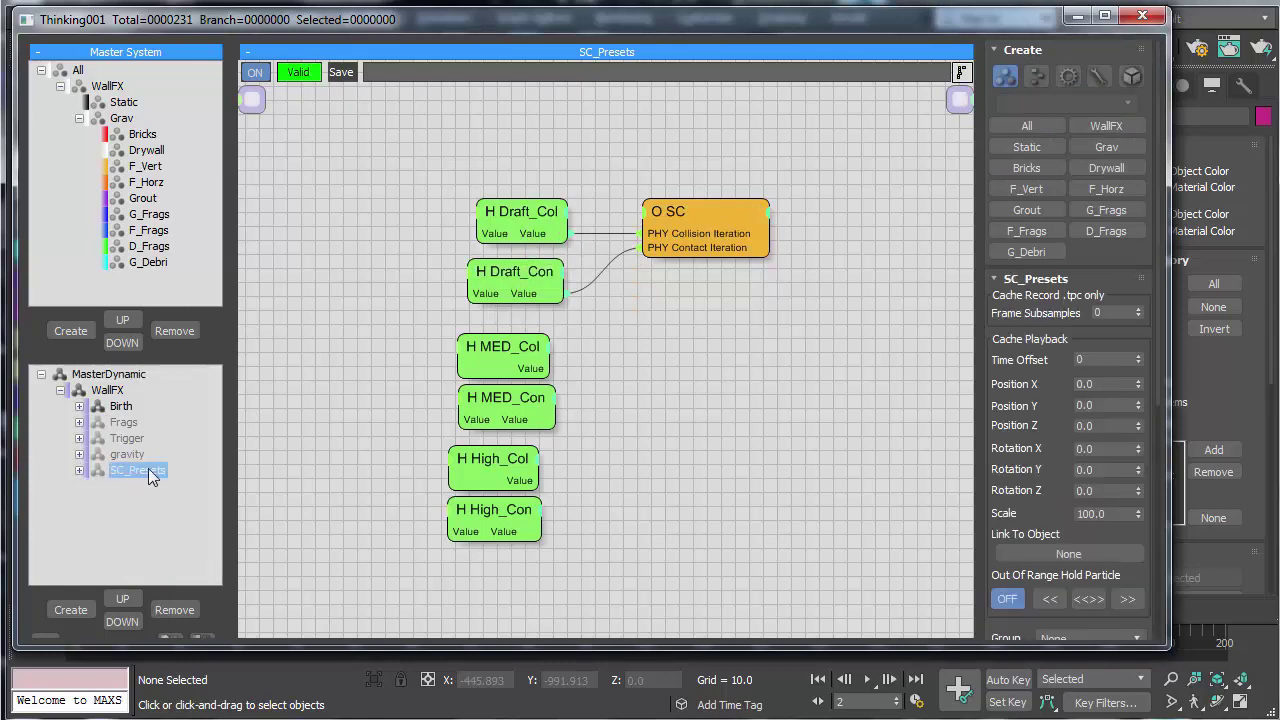
Step: Narrow the particle editor to see the wall and trigger helper beside it, and bring up the Frags set
{"action": "left_click_drag", "start_coordinate": [1172, 503], "coordinate": [764, 503]}
{"action": "middle_click_drag", "start_coordinate": [931, 474], "coordinate": [836, 408], "text": "alt"}
{"action": "scroll", "coordinate": [836, 408], "scroll_direction": "up", "scroll_amount": 3}
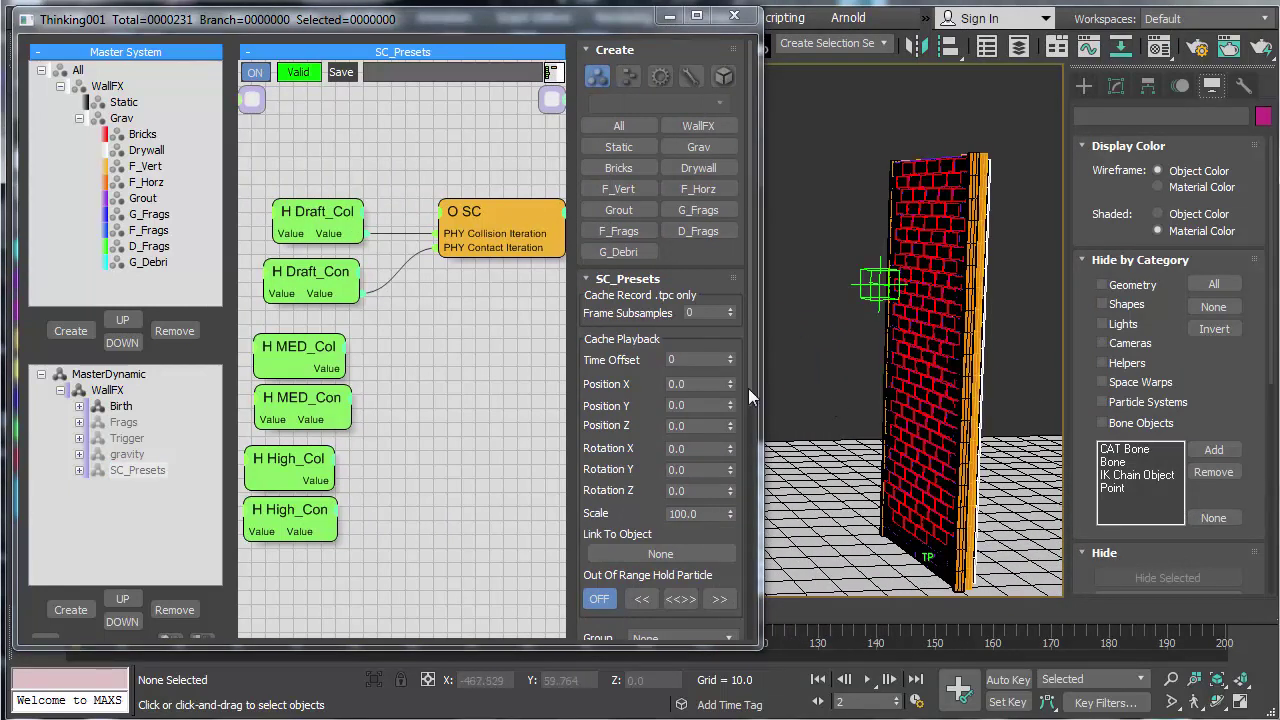
{"action": "left_click", "coordinate": [123, 426]}
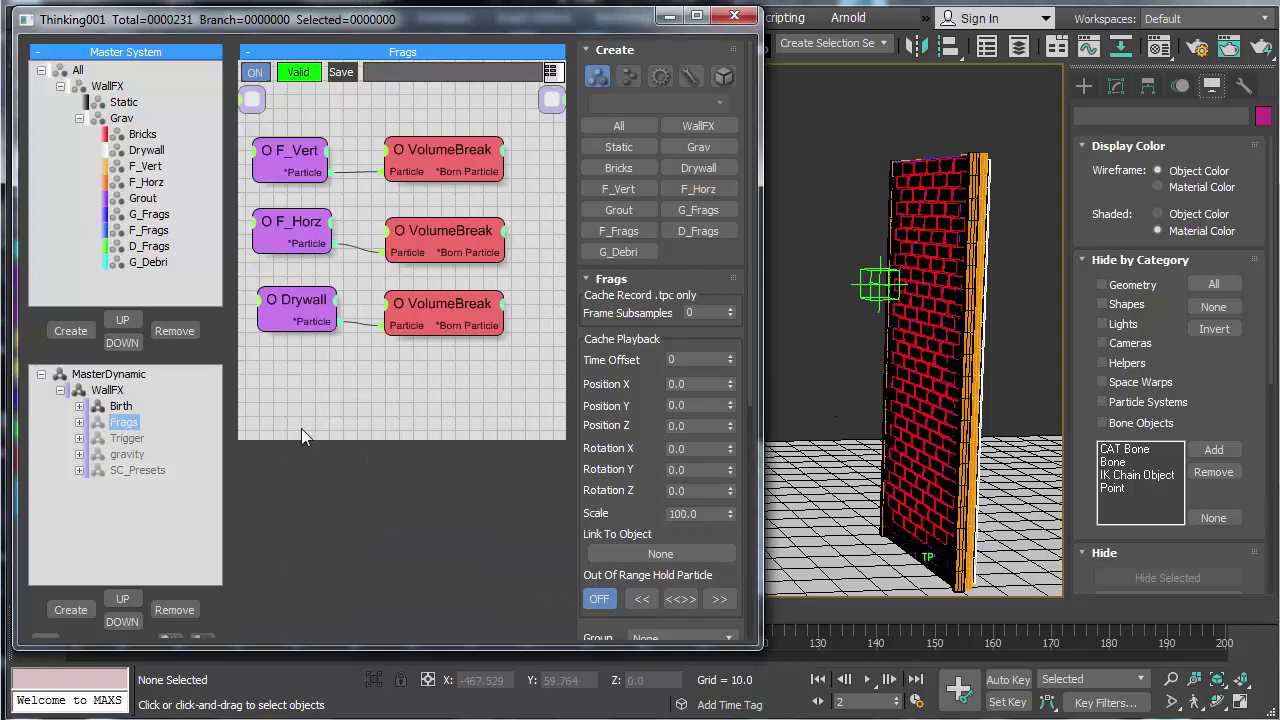
Step: Turn on the Trigger, gravity and SC_Presets dynamic sets and review gravity's Threshold and Force operators
{"action": "left_click", "coordinate": [127, 454]}
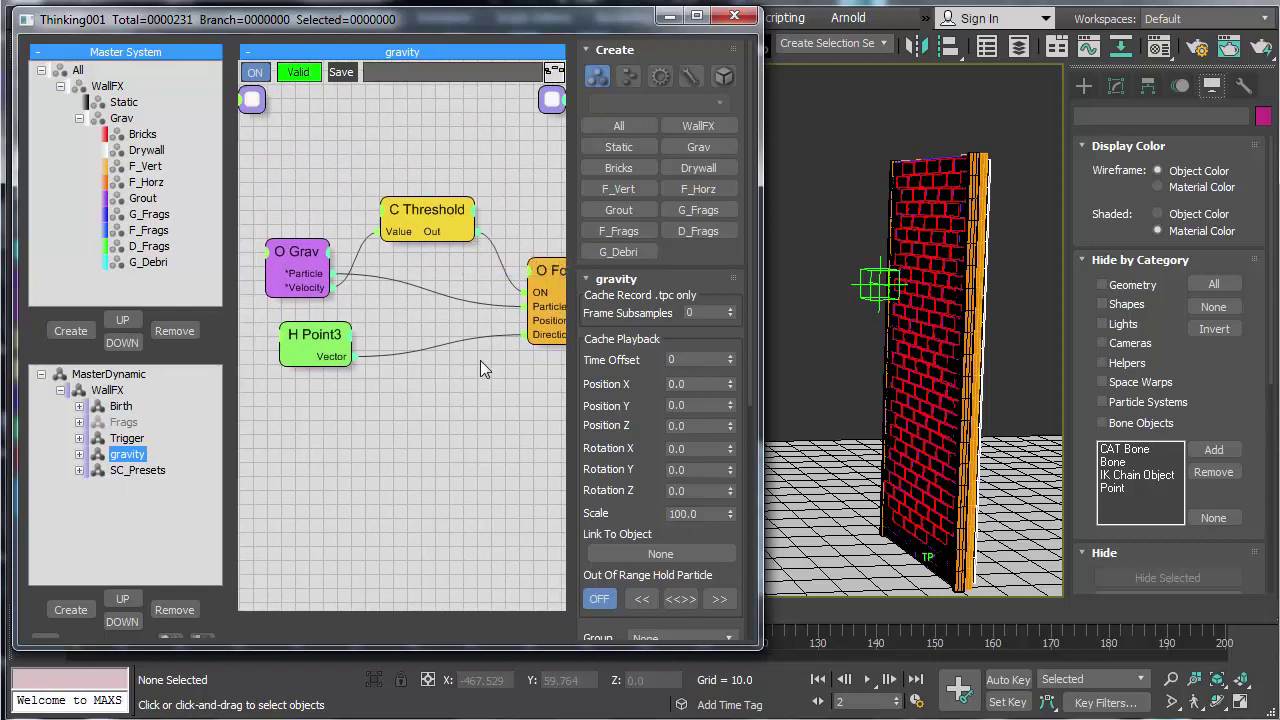
{"action": "middle_click_drag", "start_coordinate": [404, 348], "coordinate": [375, 361]}
{"action": "left_click_drag", "start_coordinate": [295, 353], "coordinate": [332, 344]}
{"action": "left_click_drag", "start_coordinate": [387, 223], "coordinate": [383, 240]}
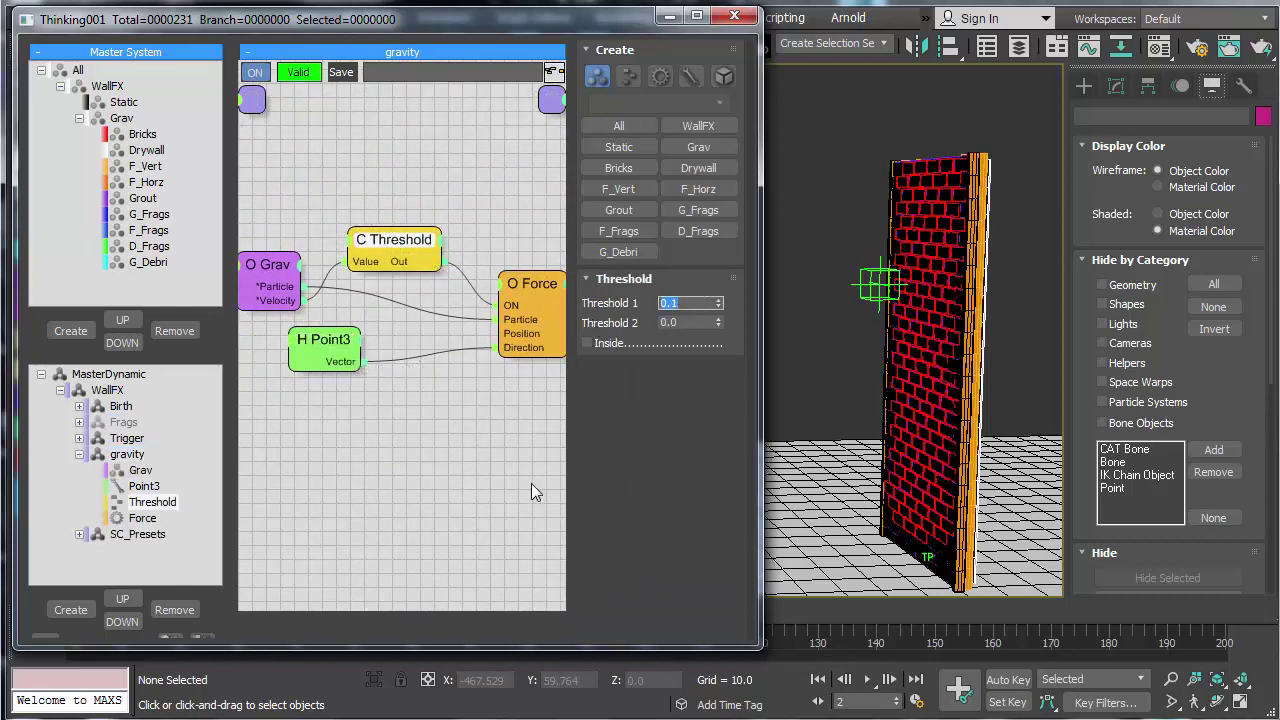
{"action": "left_click_drag", "start_coordinate": [541, 292], "coordinate": [515, 289]}
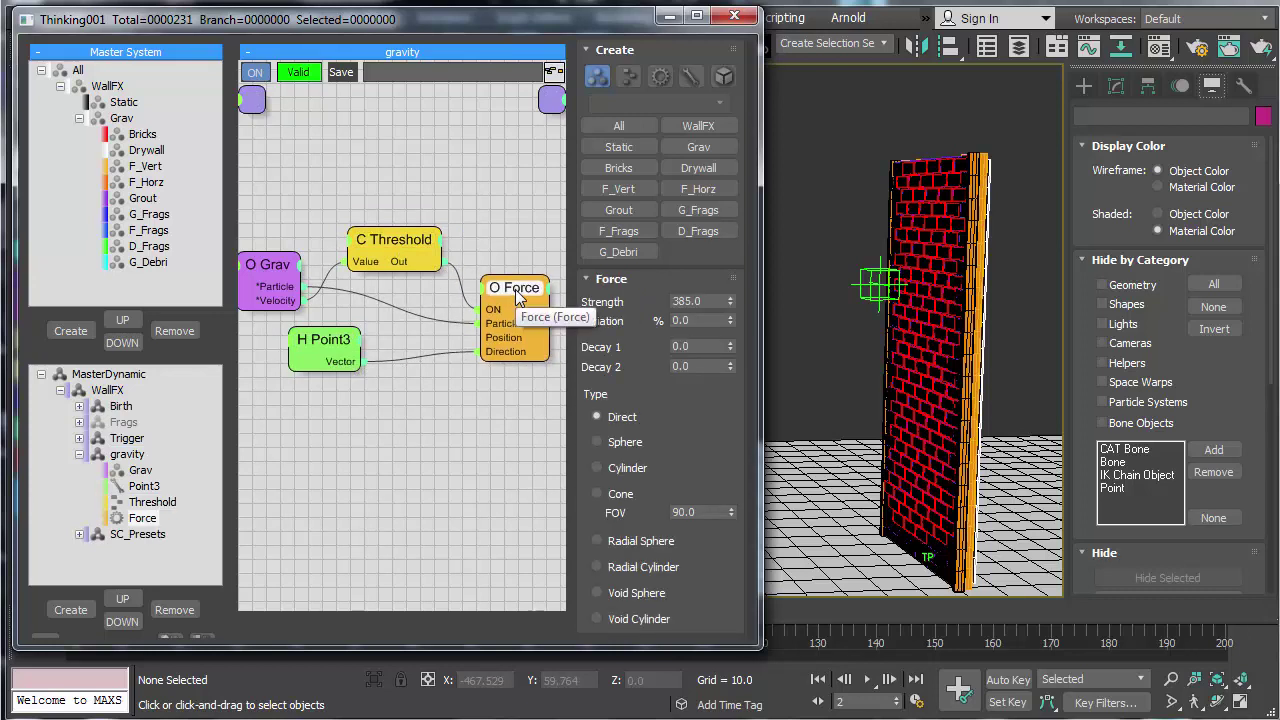
Step: Close the particle editor, run the simulation to frame 5, and inspect the bricks around the selected TiggerPT helper
{"action": "left_click", "coordinate": [734, 15]}
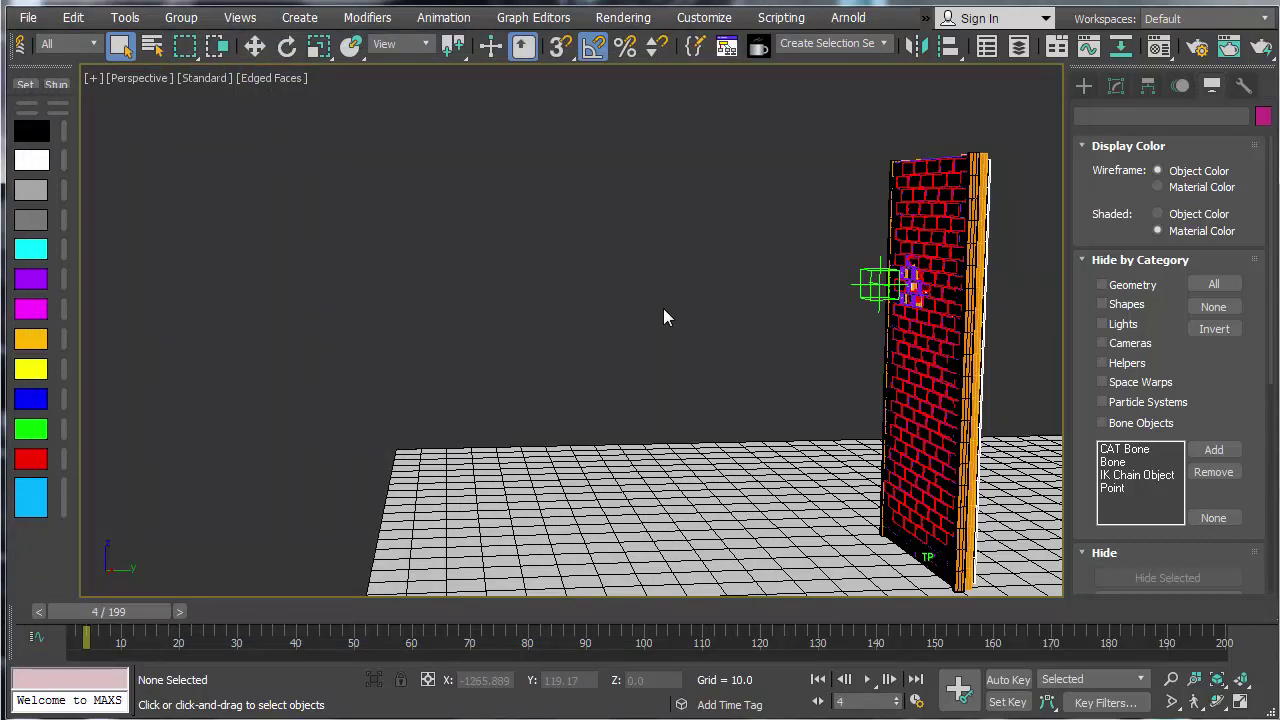
{"action": "scroll", "coordinate": [897, 291], "scroll_direction": "up", "scroll_amount": 5}
{"action": "left_click", "coordinate": [855, 255]}
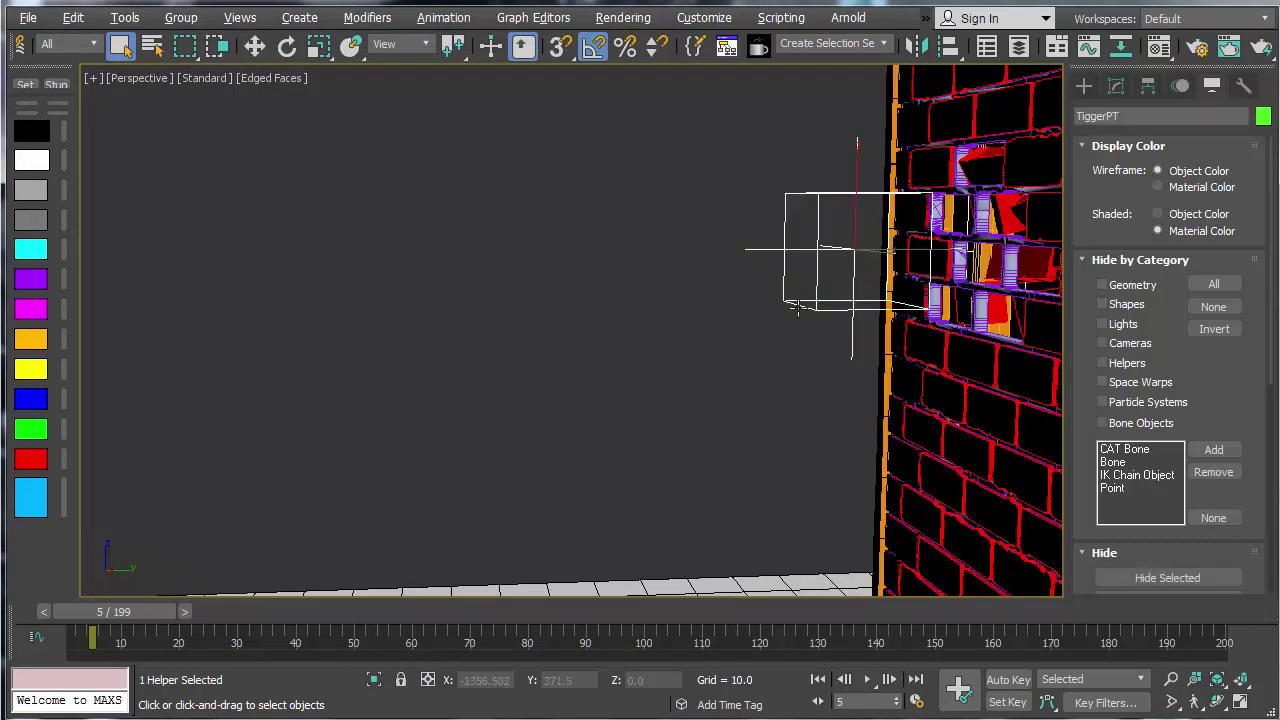
{"action": "middle_click_drag", "start_coordinate": [798, 309], "coordinate": [850, 352], "text": "alt"}
{"action": "scroll", "coordinate": [907, 316], "scroll_direction": "down", "scroll_amount": 3}
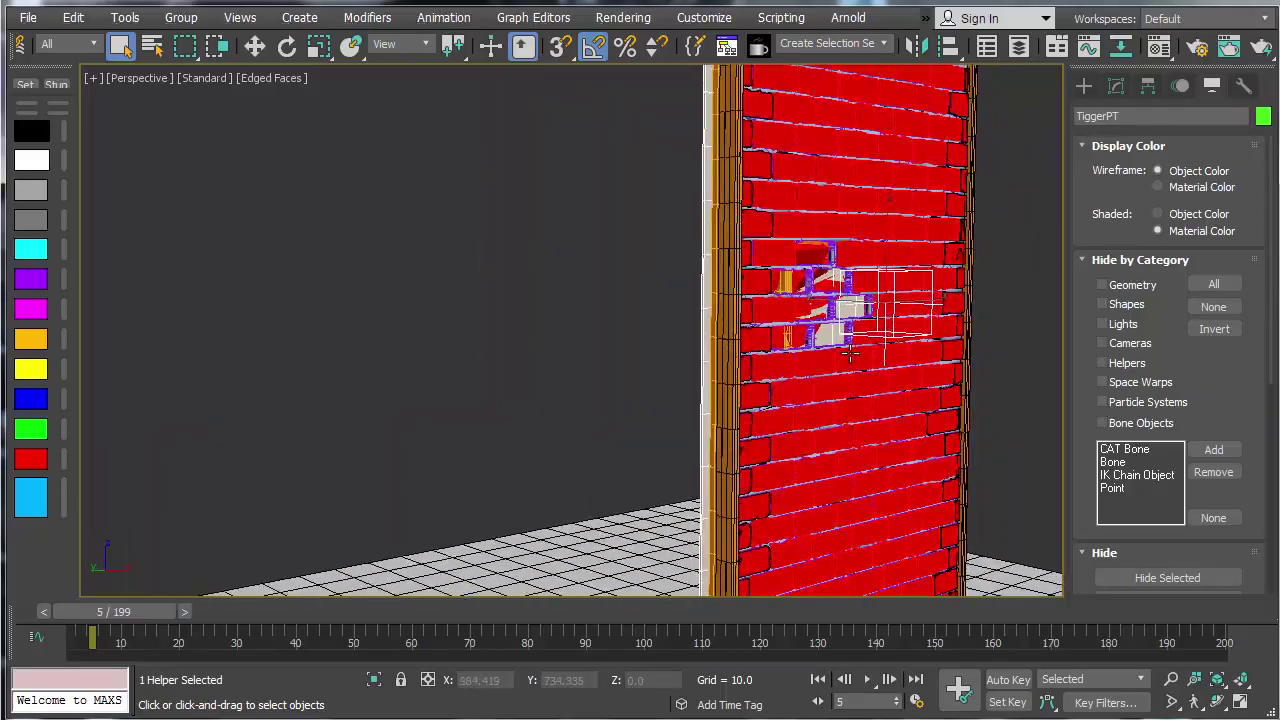
{"action": "scroll", "coordinate": [850, 352], "scroll_direction": "up", "scroll_amount": 3}
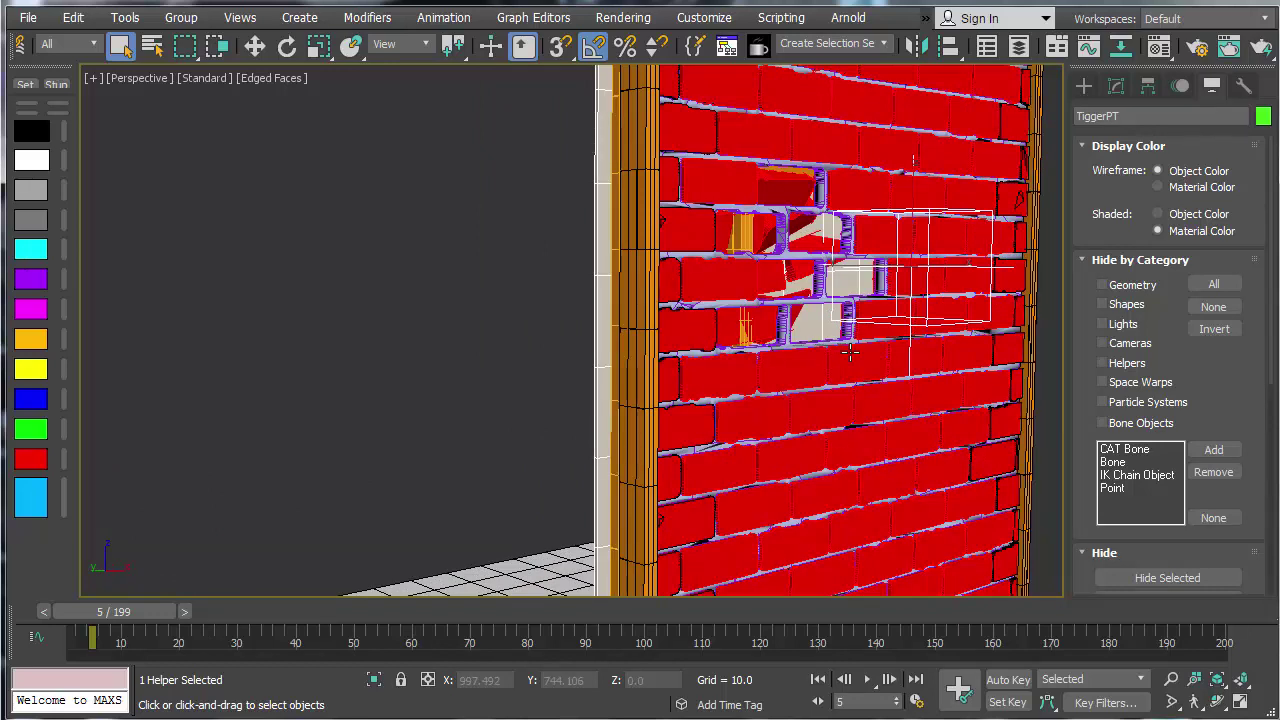
Step: Examine the triggered wall from behind and above to check how the bricks pass through its layers
{"action": "right_click", "coordinate": [850, 352]}
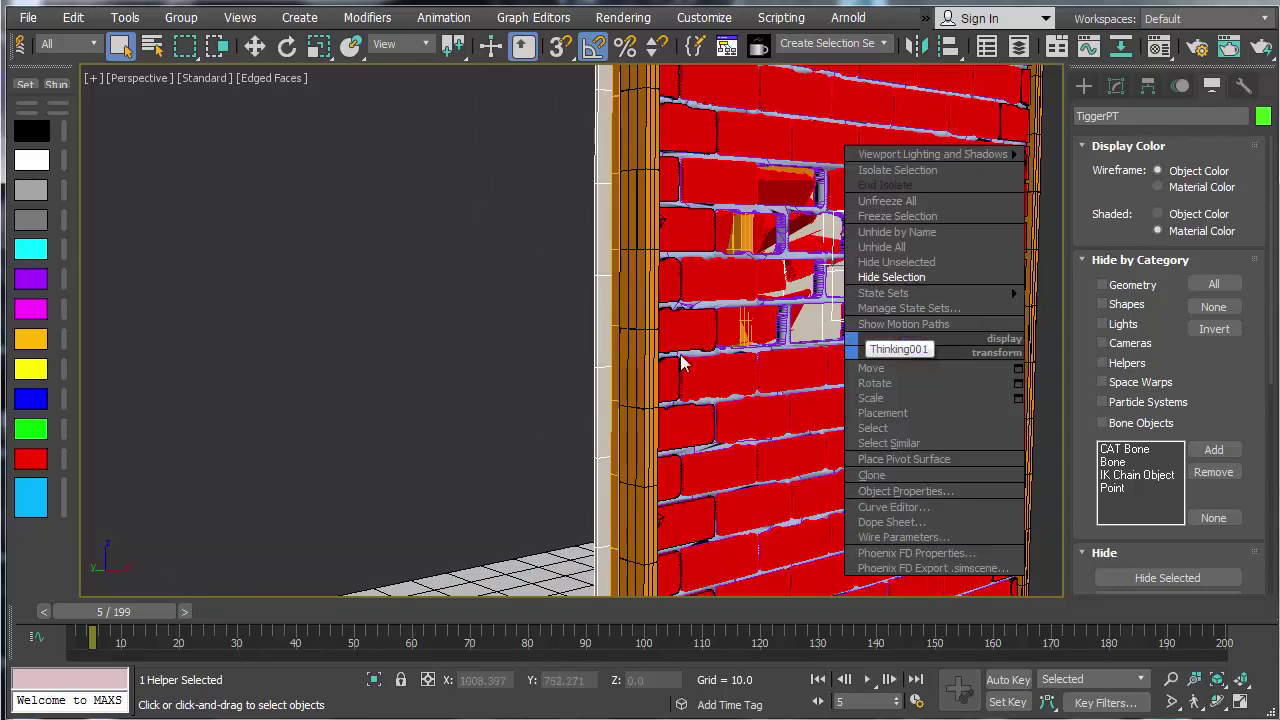
{"action": "left_click", "coordinate": [351, 327]}
{"action": "scroll", "coordinate": [397, 375], "scroll_direction": "down", "scroll_amount": 2}
{"action": "middle_click_drag", "start_coordinate": [396, 373], "coordinate": [690, 478], "text": "alt"}
{"action": "middle_click_drag", "start_coordinate": [687, 390], "coordinate": [703, 450], "text": "alt"}
{"action": "scroll", "coordinate": [729, 420], "scroll_direction": "up", "scroll_amount": 4}
{"action": "scroll", "coordinate": [691, 415], "scroll_direction": "down", "scroll_amount": 4}
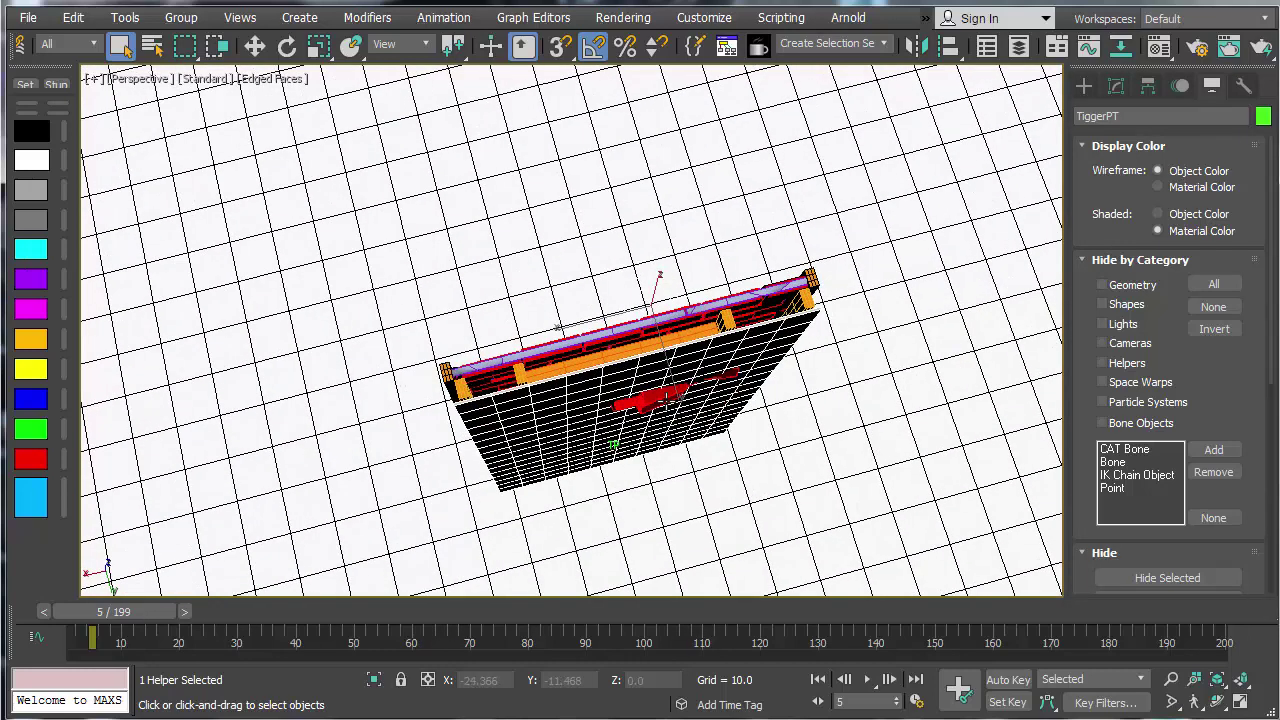
Step: Turn off the MasterDynamic set in the particle editor, close it and clear the helper selection
{"action": "key", "text": "6"}
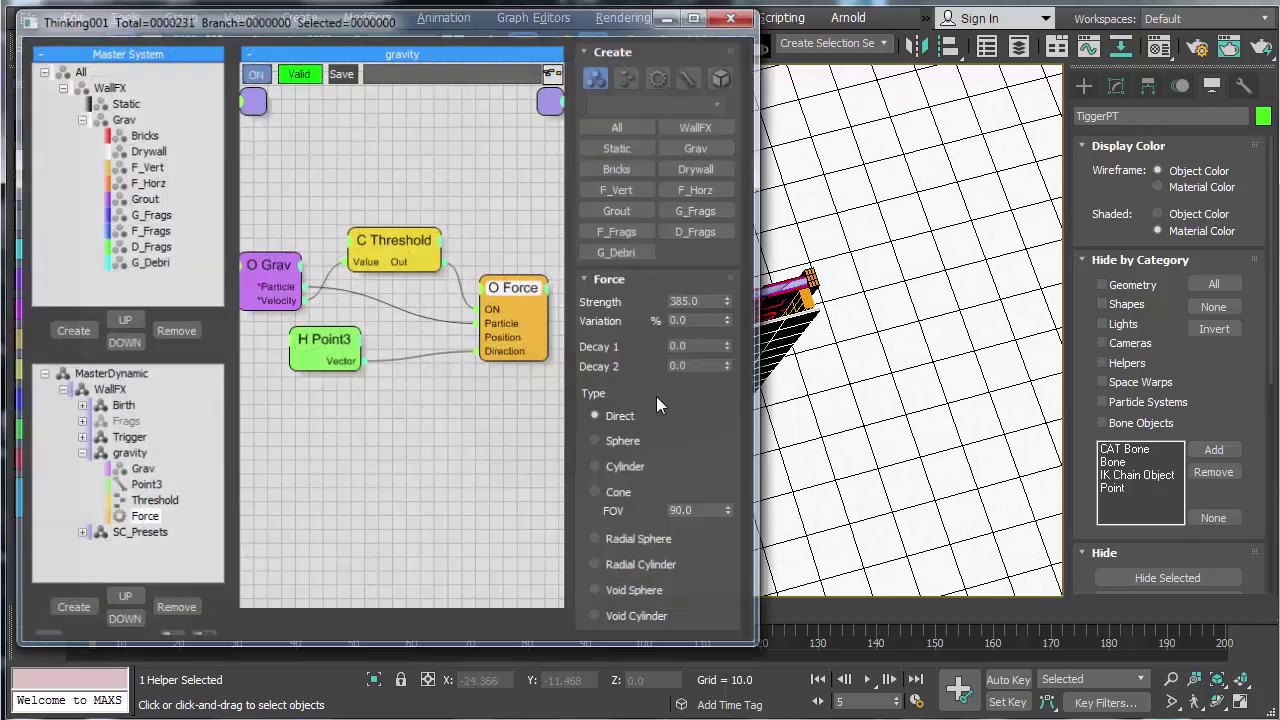
{"action": "right_click", "coordinate": [126, 379]}
{"action": "left_click", "coordinate": [738, 16]}
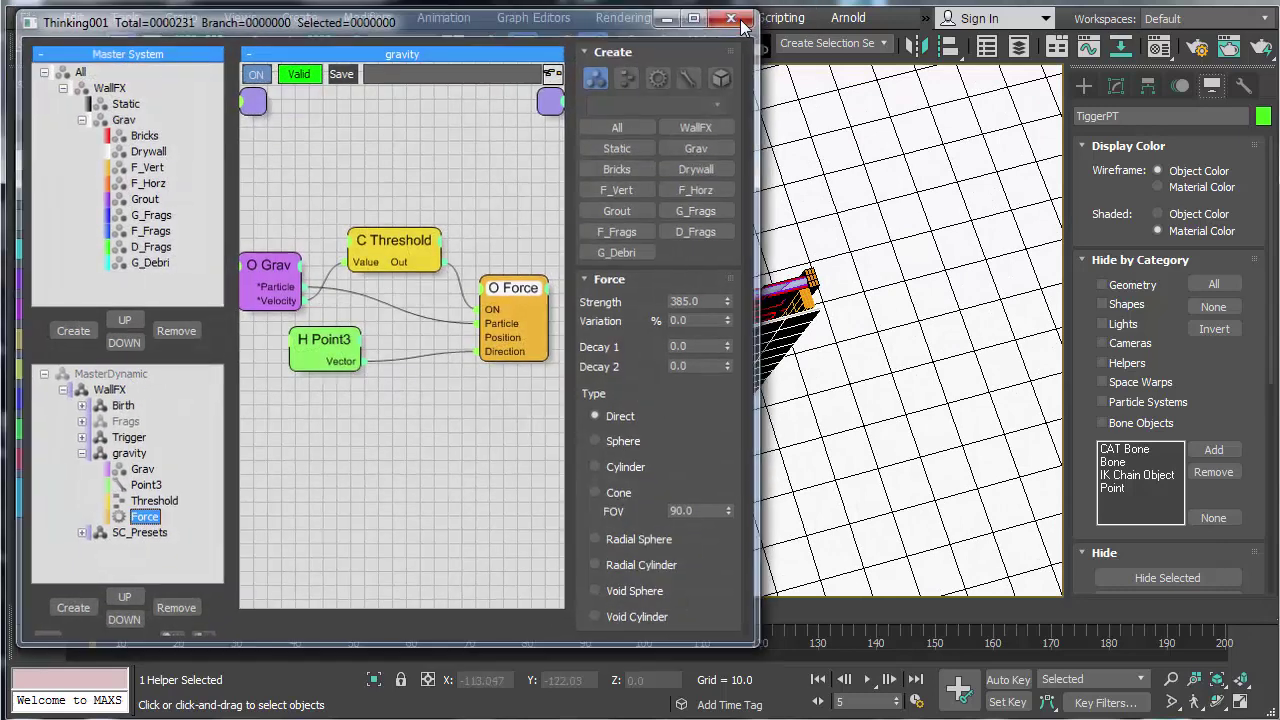
{"action": "scroll", "coordinate": [595, 256], "scroll_direction": "down", "scroll_amount": 4}
{"action": "key", "text": "alt+q"}
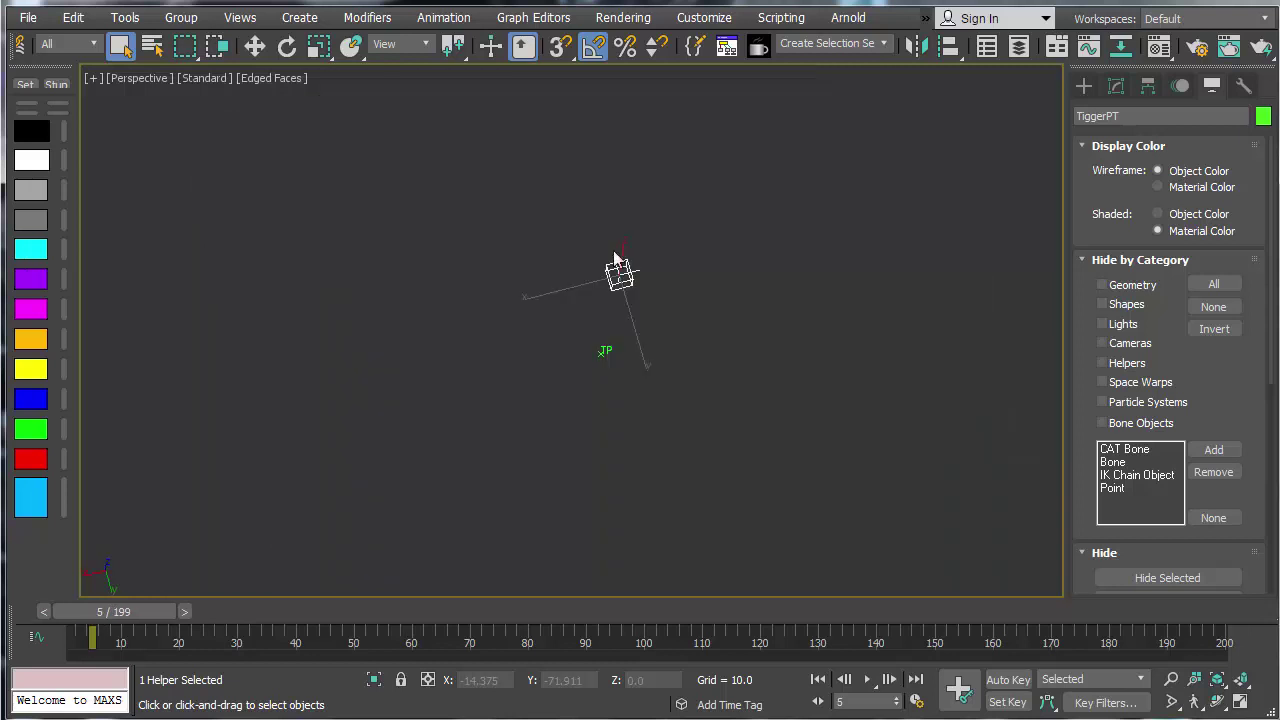
{"action": "left_click", "coordinate": [771, 281]}
Step: Show the BRICKS, DryWall, F_Horz, F_Vert, Grout_Broken and StaticGEO layers, hide tpFX, and switch to the top view
{"action": "left_click", "coordinate": [1017, 52]}
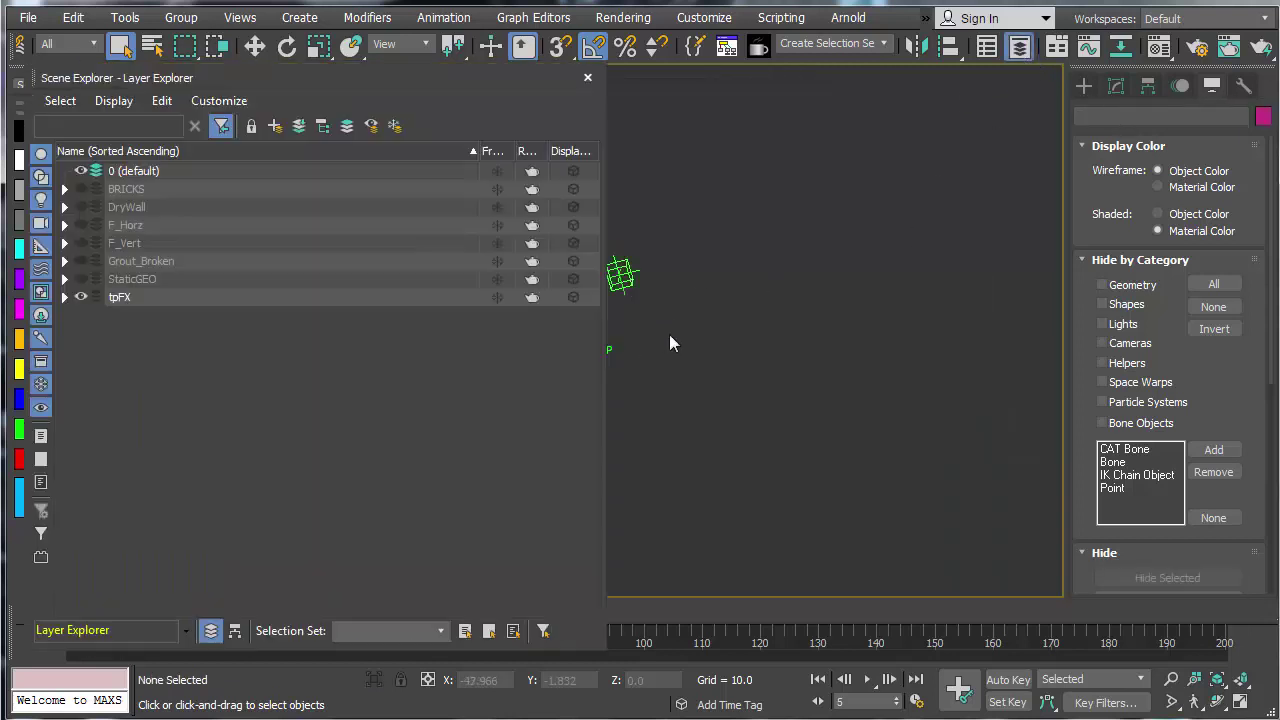
{"action": "left_click_drag", "start_coordinate": [81, 188], "coordinate": [83, 295]}
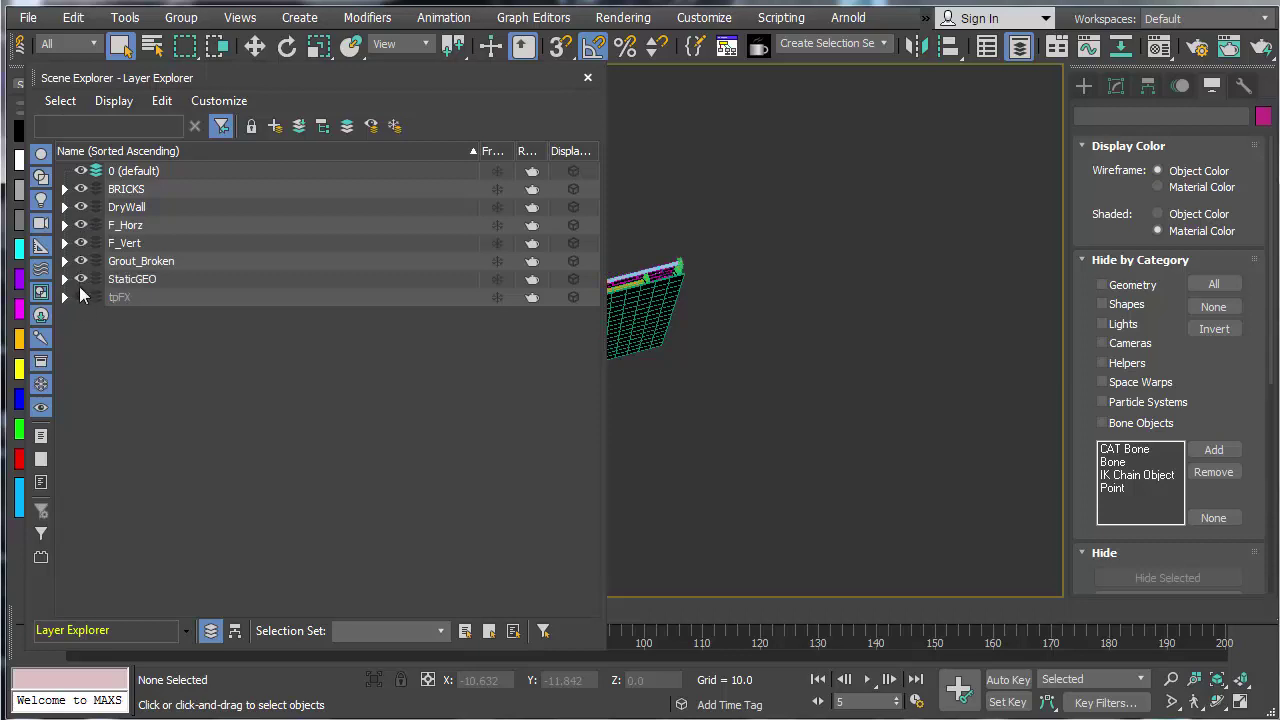
{"action": "left_click", "coordinate": [588, 81]}
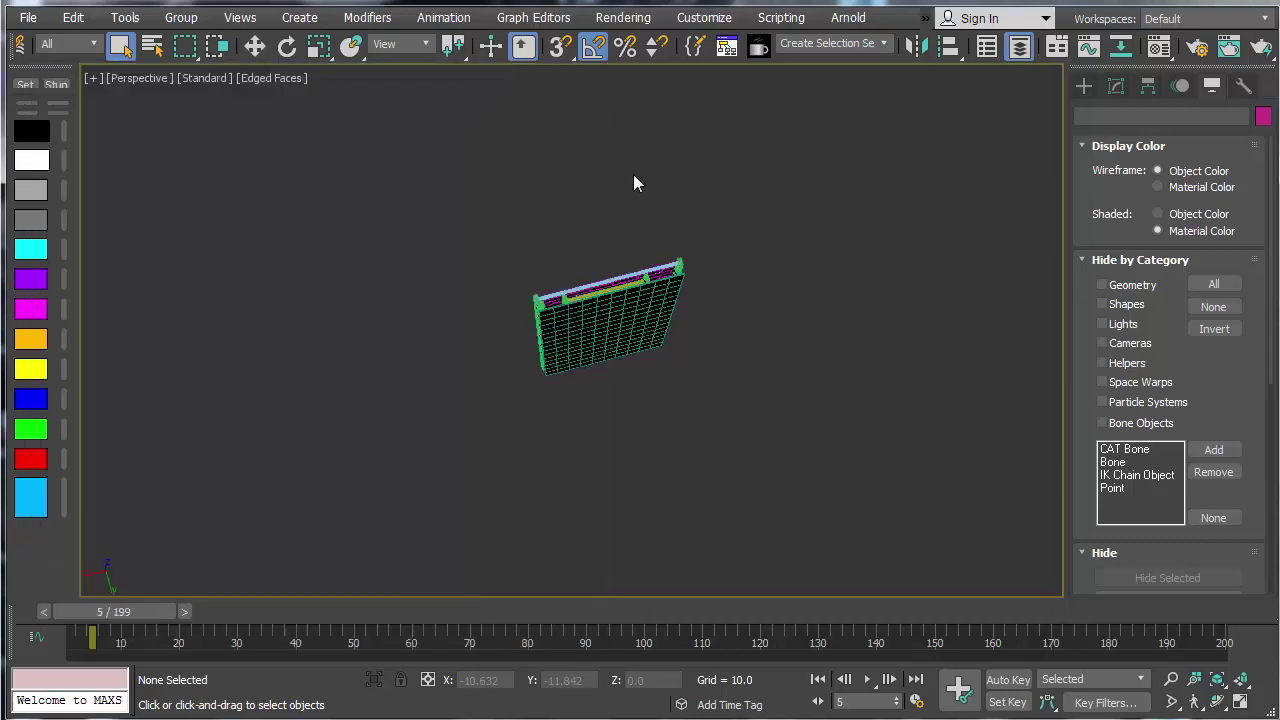
{"action": "key", "text": "t"}
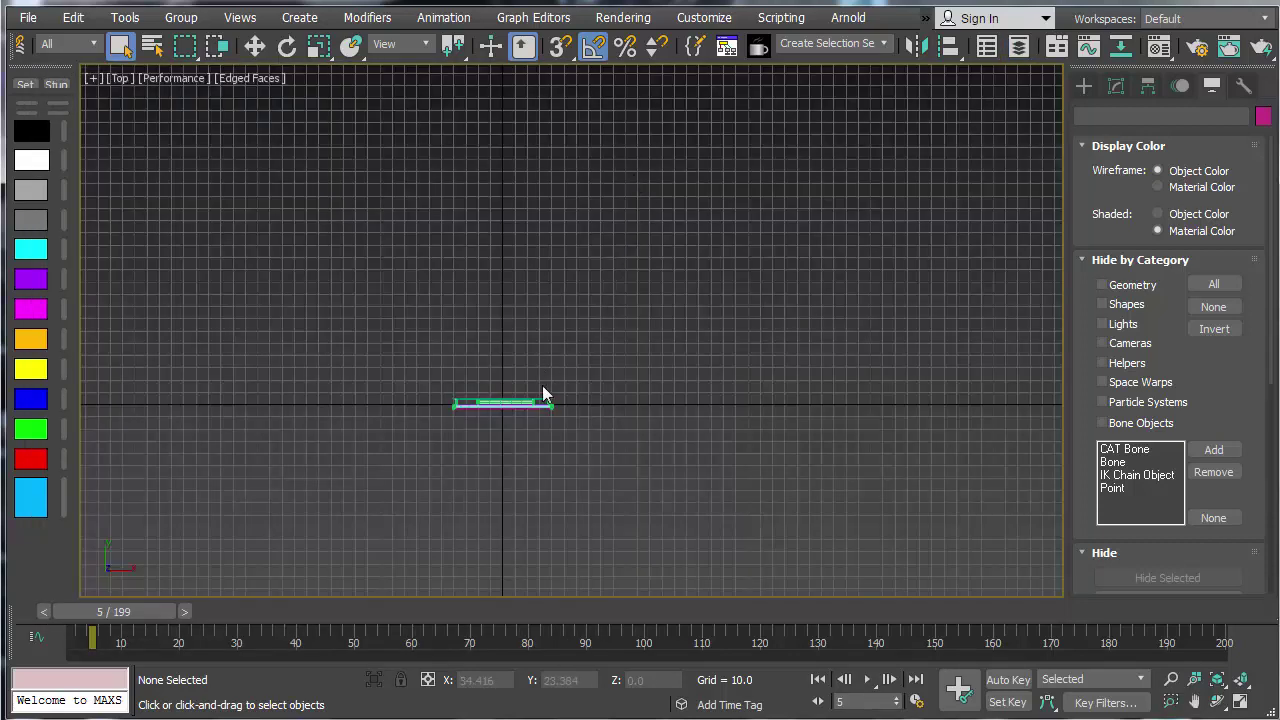
Step: Show the top view in wireframe and frame the wall's stacked layers for a check of their spacing
{"action": "scroll", "coordinate": [542, 390], "scroll_direction": "up", "scroll_amount": 5}
{"action": "middle_click_drag", "start_coordinate": [486, 386], "coordinate": [634, 279]}
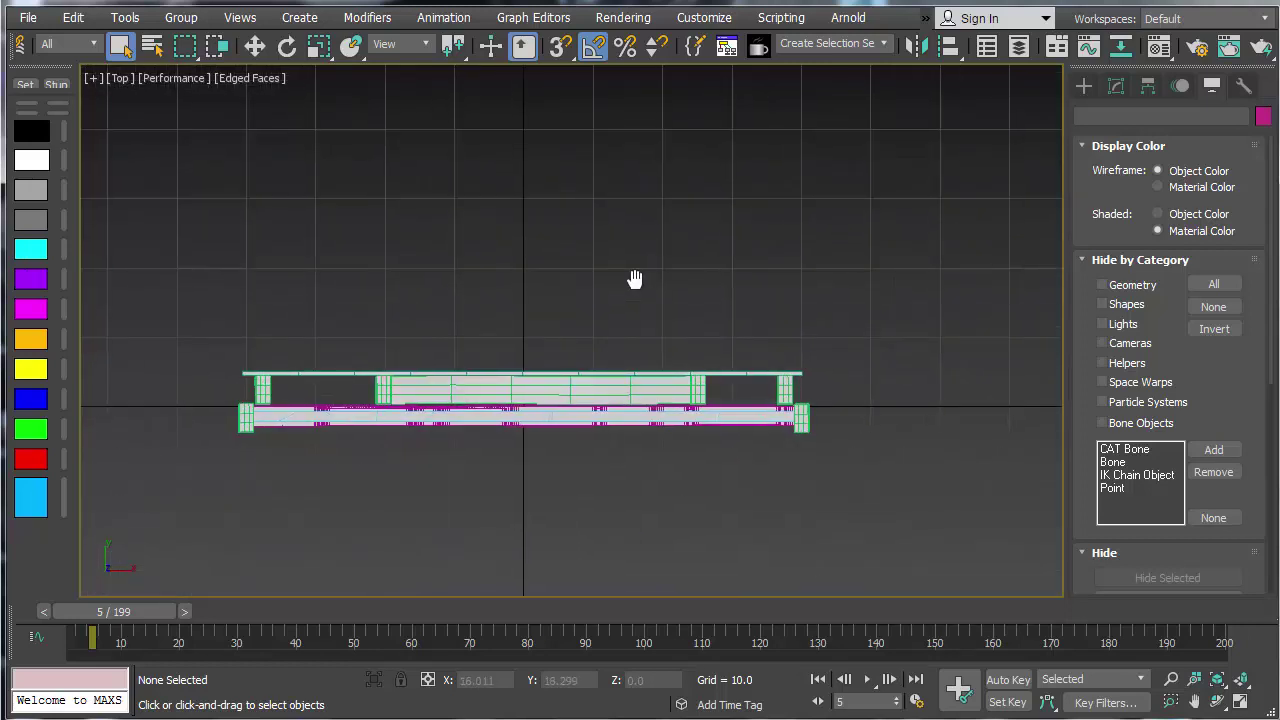
{"action": "key", "text": "F3"}
{"action": "key", "text": "F3"}
{"action": "key", "text": "F3"}
{"action": "scroll", "coordinate": [593, 452], "scroll_direction": "up", "scroll_amount": 5}
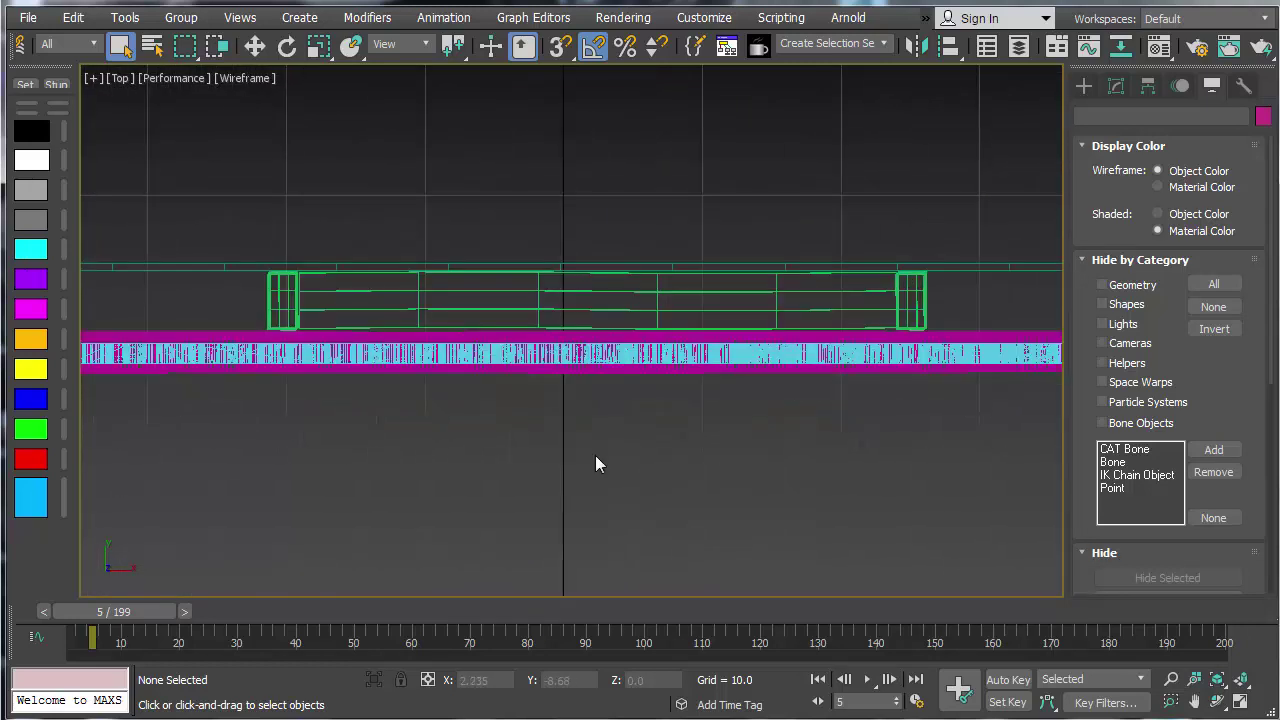
{"action": "middle_click_drag", "start_coordinate": [595, 464], "coordinate": [594, 477]}
{"action": "scroll", "coordinate": [597, 484], "scroll_direction": "down", "scroll_amount": 3}
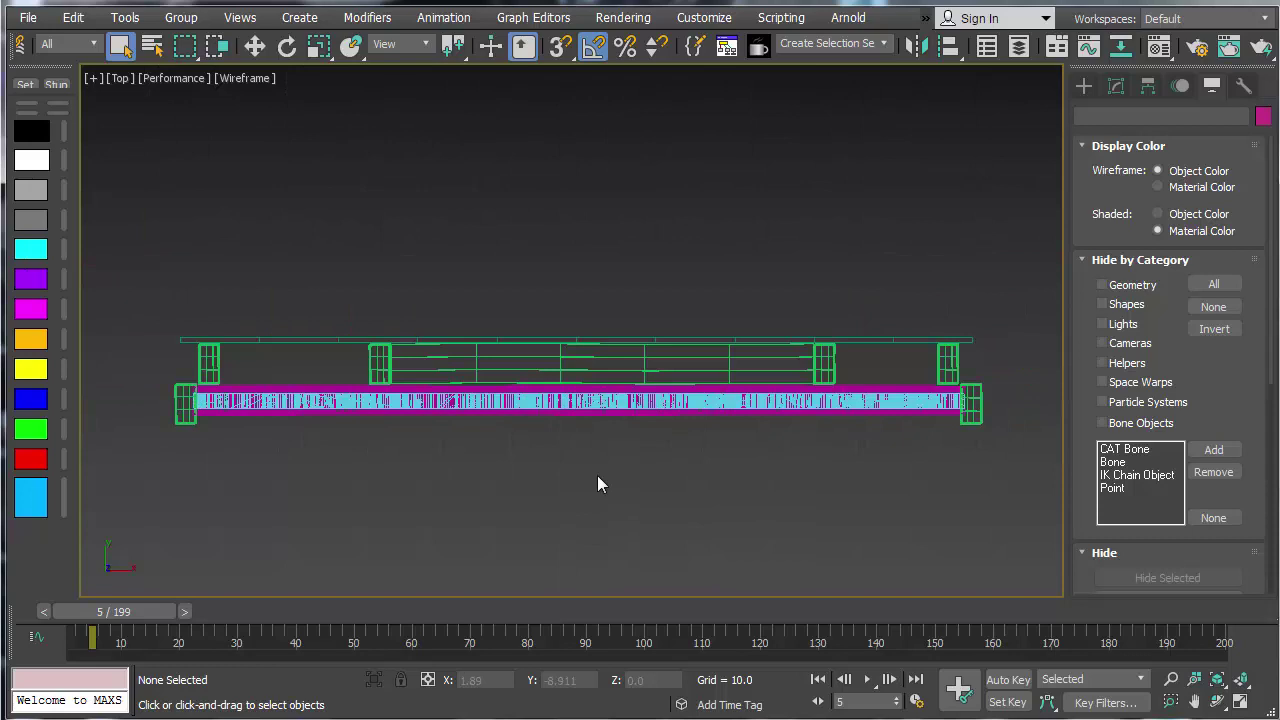
Step: Move the SheetRock panel away from the framing along Y to about 5.56, and clear the selection
{"action": "left_click", "coordinate": [325, 345]}
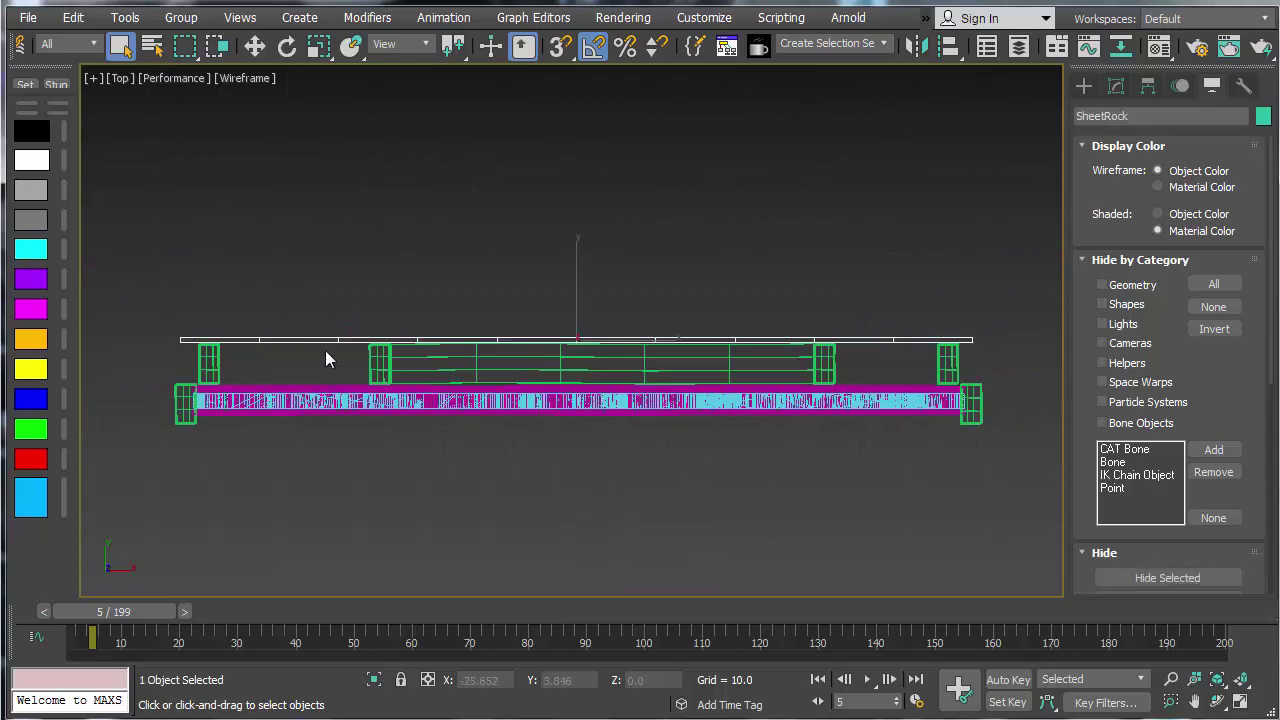
{"action": "right_click", "coordinate": [338, 297]}
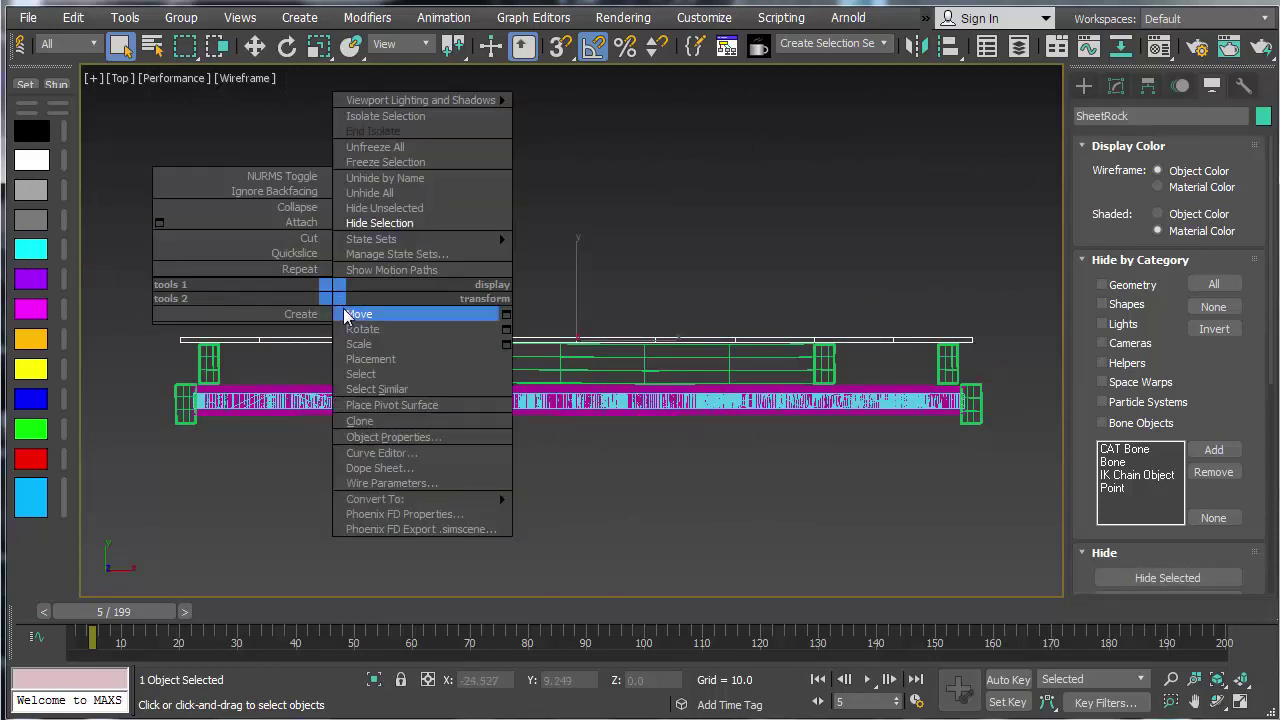
{"action": "left_click", "coordinate": [352, 314]}
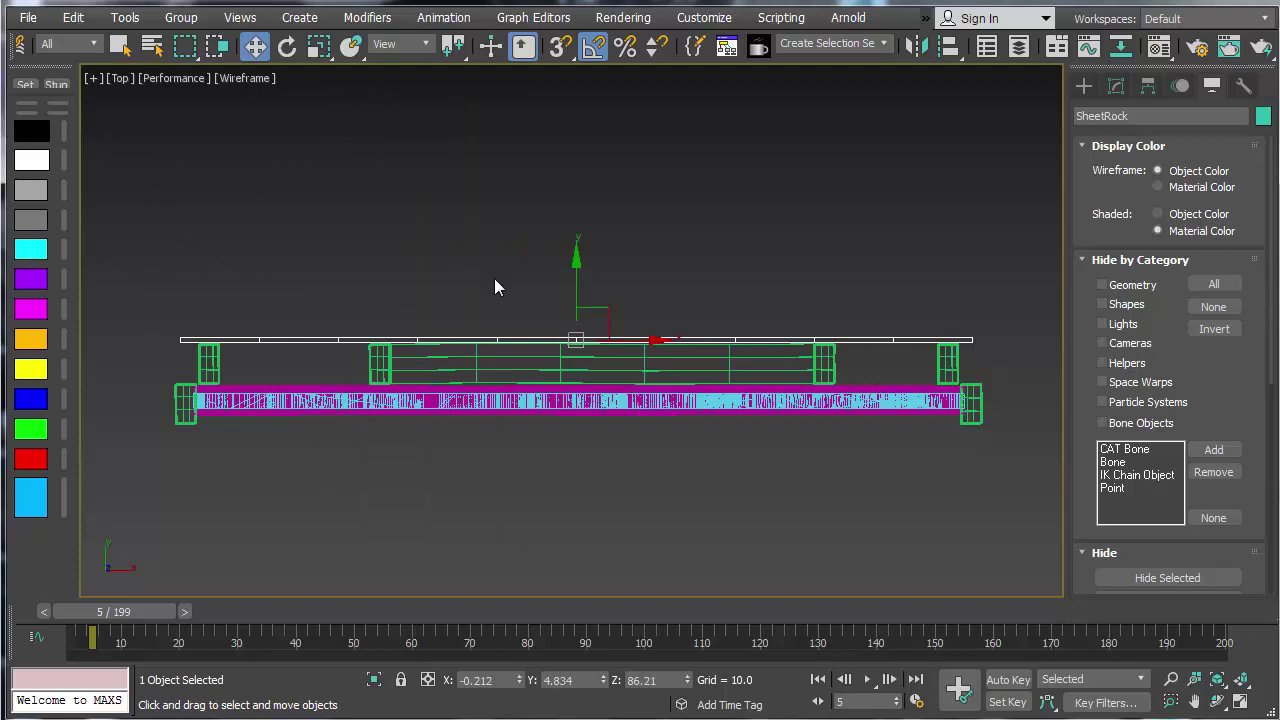
{"action": "scroll", "coordinate": [494, 278], "scroll_direction": "up", "scroll_amount": 3}
{"action": "mouse_move", "coordinate": [659, 350]}
{"action": "left_mouse_down"}
{"action": "mouse_move", "coordinate": [653, 304]}
{"action": "mouse_move", "coordinate": [651, 340]}
{"action": "left_mouse_up"}
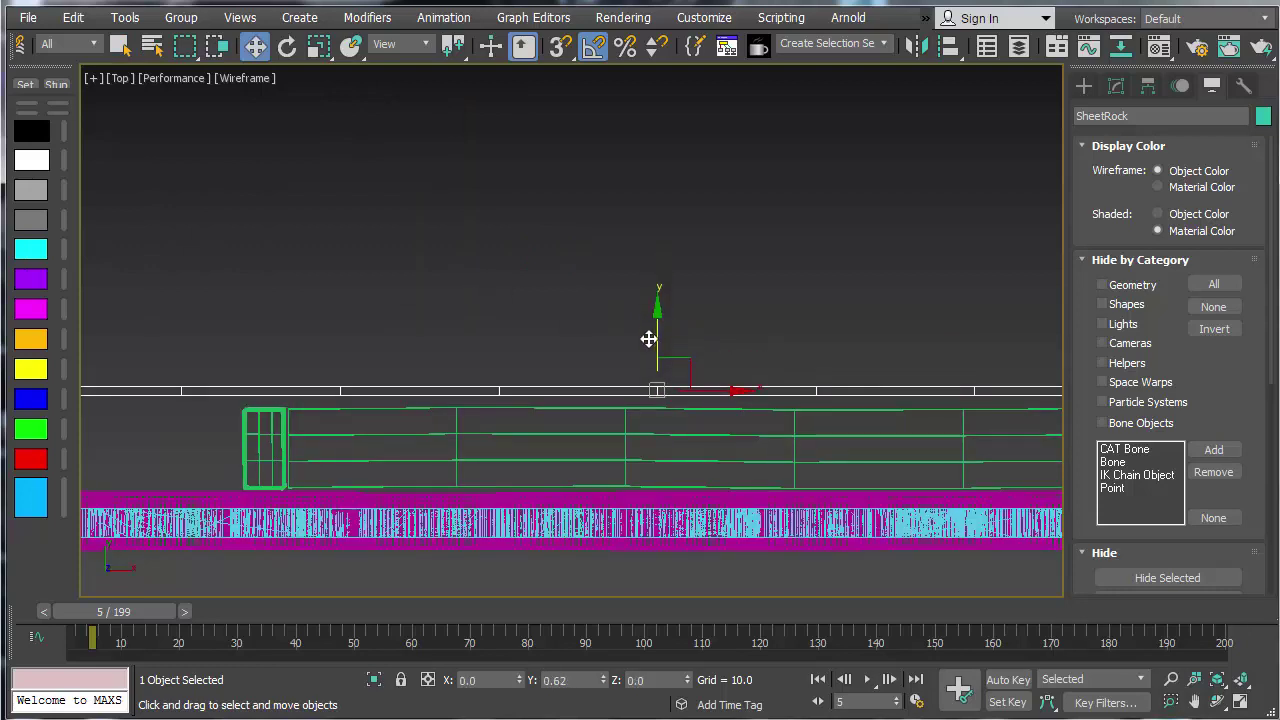
{"action": "middle_click_drag", "start_coordinate": [531, 327], "coordinate": [517, 277]}
{"action": "scroll", "coordinate": [517, 277], "scroll_direction": "down", "scroll_amount": 2}
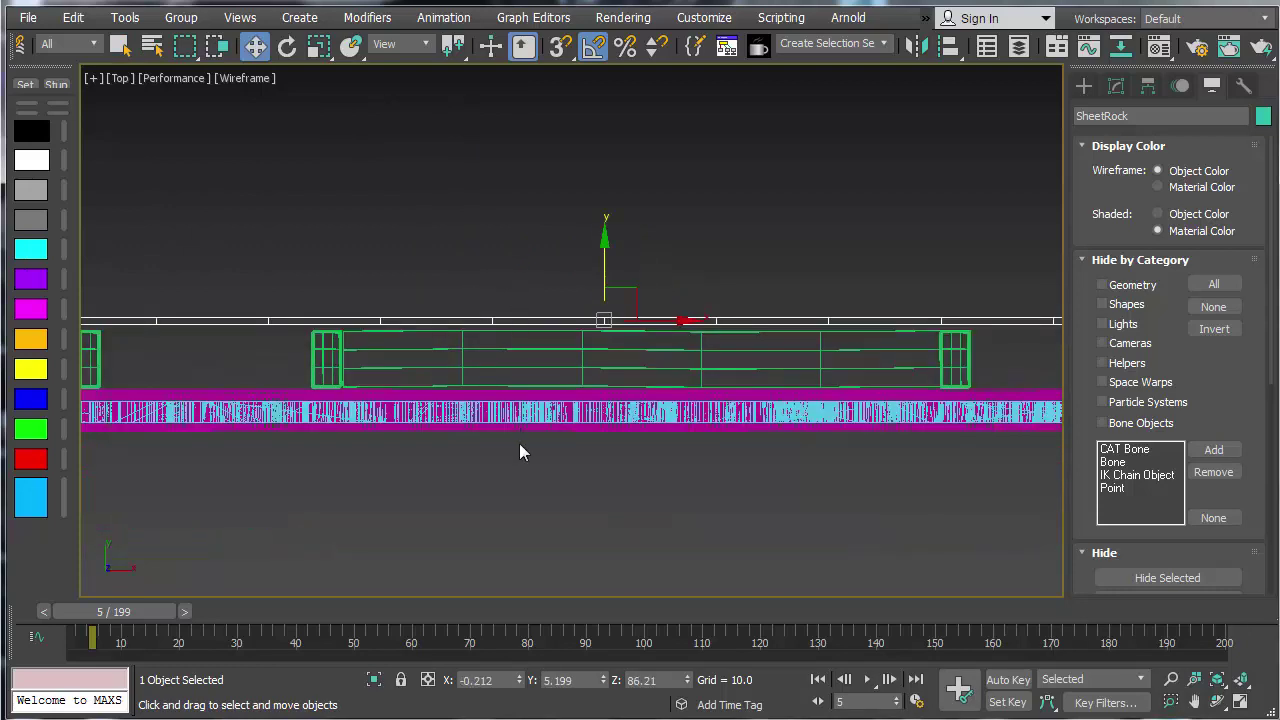
{"action": "middle_click_drag", "start_coordinate": [519, 443], "coordinate": [593, 424]}
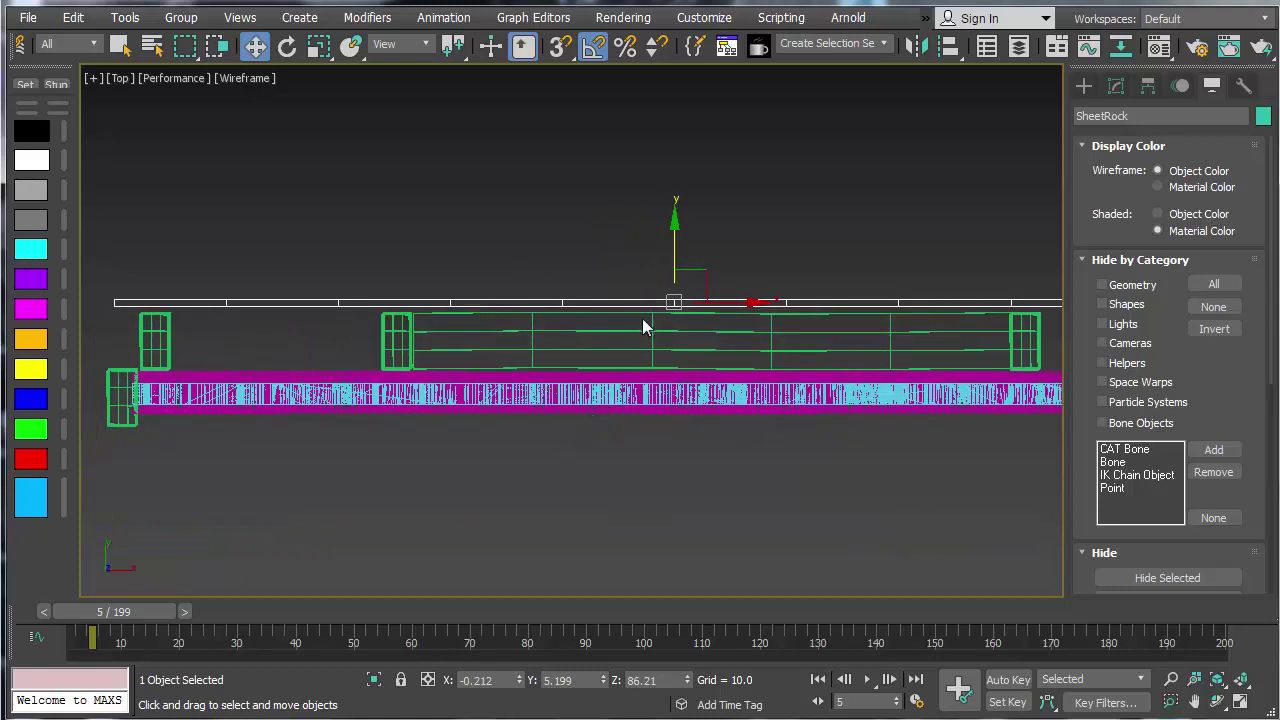
{"action": "left_click_drag", "start_coordinate": [674, 246], "coordinate": [668, 241]}
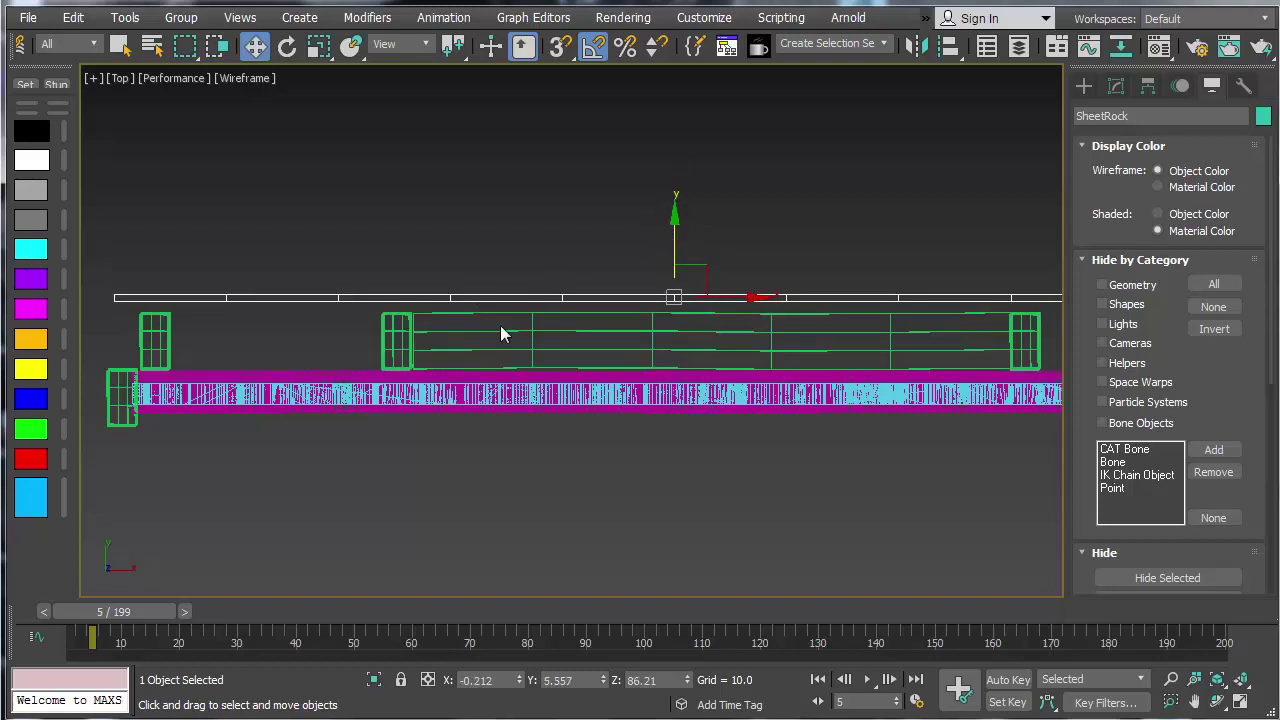
{"action": "middle_click_drag", "start_coordinate": [543, 409], "coordinate": [540, 383]}
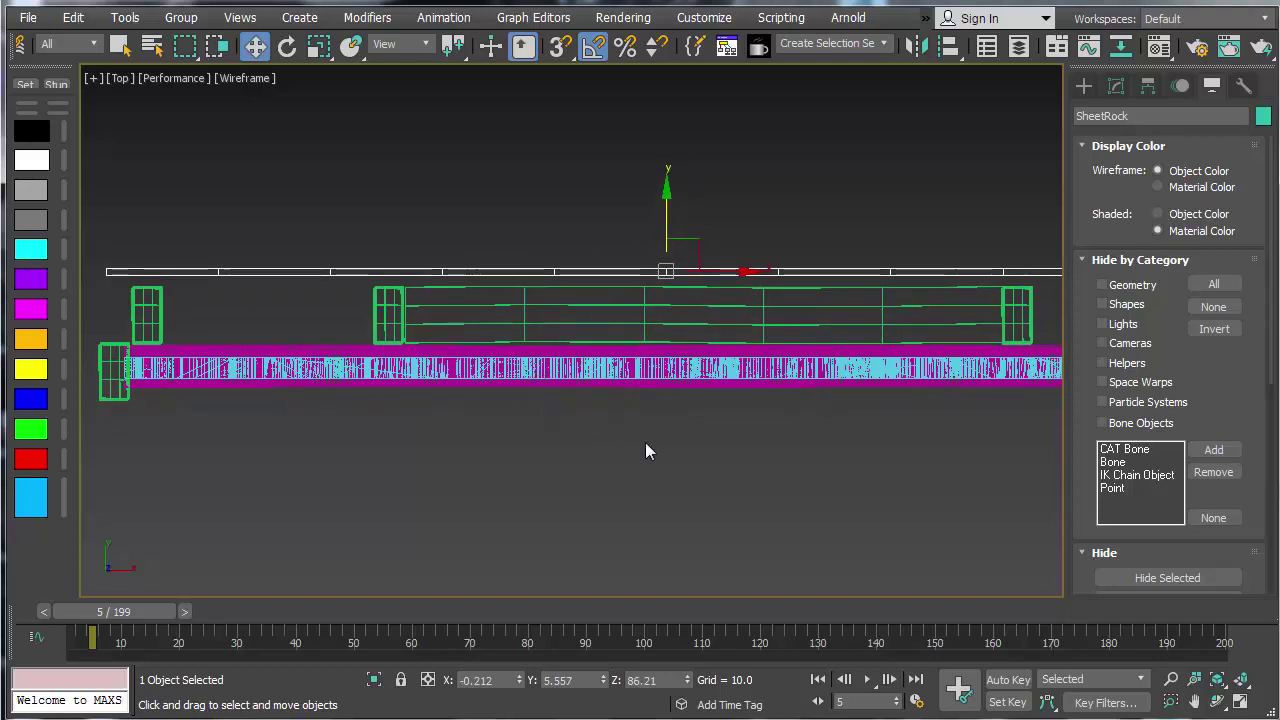
{"action": "scroll", "coordinate": [655, 452], "scroll_direction": "down", "scroll_amount": 2}
{"action": "middle_click_drag", "start_coordinate": [662, 452], "coordinate": [579, 423]}
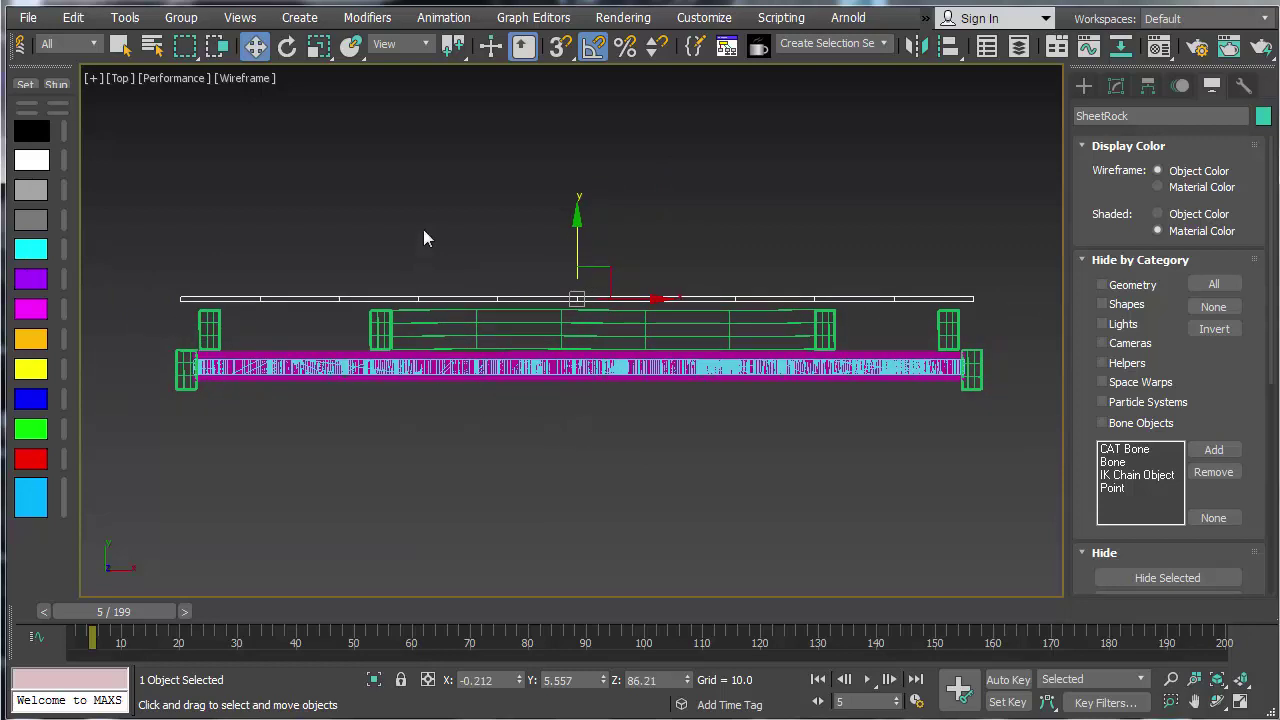
{"action": "left_click", "coordinate": [438, 194]}
Step: Freeze the StaticGEO layer while keeping it visible
{"action": "left_click", "coordinate": [1019, 47]}
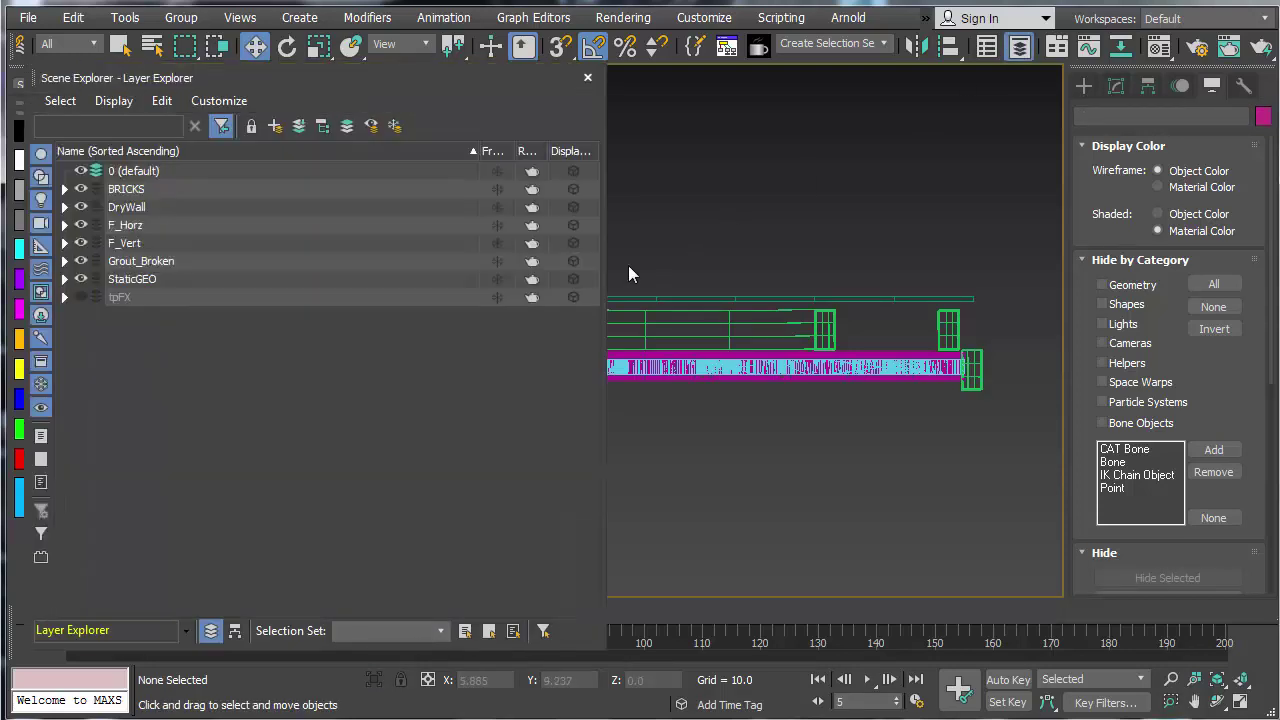
{"action": "left_click", "coordinate": [81, 279]}
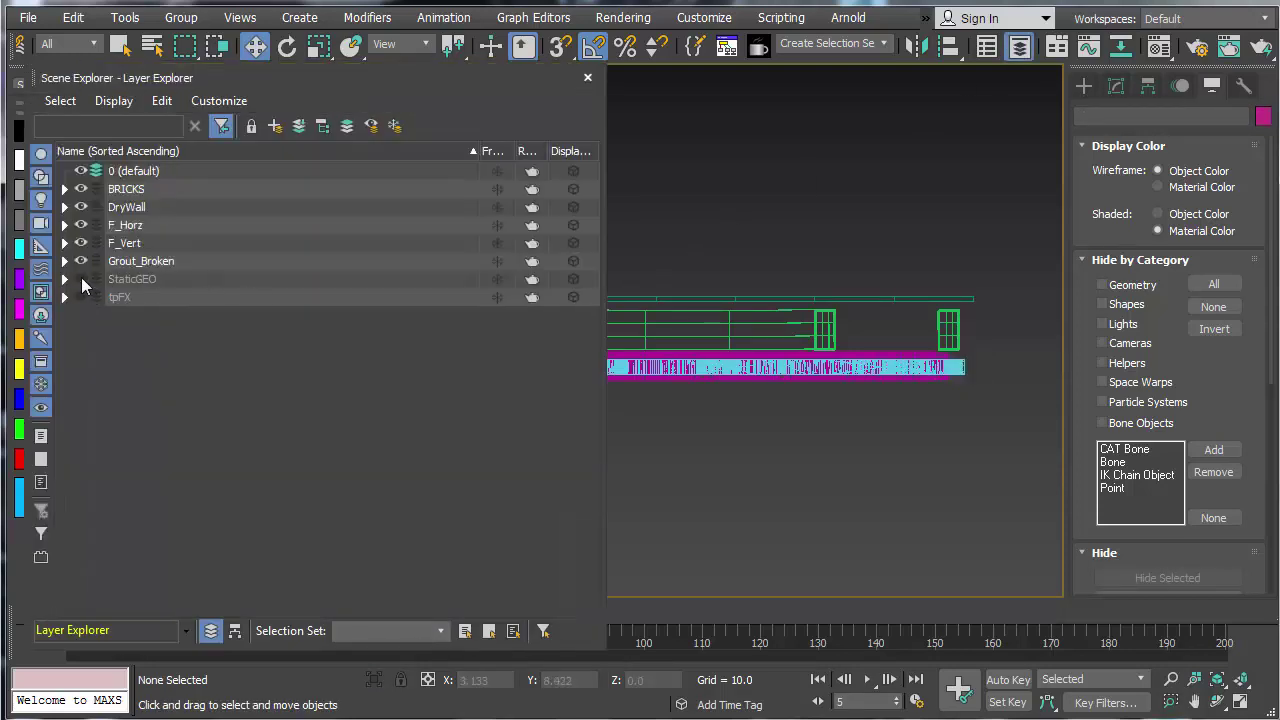
{"action": "left_click", "coordinate": [81, 279]}
{"action": "left_click", "coordinate": [81, 279]}
{"action": "left_click", "coordinate": [81, 279]}
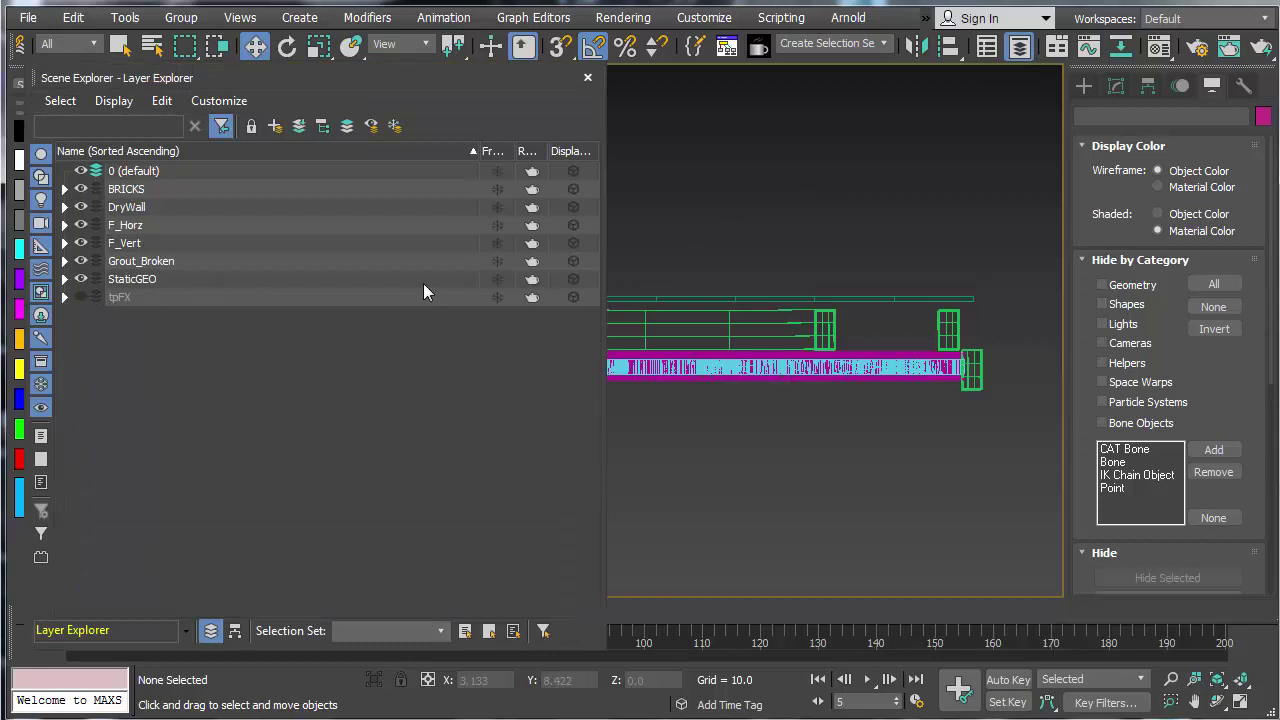
{"action": "left_click", "coordinate": [497, 279]}
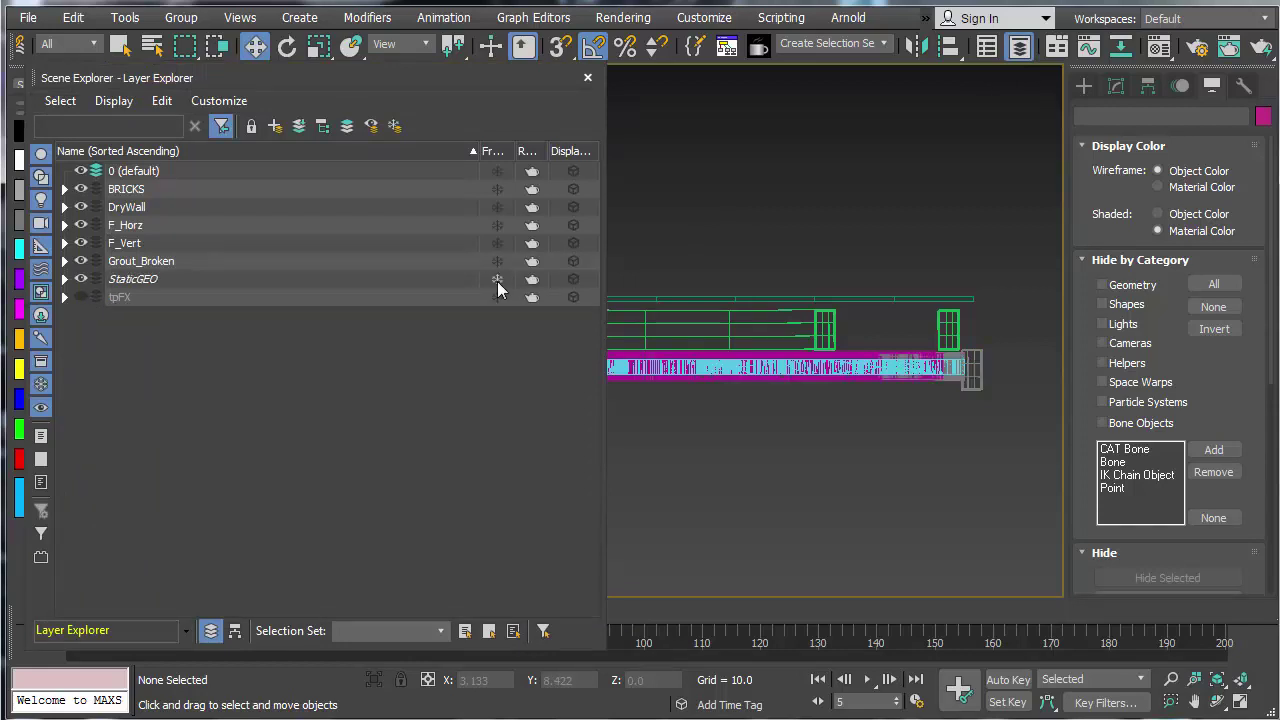
{"action": "left_click", "coordinate": [587, 78]}
Step: Move the framing pieces and the SheetRock together about 0.7 units along Y, away from the brick layer
{"action": "left_click_drag", "start_coordinate": [150, 322], "coordinate": [996, 340]}
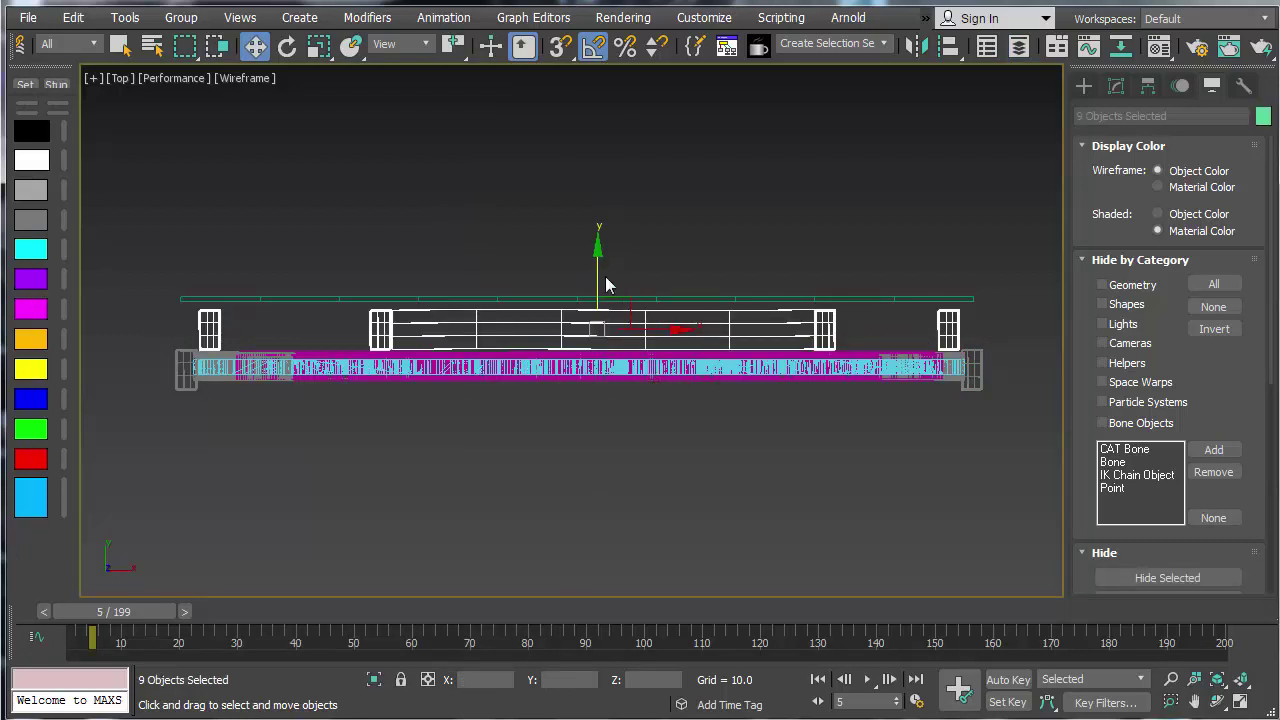
{"action": "left_click_drag", "start_coordinate": [481, 287], "coordinate": [586, 259], "text": "ctrl"}
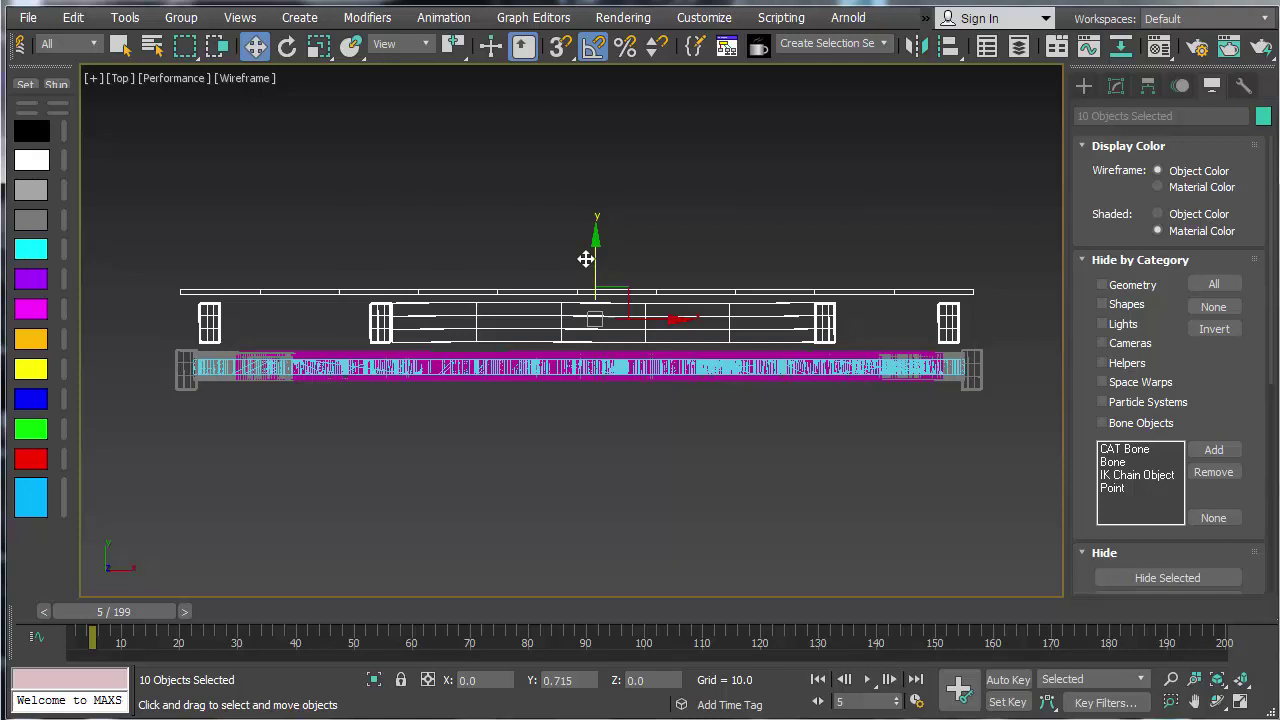
{"action": "left_click", "coordinate": [566, 460]}
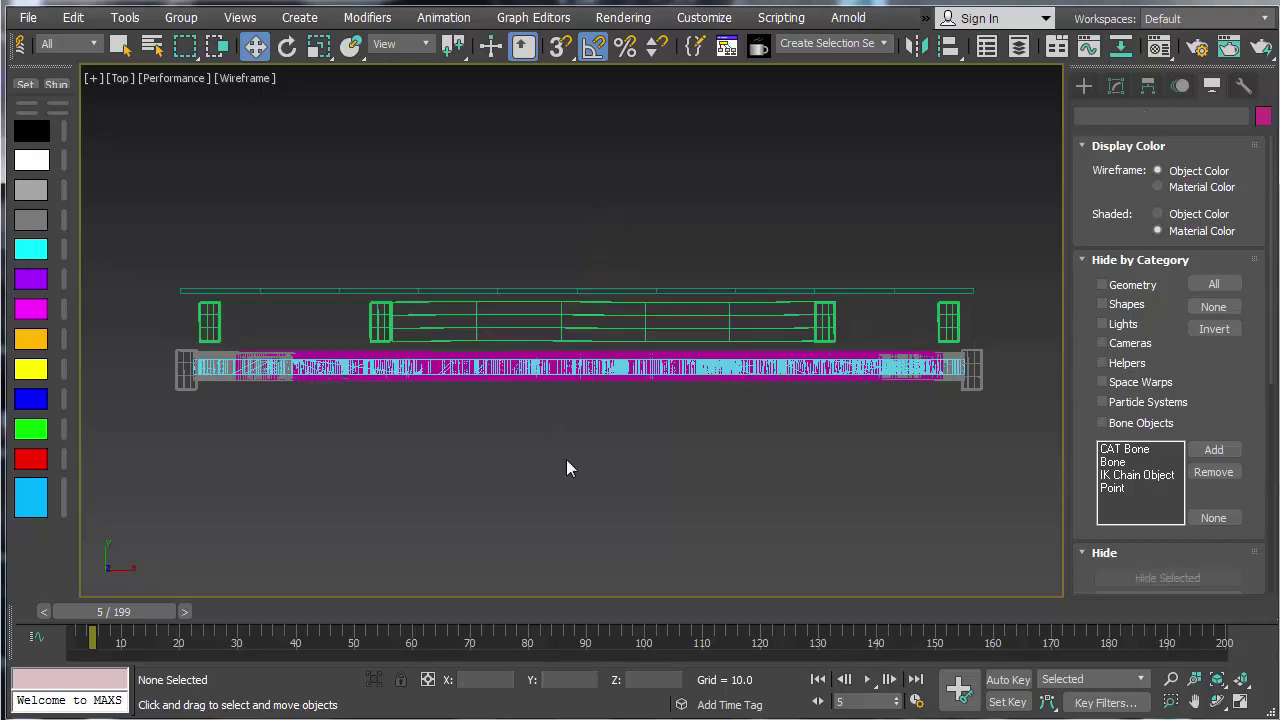
Step: Switch to the perspective view and examine the gaps between the bricks and grout on the wall's front face
{"action": "key", "text": "p"}
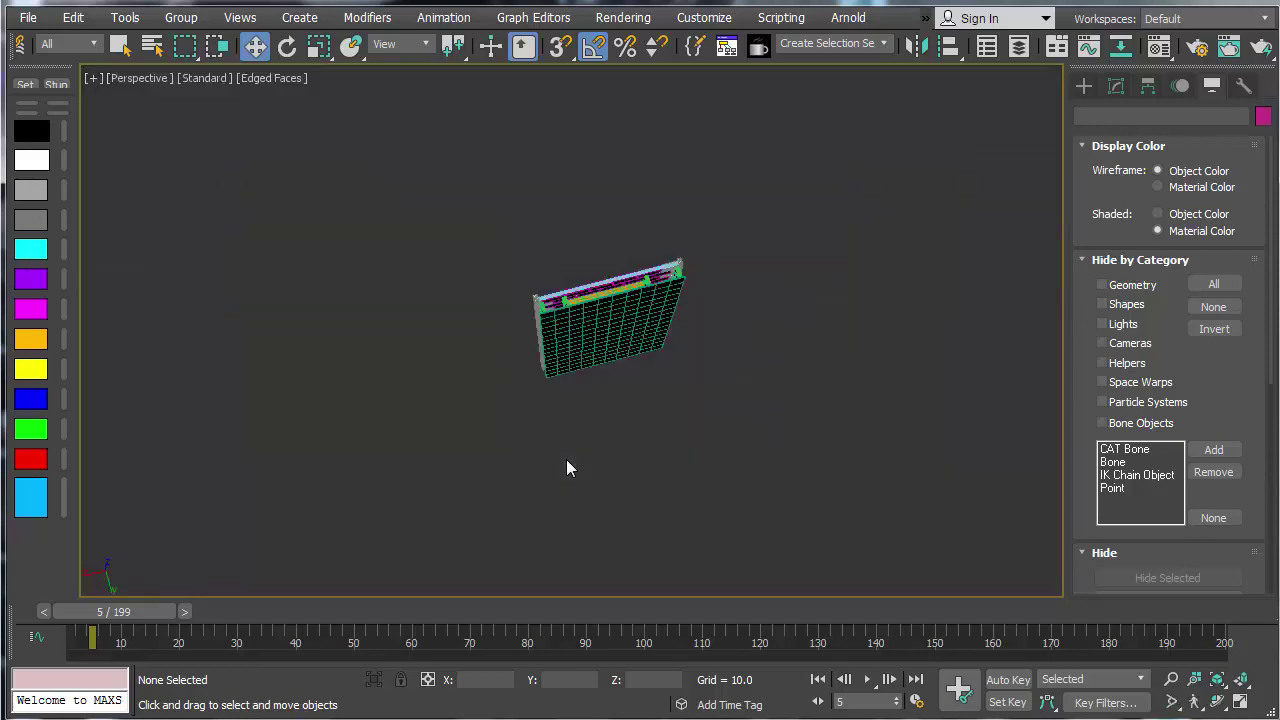
{"action": "scroll", "coordinate": [557, 286], "scroll_direction": "up", "scroll_amount": 5}
{"action": "mouse_move", "coordinate": [580, 429]}
{"action": "middle_mouse_down", "text": "alt"}
{"action": "mouse_move", "coordinate": [611, 391]}
{"action": "mouse_move", "coordinate": [598, 446]}
{"action": "middle_mouse_up", "text": "alt"}
{"action": "middle_click_drag", "start_coordinate": [598, 450], "coordinate": [908, 448]}
{"action": "middle_click_drag", "start_coordinate": [468, 305], "coordinate": [575, 431]}
{"action": "scroll", "coordinate": [575, 431], "scroll_direction": "up", "scroll_amount": 4}
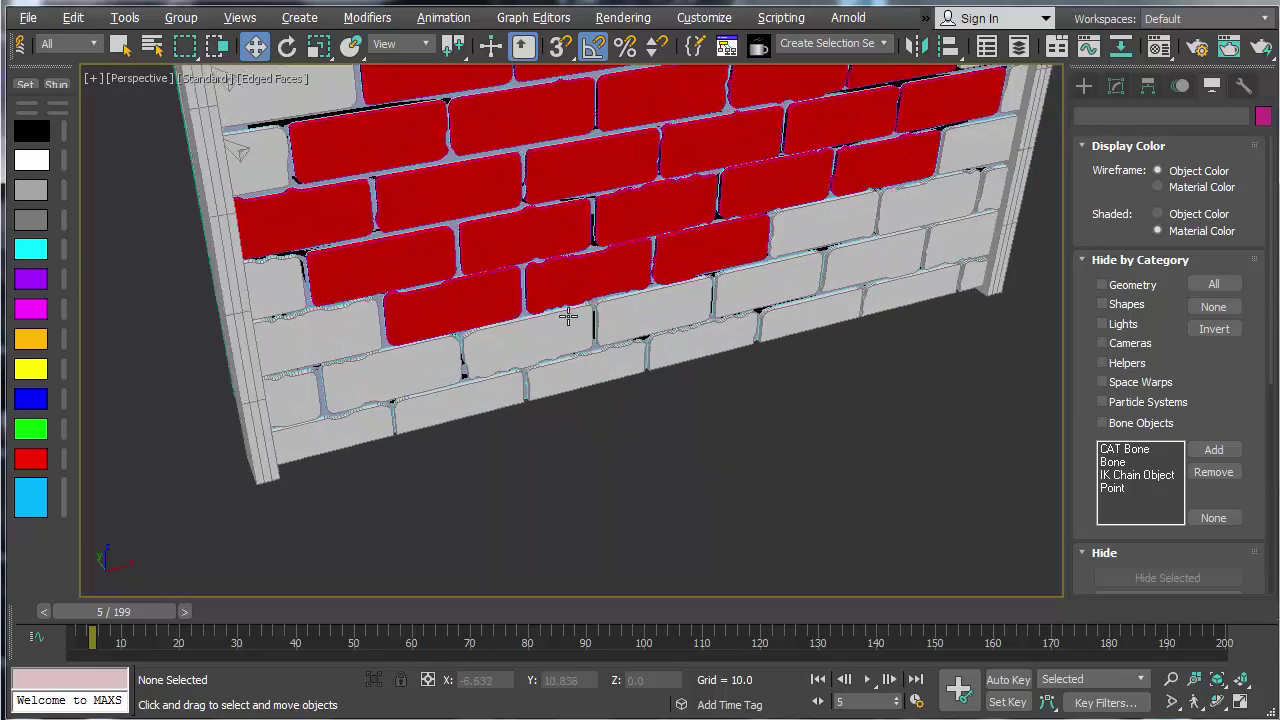
{"action": "middle_click_drag", "start_coordinate": [568, 317], "coordinate": [557, 459]}
{"action": "scroll", "coordinate": [557, 459], "scroll_direction": "down", "scroll_amount": 3}
{"action": "middle_click_drag", "start_coordinate": [540, 406], "coordinate": [527, 239], "text": "alt"}
Step: Move the BrokenGrout object slightly forward along negative Y, away from the framing, and clear the selection
{"action": "left_click", "coordinate": [445, 156]}
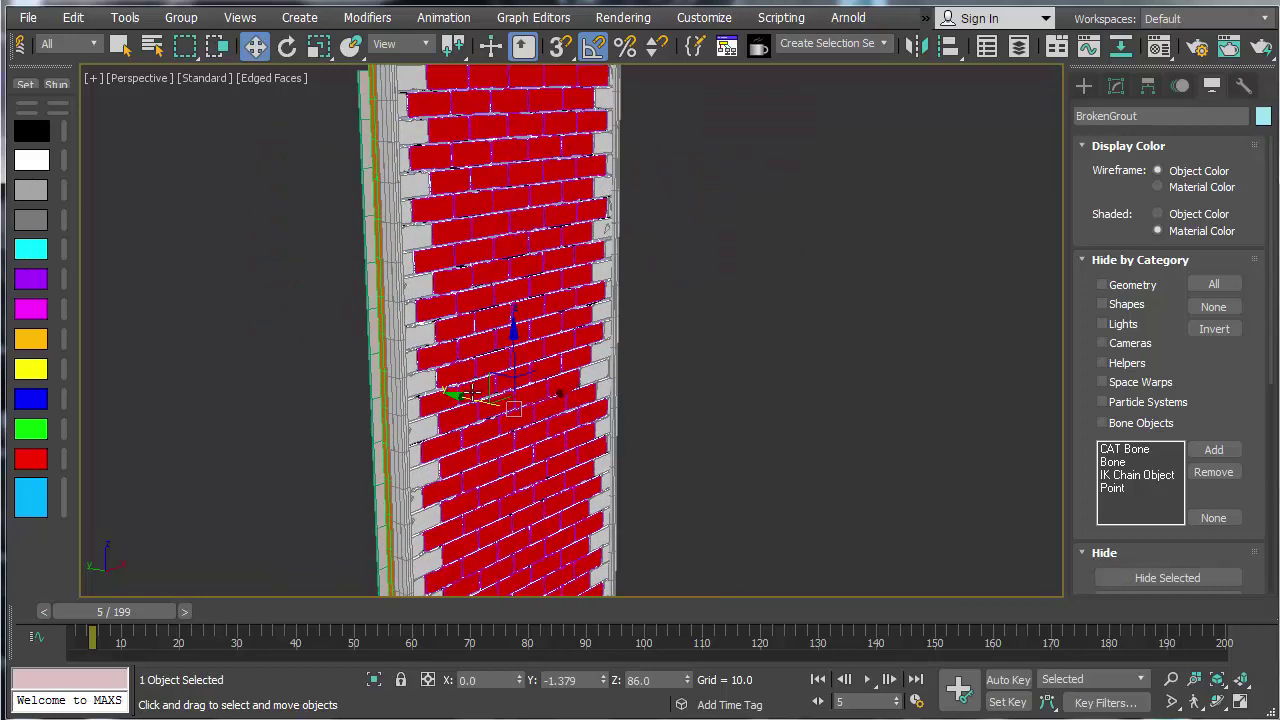
{"action": "mouse_move", "coordinate": [472, 399]}
{"action": "left_mouse_down"}
{"action": "mouse_move", "coordinate": [487, 403]}
{"action": "mouse_move", "coordinate": [472, 401]}
{"action": "left_mouse_up"}
{"action": "scroll", "coordinate": [471, 401], "scroll_direction": "up", "scroll_amount": 2}
{"action": "scroll", "coordinate": [492, 420], "scroll_direction": "up", "scroll_amount": 2}
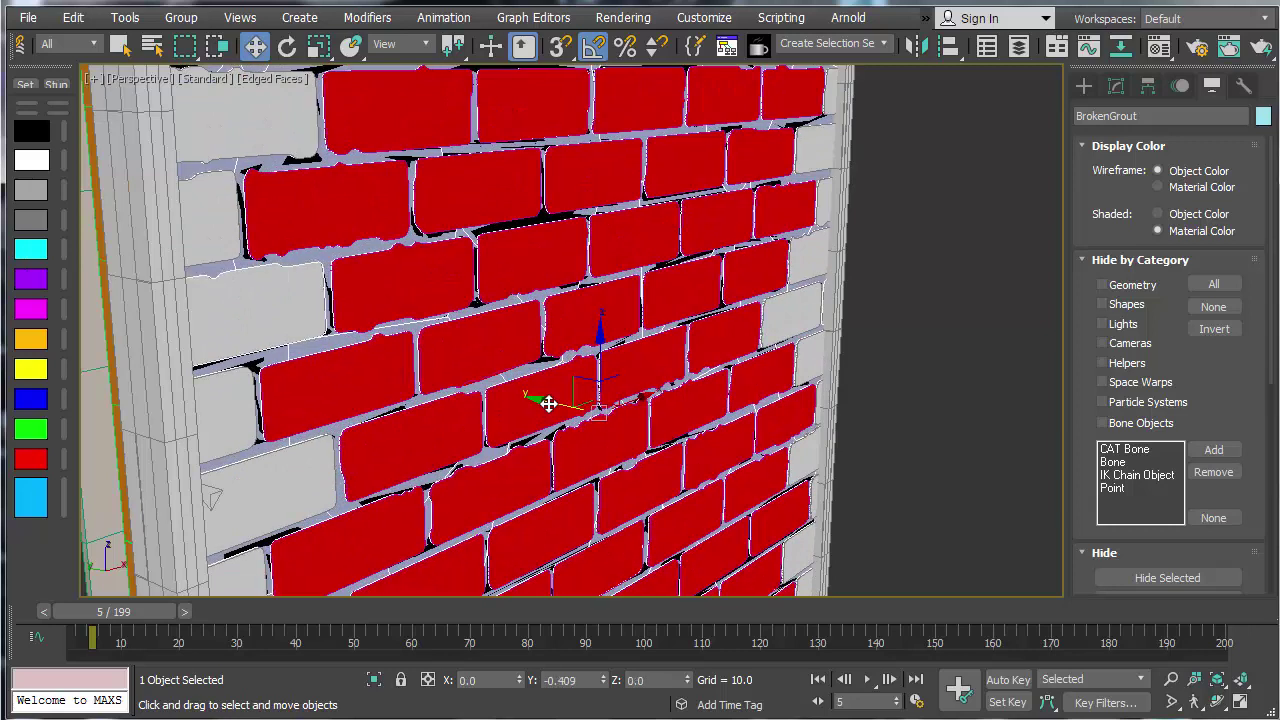
{"action": "left_click_drag", "start_coordinate": [547, 403], "coordinate": [540, 405]}
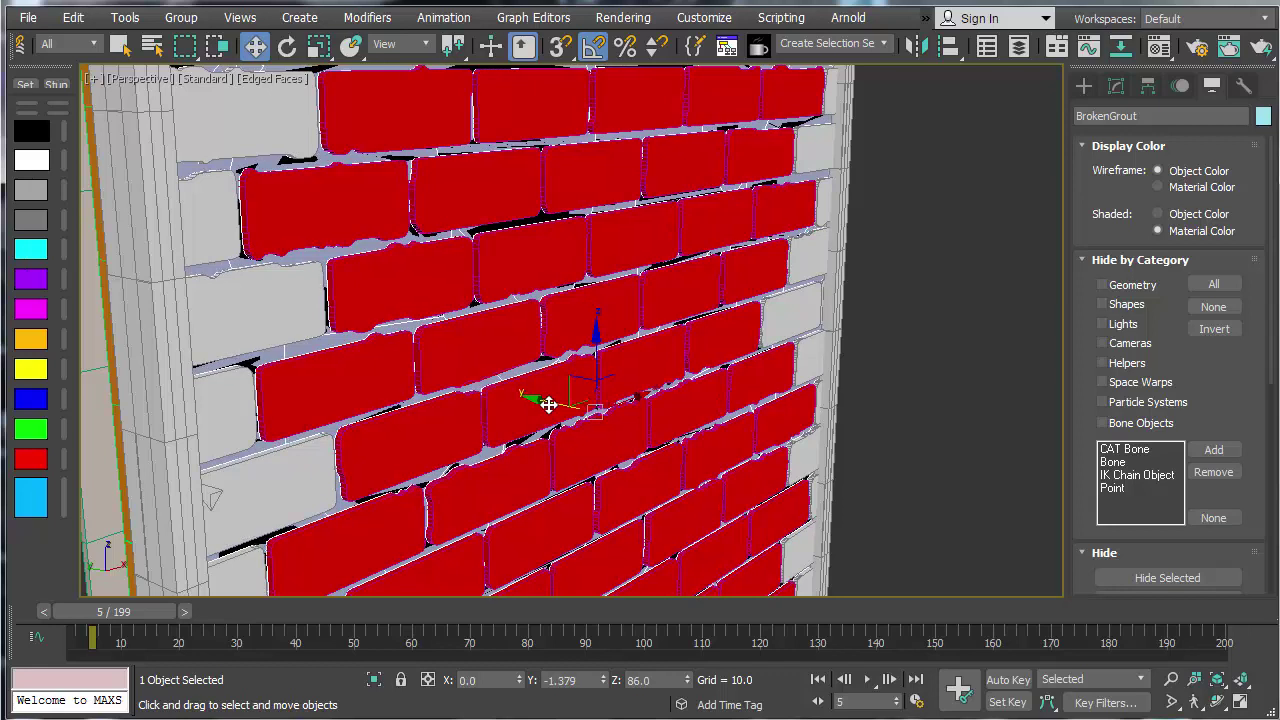
{"action": "left_click_drag", "start_coordinate": [547, 403], "coordinate": [550, 404]}
{"action": "left_click", "coordinate": [941, 340]}
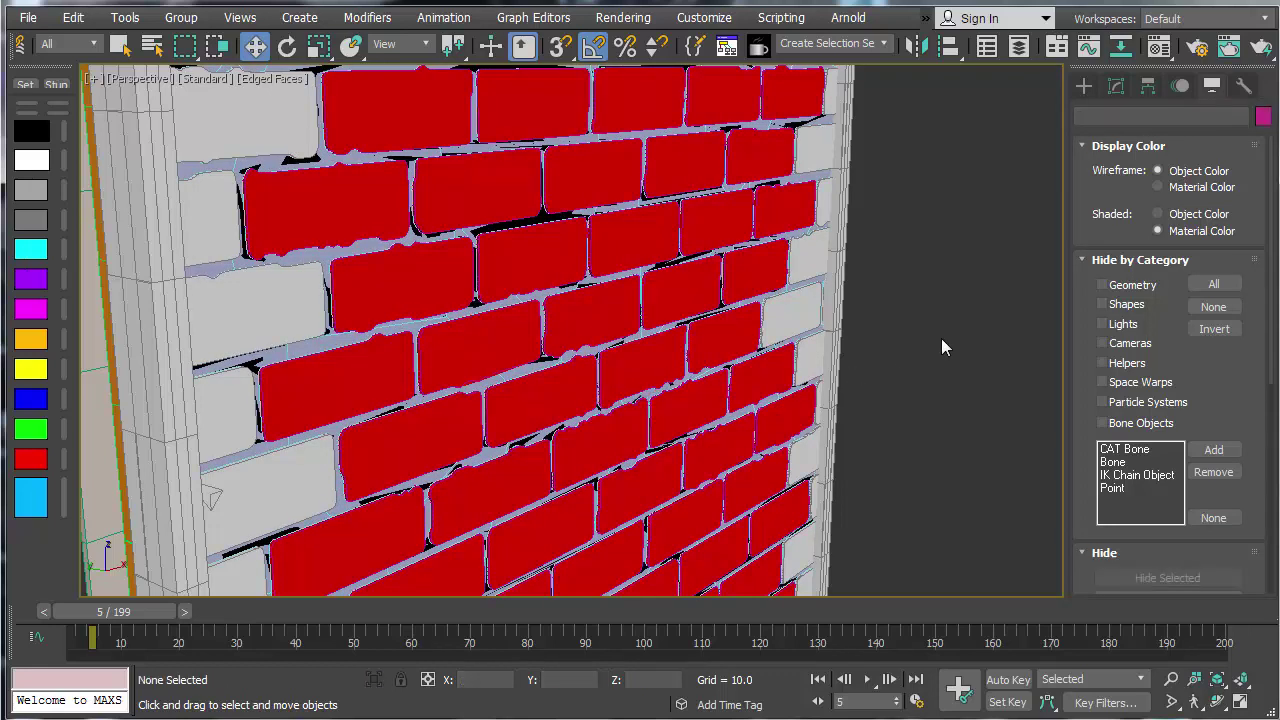
Step: Select all objects in the BRICKS layer, move them forward about -0.68 units along Y, and clear the selection
{"action": "right_click", "coordinate": [941, 339]}
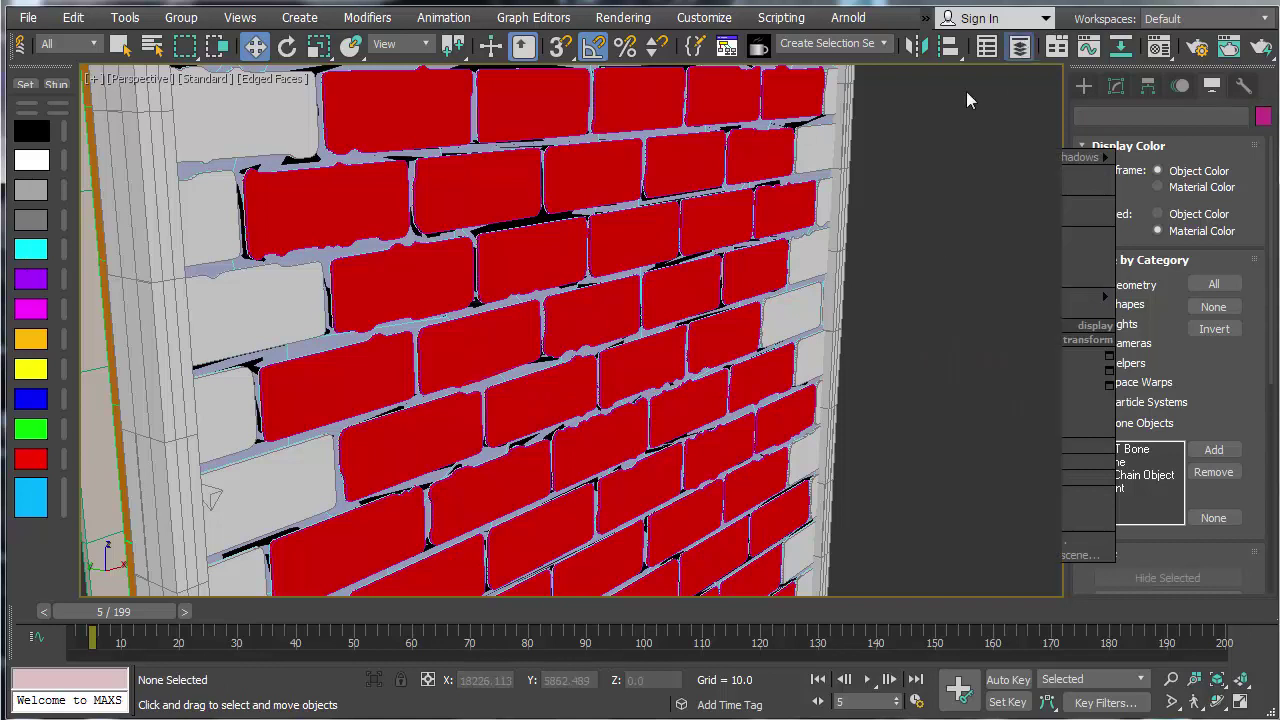
{"action": "left_click", "coordinate": [1019, 46]}
{"action": "left_click", "coordinate": [144, 190]}
{"action": "right_click", "coordinate": [144, 190]}
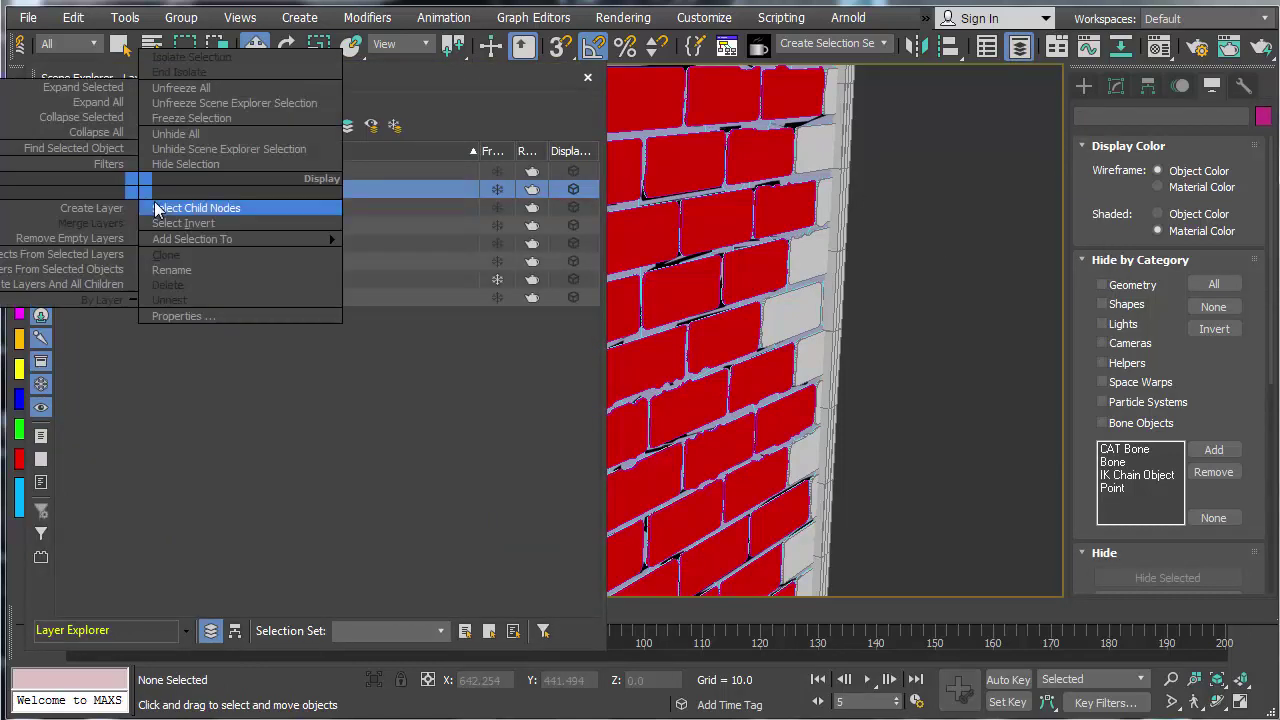
{"action": "left_click", "coordinate": [200, 208]}
{"action": "left_click", "coordinate": [587, 79]}
{"action": "middle_click_drag", "start_coordinate": [654, 226], "coordinate": [646, 294], "text": "alt"}
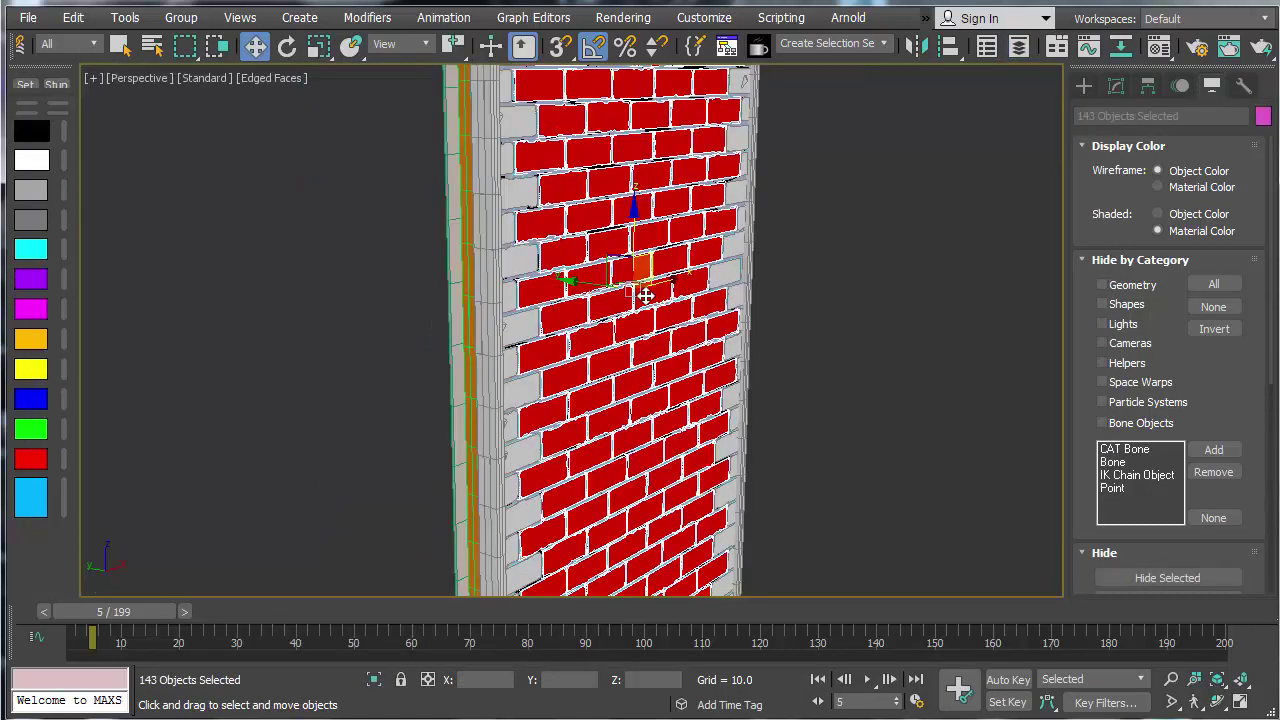
{"action": "left_click_drag", "start_coordinate": [590, 287], "coordinate": [592, 289]}
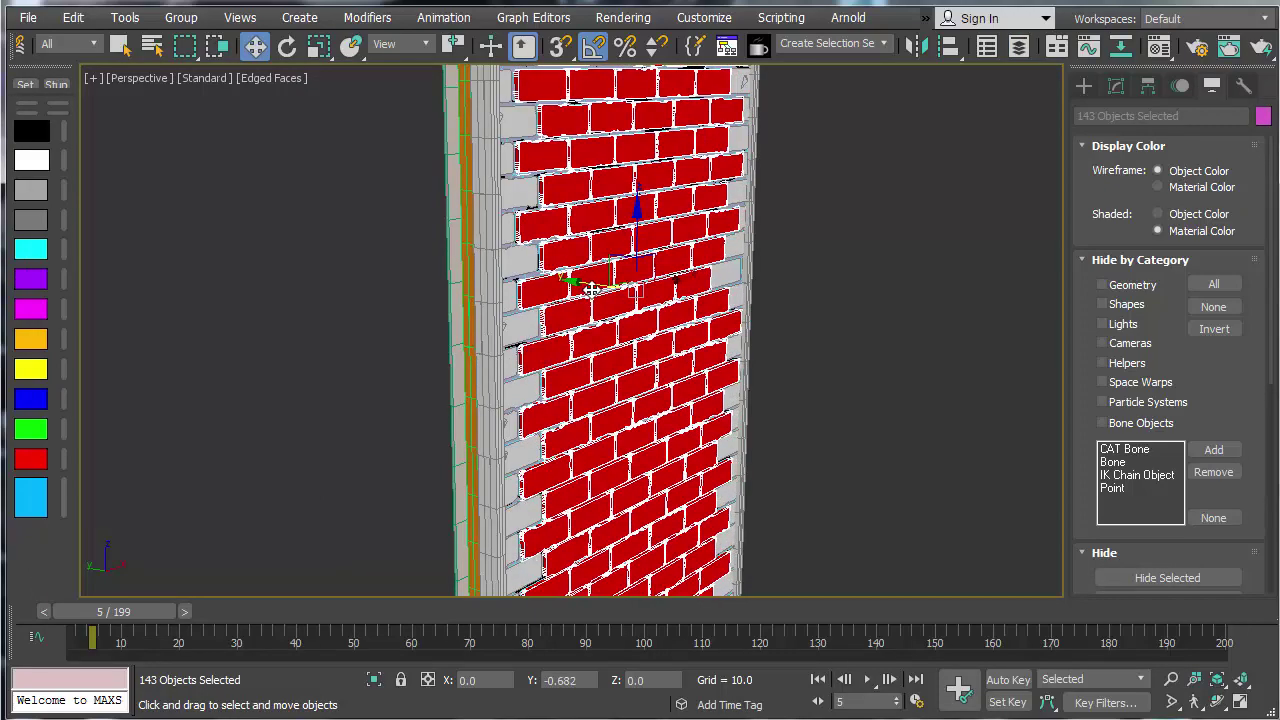
{"action": "middle_click_drag", "start_coordinate": [592, 289], "coordinate": [850, 345], "text": "alt"}
{"action": "left_click", "coordinate": [641, 346]}
Step: Hide the BRICKS, DryWall, F_Horz, F_Vert, Grout_Broken and StaticGEO layers, and show the tpFX layer
{"action": "scroll", "coordinate": [714, 275], "scroll_direction": "up", "scroll_amount": 2}
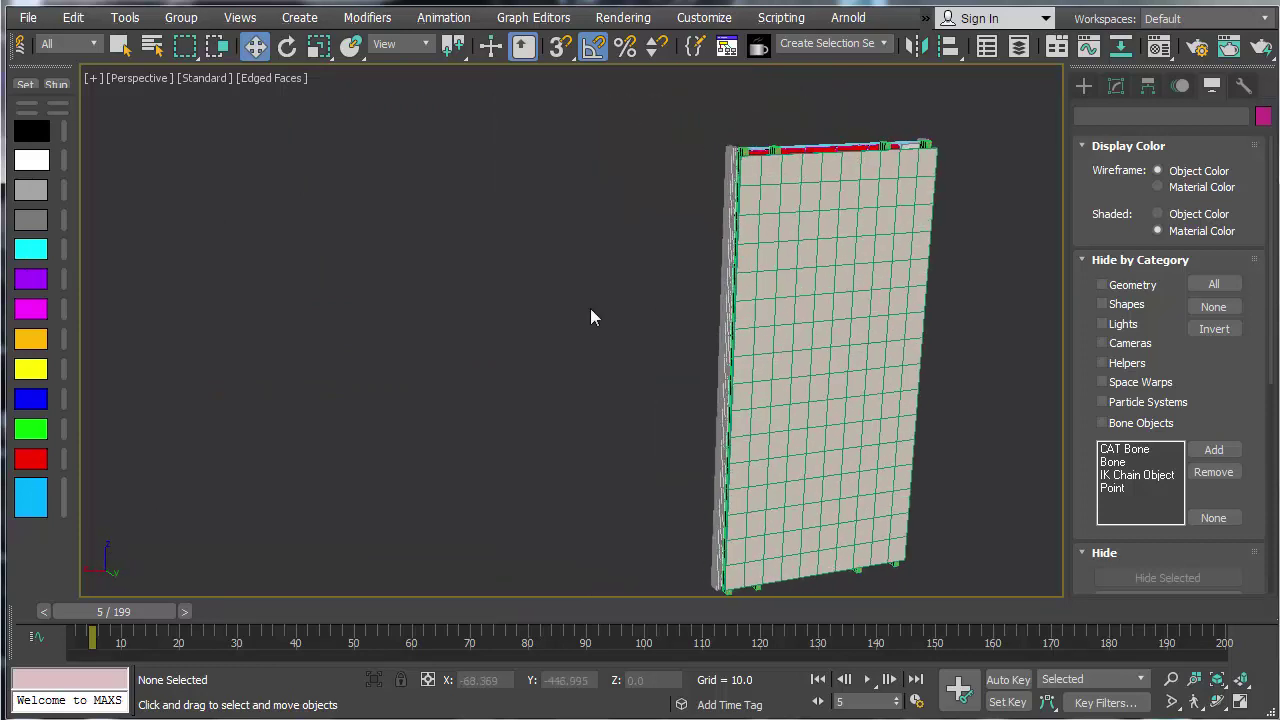
{"action": "middle_click_drag", "start_coordinate": [603, 303], "coordinate": [623, 246], "text": "alt"}
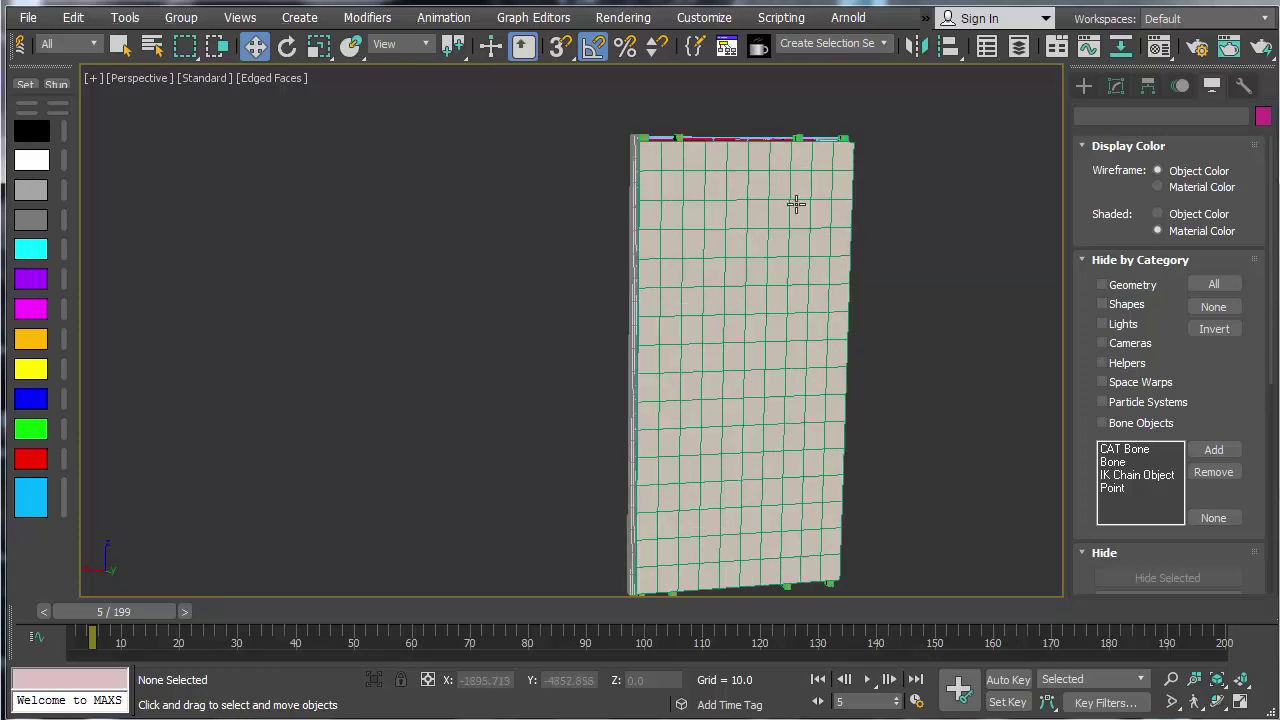
{"action": "middle_click_drag", "start_coordinate": [553, 320], "coordinate": [652, 301], "text": "alt"}
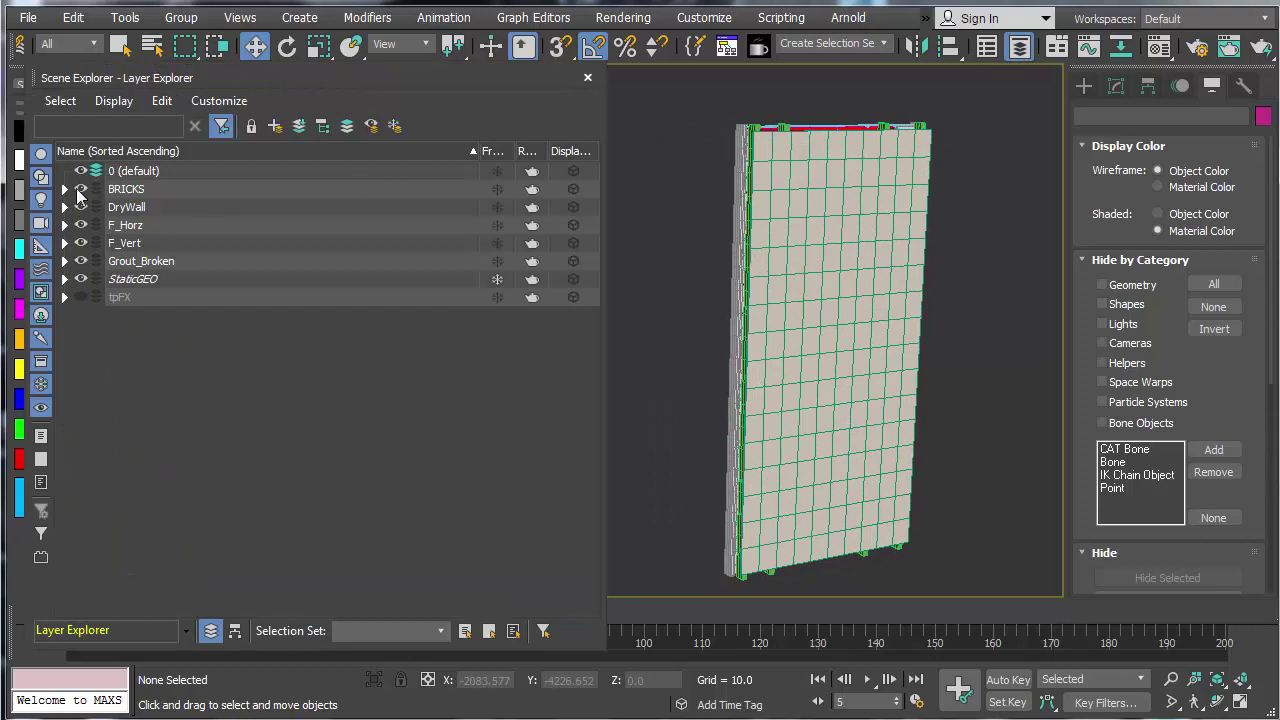
{"action": "left_click", "coordinate": [80, 189]}
{"action": "left_click", "coordinate": [81, 207]}
{"action": "left_click", "coordinate": [81, 225]}
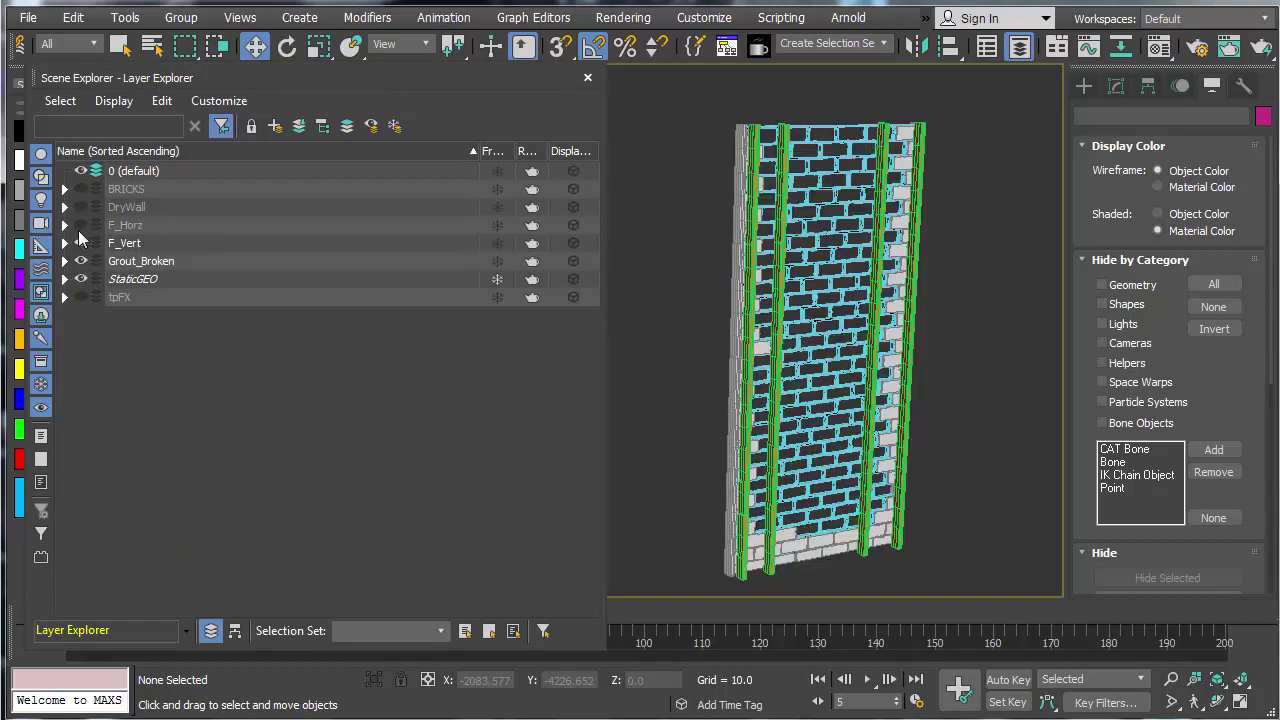
{"action": "left_click", "coordinate": [81, 243]}
{"action": "left_click", "coordinate": [81, 261]}
{"action": "left_click", "coordinate": [81, 279]}
{"action": "left_click", "coordinate": [81, 297]}
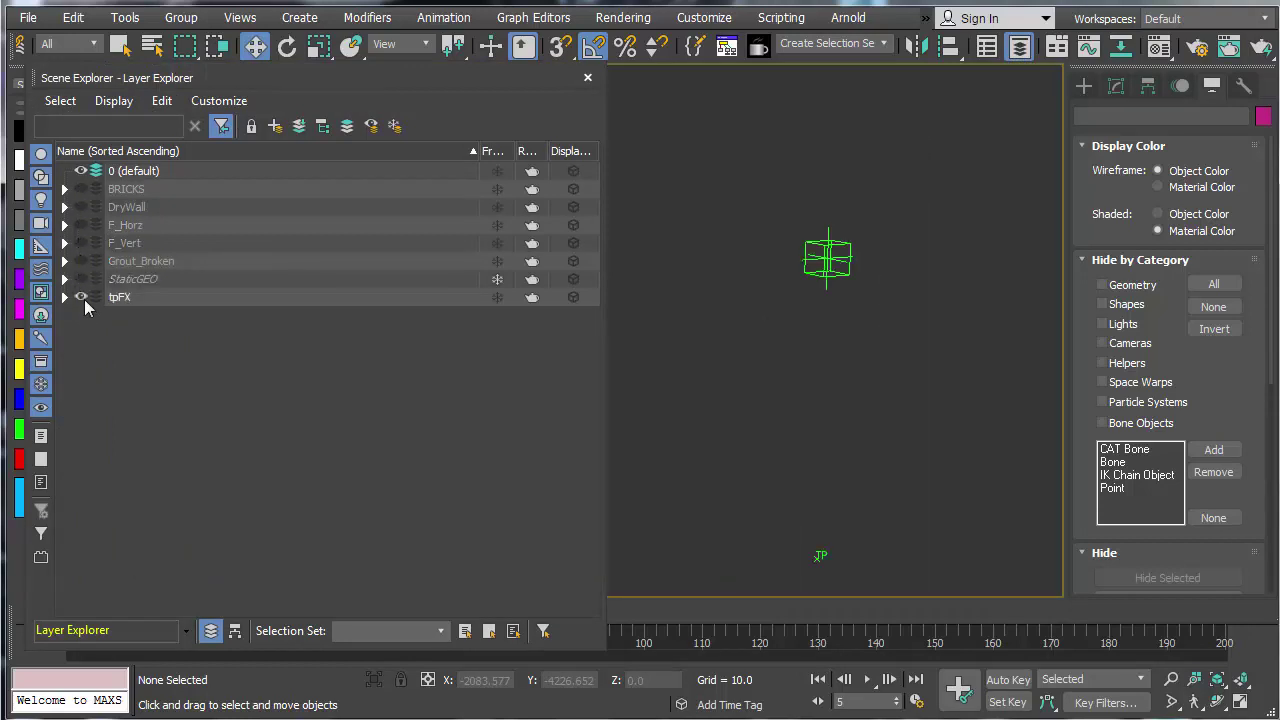
{"action": "left_click", "coordinate": [64, 297]}
{"action": "left_click", "coordinate": [588, 79]}
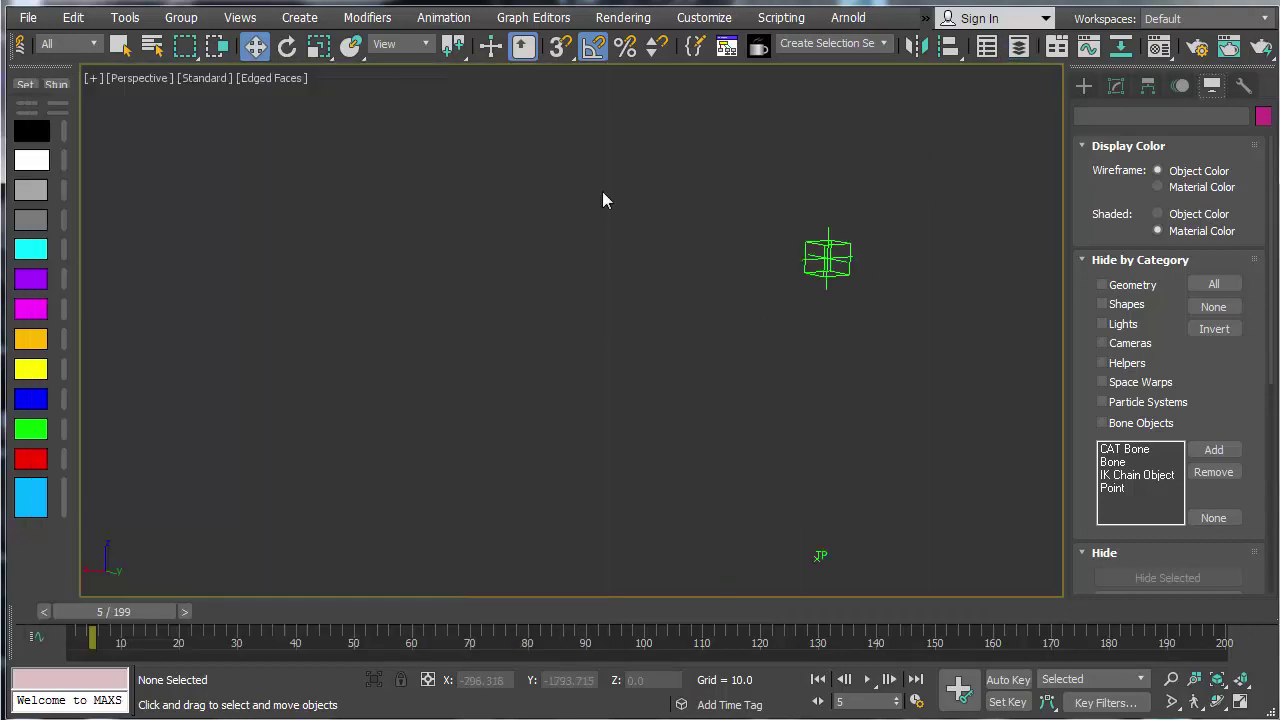
Step: Open the thinkingParticles editor, display the Trigger dynamic set and widen the editor to show its node network
{"action": "key", "text": "6"}
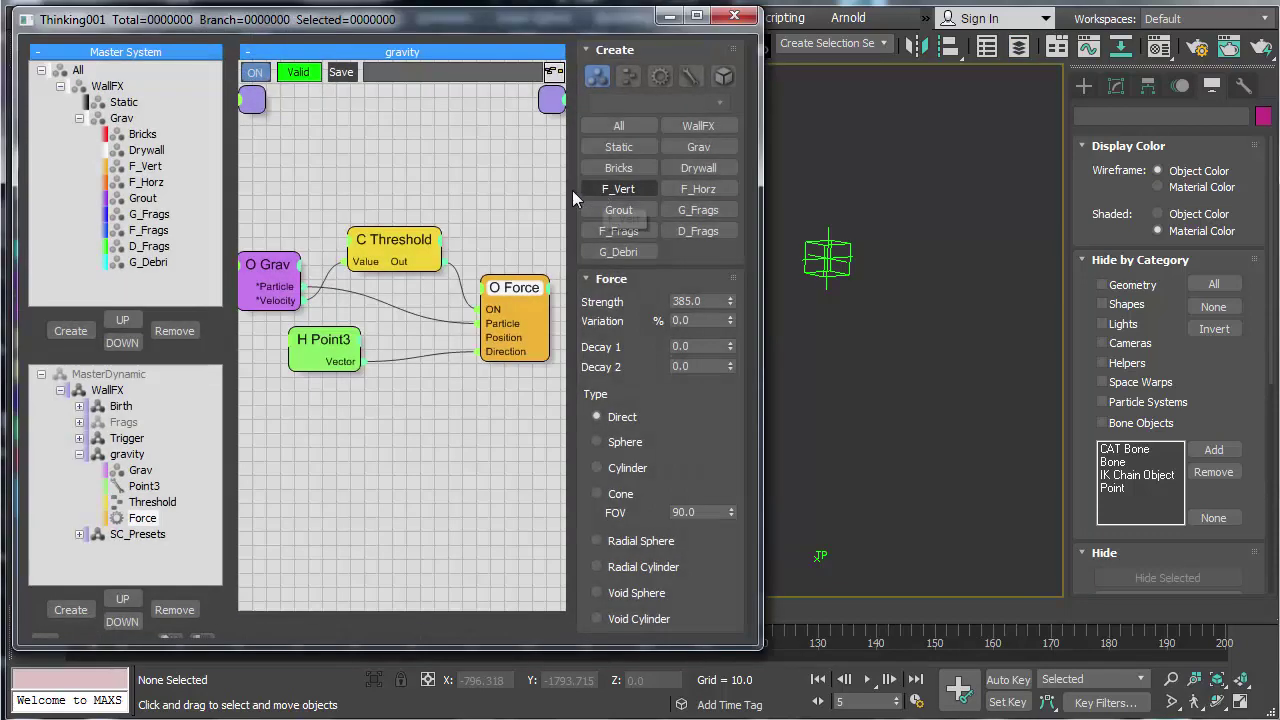
{"action": "left_click", "coordinate": [80, 455]}
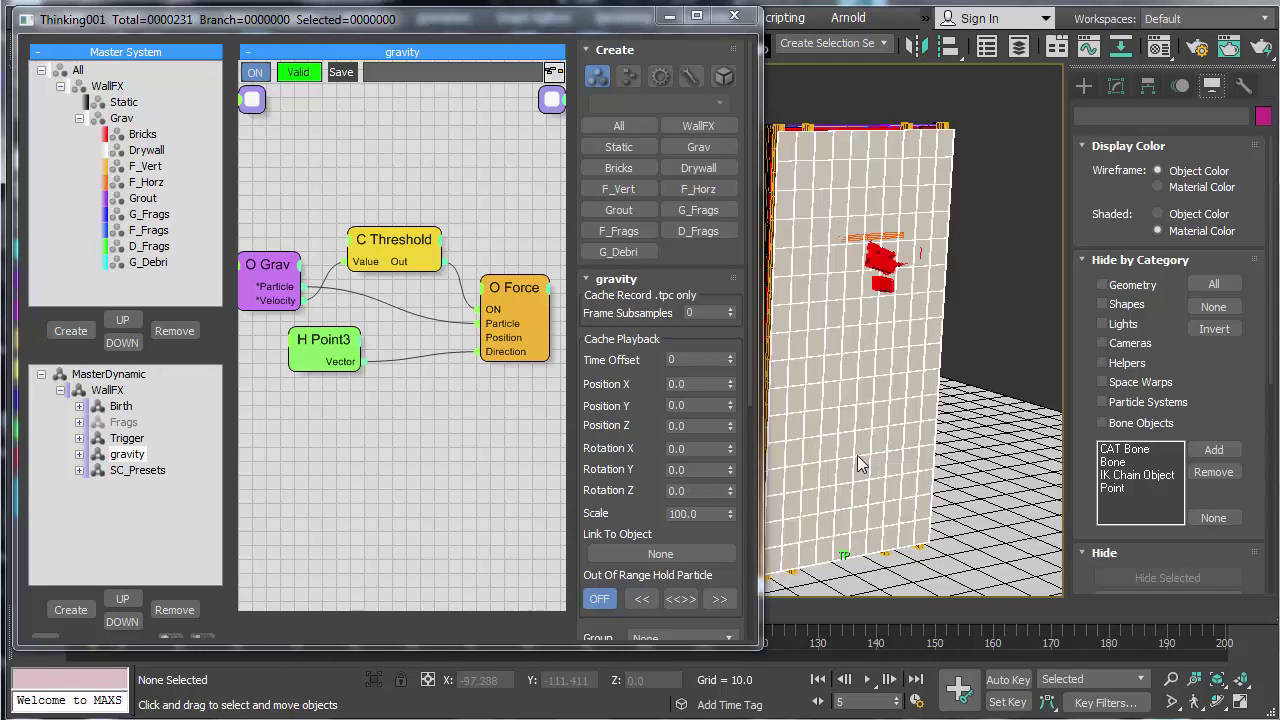
{"action": "middle_click_drag", "start_coordinate": [861, 466], "coordinate": [896, 441], "text": "alt"}
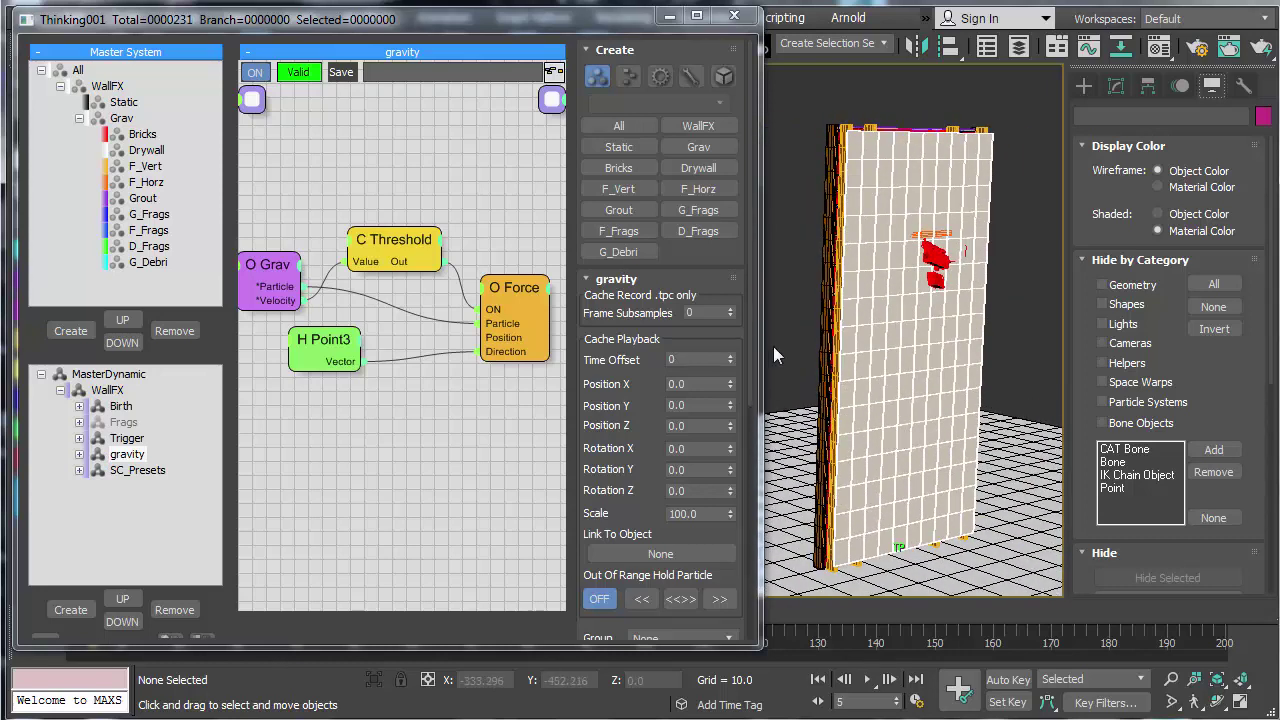
{"action": "left_click", "coordinate": [127, 438]}
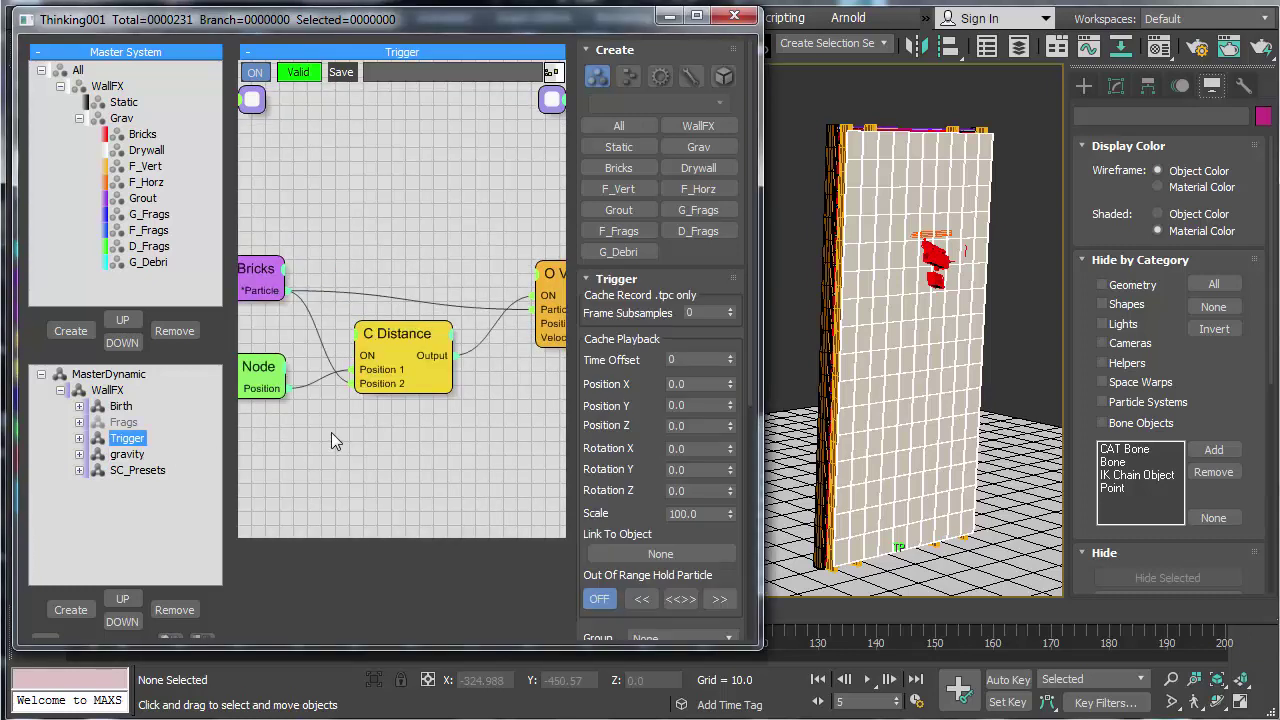
{"action": "middle_click_drag", "start_coordinate": [926, 374], "coordinate": [1010, 390], "text": "alt"}
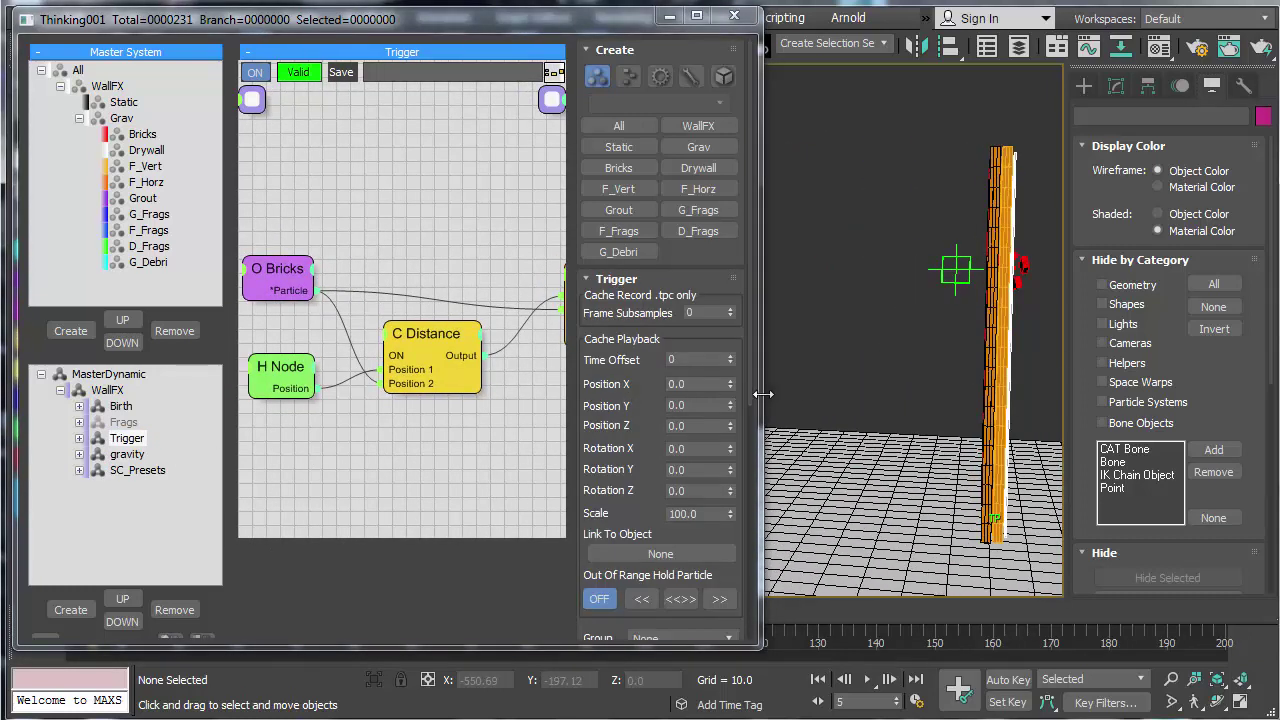
{"action": "left_click_drag", "start_coordinate": [763, 394], "coordinate": [944, 394]}
{"action": "middle_click_drag", "start_coordinate": [529, 429], "coordinate": [419, 429]}
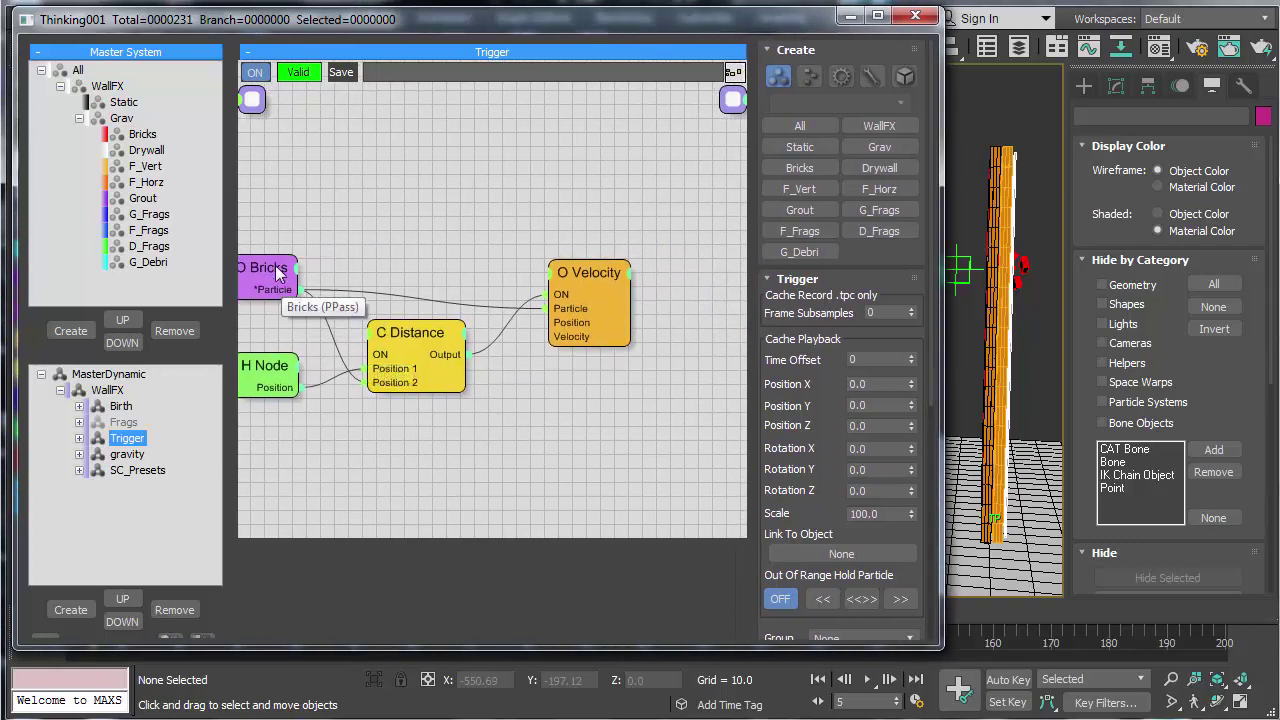
Step: Review the Trigger set's Bricks and Node inputs, and set the Distance condition's Radius 2 to 25
{"action": "left_click", "coordinate": [278, 274]}
{"action": "middle_click_drag", "start_coordinate": [372, 262], "coordinate": [456, 256]}
{"action": "left_click", "coordinate": [343, 352]}
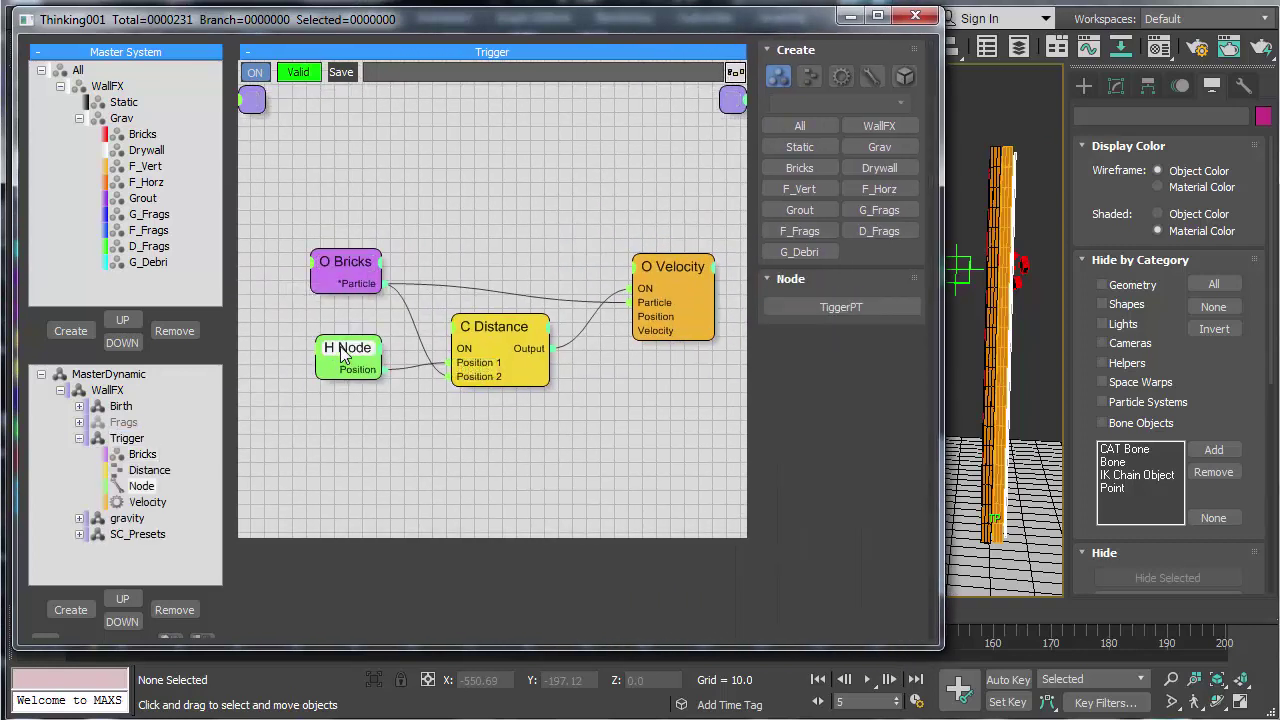
{"action": "left_click_drag", "start_coordinate": [482, 336], "coordinate": [461, 326]}
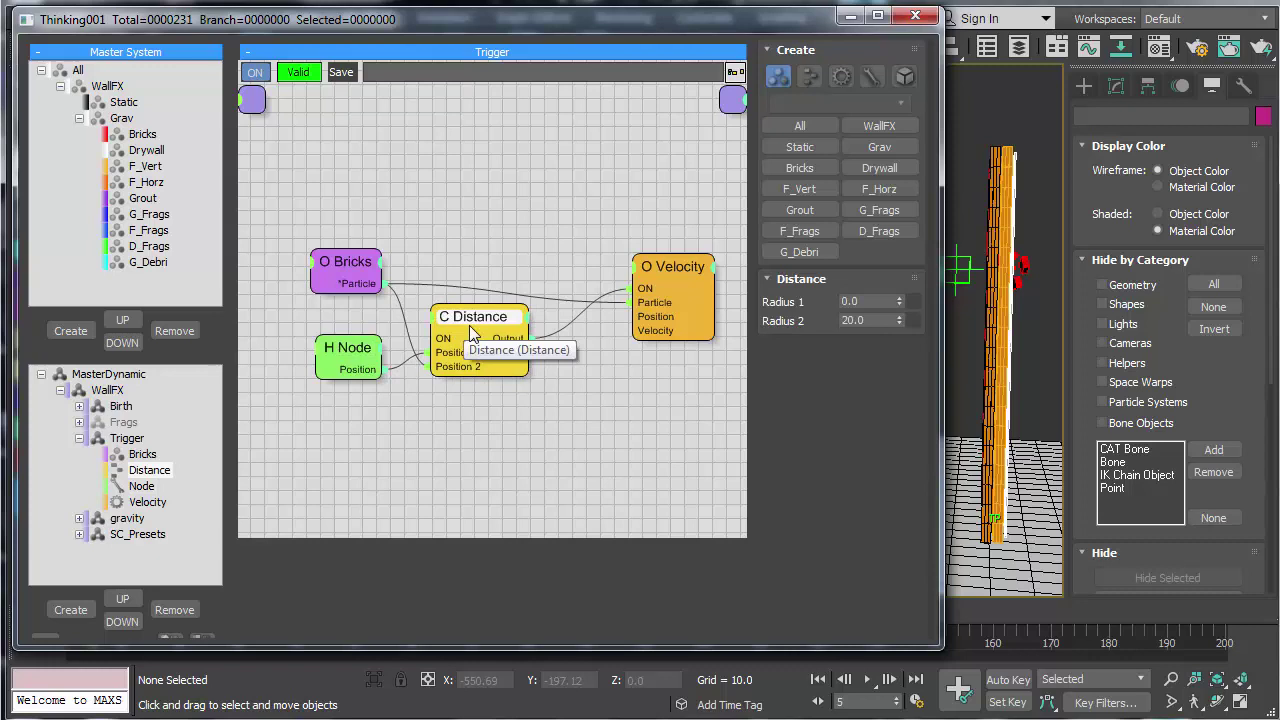
{"action": "double_click", "coordinate": [876, 320]}
{"action": "type", "text": "25"}
{"action": "key", "text": "Return"}
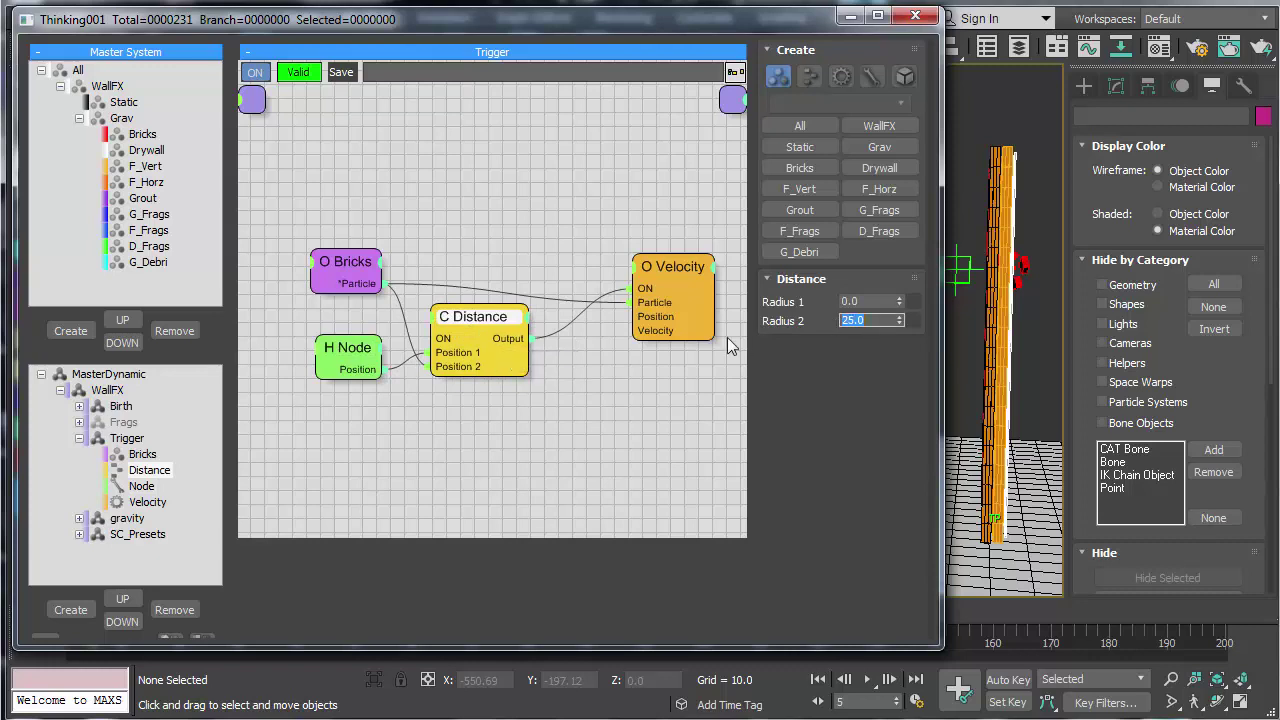
Step: Set the speed of the Trigger set's Velocity operator to 130
{"action": "left_click", "coordinate": [666, 278]}
{"action": "double_click", "coordinate": [878, 356]}
{"action": "type", "text": "130.0"}
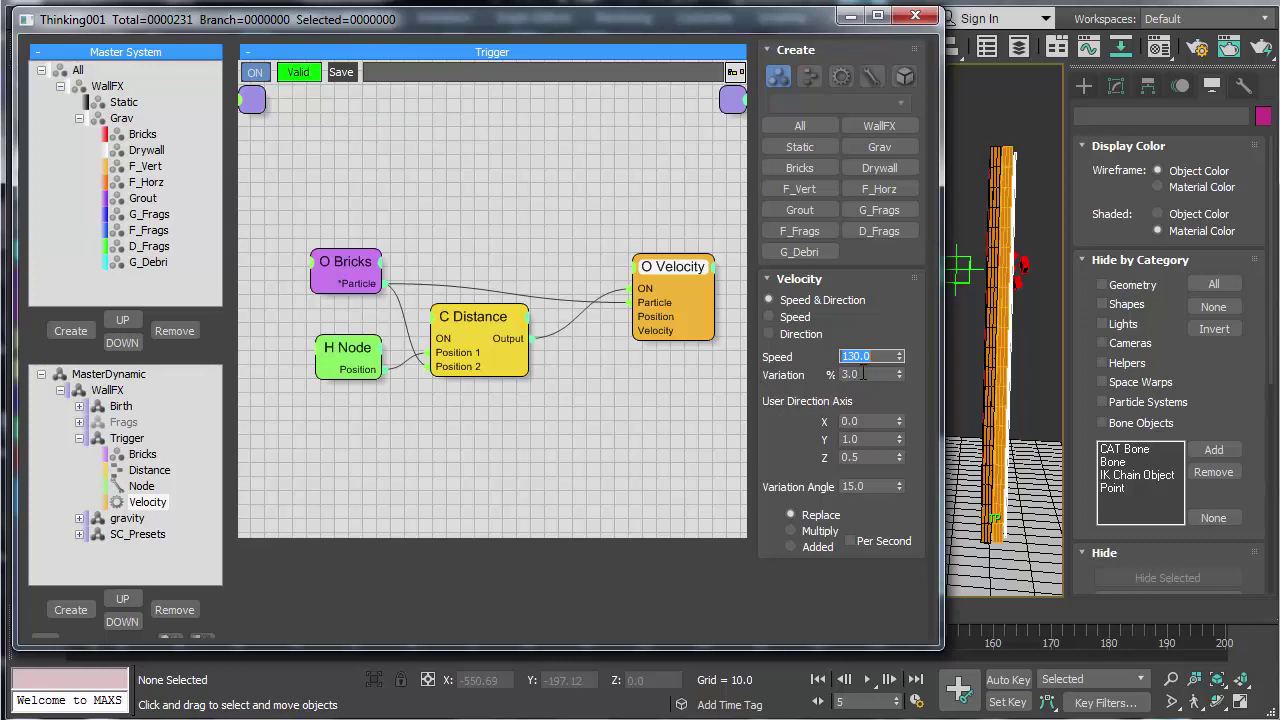
{"action": "key", "text": "Tab"}
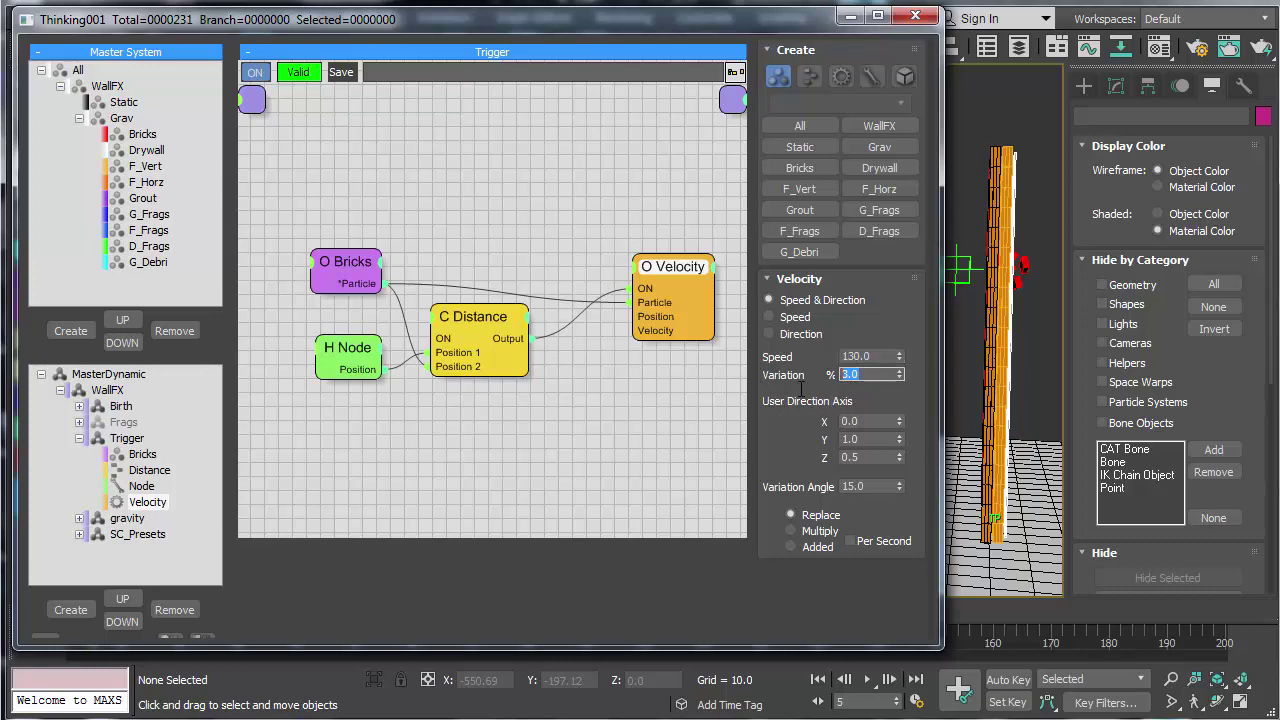
Step: Uncover the brick side of the wall in the viewport and play the simulation from the first frame
{"action": "left_click_drag", "start_coordinate": [805, 25], "coordinate": [417, 30]}
{"action": "middle_click_drag", "start_coordinate": [1016, 362], "coordinate": [950, 377], "text": "alt"}
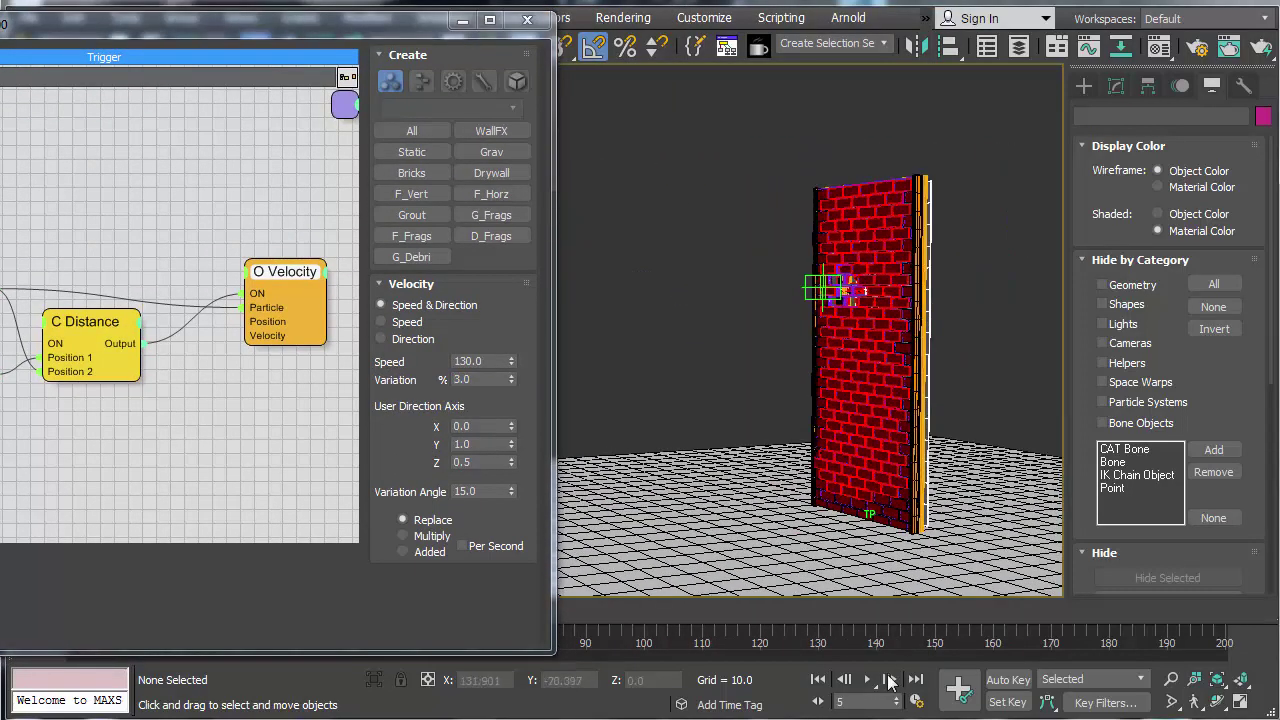
{"action": "left_click", "coordinate": [820, 680]}
{"action": "left_click", "coordinate": [866, 679]}
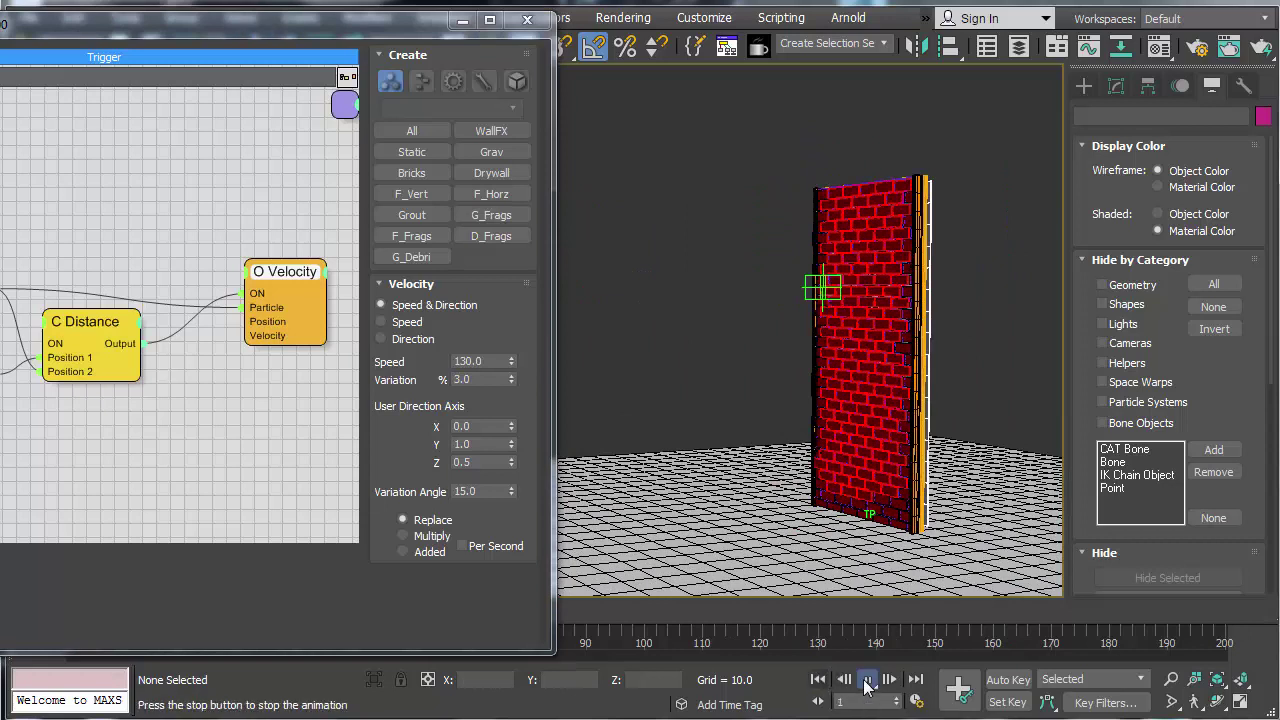
{"action": "left_click", "coordinate": [903, 572]}
Step: Examine the blasted opening up close, checking how the grout and framing react to the flying bricks
{"action": "middle_click_drag", "start_coordinate": [903, 572], "coordinate": [849, 408], "text": "alt"}
{"action": "scroll", "coordinate": [849, 408], "scroll_direction": "up", "scroll_amount": 4}
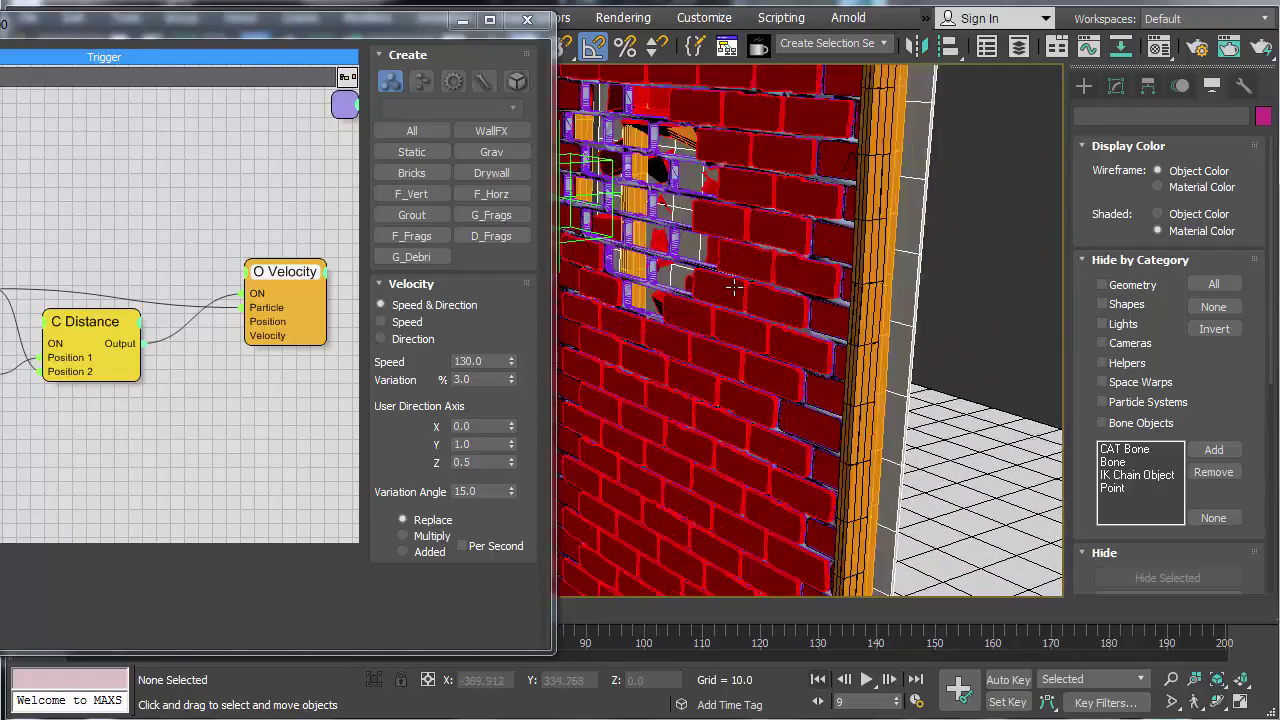
{"action": "middle_click_drag", "start_coordinate": [754, 312], "coordinate": [814, 348]}
{"action": "scroll", "coordinate": [834, 323], "scroll_direction": "down", "scroll_amount": 2}
{"action": "scroll", "coordinate": [815, 355], "scroll_direction": "down", "scroll_amount": 2}
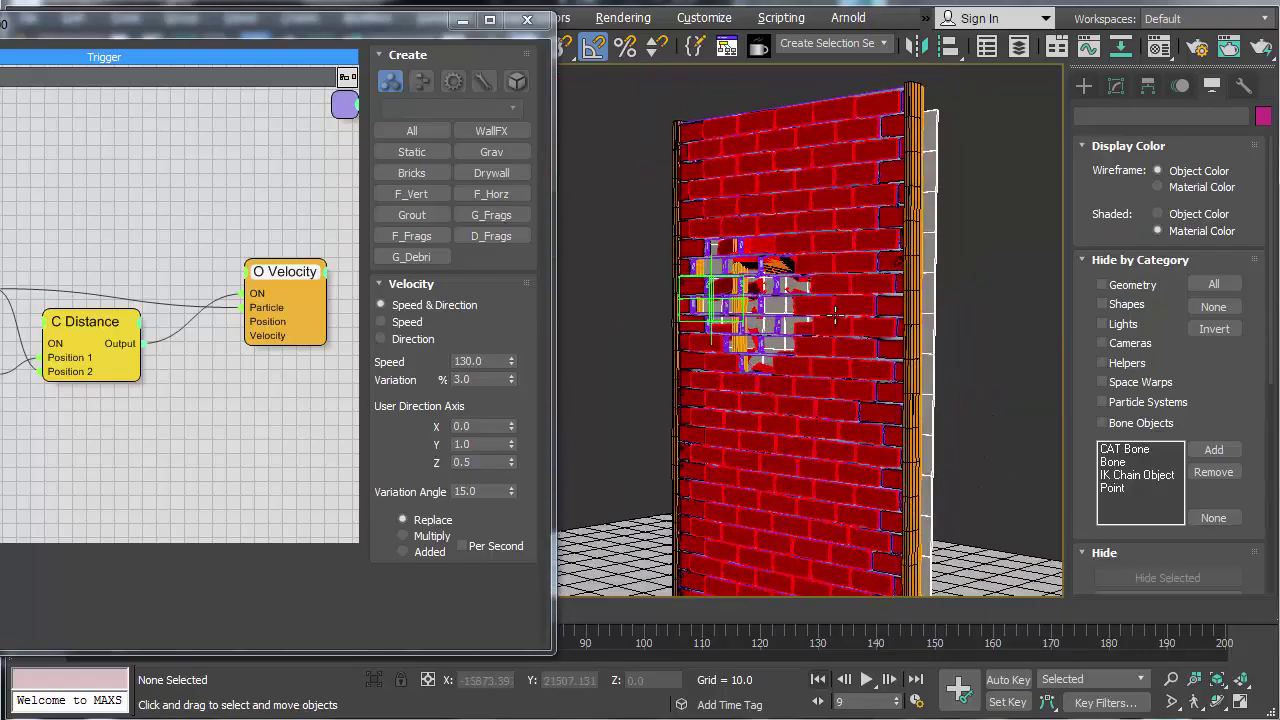
{"action": "scroll", "coordinate": [820, 395], "scroll_direction": "up", "scroll_amount": 7}
{"action": "scroll", "coordinate": [820, 399], "scroll_direction": "down", "scroll_amount": 4}
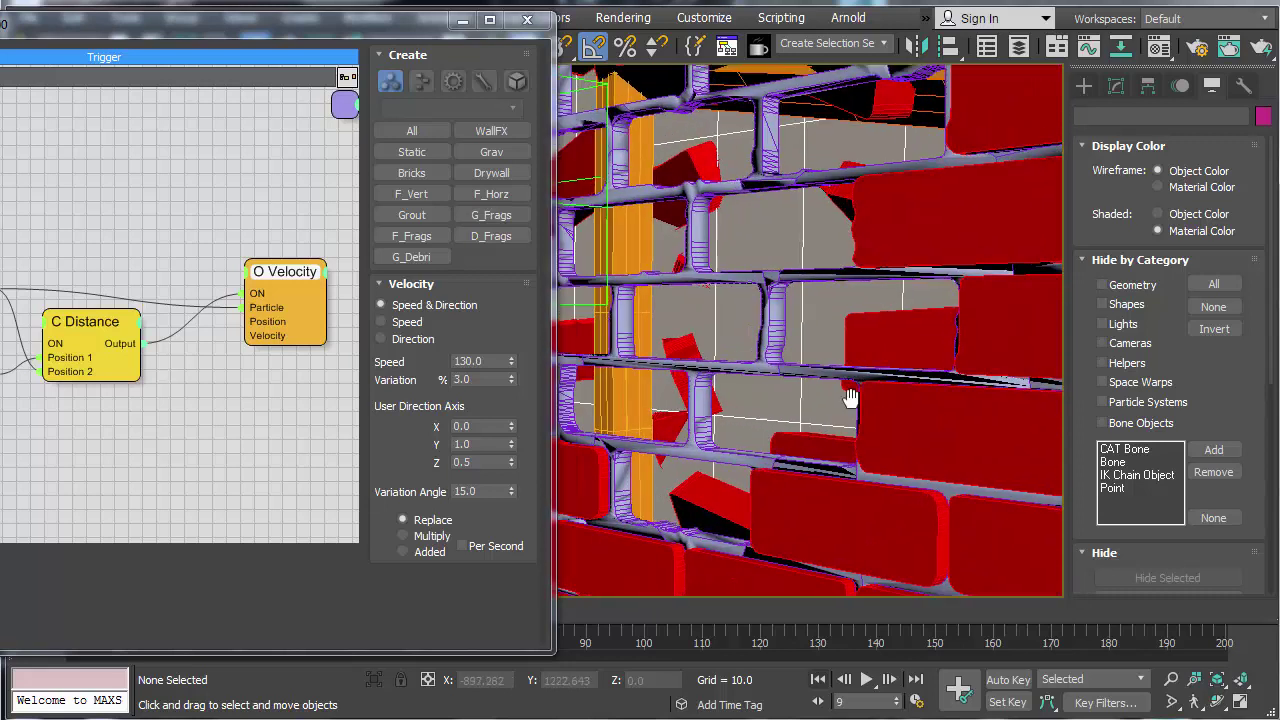
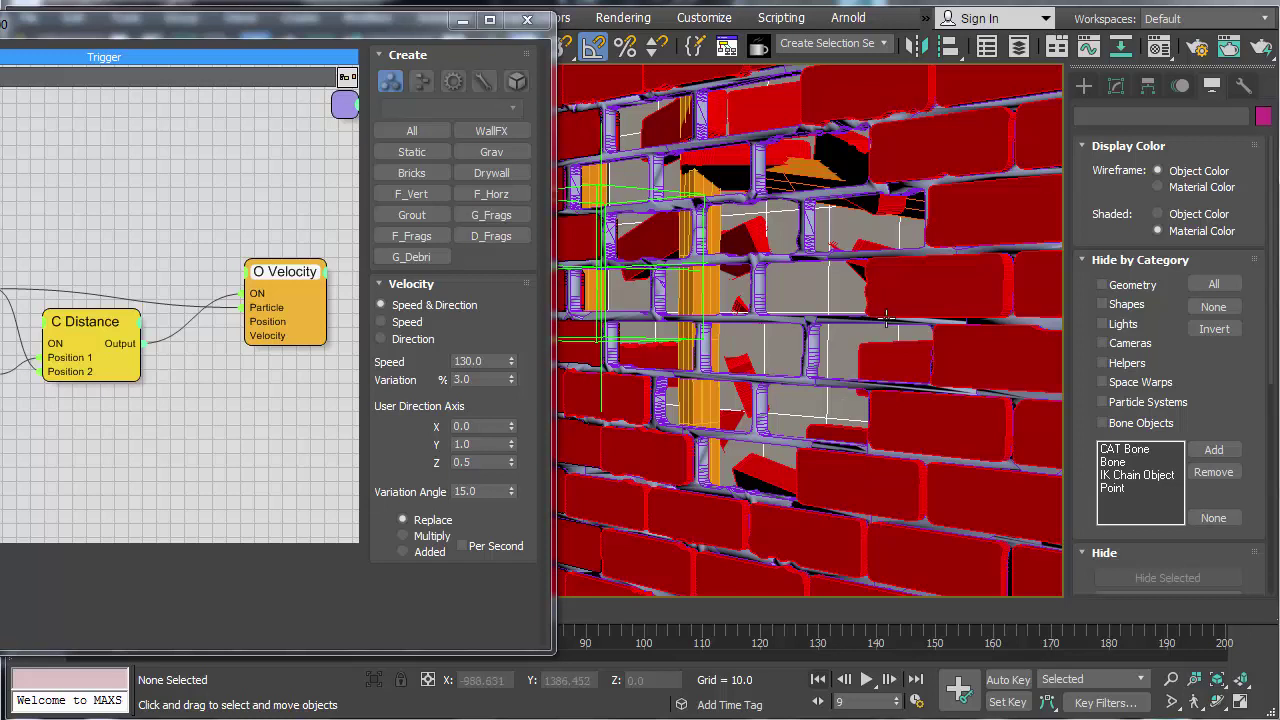
Step: Close the thinkingParticles editor and return the animation to the first frame
{"action": "left_click", "coordinate": [527, 19]}
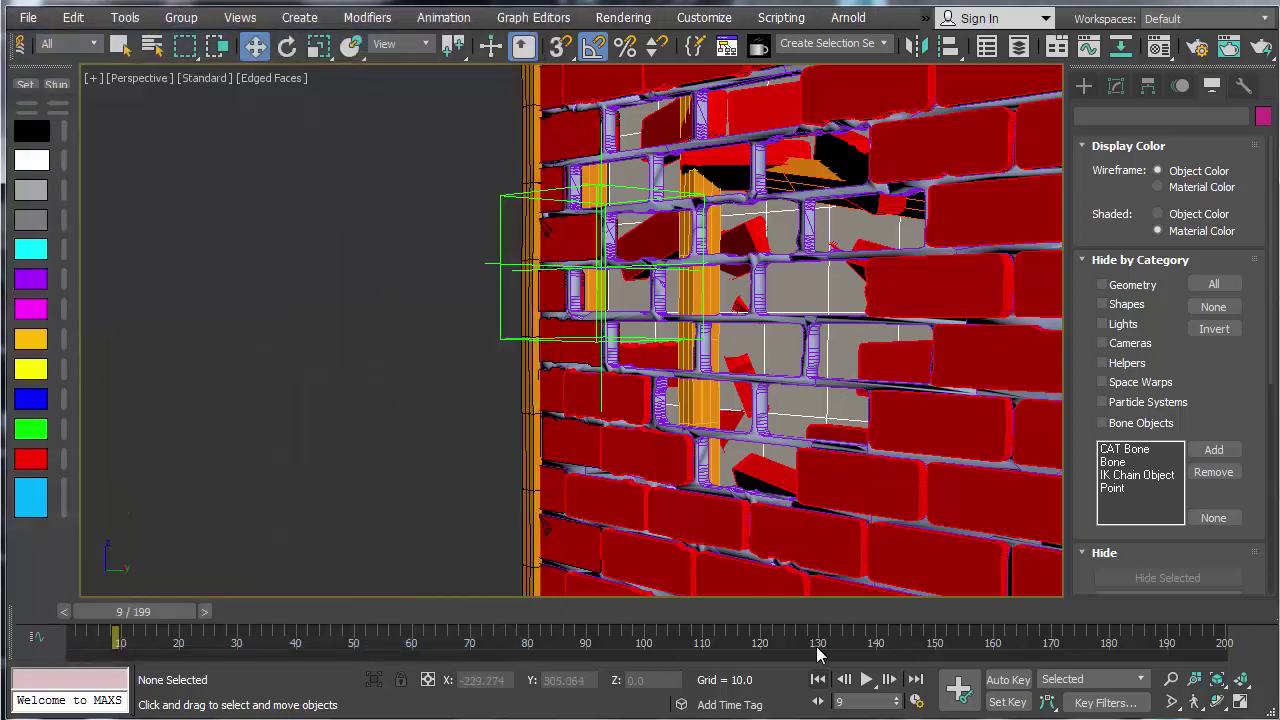
{"action": "left_click", "coordinate": [817, 679]}
{"action": "scroll", "coordinate": [735, 465], "scroll_direction": "down", "scroll_amount": 5}
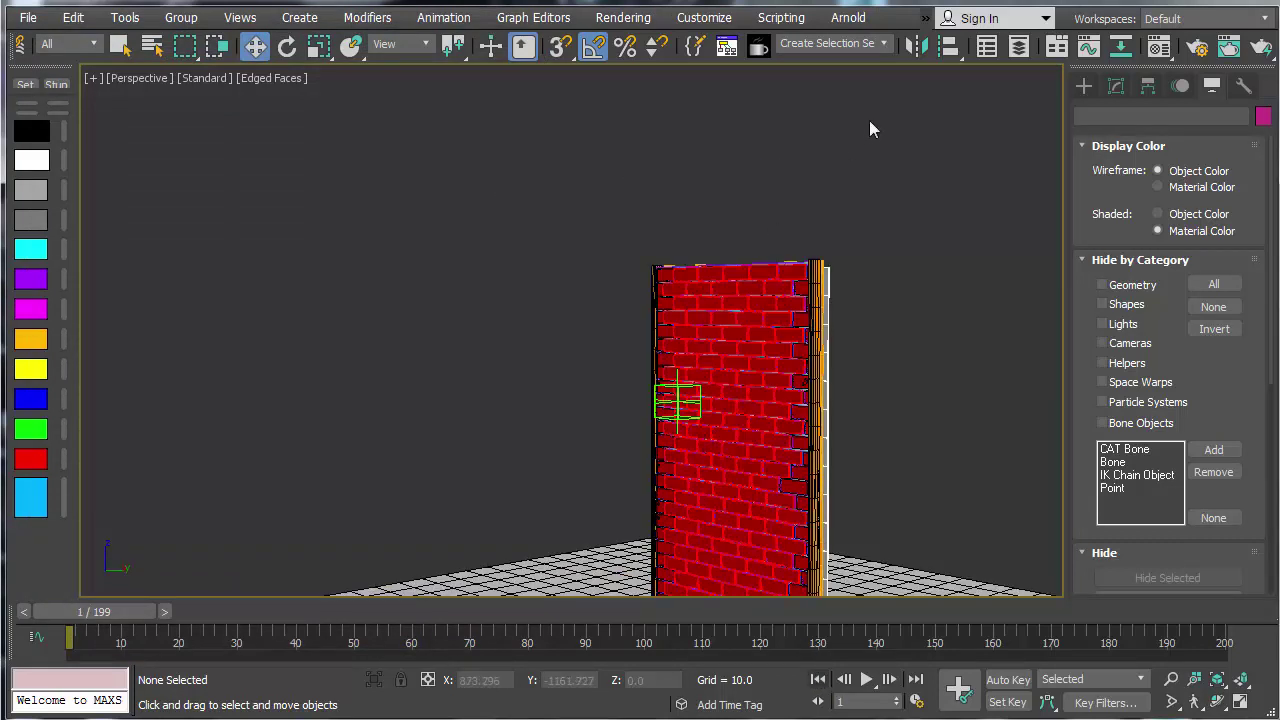
Step: Isolate the BrokenGrout object from the Grout_Broken layer and close the Layer Explorer
{"action": "left_click", "coordinate": [1018, 46]}
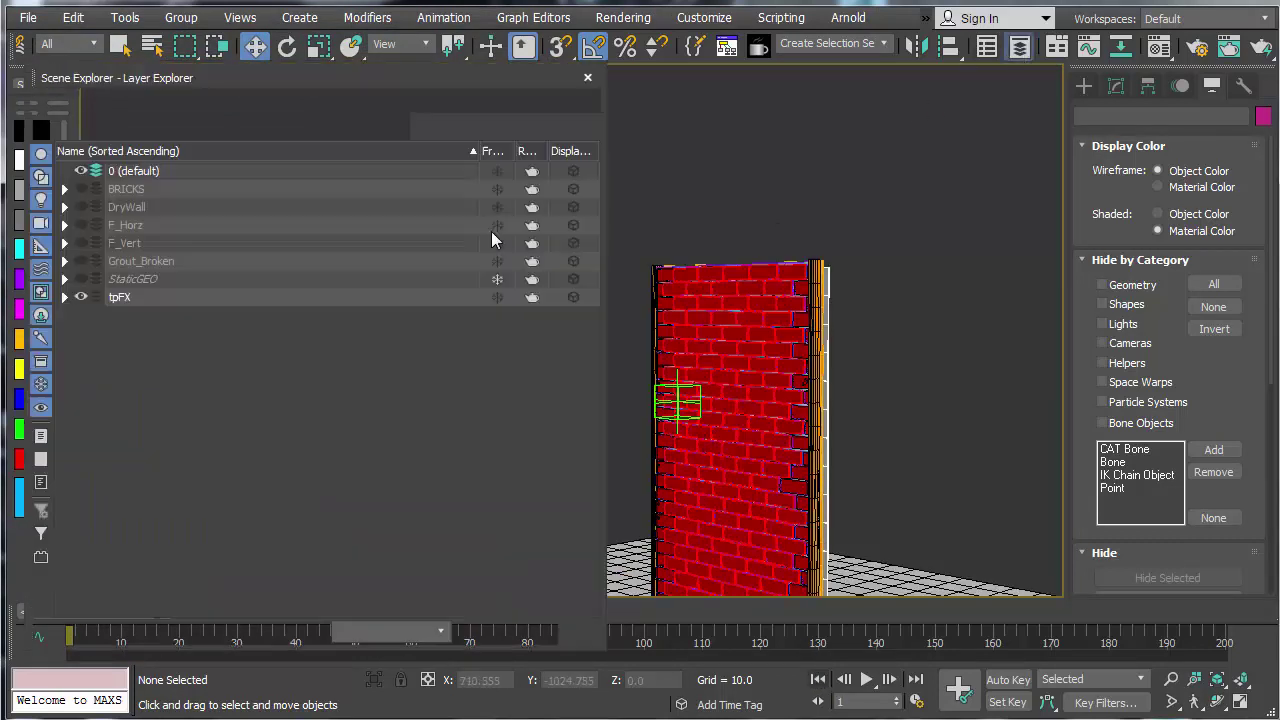
{"action": "left_click", "coordinate": [64, 261]}
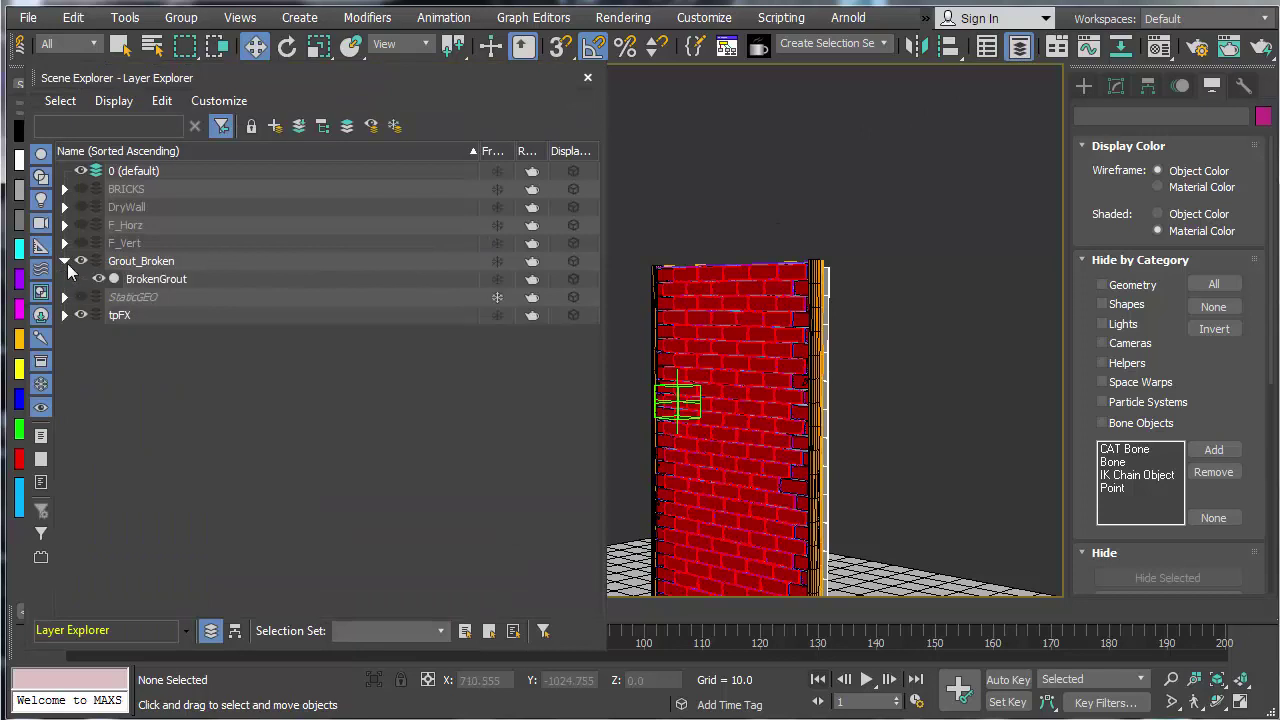
{"action": "left_click", "coordinate": [155, 279]}
{"action": "right_click", "coordinate": [673, 234]}
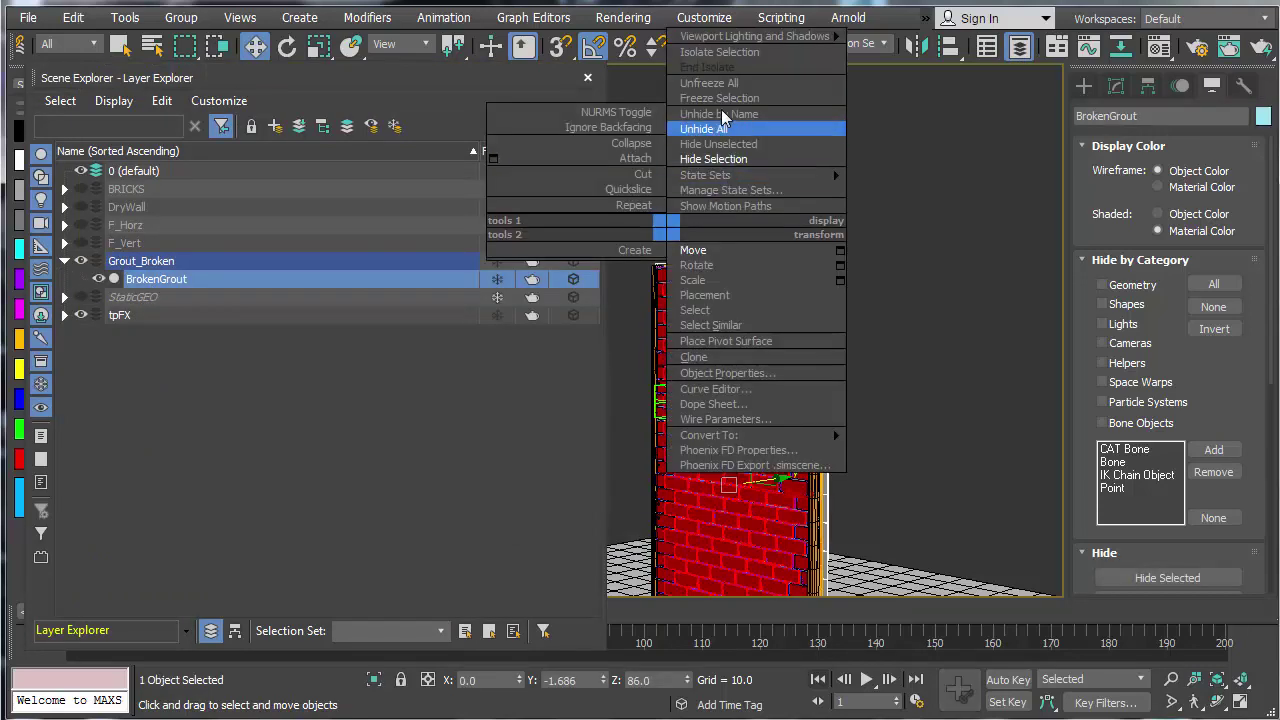
{"action": "left_click", "coordinate": [720, 52]}
{"action": "left_click", "coordinate": [588, 80]}
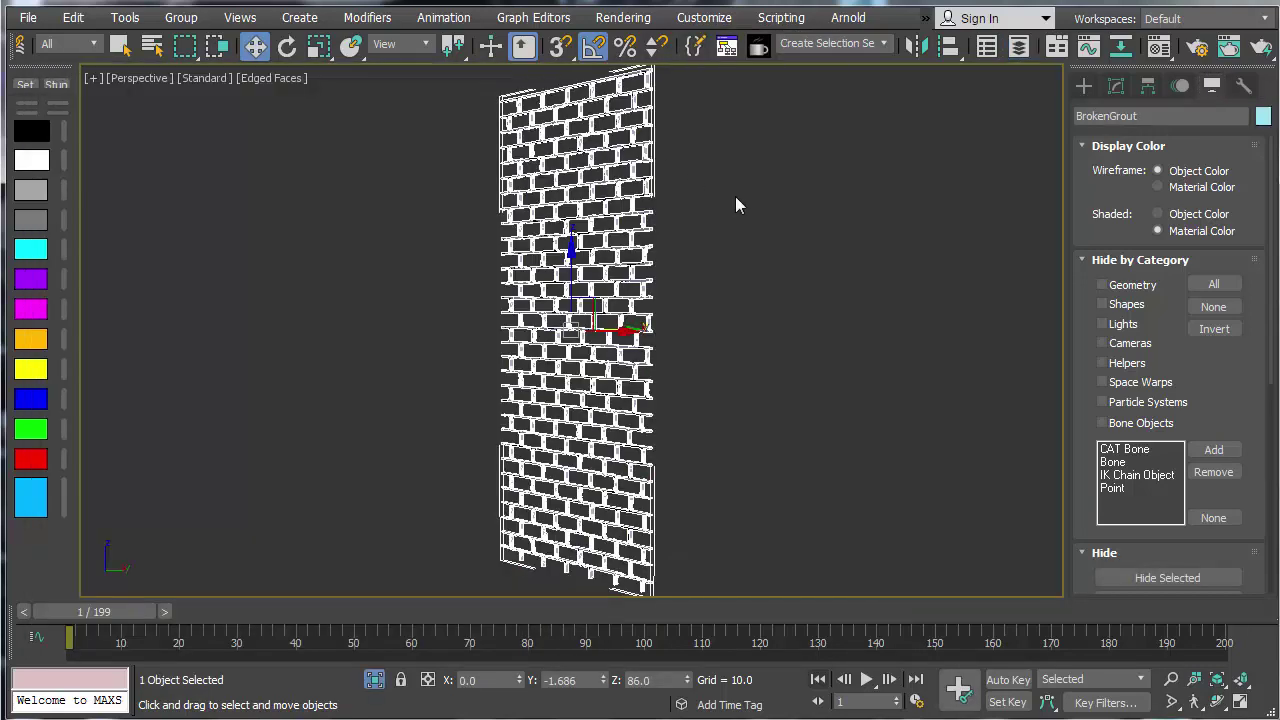
Step: Display the isolated BrokenGrout object with default shading, seen from the front
{"action": "left_click", "coordinate": [681, 343]}
{"action": "key", "text": "F3"}
{"action": "middle_click_drag", "start_coordinate": [734, 351], "coordinate": [652, 404]}
{"action": "scroll", "coordinate": [742, 416], "scroll_direction": "up", "scroll_amount": 3}
{"action": "left_click", "coordinate": [591, 380]}
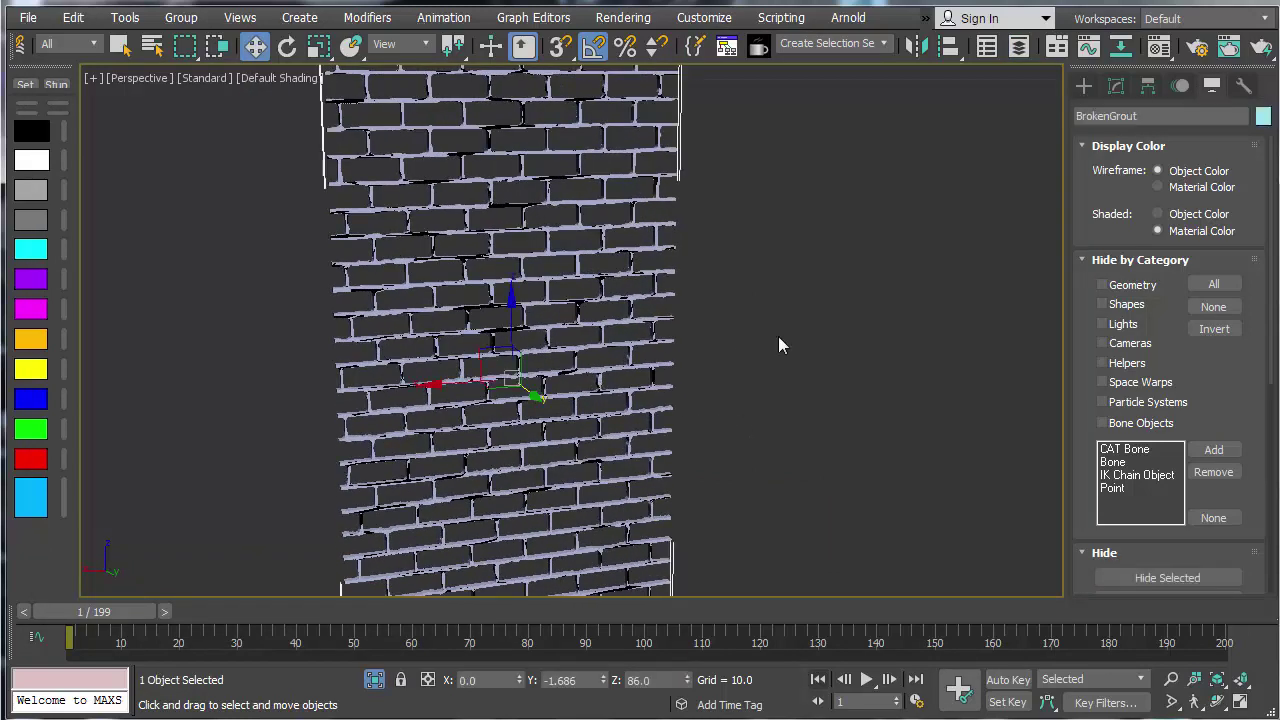
Step: Enter element level on BrokenGrout and select its grout chunks one after another to examine how it is broken up
{"action": "left_click", "coordinate": [1116, 86]}
{"action": "left_click", "coordinate": [1214, 375]}
{"action": "left_click", "coordinate": [463, 322]}
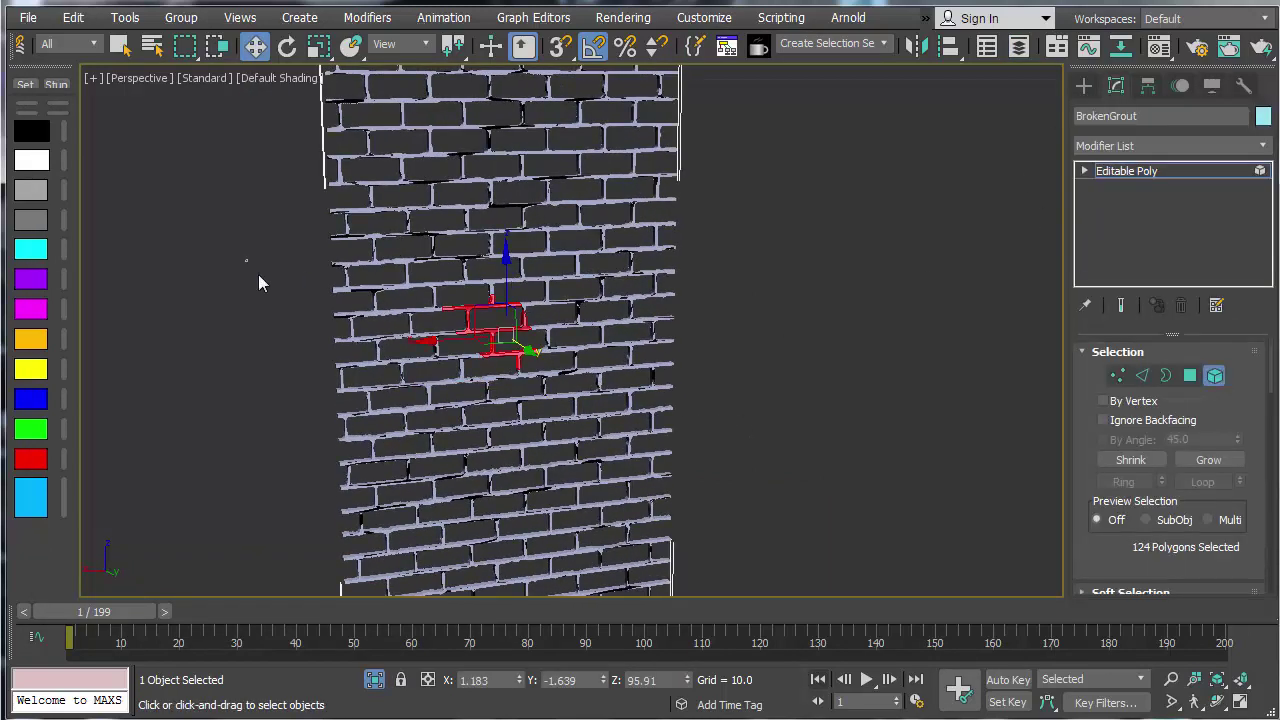
{"action": "left_click_drag", "start_coordinate": [258, 274], "coordinate": [356, 370]}
{"action": "left_click_drag", "start_coordinate": [761, 274], "coordinate": [553, 373]}
{"action": "middle_click_drag", "start_coordinate": [719, 457], "coordinate": [788, 347]}
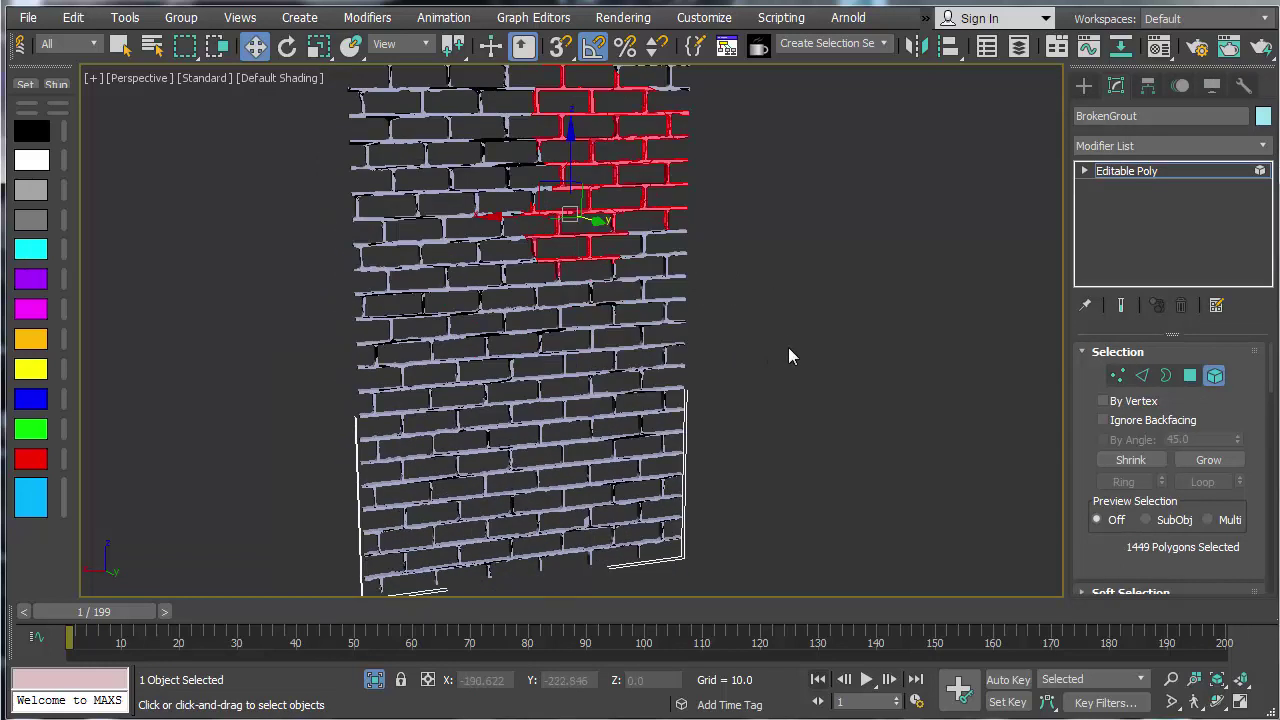
{"action": "left_click", "coordinate": [645, 425]}
{"action": "middle_click_drag", "start_coordinate": [815, 478], "coordinate": [820, 420]}
{"action": "left_click", "coordinate": [573, 366]}
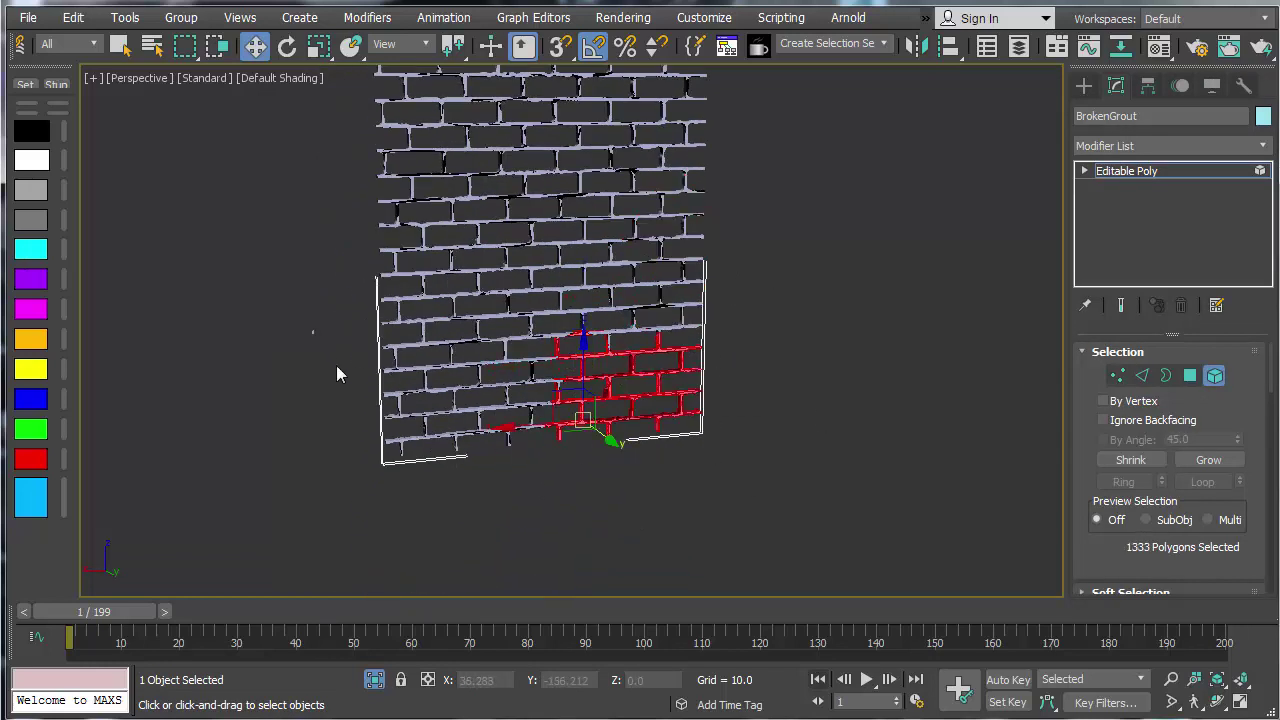
Step: Try to move the lower-left grout element of BrokenGrout away from the wall, and undo the move
{"action": "left_click", "coordinate": [408, 418]}
{"action": "left_click_drag", "start_coordinate": [372, 344], "coordinate": [210, 348]}
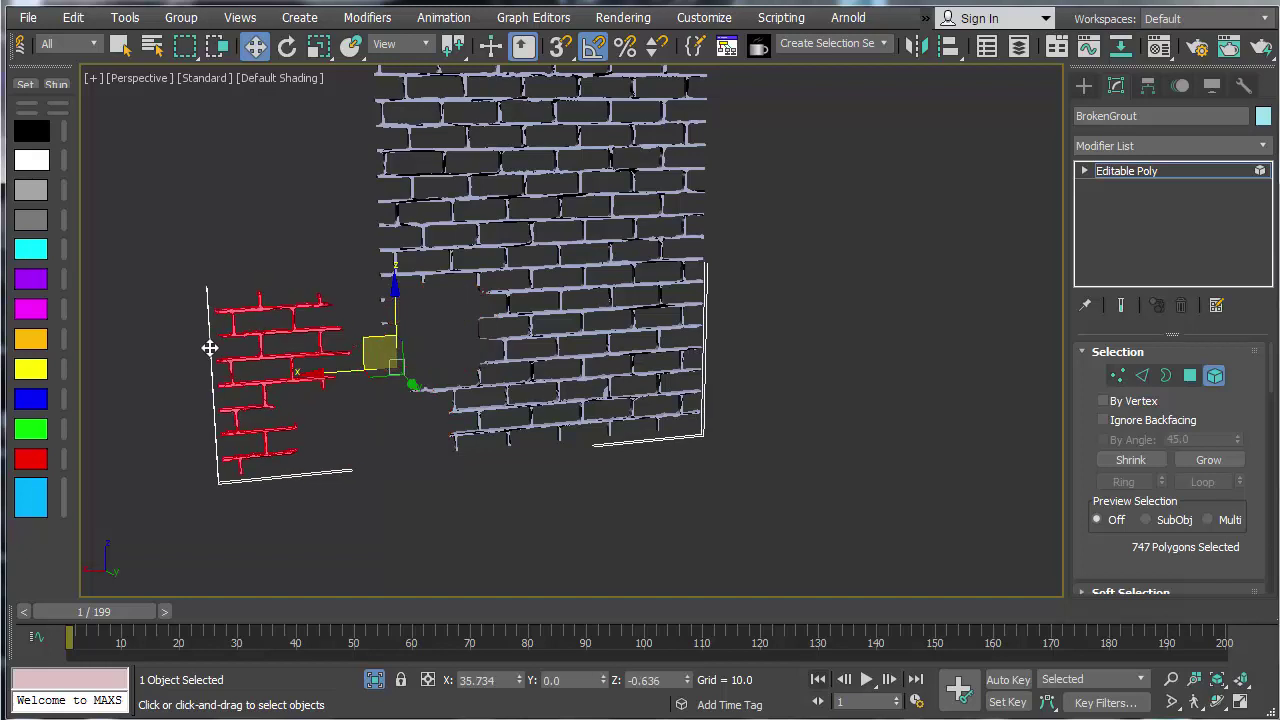
{"action": "key", "text": "ctrl+z"}
Step: Exit element editing on BrokenGrout and clear the object selection
{"action": "left_click", "coordinate": [1214, 375]}
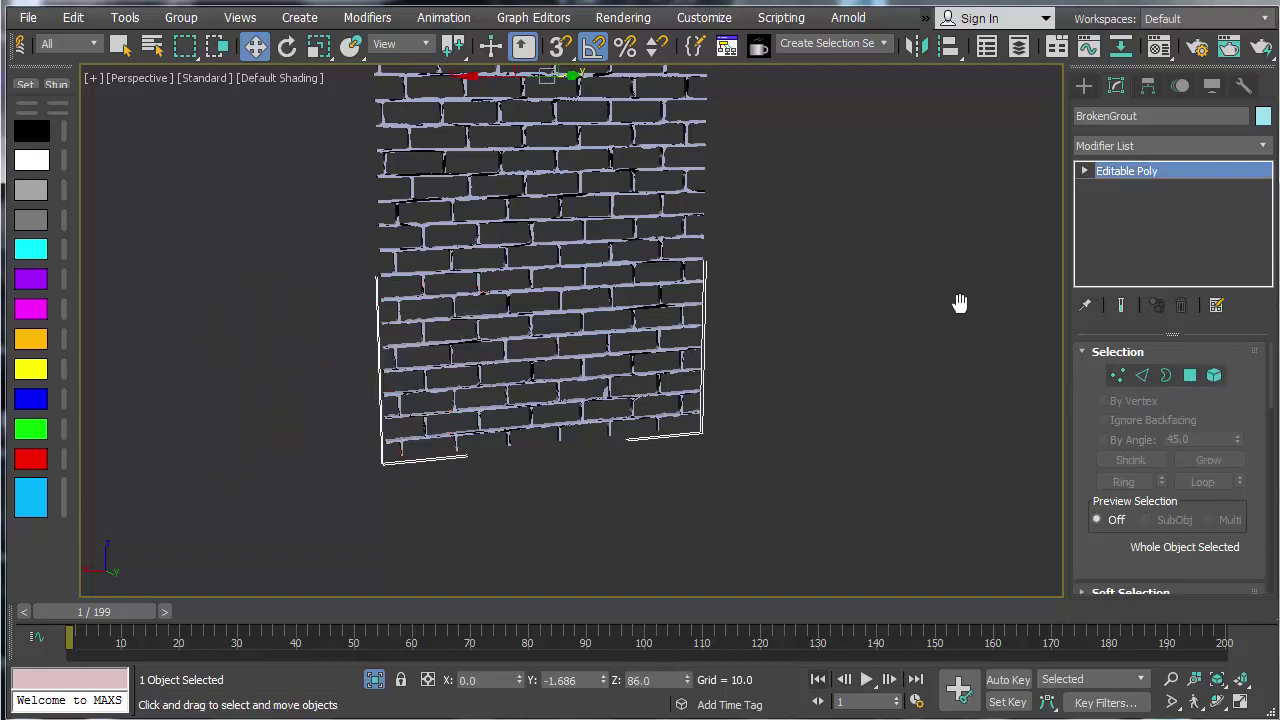
{"action": "middle_click_drag", "start_coordinate": [959, 303], "coordinate": [923, 377], "text": "alt"}
{"action": "left_click", "coordinate": [925, 363]}
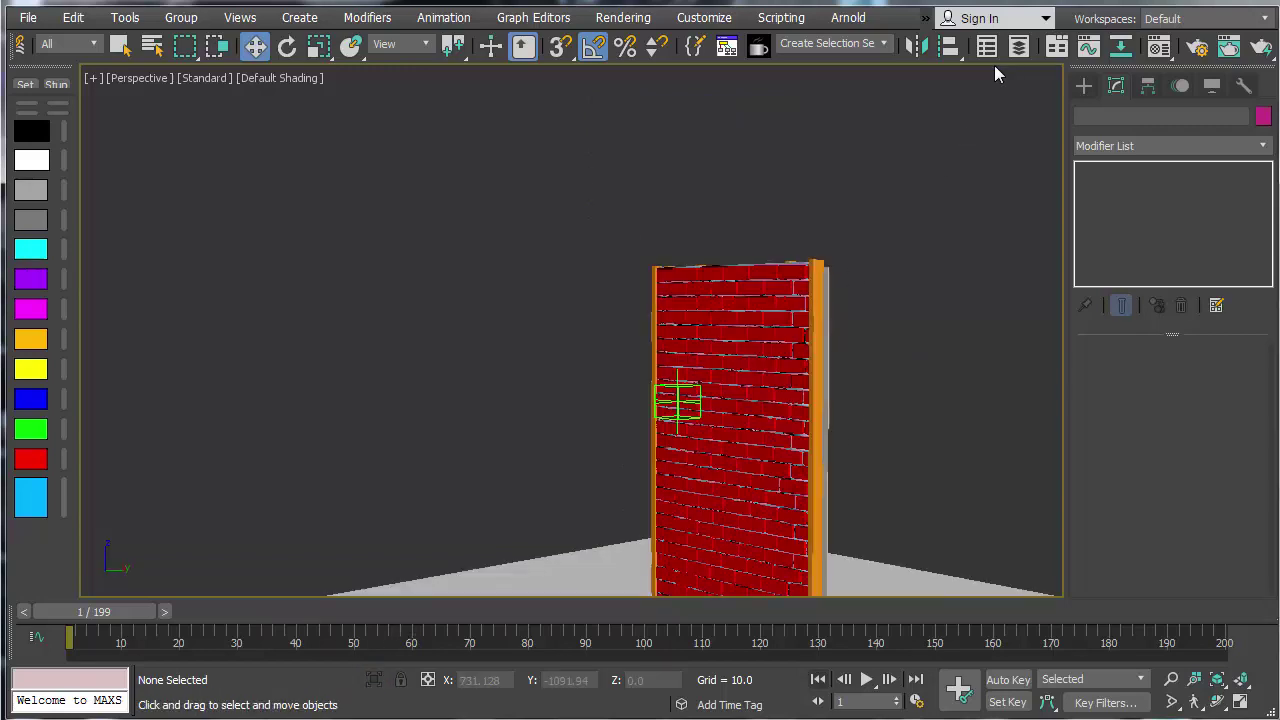
Step: Hide the Grout_Broken layer in the Layer Explorer, and close the explorer
{"action": "left_click", "coordinate": [1018, 46]}
{"action": "left_click", "coordinate": [81, 261]}
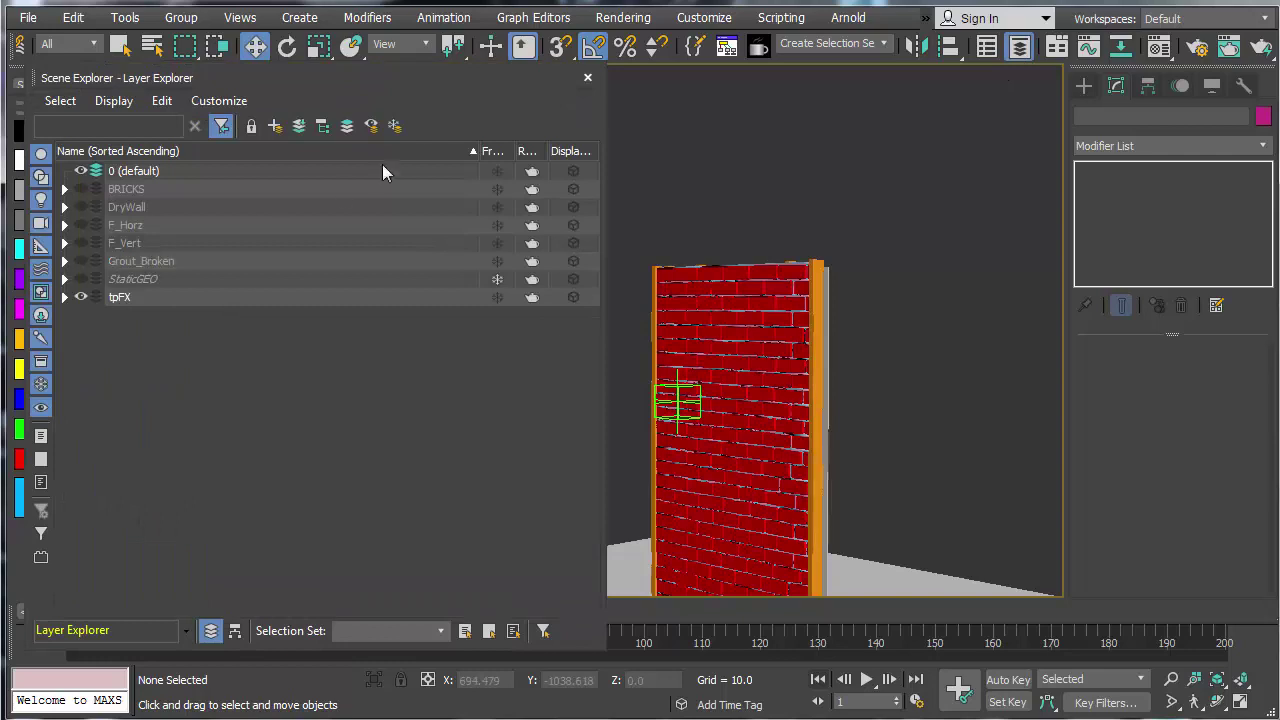
{"action": "left_click", "coordinate": [587, 79]}
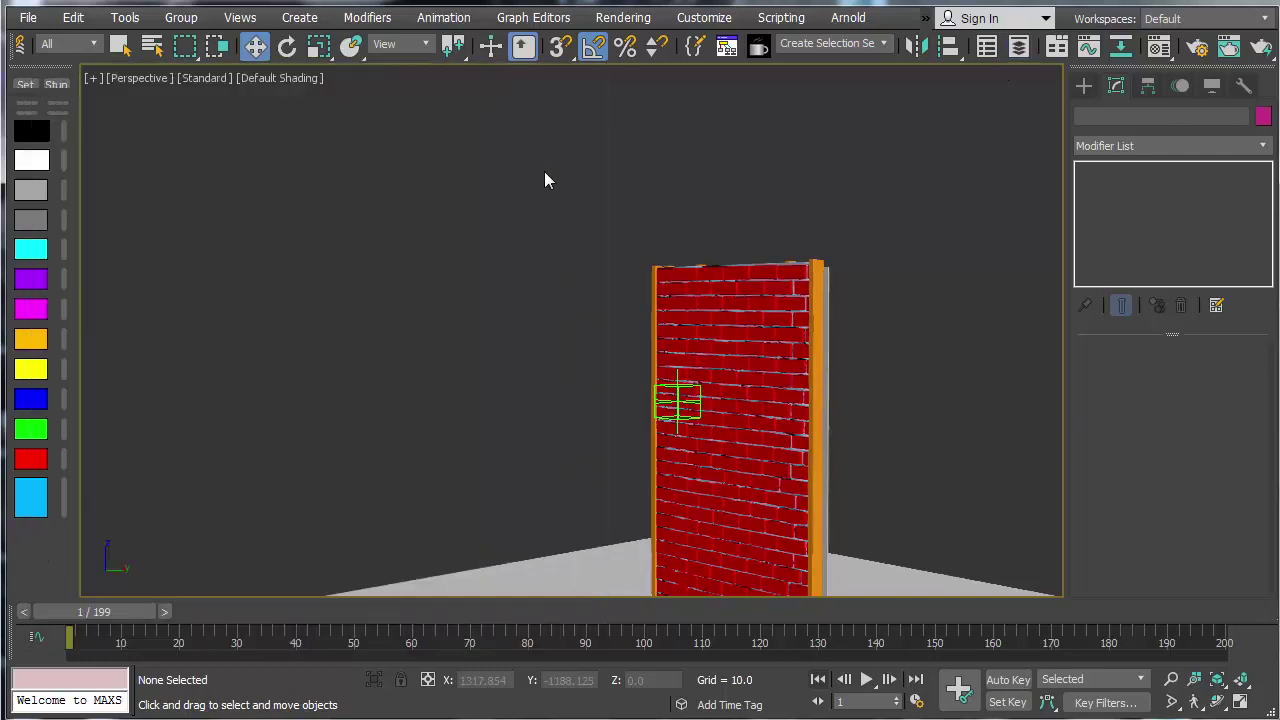
Step: Open the particle system editor in full view, collapse the Trigger set and select the WallFX dynamic set
{"action": "key", "text": "6"}
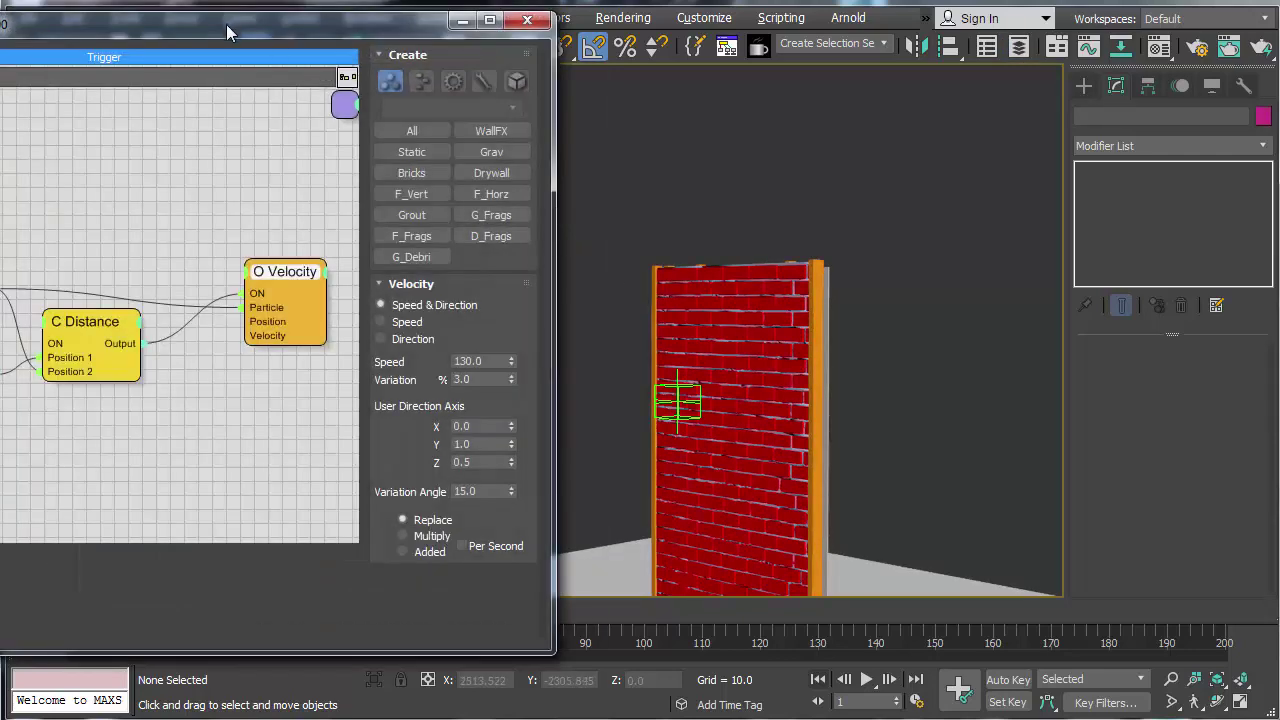
{"action": "left_click_drag", "start_coordinate": [227, 33], "coordinate": [604, 29]}
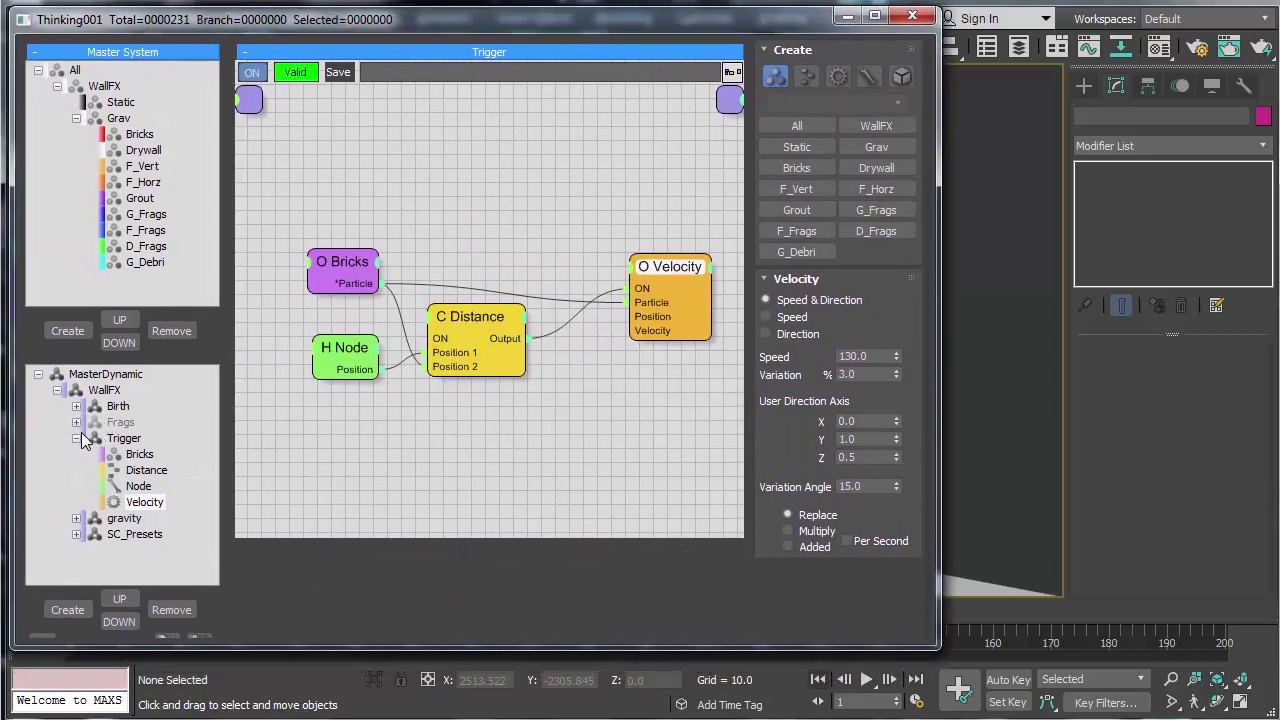
{"action": "left_click", "coordinate": [77, 438]}
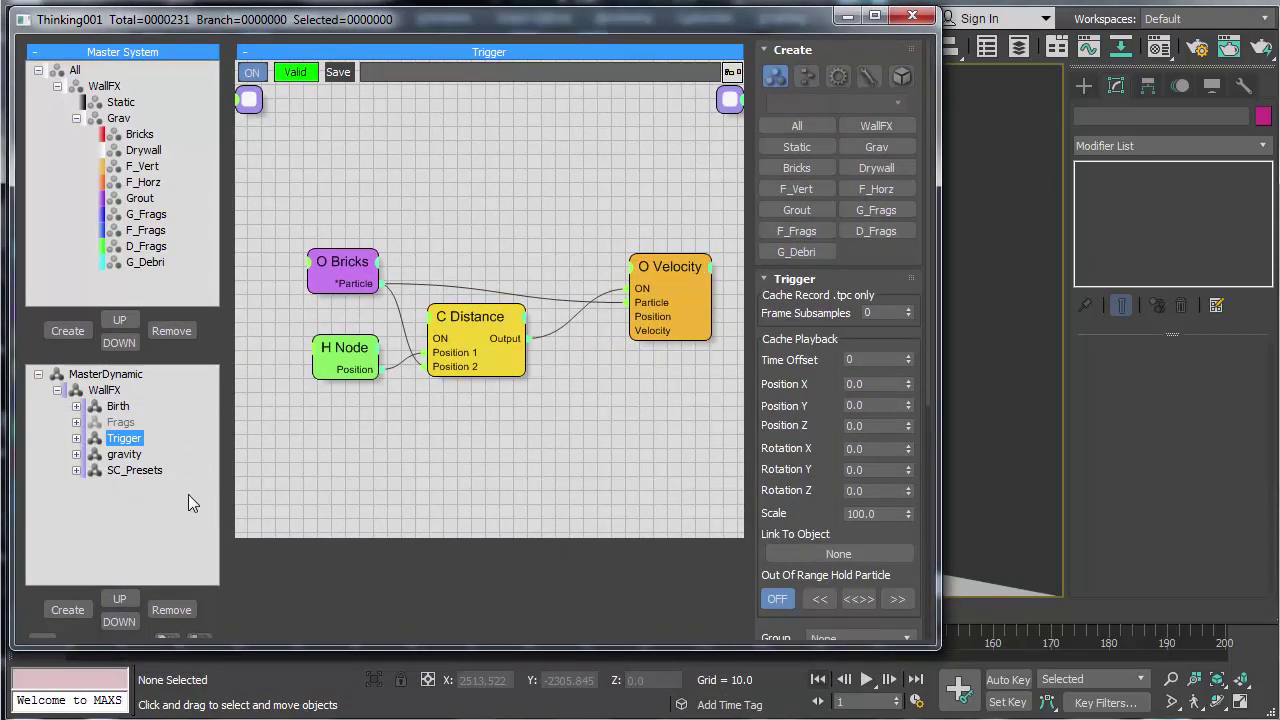
{"action": "left_click", "coordinate": [104, 390]}
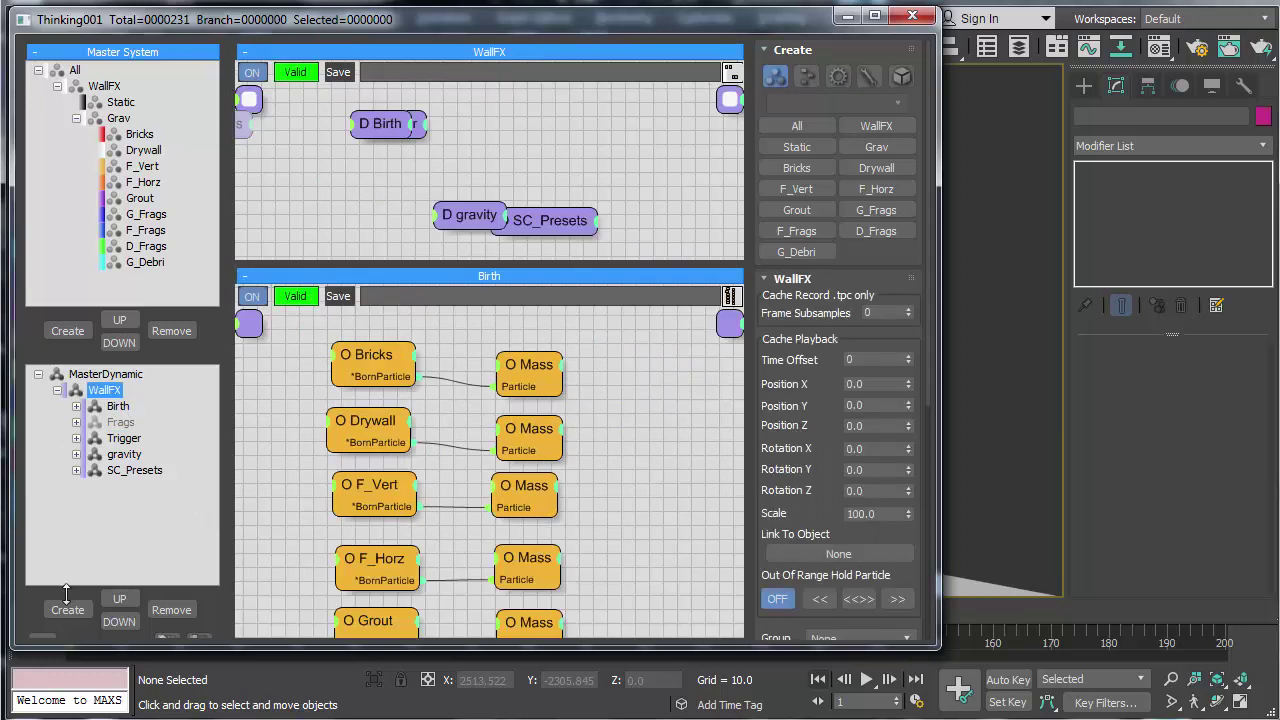
Step: Create a dynamic set under WallFX, place it between Birth and Frags, and name it ExtractGrout
{"action": "left_click", "coordinate": [67, 609]}
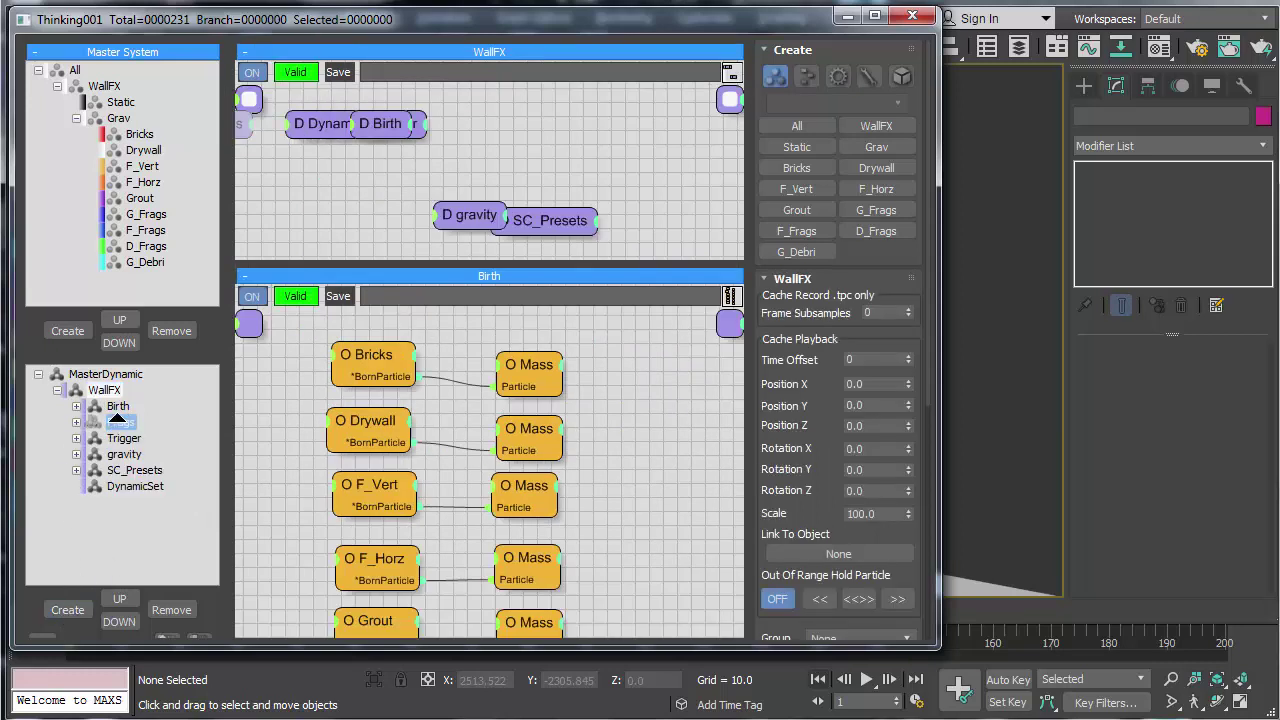
{"action": "left_click_drag", "start_coordinate": [117, 418], "coordinate": [127, 426]}
{"action": "double_click", "coordinate": [128, 426]}
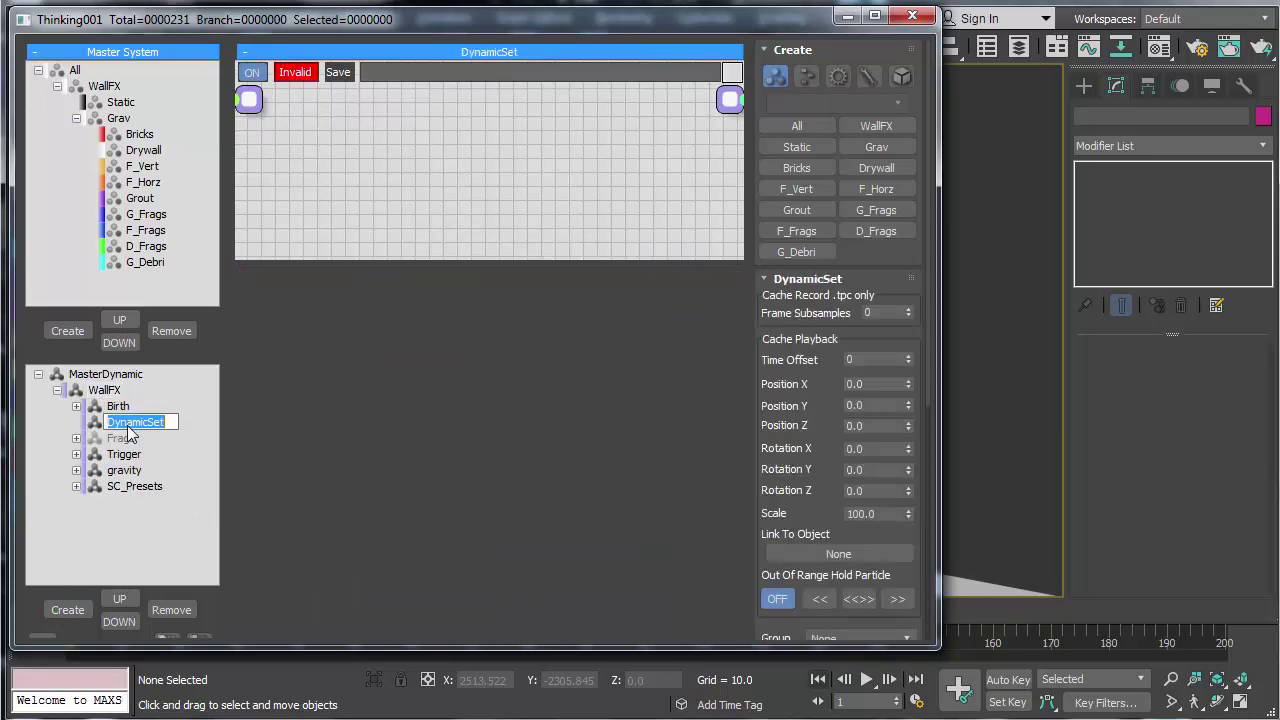
{"action": "type", "text": "Extract"}
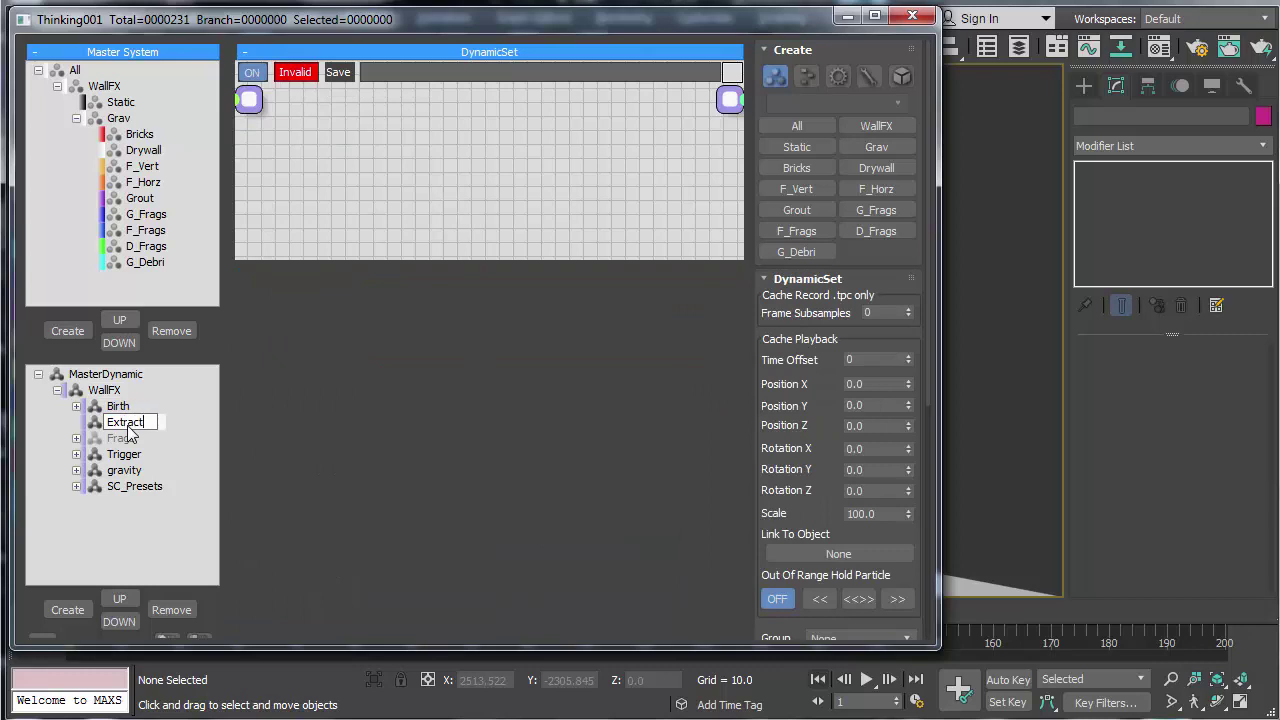
{"action": "type", "text": "Grout"}
{"action": "key", "text": "Return"}
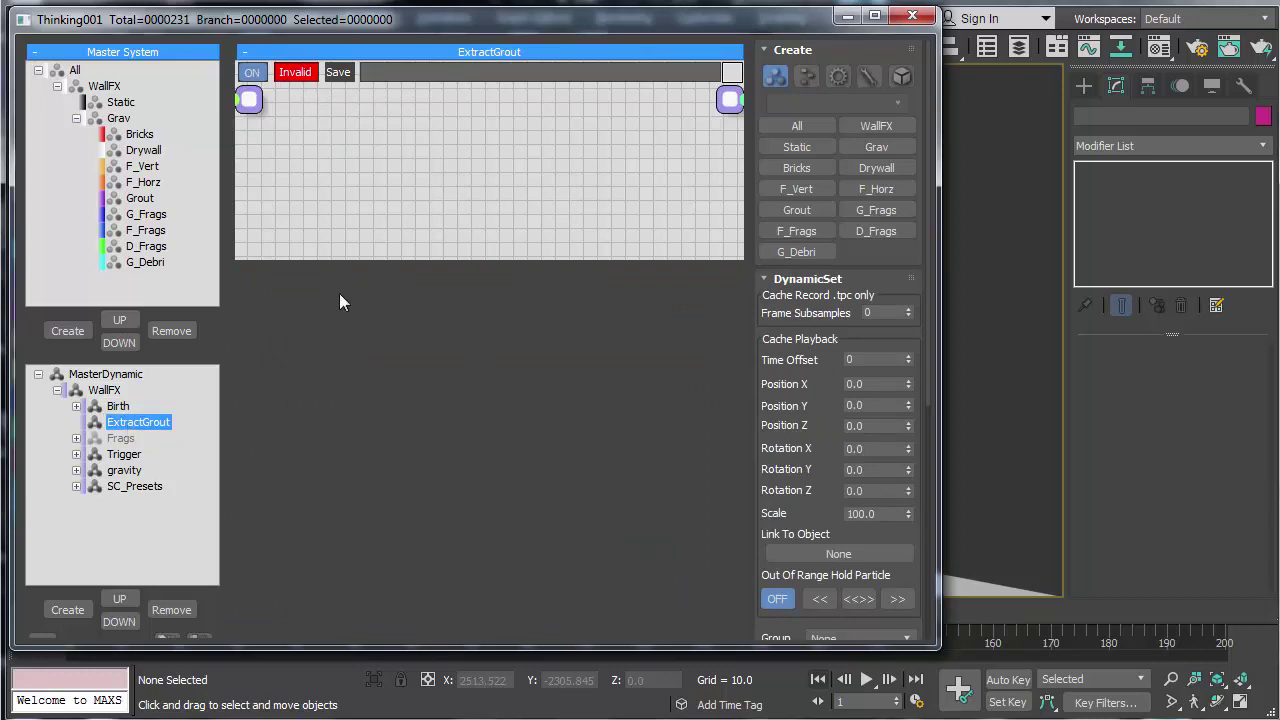
Step: Enlarge the ExtractGrout node canvas and add the Fragment_ExtractObjects black box from the Joe3D collection
{"action": "left_click_drag", "start_coordinate": [336, 260], "coordinate": [338, 582]}
{"action": "right_click", "coordinate": [405, 206]}
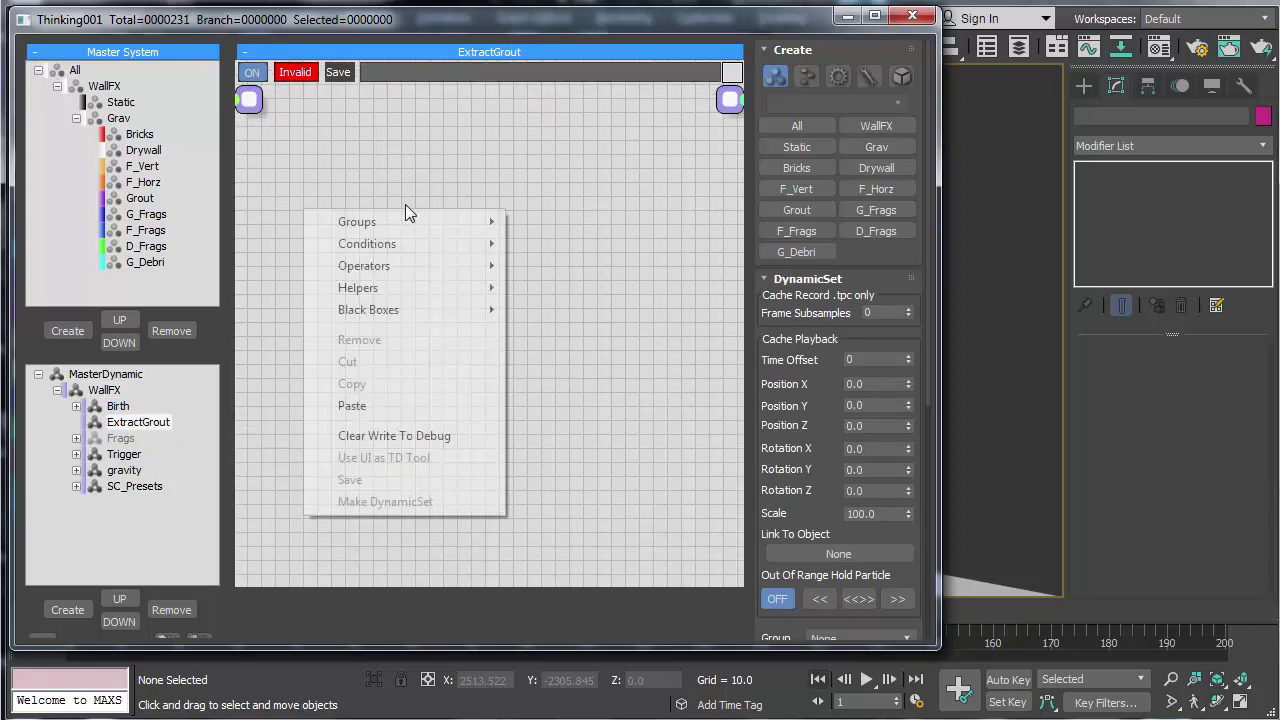
{"action": "mouse_move", "coordinate": [391, 315]}
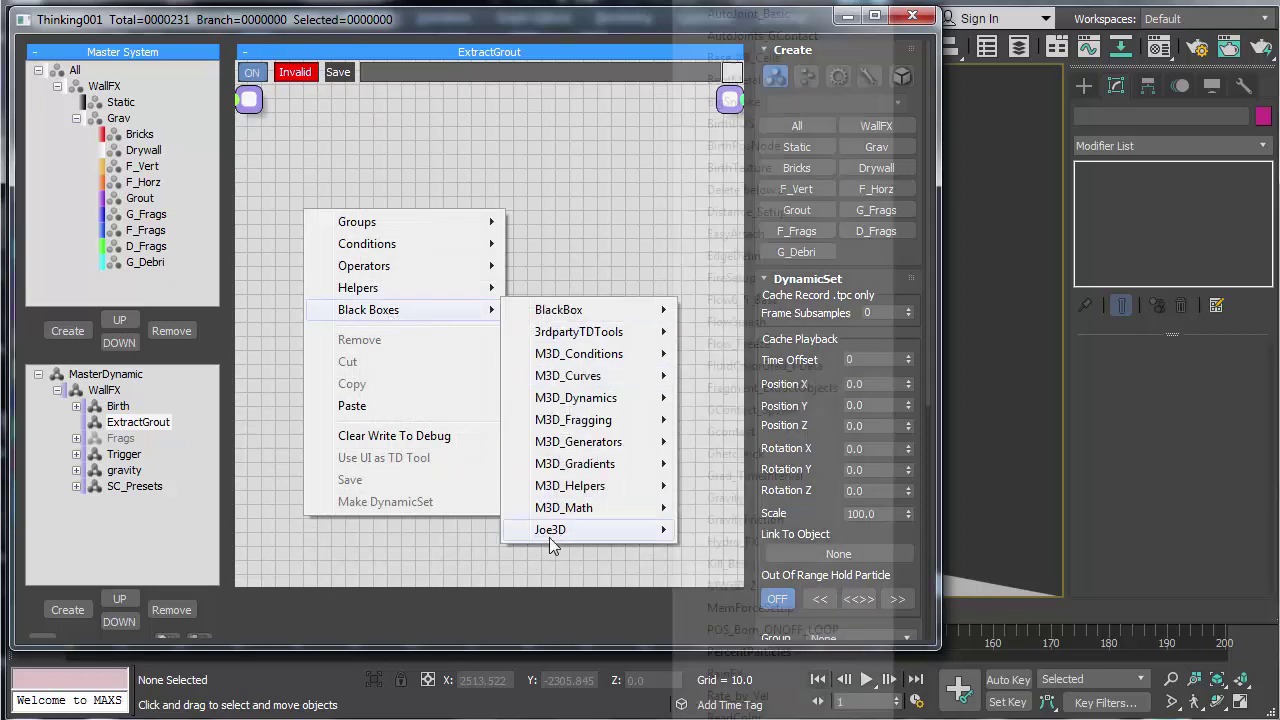
{"action": "mouse_move", "coordinate": [549, 537]}
{"action": "left_click", "coordinate": [740, 387]}
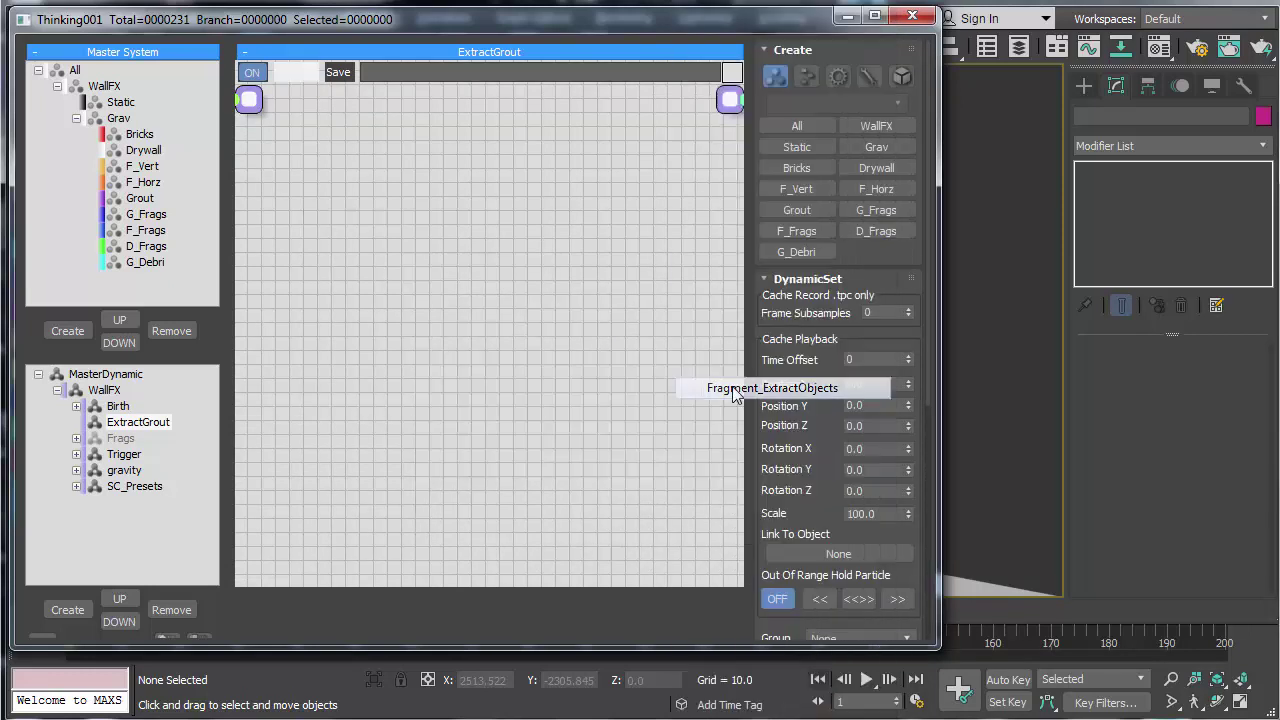
Step: Arrange the PPass, Fragment and Group nodes closer together in a row within ExtractGrout
{"action": "left_click_drag", "start_coordinate": [343, 258], "coordinate": [315, 245]}
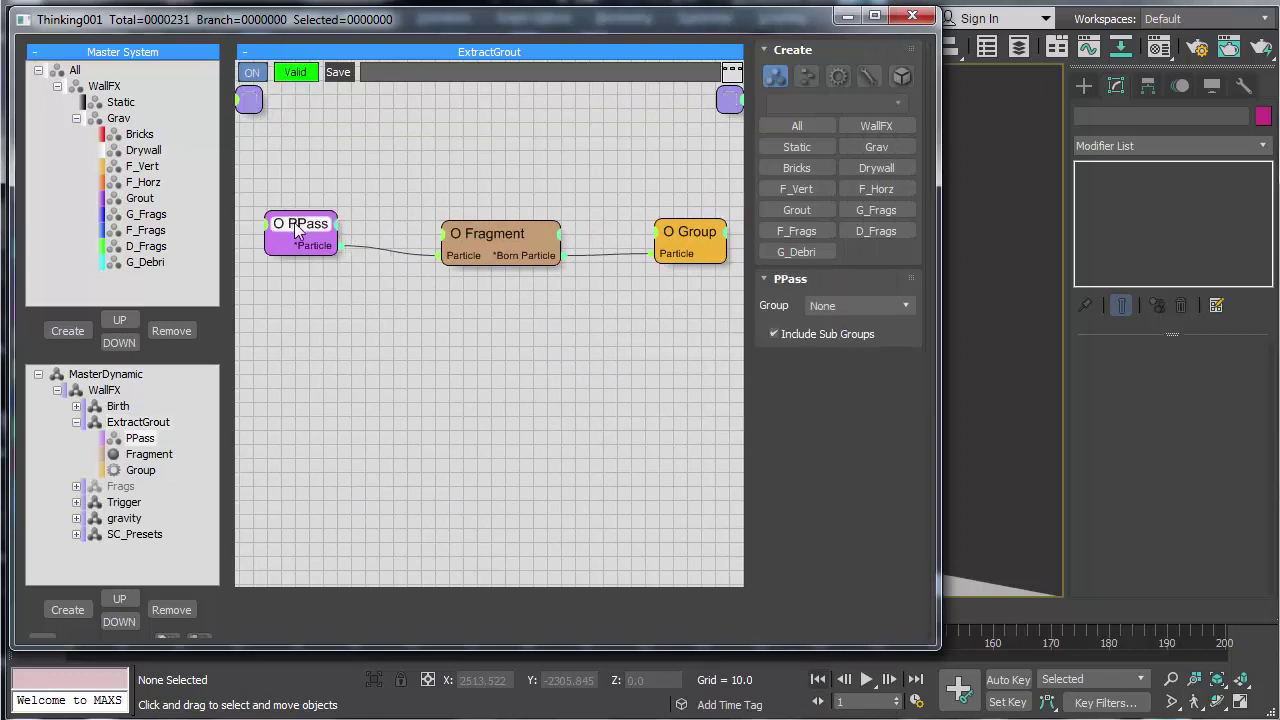
{"action": "left_click_drag", "start_coordinate": [493, 235], "coordinate": [404, 224]}
{"action": "left_click_drag", "start_coordinate": [708, 233], "coordinate": [563, 226]}
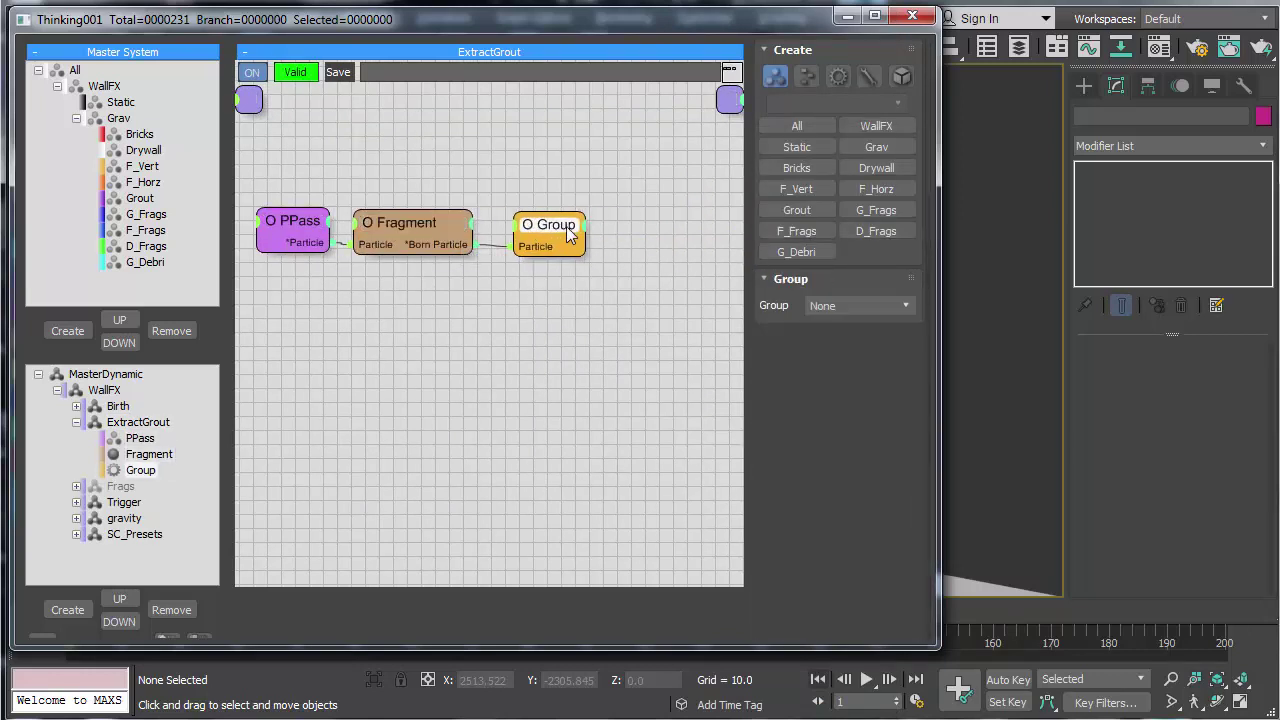
{"action": "left_click", "coordinate": [420, 226]}
Step: Set the PPass node's group to Grout
{"action": "left_click_drag", "start_coordinate": [294, 217], "coordinate": [299, 210]}
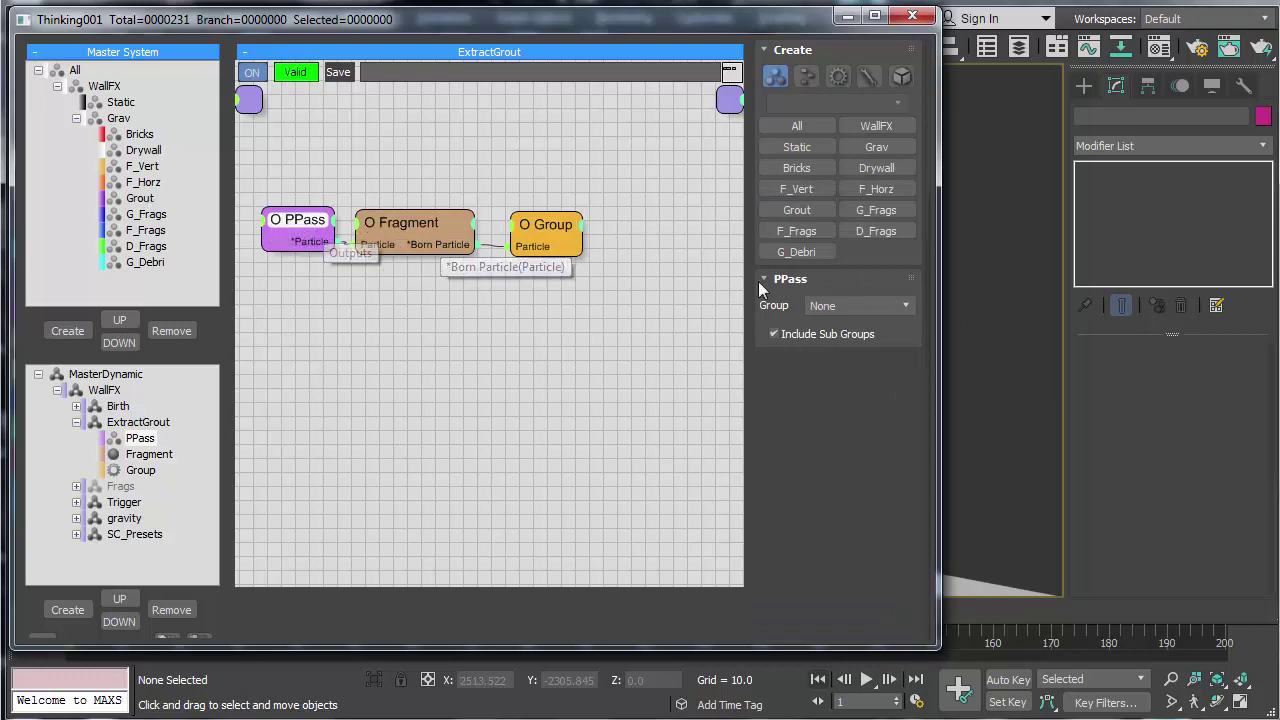
{"action": "left_click", "coordinate": [837, 304]}
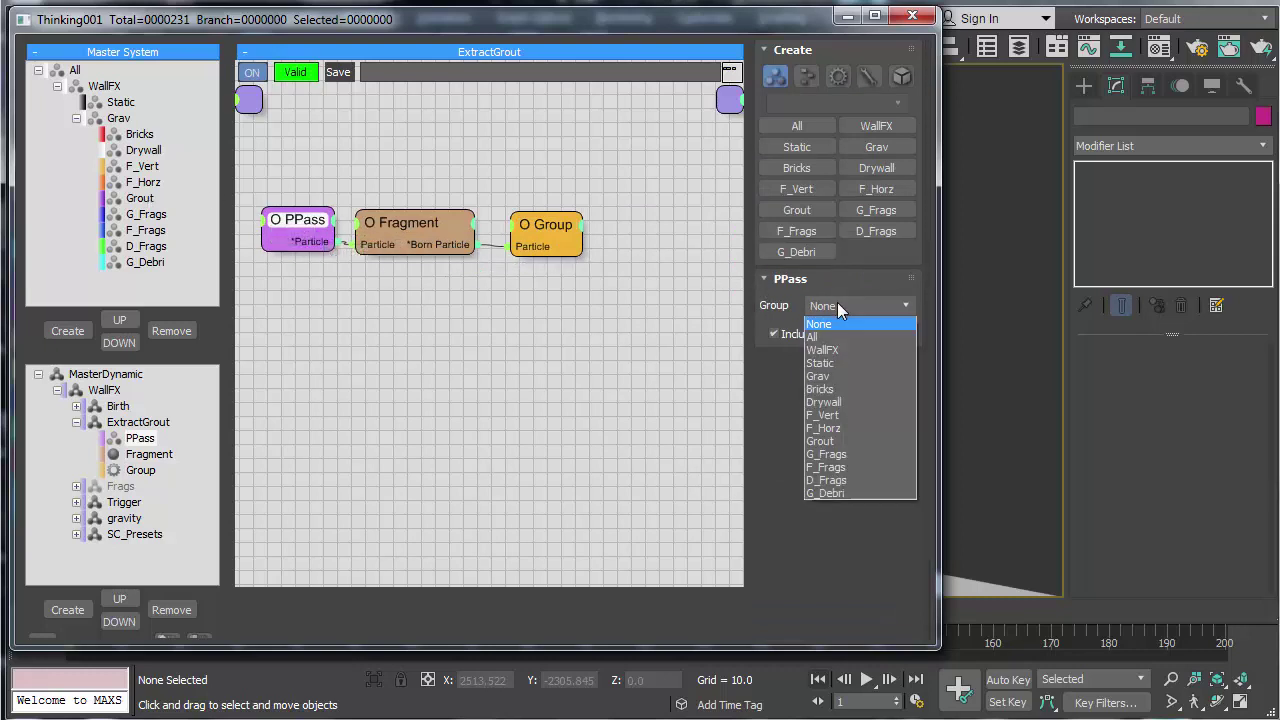
{"action": "left_click", "coordinate": [830, 441]}
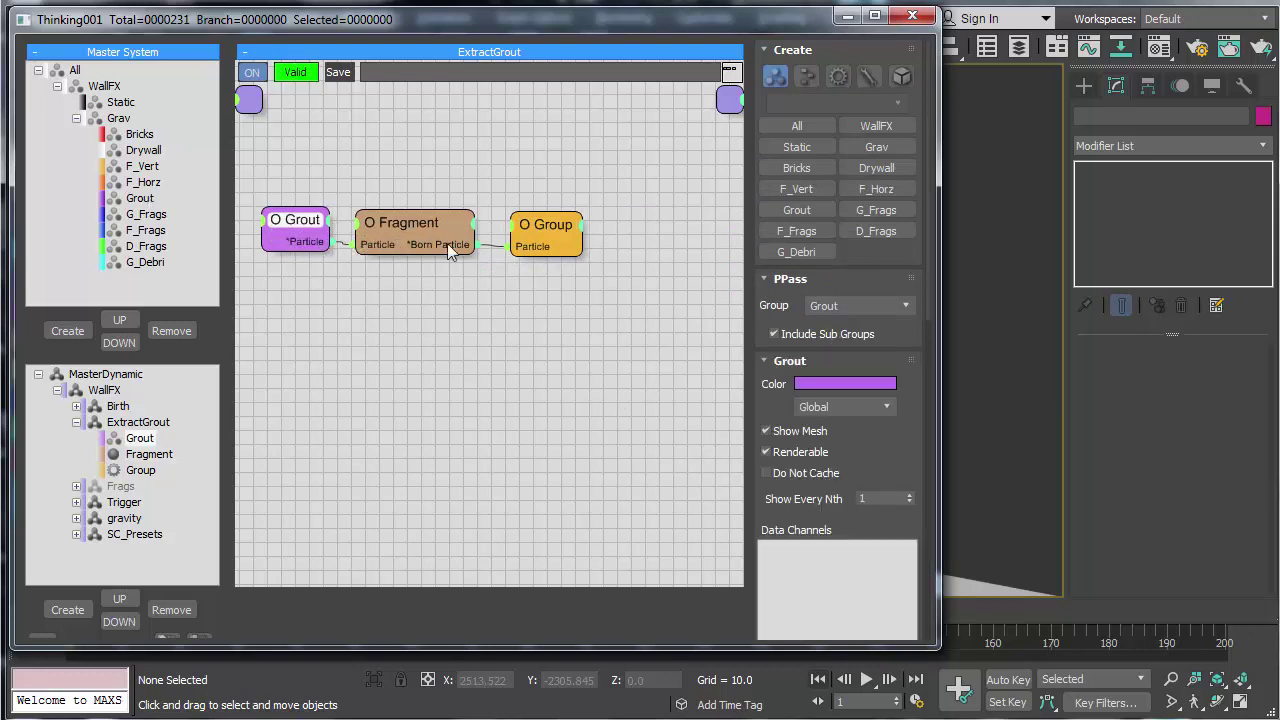
Step: Review the Fragment node's helper distance, source, count, lifespan, fragment shape and remaining shape settings
{"action": "left_click", "coordinate": [419, 231]}
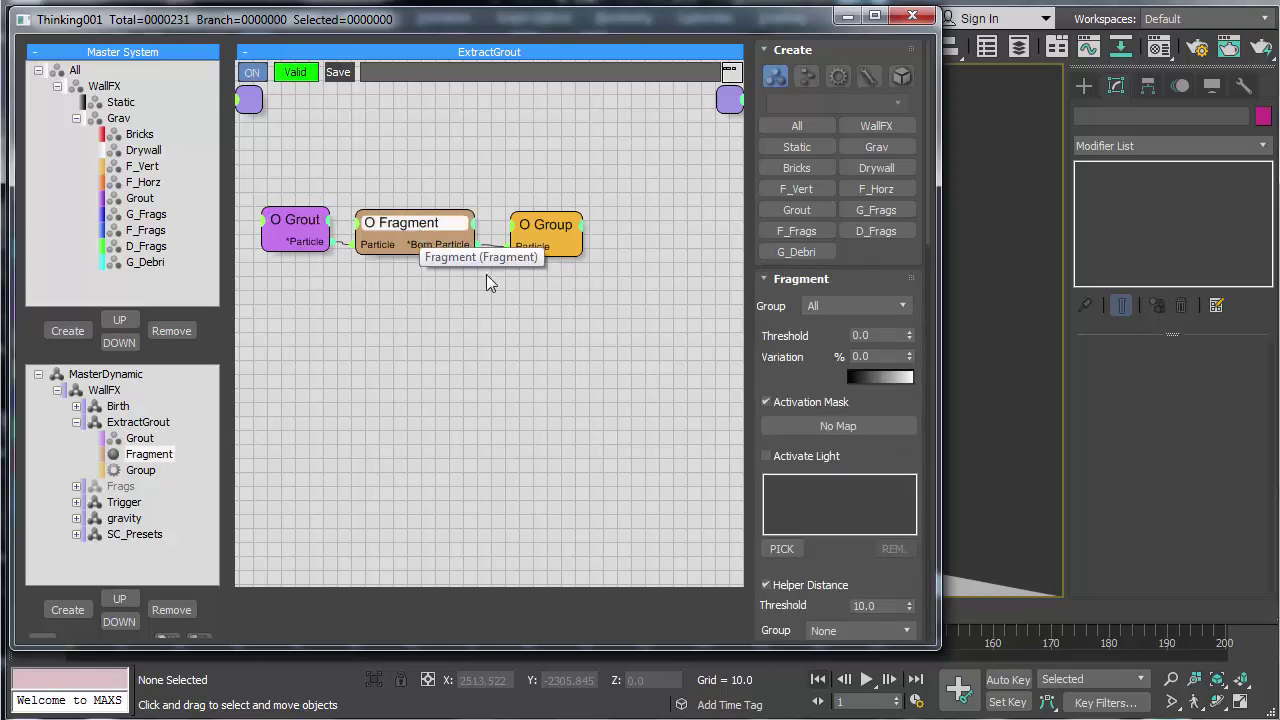
{"action": "scroll", "coordinate": [756, 414], "scroll_direction": "down", "scroll_amount": 5}
{"action": "scroll", "coordinate": [758, 421], "scroll_direction": "down", "scroll_amount": 10}
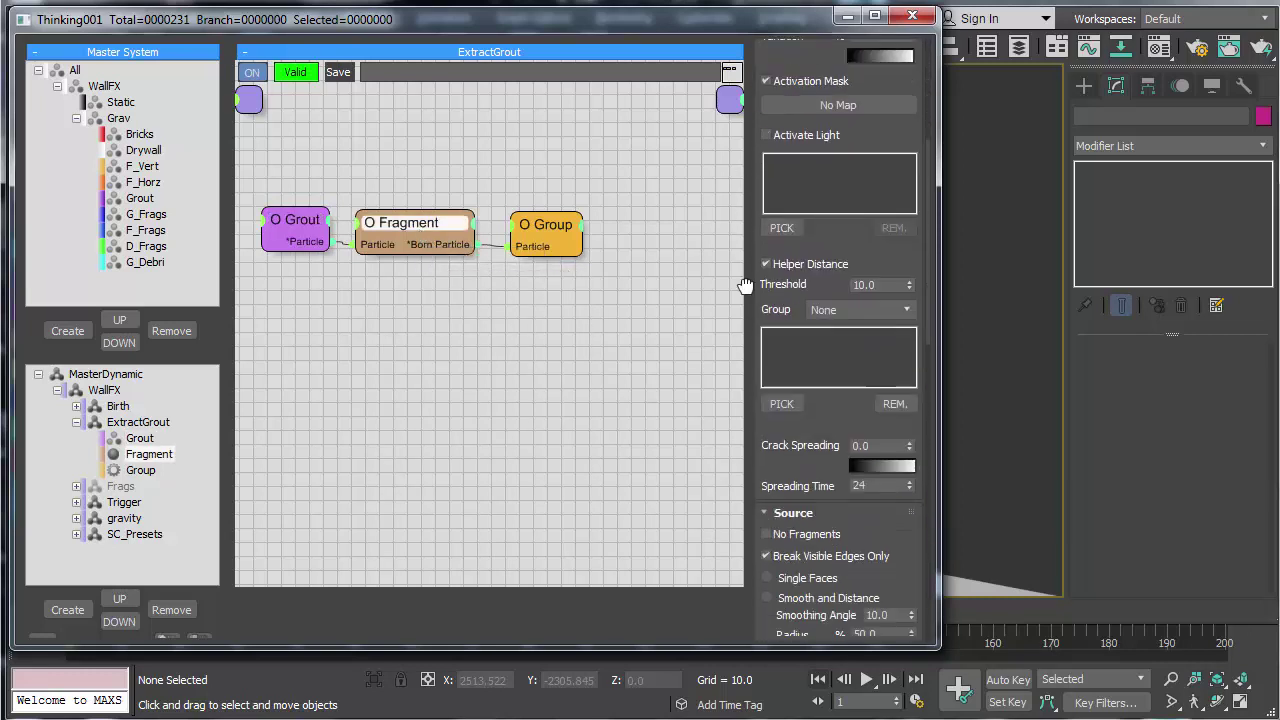
{"action": "scroll", "coordinate": [770, 176], "scroll_direction": "down", "scroll_amount": 2}
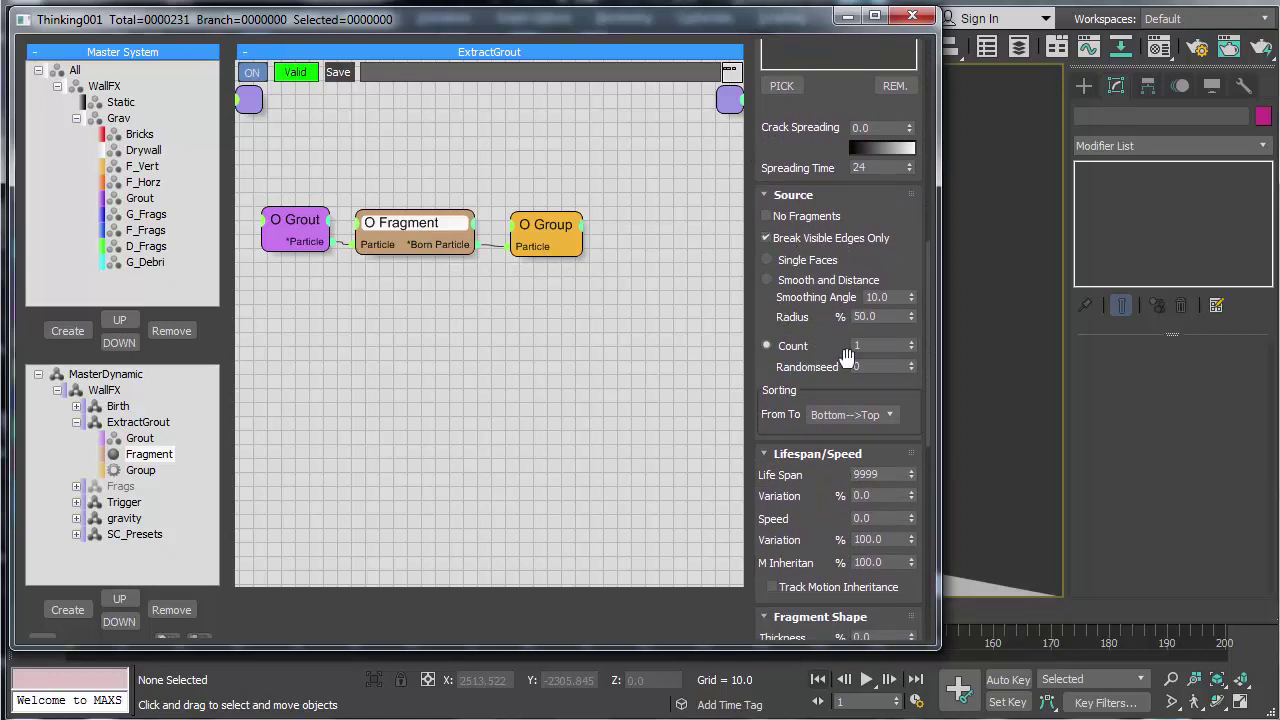
{"action": "left_click", "coordinate": [881, 346]}
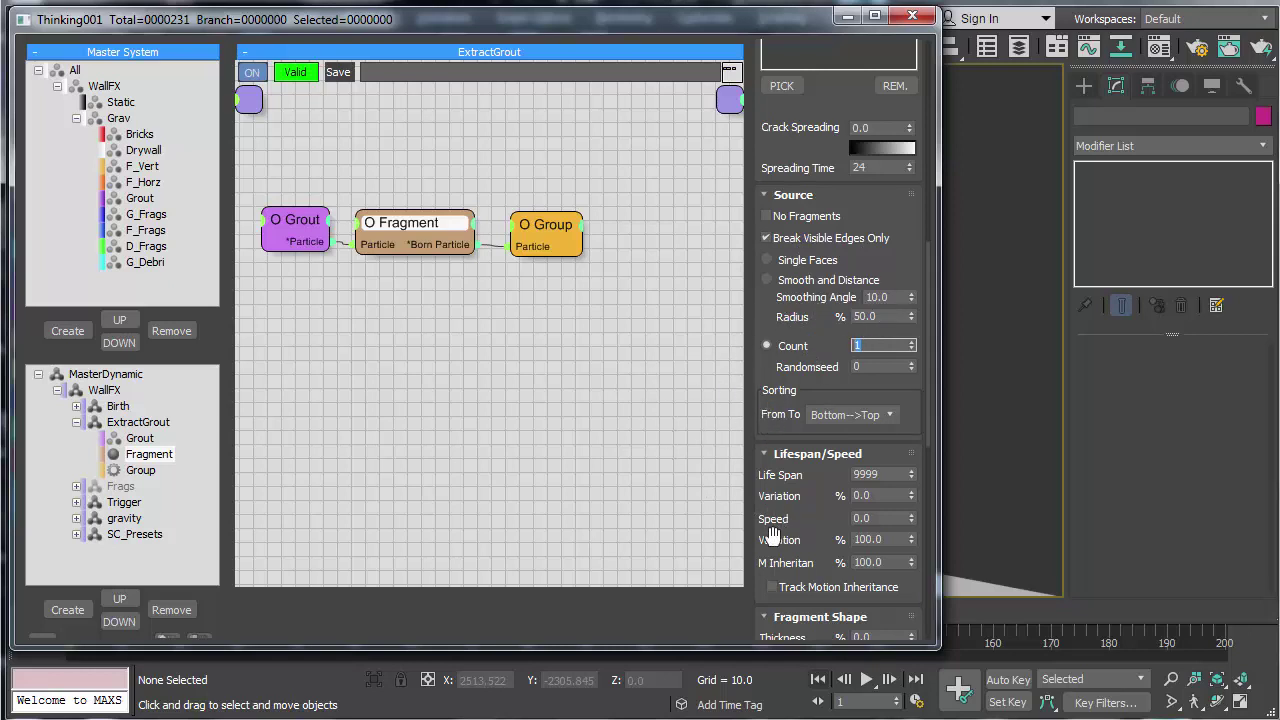
{"action": "left_click_drag", "start_coordinate": [768, 539], "coordinate": [768, 246]}
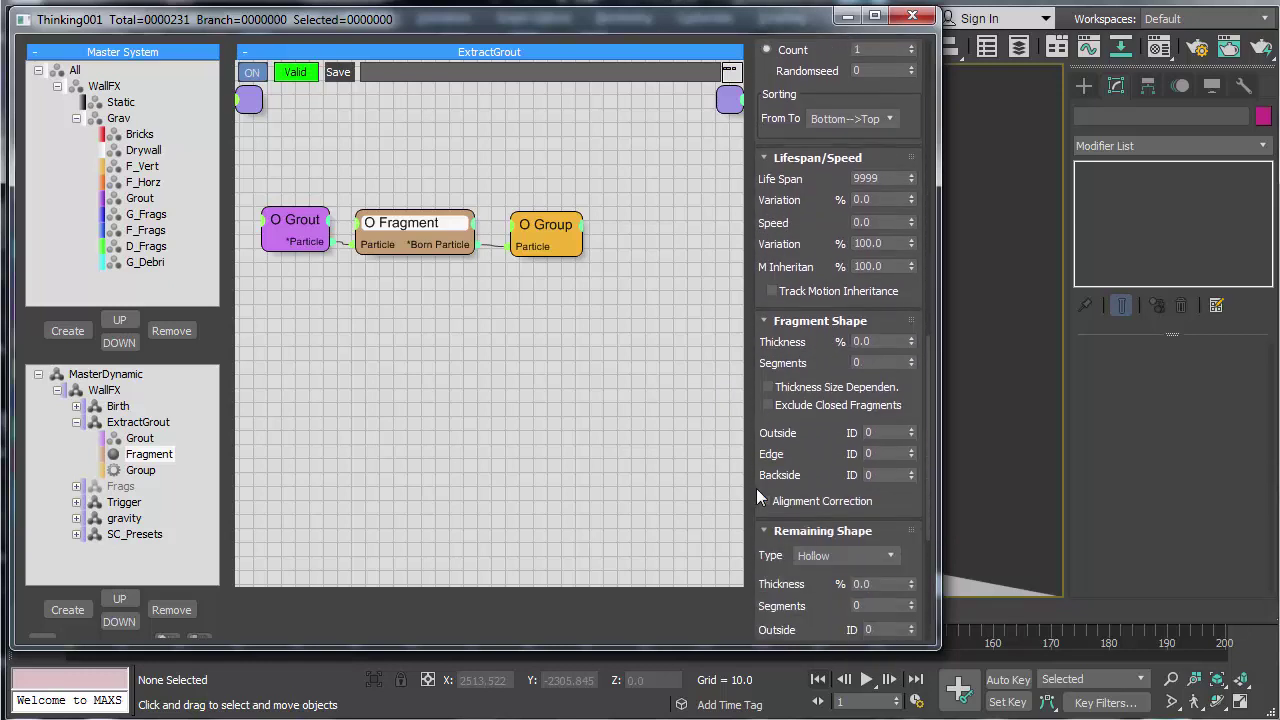
{"action": "left_click_drag", "start_coordinate": [760, 472], "coordinate": [778, 246]}
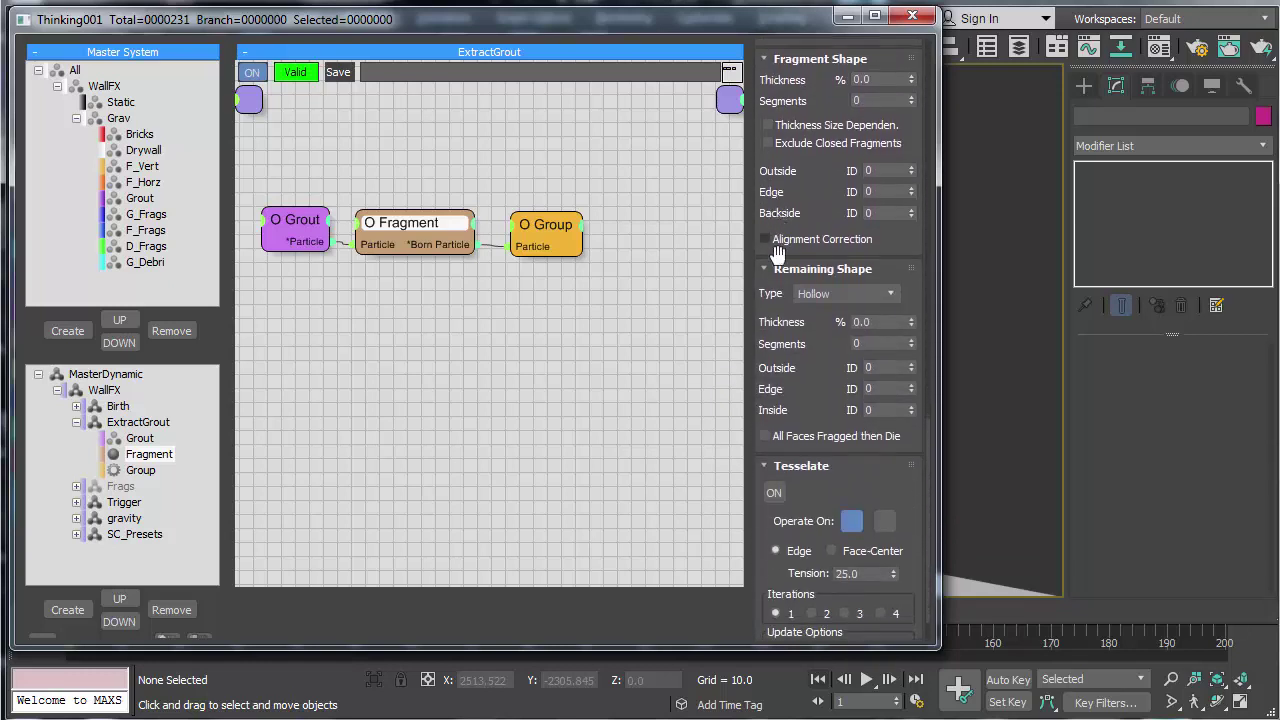
{"action": "scroll", "coordinate": [765, 473], "scroll_direction": "up", "scroll_amount": 3}
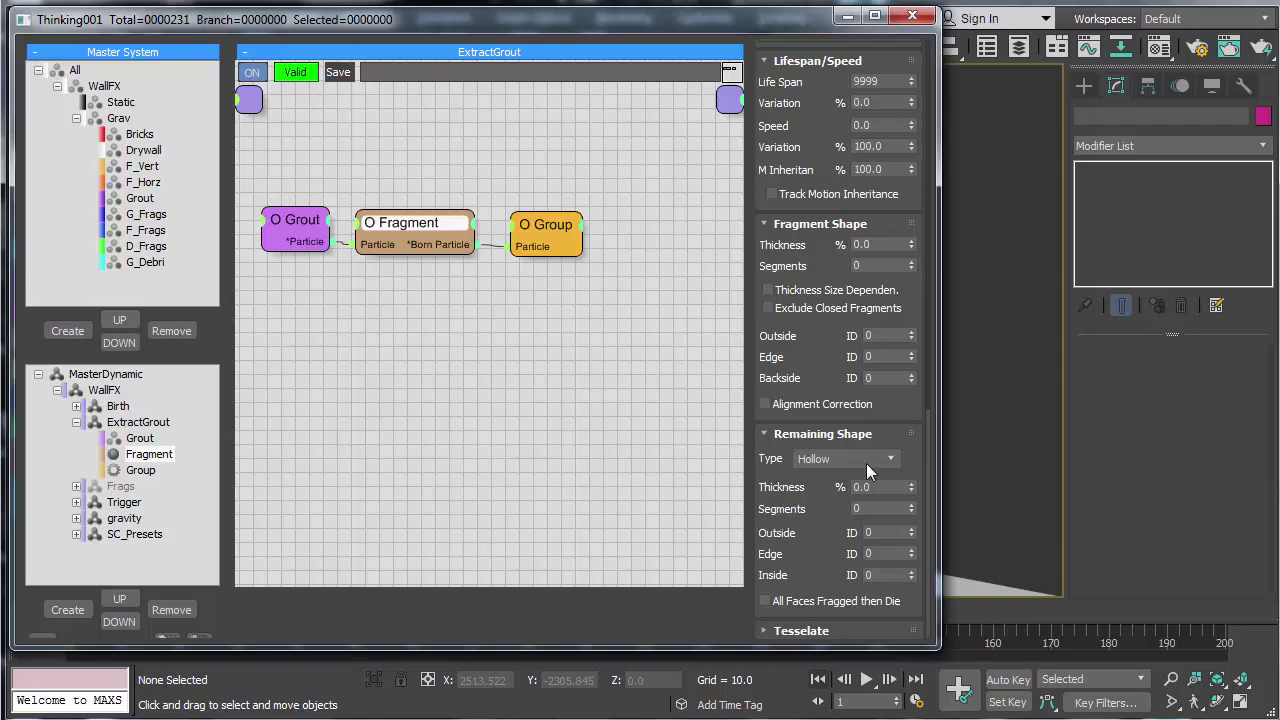
{"action": "scroll", "coordinate": [772, 360], "scroll_direction": "up", "scroll_amount": 5}
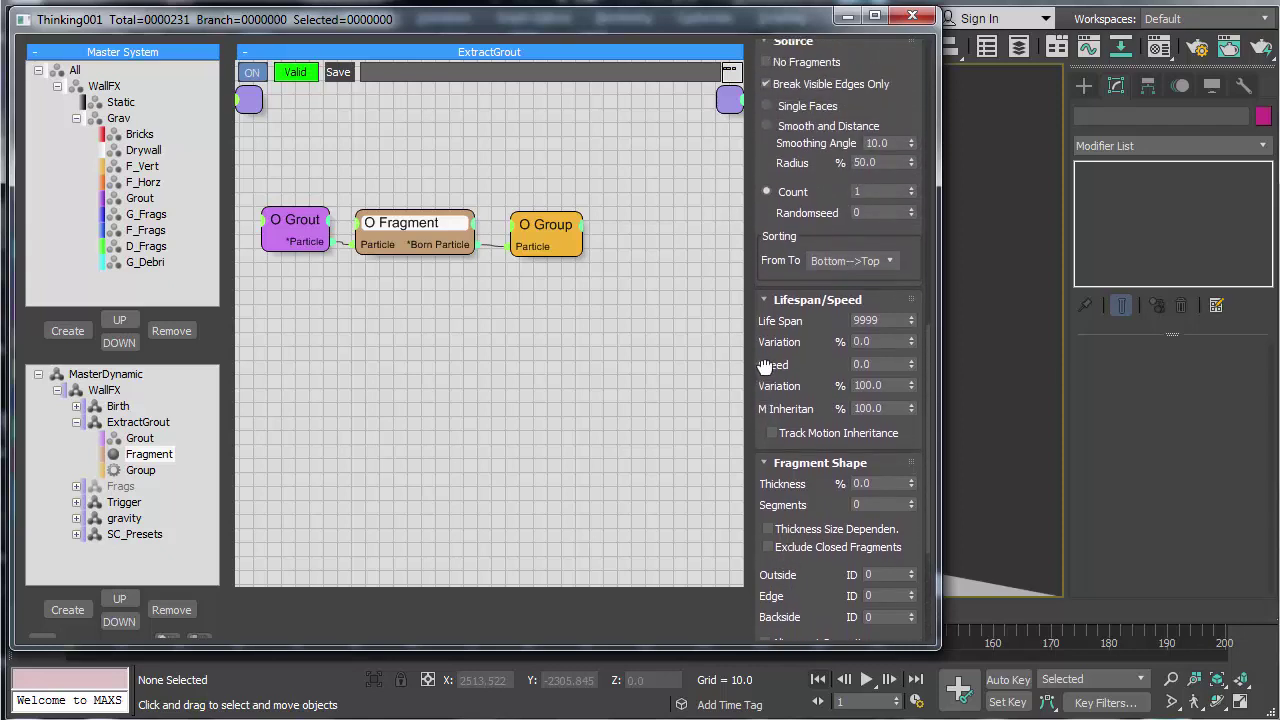
{"action": "scroll", "coordinate": [762, 375], "scroll_direction": "up", "scroll_amount": 4}
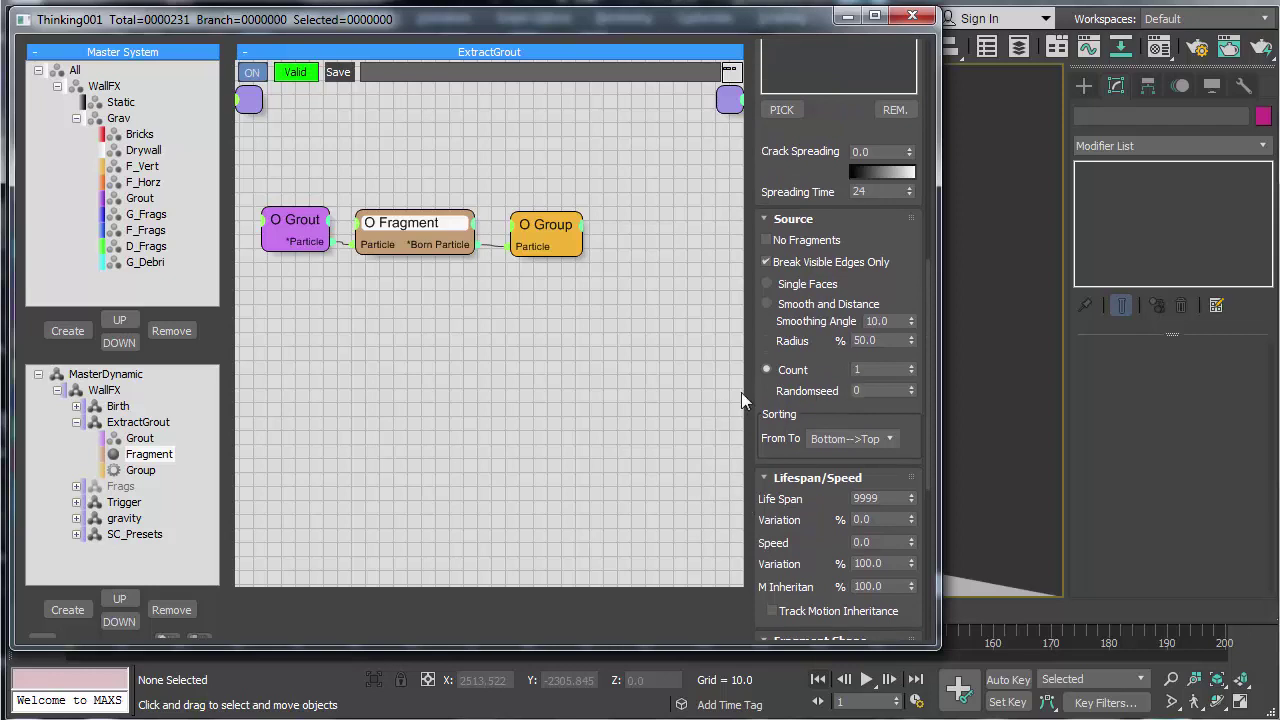
{"action": "scroll", "coordinate": [757, 328], "scroll_direction": "up", "scroll_amount": 4}
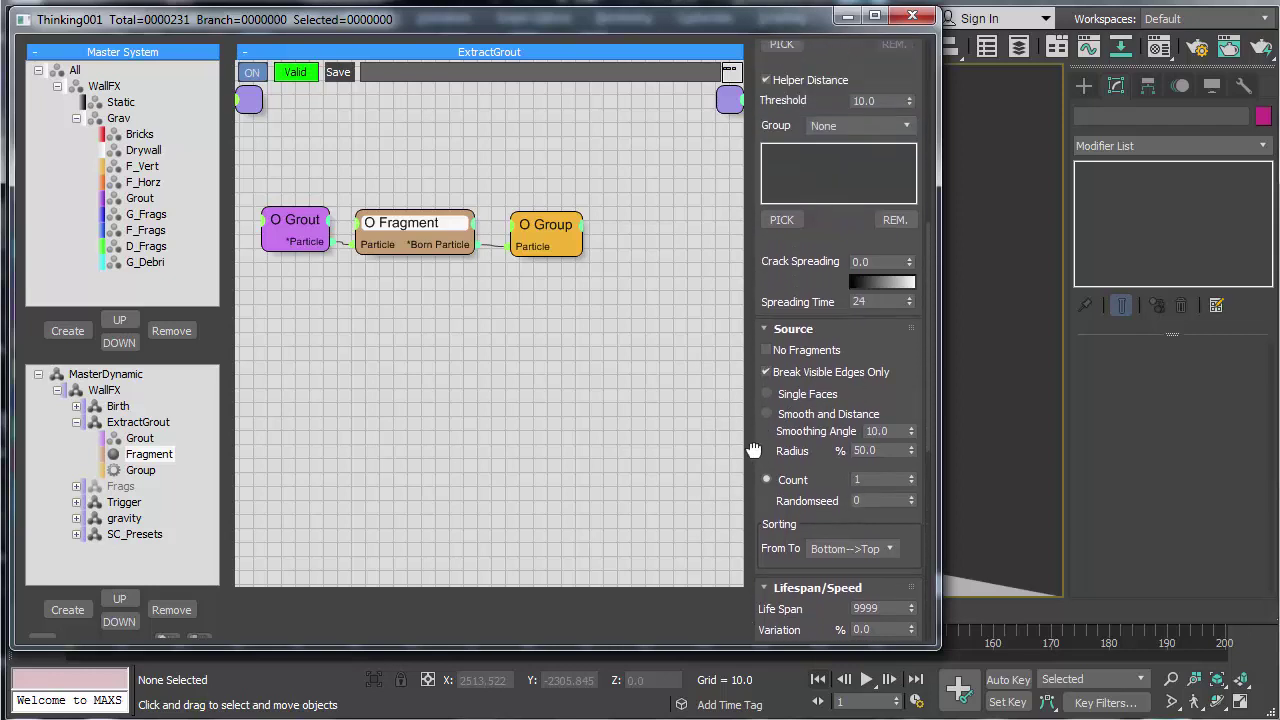
{"action": "scroll", "coordinate": [767, 337], "scroll_direction": "up", "scroll_amount": 6}
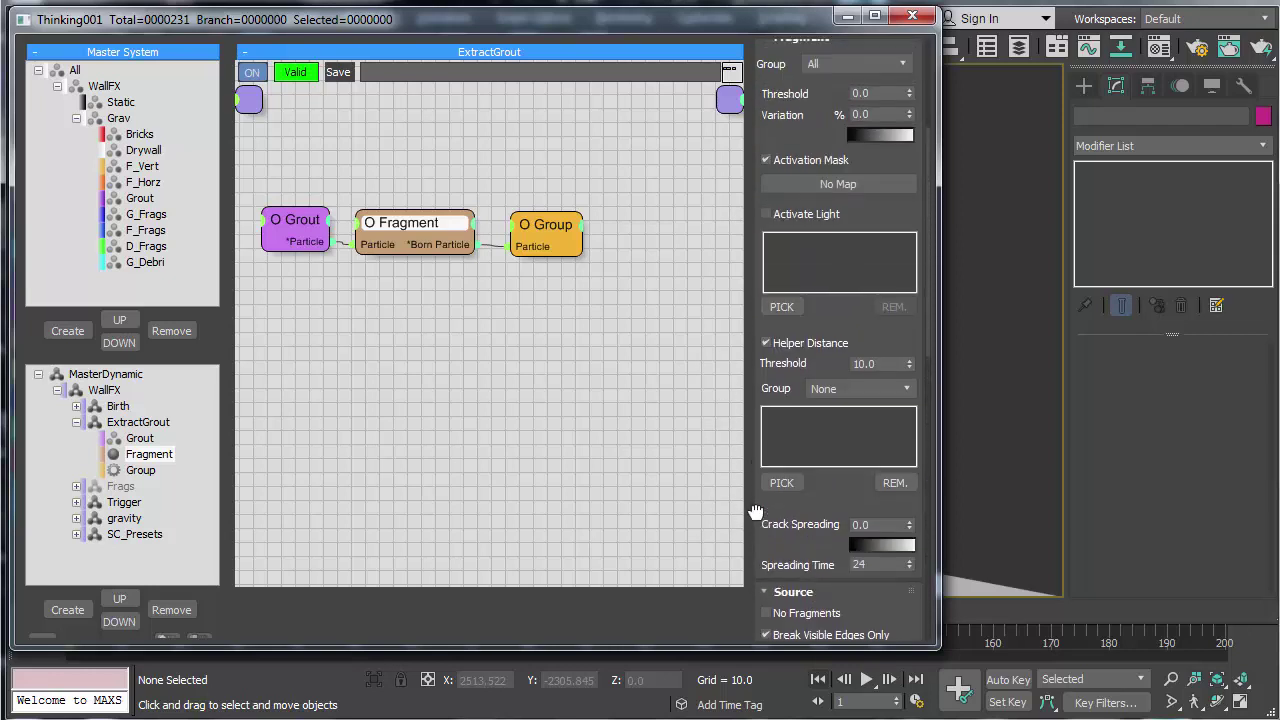
{"action": "left_click", "coordinate": [631, 414]}
Step: Move the Group node slightly away from Fragment and set its group to G_Frags
{"action": "left_click", "coordinate": [566, 242]}
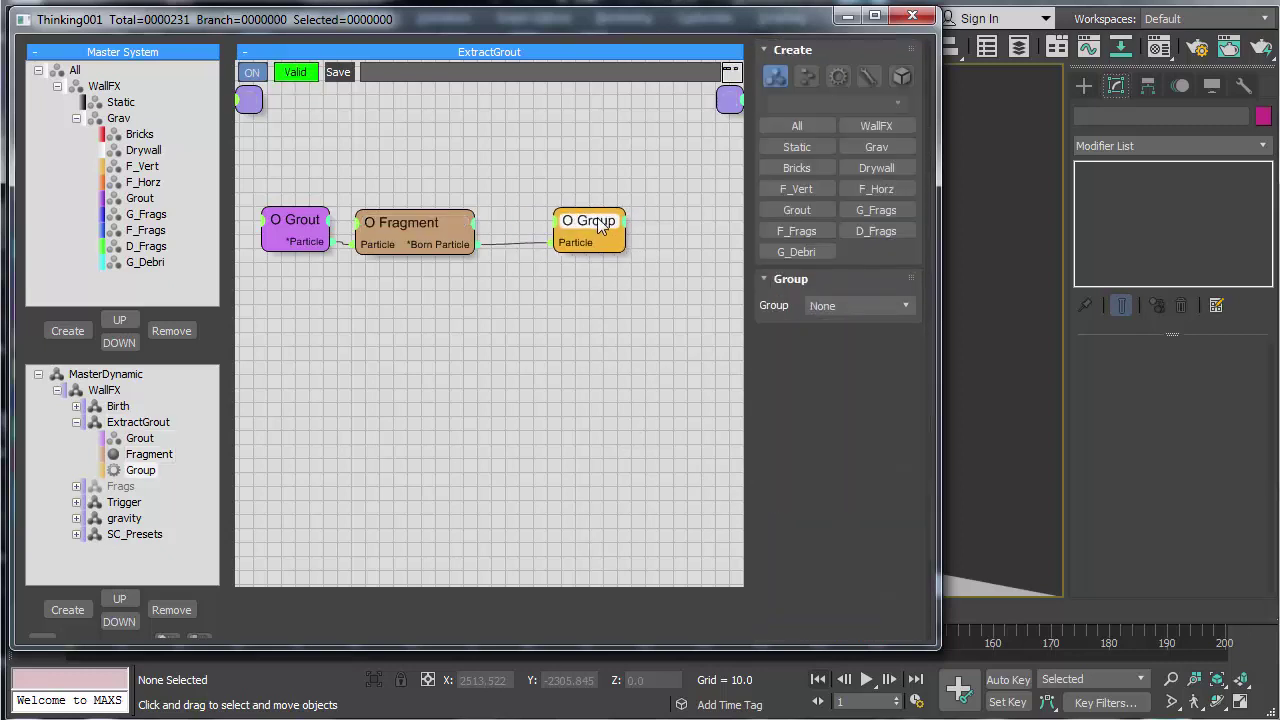
{"action": "left_click_drag", "start_coordinate": [566, 242], "coordinate": [586, 235]}
{"action": "left_click", "coordinate": [829, 306]}
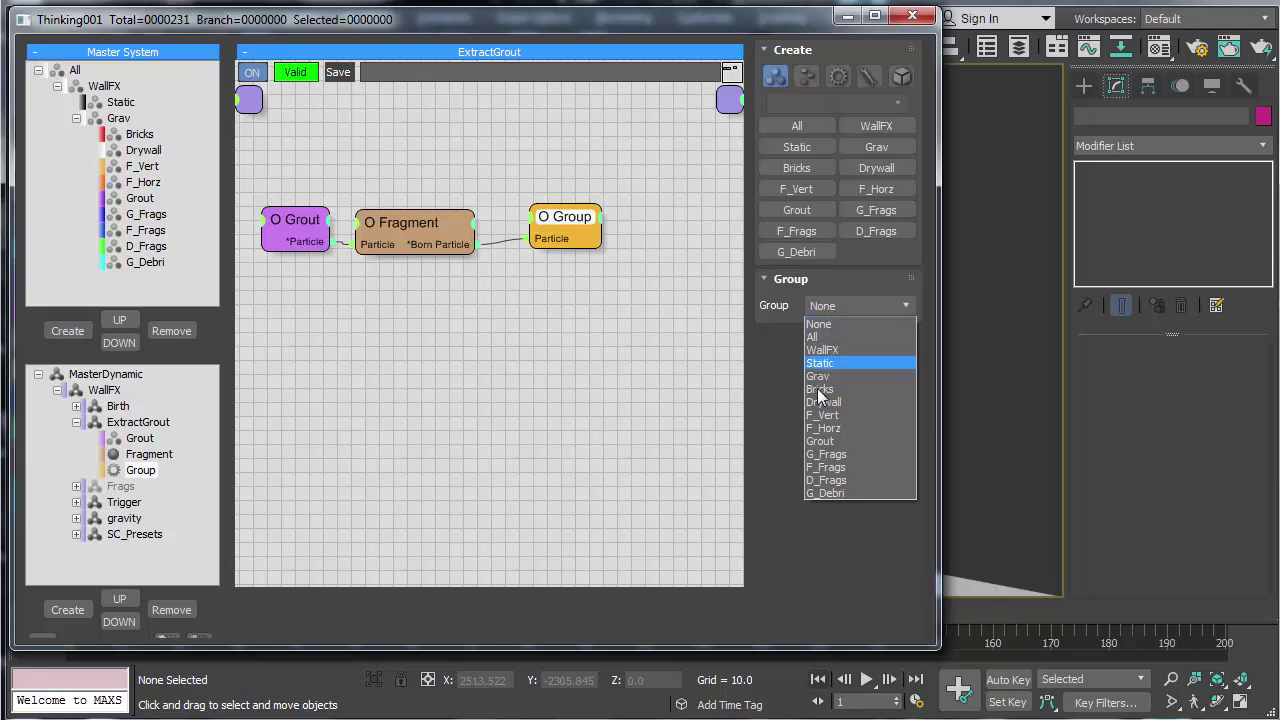
{"action": "left_click", "coordinate": [818, 455]}
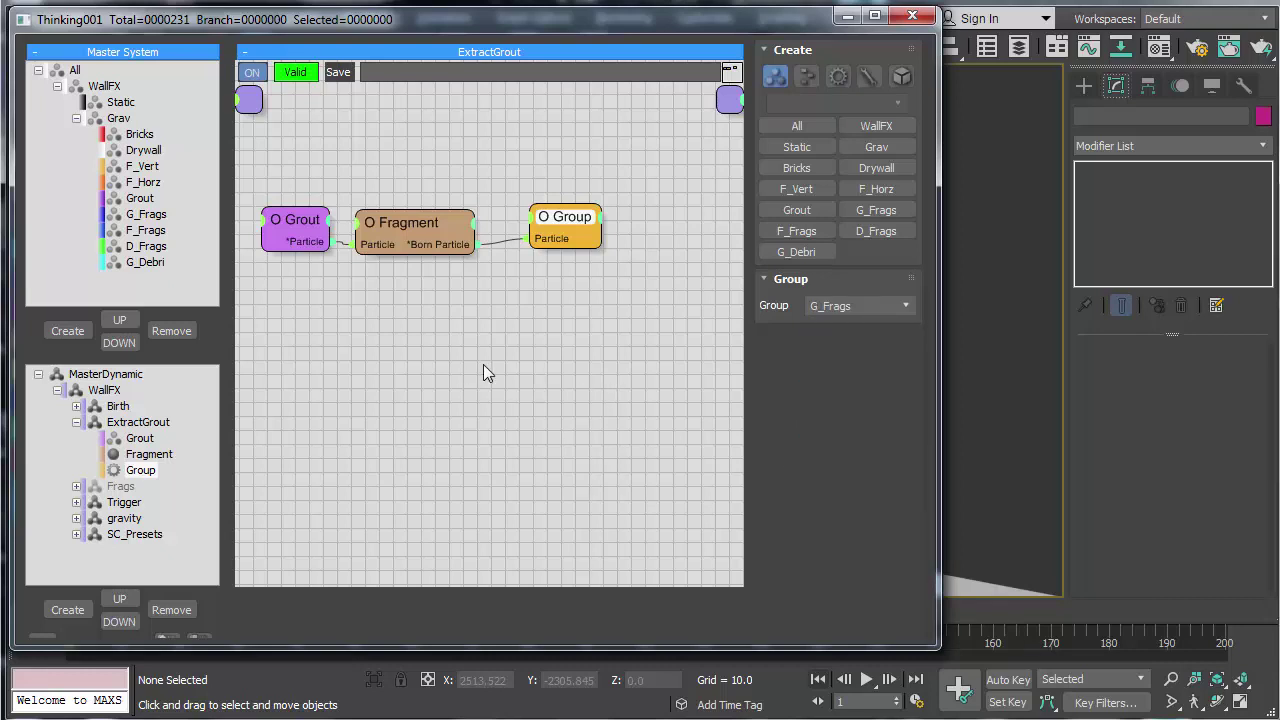
Step: Collapse the ExtractGrout set, narrow the editor, and examine the grout between the bricks on the wall back at the first frame
{"action": "left_click", "coordinate": [76, 422]}
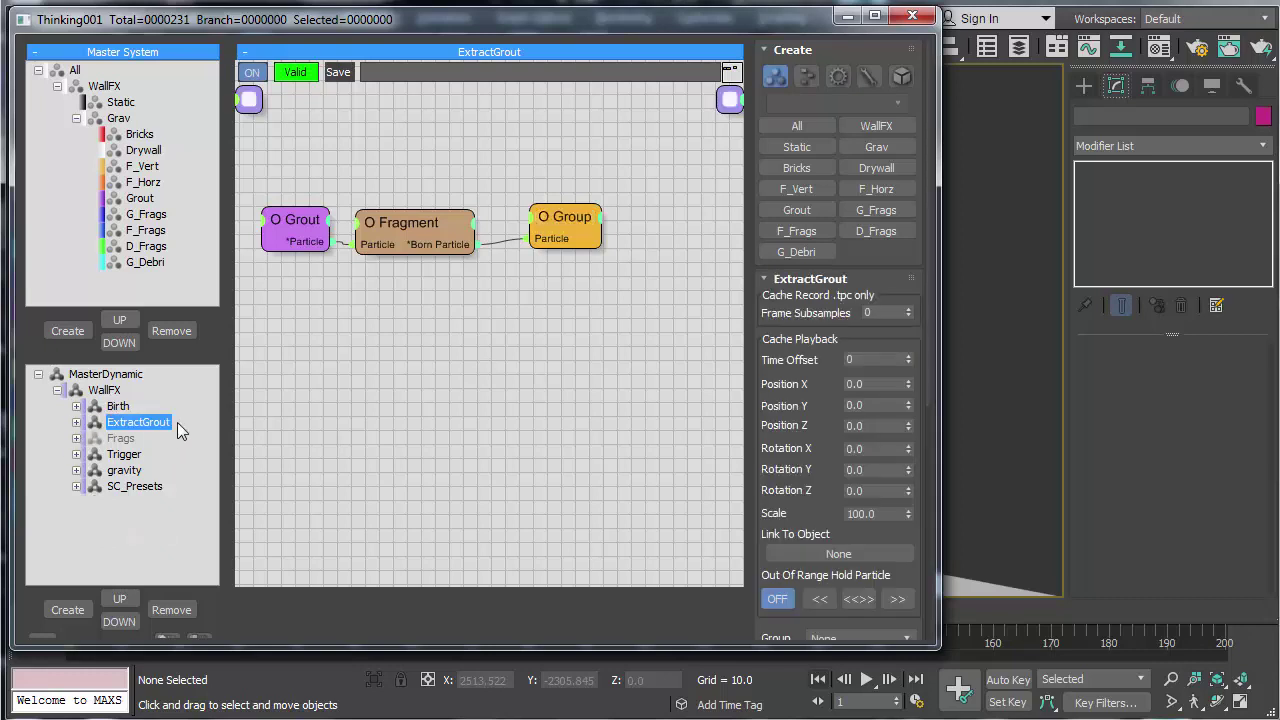
{"action": "left_click_drag", "start_coordinate": [940, 468], "coordinate": [595, 450]}
{"action": "middle_click_drag", "start_coordinate": [905, 248], "coordinate": [916, 251]}
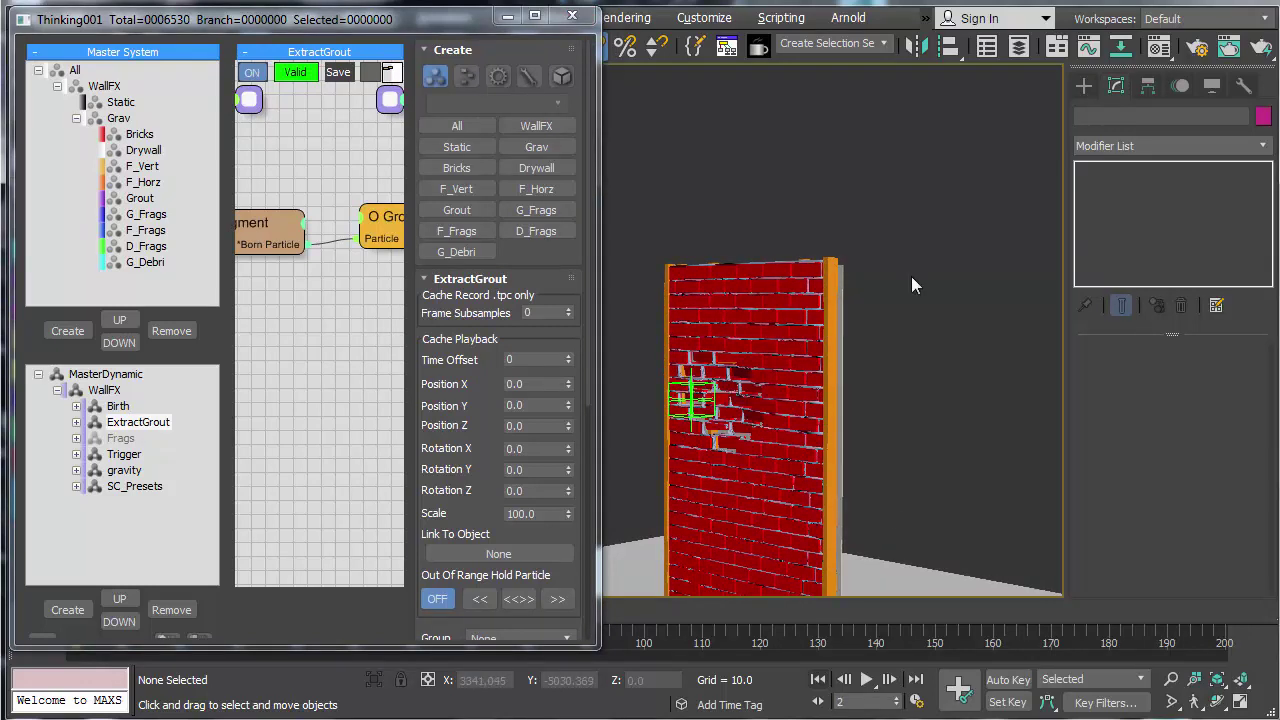
{"action": "left_click", "coordinate": [844, 679]}
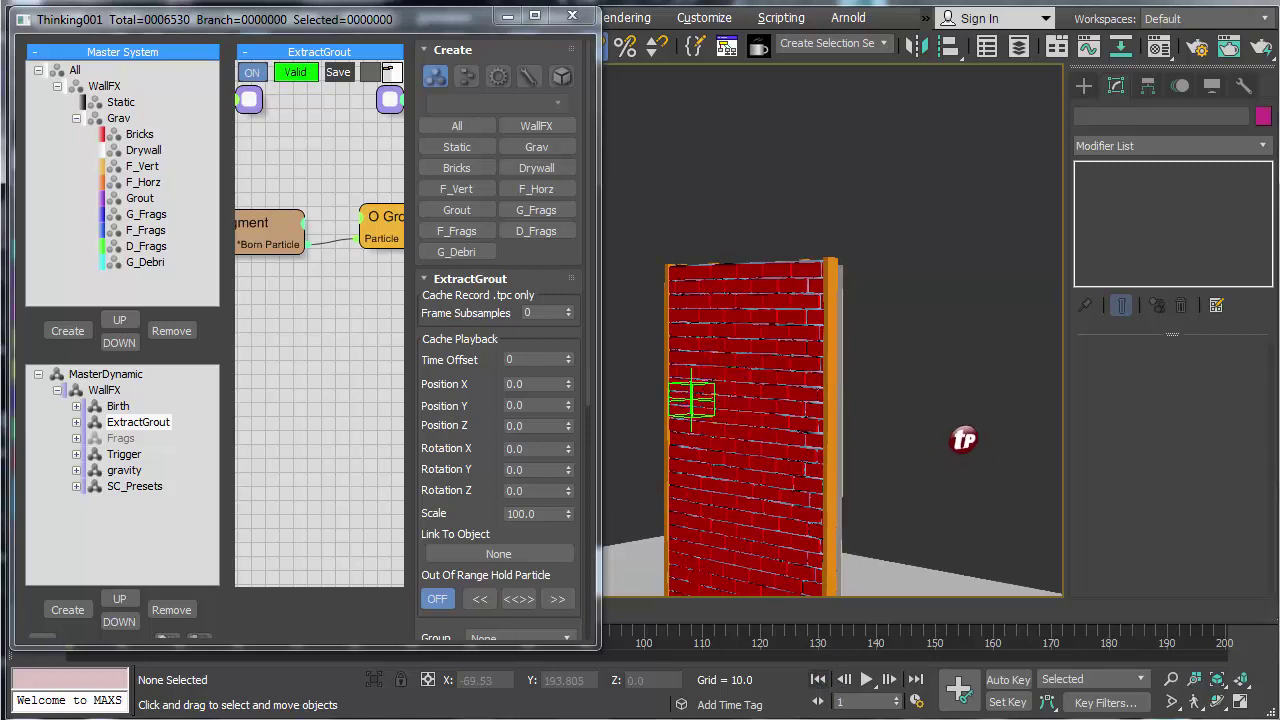
{"action": "scroll", "coordinate": [805, 420], "scroll_direction": "up", "scroll_amount": 10}
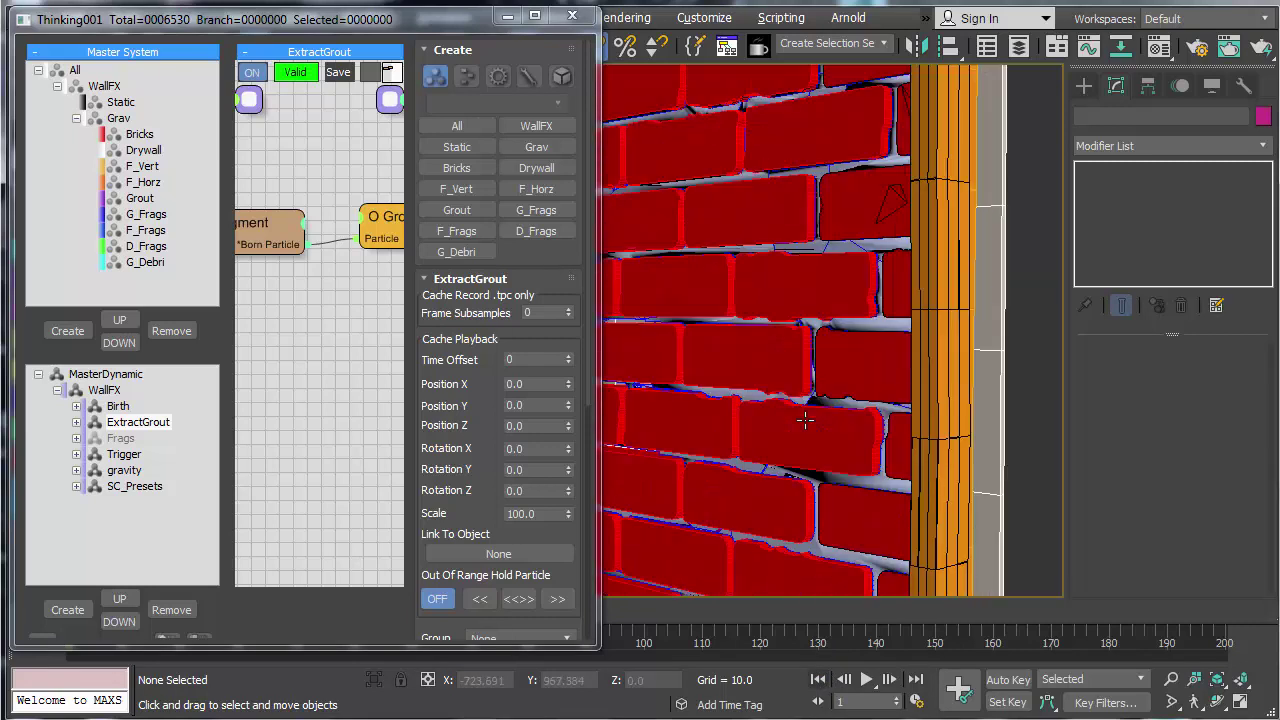
{"action": "scroll", "coordinate": [954, 343], "scroll_direction": "down", "scroll_amount": 10}
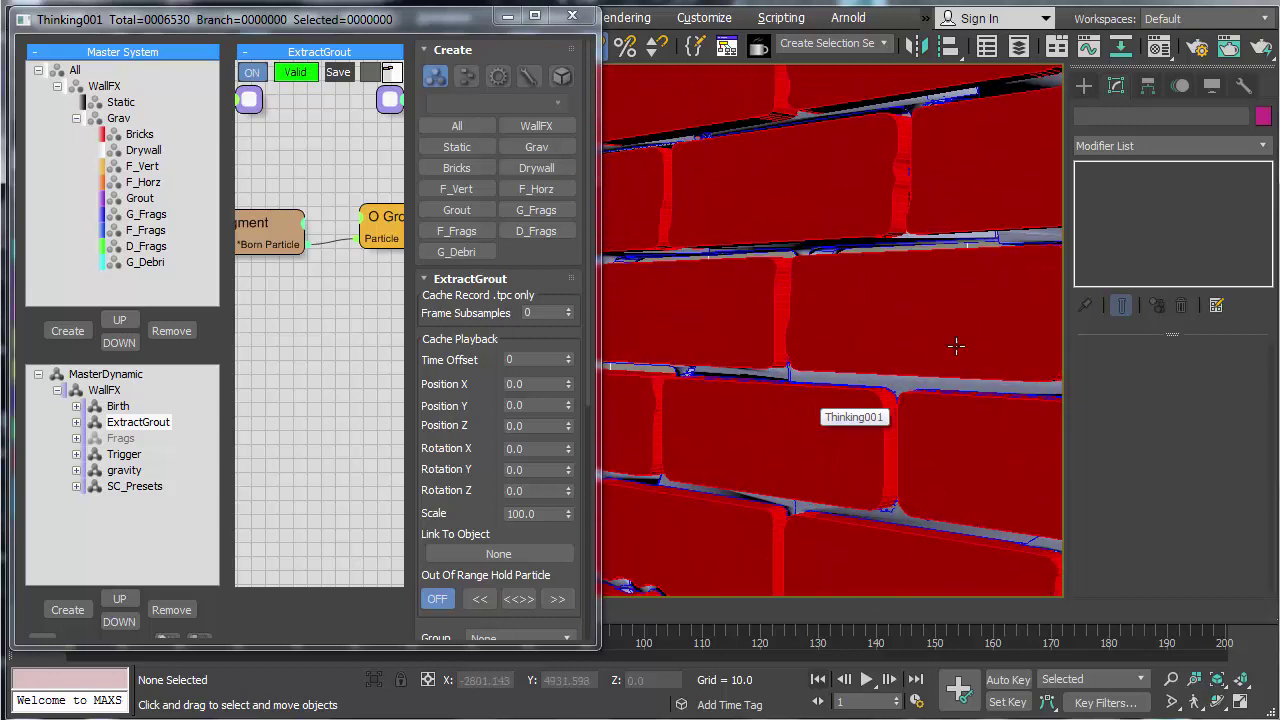
{"action": "scroll", "coordinate": [869, 342], "scroll_direction": "down", "scroll_amount": 8}
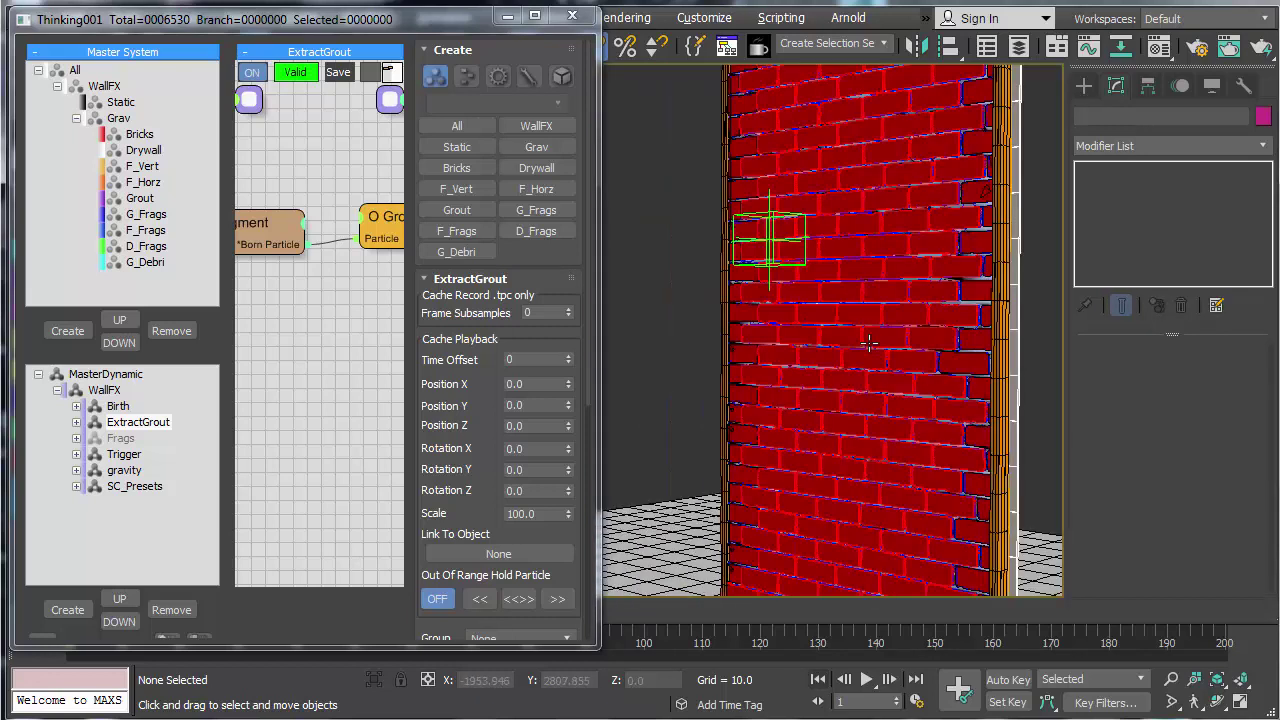
Step: Disable the Bricks, Drywall, F_Vert and F_Horz nodes in the Birth dynamic set, leaving Grout and Static enabled
{"action": "left_click", "coordinate": [117, 406]}
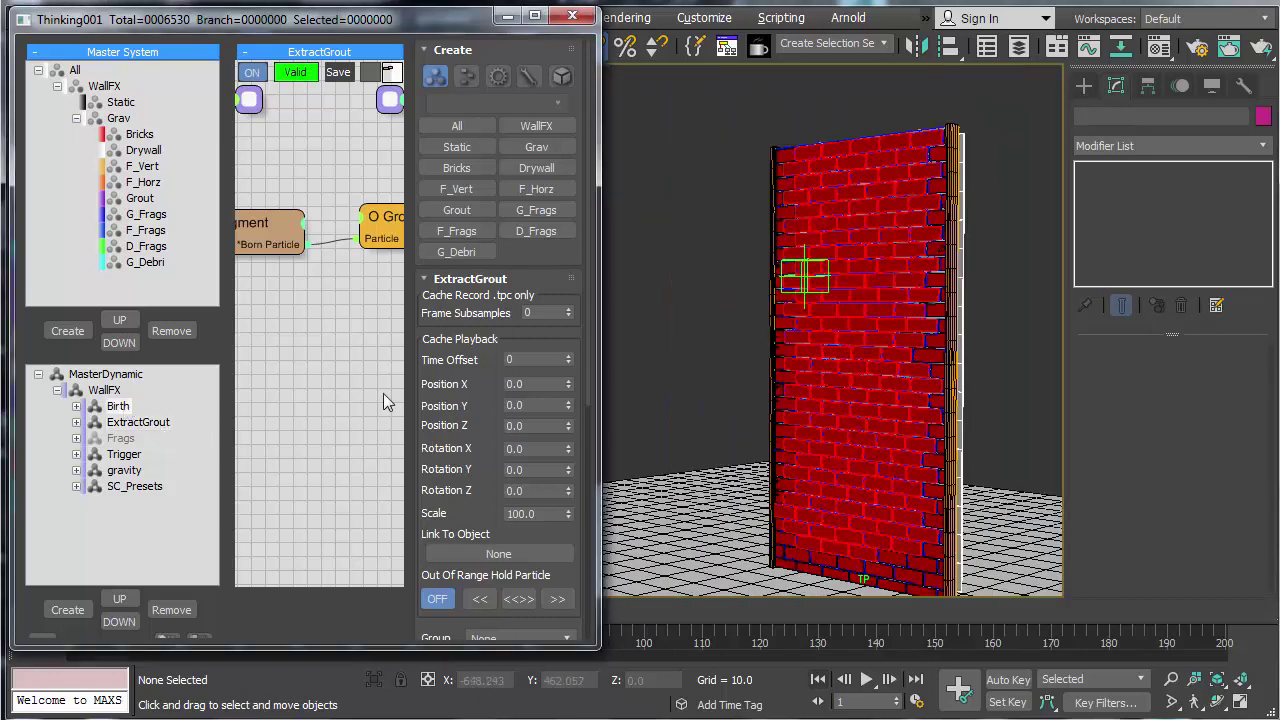
{"action": "left_click_drag", "start_coordinate": [594, 380], "coordinate": [982, 380]}
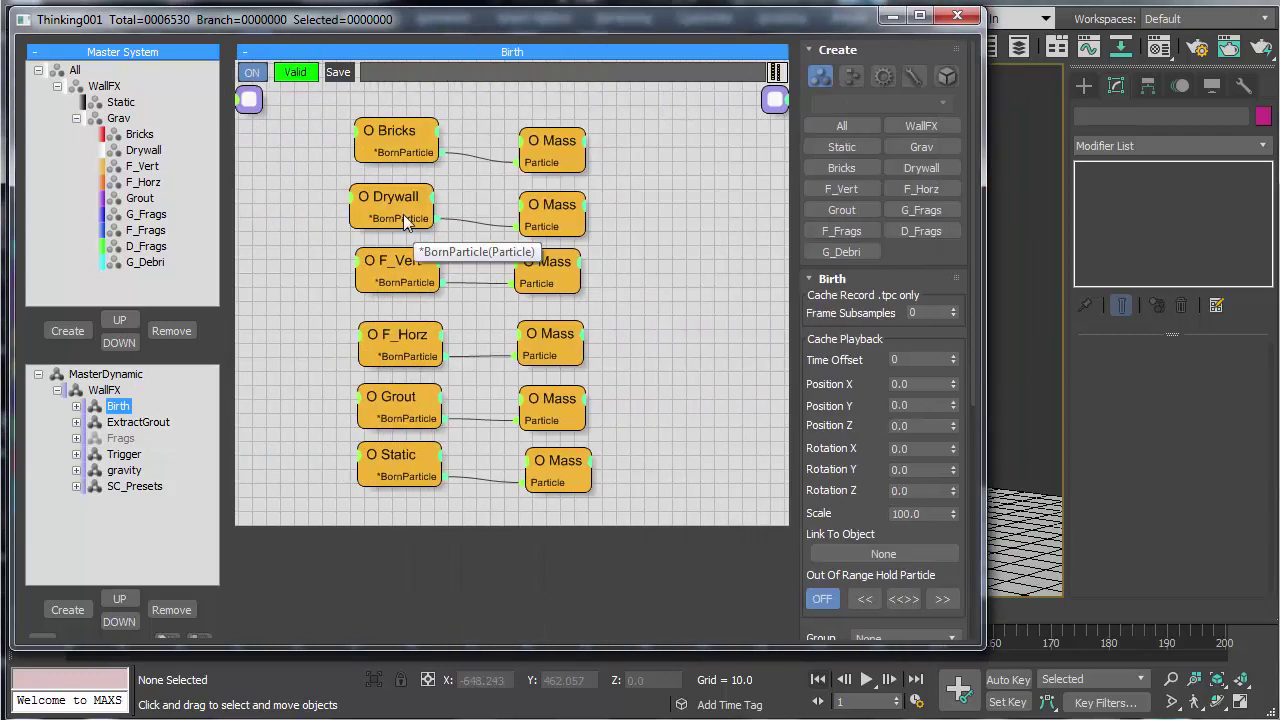
{"action": "right_click", "coordinate": [390, 140]}
{"action": "left_click", "coordinate": [315, 143]}
{"action": "right_click", "coordinate": [397, 196]}
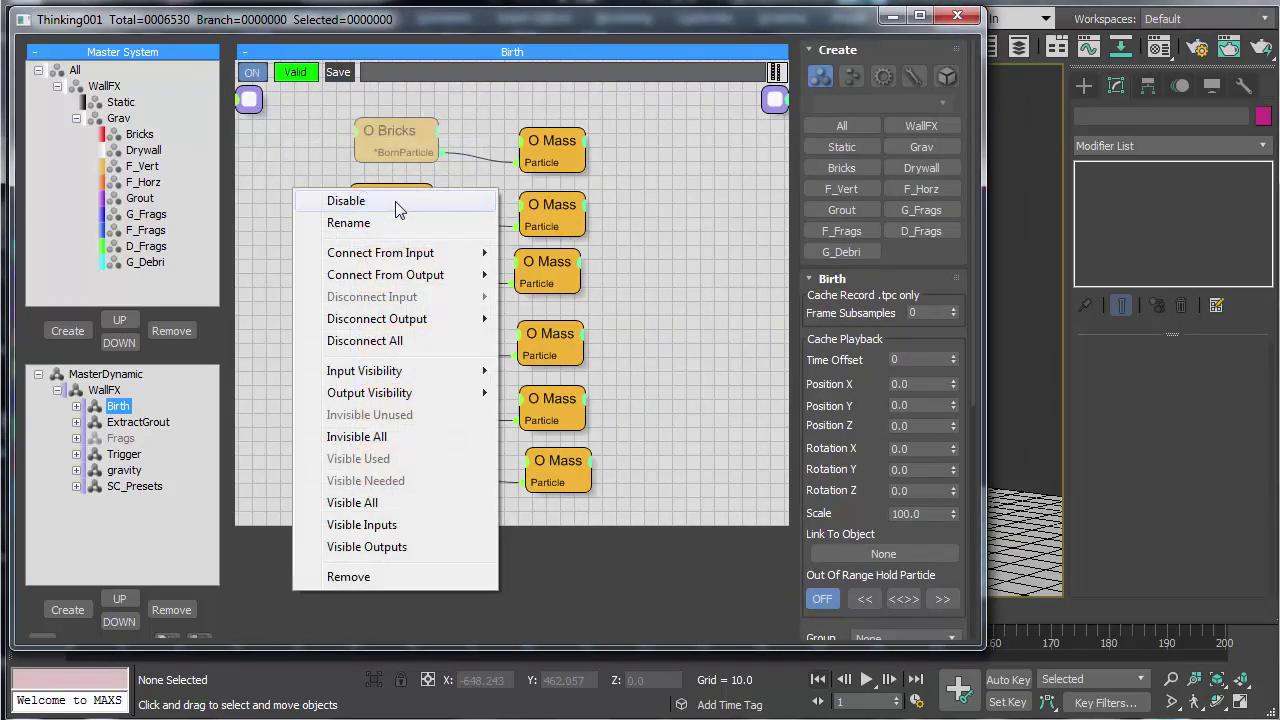
{"action": "left_click", "coordinate": [337, 200]}
{"action": "right_click", "coordinate": [400, 265]}
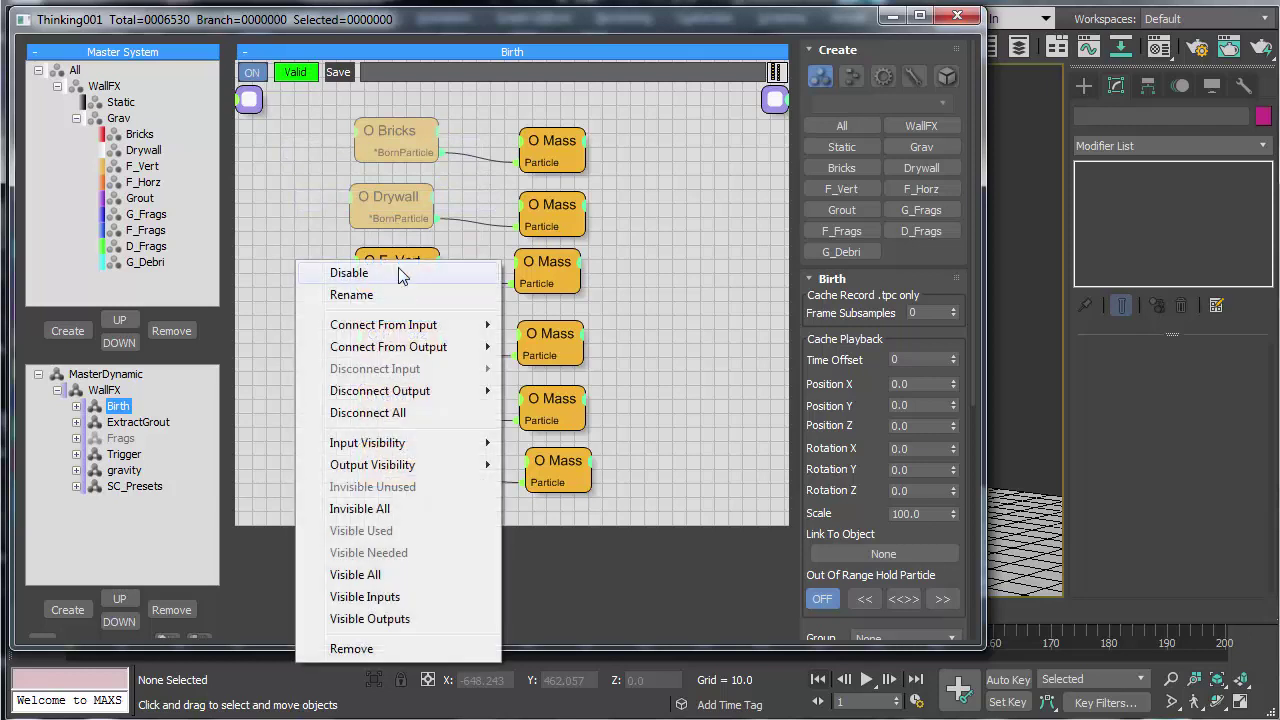
{"action": "left_click", "coordinate": [395, 274]}
{"action": "right_click", "coordinate": [396, 333]}
{"action": "left_click", "coordinate": [395, 343]}
{"action": "right_click", "coordinate": [390, 402]}
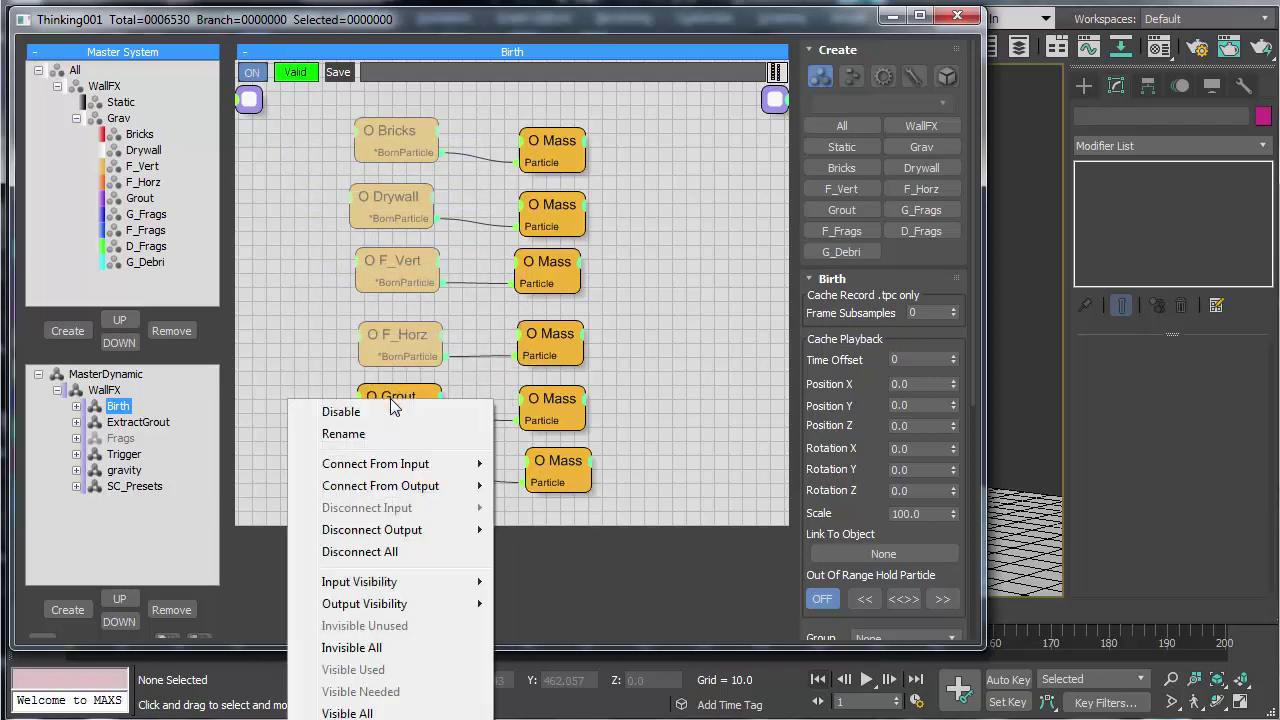
{"action": "left_click", "coordinate": [268, 369]}
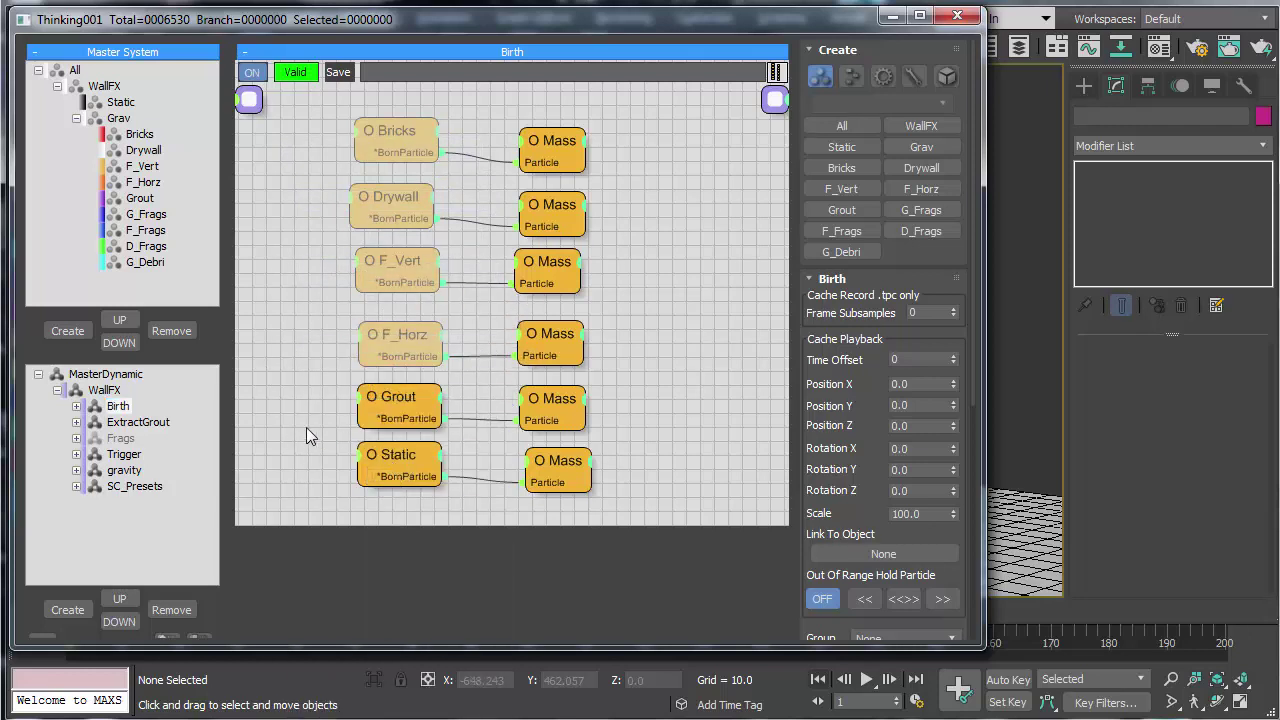
Step: Check the wall at frame 2, return to the first frame, and re-enable the Bricks node in the Birth set
{"action": "left_click", "coordinate": [957, 15]}
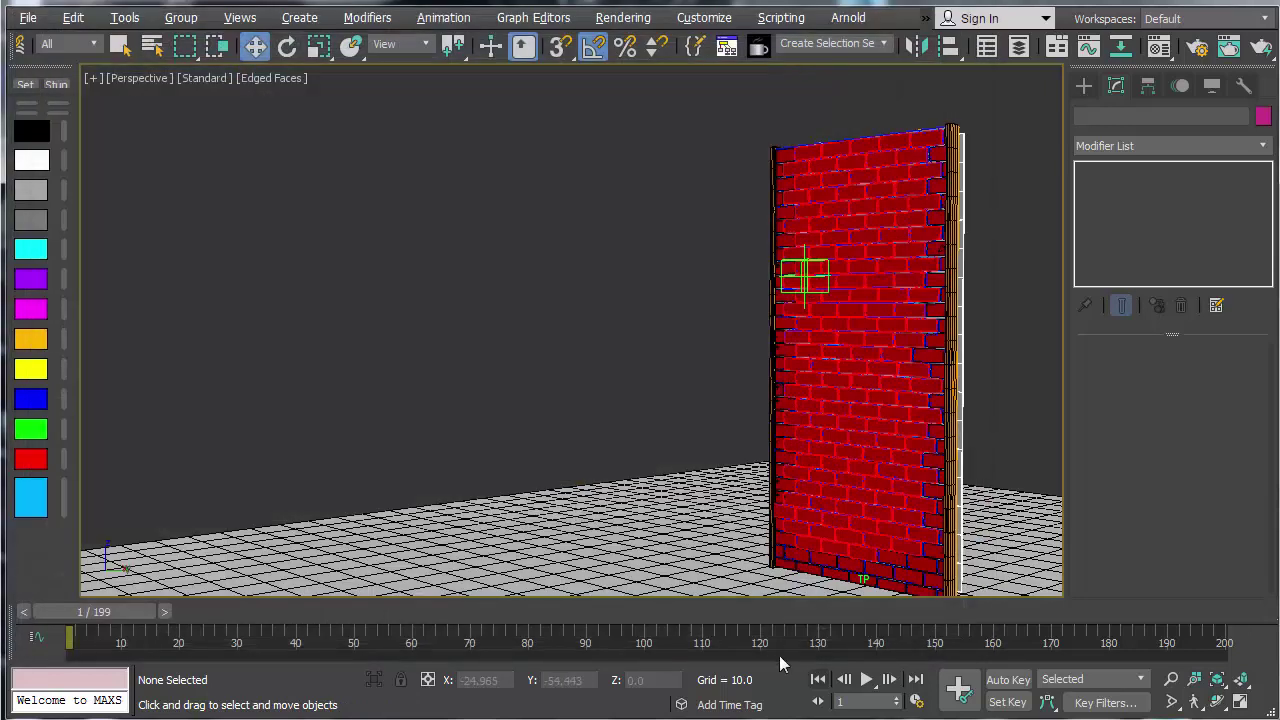
{"action": "left_click", "coordinate": [889, 679]}
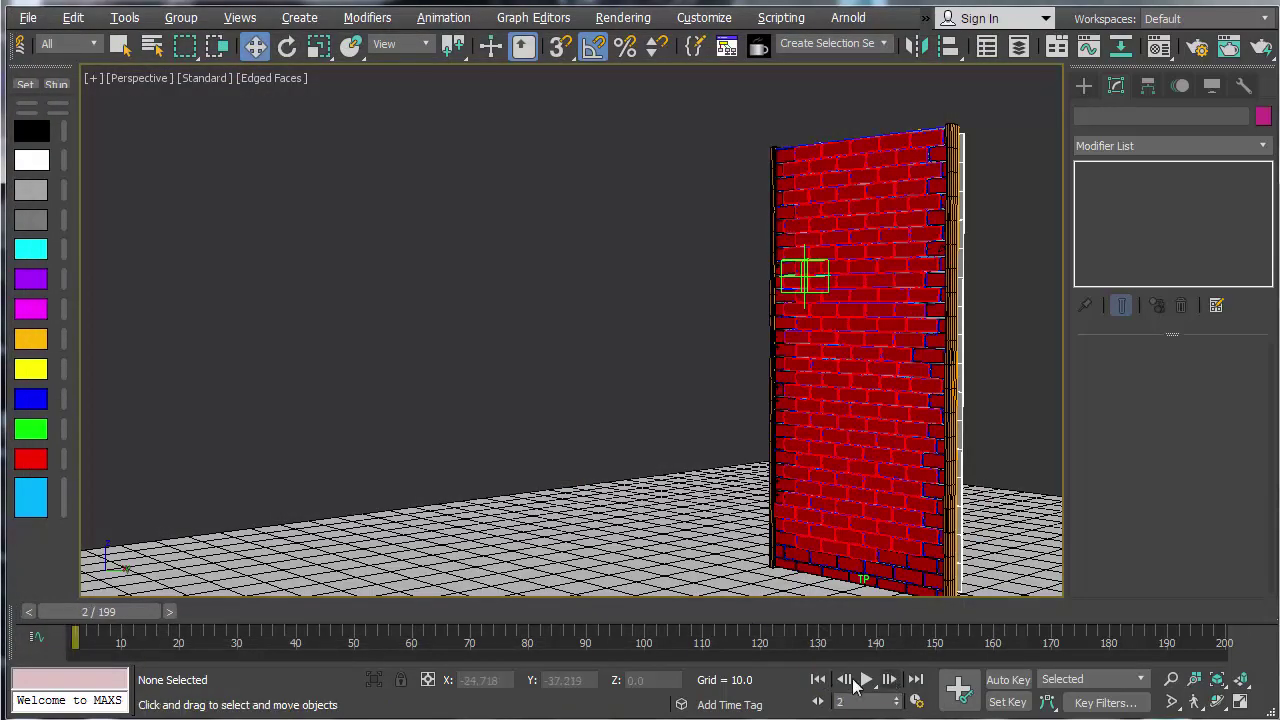
{"action": "left_click", "coordinate": [817, 684]}
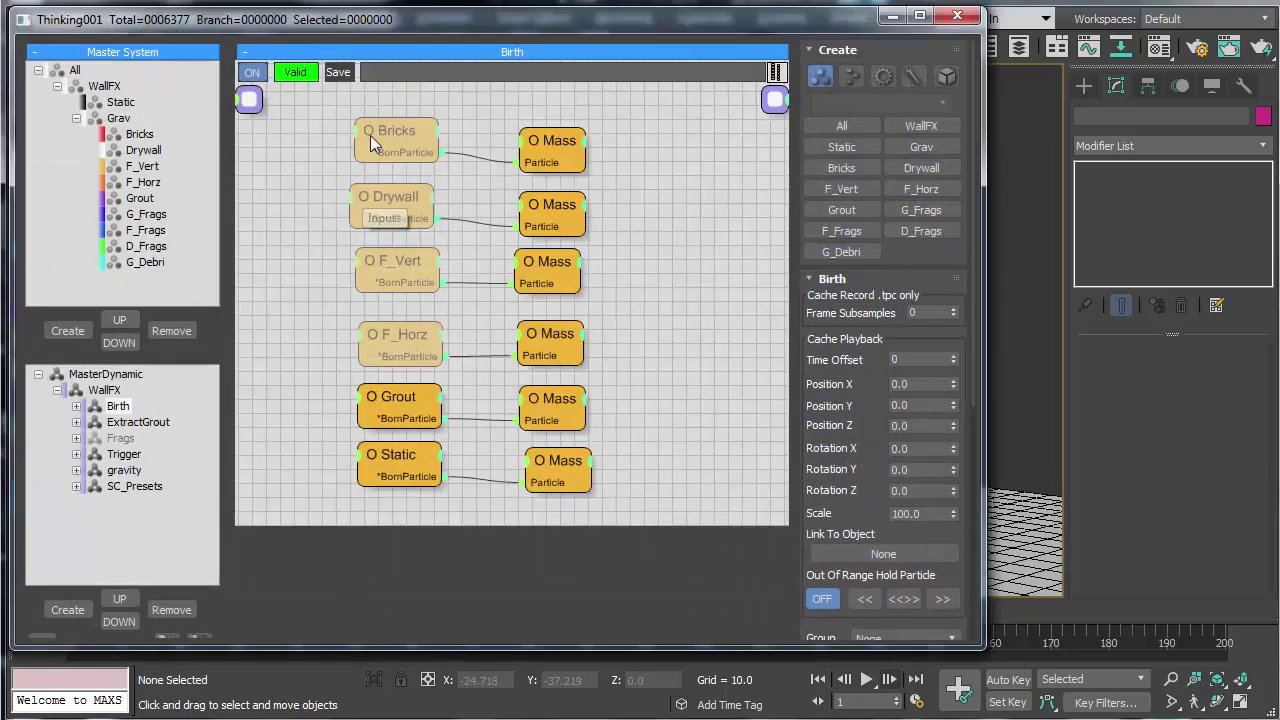
{"action": "right_click", "coordinate": [372, 134]}
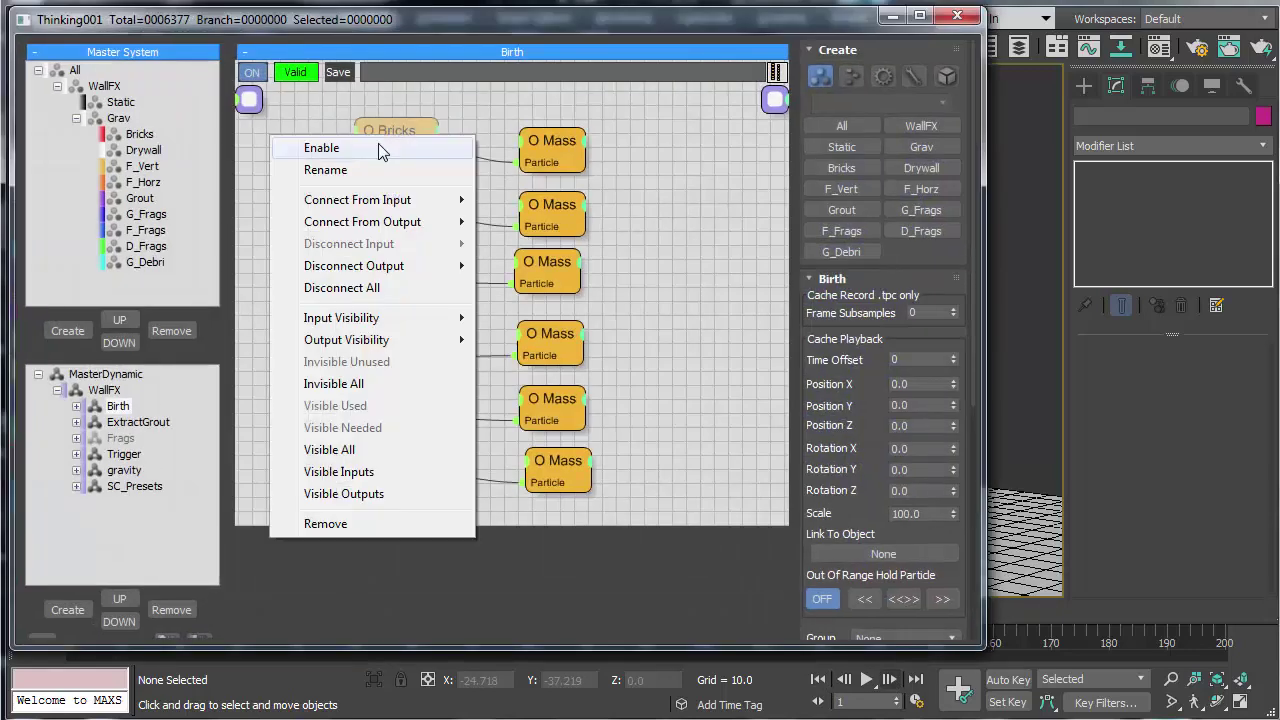
{"action": "left_click", "coordinate": [378, 148]}
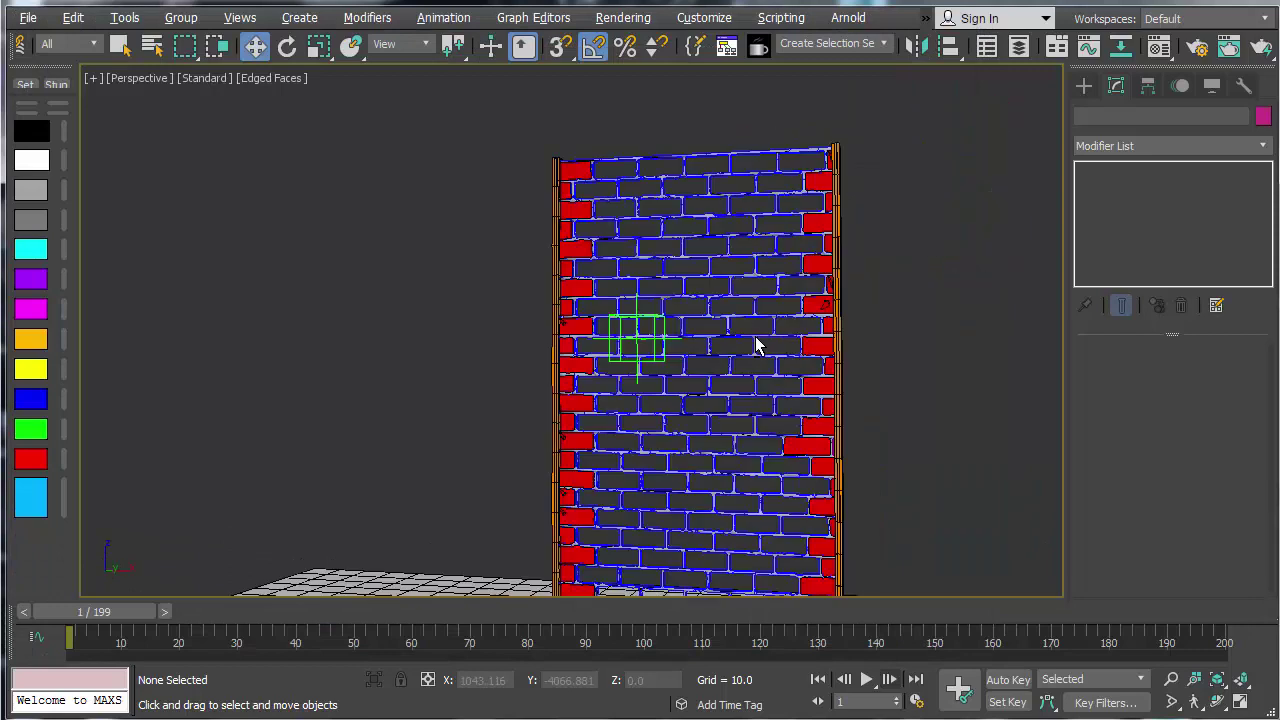
Step: View the wall from an angle and step the simulation to frame 4 to check how bricks and grout break
{"action": "middle_click_drag", "start_coordinate": [756, 345], "coordinate": [745, 430], "text": "alt"}
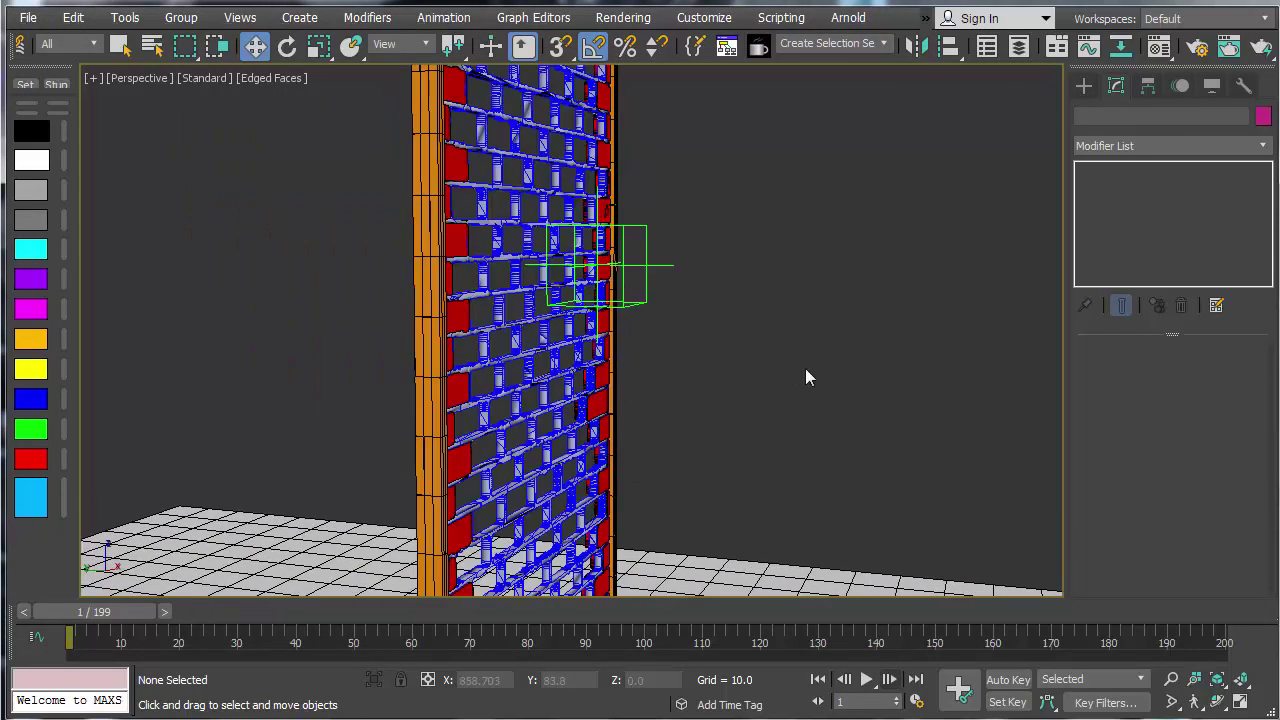
{"action": "key", "text": "period"}
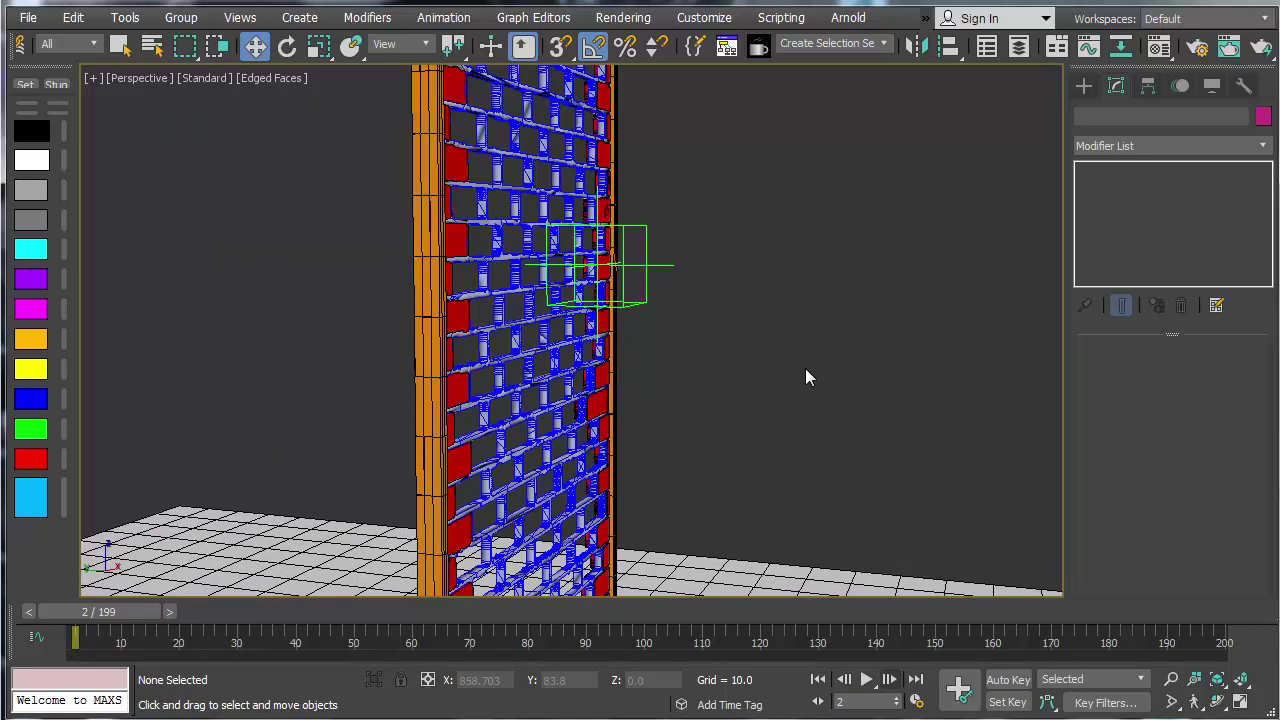
{"action": "key", "text": "comma"}
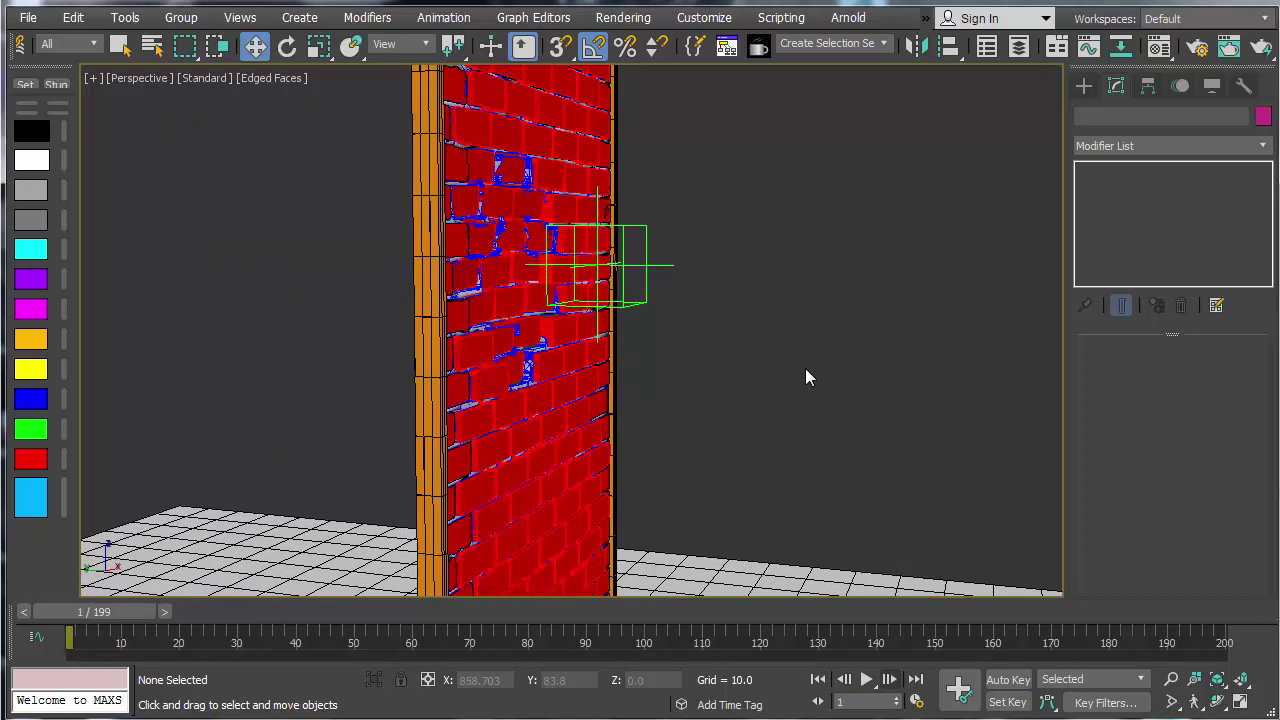
{"action": "key", "text": "period"}
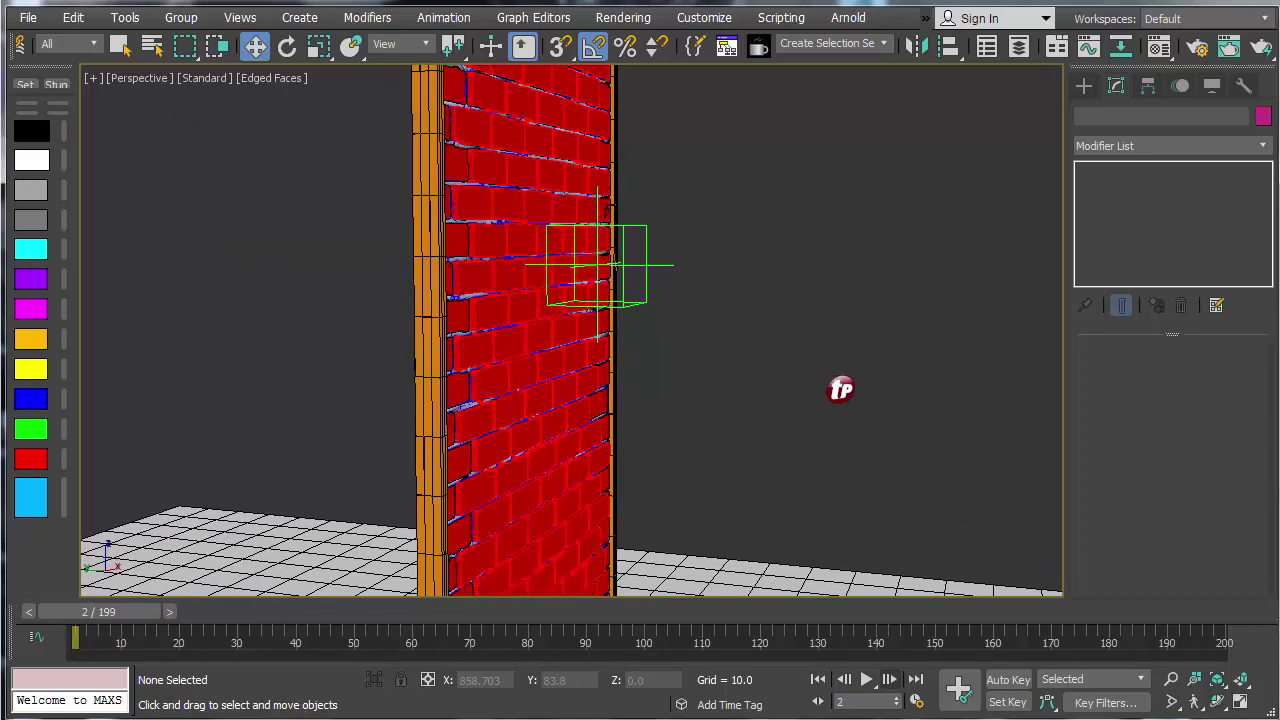
{"action": "key", "text": "period"}
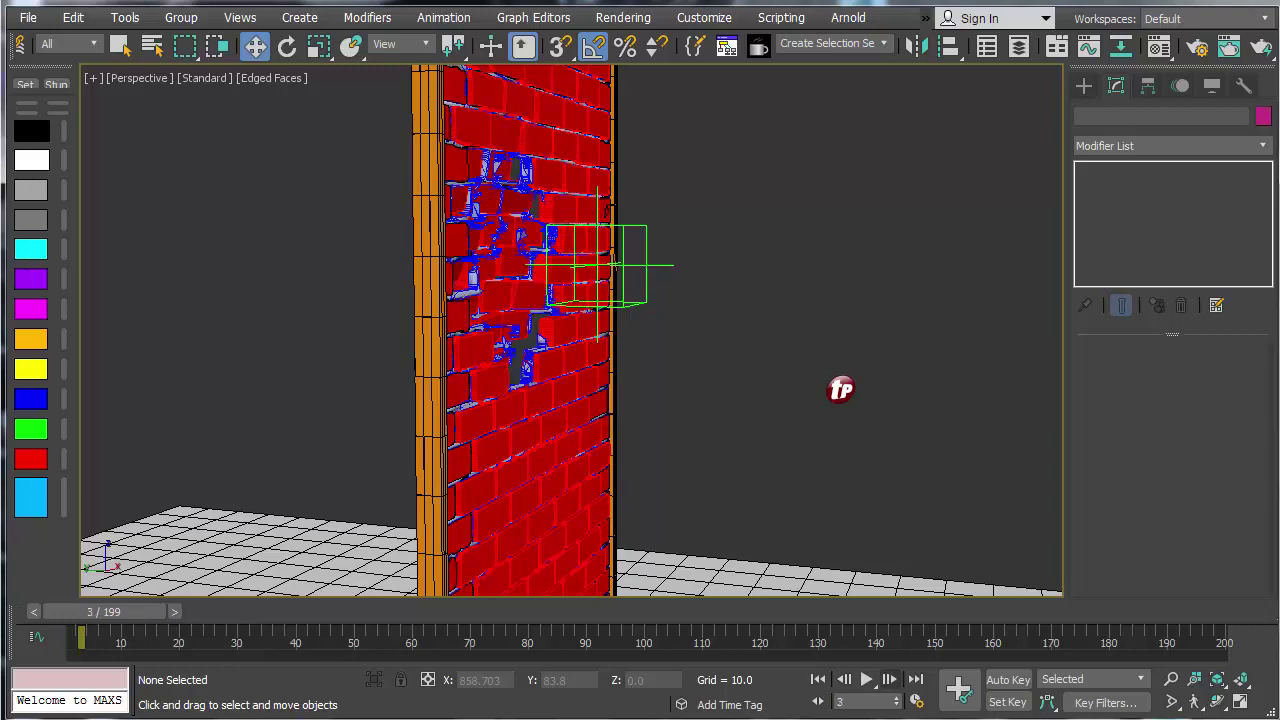
{"action": "key", "text": "period"}
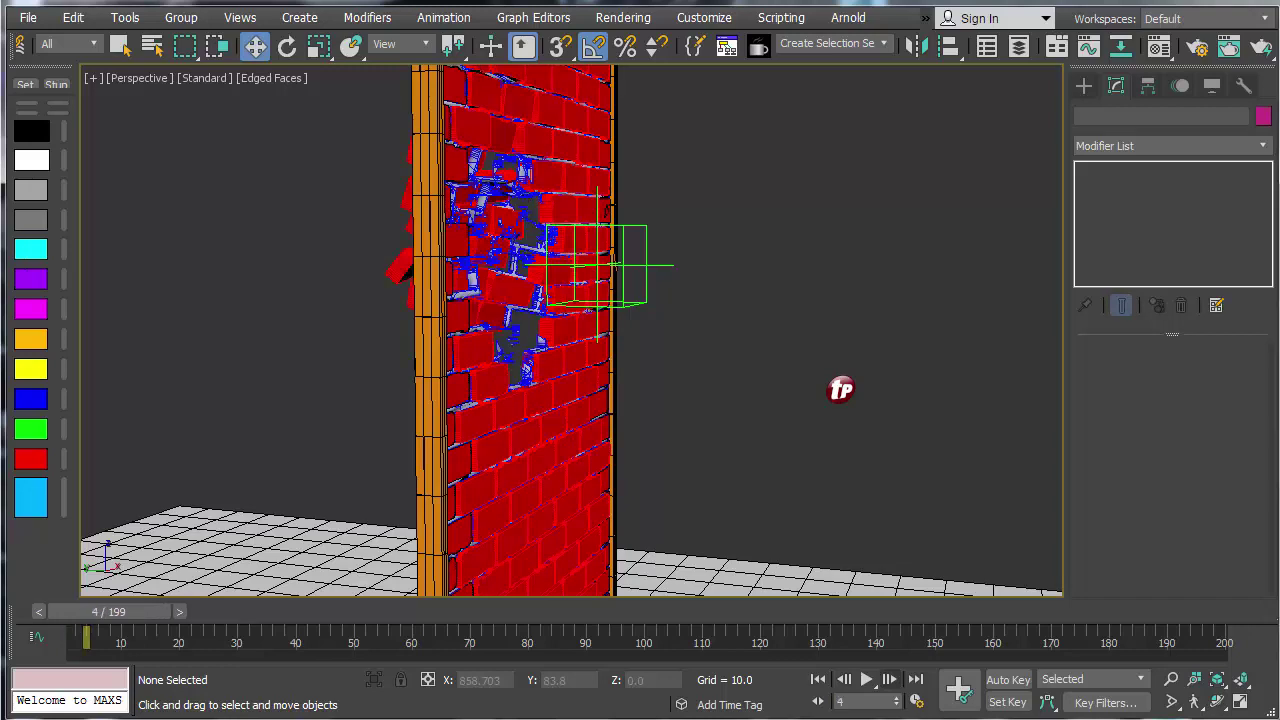
Step: Examine the broken grout pieces and small fragments around the impact hole up close and across the whole wall at frame 4
{"action": "middle_click_drag", "start_coordinate": [644, 392], "coordinate": [768, 395]}
{"action": "scroll", "coordinate": [767, 395], "scroll_direction": "up", "scroll_amount": 3}
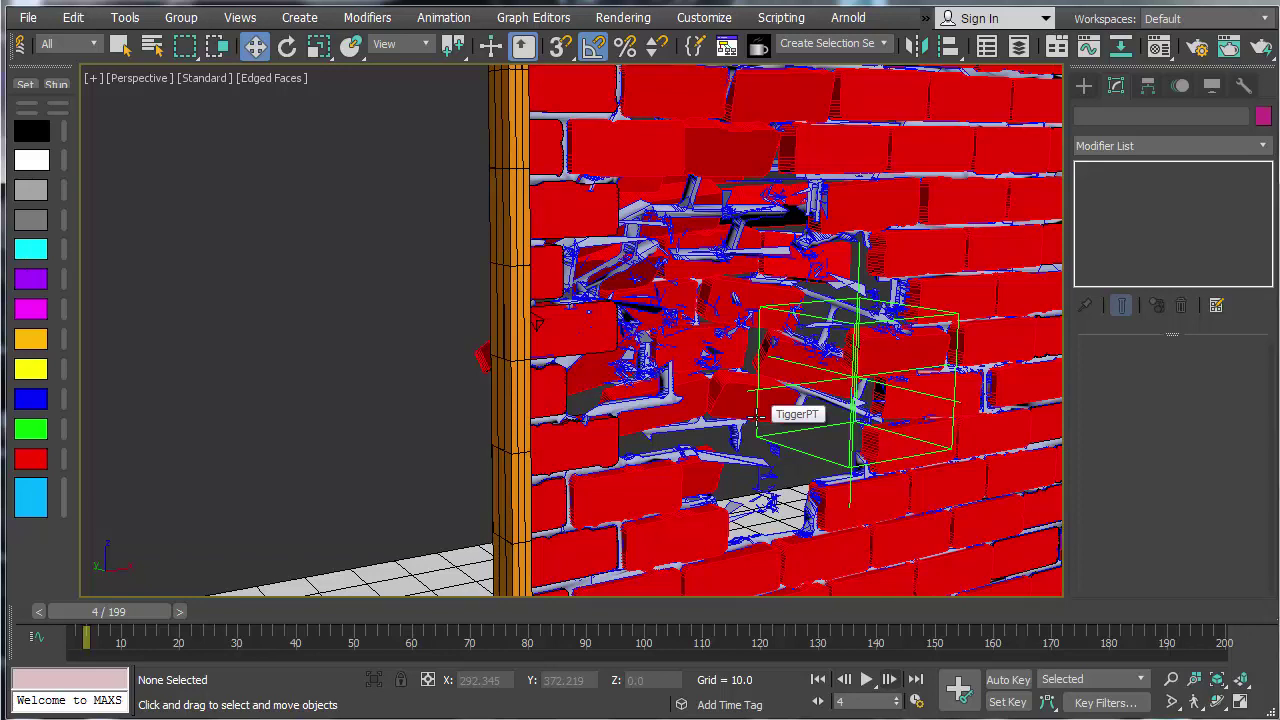
{"action": "scroll", "coordinate": [800, 440], "scroll_direction": "up", "scroll_amount": 3}
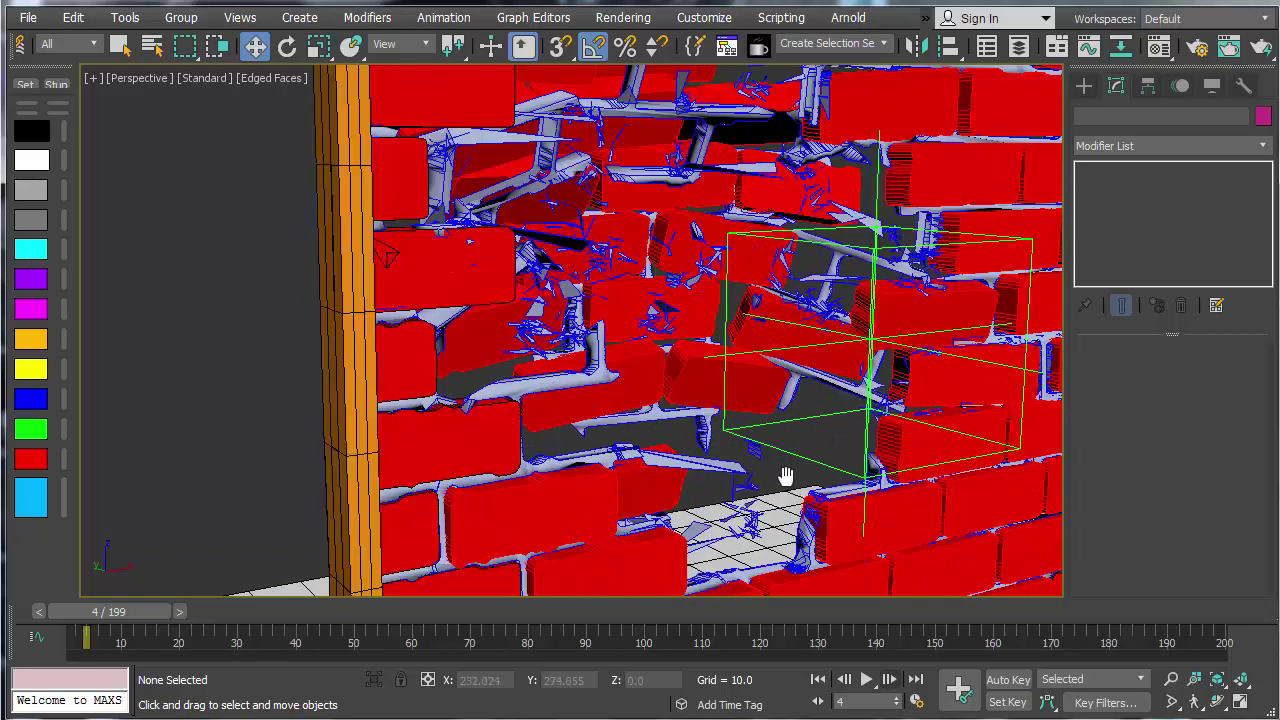
{"action": "middle_click_drag", "start_coordinate": [789, 477], "coordinate": [780, 470]}
{"action": "scroll", "coordinate": [780, 470], "scroll_direction": "up", "scroll_amount": 4}
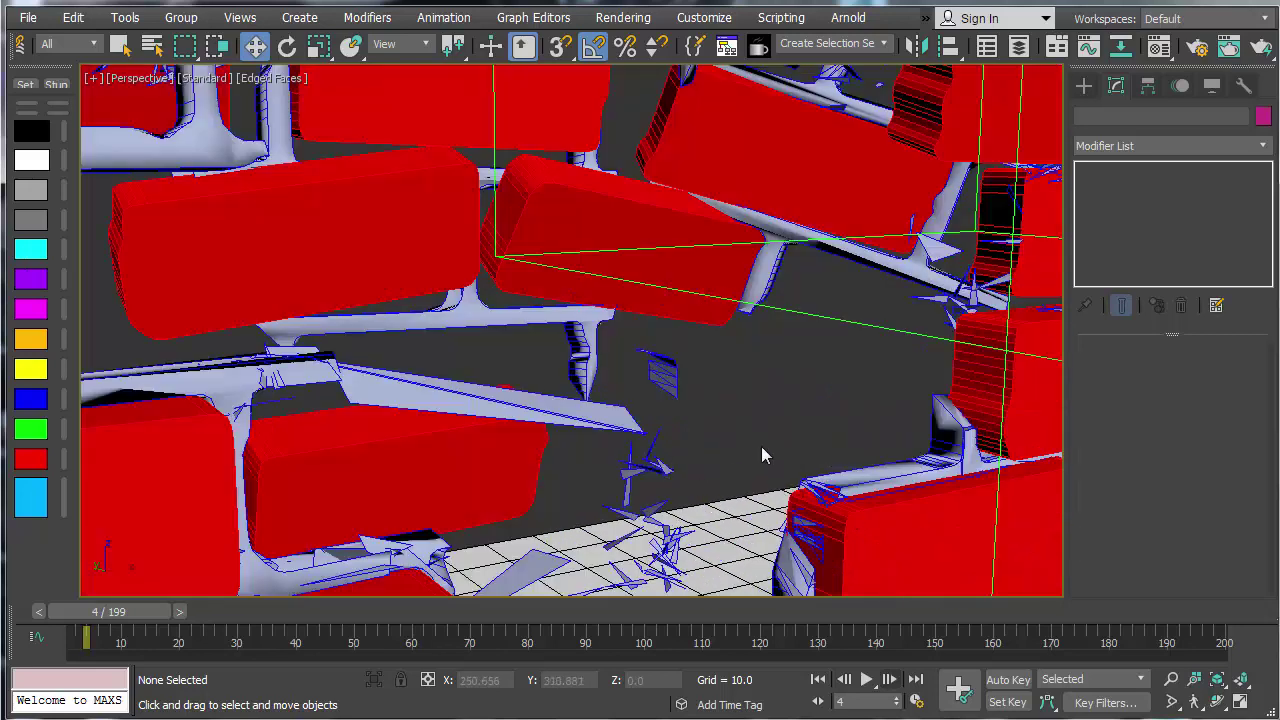
{"action": "scroll", "coordinate": [762, 446], "scroll_direction": "down", "scroll_amount": 1}
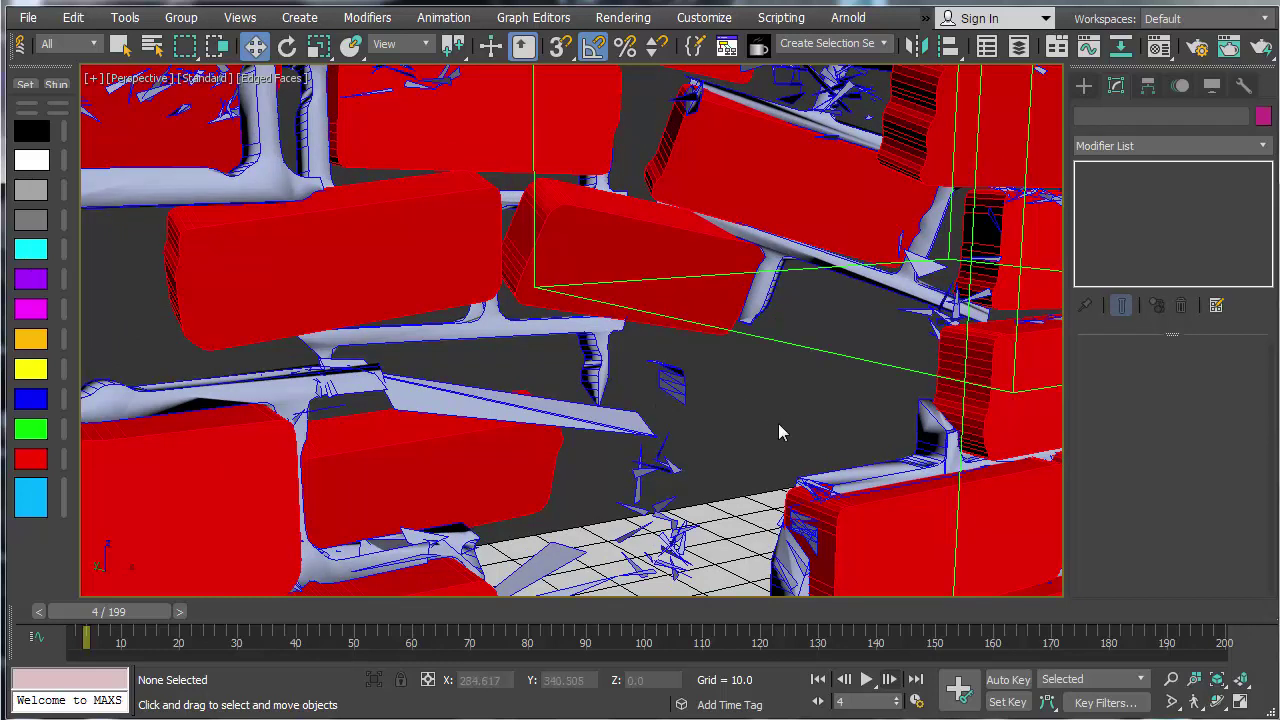
{"action": "scroll", "coordinate": [778, 423], "scroll_direction": "down", "scroll_amount": 1}
{"action": "scroll", "coordinate": [778, 423], "scroll_direction": "down", "scroll_amount": 5}
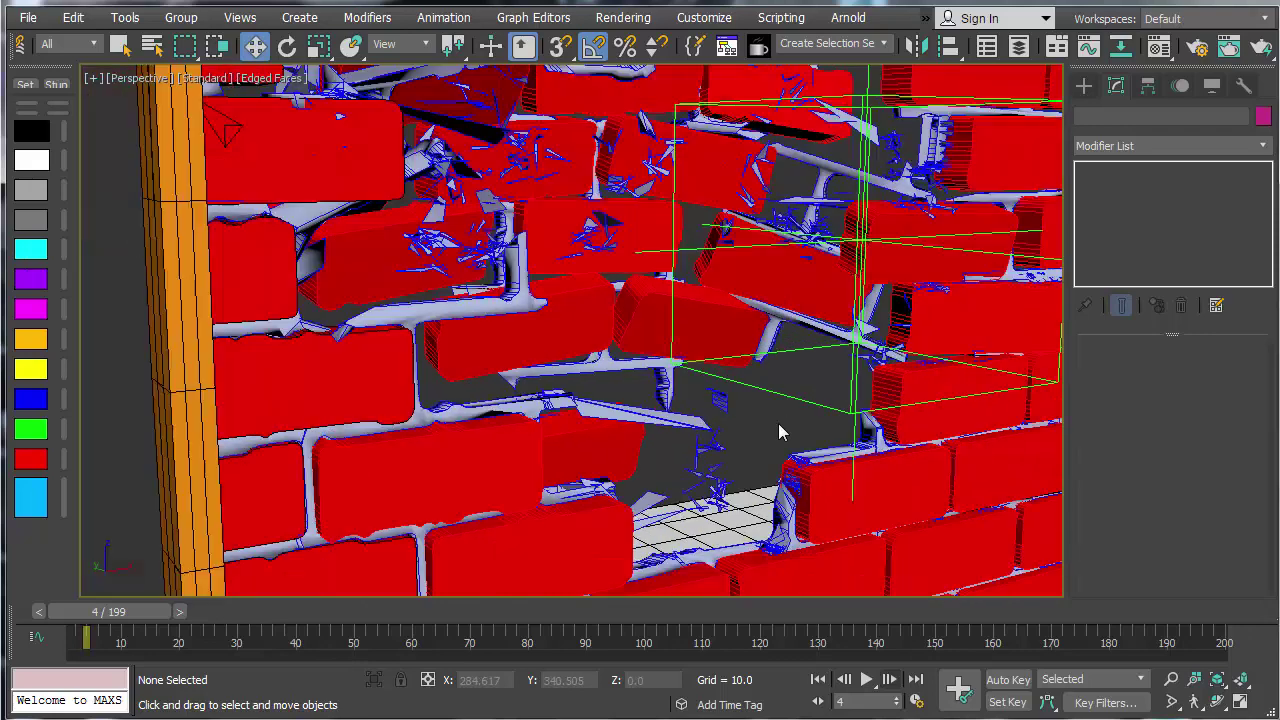
{"action": "middle_click_drag", "start_coordinate": [719, 479], "coordinate": [718, 484]}
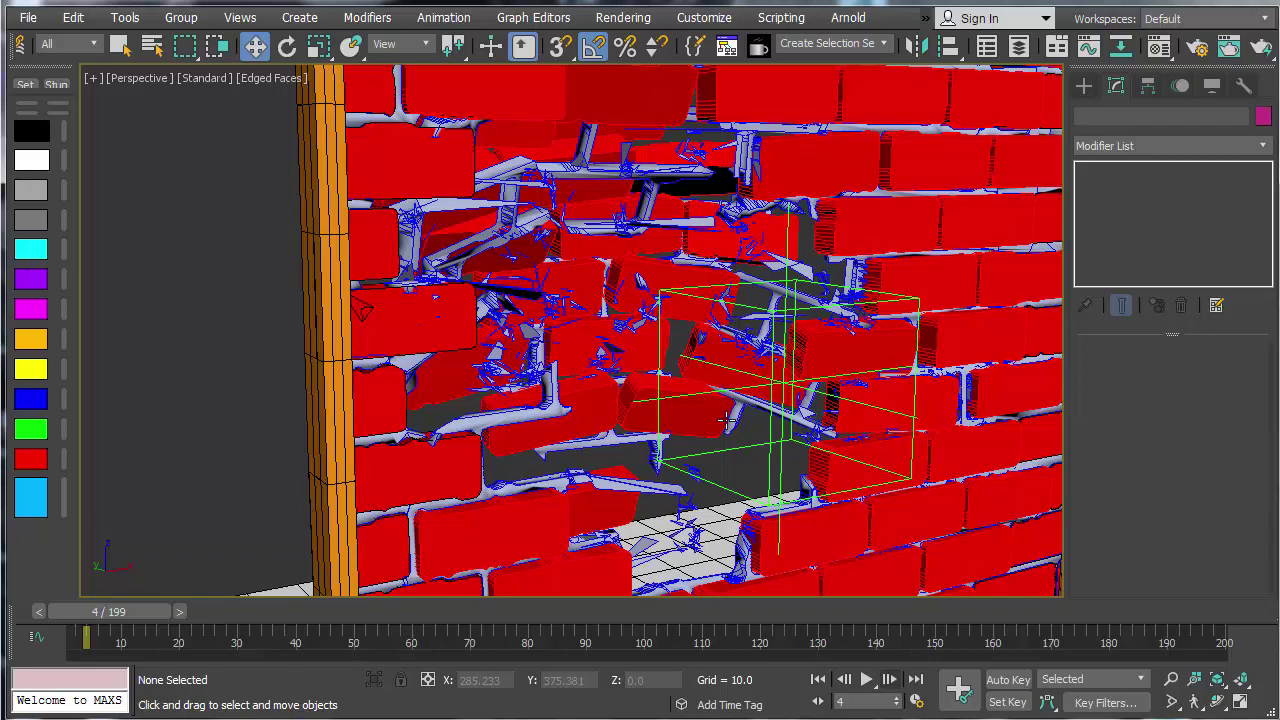
{"action": "middle_click_drag", "start_coordinate": [703, 328], "coordinate": [697, 374]}
{"action": "scroll", "coordinate": [697, 378], "scroll_direction": "down", "scroll_amount": 5}
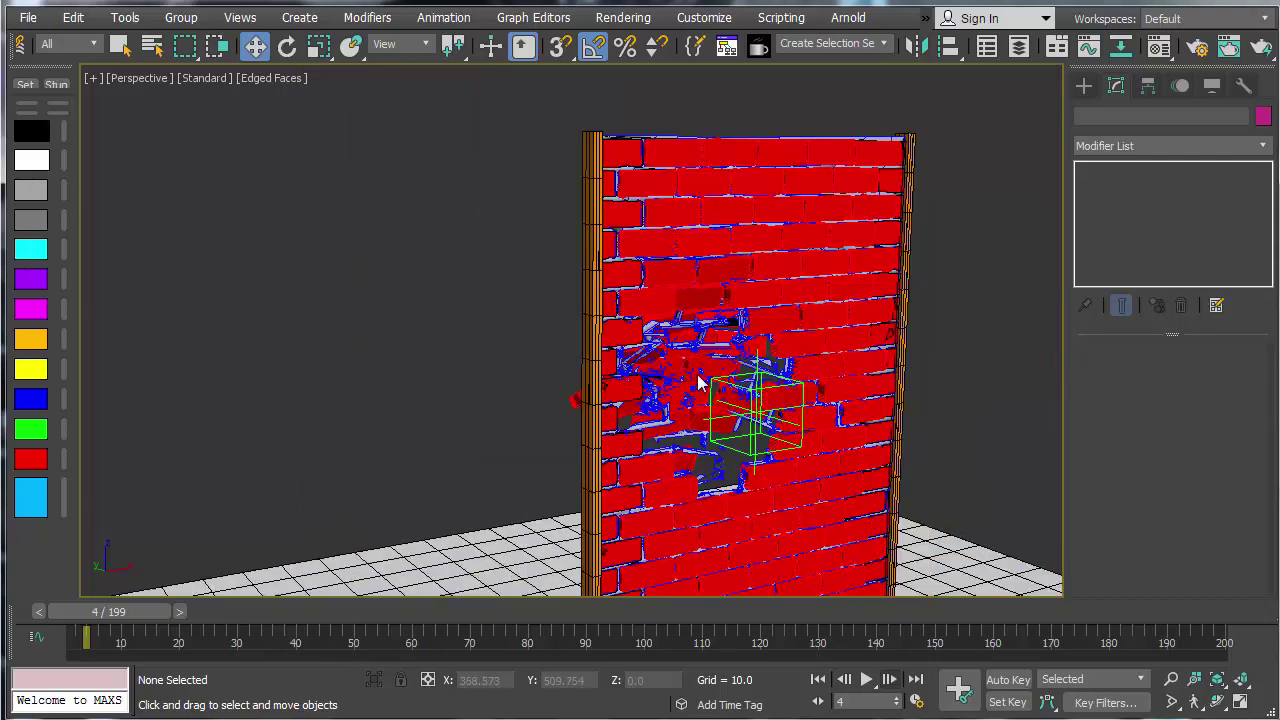
{"action": "middle_click_drag", "start_coordinate": [774, 393], "coordinate": [884, 362]}
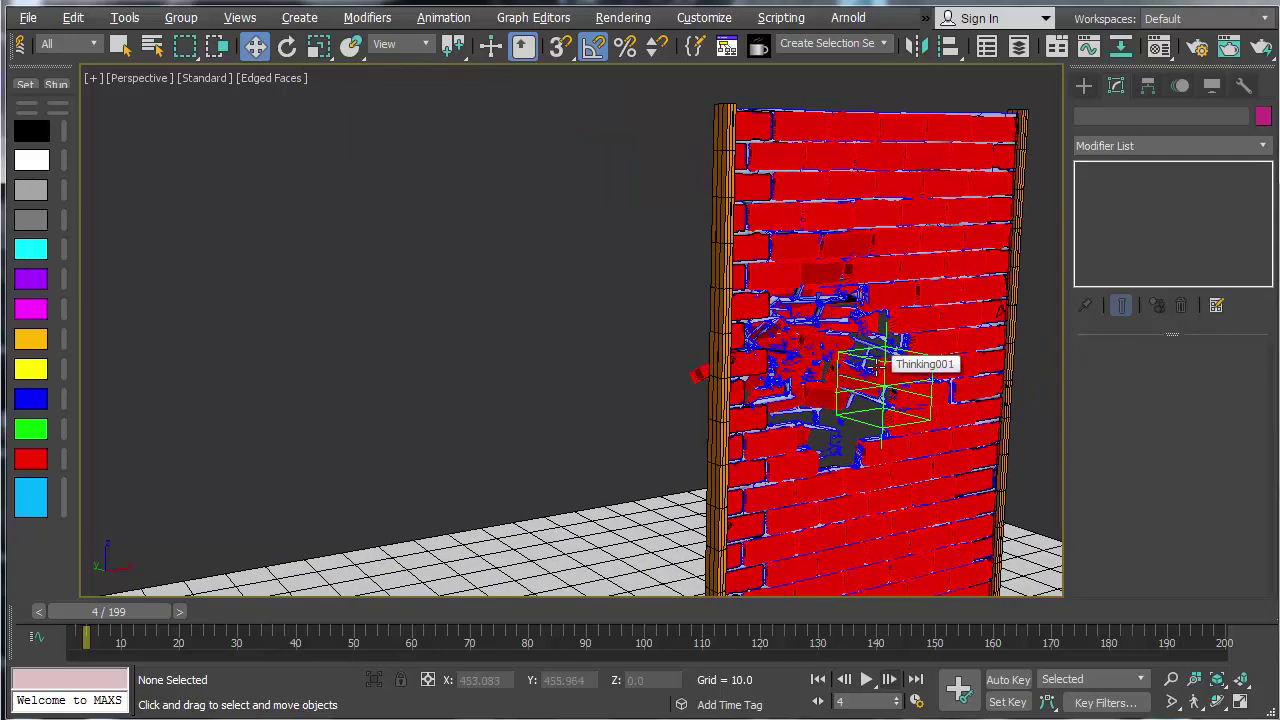
Step: Reopen the ExtractGrout set in a smaller editor beside the wall and rewind the simulation to the first frame
{"action": "double_click", "coordinate": [877, 366]}
{"action": "left_click", "coordinate": [122, 424]}
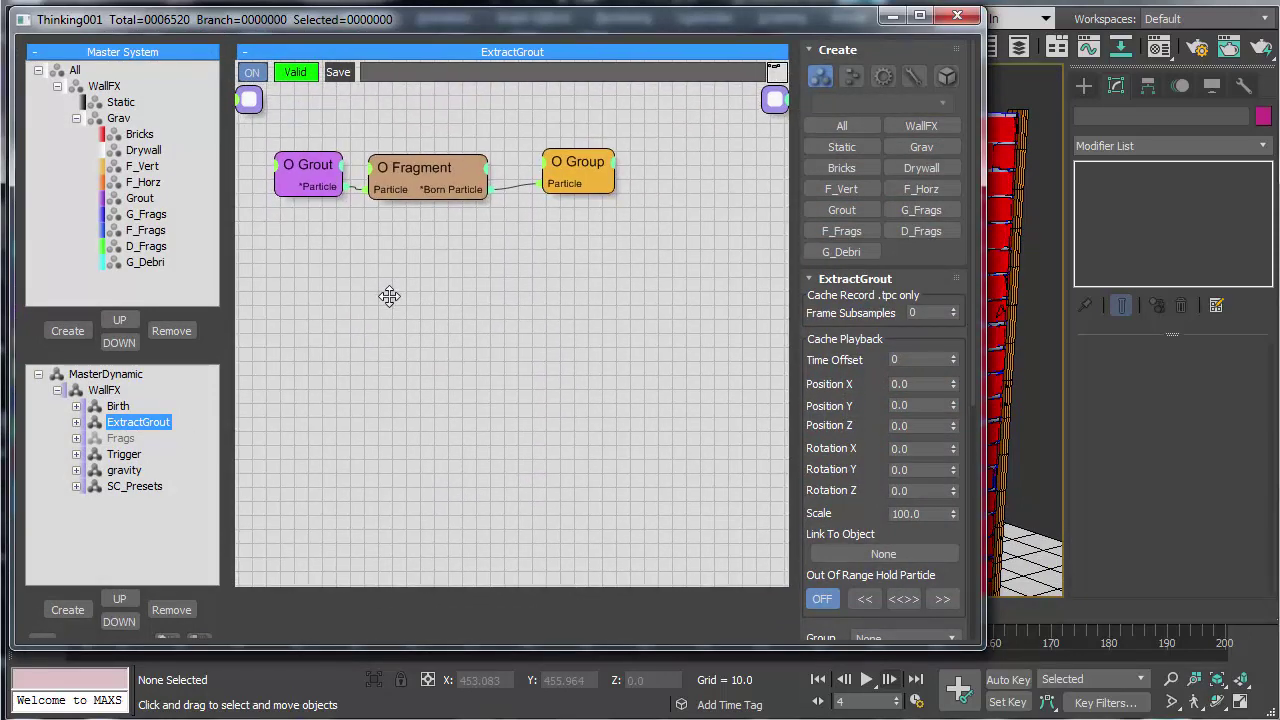
{"action": "left_click_drag", "start_coordinate": [978, 645], "coordinate": [788, 596]}
{"action": "scroll", "coordinate": [900, 525], "scroll_direction": "down", "scroll_amount": 5}
{"action": "middle_click_drag", "start_coordinate": [905, 525], "coordinate": [963, 431]}
{"action": "scroll", "coordinate": [963, 431], "scroll_direction": "up", "scroll_amount": 3}
{"action": "left_click", "coordinate": [817, 679]}
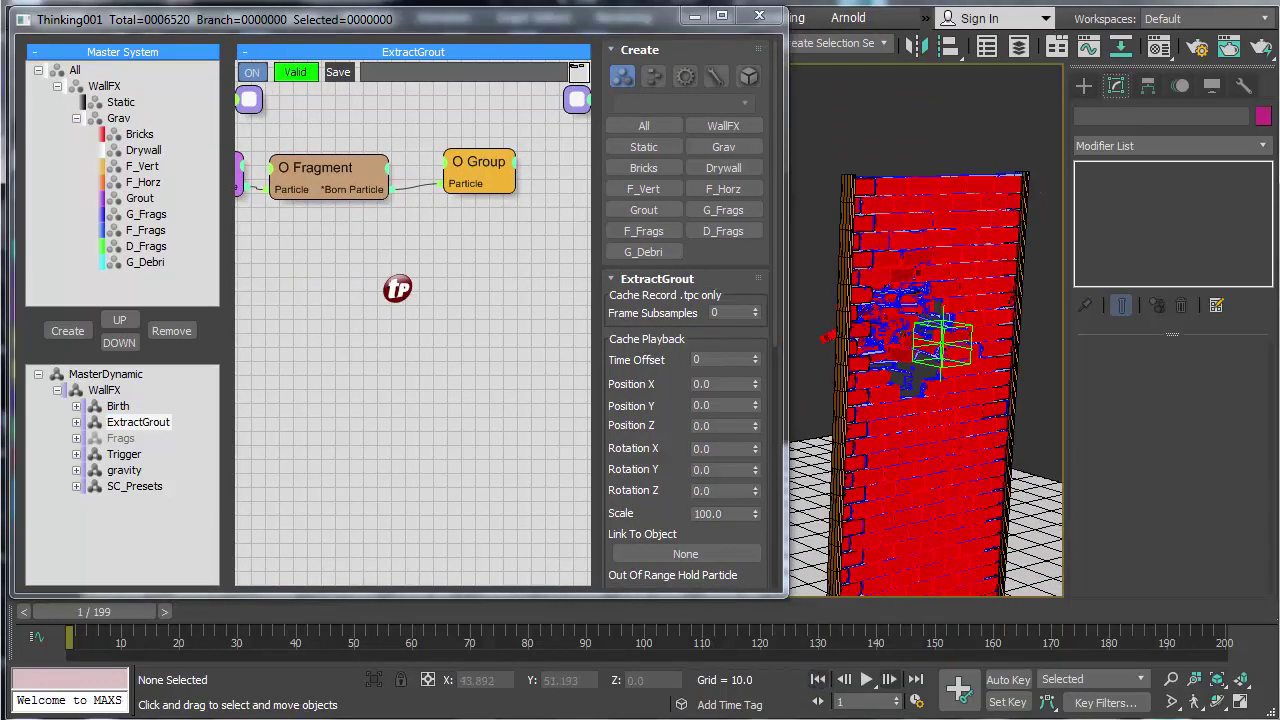
Step: Add the G_Frags group as a node in ExtractGrout, below the Grout and Fragment nodes
{"action": "middle_click_drag", "start_coordinate": [397, 289], "coordinate": [440, 277]}
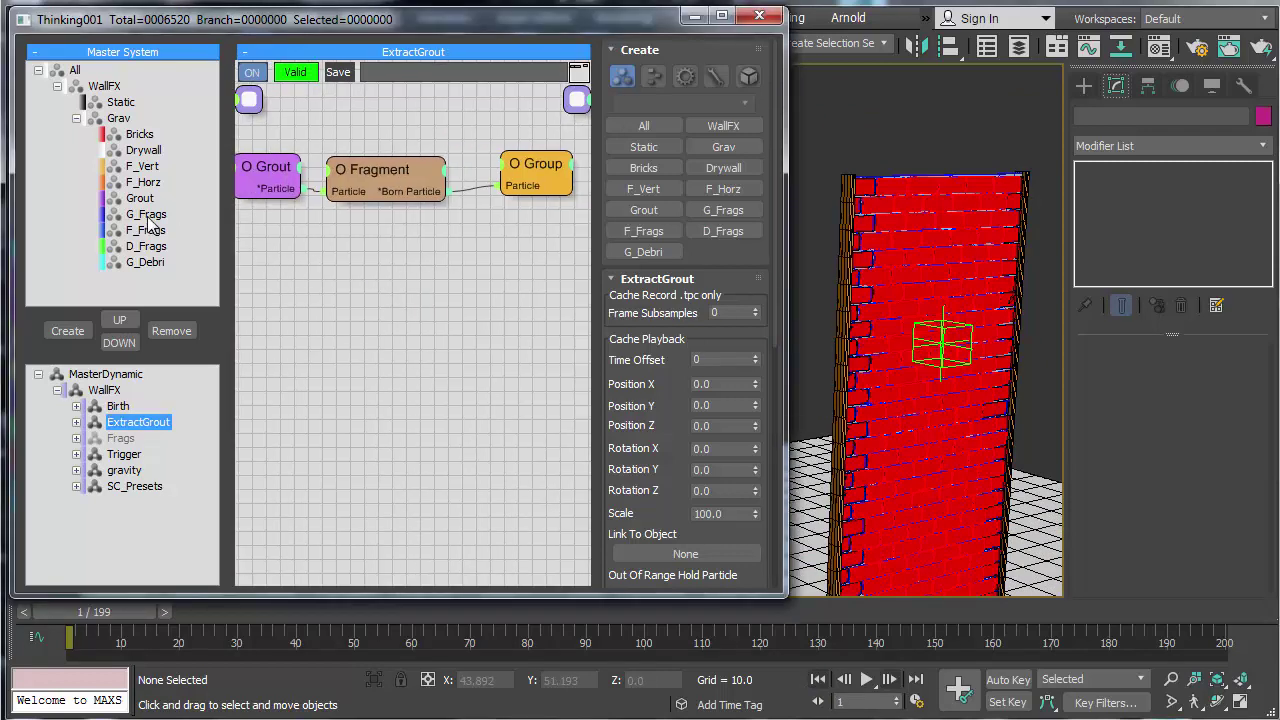
{"action": "left_click_drag", "start_coordinate": [147, 219], "coordinate": [283, 280]}
{"action": "left_click", "coordinate": [450, 314]}
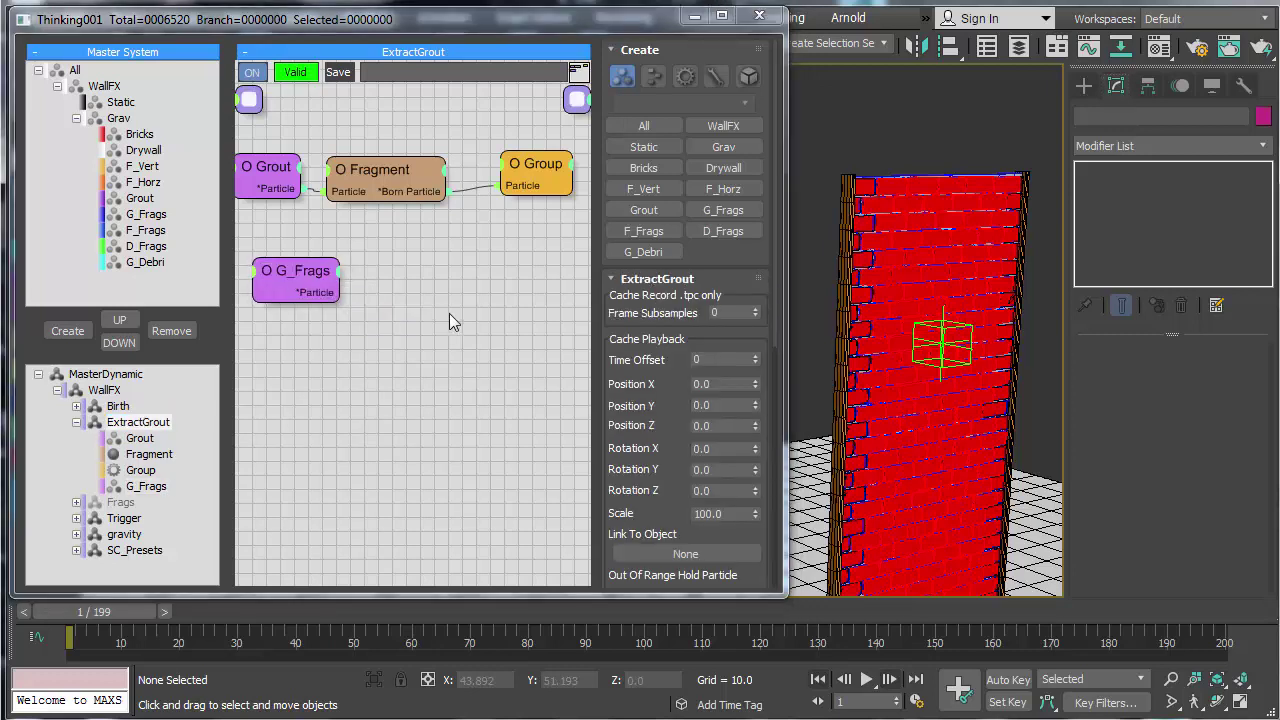
Step: Add a ParticleDie operator to ExtractGrout, expose its ON input, and place it beside the G_Frags node
{"action": "right_click", "coordinate": [449, 313]}
{"action": "type", "text": "ParticleData"}
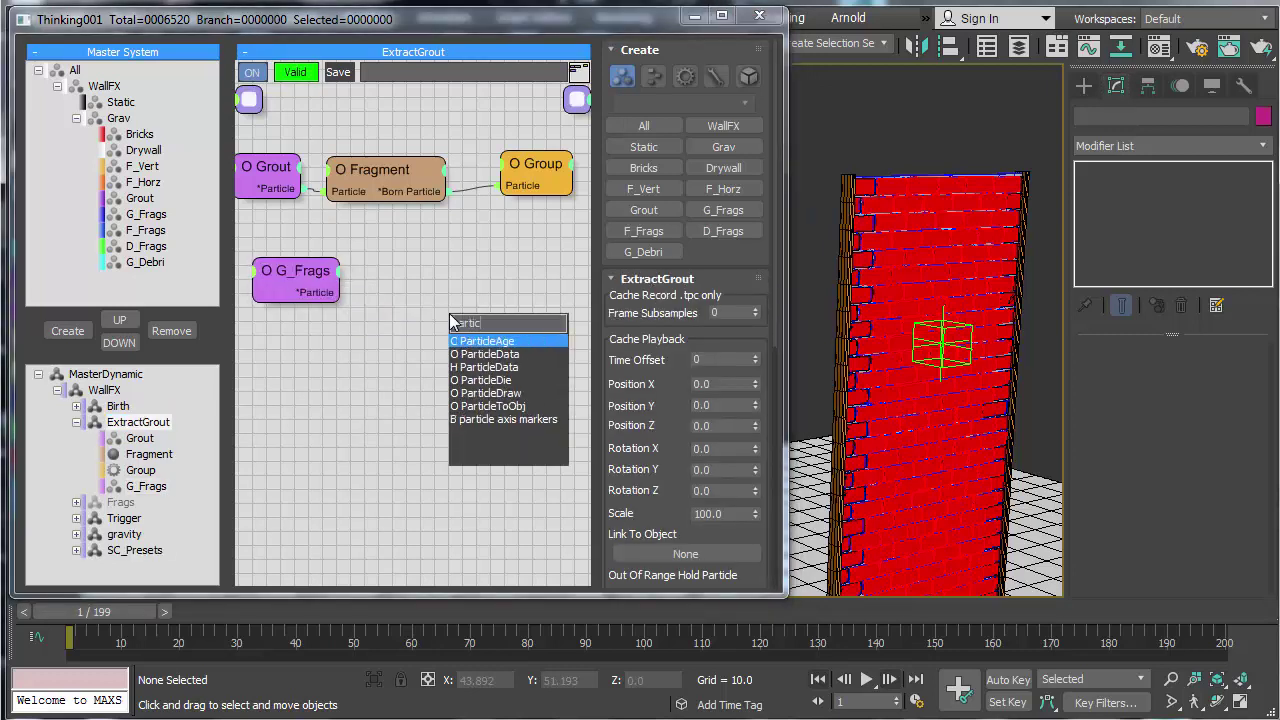
{"action": "key", "text": "Down"}
{"action": "key", "text": "Return"}
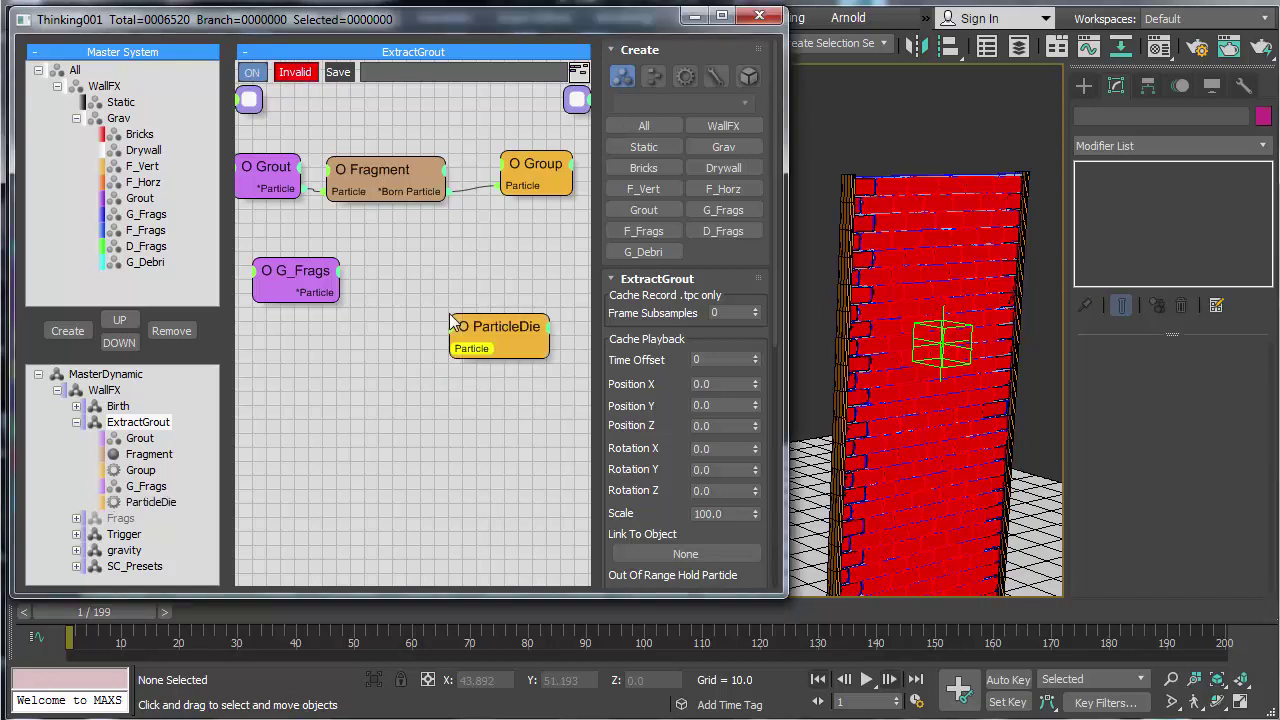
{"action": "right_click", "coordinate": [451, 338]}
{"action": "left_click", "coordinate": [423, 340]}
{"action": "left_click_drag", "start_coordinate": [496, 333], "coordinate": [513, 293]}
Step: Expose the Size output on the G_Frags node
{"action": "left_click", "coordinate": [285, 274]}
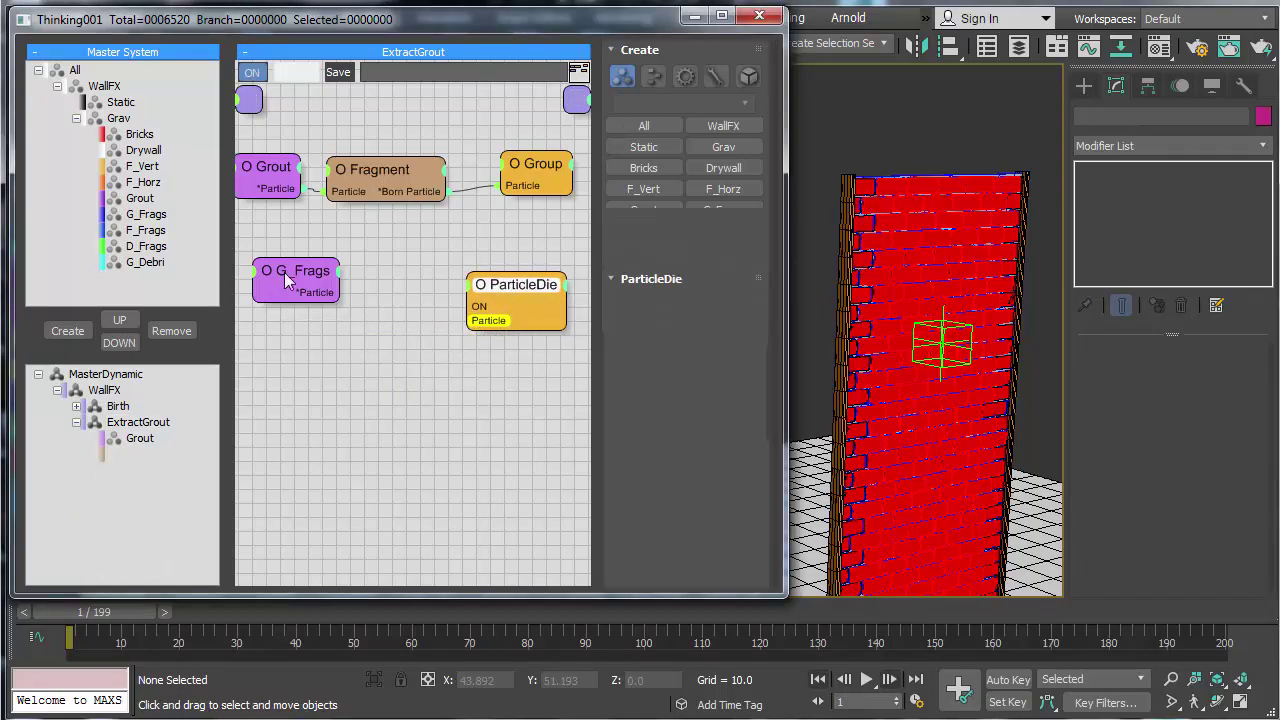
{"action": "right_click", "coordinate": [285, 279]}
{"action": "mouse_move", "coordinate": [330, 478]}
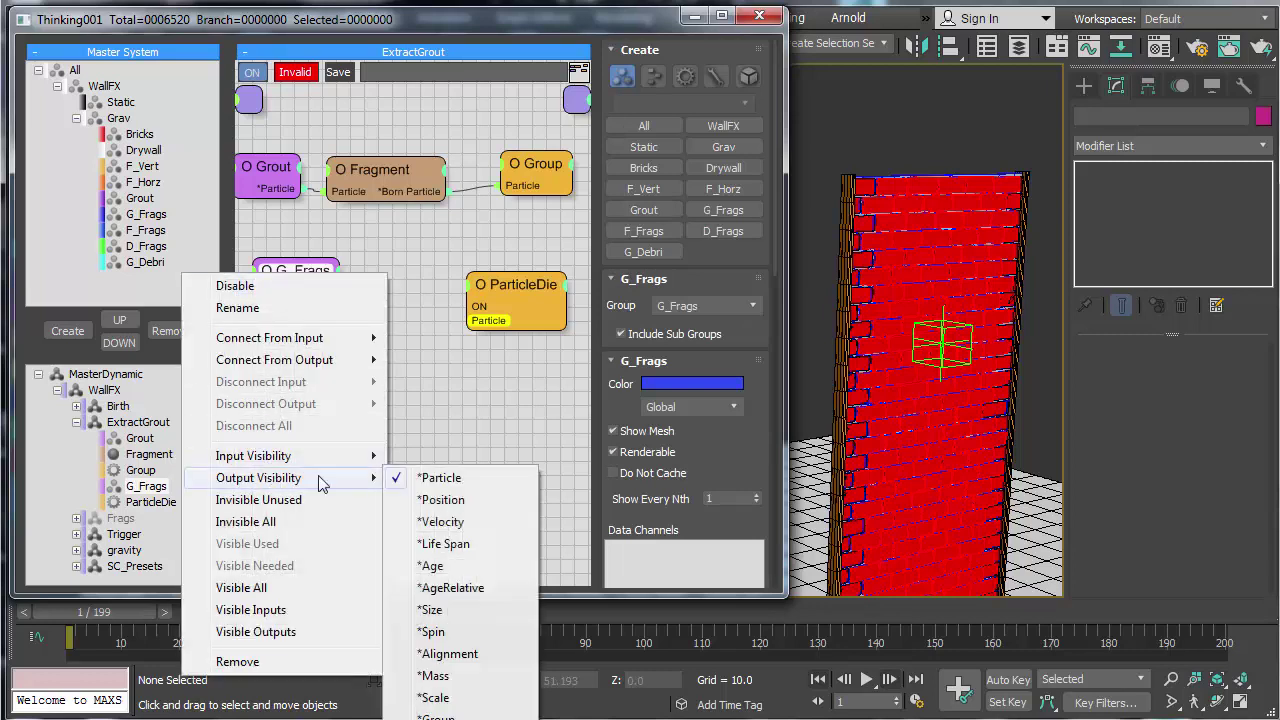
{"action": "left_click", "coordinate": [430, 609]}
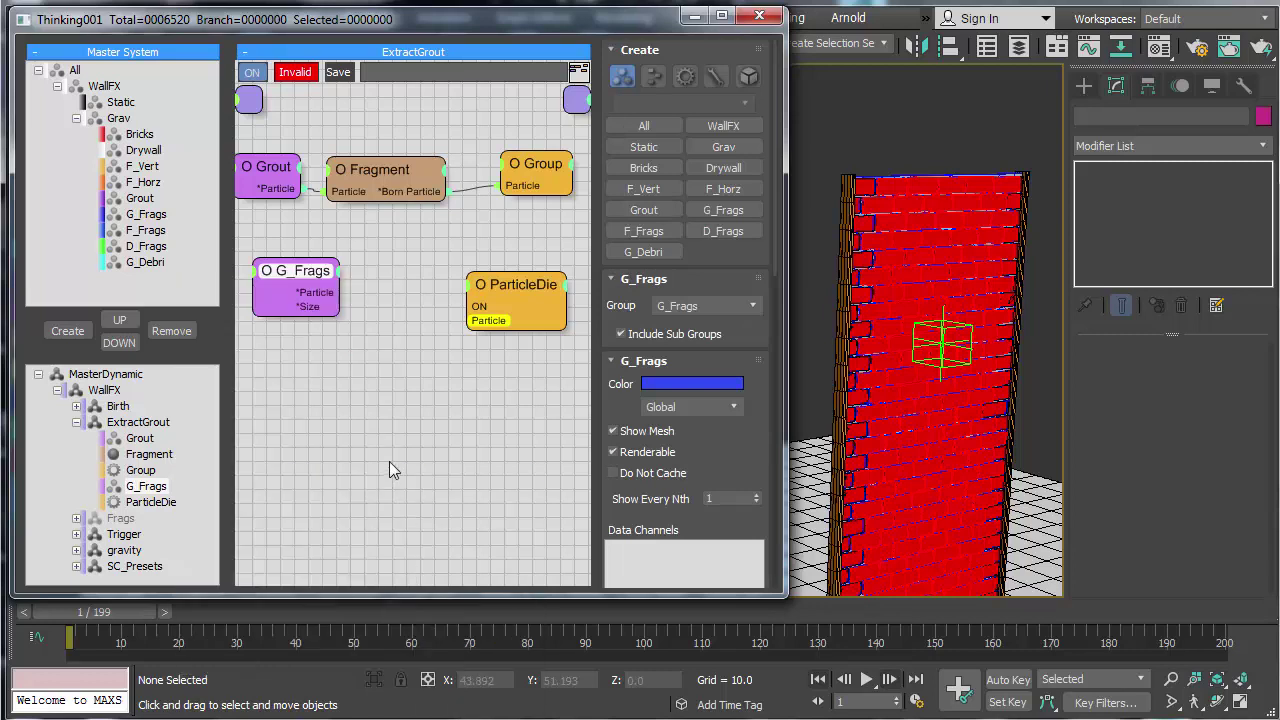
Step: Add a standard Threshold condition below the G_Frags and ParticleDie nodes
{"action": "right_click", "coordinate": [348, 383]}
{"action": "mouse_move", "coordinate": [311, 420]}
{"action": "mouse_move", "coordinate": [520, 428]}
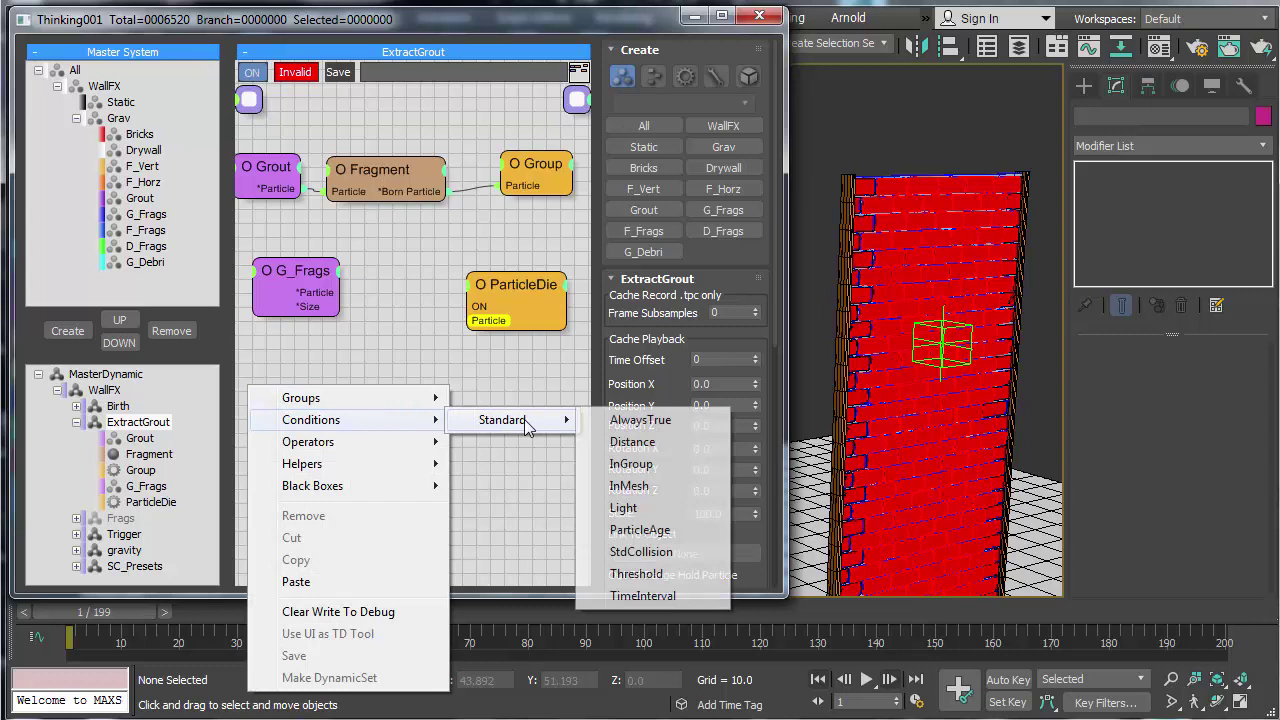
{"action": "left_click", "coordinate": [640, 575]}
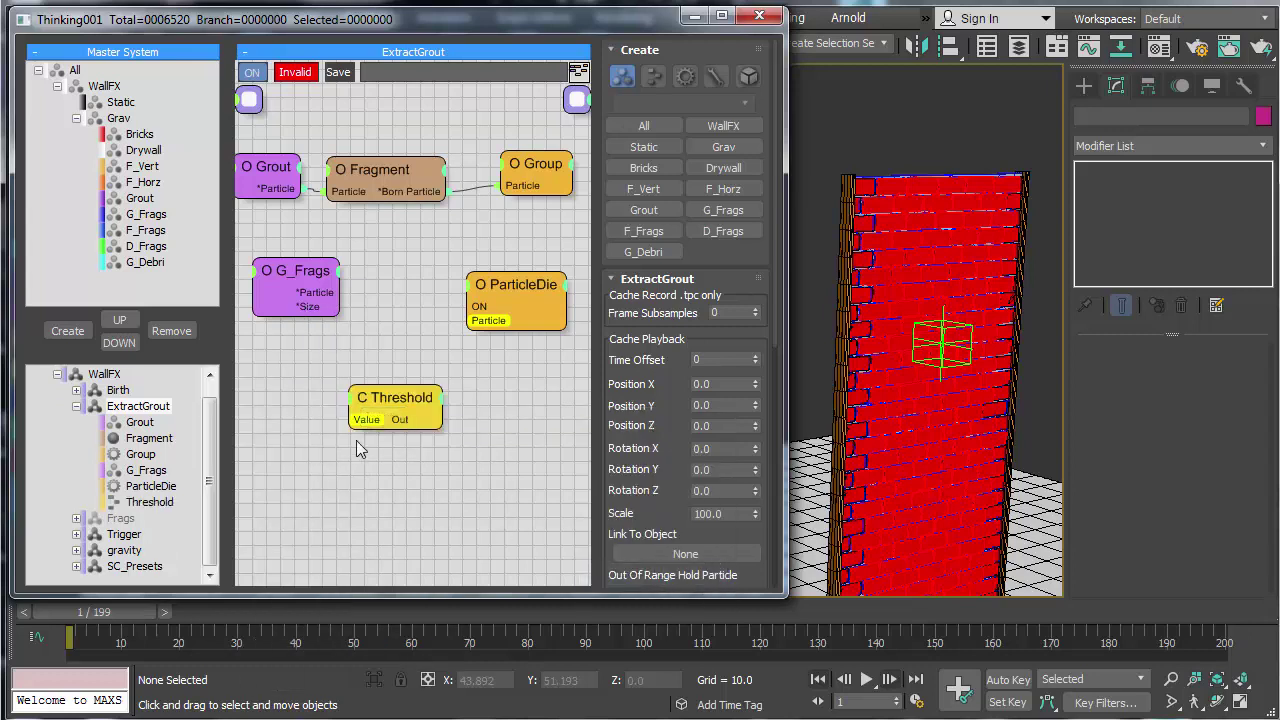
Step: Wire G_Frags Size through Threshold to ParticleDie's ON input and G_Frags Particle to its Particle input, with Threshold placed between the nodes
{"action": "left_click_drag", "start_coordinate": [340, 306], "coordinate": [359, 420]}
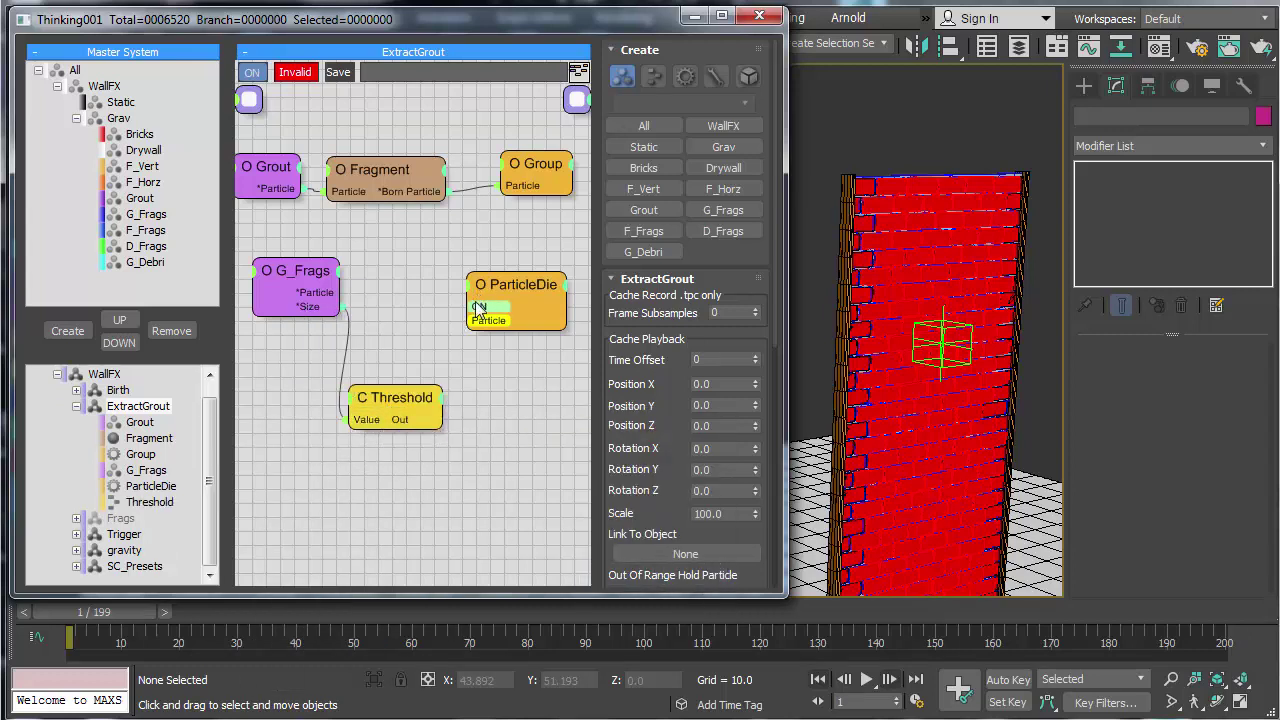
{"action": "left_click_drag", "start_coordinate": [476, 303], "coordinate": [317, 297]}
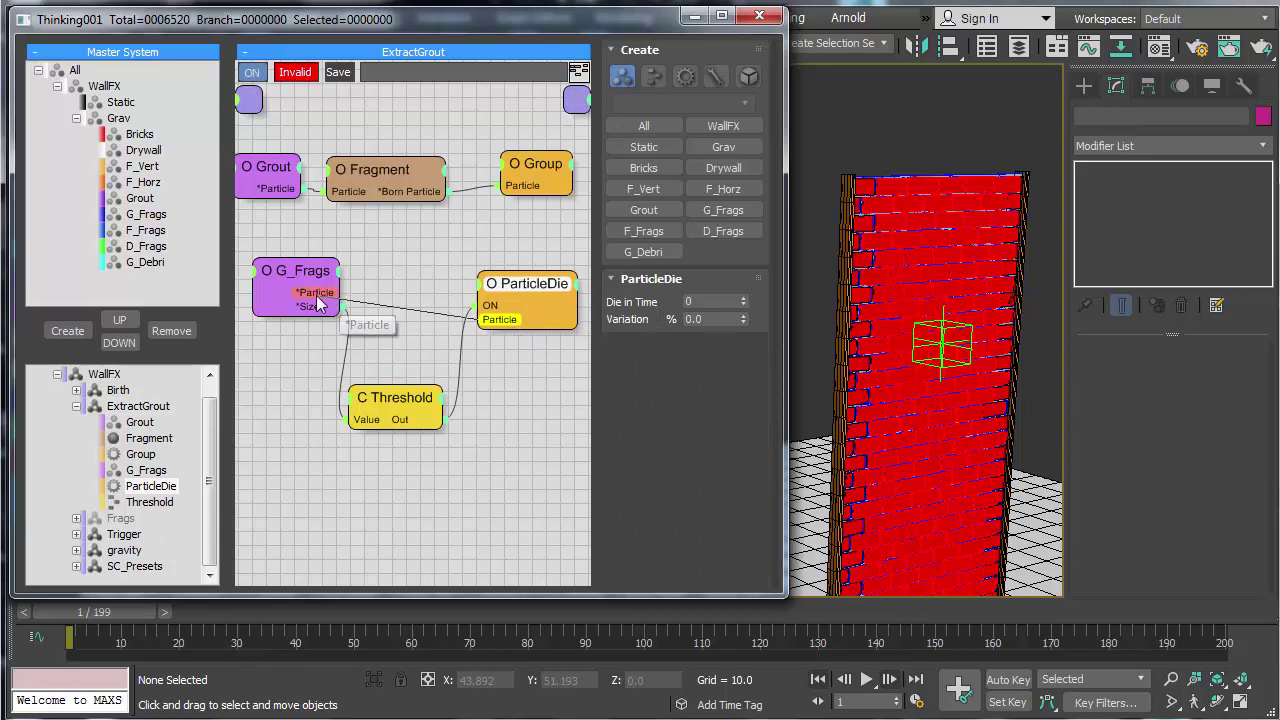
{"action": "left_click_drag", "start_coordinate": [381, 424], "coordinate": [395, 275]}
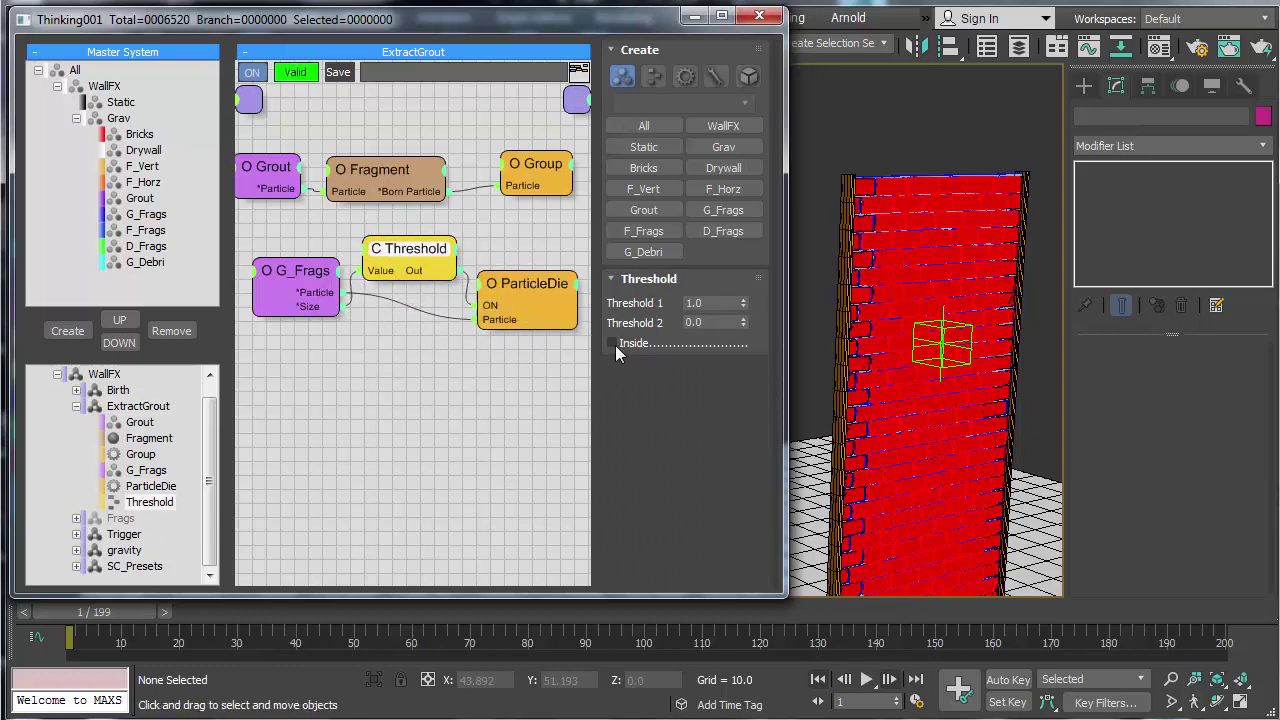
Step: Enable Inside on the Threshold condition and set its limits to 0.0 and 15.0
{"action": "left_click", "coordinate": [613, 343]}
{"action": "left_click", "coordinate": [710, 303]}
{"action": "key", "text": "Tab"}
Step: Examine the wall's bricks and grout joints from several angles and up close with the simulation at frame 1
{"action": "left_click", "coordinate": [822, 151]}
{"action": "middle_click_drag", "start_coordinate": [822, 151], "coordinate": [940, 355], "text": "alt"}
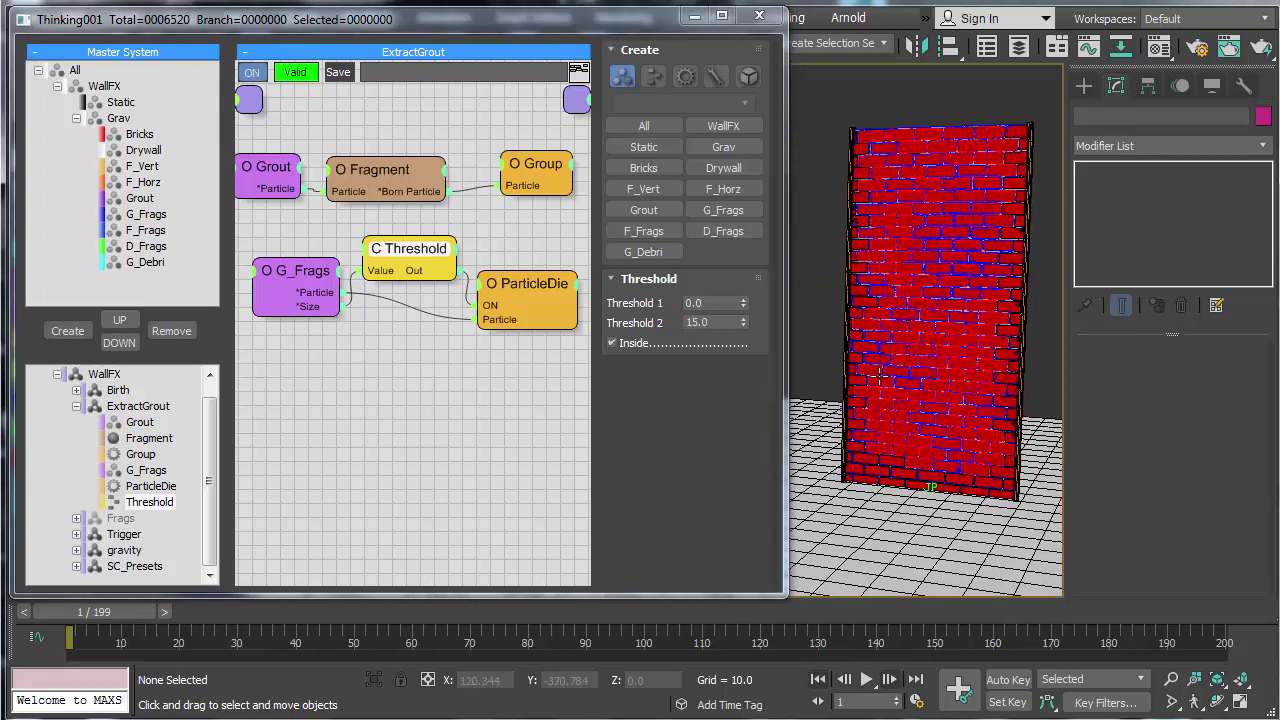
{"action": "scroll", "coordinate": [857, 364], "scroll_direction": "up", "scroll_amount": 8}
{"action": "middle_click_drag", "start_coordinate": [856, 364], "coordinate": [948, 392], "text": "alt"}
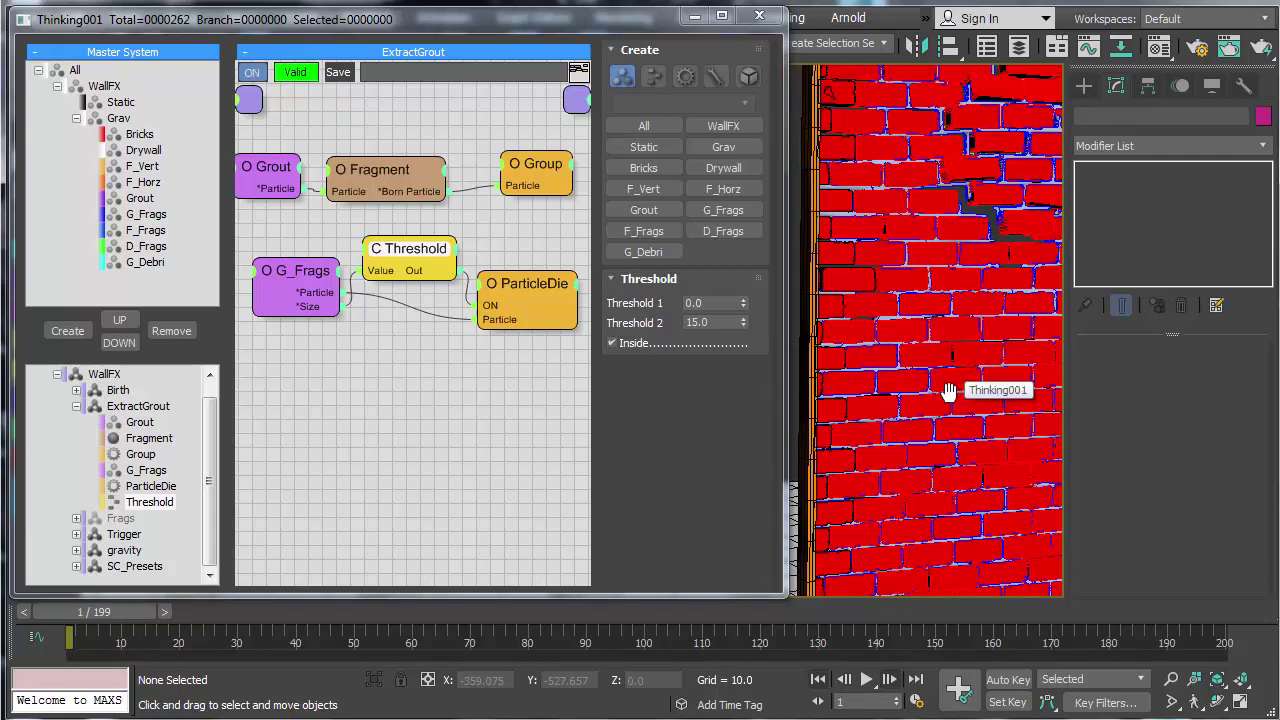
{"action": "middle_click_drag", "start_coordinate": [949, 392], "coordinate": [1111, 408]}
{"action": "scroll", "coordinate": [1062, 356], "scroll_direction": "down", "scroll_amount": 4}
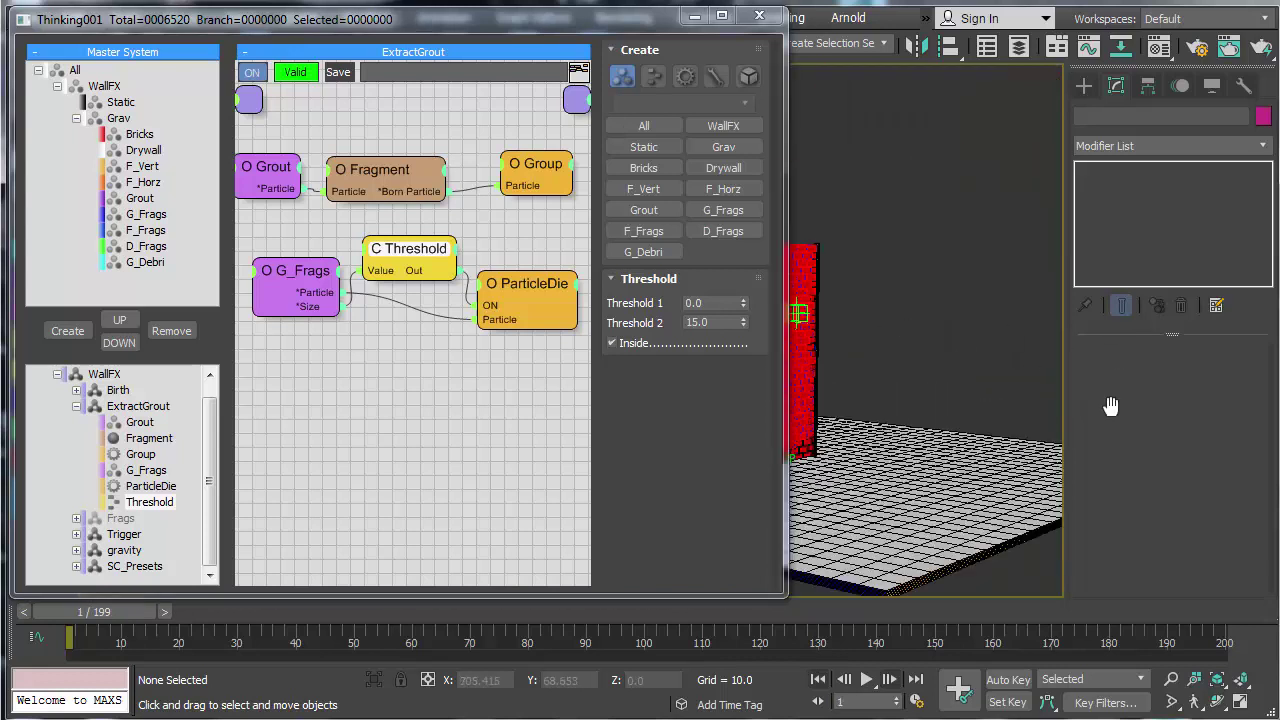
{"action": "middle_click_drag", "start_coordinate": [812, 325], "coordinate": [1014, 437]}
{"action": "scroll", "coordinate": [989, 391], "scroll_direction": "up", "scroll_amount": 6}
{"action": "middle_click_drag", "start_coordinate": [834, 374], "coordinate": [936, 403]}
{"action": "scroll", "coordinate": [868, 378], "scroll_direction": "up", "scroll_amount": 6}
{"action": "middle_click_drag", "start_coordinate": [866, 363], "coordinate": [991, 397]}
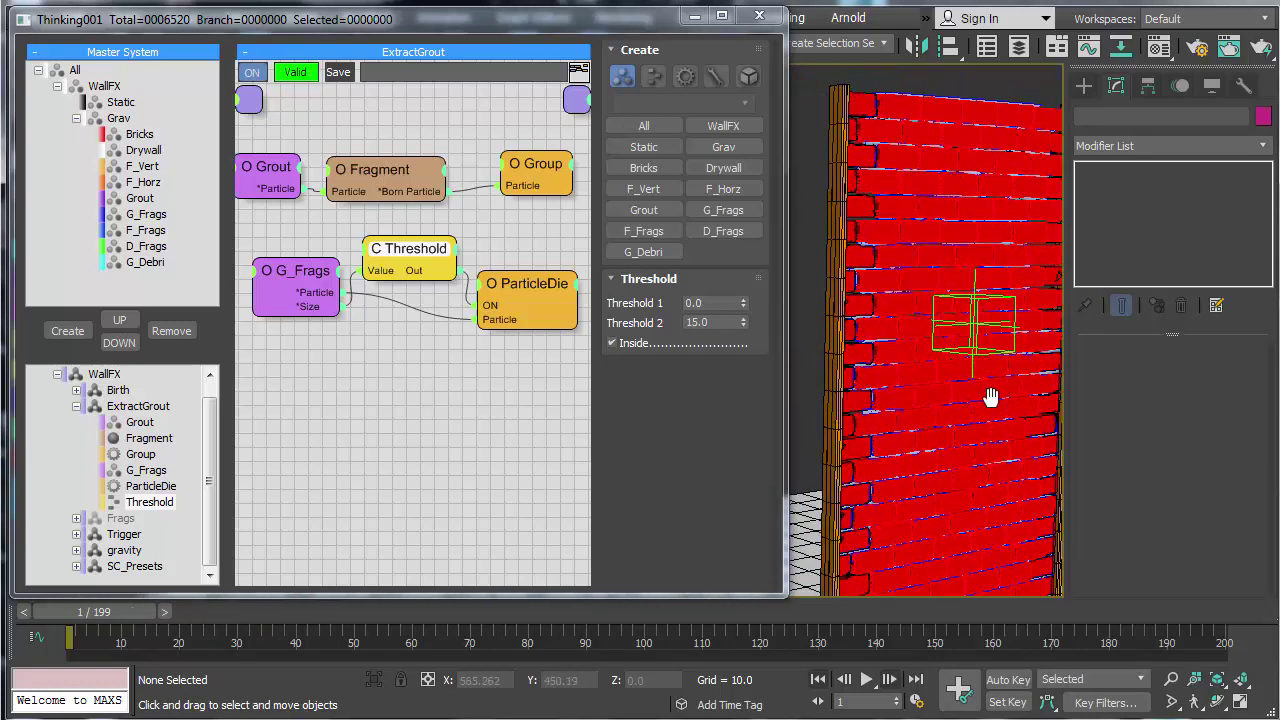
Step: Play the simulation twice from the start, stop at frame 8, and inspect the remaining grout fragments around the impact hole
{"action": "left_click", "coordinate": [866, 679]}
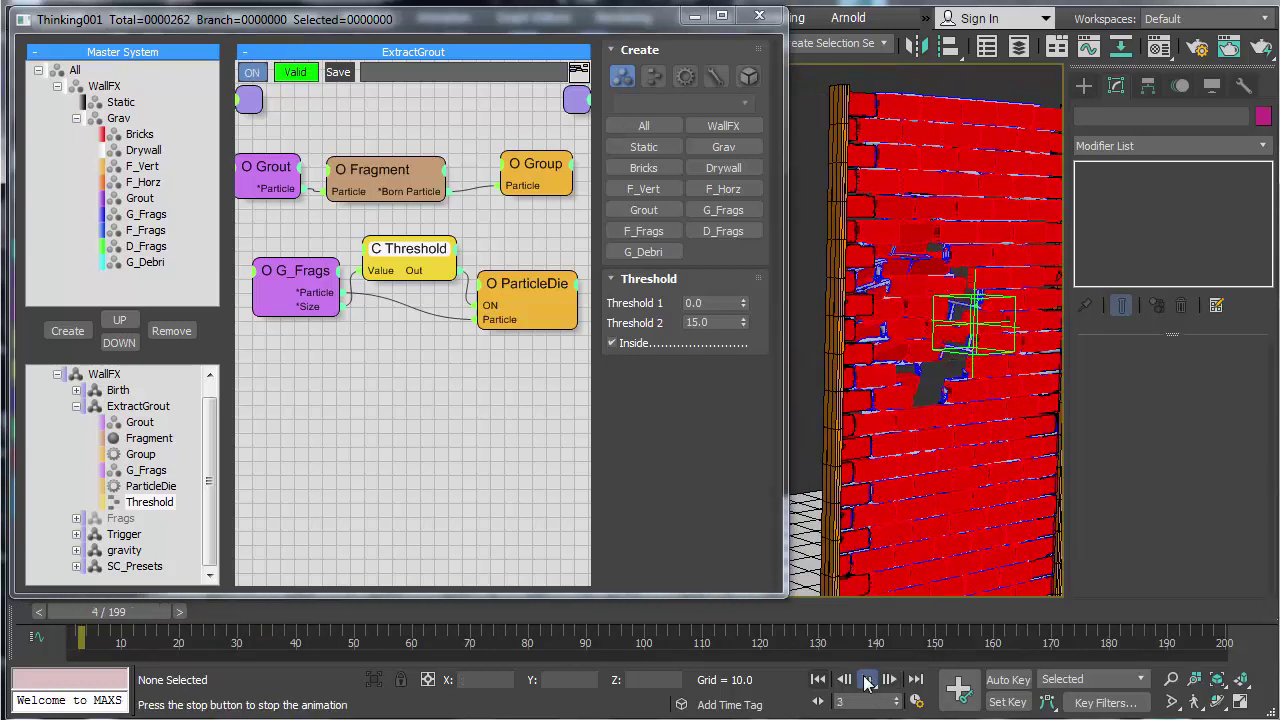
{"action": "middle_click_drag", "start_coordinate": [912, 516], "coordinate": [991, 504], "text": "alt"}
{"action": "left_click", "coordinate": [820, 680]}
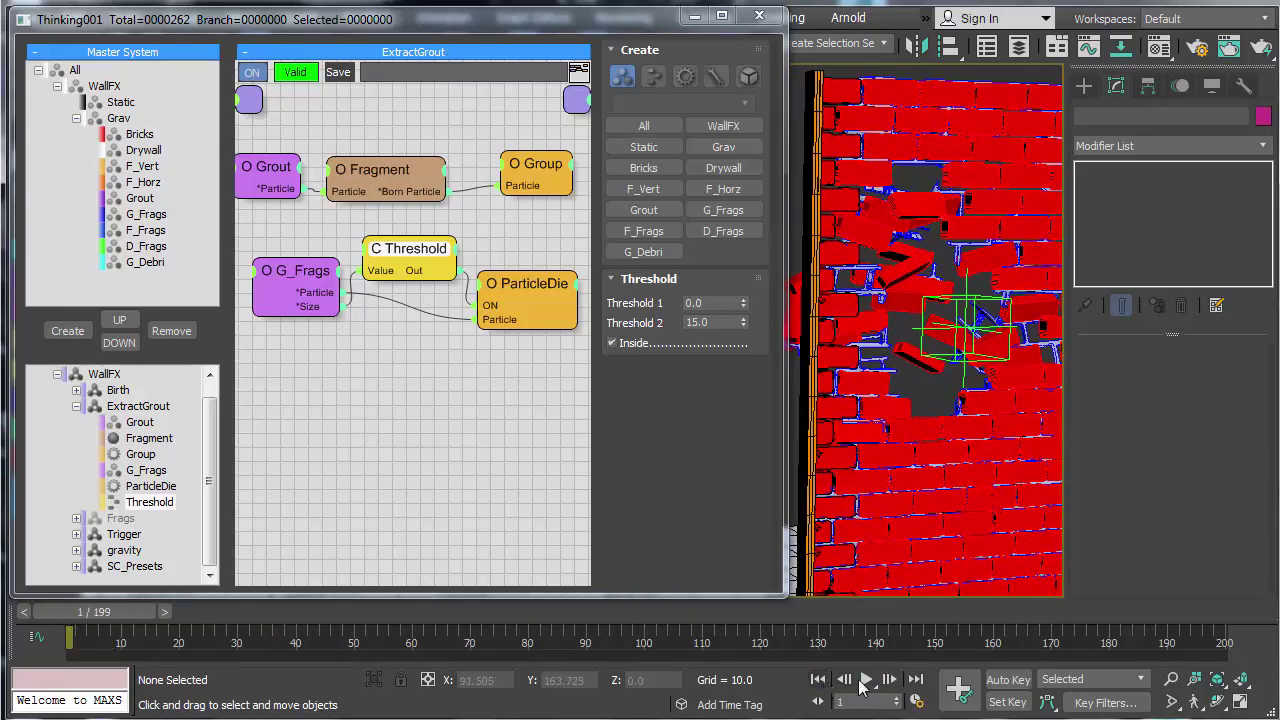
{"action": "left_click", "coordinate": [867, 680]}
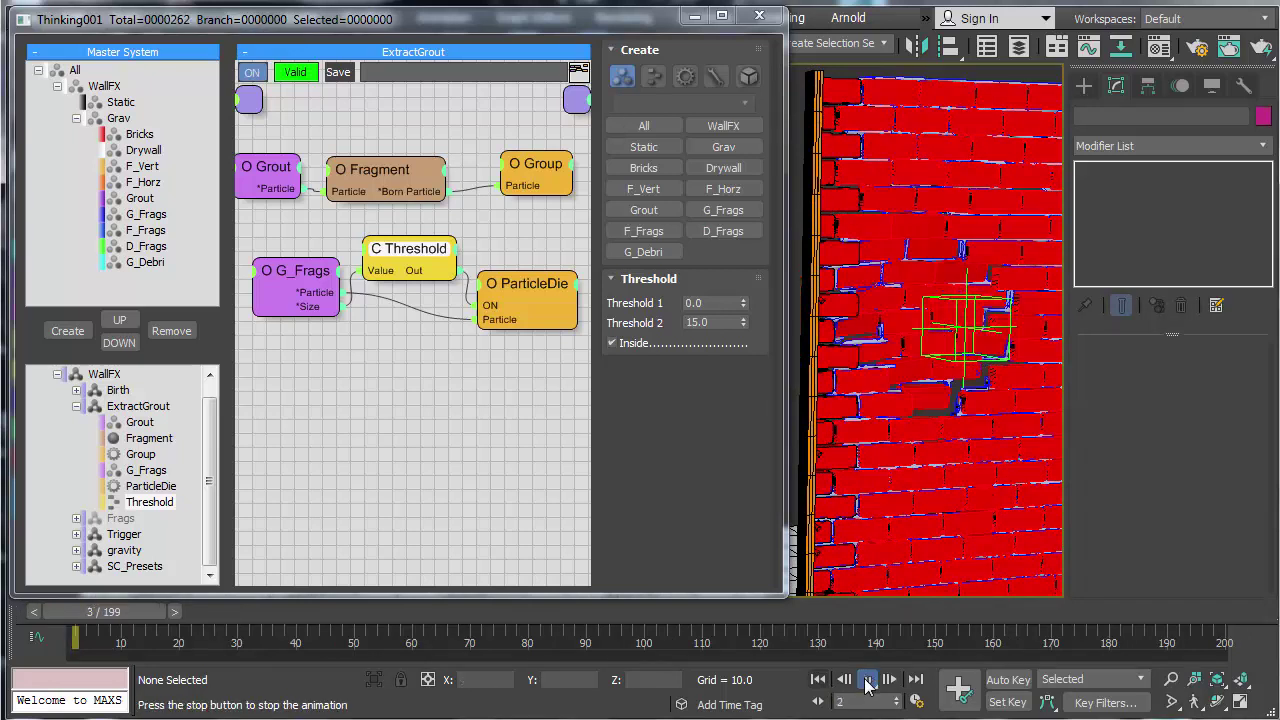
{"action": "left_click", "coordinate": [867, 680]}
{"action": "scroll", "coordinate": [925, 516], "scroll_direction": "down", "scroll_amount": 5}
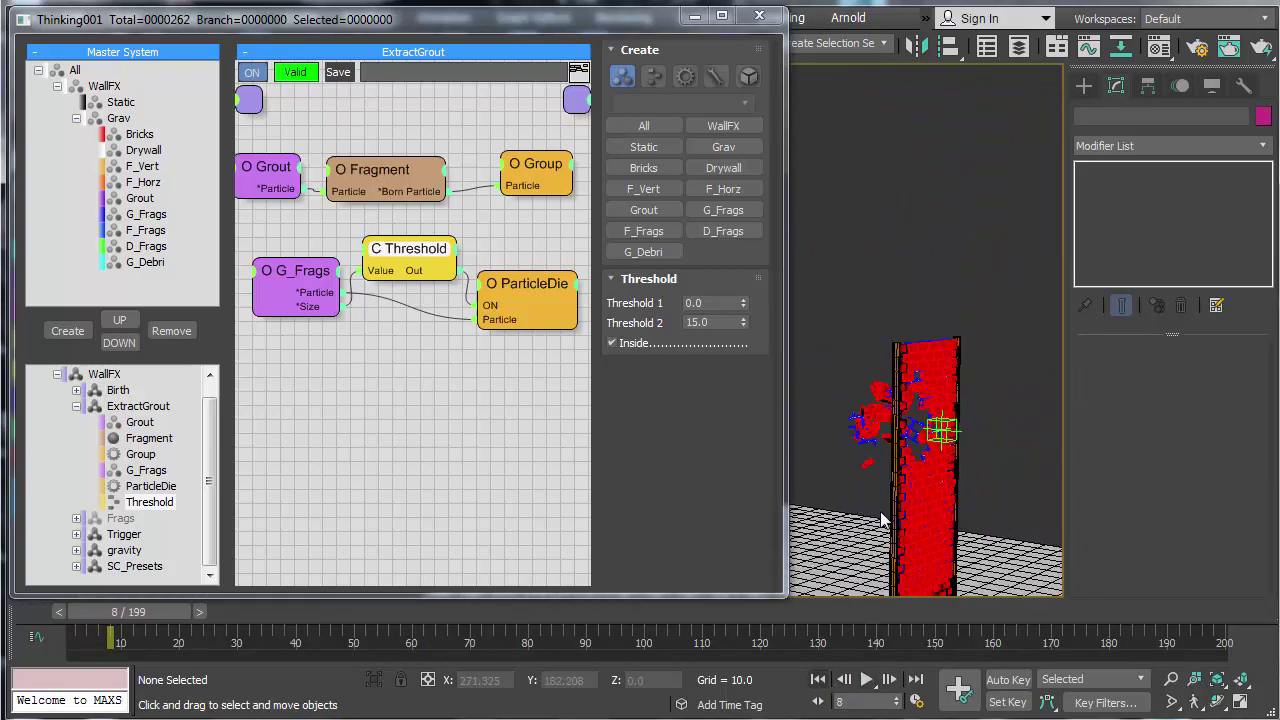
{"action": "scroll", "coordinate": [885, 517], "scroll_direction": "up", "scroll_amount": 5}
{"action": "middle_click_drag", "start_coordinate": [906, 513], "coordinate": [972, 492], "text": "alt"}
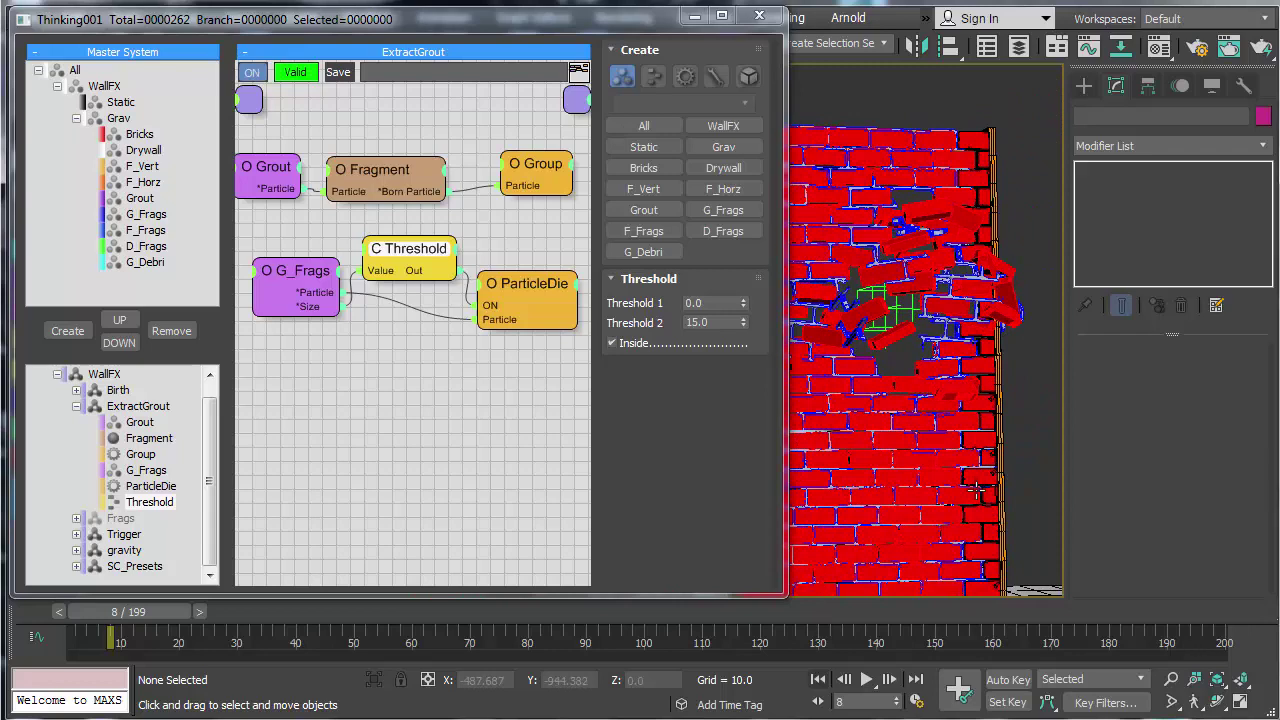
Step: Hide the particle editor, replay the simulation from the first frame to frame 47, and turn off the edged-faces display
{"action": "left_click", "coordinate": [759, 16]}
{"action": "middle_click_drag", "start_coordinate": [765, 398], "coordinate": [897, 452], "text": "alt"}
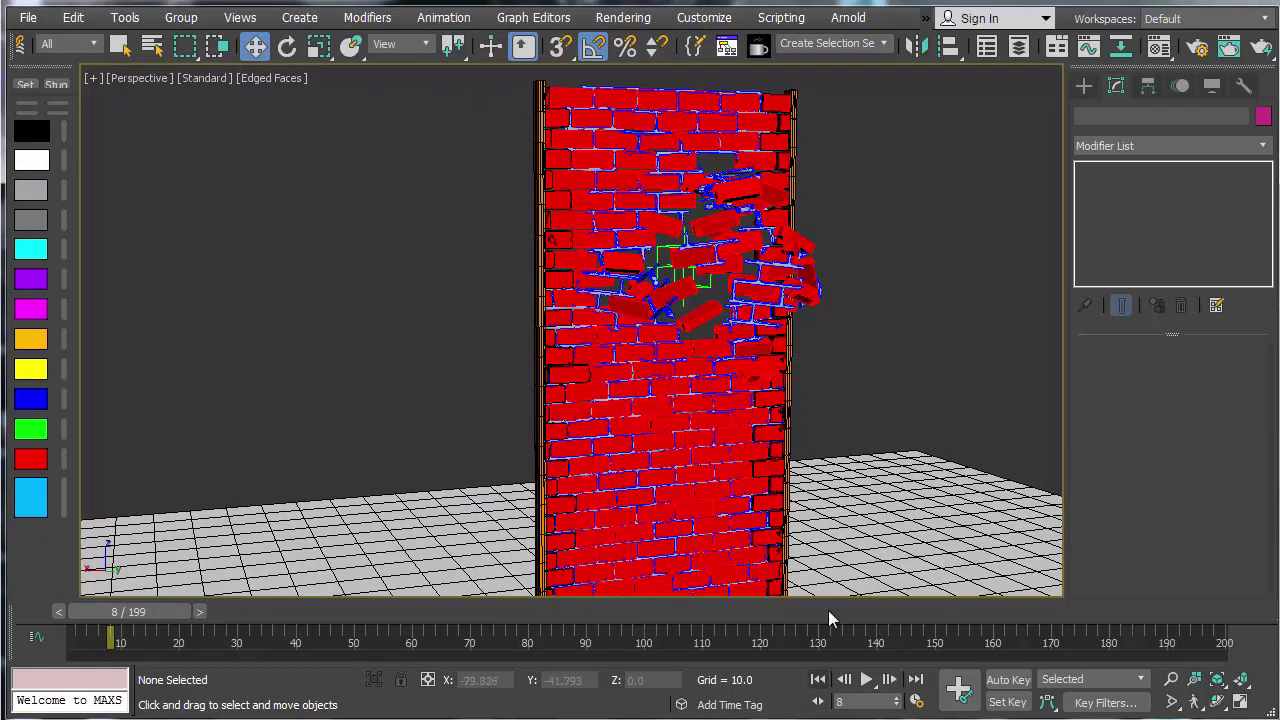
{"action": "left_click", "coordinate": [818, 679]}
{"action": "left_click", "coordinate": [870, 680]}
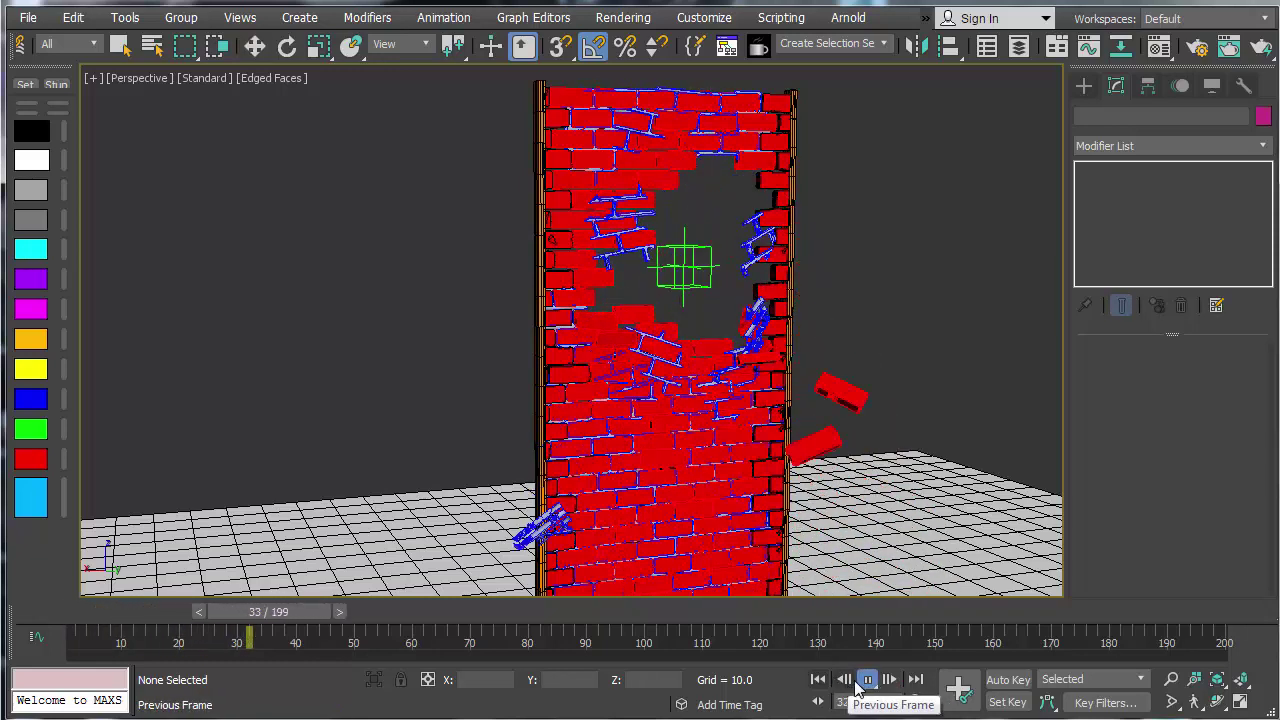
{"action": "mouse_move", "coordinate": [865, 532]}
{"action": "middle_mouse_down"}
{"action": "mouse_move", "coordinate": [858, 484]}
{"action": "mouse_move", "coordinate": [876, 513]}
{"action": "mouse_move", "coordinate": [811, 474]}
{"action": "mouse_move", "coordinate": [843, 480]}
{"action": "middle_mouse_up"}
{"action": "left_click", "coordinate": [867, 679]}
{"action": "key", "text": "F4"}
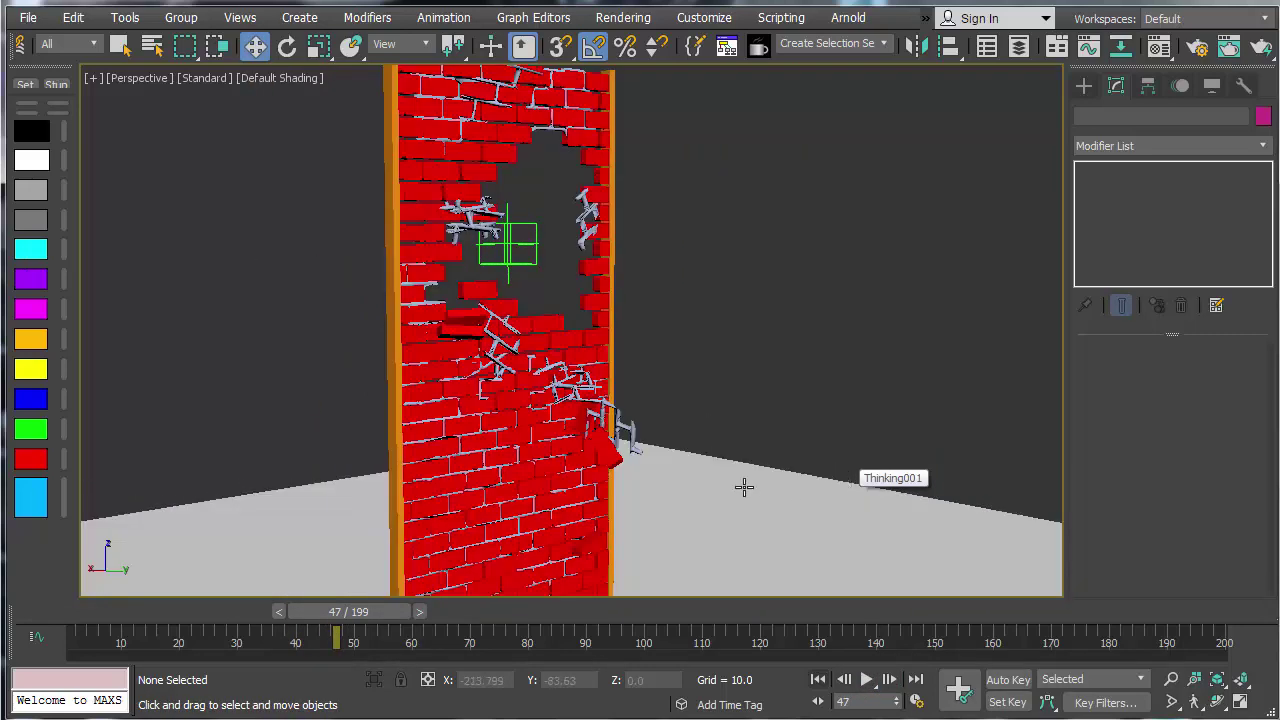
Step: Examine the falling grout pieces and bricks around the hole at frame 47, and rewind the simulation to the first frame
{"action": "middle_click_drag", "start_coordinate": [744, 487], "coordinate": [915, 503], "text": "alt"}
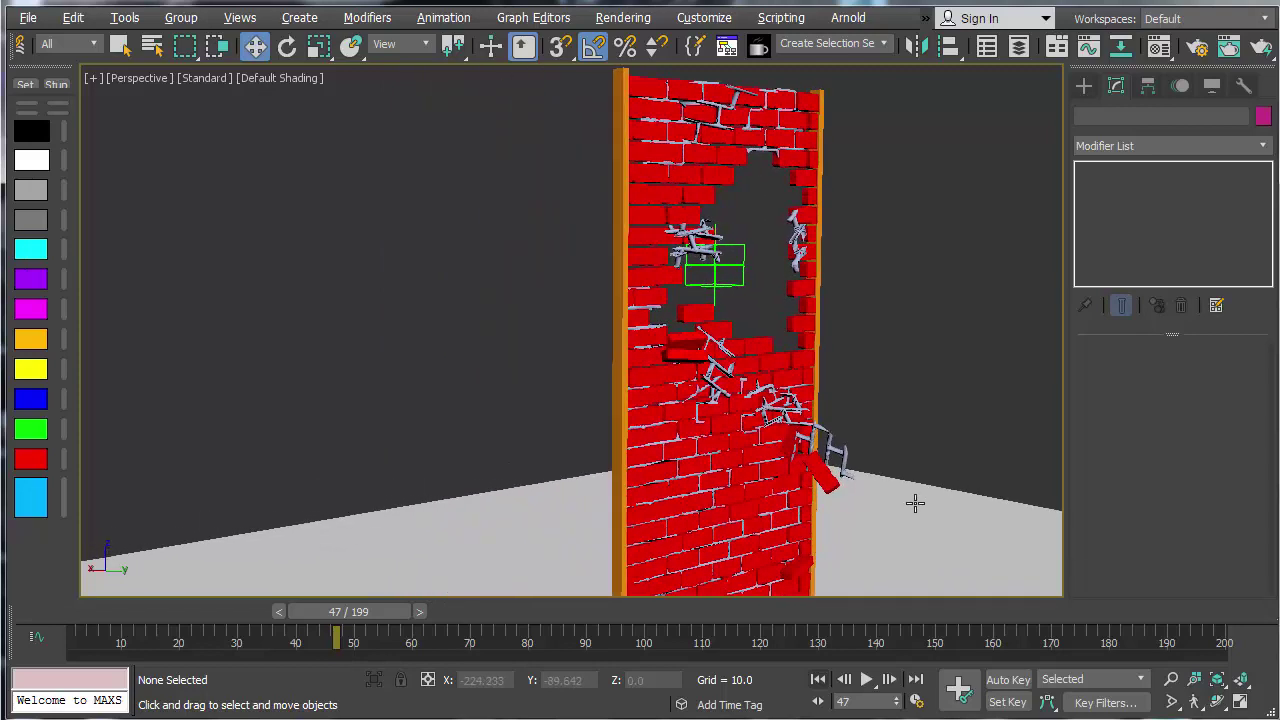
{"action": "scroll", "coordinate": [915, 503], "scroll_direction": "down", "scroll_amount": 3}
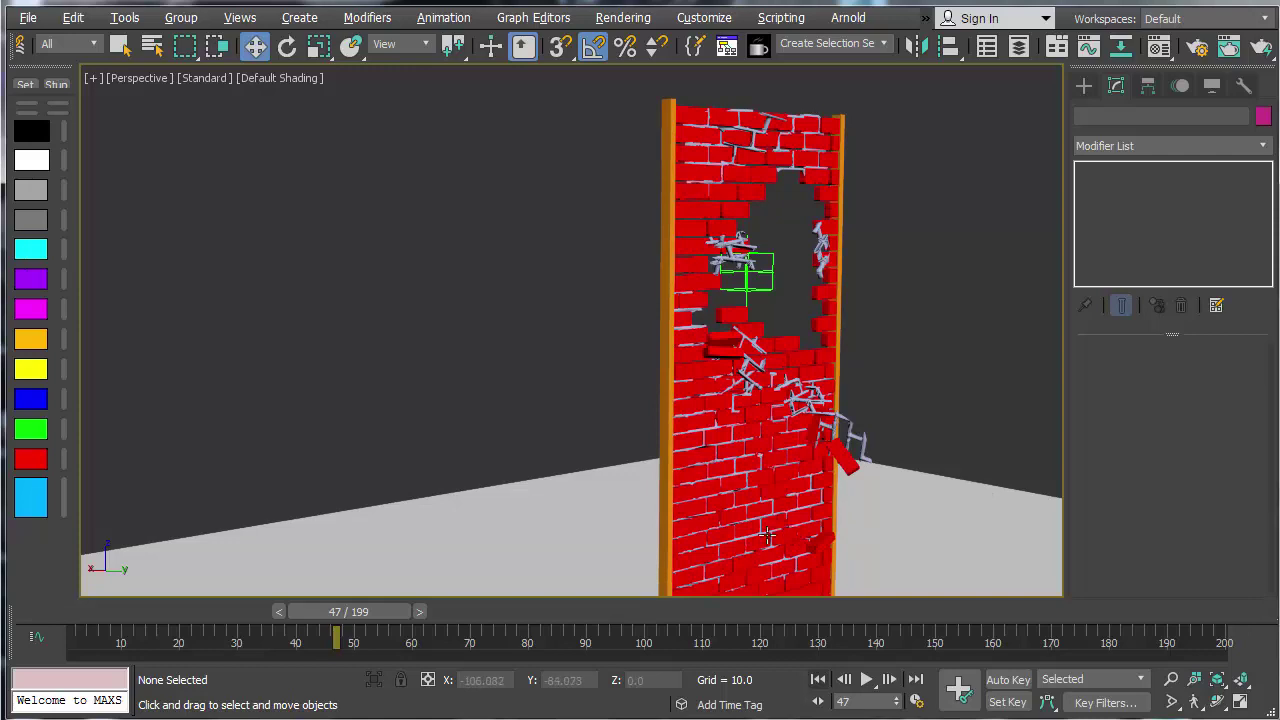
{"action": "scroll", "coordinate": [750, 529], "scroll_direction": "up", "scroll_amount": 5}
{"action": "scroll", "coordinate": [750, 529], "scroll_direction": "down", "scroll_amount": 3}
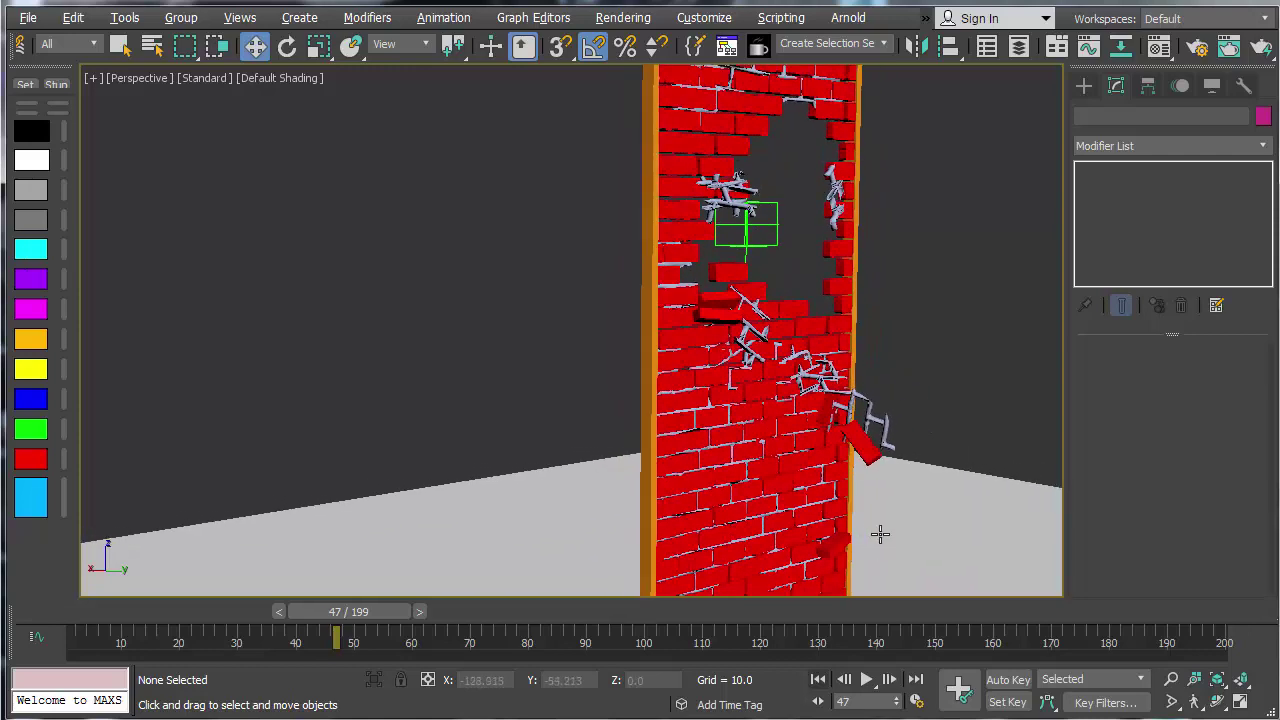
{"action": "middle_click_drag", "start_coordinate": [880, 535], "coordinate": [920, 521], "text": "alt"}
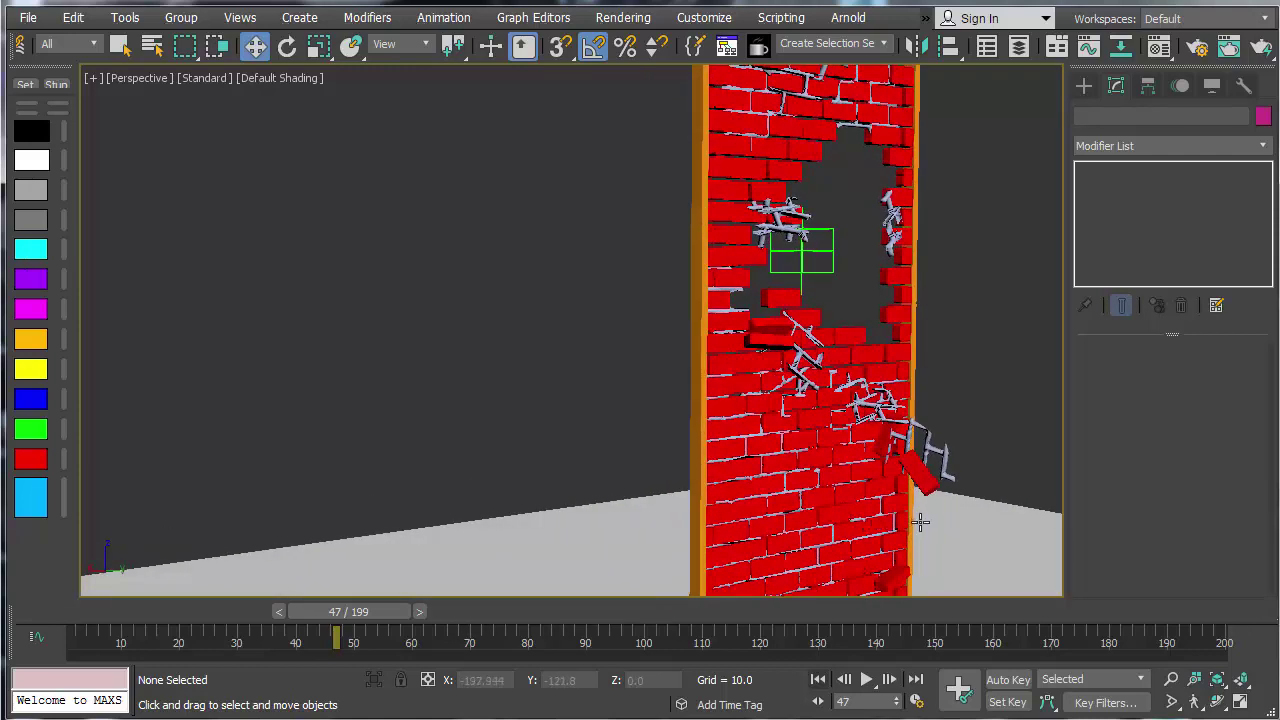
{"action": "left_click", "coordinate": [818, 679]}
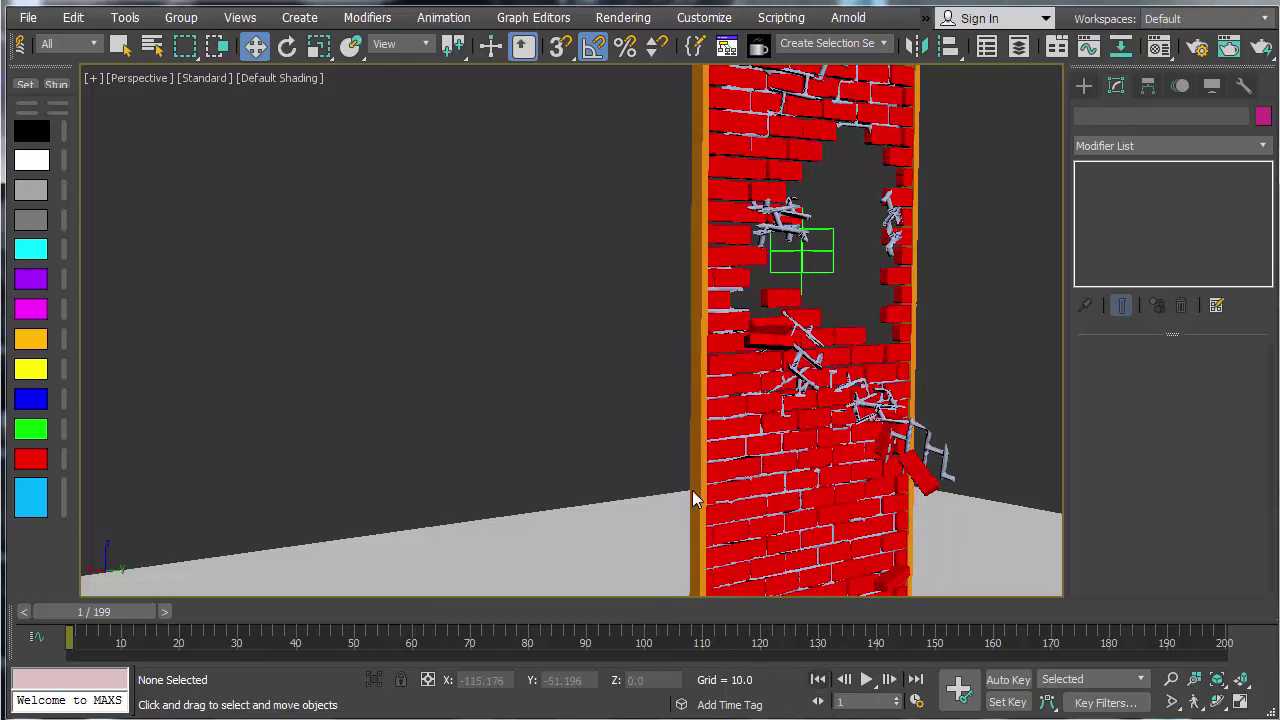
{"action": "middle_click_drag", "start_coordinate": [651, 466], "coordinate": [731, 402], "text": "alt"}
{"action": "scroll", "coordinate": [646, 416], "scroll_direction": "down", "scroll_amount": 2}
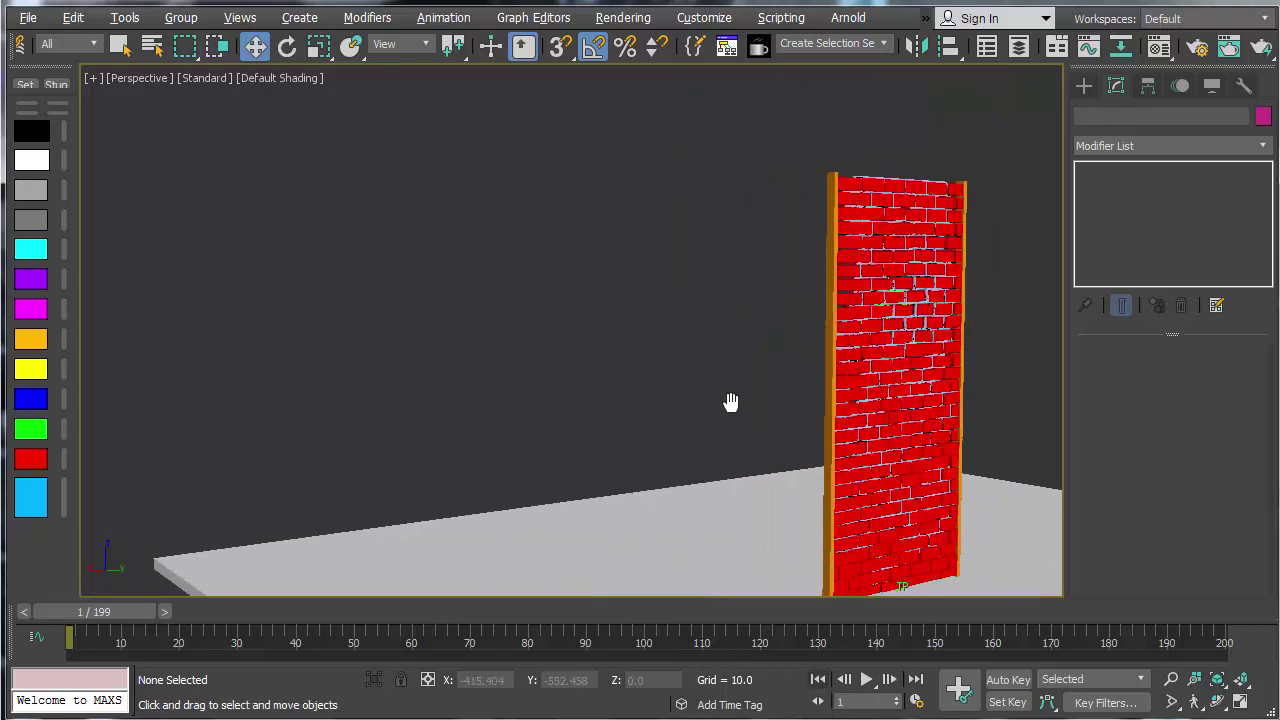
Step: Bring the particle editor back beside the wall and collapse ExtractGrout in the dynamic set tree
{"action": "key", "text": "alt+Tab"}
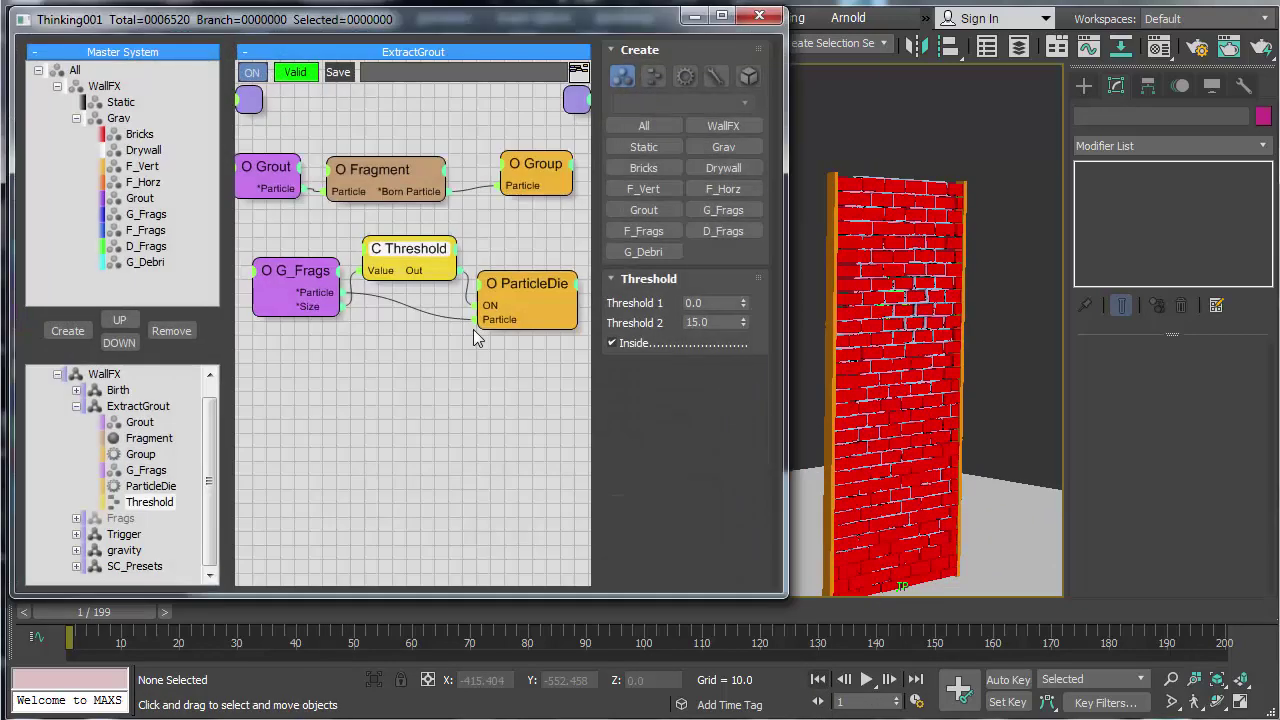
{"action": "left_click", "coordinate": [76, 407]}
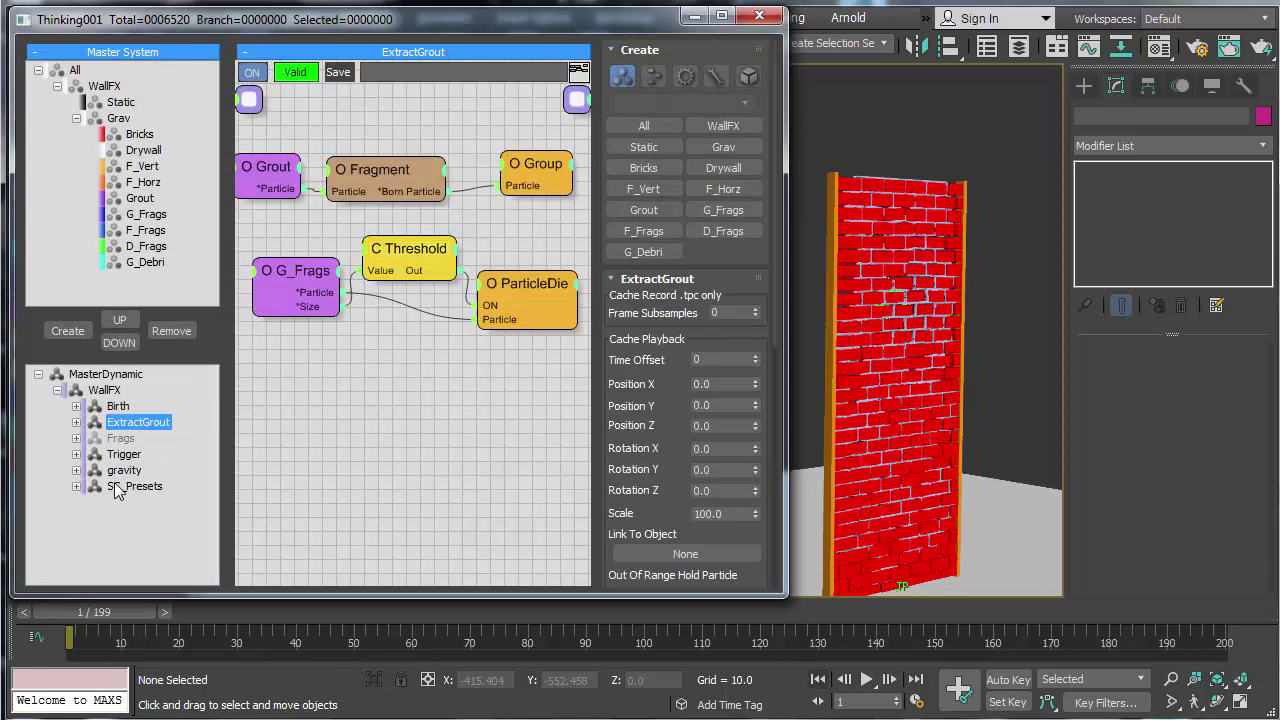
{"action": "middle_click_drag", "start_coordinate": [944, 457], "coordinate": [951, 452]}
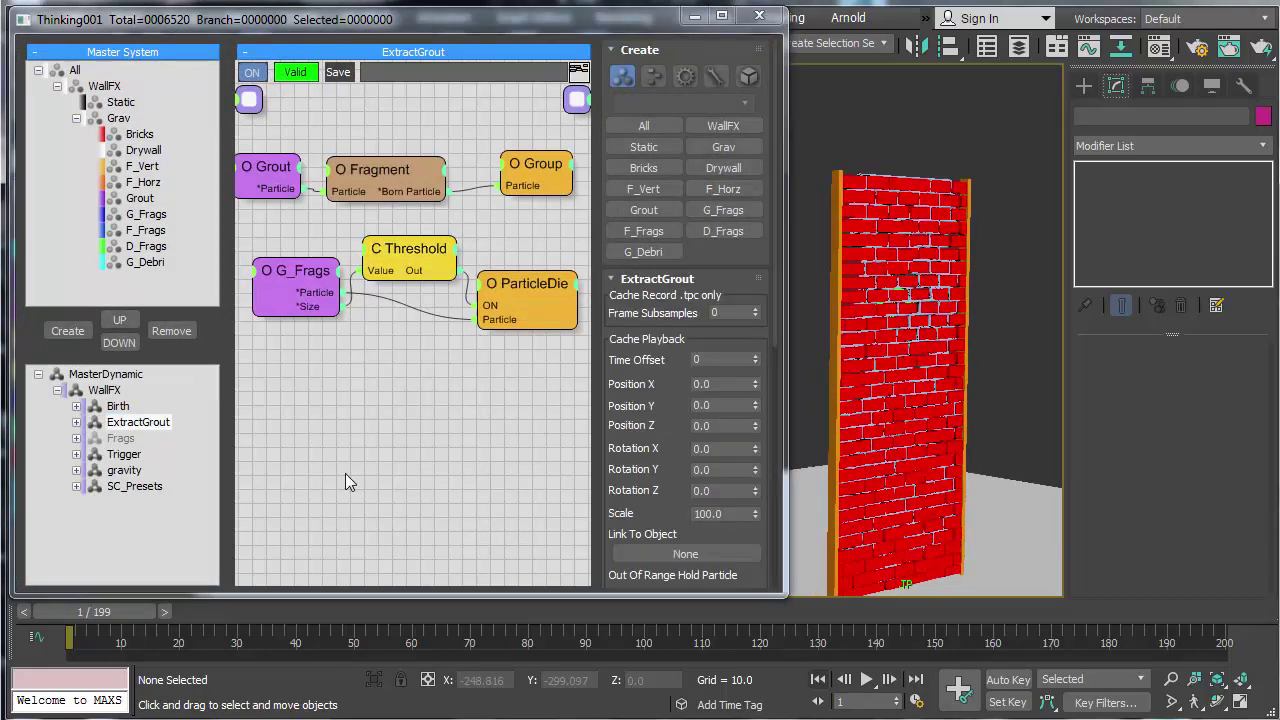
Step: Disable the Grout node and enable the Drywall node in the Birth dynamic set
{"action": "left_click", "coordinate": [118, 407]}
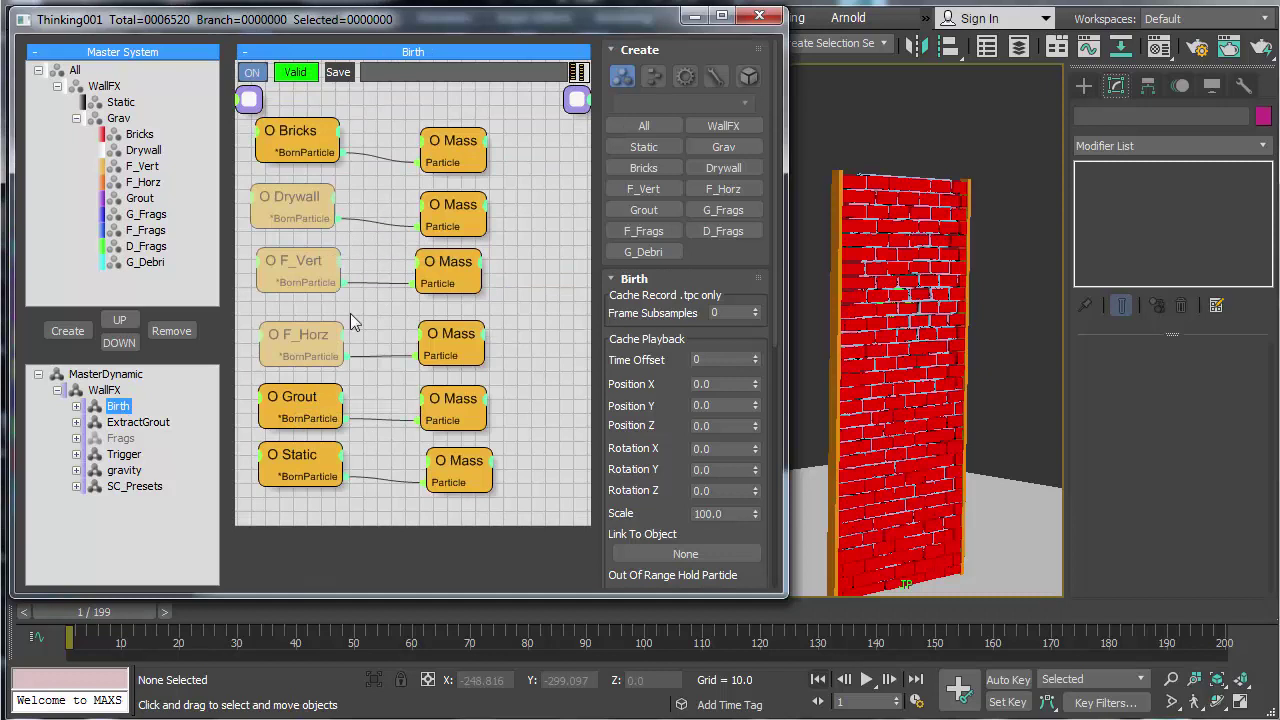
{"action": "right_click", "coordinate": [293, 400]}
{"action": "left_click", "coordinate": [300, 409]}
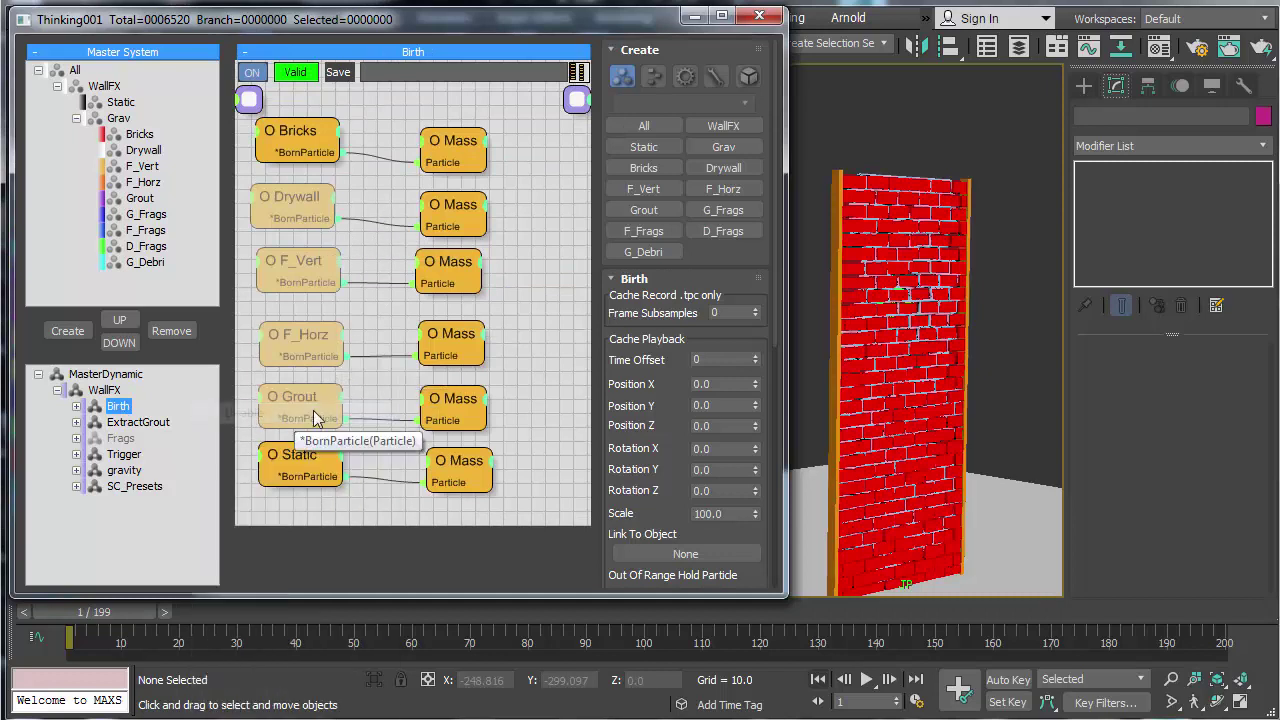
{"action": "right_click", "coordinate": [295, 199]}
{"action": "left_click", "coordinate": [300, 210]}
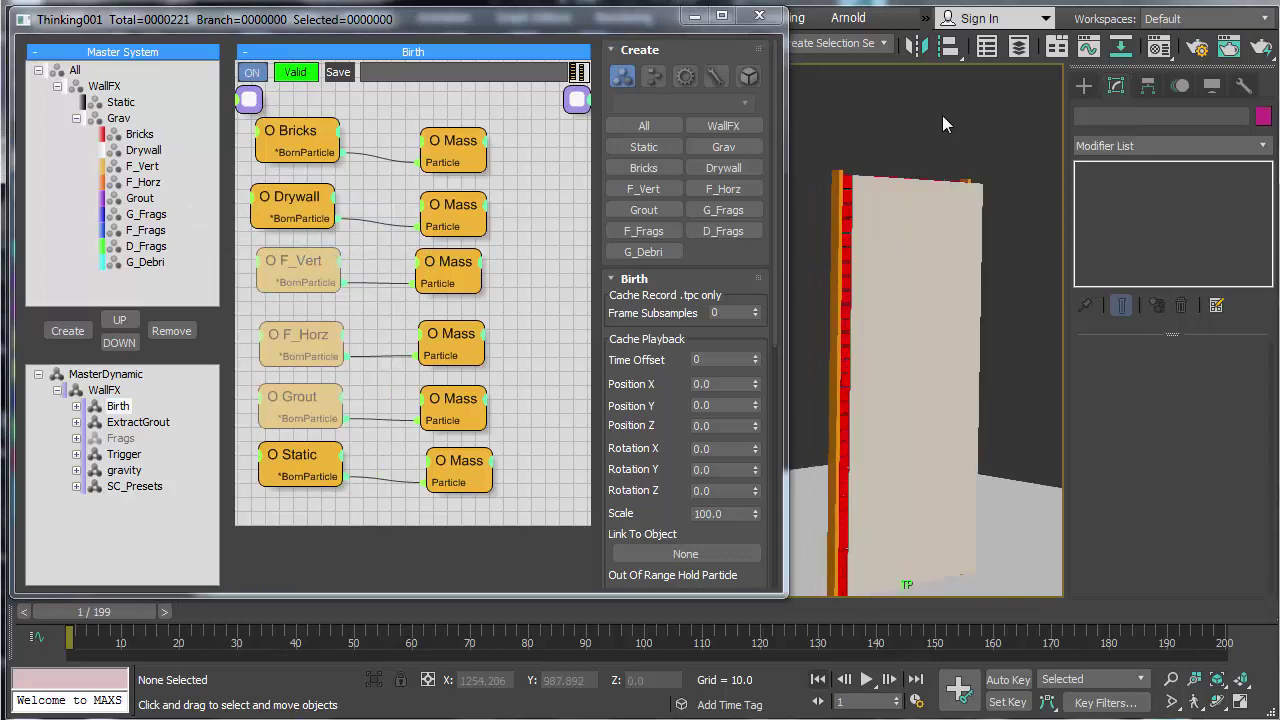
{"action": "middle_click_drag", "start_coordinate": [950, 347], "coordinate": [972, 325]}
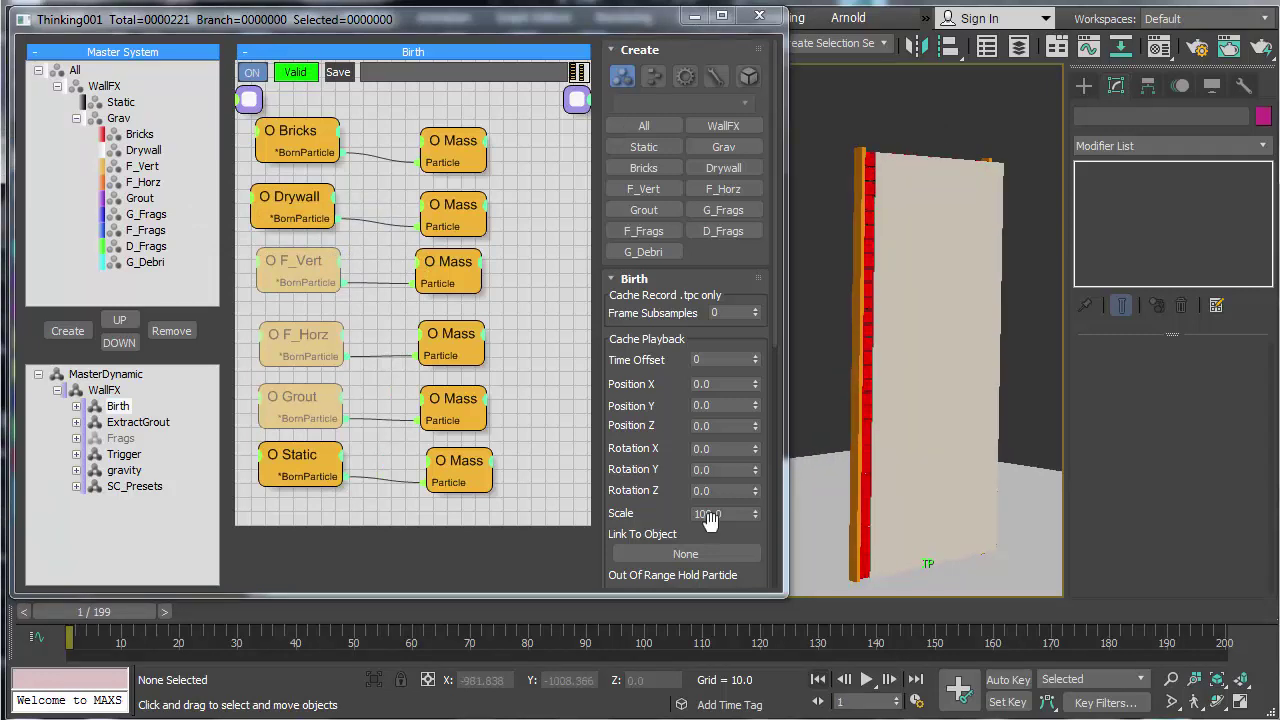
Step: Play the simulation to about frame 39 twice, examining how the unbroken drywall panel reacts to the impact
{"action": "left_click", "coordinate": [868, 681]}
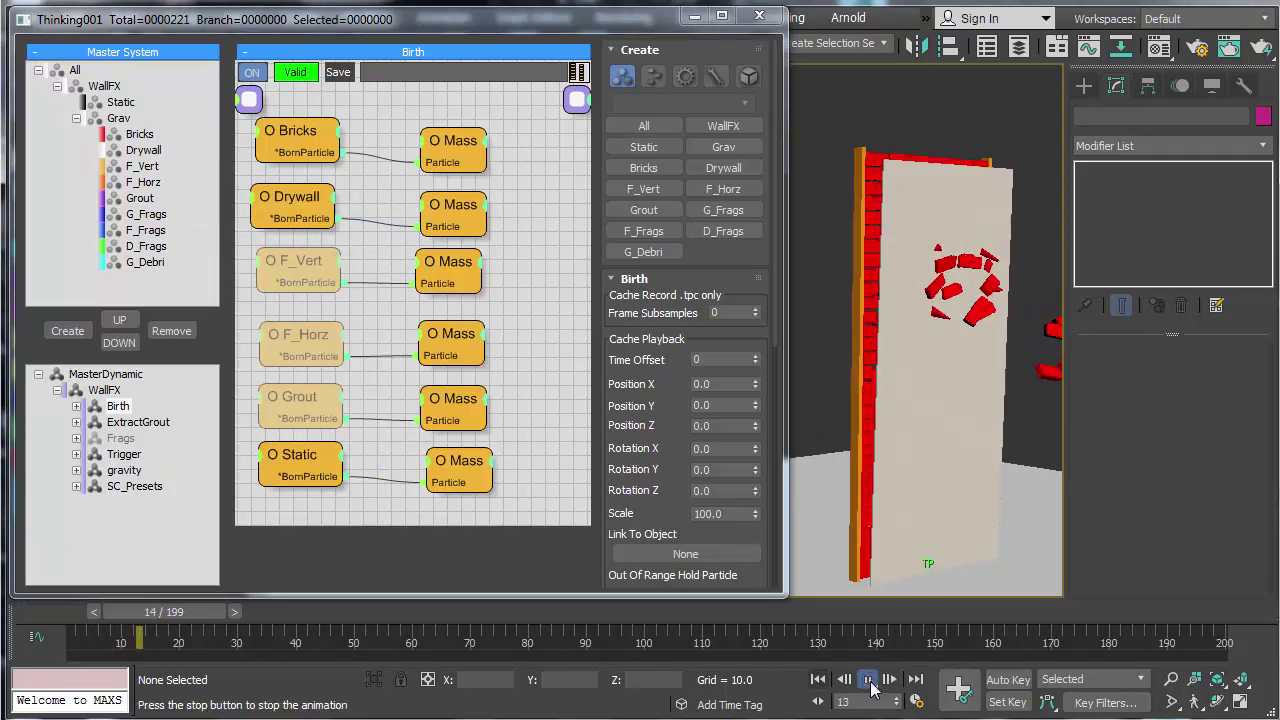
{"action": "left_click", "coordinate": [868, 681]}
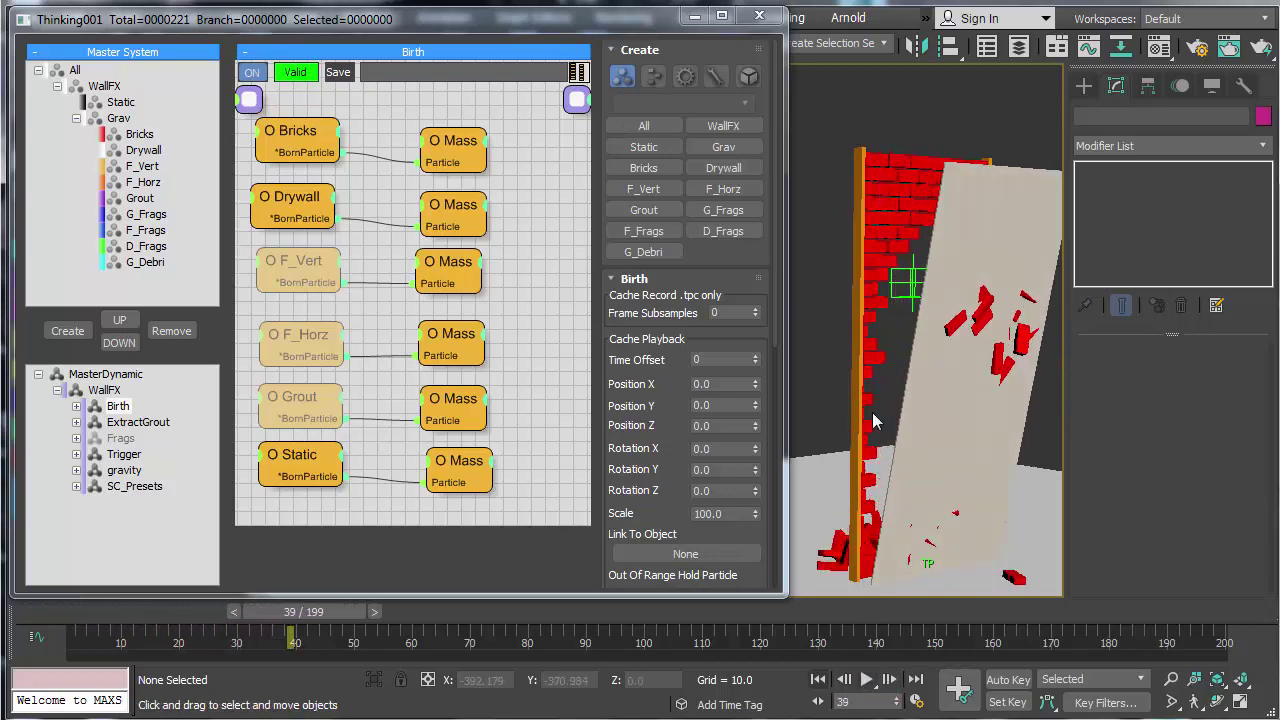
{"action": "middle_click_drag", "start_coordinate": [1030, 440], "coordinate": [985, 392]}
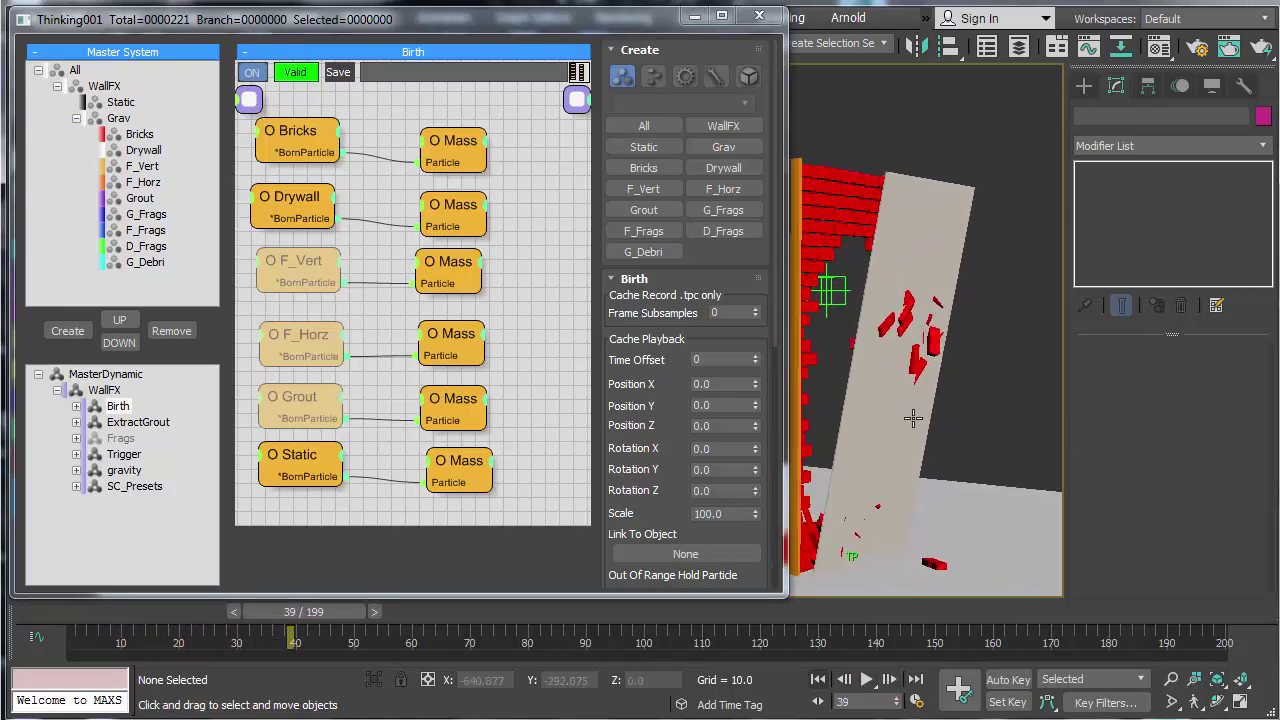
{"action": "middle_click_drag", "start_coordinate": [912, 418], "coordinate": [945, 402]}
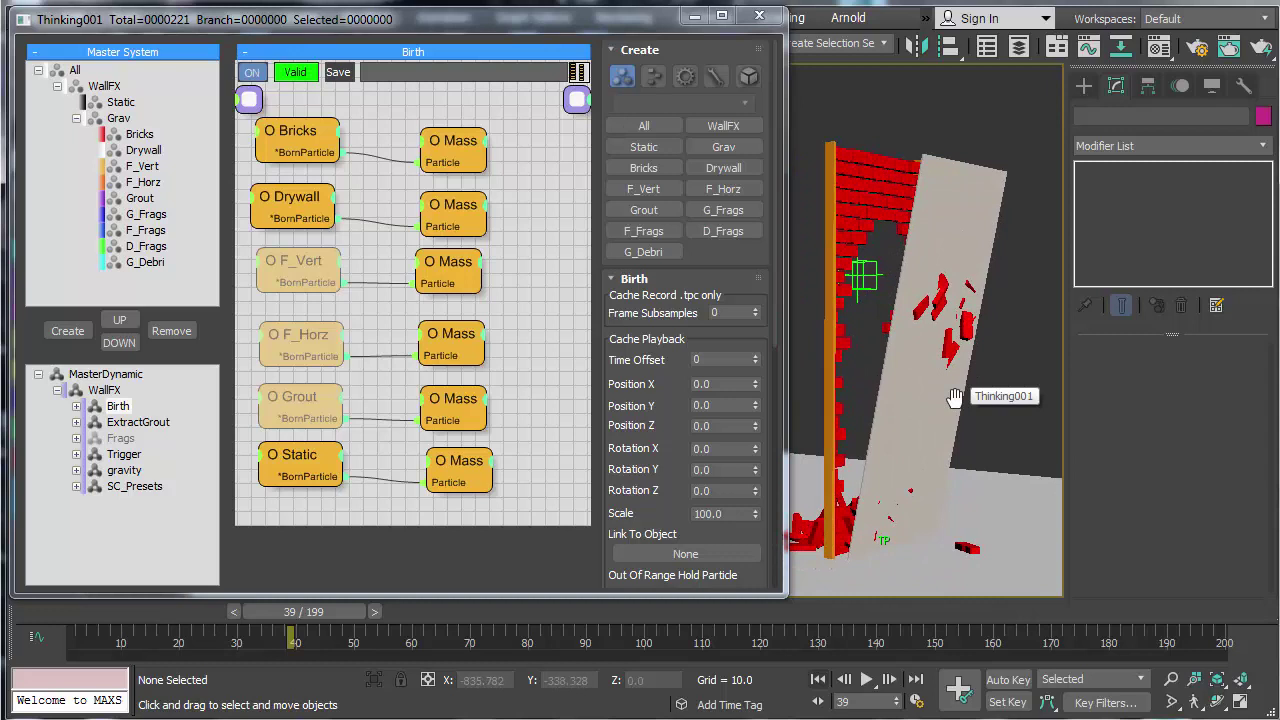
{"action": "left_click", "coordinate": [818, 679]}
{"action": "left_click", "coordinate": [867, 680]}
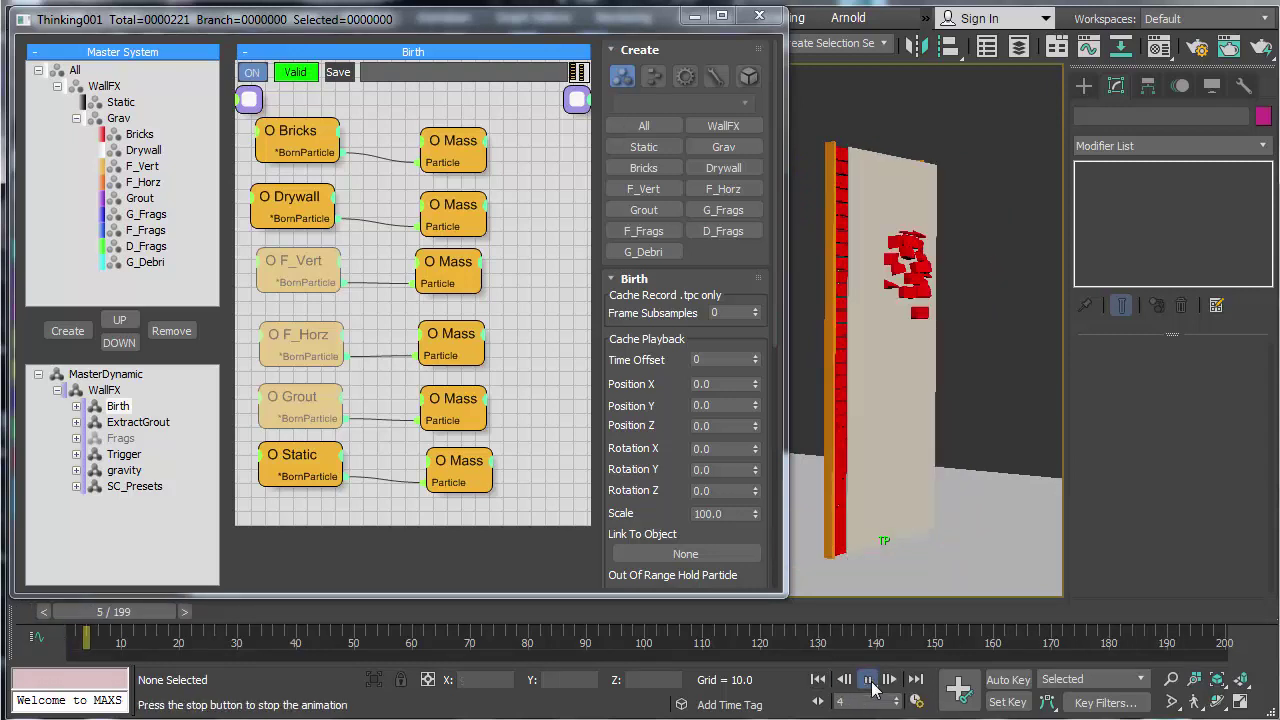
{"action": "left_click", "coordinate": [868, 680]}
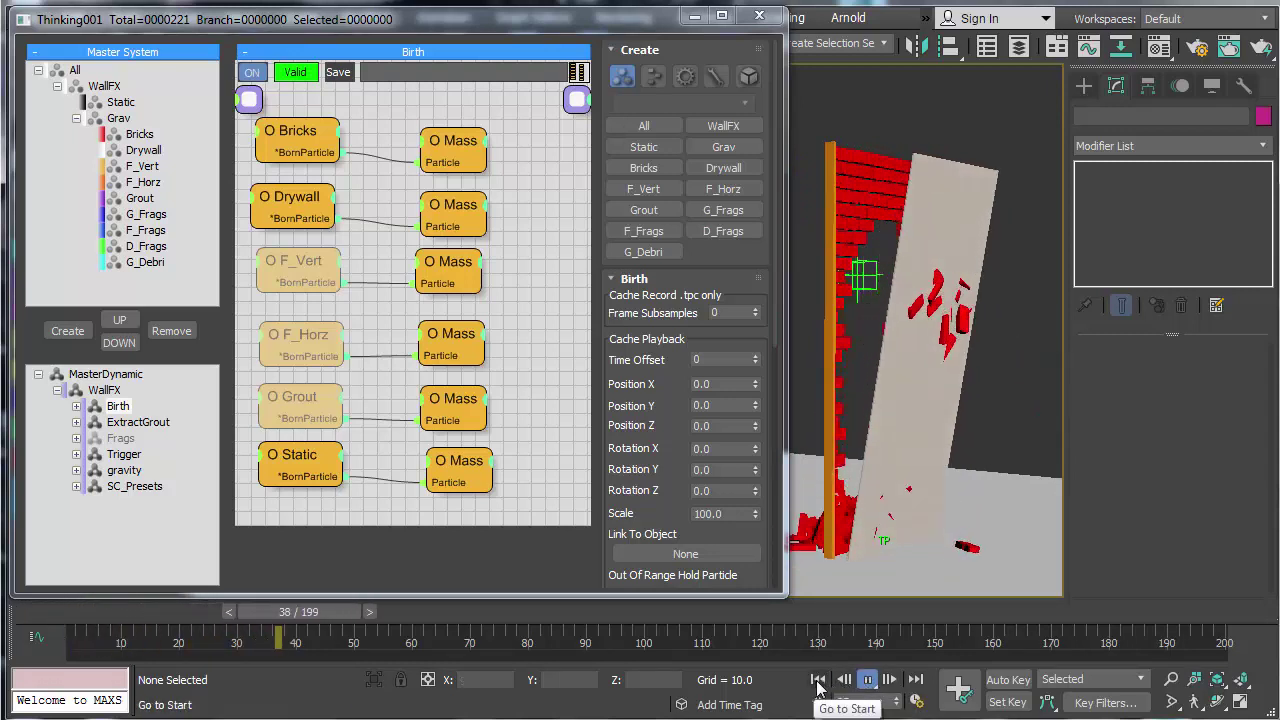
Step: Rewind the simulation, advance it to frame 3 to examine the bricks and drywall edge-on, and return to the first frame
{"action": "left_click", "coordinate": [818, 679]}
{"action": "left_click", "coordinate": [888, 682]}
{"action": "left_click", "coordinate": [889, 682]}
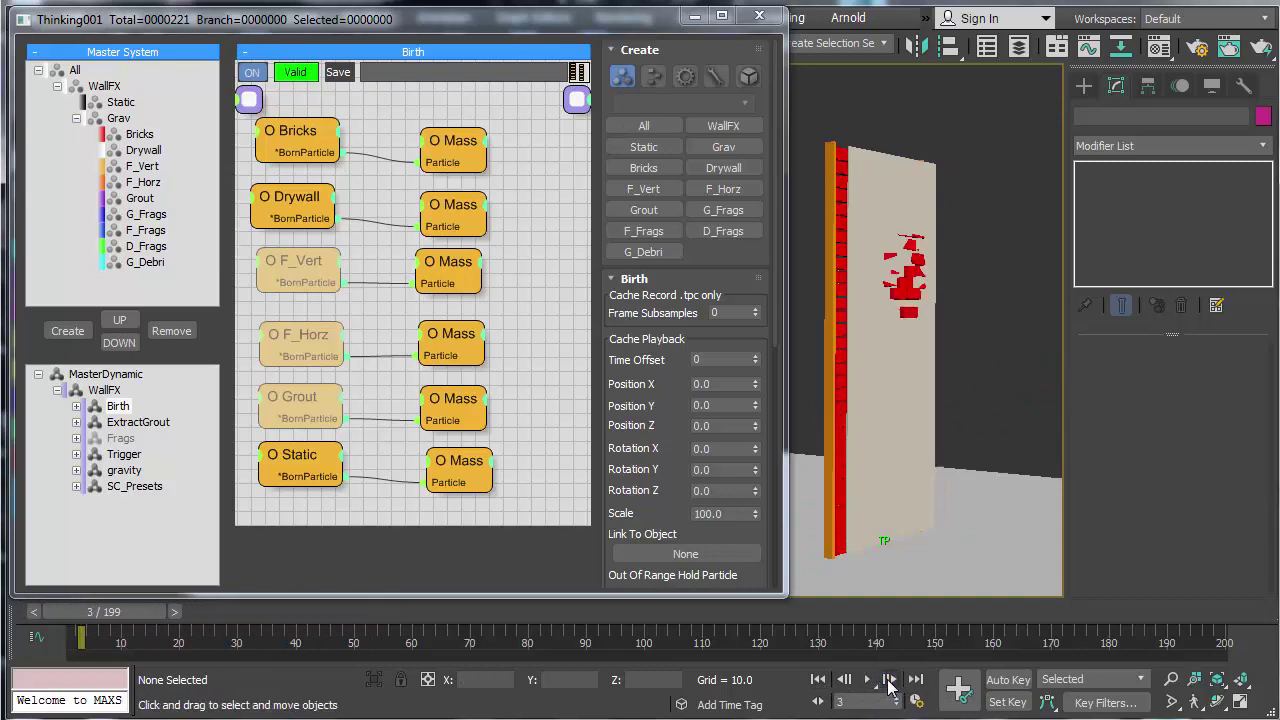
{"action": "middle_click_drag", "start_coordinate": [890, 527], "coordinate": [974, 469], "text": "alt"}
{"action": "left_click", "coordinate": [818, 679]}
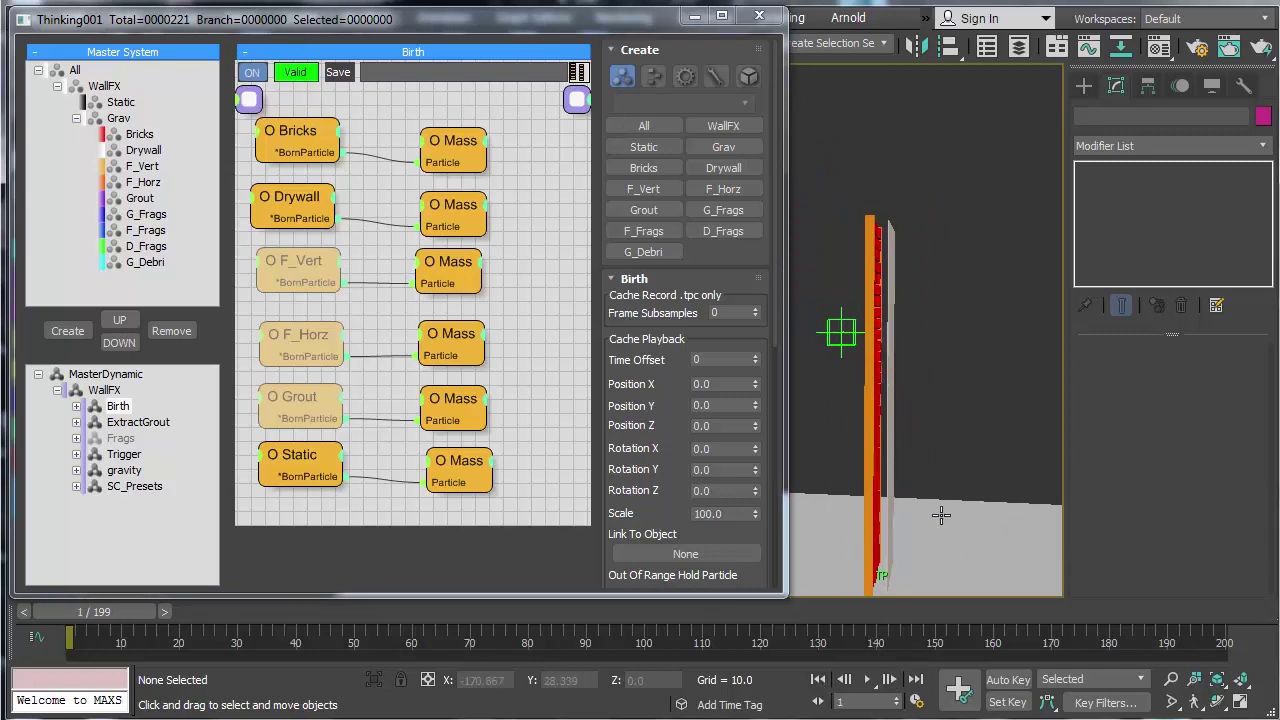
{"action": "middle_click_drag", "start_coordinate": [937, 514], "coordinate": [915, 480], "text": "alt"}
Step: Enable the Frags dynamic set and inspect the Drywall group node and the settings of its connected VolumeBreak operator
{"action": "left_click", "coordinate": [120, 438]}
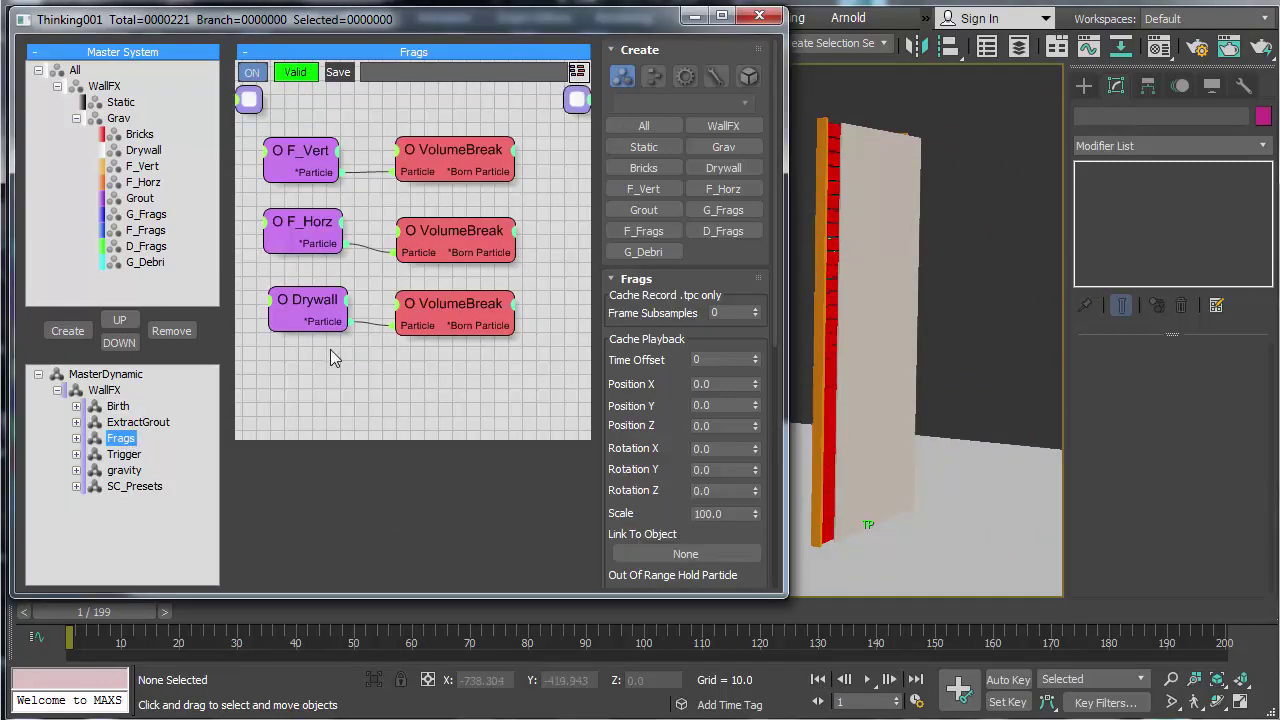
{"action": "left_click", "coordinate": [307, 301]}
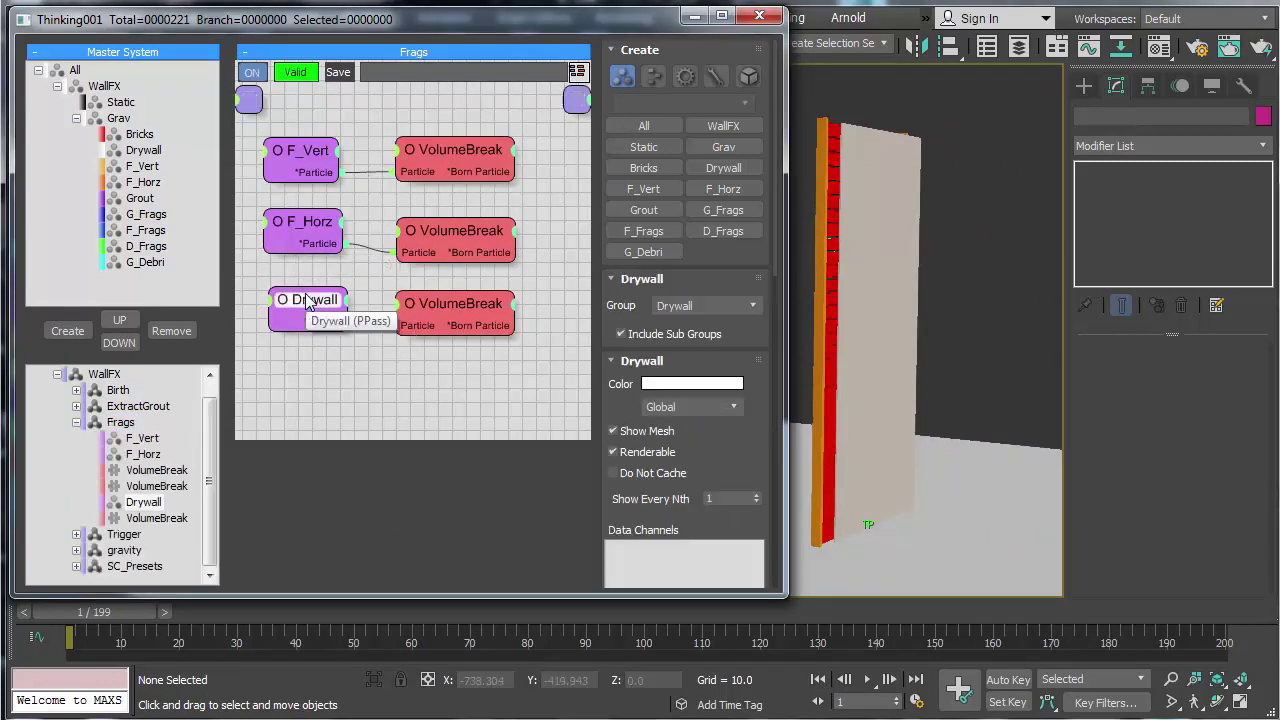
{"action": "left_click", "coordinate": [450, 312]}
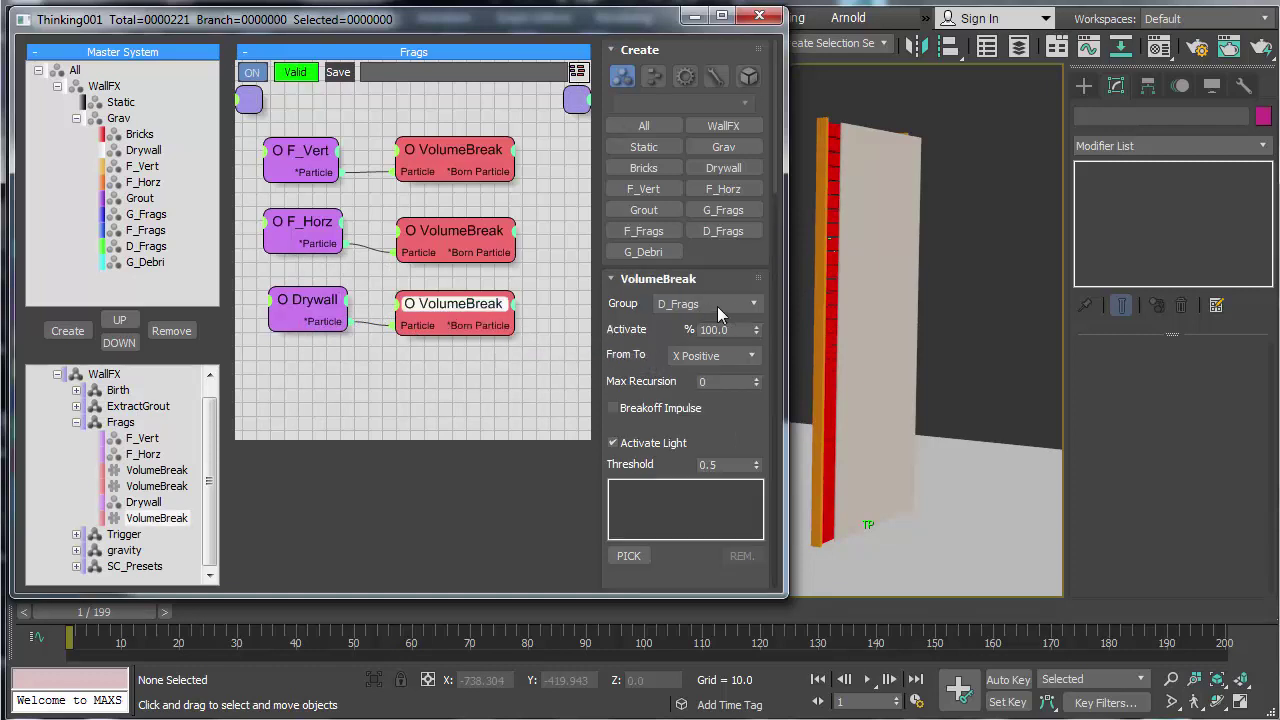
{"action": "double_click", "coordinate": [745, 330]}
Step: Advance the simulation one frame to break up the drywall, and turn on the edged-faces display to show its fragments
{"action": "left_click", "coordinate": [966, 350]}
{"action": "key", "text": "."}
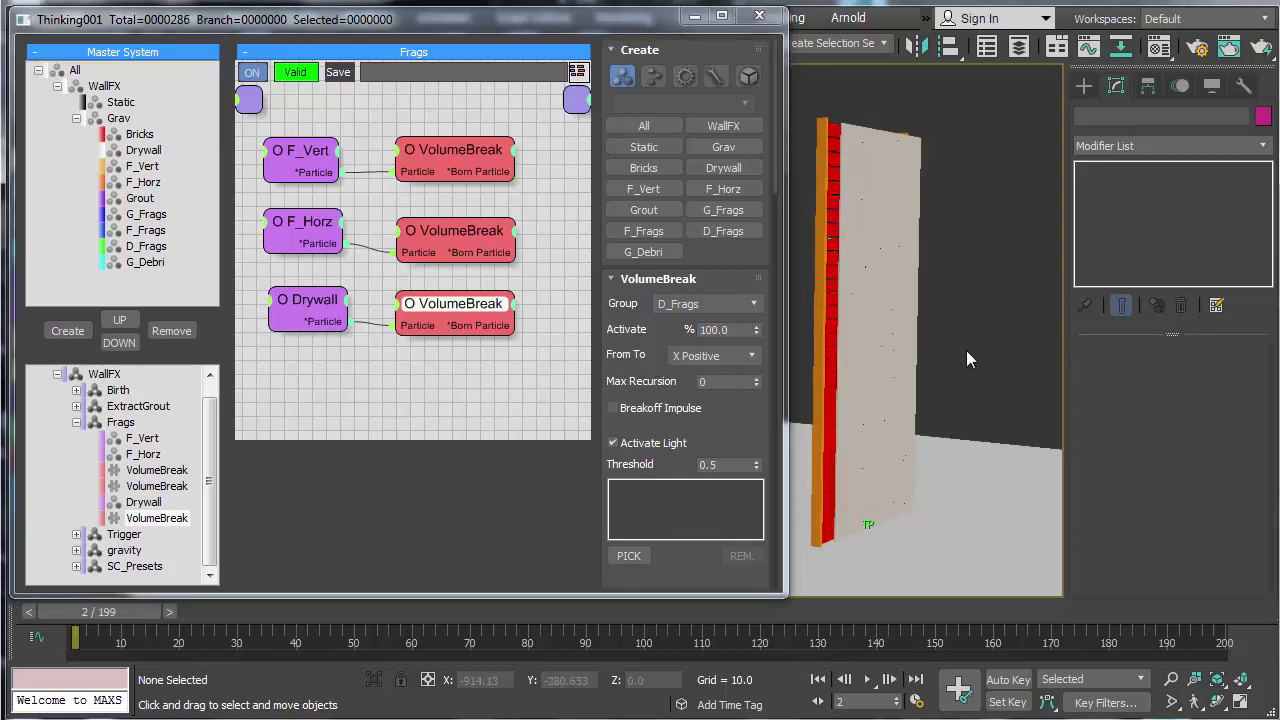
{"action": "key", "text": "F4"}
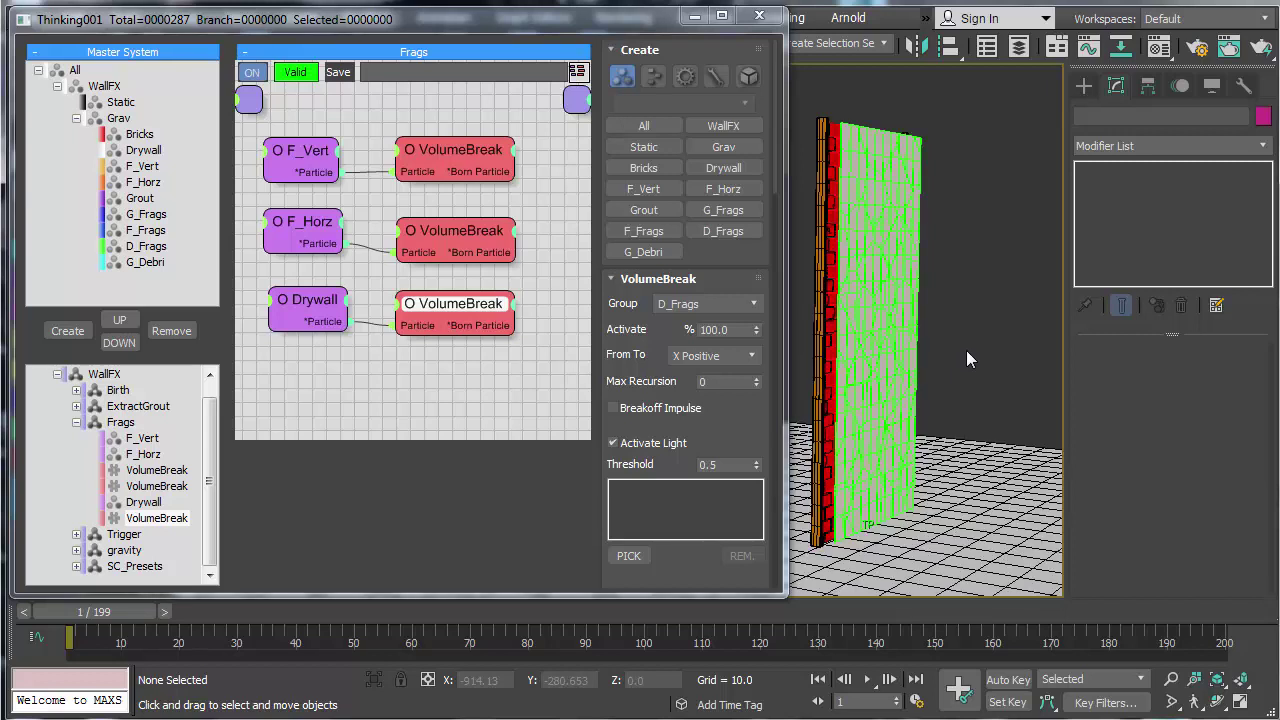
{"action": "mouse_move", "coordinate": [971, 414]}
{"action": "middle_mouse_down", "text": "alt"}
{"action": "mouse_move", "coordinate": [931, 406]}
{"action": "mouse_move", "coordinate": [983, 429]}
{"action": "middle_mouse_up", "text": "alt"}
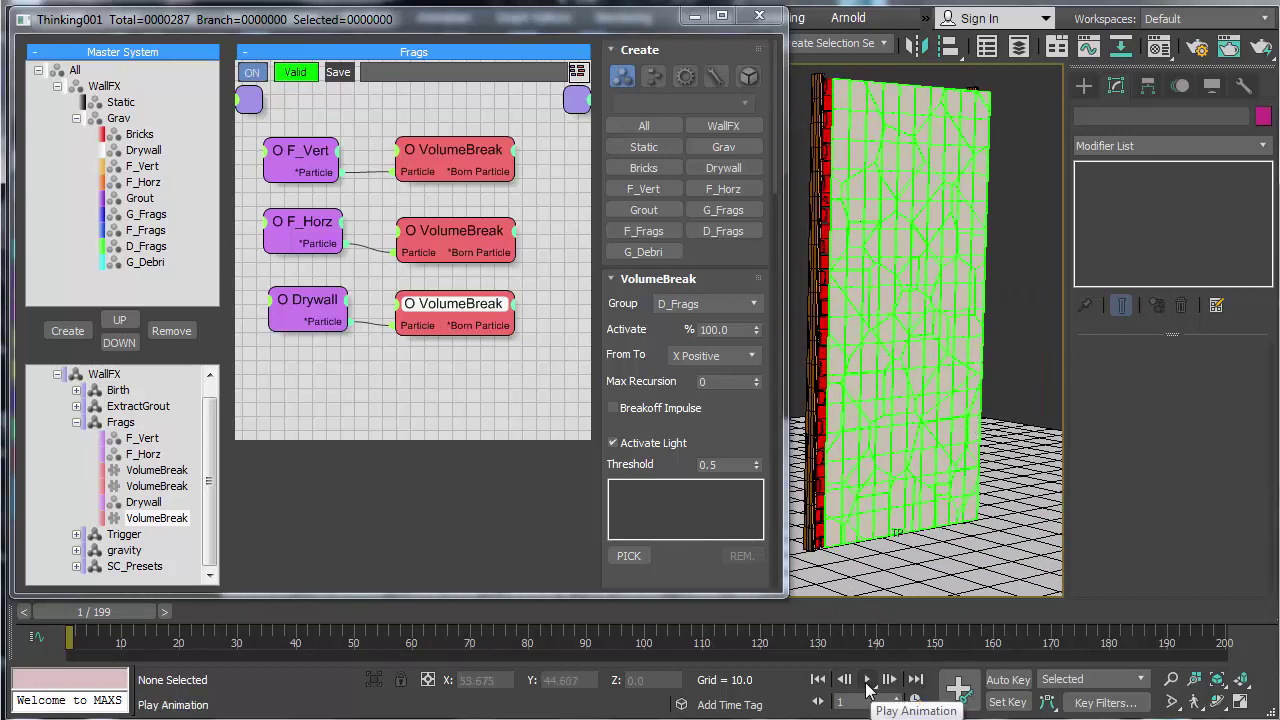
Step: Open the D_Frags group settings, play the simulation to about frame 44, and rewind it
{"action": "left_click", "coordinate": [150, 250]}
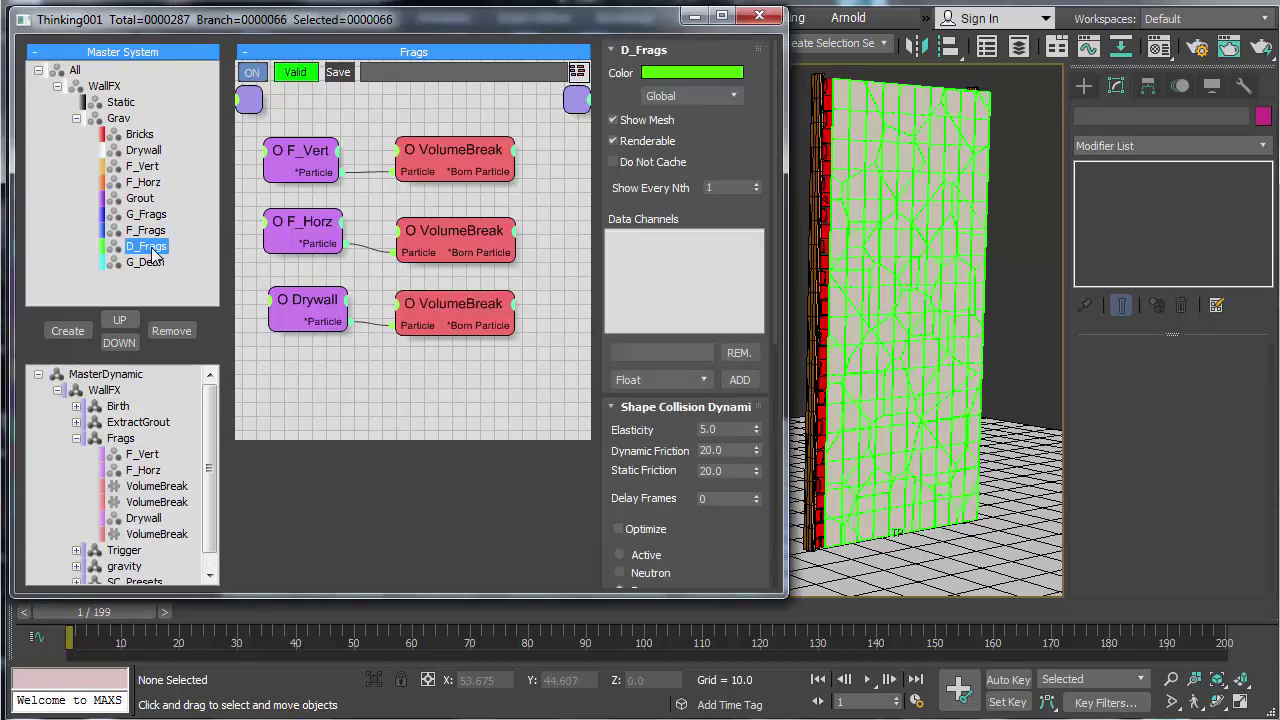
{"action": "left_click", "coordinate": [866, 680]}
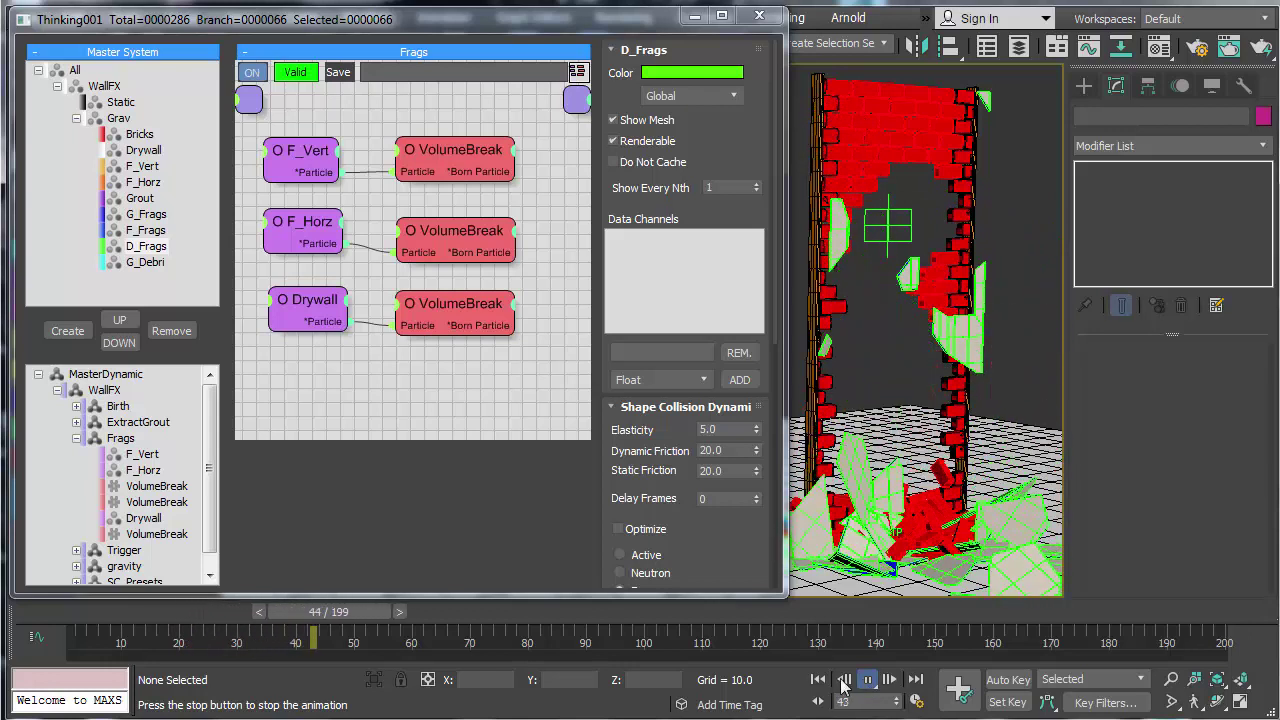
{"action": "left_click", "coordinate": [866, 680]}
{"action": "left_click", "coordinate": [818, 679]}
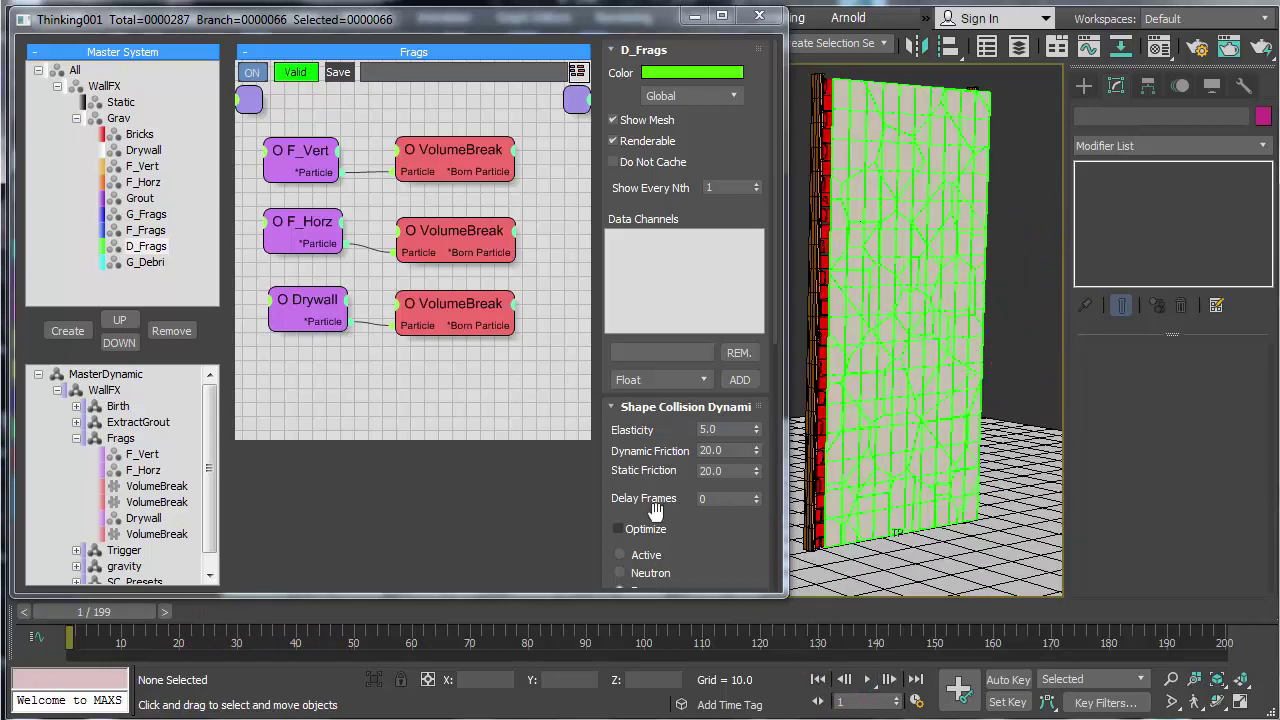
Step: Set the D_Frags group's shape collision Velocity Threshold to 500 and advance the simulation one frame
{"action": "scroll", "coordinate": [640, 480], "scroll_direction": "down", "scroll_amount": 5}
{"action": "scroll", "coordinate": [632, 390], "scroll_direction": "down", "scroll_amount": 1}
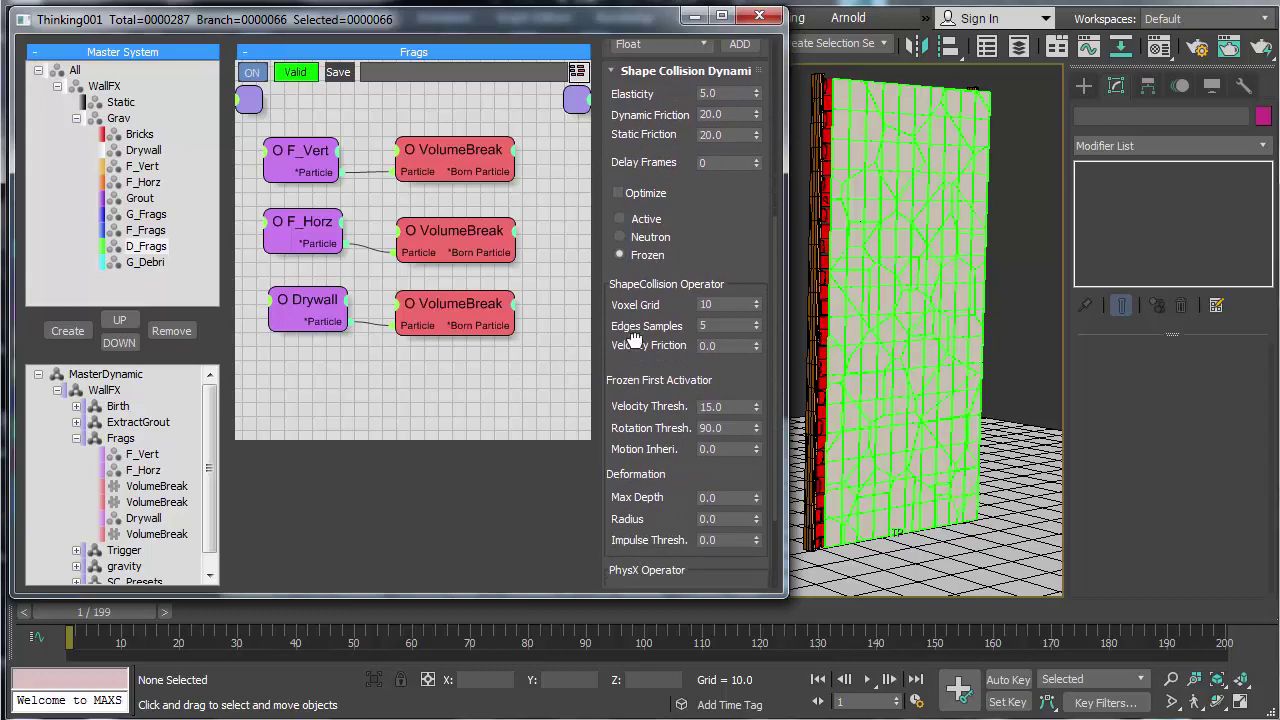
{"action": "double_click", "coordinate": [718, 405]}
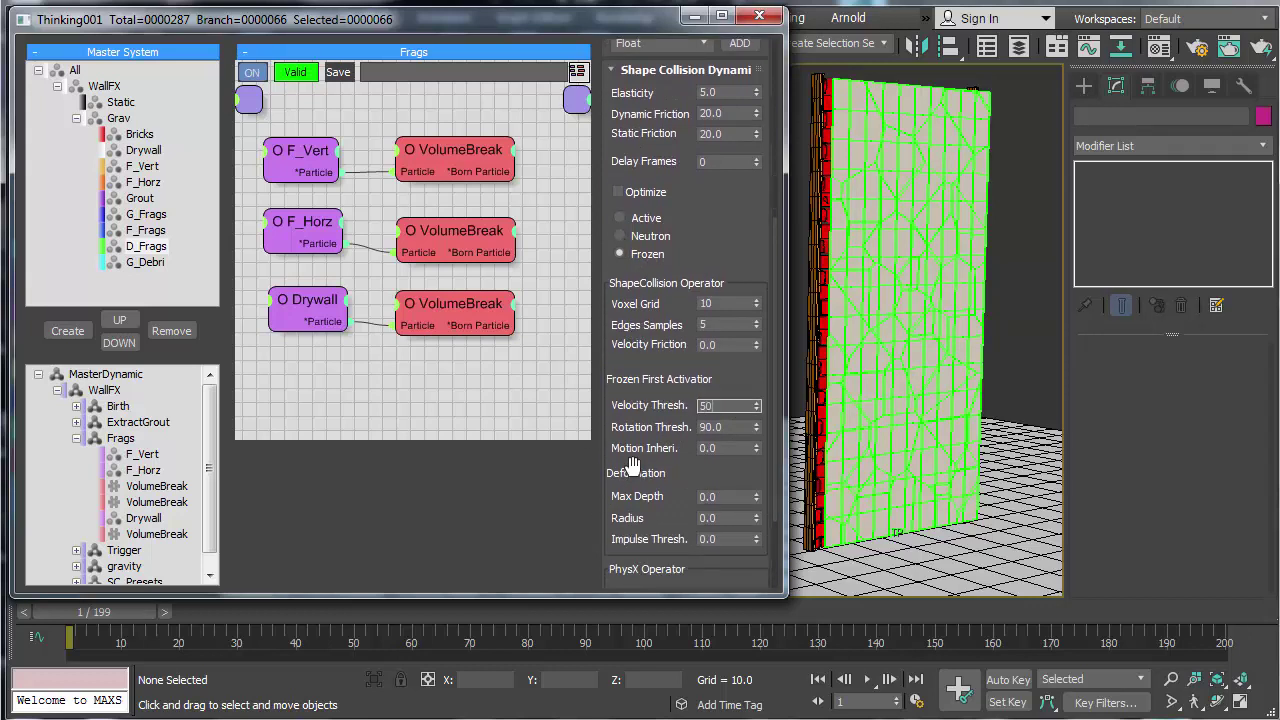
{"action": "left_click", "coordinate": [895, 680]}
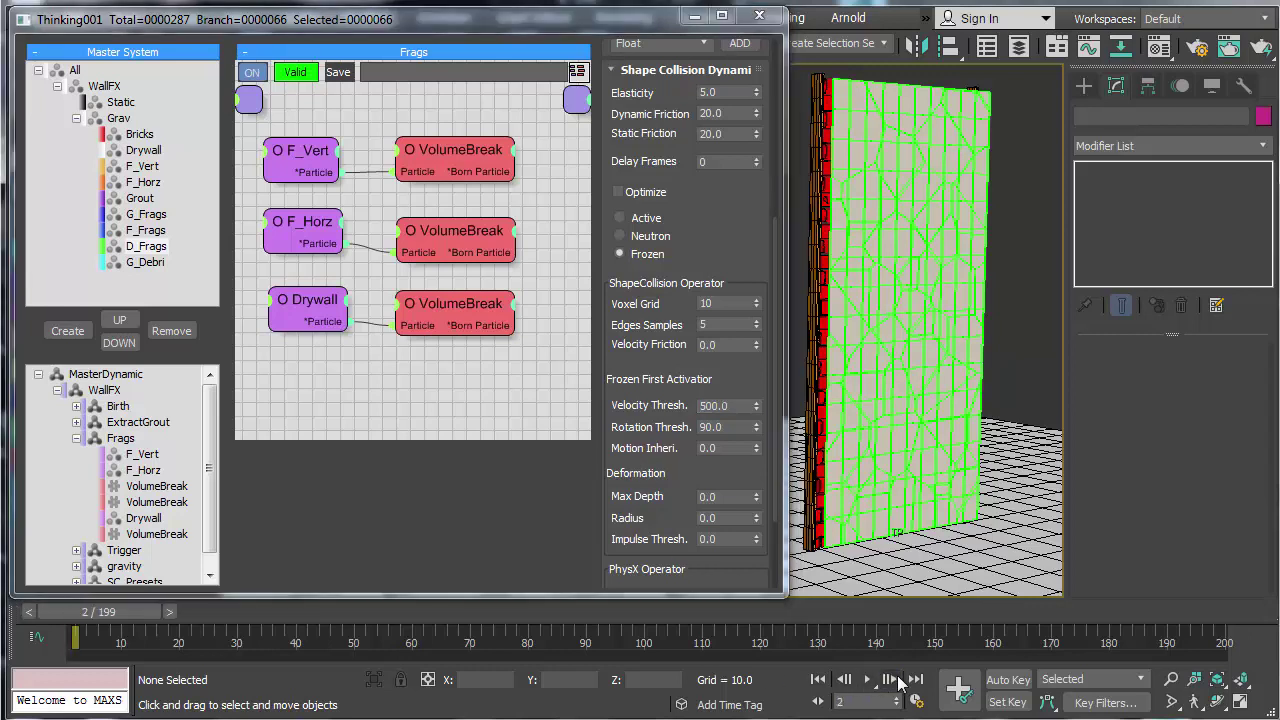
Step: Play the simulation to about frame 52, replay it to examine the drywall breakup, and rewind to the first frame
{"action": "left_click", "coordinate": [868, 680]}
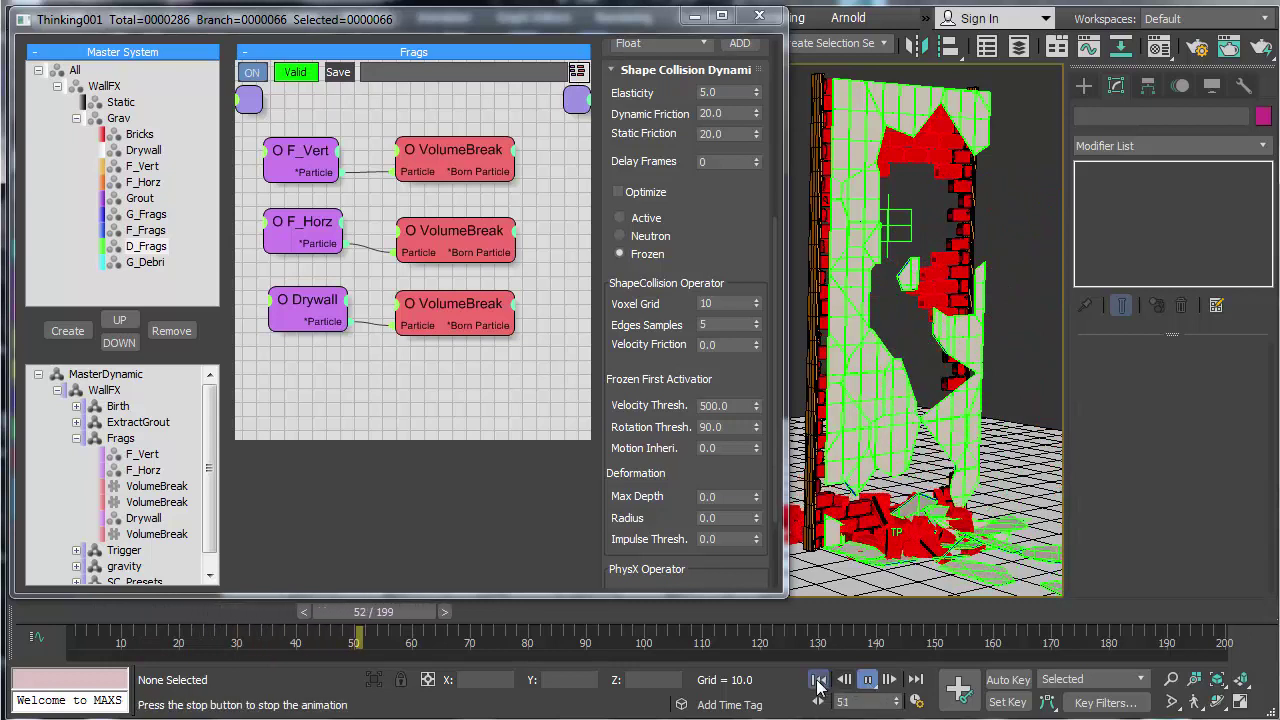
{"action": "left_click", "coordinate": [818, 680]}
{"action": "left_click", "coordinate": [867, 680]}
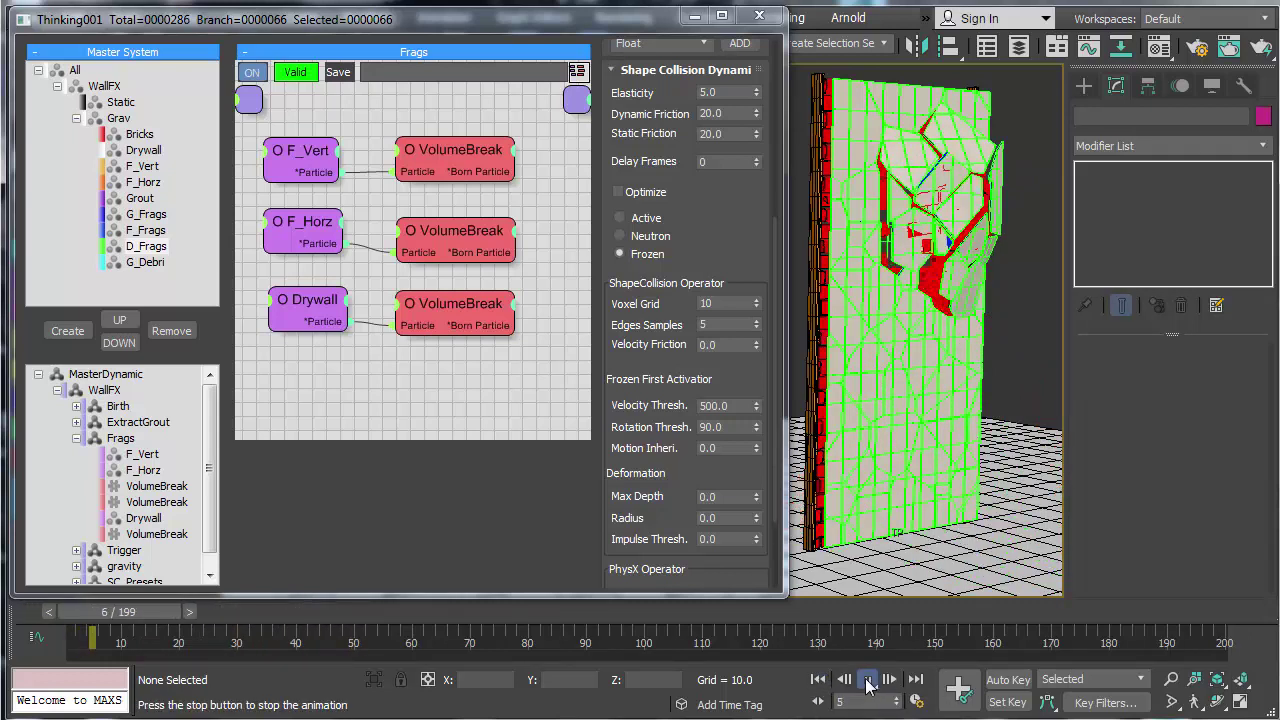
{"action": "left_click", "coordinate": [821, 680]}
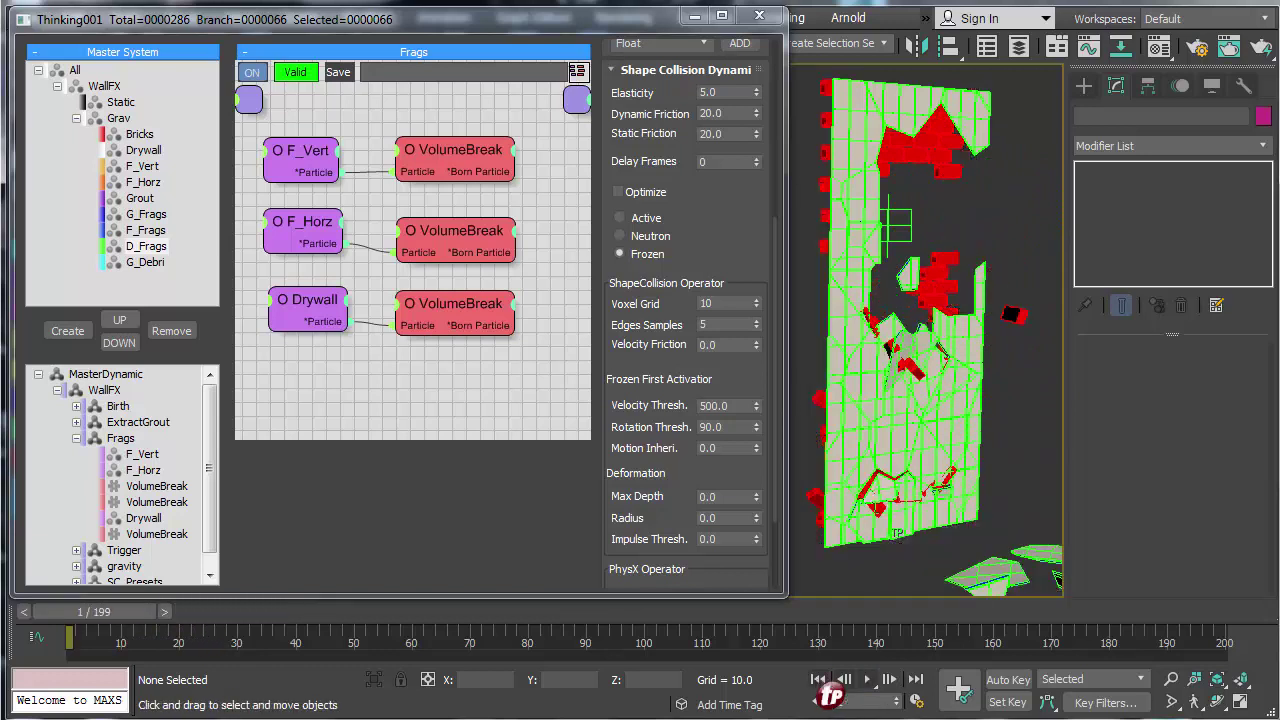
Step: Set the D_Frags group's Velocity Threshold to 20 and reset the simulation to the first frame
{"action": "left_click", "coordinate": [734, 405]}
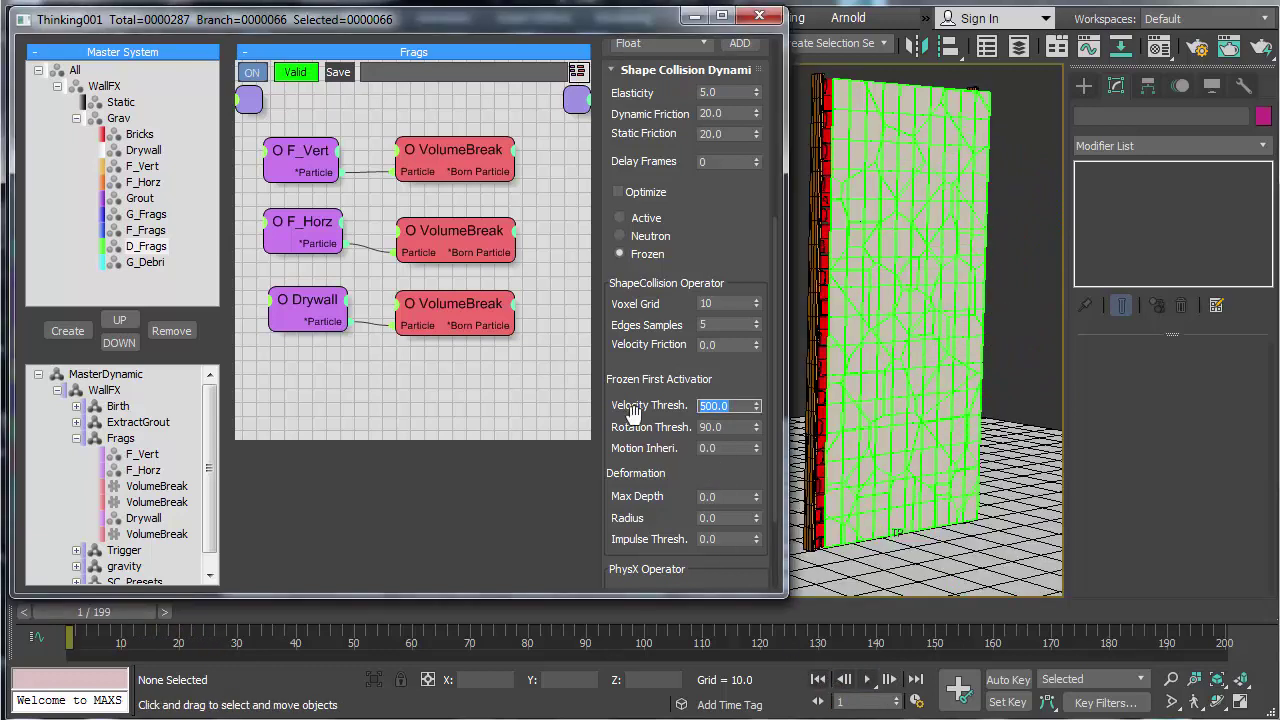
{"action": "left_click", "coordinate": [884, 679]}
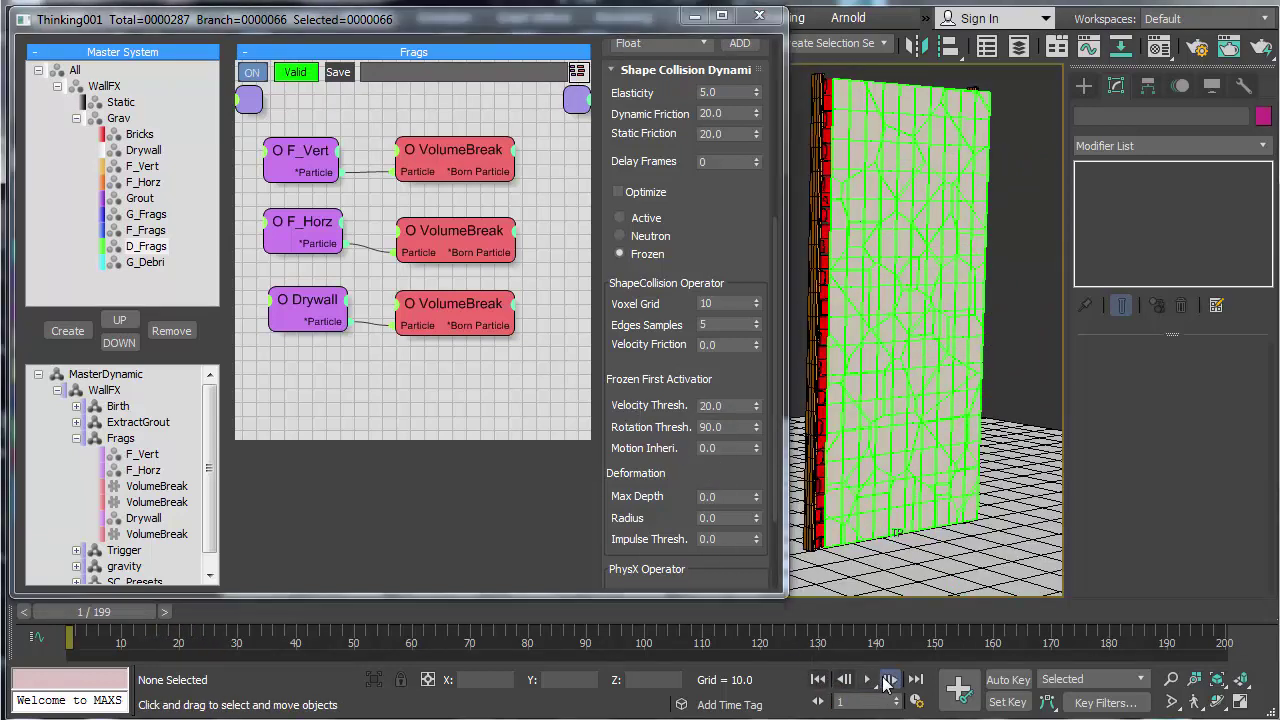
{"action": "left_click", "coordinate": [816, 681]}
Step: Play the simulation to about frame 49 and replay its opening frames to check the drywall breakup, rewinding after each run
{"action": "left_click", "coordinate": [864, 681]}
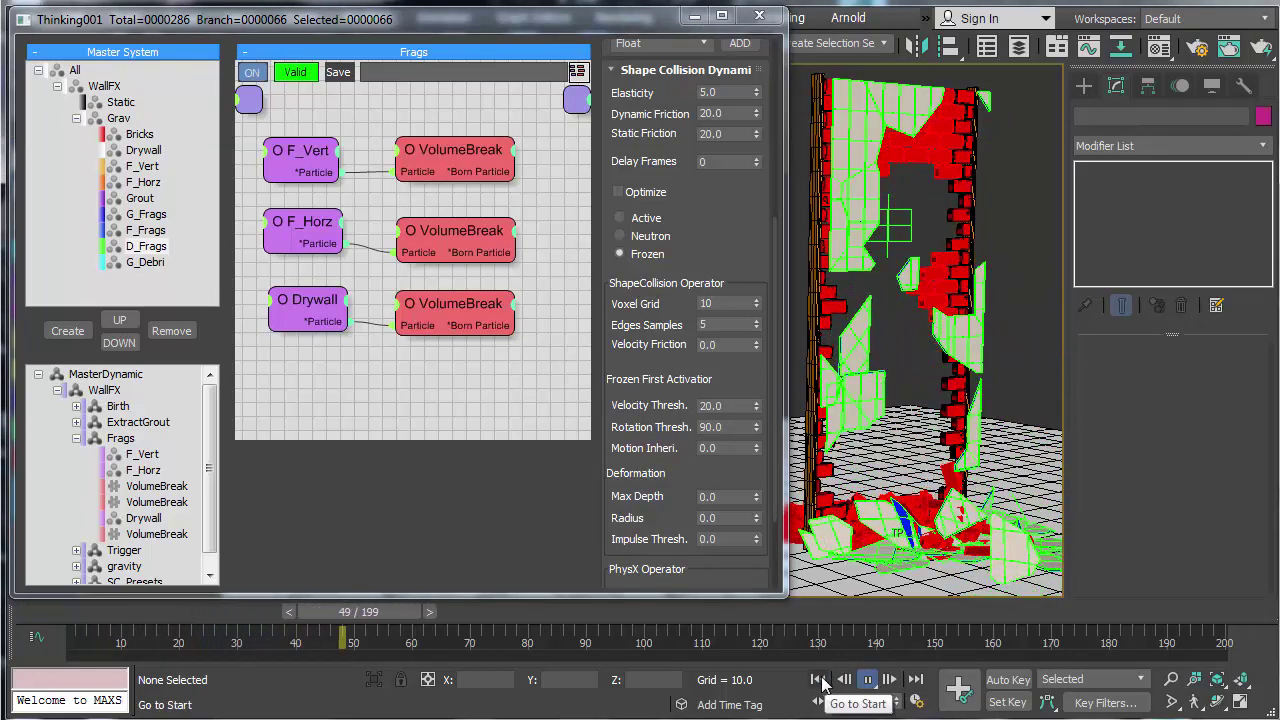
{"action": "left_click", "coordinate": [817, 679]}
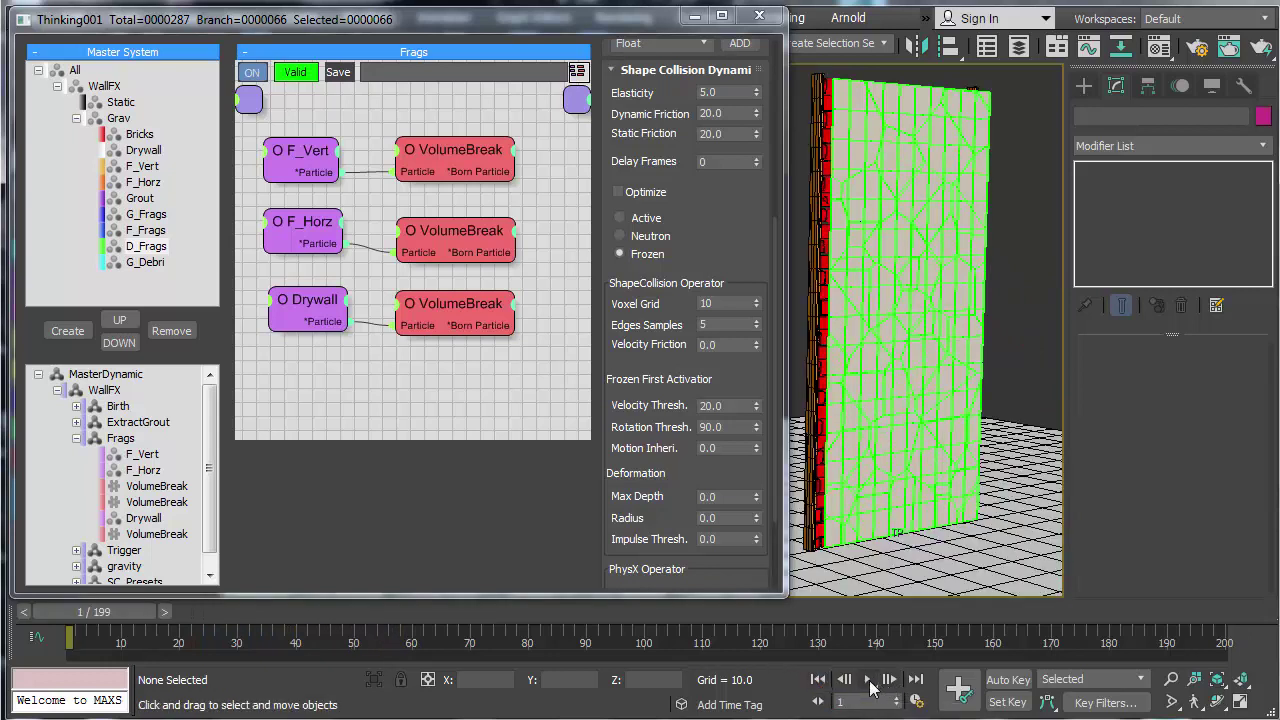
{"action": "left_click", "coordinate": [868, 680]}
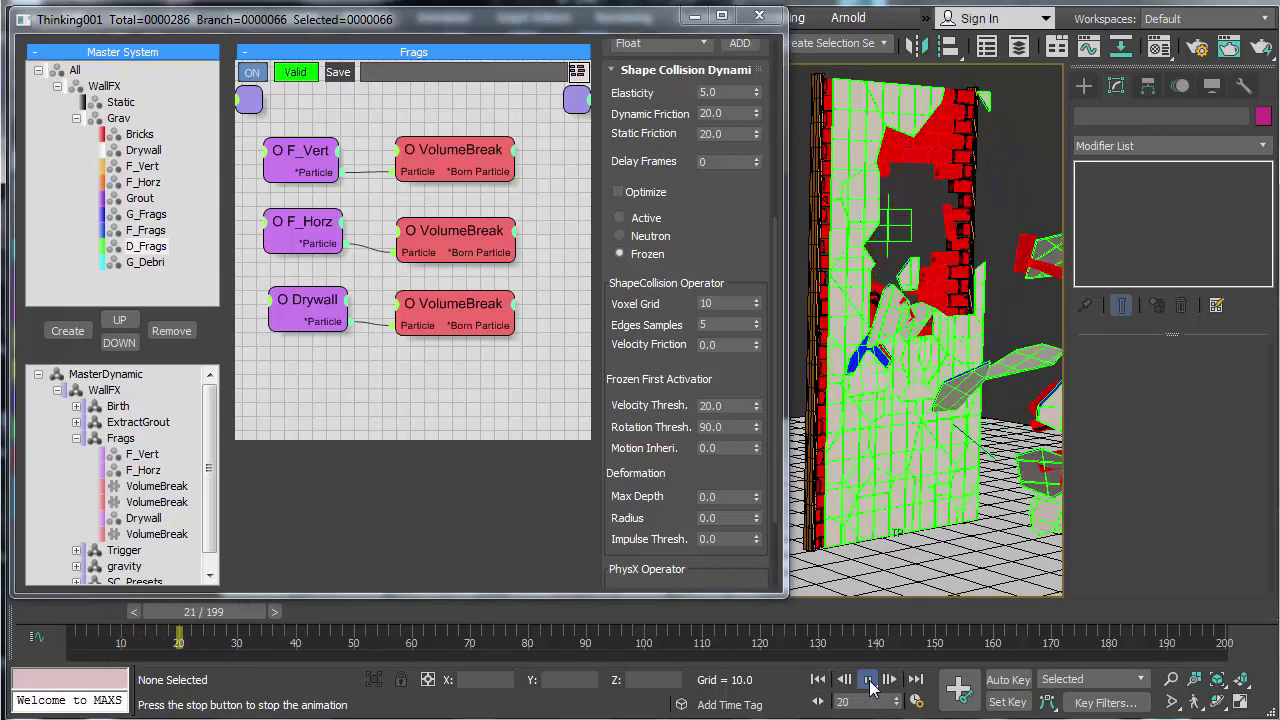
{"action": "left_click", "coordinate": [817, 679]}
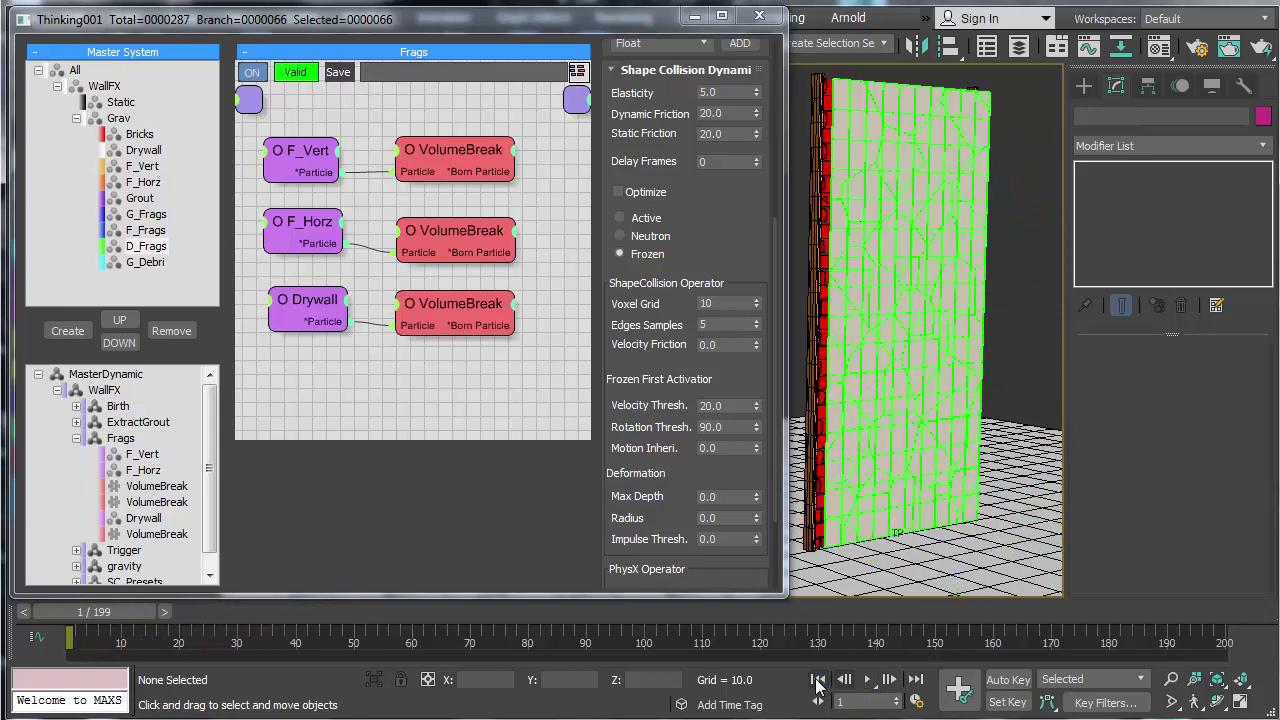
Step: Set the Volume Breaker Raster to 3.5% on the VolumeBreak operator connected to Drywall, and reset to the first frame
{"action": "left_click", "coordinate": [443, 315]}
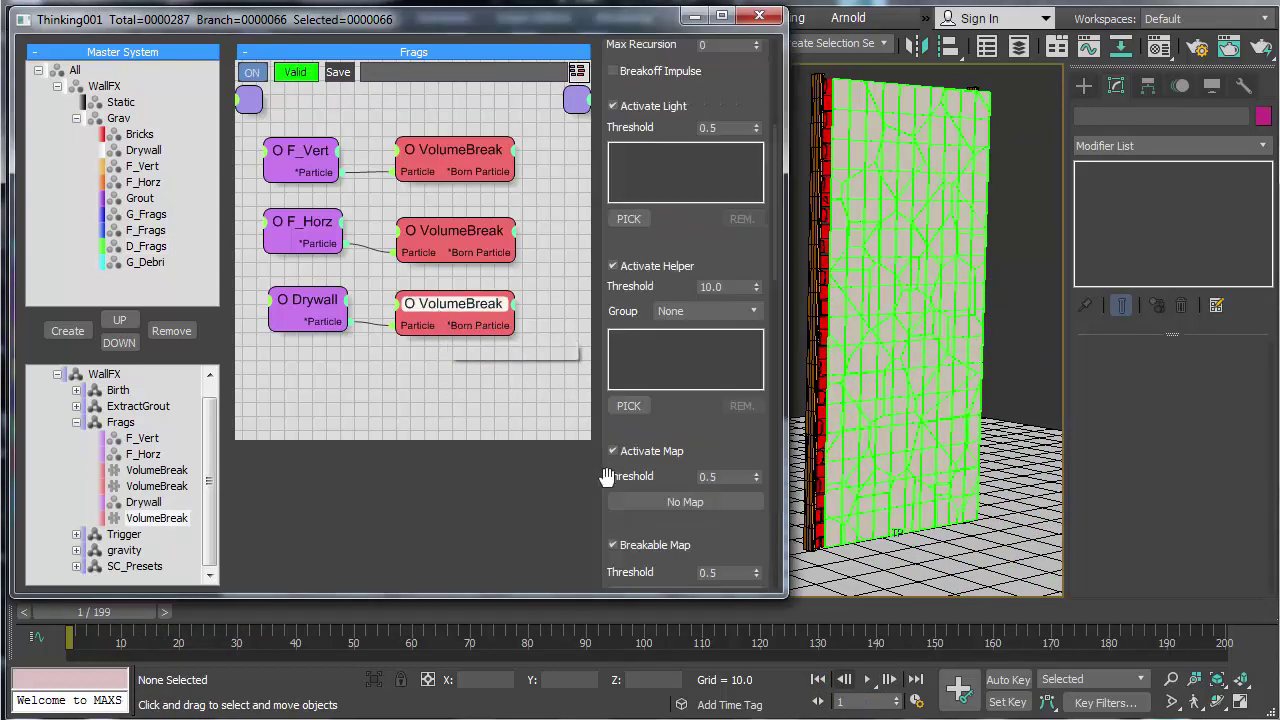
{"action": "scroll", "coordinate": [595, 475], "scroll_direction": "down", "scroll_amount": 5}
{"action": "left_click_drag", "start_coordinate": [616, 558], "coordinate": [620, 430]}
{"action": "mouse_move", "coordinate": [626, 219]}
{"action": "left_mouse_down"}
{"action": "mouse_move", "coordinate": [626, 280]}
{"action": "mouse_move", "coordinate": [620, 214]}
{"action": "left_mouse_up"}
{"action": "scroll", "coordinate": [612, 428], "scroll_direction": "down", "scroll_amount": 3}
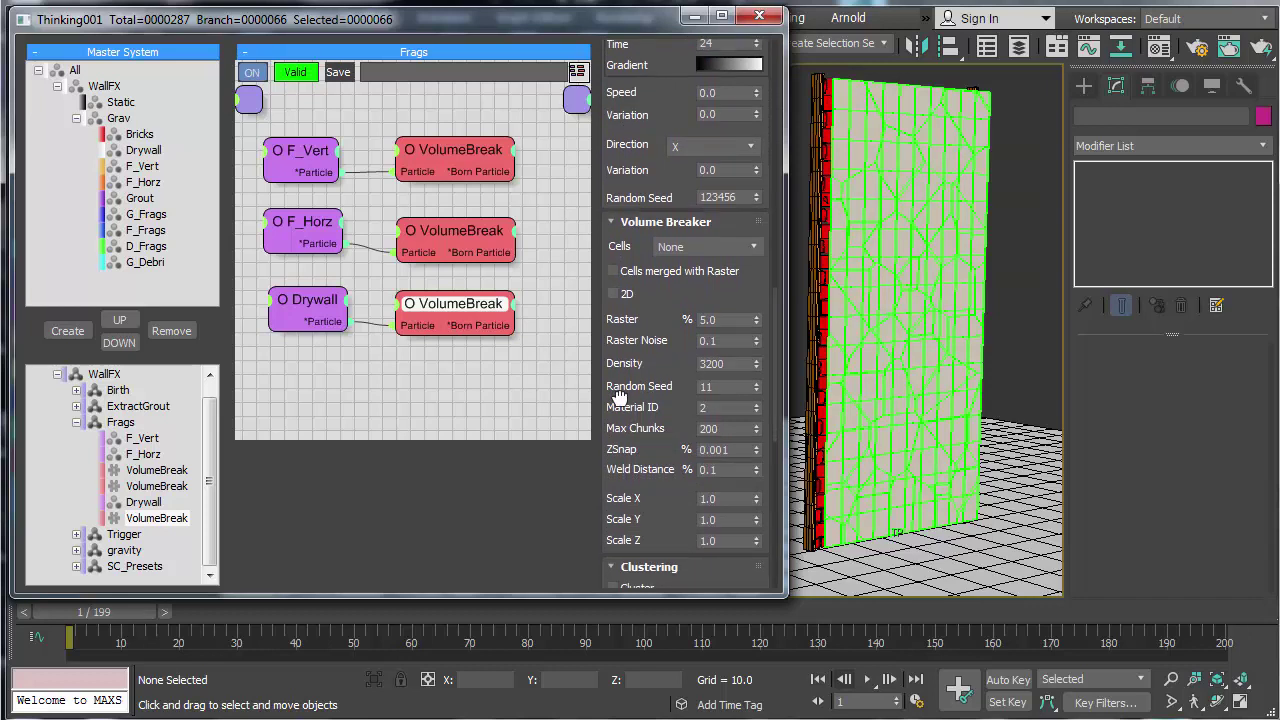
{"action": "double_click", "coordinate": [717, 408]}
{"action": "double_click", "coordinate": [726, 319]}
{"action": "left_click", "coordinate": [816, 681]}
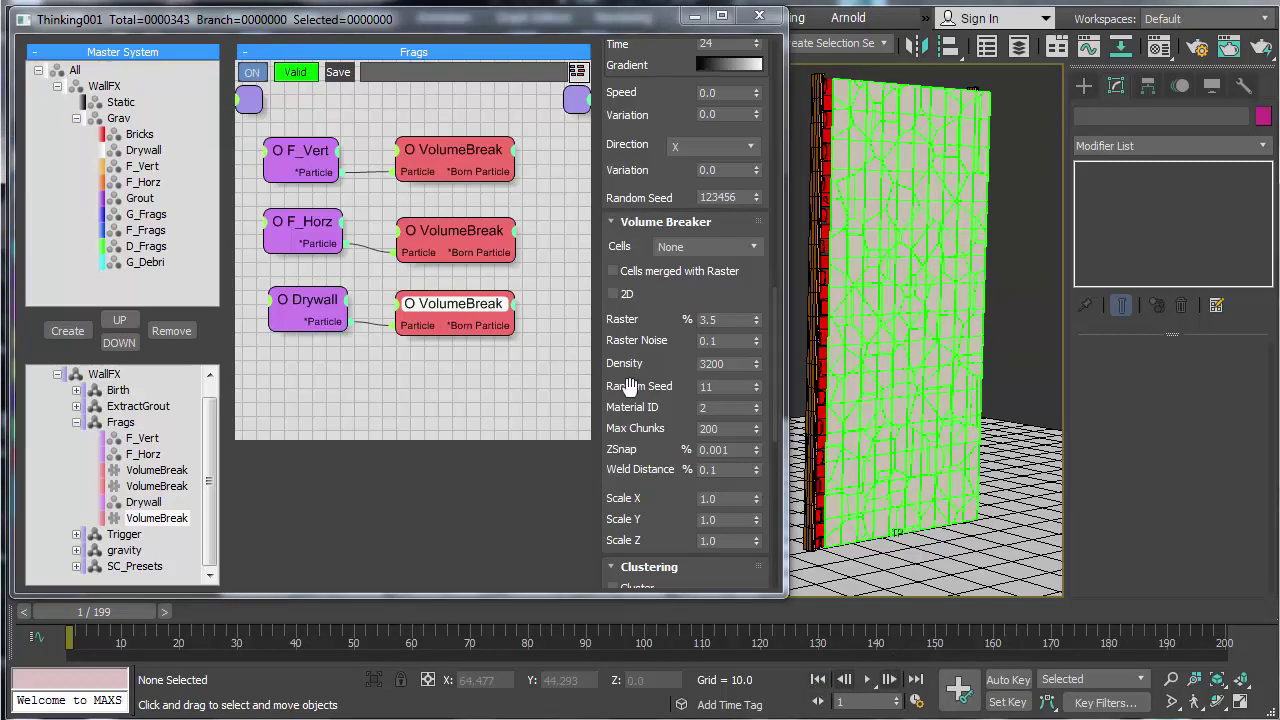
Step: Set Max Chunks to 400 for the drywall's VolumeBreak operator and play the simulation from the first frame
{"action": "double_click", "coordinate": [722, 429]}
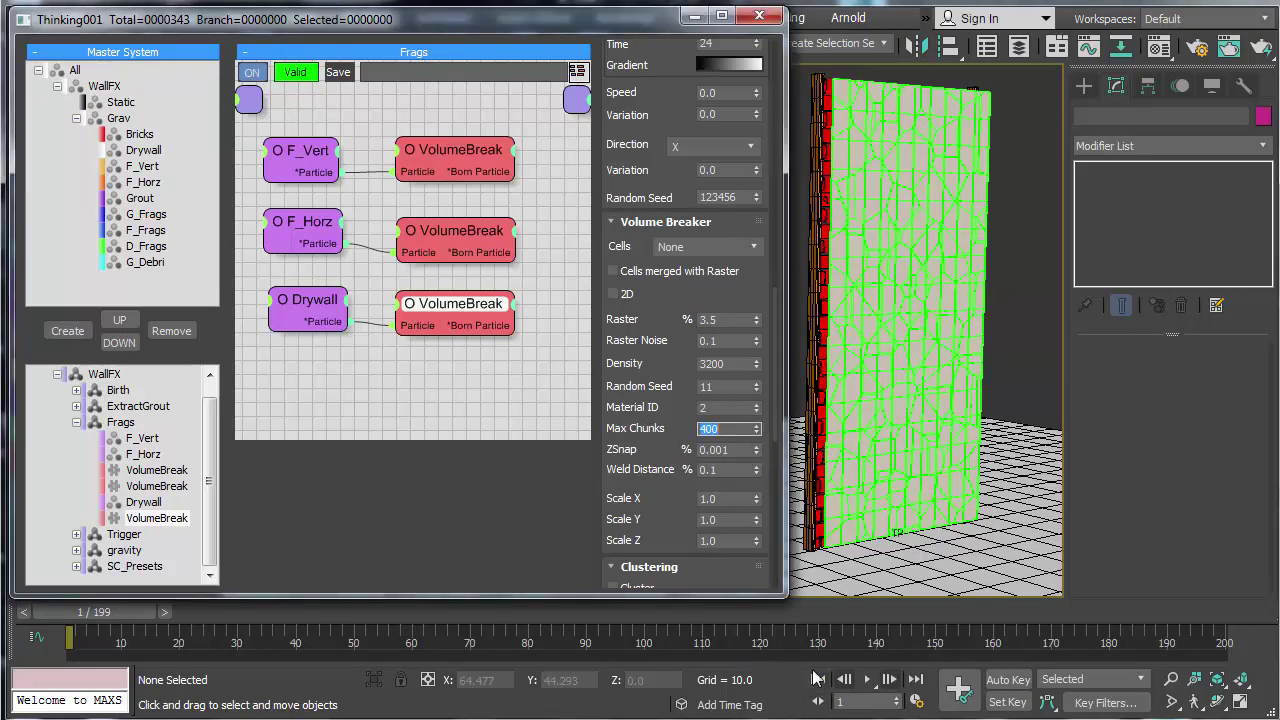
{"action": "left_click", "coordinate": [888, 680]}
{"action": "left_click", "coordinate": [816, 684]}
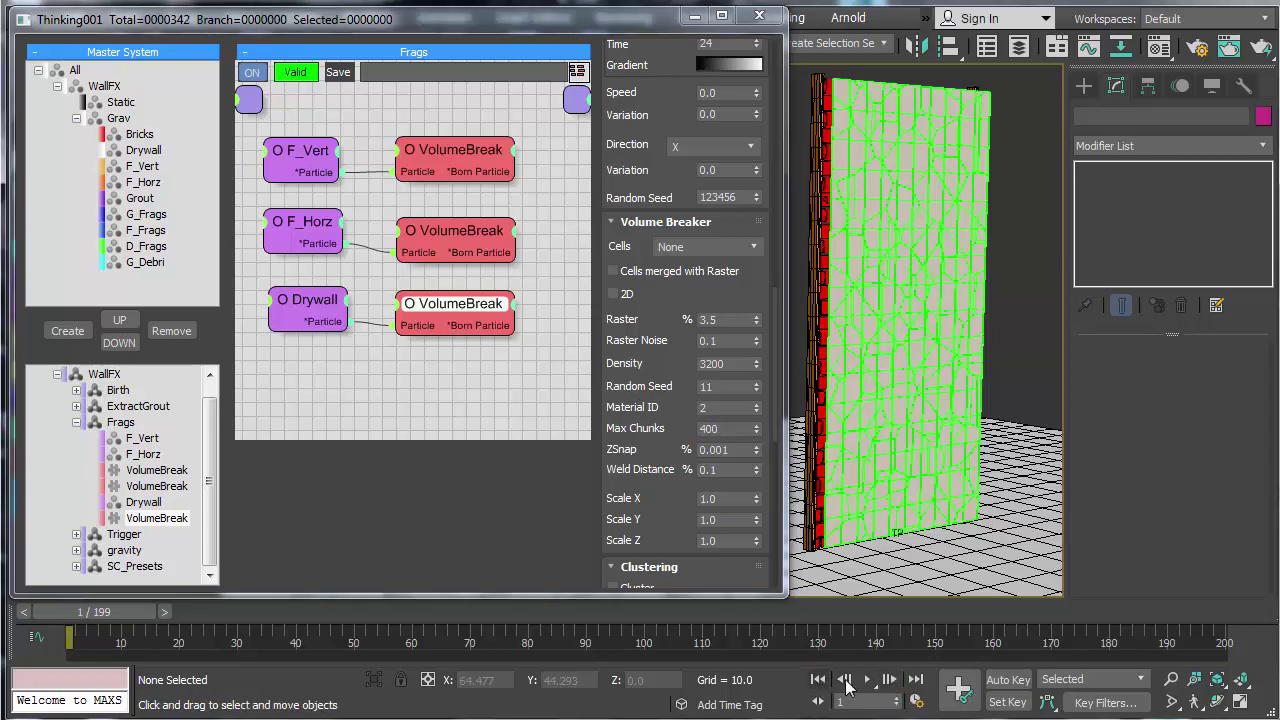
{"action": "left_click", "coordinate": [867, 680]}
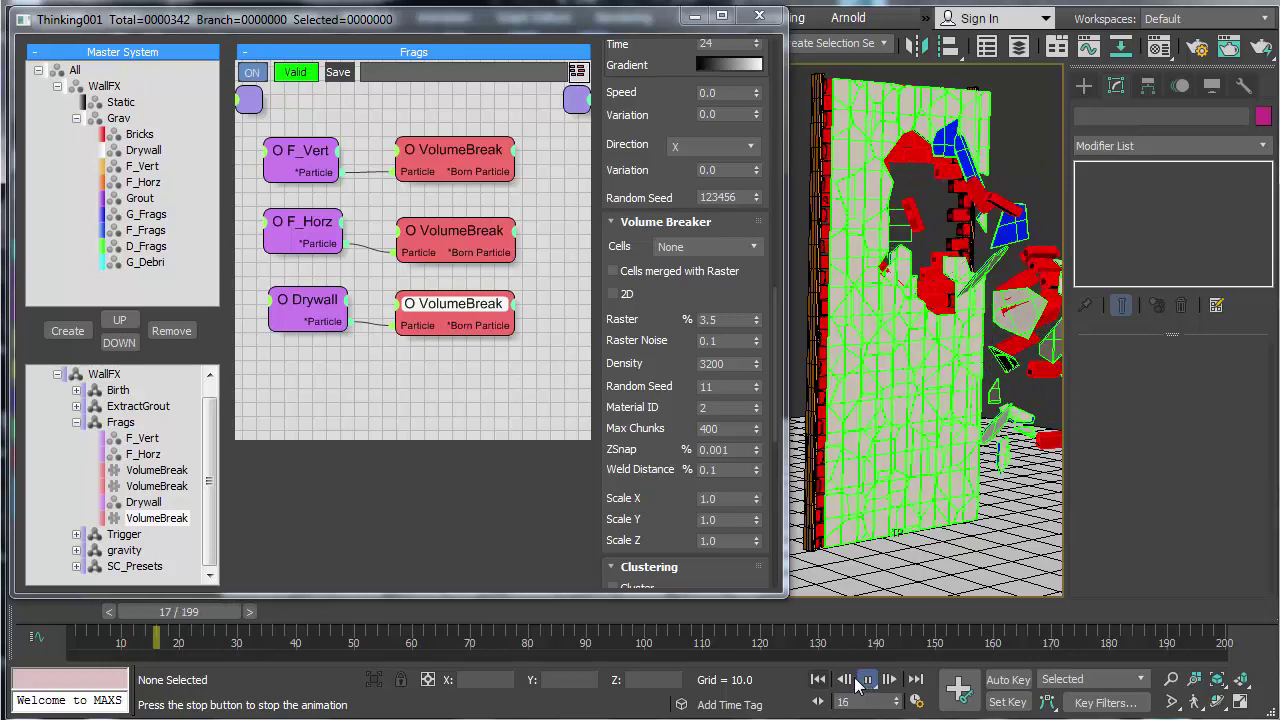
Step: Set the Volume Breaker Raster to 2.5% on the drywall's VolumeBreak operator and recalculate the fragments at the first frame
{"action": "left_click", "coordinate": [814, 683]}
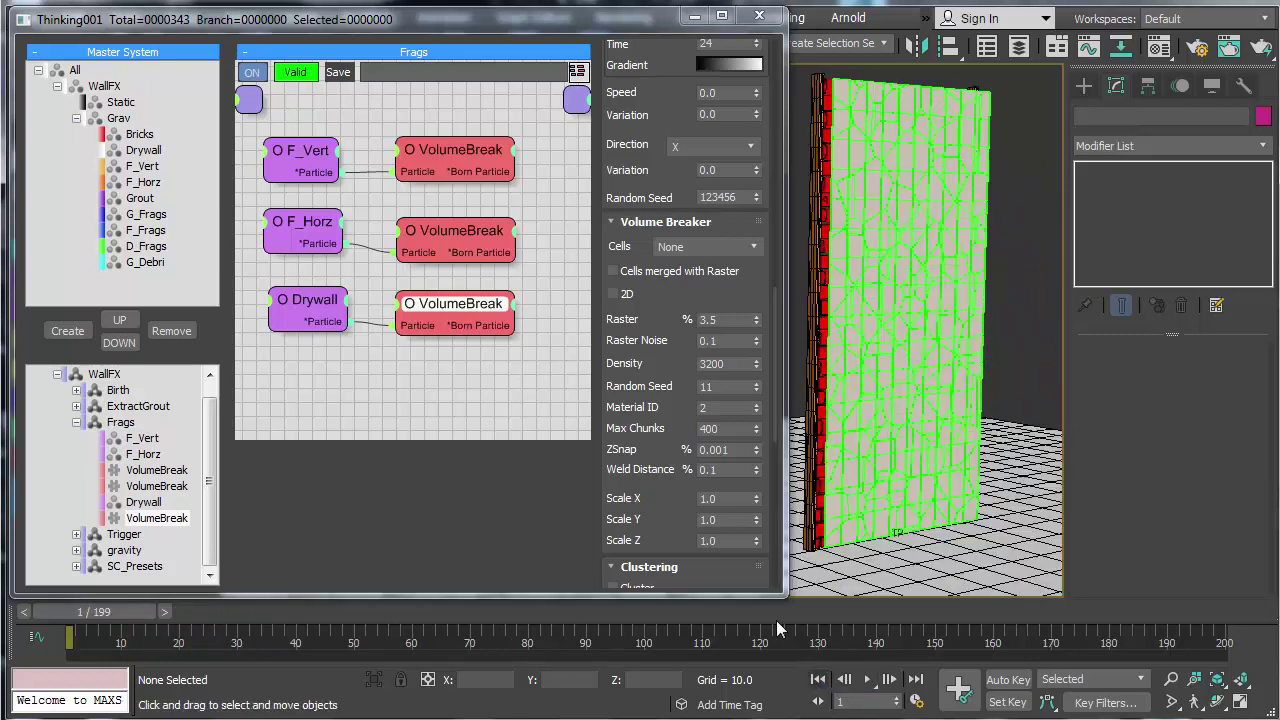
{"action": "double_click", "coordinate": [725, 320]}
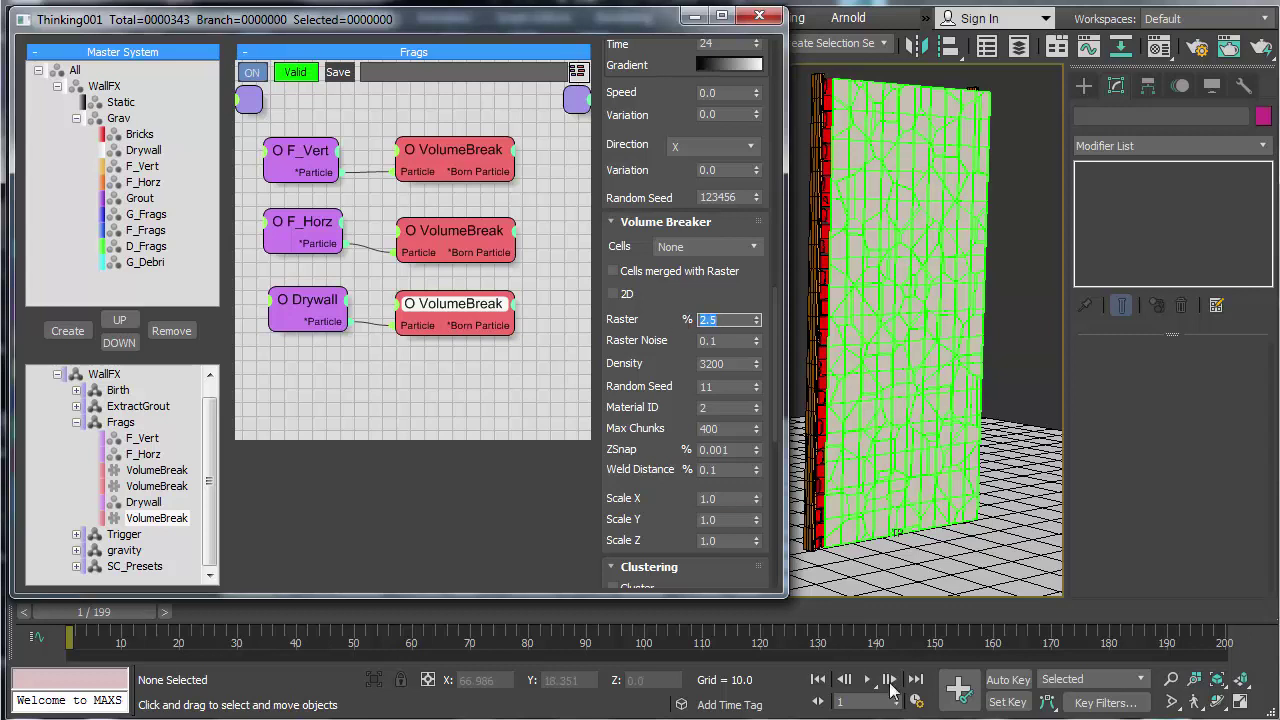
{"action": "left_click", "coordinate": [818, 680]}
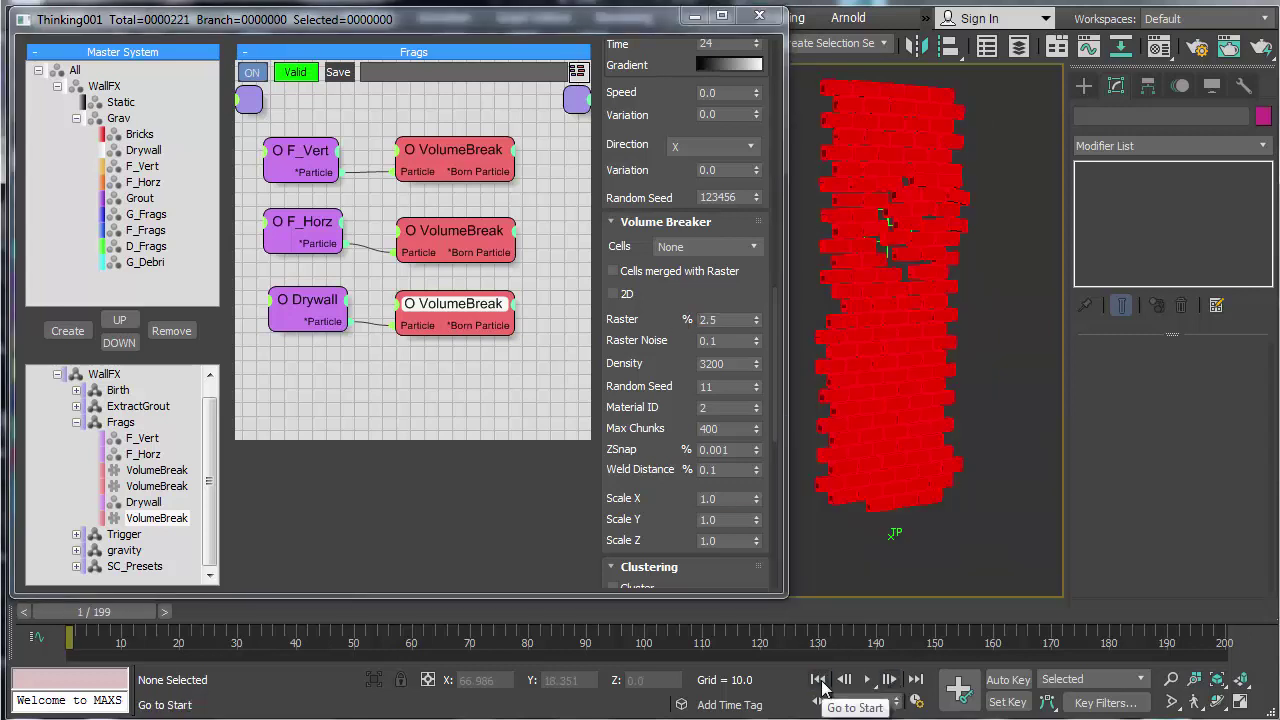
{"action": "left_click", "coordinate": [882, 681]}
{"action": "left_click", "coordinate": [819, 682]}
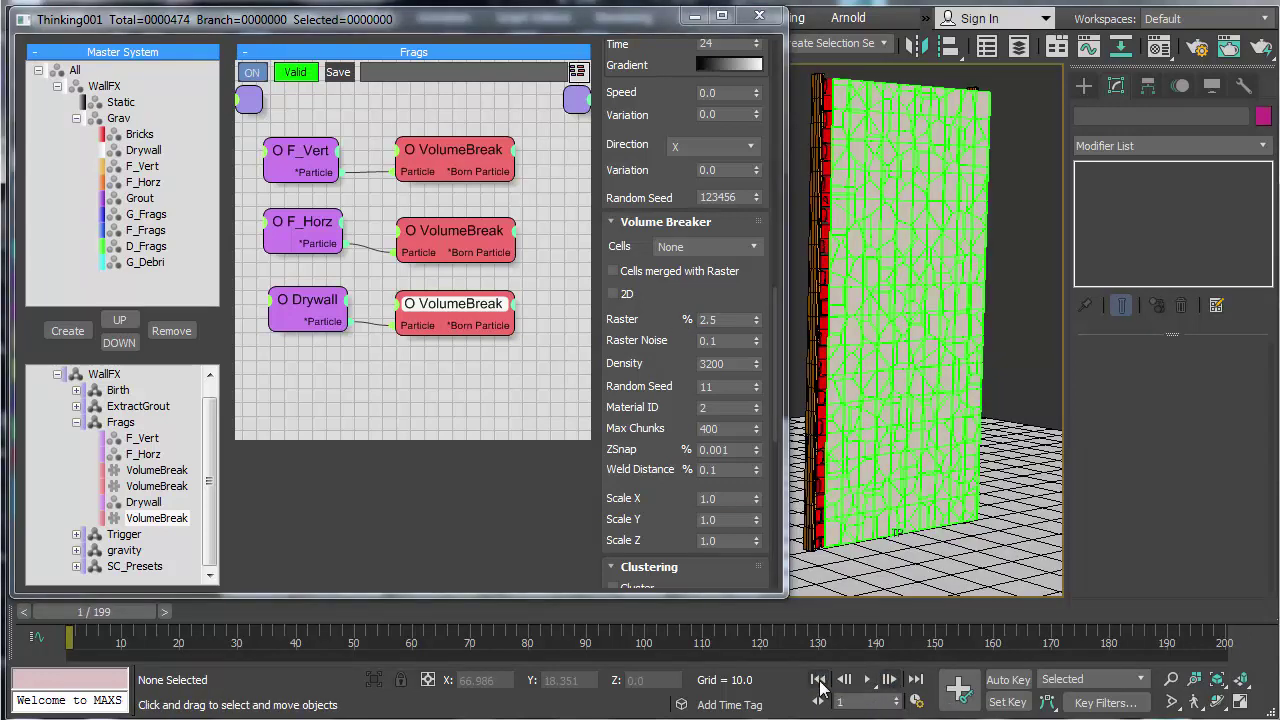
Step: Play the simulation to about frame 29 to check the drywall breakup from a more frontal view, and rewind
{"action": "middle_click_drag", "start_coordinate": [895, 419], "coordinate": [888, 444]}
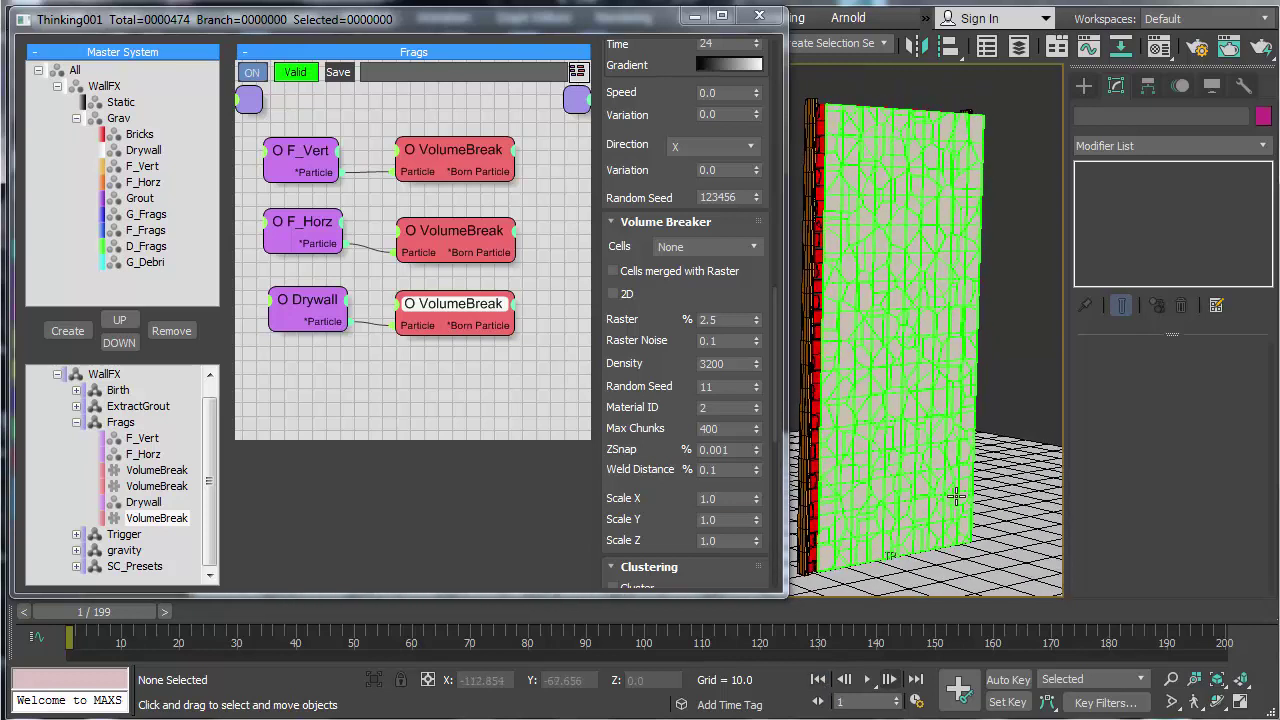
{"action": "middle_click_drag", "start_coordinate": [956, 497], "coordinate": [940, 330], "text": "alt"}
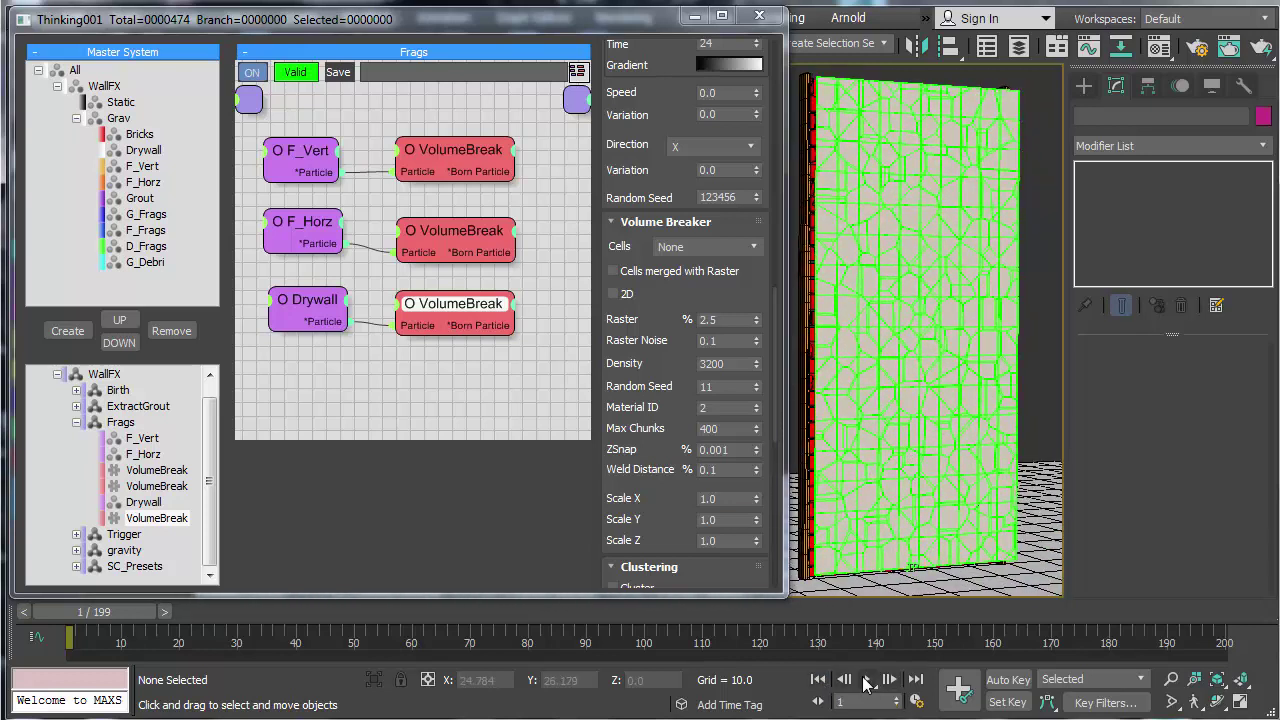
{"action": "left_click", "coordinate": [866, 680]}
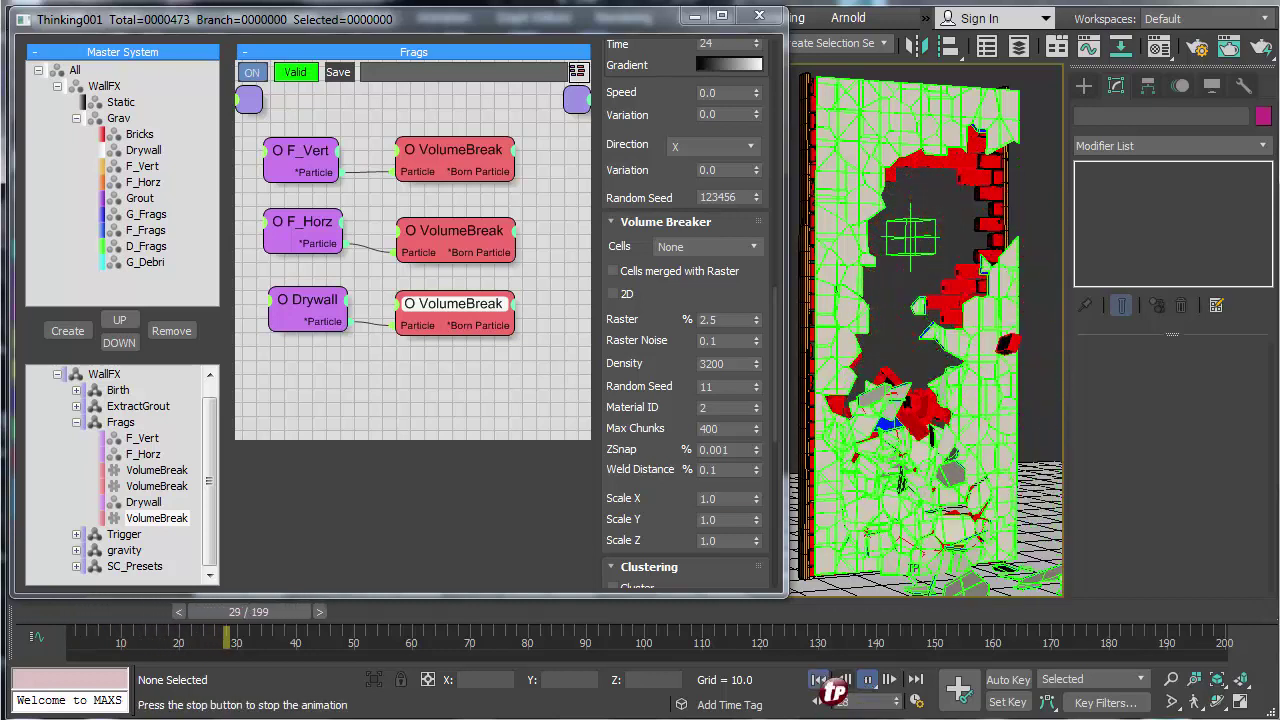
{"action": "left_click", "coordinate": [818, 679]}
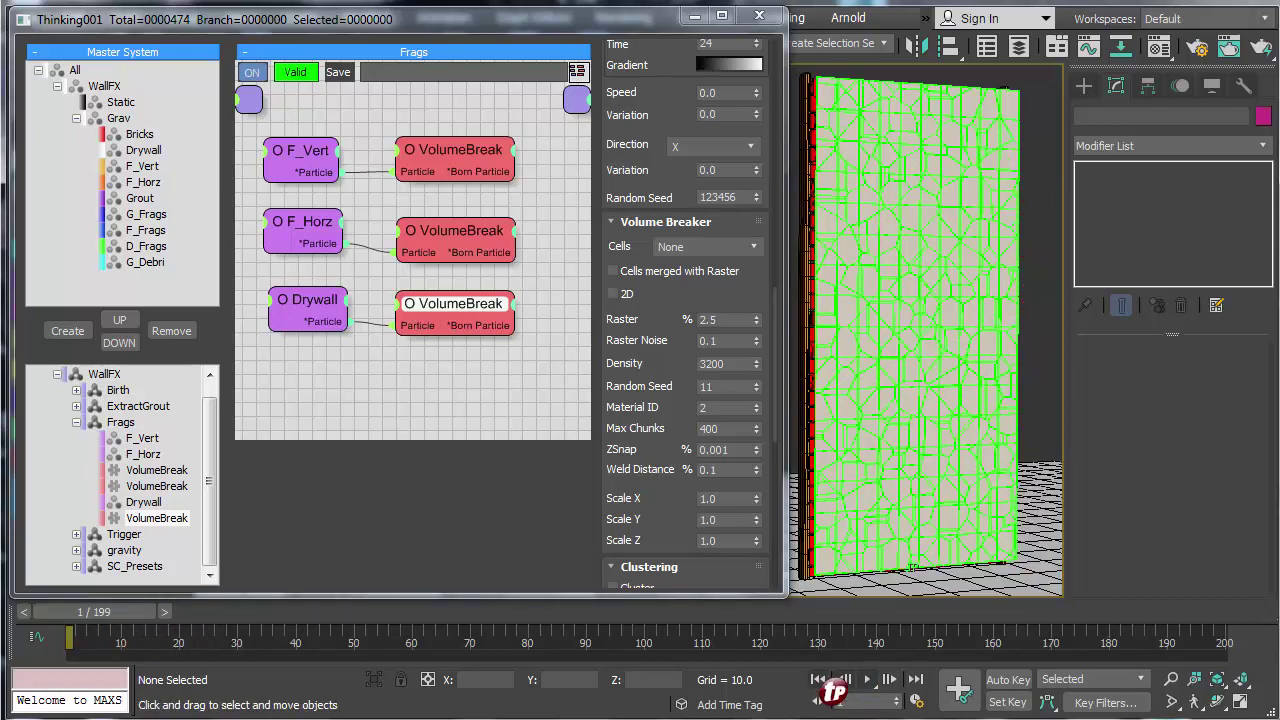
Step: Examine the Clustering settings of the drywall's VolumeBreak operator, including its Material ID, and the fracture pattern on the wall
{"action": "left_click_drag", "start_coordinate": [642, 498], "coordinate": [606, 241]}
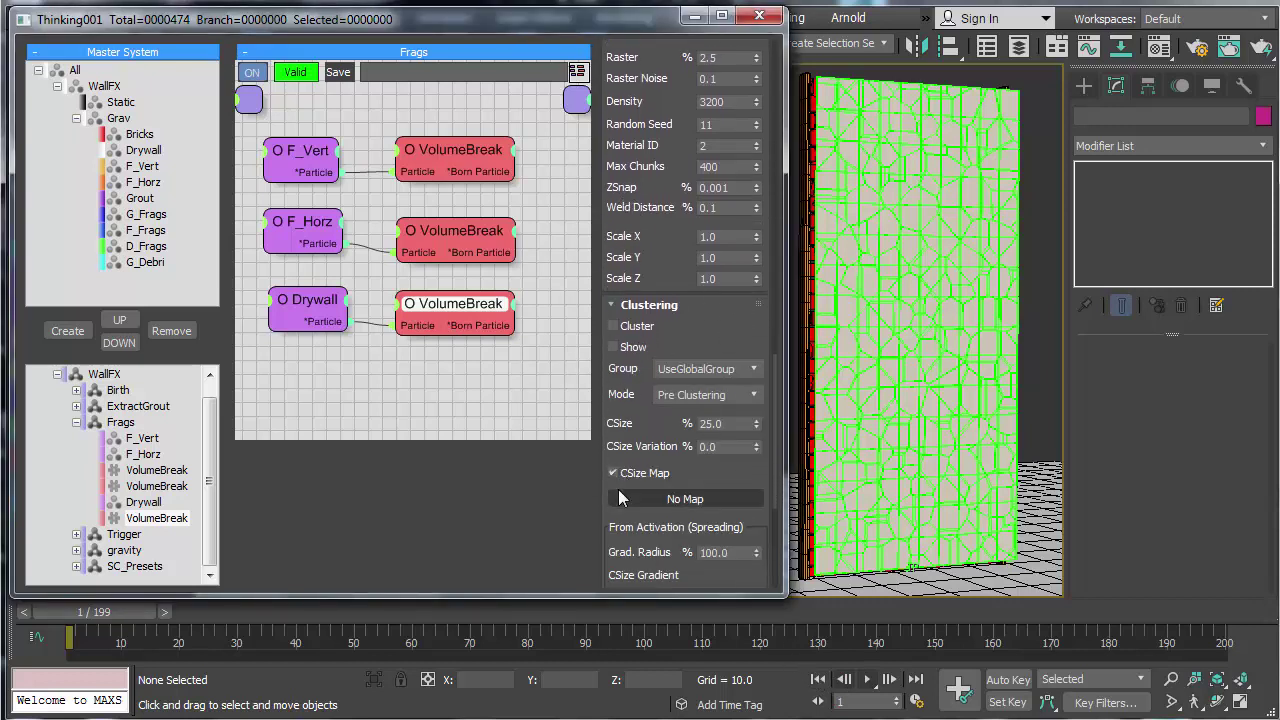
{"action": "left_click_drag", "start_coordinate": [622, 410], "coordinate": [633, 308]}
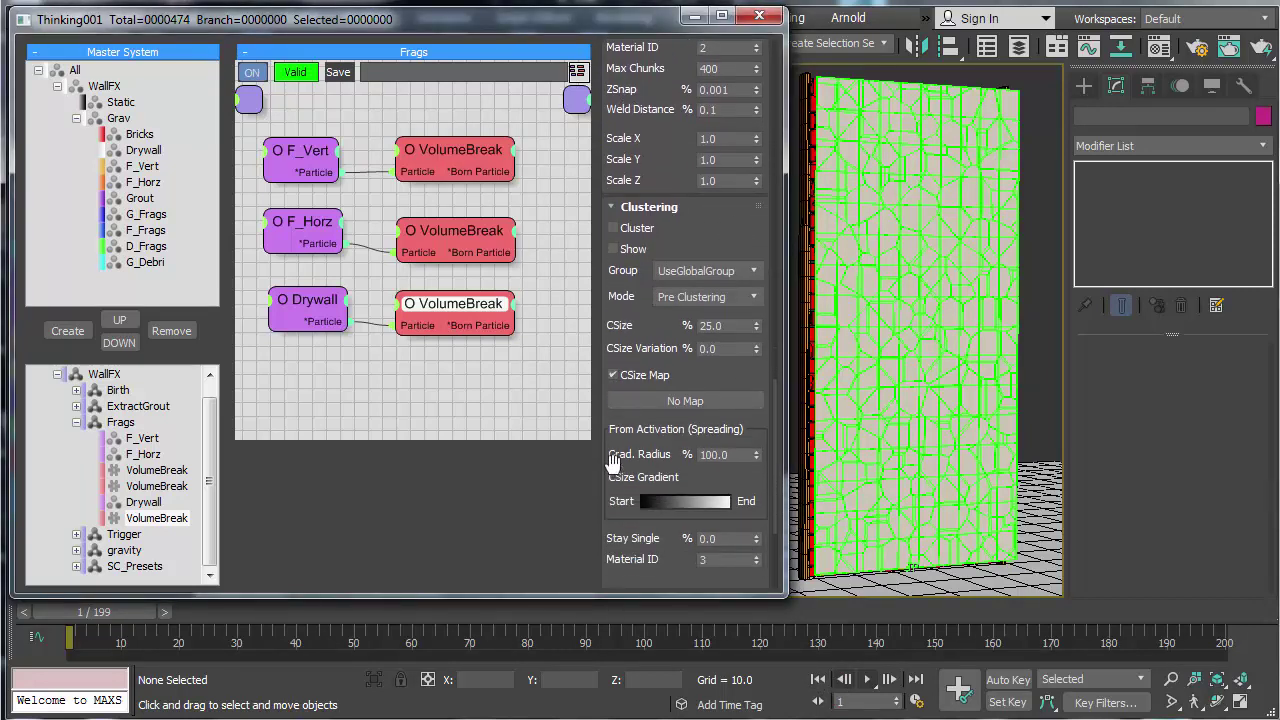
{"action": "left_click_drag", "start_coordinate": [610, 492], "coordinate": [622, 409]}
{"action": "double_click", "coordinate": [716, 476]}
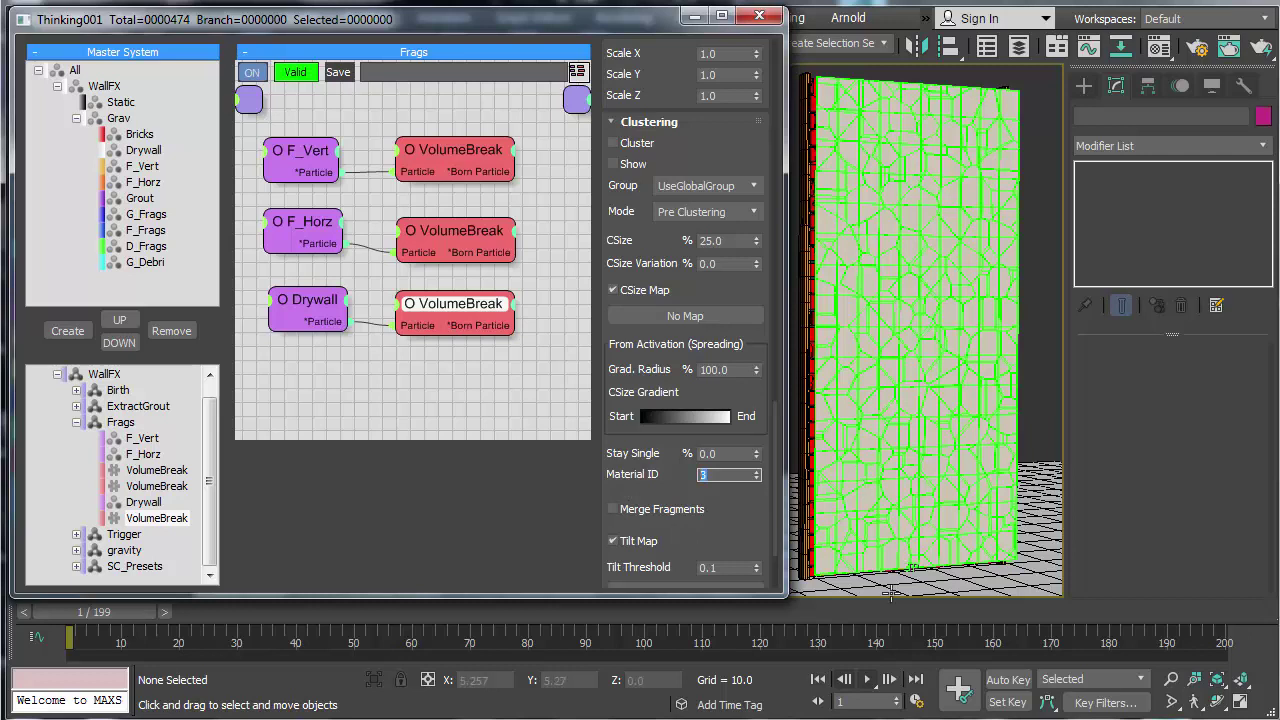
{"action": "middle_click", "coordinate": [917, 446]}
{"action": "scroll", "coordinate": [914, 460], "scroll_direction": "down", "scroll_amount": 3}
{"action": "middle_click_drag", "start_coordinate": [912, 465], "coordinate": [955, 476], "text": "alt"}
{"action": "scroll", "coordinate": [960, 476], "scroll_direction": "up", "scroll_amount": 4}
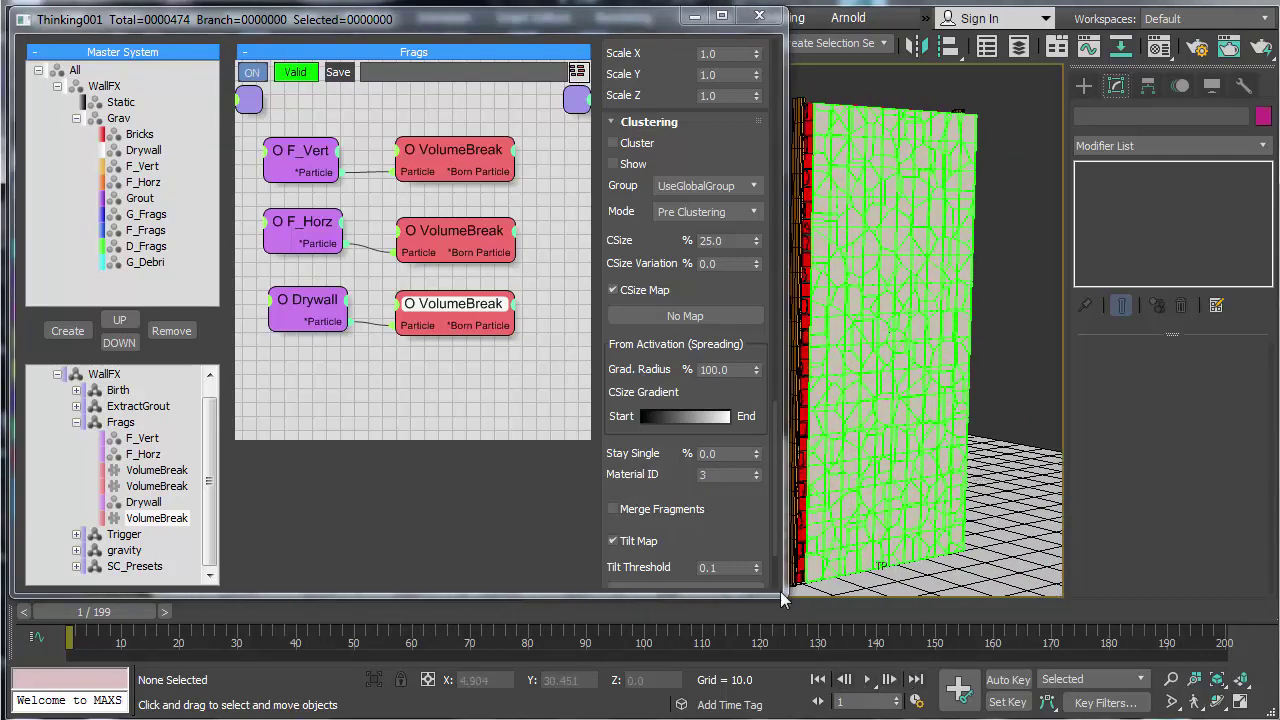
Step: Set the Raster to 3.2% and the Density to 2500 for the drywall's VolumeBreak operator
{"action": "scroll", "coordinate": [610, 205], "scroll_direction": "up", "scroll_amount": 7}
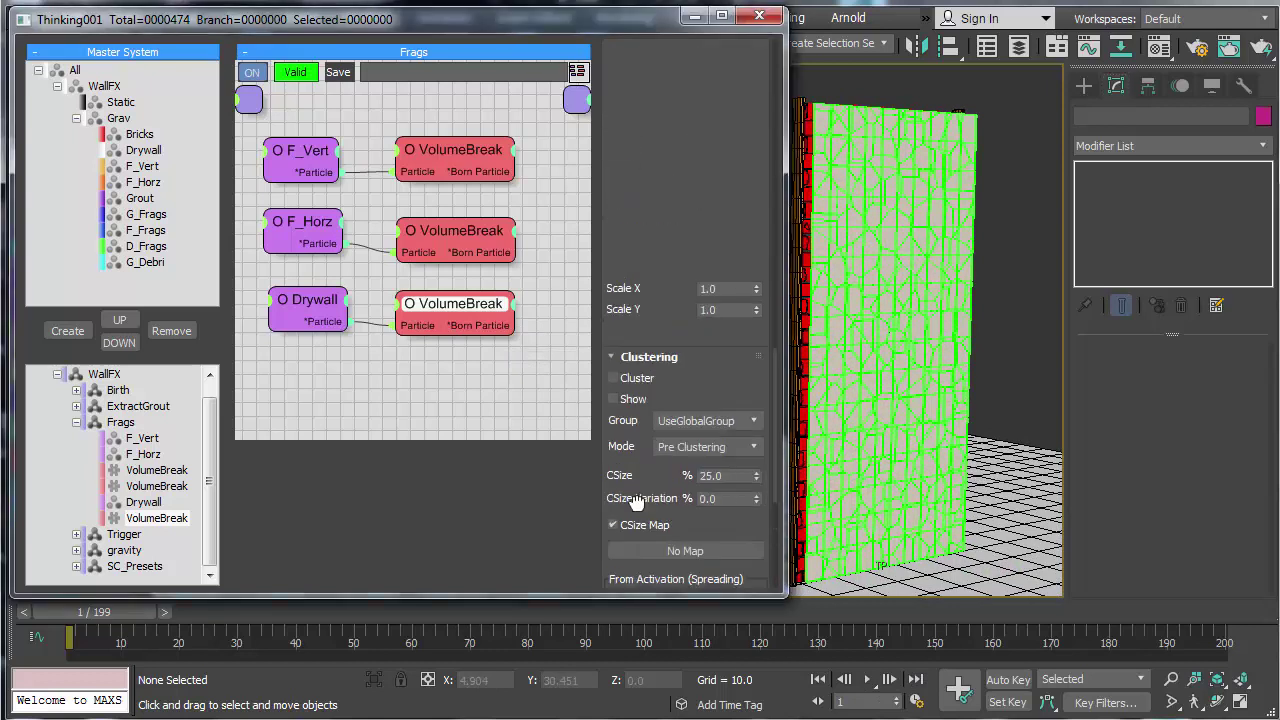
{"action": "double_click", "coordinate": [718, 219]}
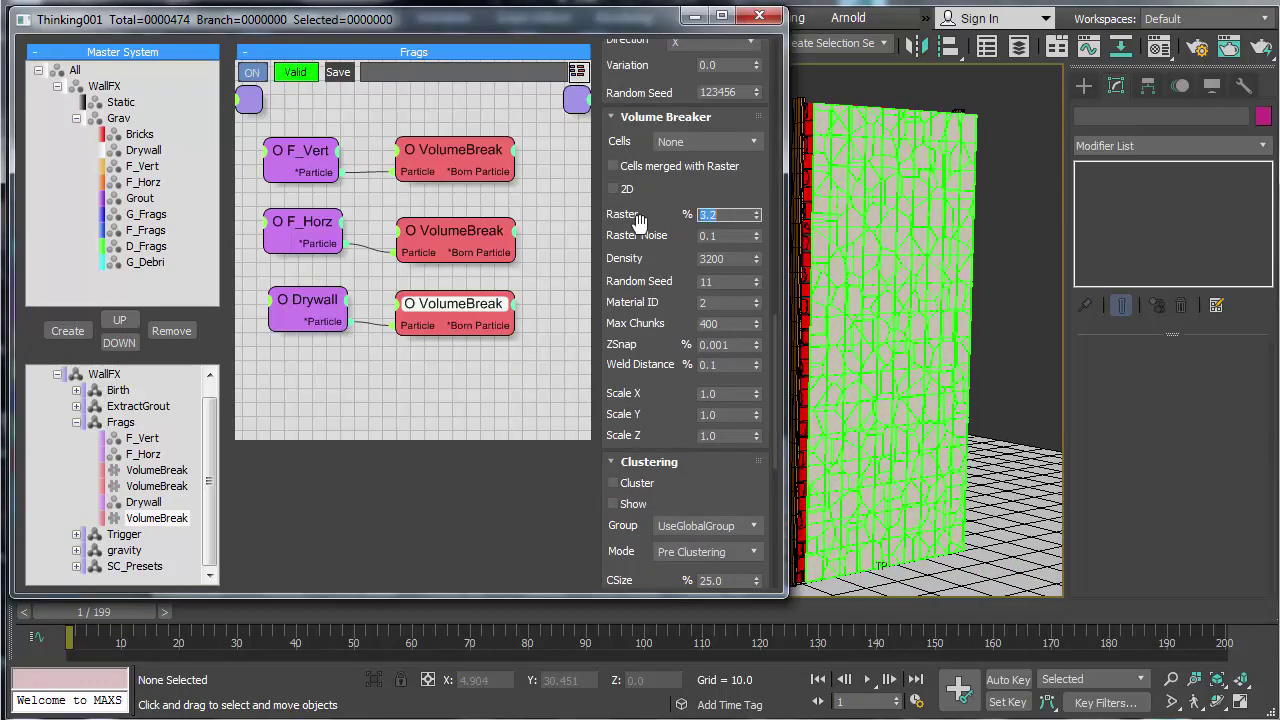
{"action": "double_click", "coordinate": [728, 323]}
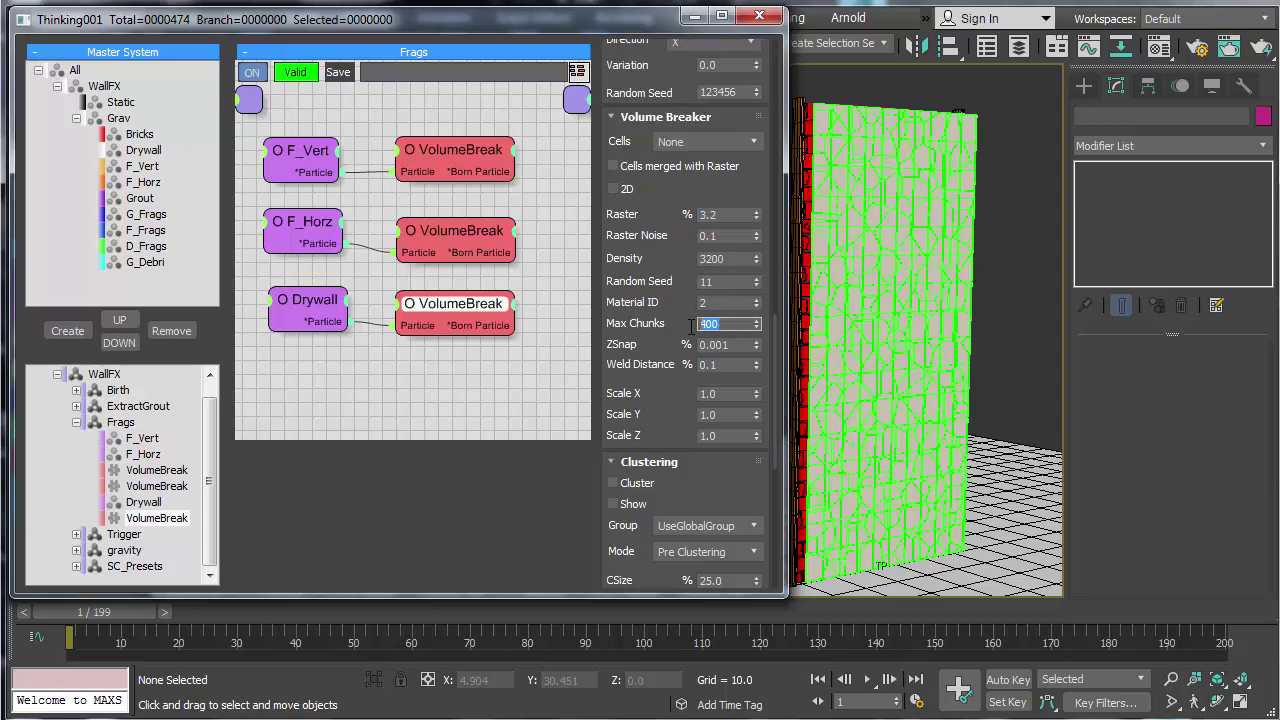
{"action": "double_click", "coordinate": [731, 258]}
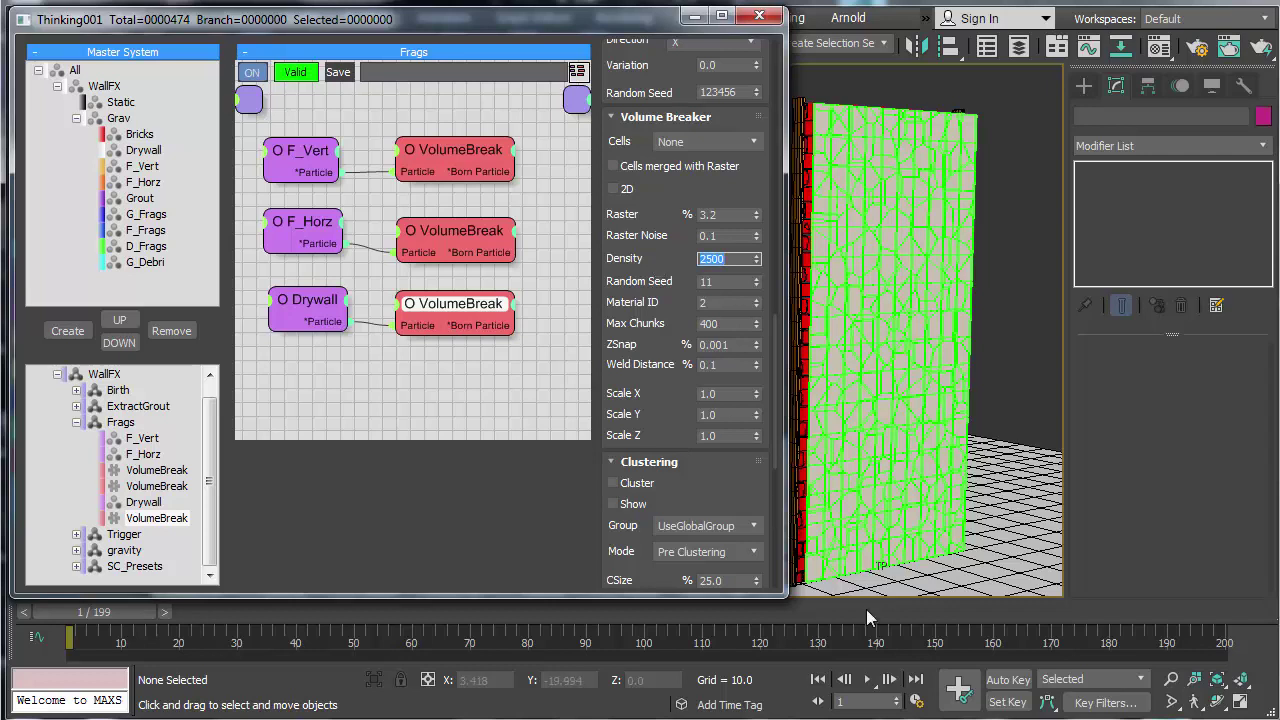
Step: Recalculate the drywall fragments at the first frame, play the simulation to about frame 13, and rewind
{"action": "left_click", "coordinate": [889, 681]}
{"action": "left_click", "coordinate": [820, 684]}
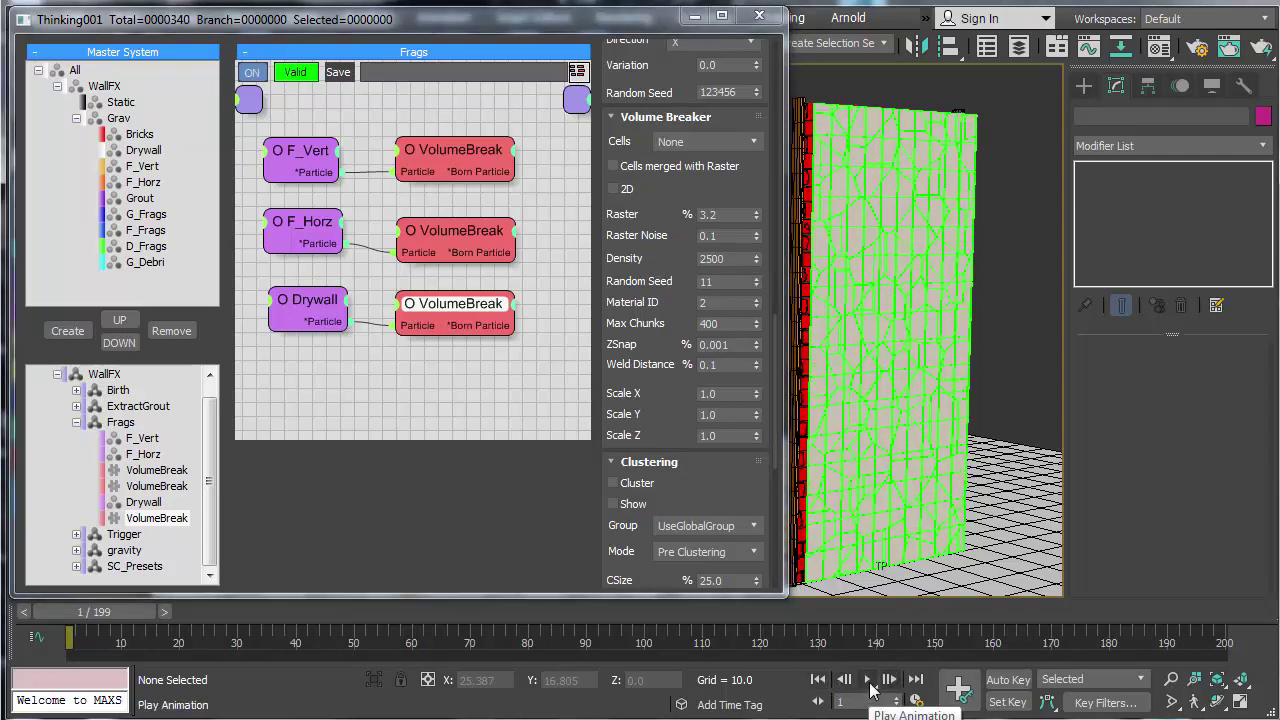
{"action": "left_click", "coordinate": [868, 688]}
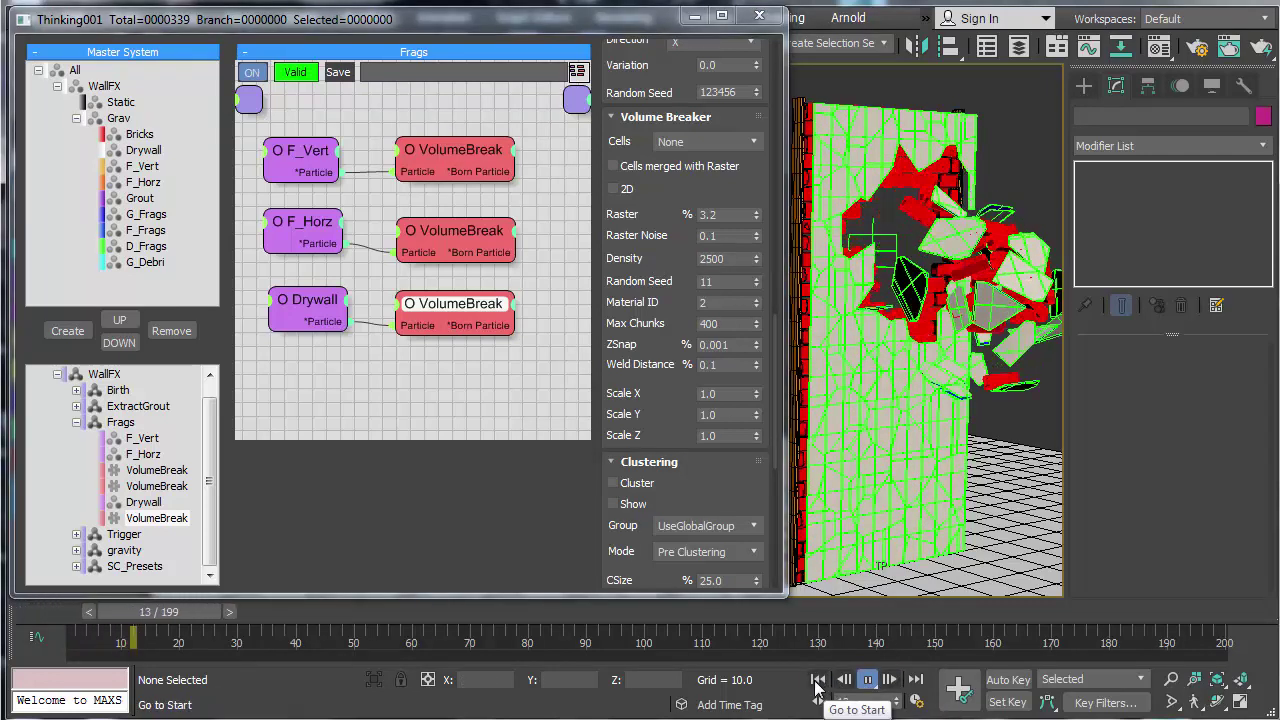
{"action": "left_click", "coordinate": [817, 680]}
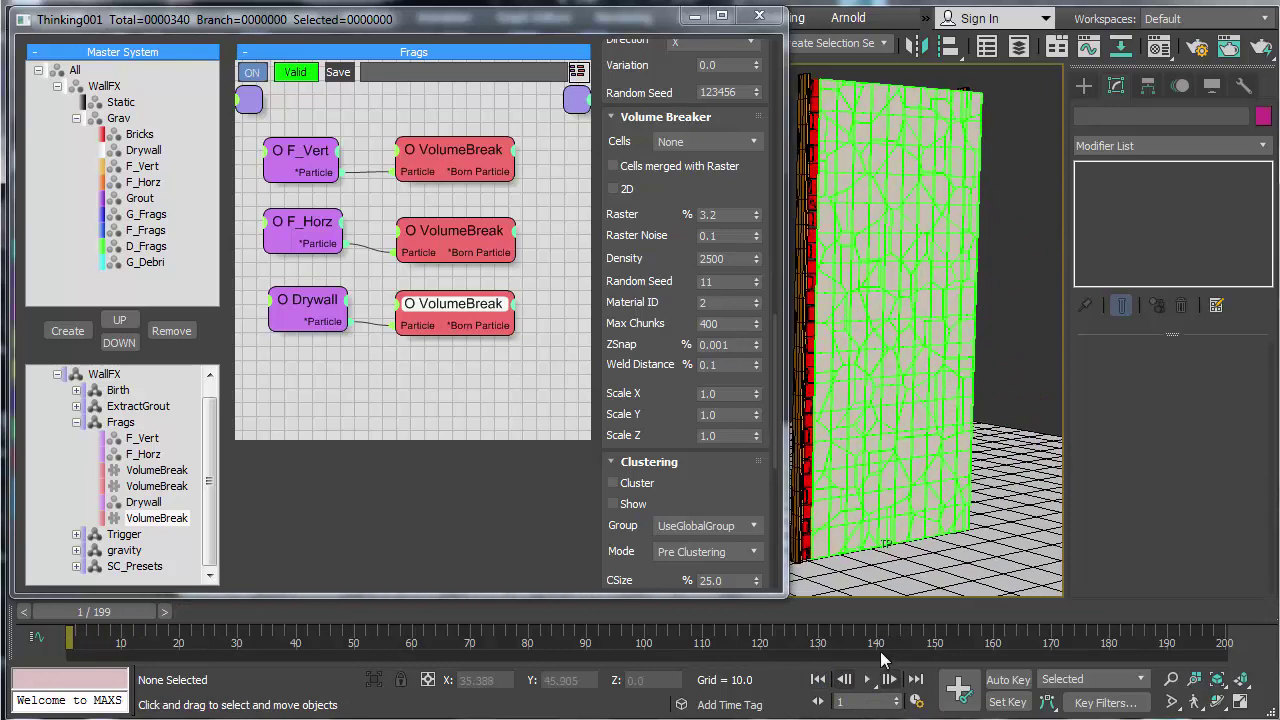
Step: Set Max Chunks to 50 for the drywall's VolumeBreak operator and recalculate the fragments at the first frame
{"action": "left_click", "coordinate": [731, 324]}
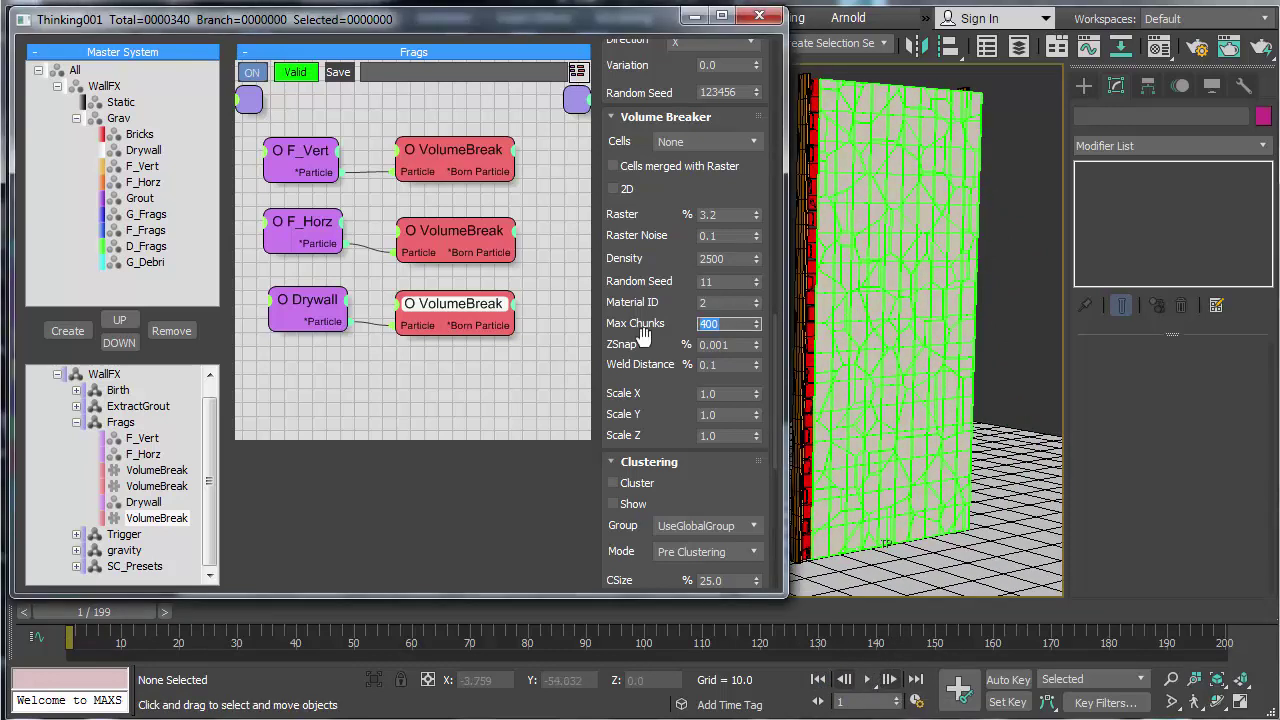
{"action": "left_click", "coordinate": [891, 681]}
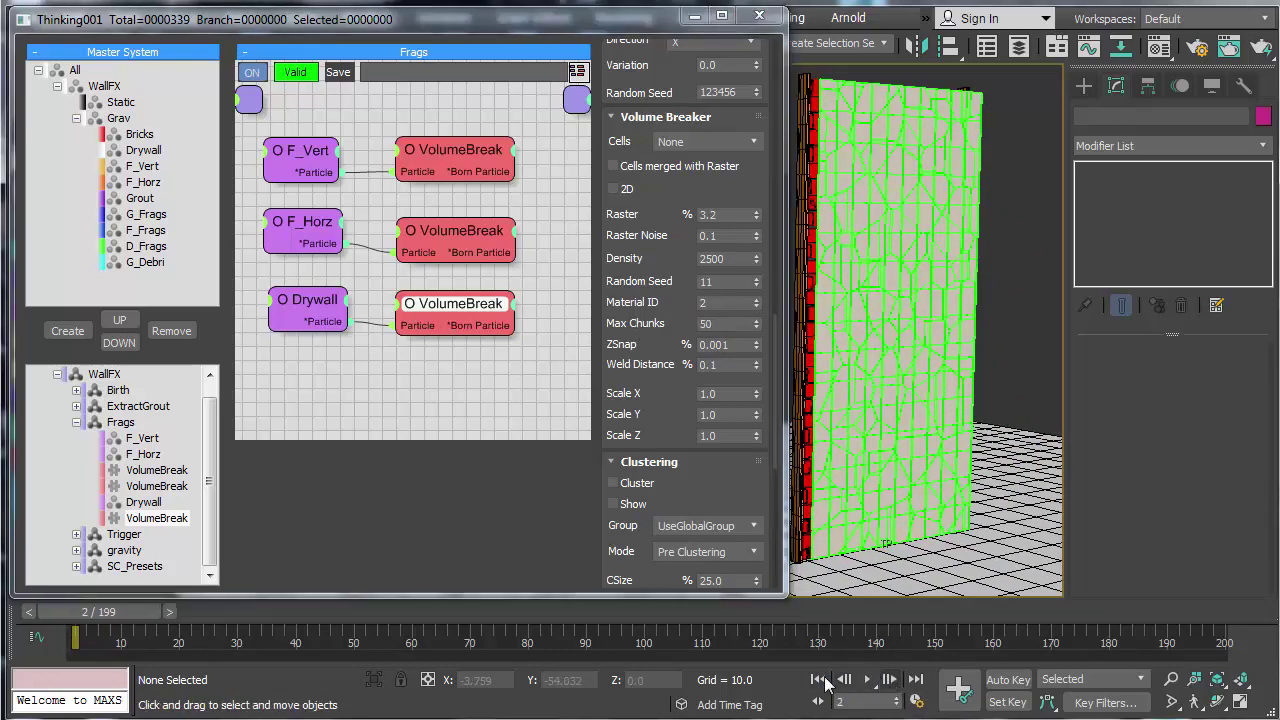
{"action": "left_click", "coordinate": [819, 681]}
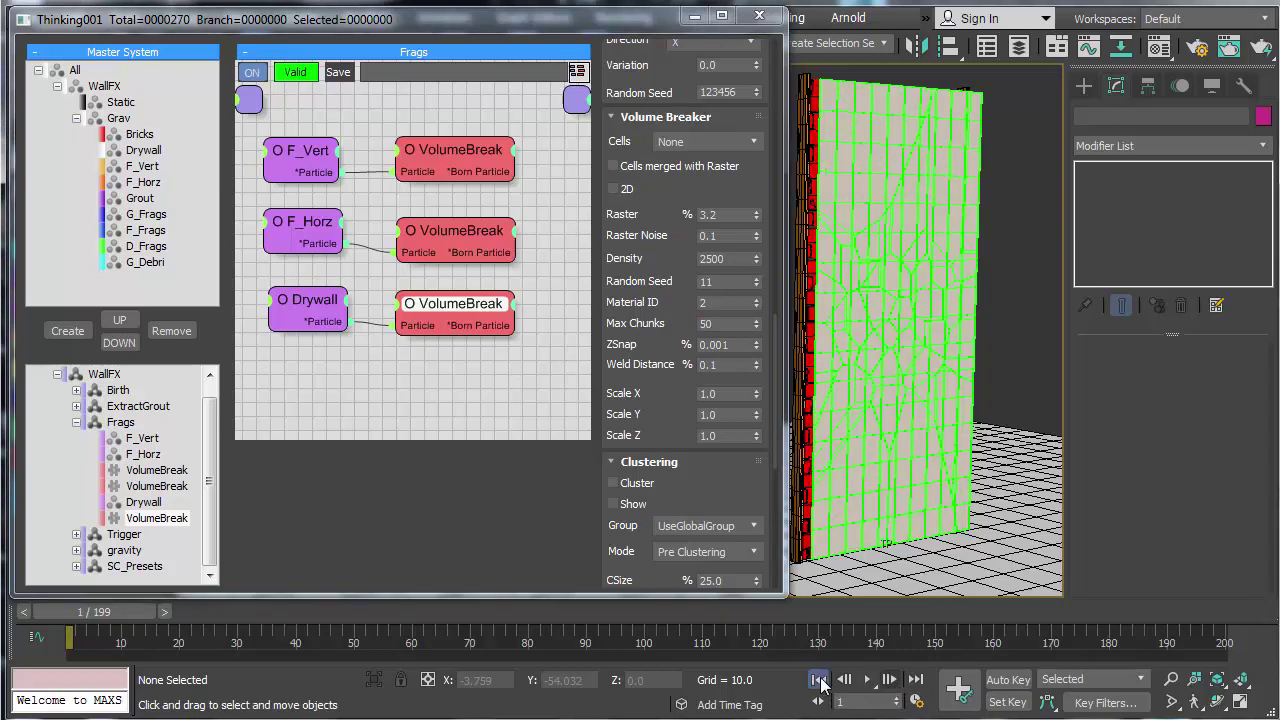
{"action": "left_click", "coordinate": [889, 682]}
{"action": "left_click", "coordinate": [818, 680]}
{"action": "middle_click_drag", "start_coordinate": [950, 520], "coordinate": [983, 510], "text": "alt"}
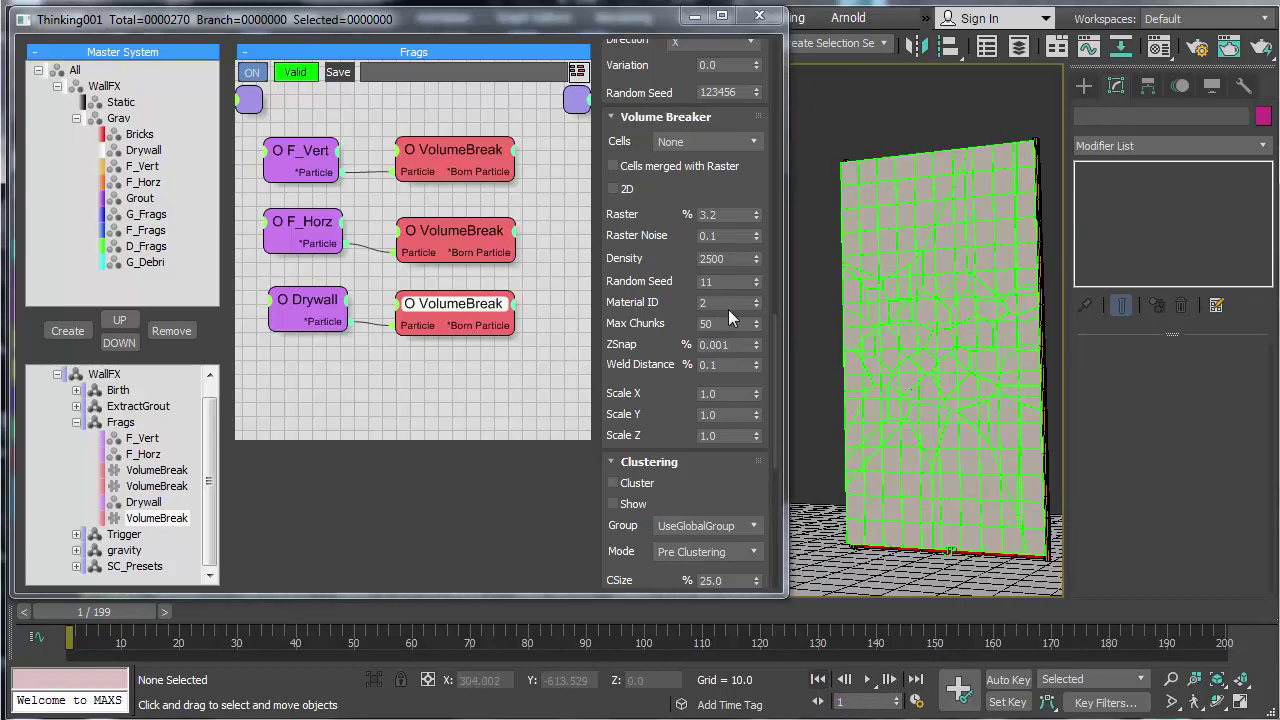
Step: Try a Raster of 2.5% with 50 Max Chunks on the drywall's VolumeBreak operator and reset to the first frame
{"action": "double_click", "coordinate": [726, 215]}
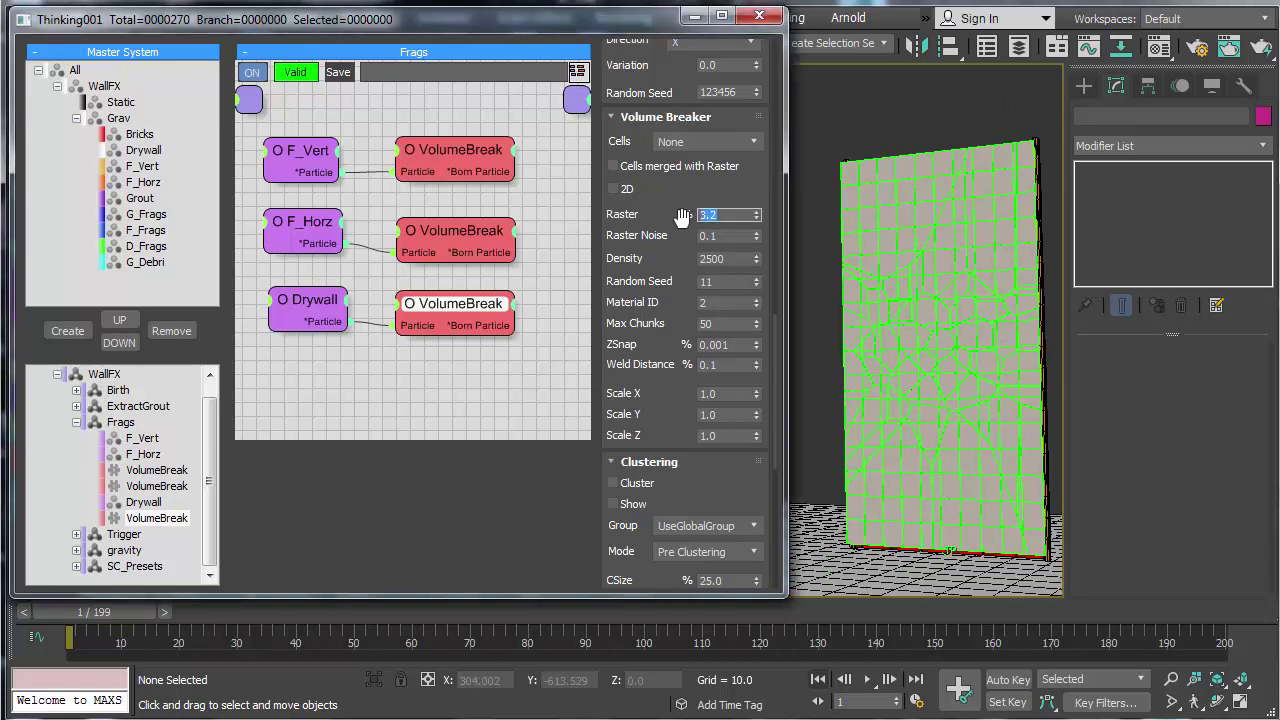
{"action": "left_click", "coordinate": [889, 680]}
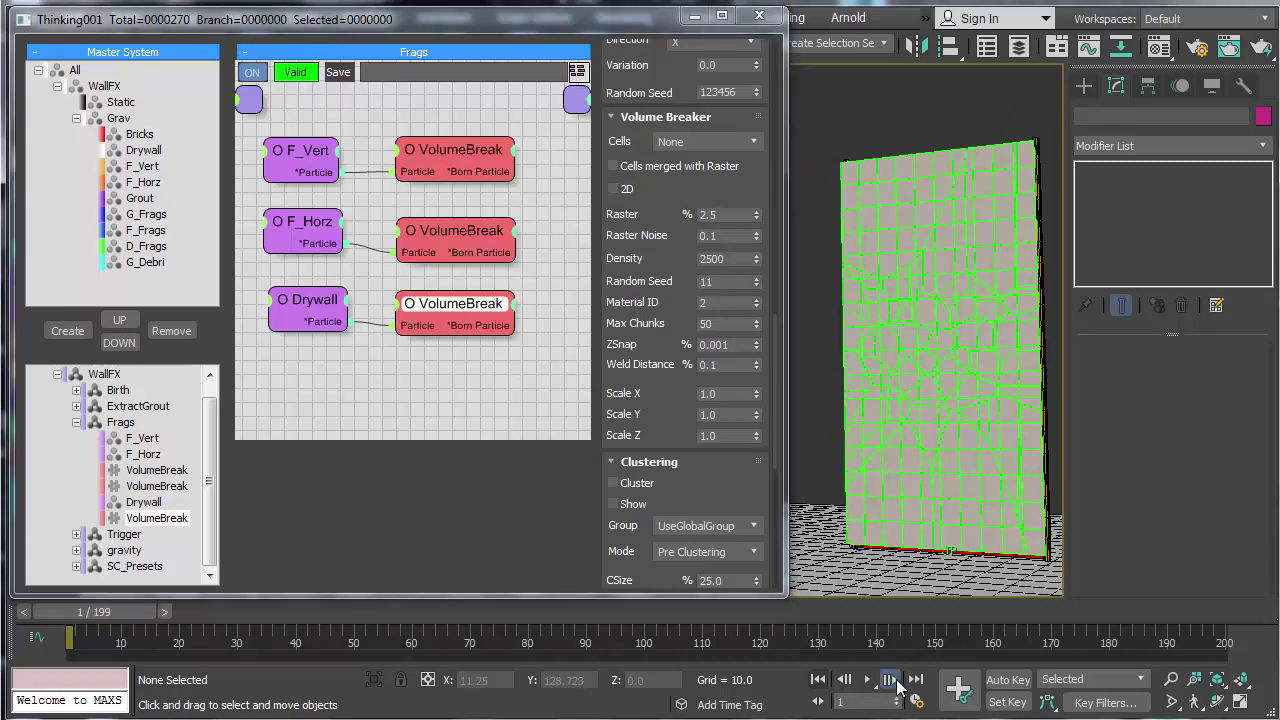
{"action": "left_click", "coordinate": [817, 680]}
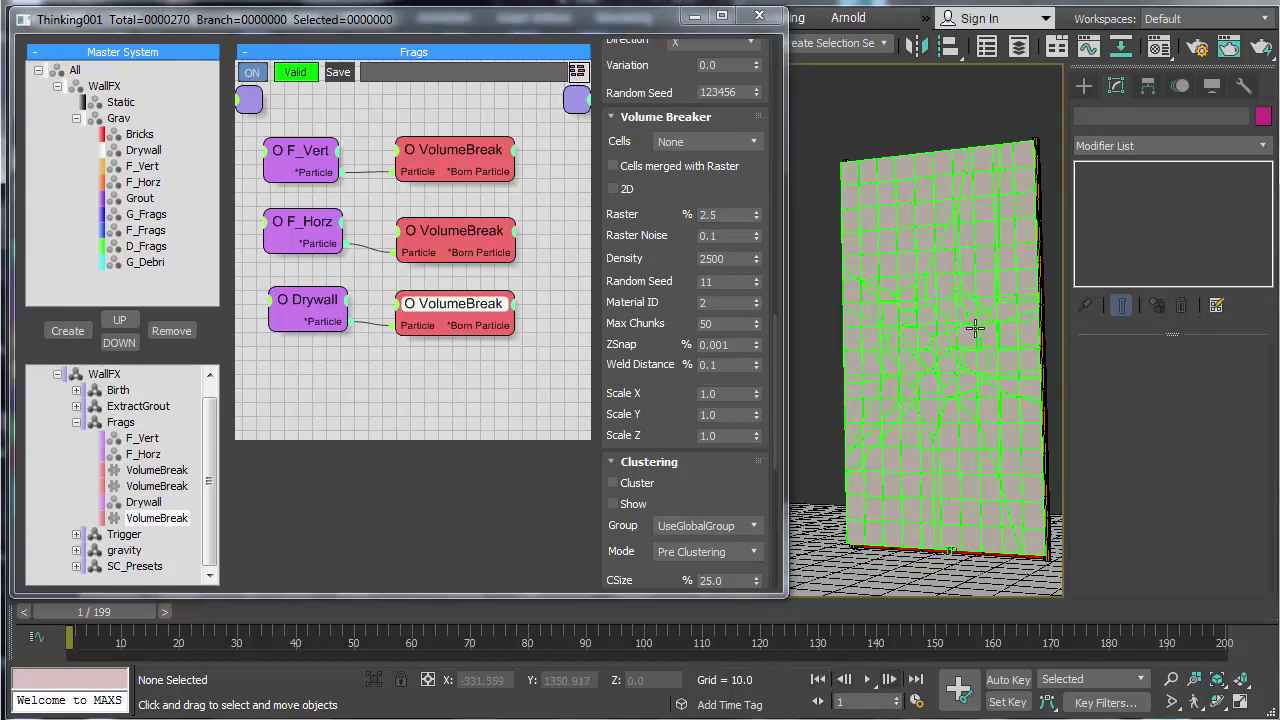
Step: Try 64 Max Chunks on the drywall's VolumeBreak operator and reset the simulation to the first frame
{"action": "double_click", "coordinate": [730, 324]}
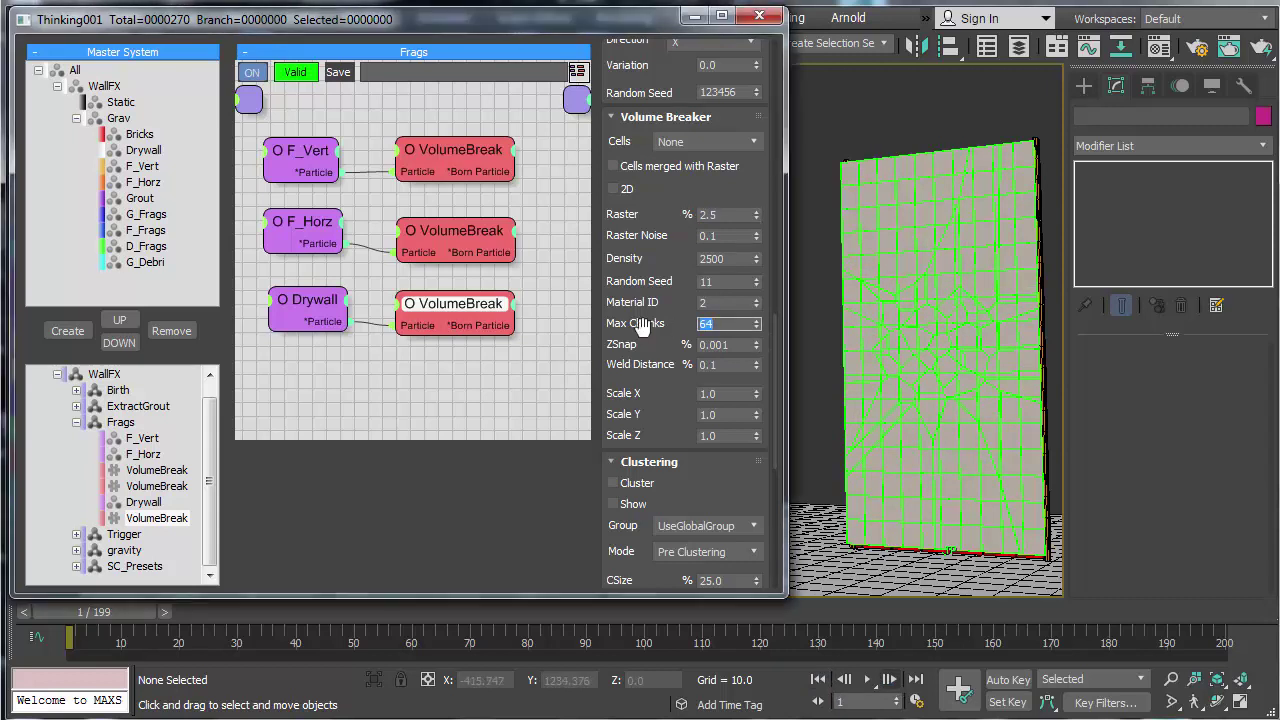
{"action": "left_click", "coordinate": [889, 679]}
{"action": "left_click", "coordinate": [818, 680]}
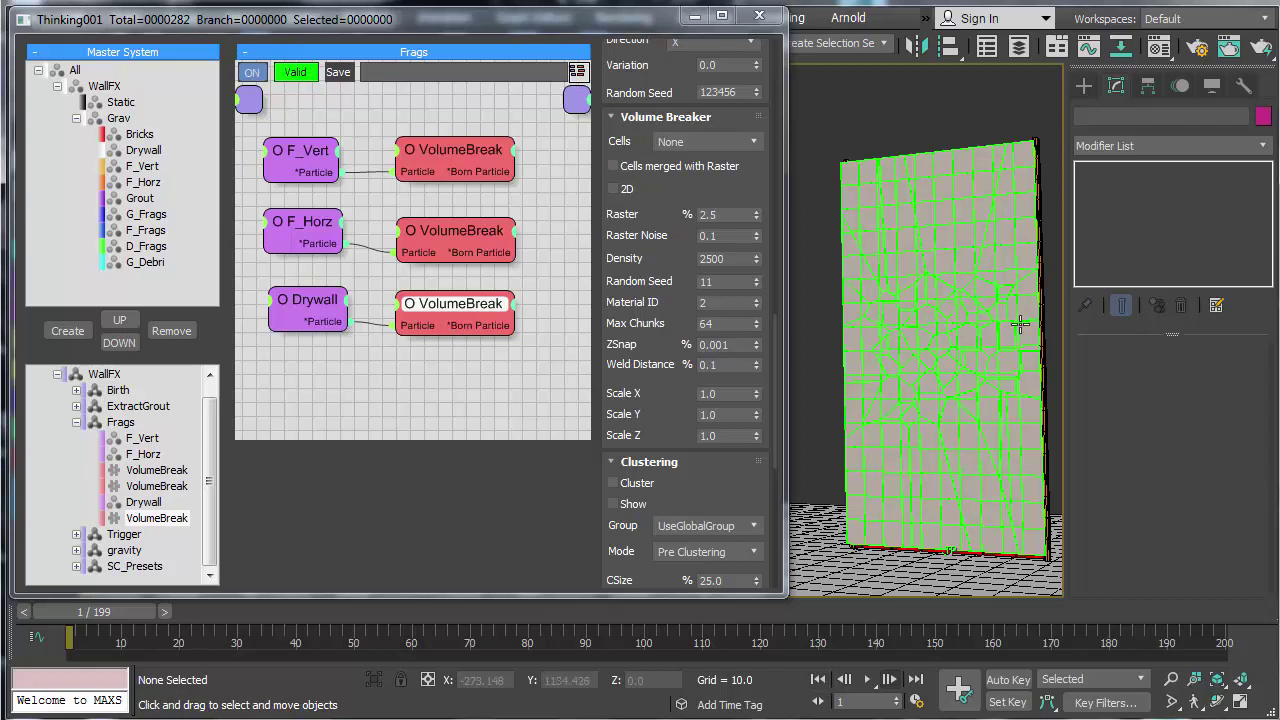
Step: Raise Max Chunks to 85 on the drywall's VolumeBreak operator and refresh the fracture pattern at the first frame
{"action": "double_click", "coordinate": [728, 324]}
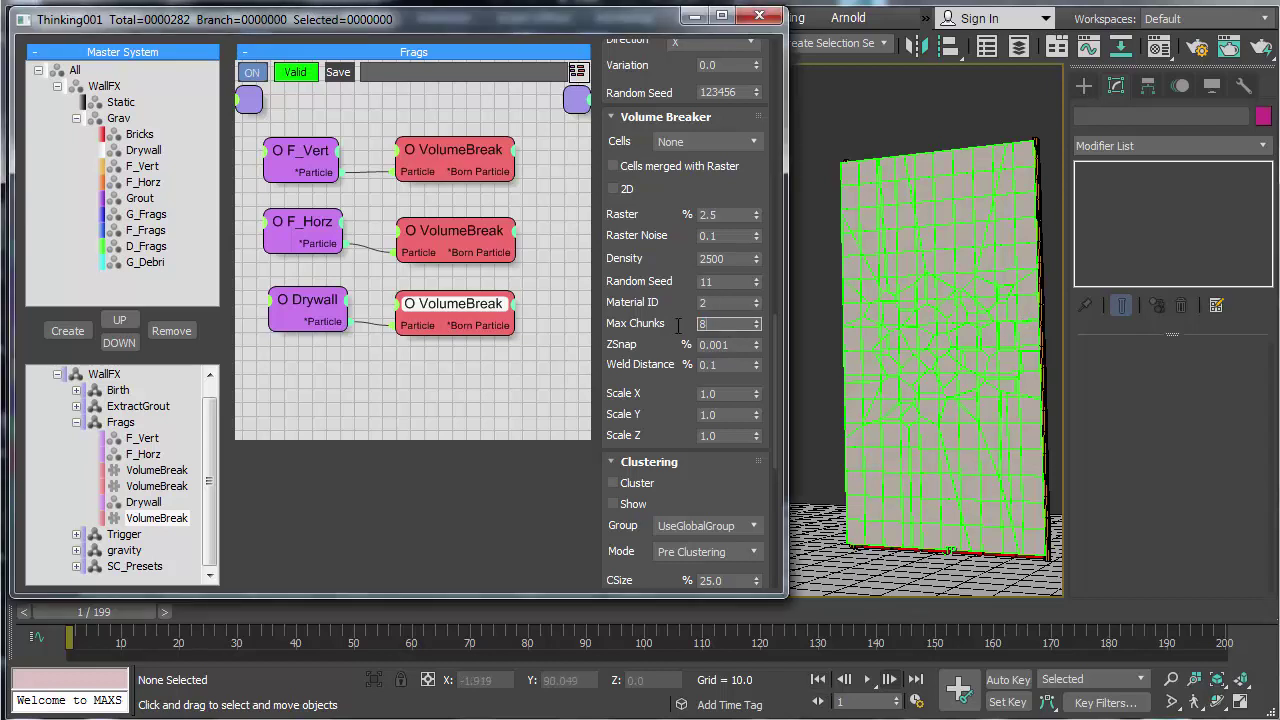
{"action": "left_click", "coordinate": [889, 679]}
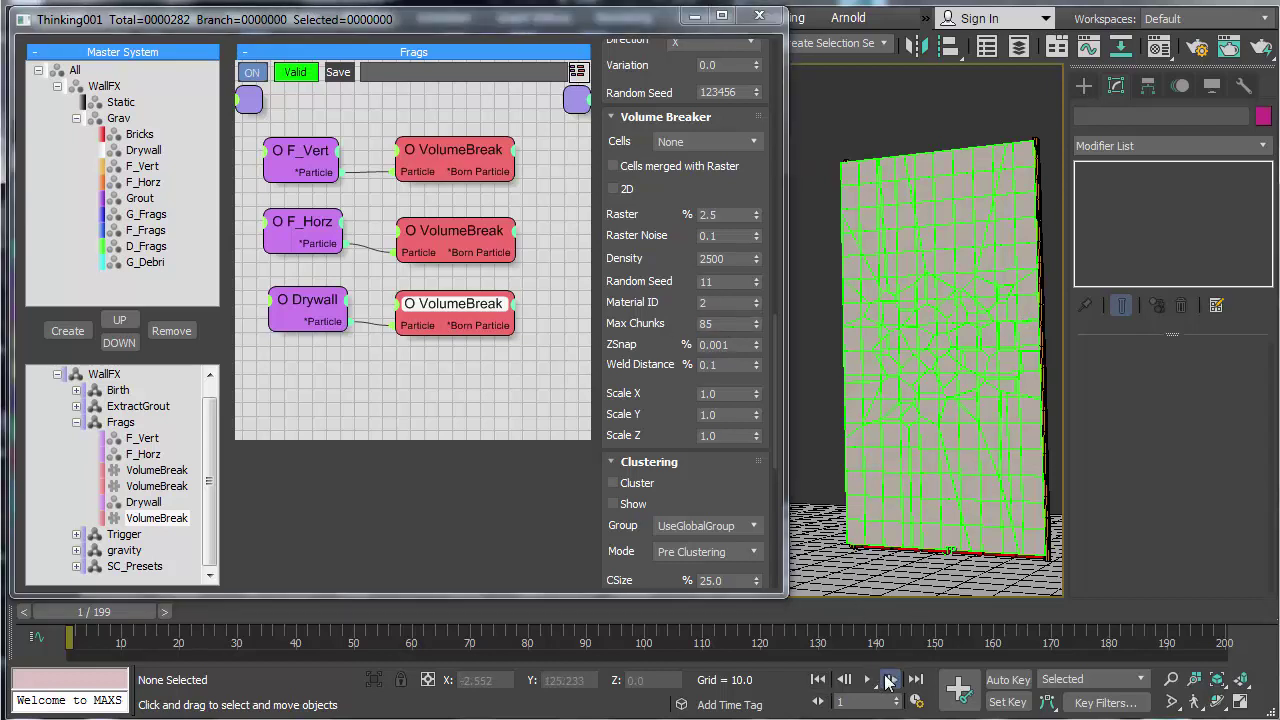
{"action": "left_click", "coordinate": [818, 680]}
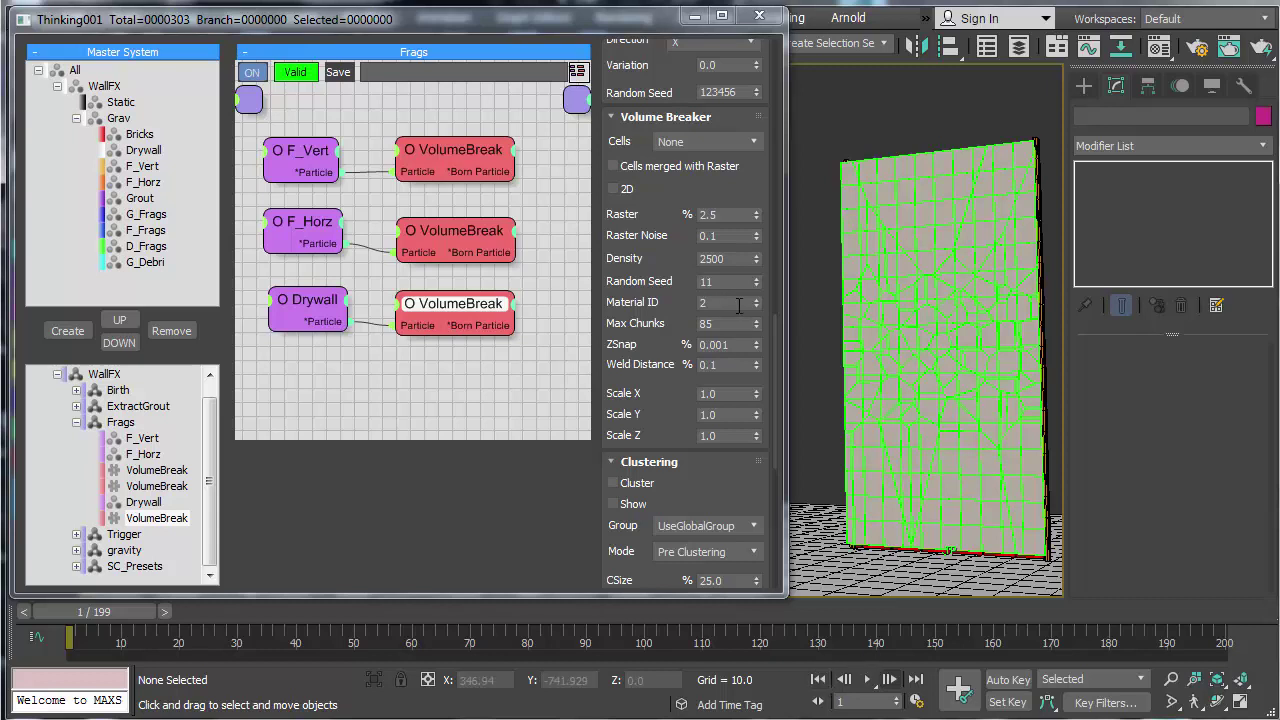
Step: Set the Raster to 3.0% and Max Chunks to 120 for the drywall's VolumeBreak operator, and play the recalculated simulation to about frame 36
{"action": "double_click", "coordinate": [730, 215]}
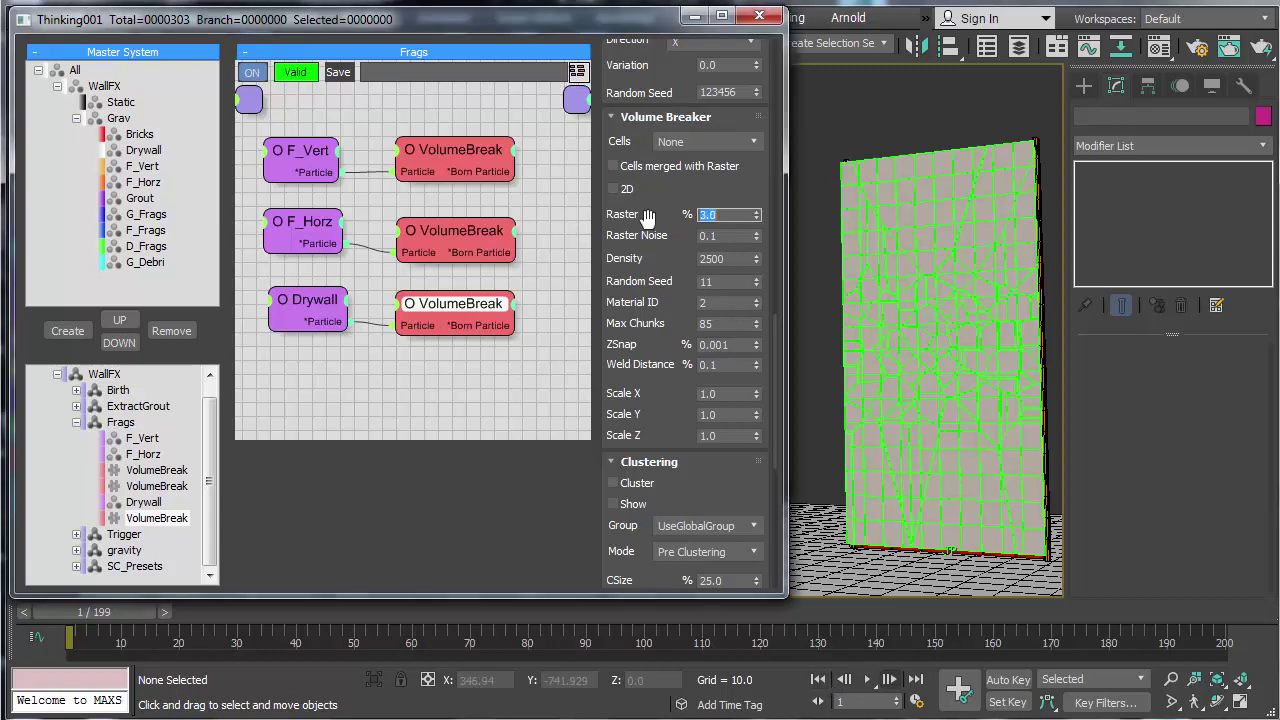
{"action": "left_click", "coordinate": [725, 324]}
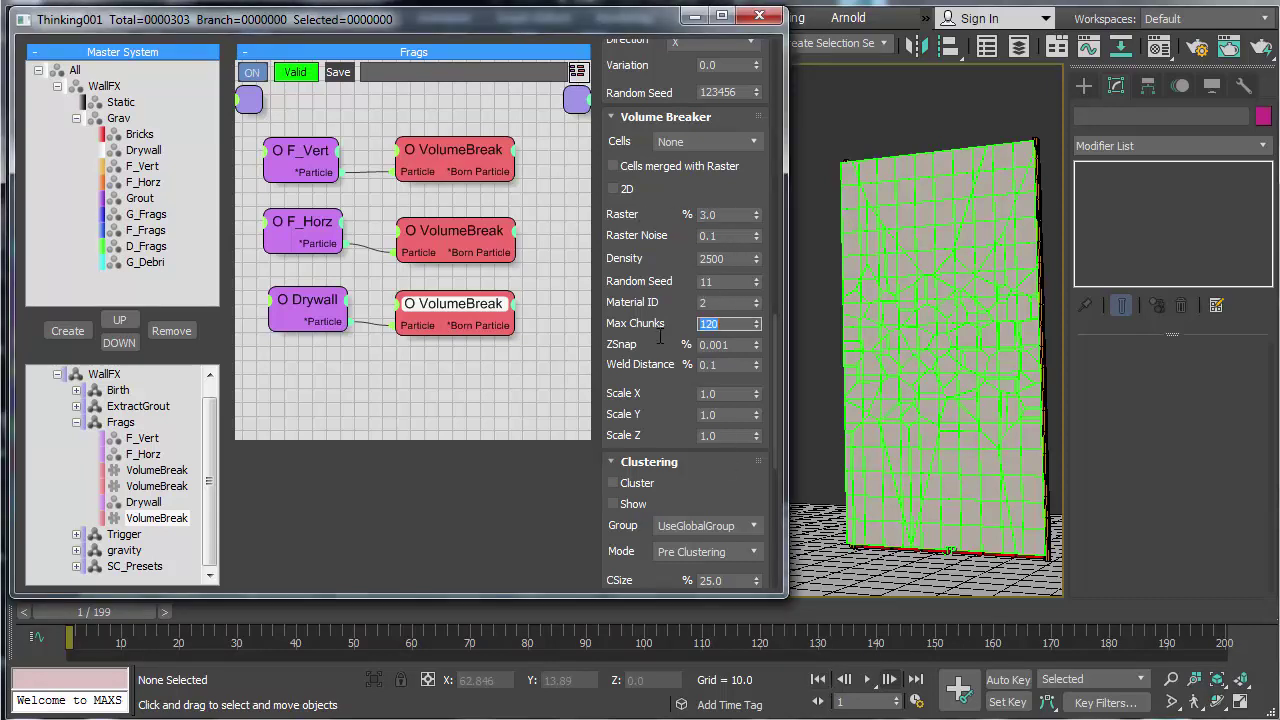
{"action": "left_click", "coordinate": [895, 683]}
{"action": "left_click", "coordinate": [818, 684]}
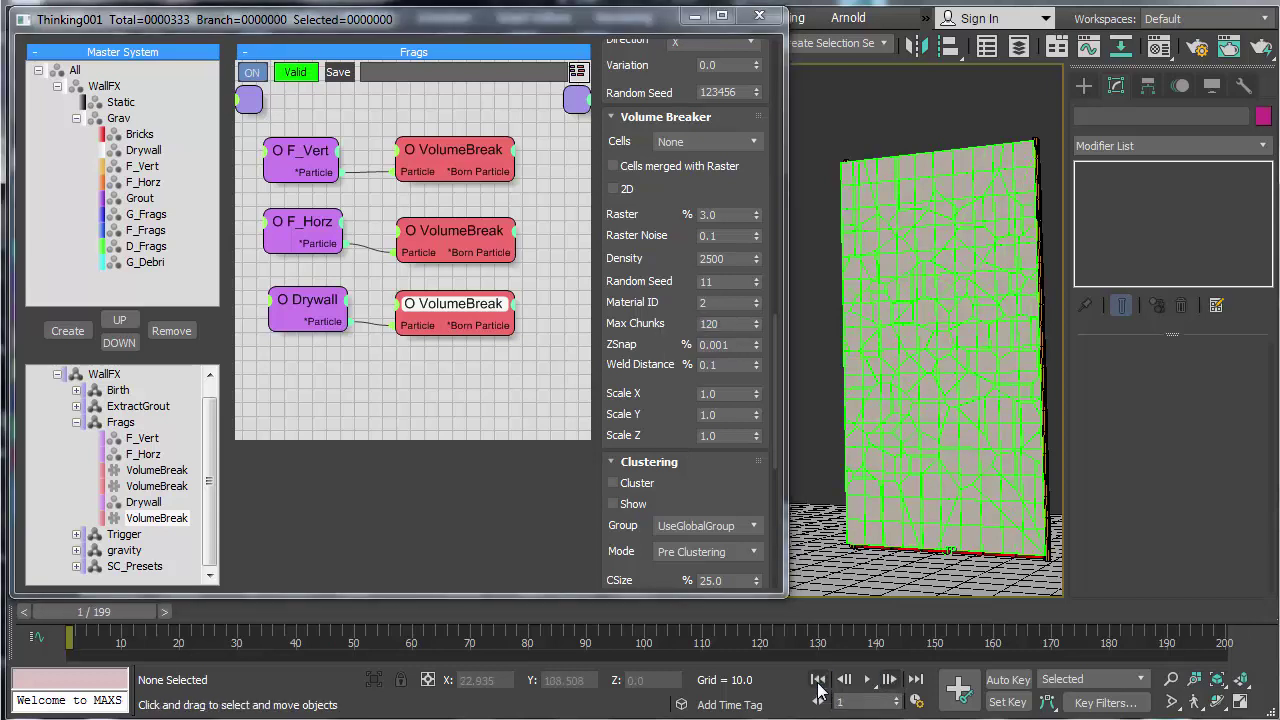
{"action": "left_click", "coordinate": [869, 681]}
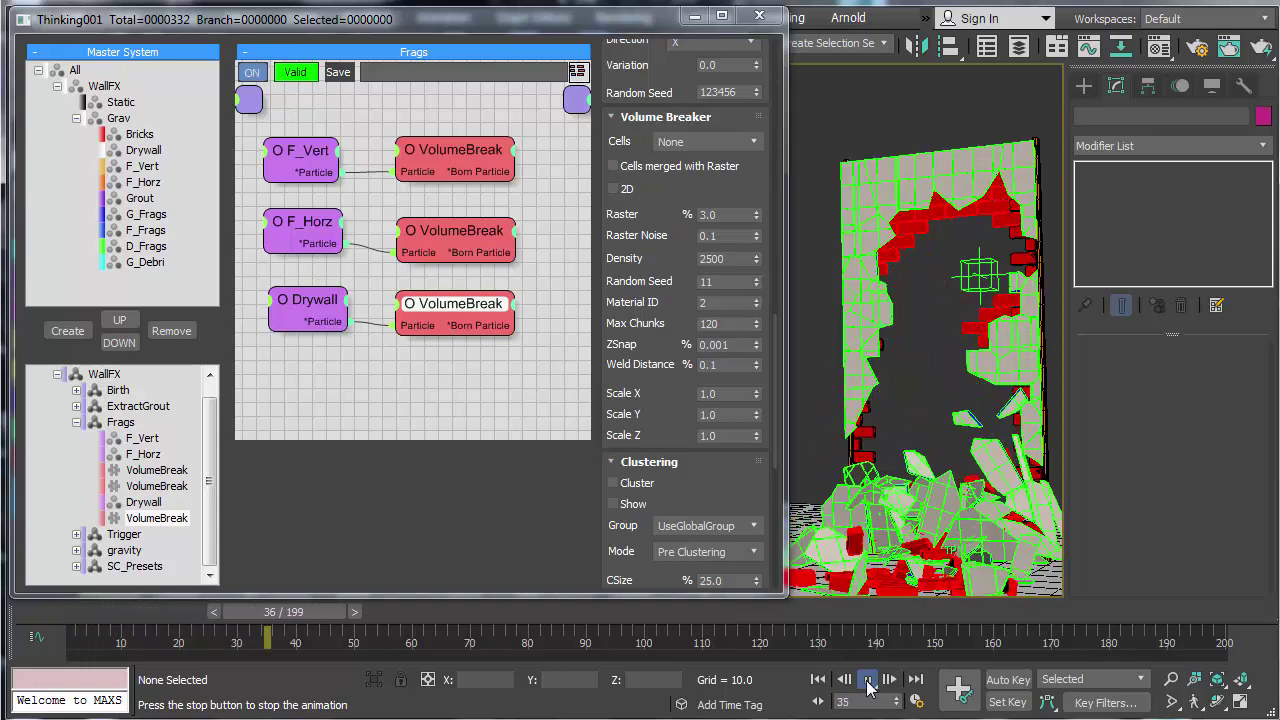
Step: Reset the simulation to the first frame, then disable the Drywall birth operator and enable F_Vert and F_Horz in the Birth dynamic set
{"action": "left_click", "coordinate": [817, 679]}
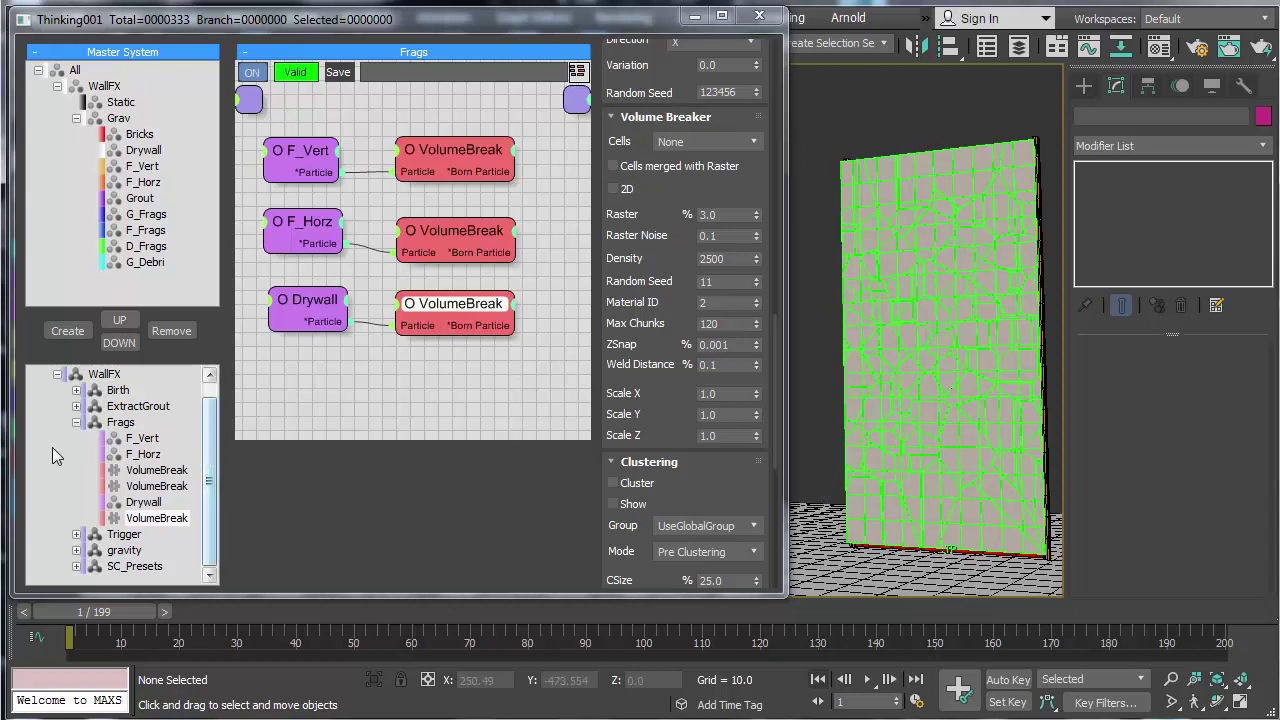
{"action": "left_click", "coordinate": [76, 422]}
{"action": "left_click", "coordinate": [118, 407]}
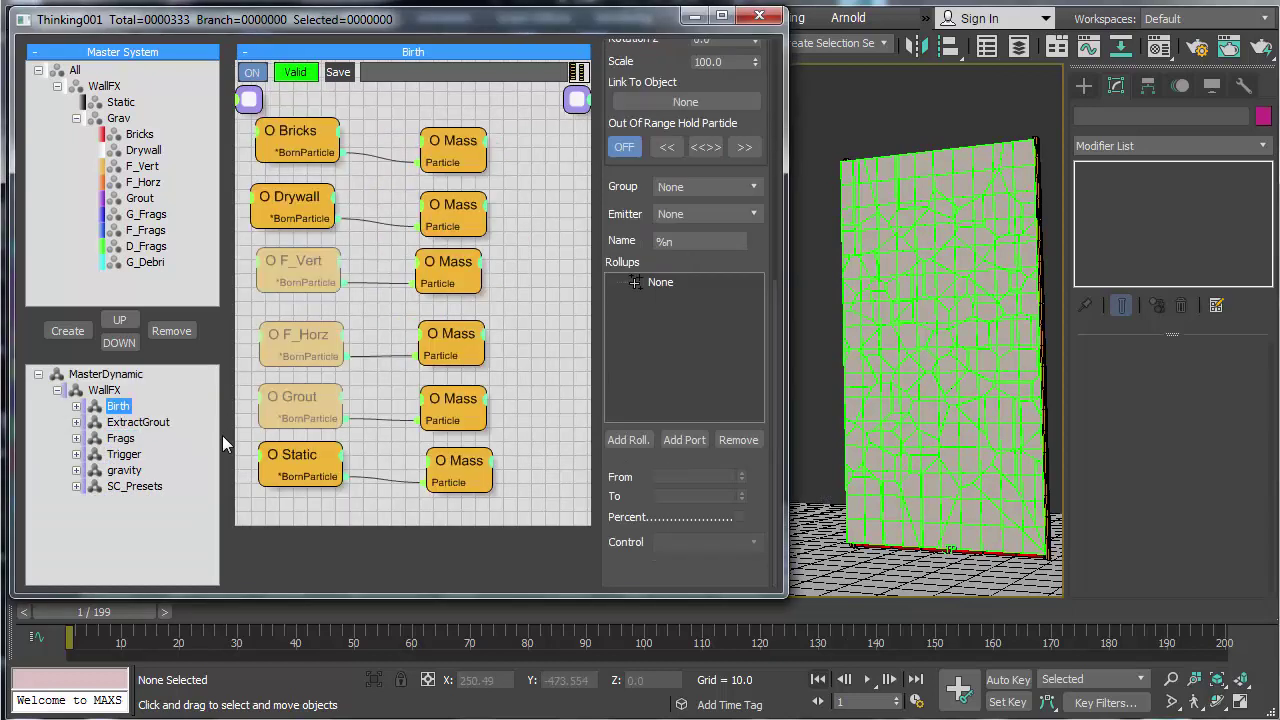
{"action": "right_click", "coordinate": [265, 208]}
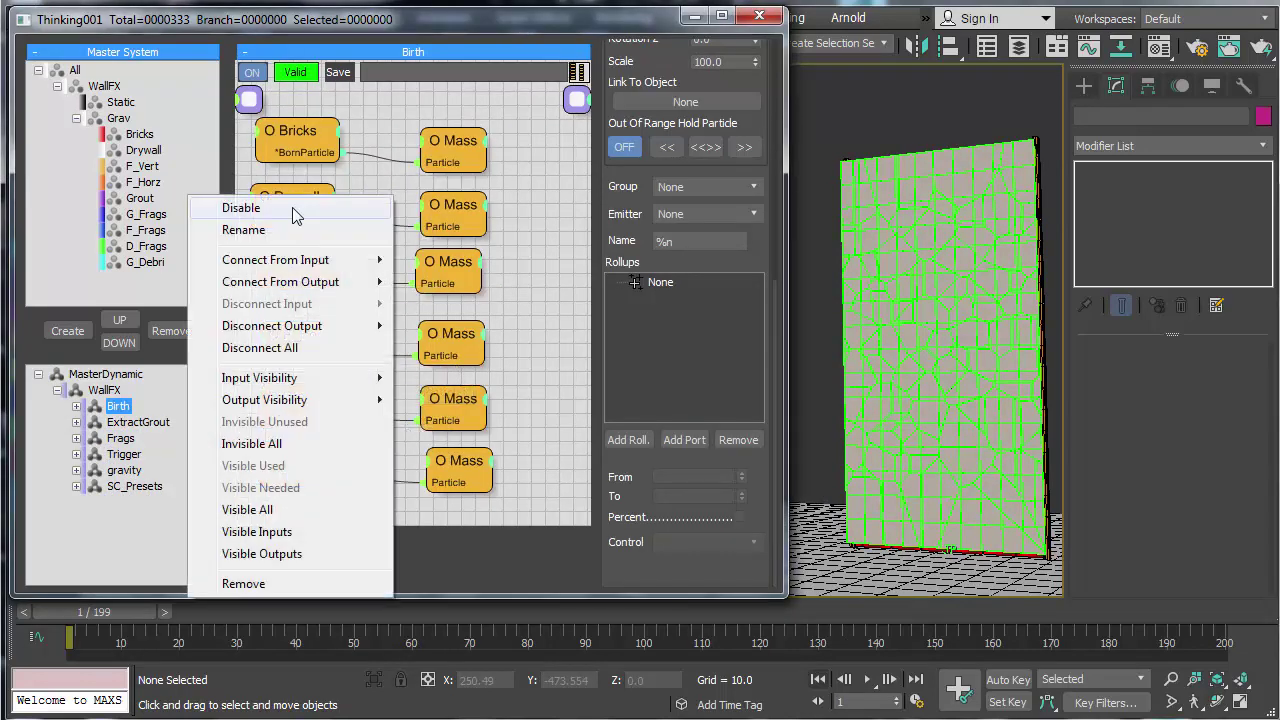
{"action": "left_click", "coordinate": [235, 206]}
{"action": "right_click", "coordinate": [293, 264]}
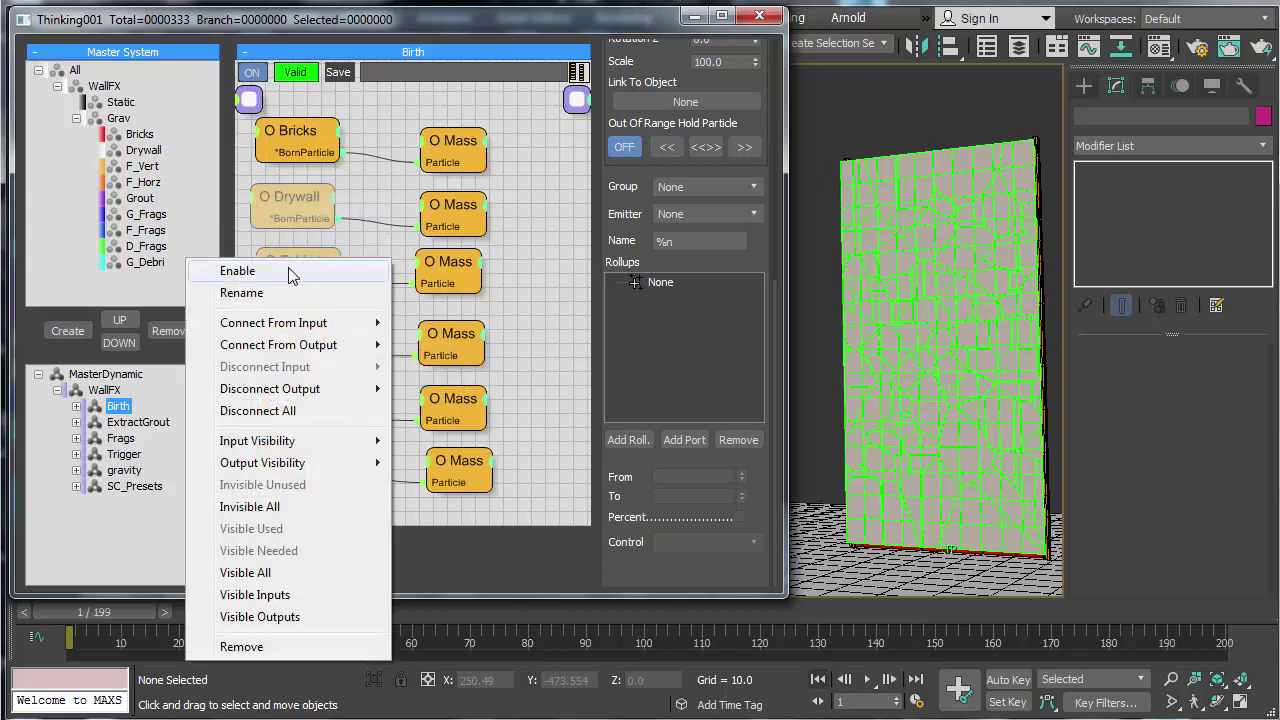
{"action": "left_click", "coordinate": [291, 270]}
{"action": "right_click", "coordinate": [298, 340]}
{"action": "left_click", "coordinate": [296, 344]}
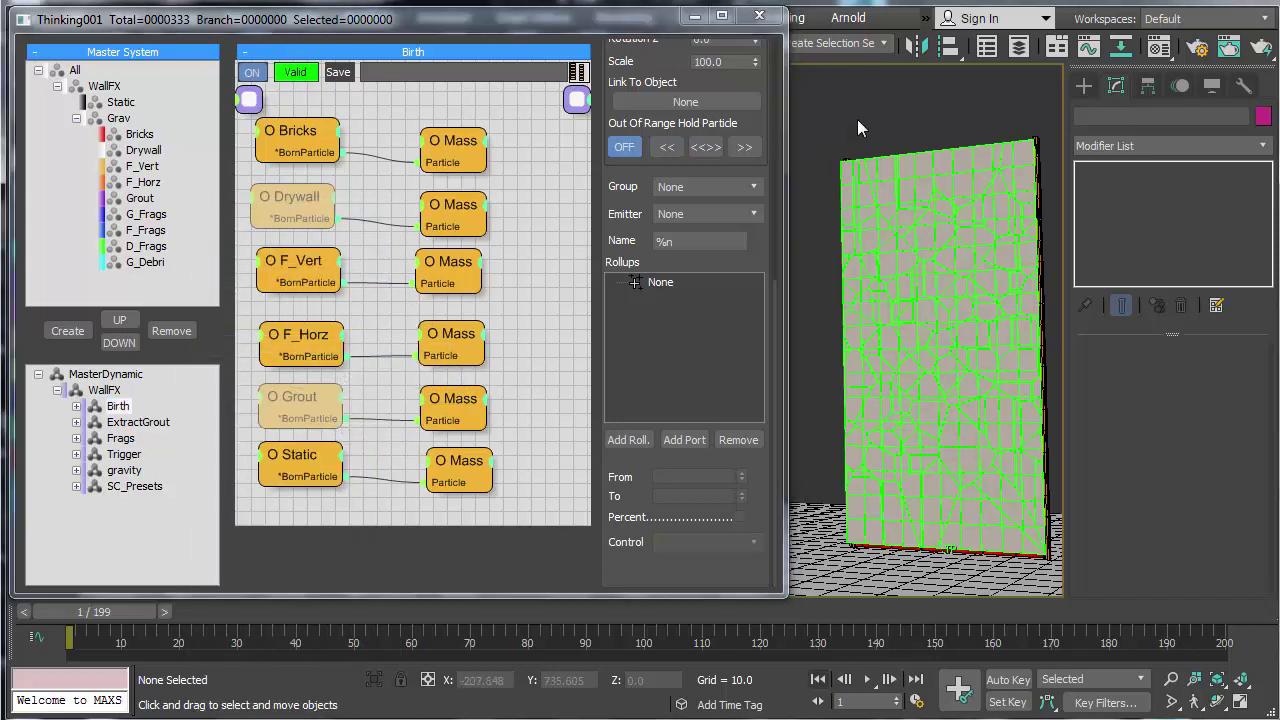
Step: Recalculate the particles by advancing to frame 2 and returning to the first frame
{"action": "key", "text": "period"}
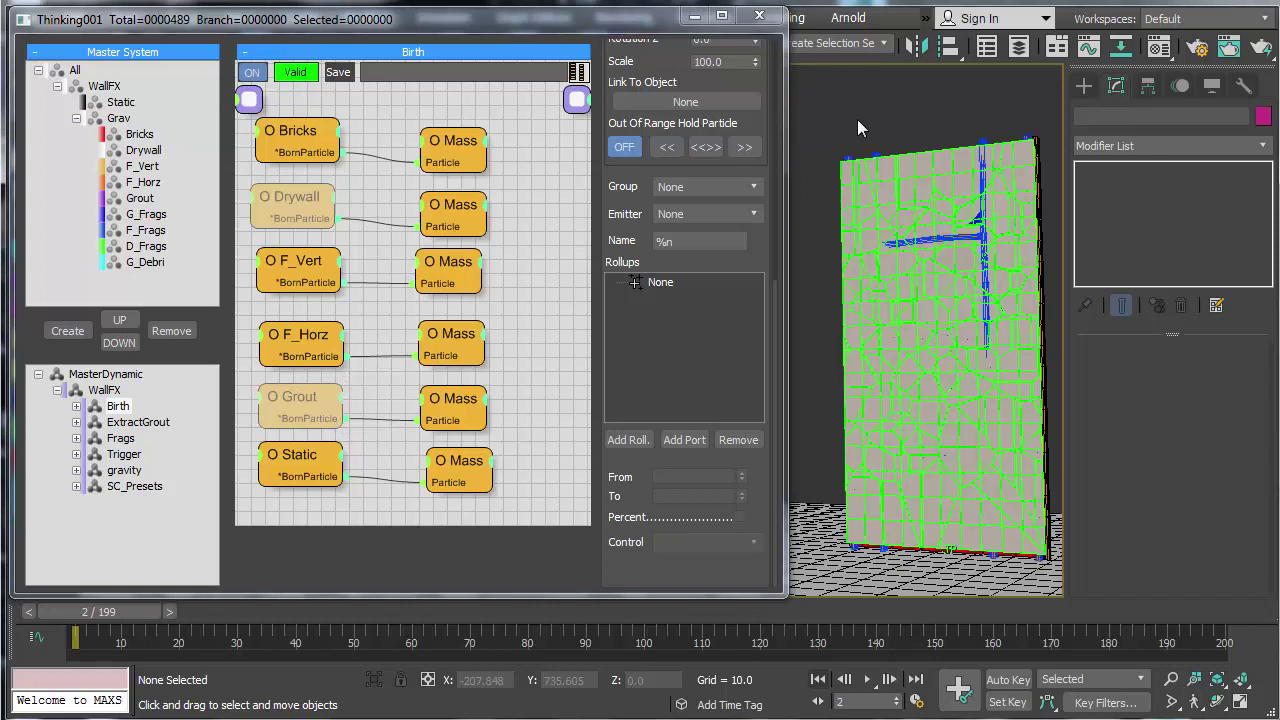
{"action": "left_click", "coordinate": [817, 680]}
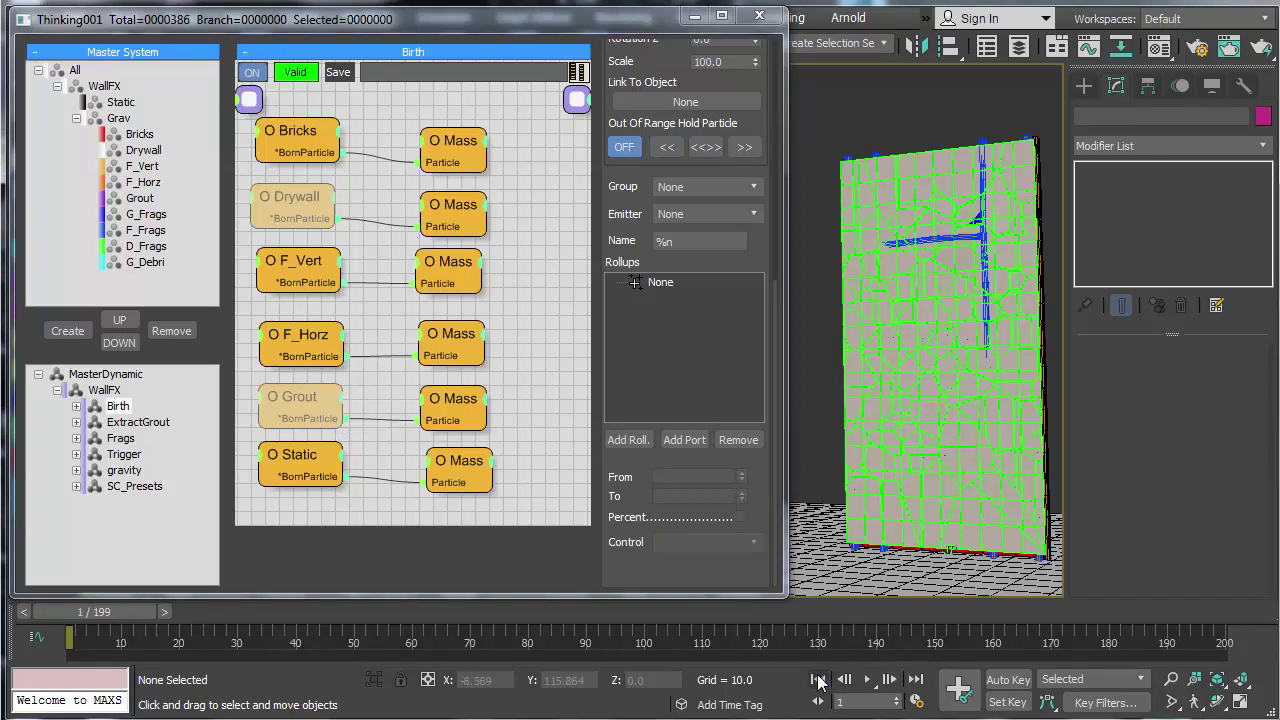
{"action": "scroll", "coordinate": [820, 170], "scroll_direction": "up", "scroll_amount": 4}
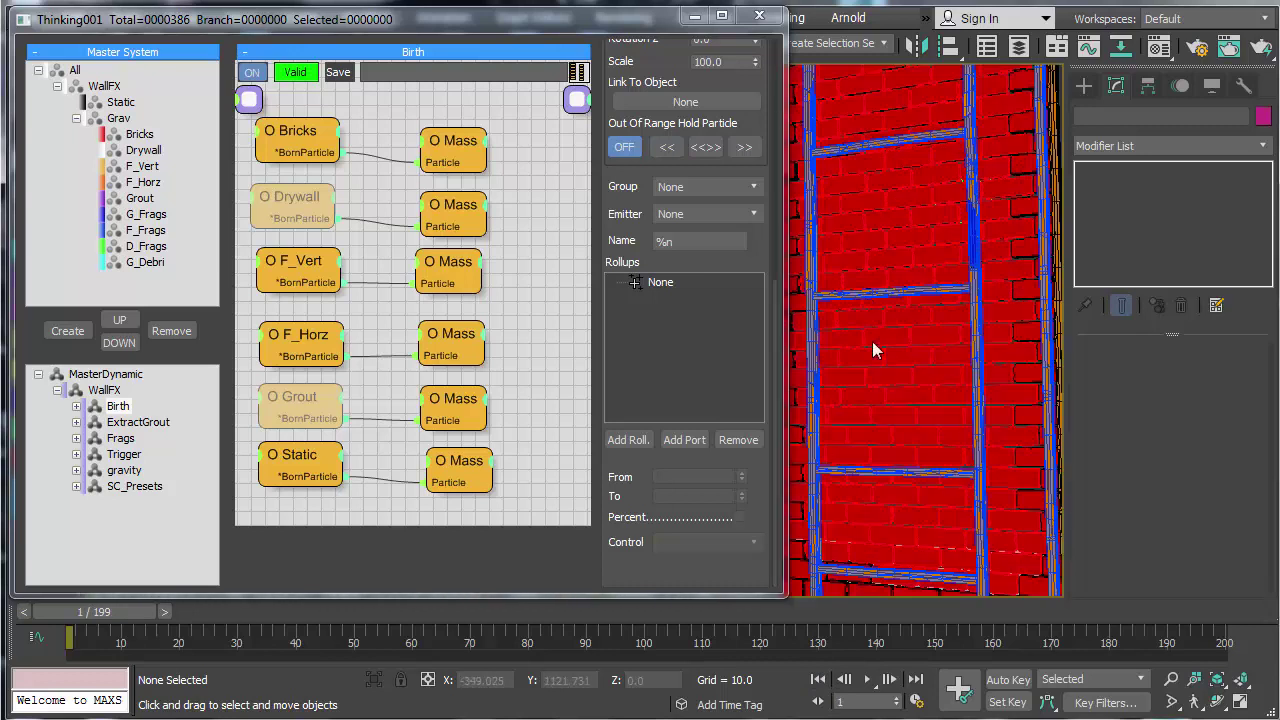
{"action": "scroll", "coordinate": [873, 350], "scroll_direction": "down", "scroll_amount": 6}
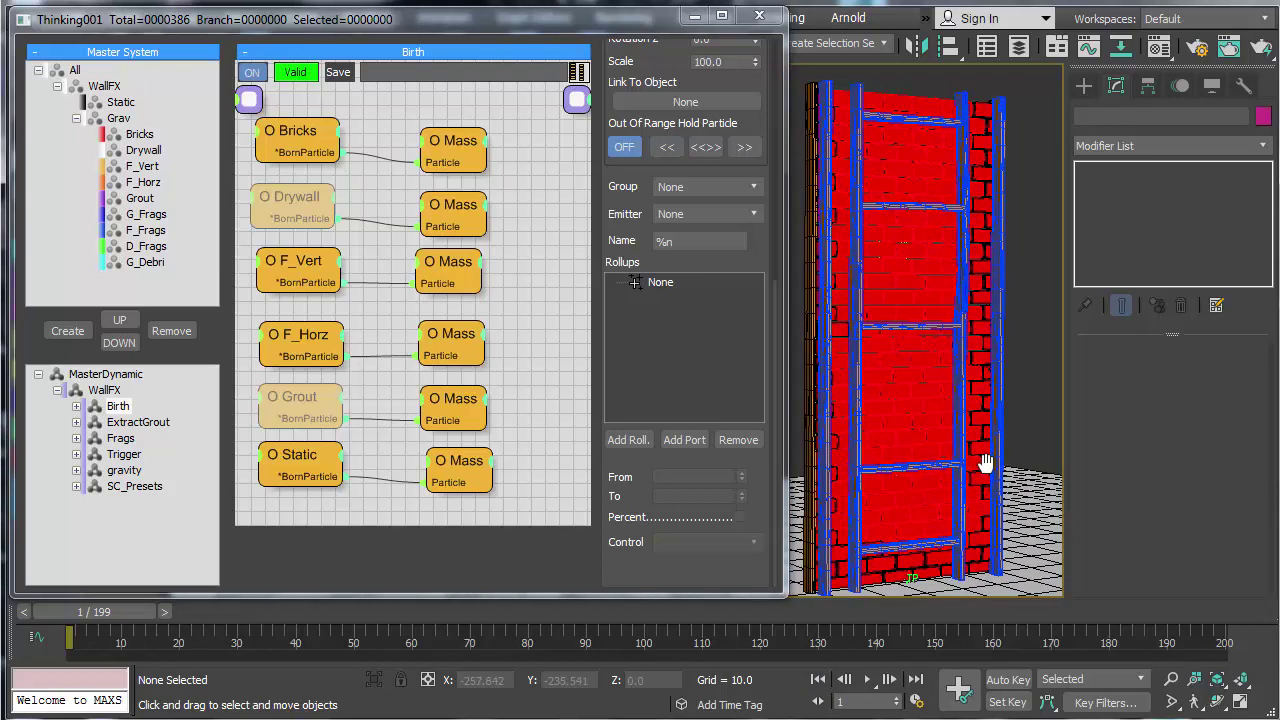
Step: Advance the simulation to frame 3 and examine the breaking wall frame members close up from several angles
{"action": "key", "text": "."}
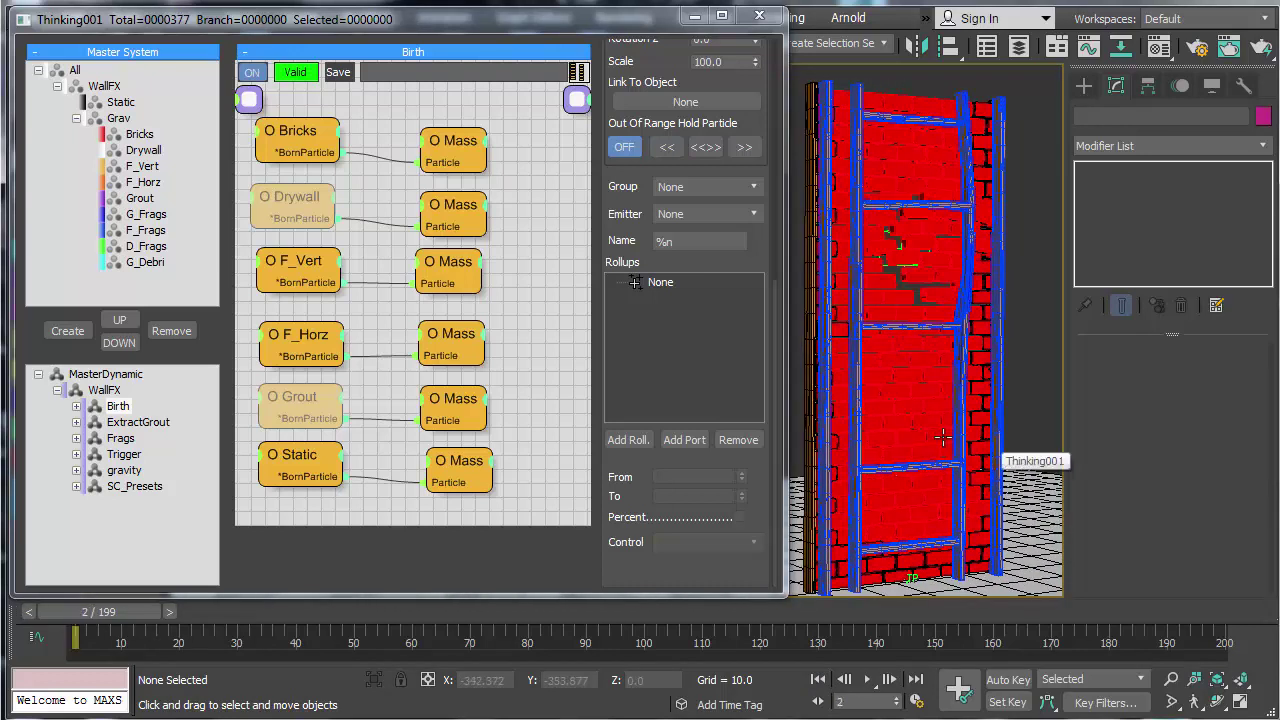
{"action": "key", "text": "."}
{"action": "scroll", "coordinate": [950, 330], "scroll_direction": "up", "scroll_amount": 8}
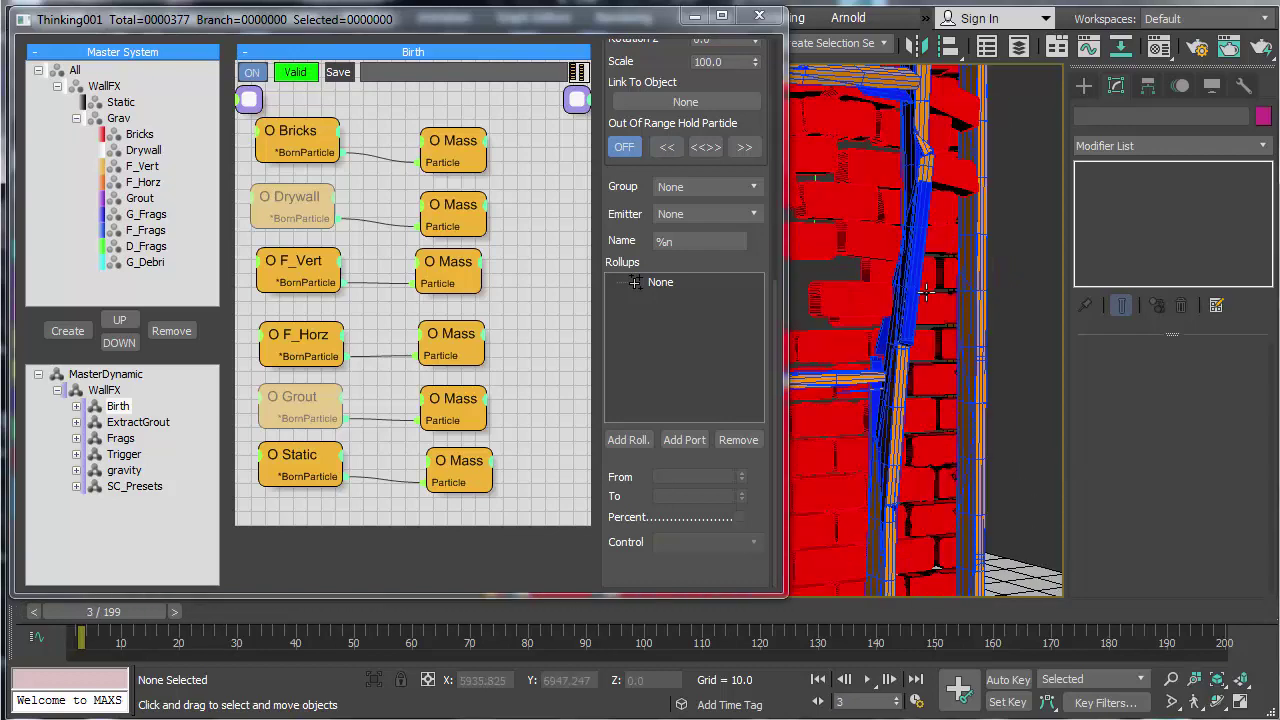
{"action": "middle_click_drag", "start_coordinate": [930, 371], "coordinate": [994, 451]}
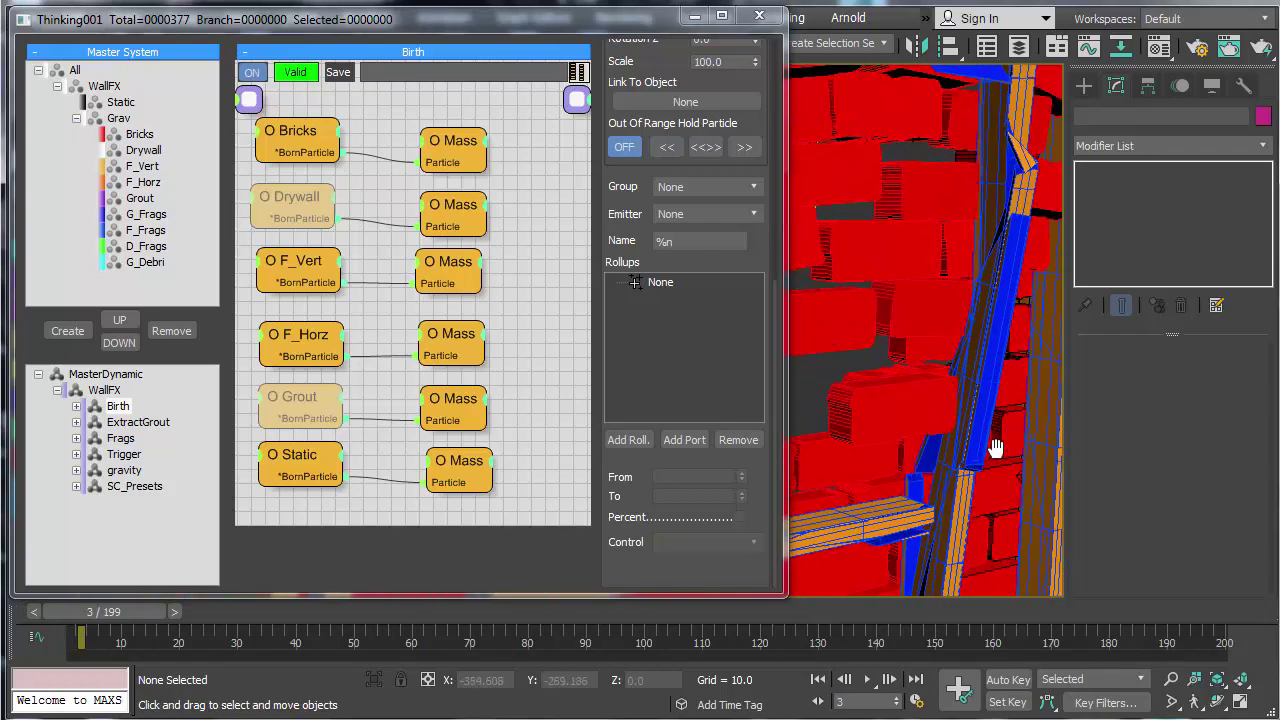
{"action": "middle_click_drag", "start_coordinate": [950, 300], "coordinate": [1000, 455]}
{"action": "middle_click_drag", "start_coordinate": [958, 276], "coordinate": [1015, 380]}
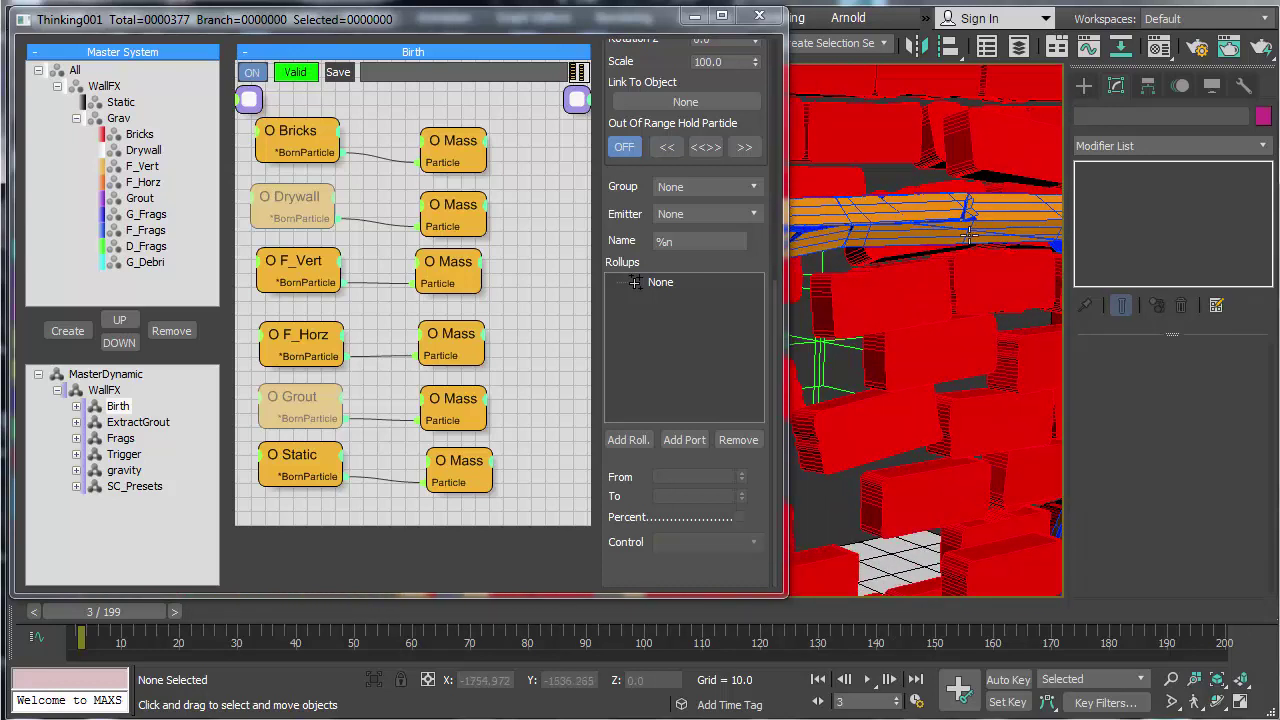
{"action": "middle_click_drag", "start_coordinate": [969, 234], "coordinate": [886, 314], "text": "alt"}
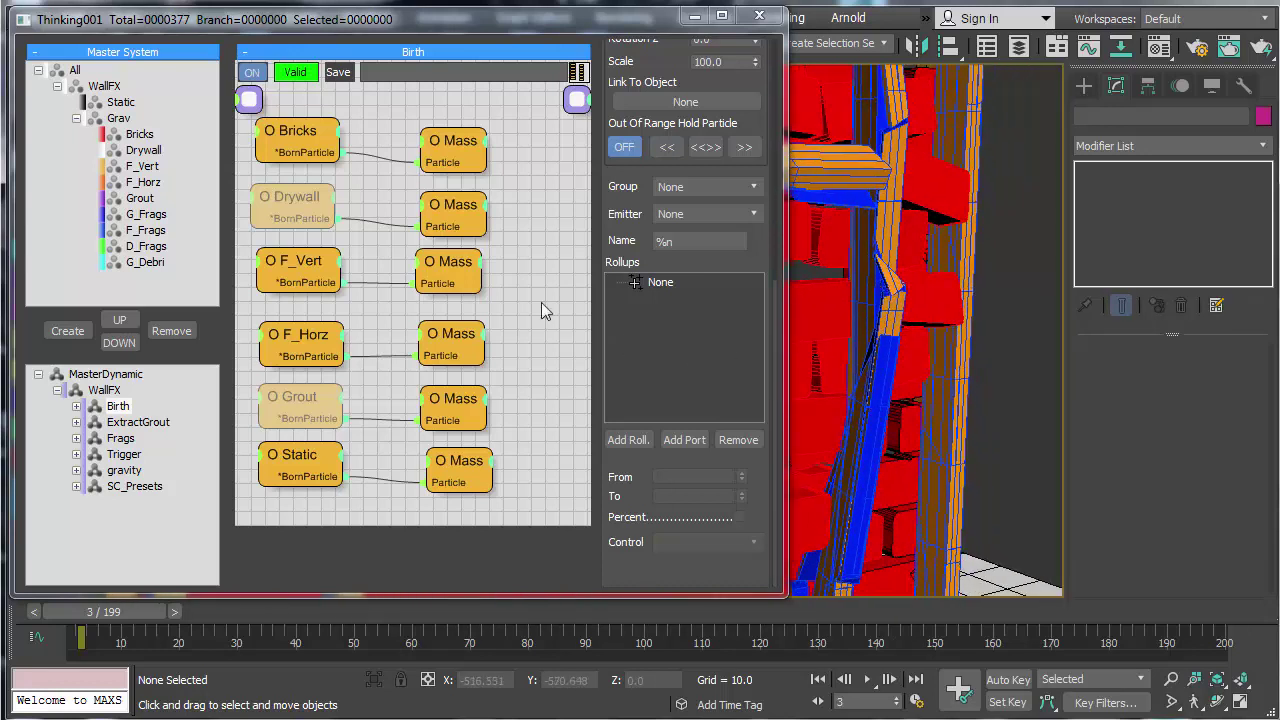
Step: Review the Volume Breaker settings of the F_Vert and F_Horz VolumeBreak operators in Frags, especially Scale Y and Scale Z
{"action": "left_click", "coordinate": [120, 438]}
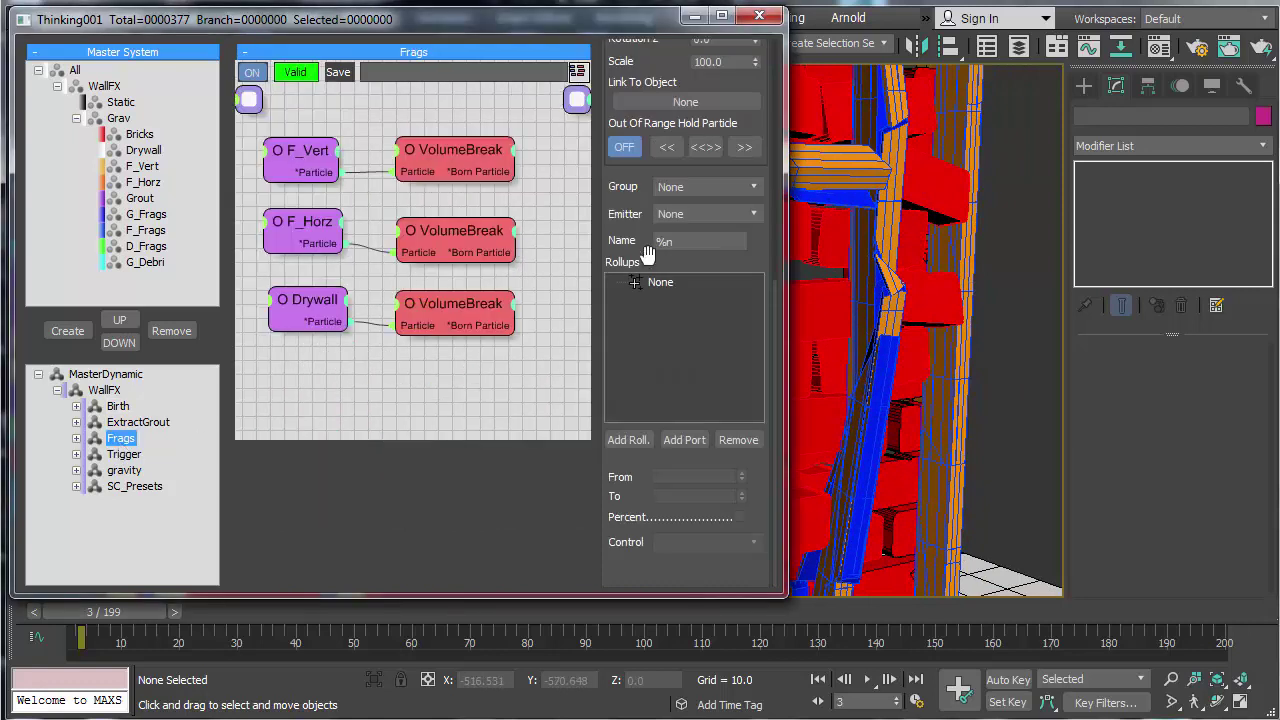
{"action": "left_click", "coordinate": [451, 155]}
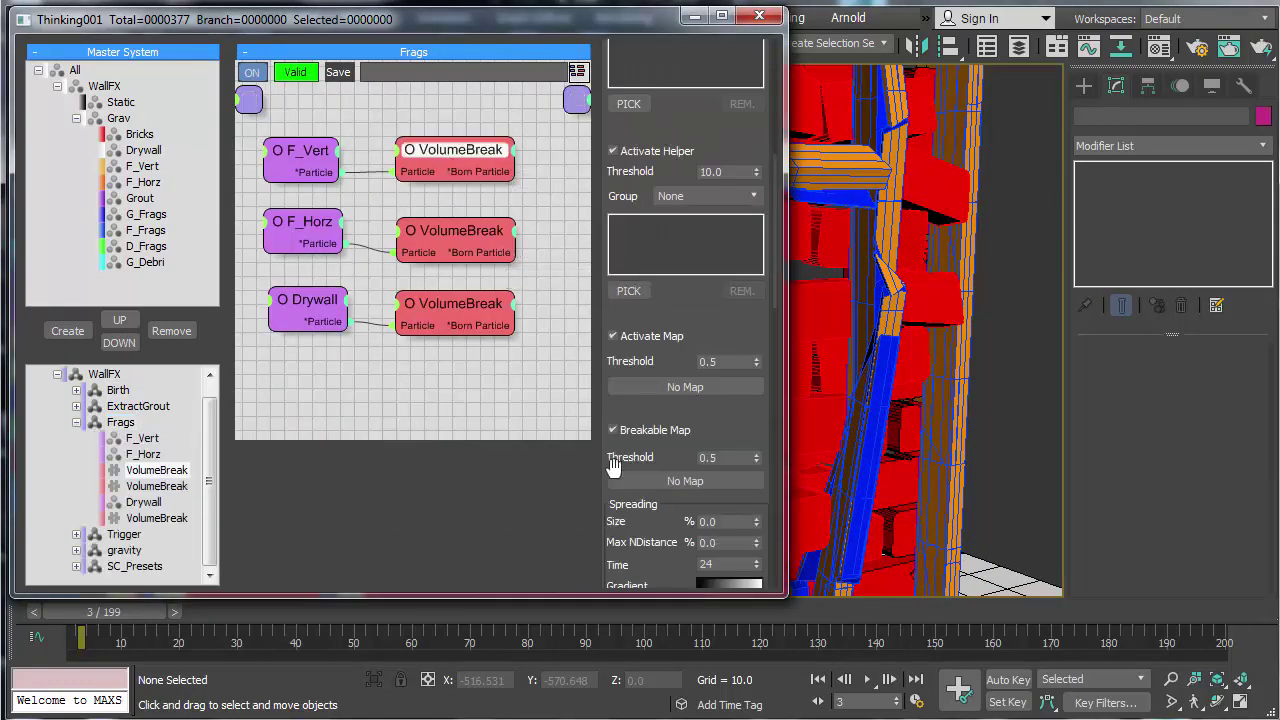
{"action": "scroll", "coordinate": [613, 465], "scroll_direction": "down", "scroll_amount": 10}
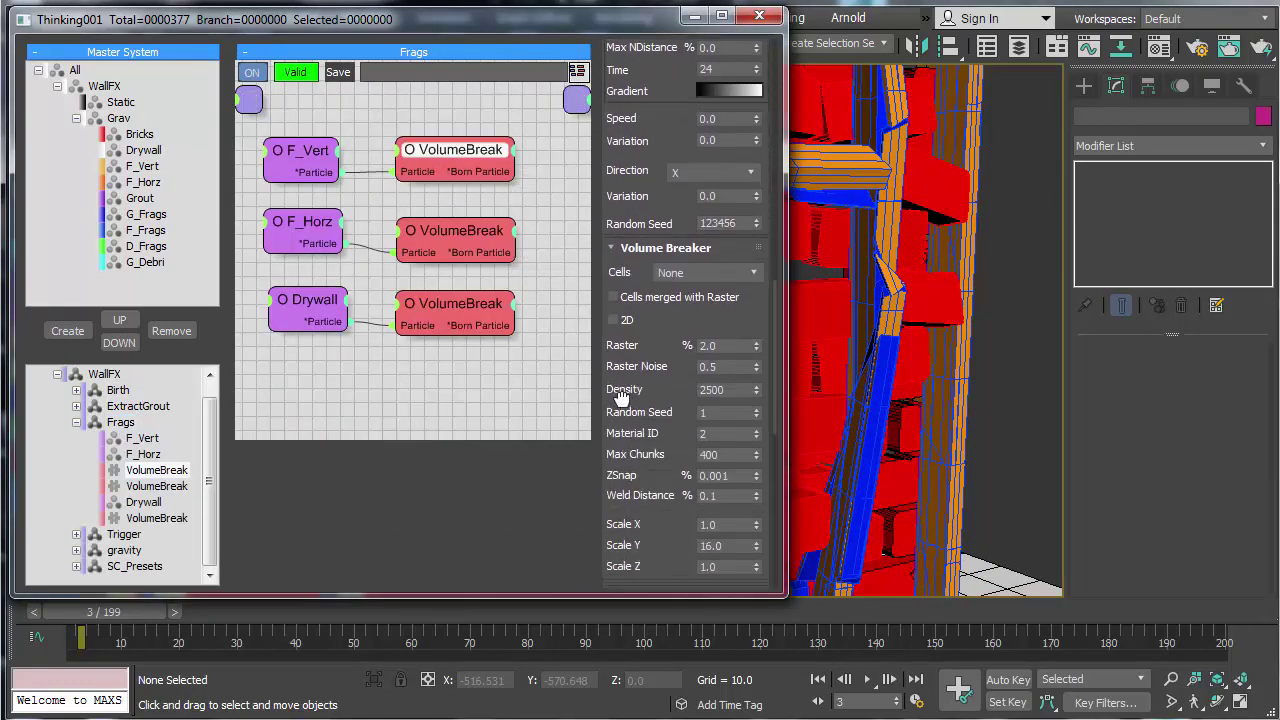
{"action": "scroll", "coordinate": [621, 397], "scroll_direction": "down", "scroll_amount": 4}
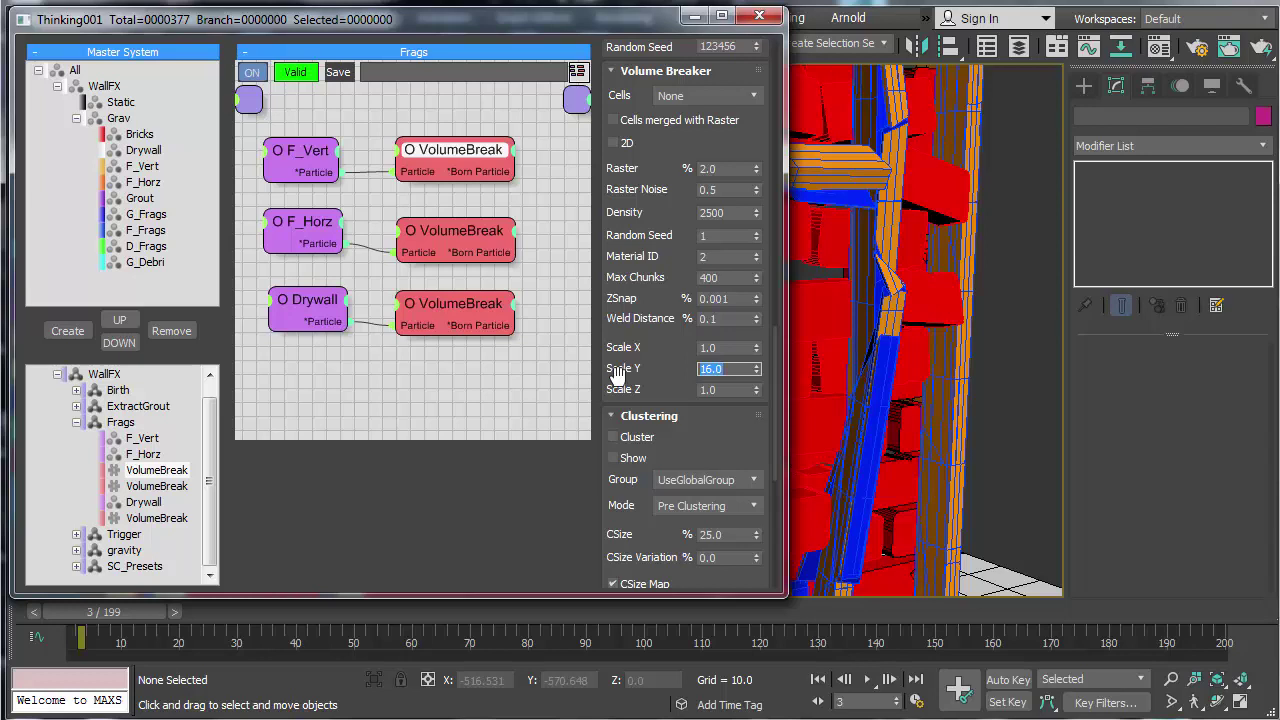
{"action": "left_click", "coordinate": [455, 232]}
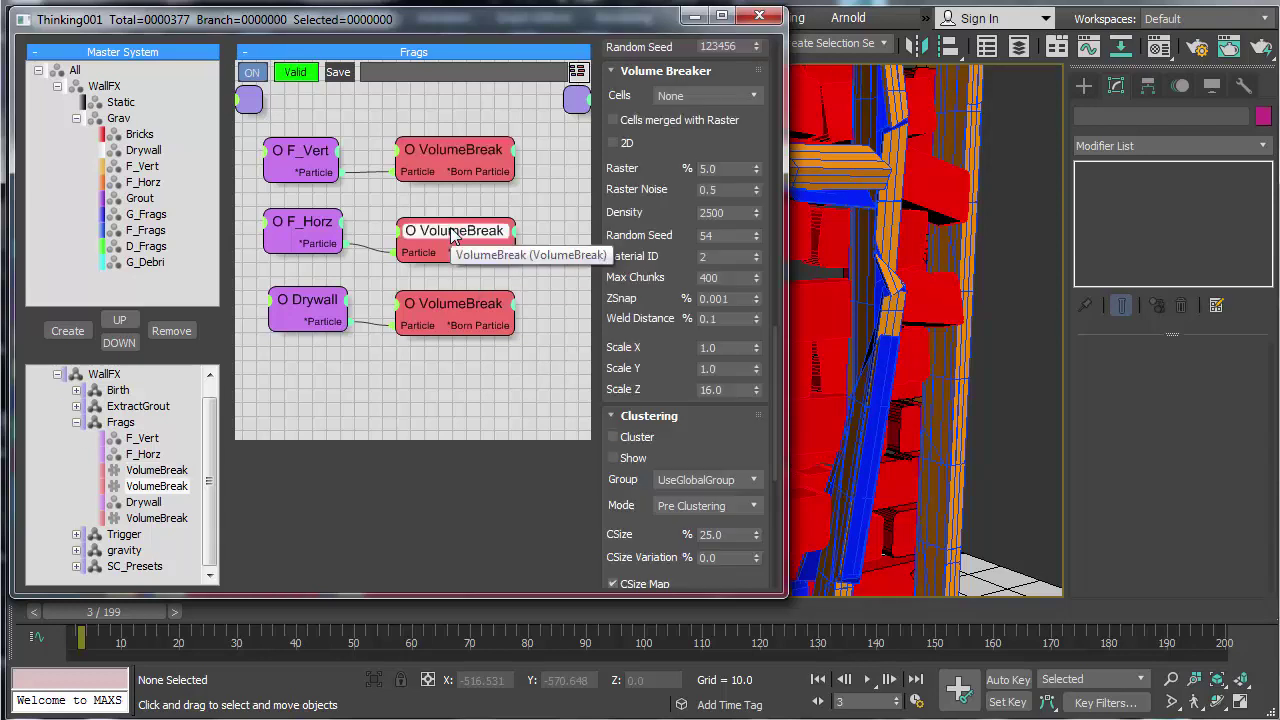
{"action": "left_click_drag", "start_coordinate": [619, 541], "coordinate": [618, 507]}
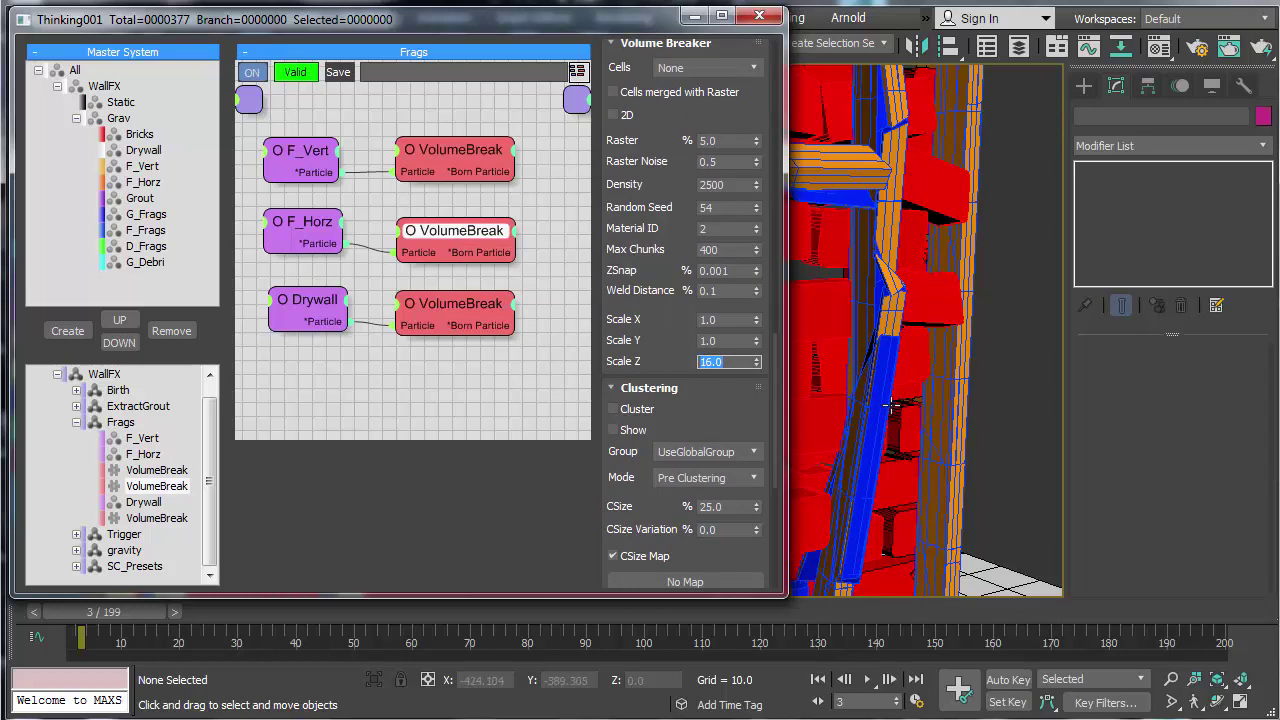
Step: Close the particle setup window and turn off edged faces in the Perspective viewport to show the whole wall
{"action": "scroll", "coordinate": [891, 405], "scroll_direction": "down", "scroll_amount": 3}
{"action": "middle_click_drag", "start_coordinate": [891, 405], "coordinate": [1017, 429]}
{"action": "middle_click_drag", "start_coordinate": [943, 466], "coordinate": [911, 418]}
{"action": "scroll", "coordinate": [964, 441], "scroll_direction": "down", "scroll_amount": 3}
{"action": "middle_click_drag", "start_coordinate": [839, 541], "coordinate": [897, 509]}
{"action": "left_click", "coordinate": [757, 17]}
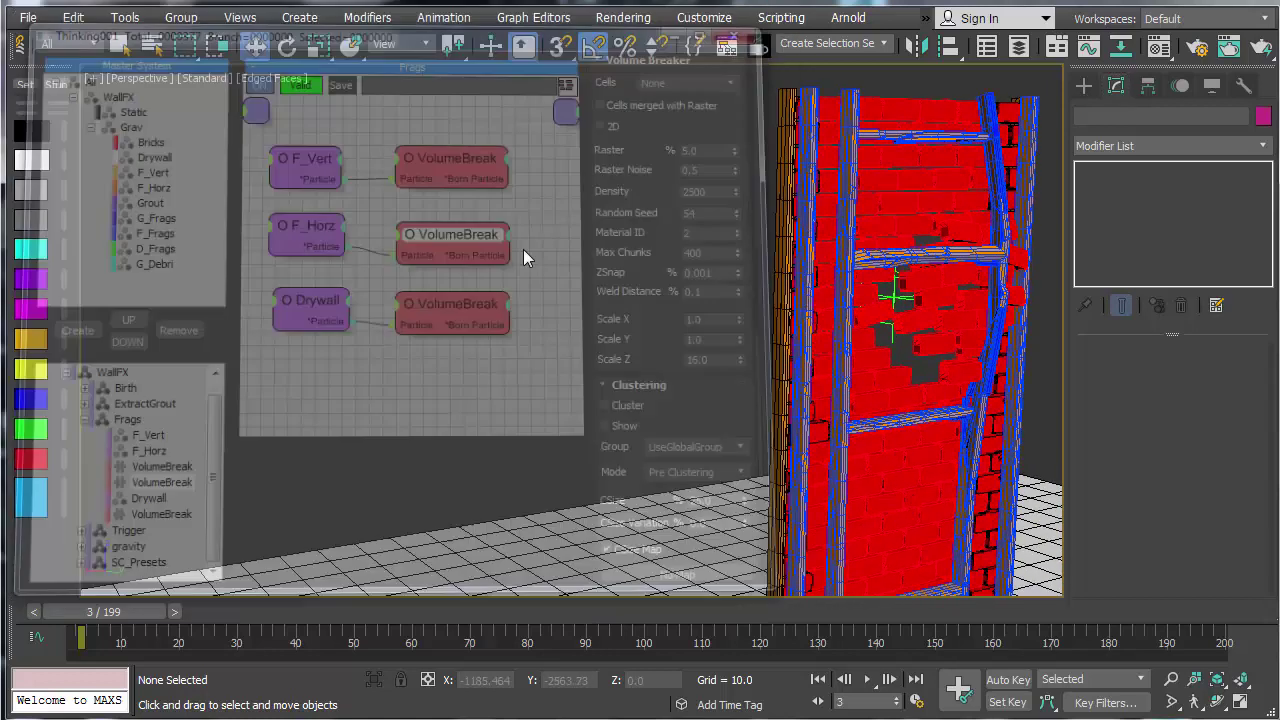
{"action": "key", "text": "F4"}
{"action": "mouse_move", "coordinate": [536, 358]}
{"action": "middle_mouse_down"}
{"action": "mouse_move", "coordinate": [460, 357]}
{"action": "mouse_move", "coordinate": [442, 342]}
{"action": "middle_mouse_up"}
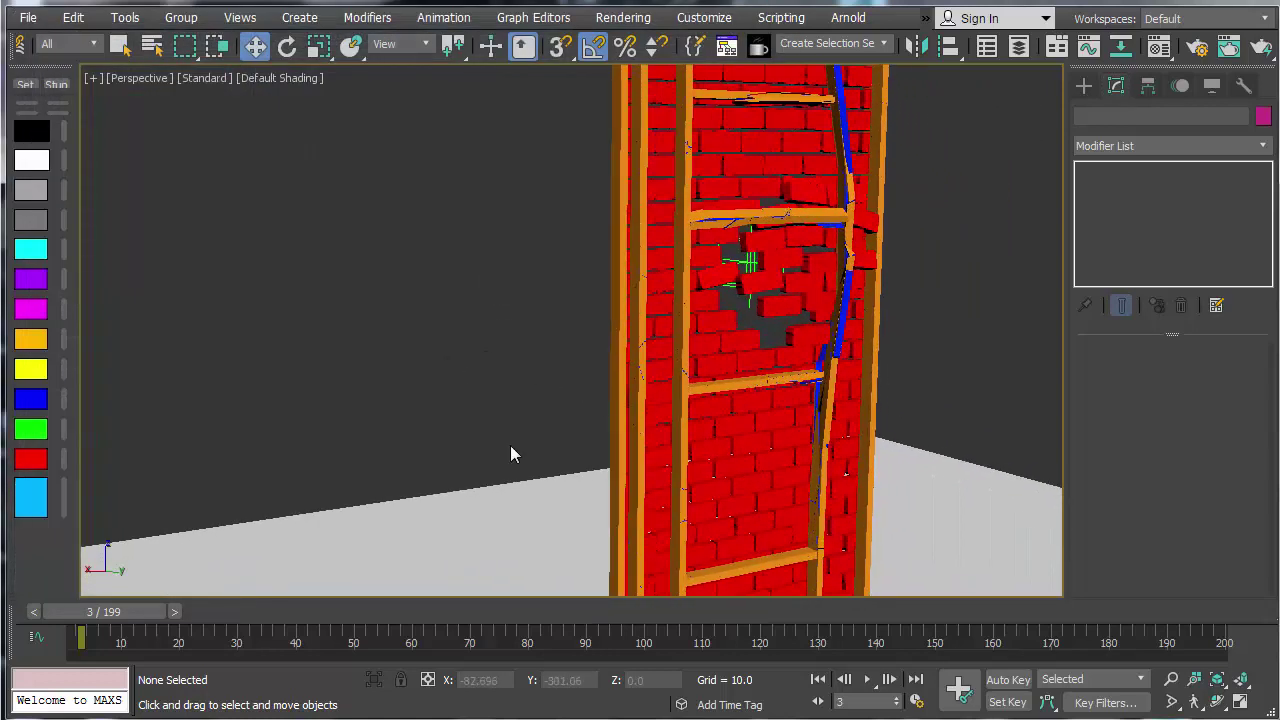
{"action": "scroll", "coordinate": [512, 454], "scroll_direction": "down", "scroll_amount": 2}
{"action": "middle_click_drag", "start_coordinate": [614, 489], "coordinate": [583, 390]}
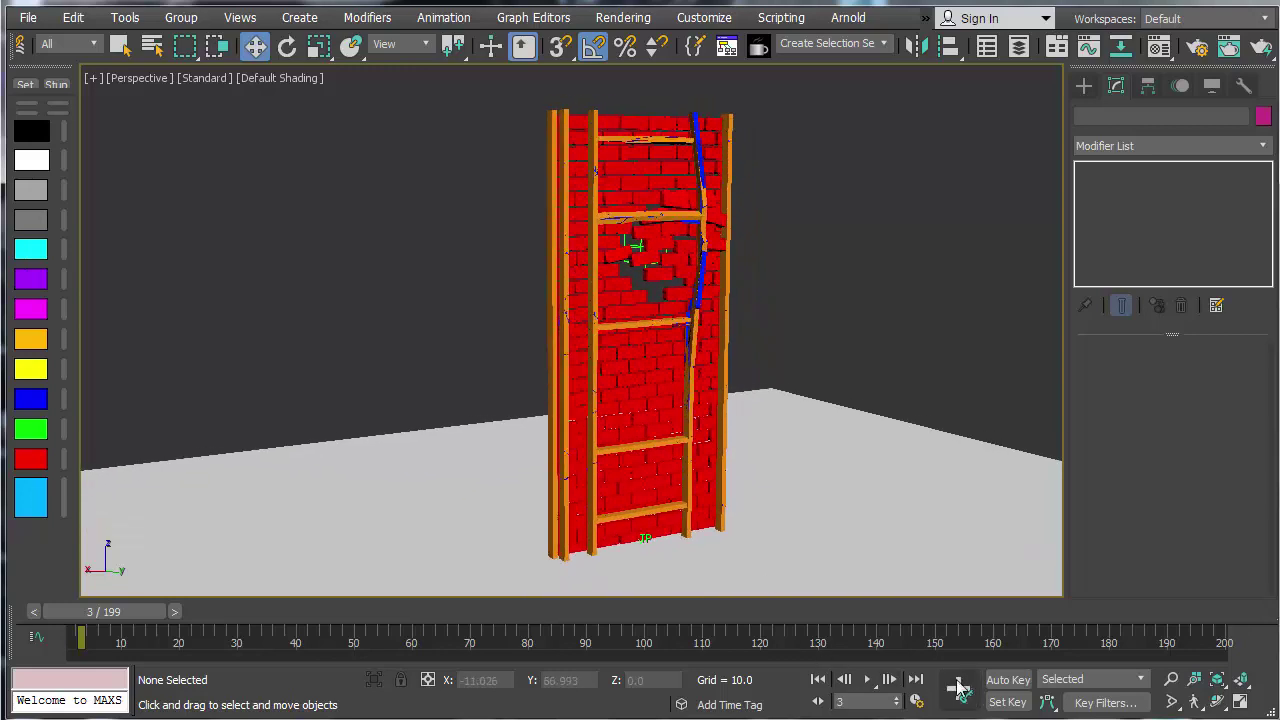
Step: Play the wall frame breakup several times from the first frame, and return to the first frame
{"action": "left_click", "coordinate": [836, 679]}
{"action": "left_click", "coordinate": [836, 679]}
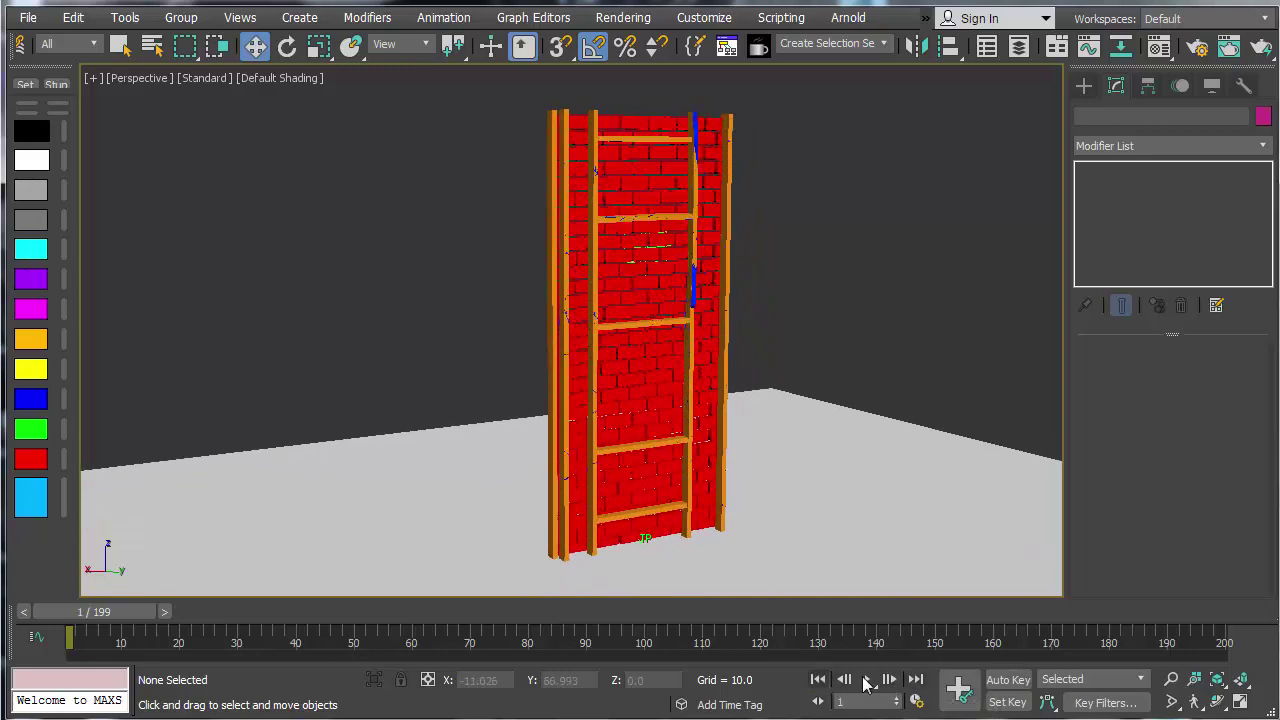
{"action": "left_click", "coordinate": [866, 680]}
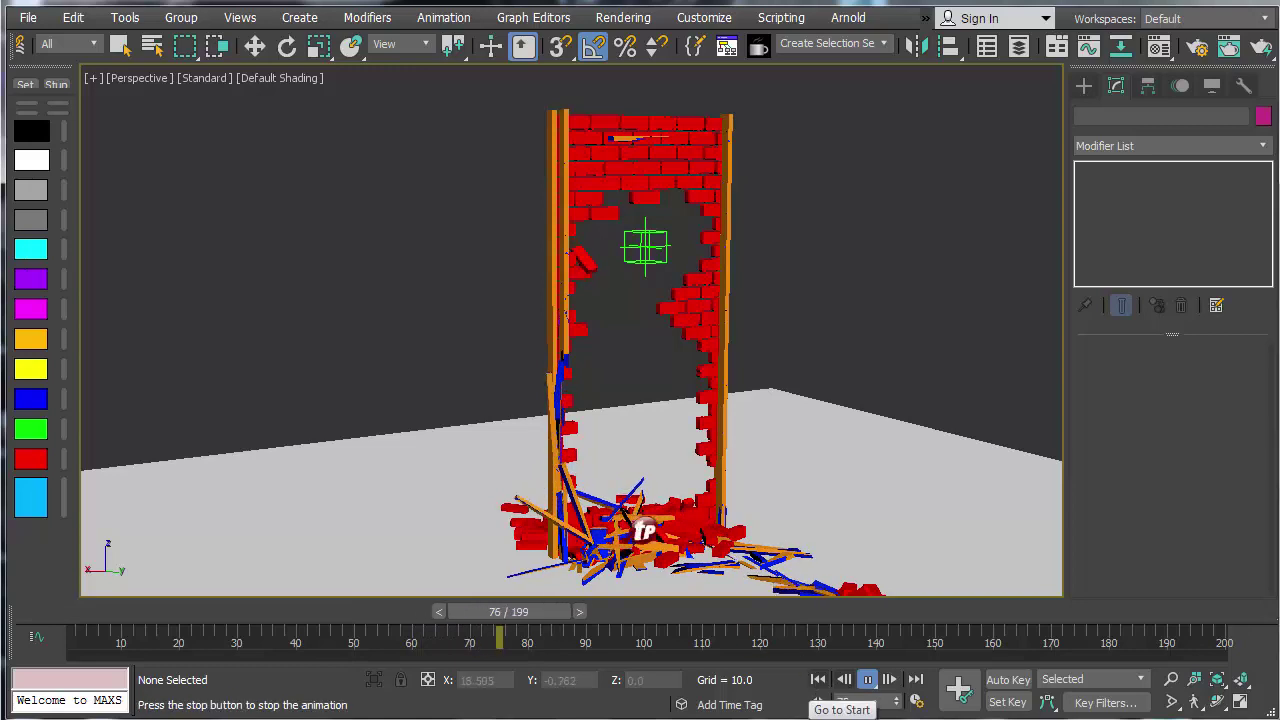
{"action": "left_click", "coordinate": [816, 680]}
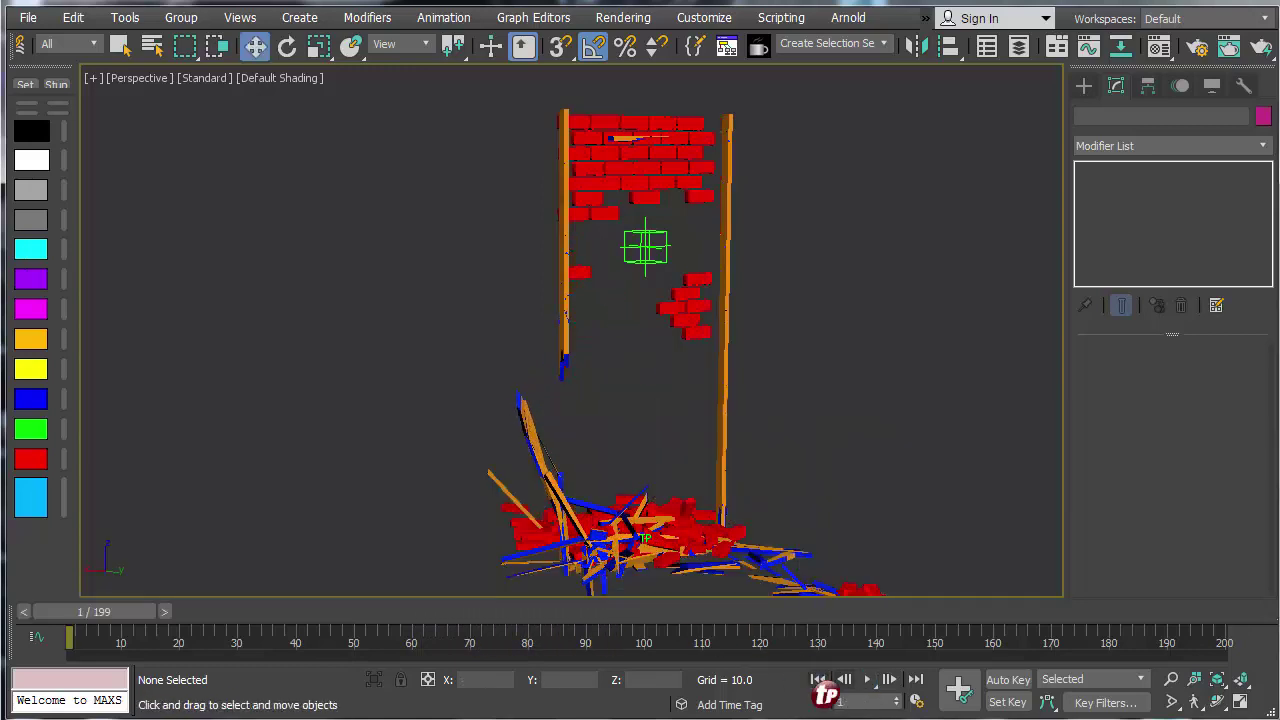
{"action": "left_click", "coordinate": [868, 680]}
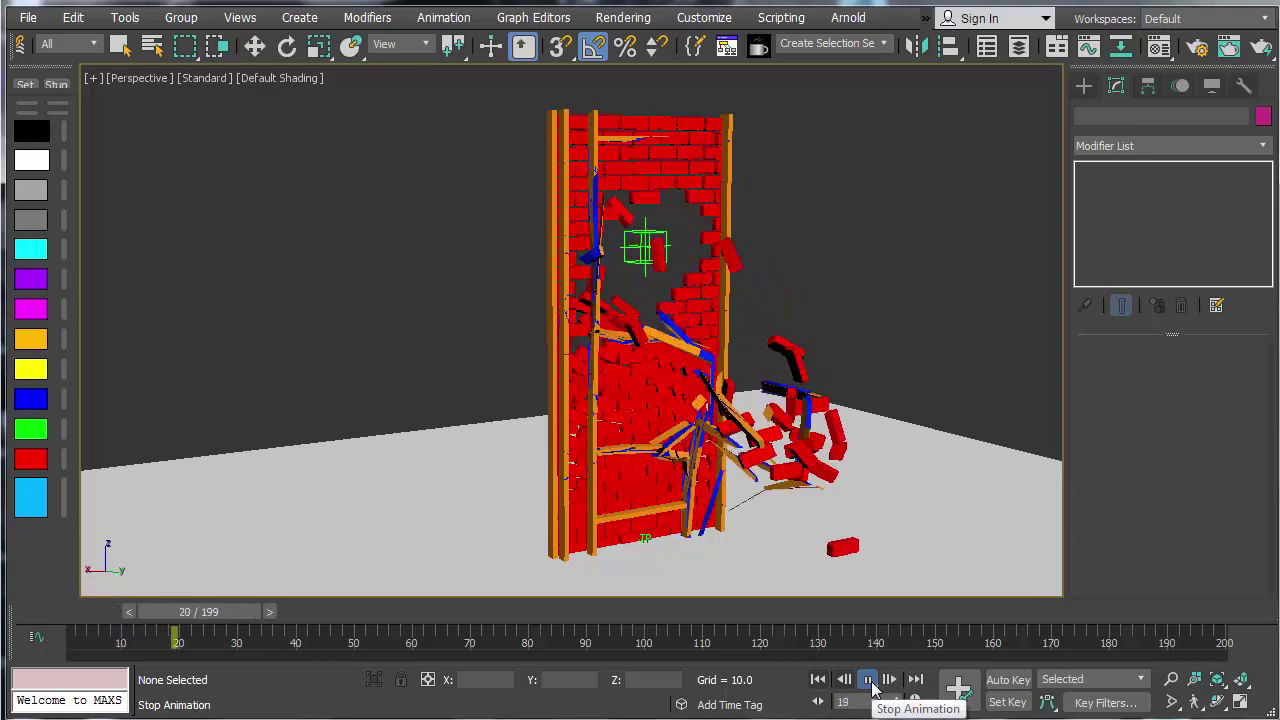
{"action": "left_click", "coordinate": [818, 680]}
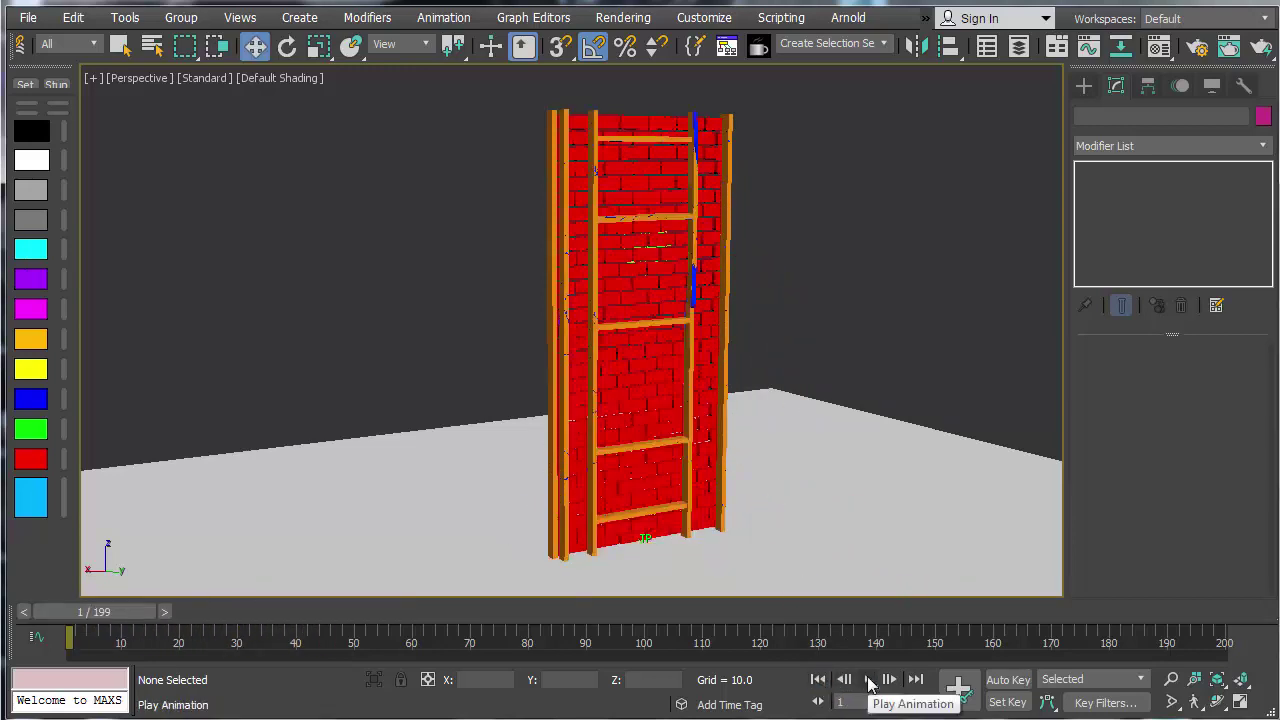
{"action": "left_click", "coordinate": [868, 680]}
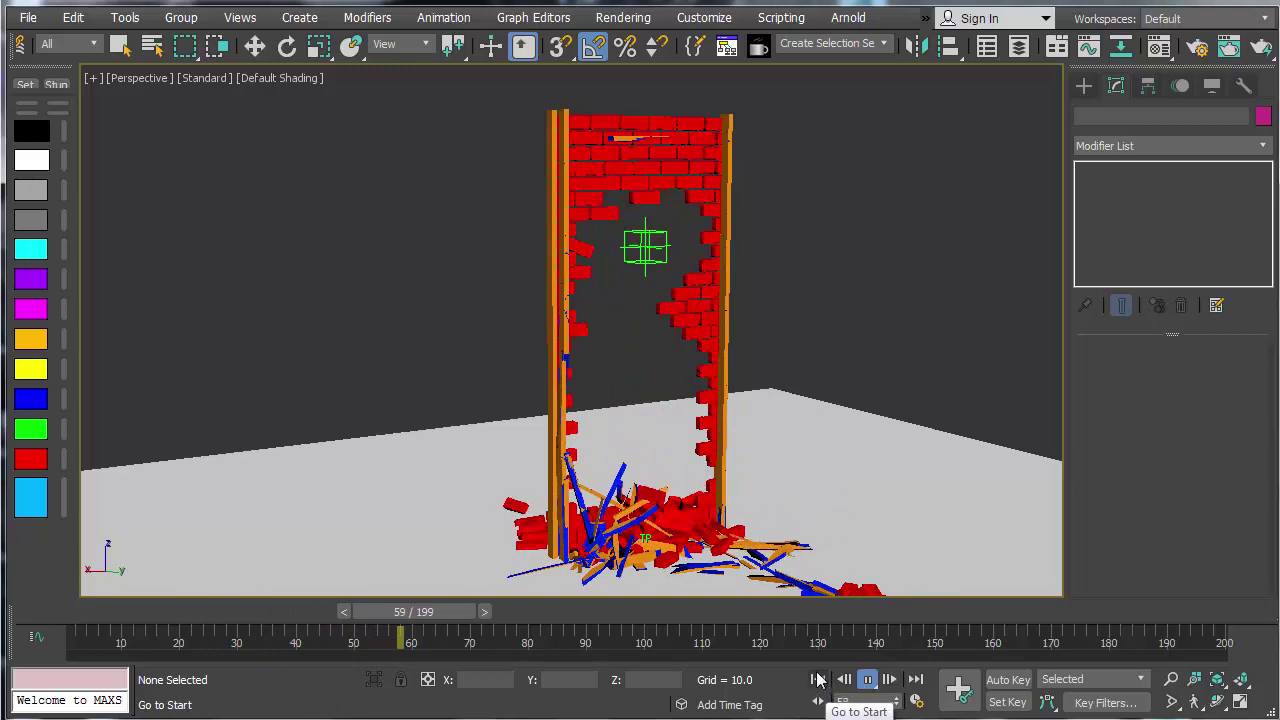
{"action": "left_click", "coordinate": [818, 680]}
{"action": "left_click", "coordinate": [867, 680]}
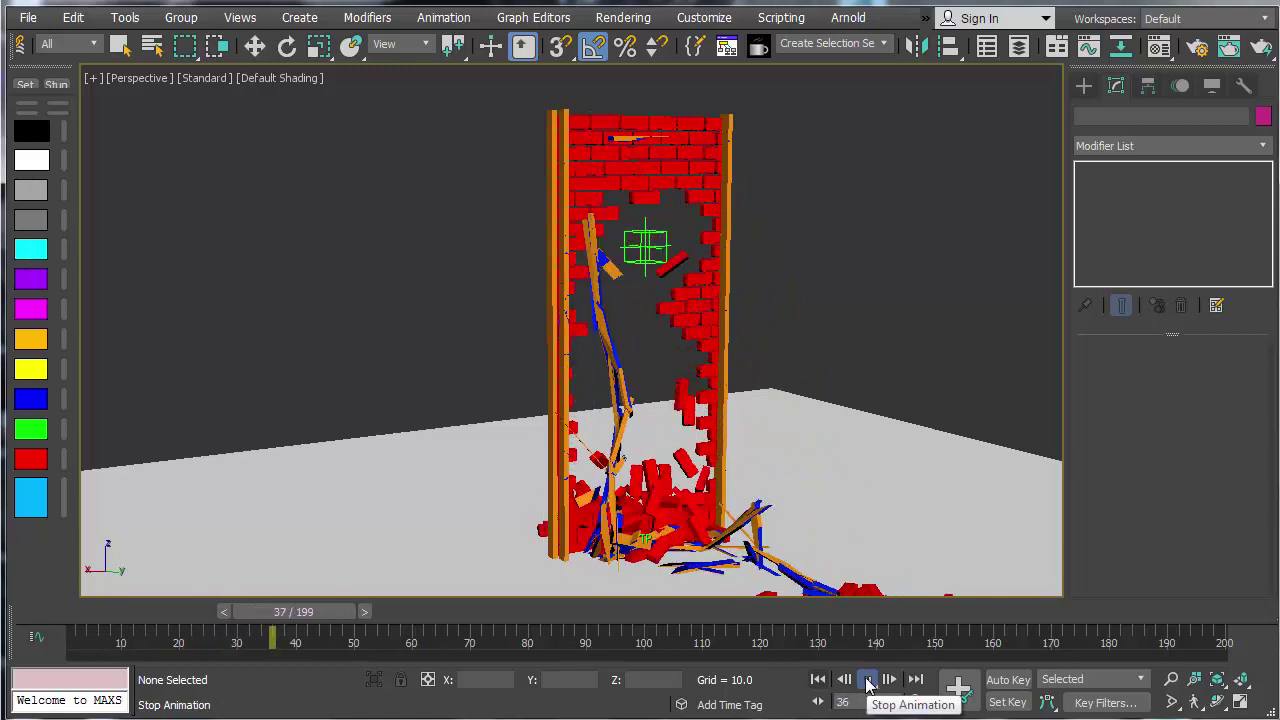
{"action": "left_click", "coordinate": [818, 682]}
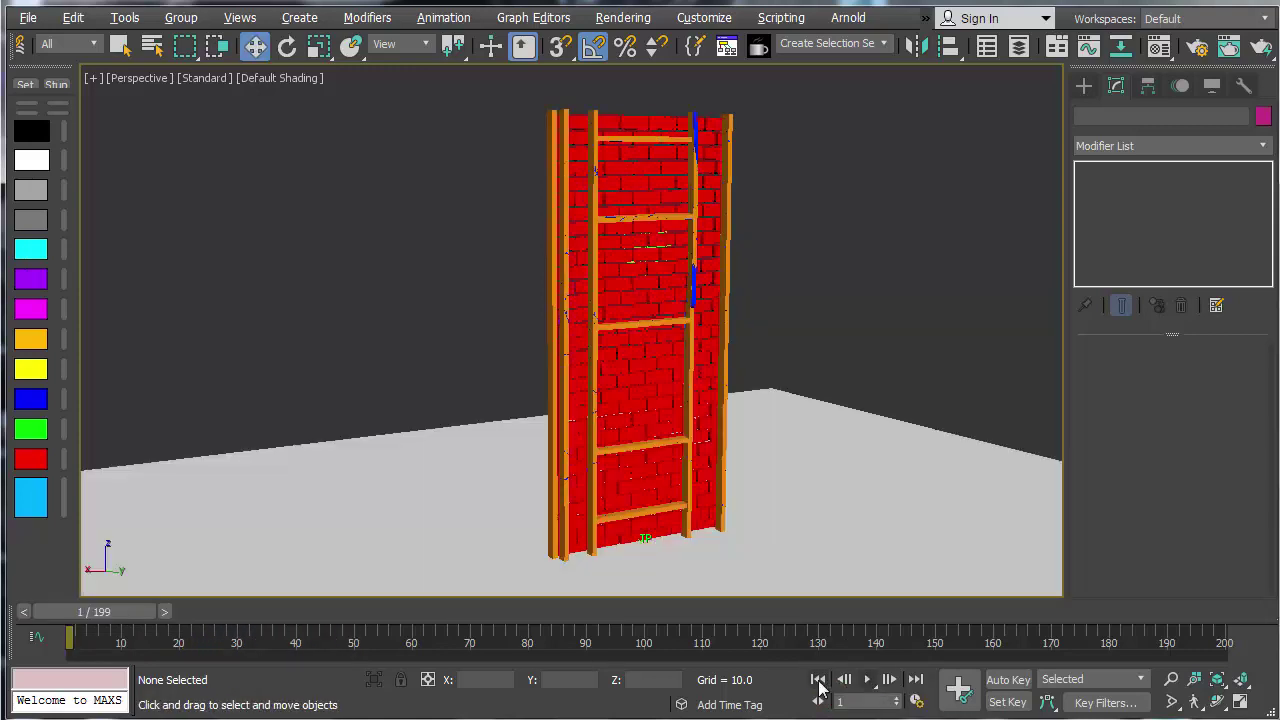
Step: Reopen the particle setup window and enable the Grout birth operator in the Birth dynamic set
{"action": "key", "text": "6"}
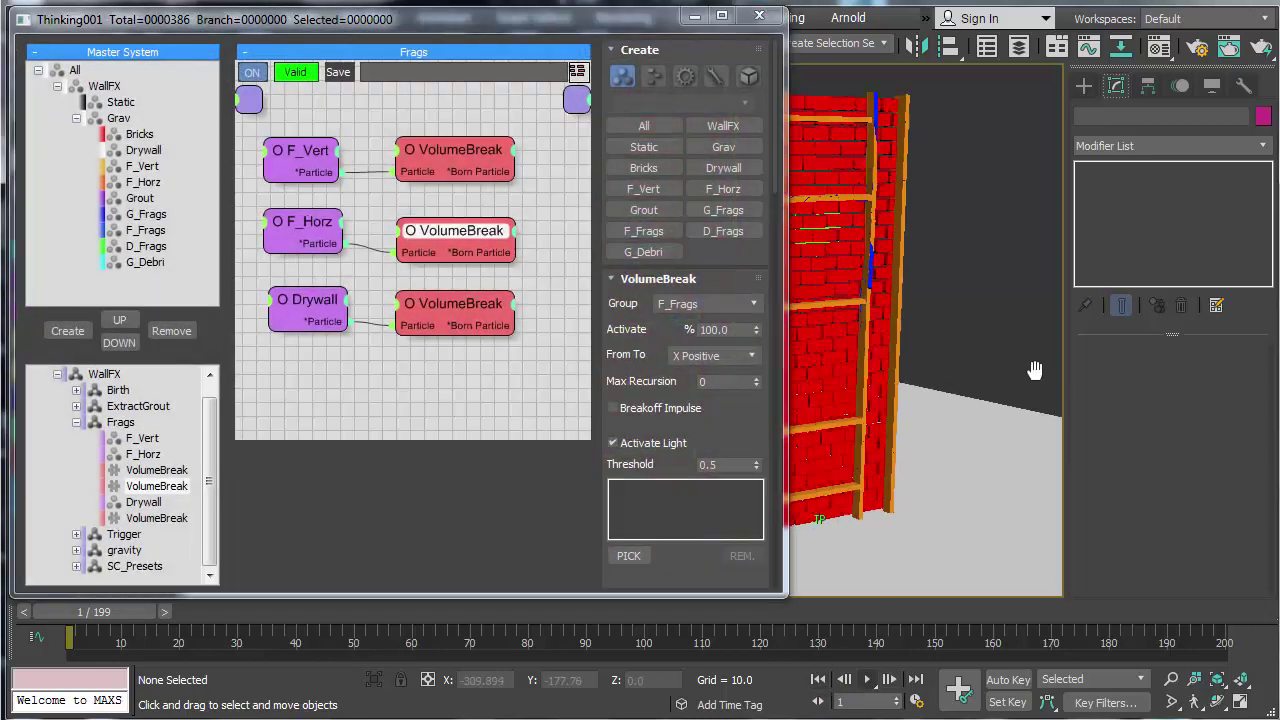
{"action": "scroll", "coordinate": [977, 459], "scroll_direction": "down", "scroll_amount": 1}
{"action": "middle_click_drag", "start_coordinate": [977, 459], "coordinate": [950, 448]}
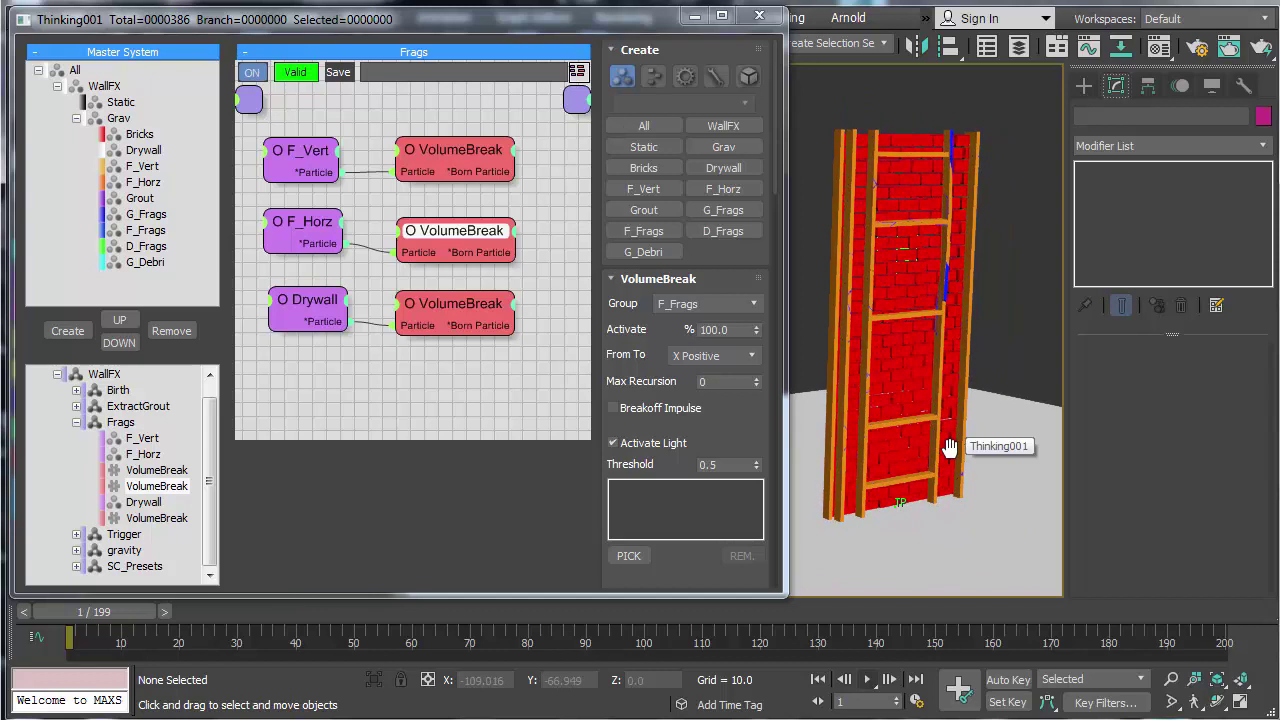
{"action": "left_click", "coordinate": [76, 422]}
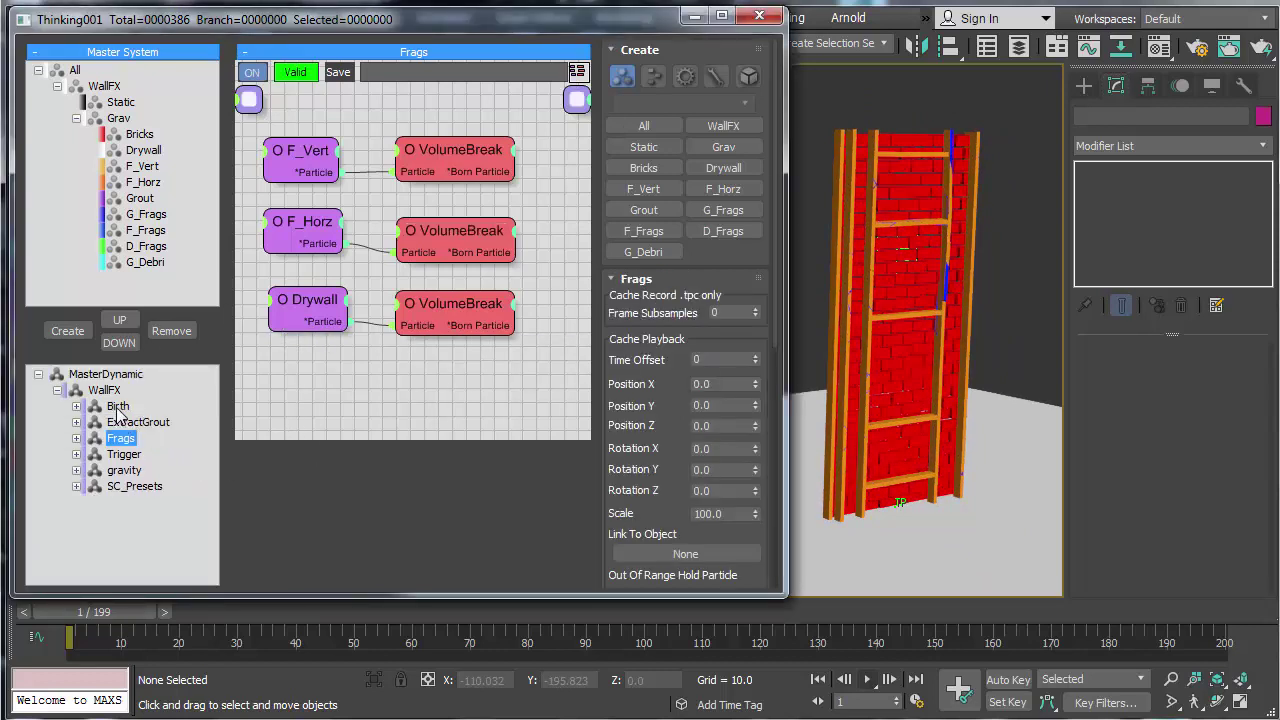
{"action": "left_click", "coordinate": [118, 406]}
{"action": "right_click", "coordinate": [305, 403]}
{"action": "left_click", "coordinate": [305, 406]}
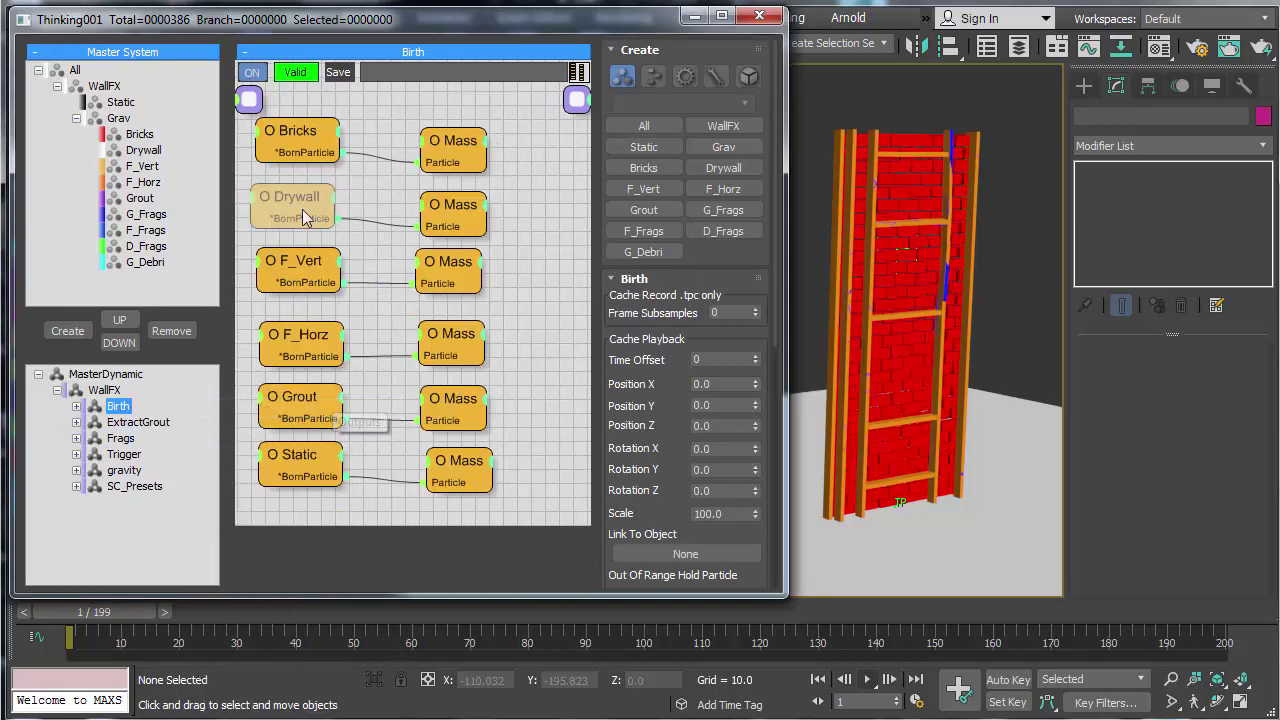
Step: Enable the Drywall birth operator in the Birth dynamic set and close the particle setup window
{"action": "right_click", "coordinate": [302, 209]}
{"action": "left_click", "coordinate": [299, 217]}
{"action": "left_click", "coordinate": [759, 15]}
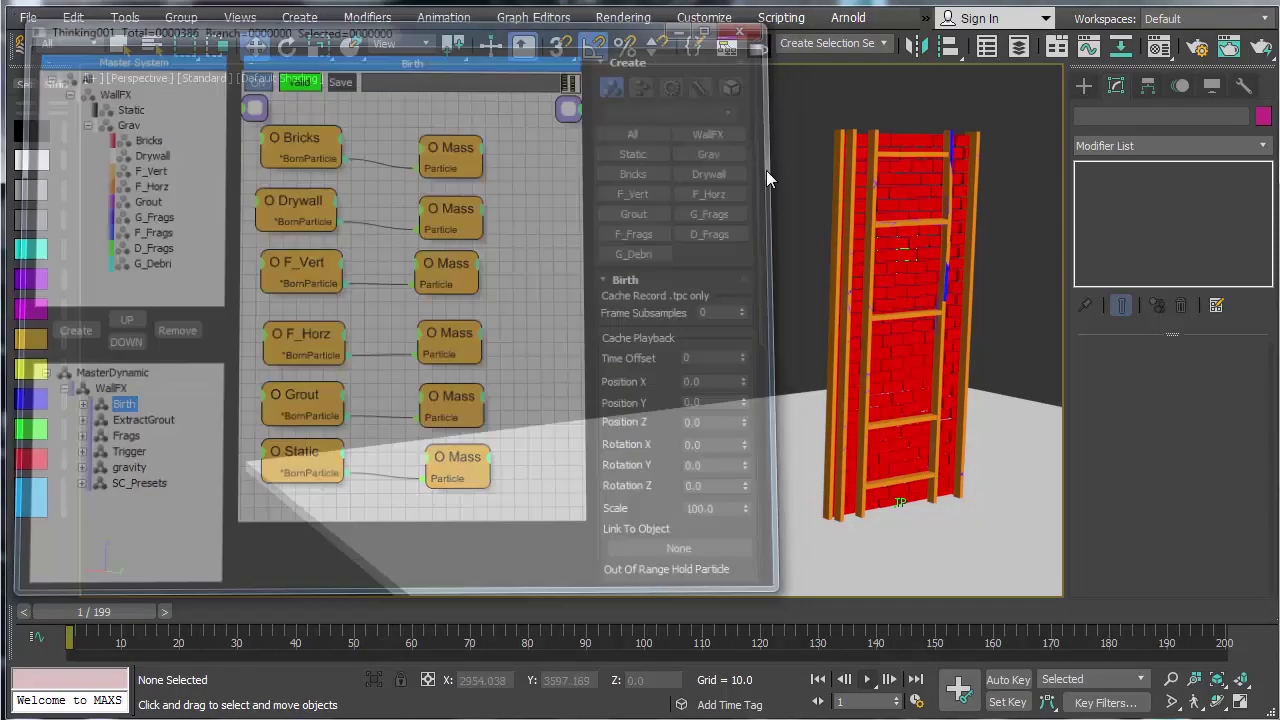
Step: Play the full wall breakup with the drywall and grout included, and return to the first frame
{"action": "key", "text": "."}
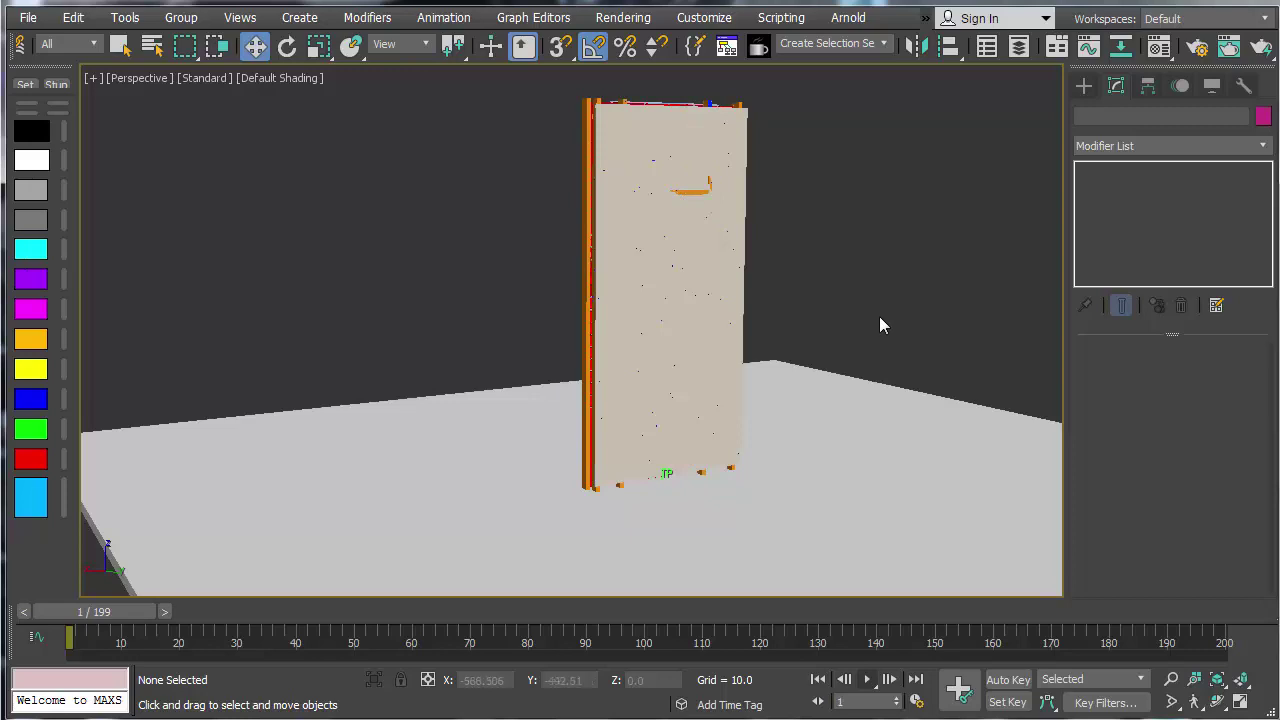
{"action": "middle_click_drag", "start_coordinate": [889, 390], "coordinate": [848, 398]}
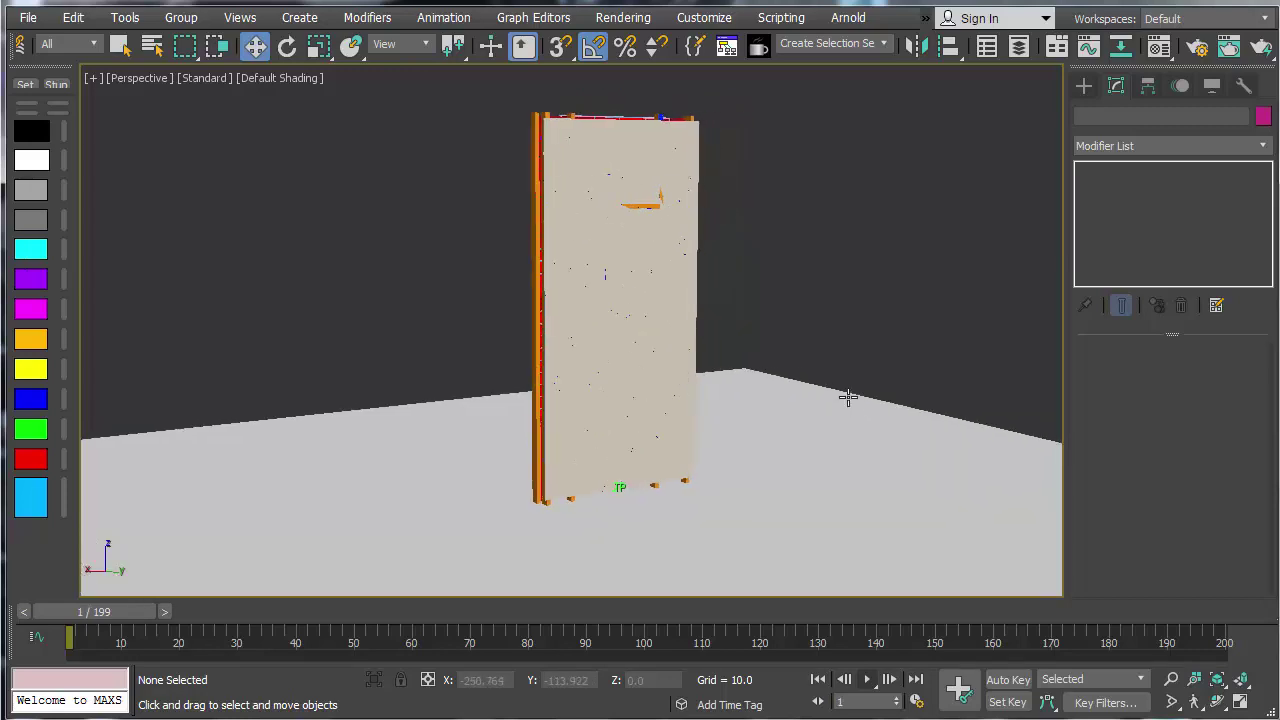
{"action": "left_click", "coordinate": [868, 680]}
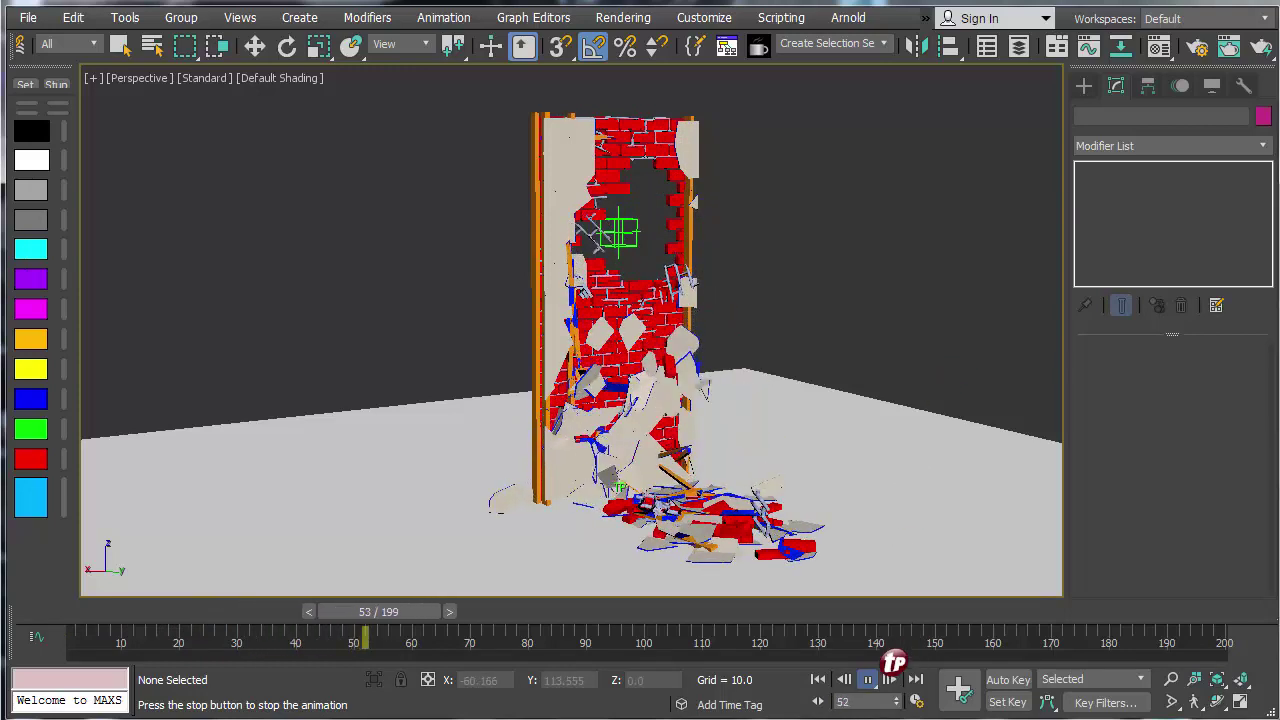
{"action": "left_click", "coordinate": [817, 682]}
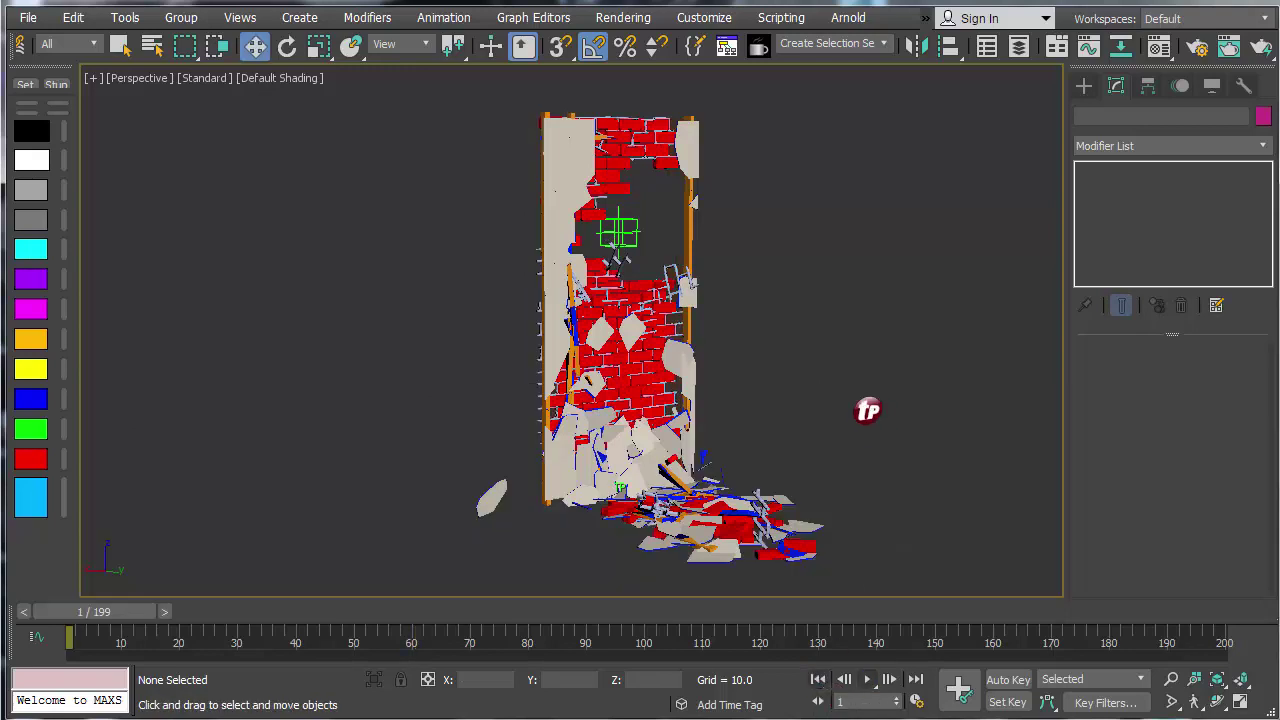
{"action": "double_click", "coordinate": [867, 411]}
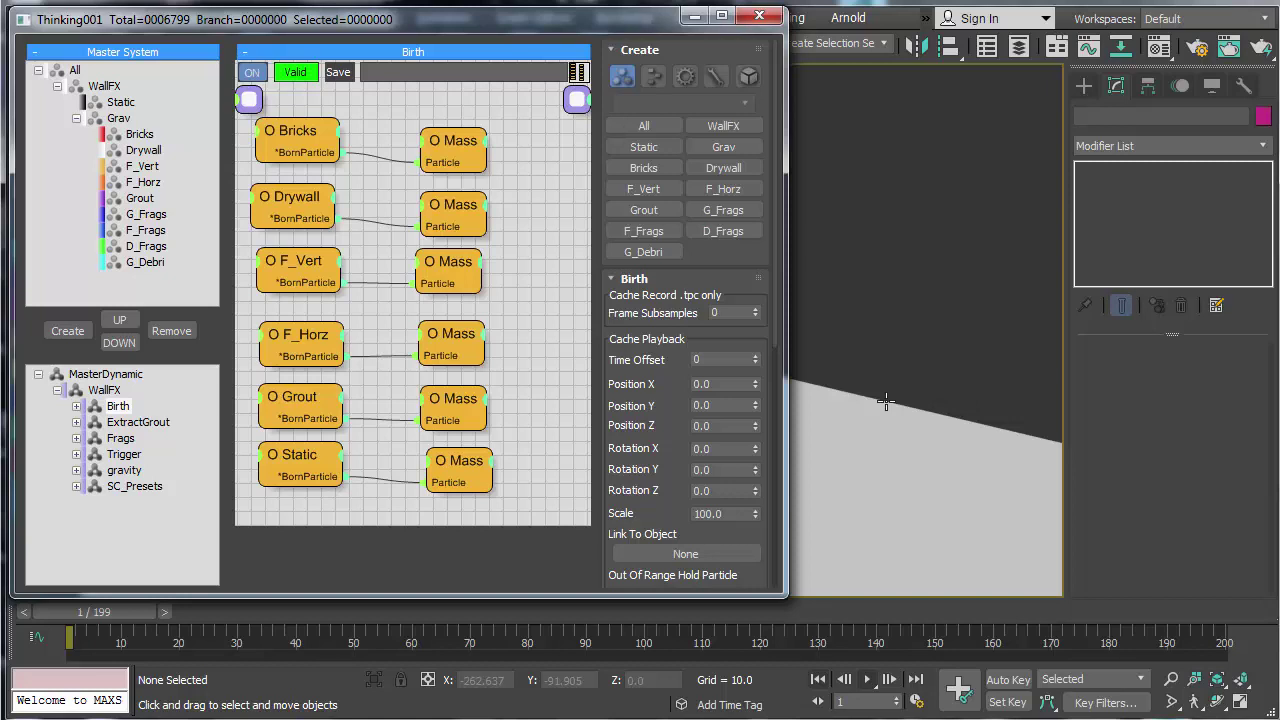
{"action": "scroll", "coordinate": [960, 472], "scroll_direction": "down", "scroll_amount": 3}
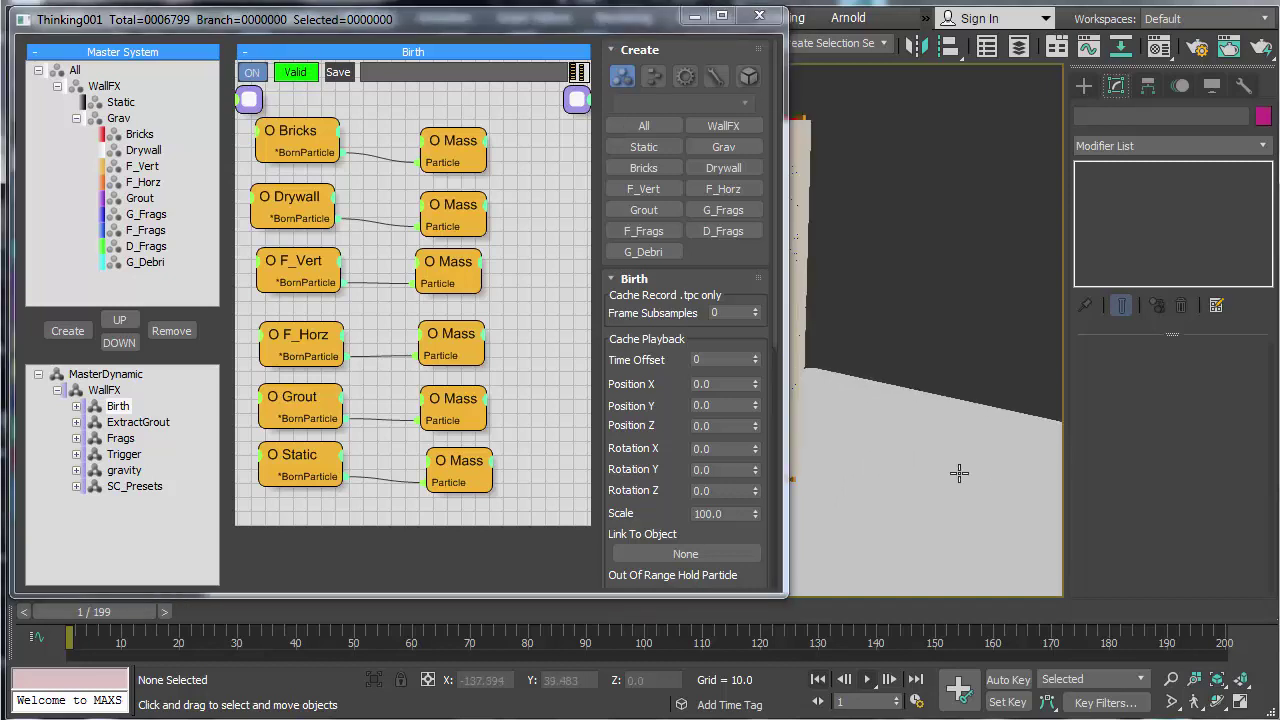
{"action": "mouse_move", "coordinate": [932, 477]}
{"action": "middle_mouse_down"}
{"action": "mouse_move", "coordinate": [991, 463]}
{"action": "mouse_move", "coordinate": [946, 470]}
{"action": "middle_mouse_up"}
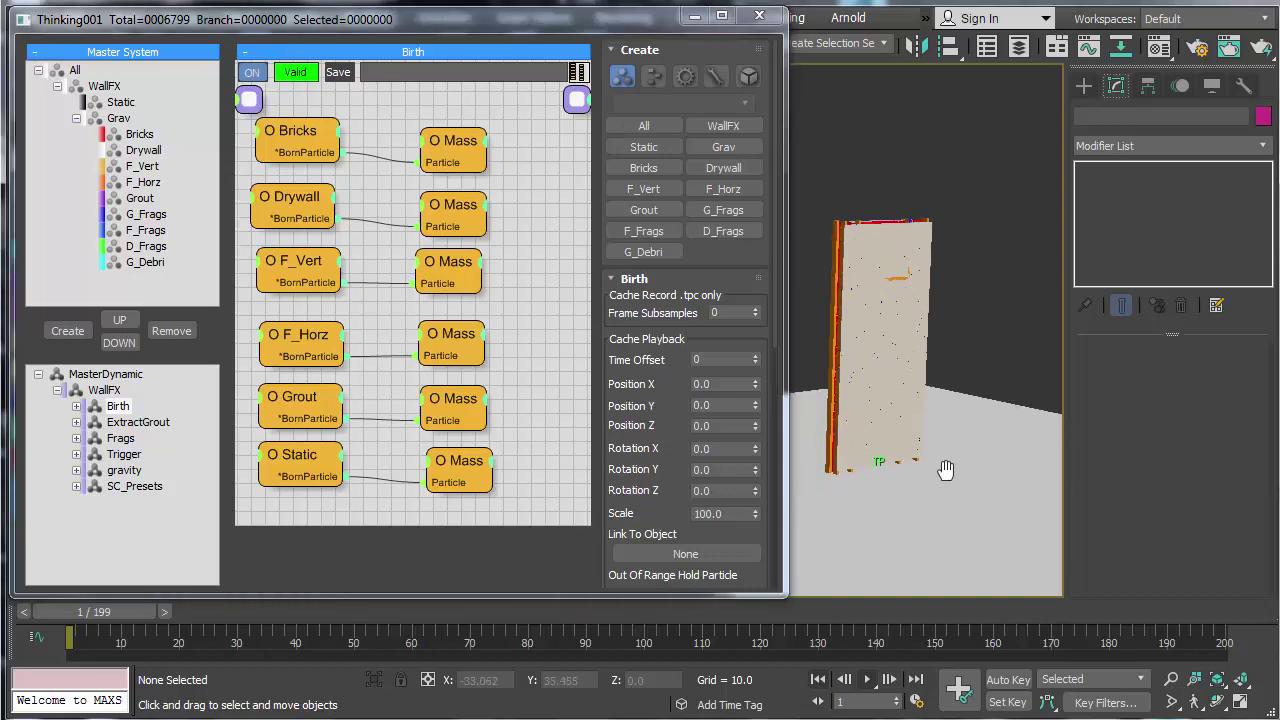
{"action": "scroll", "coordinate": [945, 470], "scroll_direction": "up", "scroll_amount": 3}
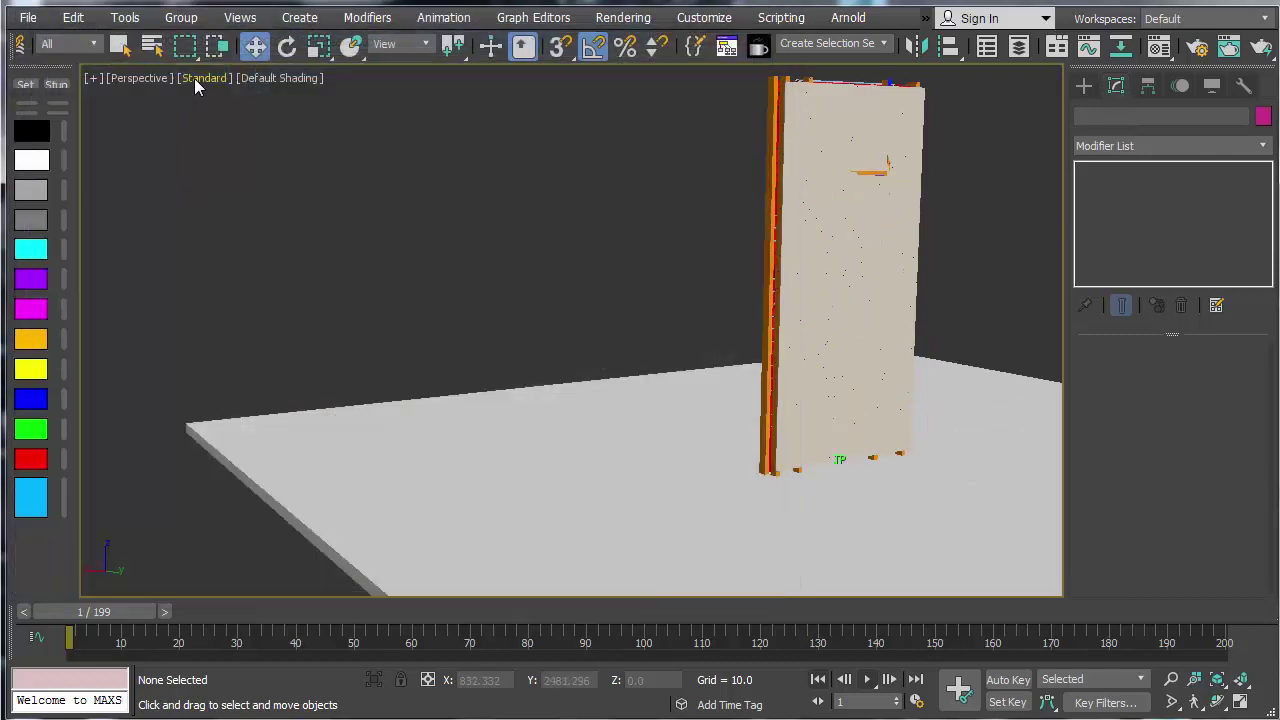
Step: Play the wall breakup to frame 7, examine the drywall fragments up close, and return to the first frame
{"action": "left_click", "coordinate": [1211, 85]}
{"action": "middle_click_drag", "start_coordinate": [770, 200], "coordinate": [560, 208]}
{"action": "middle_click_drag", "start_coordinate": [860, 285], "coordinate": [961, 524], "text": "alt"}
{"action": "left_click", "coordinate": [868, 680]}
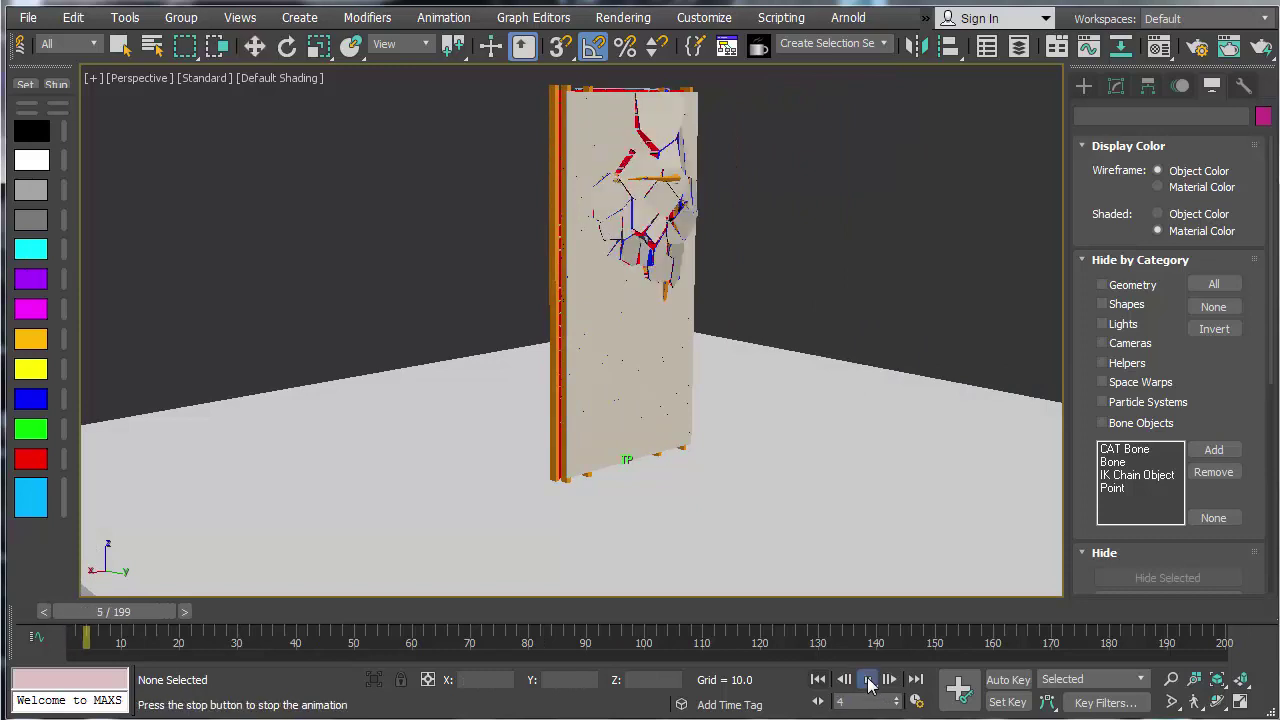
{"action": "left_click", "coordinate": [868, 680]}
{"action": "scroll", "coordinate": [640, 317], "scroll_direction": "up", "scroll_amount": 3}
{"action": "scroll", "coordinate": [752, 348], "scroll_direction": "up", "scroll_amount": 6}
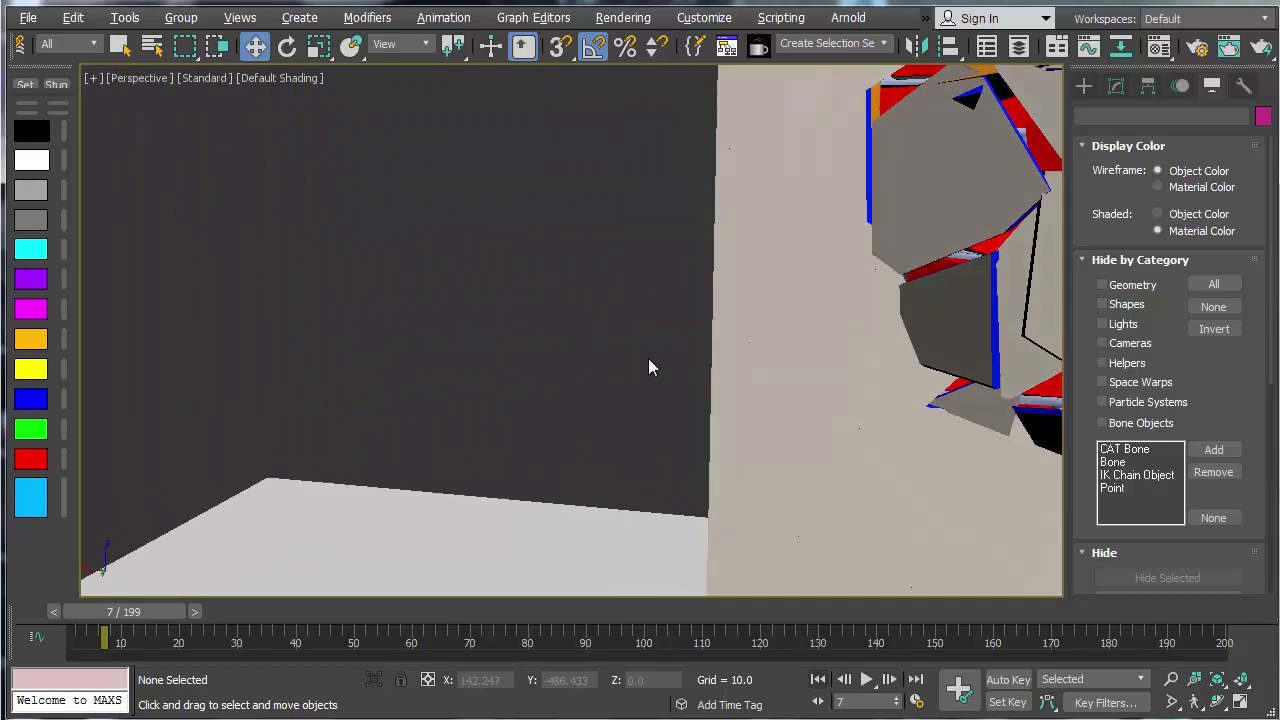
{"action": "middle_click_drag", "start_coordinate": [648, 367], "coordinate": [799, 355], "text": "alt"}
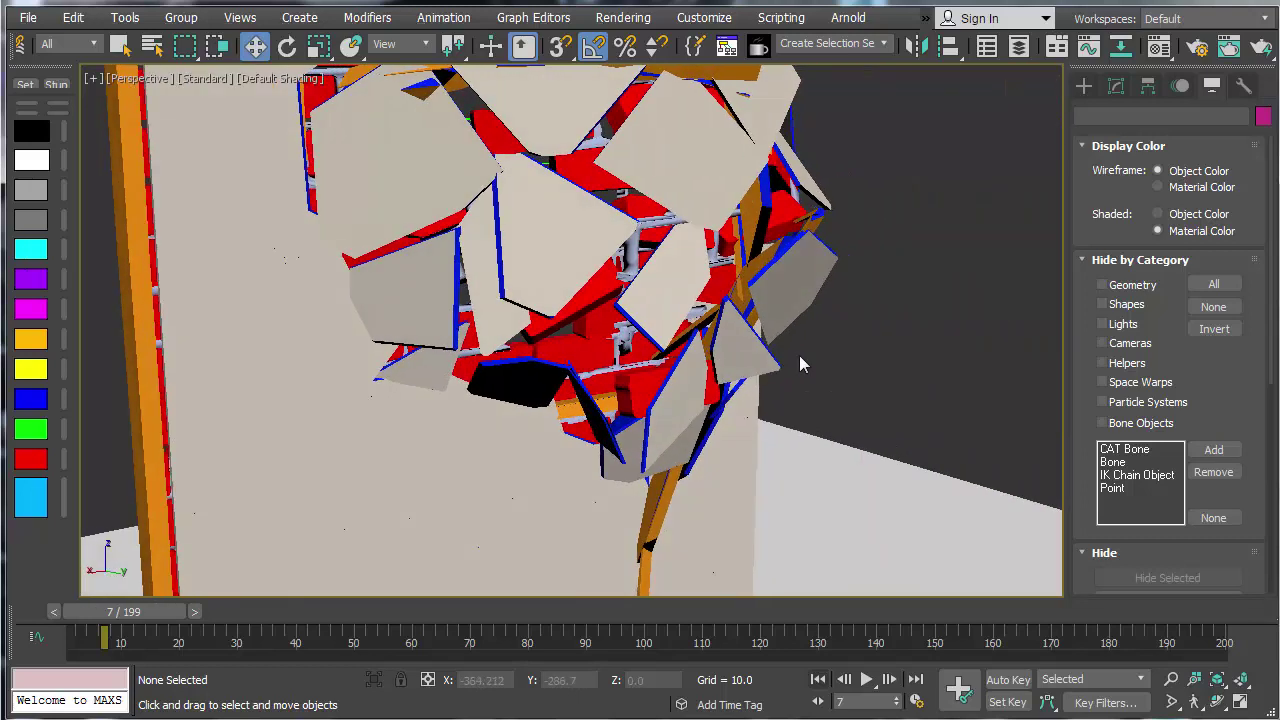
{"action": "scroll", "coordinate": [799, 355], "scroll_direction": "down", "scroll_amount": 5}
{"action": "left_click", "coordinate": [820, 680]}
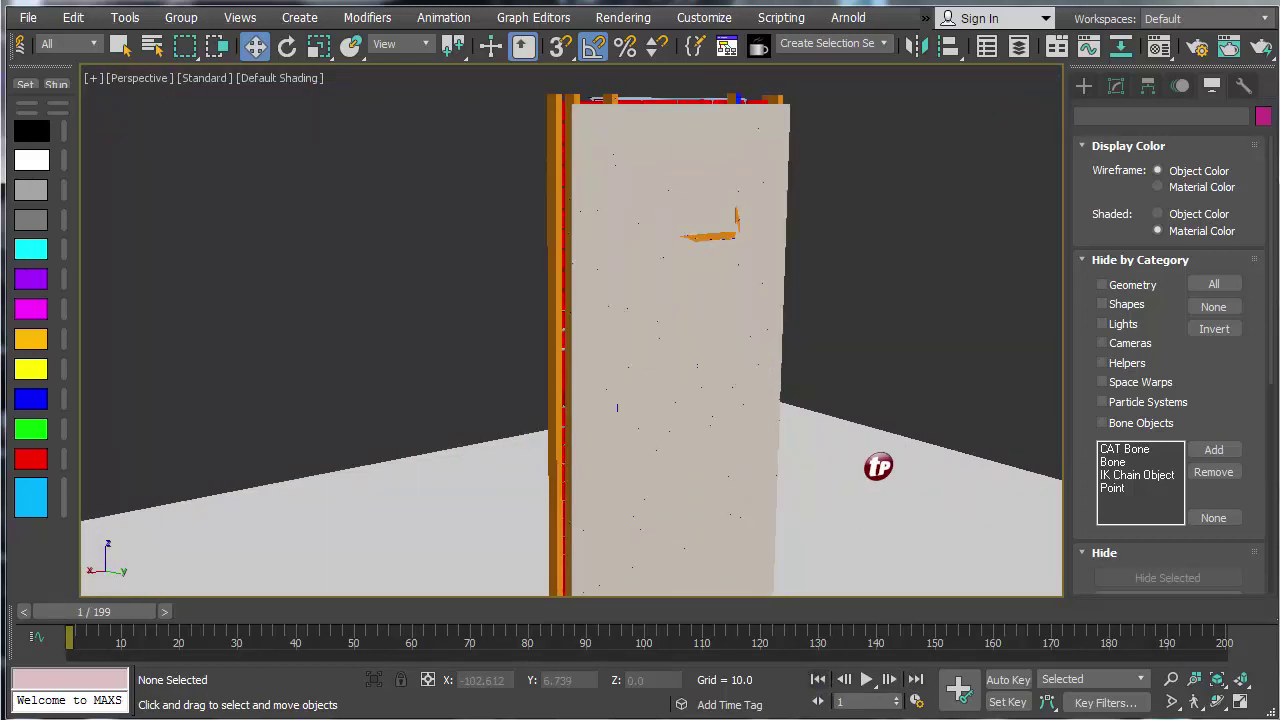
Step: Set the animation's end time to 120 in the time configuration
{"action": "right_click", "coordinate": [866, 680]}
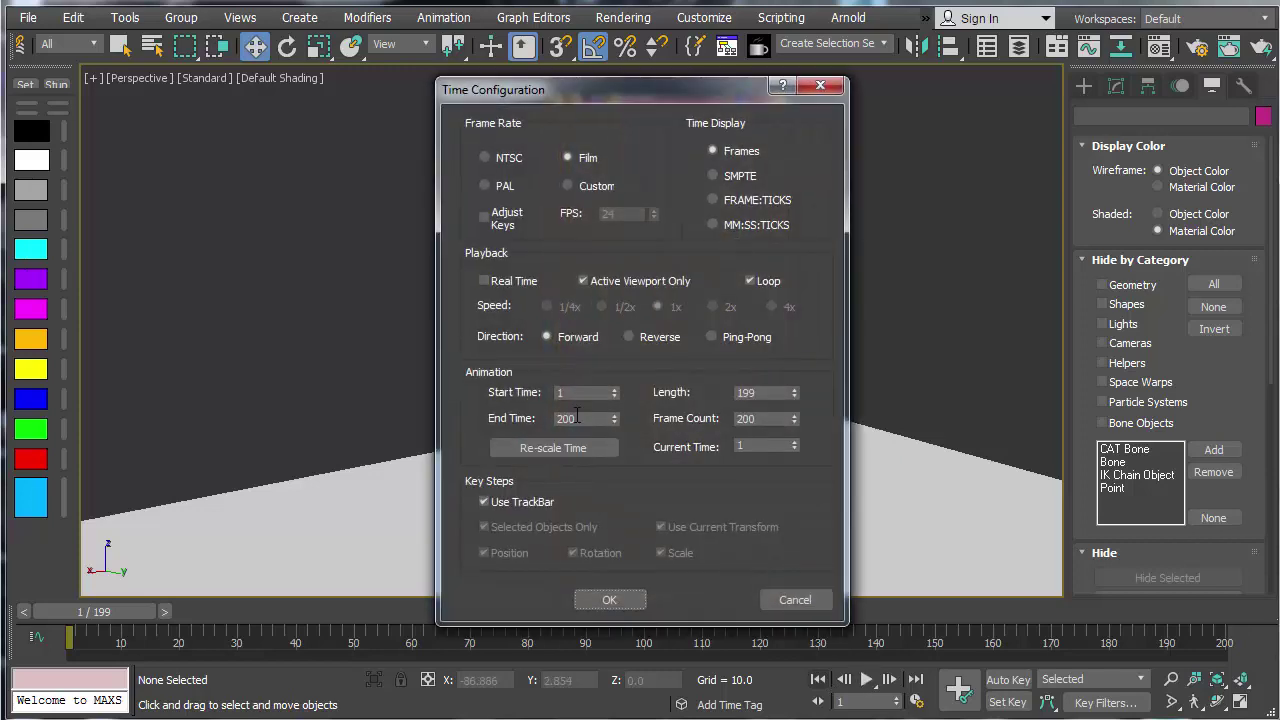
{"action": "type", "text": "120"}
{"action": "key", "text": "Return"}
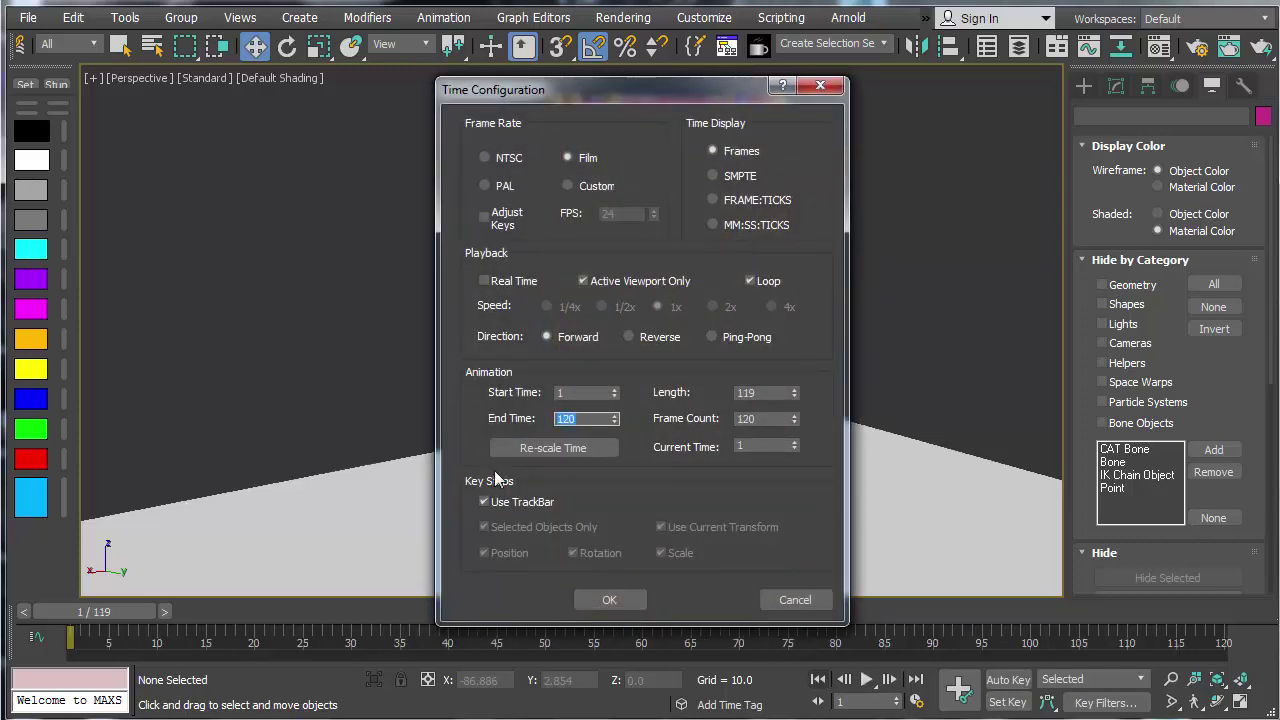
{"action": "left_click", "coordinate": [597, 606]}
{"action": "middle_click_drag", "start_coordinate": [420, 371], "coordinate": [628, 354]}
{"action": "scroll", "coordinate": [464, 368], "scroll_direction": "down", "scroll_amount": 4}
{"action": "scroll", "coordinate": [628, 354], "scroll_direction": "up", "scroll_amount": 2}
{"action": "scroll", "coordinate": [590, 353], "scroll_direction": "down", "scroll_amount": 3}
{"action": "scroll", "coordinate": [594, 369], "scroll_direction": "up", "scroll_amount": 1}
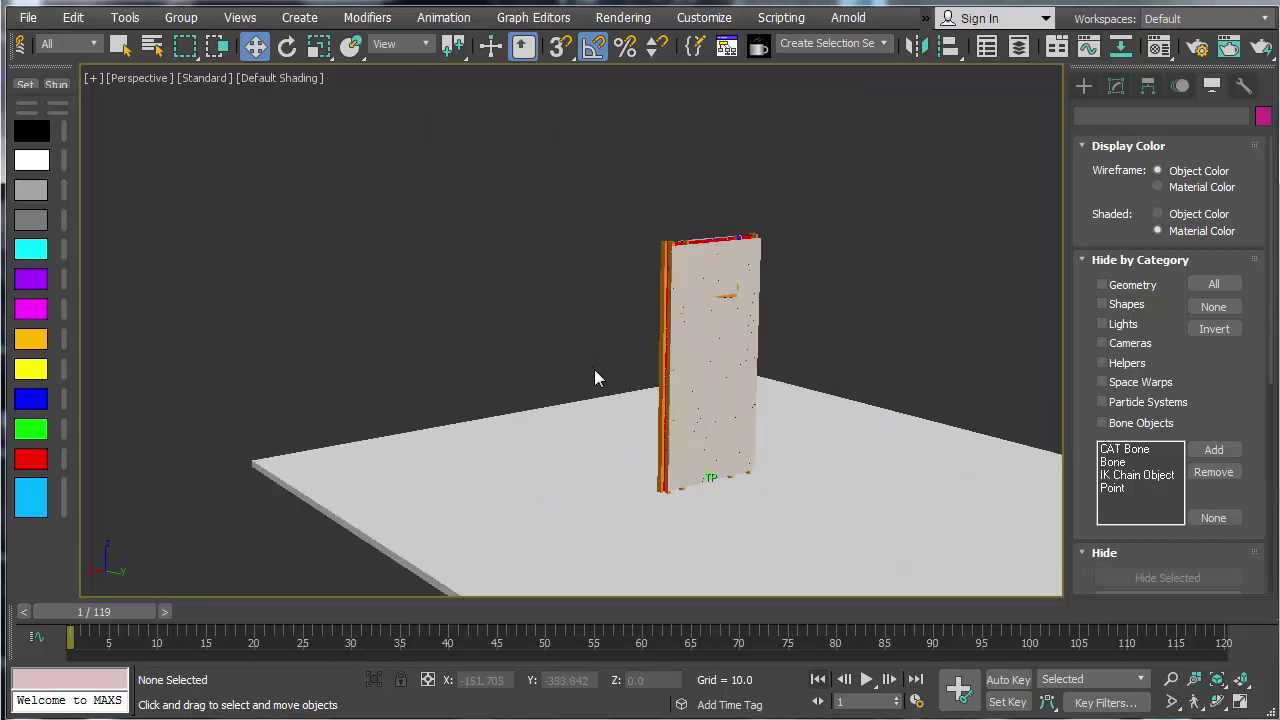
{"action": "scroll", "coordinate": [594, 369], "scroll_direction": "down", "scroll_amount": 1}
{"action": "middle_click_drag", "start_coordinate": [775, 448], "coordinate": [922, 462], "text": "alt"}
{"action": "scroll", "coordinate": [730, 452], "scroll_direction": "up", "scroll_amount": 2}
{"action": "scroll", "coordinate": [498, 371], "scroll_direction": "up", "scroll_amount": 3}
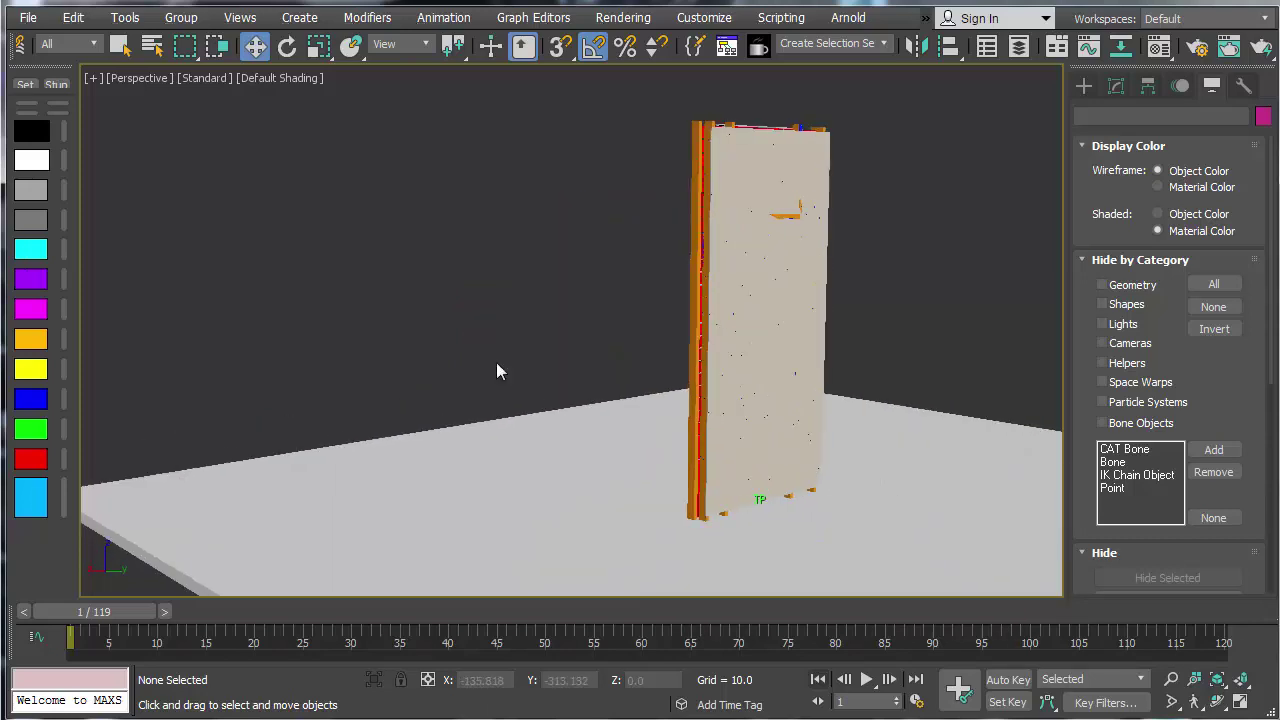
Step: Assign a .tpc frame cache in the TP_CACHES\WallFX folder to the WallFX dynamic set and record the simulation to it
{"action": "key", "text": "6"}
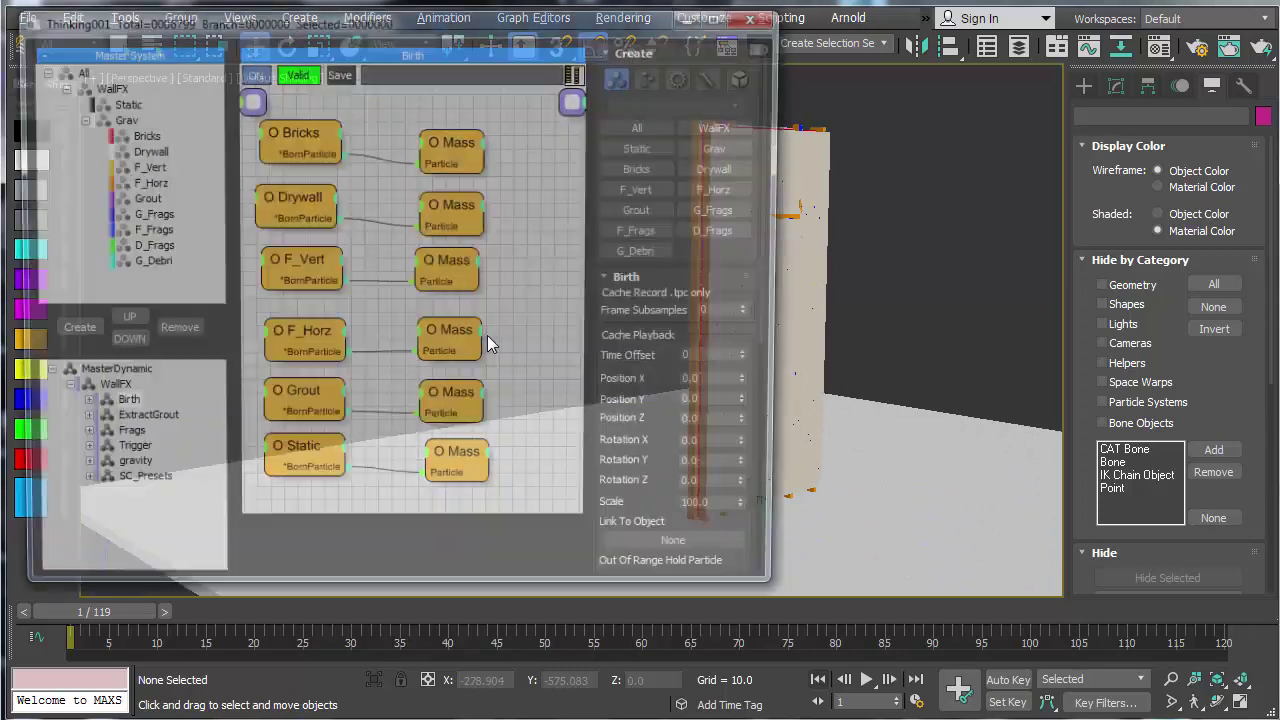
{"action": "left_click", "coordinate": [57, 390]}
{"action": "left_click", "coordinate": [95, 391]}
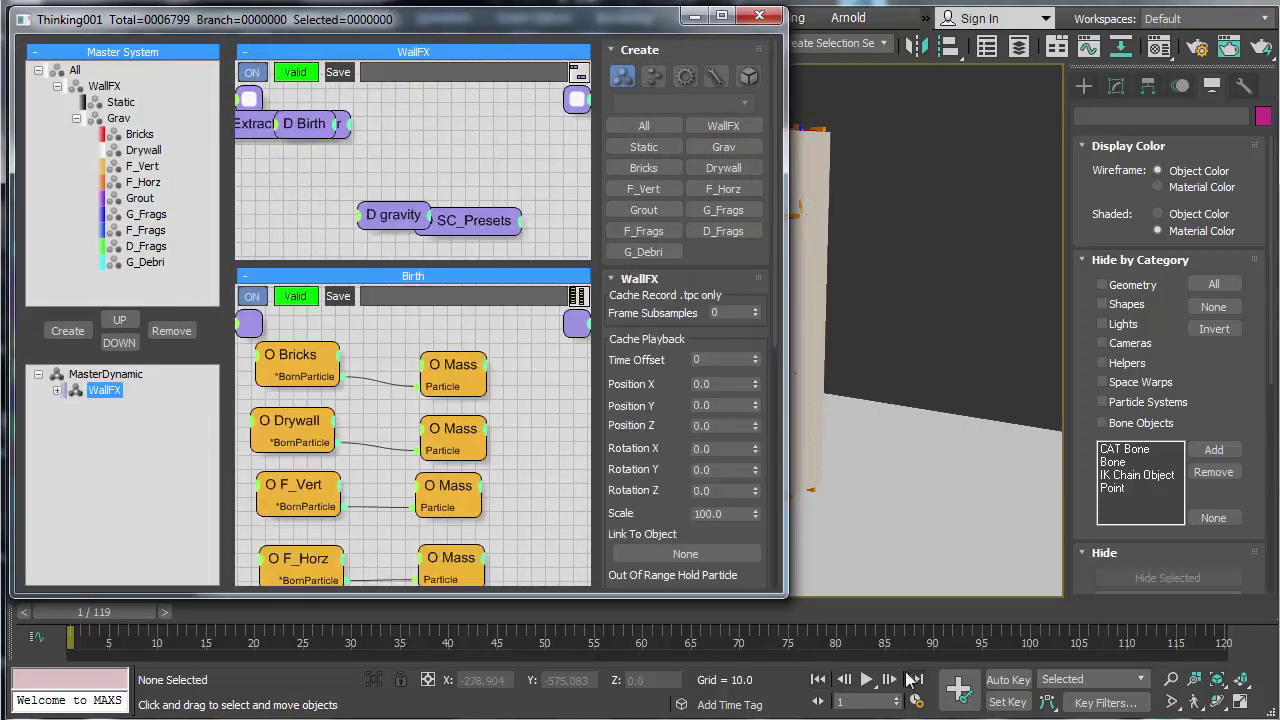
{"action": "left_click", "coordinate": [462, 72]}
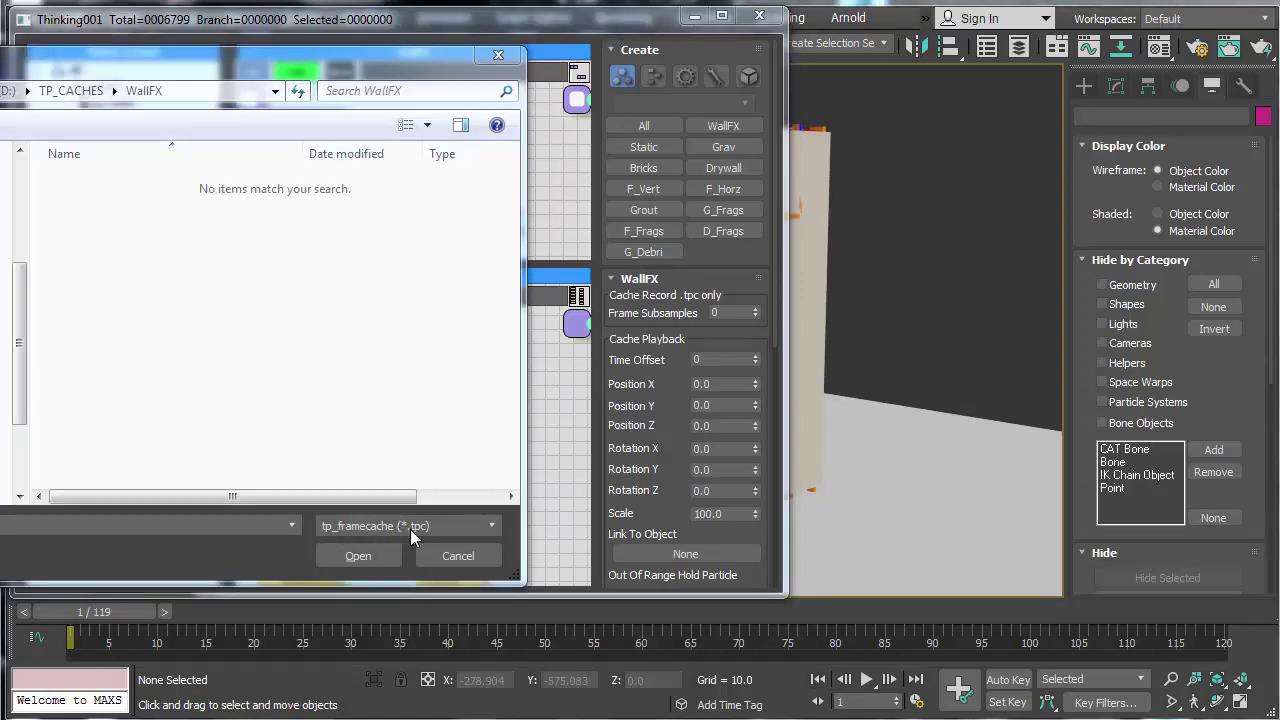
{"action": "left_click", "coordinate": [357, 557]}
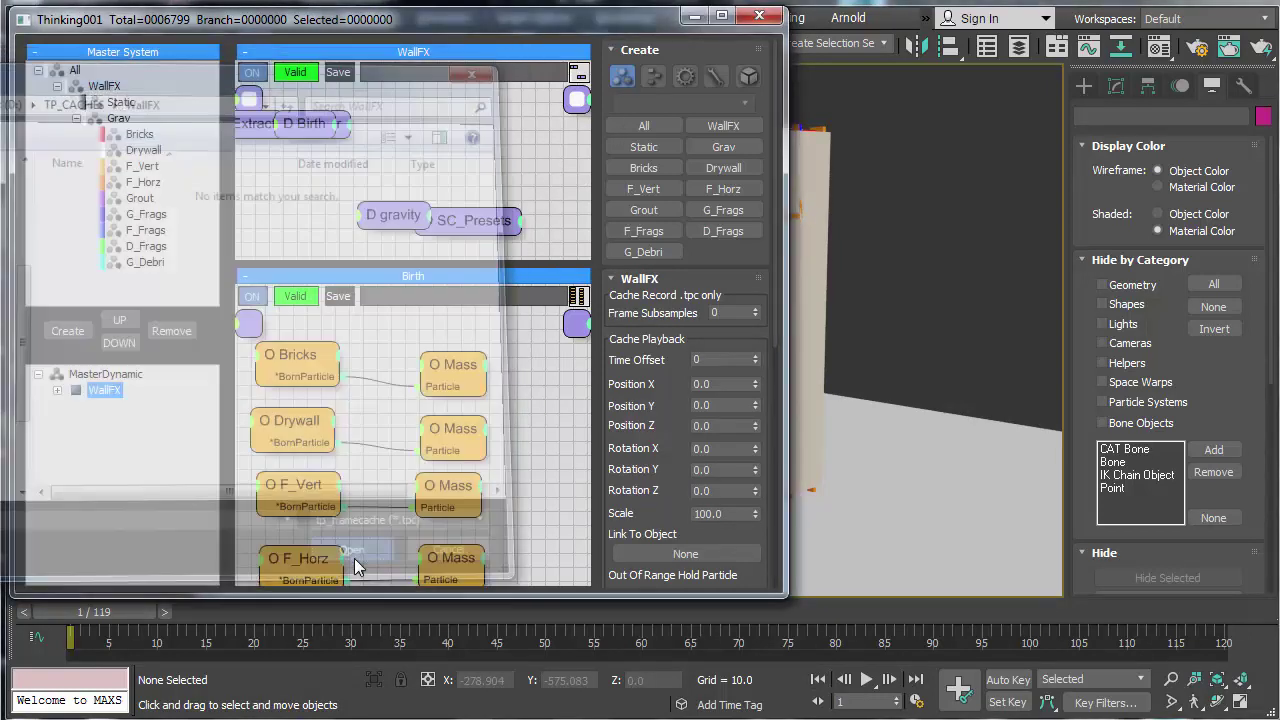
{"action": "right_click", "coordinate": [82, 393]}
{"action": "left_click", "coordinate": [140, 449]}
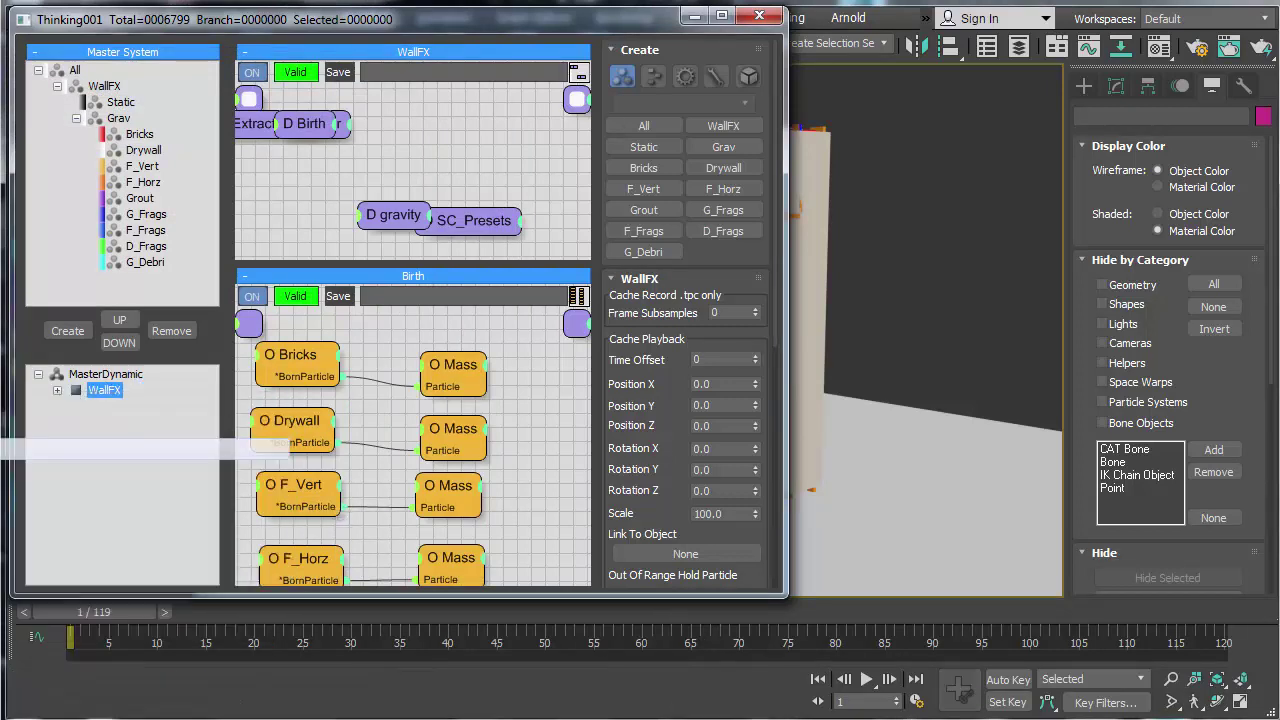
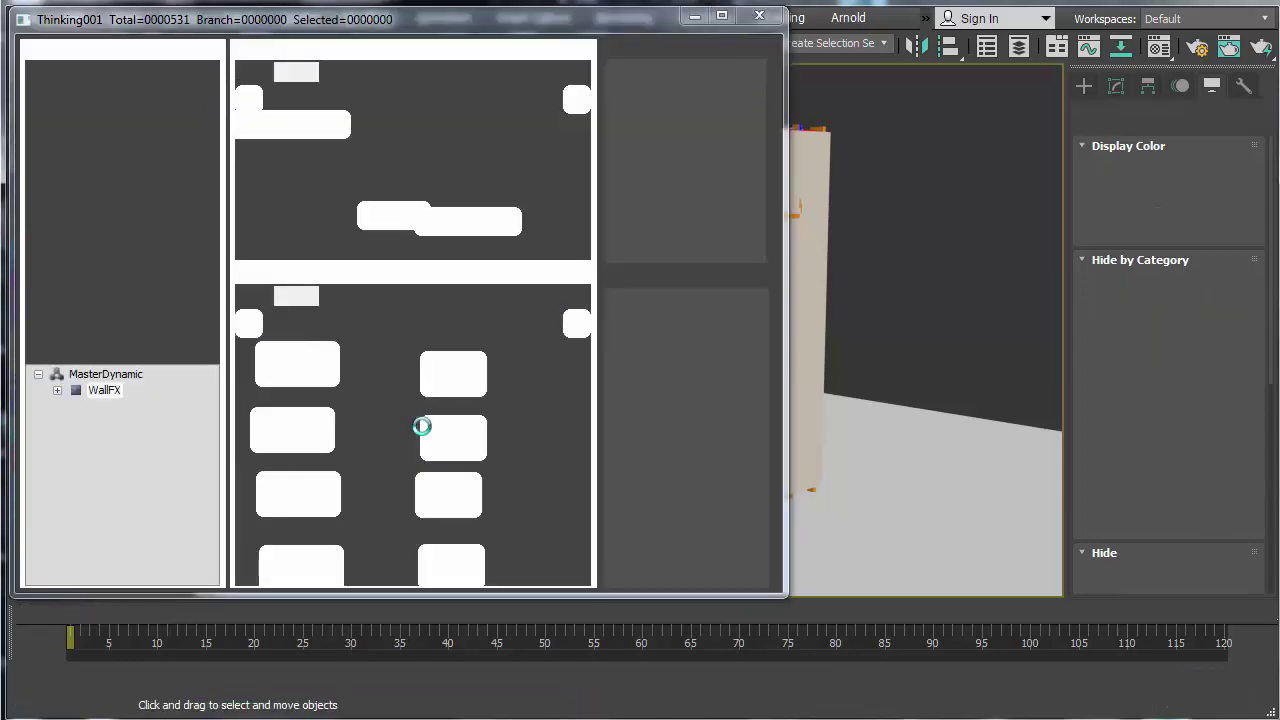
Step: Close the particle setup window, play and scrub through the cached wall breakup, and return to the first frame
{"action": "left_click", "coordinate": [759, 17]}
{"action": "left_click", "coordinate": [868, 680]}
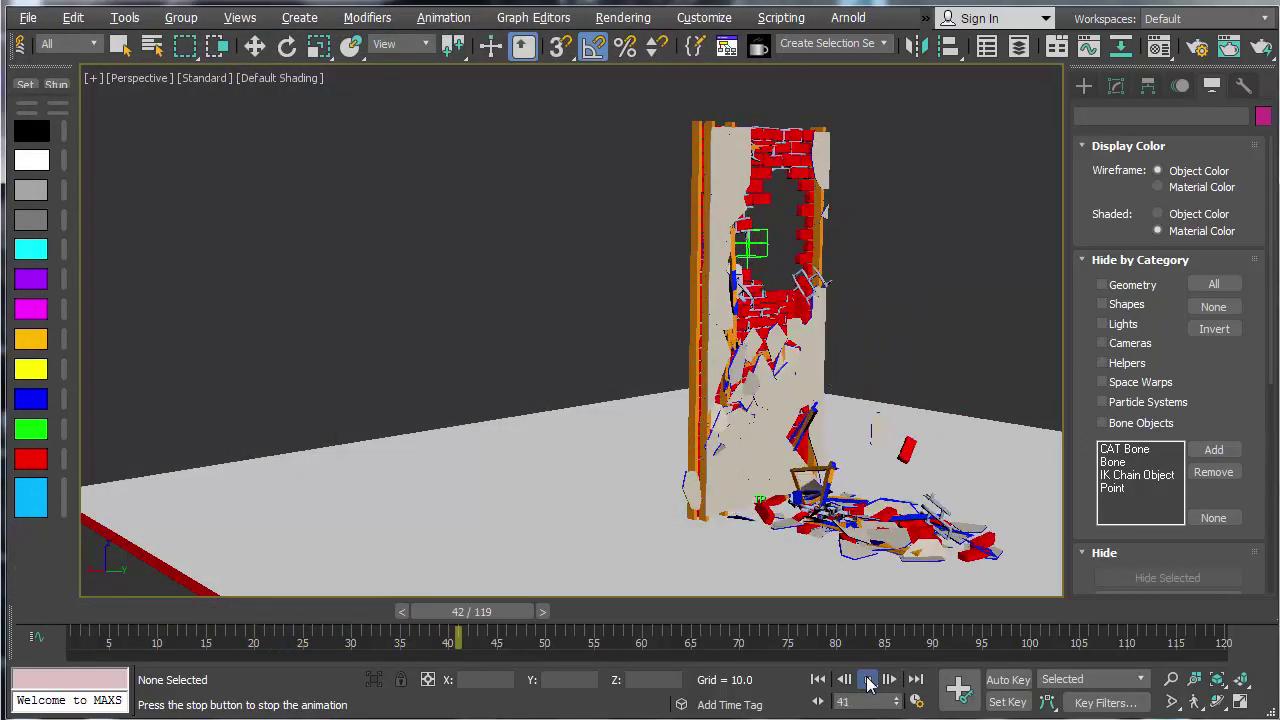
{"action": "middle_click_drag", "start_coordinate": [600, 370], "coordinate": [434, 363]}
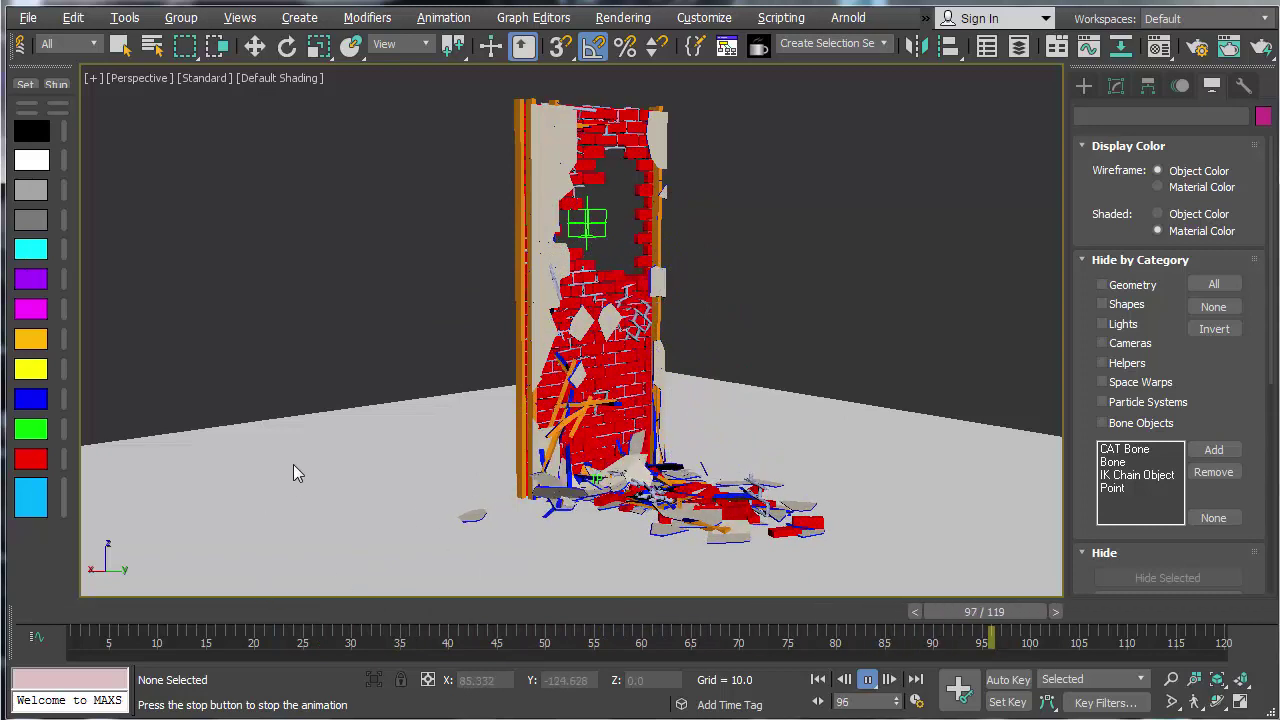
{"action": "left_click_drag", "start_coordinate": [108, 611], "coordinate": [305, 628]}
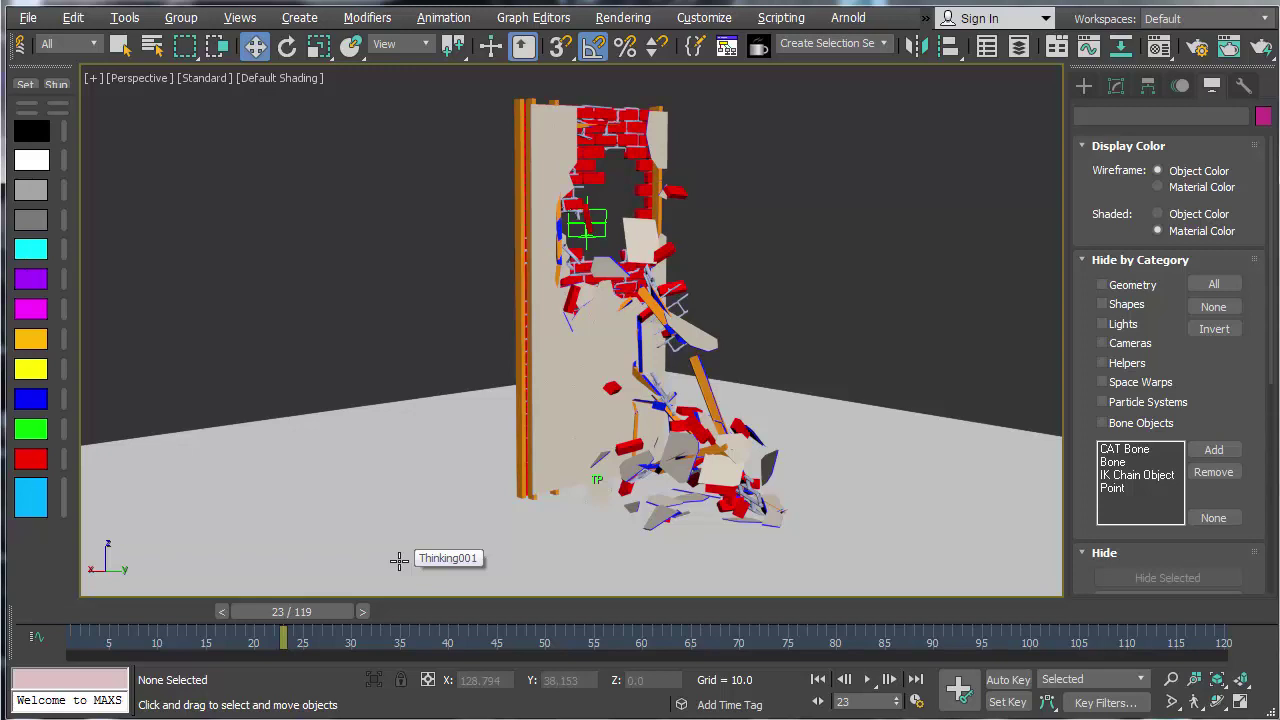
{"action": "left_click", "coordinate": [867, 679]}
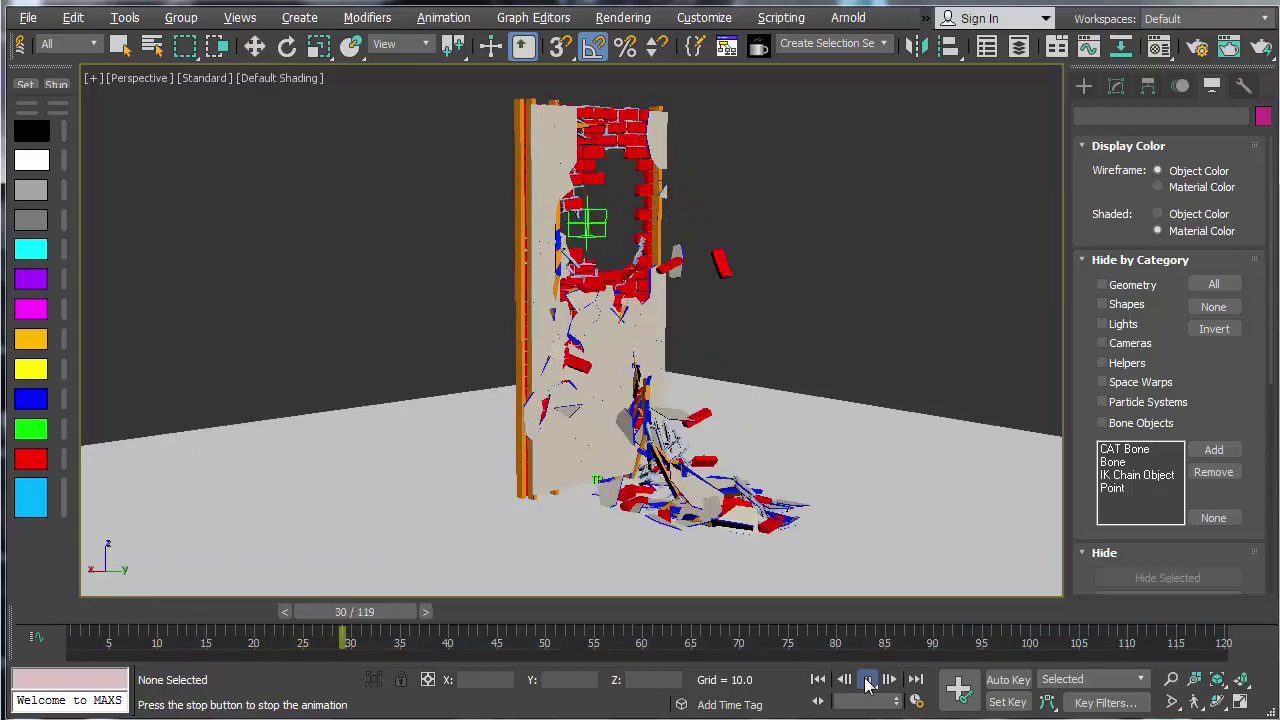
{"action": "left_click", "coordinate": [818, 680]}
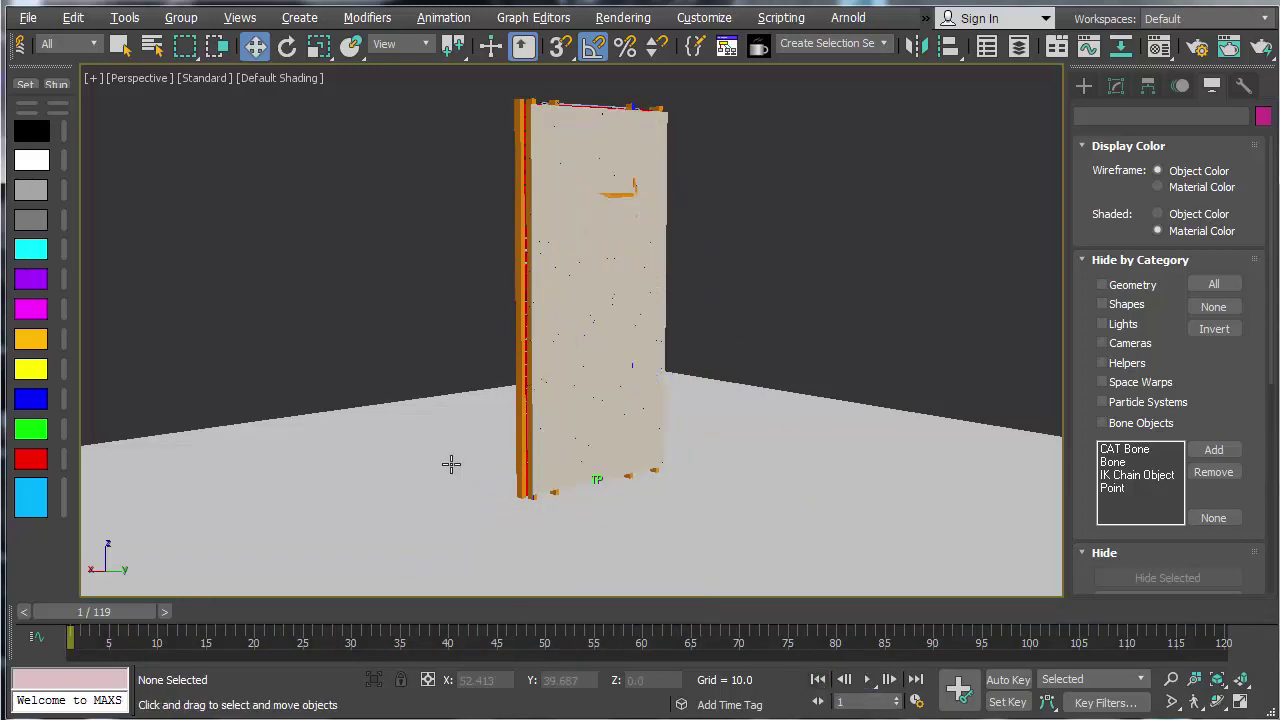
{"action": "left_click", "coordinate": [1158, 46]}
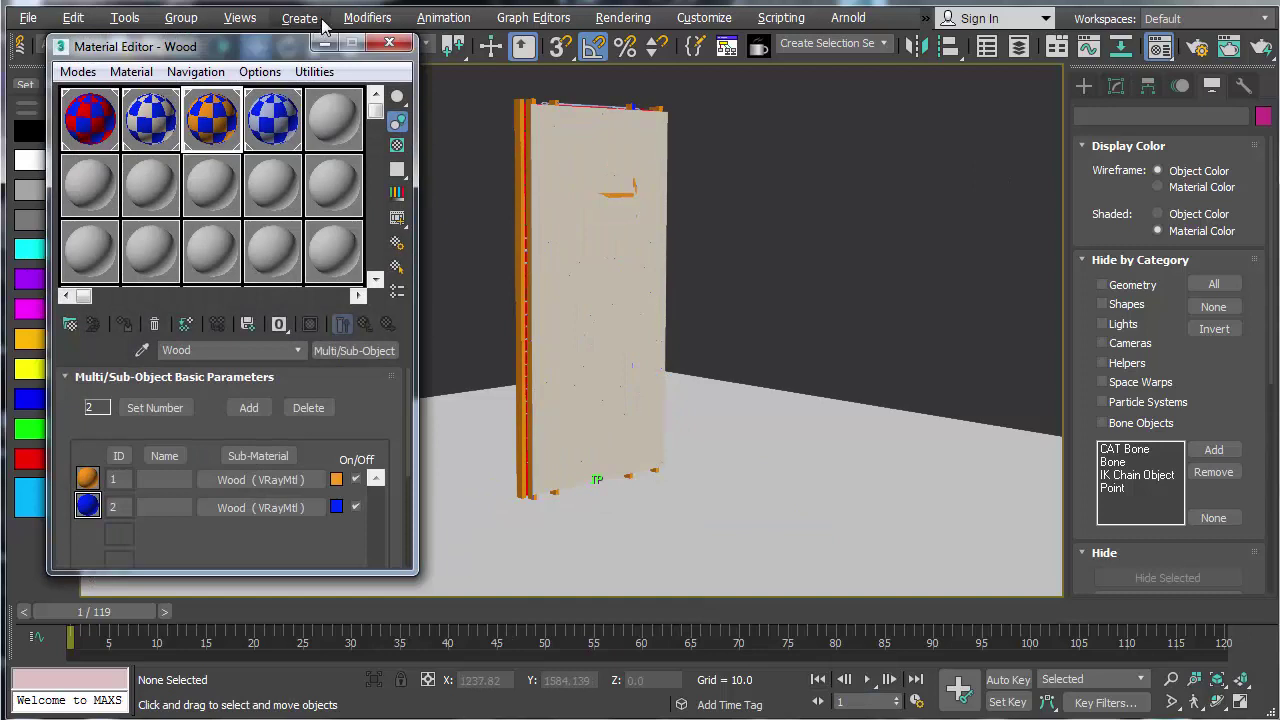
{"action": "left_click", "coordinate": [389, 44]}
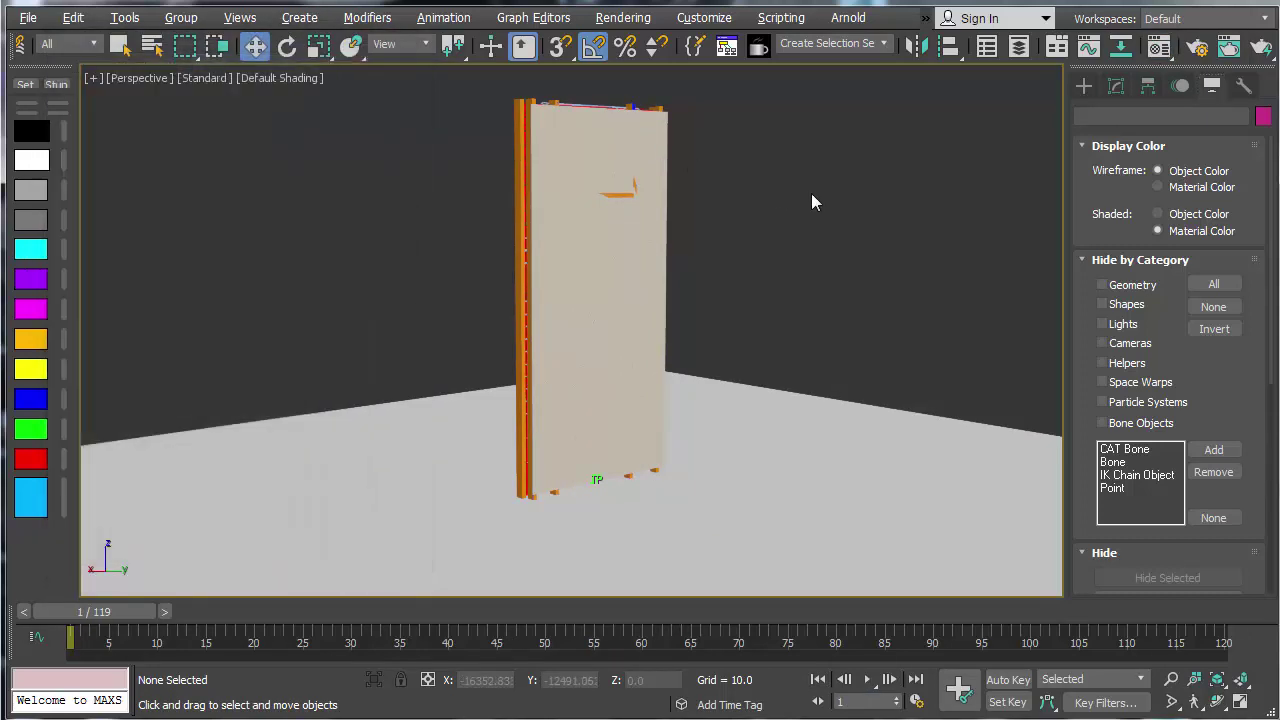
Step: Reopen the particle setup window and create a dynamic set named POST under MasterDynamic
{"action": "key", "text": "6"}
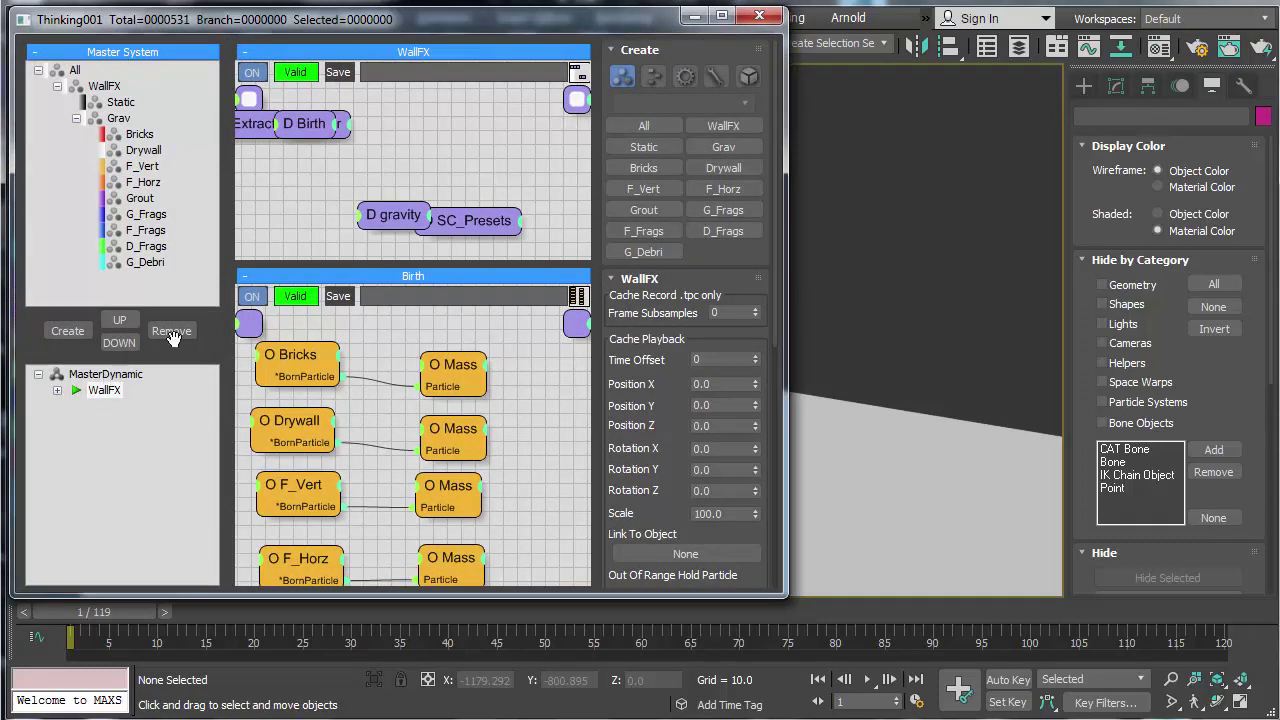
{"action": "left_click_drag", "start_coordinate": [201, 311], "coordinate": [187, 190]}
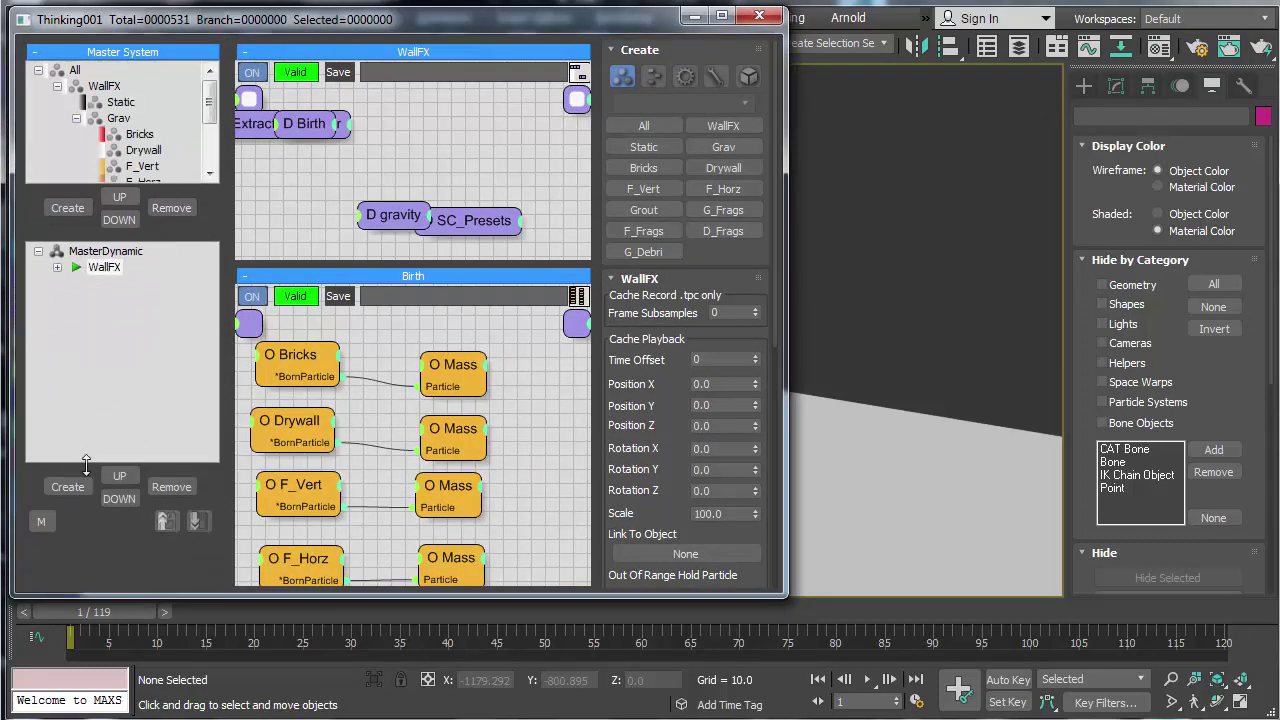
{"action": "left_click", "coordinate": [96, 252]}
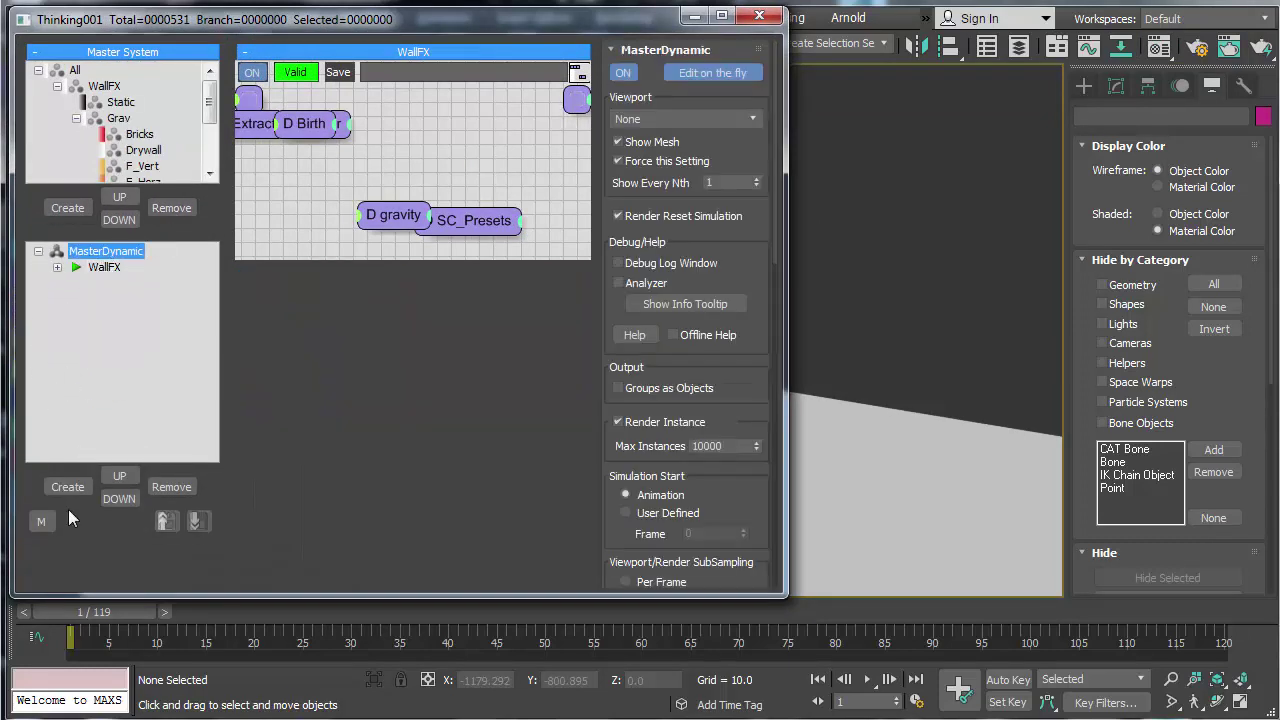
{"action": "left_click", "coordinate": [67, 487]}
{"action": "left_click", "coordinate": [112, 284]}
{"action": "left_click", "coordinate": [112, 284]}
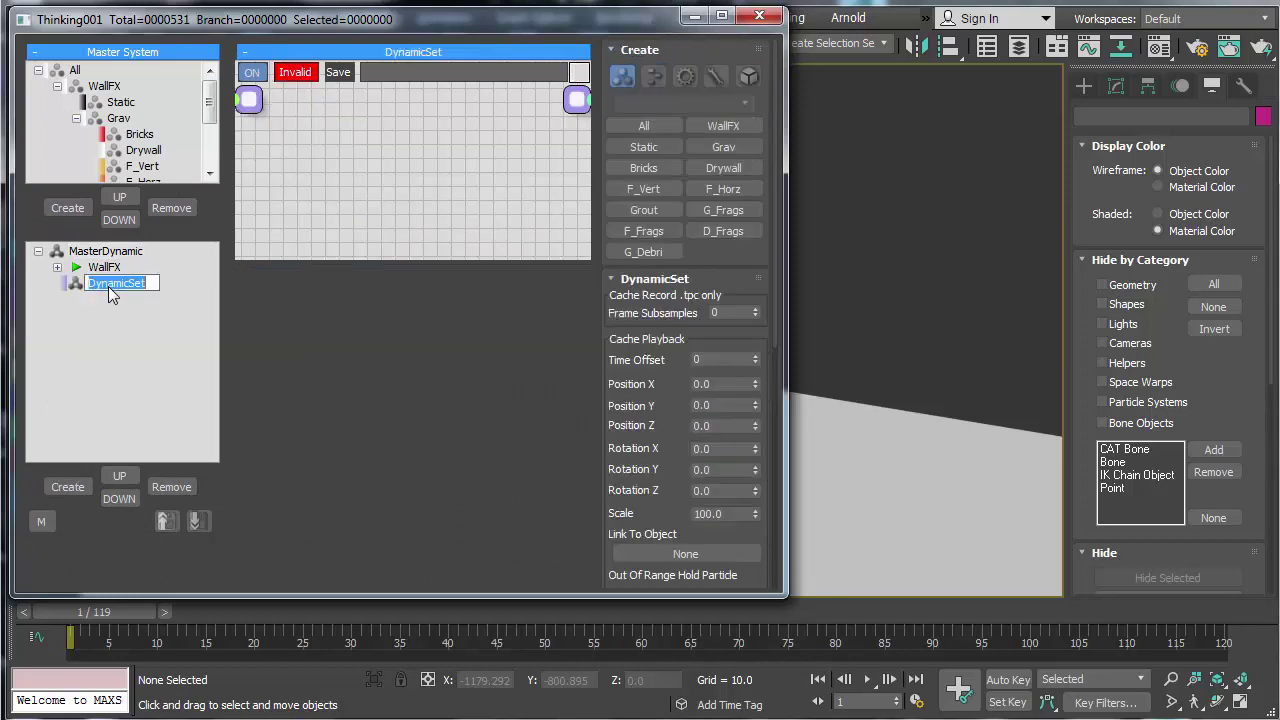
{"action": "type", "text": "POST"}
{"action": "key", "text": "Return"}
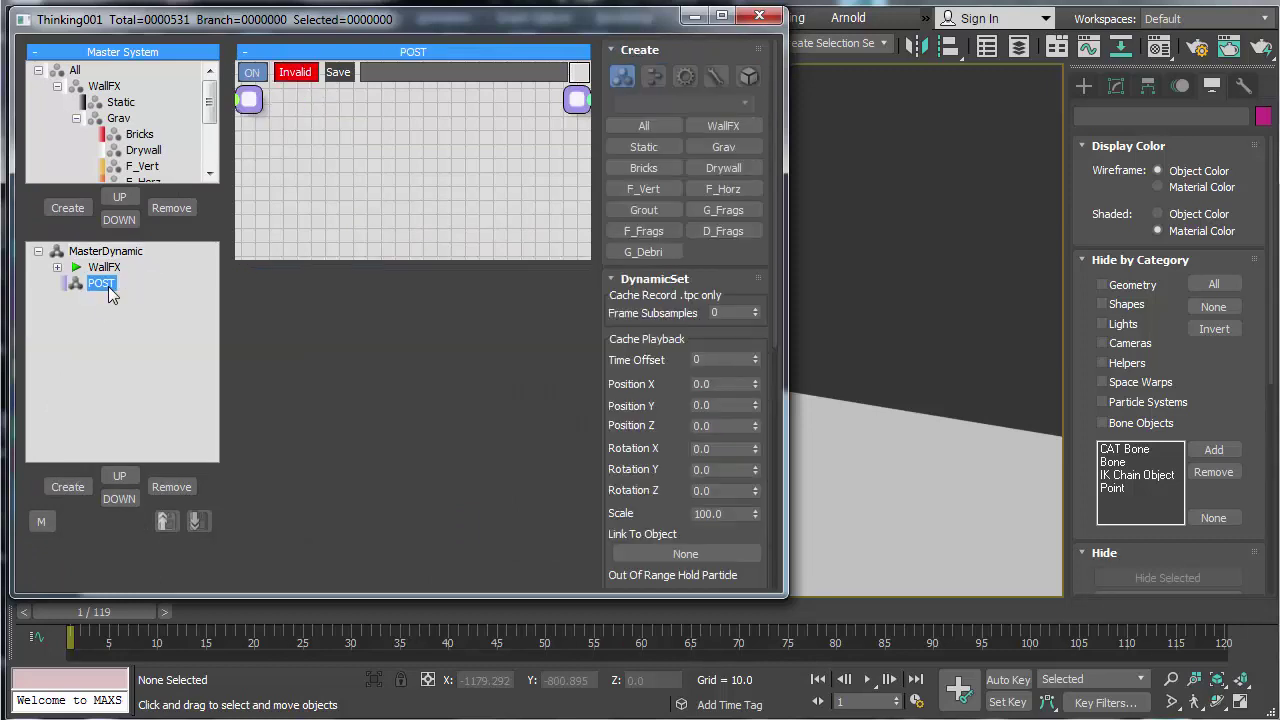
Step: Create a dynamic set named Mats under the POST dynamic set
{"action": "left_click", "coordinate": [67, 487]}
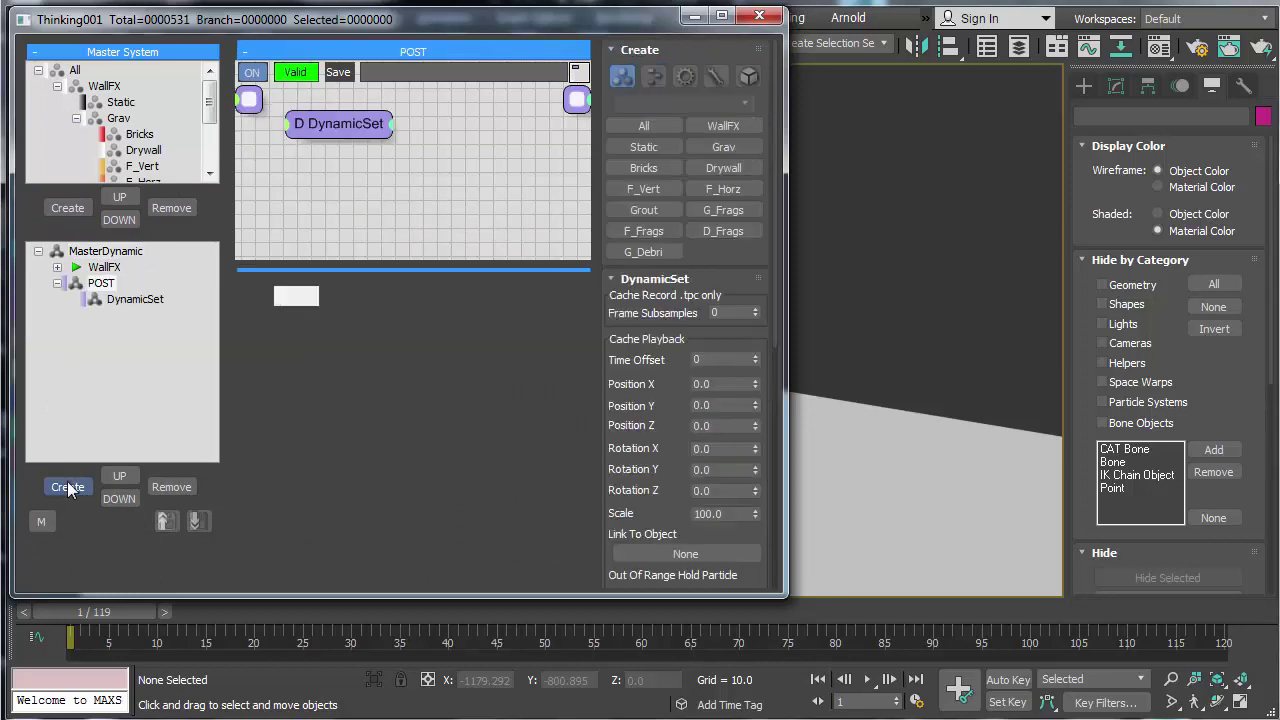
{"action": "left_click", "coordinate": [127, 304]}
{"action": "left_click", "coordinate": [127, 304]}
{"action": "type", "text": "Mats"}
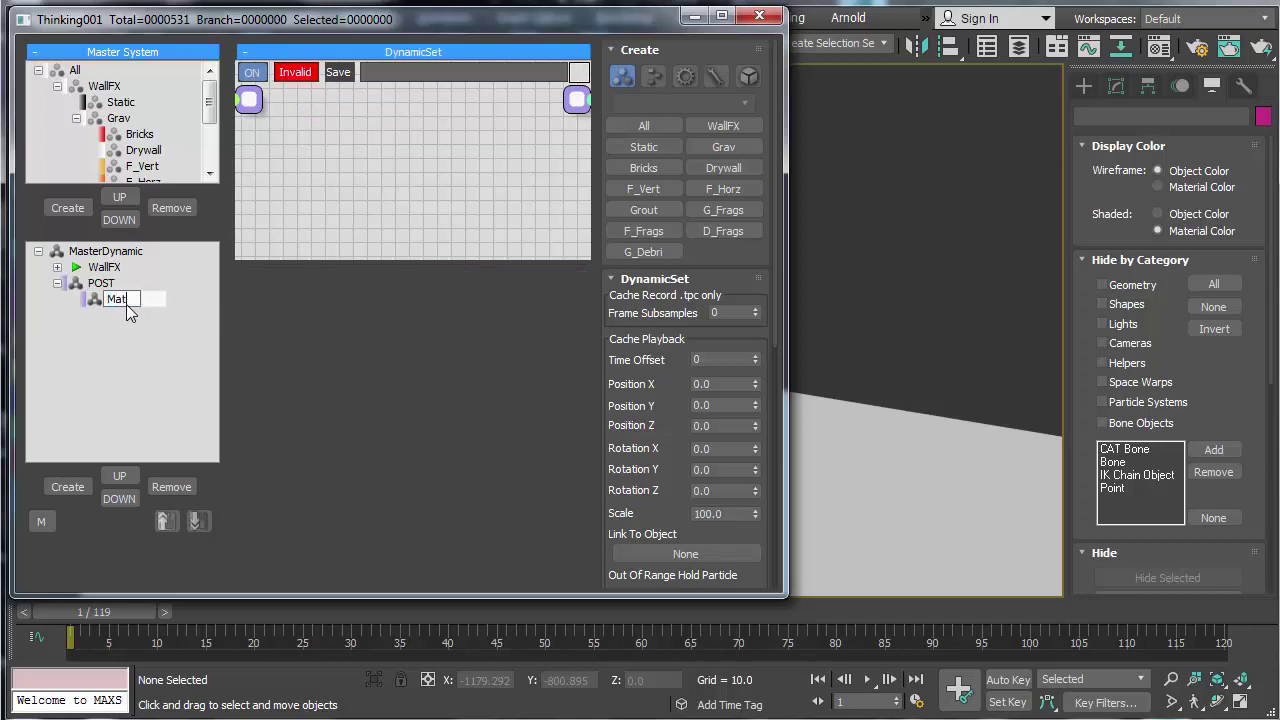
{"action": "key", "text": "Return"}
Step: Enlarge the node graph and group list, and add a ShapeMaterial operator to the Mats dynamic set
{"action": "left_click_drag", "start_coordinate": [290, 256], "coordinate": [282, 503]}
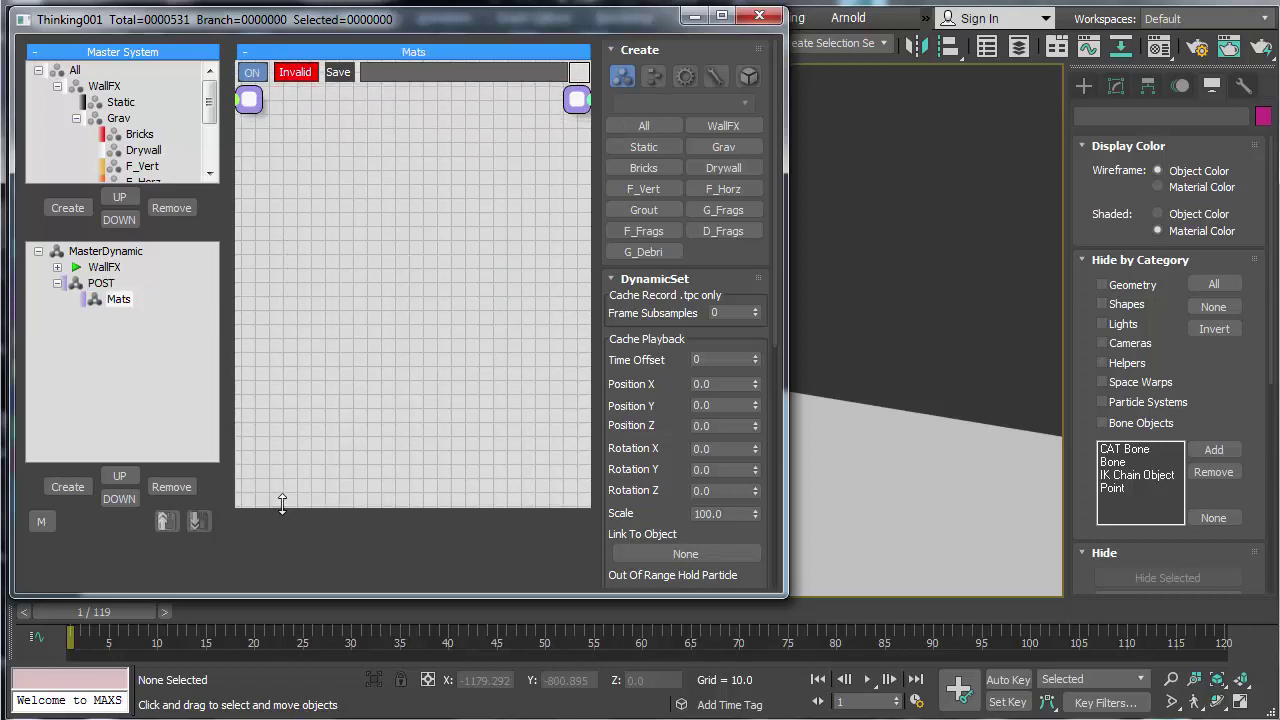
{"action": "left_click_drag", "start_coordinate": [67, 190], "coordinate": [67, 314]}
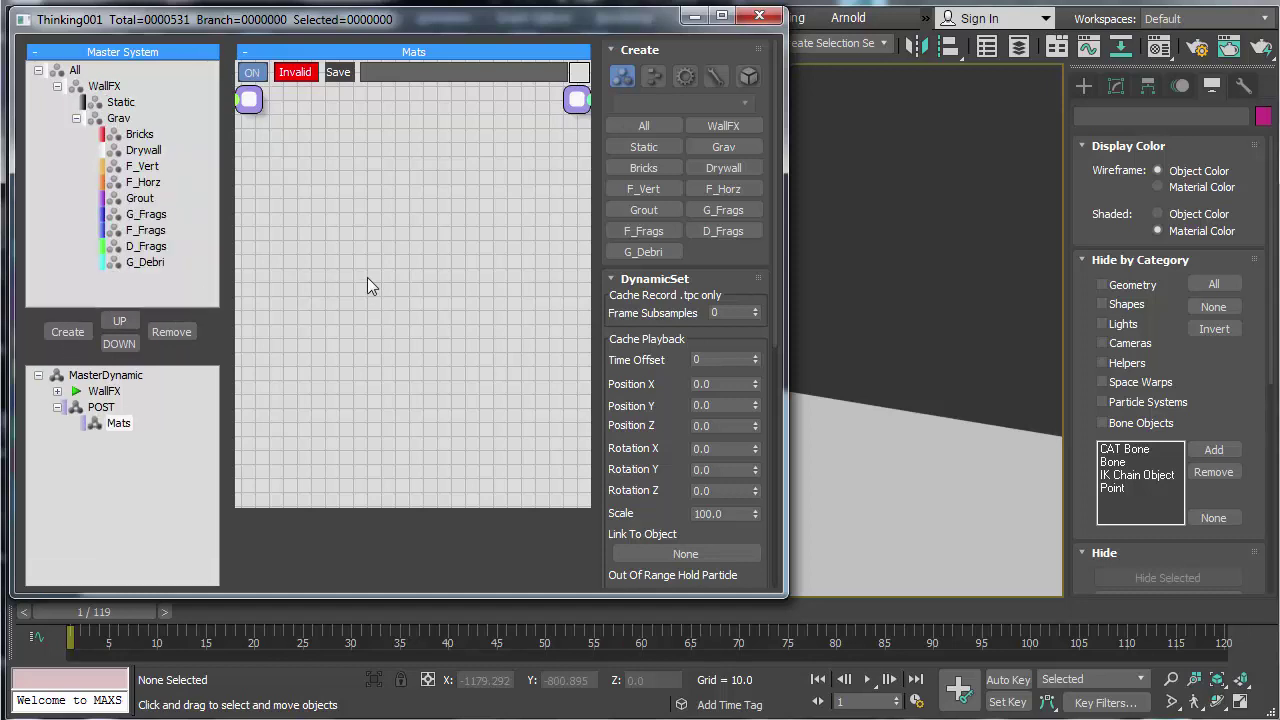
{"action": "right_click", "coordinate": [367, 277]}
{"action": "right_click", "coordinate": [365, 191]}
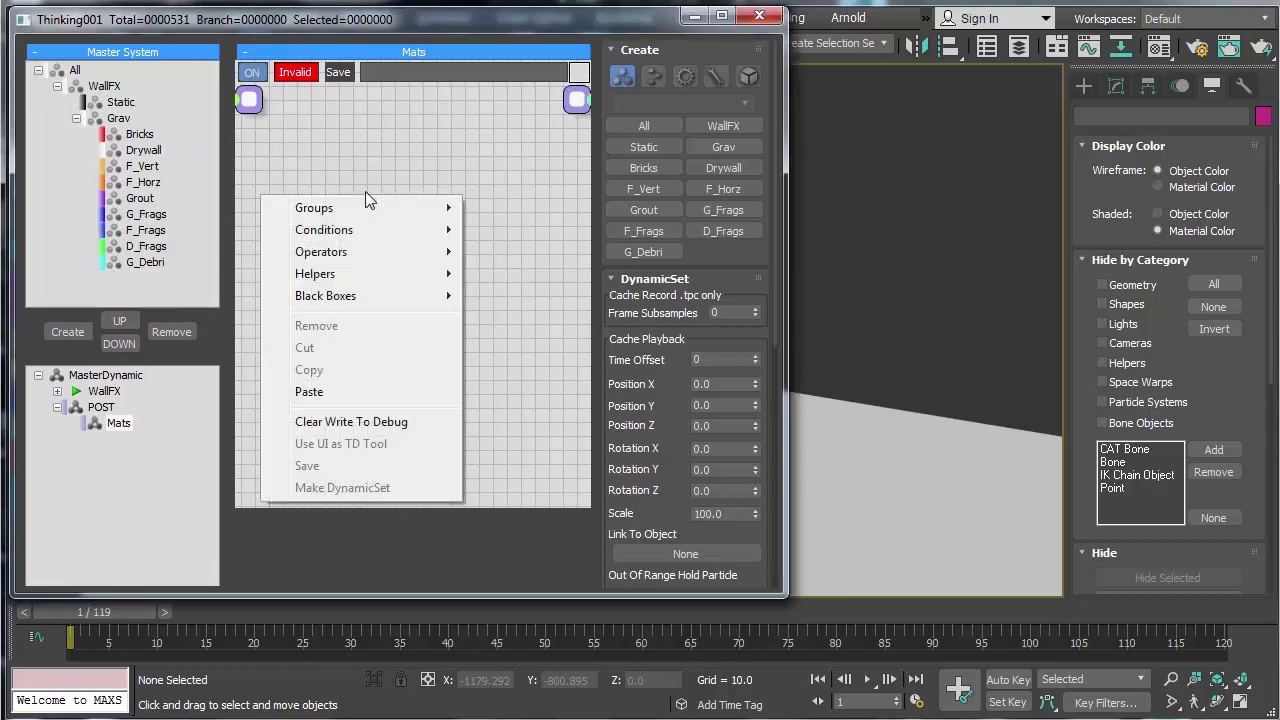
{"action": "mouse_move", "coordinate": [343, 260]}
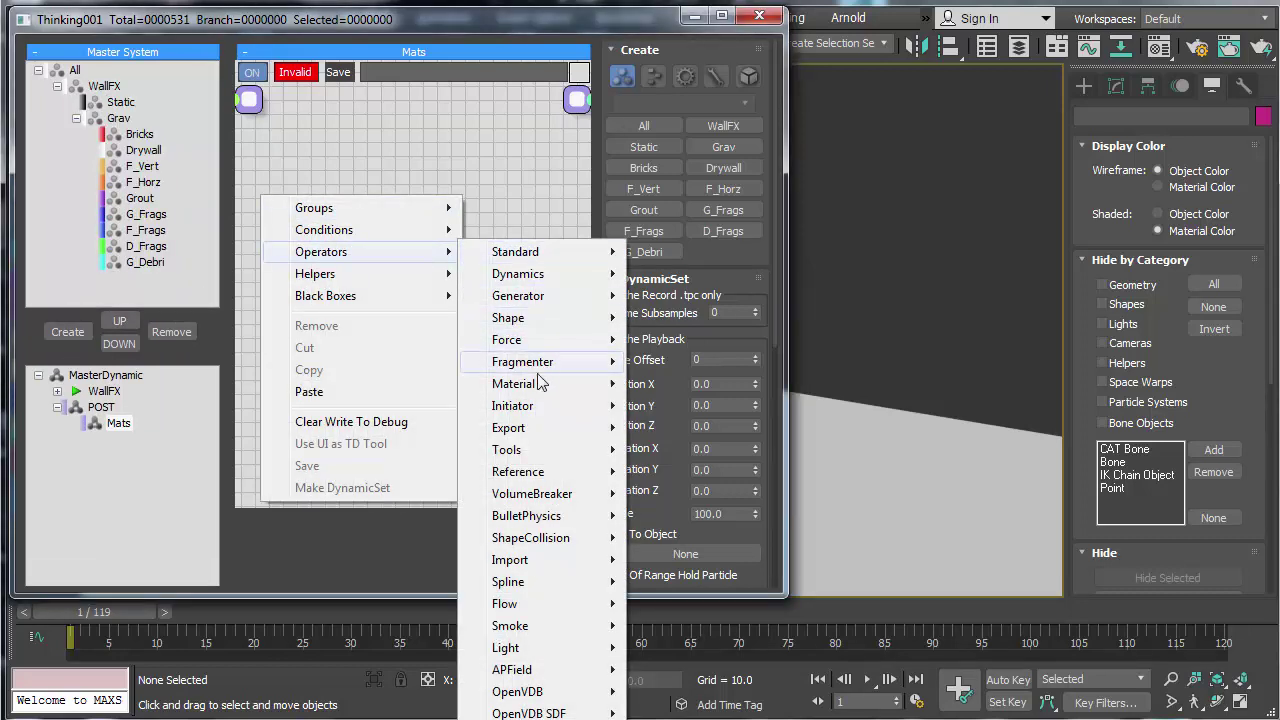
{"action": "mouse_move", "coordinate": [569, 389]}
{"action": "left_click", "coordinate": [663, 450]}
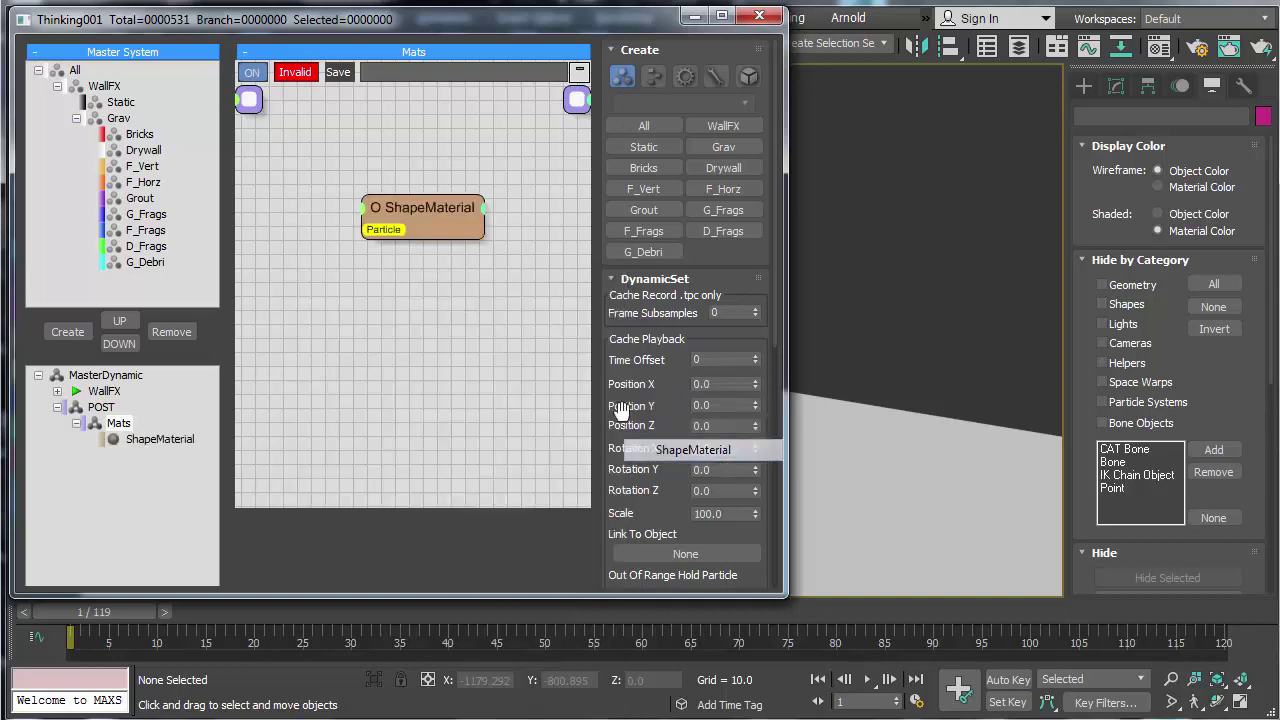
{"action": "left_click", "coordinate": [420, 225]}
{"action": "left_click_drag", "start_coordinate": [420, 225], "coordinate": [484, 168]}
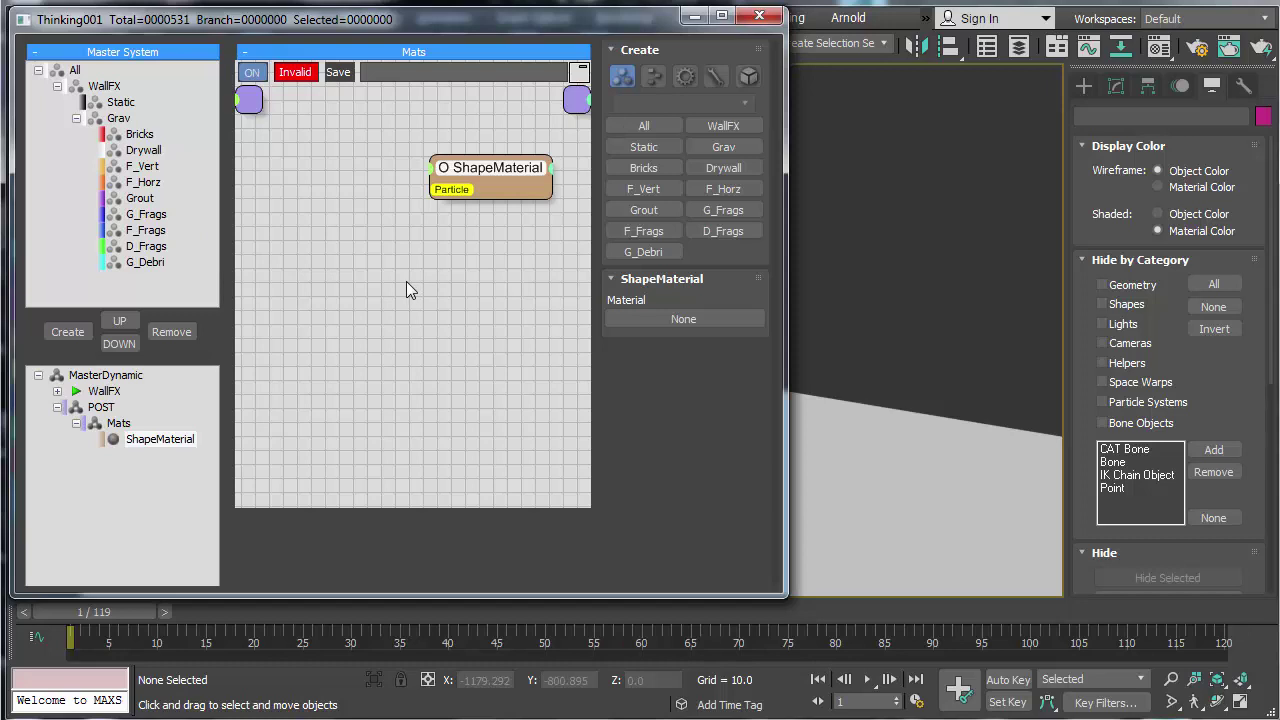
Step: Add the D_Frags group to the Mats graph, feed its particles into ShapeMaterial, and remove the Drywall group node
{"action": "left_click_drag", "start_coordinate": [148, 151], "coordinate": [307, 174]}
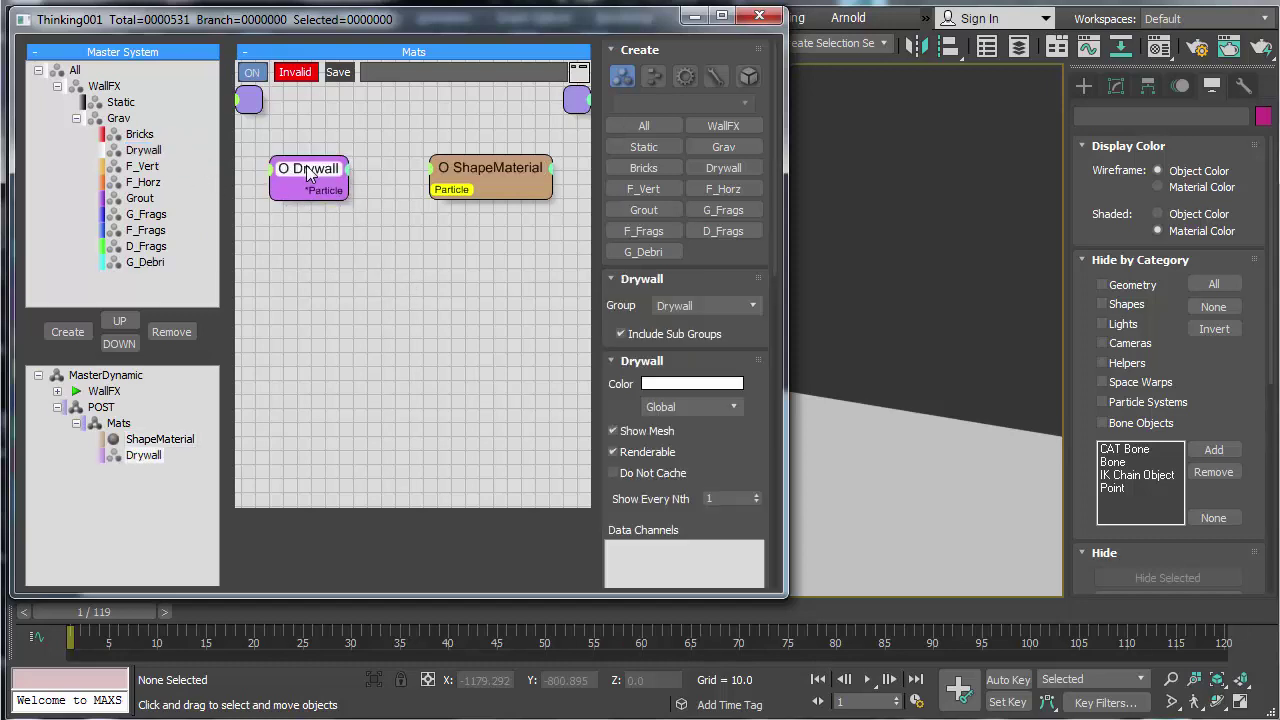
{"action": "left_click_drag", "start_coordinate": [148, 247], "coordinate": [431, 187]}
{"action": "left_click", "coordinate": [316, 194]}
{"action": "key", "text": "Delete"}
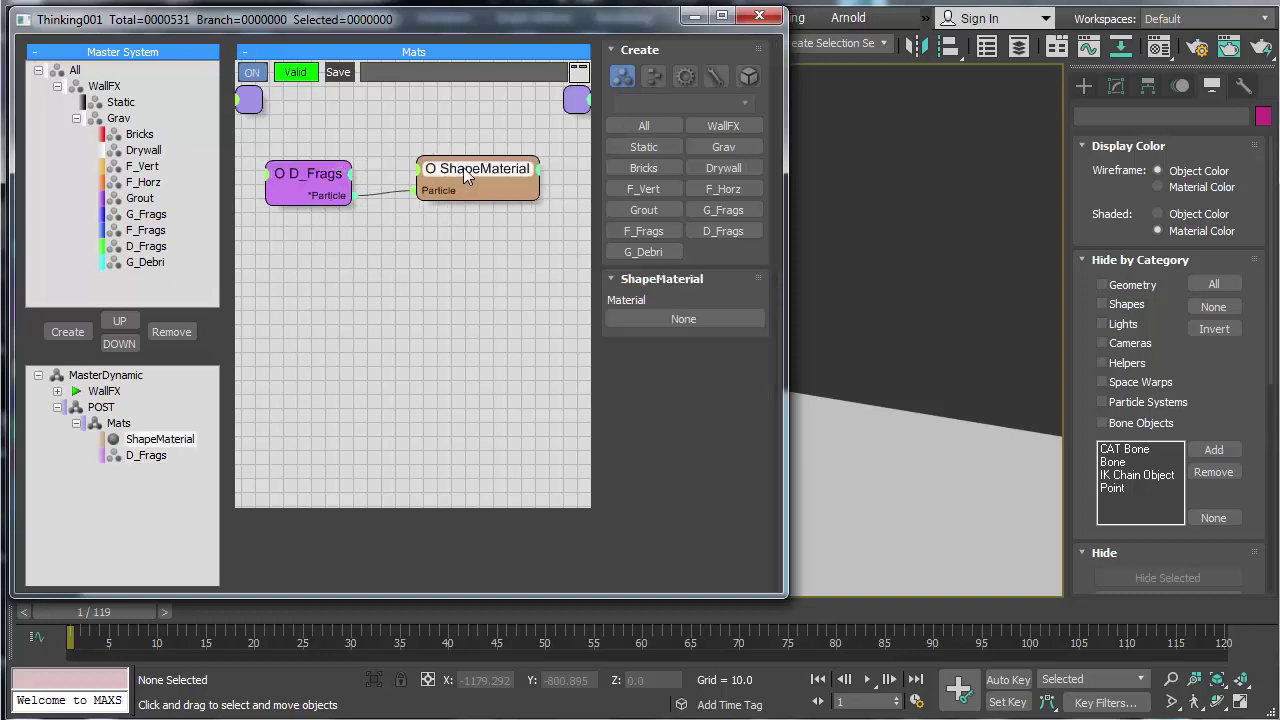
Step: Copy the DryWall material to an empty sample slot in the Material Editor and rename the copy DryWall_REN
{"action": "key", "text": "m"}
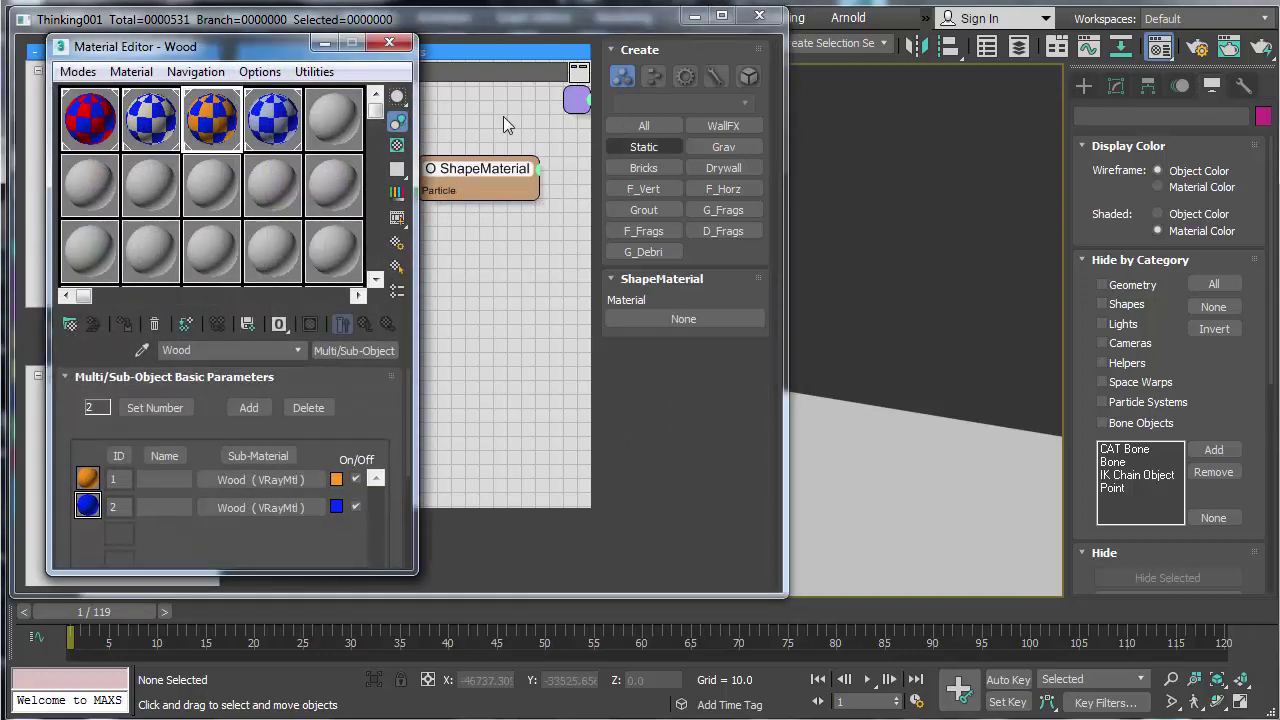
{"action": "left_click_drag", "start_coordinate": [236, 57], "coordinate": [1089, 113]}
{"action": "left_click", "coordinate": [993, 193]}
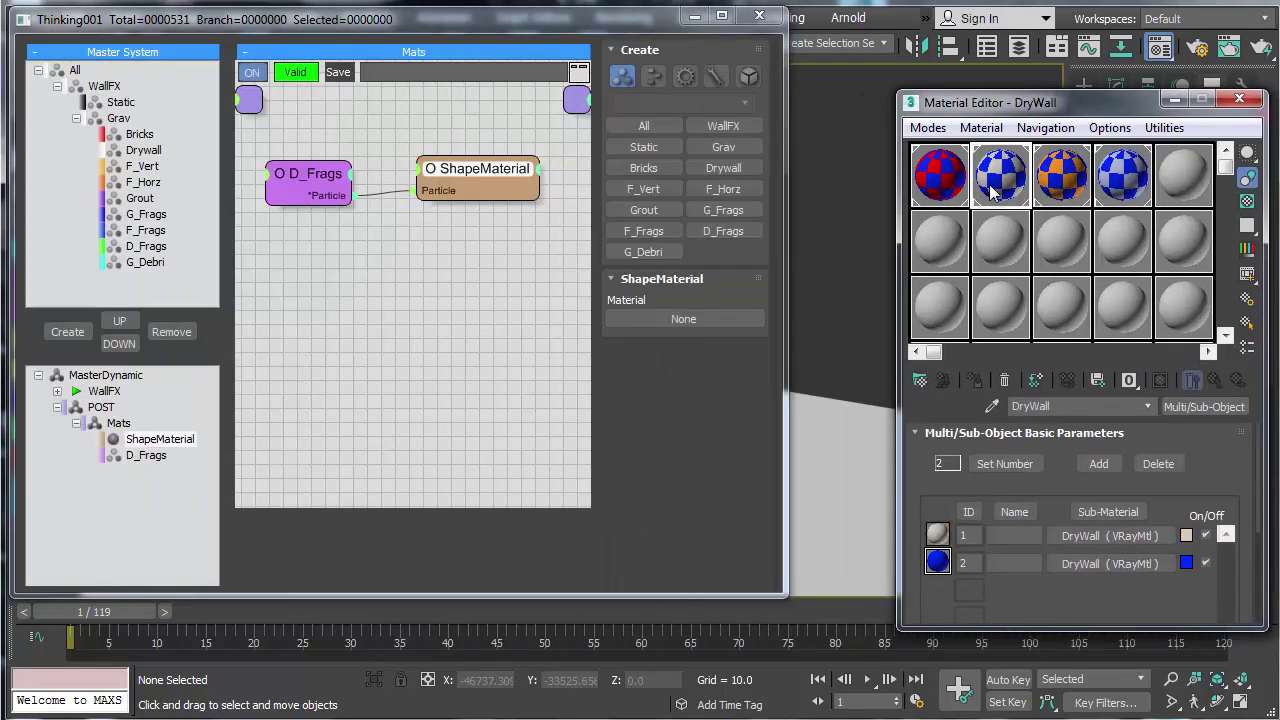
{"action": "left_click_drag", "start_coordinate": [1005, 237], "coordinate": [1006, 243]}
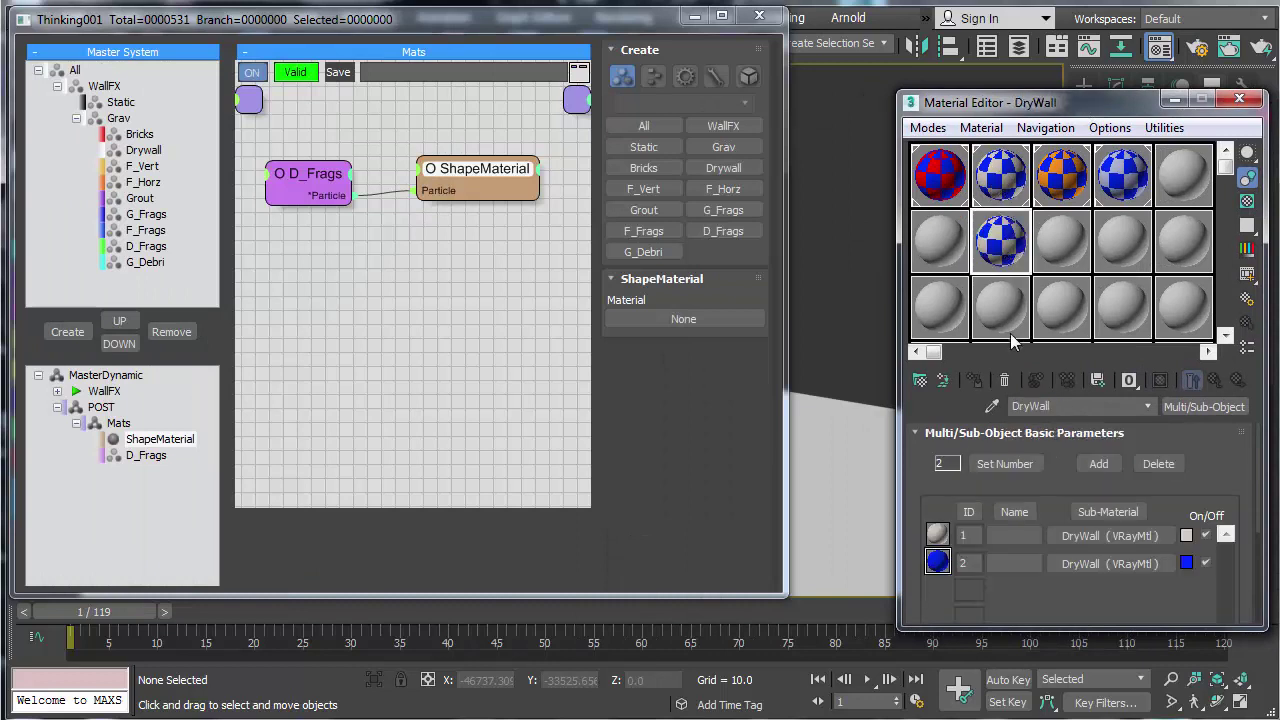
{"action": "type", "text": "REN"}
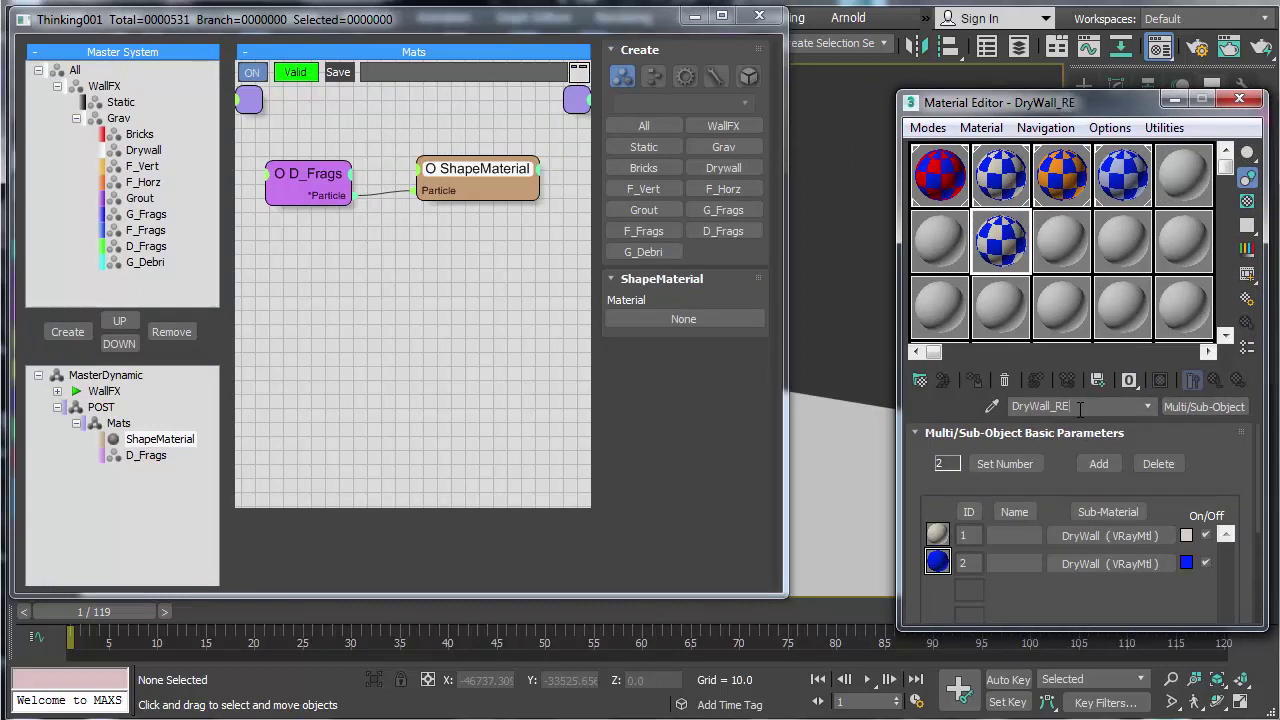
Step: Assign a Bitmap to the diffuse of DryWall_REN's sub-material 1 and return to the Multi/Sub-Object level
{"action": "left_click", "coordinate": [1108, 536]}
{"action": "left_click", "coordinate": [684, 318]}
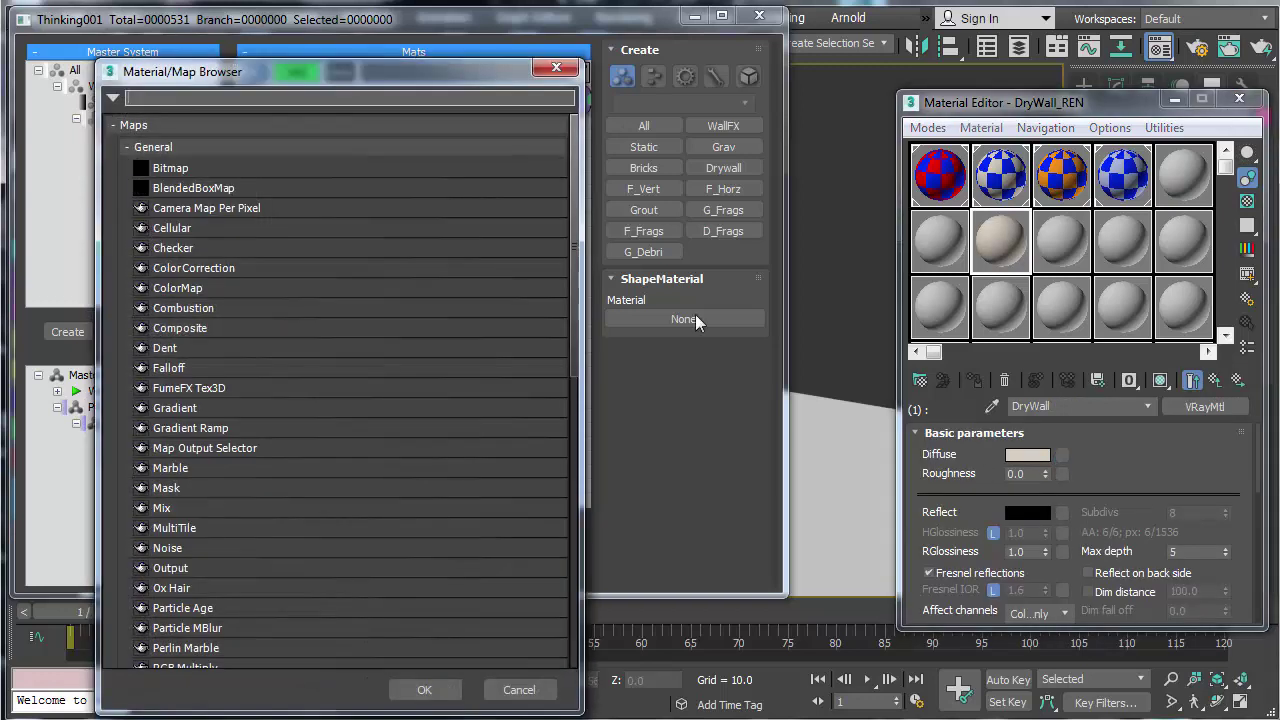
{"action": "left_click_drag", "start_coordinate": [237, 88], "coordinate": [0, 62]}
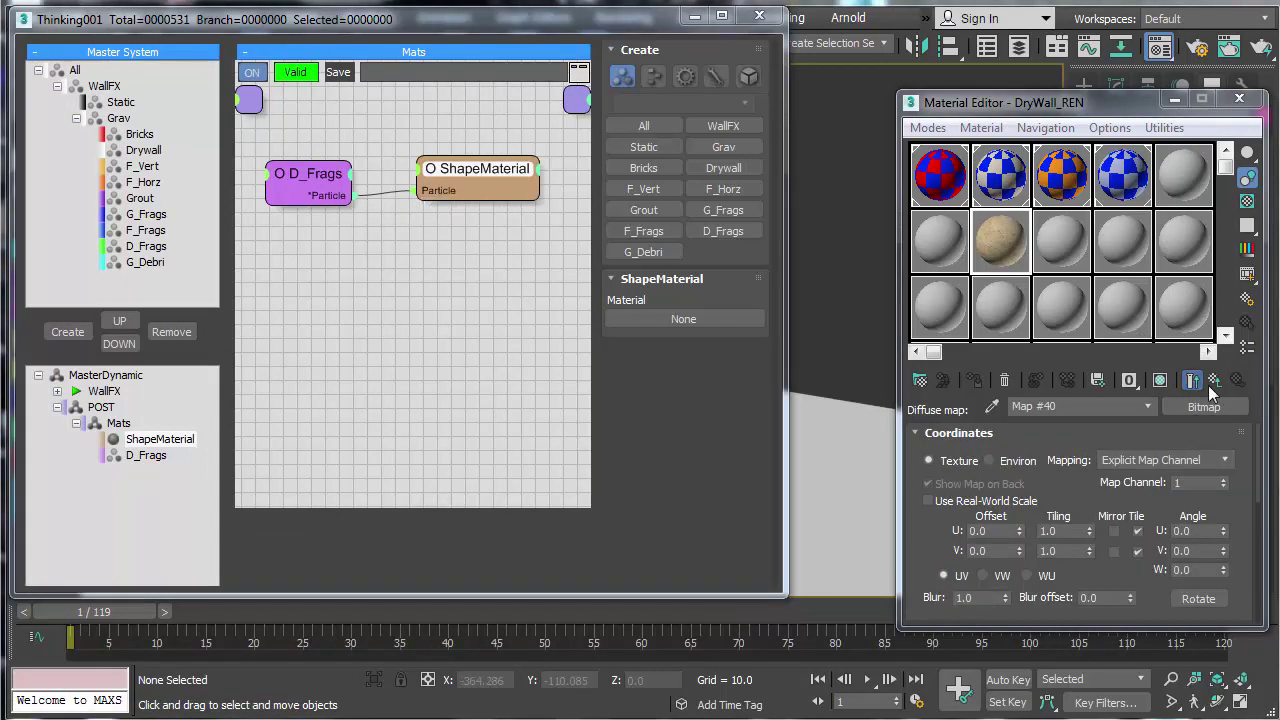
{"action": "left_click", "coordinate": [1211, 384]}
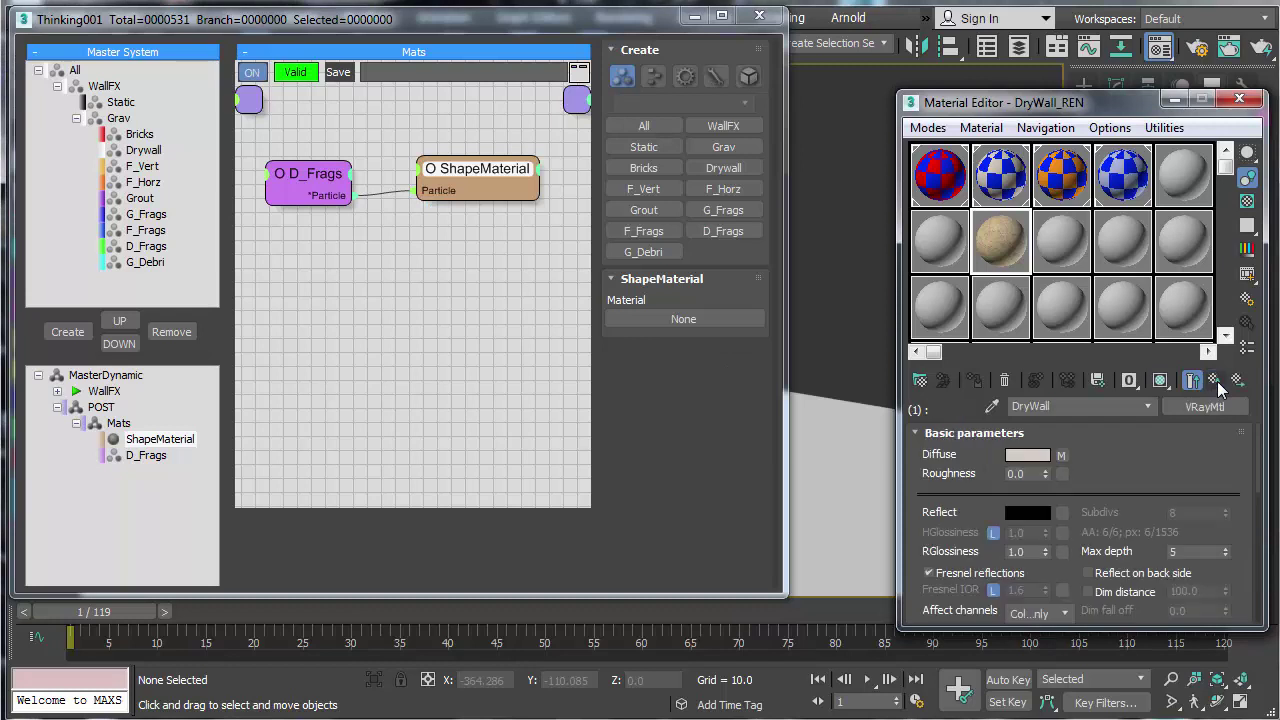
{"action": "left_click", "coordinate": [1216, 383]}
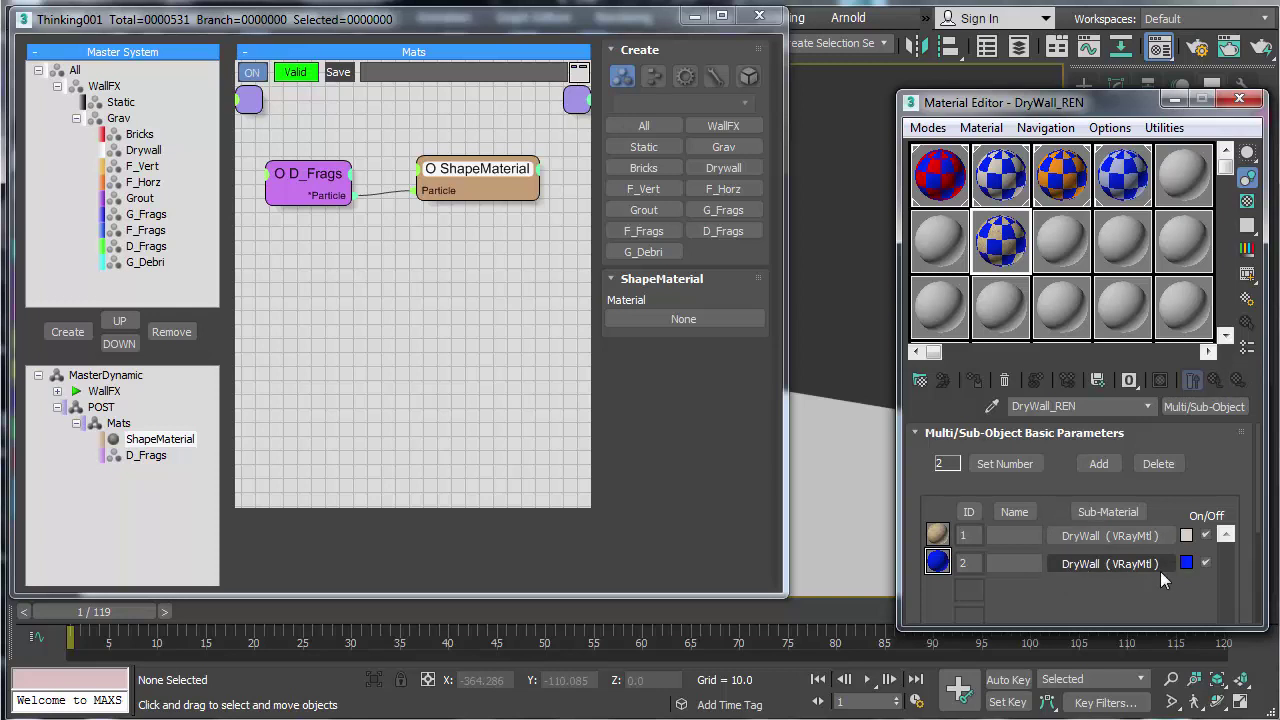
Step: Change the colour of DryWall_REN's sub-material 2 to black
{"action": "left_click", "coordinate": [1187, 563]}
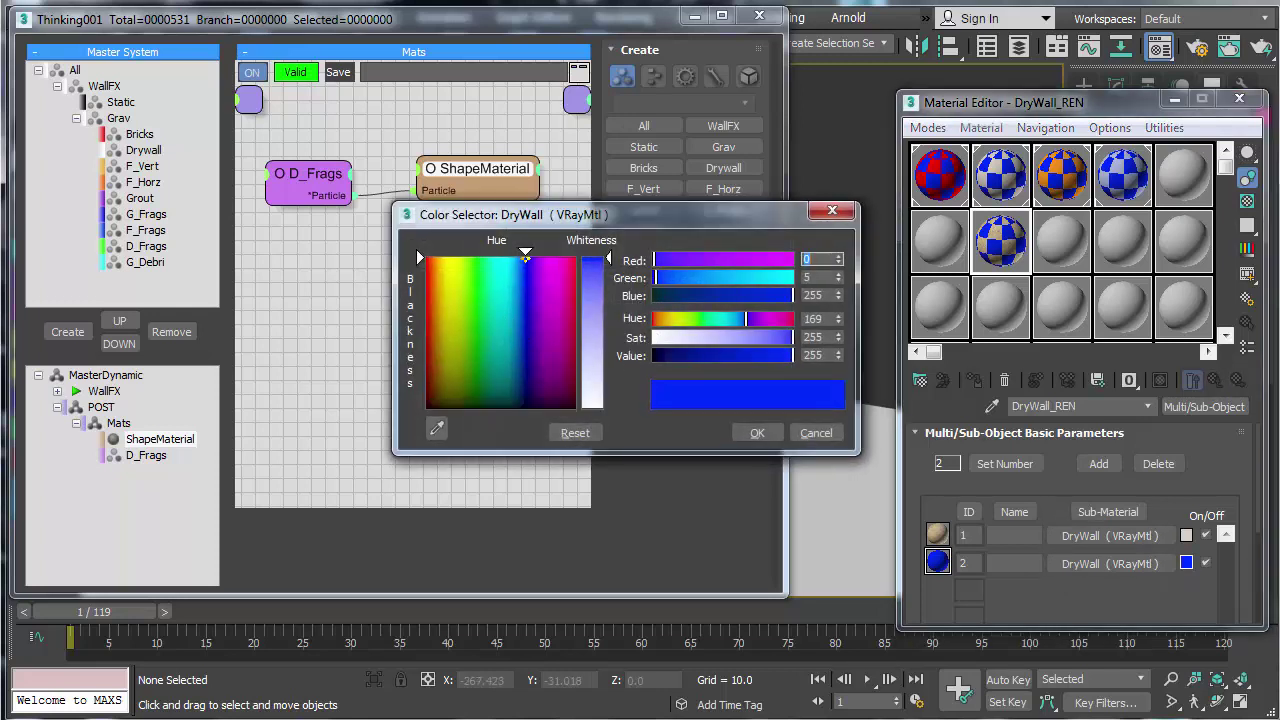
{"action": "mouse_move", "coordinate": [525, 258]}
{"action": "left_mouse_down"}
{"action": "mouse_move", "coordinate": [574, 354]}
{"action": "mouse_move", "coordinate": [574, 394]}
{"action": "mouse_move", "coordinate": [428, 408]}
{"action": "left_mouse_up"}
{"action": "mouse_move", "coordinate": [573, 292]}
{"action": "left_mouse_down"}
{"action": "mouse_move", "coordinate": [576, 394]}
{"action": "mouse_move", "coordinate": [560, 283]}
{"action": "mouse_move", "coordinate": [431, 408]}
{"action": "left_mouse_up"}
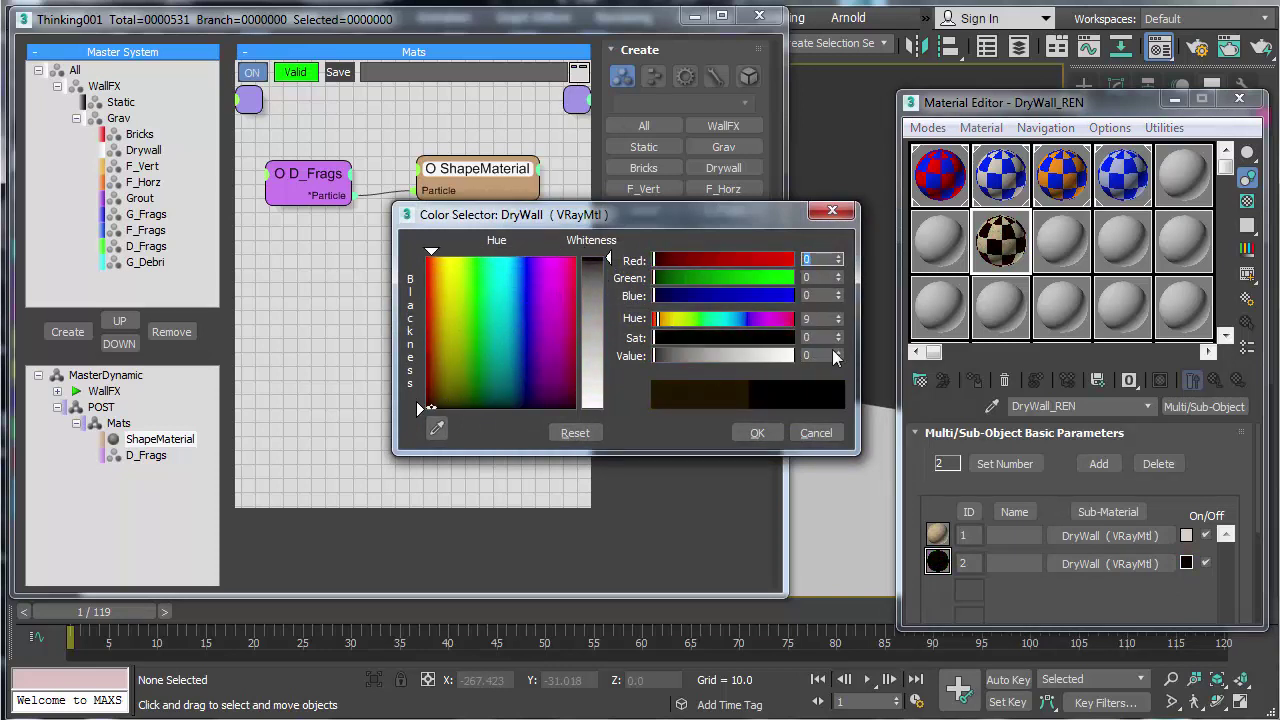
{"action": "left_click", "coordinate": [757, 432]}
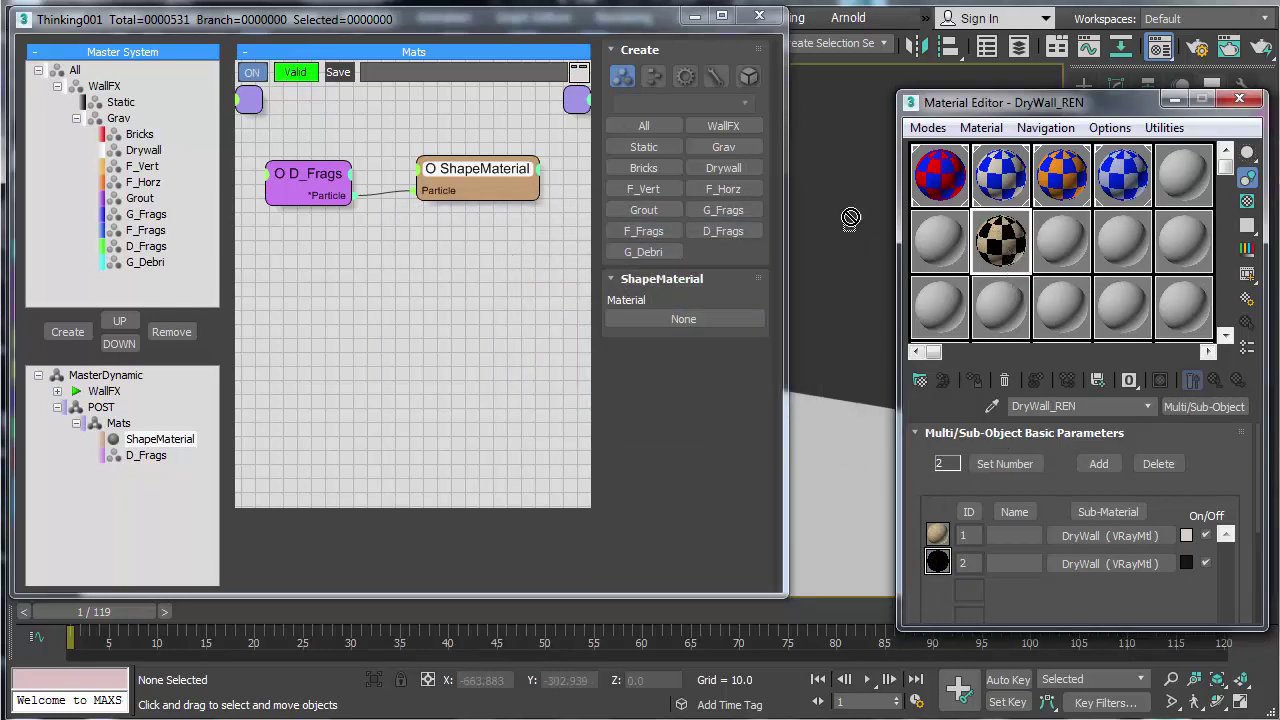
Step: Assign DryWall_REN to the ShapeMaterial operator as an instance, and close the Material Editor and the particle setup window
{"action": "left_click_drag", "start_coordinate": [850, 218], "coordinate": [633, 321]}
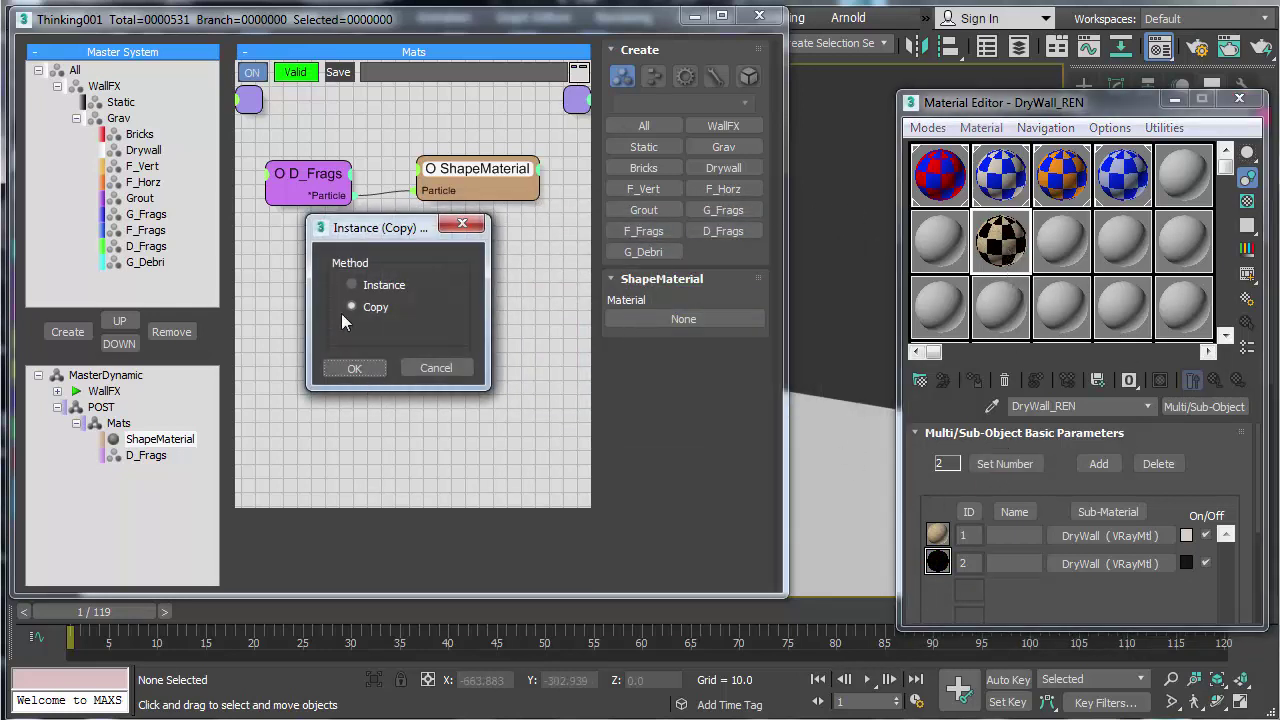
{"action": "left_click", "coordinate": [352, 285]}
{"action": "left_click", "coordinate": [354, 368]}
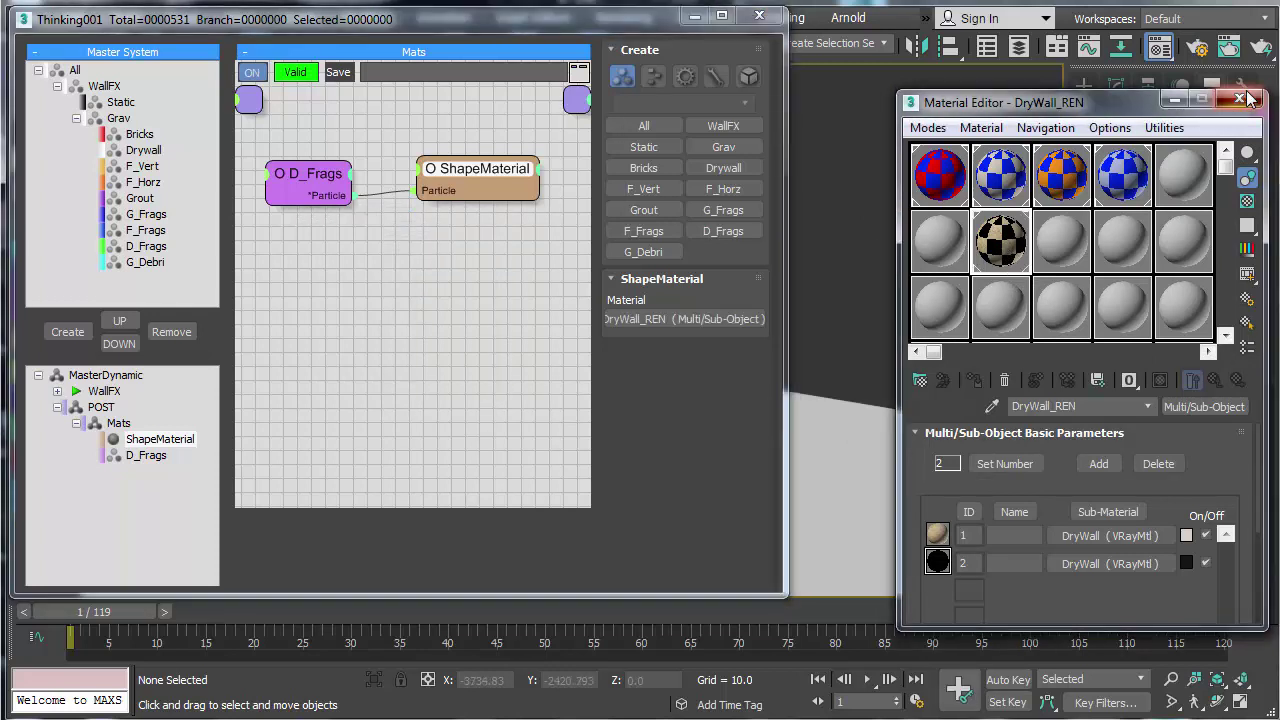
{"action": "left_click", "coordinate": [1239, 98]}
{"action": "left_click", "coordinate": [759, 16]}
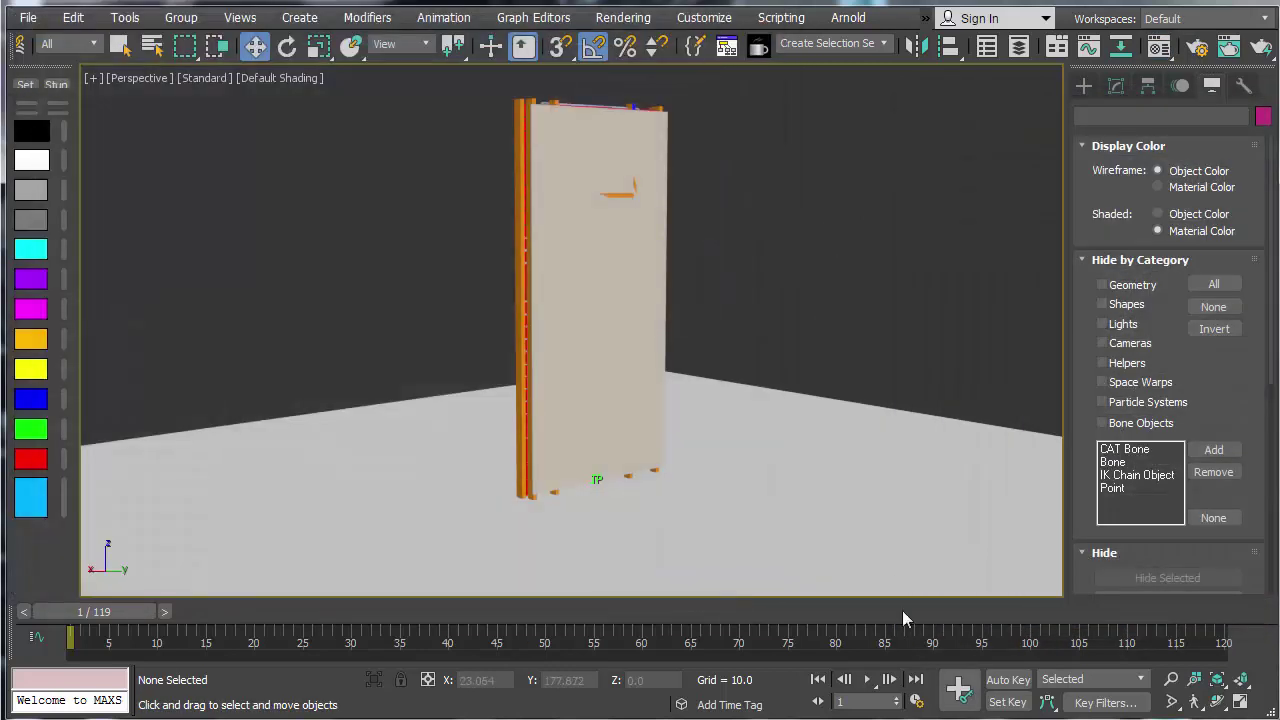
Step: Play the simulation to frame 12 and examine the material on the drywall fragments up close
{"action": "left_click", "coordinate": [891, 678]}
{"action": "left_click", "coordinate": [819, 684]}
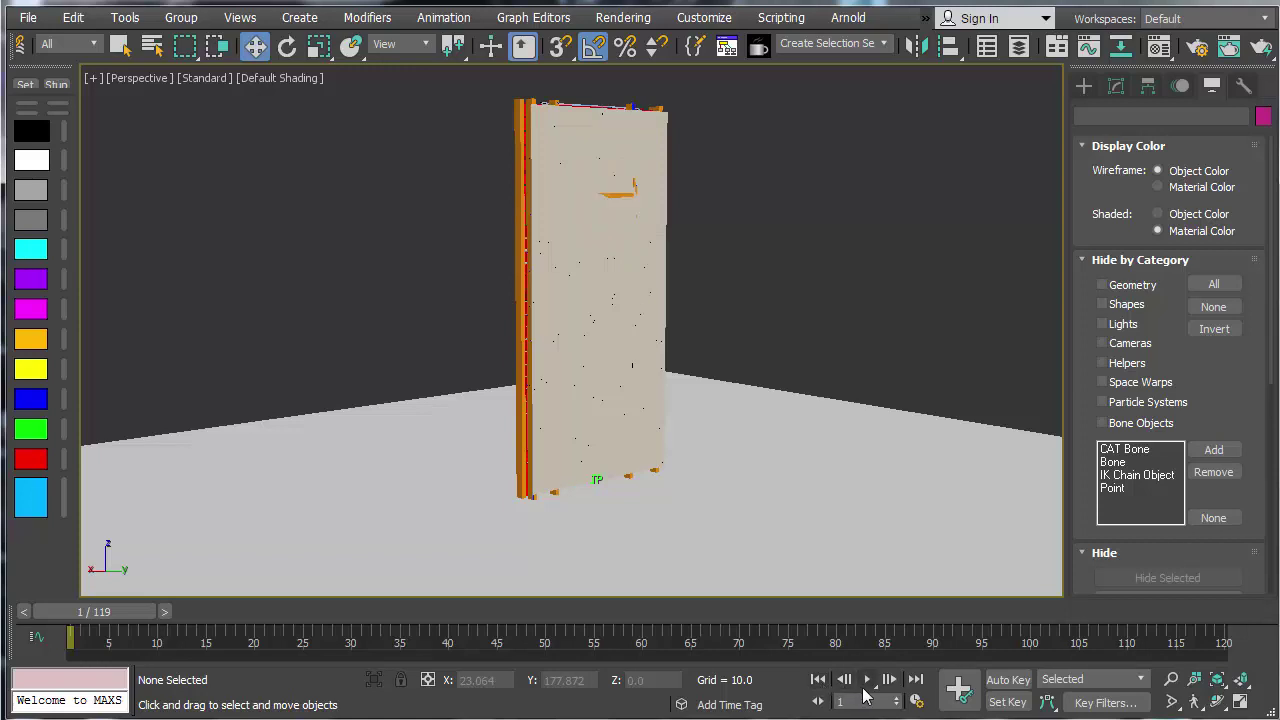
{"action": "left_click", "coordinate": [866, 684]}
{"action": "left_click", "coordinate": [867, 681]}
{"action": "scroll", "coordinate": [750, 340], "scroll_direction": "up", "scroll_amount": 5}
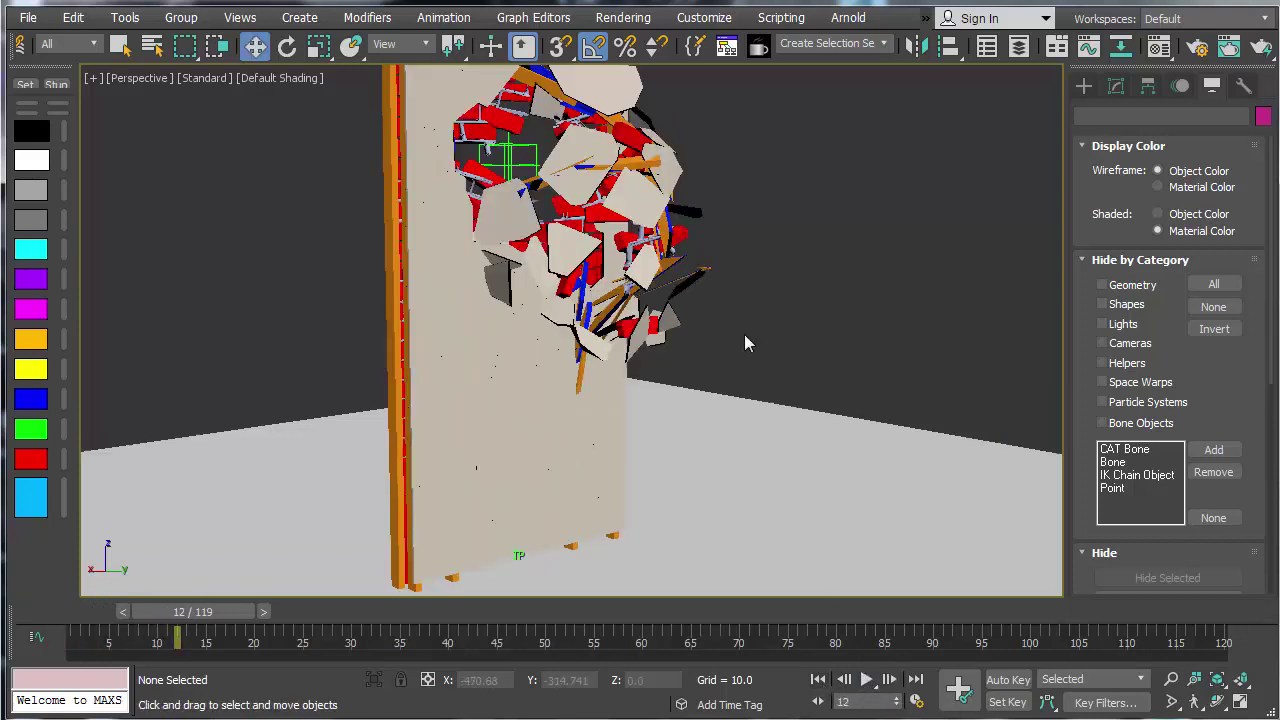
{"action": "middle_click_drag", "start_coordinate": [705, 337], "coordinate": [914, 411], "text": "alt"}
{"action": "scroll", "coordinate": [900, 415], "scroll_direction": "down", "scroll_amount": 5}
{"action": "middle_click_drag", "start_coordinate": [793, 391], "coordinate": [873, 431]}
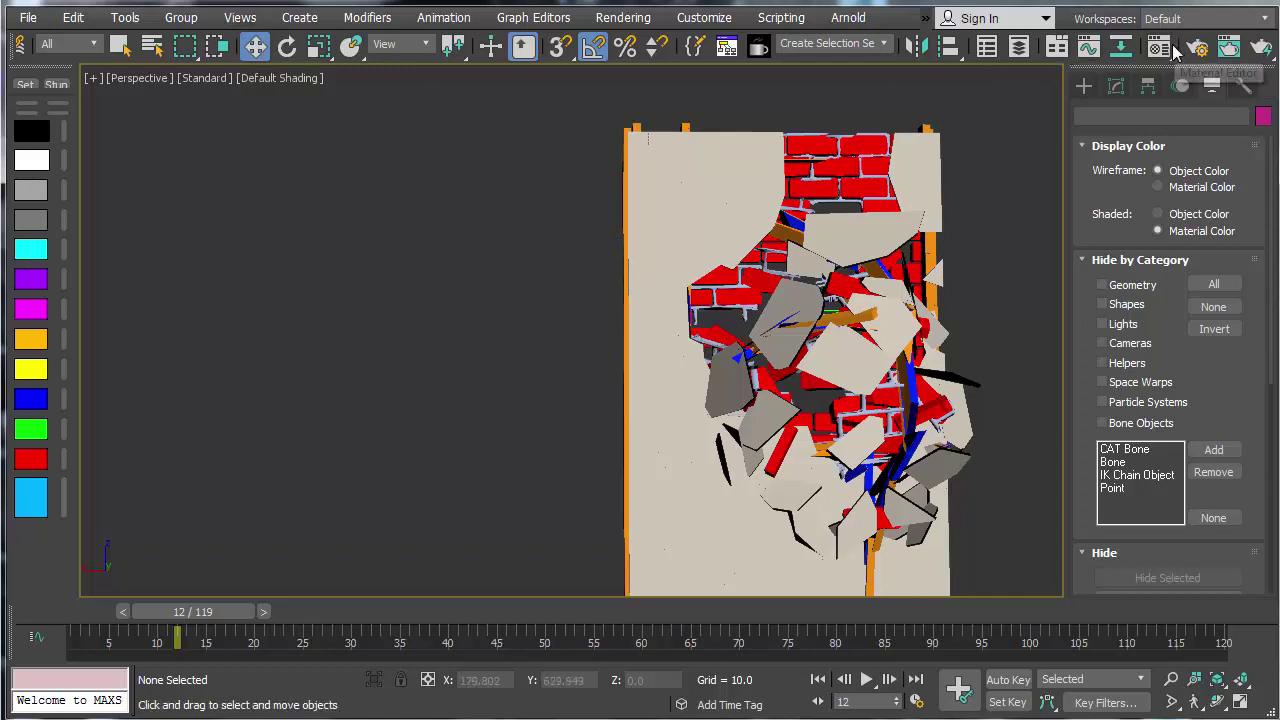
Step: Toggle the viewport display of the diffuse bitmap in DryWall_REN's sub-material 1 and close the Material Editor
{"action": "left_click", "coordinate": [1174, 50]}
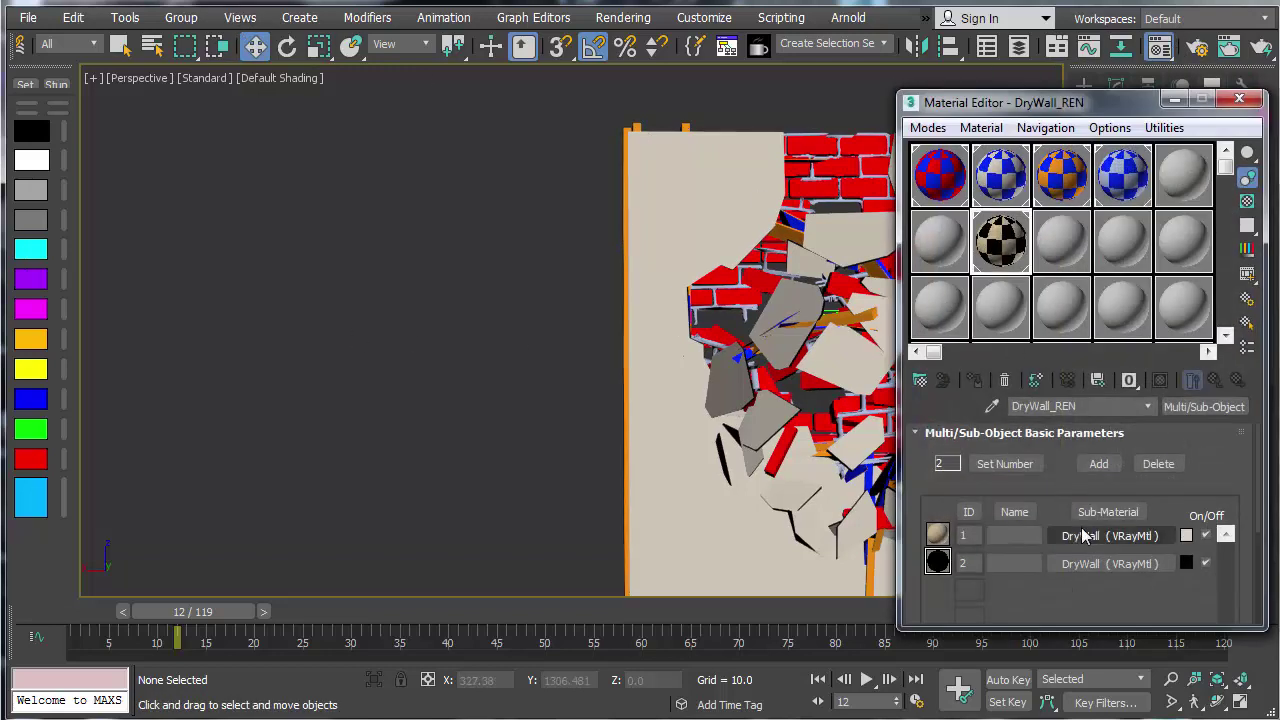
{"action": "left_click", "coordinate": [1110, 535]}
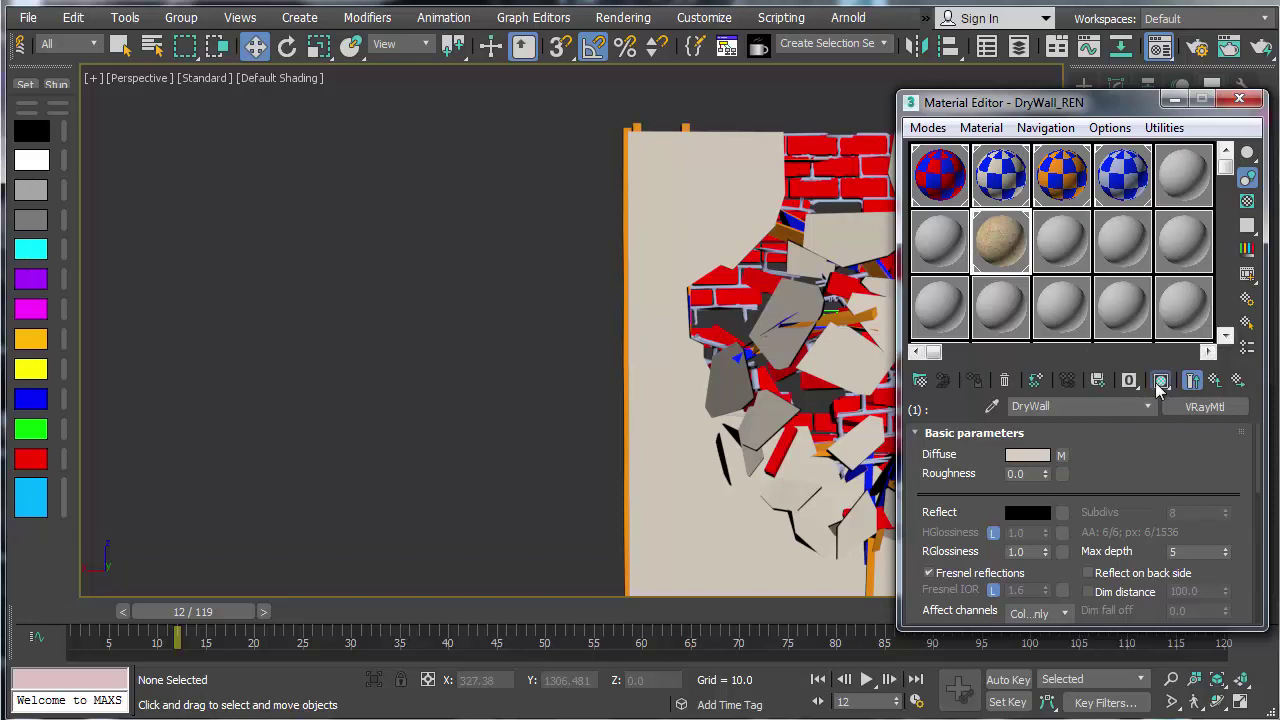
{"action": "left_click", "coordinate": [1062, 456]}
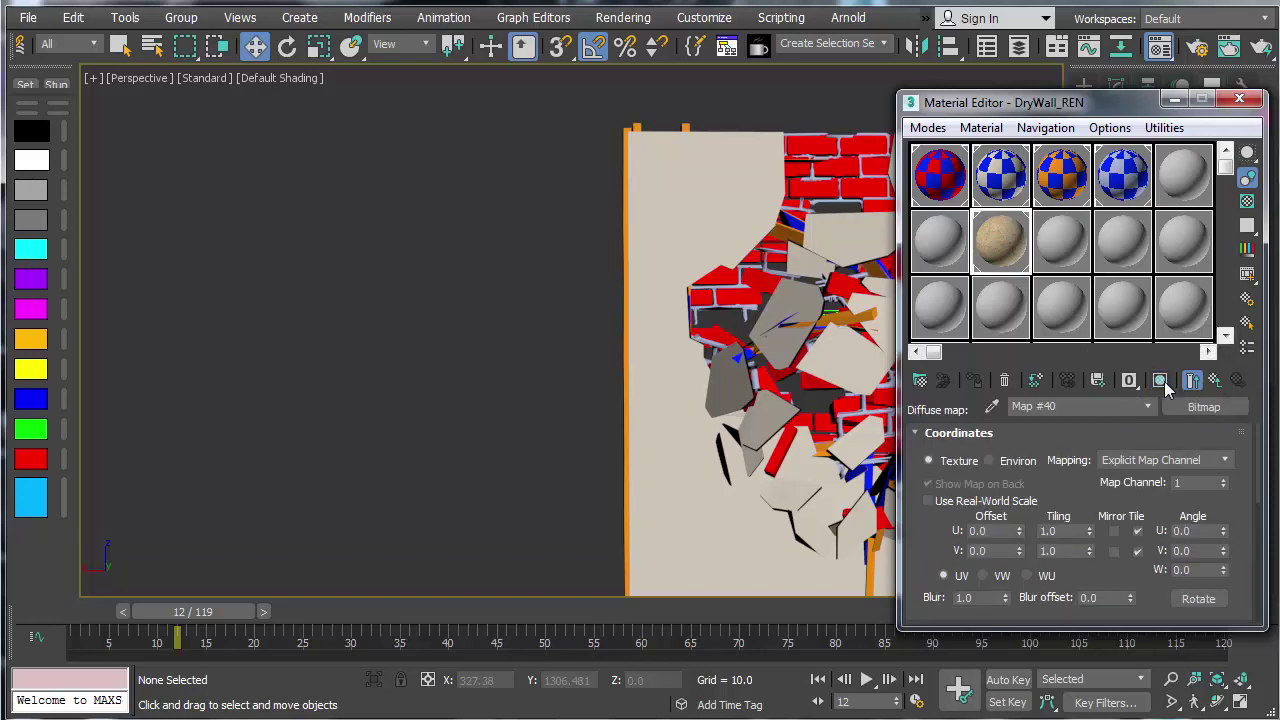
{"action": "left_click", "coordinate": [1161, 381]}
{"action": "left_click", "coordinate": [1242, 100]}
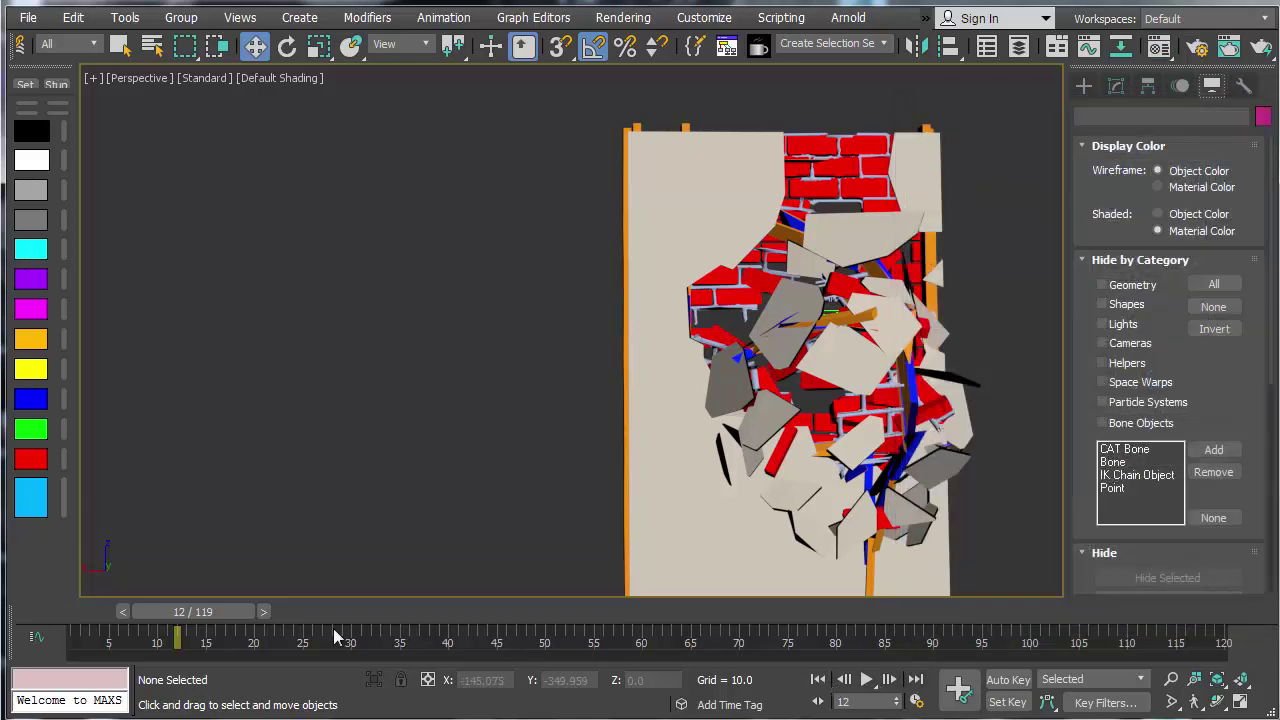
Step: Scrub the animation to frame 11 and inspect the drywall fragments from another angle
{"action": "left_click", "coordinate": [63, 614]}
{"action": "left_click_drag", "start_coordinate": [65, 614], "coordinate": [200, 617]}
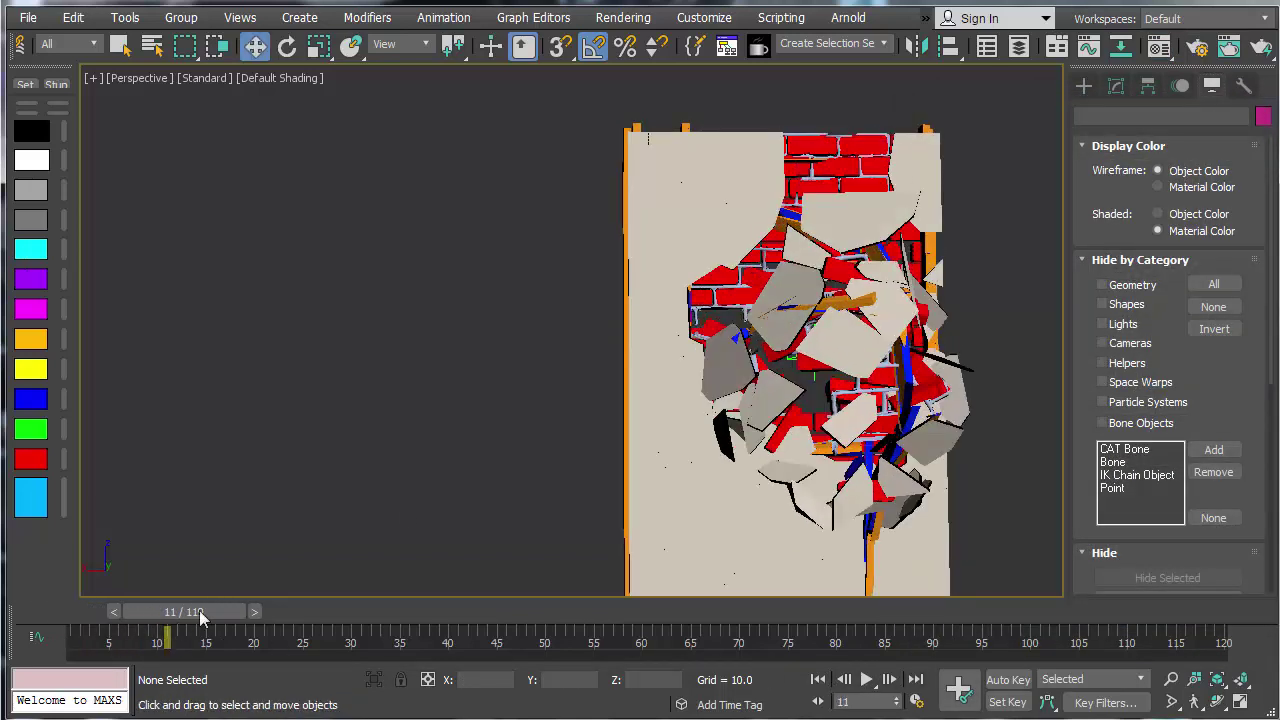
{"action": "middle_click_drag", "start_coordinate": [518, 458], "coordinate": [621, 469]}
{"action": "scroll", "coordinate": [483, 377], "scroll_direction": "down", "scroll_amount": 3}
{"action": "scroll", "coordinate": [555, 443], "scroll_direction": "up", "scroll_amount": 4}
{"action": "scroll", "coordinate": [609, 453], "scroll_direction": "down", "scroll_amount": 2}
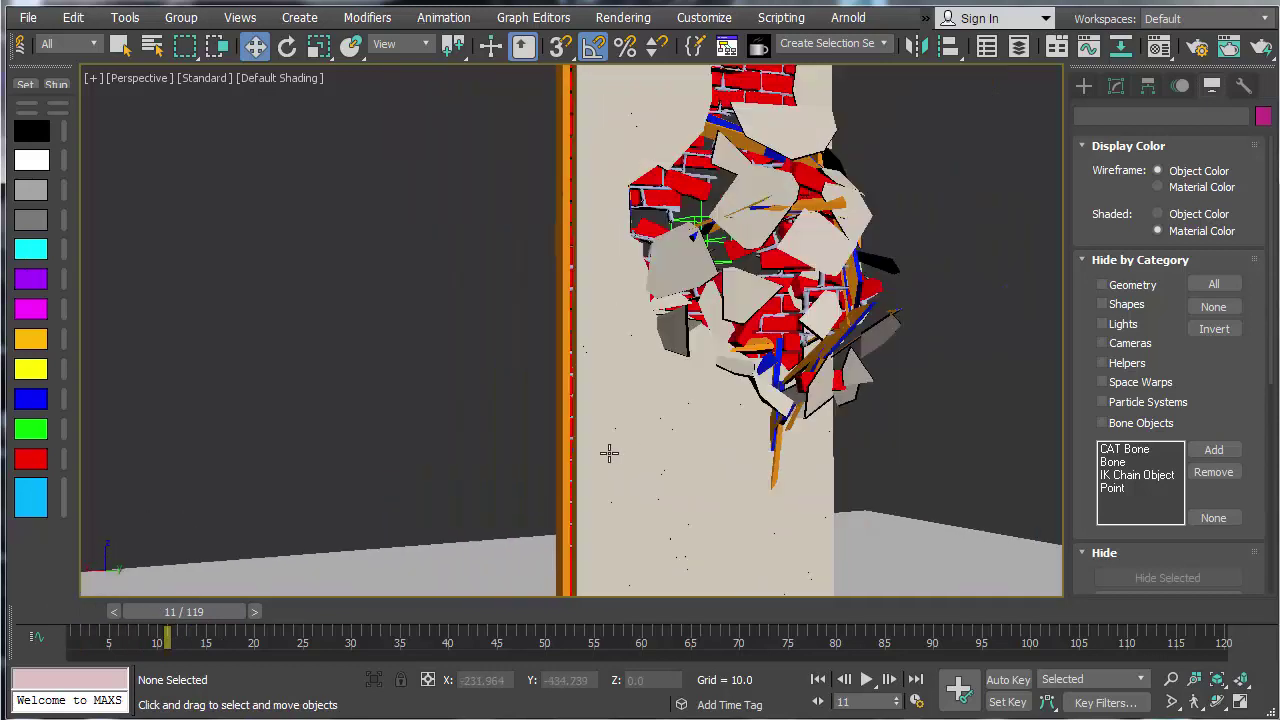
Step: Show the viewport's shaded materials with maps and examine the surface of the drywall fragments up close
{"action": "left_click", "coordinate": [240, 17]}
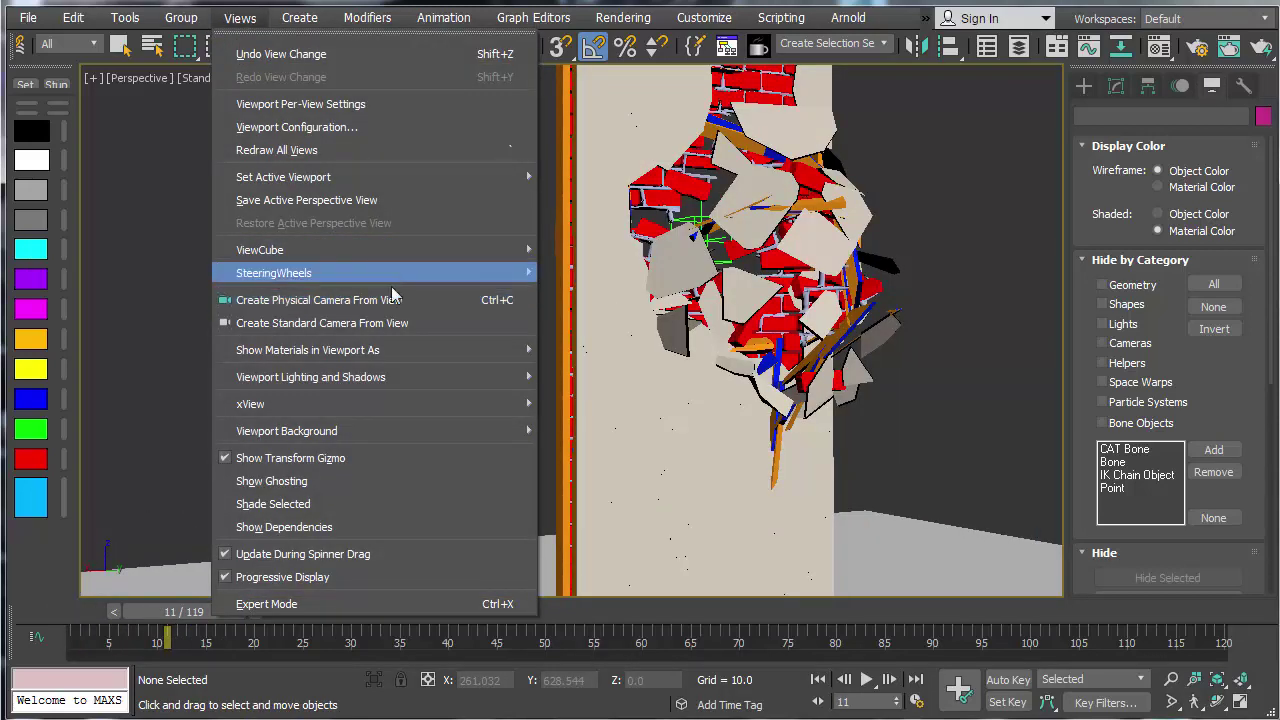
{"action": "mouse_move", "coordinate": [416, 354]}
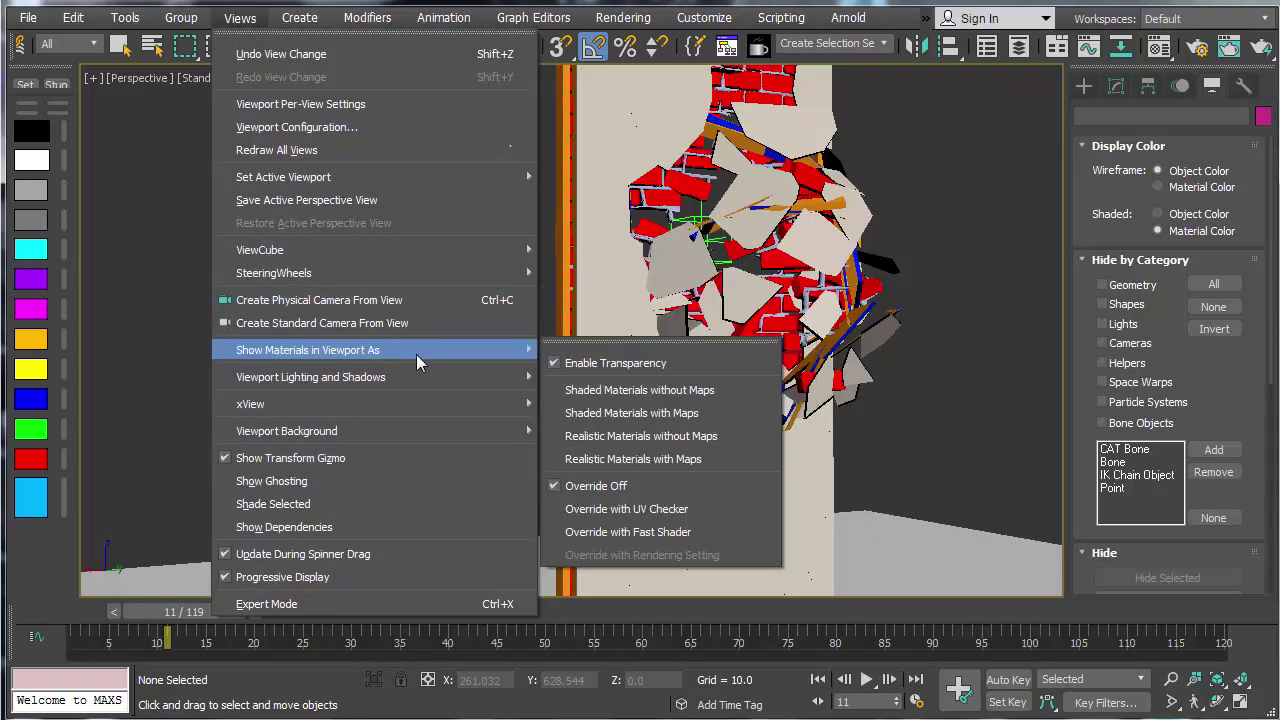
{"action": "left_click", "coordinate": [582, 425]}
{"action": "middle_click_drag", "start_coordinate": [560, 400], "coordinate": [574, 489], "text": "alt"}
{"action": "scroll", "coordinate": [574, 489], "scroll_direction": "up", "scroll_amount": 6}
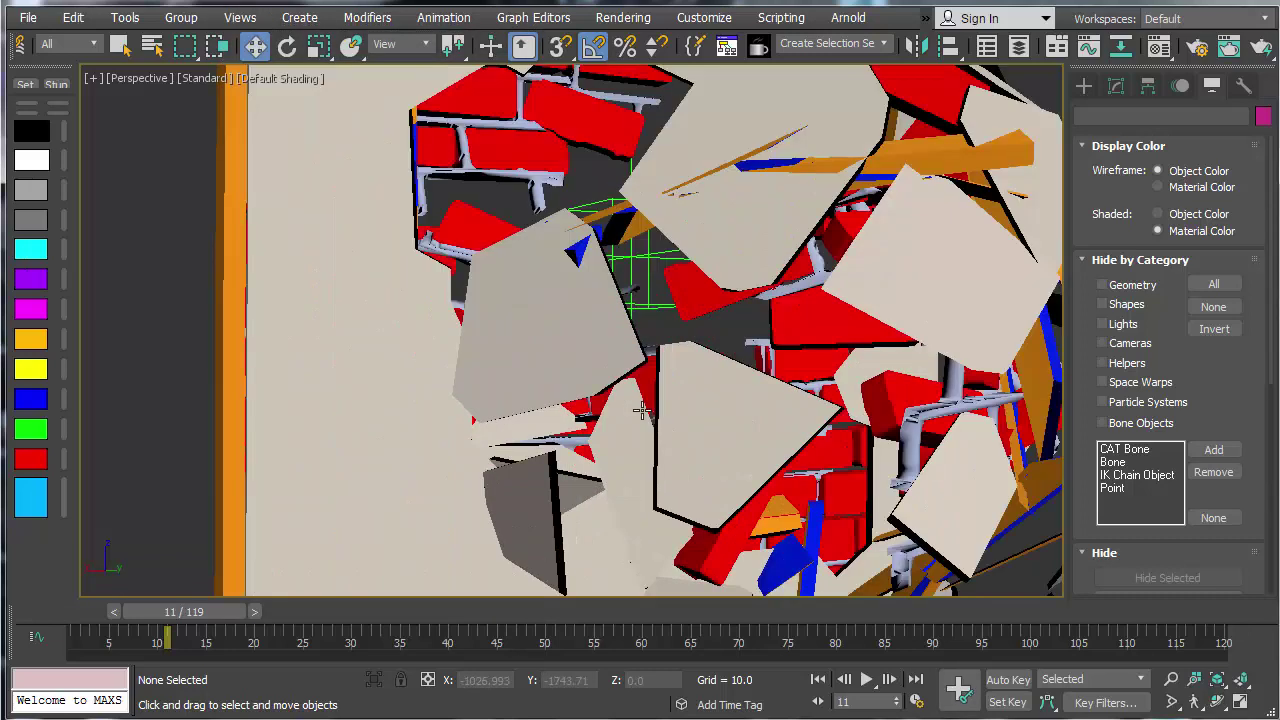
{"action": "scroll", "coordinate": [641, 409], "scroll_direction": "down", "scroll_amount": 10}
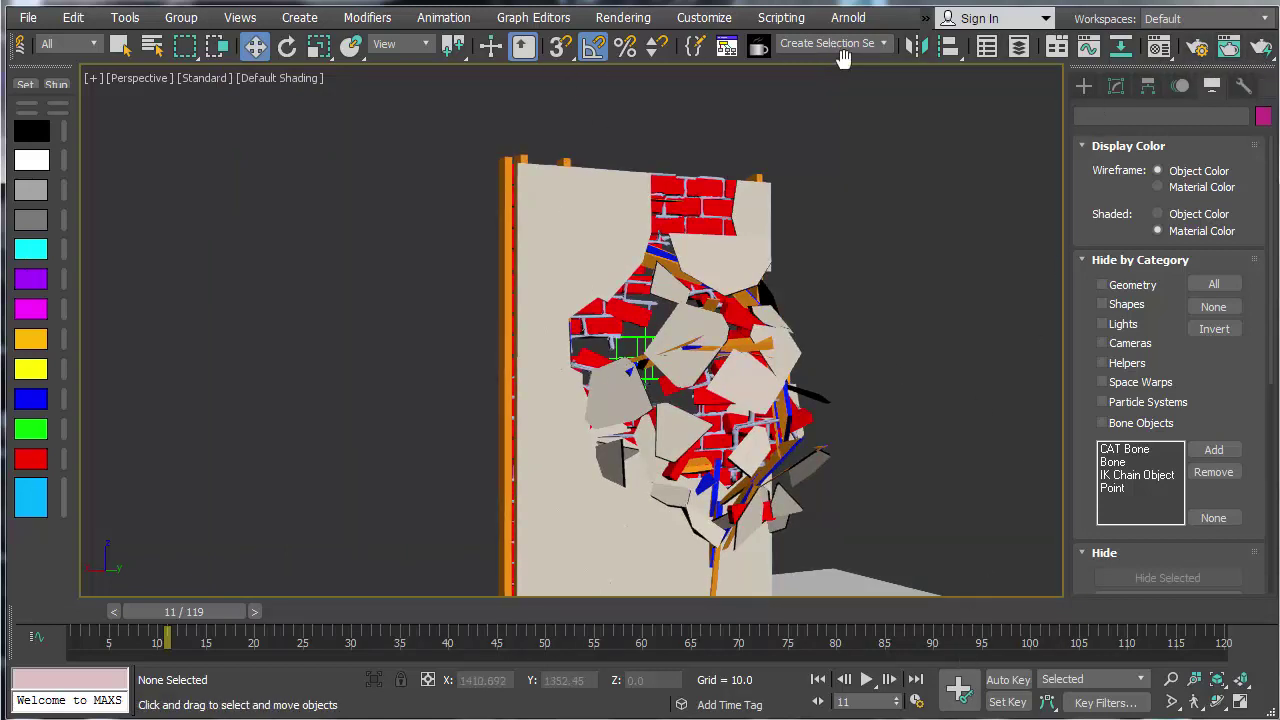
Step: Open the render setup and render the intact wall at frame 1
{"action": "left_click", "coordinate": [842, 55]}
{"action": "left_click", "coordinate": [1201, 52]}
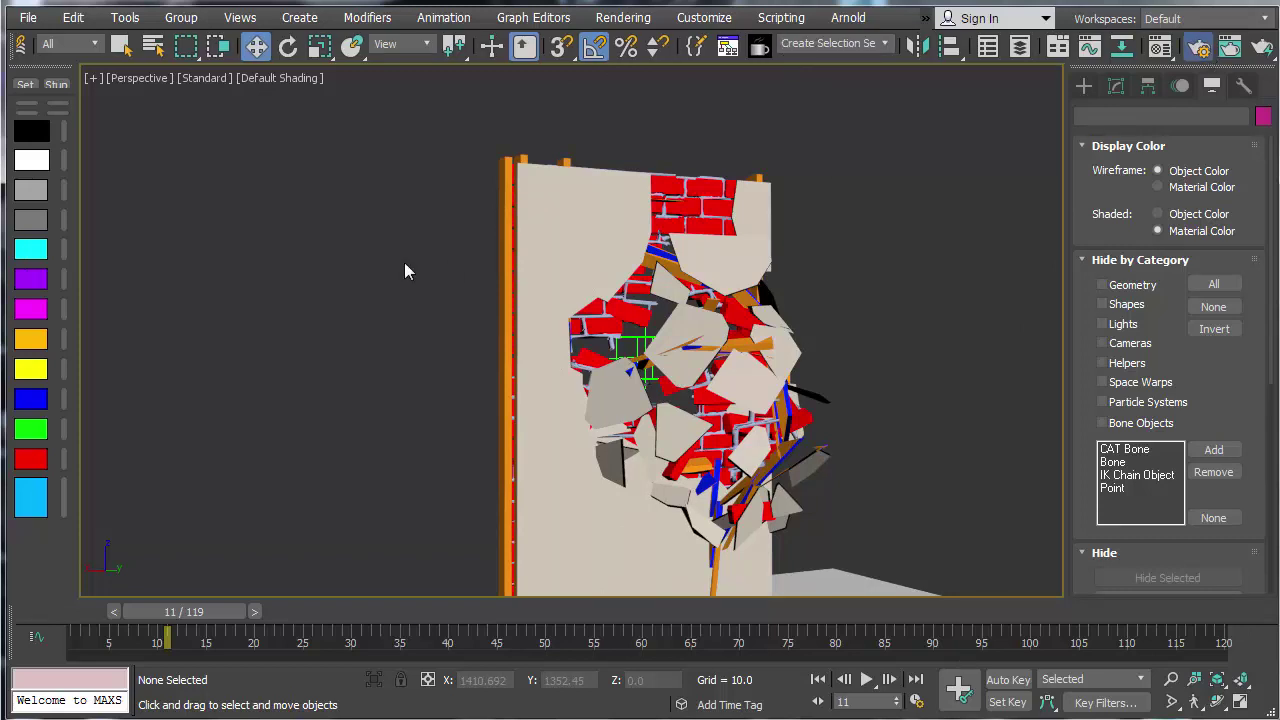
{"action": "key", "text": "F10"}
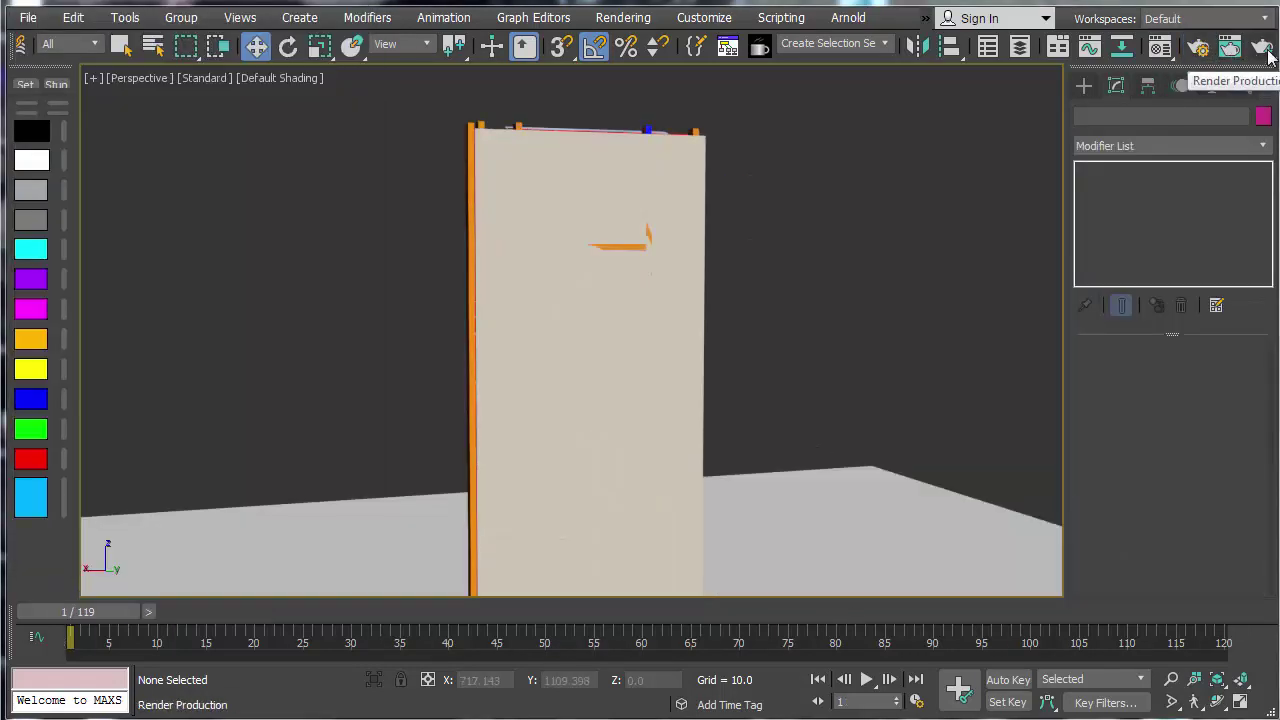
{"action": "left_click", "coordinate": [1266, 50]}
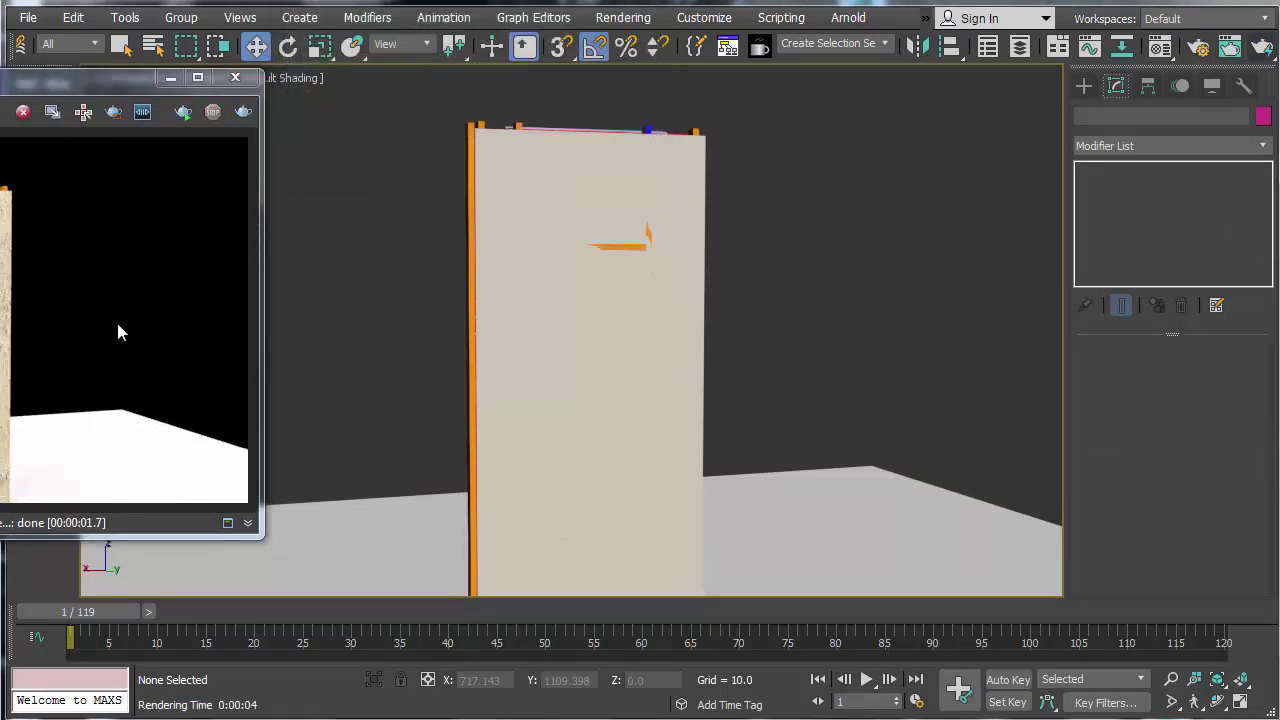
Step: Play the breakup to frame 17, render that frame in the V-Ray frame buffer, and close the buffer
{"action": "left_click", "coordinate": [866, 684]}
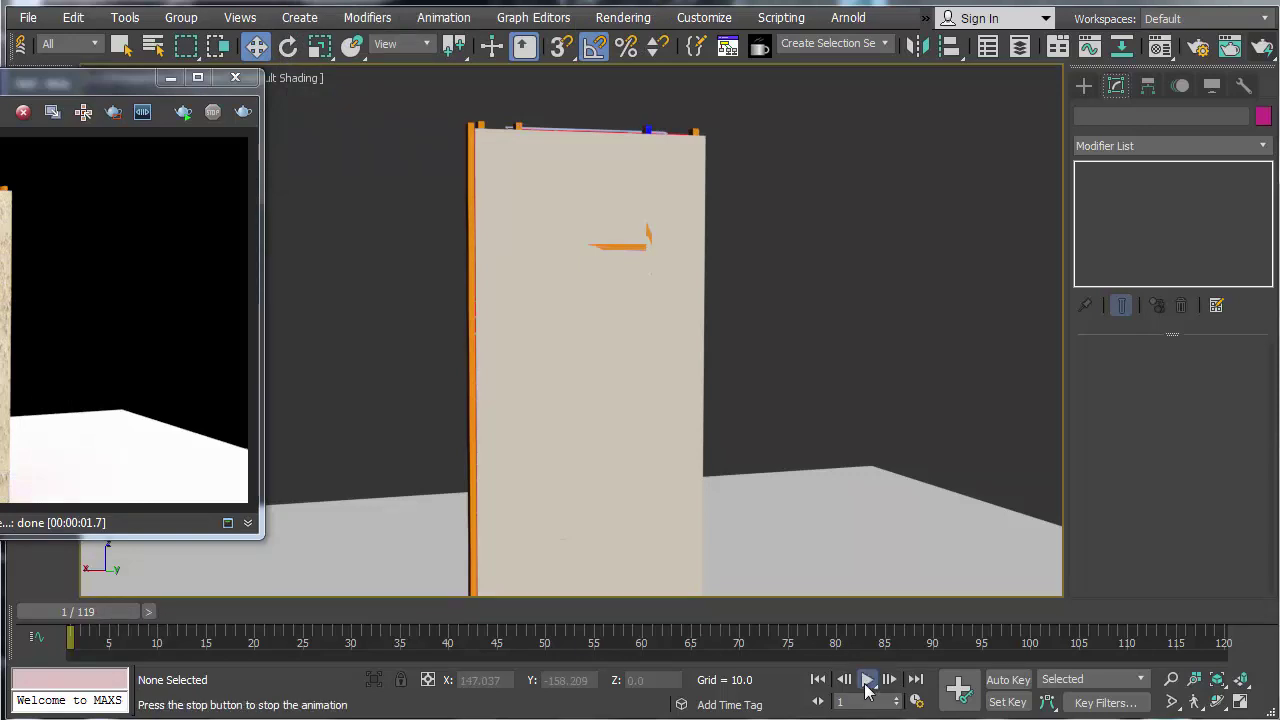
{"action": "left_click", "coordinate": [866, 680]}
{"action": "left_click", "coordinate": [818, 680]}
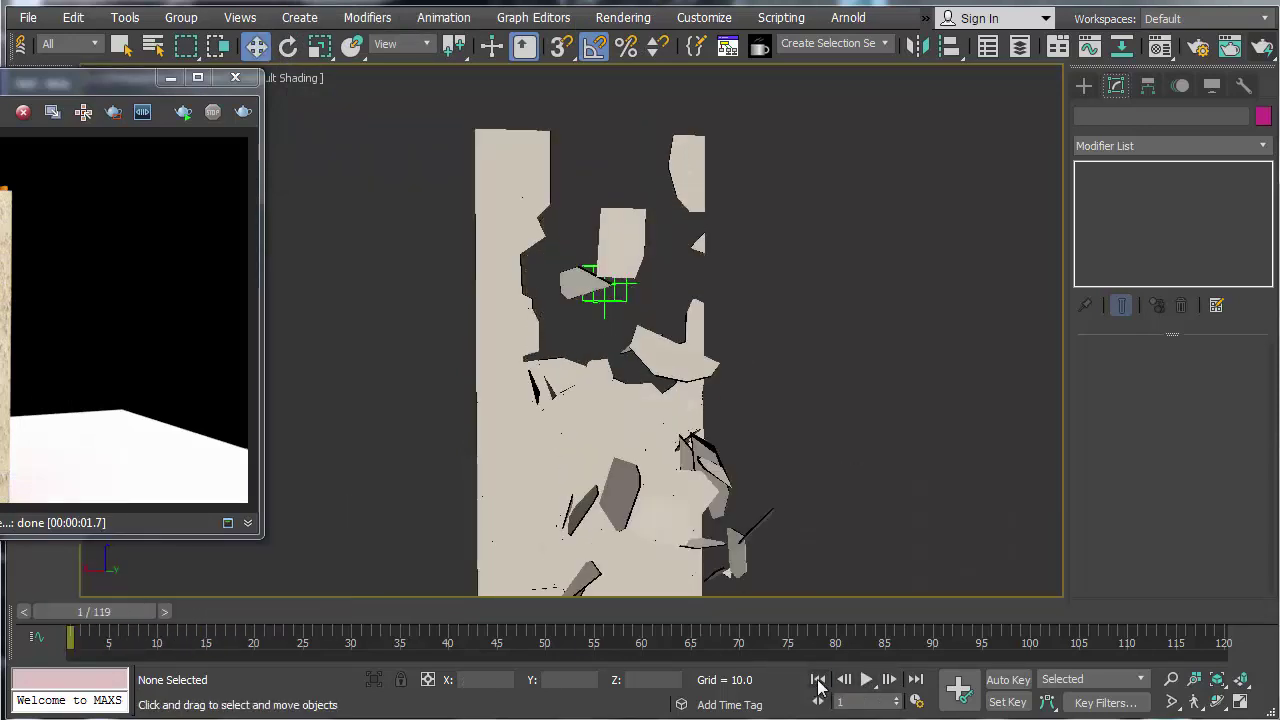
{"action": "left_click", "coordinate": [866, 680]}
{"action": "left_click", "coordinate": [866, 680]}
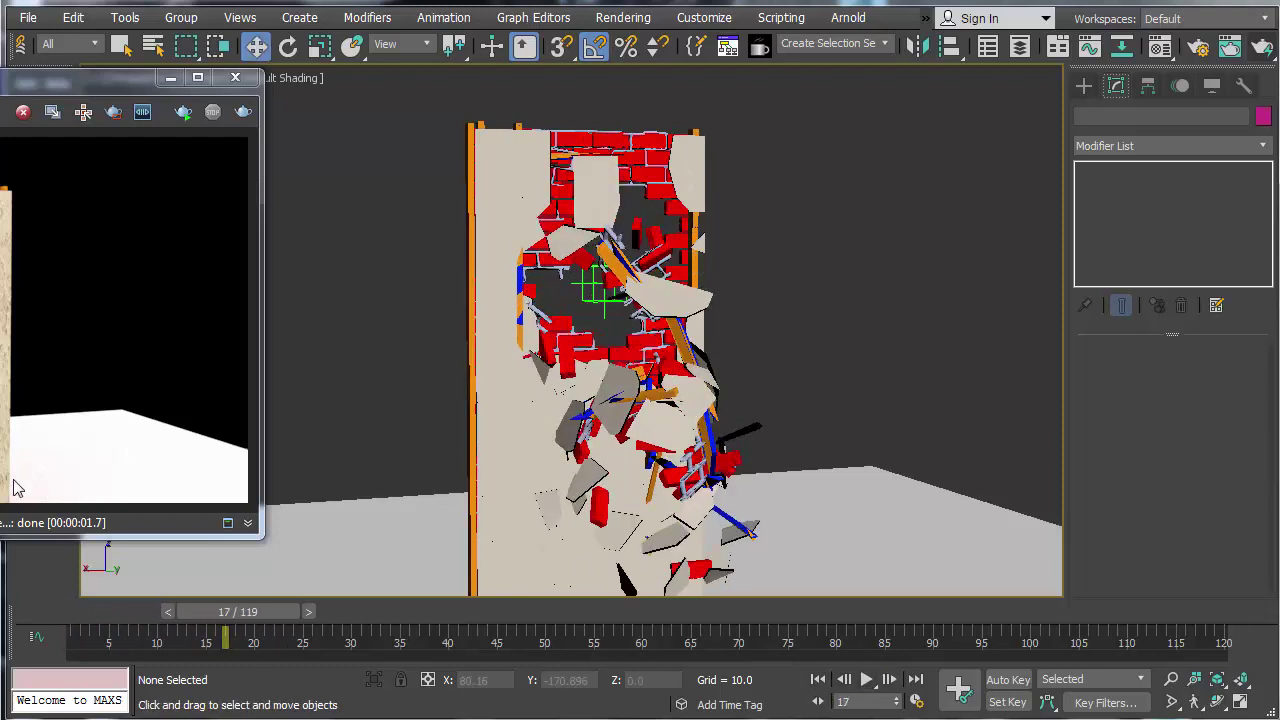
{"action": "left_click_drag", "start_coordinate": [64, 78], "coordinate": [528, 111]}
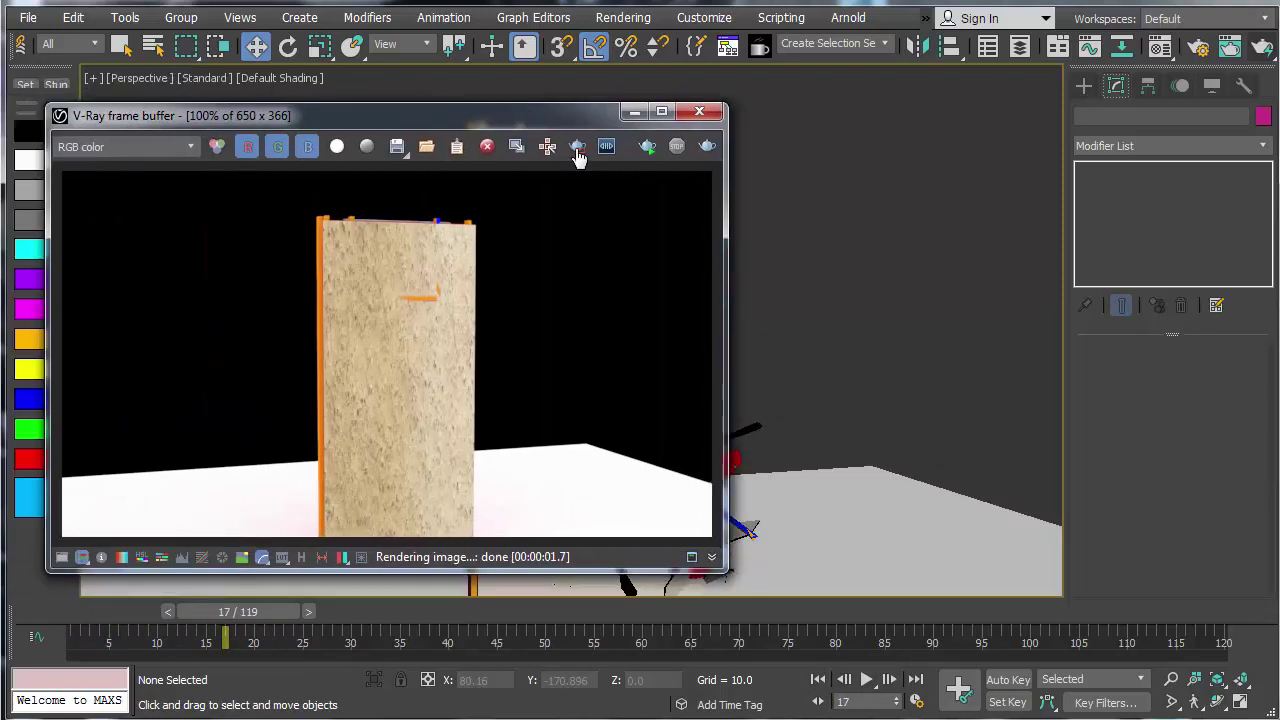
{"action": "left_click", "coordinate": [708, 146]}
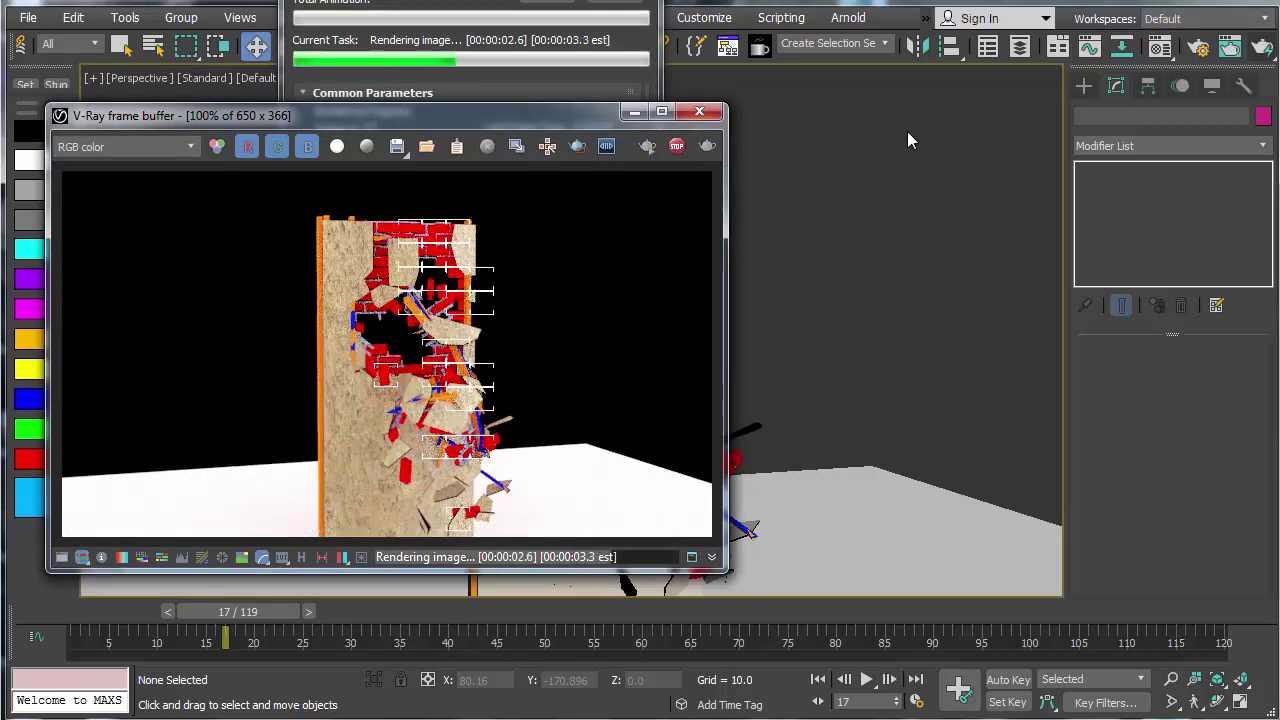
{"action": "left_click", "coordinate": [699, 111]}
Step: Return to the first frame and show DryWall_REN's top-level Multi/Sub-Object parameters in the Material Editor
{"action": "left_click", "coordinate": [817, 680]}
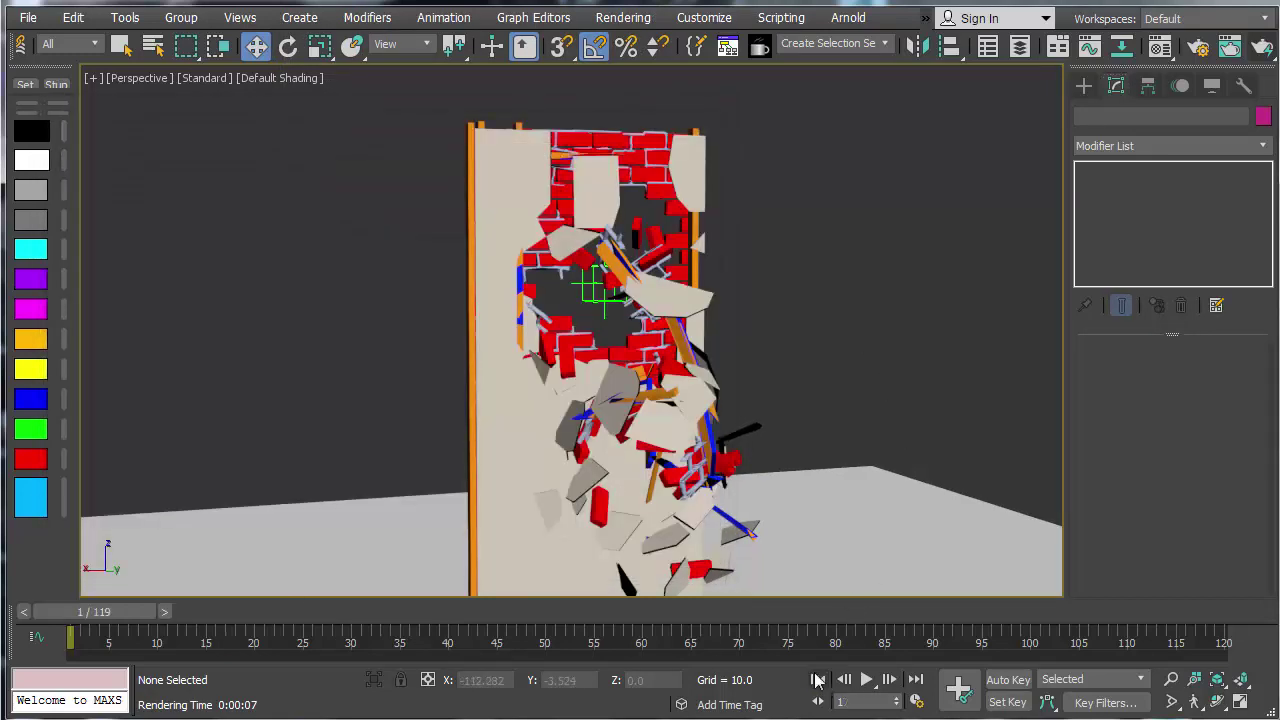
{"action": "key", "text": "m"}
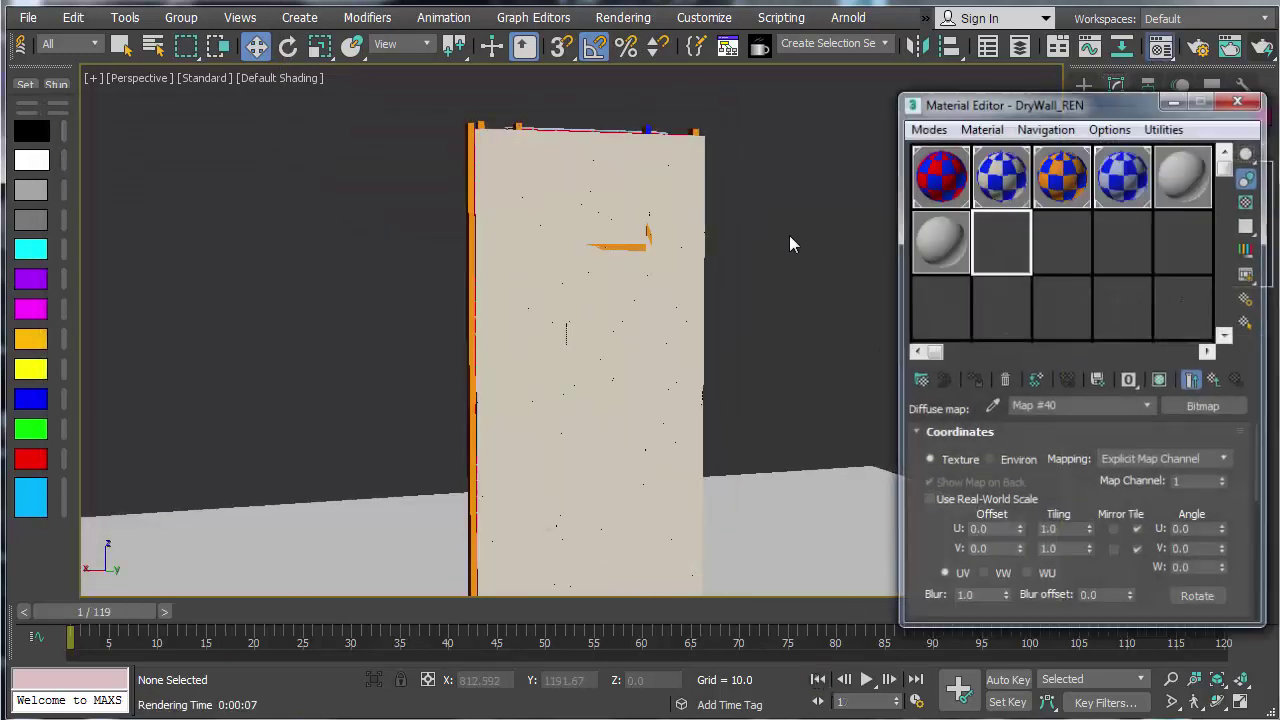
{"action": "left_click", "coordinate": [1193, 380]}
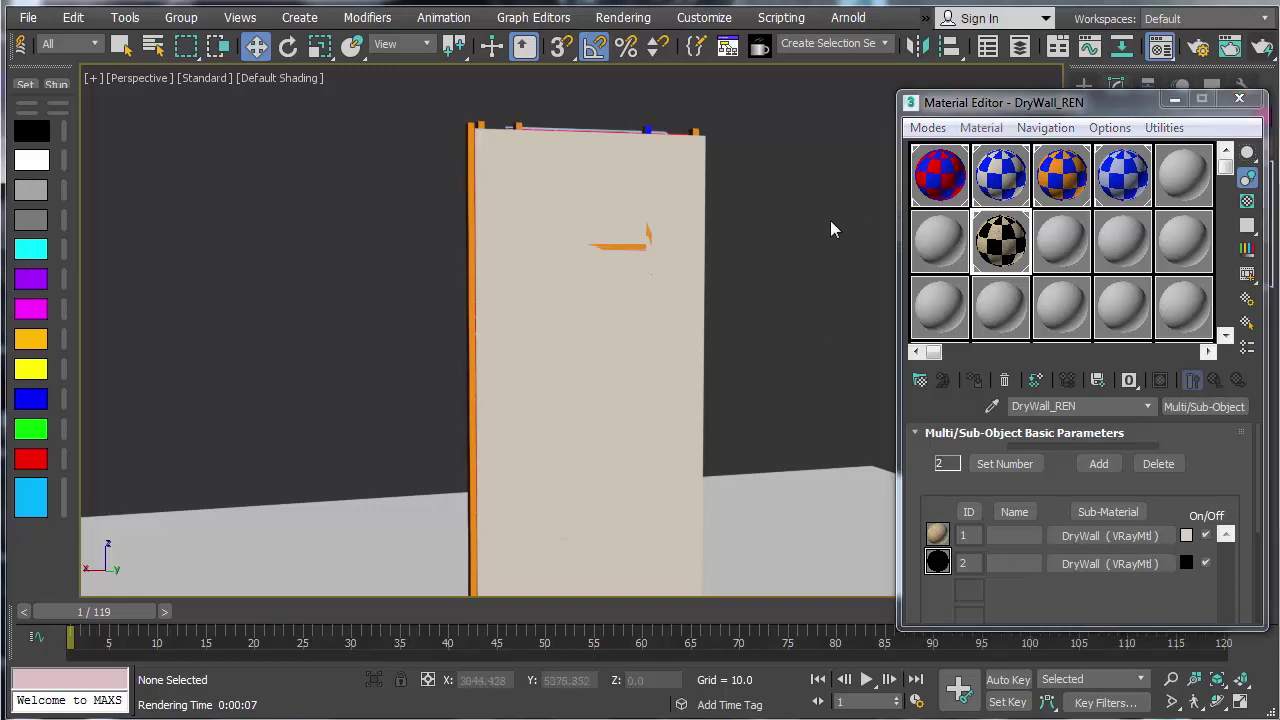
Step: In the particle setup's Mats set, bring the D_Frags and ShapeMaterial nodes closer together and order D_Frags above ShapeMaterial
{"action": "key", "text": "6"}
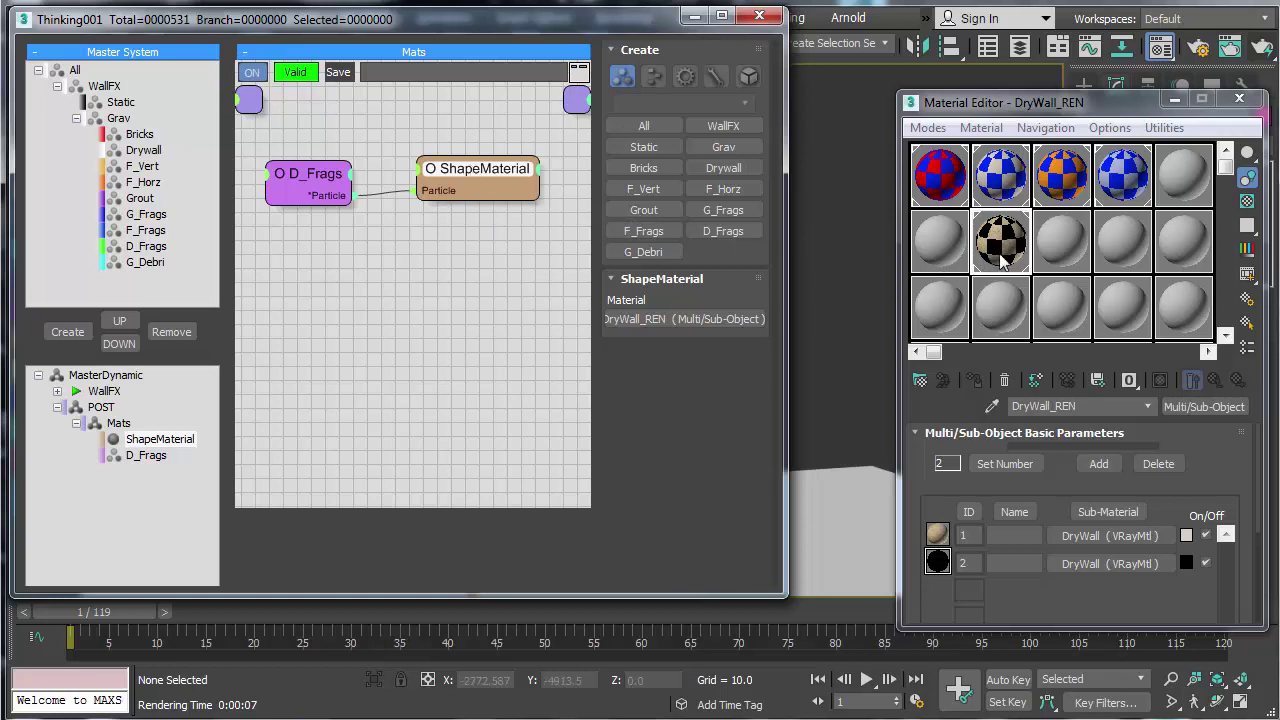
{"action": "left_click_drag", "start_coordinate": [323, 182], "coordinate": [330, 176]}
{"action": "left_click_drag", "start_coordinate": [432, 182], "coordinate": [422, 180]}
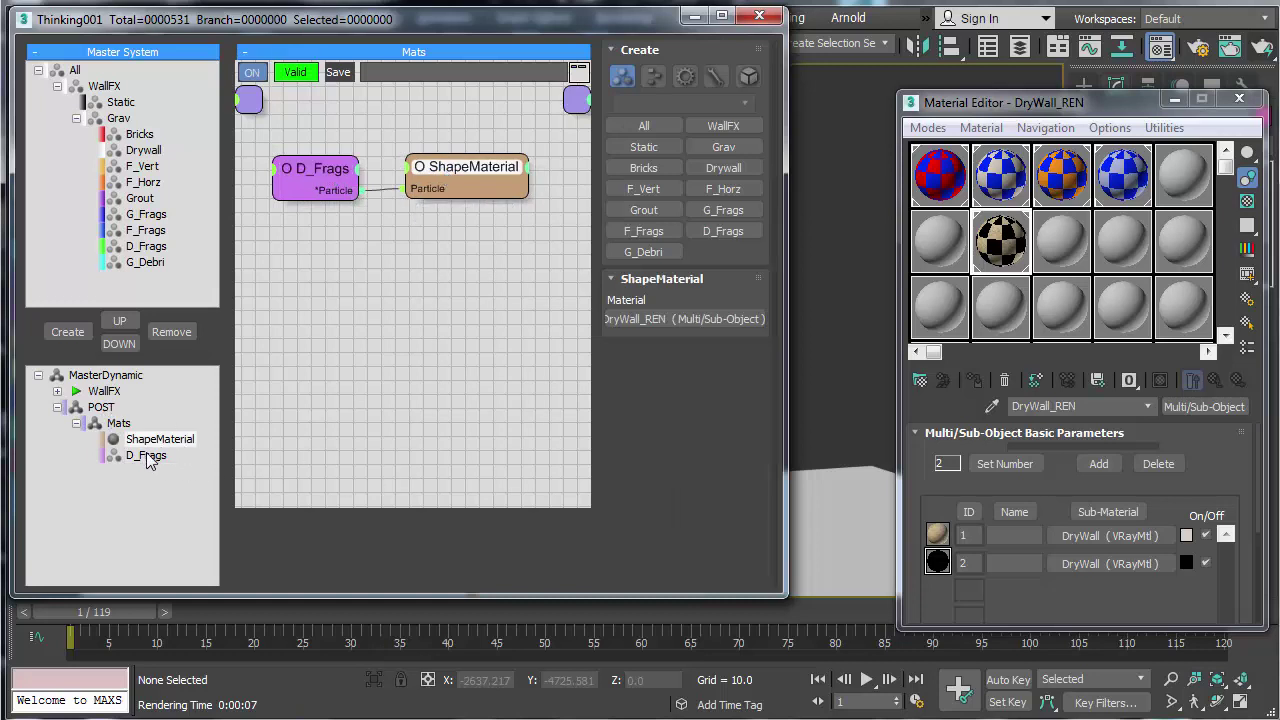
{"action": "left_click_drag", "start_coordinate": [148, 459], "coordinate": [145, 440]}
{"action": "left_click", "coordinate": [495, 315]}
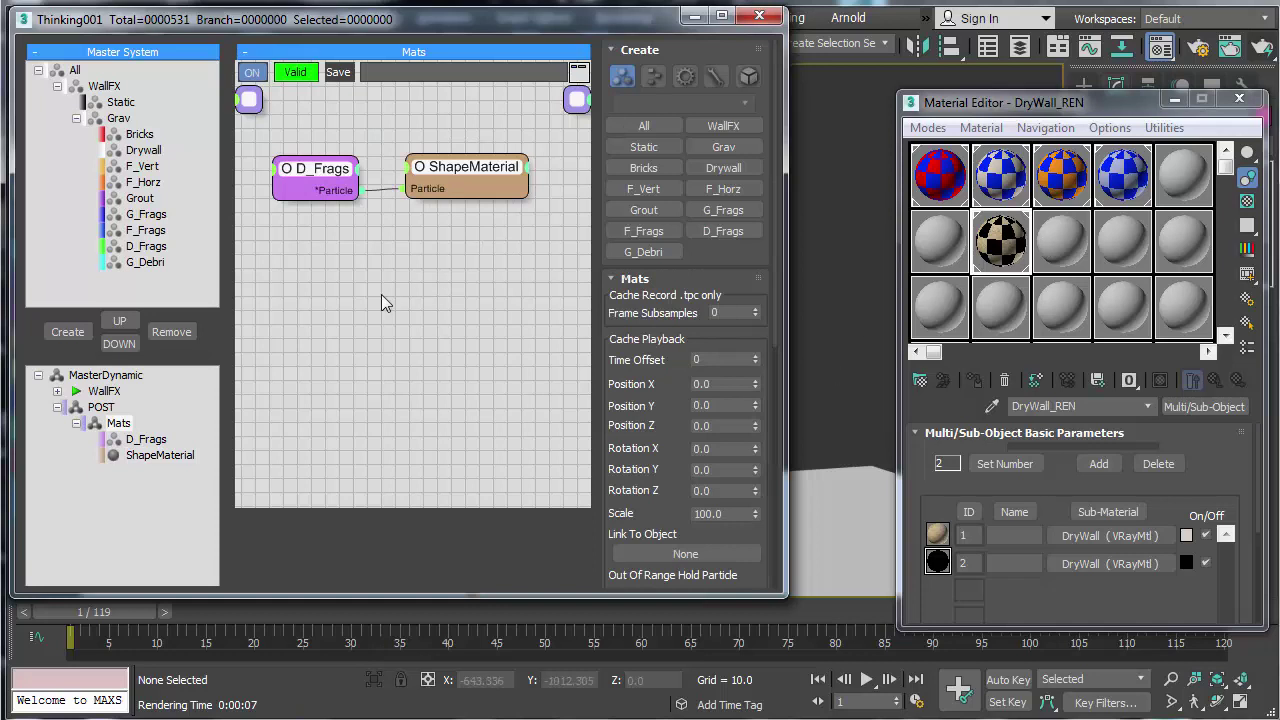
Step: Collapse the Mats set under POST and close the particle setup window
{"action": "left_click", "coordinate": [77, 423]}
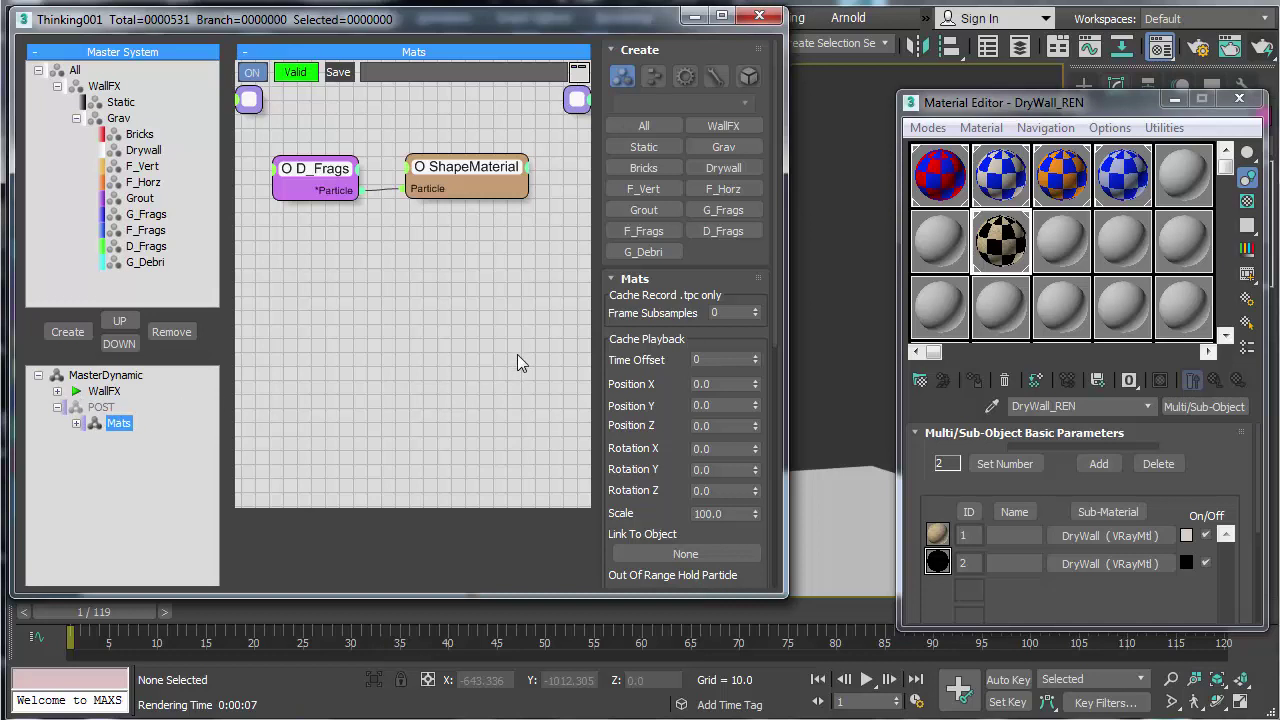
{"action": "left_click", "coordinate": [103, 409]}
{"action": "left_click", "coordinate": [759, 15]}
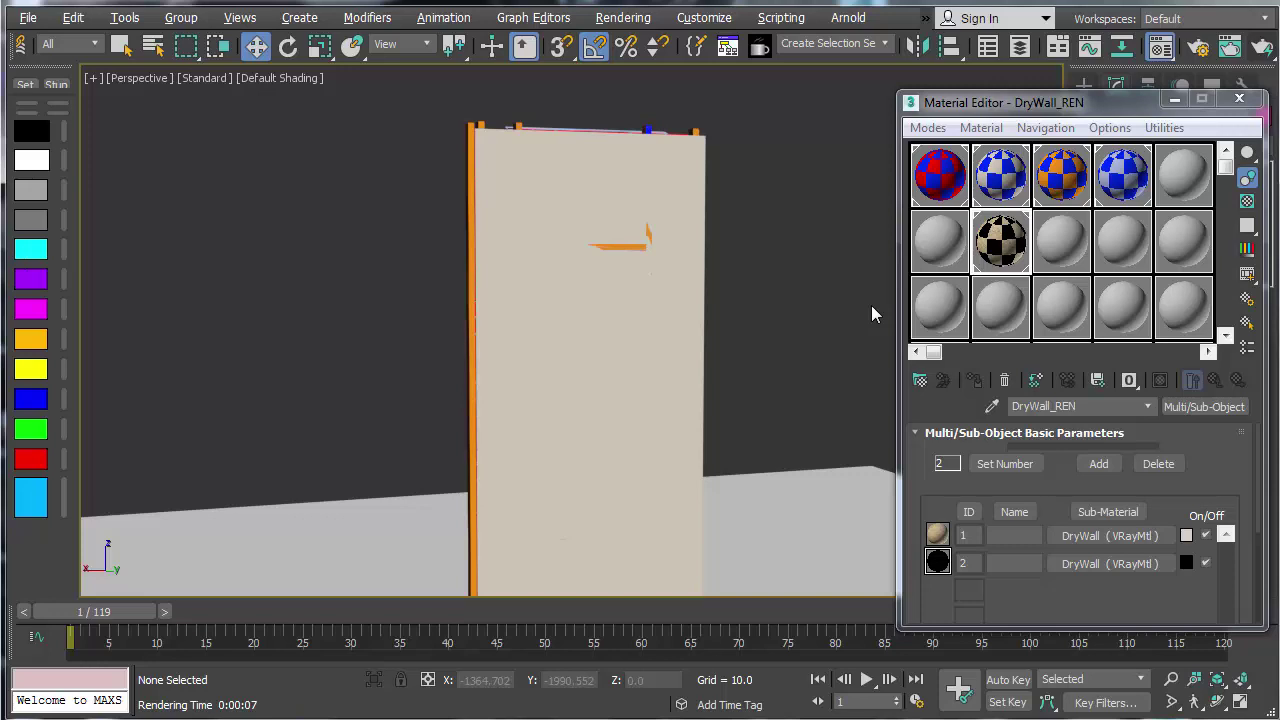
Step: Reopen the particle setup and review the WallFX, POST and Mats dynamic sets in turn
{"action": "key", "text": "6"}
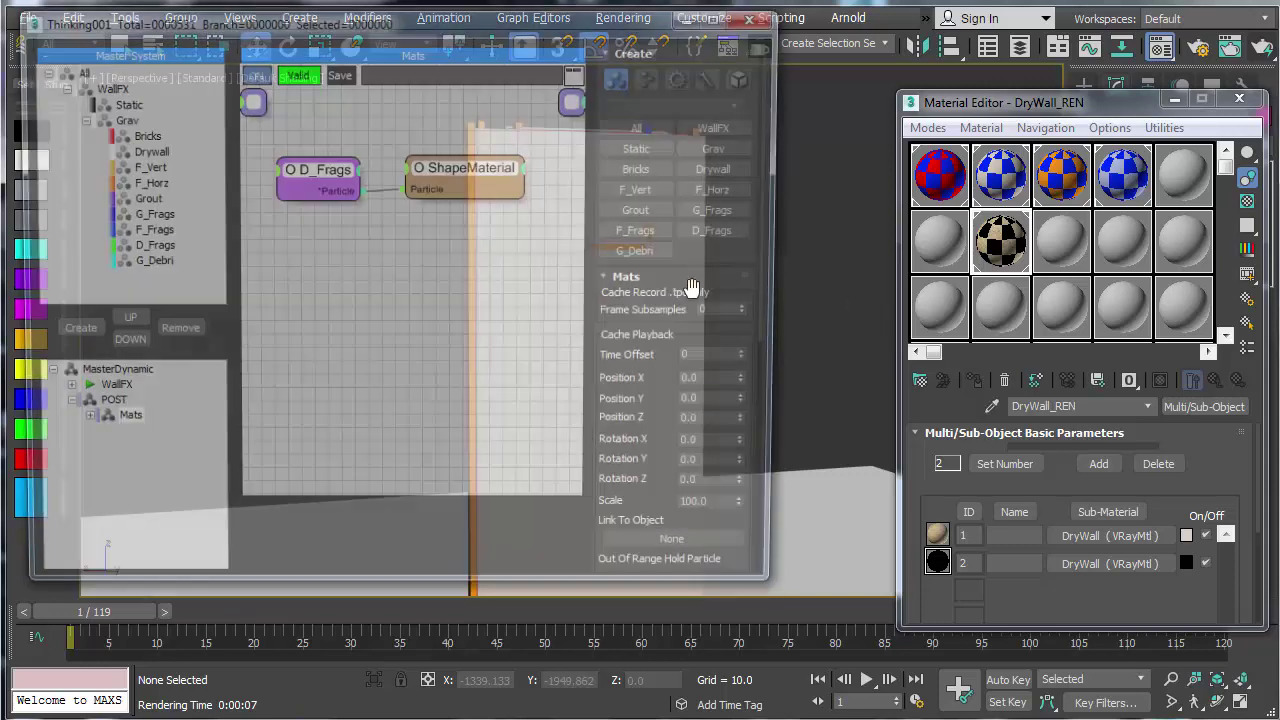
{"action": "left_click", "coordinate": [104, 391]}
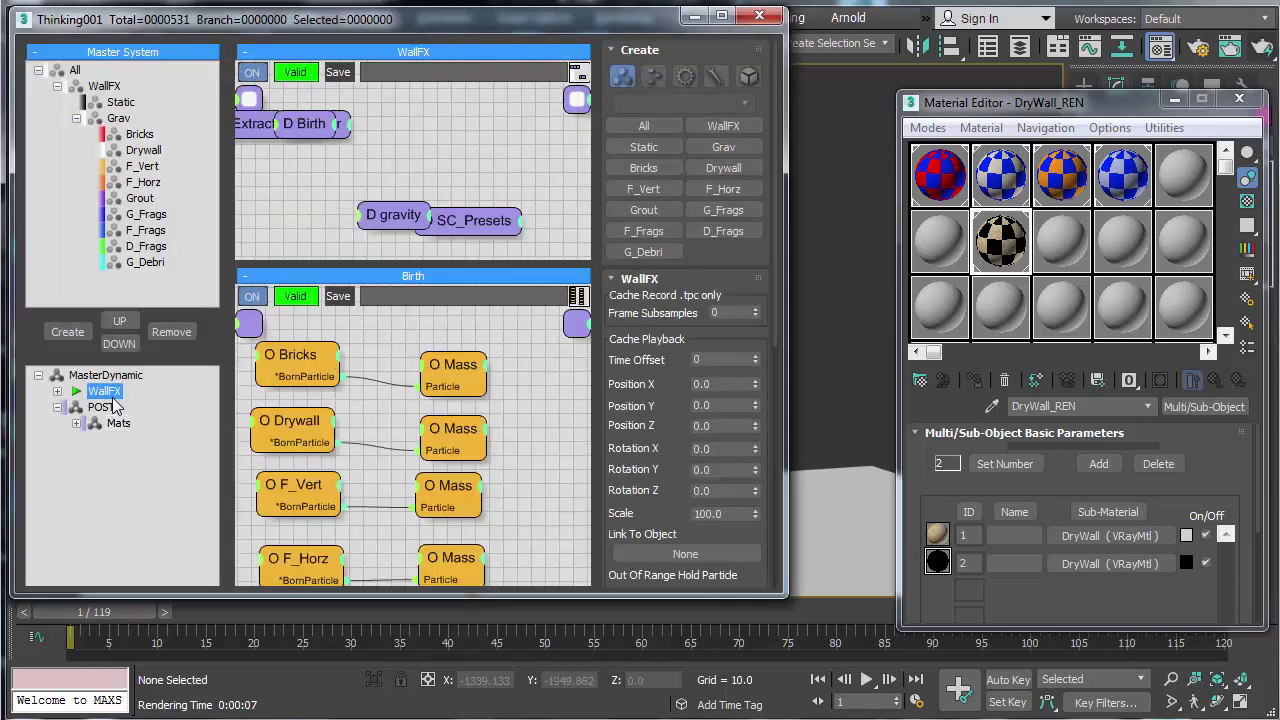
{"action": "left_click", "coordinate": [101, 407]}
{"action": "left_click", "coordinate": [118, 423]}
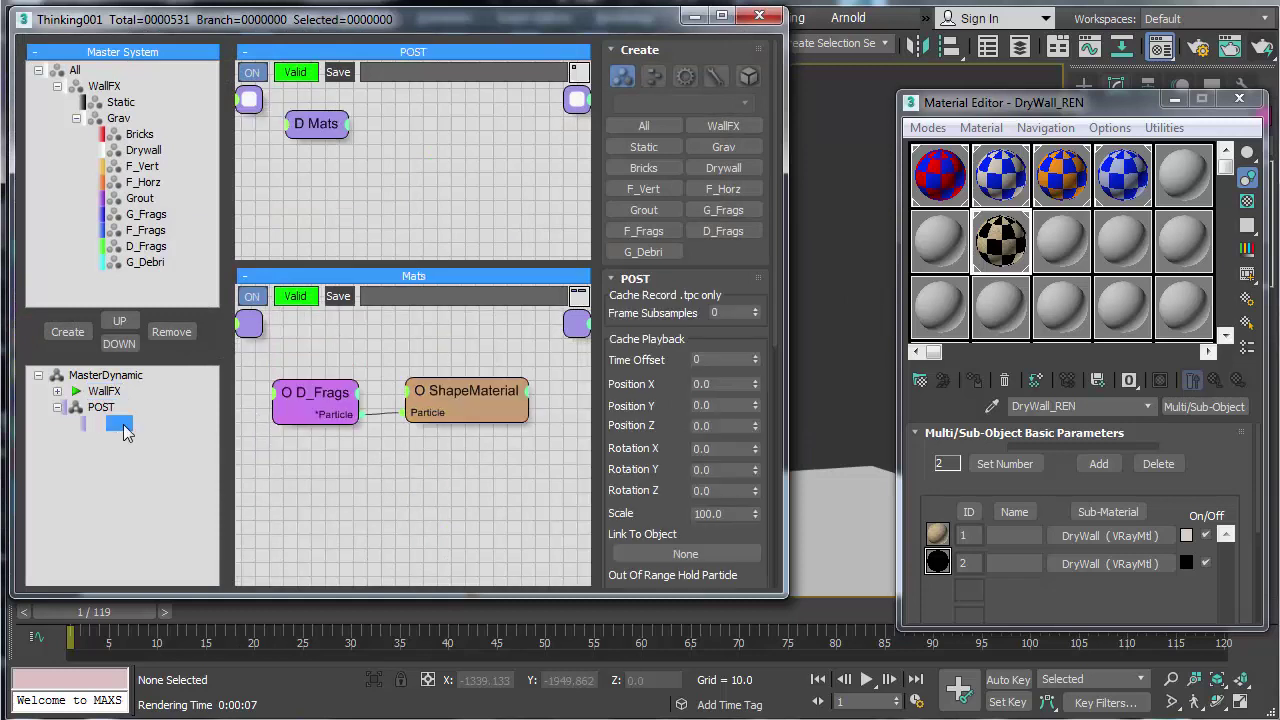
Step: Move the D_Frags and ShapeMaterial nodes lower in the Mats graph and collapse the POST branch of the dynamic set tree
{"action": "left_click_drag", "start_coordinate": [277, 205], "coordinate": [511, 332]}
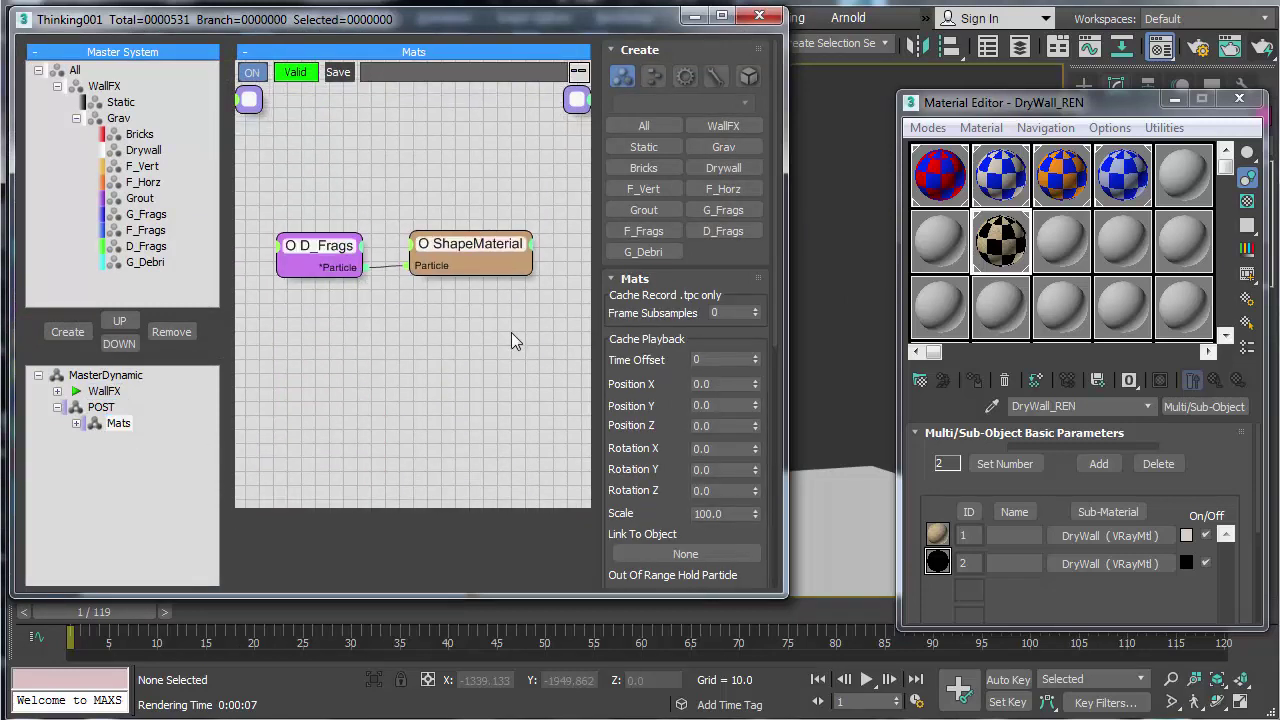
{"action": "left_click", "coordinate": [503, 320]}
{"action": "left_click", "coordinate": [465, 250]}
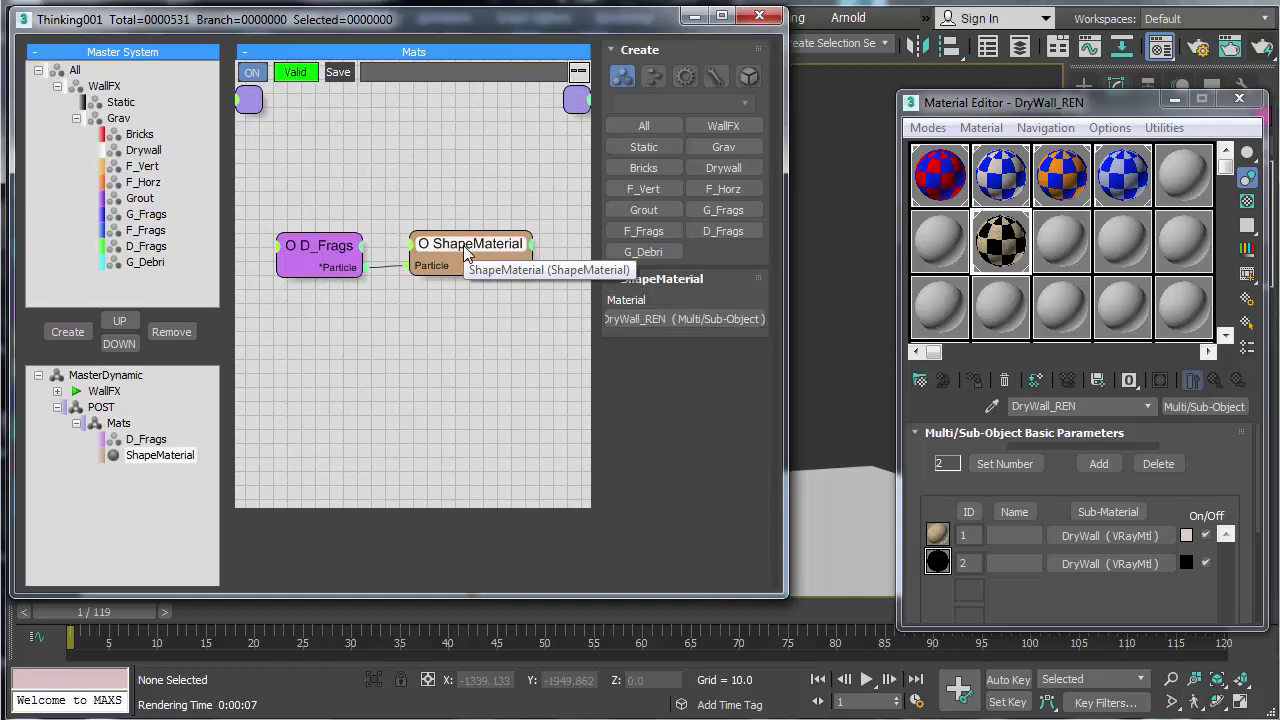
{"action": "left_click", "coordinate": [77, 424]}
{"action": "left_click", "coordinate": [57, 407]}
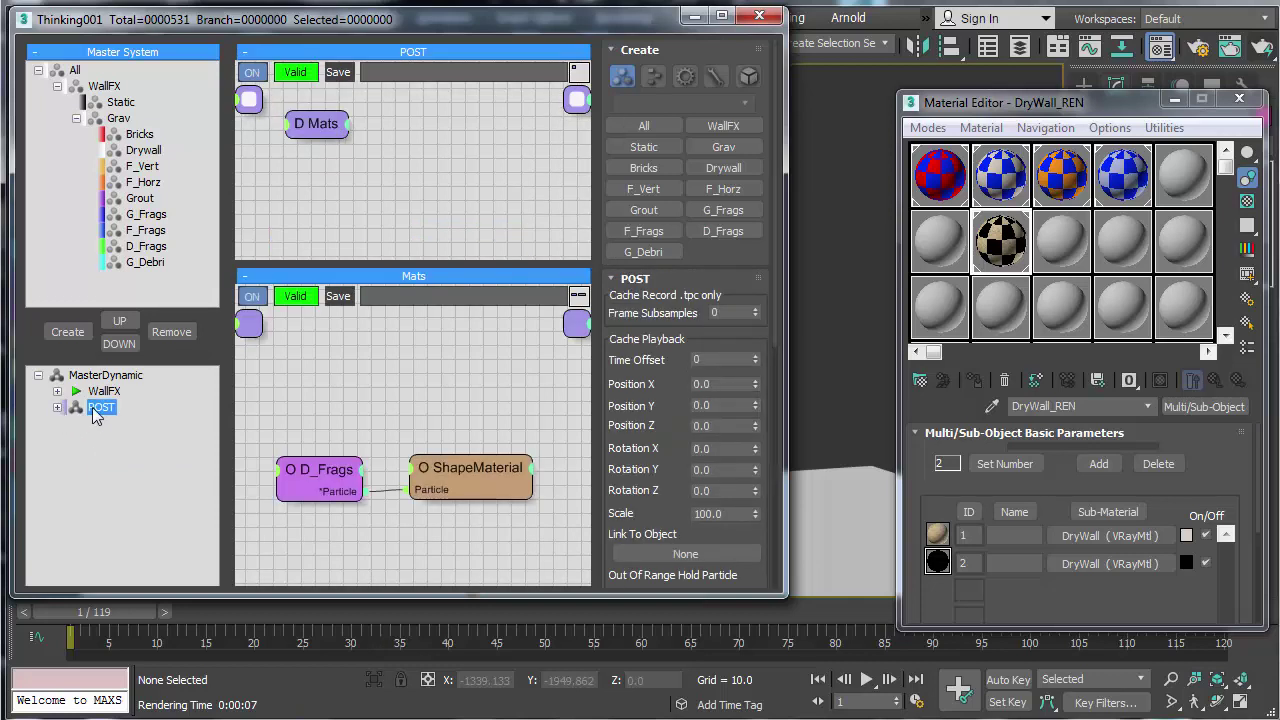
Step: Close the Material Editor and play the wall destruction animation twice, returning to the first frame
{"action": "left_click", "coordinate": [1238, 102]}
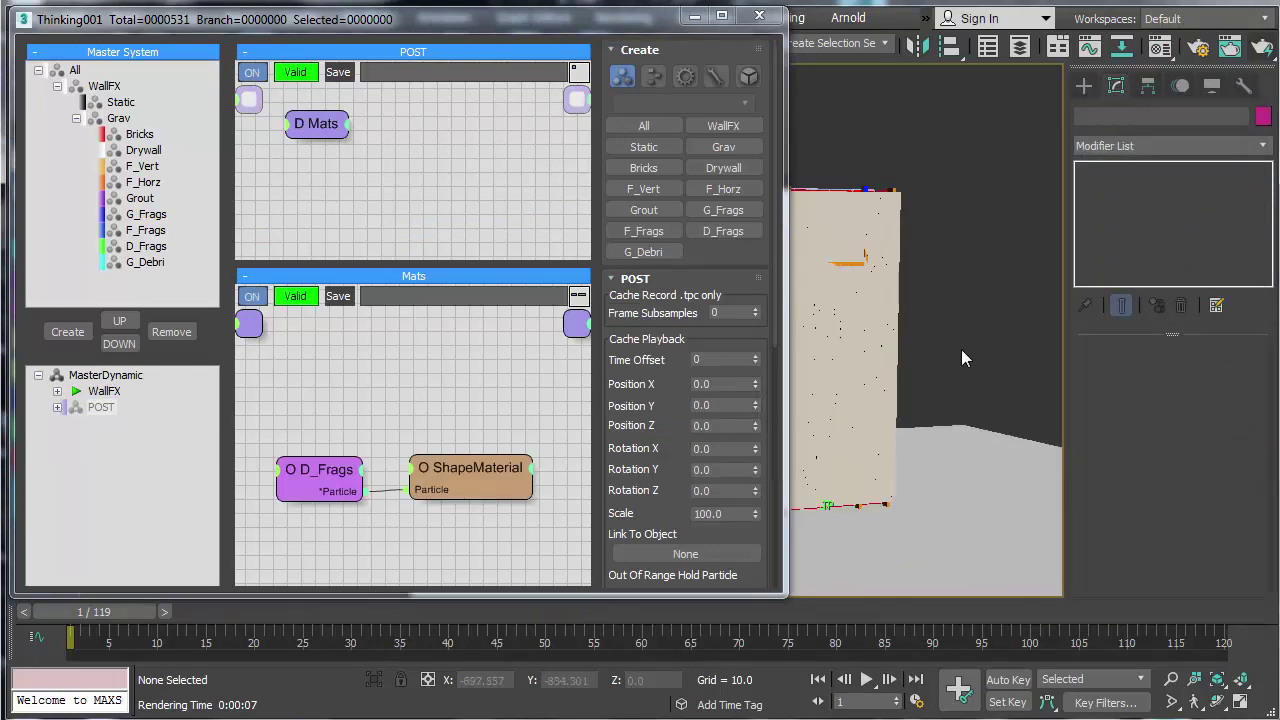
{"action": "left_click", "coordinate": [866, 679]}
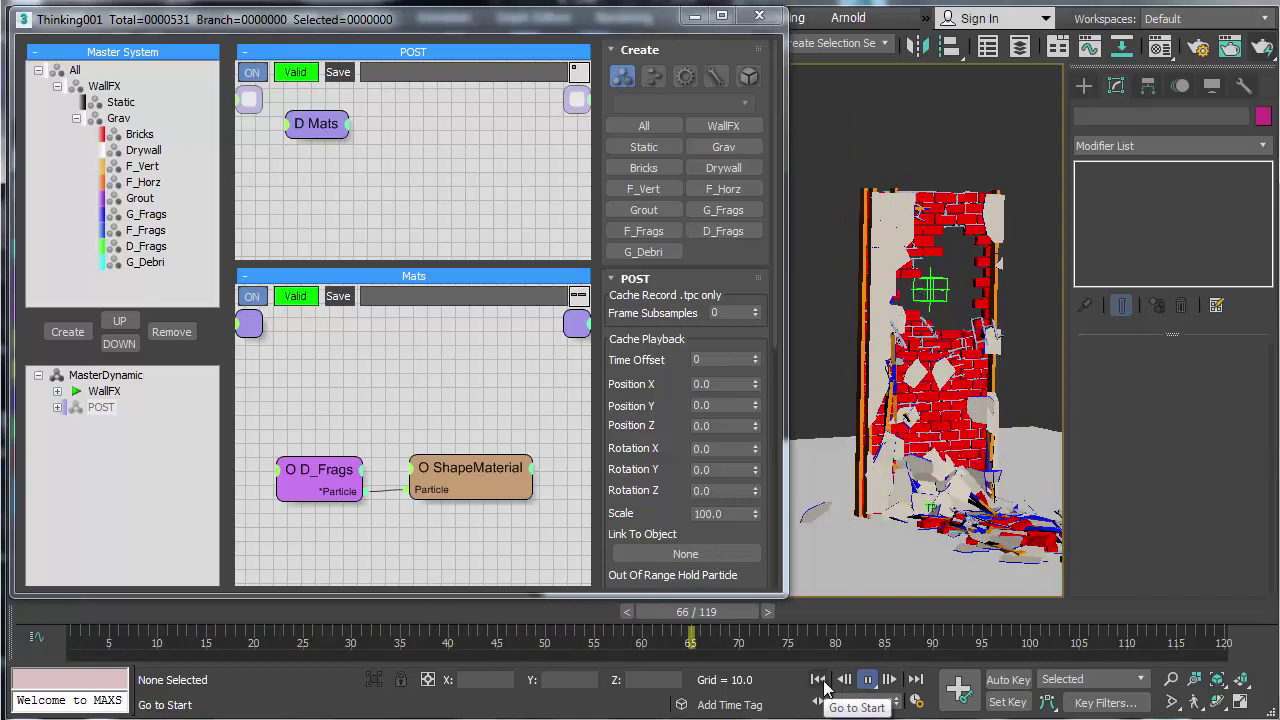
{"action": "left_click", "coordinate": [818, 679]}
{"action": "left_click", "coordinate": [866, 679]}
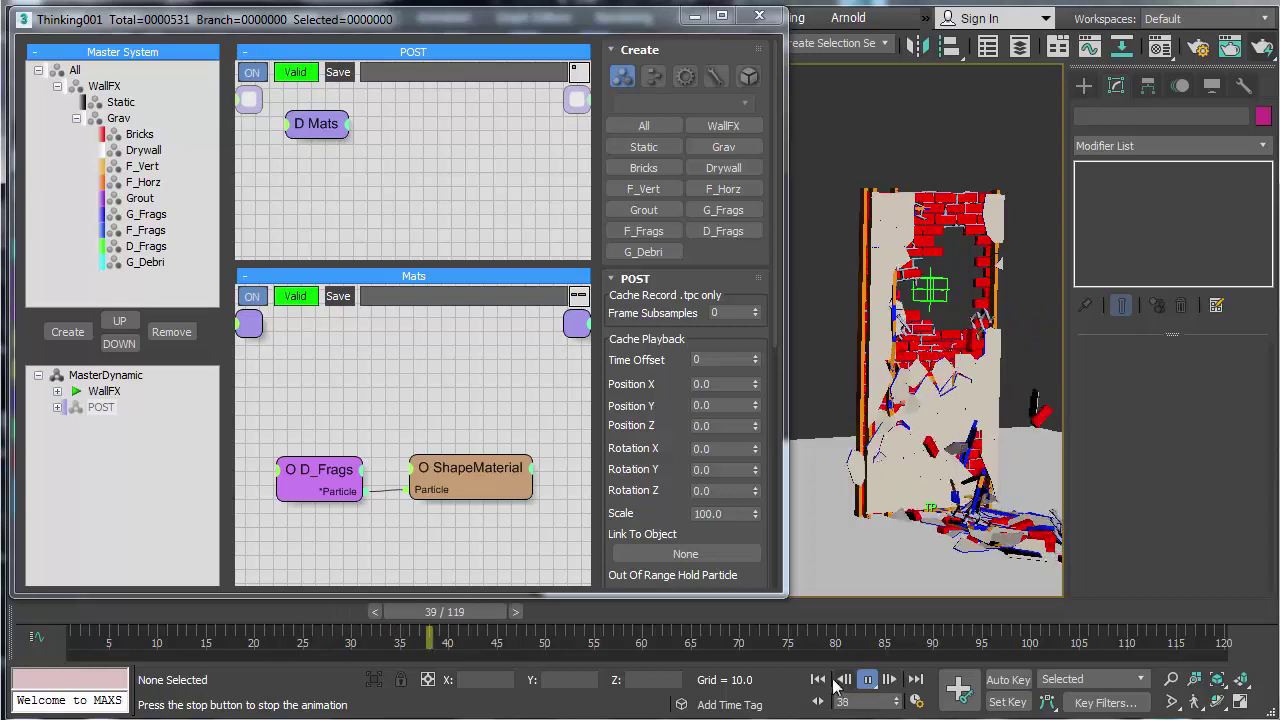
{"action": "left_click", "coordinate": [818, 679]}
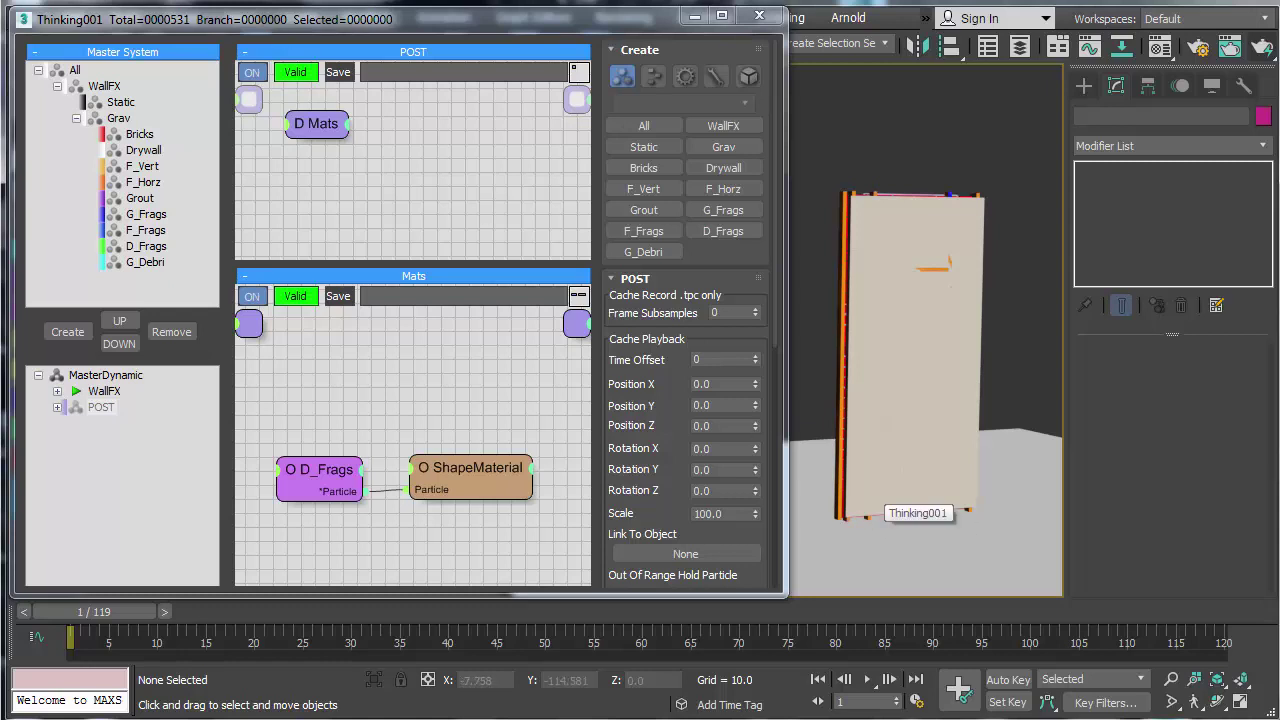
Step: Create a dynamic set inside POST, move it above Mats and name it Debri
{"action": "left_click", "coordinate": [57, 86]}
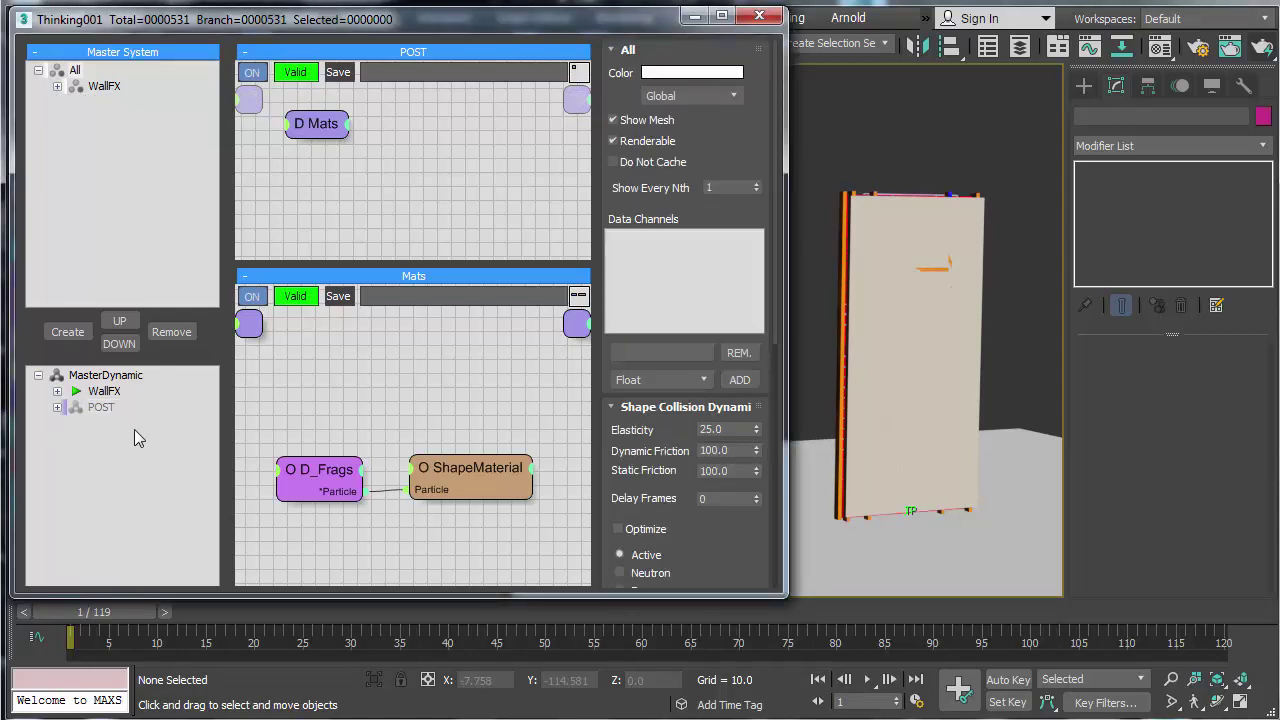
{"action": "double_click", "coordinate": [104, 407]}
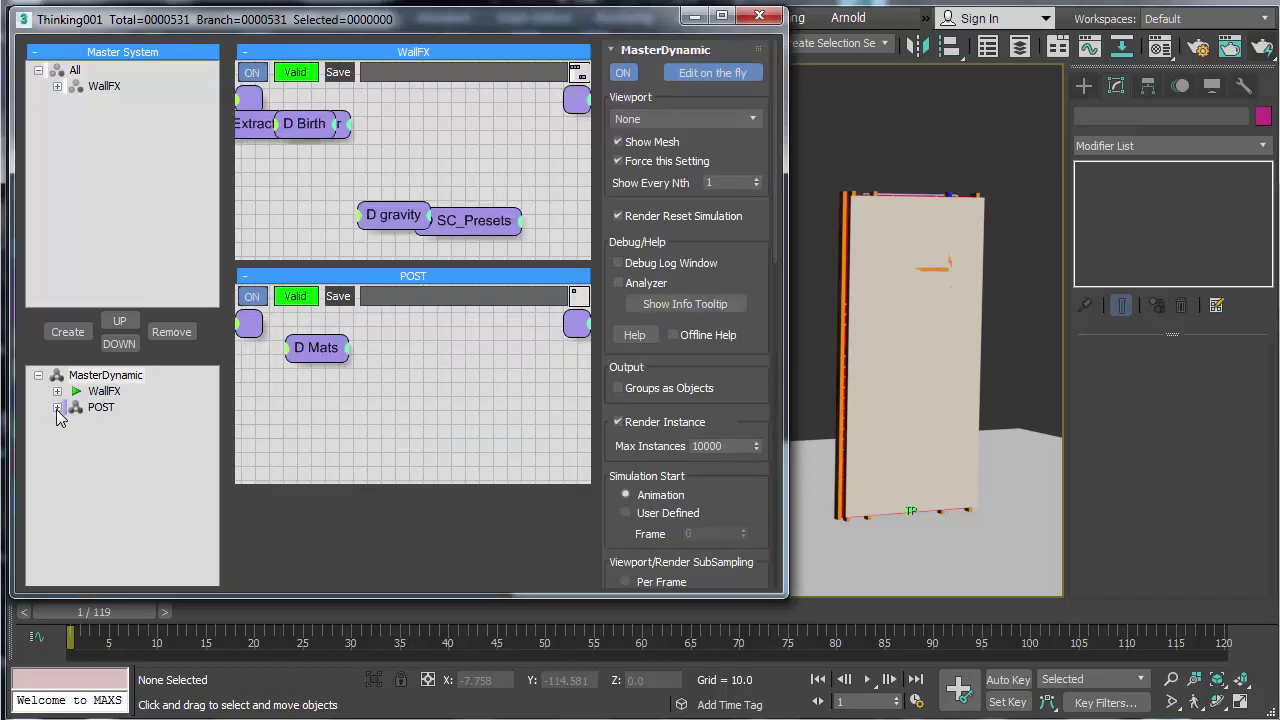
{"action": "left_click", "coordinate": [57, 407]}
{"action": "left_click", "coordinate": [100, 407]}
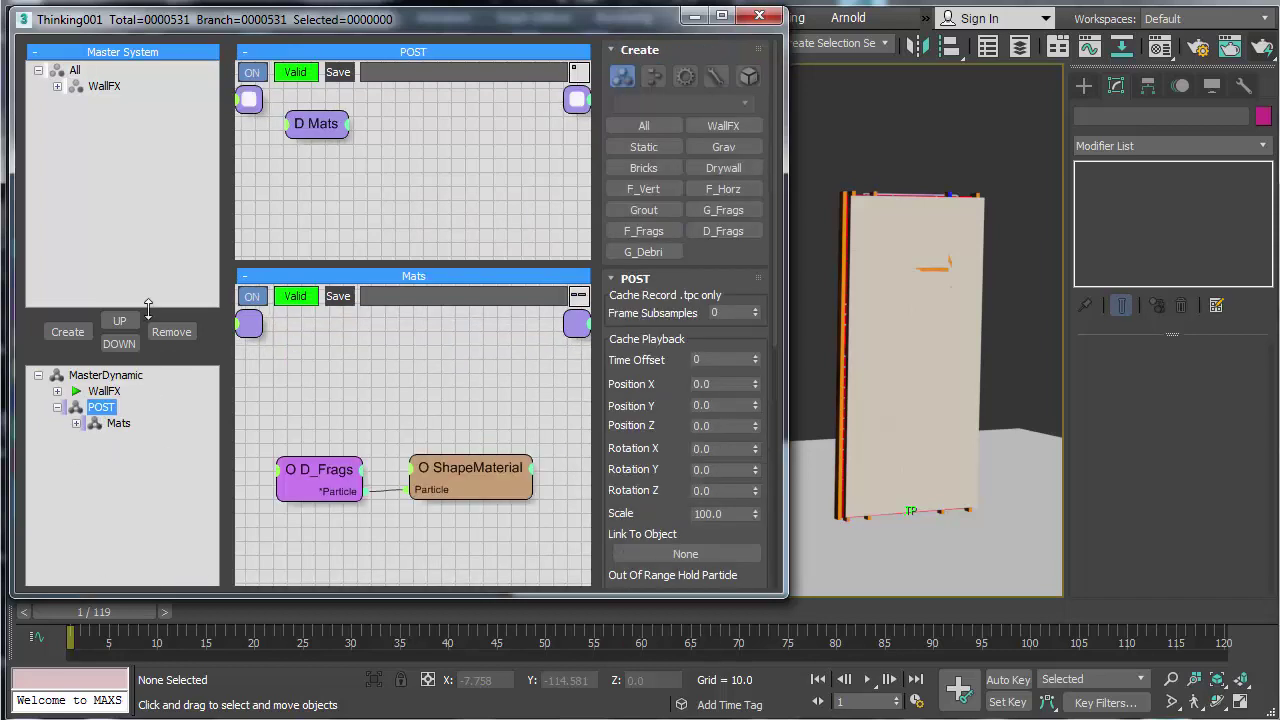
{"action": "left_click_drag", "start_coordinate": [148, 306], "coordinate": [148, 174]}
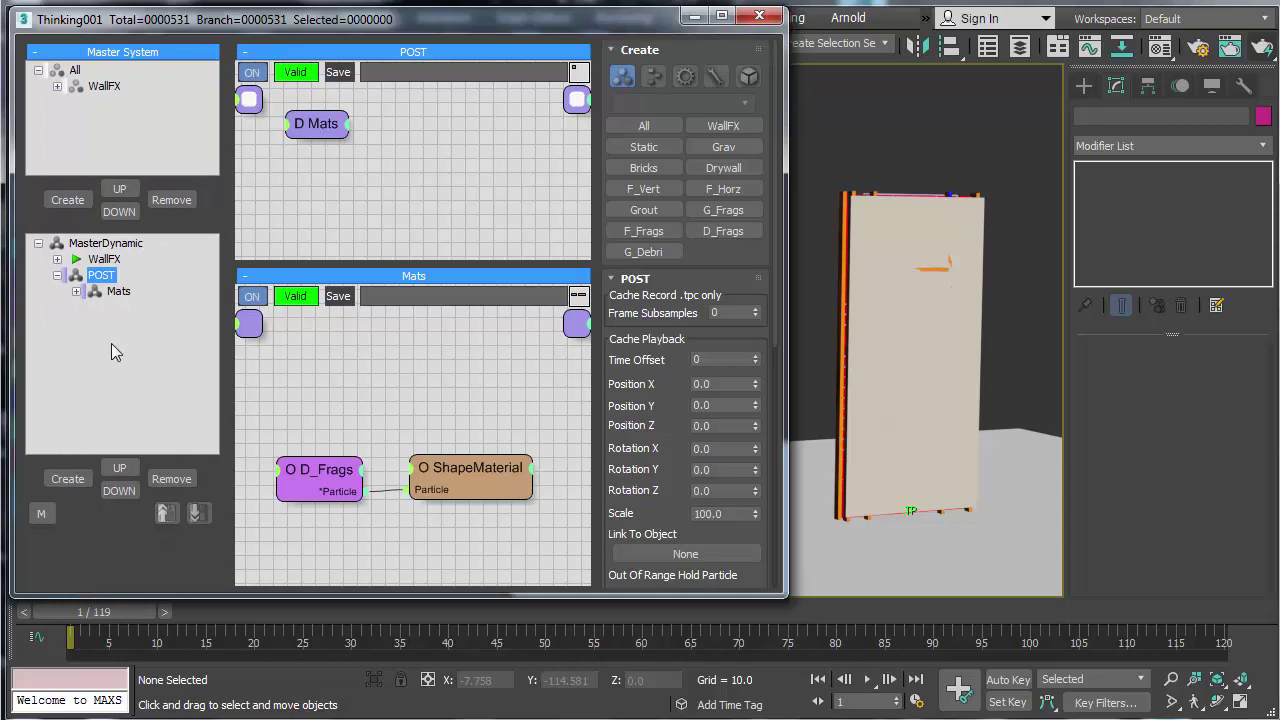
{"action": "left_click", "coordinate": [78, 476]}
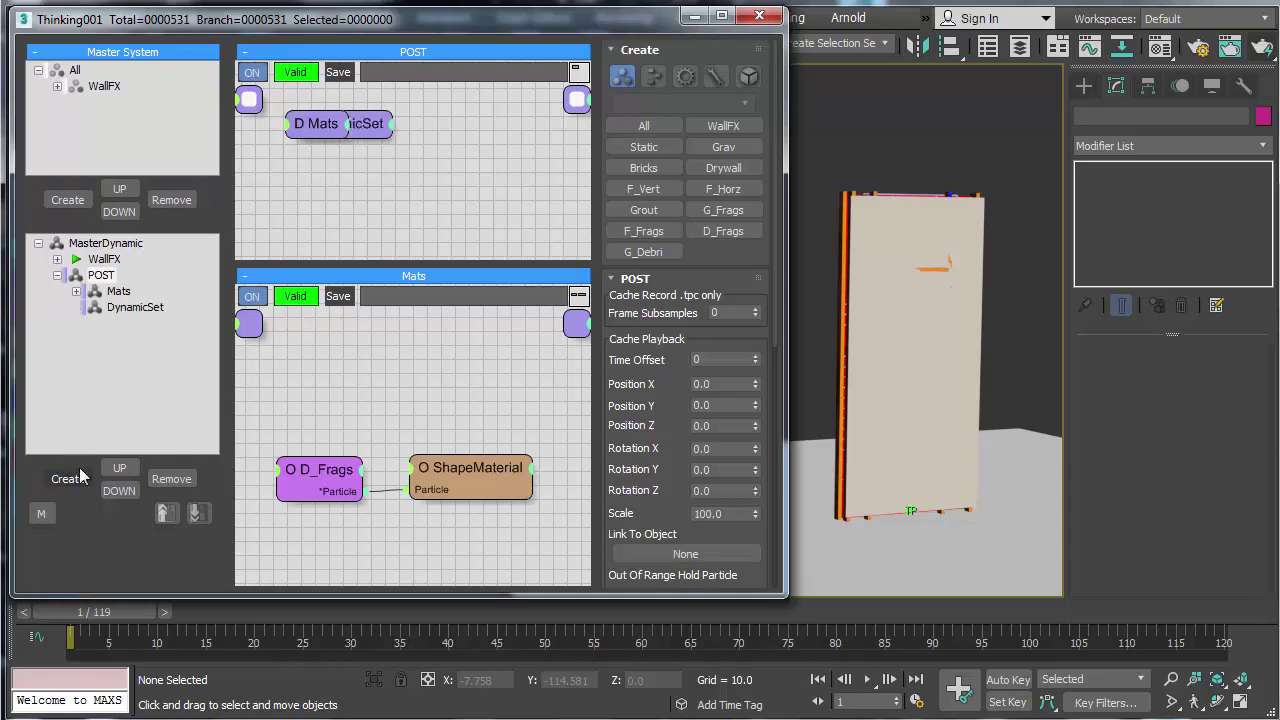
{"action": "left_click_drag", "start_coordinate": [125, 314], "coordinate": [105, 290]}
{"action": "left_click", "coordinate": [117, 292]}
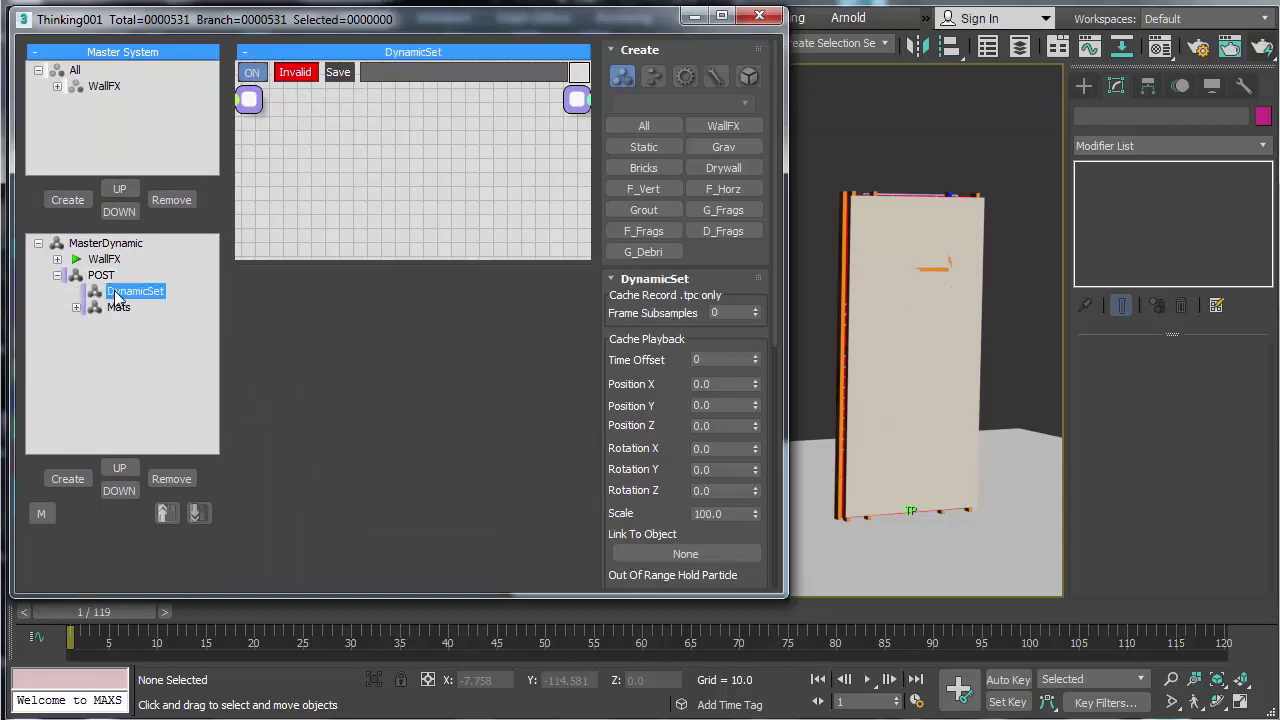
{"action": "left_click", "coordinate": [117, 292]}
{"action": "type", "text": "Debri"}
{"action": "key", "text": "Return"}
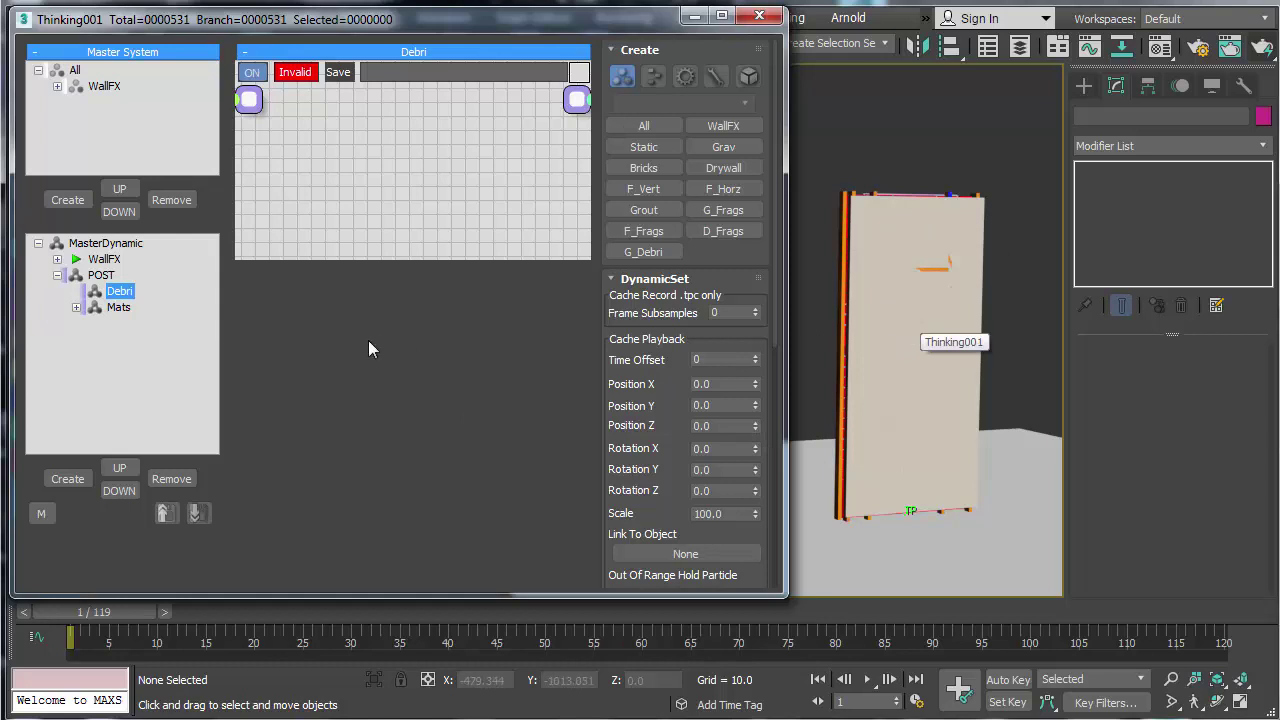
Step: Create a new particle group directly under All in the Master System and name it Pcollision
{"action": "left_click", "coordinate": [57, 87]}
{"action": "left_click", "coordinate": [76, 103]}
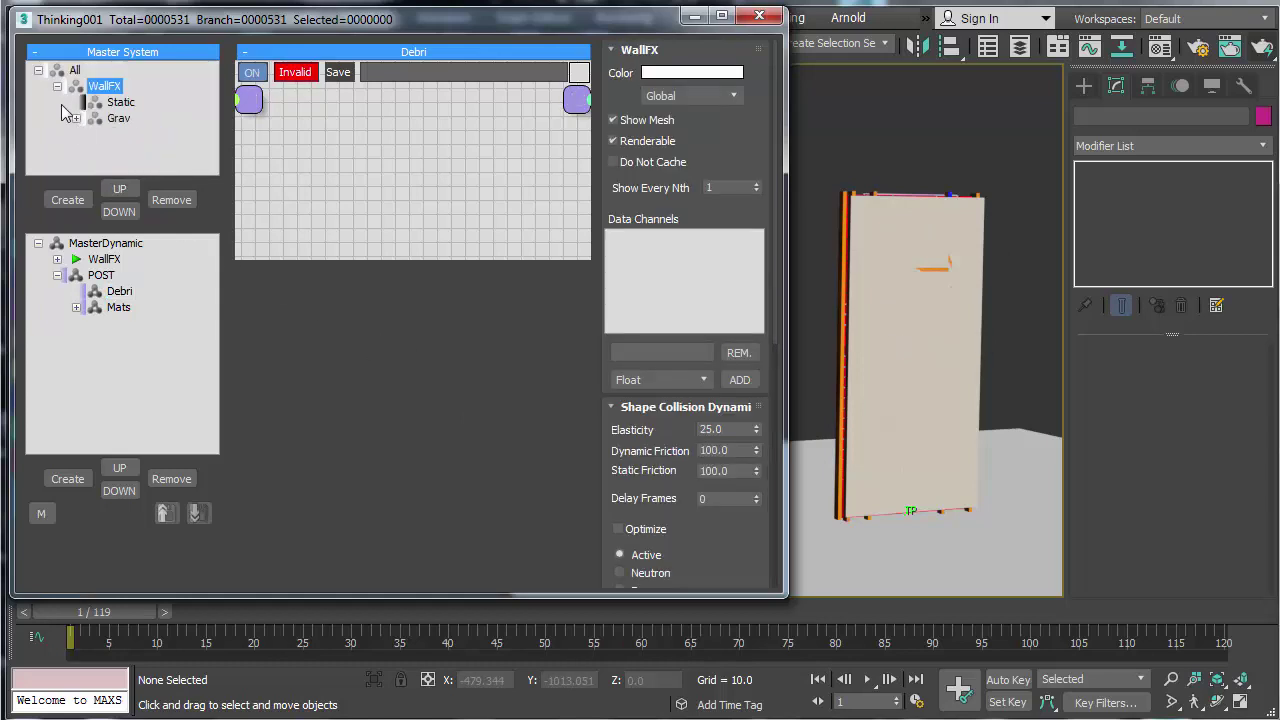
{"action": "left_click", "coordinate": [57, 86]}
{"action": "left_click", "coordinate": [75, 70]}
{"action": "left_click", "coordinate": [67, 200]}
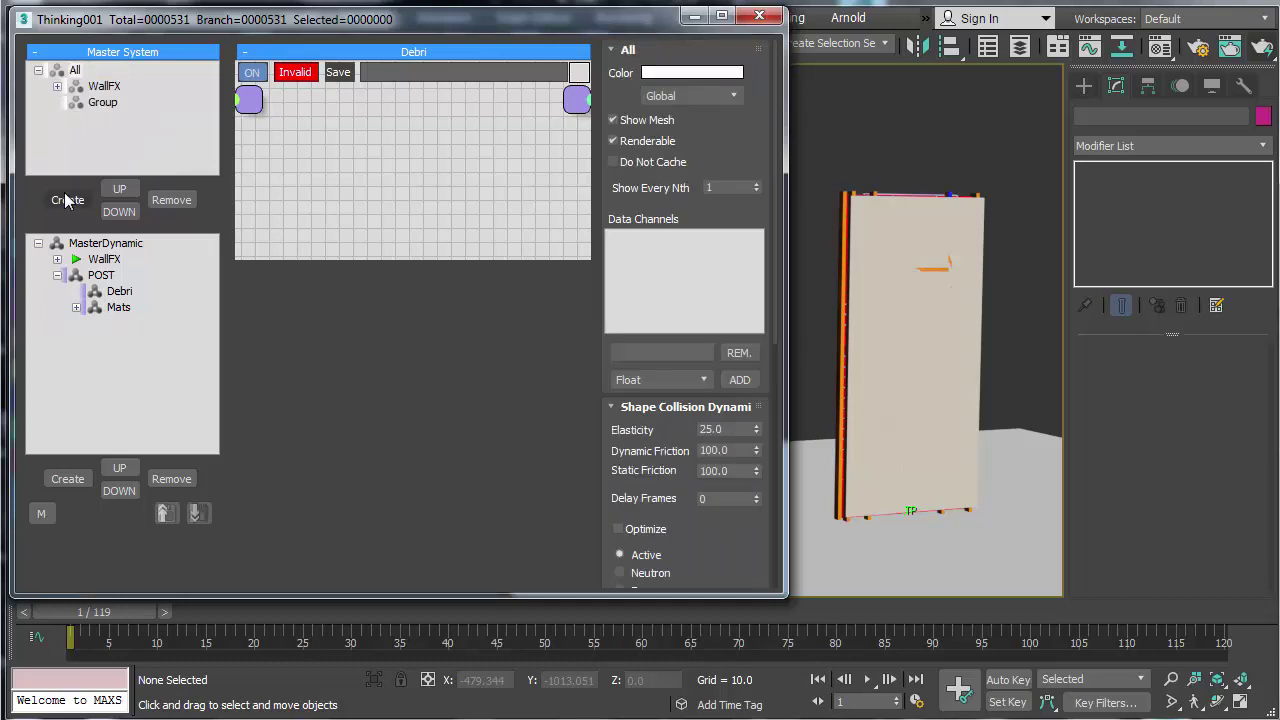
{"action": "left_click", "coordinate": [100, 104]}
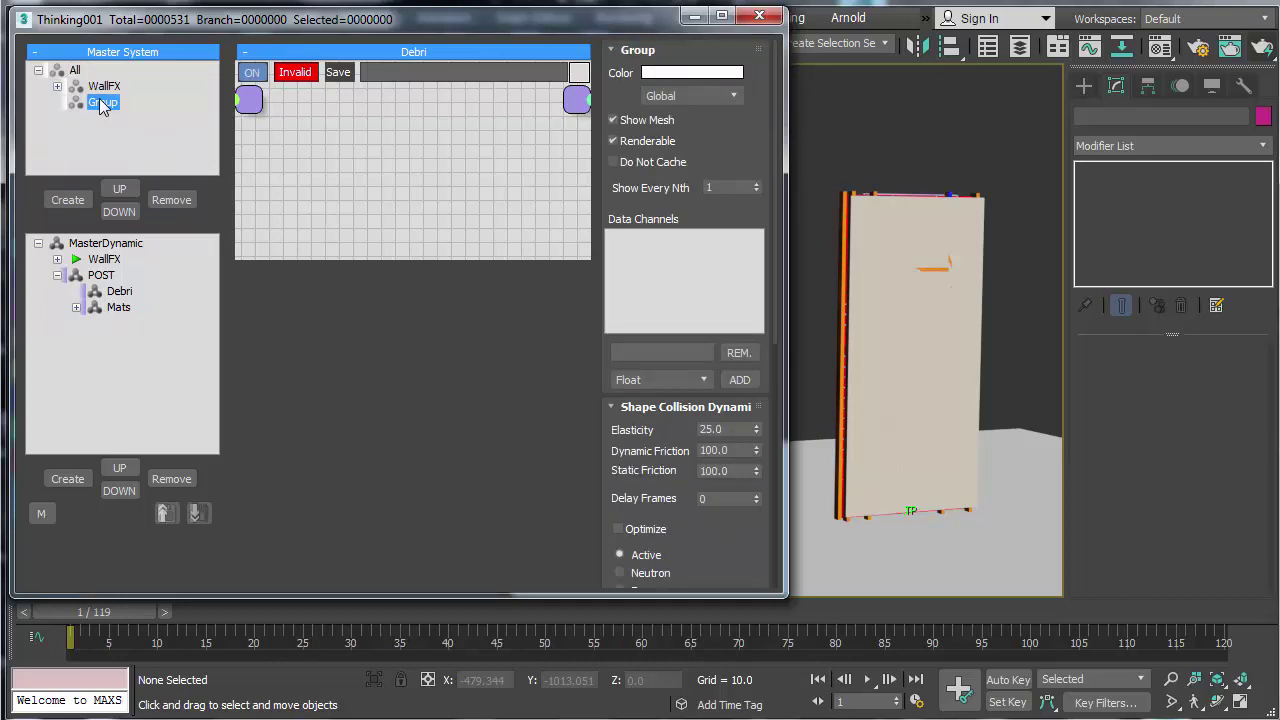
{"action": "left_click", "coordinate": [100, 104]}
{"action": "type", "text": "Pcollision"}
{"action": "key", "text": "Return"}
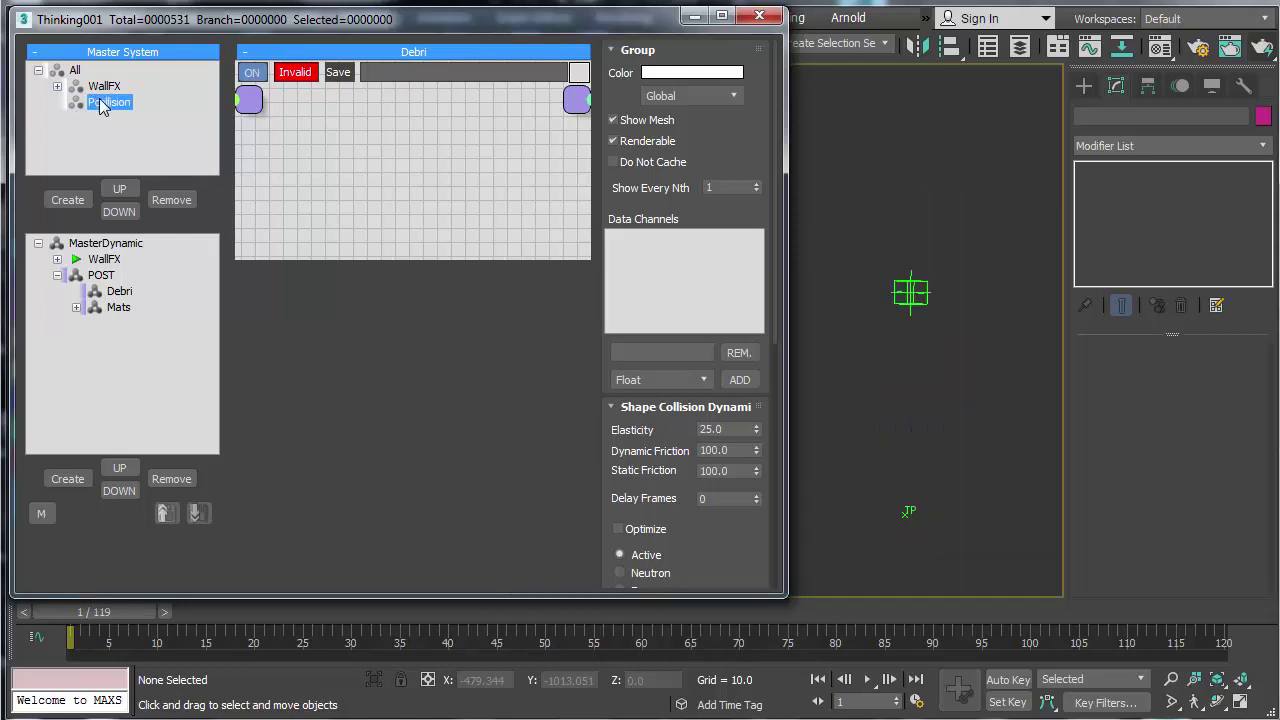
Step: Set the Pcollision group's display color to black
{"action": "left_click", "coordinate": [660, 79]}
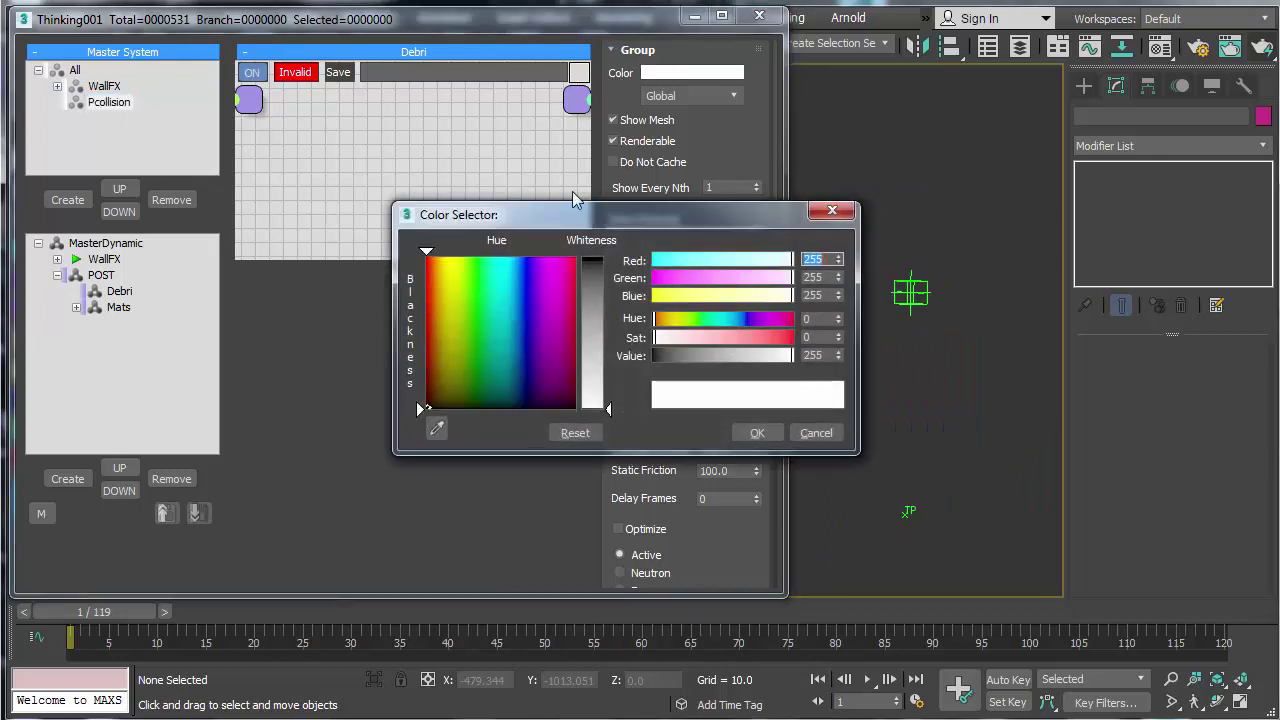
{"action": "left_click", "coordinate": [596, 262]}
{"action": "left_click", "coordinate": [756, 432]}
{"action": "left_click", "coordinate": [757, 433]}
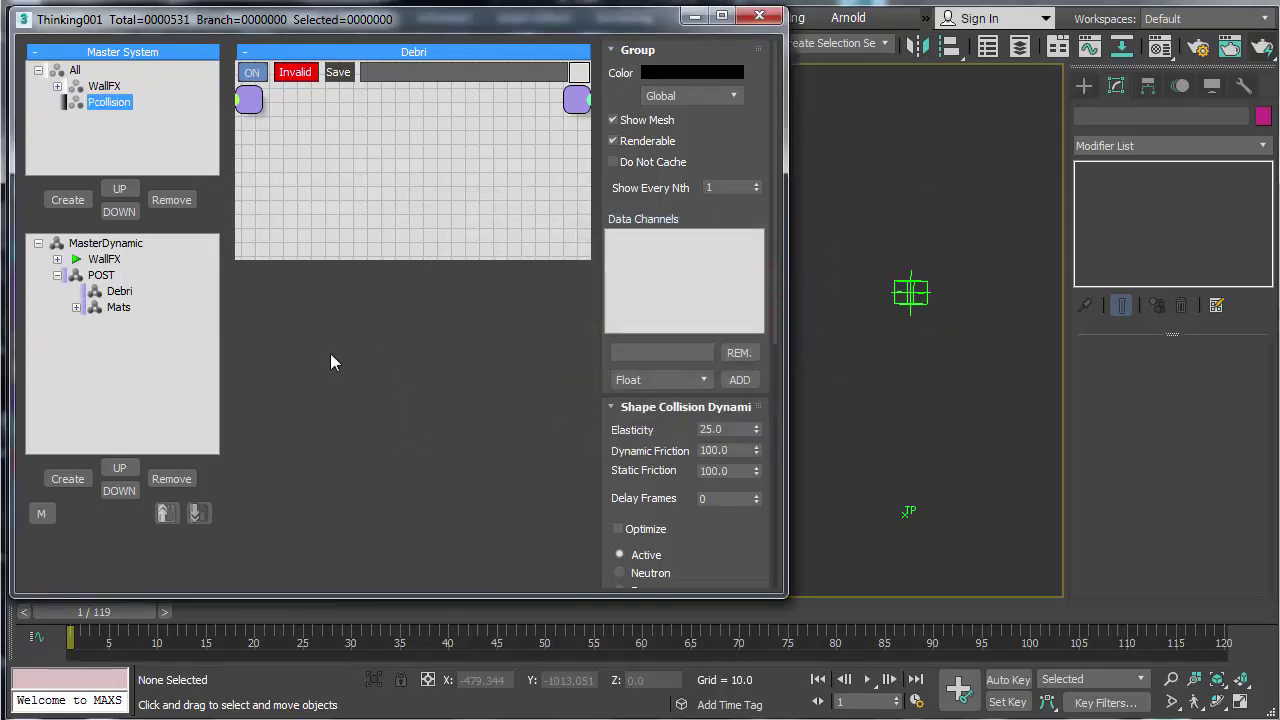
Step: Add a Group operator to the Debri dynamic set and enlarge its node canvas
{"action": "left_click", "coordinate": [119, 291]}
{"action": "left_click_drag", "start_coordinate": [309, 251], "coordinate": [331, 504]}
{"action": "right_click", "coordinate": [367, 370]}
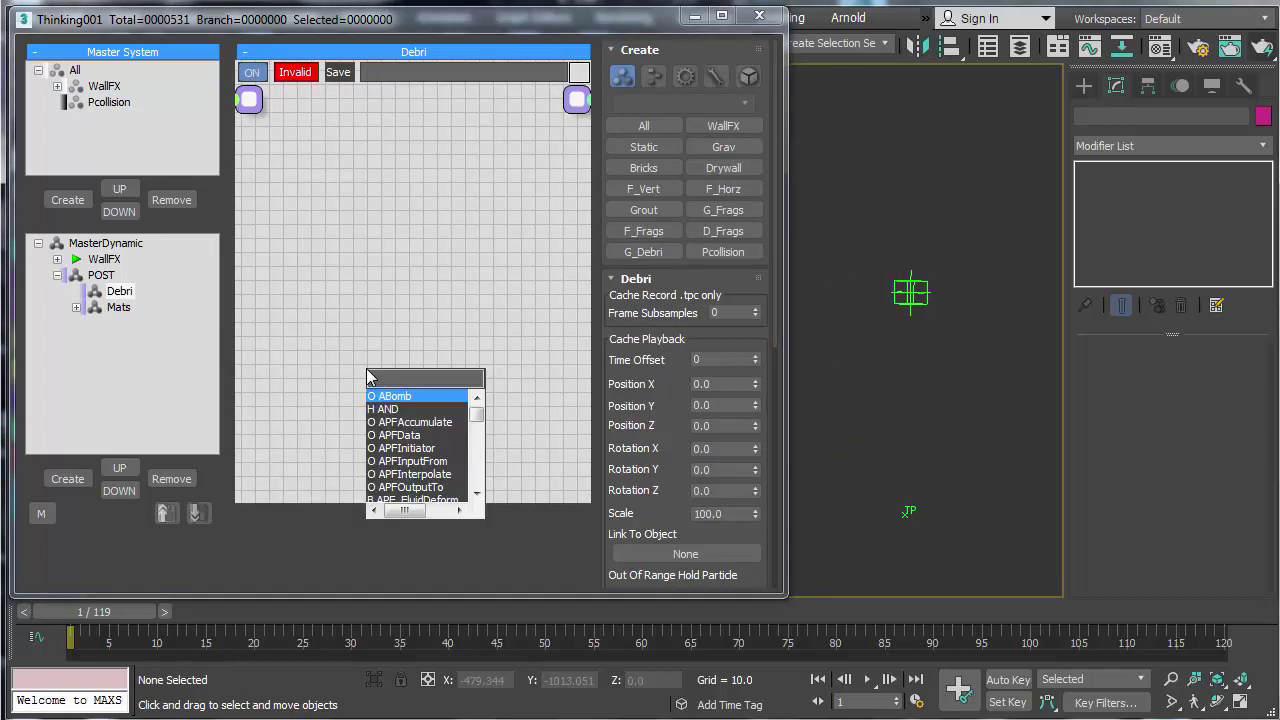
{"action": "type", "text": "group"}
{"action": "left_click", "coordinate": [384, 409]}
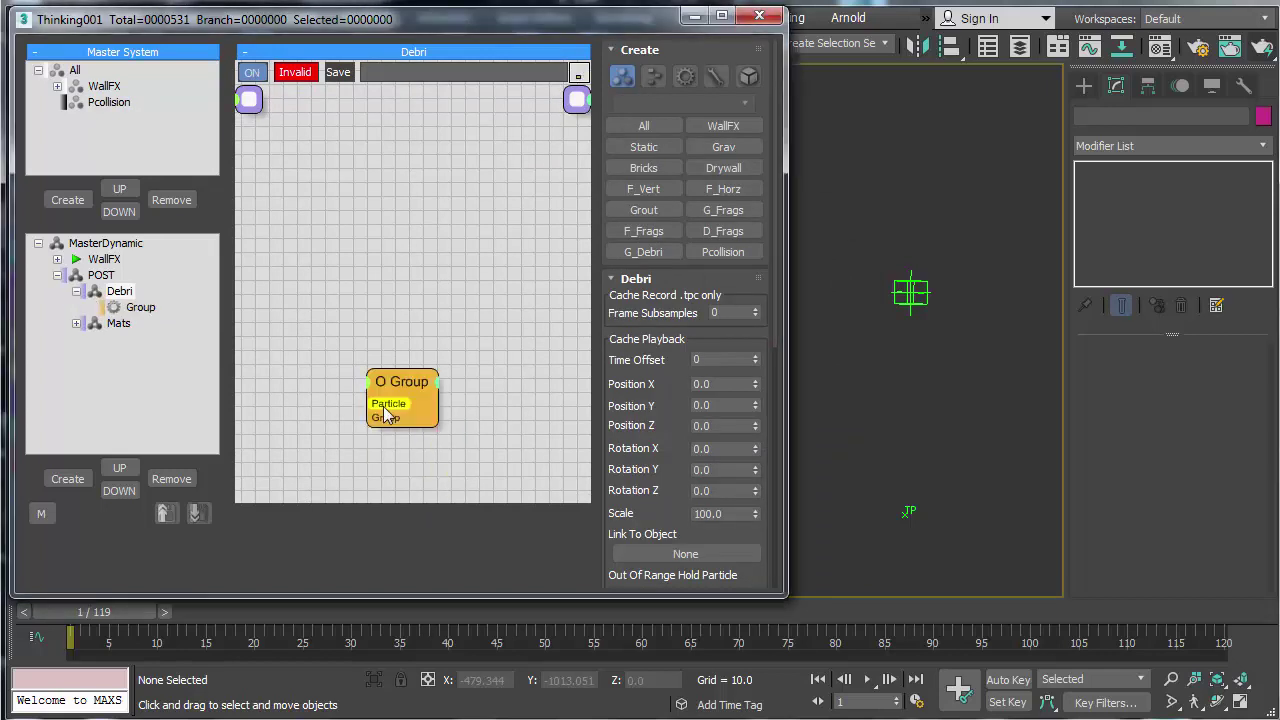
{"action": "left_click_drag", "start_coordinate": [400, 385], "coordinate": [493, 248]}
Step: Set the Pcollision group's shape collision to Neutron, with Voxel Grid 10 and Edges Samples 5
{"action": "left_click", "coordinate": [110, 103]}
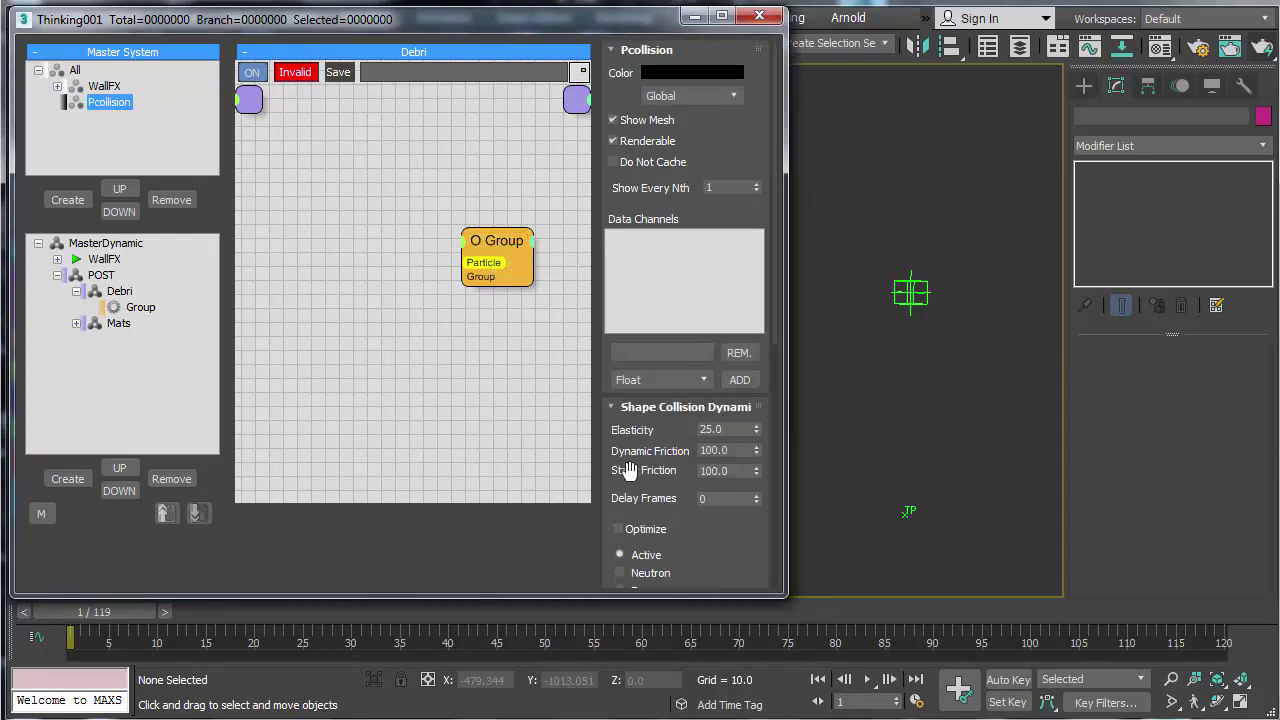
{"action": "left_click_drag", "start_coordinate": [626, 470], "coordinate": [626, 228]}
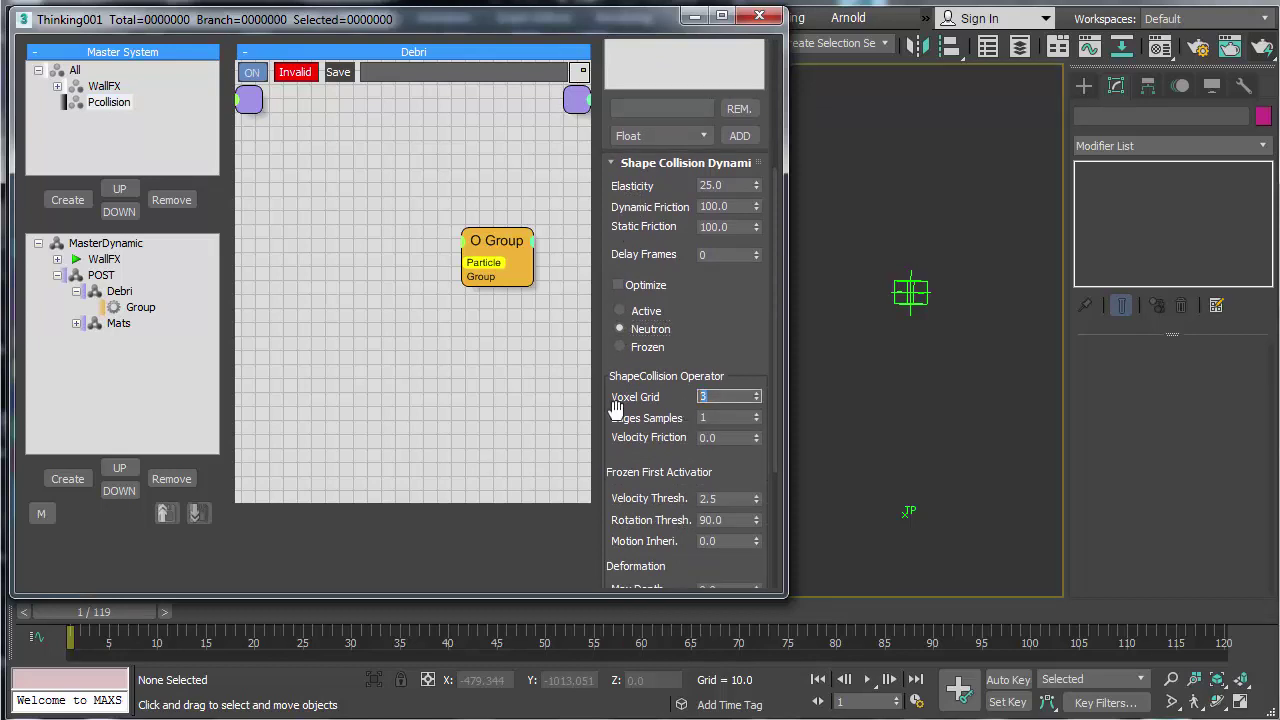
{"action": "left_click_drag", "start_coordinate": [648, 431], "coordinate": [648, 432]}
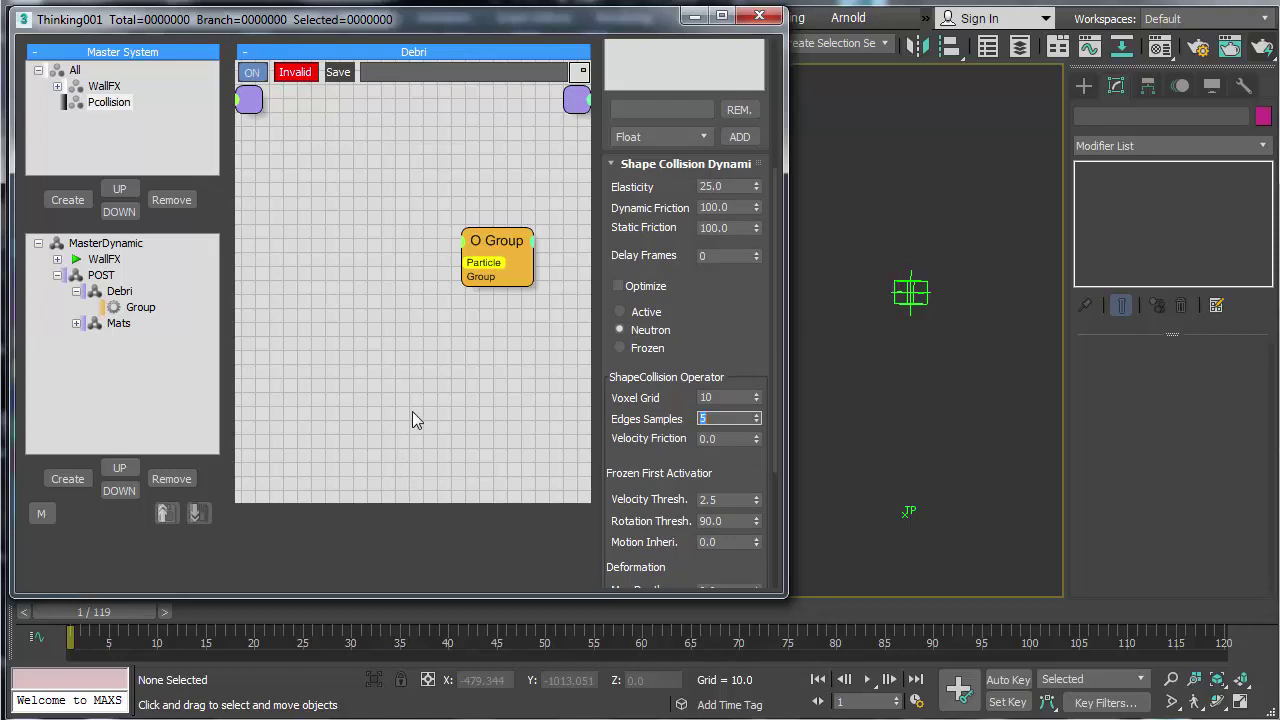
Step: Feed the WallFX group's particles into the Group operator in Debri and assign Pcollision as its target group
{"action": "middle_click_drag", "start_coordinate": [412, 420], "coordinate": [407, 431]}
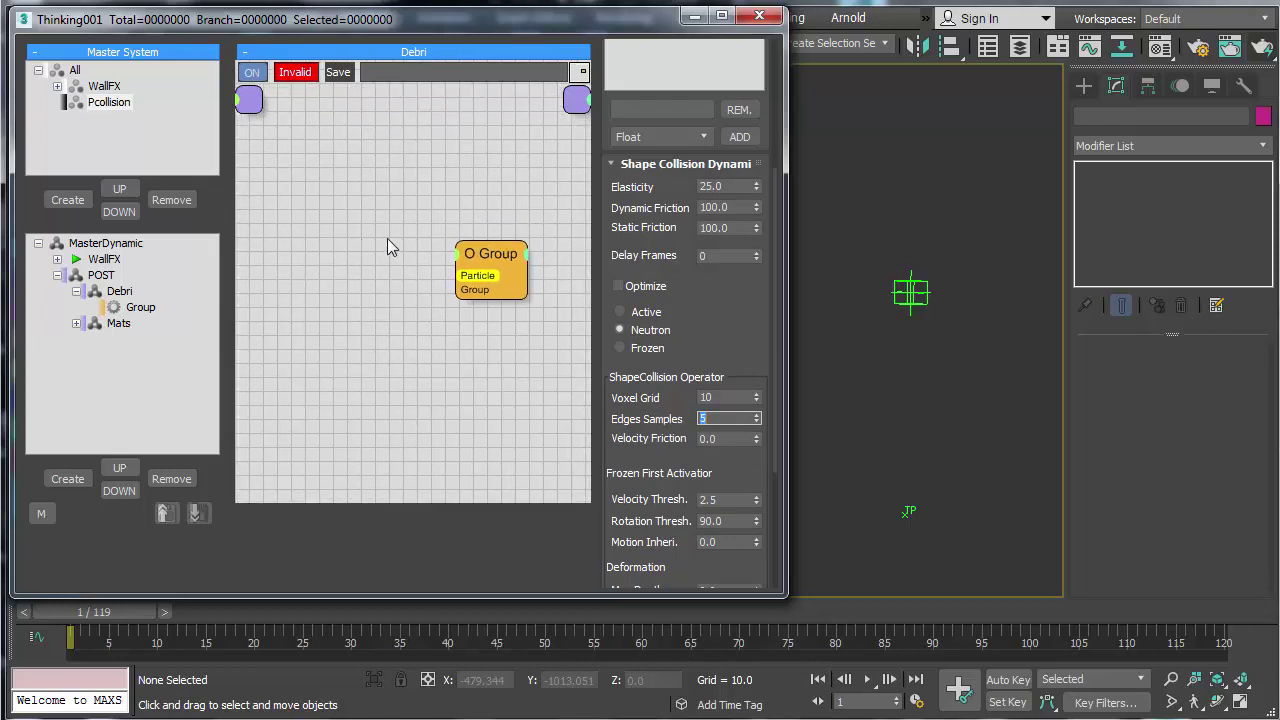
{"action": "left_click", "coordinate": [339, 272]}
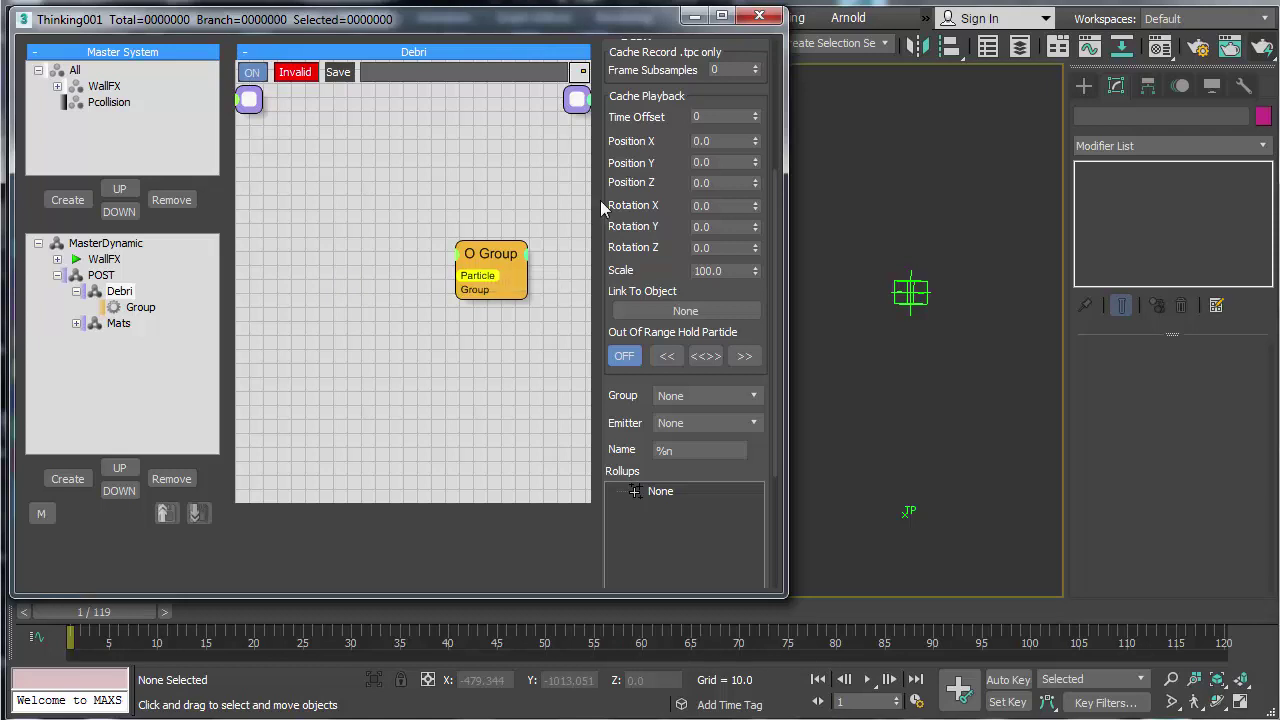
{"action": "scroll", "coordinate": [605, 200], "scroll_direction": "up", "scroll_amount": 5}
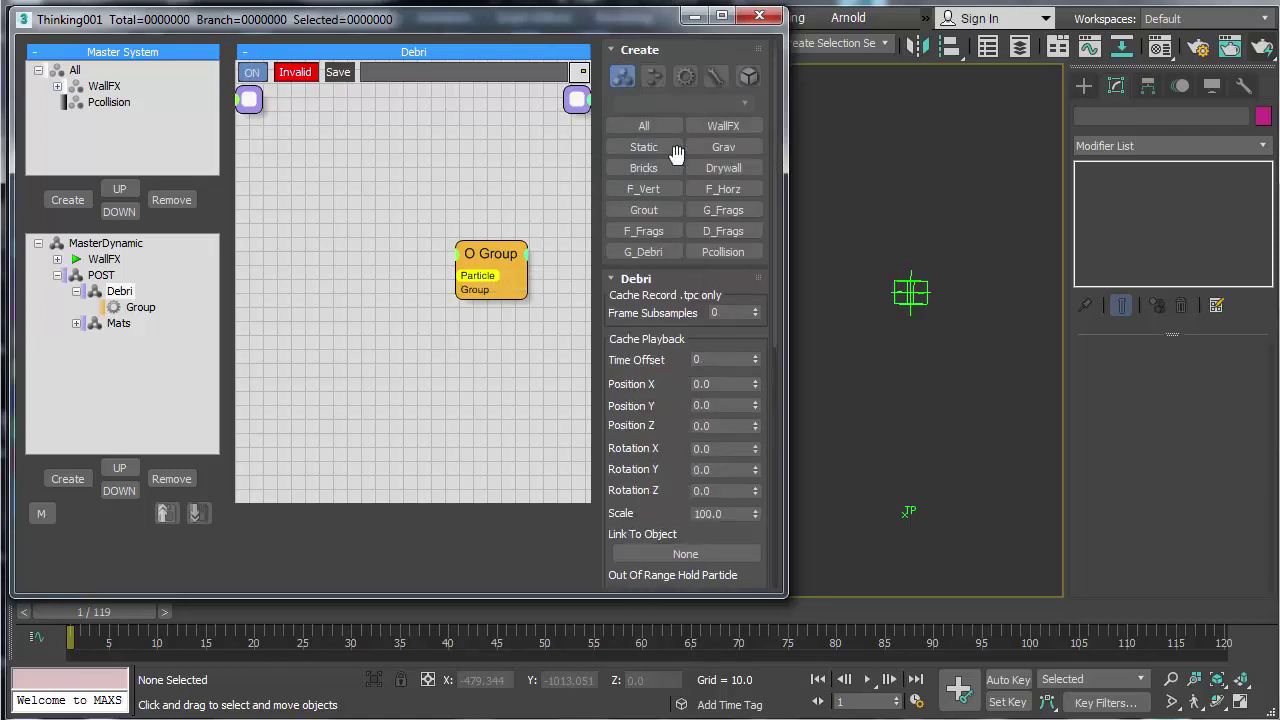
{"action": "left_click", "coordinate": [723, 127]}
{"action": "left_click", "coordinate": [279, 253]}
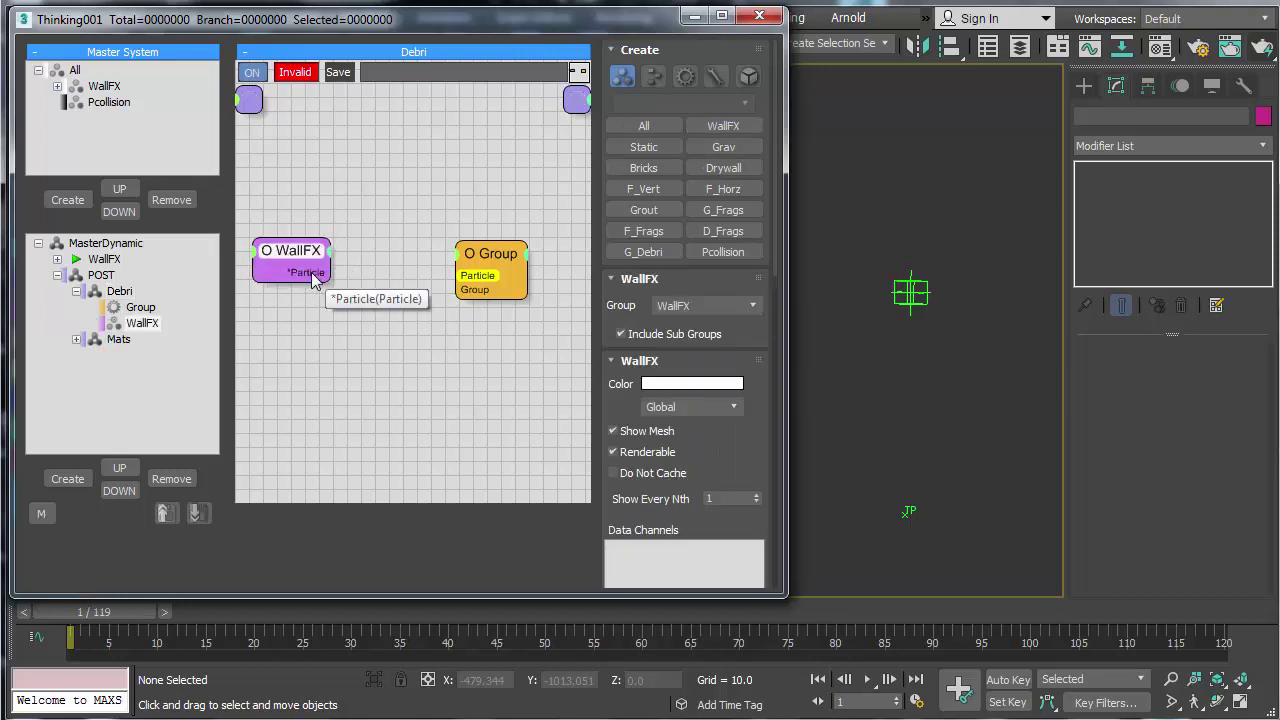
{"action": "left_click_drag", "start_coordinate": [312, 281], "coordinate": [460, 276]}
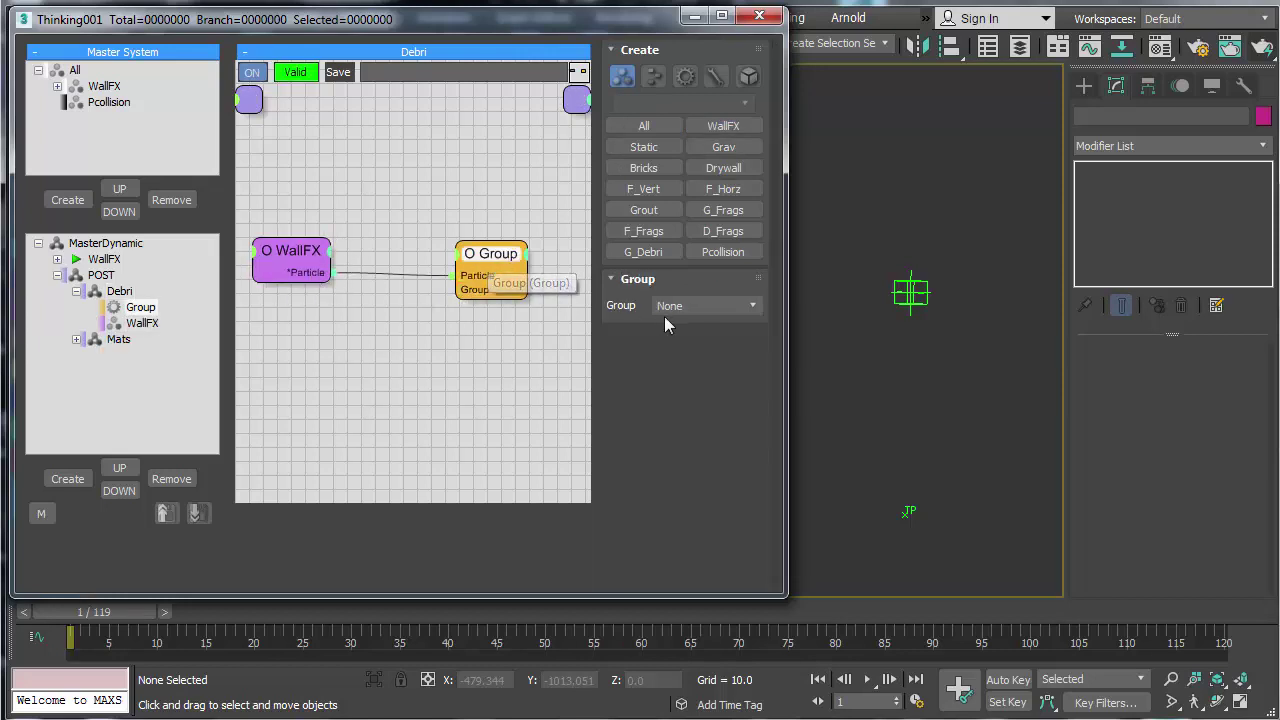
{"action": "left_click", "coordinate": [691, 311]}
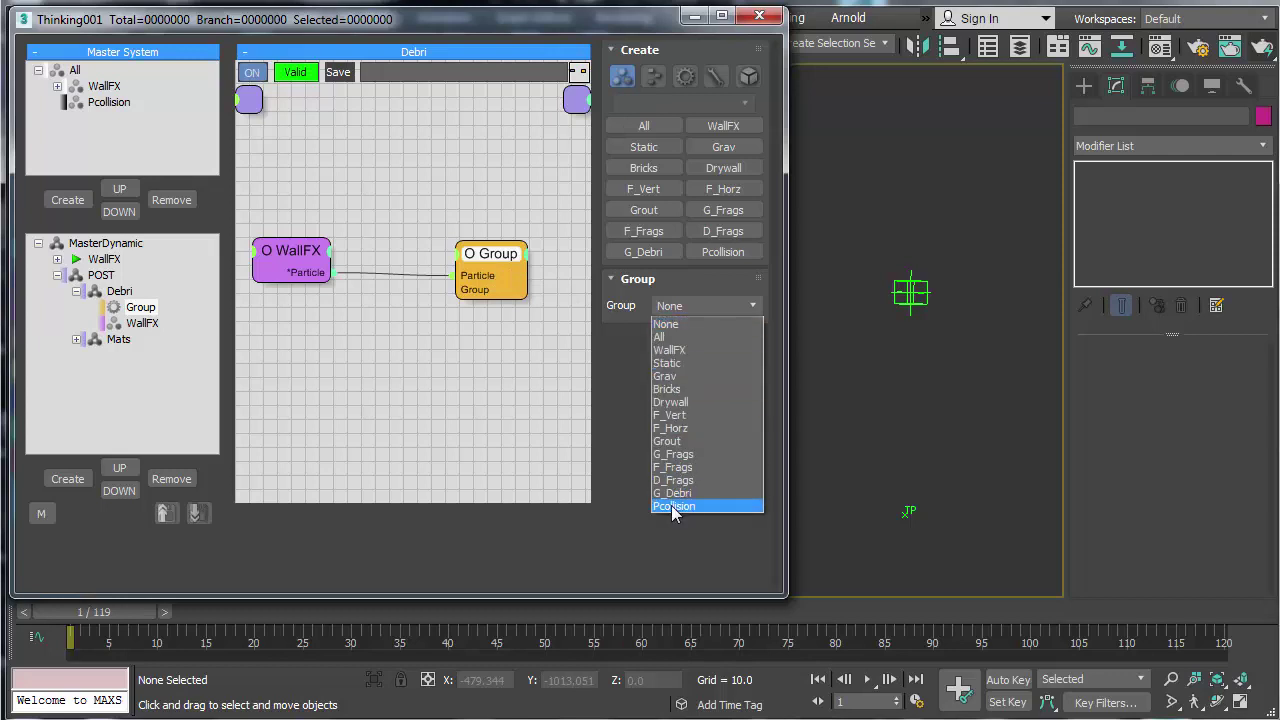
{"action": "left_click", "coordinate": [673, 507]}
Step: Narrow the particle editor window and display the scene with edged faces and Shaded set to Object Color
{"action": "left_click_drag", "start_coordinate": [785, 476], "coordinate": [474, 470]}
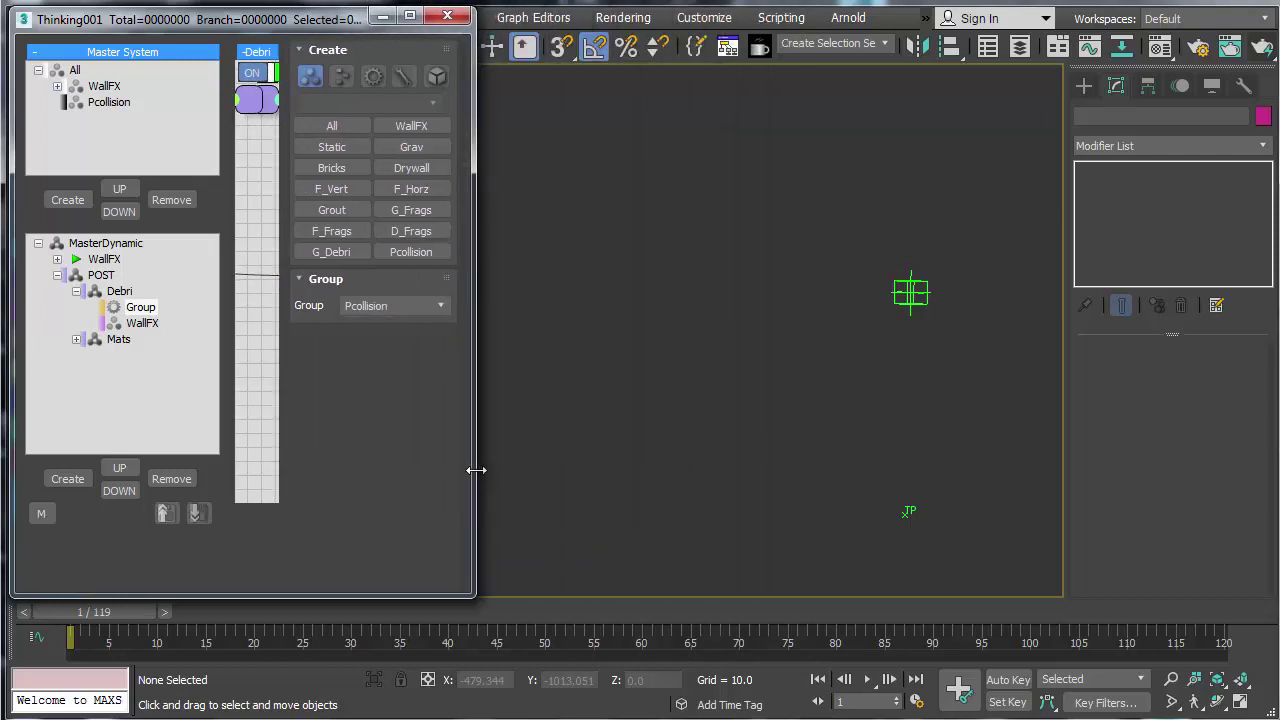
{"action": "left_click", "coordinate": [890, 679]}
{"action": "left_click", "coordinate": [819, 682]}
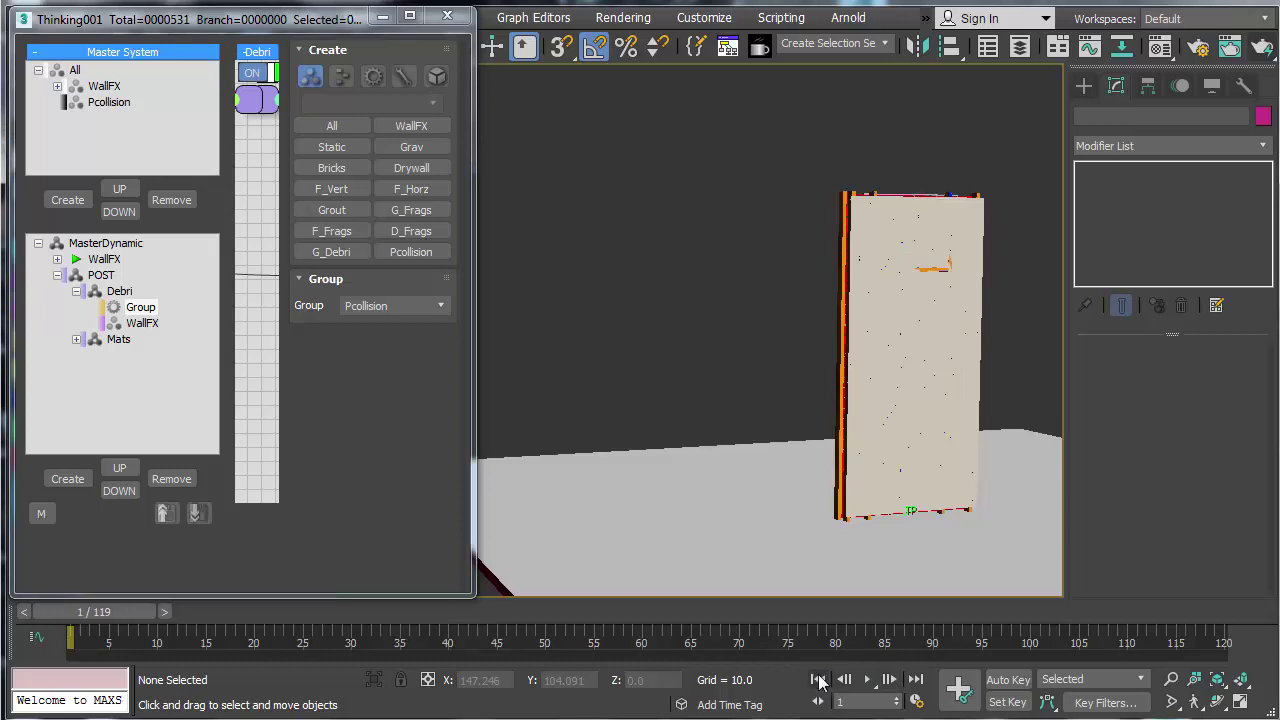
{"action": "key", "text": "F4"}
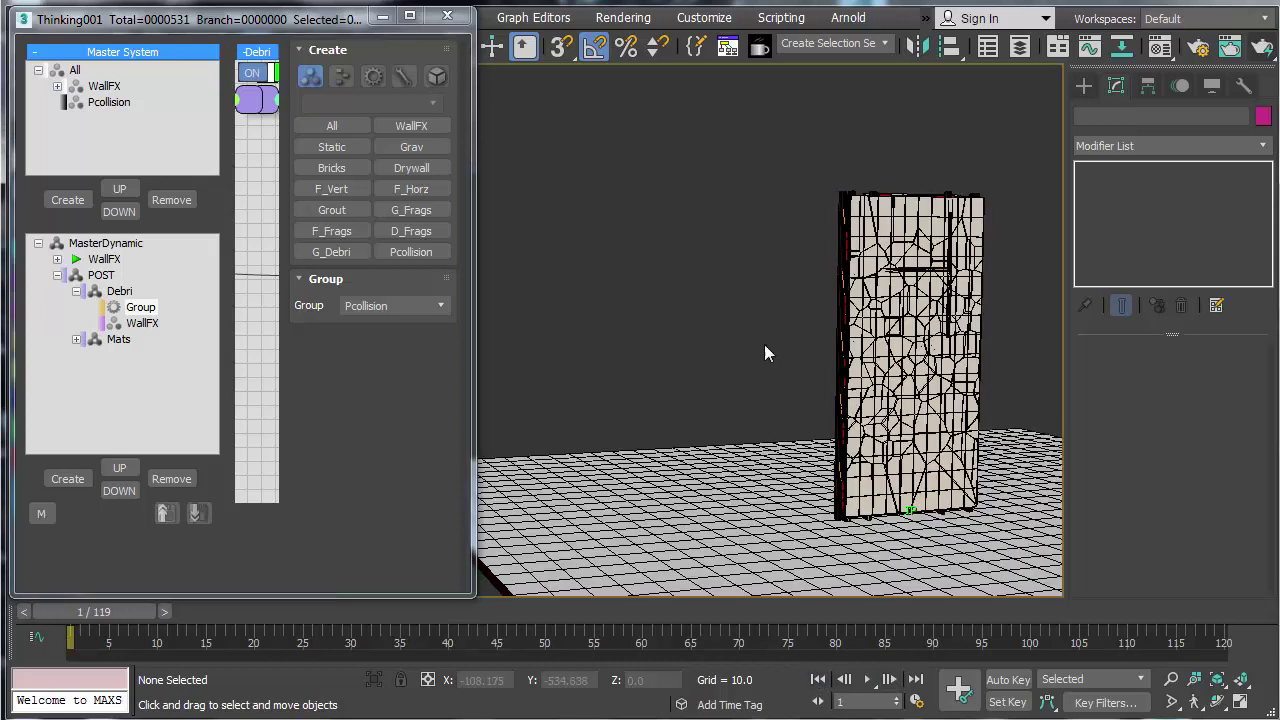
{"action": "left_click", "coordinate": [1212, 86]}
{"action": "left_click", "coordinate": [1167, 213]}
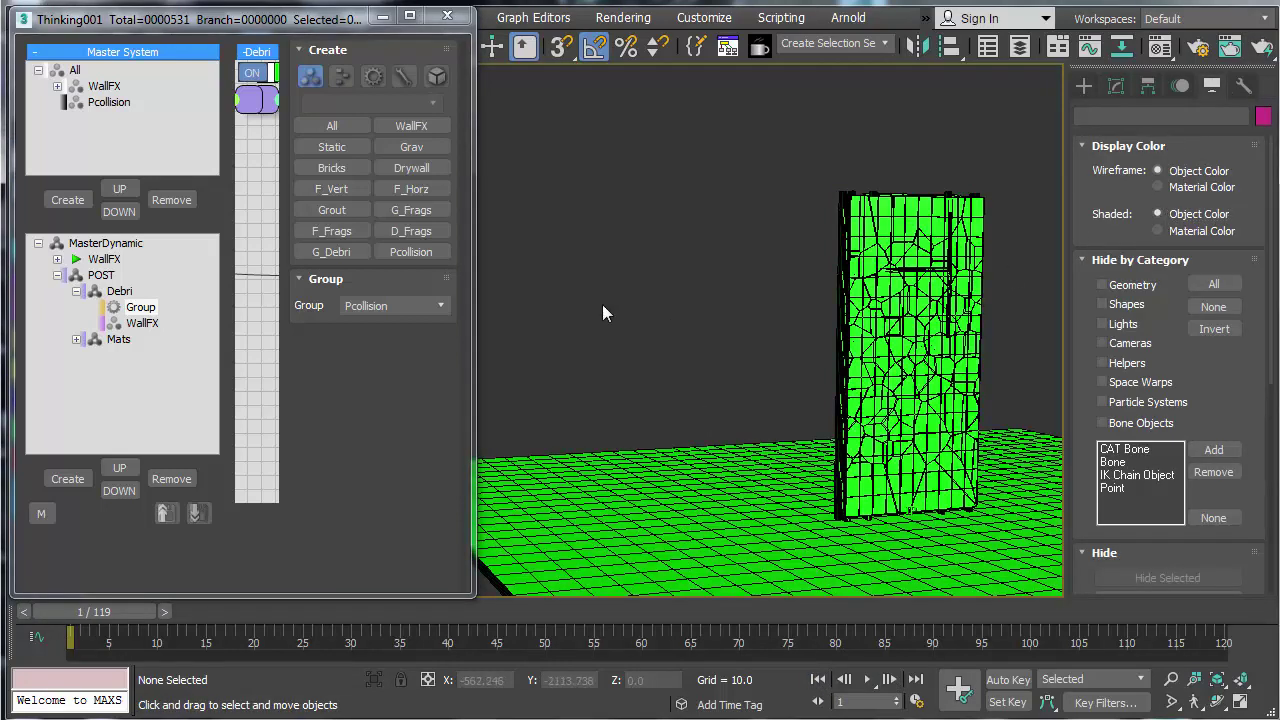
Step: Play the simulation from the first frame, review the Pcollision group's collision settings, and replay it
{"action": "middle_click_drag", "start_coordinate": [751, 563], "coordinate": [724, 559]}
{"action": "left_click", "coordinate": [868, 682]}
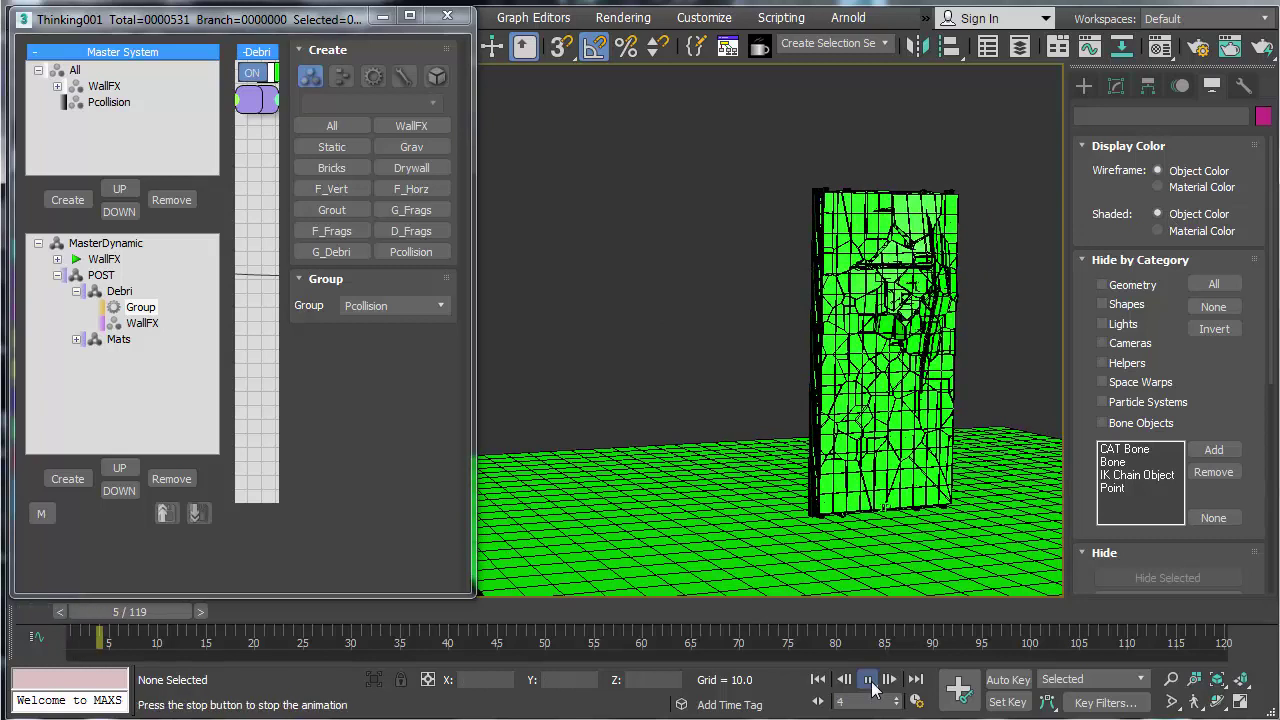
{"action": "left_click", "coordinate": [821, 679]}
{"action": "left_click", "coordinate": [110, 102]}
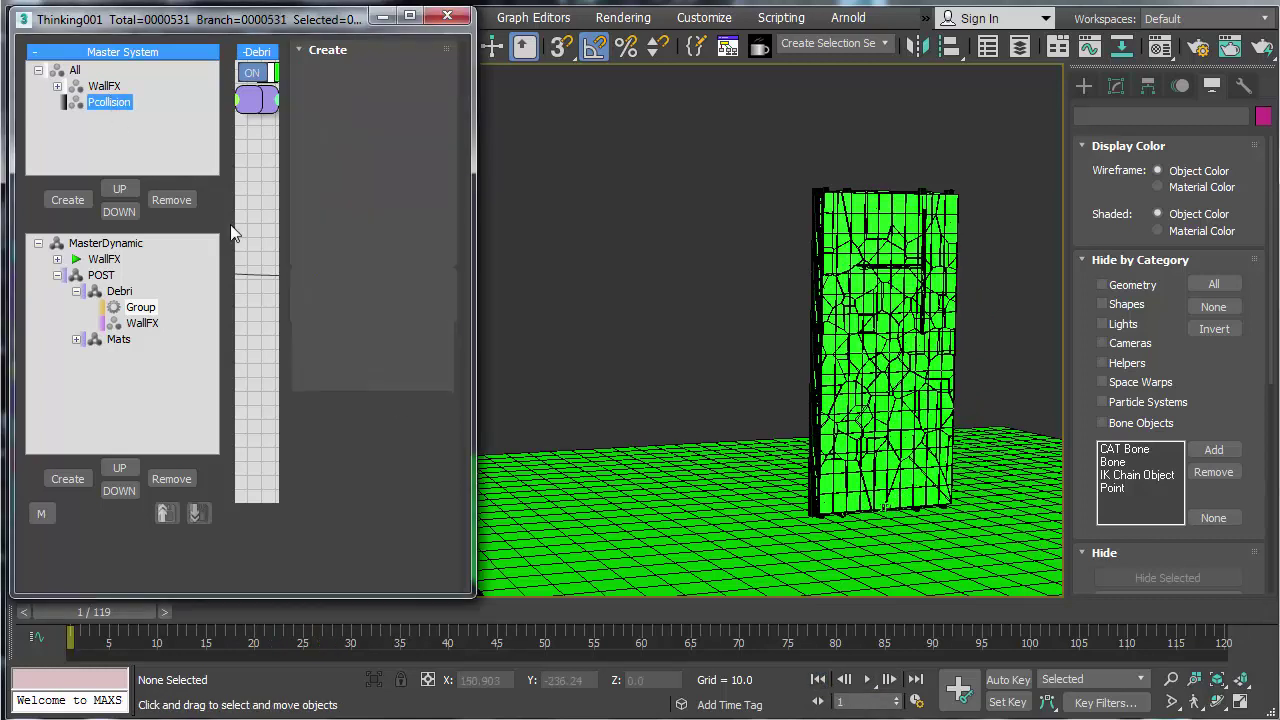
{"action": "left_click_drag", "start_coordinate": [468, 295], "coordinate": [510, 295]}
{"action": "scroll", "coordinate": [470, 557], "scroll_direction": "down", "scroll_amount": 3}
{"action": "left_click", "coordinate": [867, 679]}
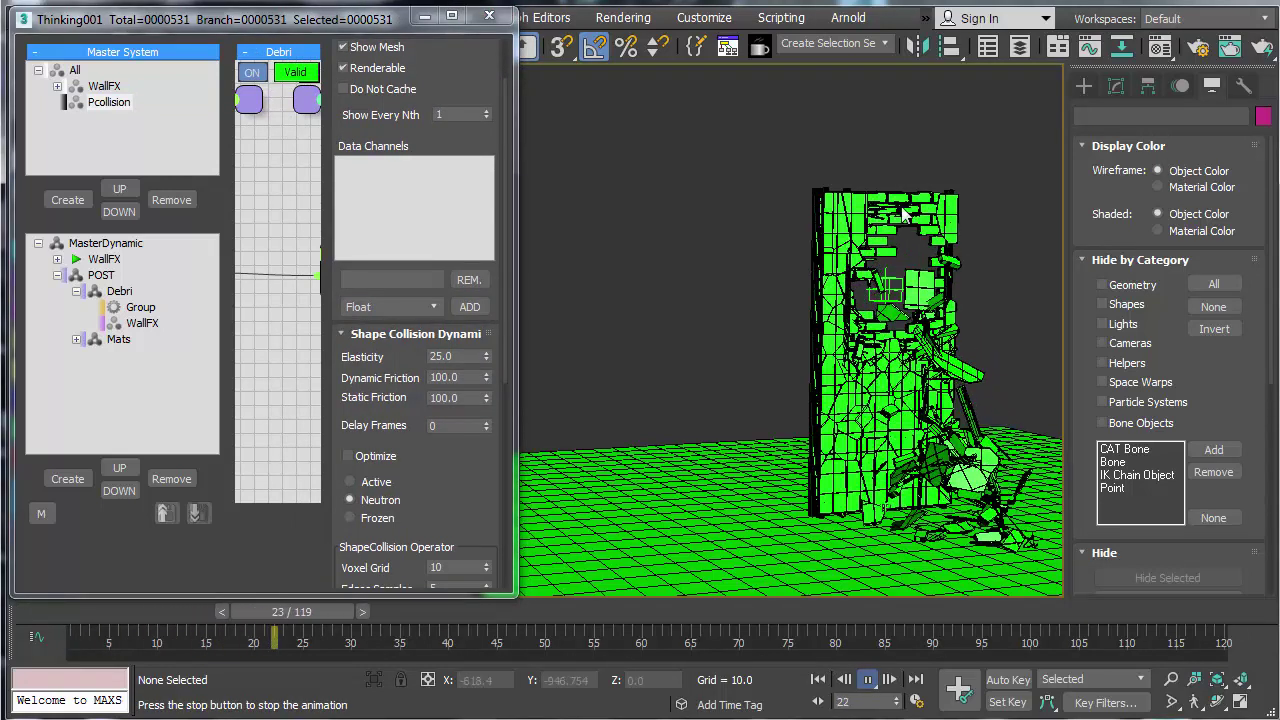
Step: Return the animation to the first frame and set the Shaded display to Material Color, with the particle editor widened
{"action": "left_click", "coordinate": [818, 680]}
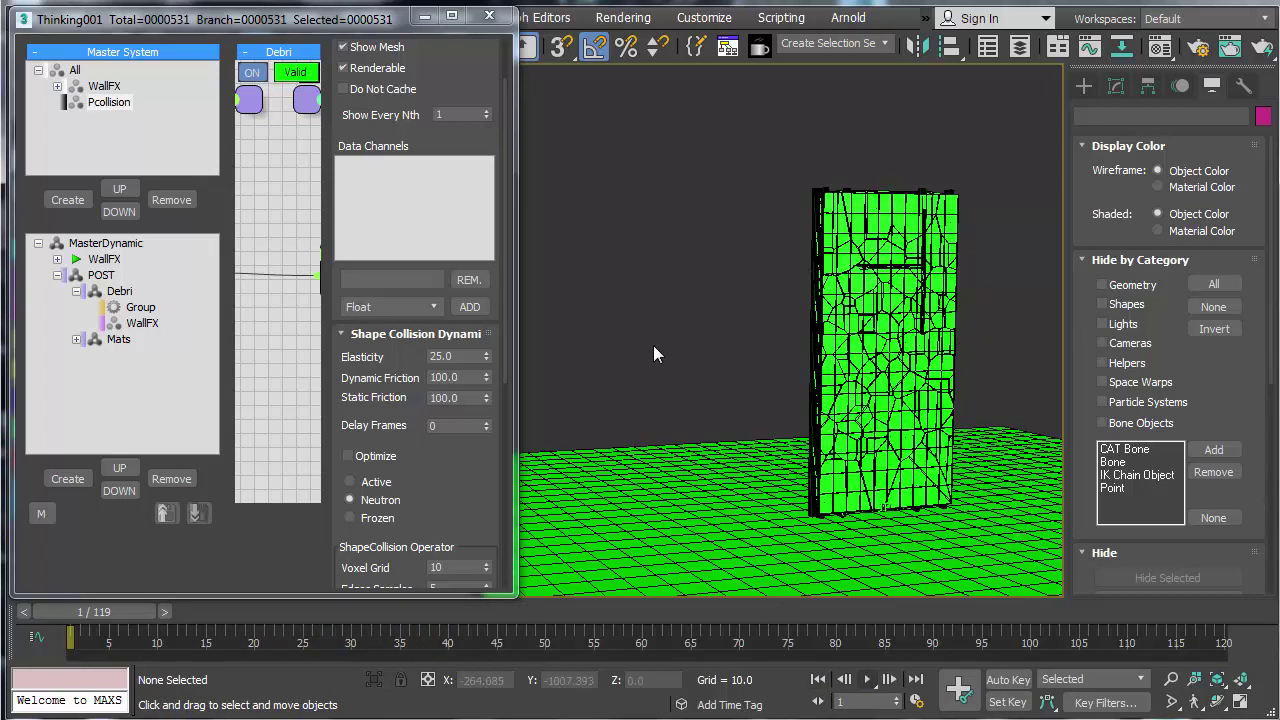
{"action": "left_click", "coordinate": [1175, 233]}
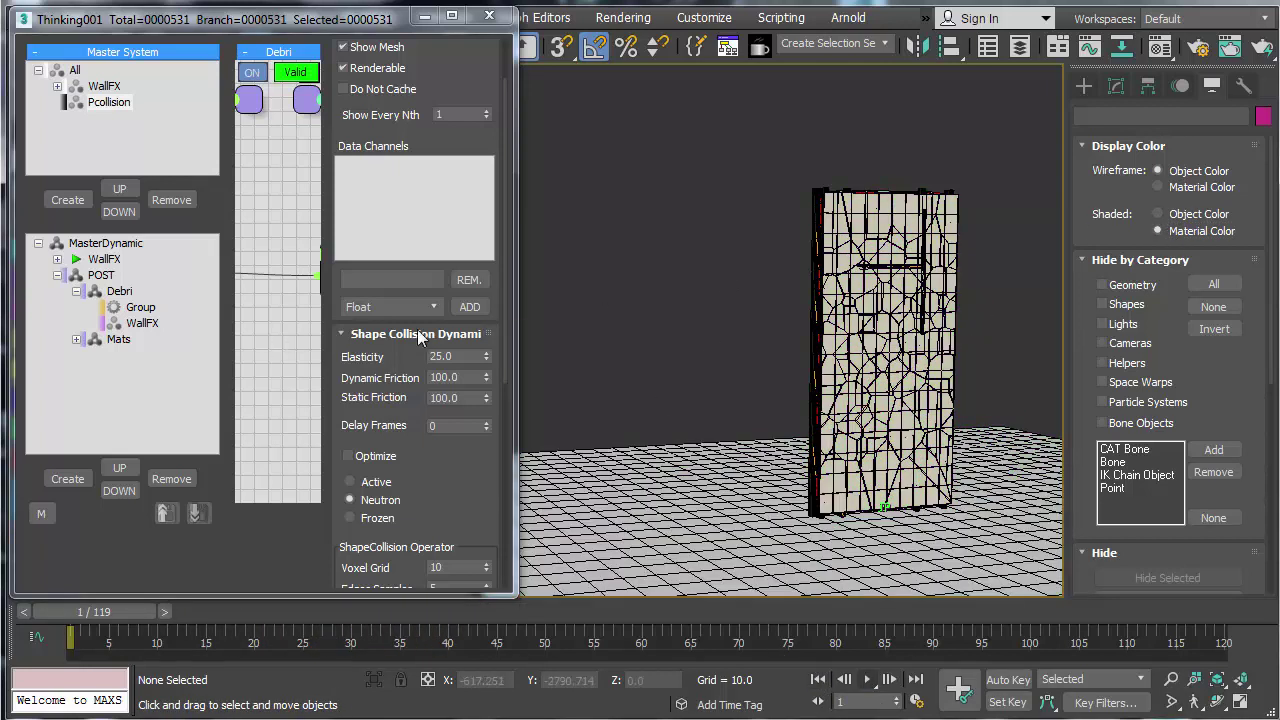
{"action": "left_click_drag", "start_coordinate": [513, 319], "coordinate": [705, 320]}
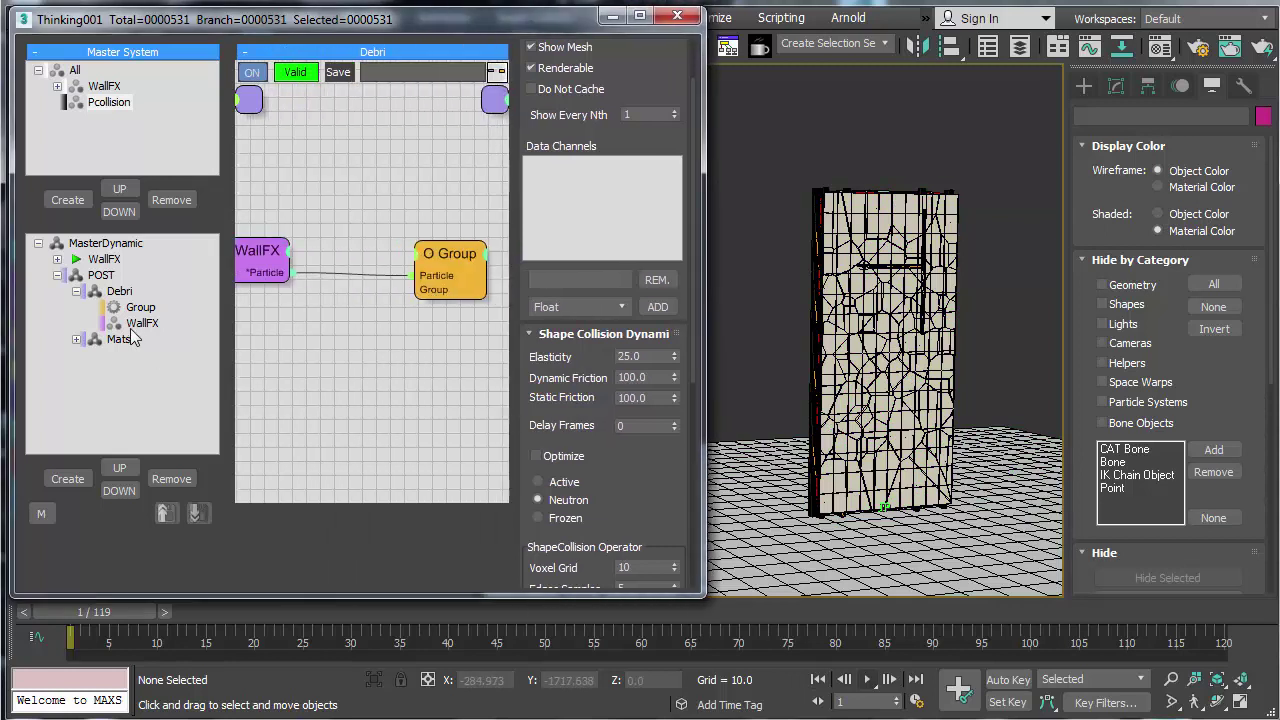
Step: Reorder WallFX above Group in the Debri dynamic set and rearrange the two nodes in its graph
{"action": "left_click_drag", "start_coordinate": [133, 325], "coordinate": [133, 305]}
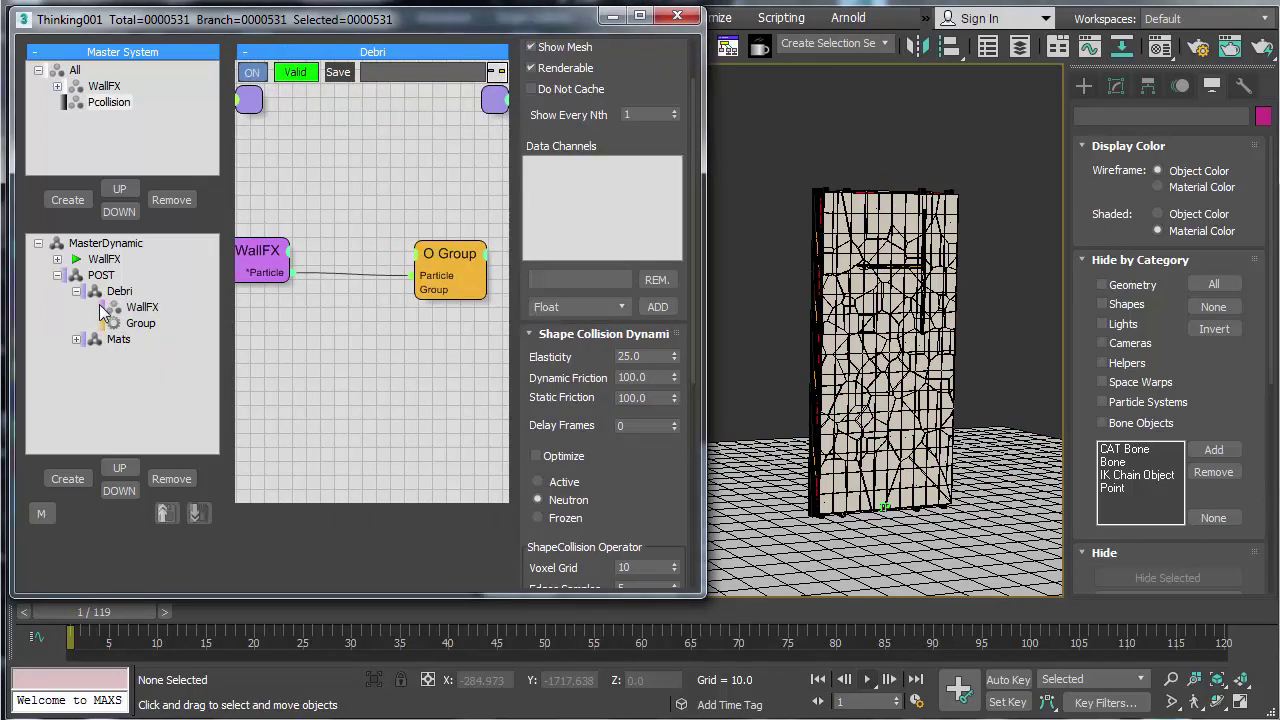
{"action": "middle_click_drag", "start_coordinate": [328, 381], "coordinate": [348, 369]}
{"action": "left_click_drag", "start_coordinate": [460, 251], "coordinate": [392, 249]}
{"action": "left_click", "coordinate": [272, 245]}
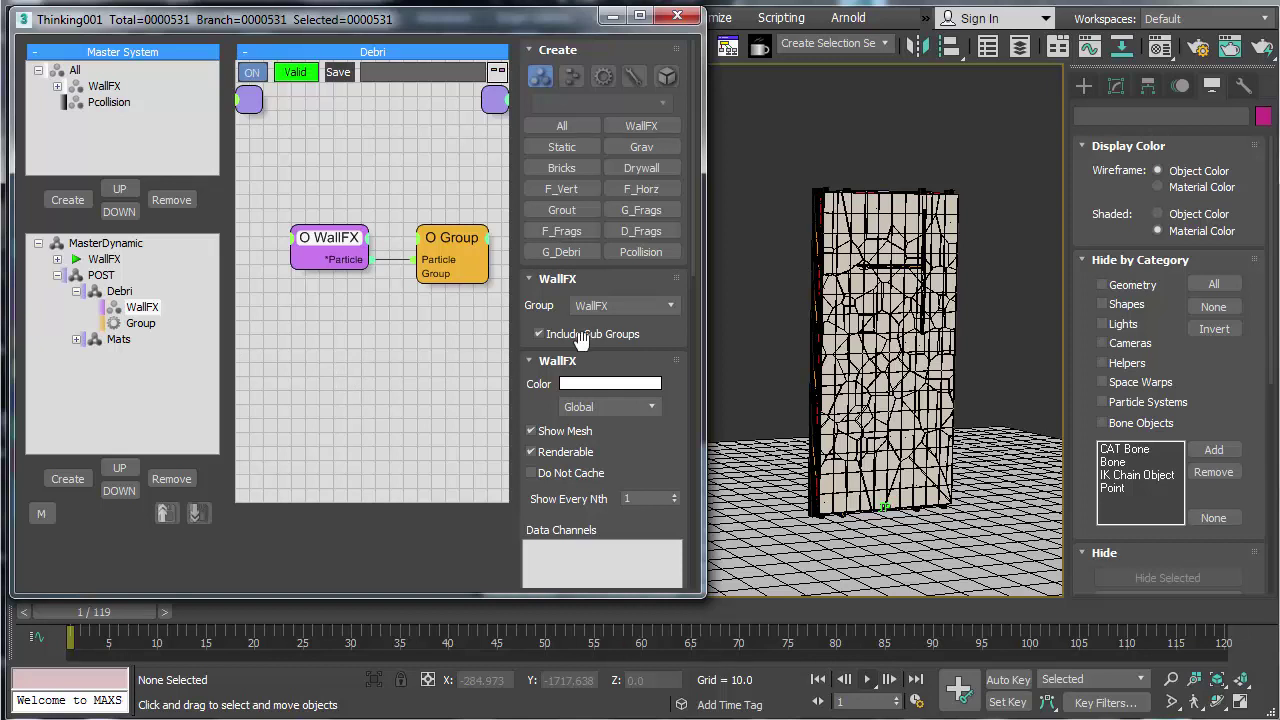
{"action": "left_click_drag", "start_coordinate": [702, 349], "coordinate": [836, 349]}
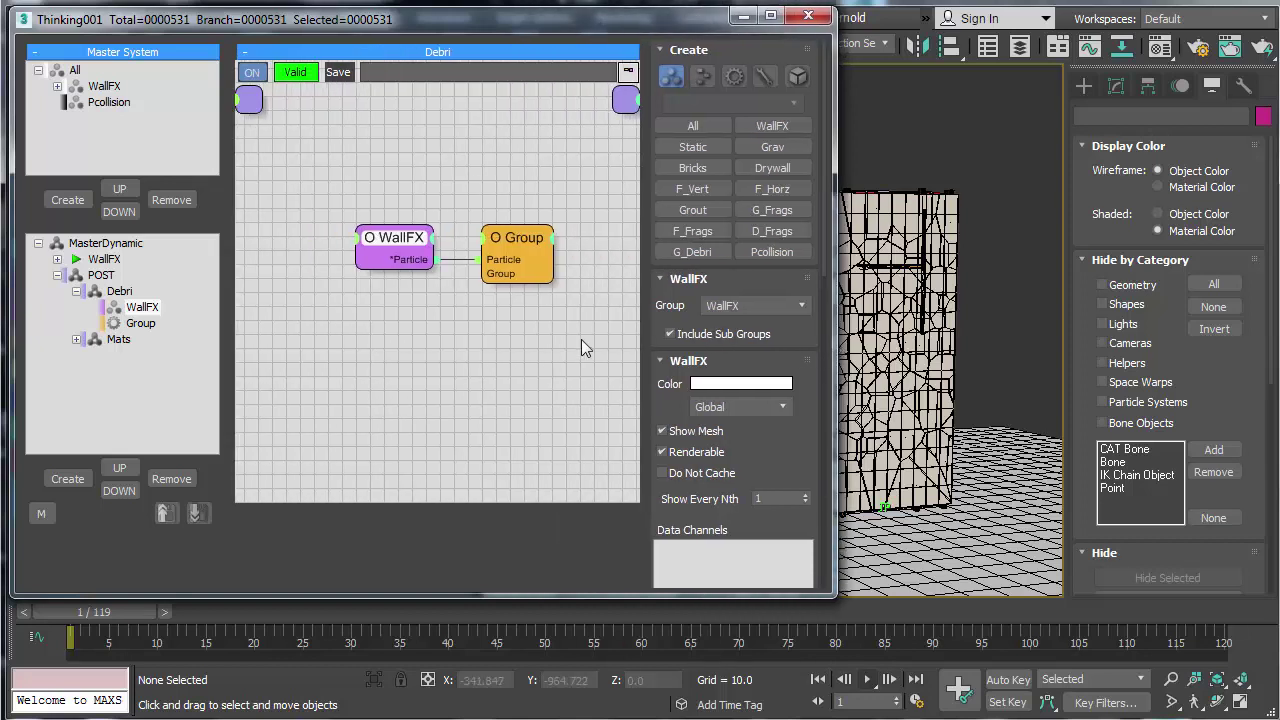
{"action": "middle_click_drag", "start_coordinate": [581, 339], "coordinate": [506, 302]}
{"action": "left_click_drag", "start_coordinate": [833, 345], "coordinate": [853, 308]}
{"action": "left_click_drag", "start_coordinate": [320, 210], "coordinate": [310, 180]}
{"action": "left_click", "coordinate": [440, 214]}
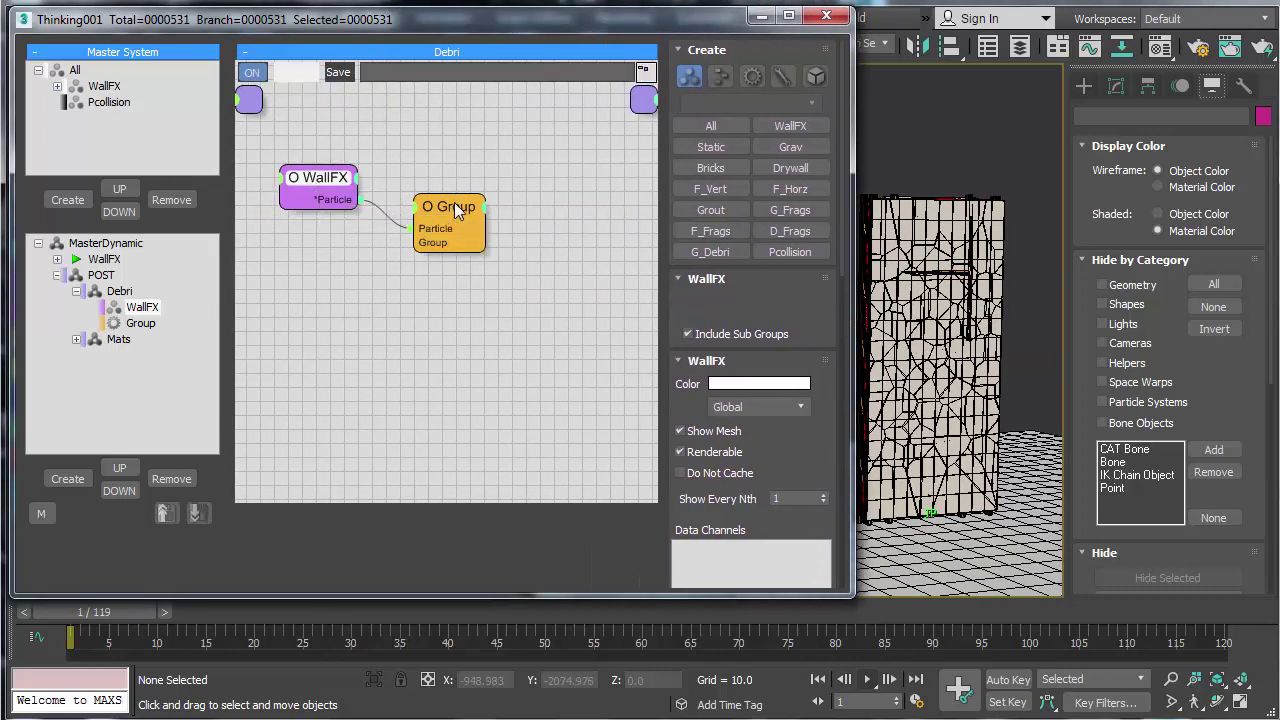
{"action": "left_click_drag", "start_coordinate": [440, 214], "coordinate": [471, 188]}
Step: Expand the WallFX and Grav particle groups and review their subgroups down to G_Debri
{"action": "left_click", "coordinate": [57, 87]}
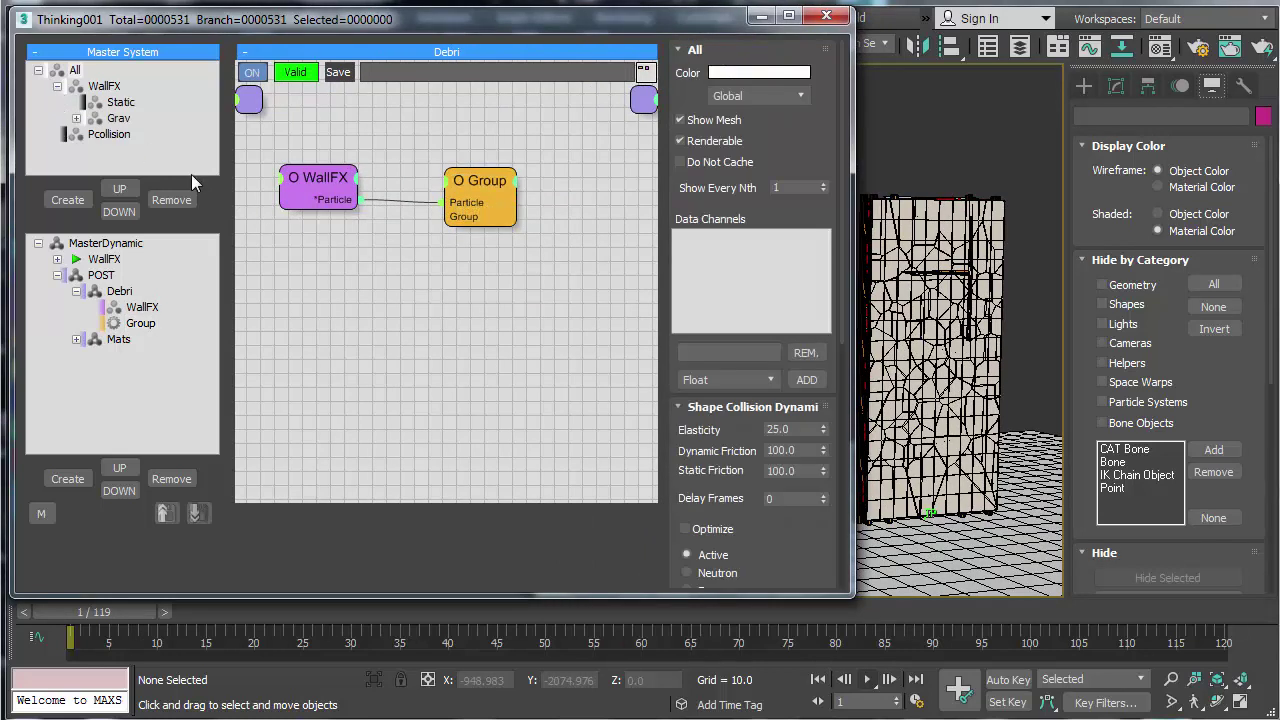
{"action": "left_click_drag", "start_coordinate": [187, 175], "coordinate": [187, 201]}
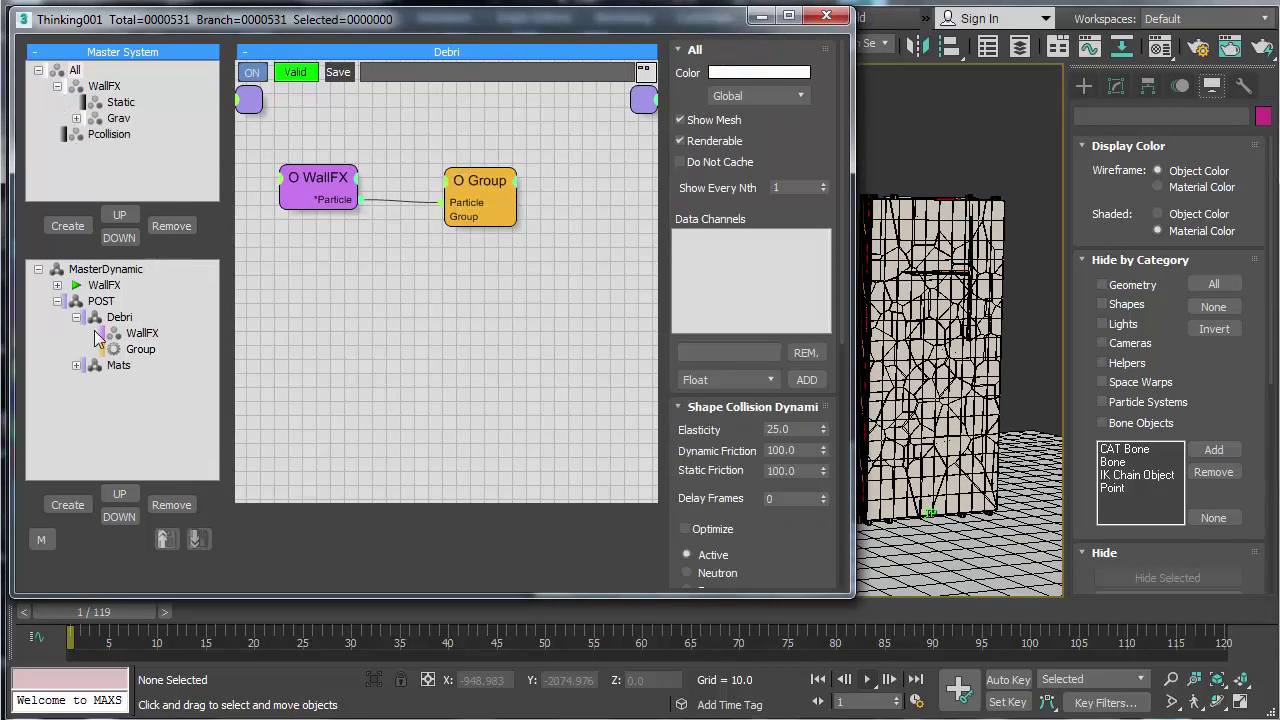
{"action": "left_click", "coordinate": [76, 318]}
{"action": "left_click", "coordinate": [82, 122]}
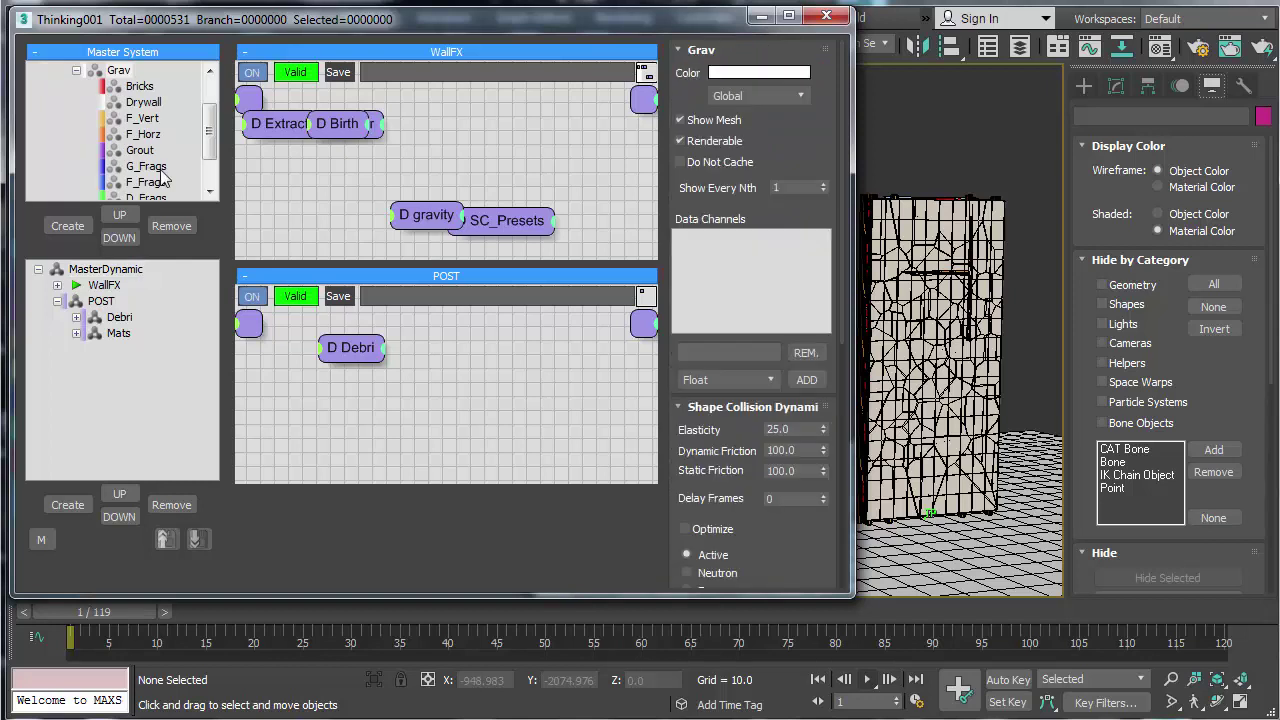
{"action": "scroll", "coordinate": [209, 177], "scroll_direction": "down", "scroll_amount": 3}
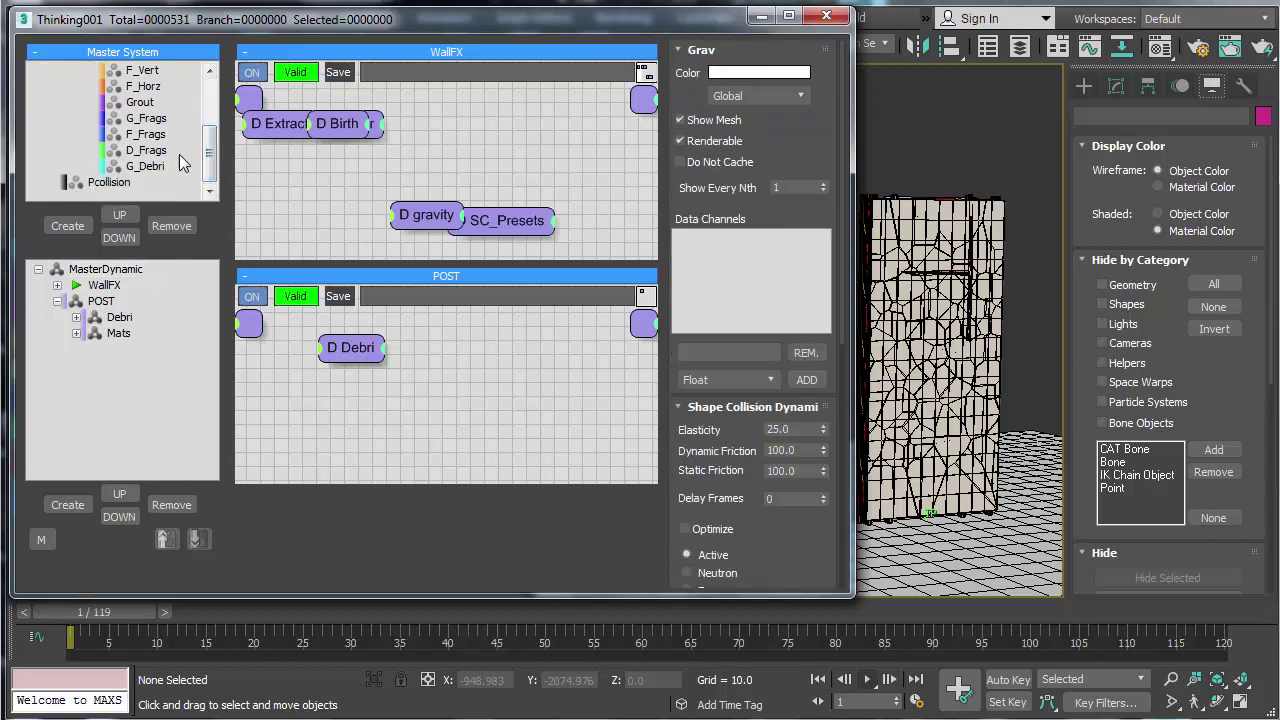
Step: Add the M3D_Generators black box "birth node surface" to the Debri dynamic set
{"action": "left_click", "coordinate": [100, 317]}
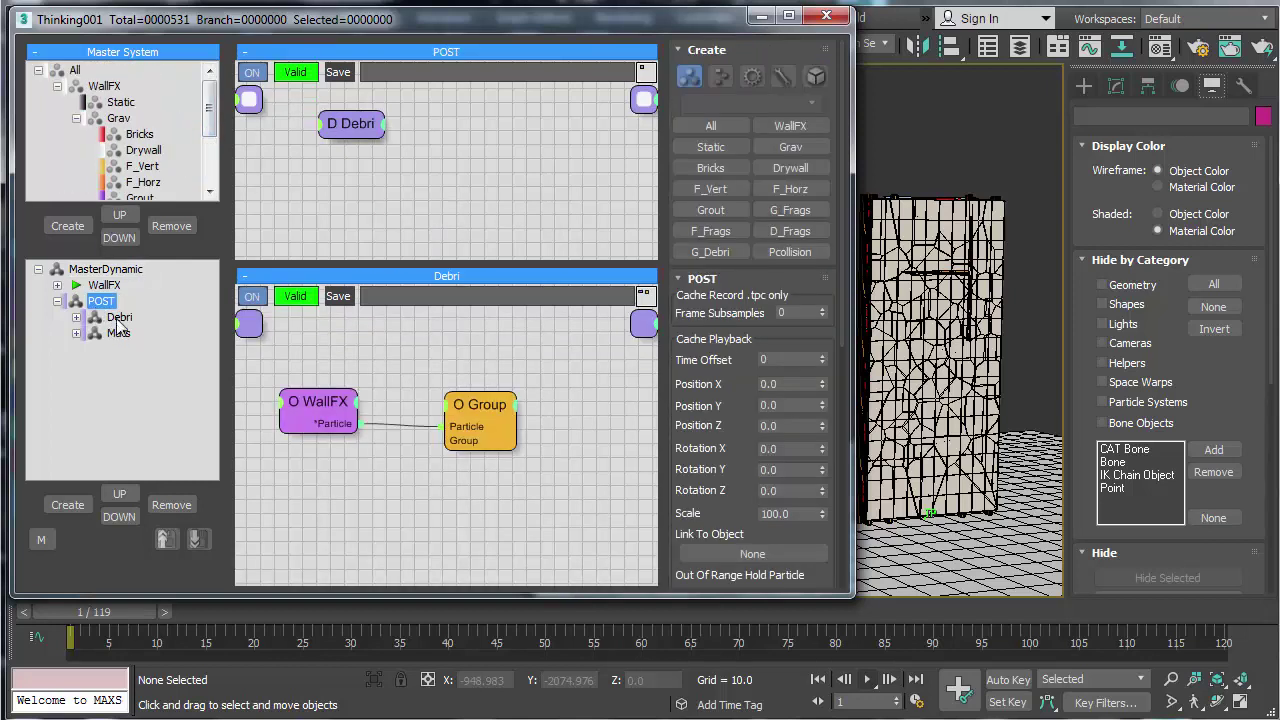
{"action": "right_click", "coordinate": [378, 257]}
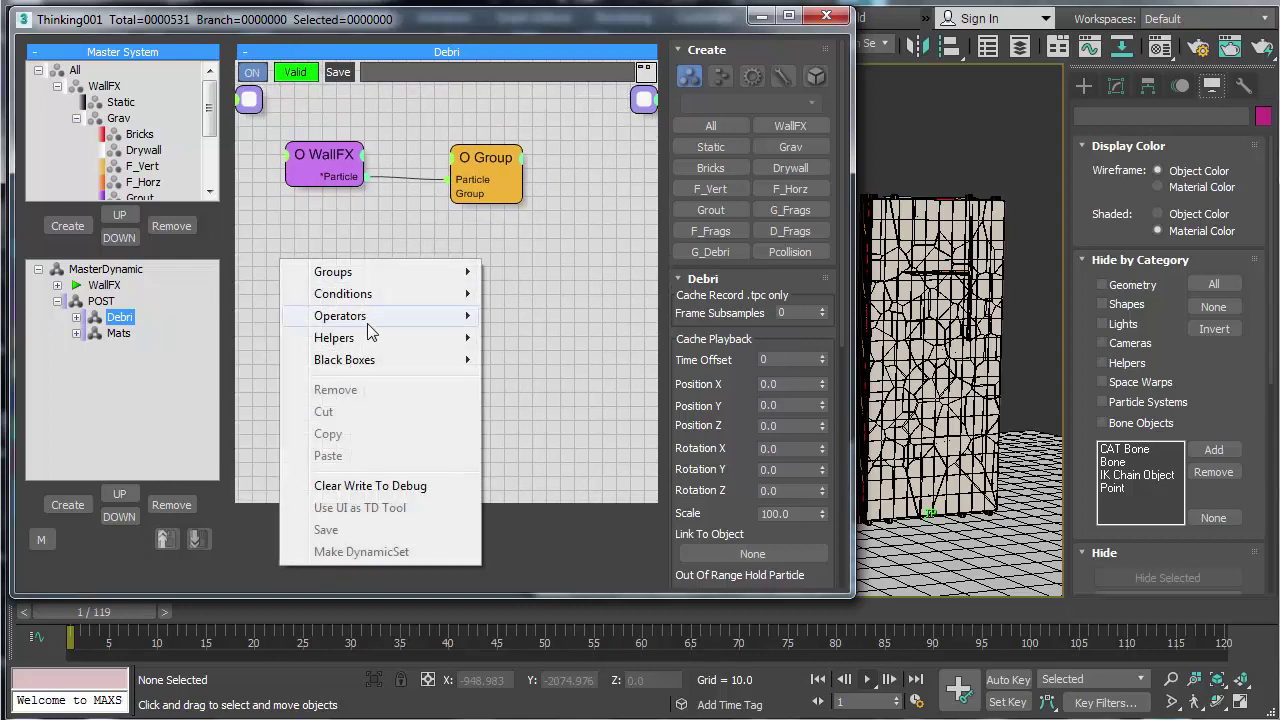
{"action": "mouse_move", "coordinate": [367, 323]}
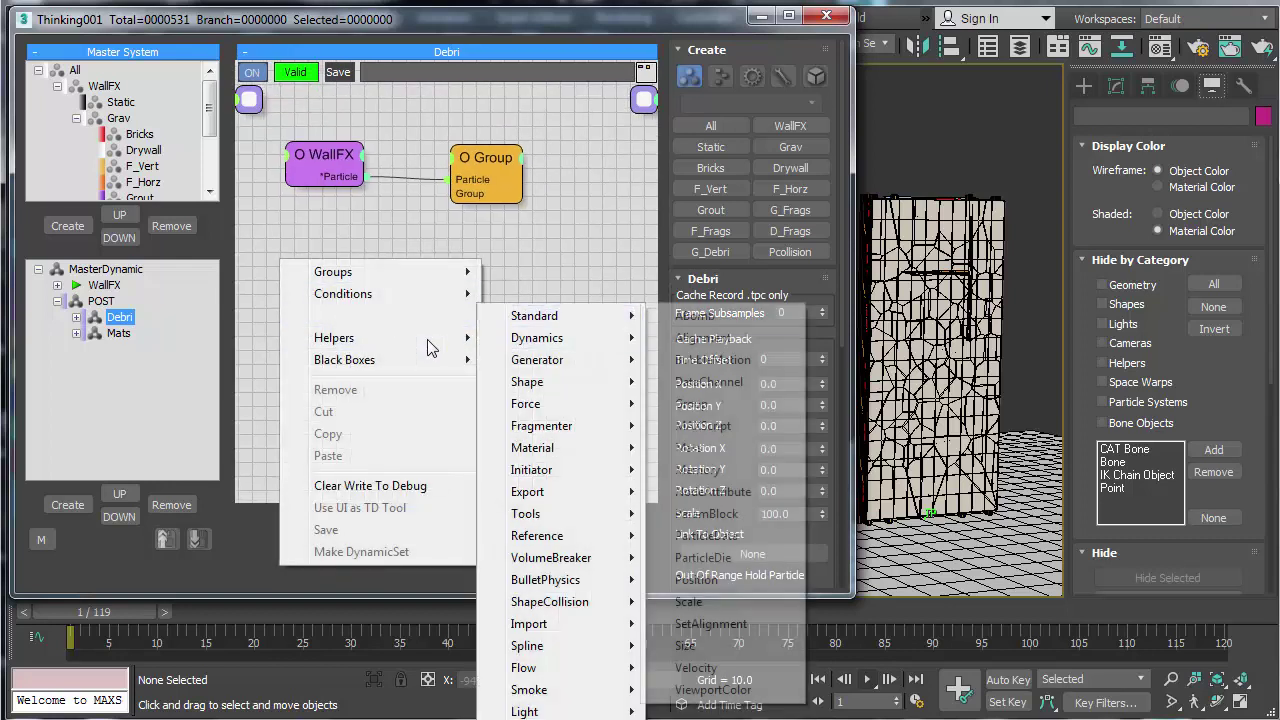
{"action": "mouse_move", "coordinate": [370, 300]}
{"action": "mouse_move", "coordinate": [376, 360]}
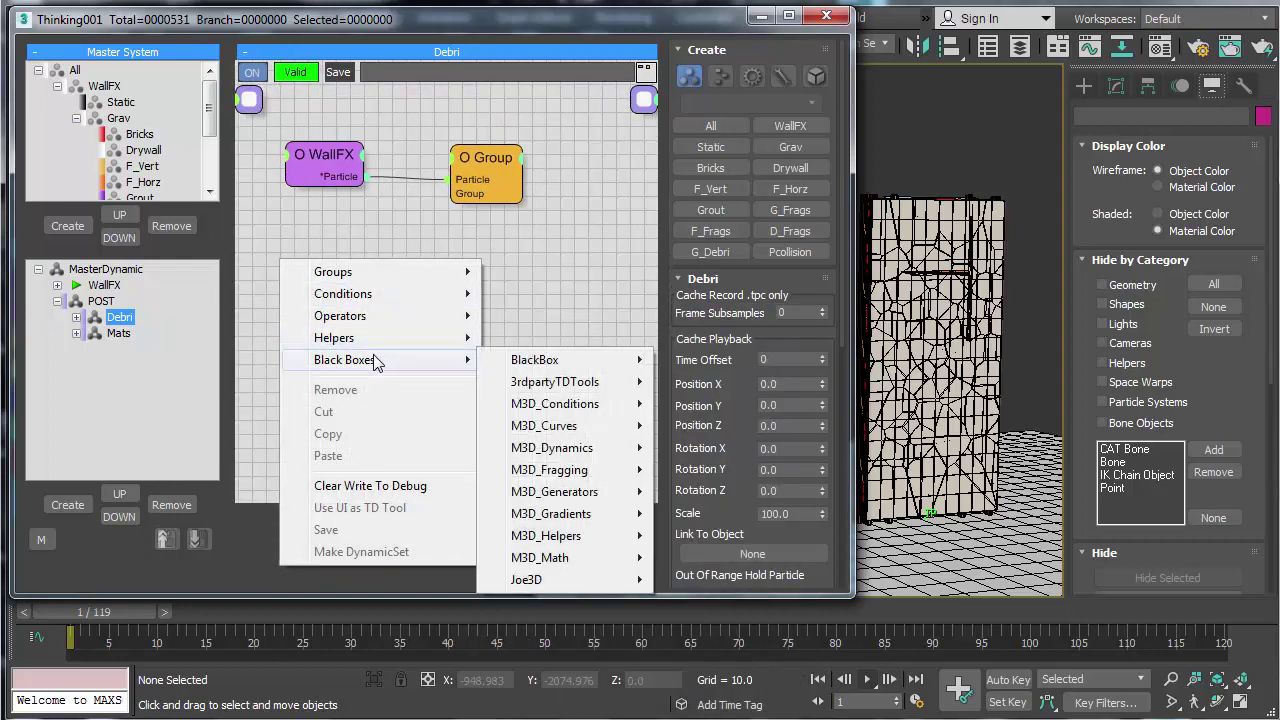
{"action": "mouse_move", "coordinate": [570, 492]}
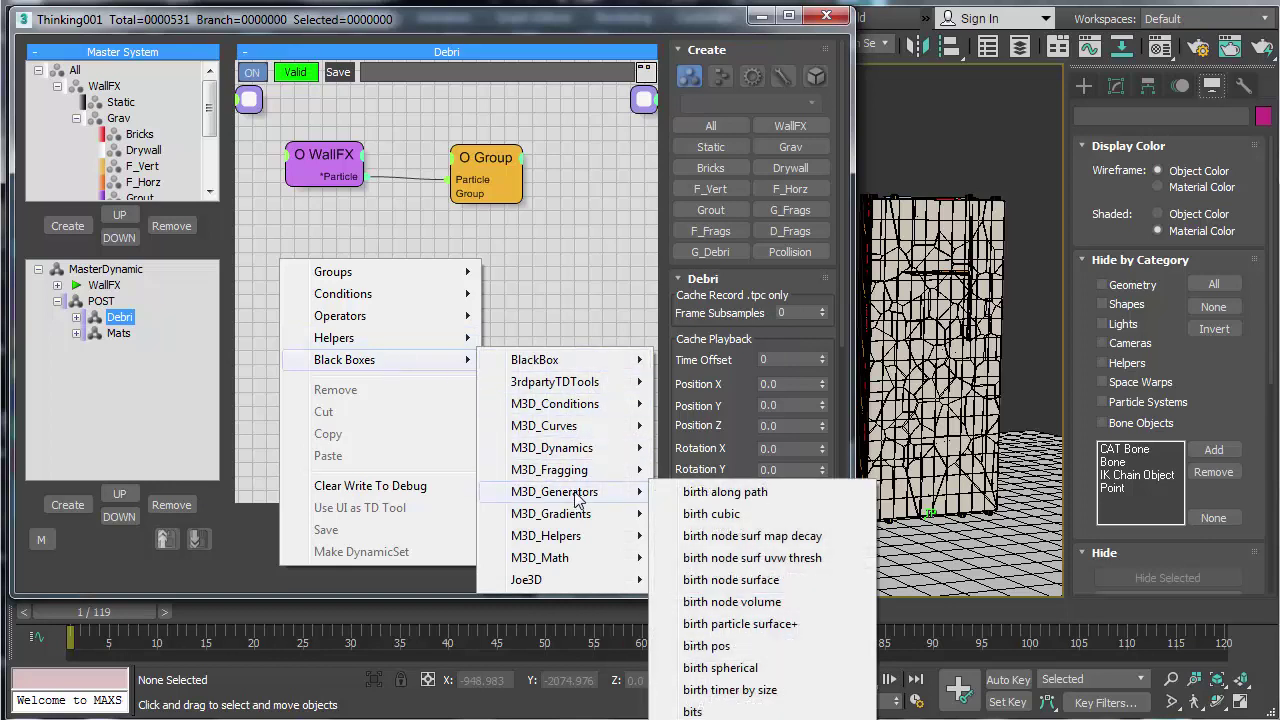
{"action": "left_click", "coordinate": [707, 586]}
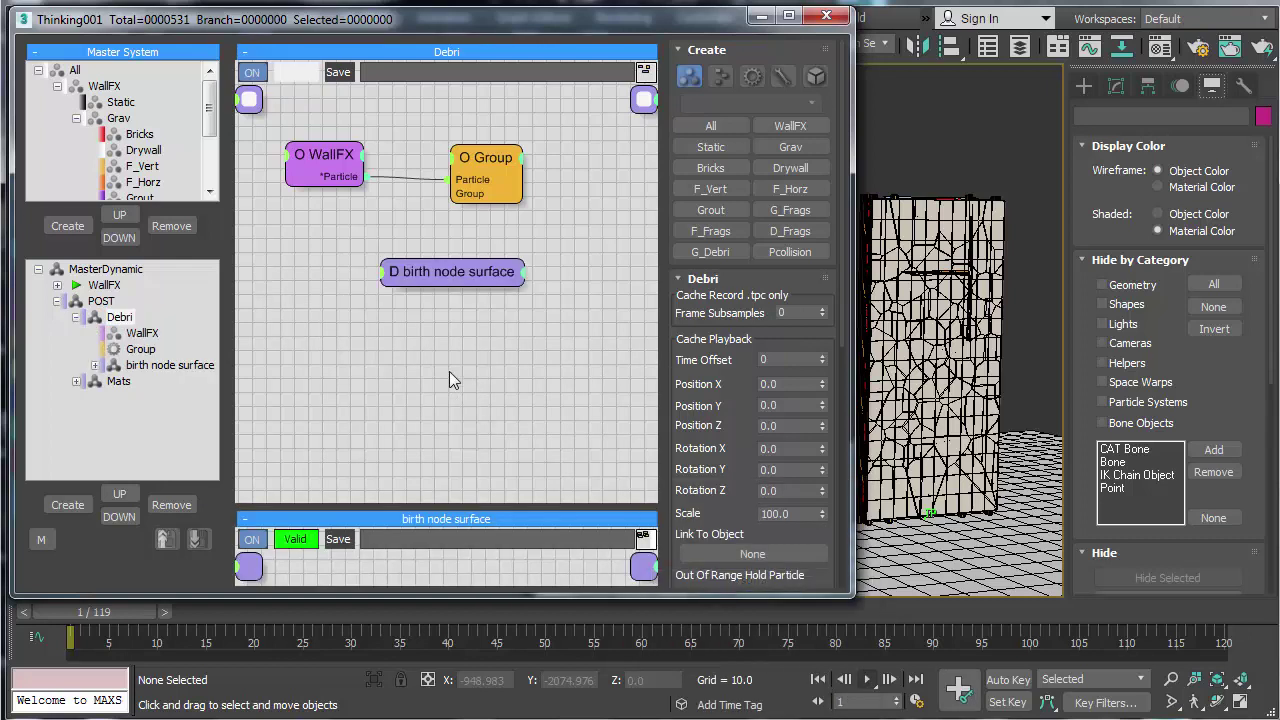
Step: Open the birth node surface set and delete its Geom Instance and Size operators
{"action": "left_click", "coordinate": [169, 366]}
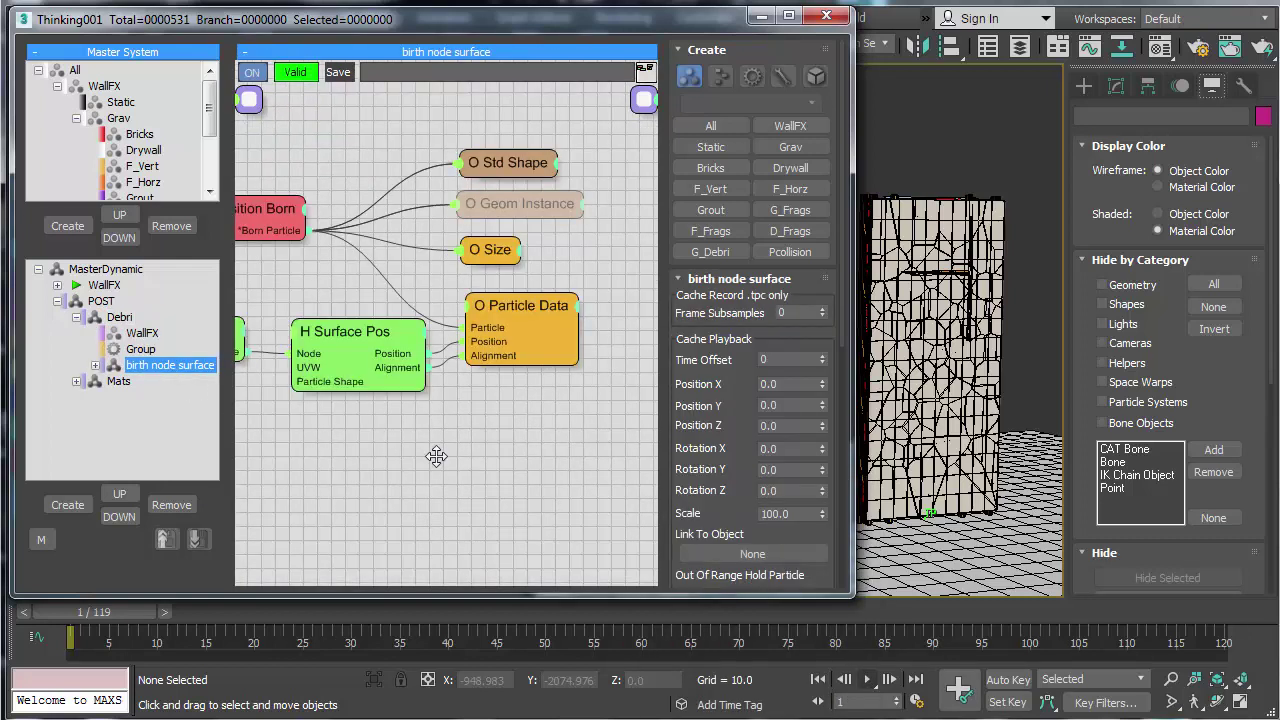
{"action": "middle_click_drag", "start_coordinate": [436, 457], "coordinate": [505, 477]}
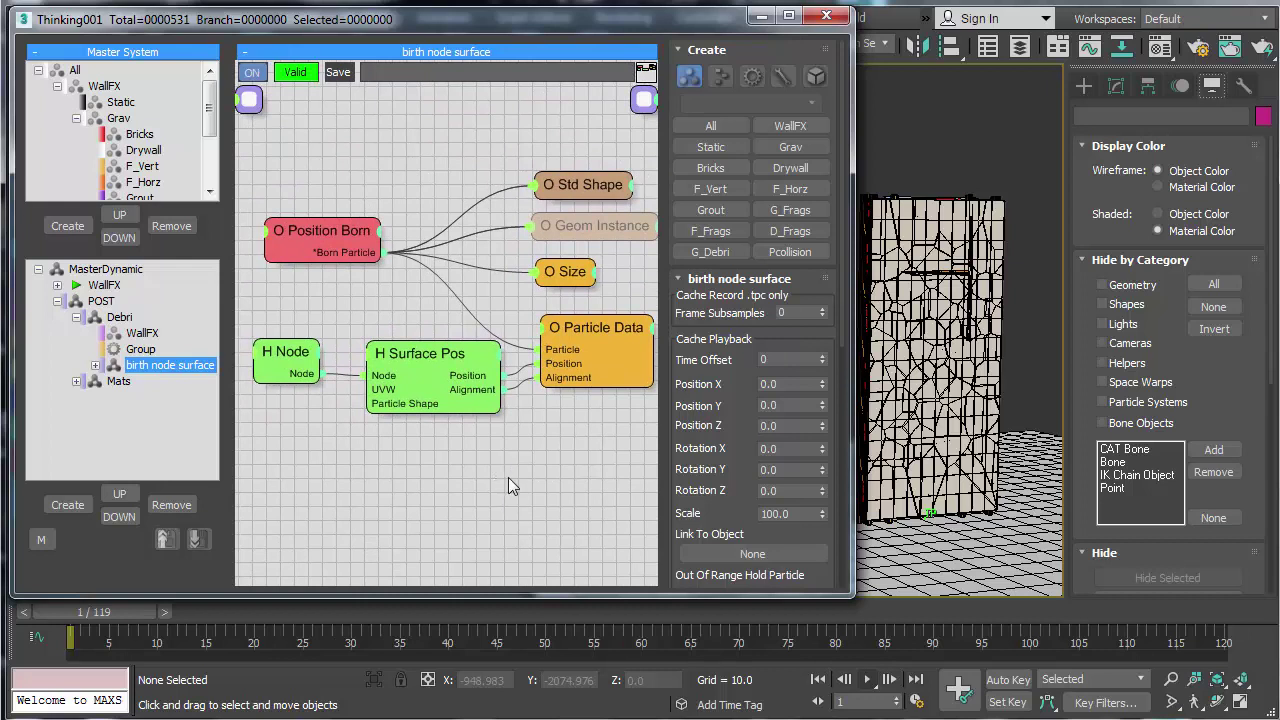
{"action": "left_click", "coordinate": [569, 225]}
{"action": "key", "text": "Delete"}
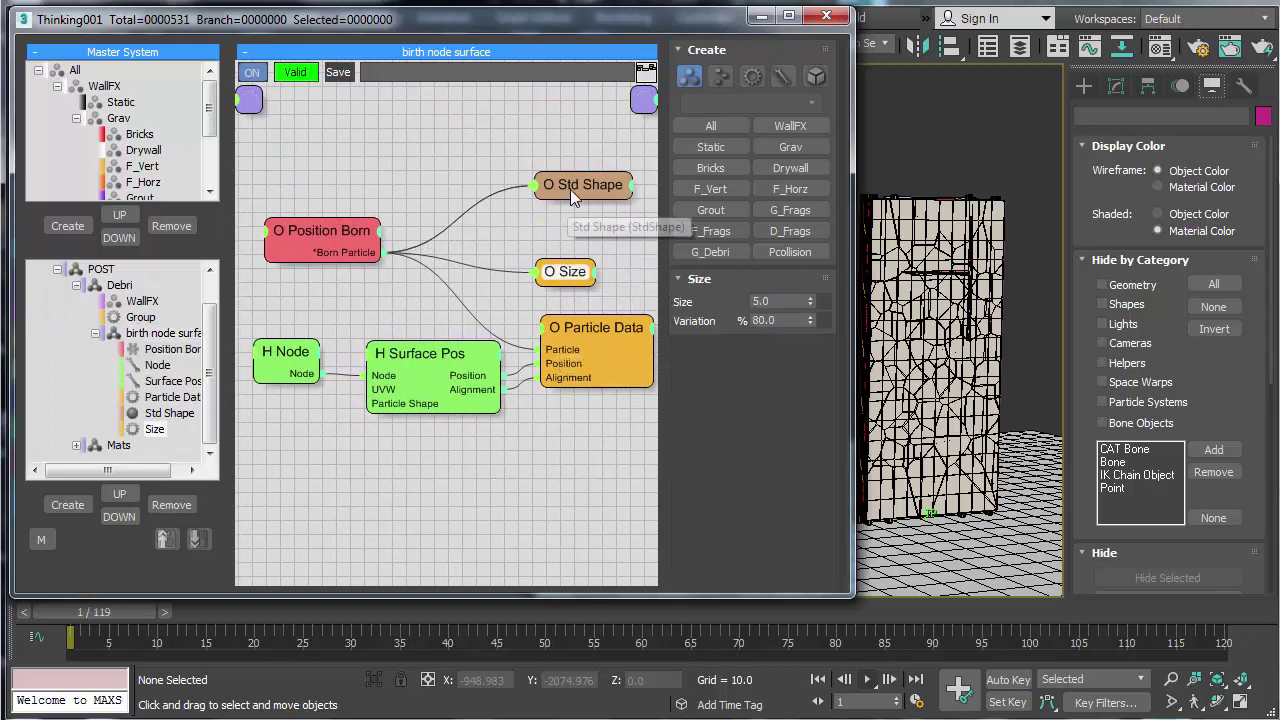
{"action": "key", "text": "Delete"}
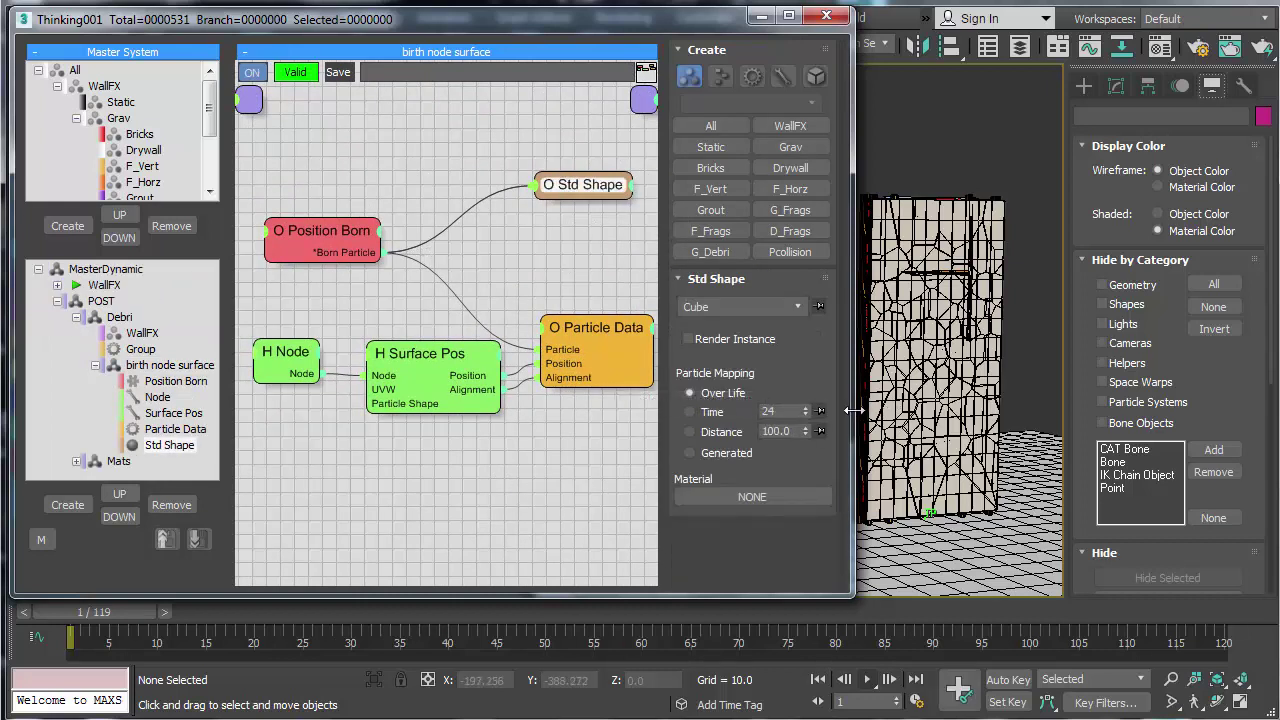
Step: Enlarge the editor and expose the Particle input on the Position Born operator, repositioning its node
{"action": "left_click_drag", "start_coordinate": [870, 417], "coordinate": [1222, 417]}
{"action": "left_click_drag", "start_coordinate": [480, 228], "coordinate": [620, 242]}
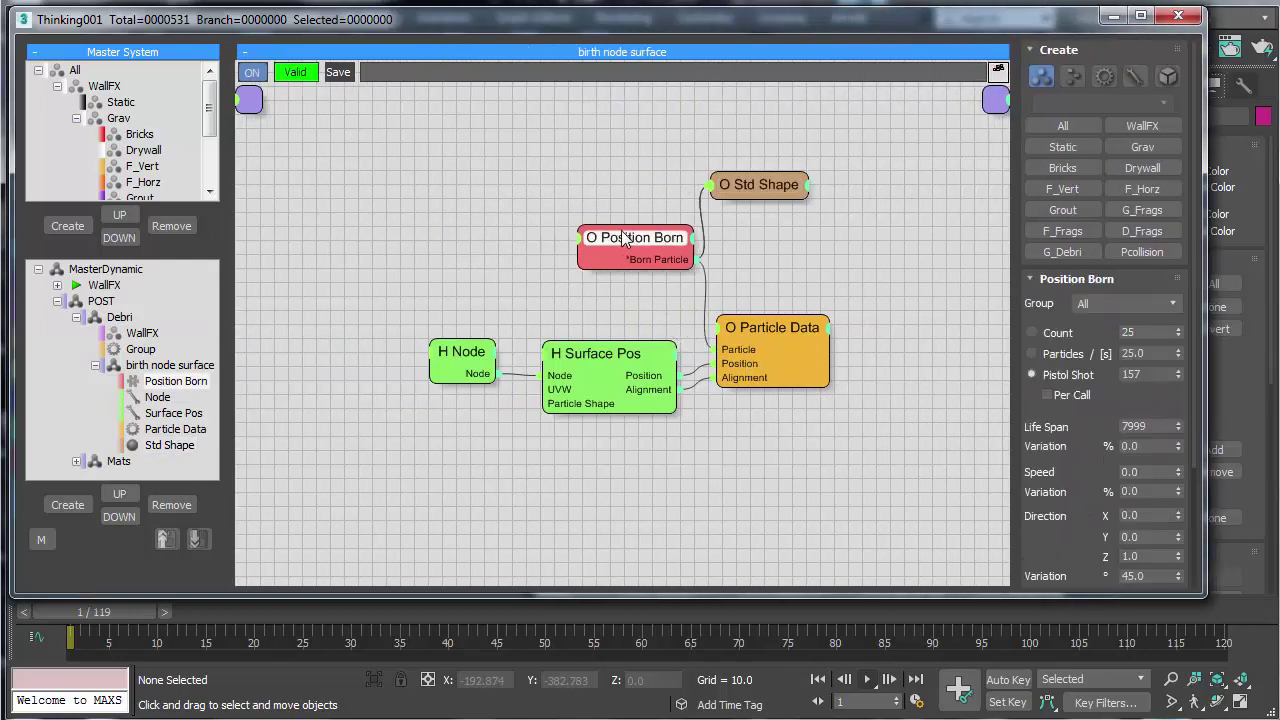
{"action": "right_click", "coordinate": [600, 246]}
{"action": "mouse_move", "coordinate": [600, 414]}
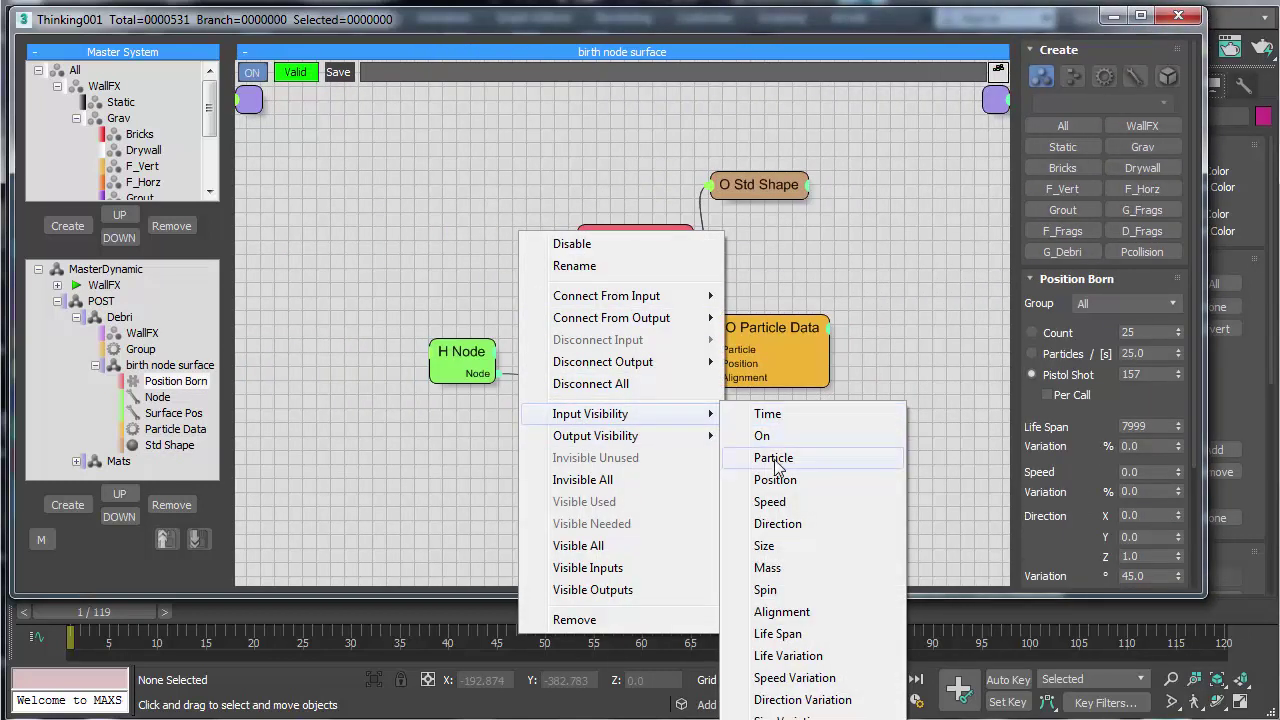
{"action": "left_click", "coordinate": [773, 457]}
{"action": "left_click_drag", "start_coordinate": [620, 231], "coordinate": [596, 227]}
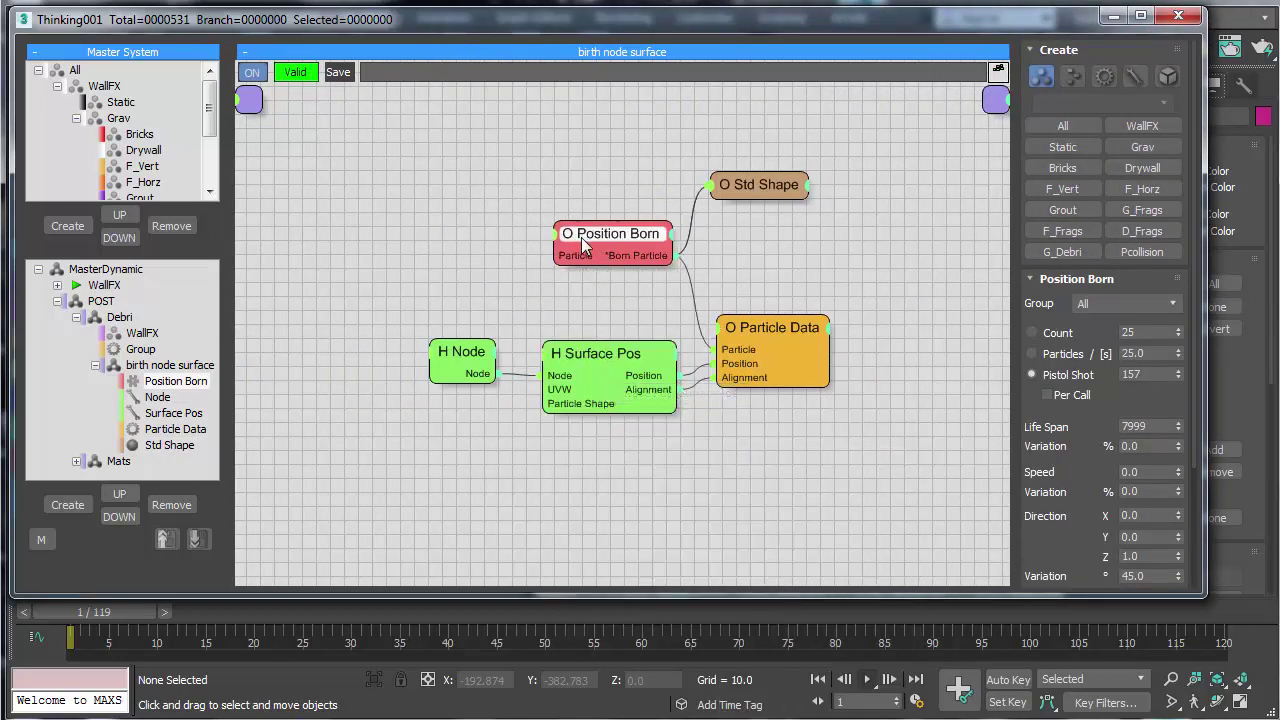
Step: Replace the Node helper with a WallFX group node and set Surface Pos's Mat. ID to 2
{"action": "left_click", "coordinate": [462, 362]}
{"action": "key", "text": "Delete"}
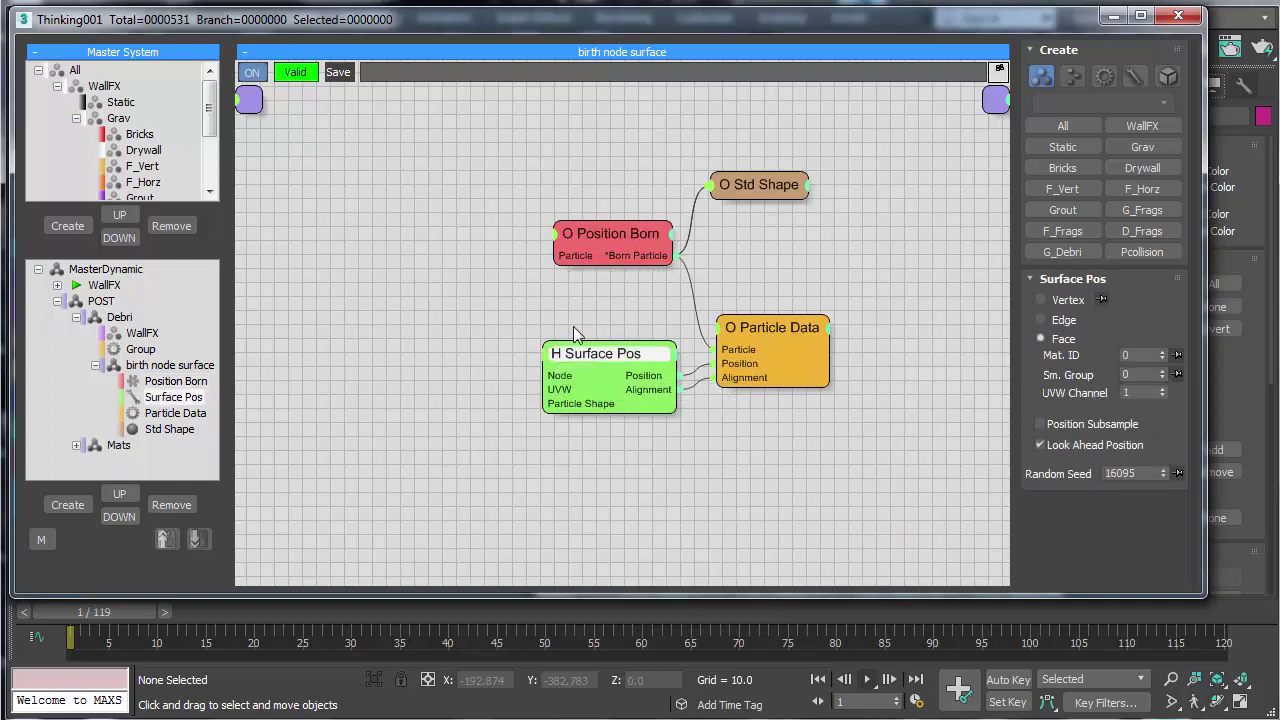
{"action": "left_click", "coordinate": [1142, 126]}
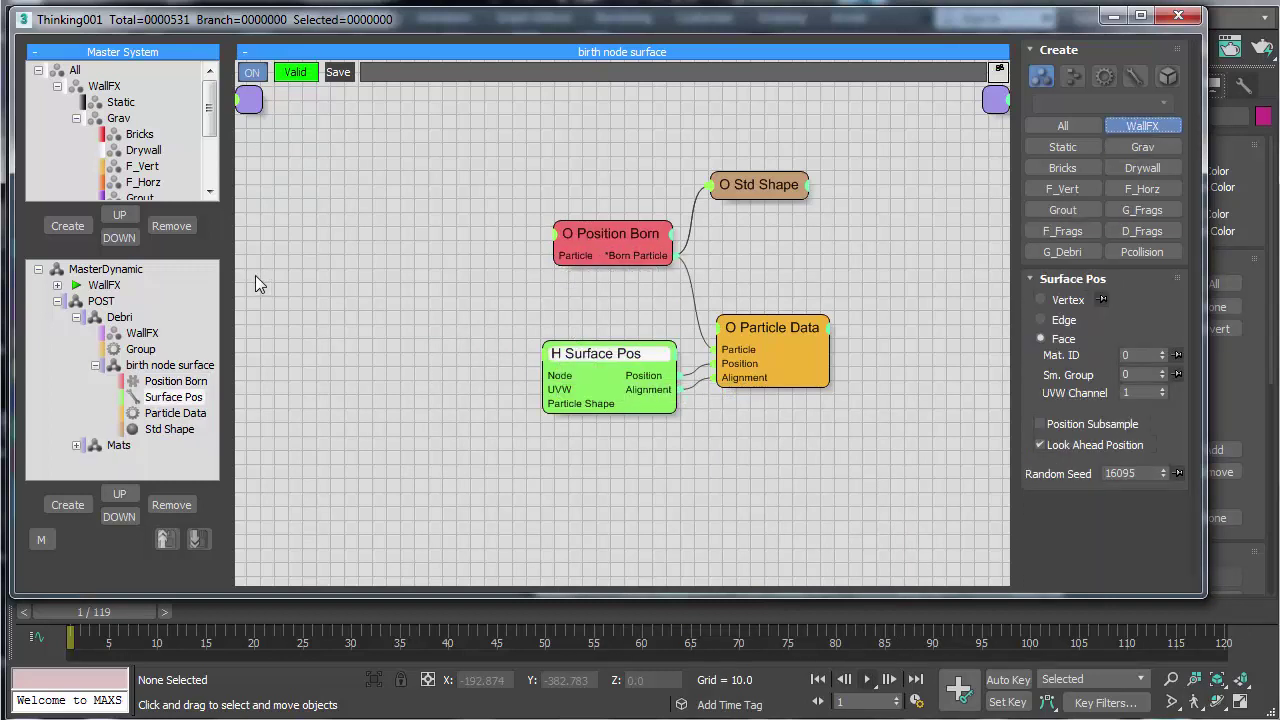
{"action": "left_click", "coordinate": [273, 250]}
{"action": "left_click", "coordinate": [603, 354]}
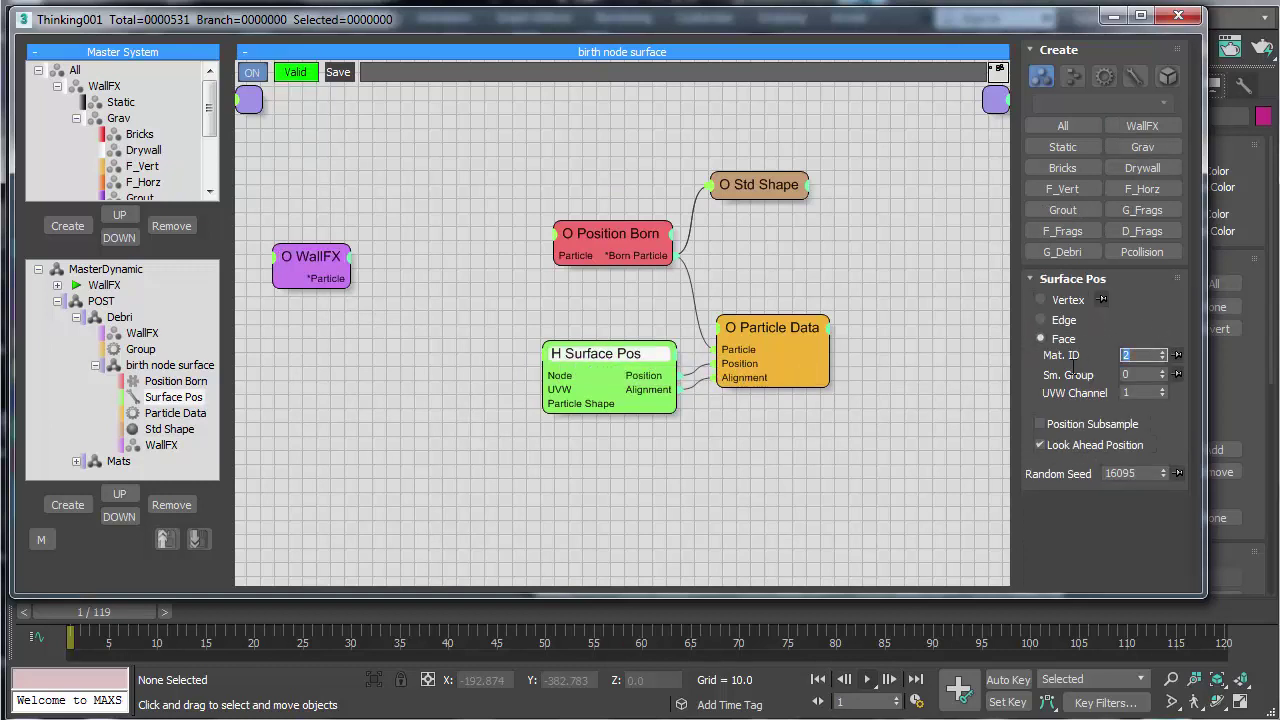
Step: Create a new particle group under All and name it Pdebri
{"action": "left_click", "coordinate": [598, 233]}
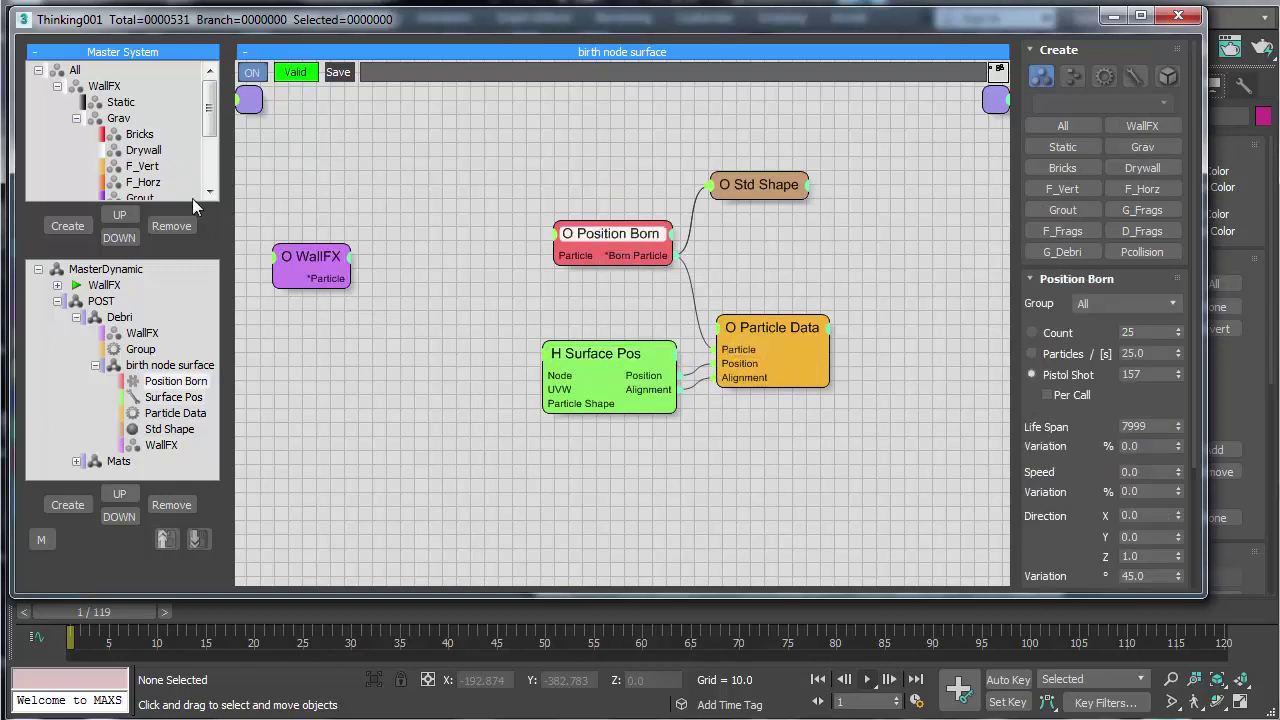
{"action": "left_click_drag", "start_coordinate": [192, 198], "coordinate": [192, 258]}
{"action": "left_click", "coordinate": [57, 86]}
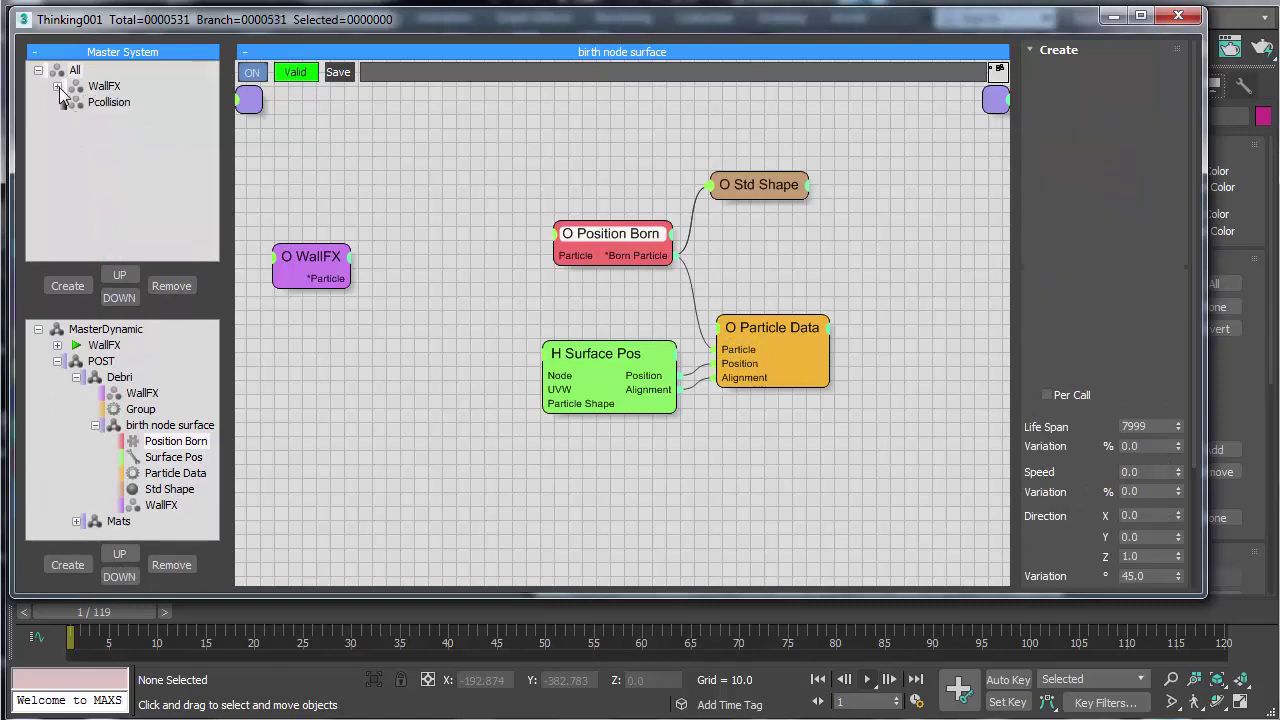
{"action": "left_click", "coordinate": [67, 285]}
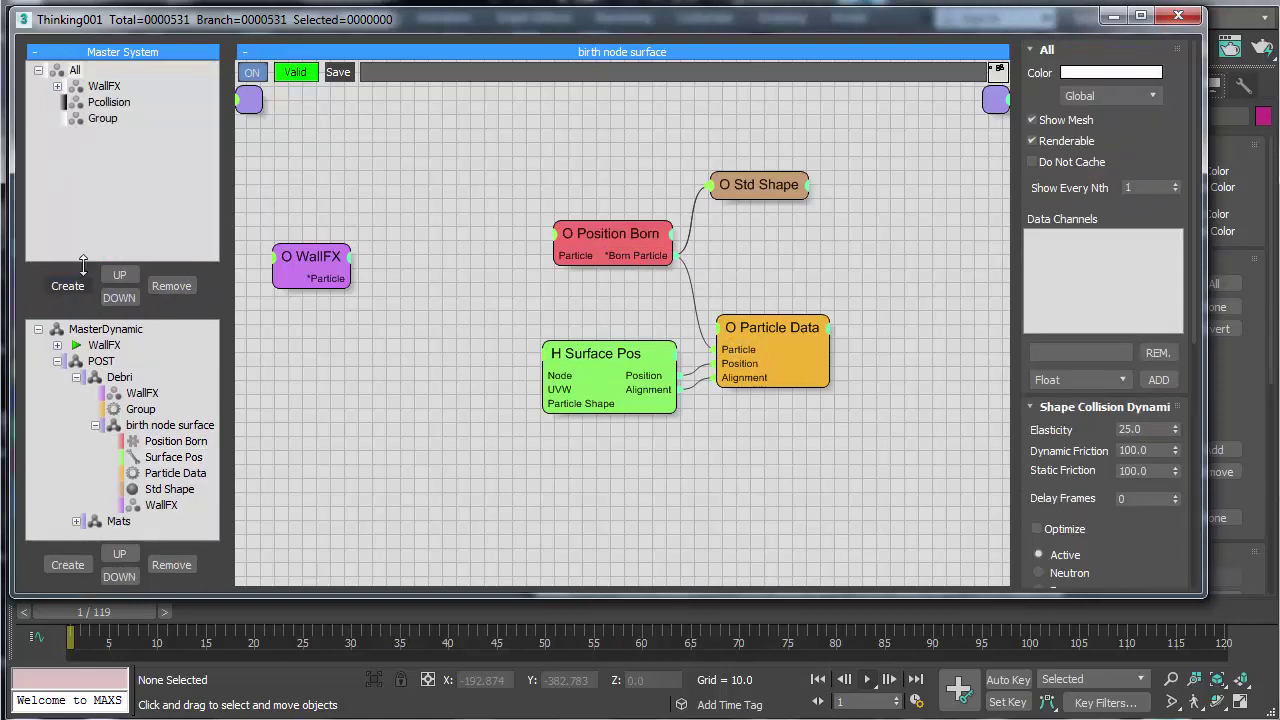
{"action": "left_click", "coordinate": [102, 125]}
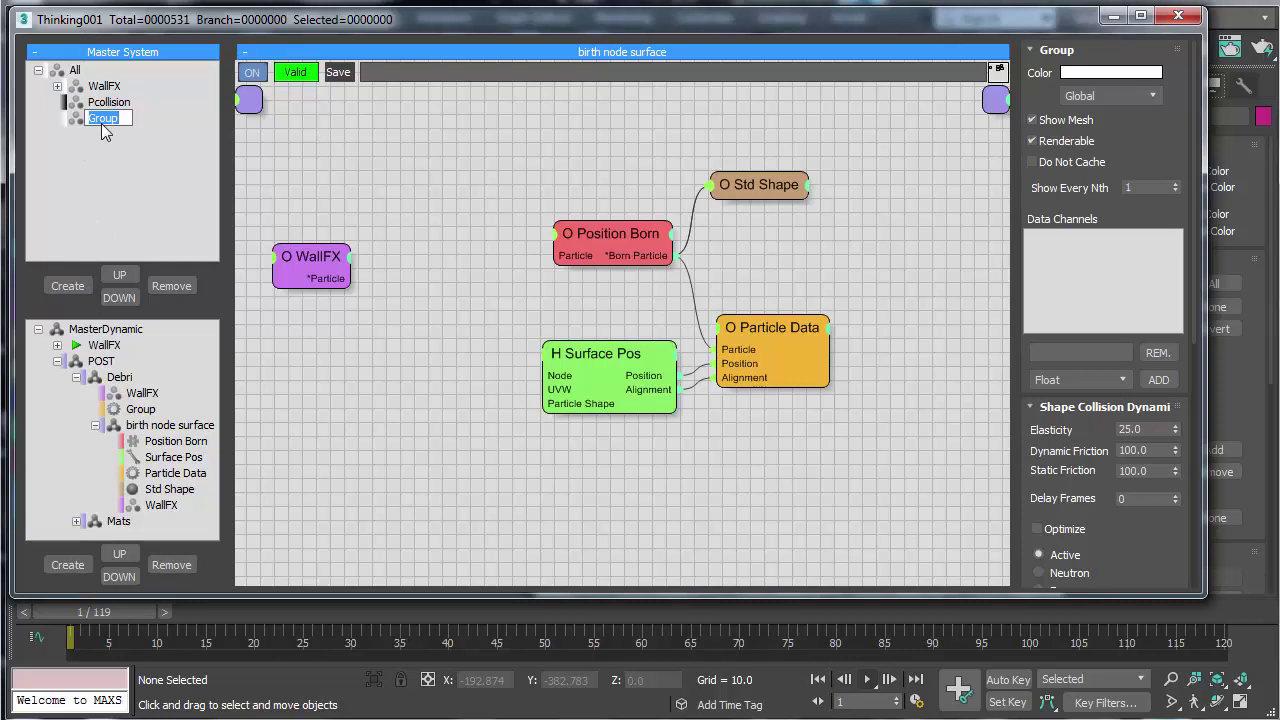
{"action": "type", "text": "Pdebri"}
{"action": "key", "text": "Return"}
Step: Set the Pdebri group's color to red (255, 0, 0)
{"action": "left_click", "coordinate": [1084, 74]}
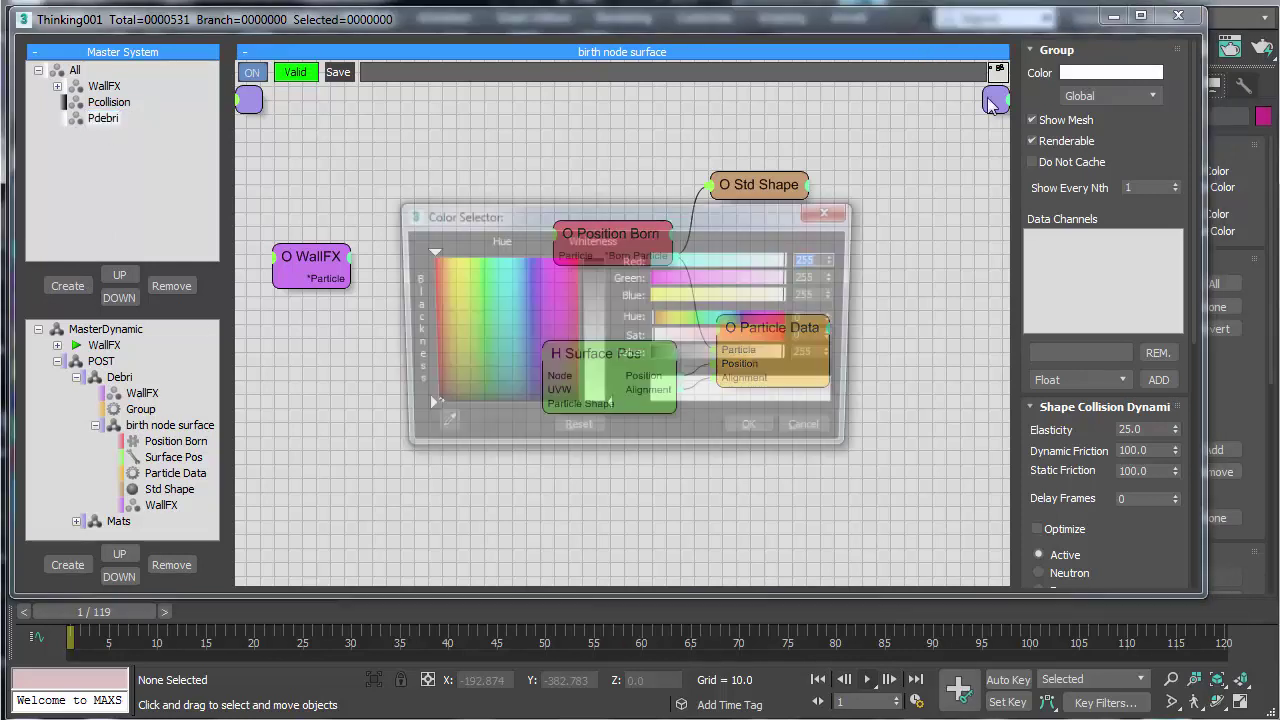
{"action": "left_click_drag", "start_coordinate": [596, 298], "coordinate": [596, 256]}
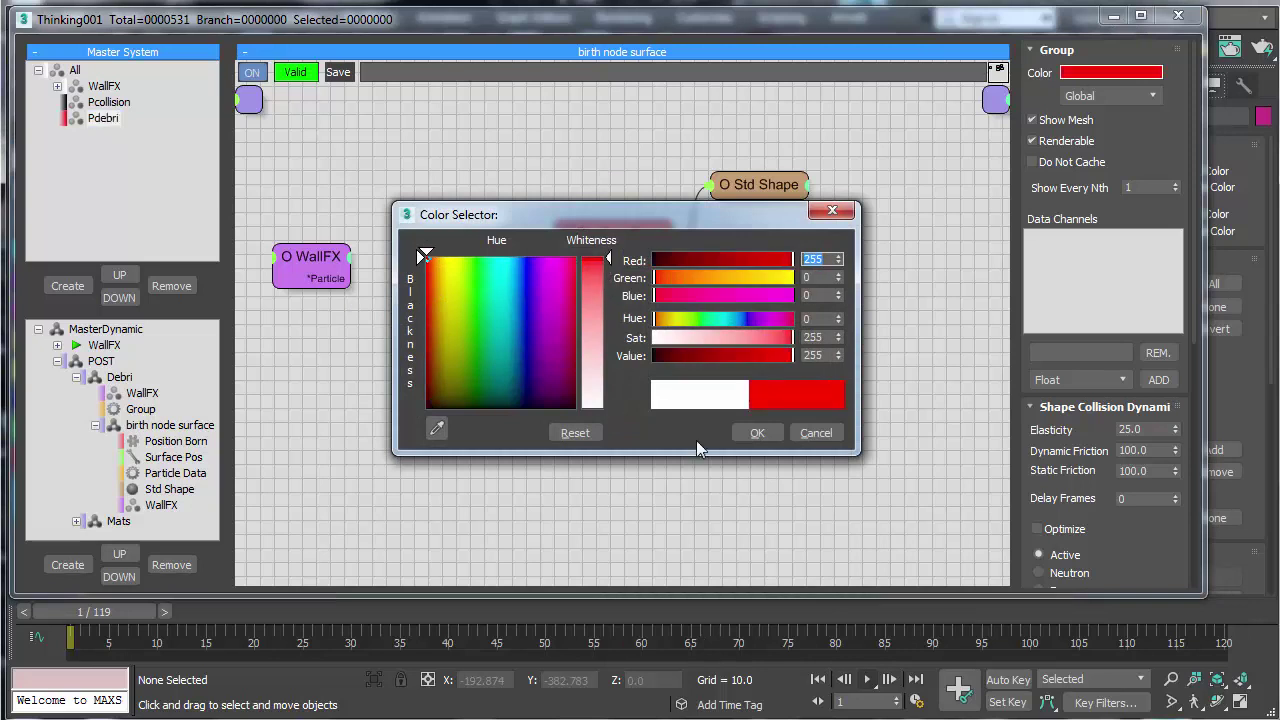
{"action": "left_click", "coordinate": [756, 433]}
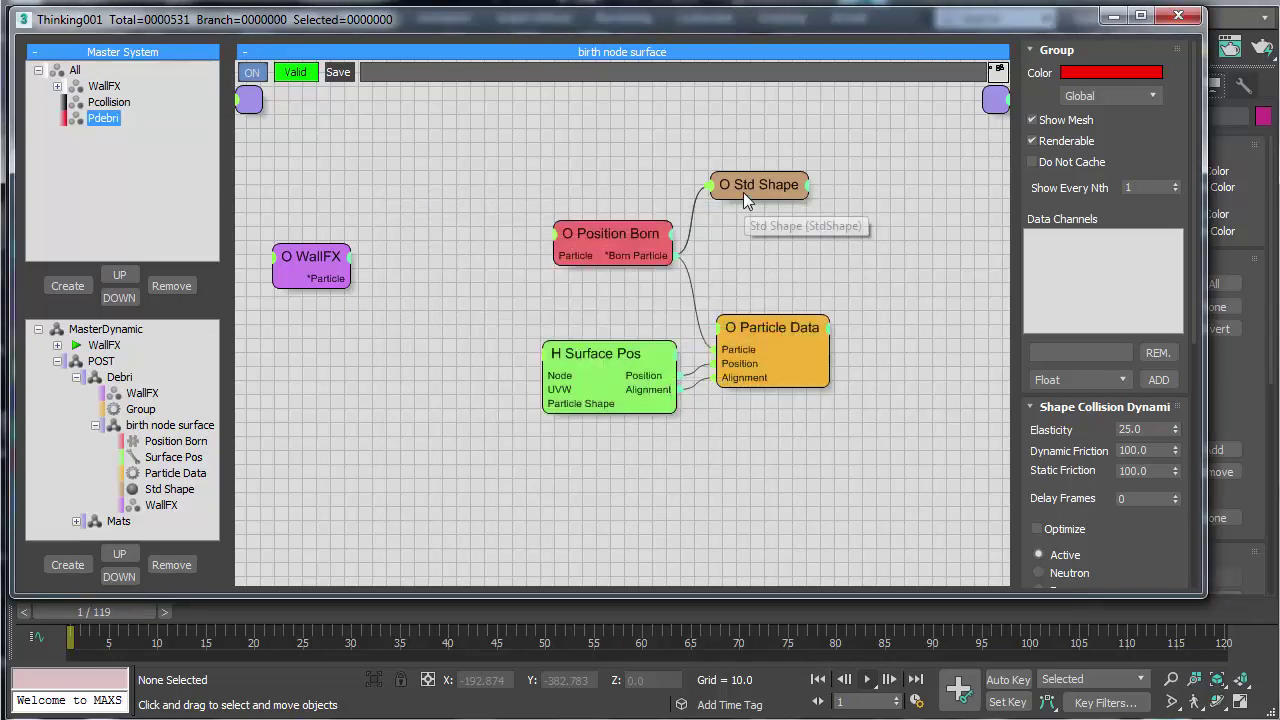
Step: Reposition the Std Shape node and assign the Position Born operator to the Pdebri group
{"action": "left_click_drag", "start_coordinate": [743, 190], "coordinate": [762, 234]}
{"action": "left_click", "coordinate": [618, 255]}
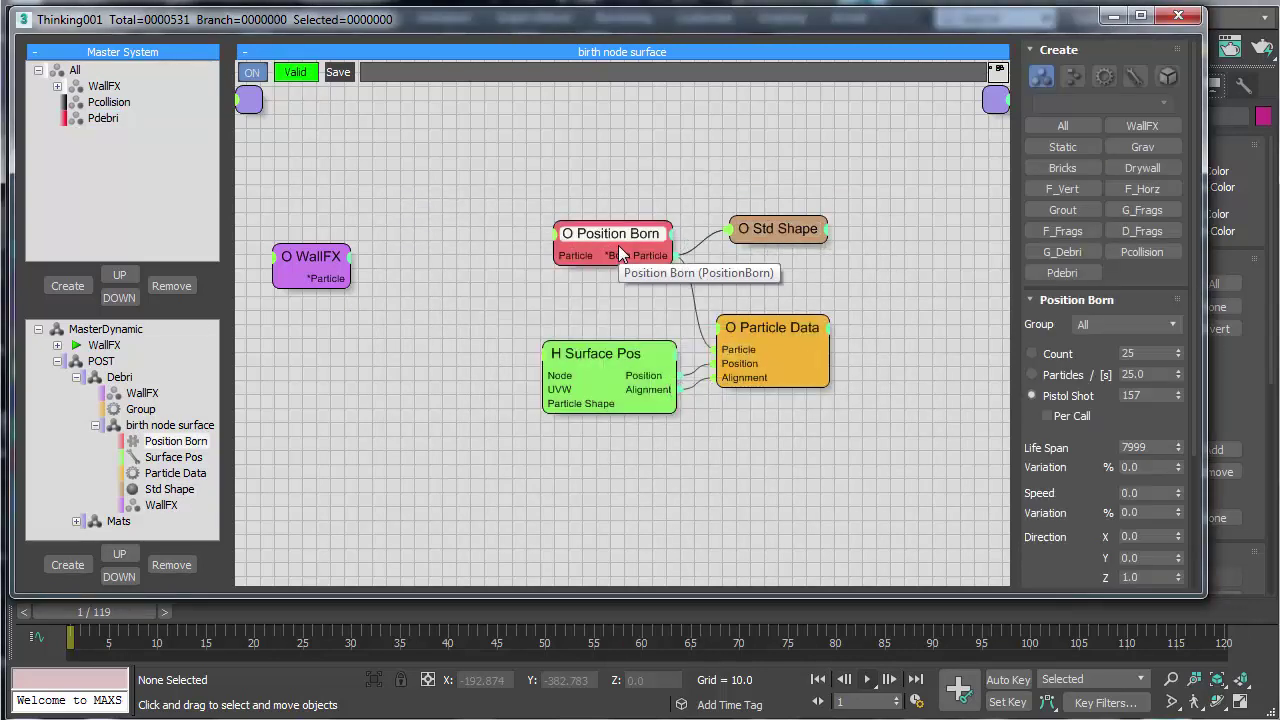
{"action": "left_click", "coordinate": [1115, 326]}
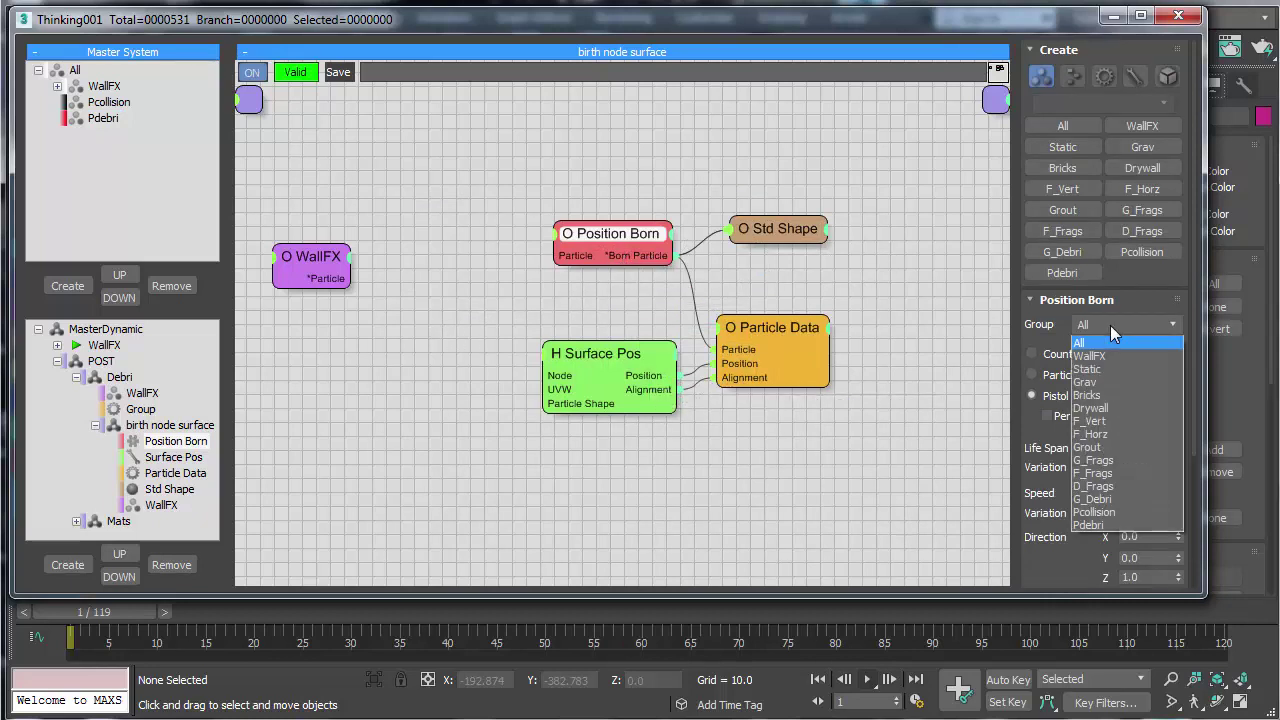
{"action": "left_click", "coordinate": [1093, 525]}
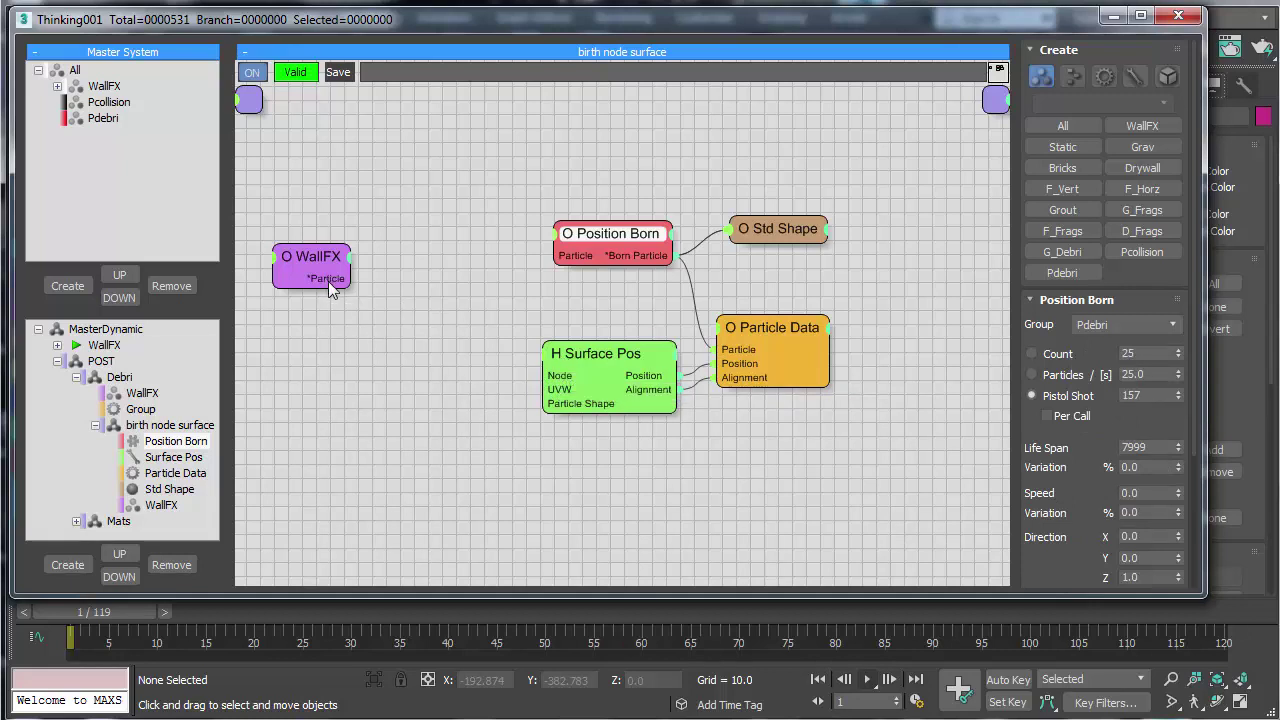
Step: Connect the WallFX node's Particle output to Position Born's Particle input and Surface Pos's Particle Shape input
{"action": "left_click_drag", "start_coordinate": [319, 273], "coordinate": [560, 258]}
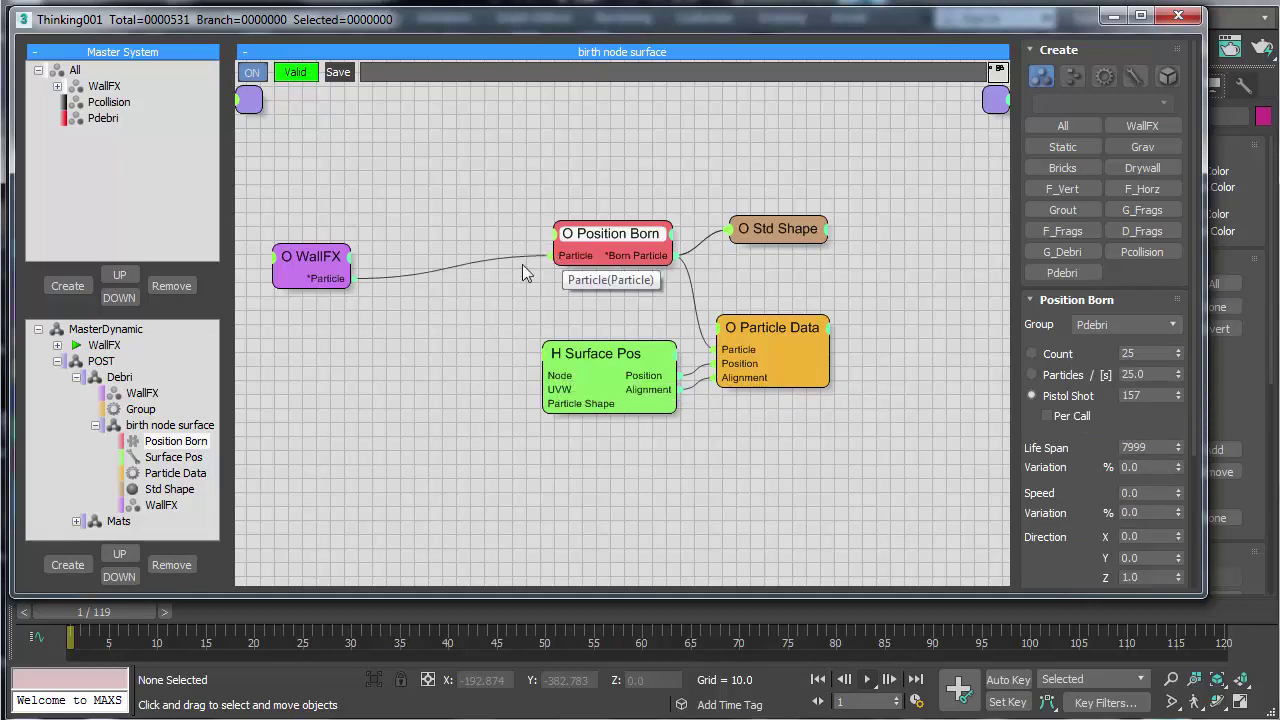
{"action": "left_click_drag", "start_coordinate": [330, 285], "coordinate": [542, 403]}
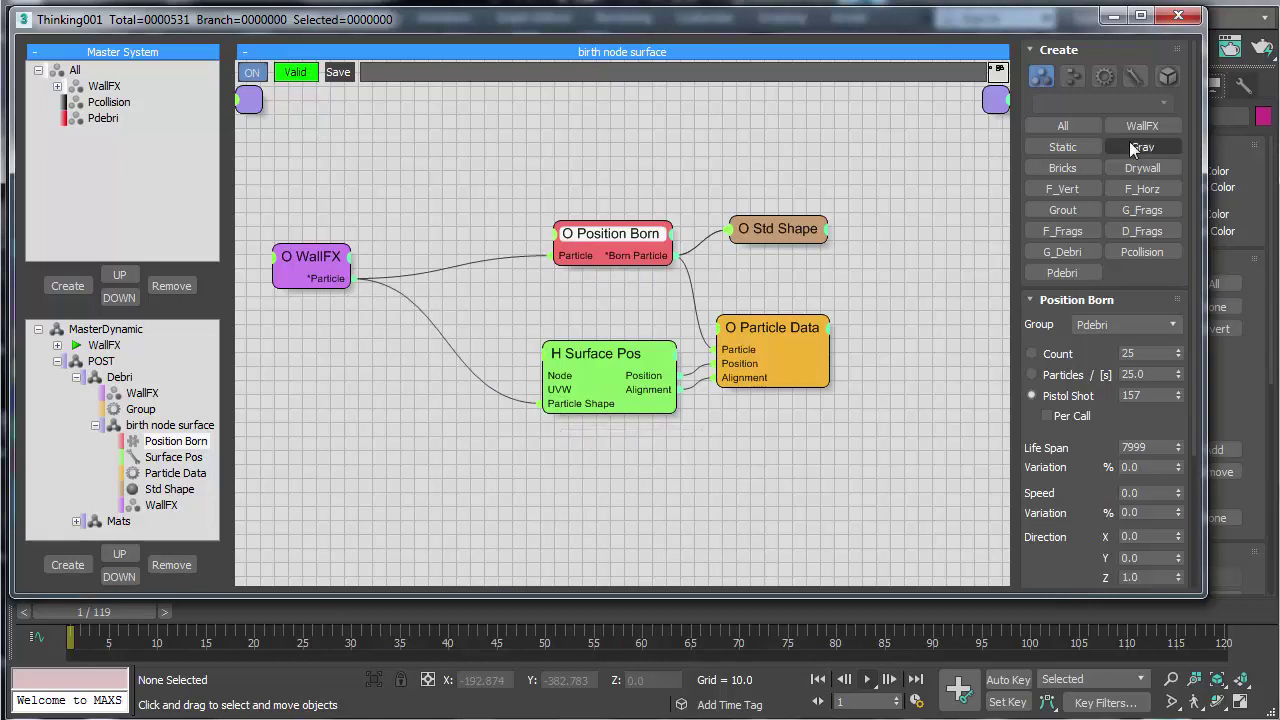
Step: Narrow the editor window and set Position Born's Pistol Shot to 1 with Per Call enabled
{"action": "left_click_drag", "start_coordinate": [1206, 192], "coordinate": [856, 192]}
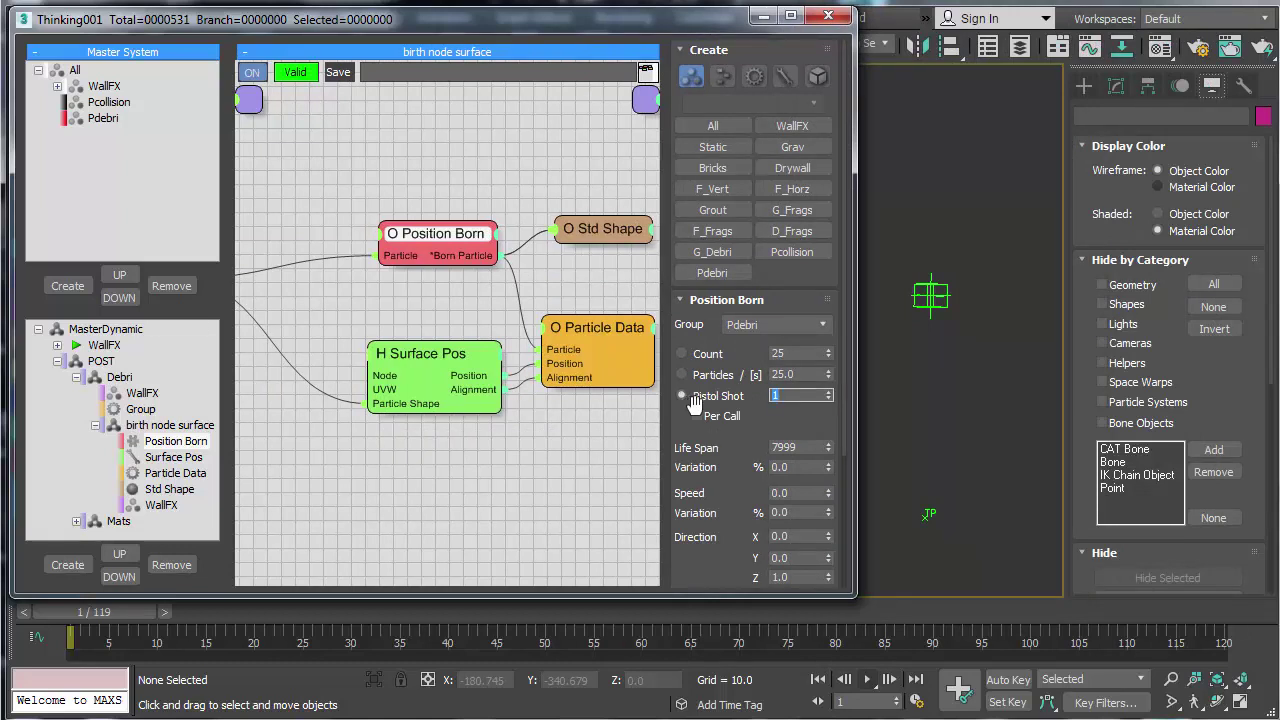
{"action": "left_click_drag", "start_coordinate": [707, 422], "coordinate": [706, 418]}
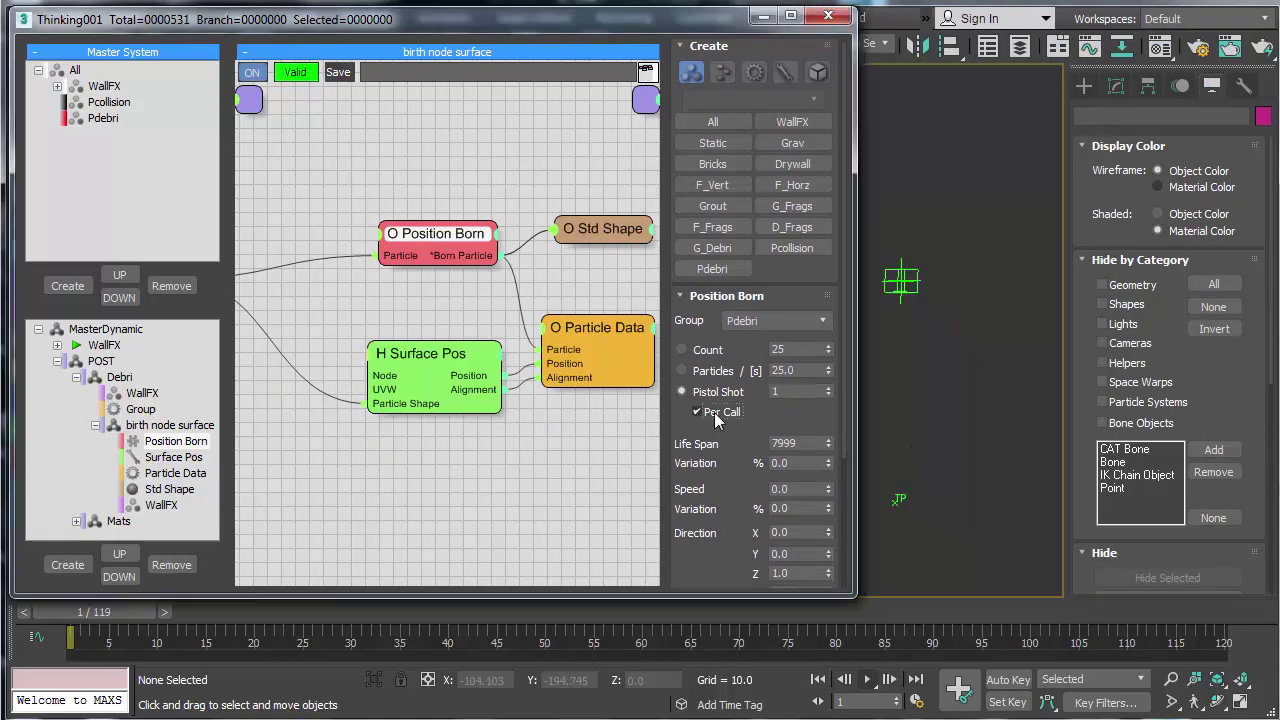
{"action": "left_click", "coordinate": [709, 414]}
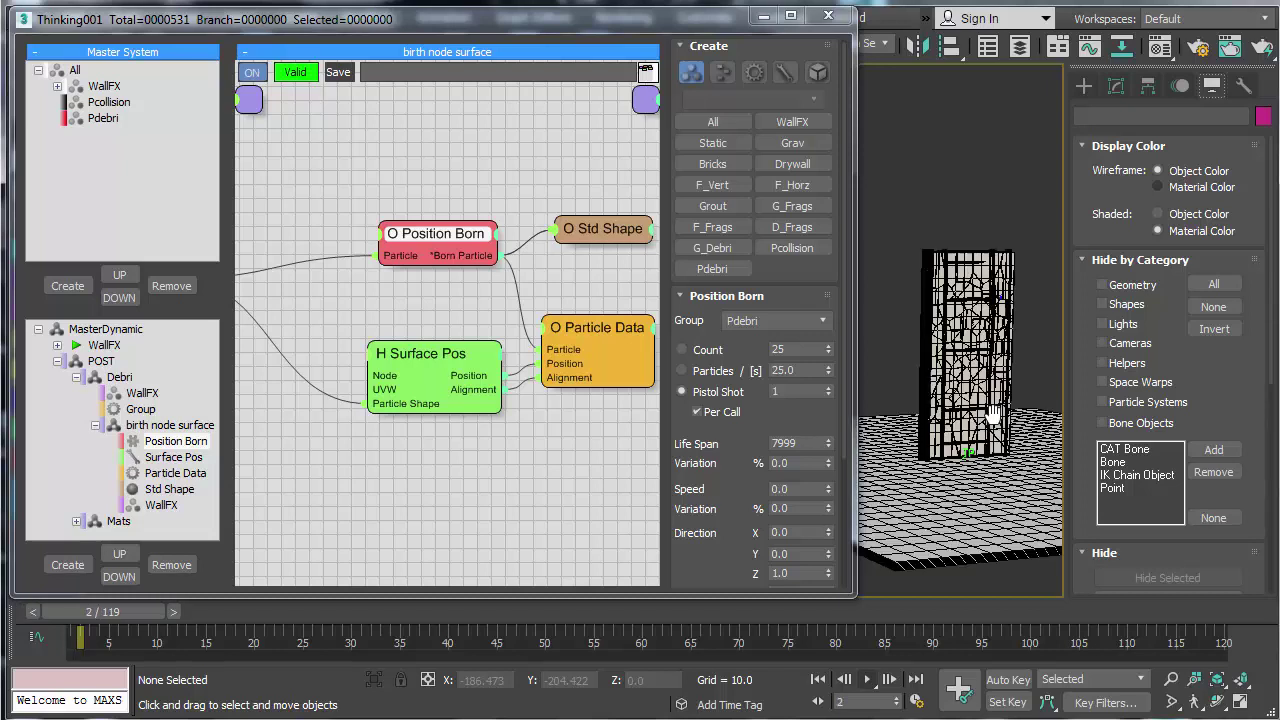
Step: Play the wall simulation to frame 15 and examine the fragments up close for emitted debris particles
{"action": "scroll", "coordinate": [993, 416], "scroll_direction": "up", "scroll_amount": 5}
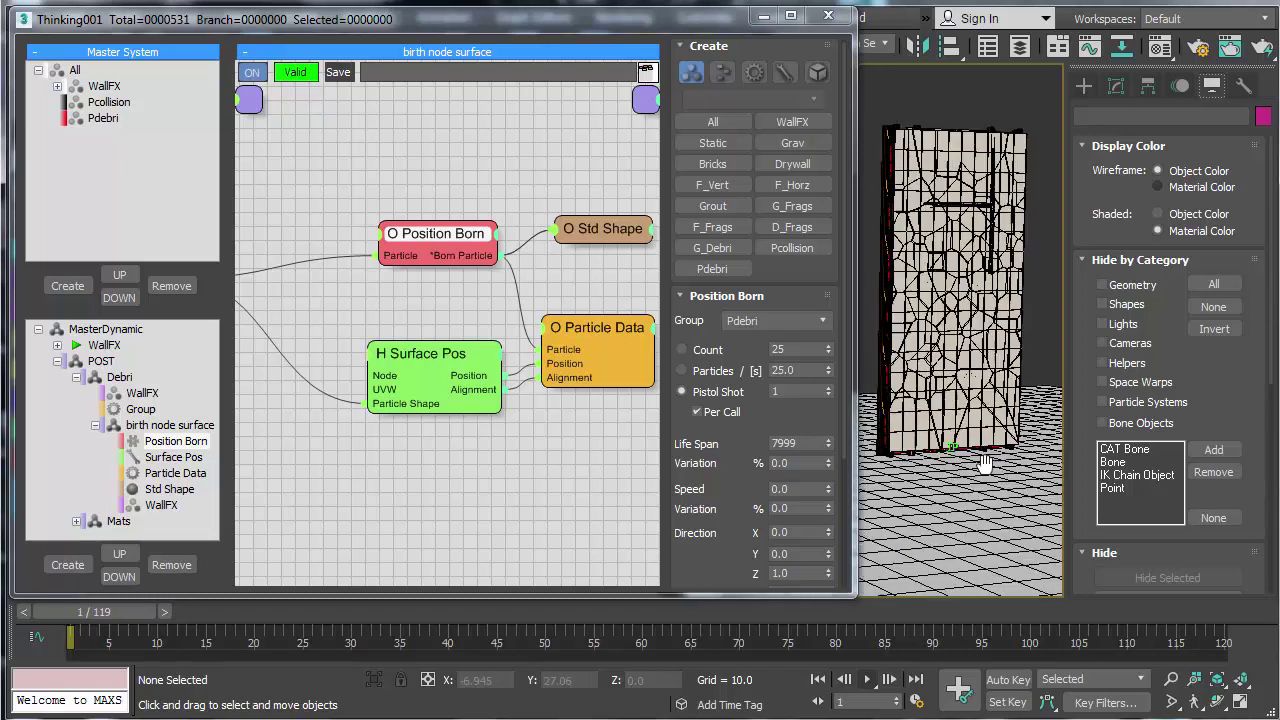
{"action": "left_click", "coordinate": [868, 680]}
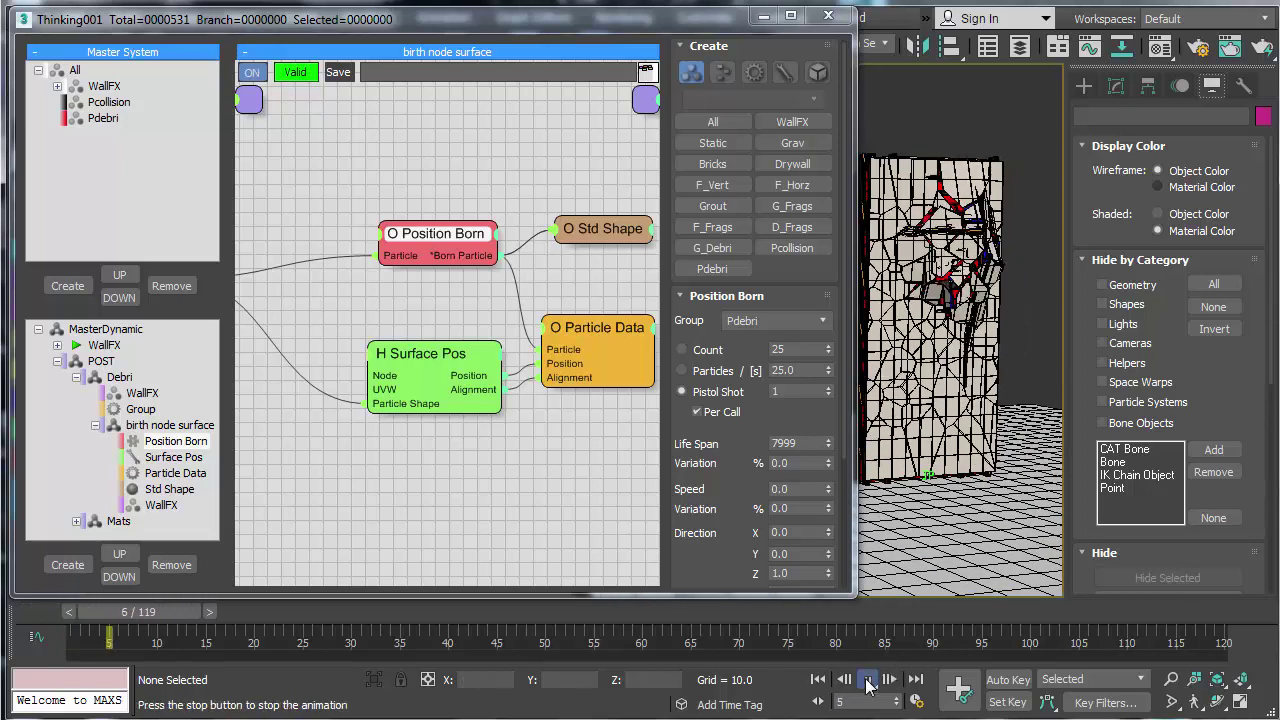
{"action": "left_click", "coordinate": [868, 680]}
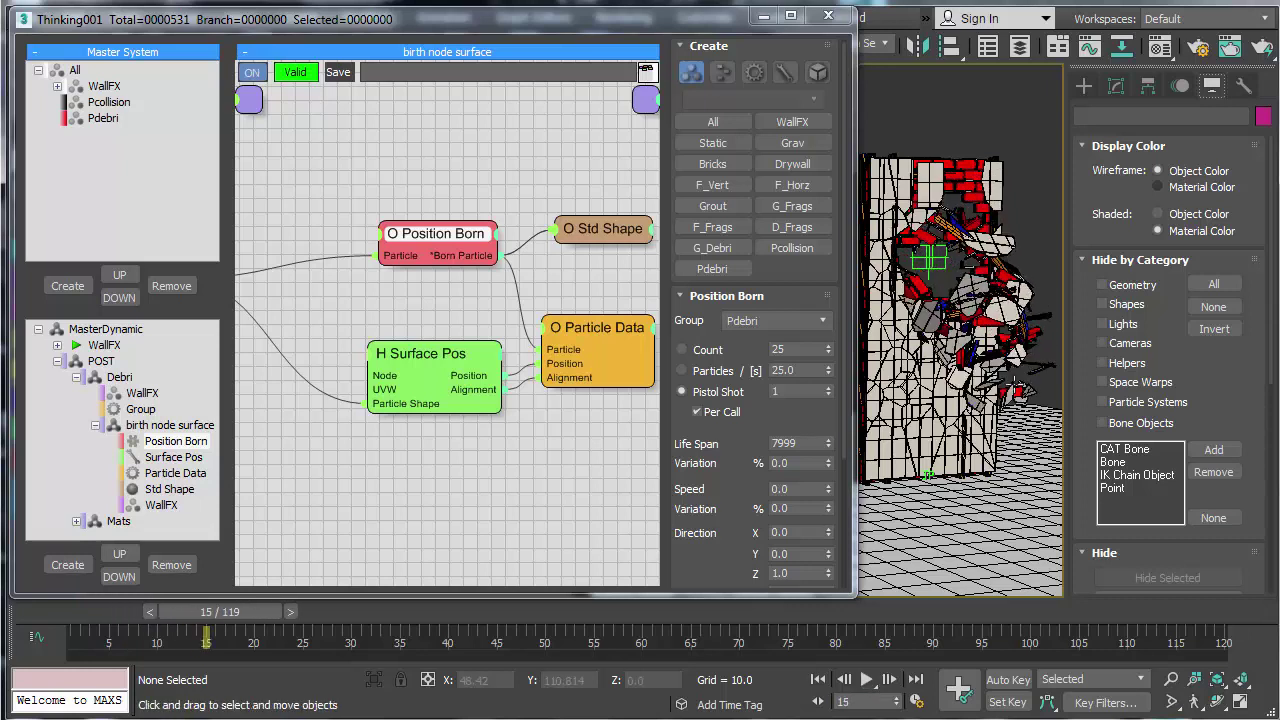
{"action": "scroll", "coordinate": [1012, 385], "scroll_direction": "up", "scroll_amount": 5}
{"action": "middle_click_drag", "start_coordinate": [1010, 382], "coordinate": [978, 430]}
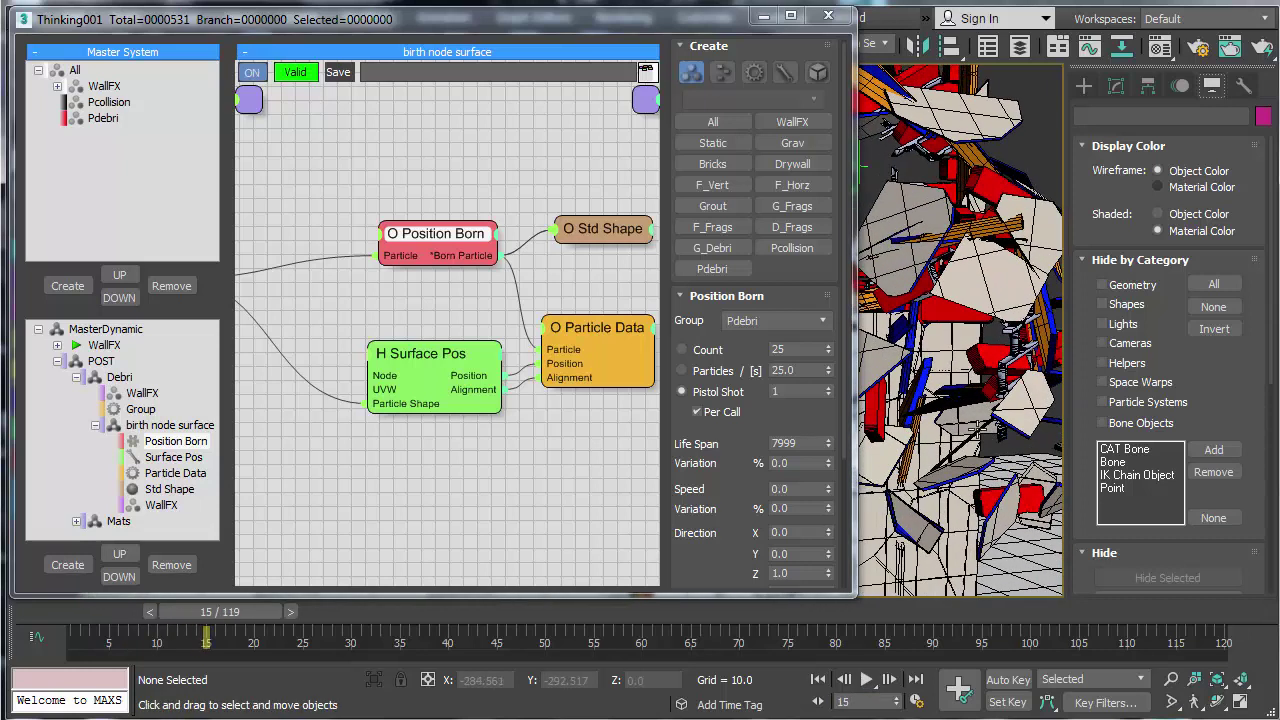
{"action": "left_click_drag", "start_coordinate": [859, 427], "coordinate": [675, 428]}
{"action": "middle_click_drag", "start_coordinate": [985, 437], "coordinate": [887, 452]}
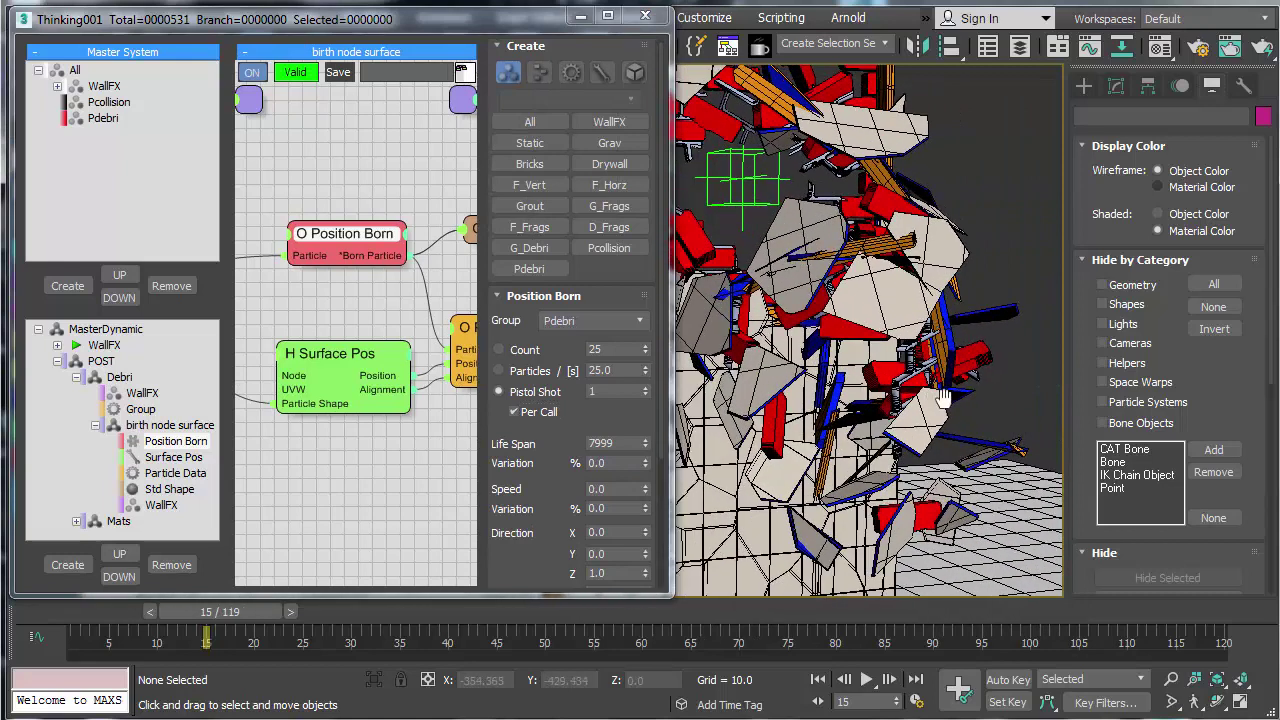
{"action": "middle_click_drag", "start_coordinate": [943, 399], "coordinate": [977, 389], "text": "alt"}
Step: Expose the Particle input on the Surface Pos helper
{"action": "left_click", "coordinate": [357, 363]}
{"action": "right_click", "coordinate": [357, 363]}
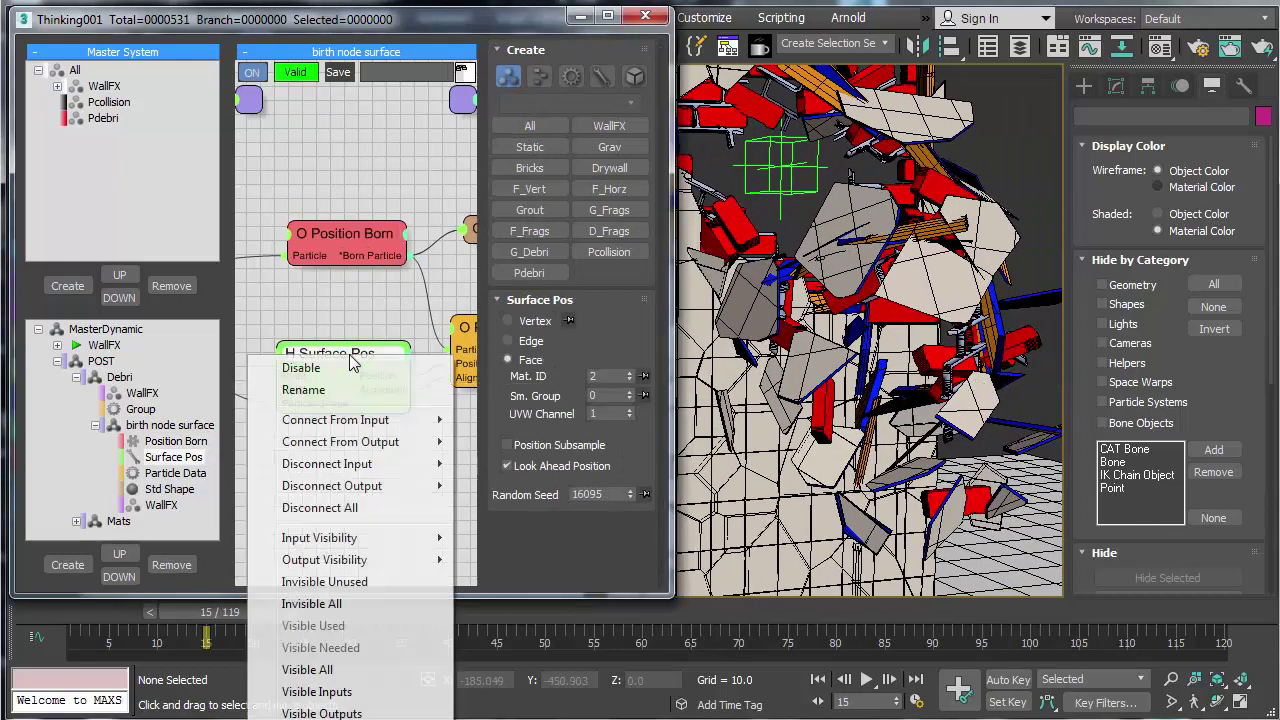
{"action": "mouse_move", "coordinate": [330, 540]}
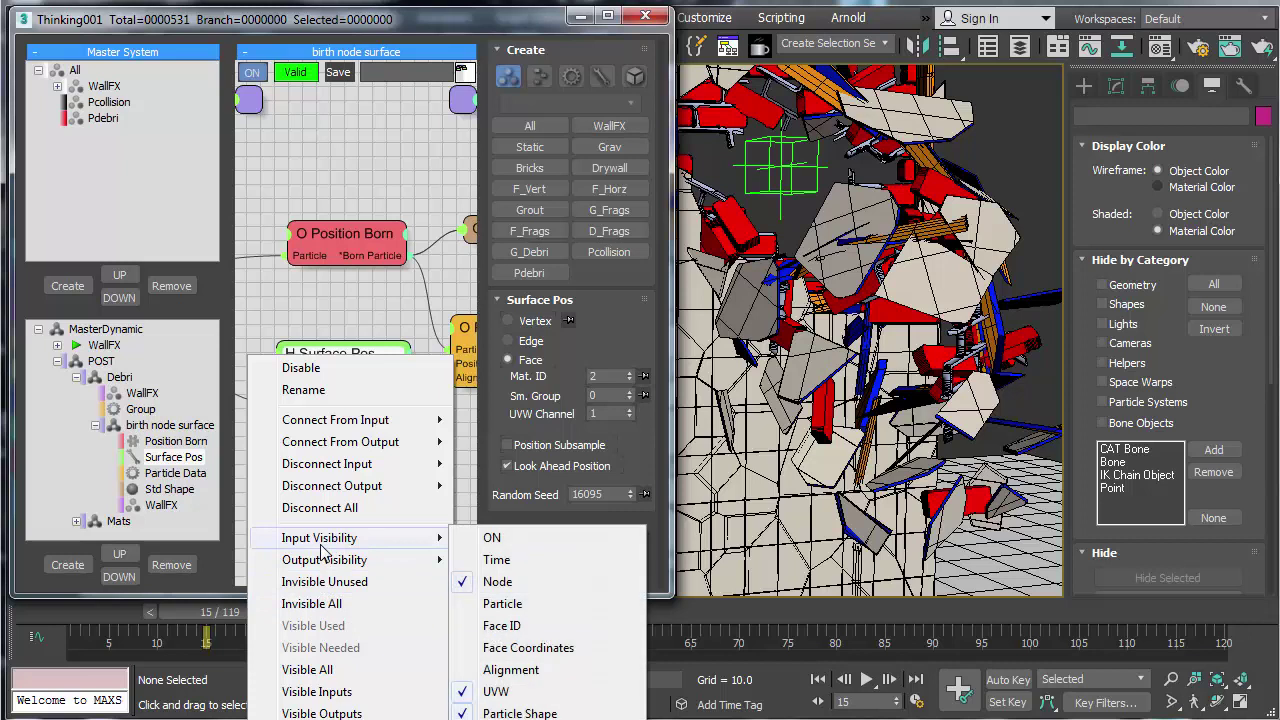
{"action": "left_click", "coordinate": [523, 604]}
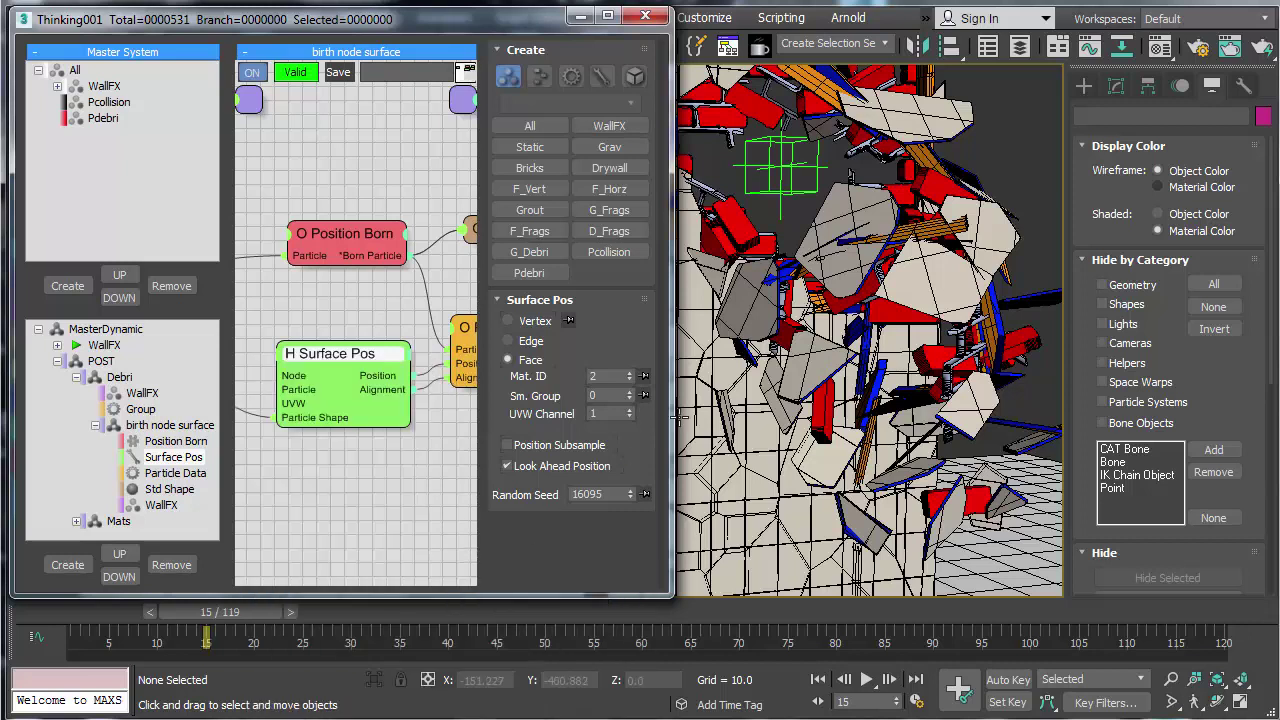
Step: Disconnect Surface Pos's Particle Shape input and wire its Particle input to the WallFX node's Particle output instead
{"action": "left_click_drag", "start_coordinate": [675, 416], "coordinate": [905, 416]}
{"action": "middle_click_drag", "start_coordinate": [460, 486], "coordinate": [589, 528]}
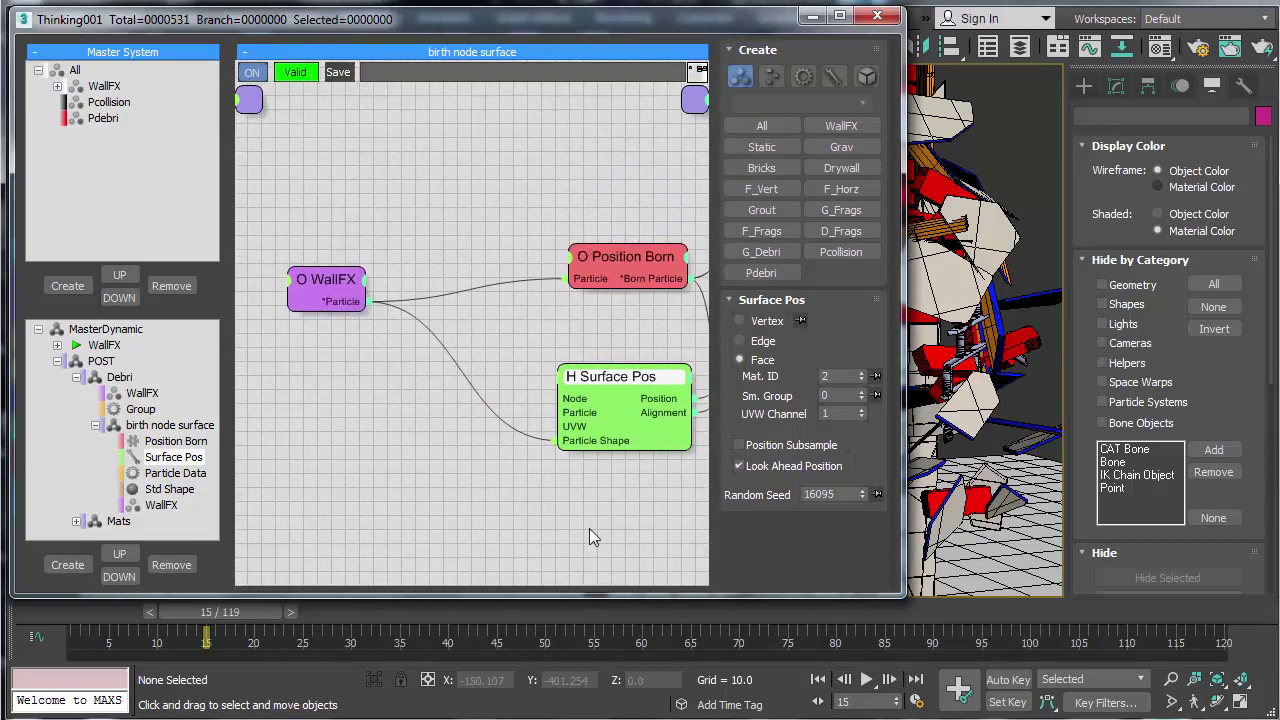
{"action": "left_click", "coordinate": [576, 441]}
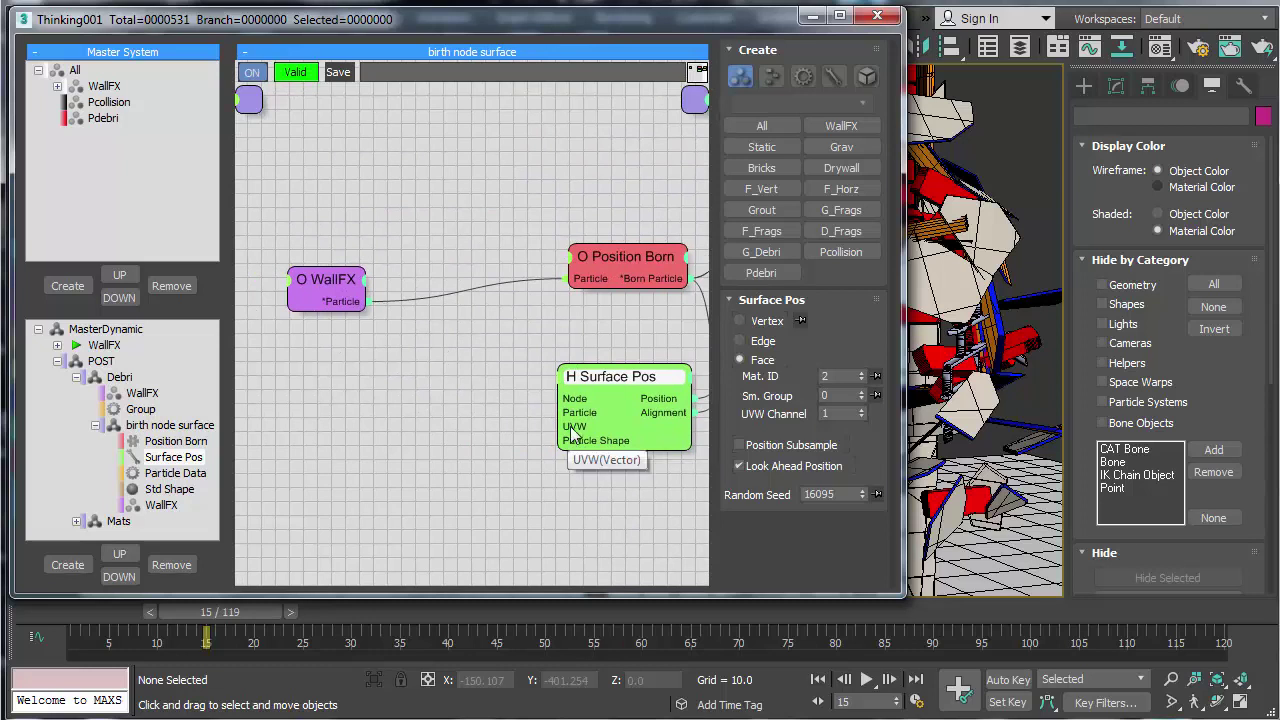
{"action": "left_click_drag", "start_coordinate": [565, 409], "coordinate": [322, 300]}
Step: Replay the simulation from the first frame to frame 16, then check the Pdebri group settings and the broken wall
{"action": "middle_click_drag", "start_coordinate": [460, 449], "coordinate": [197, 452]}
{"action": "left_click_drag", "start_coordinate": [900, 539], "coordinate": [616, 540]}
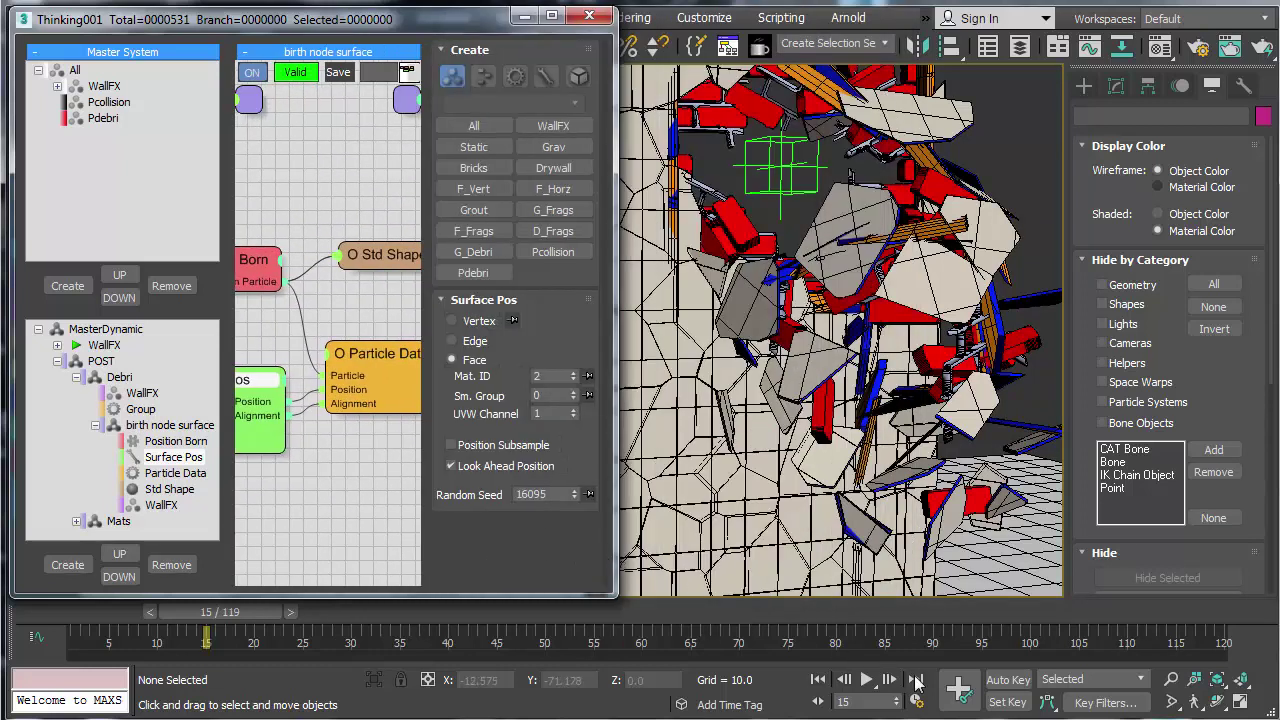
{"action": "left_click", "coordinate": [817, 680]}
{"action": "left_click", "coordinate": [866, 680]}
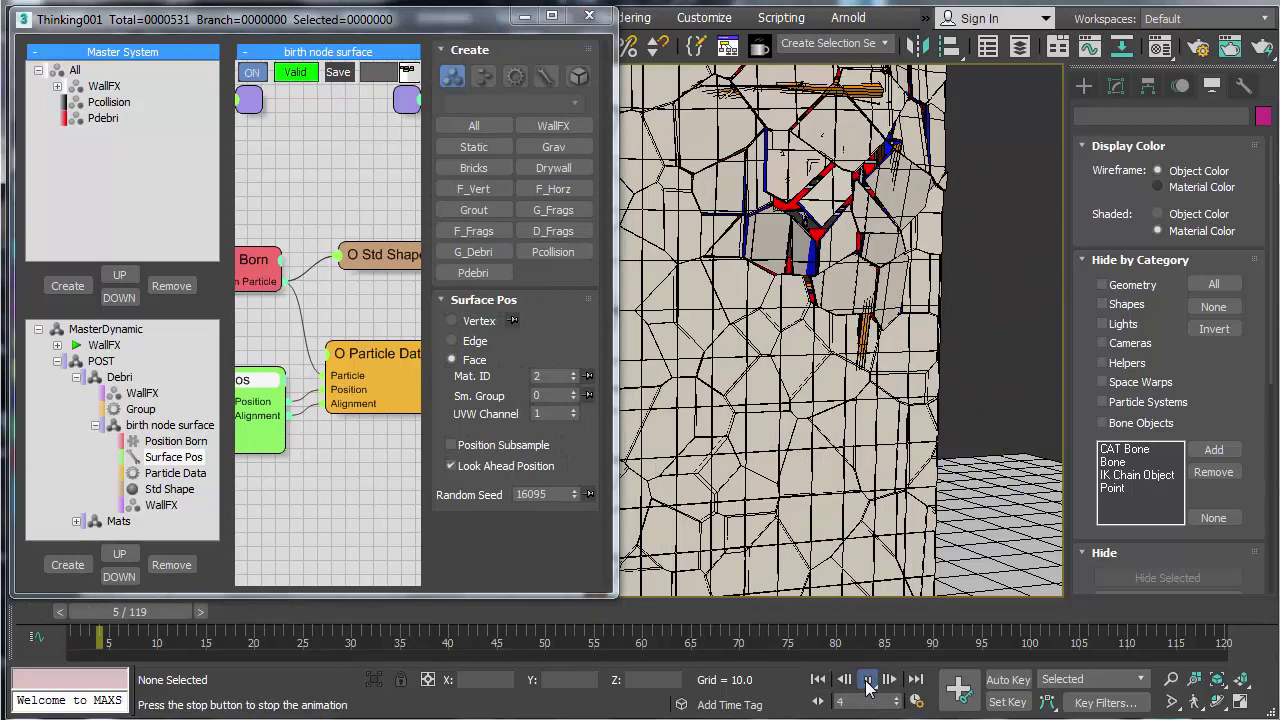
{"action": "left_click", "coordinate": [866, 681]}
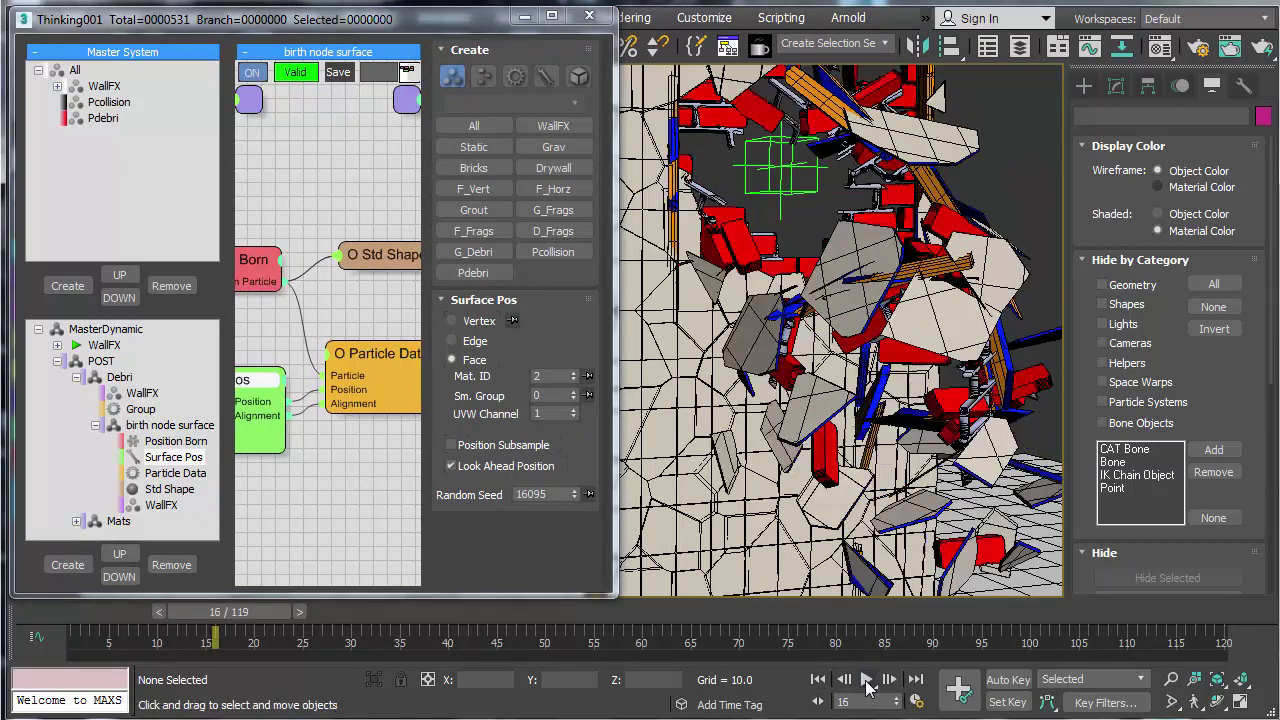
{"action": "left_click", "coordinate": [104, 120]}
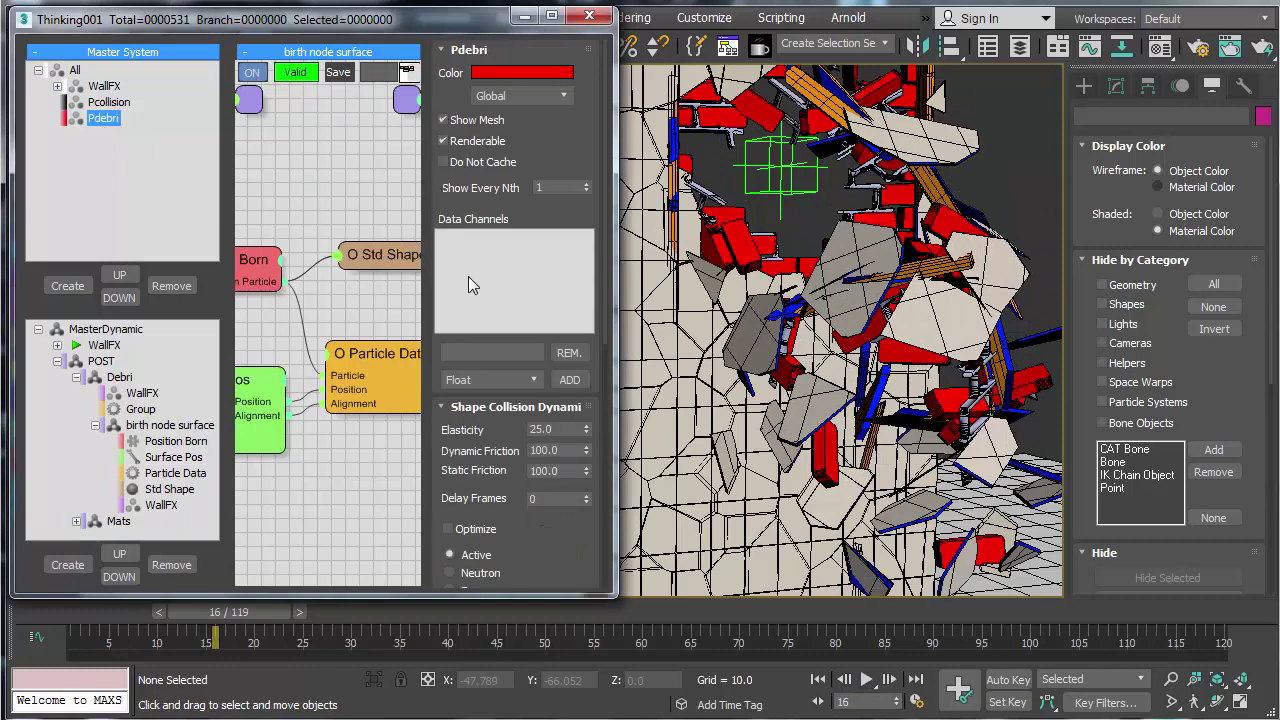
{"action": "scroll", "coordinate": [912, 497], "scroll_direction": "down", "scroll_amount": 6}
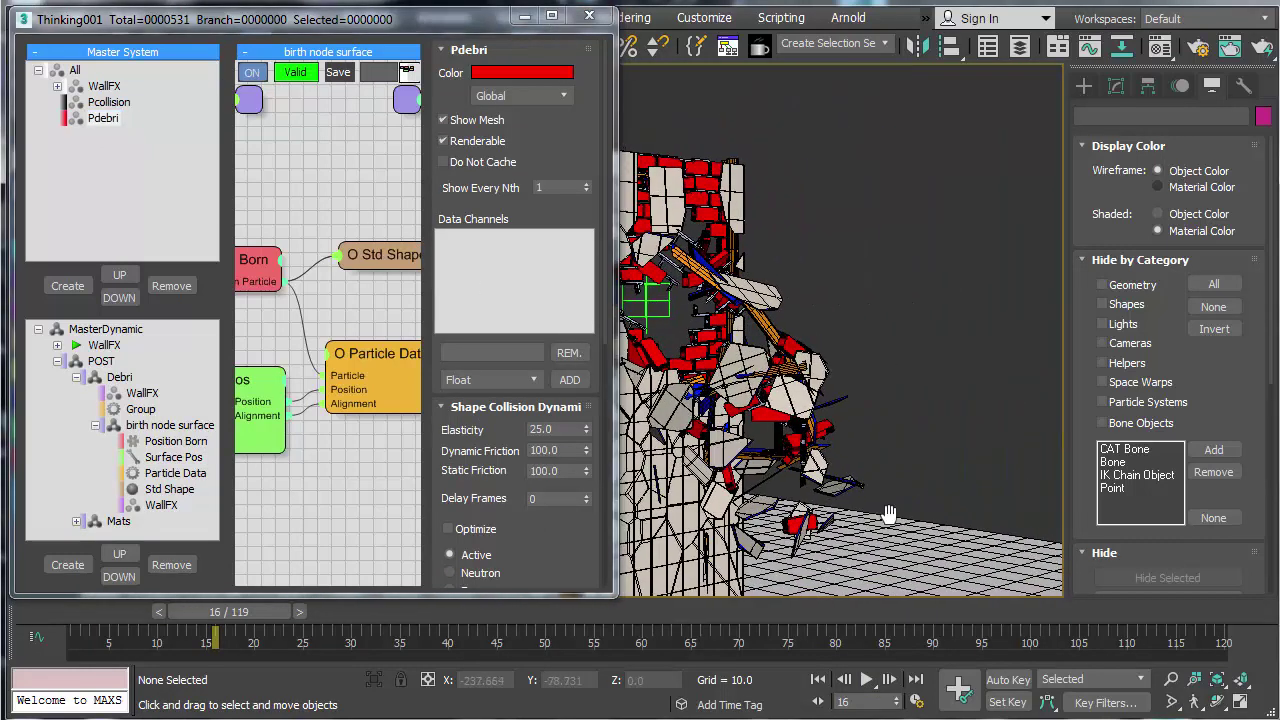
{"action": "middle_click_drag", "start_coordinate": [971, 509], "coordinate": [971, 504]}
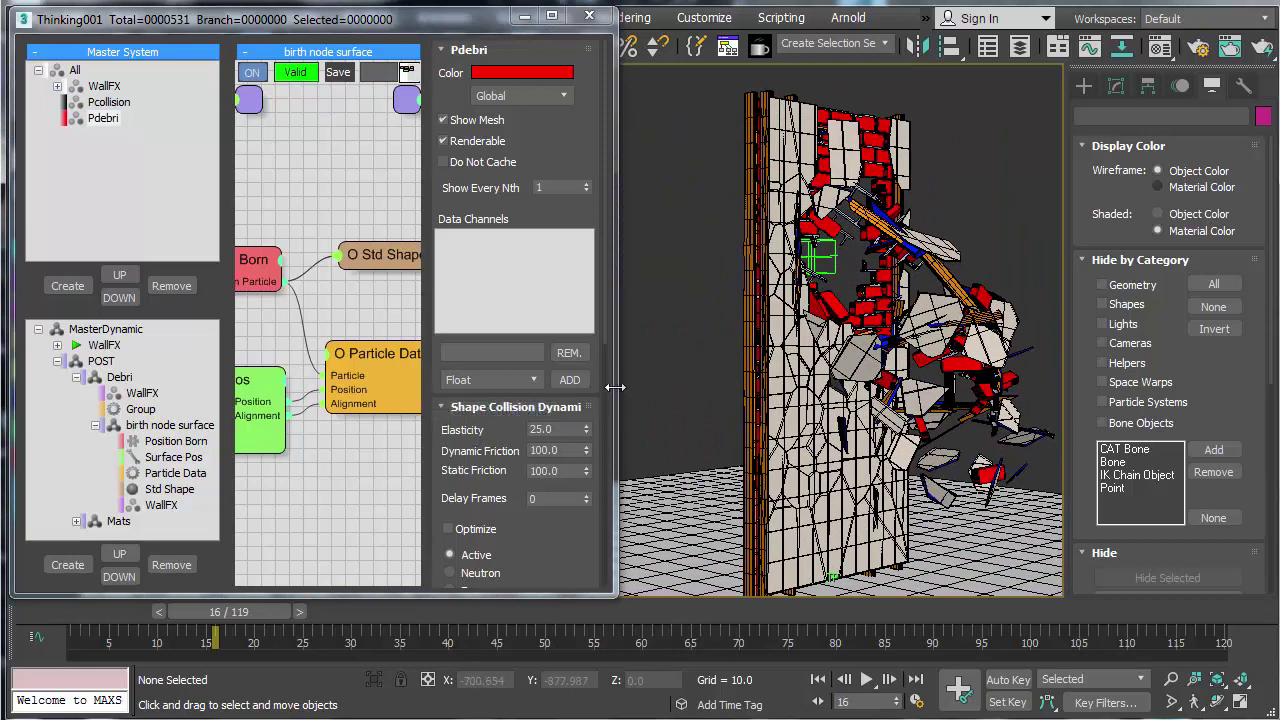
Step: Widen and reposition the editor, then switch the WallFX group node in birth node surface to the Pcollision group
{"action": "left_click_drag", "start_coordinate": [615, 387], "coordinate": [945, 402]}
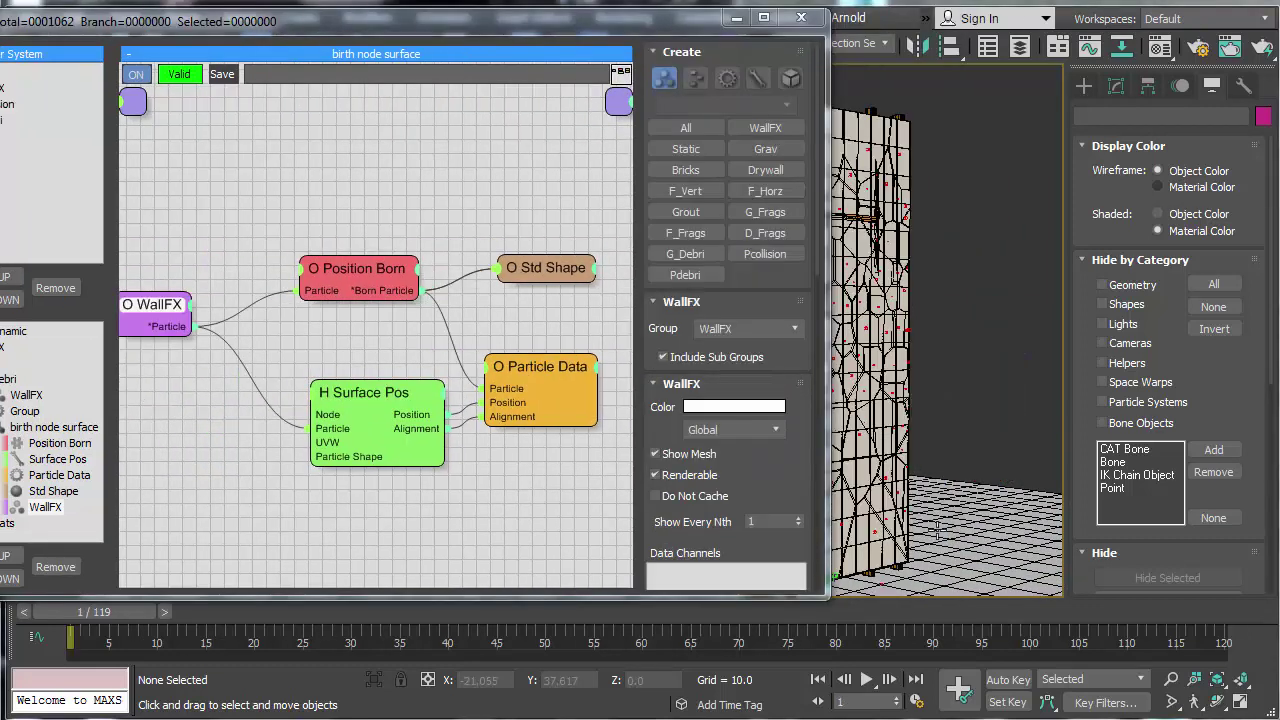
{"action": "left_click_drag", "start_coordinate": [327, 33], "coordinate": [503, 34]}
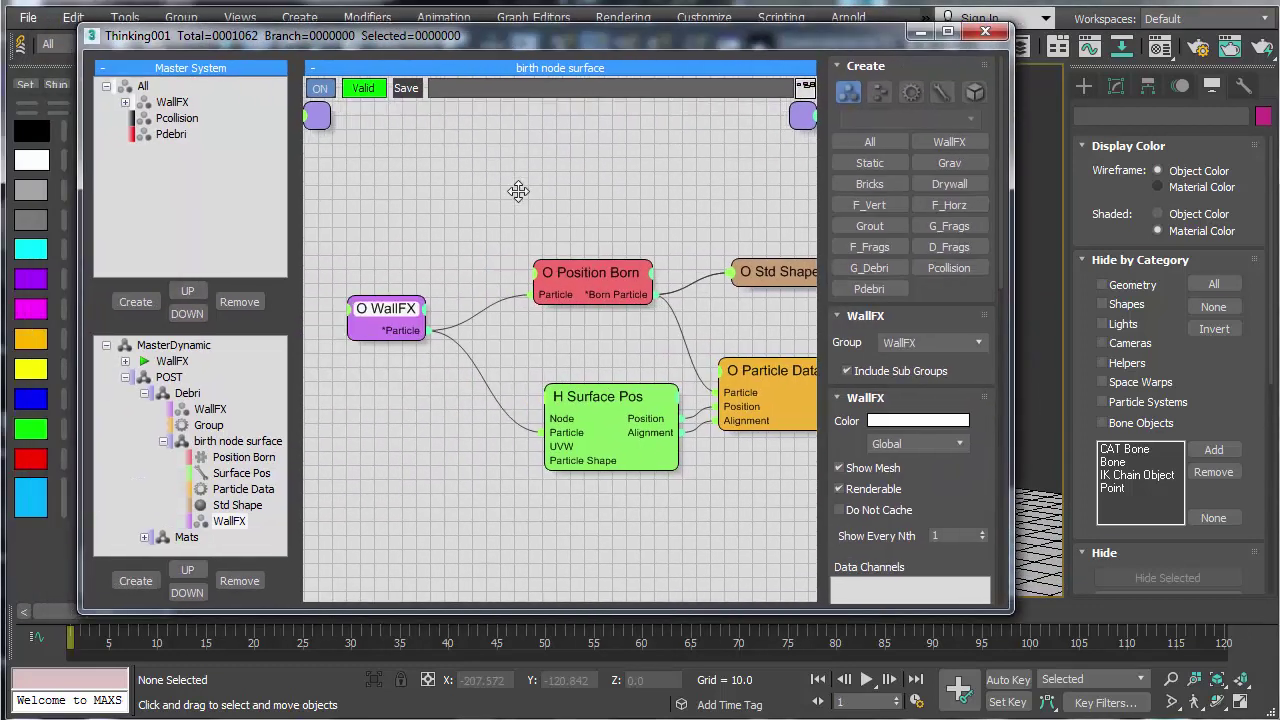
{"action": "left_click_drag", "start_coordinate": [410, 307], "coordinate": [442, 302]}
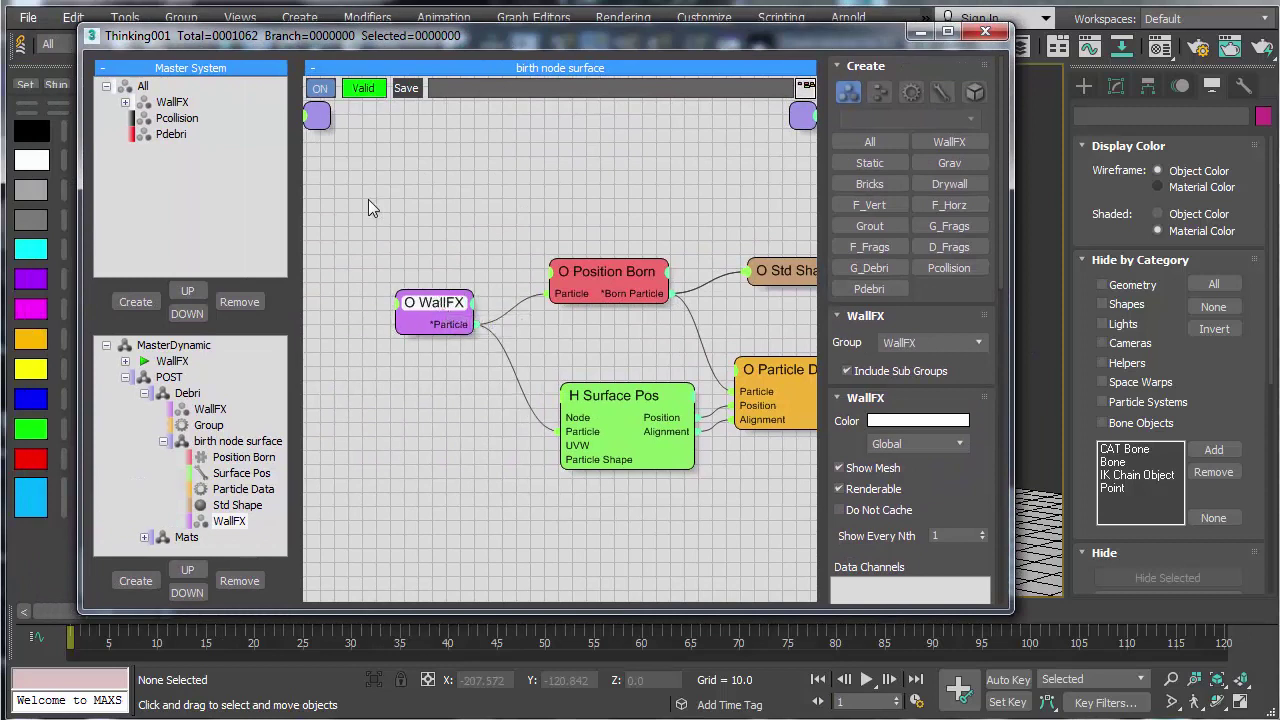
{"action": "left_click", "coordinate": [908, 348]}
{"action": "left_click", "coordinate": [918, 550]}
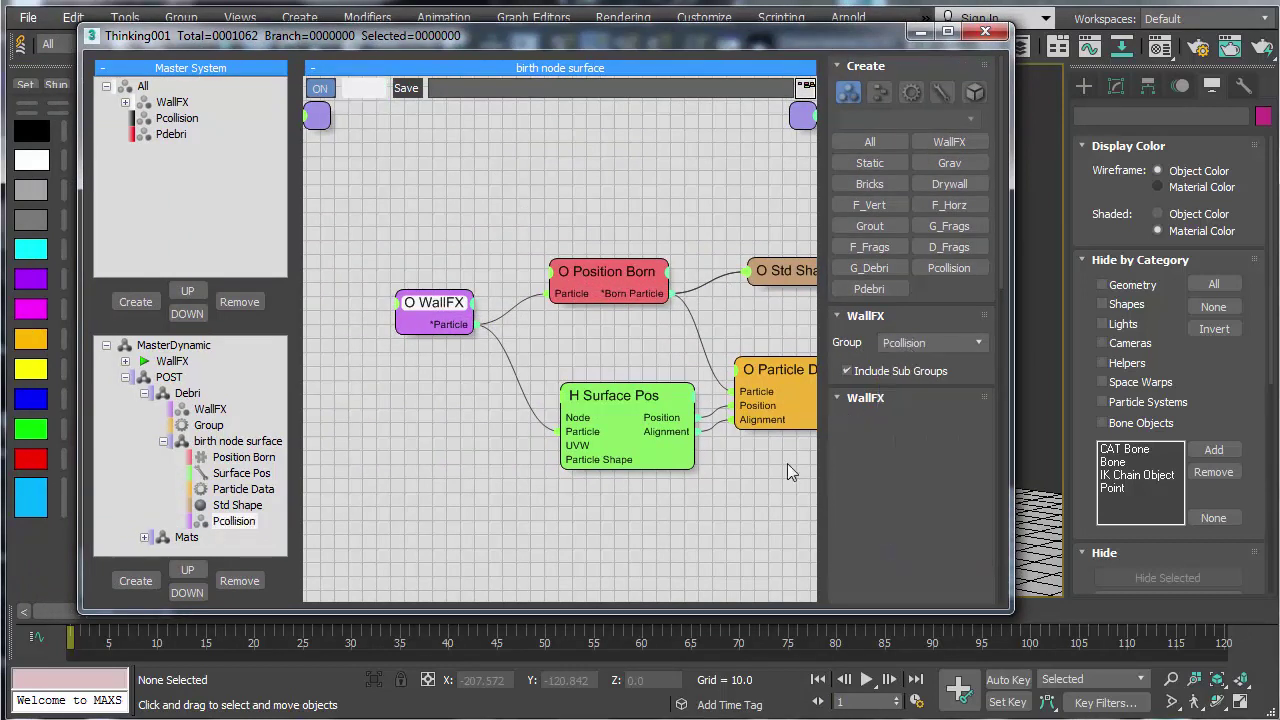
Step: Set Position Born's Size to 2.0 with a 5.0% variation and close the editor
{"action": "middle_click_drag", "start_coordinate": [635, 209], "coordinate": [543, 188]}
{"action": "left_click", "coordinate": [515, 252]}
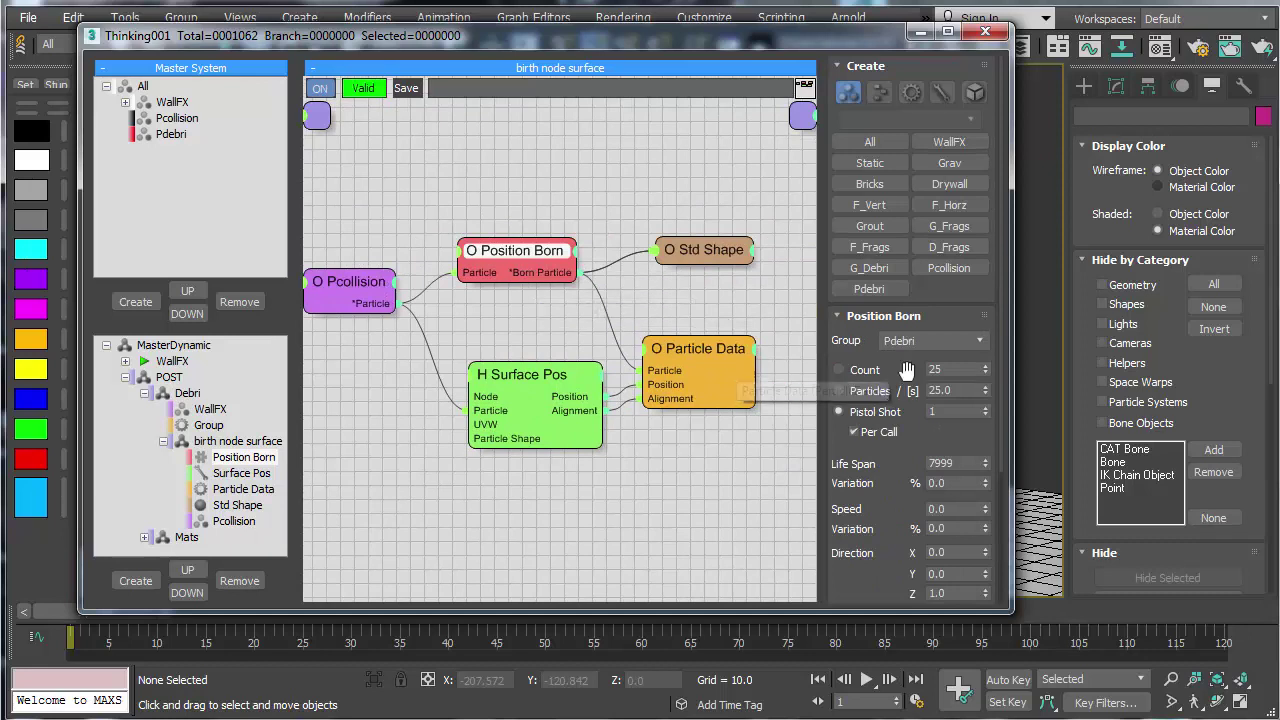
{"action": "scroll", "coordinate": [900, 585], "scroll_direction": "down", "scroll_amount": 3}
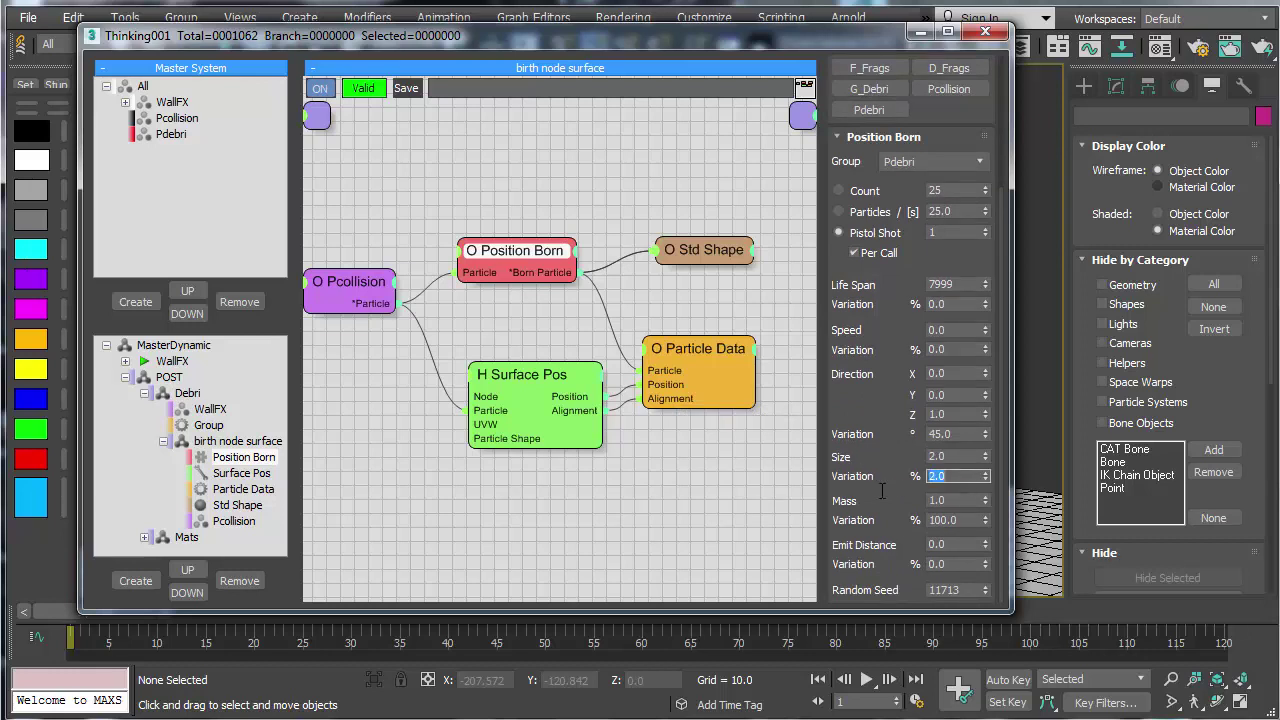
{"action": "left_click", "coordinate": [980, 34]}
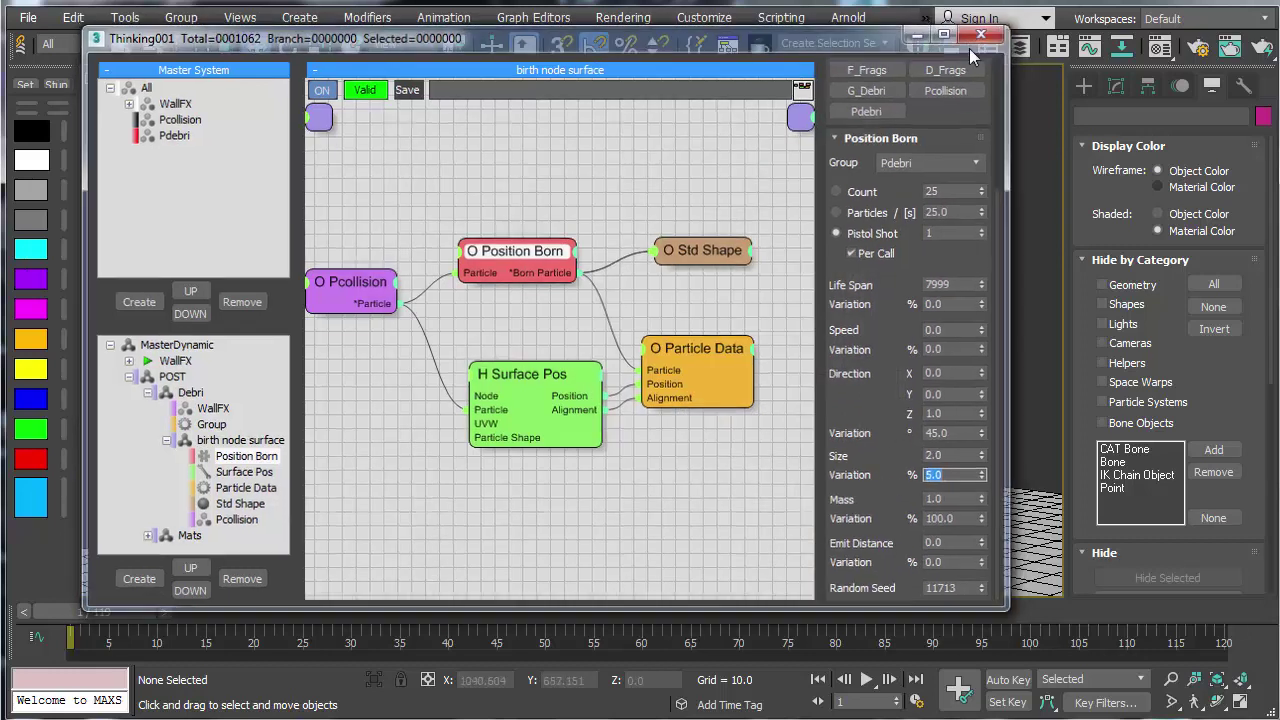
Step: Advance to frame 2 and inspect the debris particles on the wall surface up close
{"action": "scroll", "coordinate": [780, 397], "scroll_direction": "up", "scroll_amount": 3}
{"action": "scroll", "coordinate": [902, 402], "scroll_direction": "up", "scroll_amount": 5}
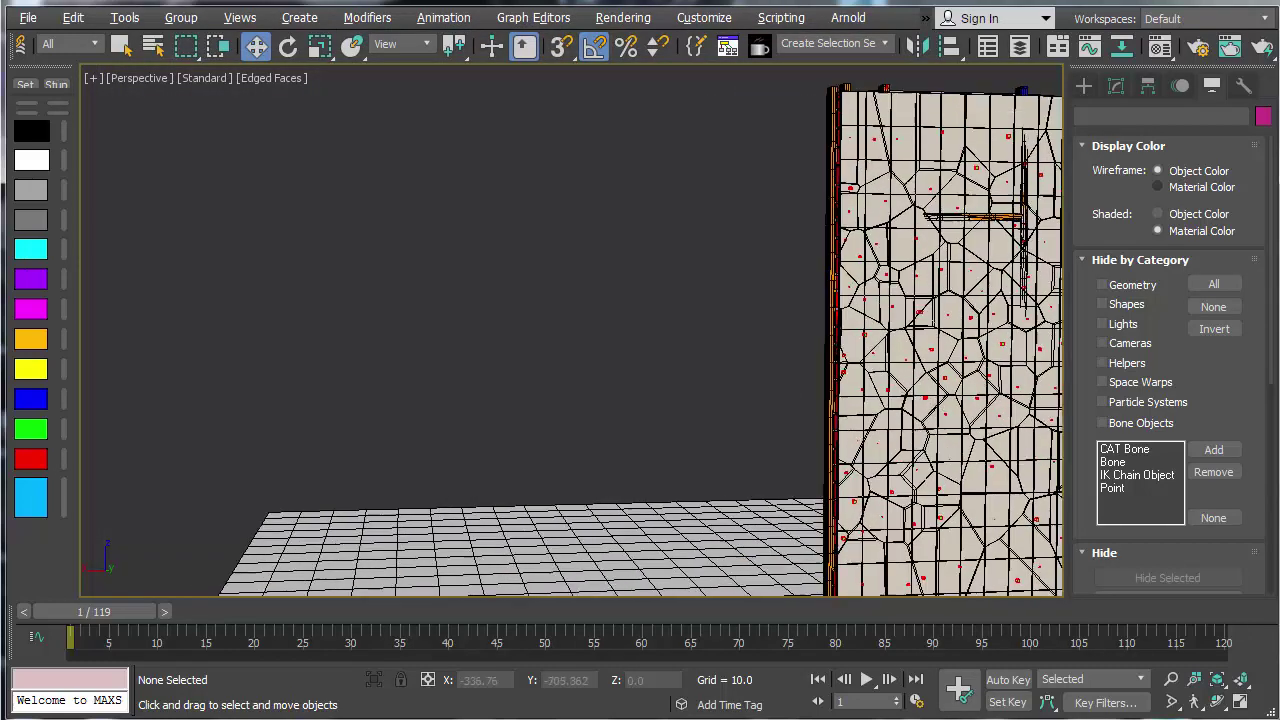
{"action": "middle_click_drag", "start_coordinate": [910, 380], "coordinate": [735, 331]}
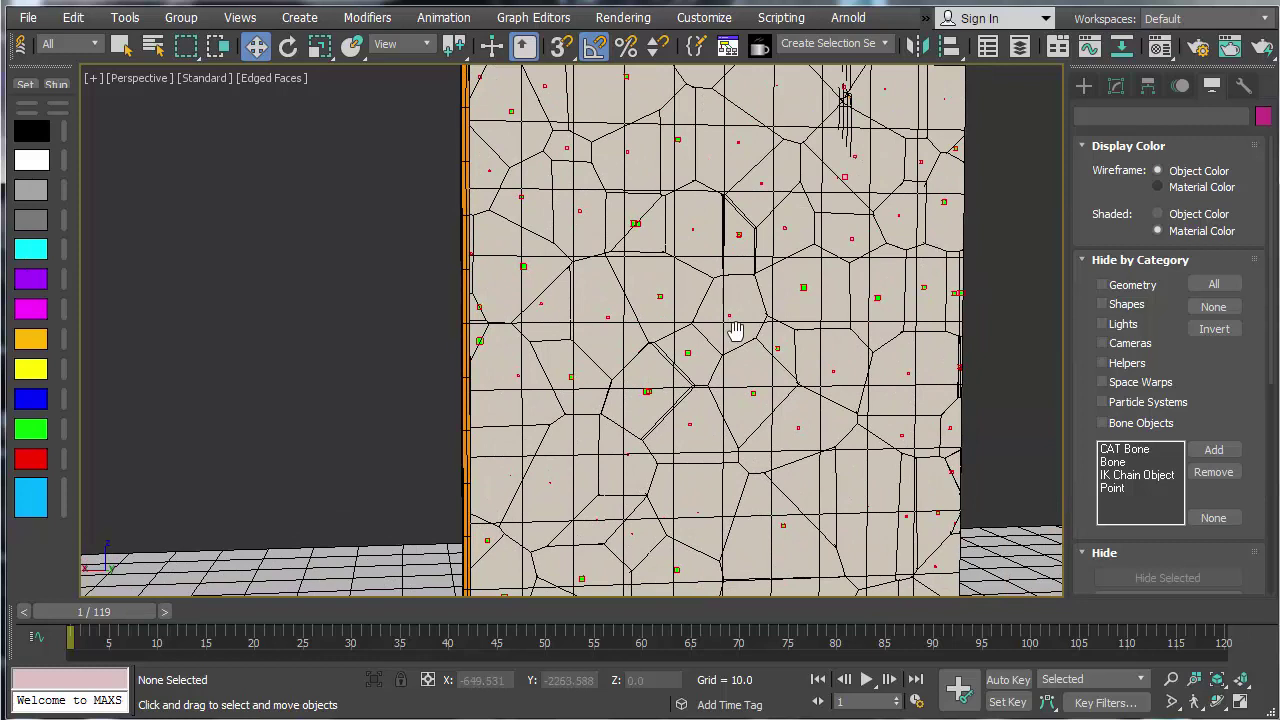
{"action": "key", "text": "period"}
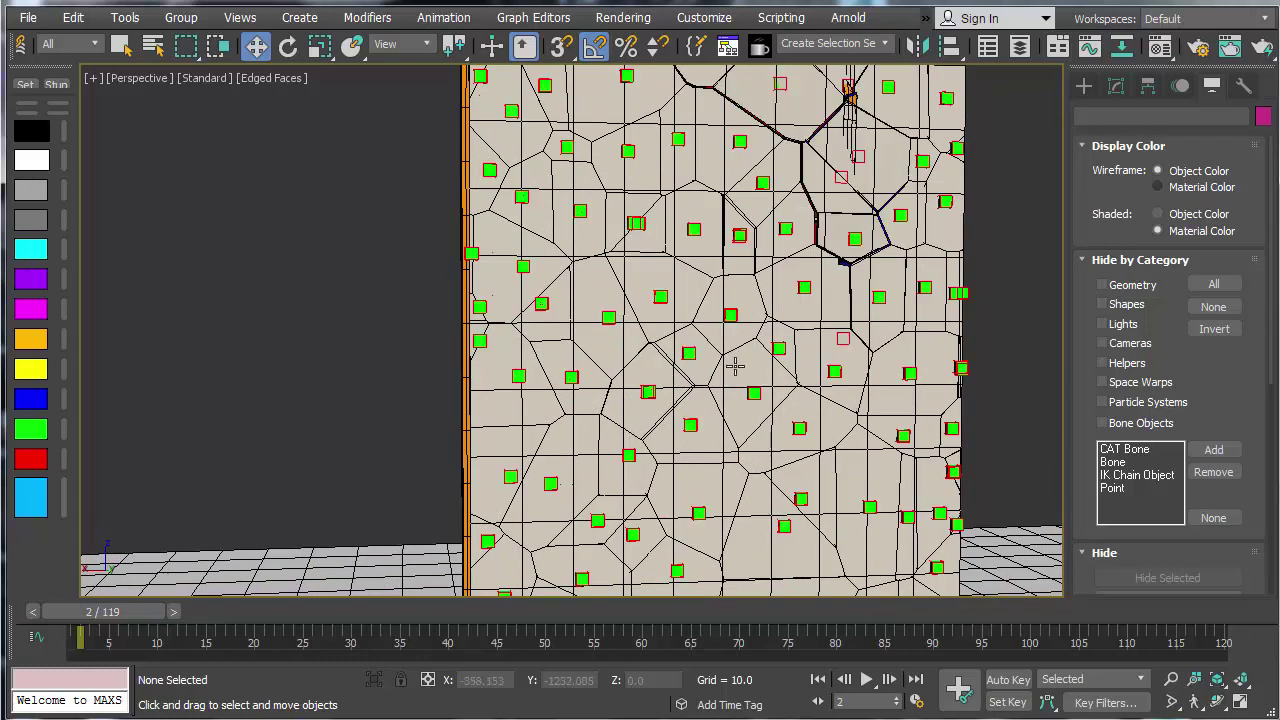
{"action": "scroll", "coordinate": [735, 367], "scroll_direction": "up", "scroll_amount": 8}
{"action": "scroll", "coordinate": [607, 367], "scroll_direction": "down", "scroll_amount": 8}
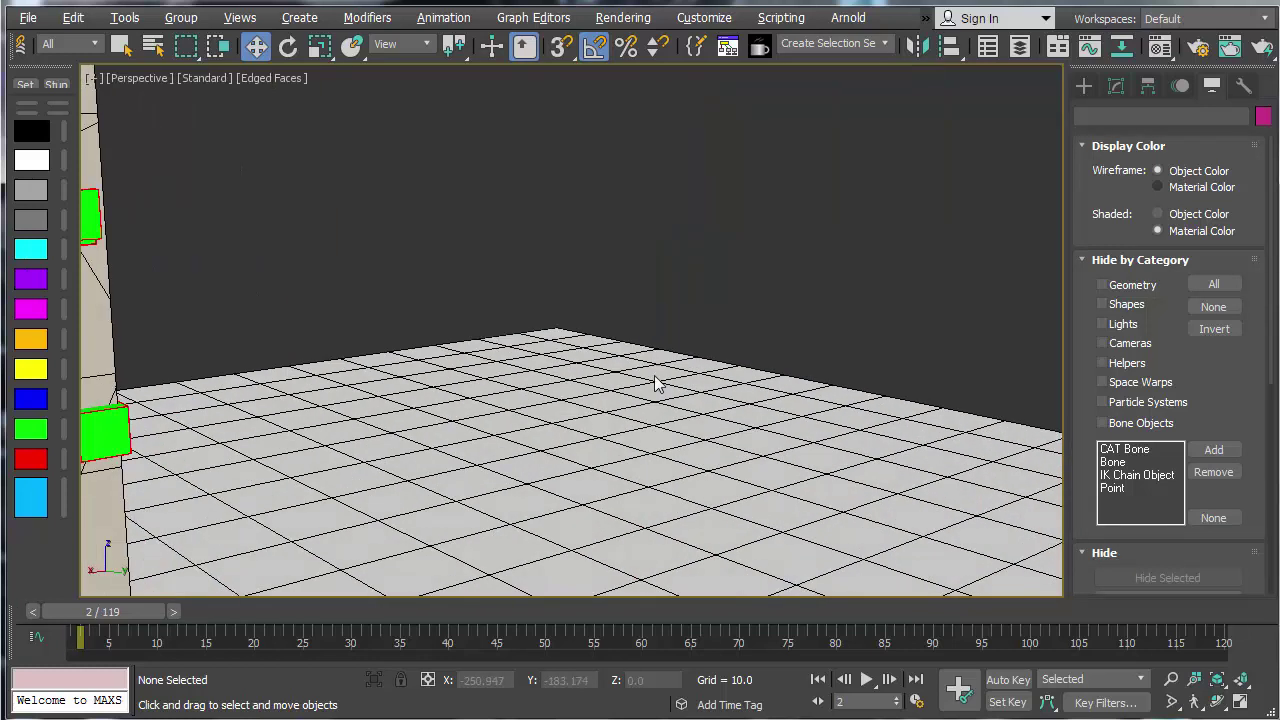
Step: Reopen the Thinking Particles editor, check the Surface Pos emission type while keeping Face, and narrow the window beside the wall
{"action": "scroll", "coordinate": [560, 368], "scroll_direction": "up", "scroll_amount": 6}
{"action": "scroll", "coordinate": [620, 323], "scroll_direction": "down", "scroll_amount": 8}
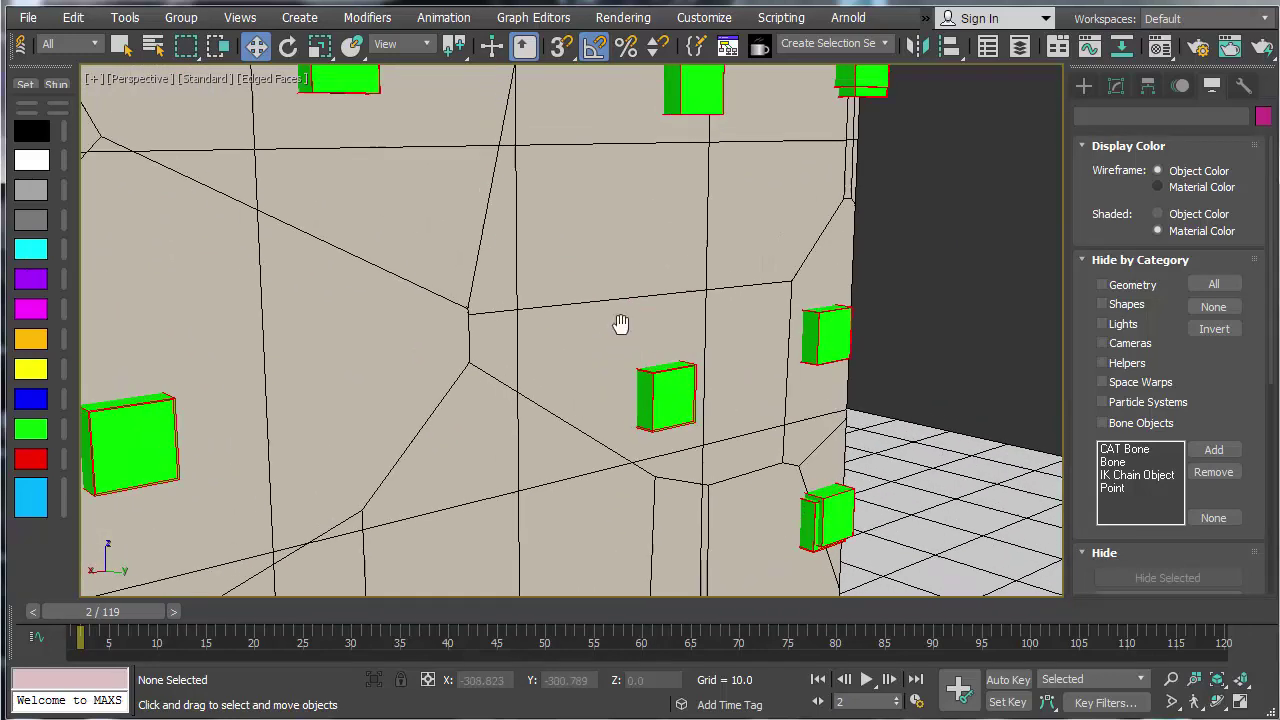
{"action": "middle_click_drag", "start_coordinate": [708, 318], "coordinate": [785, 322]}
{"action": "key", "text": "6"}
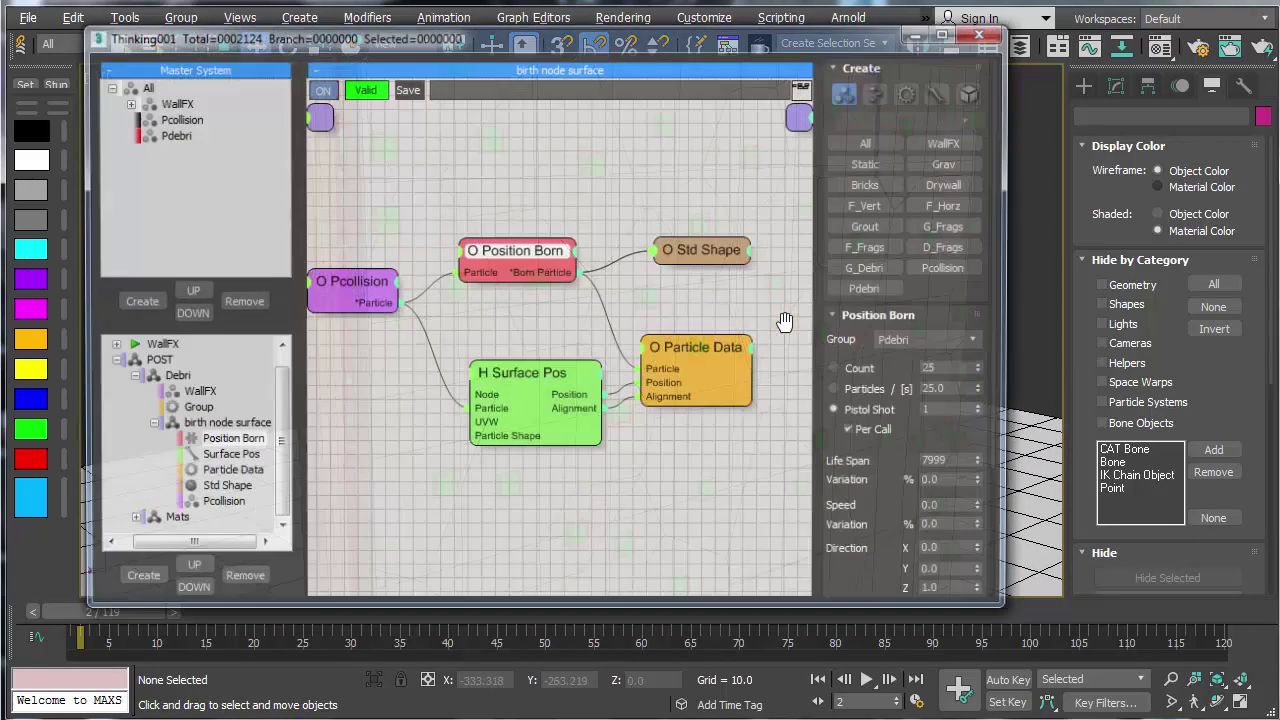
{"action": "left_click", "coordinate": [519, 374]}
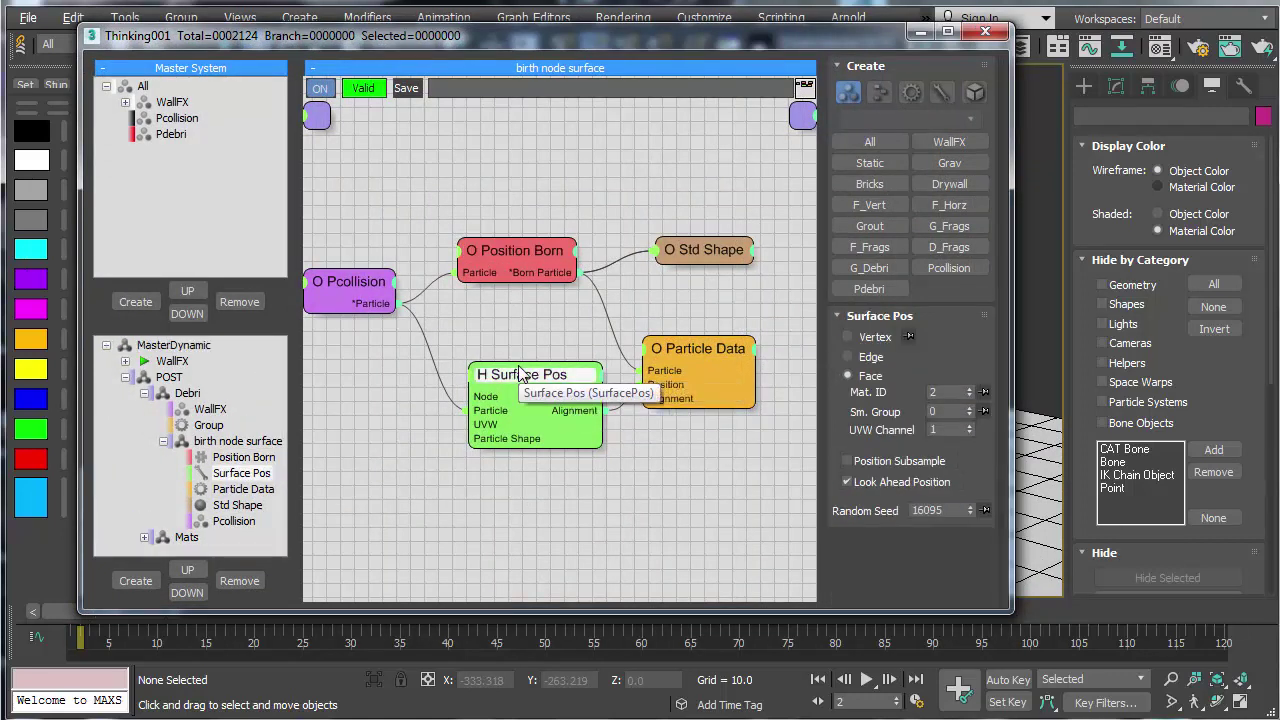
{"action": "left_click", "coordinate": [852, 357]}
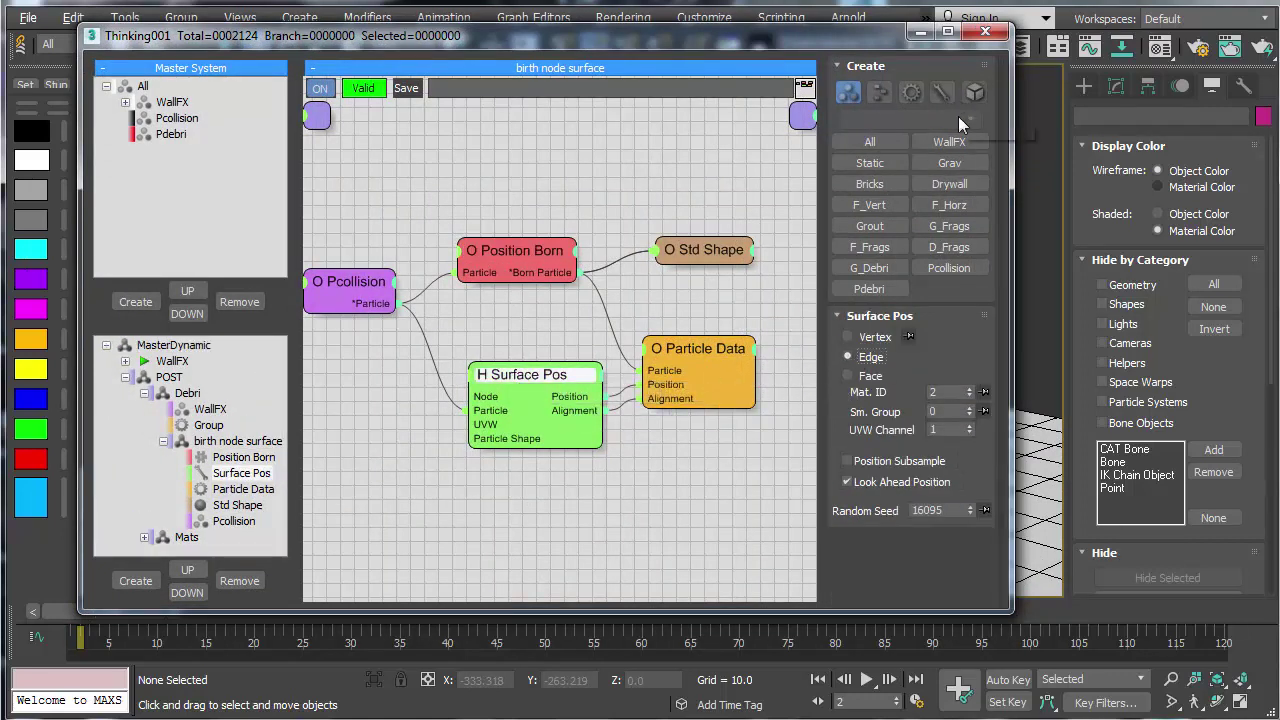
{"action": "left_click", "coordinate": [849, 375]}
{"action": "left_click_drag", "start_coordinate": [1013, 440], "coordinate": [723, 440]}
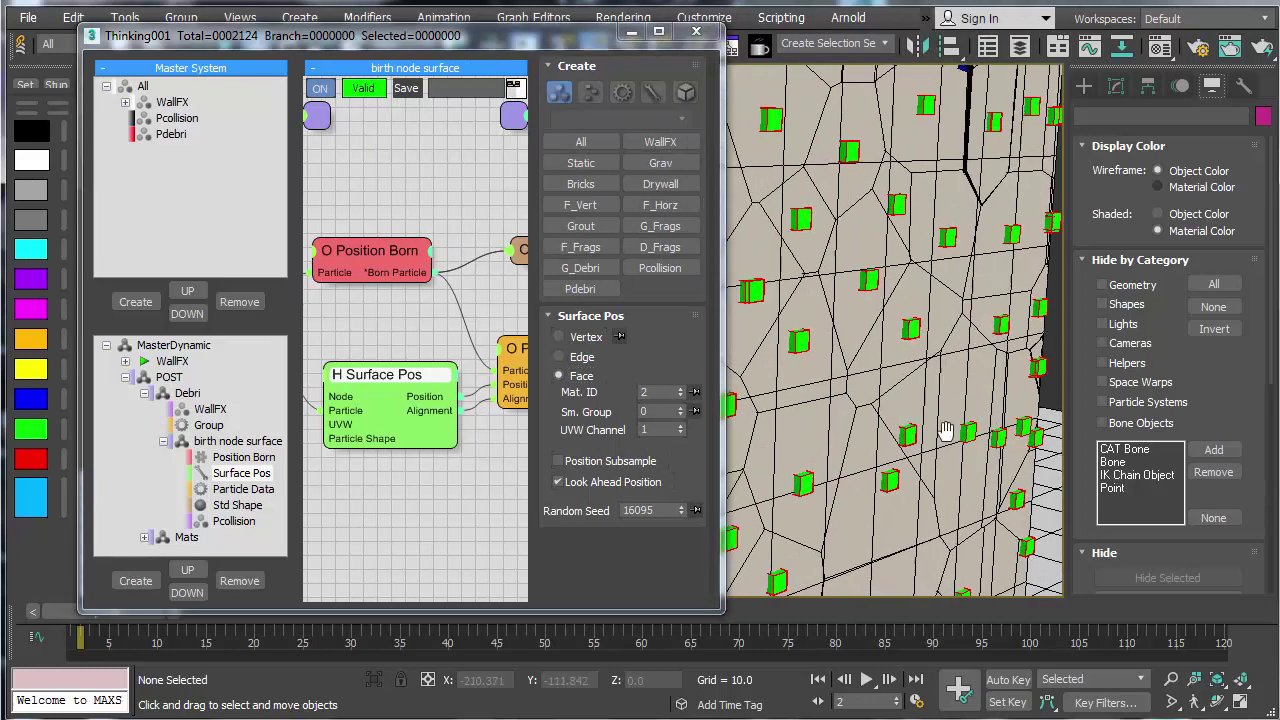
Step: Play the simulation from the first frame to about frame 9 to check the debris emission, and rewind it
{"action": "middle_click_drag", "start_coordinate": [943, 430], "coordinate": [986, 467], "text": "alt"}
{"action": "middle_click_drag", "start_coordinate": [930, 404], "coordinate": [935, 507]}
{"action": "left_click", "coordinate": [818, 679]}
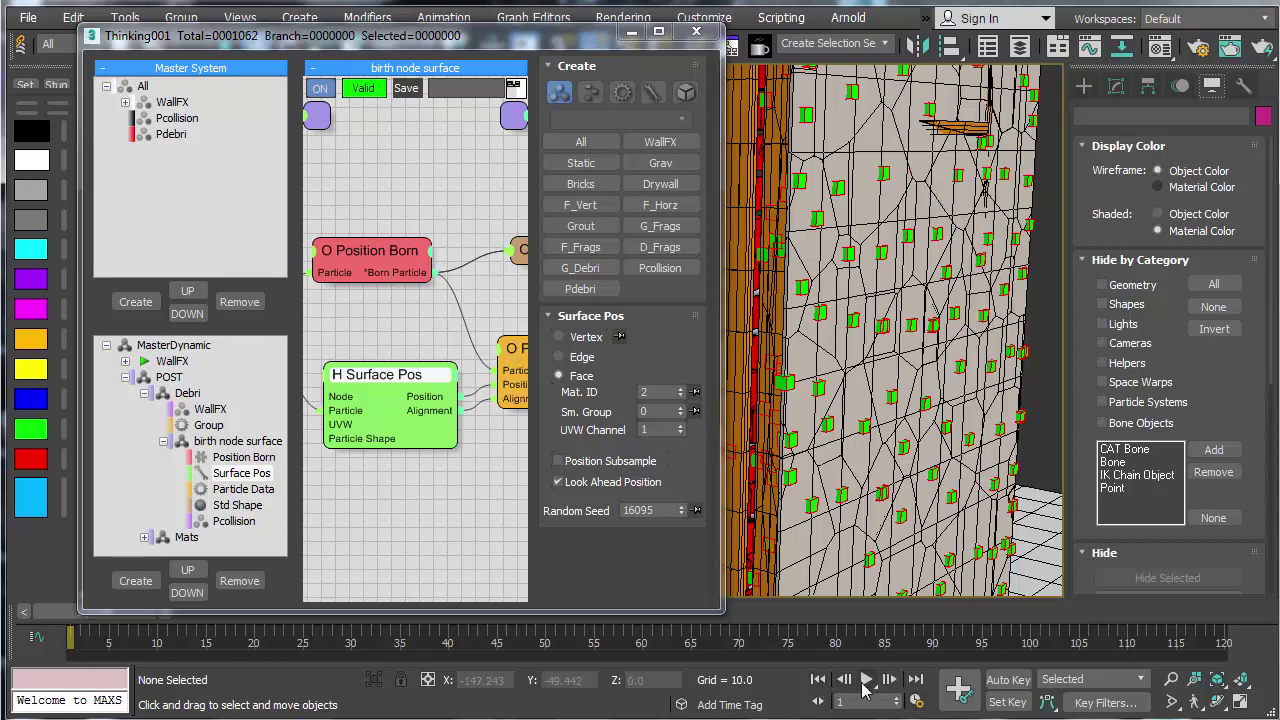
{"action": "left_click", "coordinate": [866, 679]}
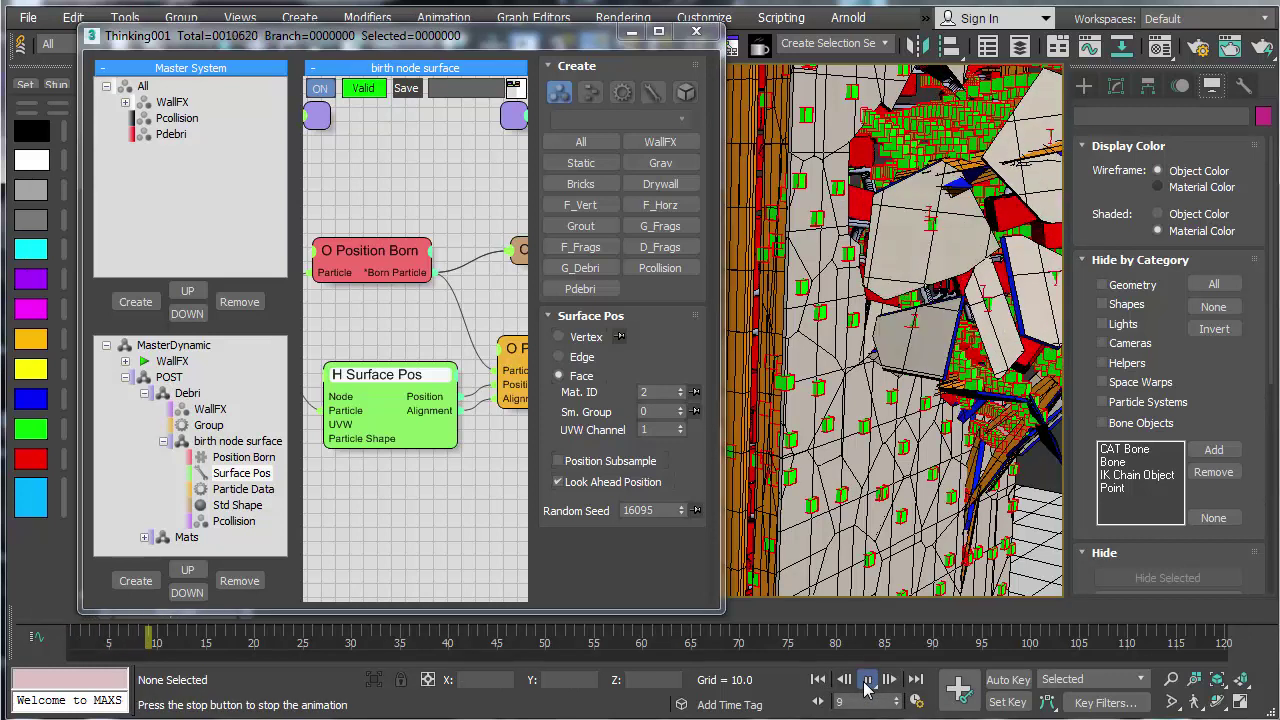
{"action": "left_click", "coordinate": [818, 679]}
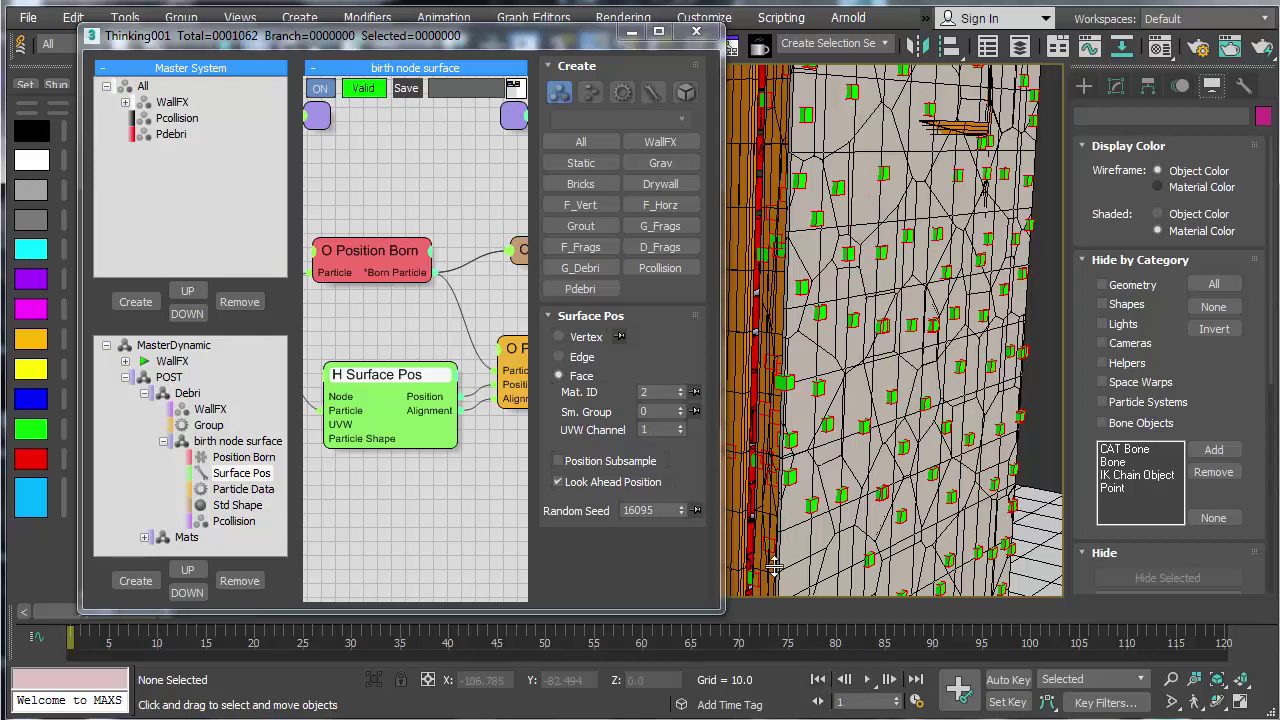
{"action": "middle_click_drag", "start_coordinate": [774, 567], "coordinate": [862, 511]}
Step: Connect Pcollision's Particle output to Surface Pos's Particle Shape input and refresh the simulation at the first frame
{"action": "middle_click_drag", "start_coordinate": [357, 552], "coordinate": [449, 551]}
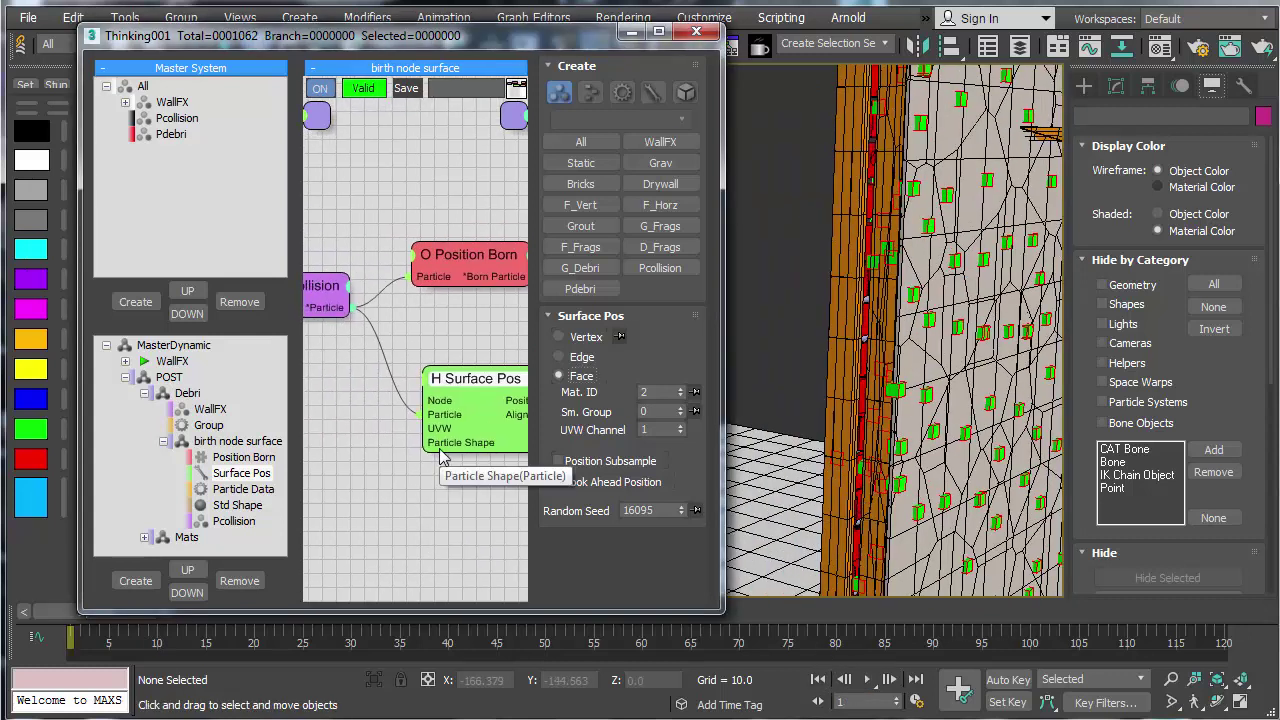
{"action": "left_click", "coordinate": [325, 309]}
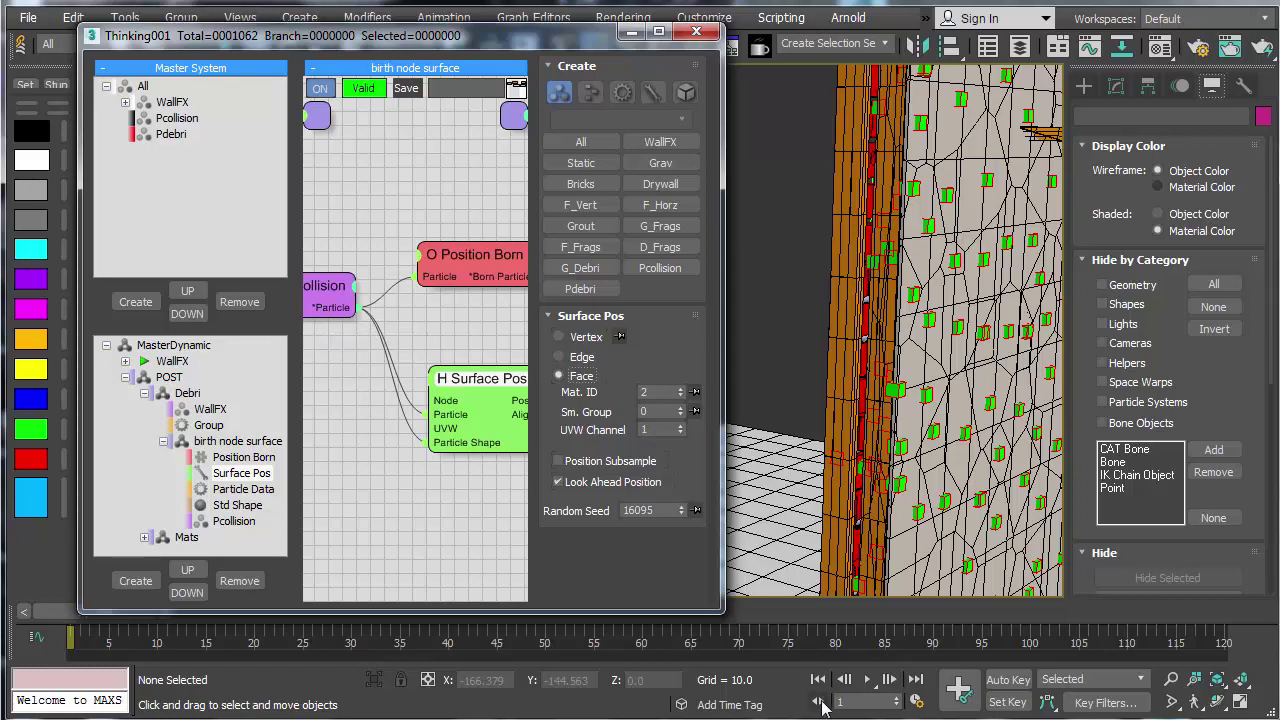
{"action": "left_click", "coordinate": [891, 680]}
{"action": "left_click", "coordinate": [819, 680]}
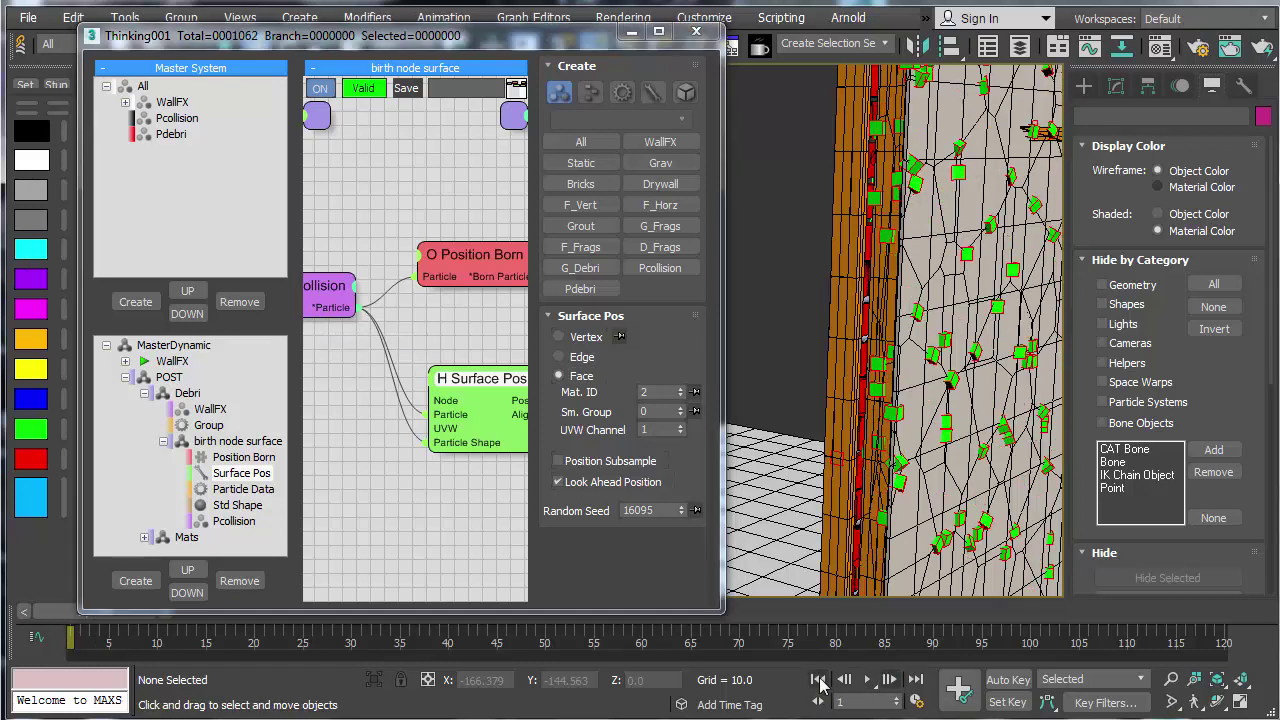
Step: Play the simulation to frame 11 and inspect the debris particles around the broken wall up close
{"action": "middle_click_drag", "start_coordinate": [993, 470], "coordinate": [854, 560], "text": "alt"}
{"action": "scroll", "coordinate": [849, 500], "scroll_direction": "down", "scroll_amount": 3}
{"action": "middle_click_drag", "start_coordinate": [848, 500], "coordinate": [929, 548], "text": "alt"}
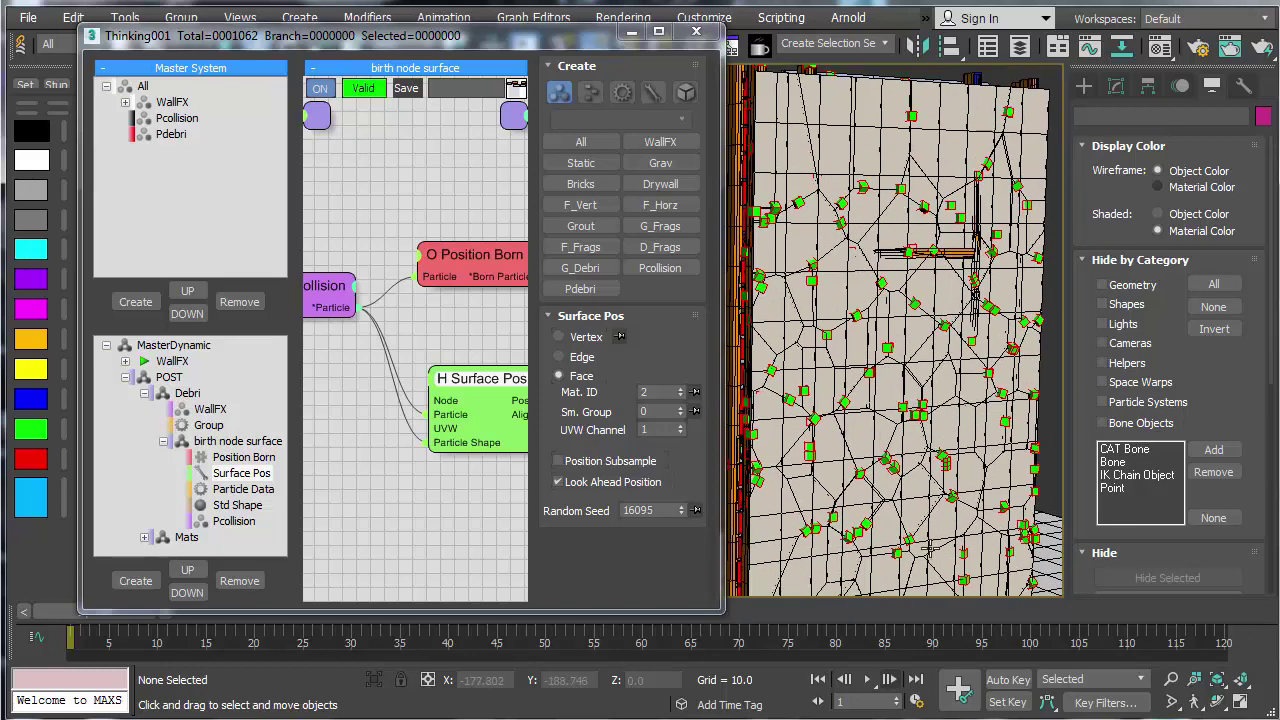
{"action": "left_click", "coordinate": [871, 680]}
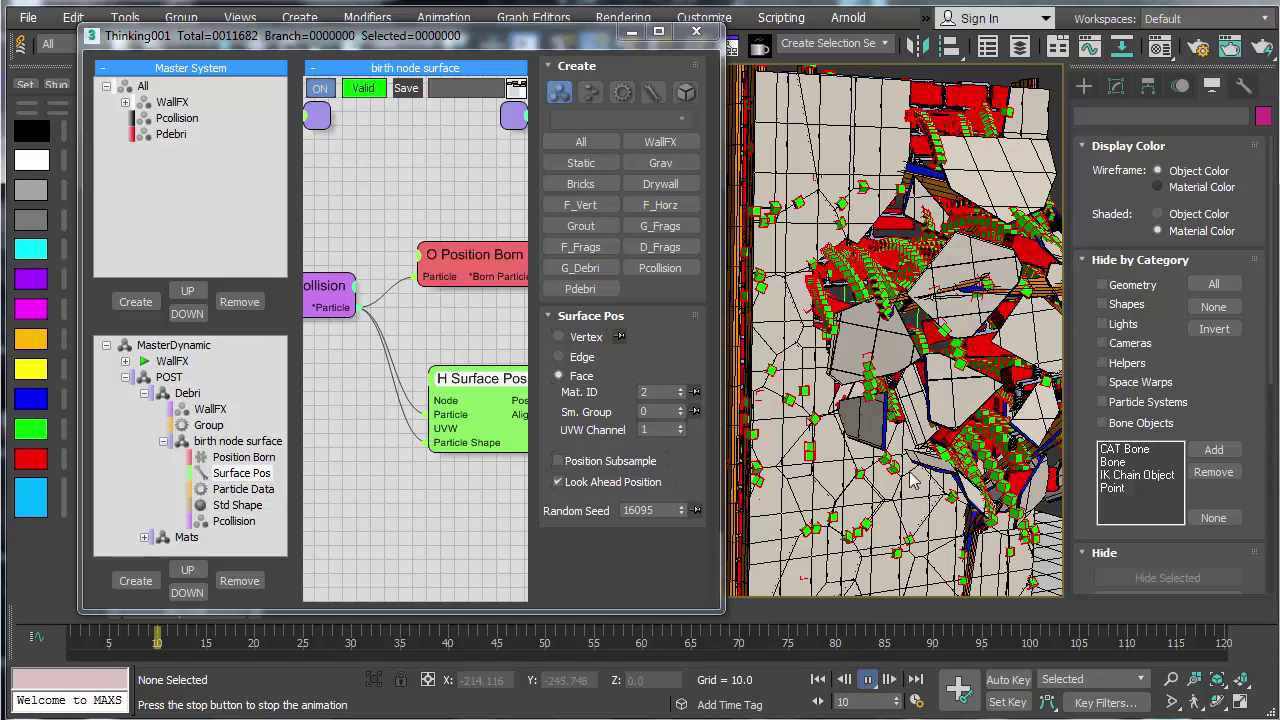
{"action": "key", "text": "/"}
{"action": "scroll", "coordinate": [912, 480], "scroll_direction": "down", "scroll_amount": 5}
{"action": "scroll", "coordinate": [930, 466], "scroll_direction": "up", "scroll_amount": 5}
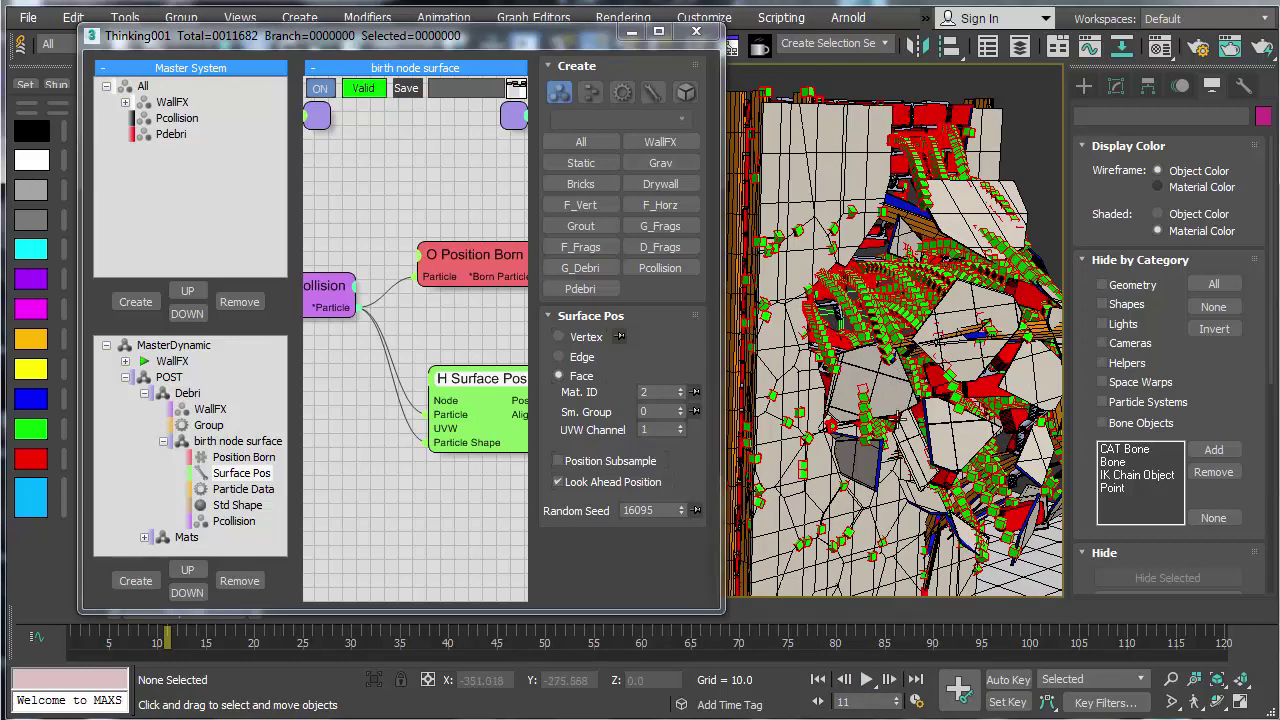
{"action": "scroll", "coordinate": [897, 424], "scroll_direction": "up", "scroll_amount": 8}
{"action": "middle_click_drag", "start_coordinate": [863, 307], "coordinate": [897, 368]}
{"action": "scroll", "coordinate": [897, 368], "scroll_direction": "down", "scroll_amount": 4}
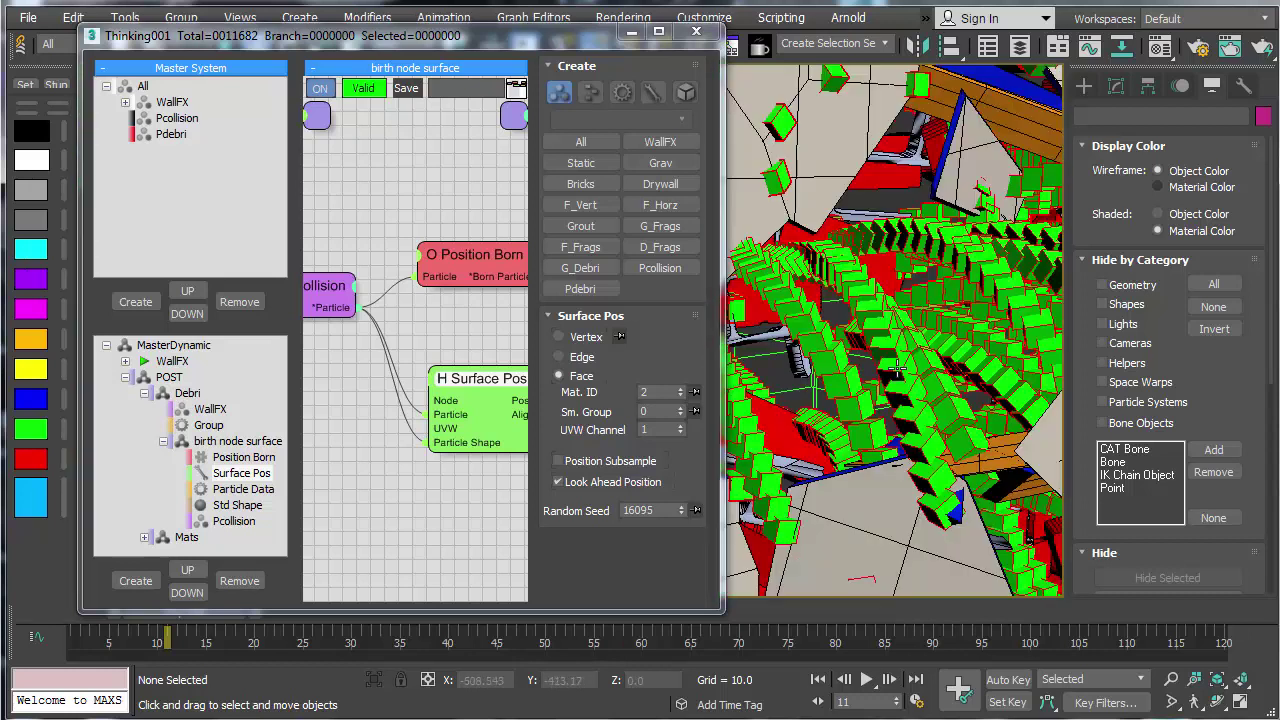
Step: Enable Edit on the fly for MasterDynamic and set Position Born's Size to 0.5 in birth node surface
{"action": "left_click", "coordinate": [459, 439]}
{"action": "left_click", "coordinate": [496, 264]}
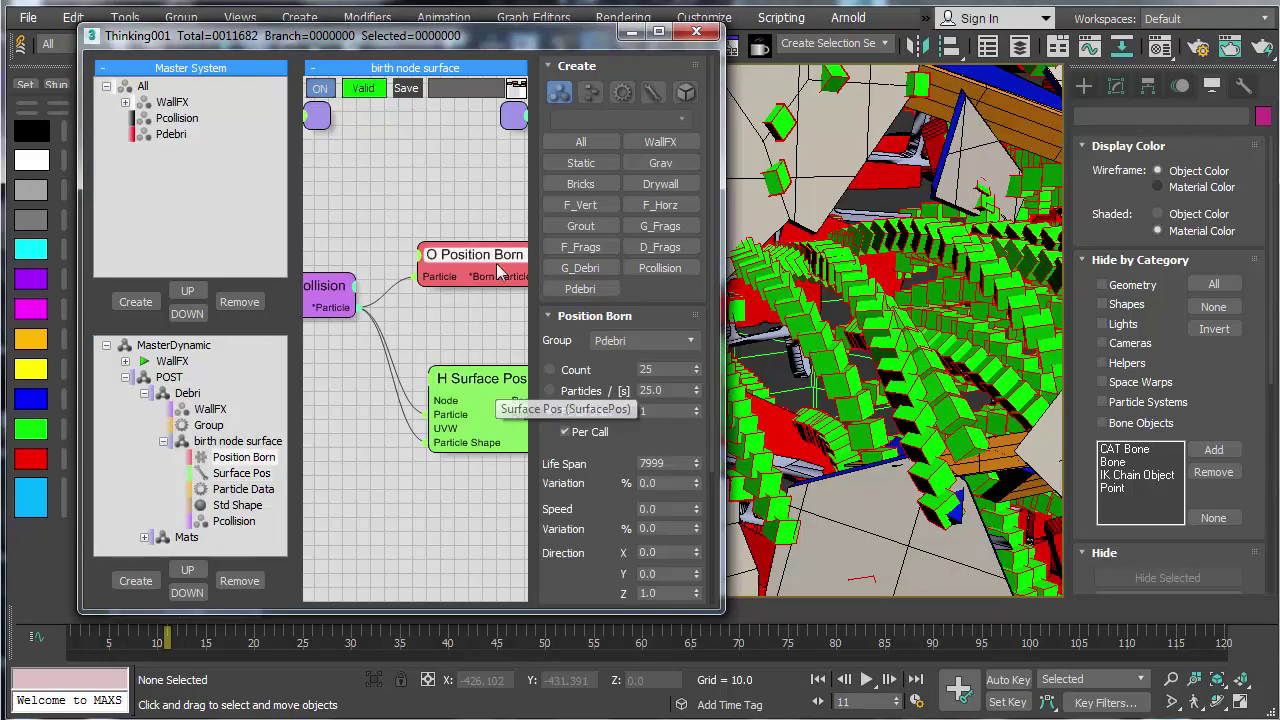
{"action": "left_click", "coordinate": [200, 346]}
{"action": "left_click", "coordinate": [641, 92]}
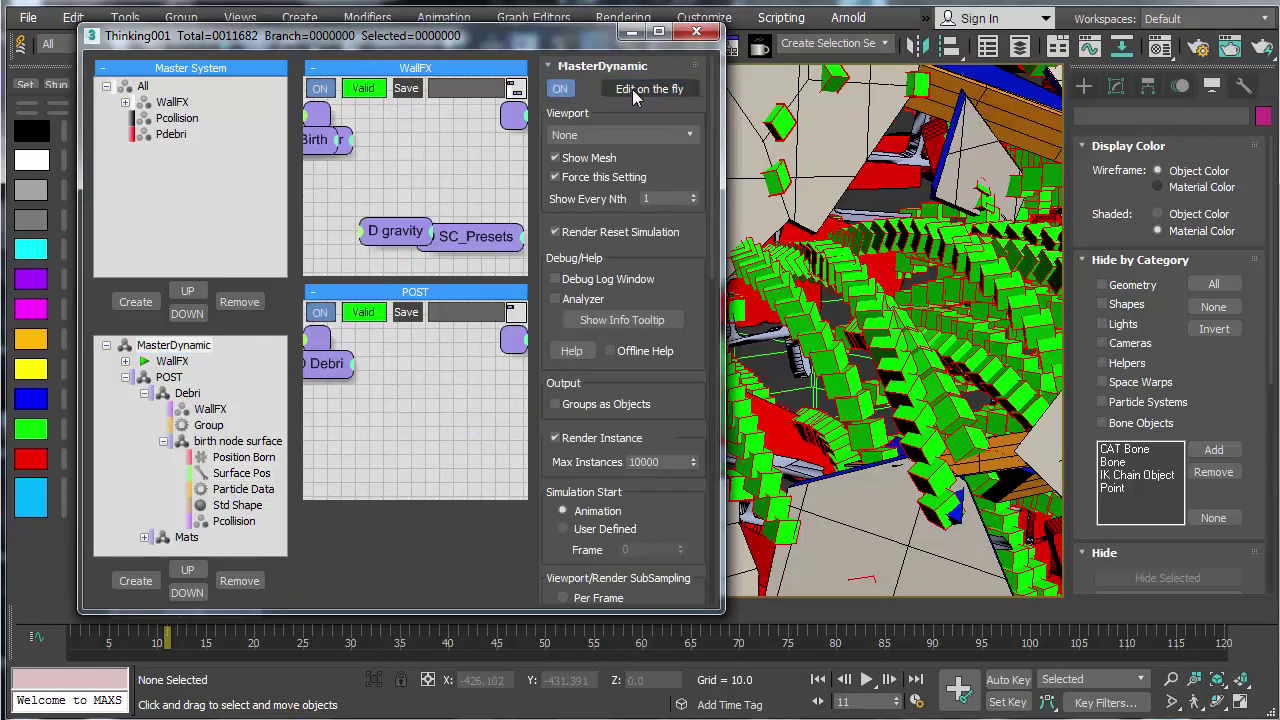
{"action": "left_click", "coordinate": [237, 441]}
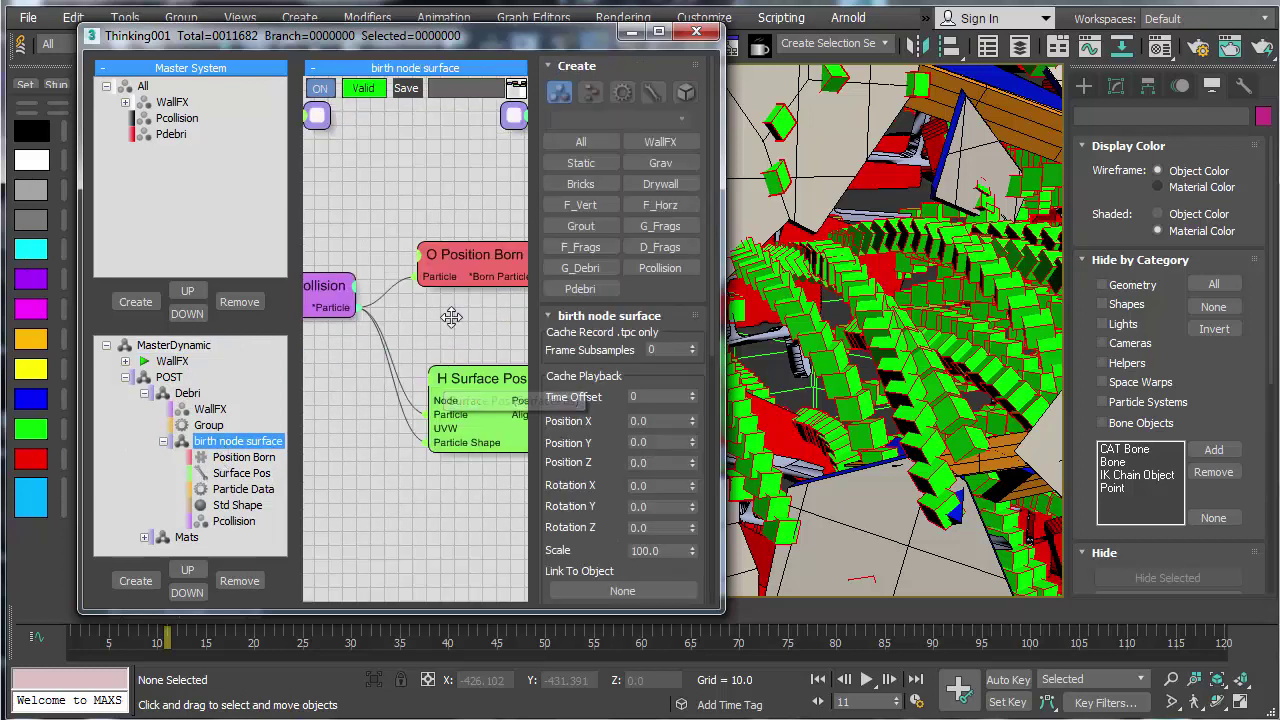
{"action": "left_click", "coordinate": [408, 288]}
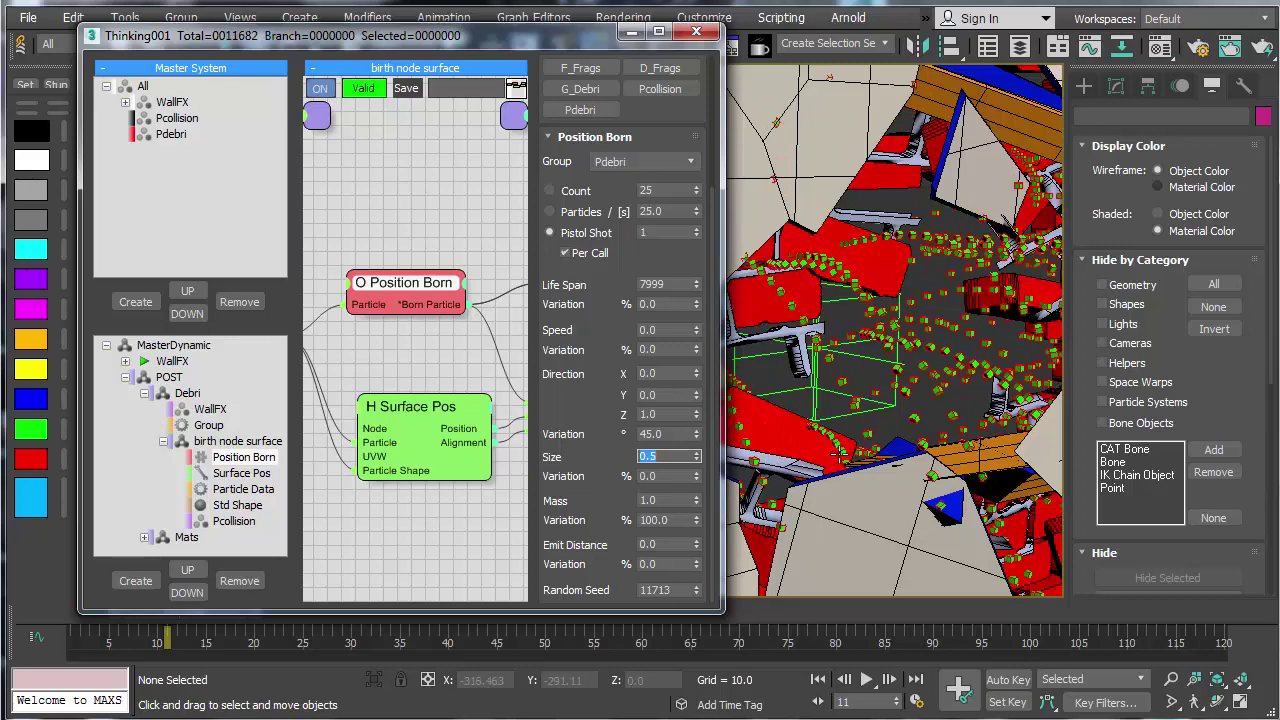
{"action": "middle_click_drag", "start_coordinate": [950, 560], "coordinate": [840, 465]}
{"action": "middle_click_drag", "start_coordinate": [898, 530], "coordinate": [938, 411], "text": "alt"}
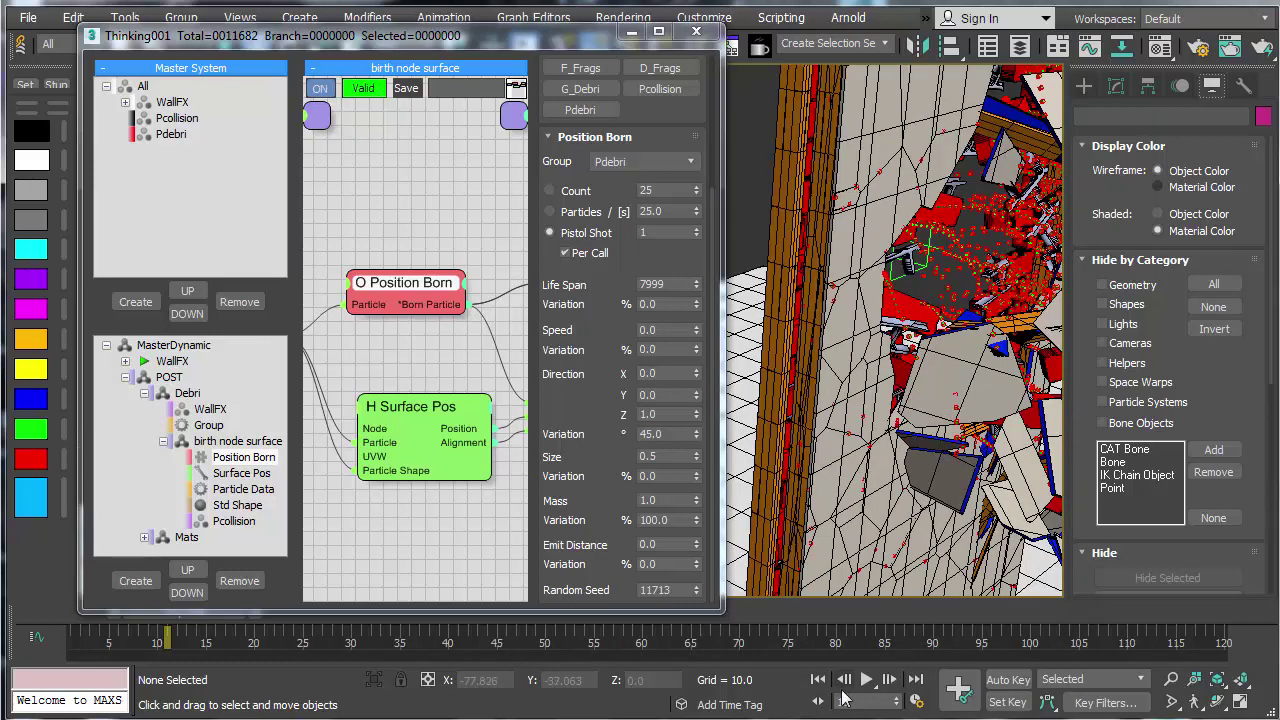
Step: Turn off Per Call in Position Born and play the simulation from the first frame to frame 17
{"action": "left_click", "coordinate": [817, 679]}
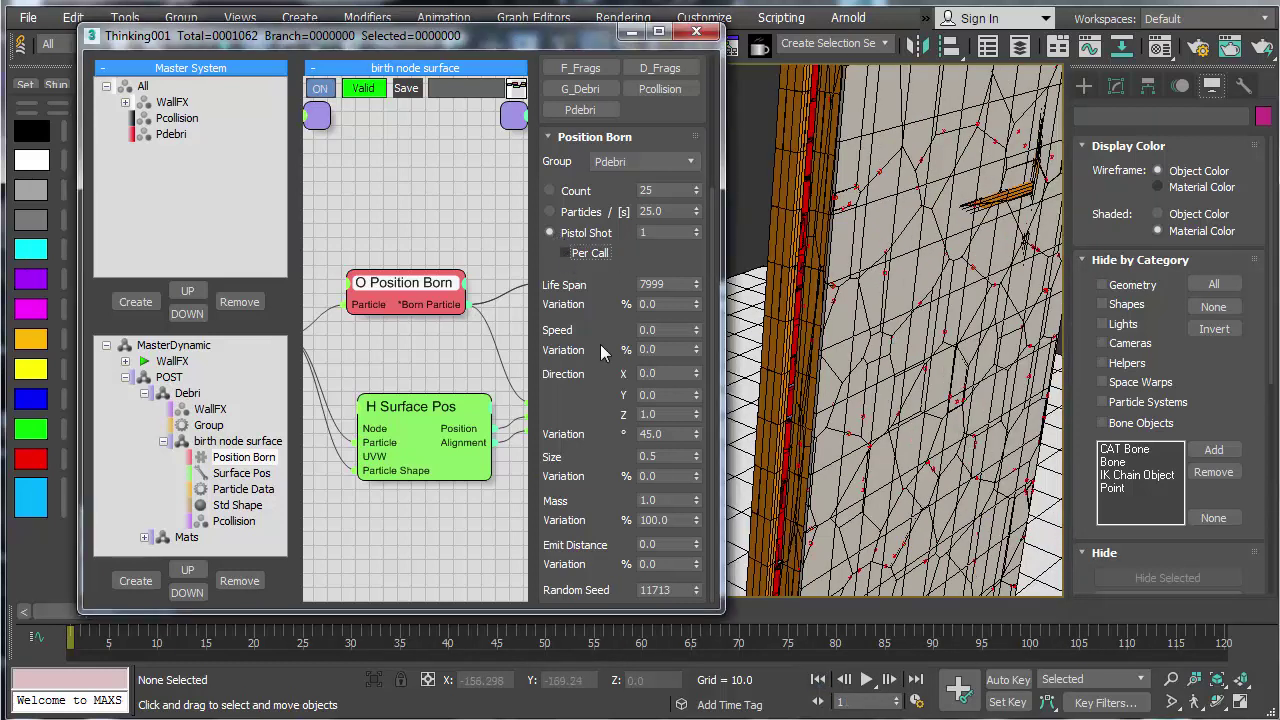
{"action": "left_click", "coordinate": [866, 679]}
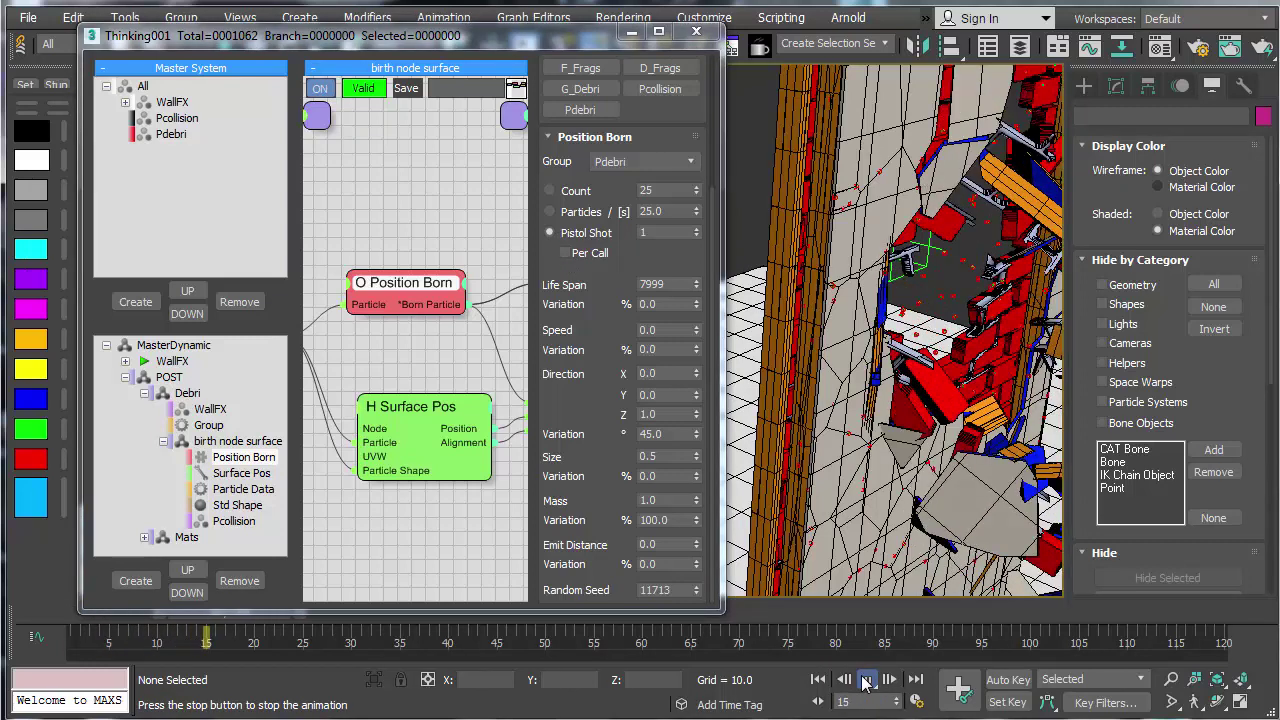
{"action": "left_click", "coordinate": [866, 683]}
{"action": "middle_click_drag", "start_coordinate": [891, 479], "coordinate": [883, 407], "text": "alt"}
{"action": "middle_click_drag", "start_coordinate": [932, 525], "coordinate": [900, 538], "text": "alt"}
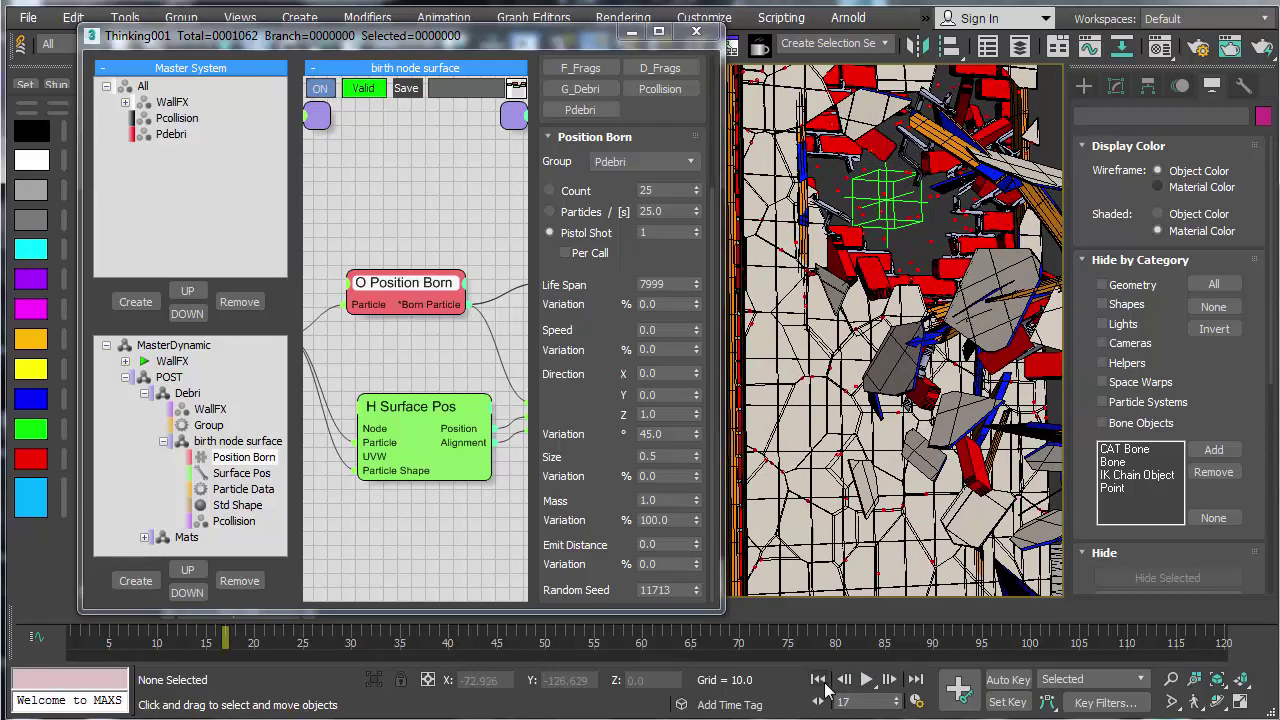
Step: Return to the first frame, bring the whole wall into view and widen the editor window
{"action": "left_click", "coordinate": [818, 684]}
{"action": "scroll", "coordinate": [900, 428], "scroll_direction": "down", "scroll_amount": 3}
{"action": "middle_click_drag", "start_coordinate": [900, 428], "coordinate": [925, 443], "text": "alt"}
{"action": "middle_click_drag", "start_coordinate": [835, 476], "coordinate": [807, 498], "text": "alt"}
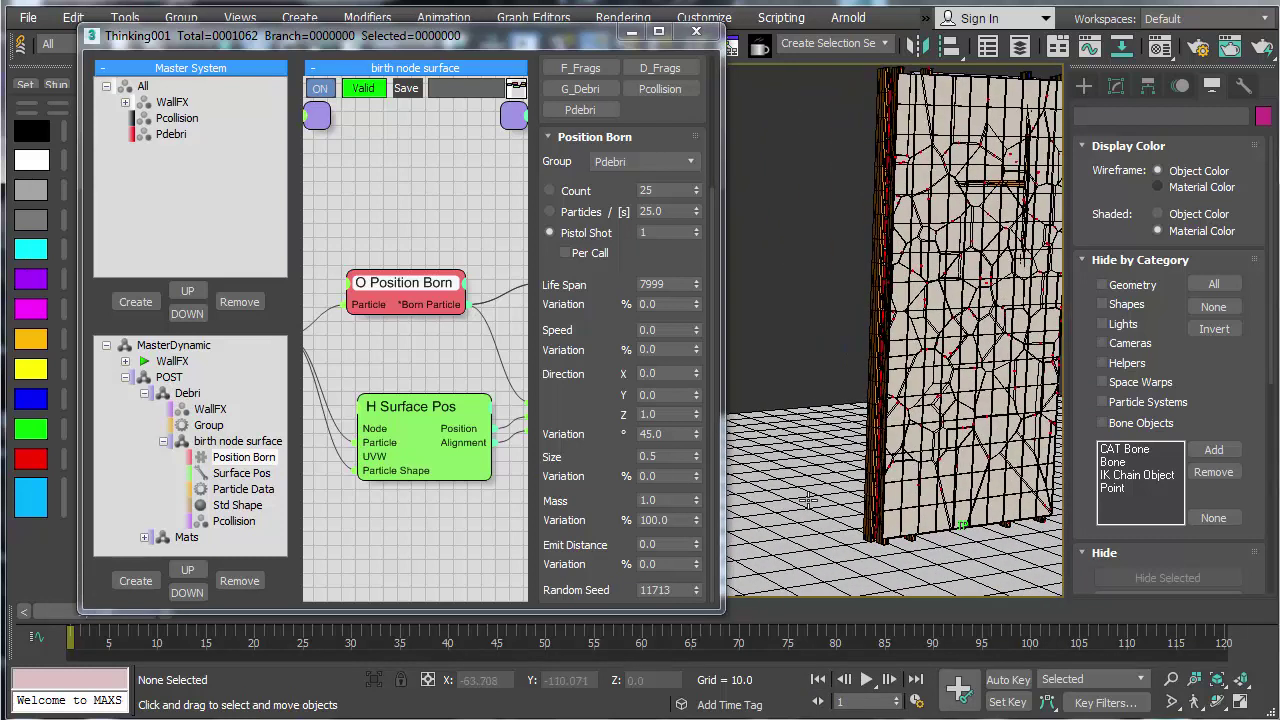
{"action": "left_click_drag", "start_coordinate": [720, 609], "coordinate": [870, 580]}
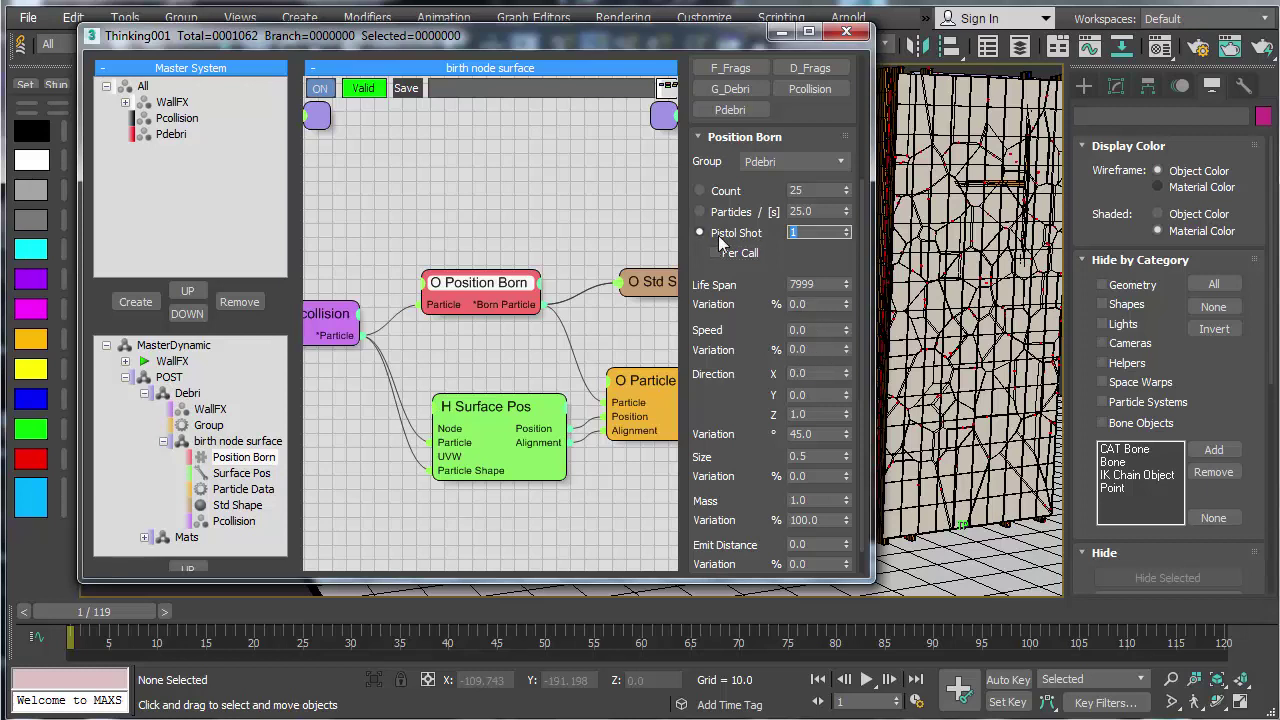
Step: Try a Pistol Shot of 25 in Position Born, replay from the first frame, and restore the value to 1
{"action": "left_click", "coordinate": [886, 680]}
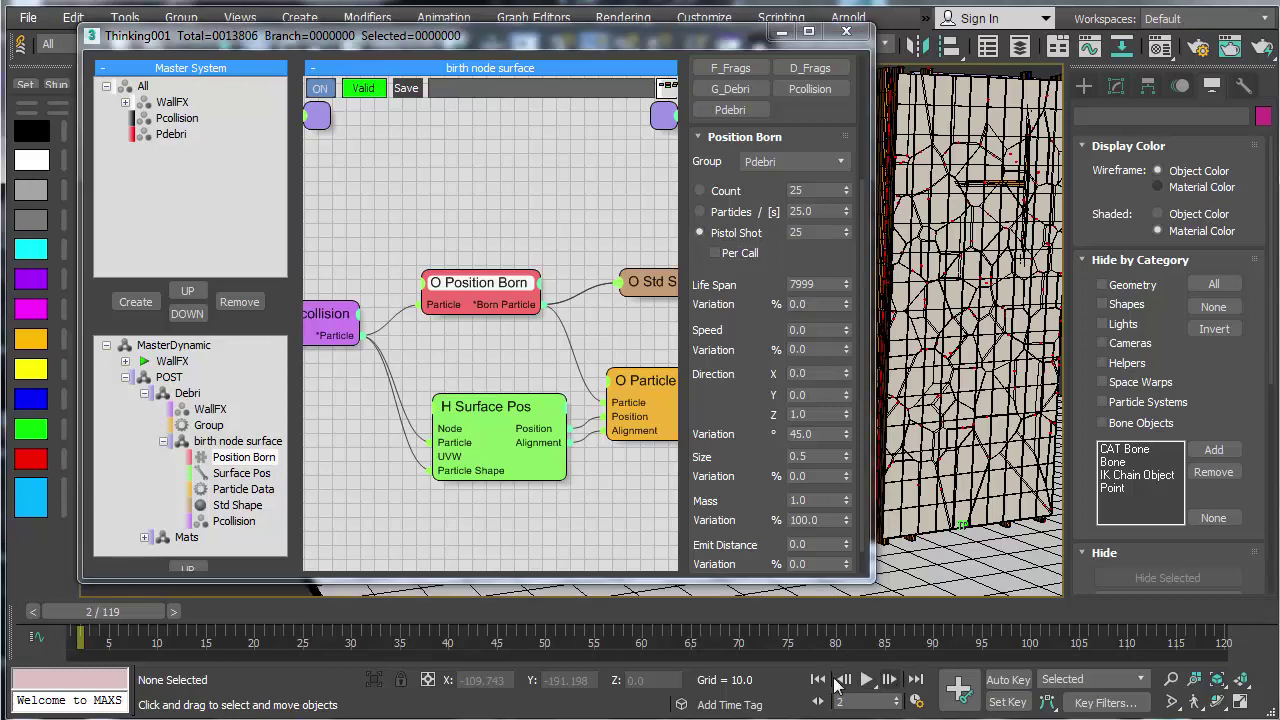
{"action": "left_click", "coordinate": [820, 681]}
{"action": "left_click", "coordinate": [866, 679]}
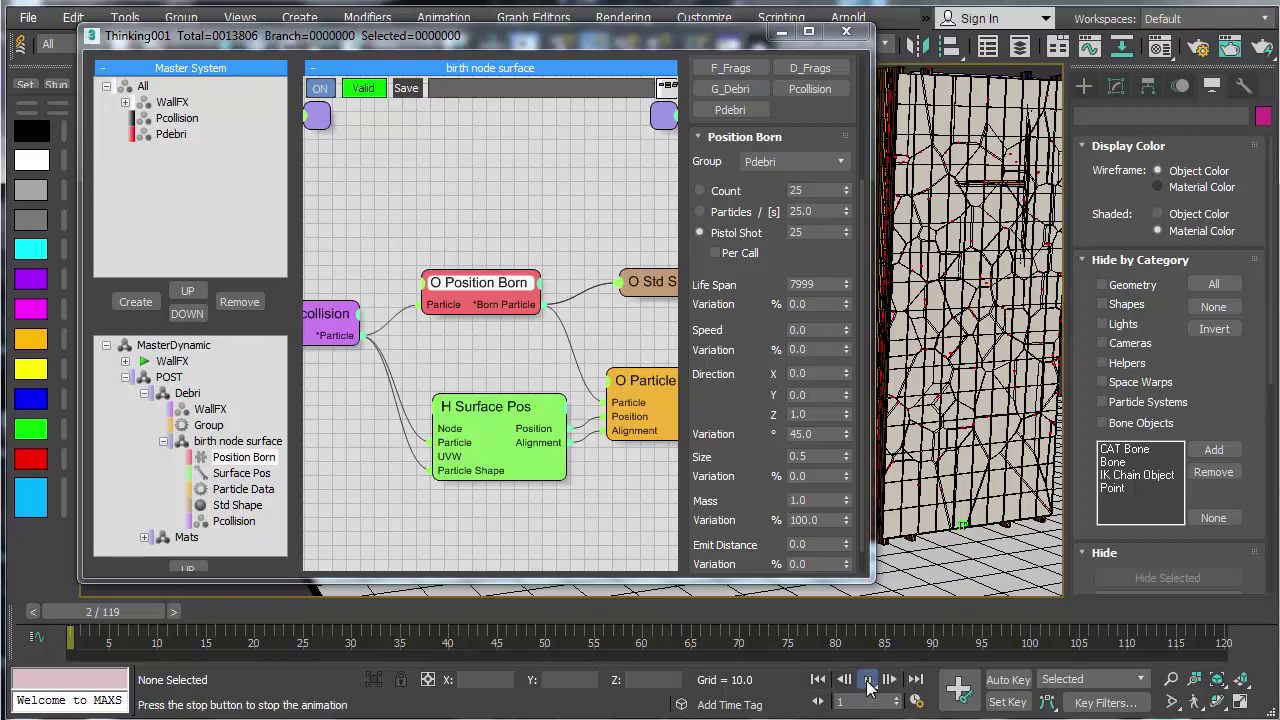
{"action": "left_click", "coordinate": [814, 680]}
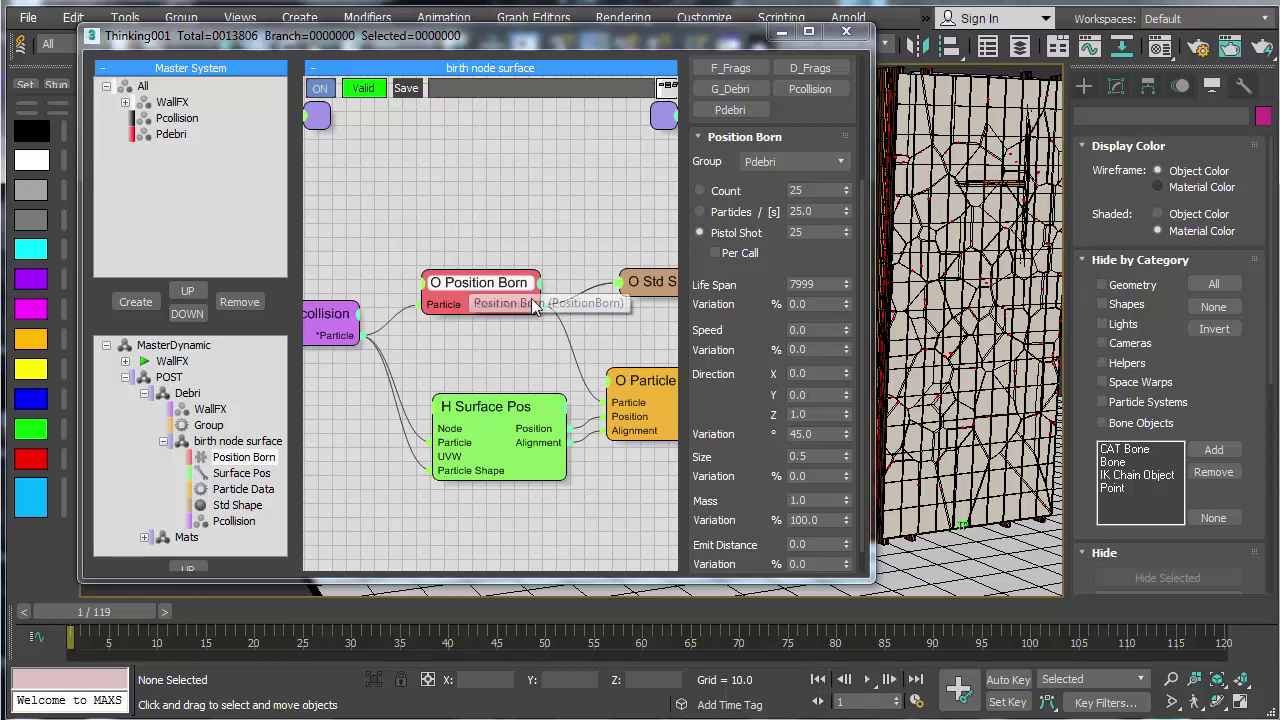
{"action": "left_click_drag", "start_coordinate": [815, 234], "coordinate": [763, 237]}
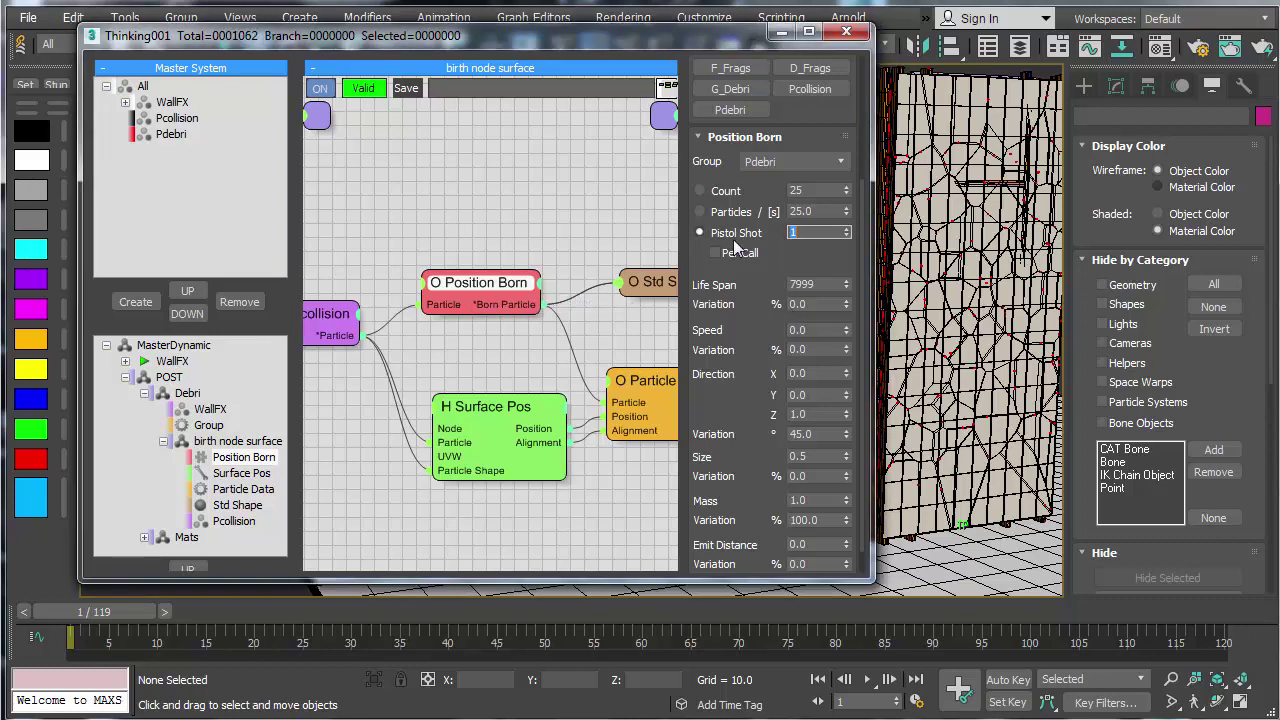
Step: Expose Position Born's On input and add a Threshold condition to birth node surface
{"action": "middle_click_drag", "start_coordinate": [923, 330], "coordinate": [969, 335]}
{"action": "middle_click_drag", "start_coordinate": [493, 214], "coordinate": [580, 212]}
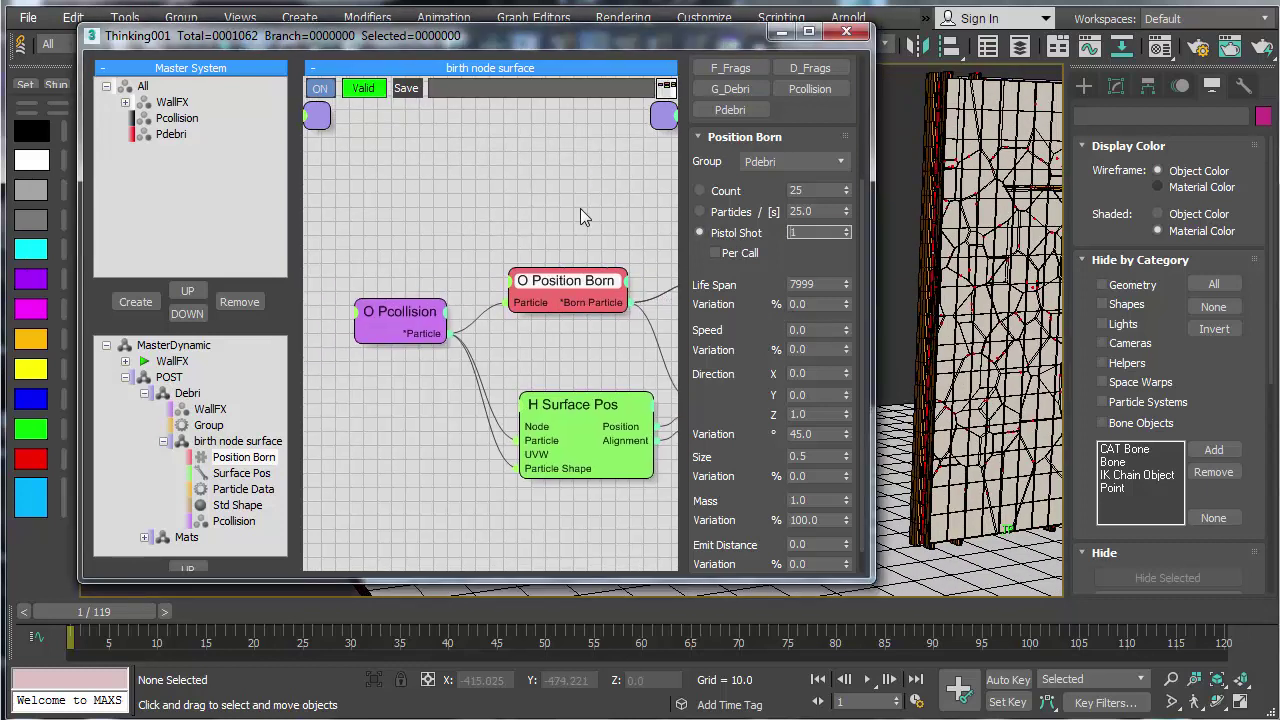
{"action": "left_click", "coordinate": [517, 282]}
{"action": "right_click", "coordinate": [509, 195]}
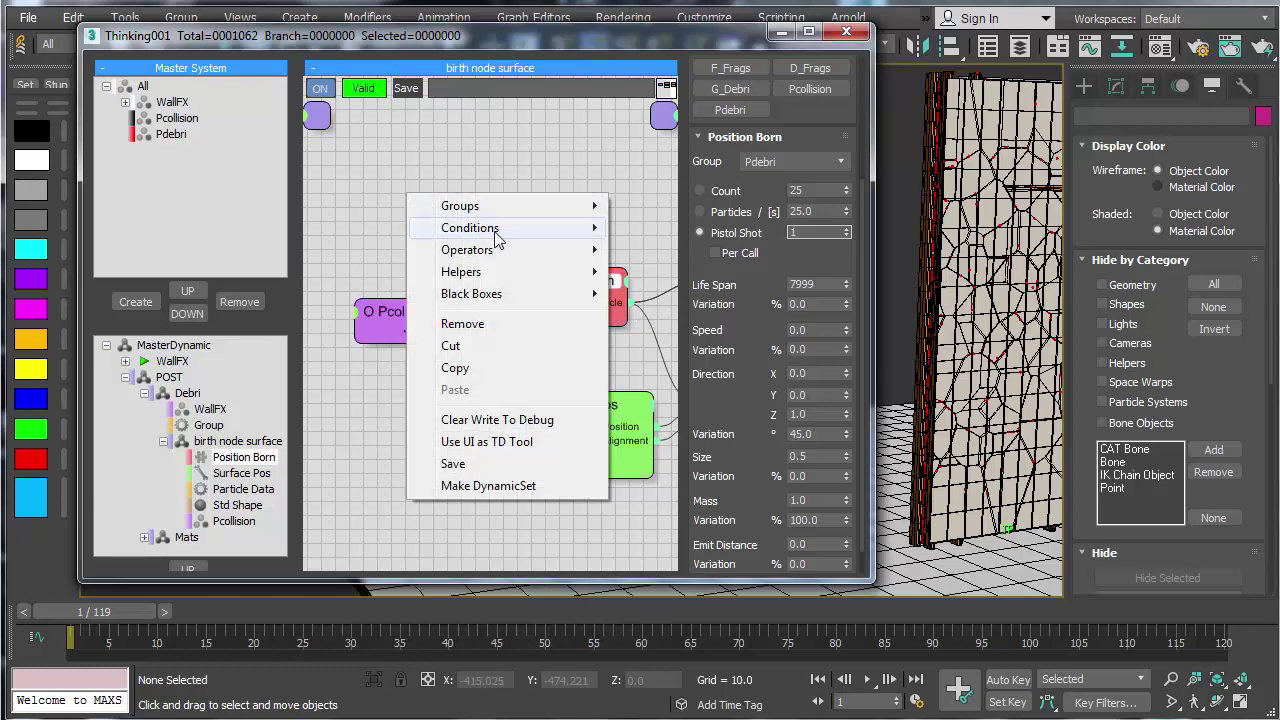
{"action": "mouse_move", "coordinate": [480, 228]}
{"action": "mouse_move", "coordinate": [708, 232]}
{"action": "left_click", "coordinate": [783, 383]}
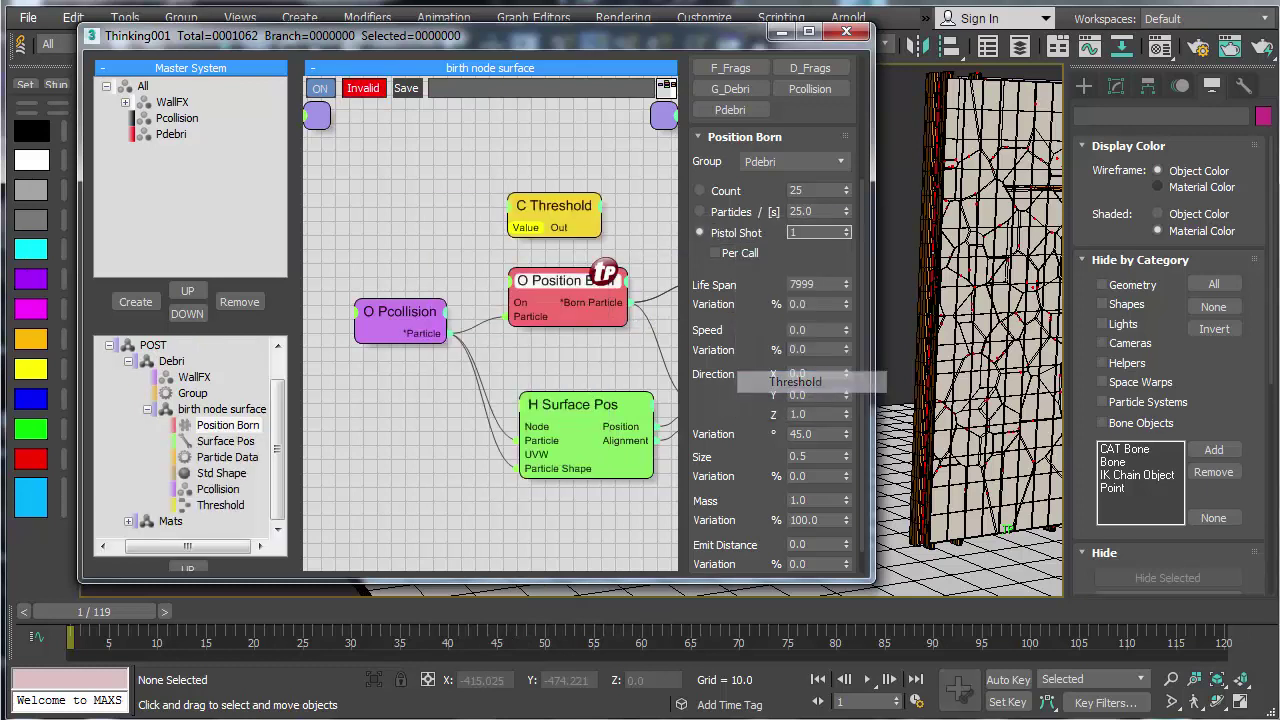
Step: Expose Pcollision's Velocity output and connect it to the Threshold condition's Value input
{"action": "left_click", "coordinate": [400, 311]}
{"action": "right_click", "coordinate": [400, 313]}
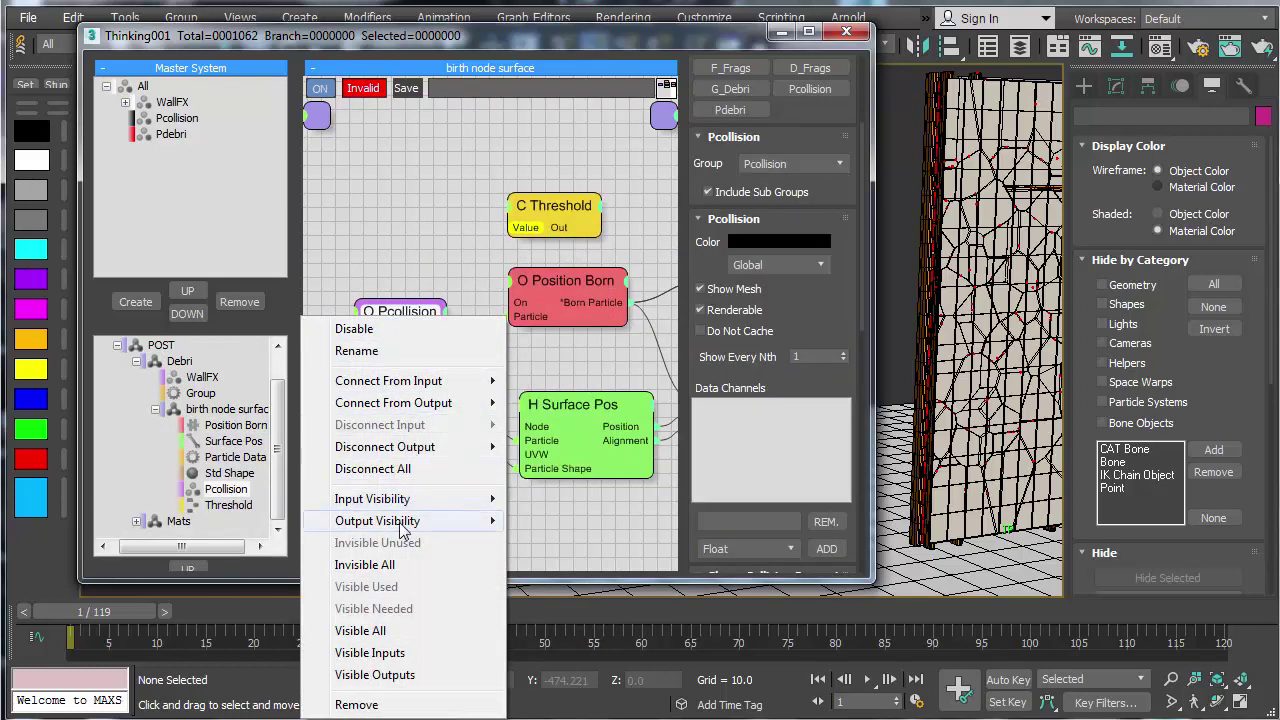
{"action": "mouse_move", "coordinate": [375, 520]}
{"action": "left_click", "coordinate": [537, 566]}
{"action": "left_click_drag", "start_coordinate": [390, 341], "coordinate": [348, 337]}
{"action": "left_click_drag", "start_coordinate": [518, 227], "coordinate": [518, 227]}
Step: Connect Threshold's Out to Position Born's On input, reposition the Threshold node and set Threshold 1 to 50.0
{"action": "left_click_drag", "start_coordinate": [574, 212], "coordinate": [520, 302]}
{"action": "left_click_drag", "start_coordinate": [480, 205], "coordinate": [473, 211]}
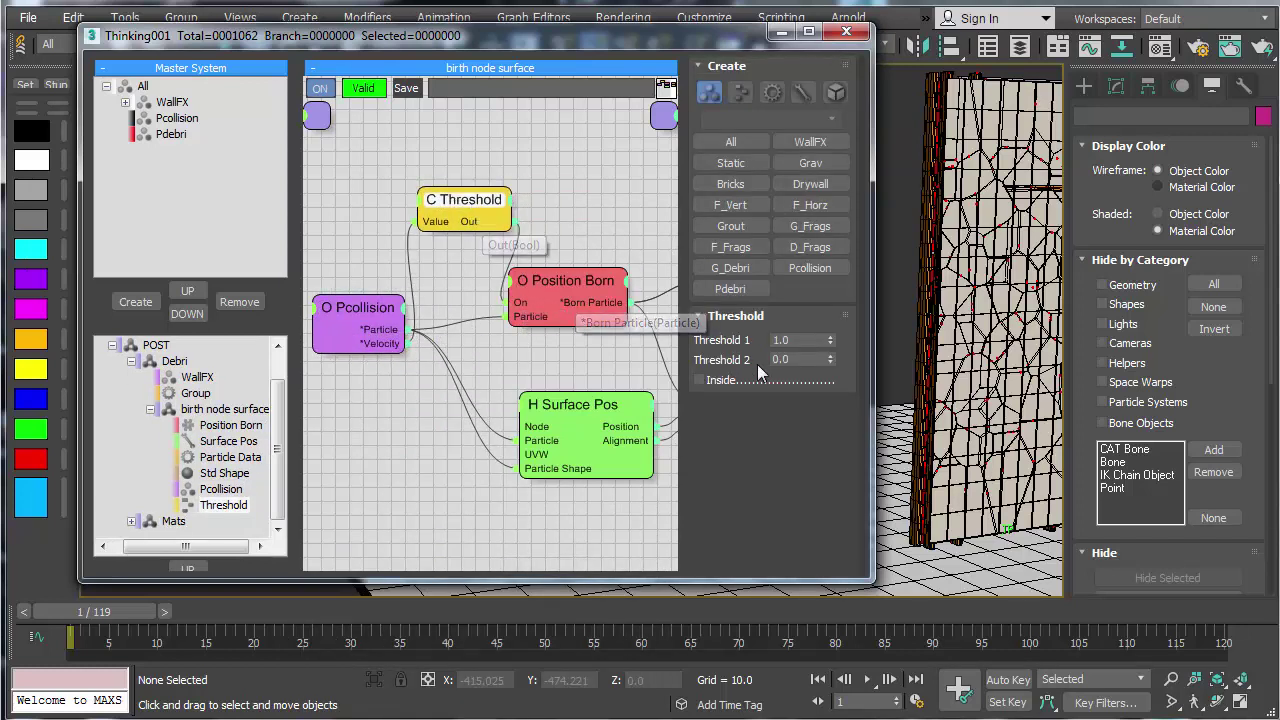
{"action": "left_click", "coordinate": [789, 341]}
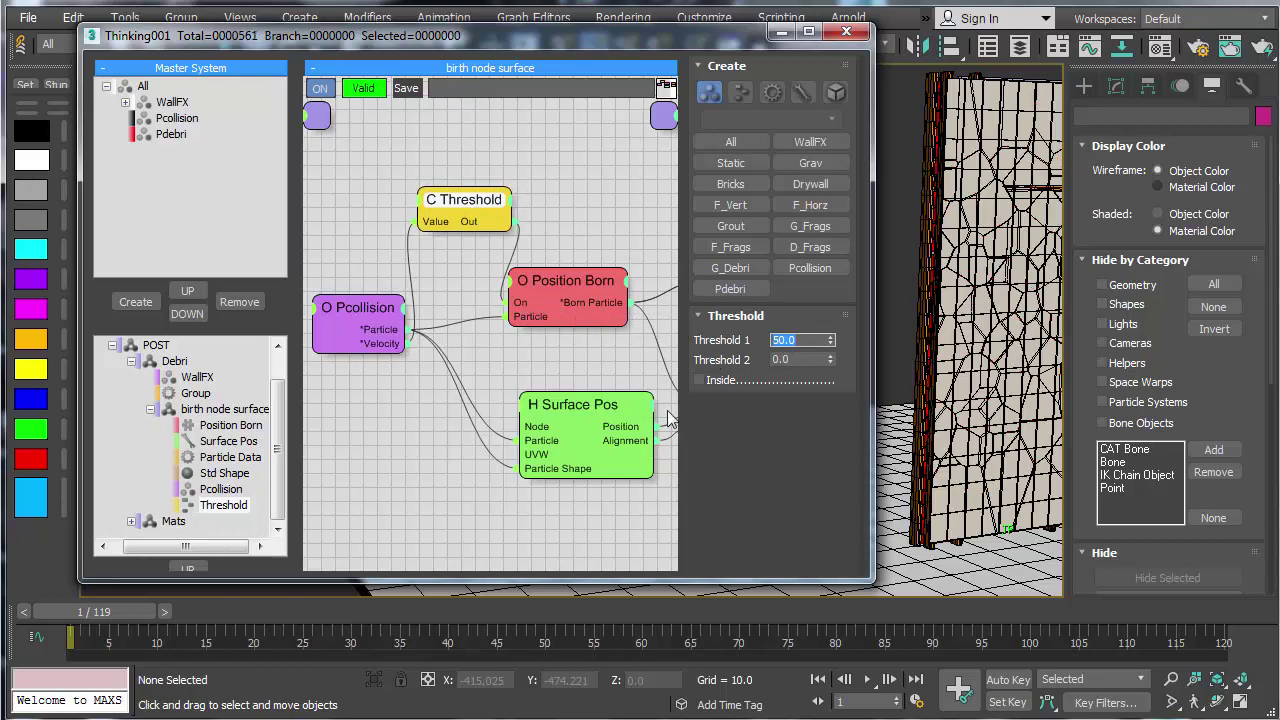
Step: Close the Thinking Particles window and turn off the edged-faces display in the perspective view
{"action": "middle_click_drag", "start_coordinate": [926, 408], "coordinate": [858, 395]}
{"action": "left_click", "coordinate": [851, 21]}
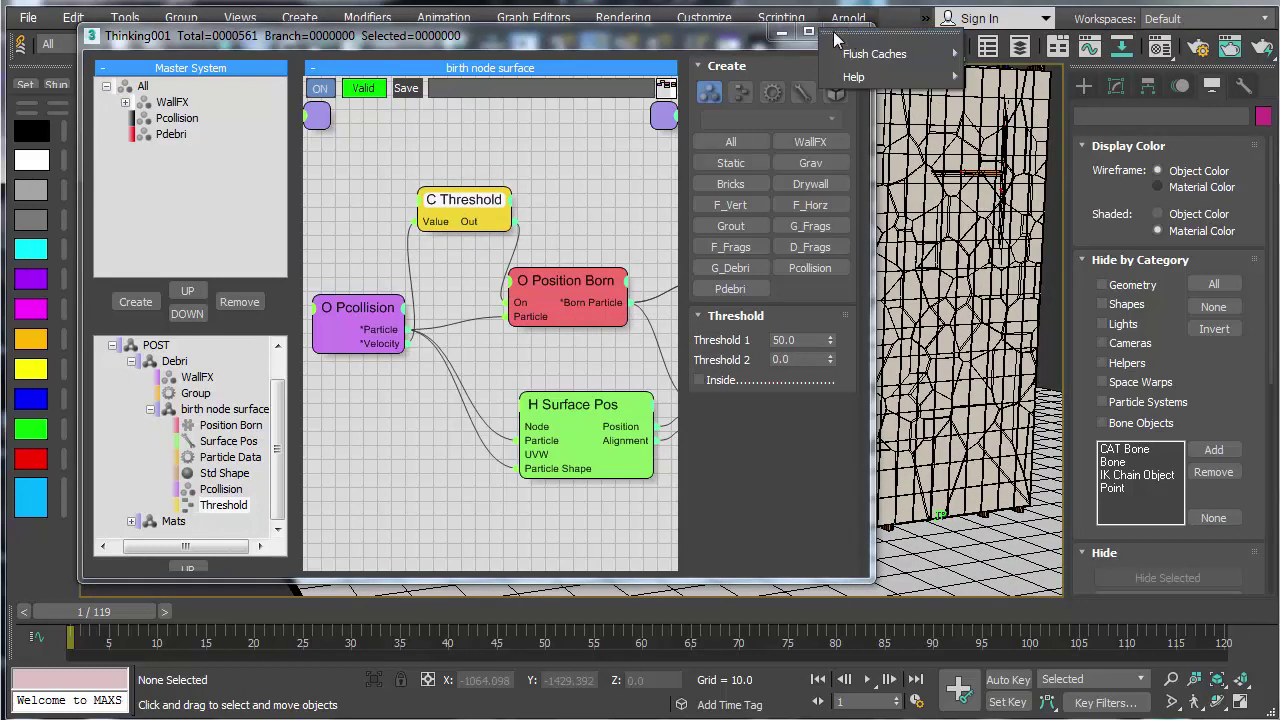
{"action": "left_click", "coordinate": [685, 38]}
{"action": "left_click", "coordinate": [845, 35]}
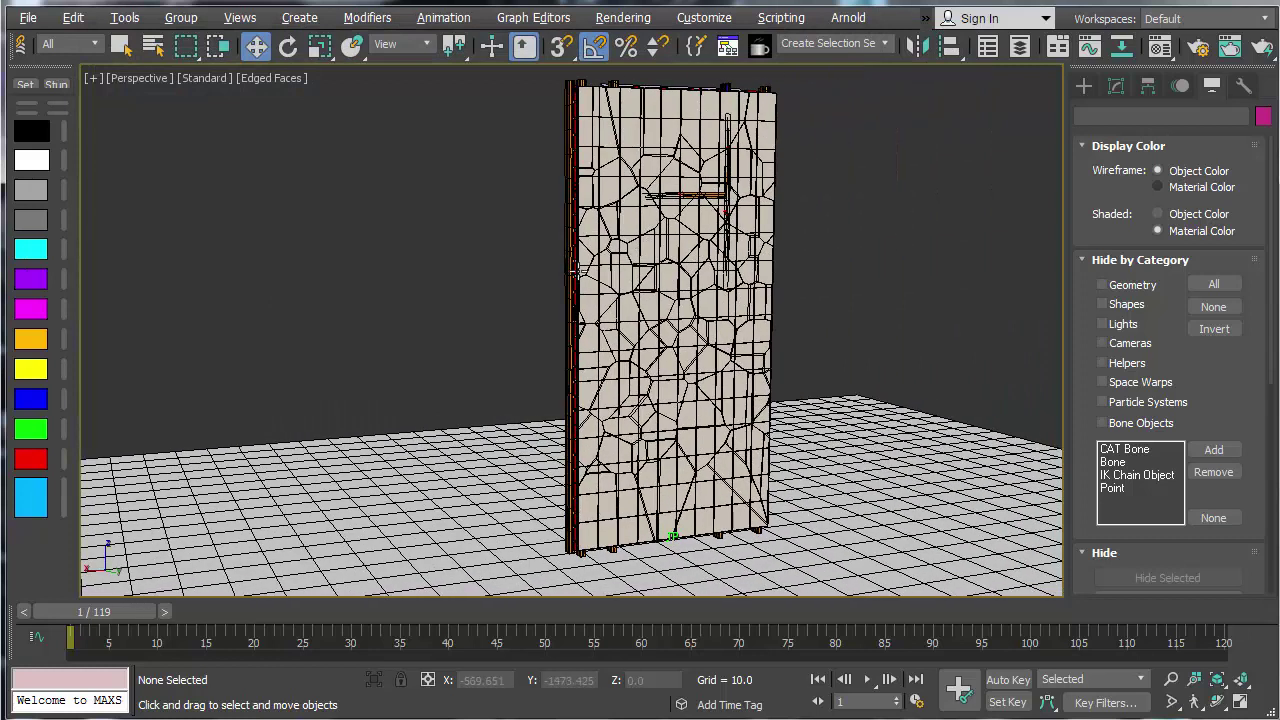
{"action": "key", "text": "F4"}
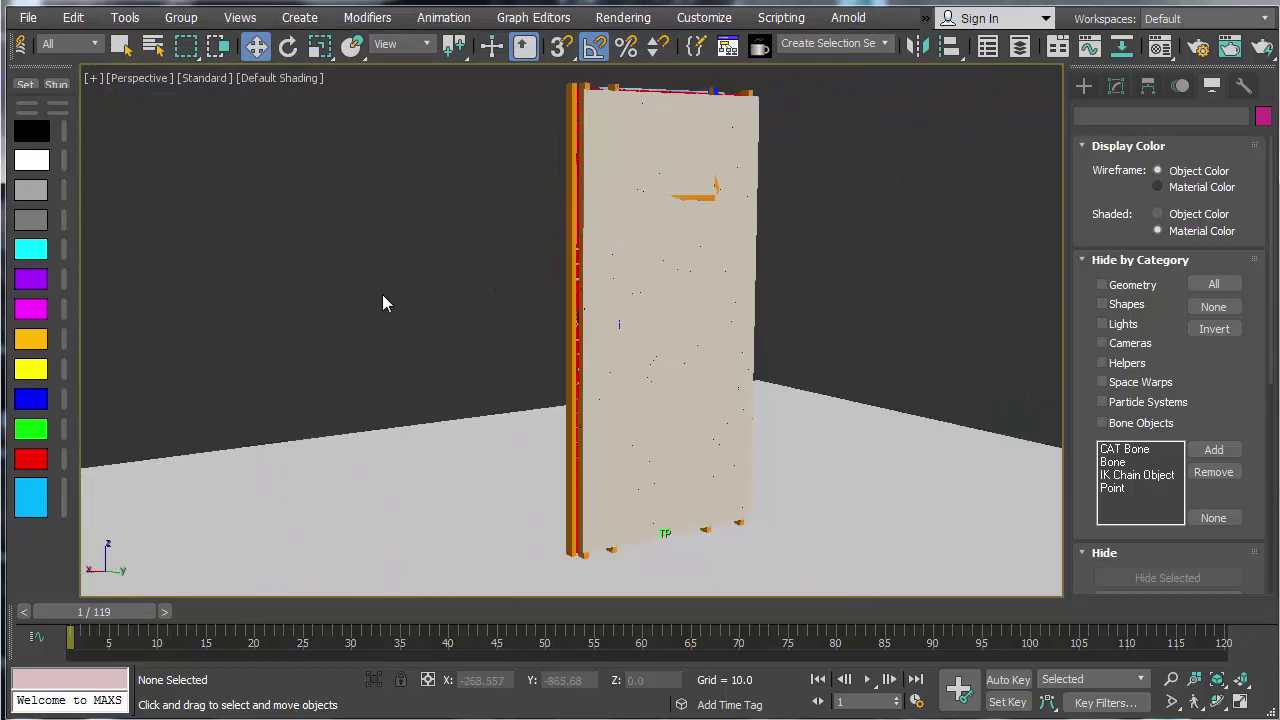
Step: Play the simulation with the velocity threshold active to check the debris, and return to the first frame
{"action": "key", "text": "."}
{"action": "key", "text": "/"}
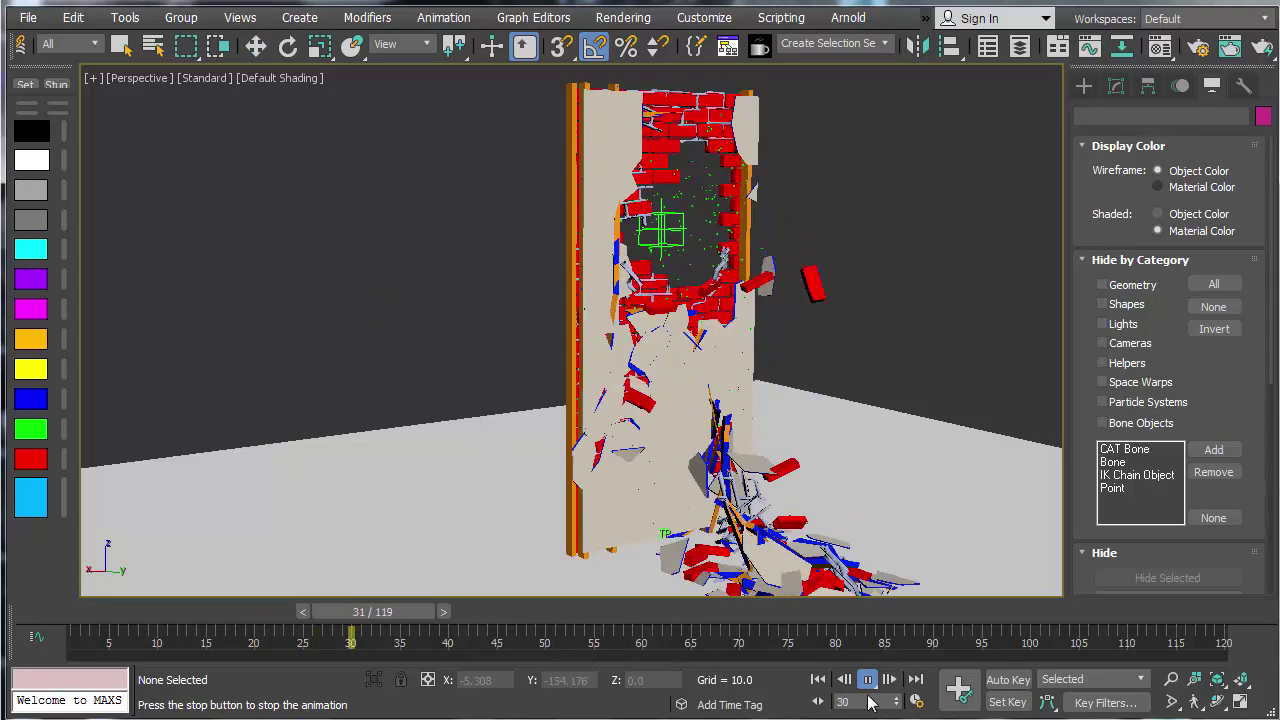
{"action": "left_click", "coordinate": [818, 680]}
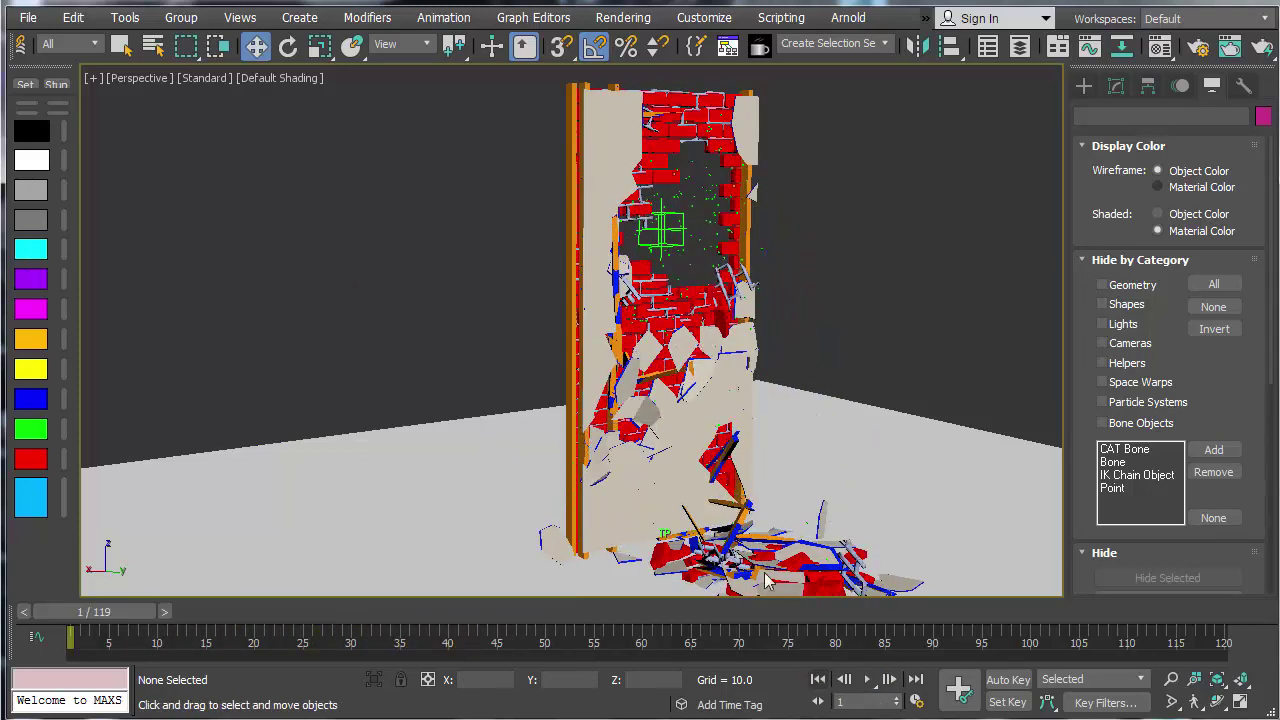
{"action": "middle_click_drag", "start_coordinate": [640, 340], "coordinate": [732, 347]}
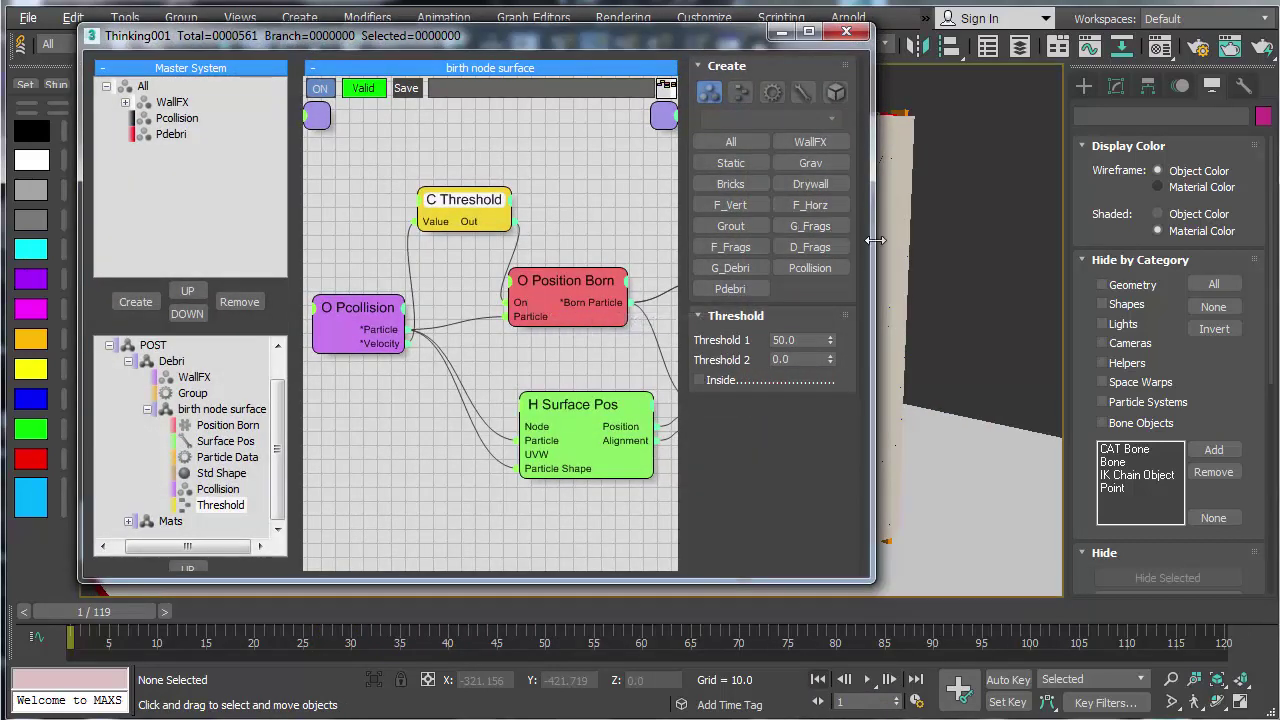
Step: Widen the Thinking Particles window to fit the whole birth node surface network and align Std Shape above Particle Data
{"action": "left_click_drag", "start_coordinate": [871, 243], "coordinate": [1180, 243]}
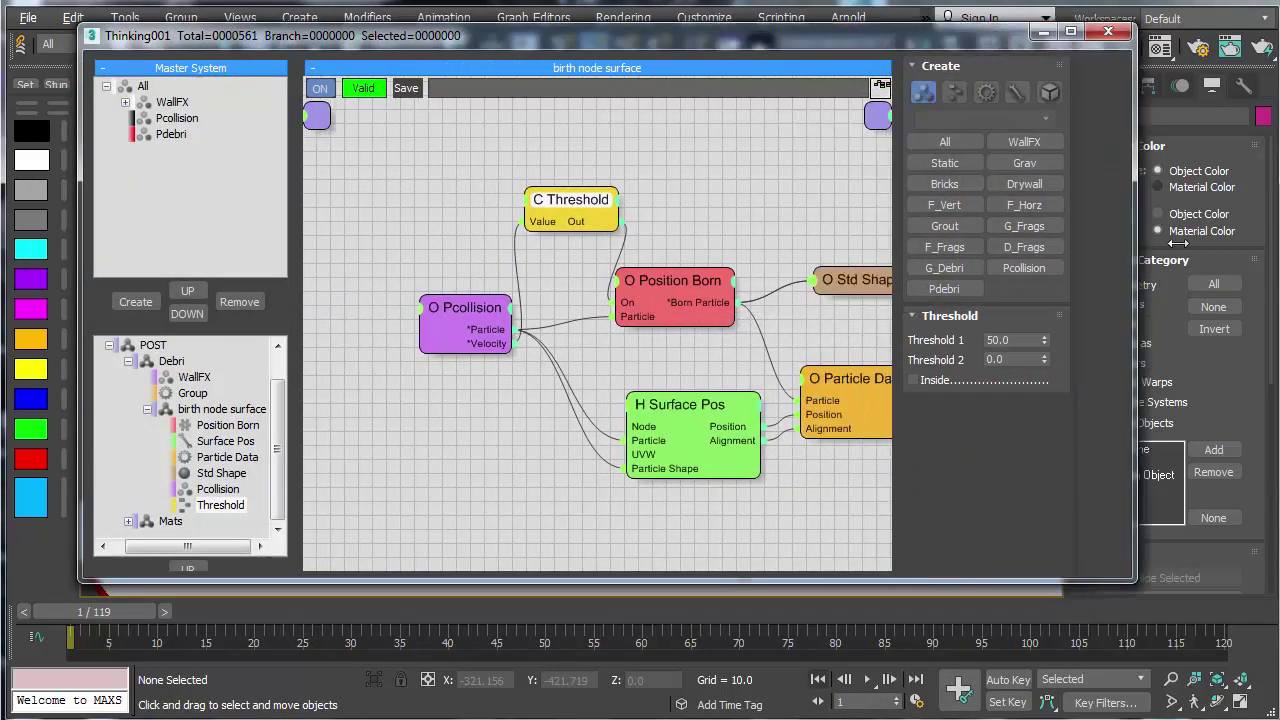
{"action": "middle_click_drag", "start_coordinate": [765, 192], "coordinate": [573, 171]}
{"action": "left_click", "coordinate": [671, 257]}
{"action": "middle_click_drag", "start_coordinate": [836, 228], "coordinate": [969, 213]}
{"action": "left_click_drag", "start_coordinate": [754, 281], "coordinate": [740, 314]}
{"action": "middle_click_drag", "start_coordinate": [563, 335], "coordinate": [583, 338]}
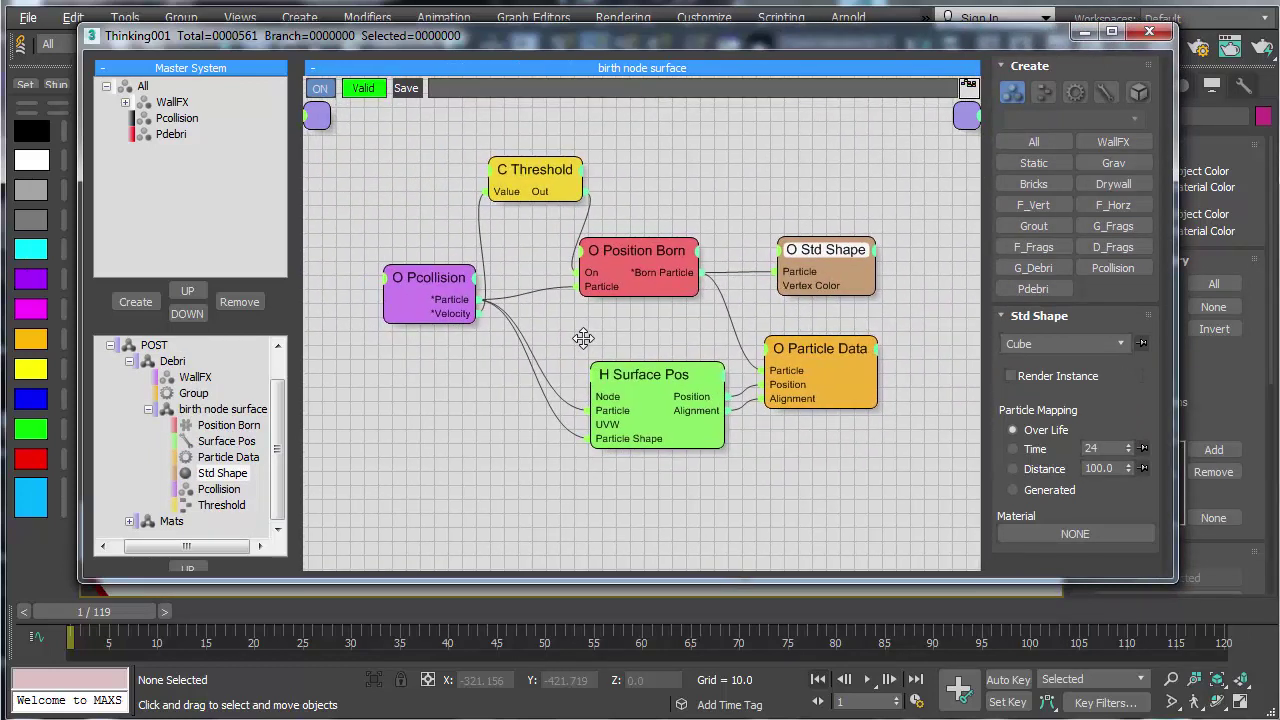
Step: Expose Position Born's Speed input and connect Pcollision's Velocity output to it
{"action": "right_click", "coordinate": [630, 252]}
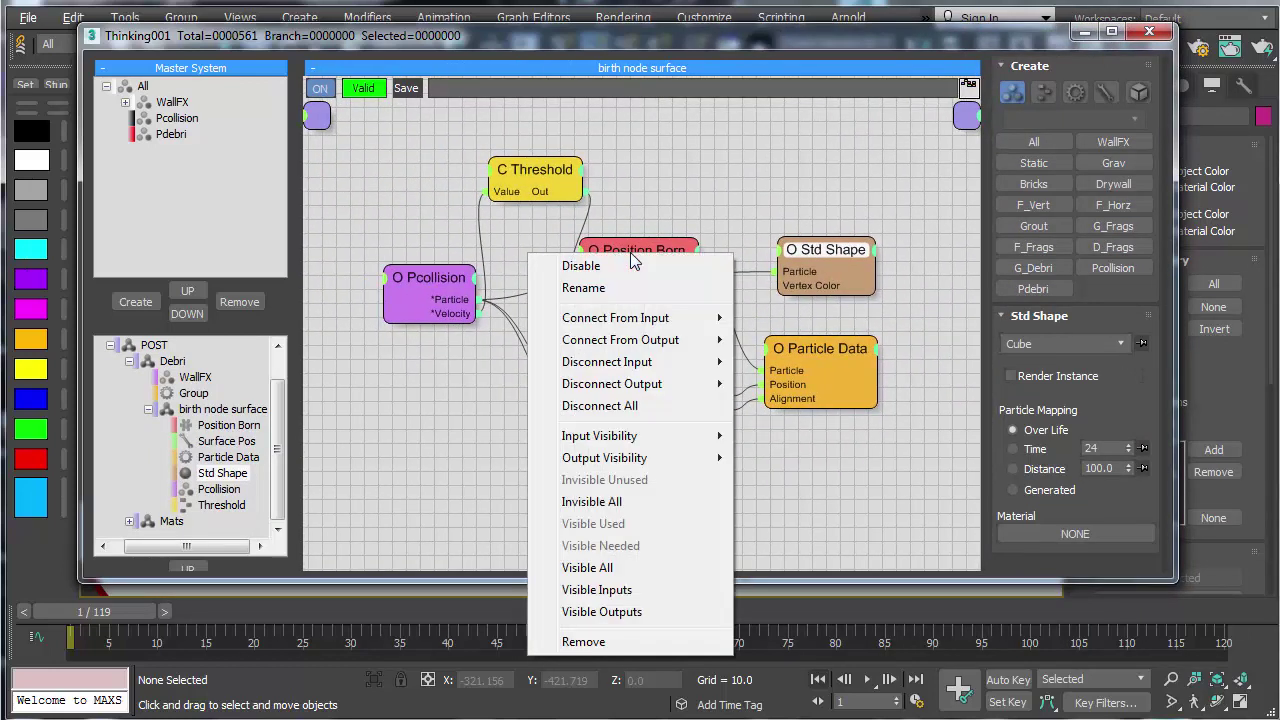
{"action": "mouse_move", "coordinate": [684, 443]}
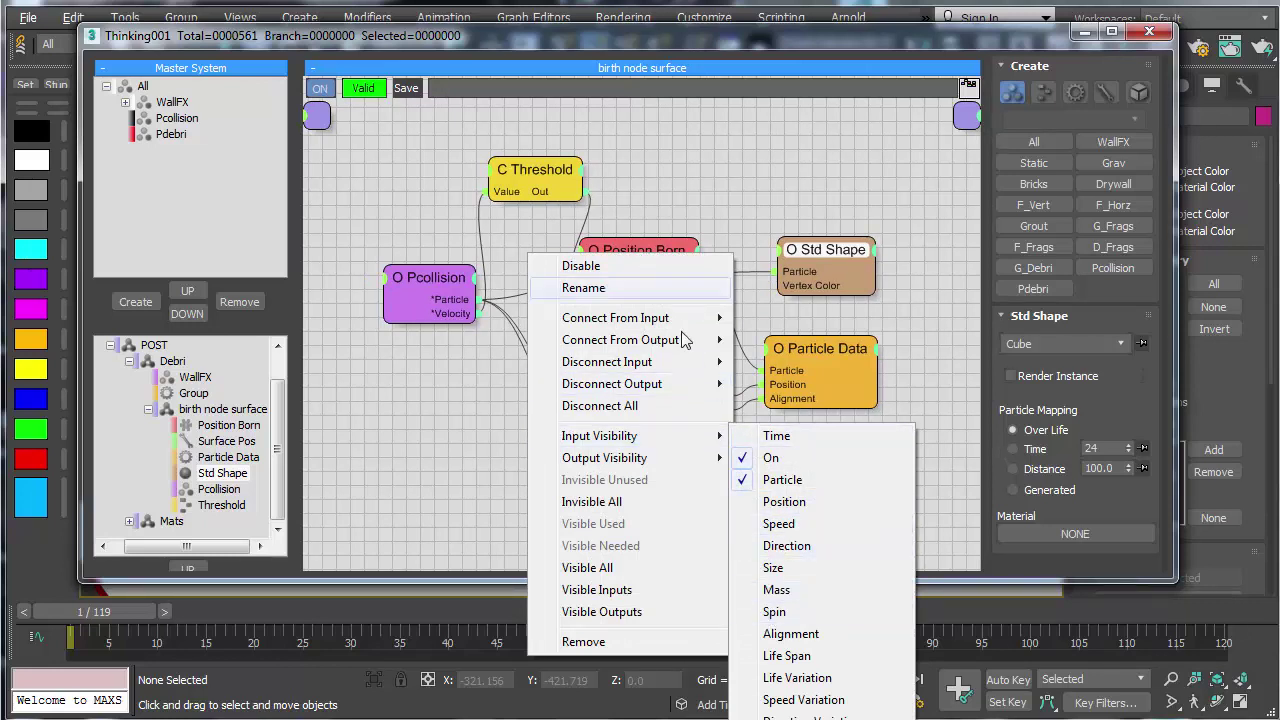
{"action": "left_click", "coordinate": [772, 526]}
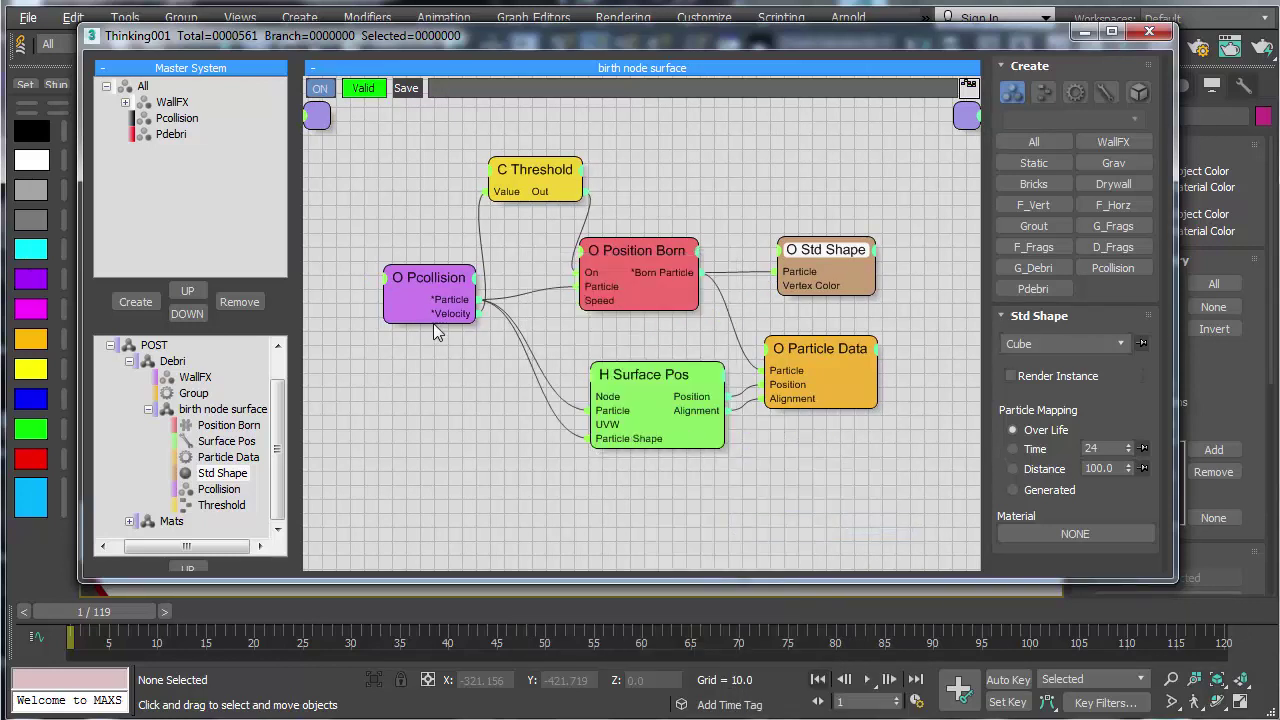
Step: Reveal all of Position Born's inputs to review them, and collapse the node to its used inputs
{"action": "right_click", "coordinate": [600, 285]}
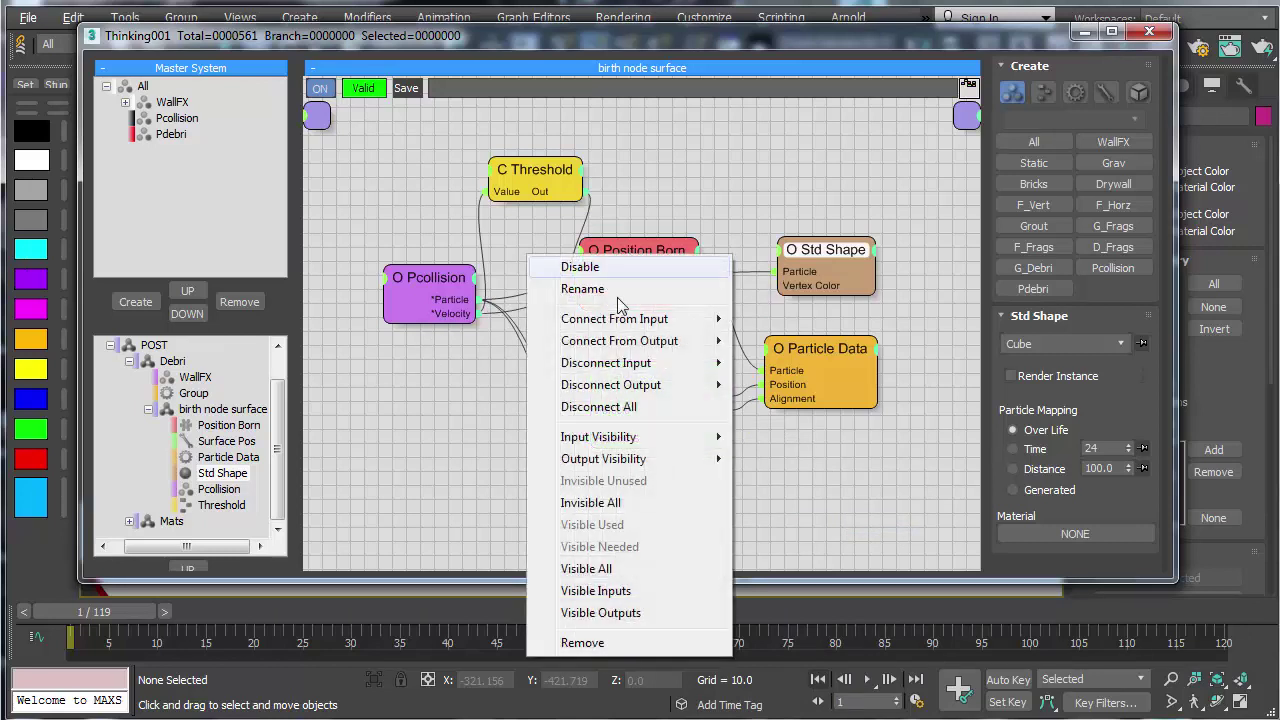
{"action": "left_click", "coordinate": [598, 591]}
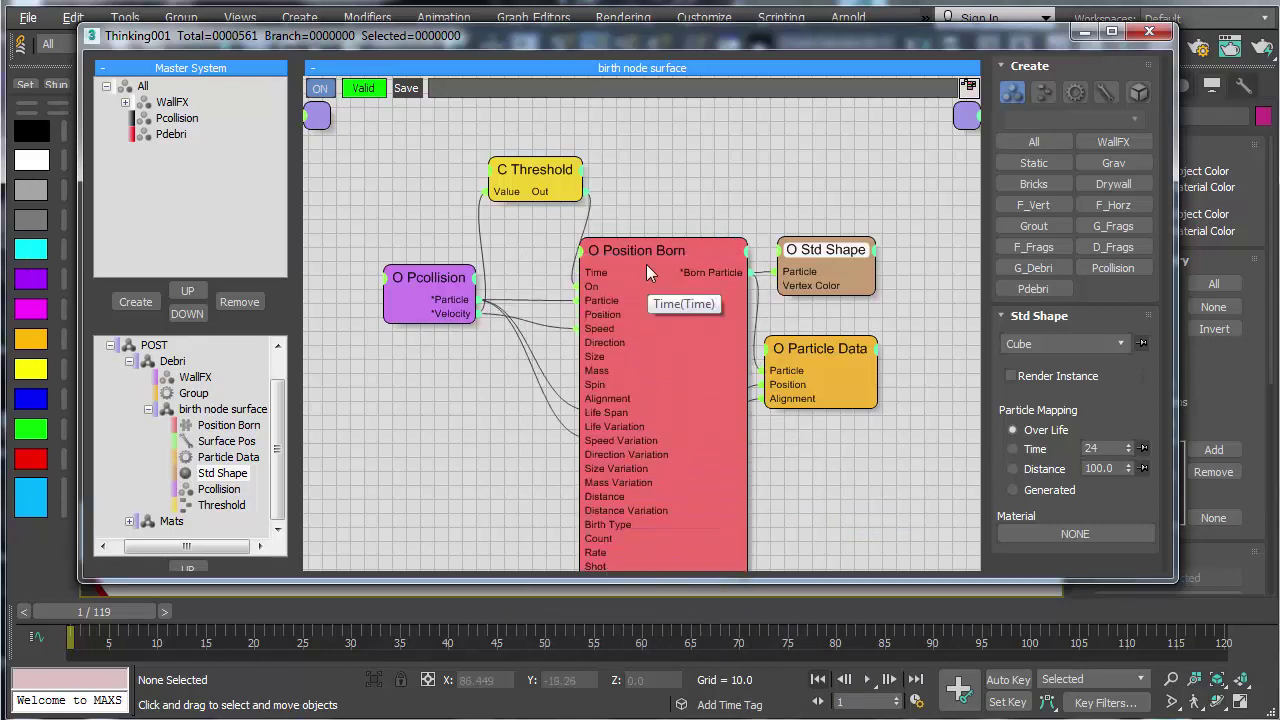
{"action": "left_click_drag", "start_coordinate": [646, 264], "coordinate": [733, 172]}
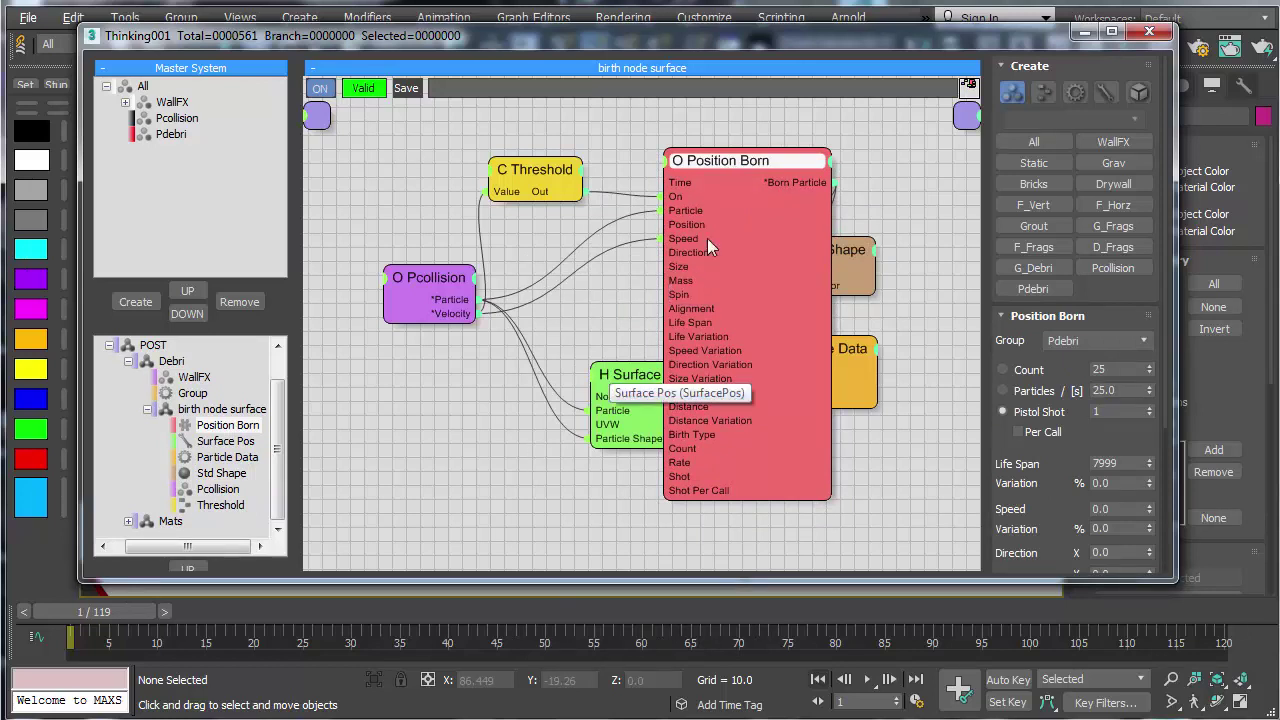
{"action": "left_click_drag", "start_coordinate": [723, 177], "coordinate": [620, 232]}
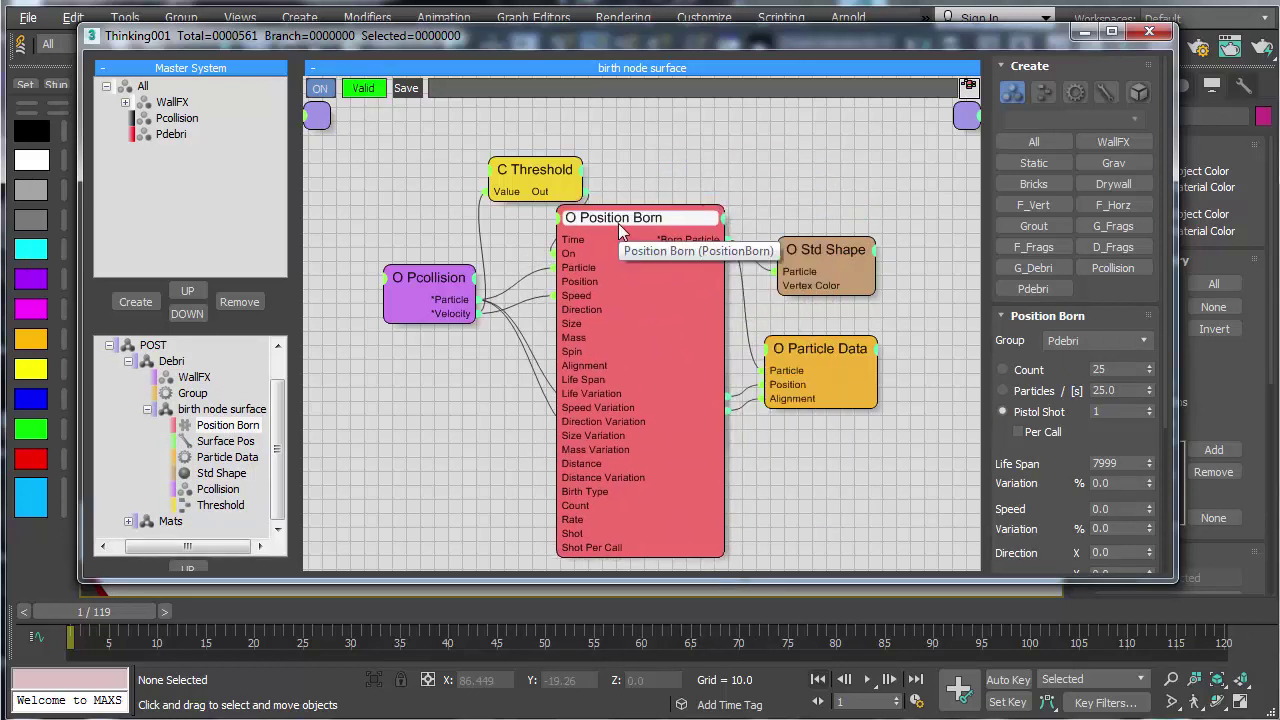
{"action": "double_click", "coordinate": [620, 230]}
{"action": "double_click", "coordinate": [645, 220]}
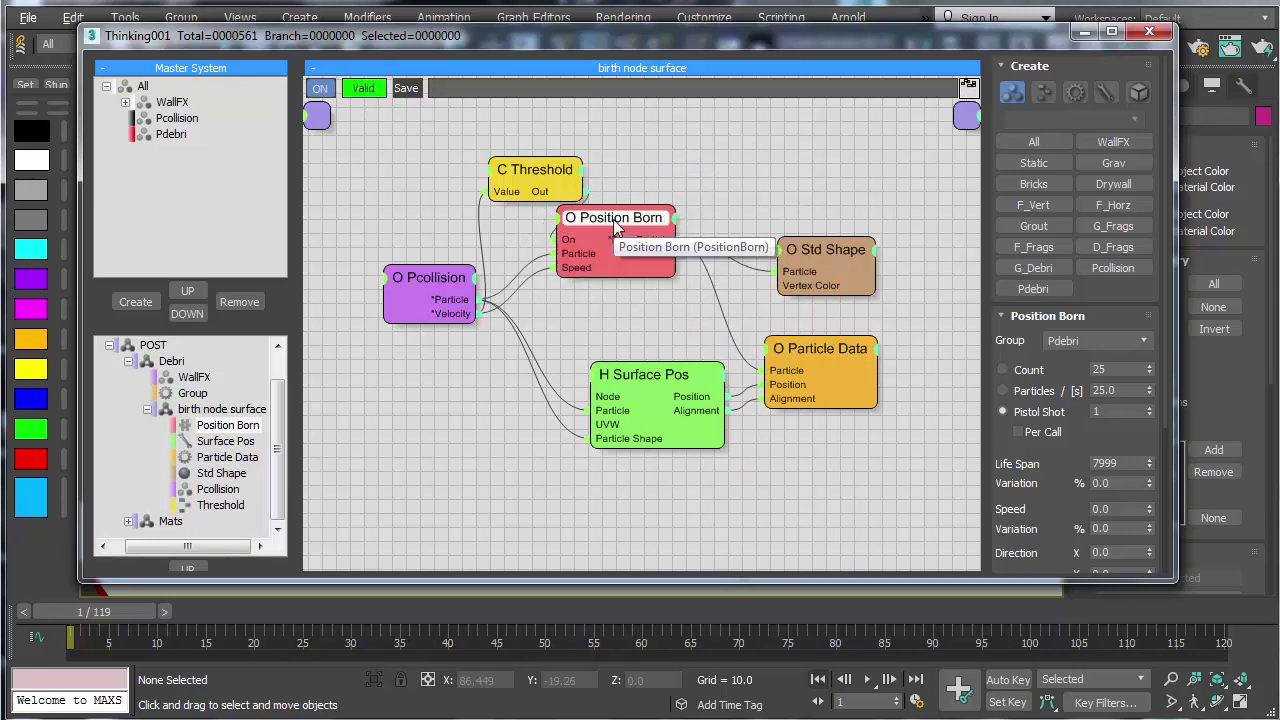
{"action": "left_click_drag", "start_coordinate": [645, 252], "coordinate": [684, 290]}
{"action": "left_click", "coordinate": [838, 488]}
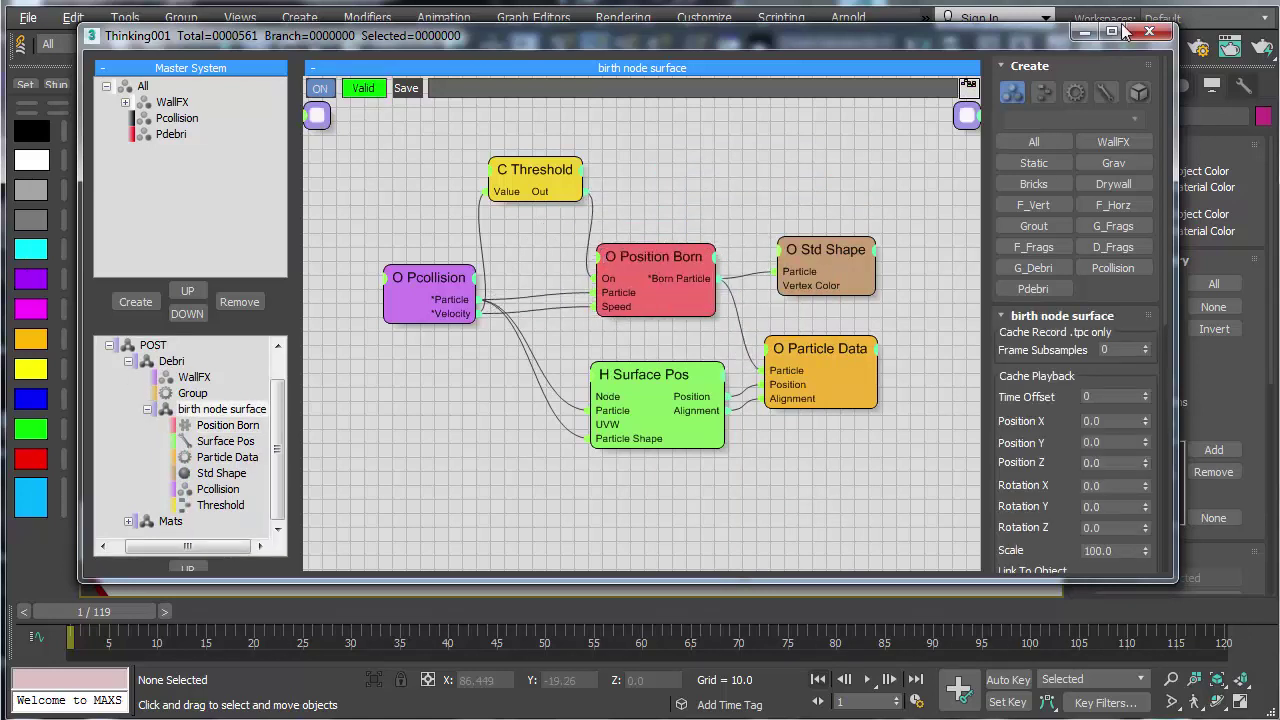
Step: Close the particle editor, play the simulation to check the debris speed, inspect it from the side and rewind
{"action": "left_click", "coordinate": [1149, 31]}
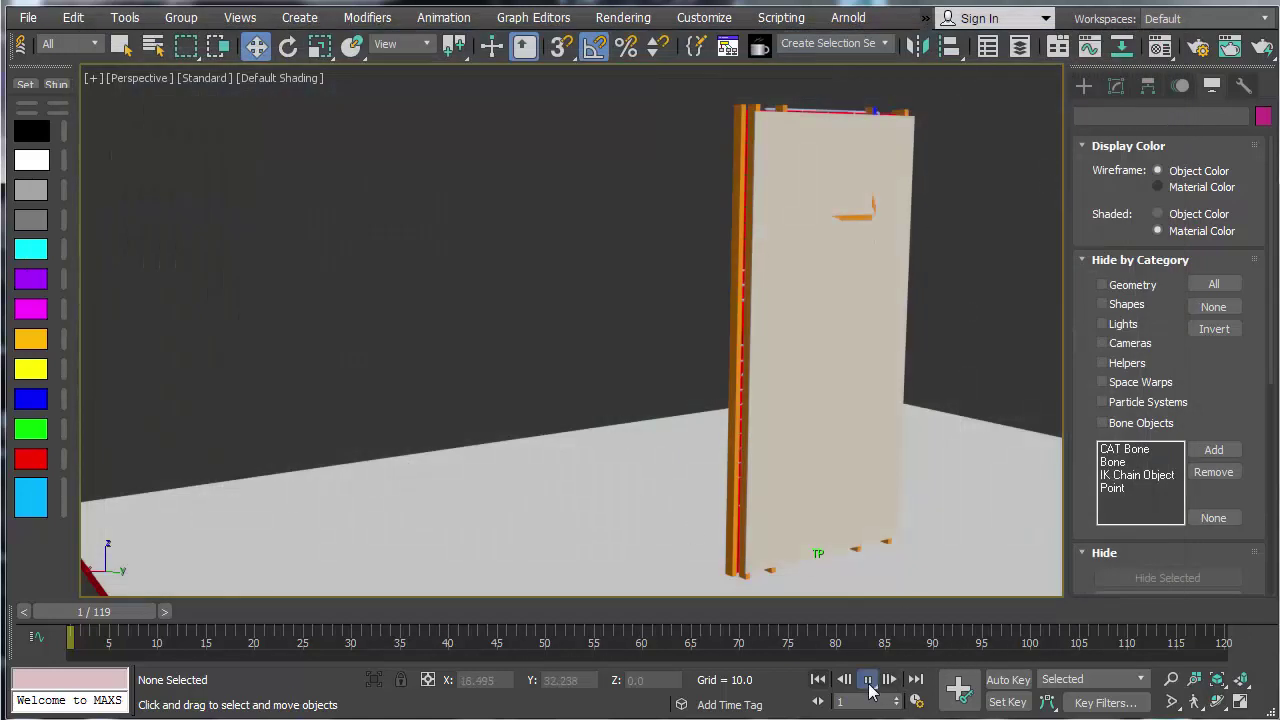
{"action": "left_click", "coordinate": [868, 681]}
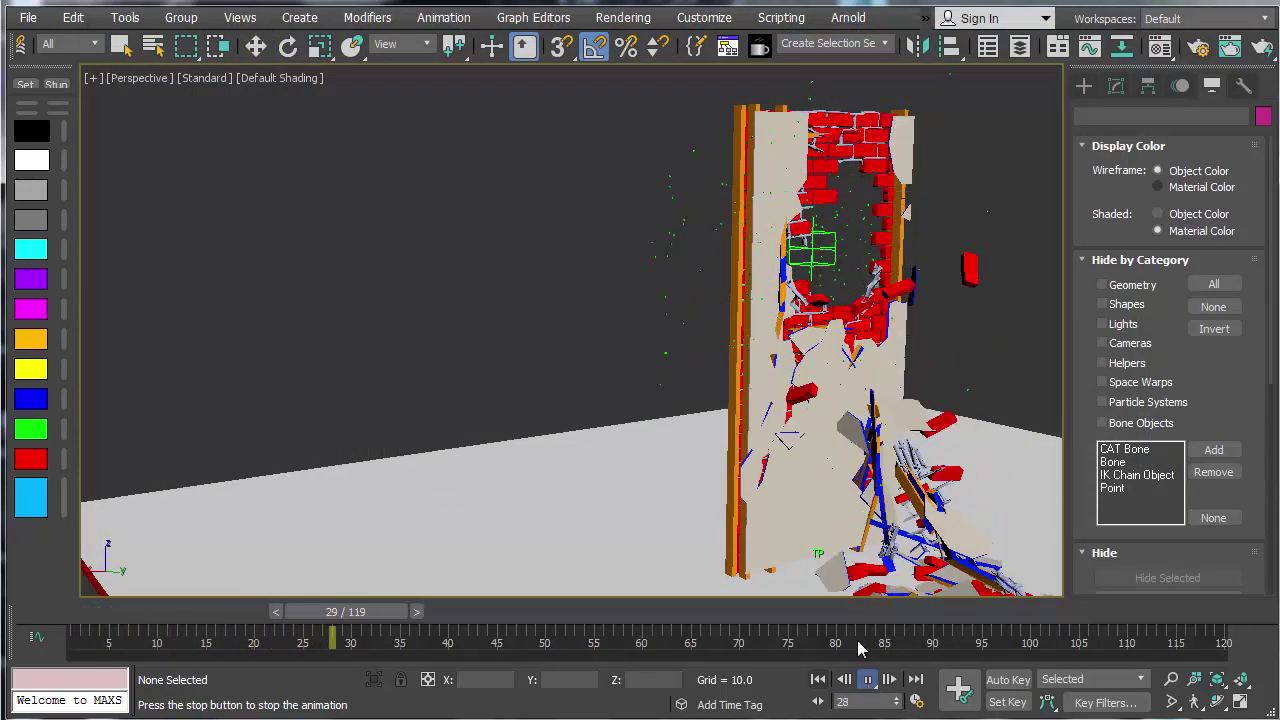
{"action": "left_click", "coordinate": [867, 679]}
{"action": "middle_click_drag", "start_coordinate": [740, 440], "coordinate": [806, 440], "text": "alt"}
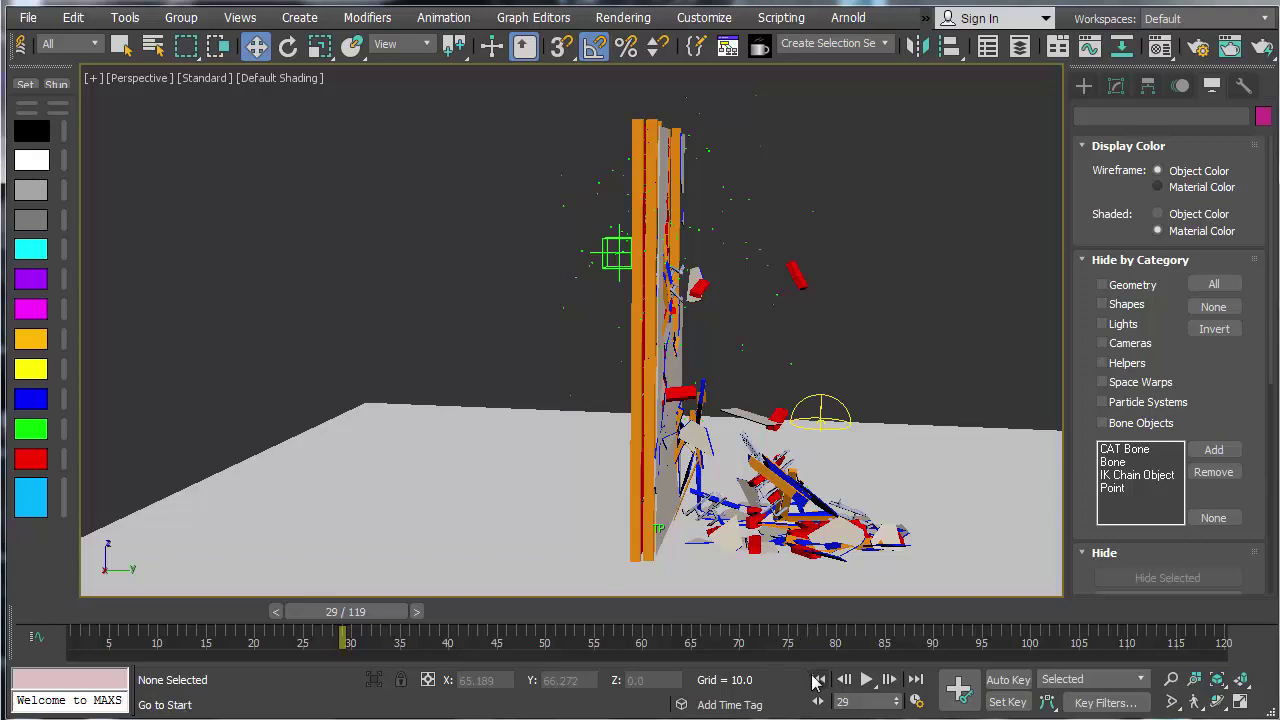
{"action": "left_click", "coordinate": [817, 680]}
Step: Replay the simulation from a side angle to examine how the debris particles fly, and return to the start
{"action": "middle_click_drag", "start_coordinate": [870, 464], "coordinate": [846, 460], "text": "alt"}
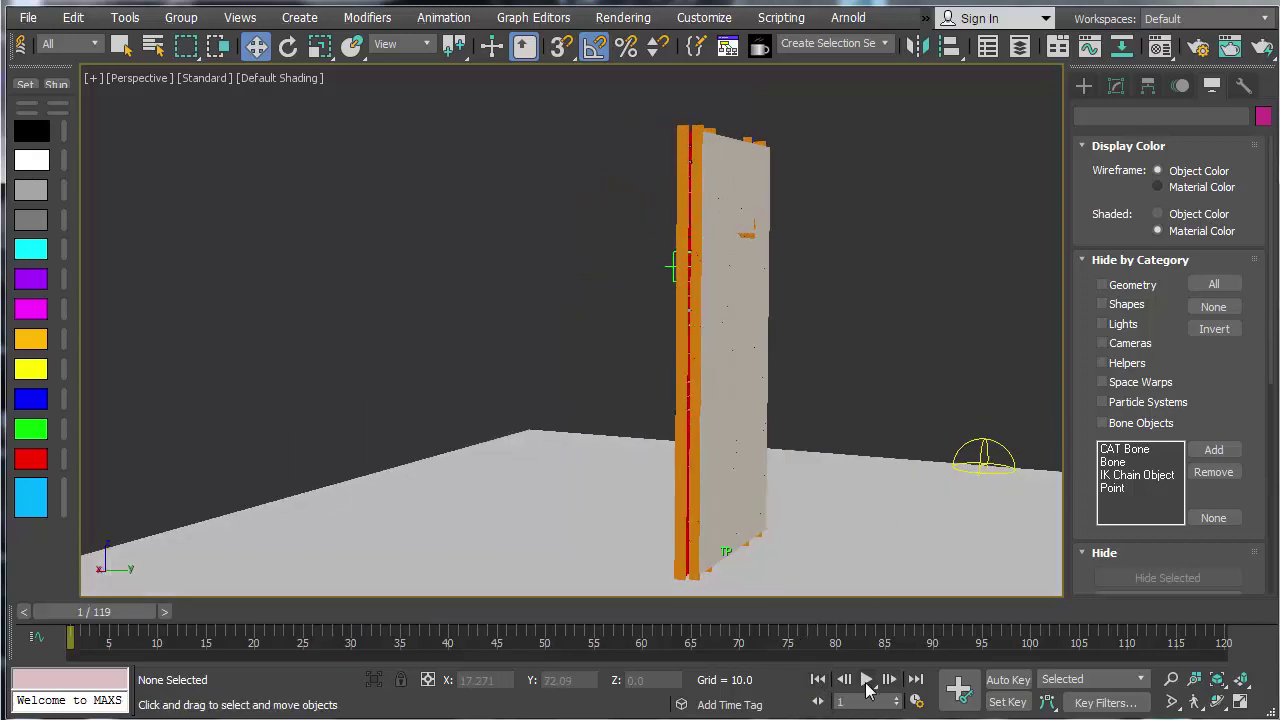
{"action": "left_click", "coordinate": [867, 683]}
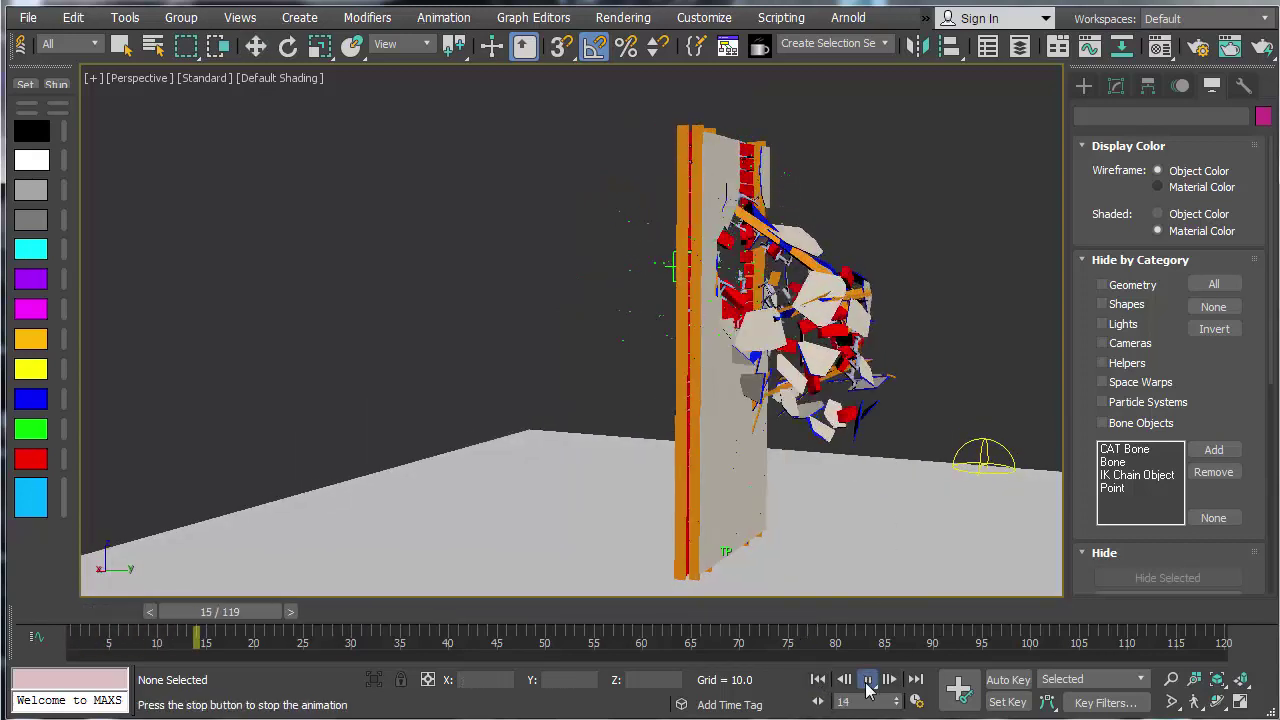
{"action": "left_click", "coordinate": [868, 679]}
{"action": "middle_click_drag", "start_coordinate": [834, 510], "coordinate": [800, 490], "text": "alt"}
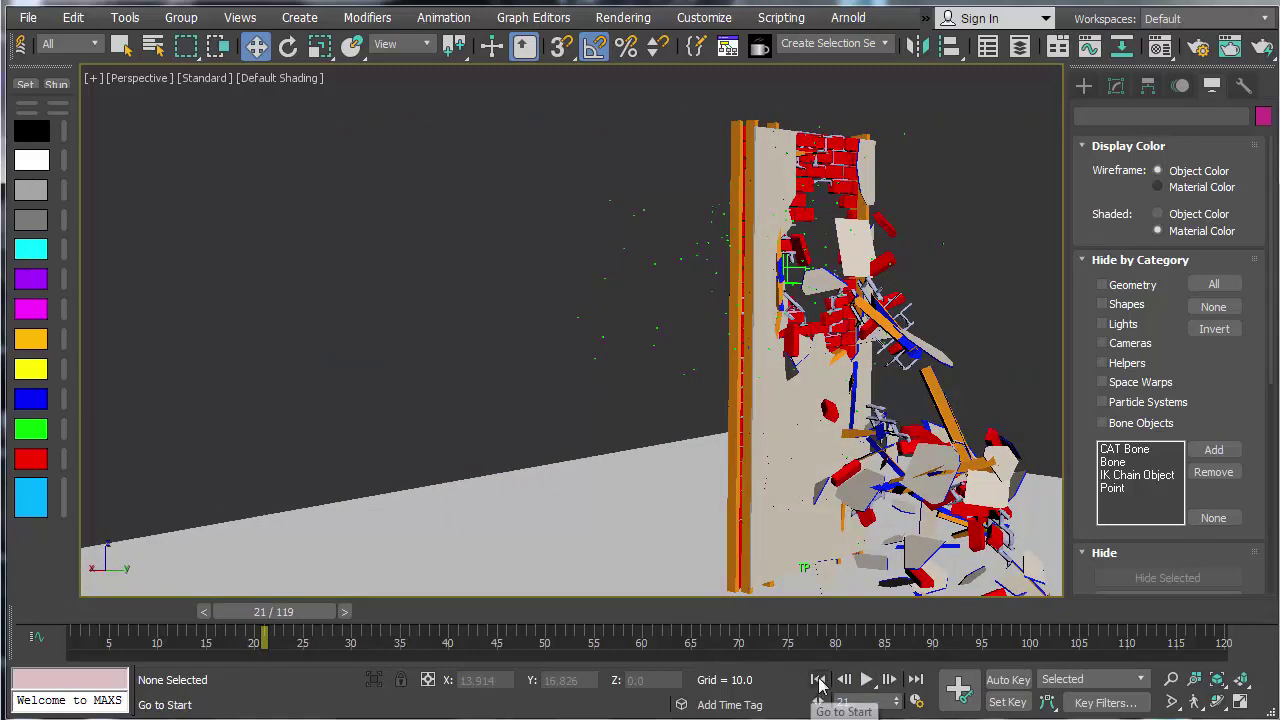
{"action": "left_click", "coordinate": [818, 680]}
{"action": "middle_click_drag", "start_coordinate": [598, 368], "coordinate": [674, 376], "text": "alt"}
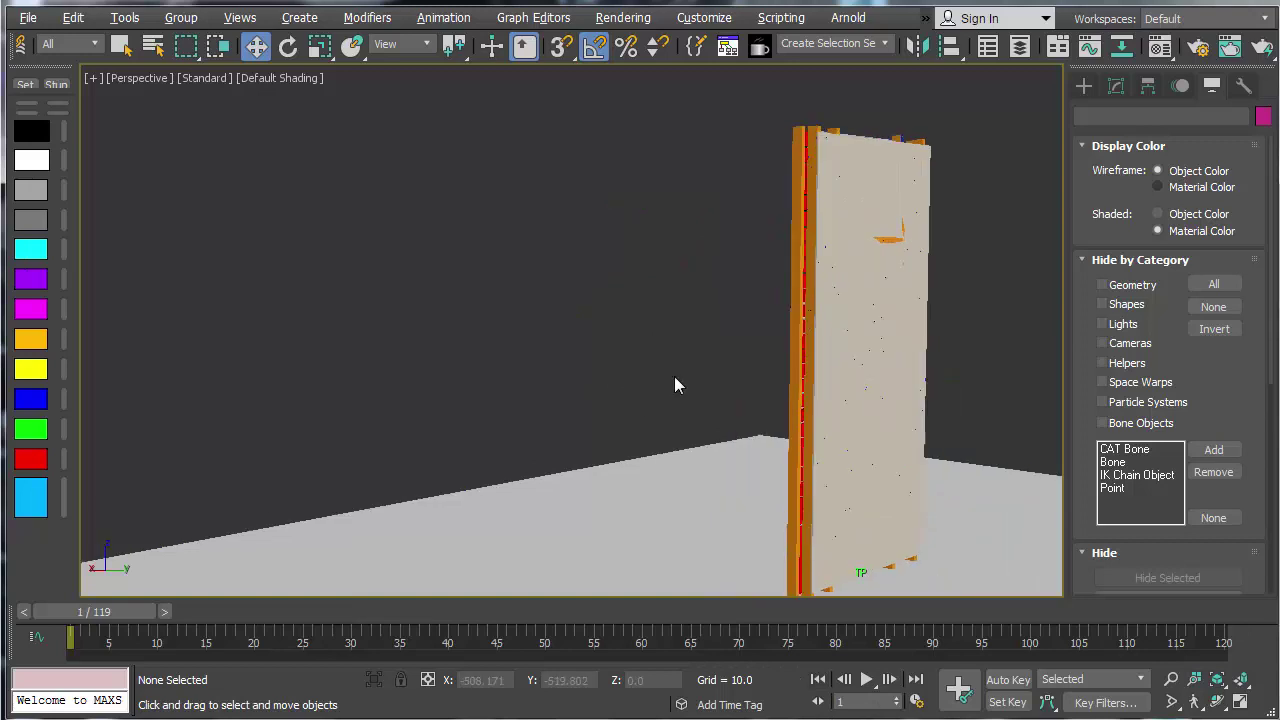
Step: Open WallFX's gravity dynamic set and copy its Grav, Threshold, Point3 and Force nodes
{"action": "key", "text": "6"}
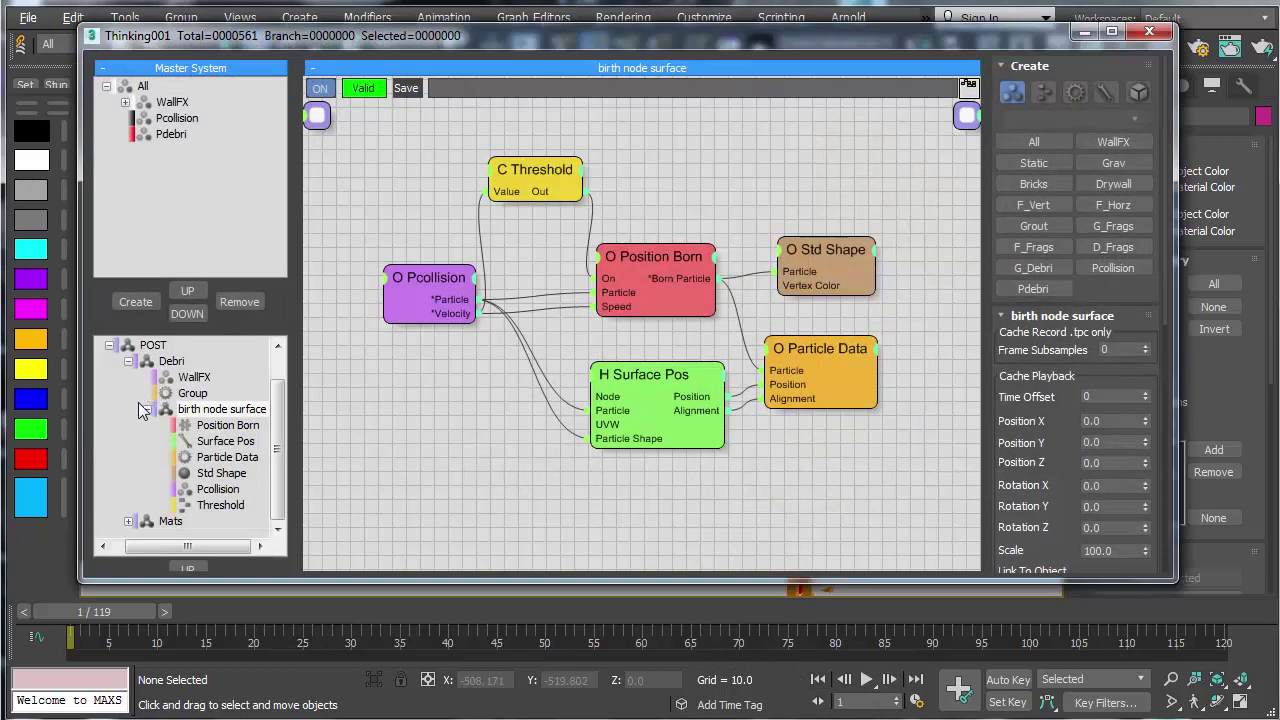
{"action": "left_click", "coordinate": [146, 409]}
{"action": "left_click", "coordinate": [125, 378]}
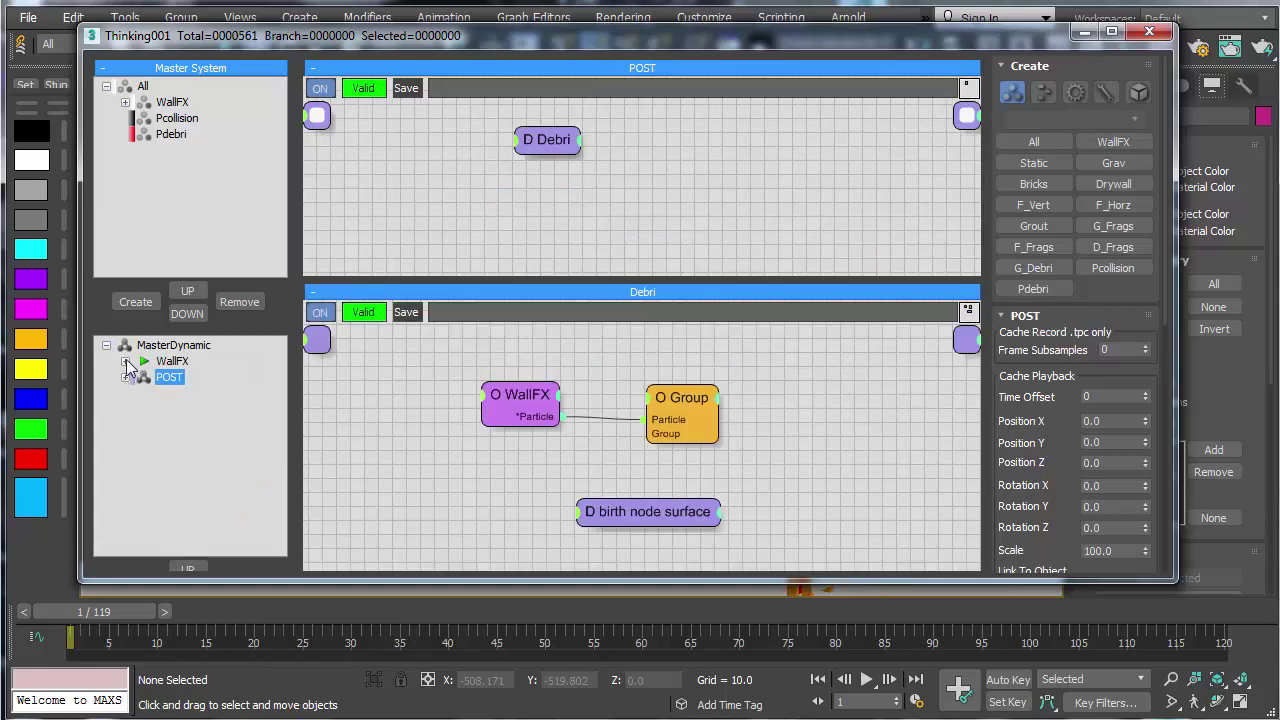
{"action": "left_click", "coordinate": [192, 440]}
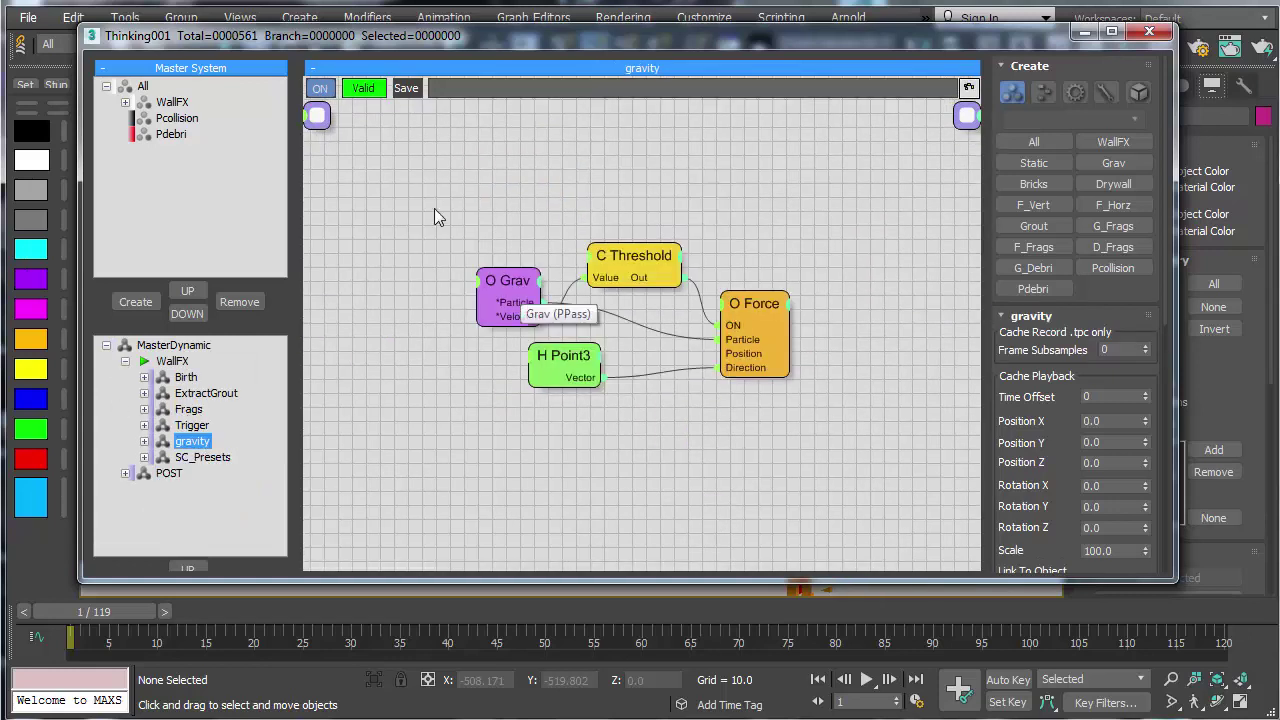
{"action": "left_click_drag", "start_coordinate": [430, 200], "coordinate": [859, 456]}
{"action": "right_click", "coordinate": [660, 439]}
{"action": "left_click", "coordinate": [608, 614]}
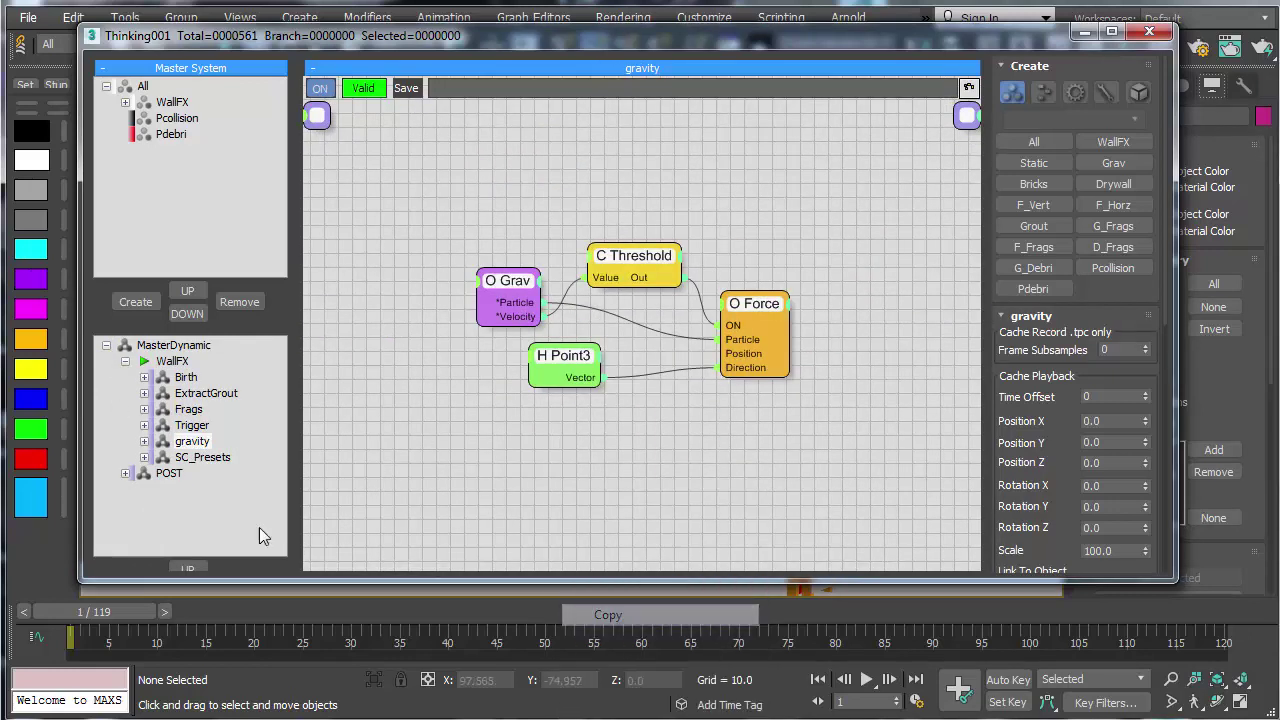
Step: Add a new dynamic set inside POST's Debri set and move birth node surface to the beginning of Debri's list
{"action": "left_click", "coordinate": [169, 473]}
{"action": "left_click_drag", "start_coordinate": [262, 278], "coordinate": [262, 183]}
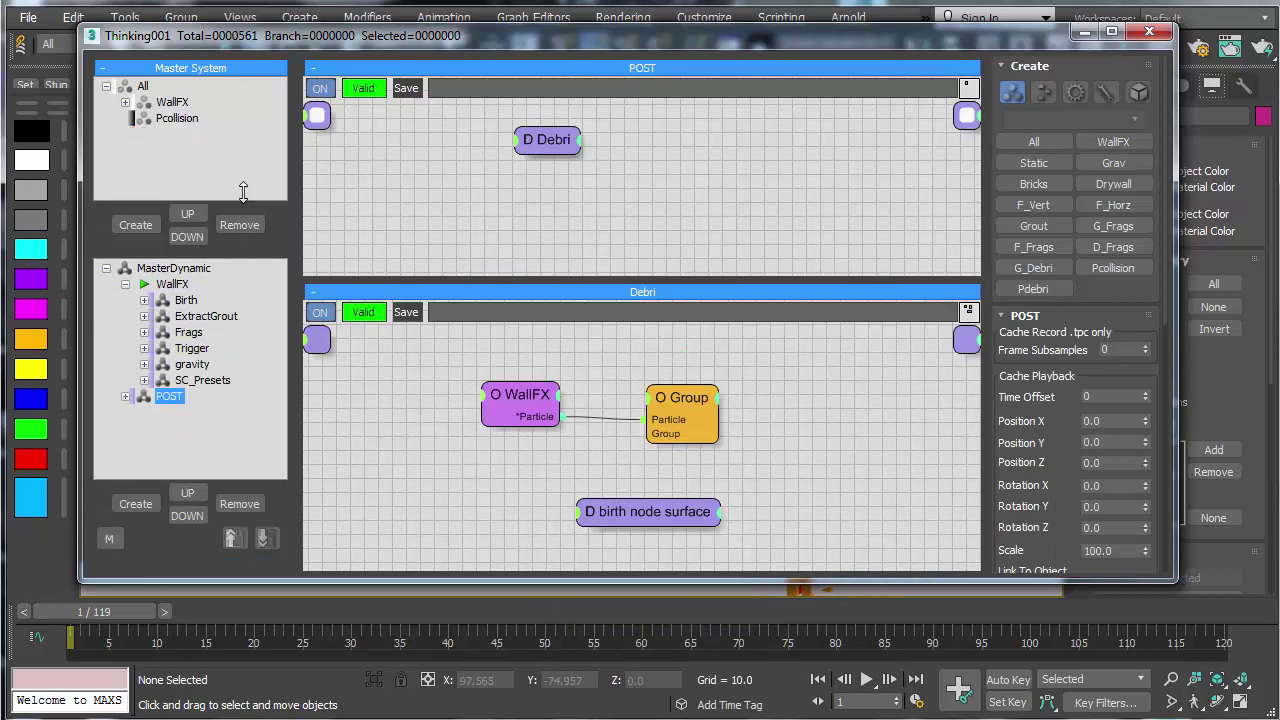
{"action": "left_click", "coordinate": [125, 382]}
{"action": "left_click", "coordinate": [145, 362]}
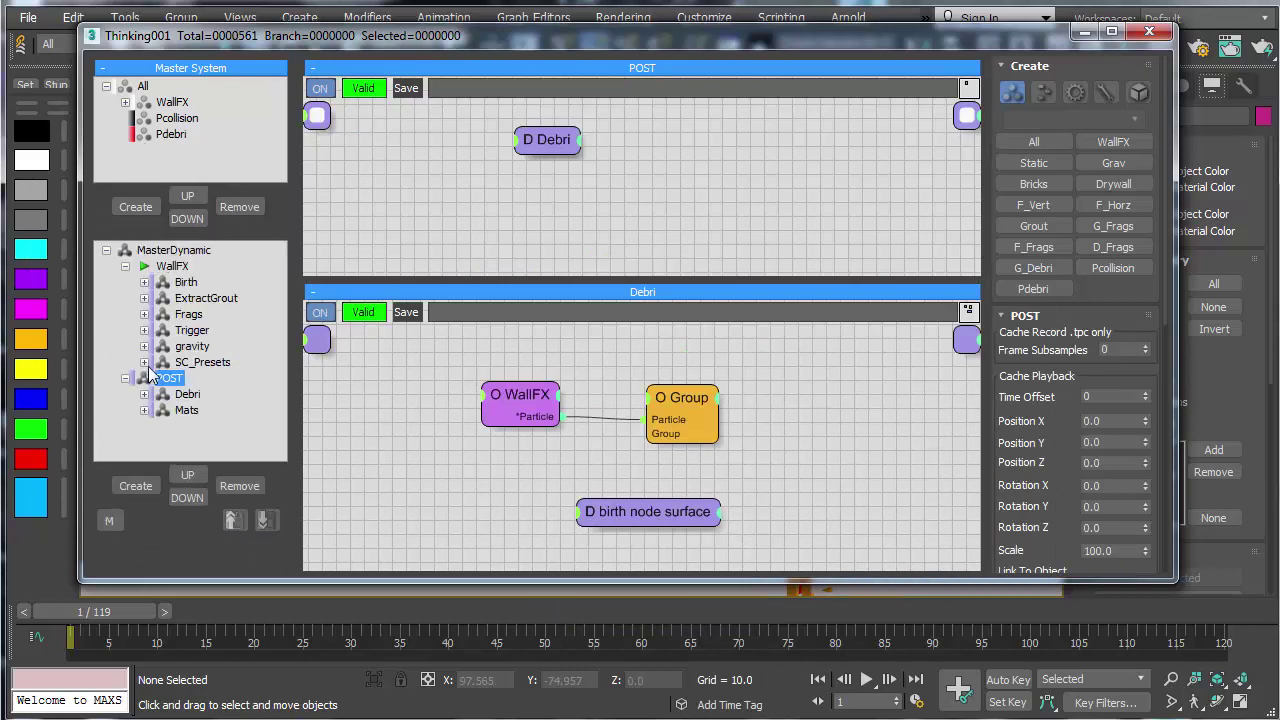
{"action": "left_click", "coordinate": [186, 395]}
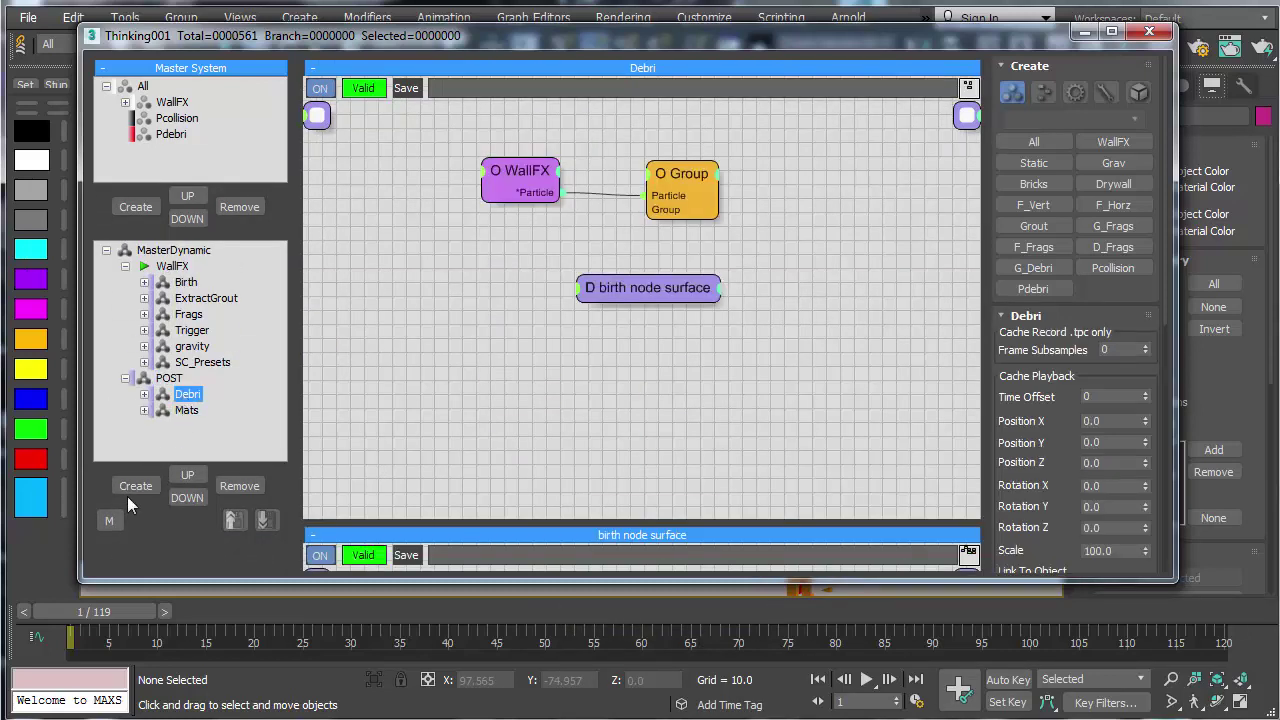
{"action": "left_click", "coordinate": [130, 488]}
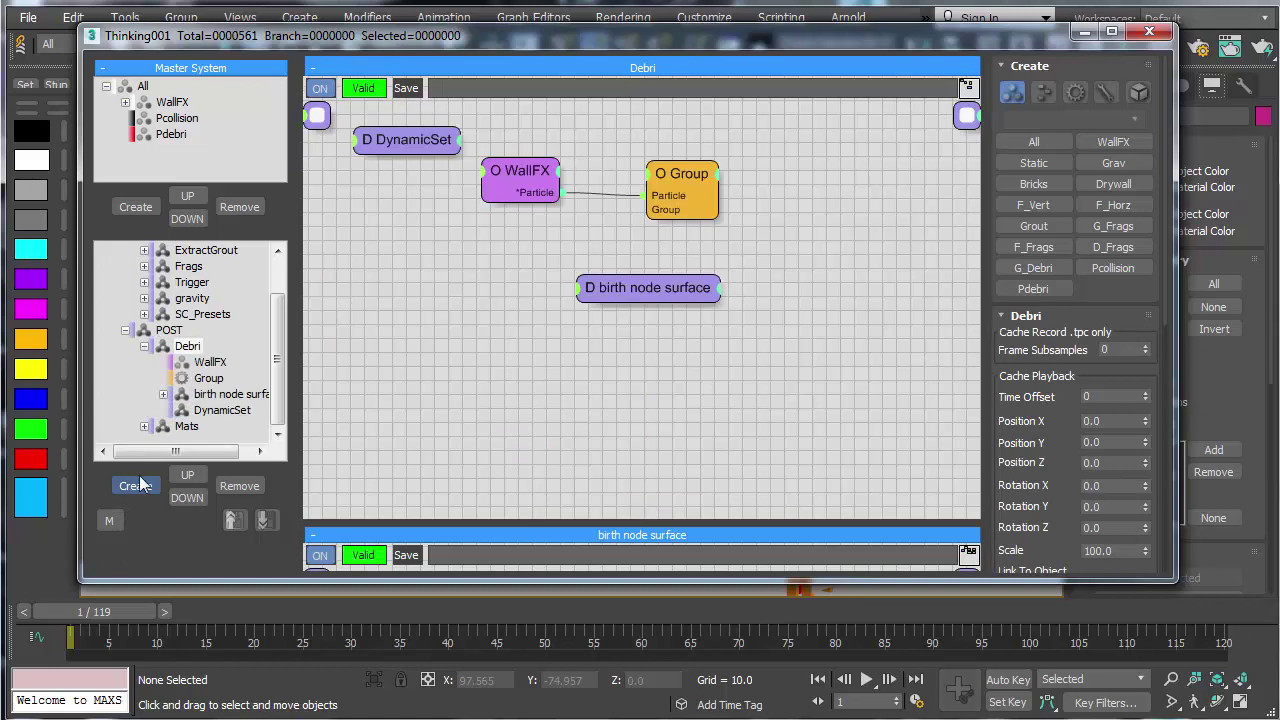
{"action": "left_click_drag", "start_coordinate": [209, 400], "coordinate": [203, 354]}
Step: Rename the new dynamic set under Debri as Grav2
{"action": "left_click", "coordinate": [214, 416]}
{"action": "left_click", "coordinate": [196, 410]}
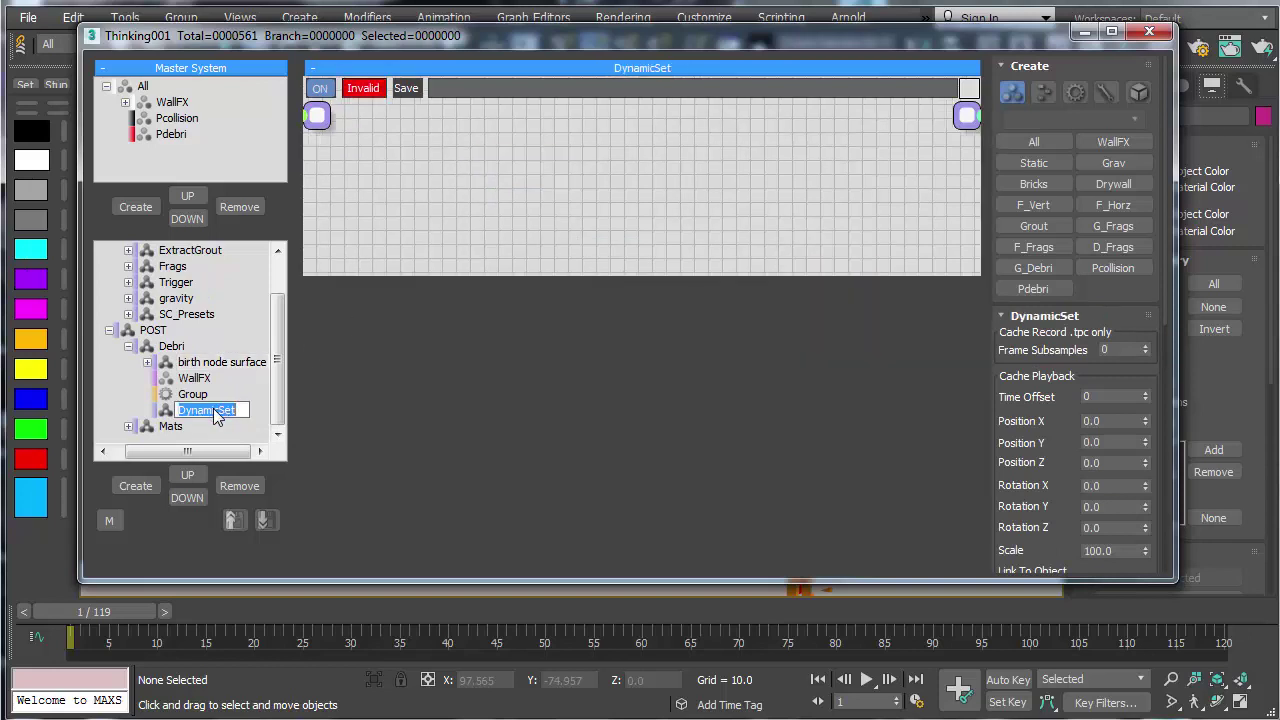
{"action": "type", "text": "Ga"}
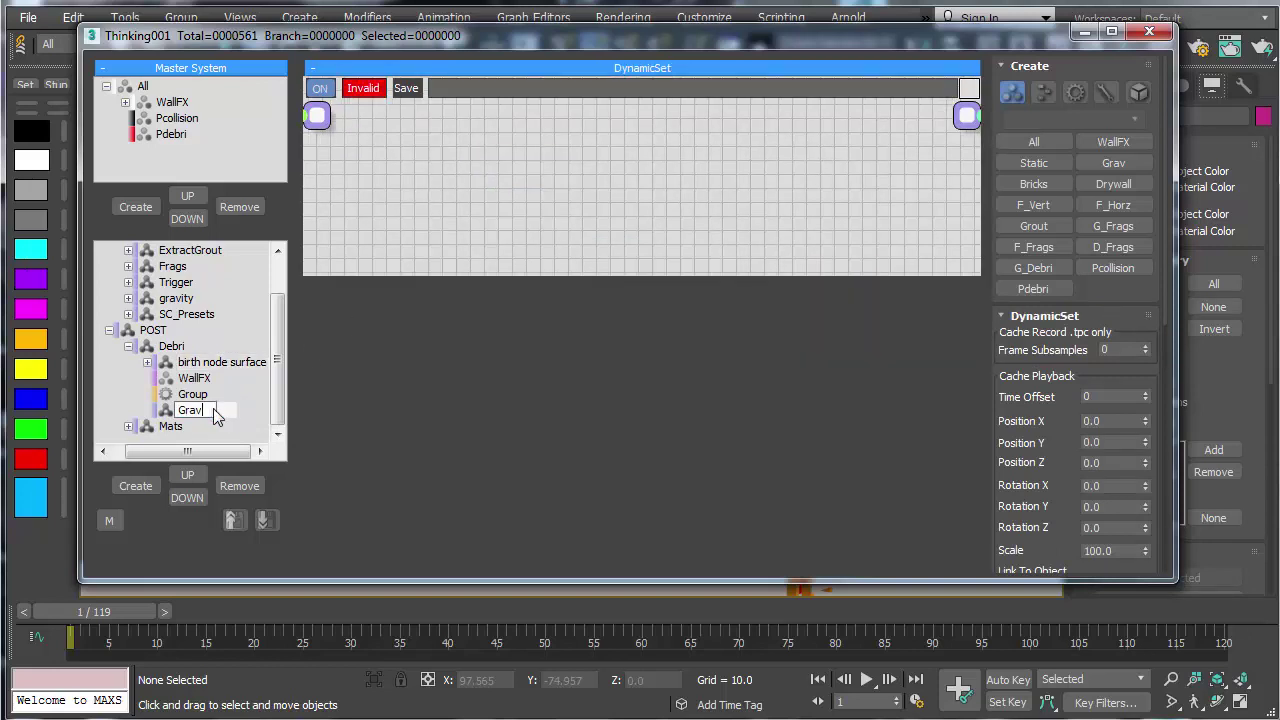
{"action": "key", "text": "Return"}
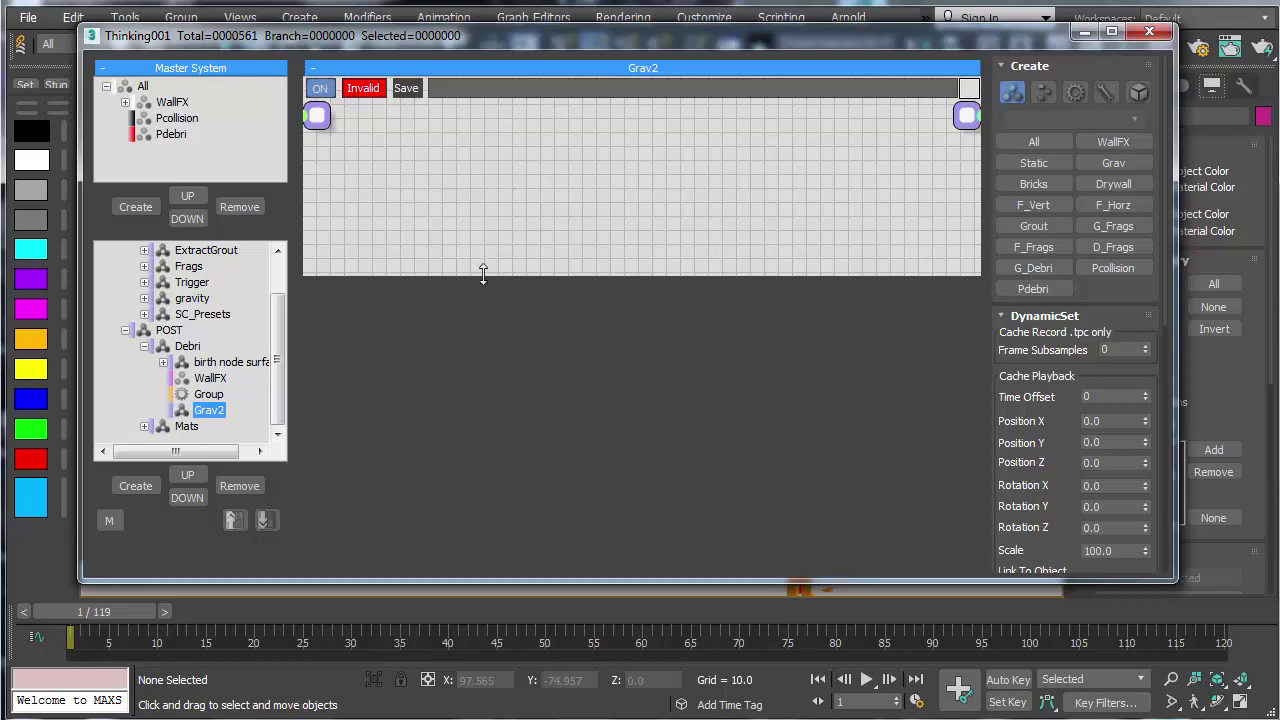
Step: Enlarge the Grav2 dynamic set's node area and paste the copied Grav, Threshold, Point3 and Force nodes into it
{"action": "left_click_drag", "start_coordinate": [483, 273], "coordinate": [485, 458]}
{"action": "right_click", "coordinate": [456, 234]}
{"action": "left_click", "coordinate": [428, 437]}
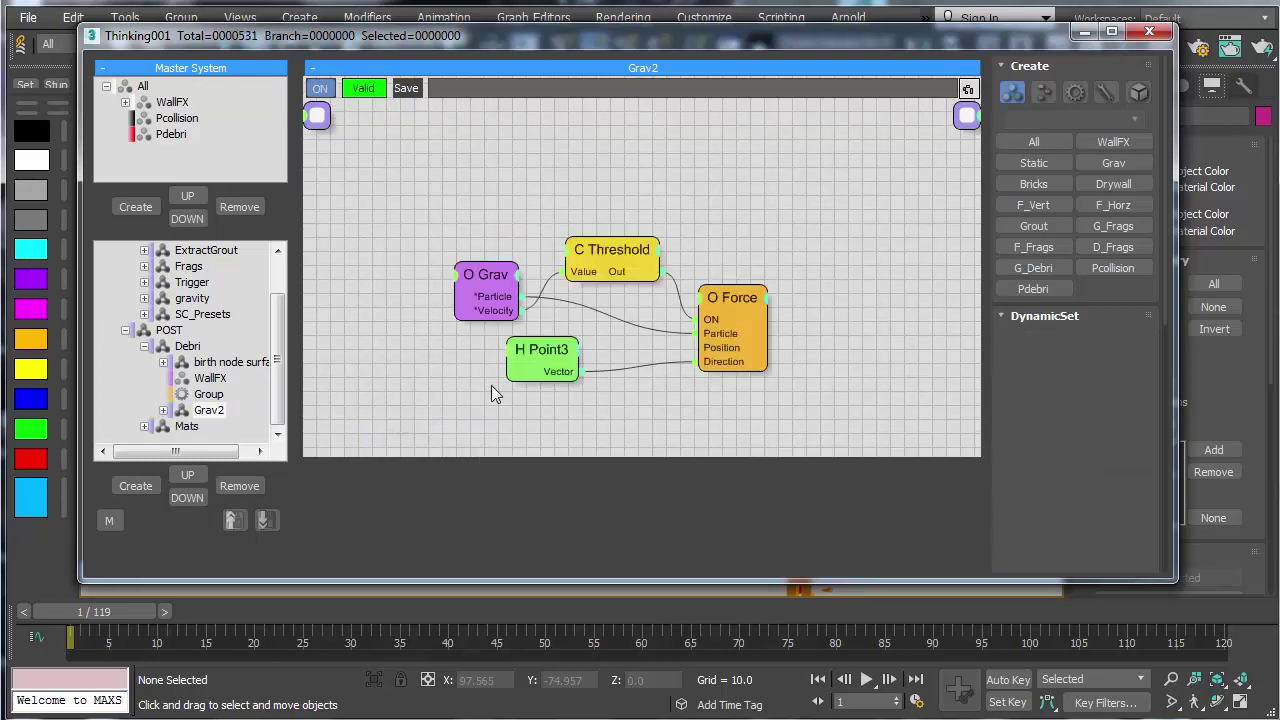
{"action": "left_click", "coordinate": [487, 285]}
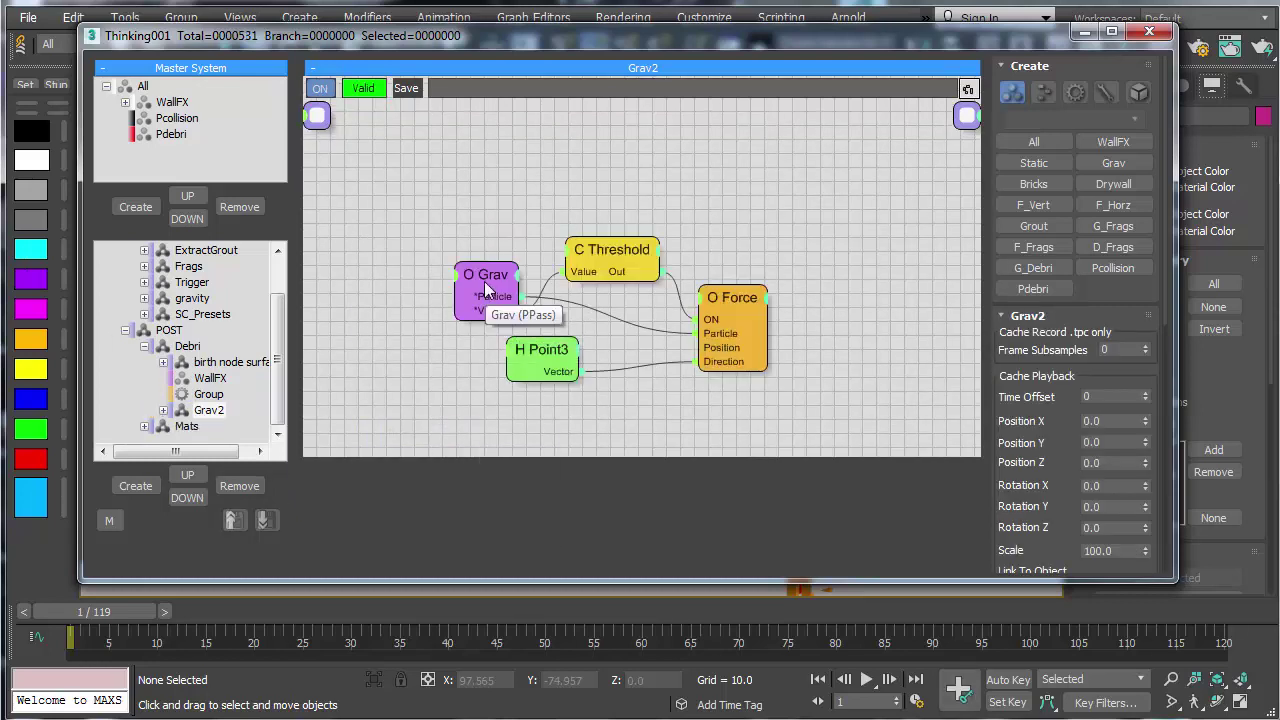
Step: Create a particle group named Grav2 under All and nest the Pdebri group inside it
{"action": "left_click", "coordinate": [172, 102]}
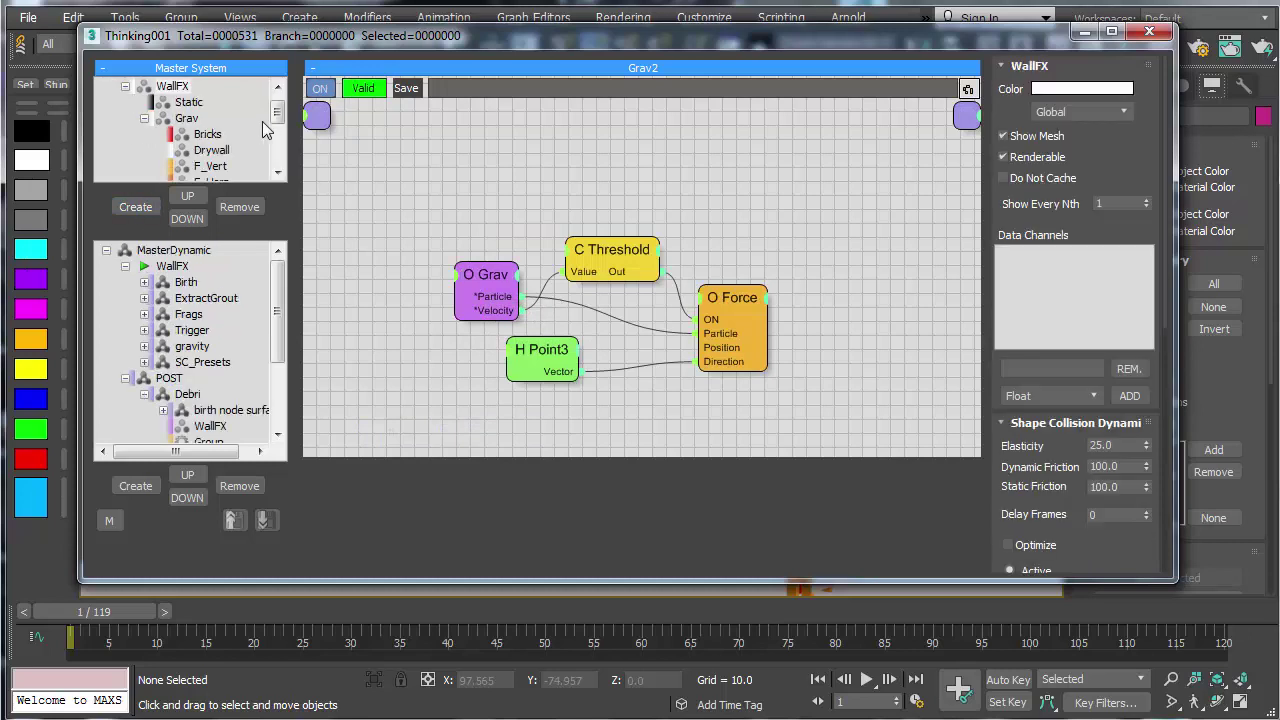
{"action": "left_click_drag", "start_coordinate": [277, 112], "coordinate": [255, 402]}
{"action": "left_click", "coordinate": [125, 103]}
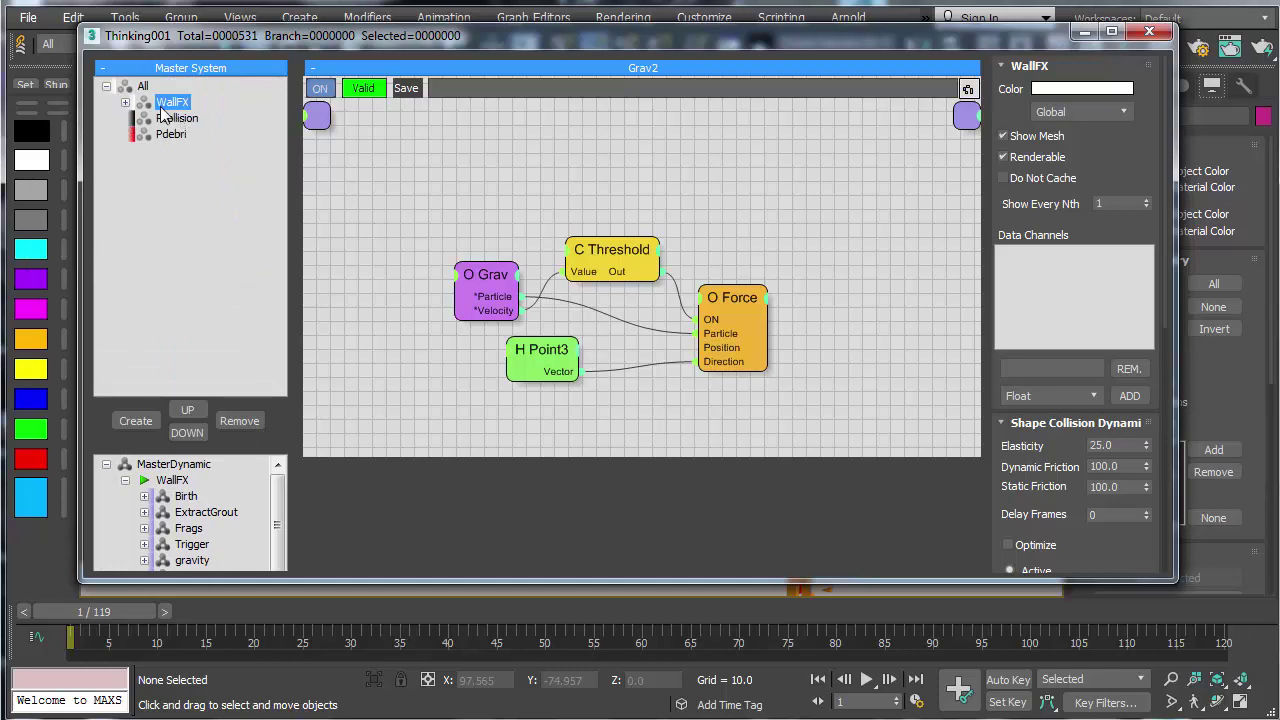
{"action": "double_click", "coordinate": [136, 84]}
{"action": "left_click", "coordinate": [576, 310]}
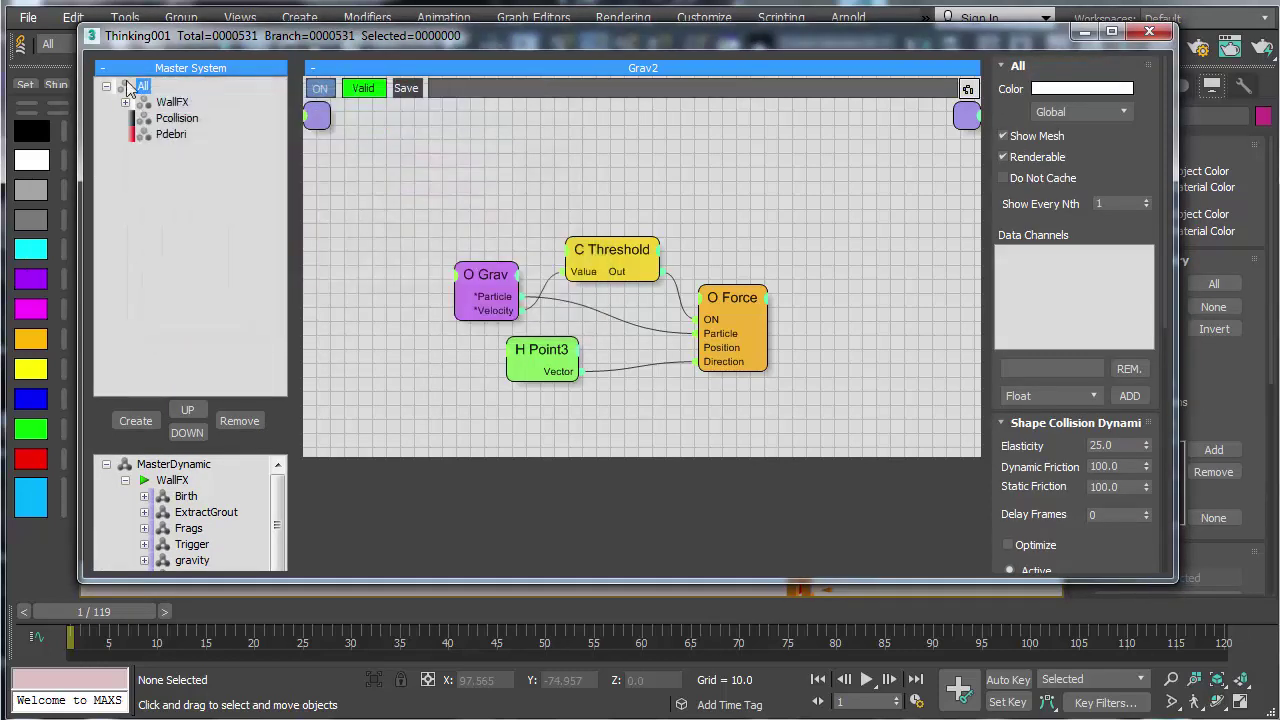
{"action": "left_click", "coordinate": [135, 420]}
{"action": "left_click", "coordinate": [171, 152]}
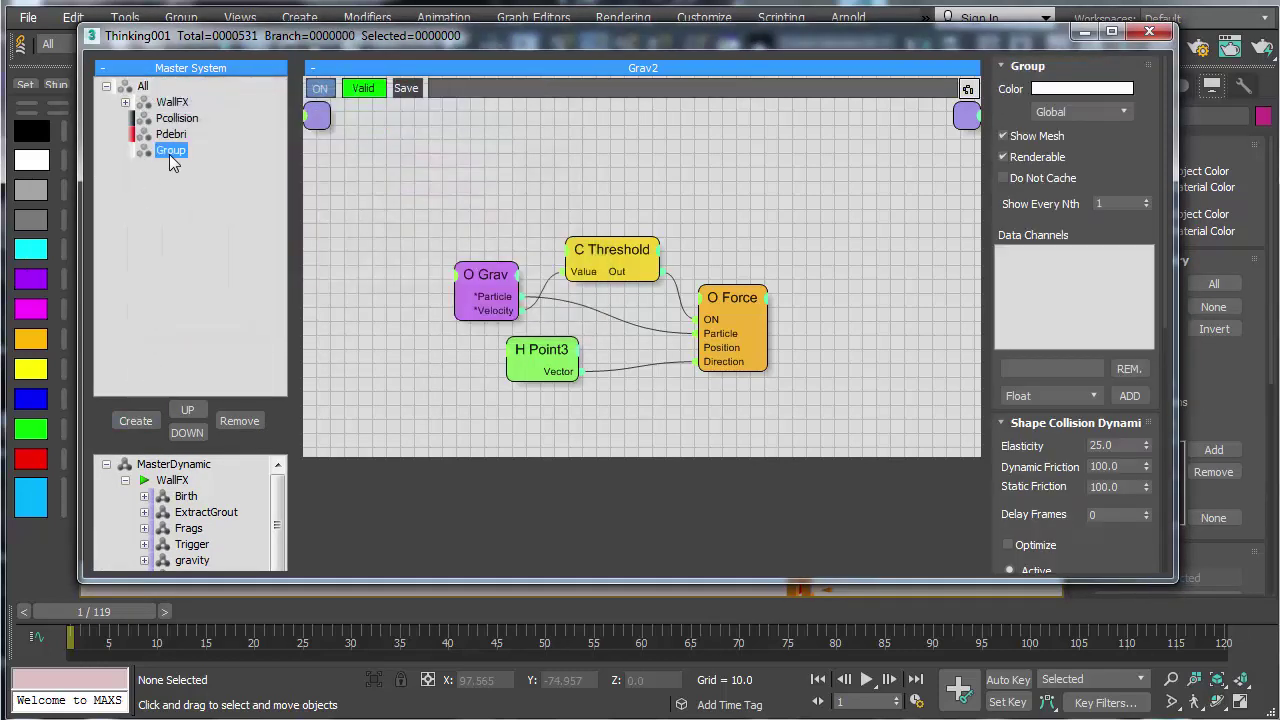
{"action": "left_click", "coordinate": [171, 152]}
{"action": "type", "text": "Grav2"}
{"action": "key", "text": "Return"}
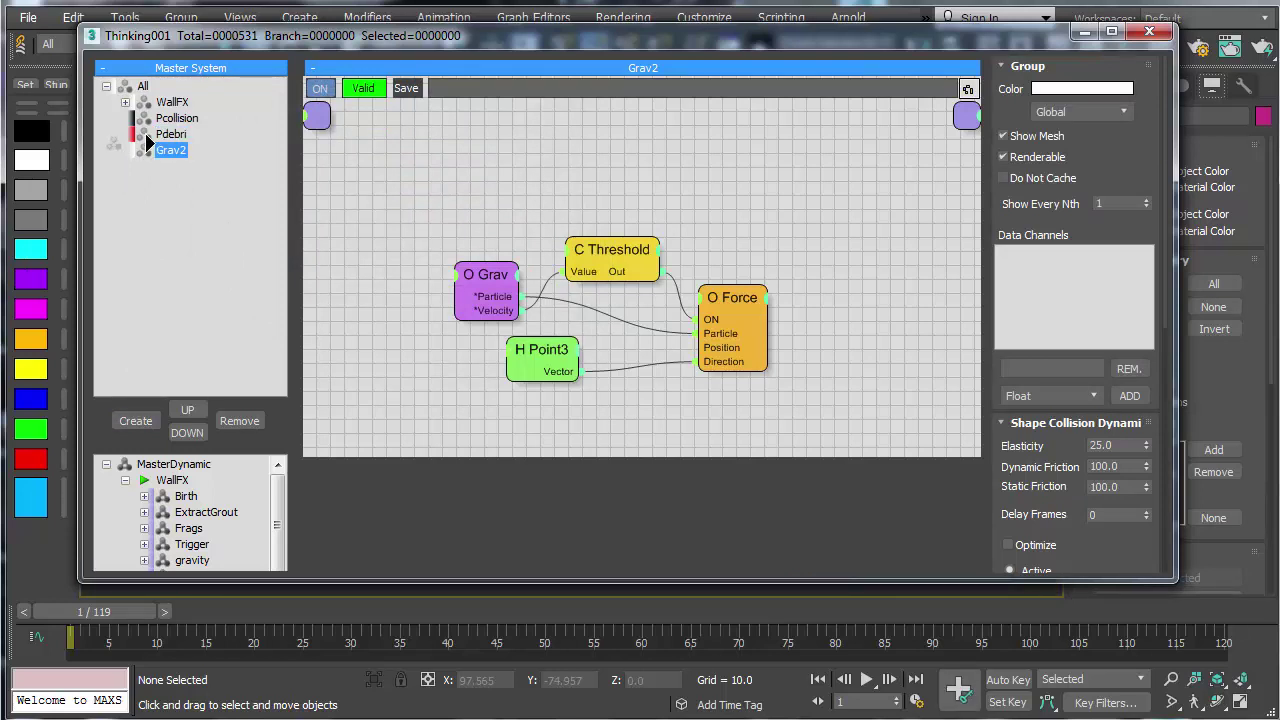
{"action": "left_click_drag", "start_coordinate": [144, 138], "coordinate": [150, 149]}
Step: Delete the Threshold node from the Grav2 dynamic set and switch the Grav node's group to Grav2
{"action": "left_click", "coordinate": [607, 255]}
{"action": "key", "text": "Delete"}
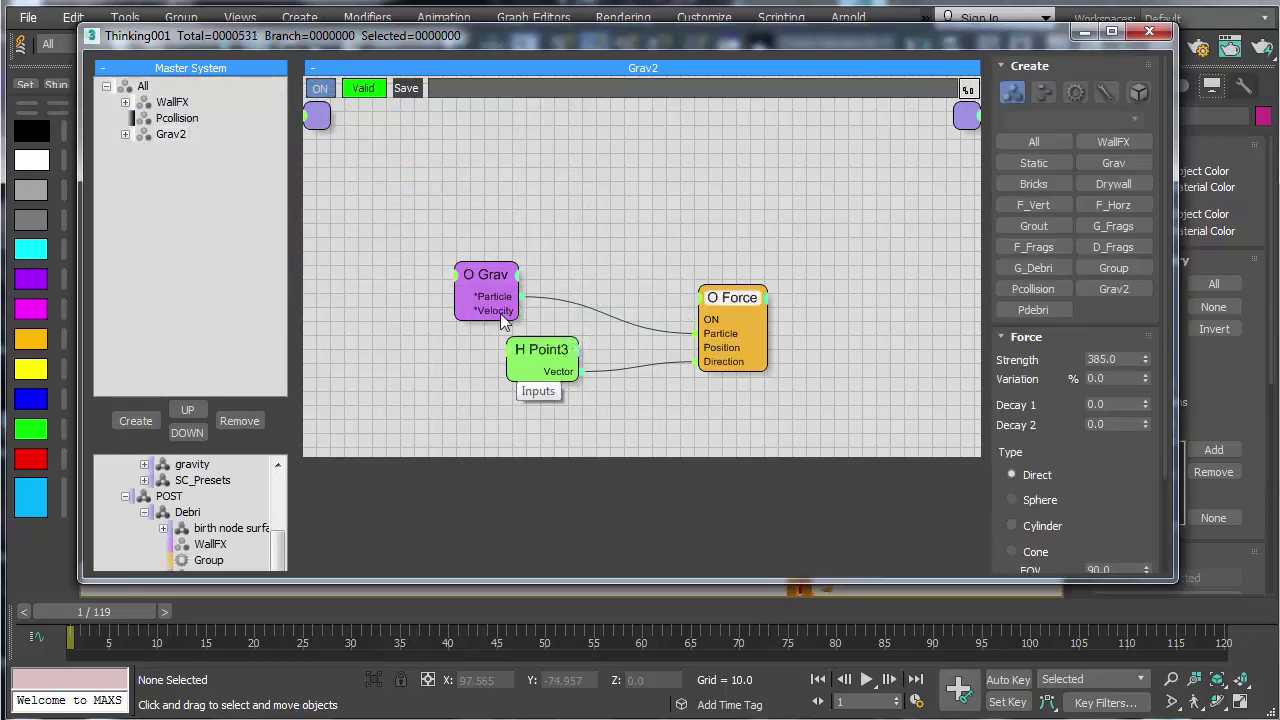
{"action": "left_click", "coordinate": [487, 275]}
{"action": "left_click", "coordinate": [487, 275]}
{"action": "left_click", "coordinate": [1062, 363]}
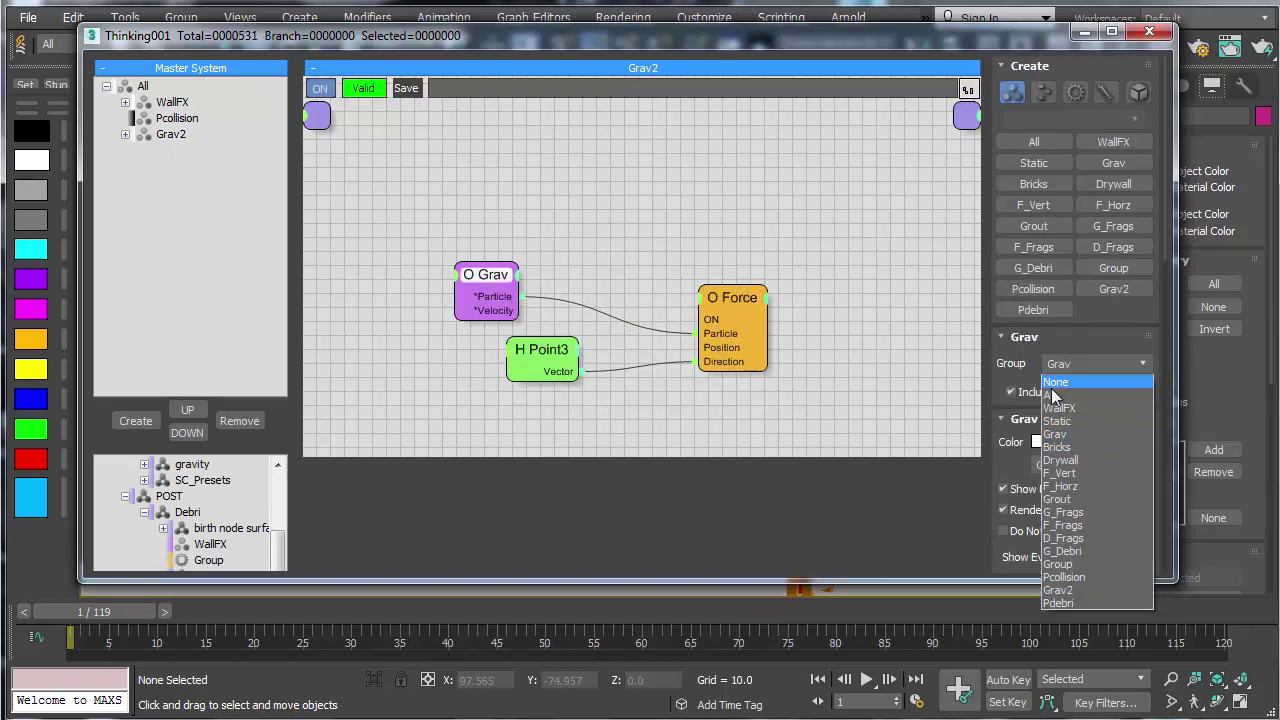
{"action": "left_click", "coordinate": [1058, 603]}
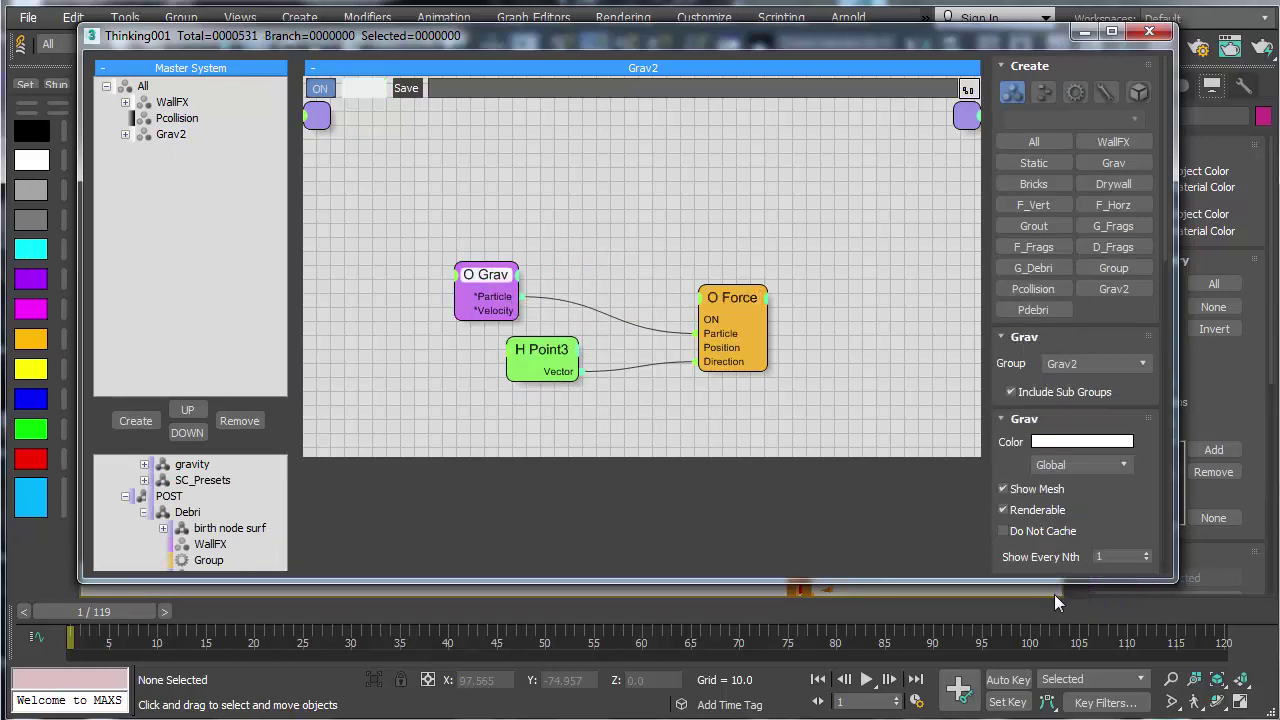
Step: Close the particle editor, play the simulation to check the falling debris, and return to the first frame
{"action": "left_click", "coordinate": [1149, 31]}
{"action": "left_click", "coordinate": [866, 680]}
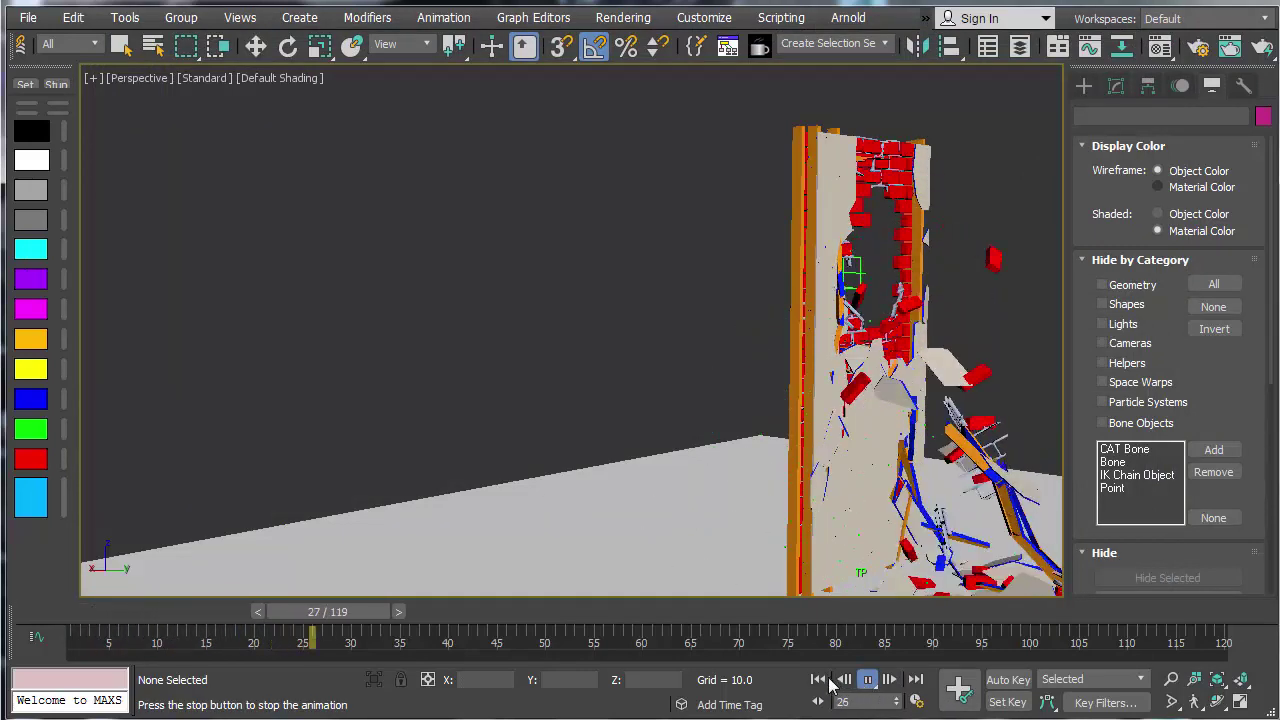
{"action": "left_click", "coordinate": [816, 679]}
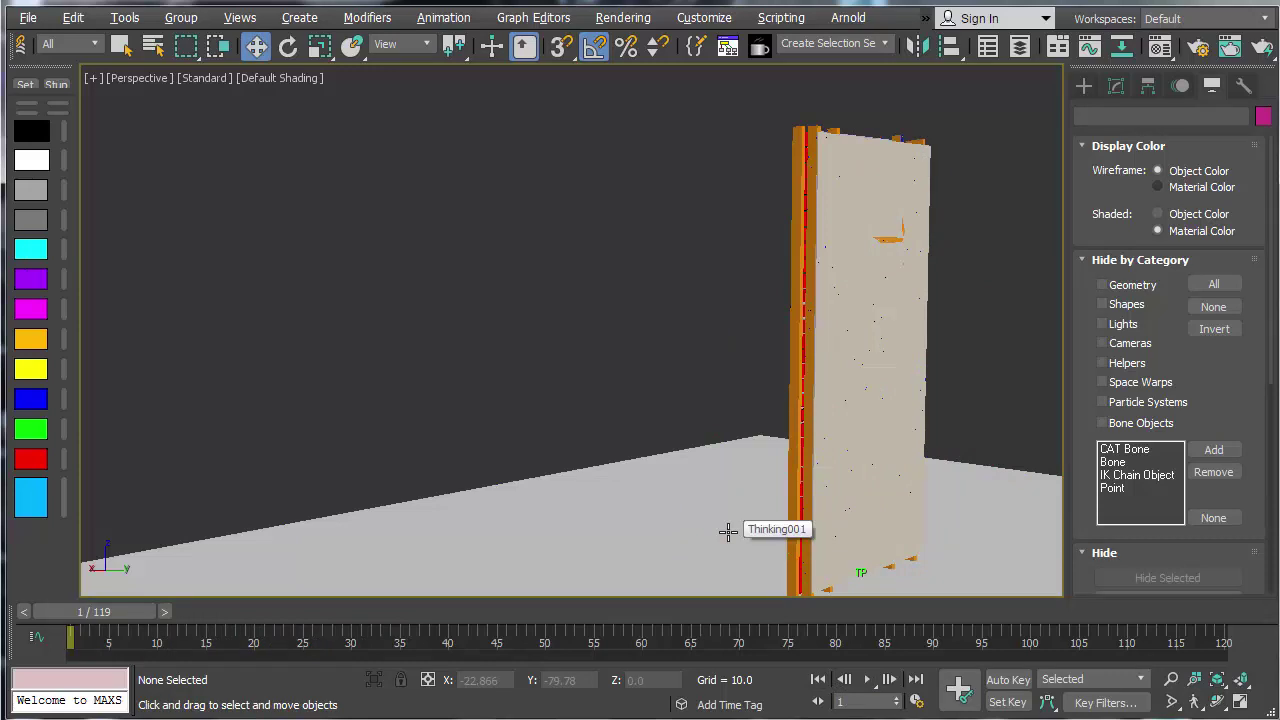
Step: Reopen the particle editor in a narrower window and enable Per Call for birth node surface's Position Born
{"action": "key", "text": "6"}
{"action": "left_click_drag", "start_coordinate": [1164, 580], "coordinate": [719, 592]}
{"action": "left_click_drag", "start_coordinate": [257, 396], "coordinate": [220, 193]}
{"action": "left_click", "coordinate": [215, 326]}
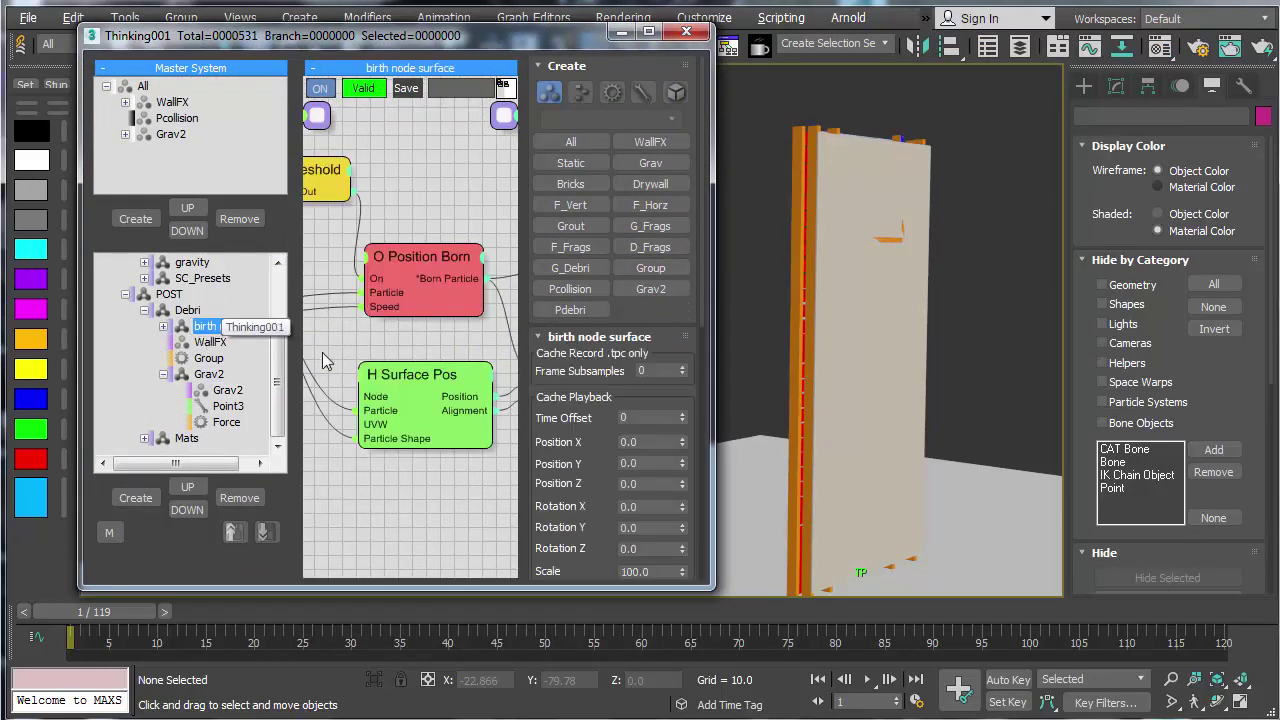
{"action": "left_click", "coordinate": [415, 270]}
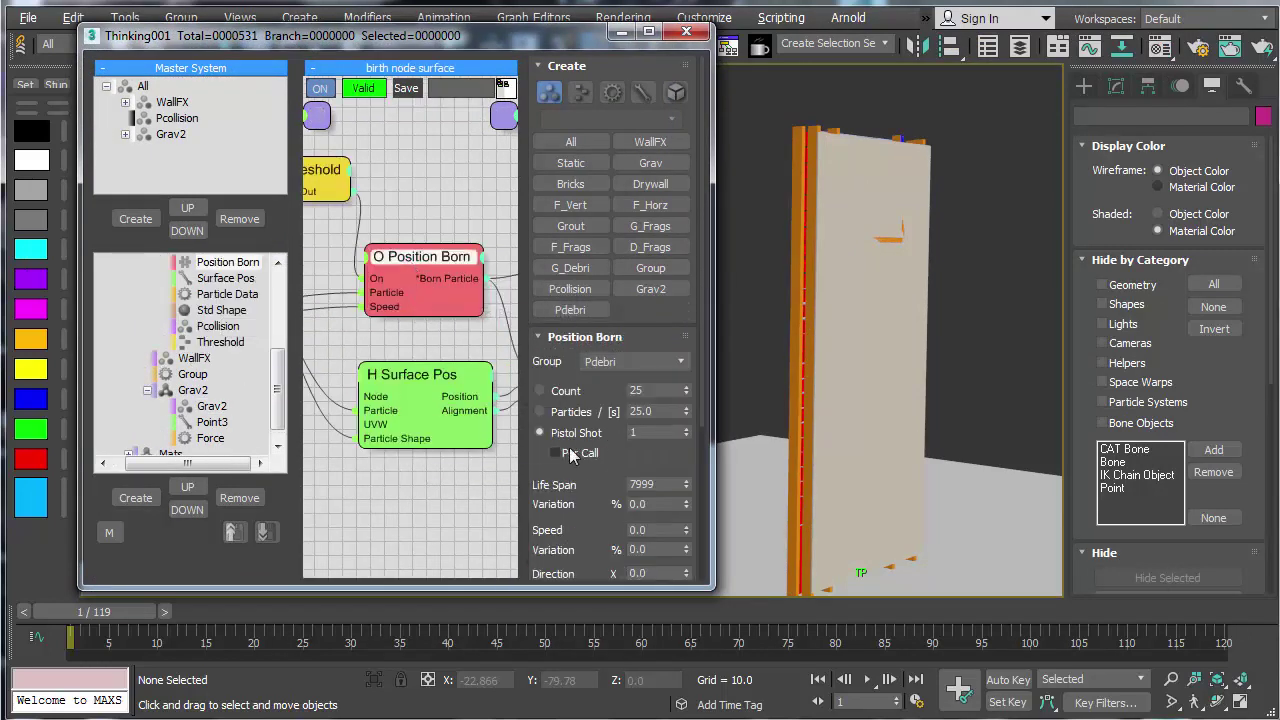
Step: Play the simulation to frame 22 and select the Pdebri group inside Grav2 to check its particle count
{"action": "left_click", "coordinate": [867, 680]}
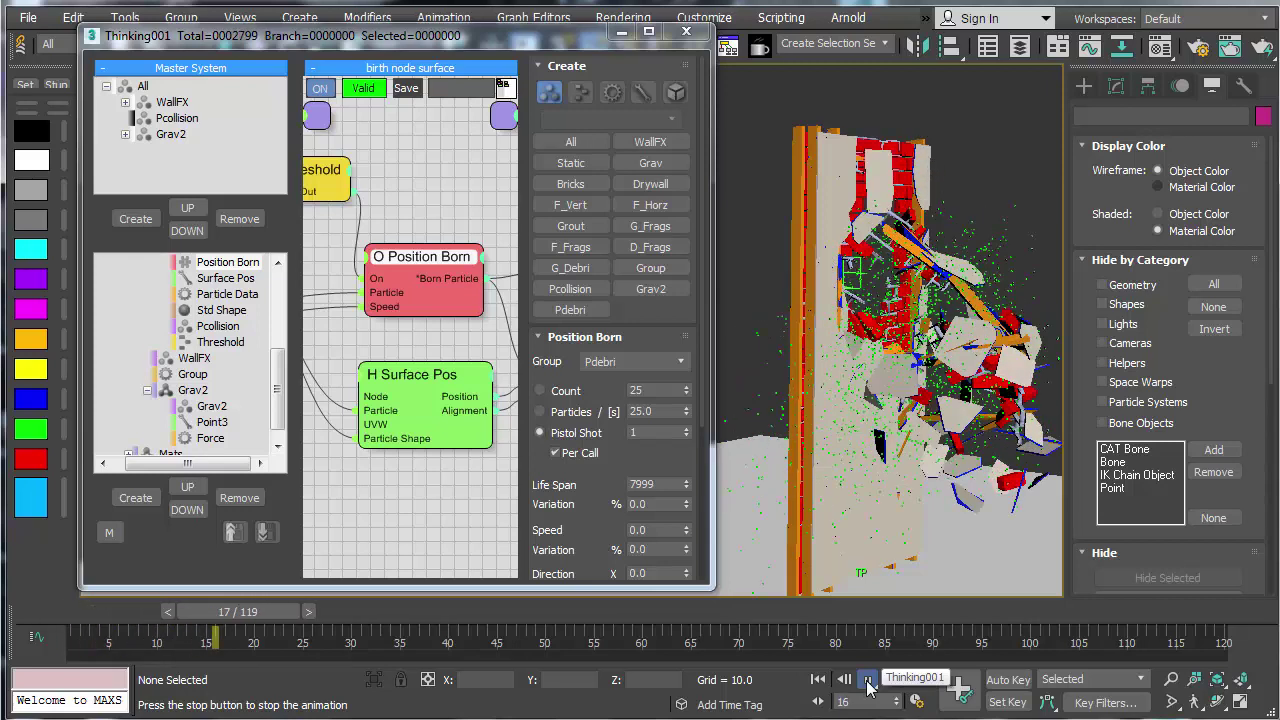
{"action": "left_click", "coordinate": [867, 680]}
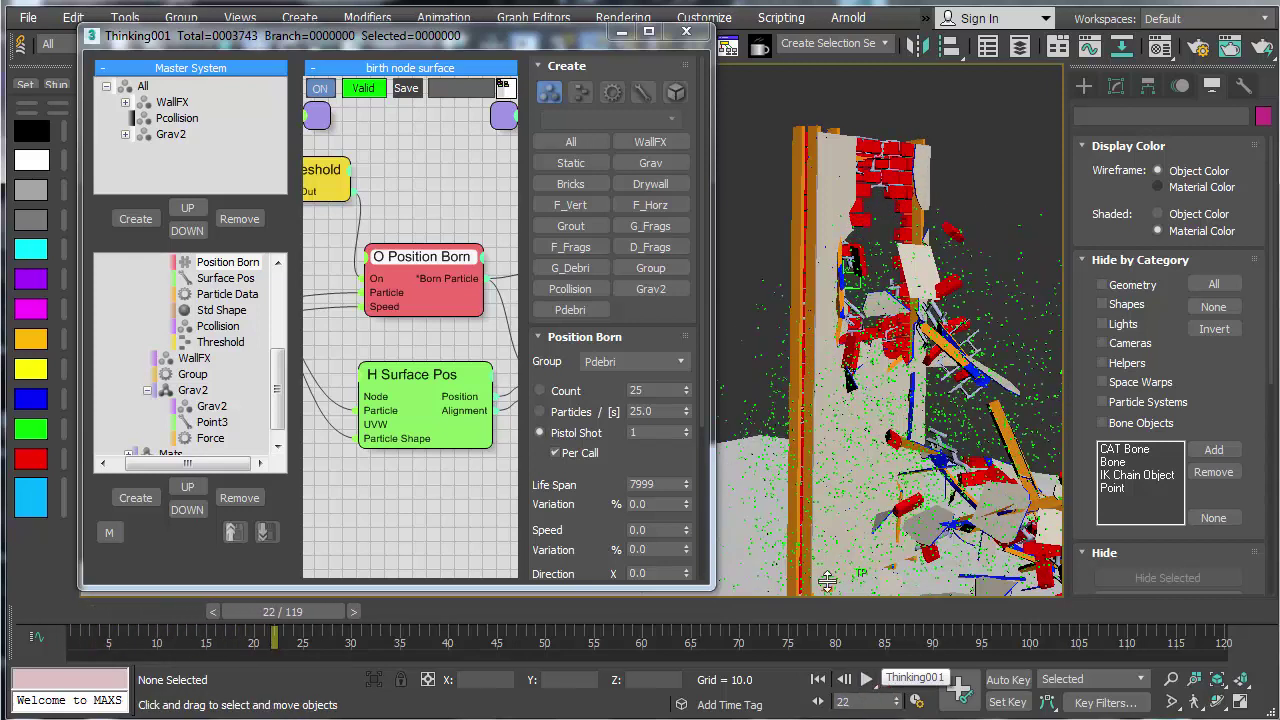
{"action": "scroll", "coordinate": [890, 500], "scroll_direction": "down", "scroll_amount": 3}
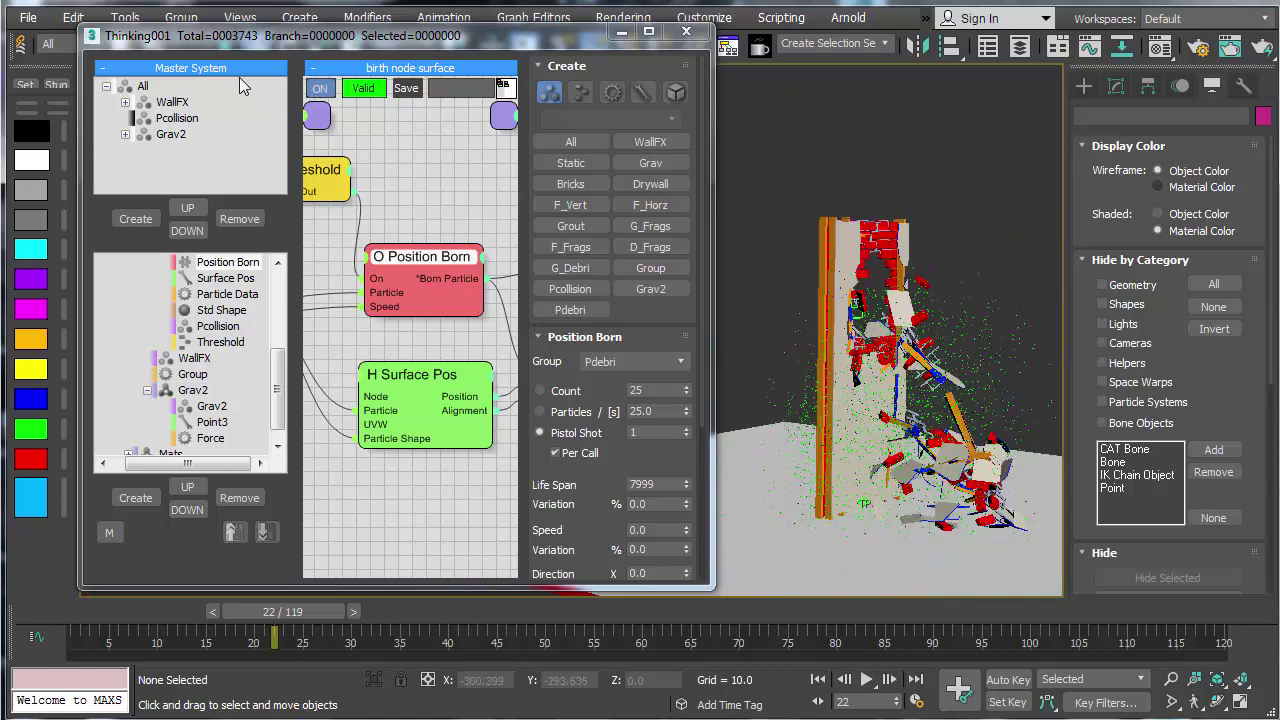
{"action": "left_click", "coordinate": [125, 134]}
{"action": "left_click", "coordinate": [190, 150]}
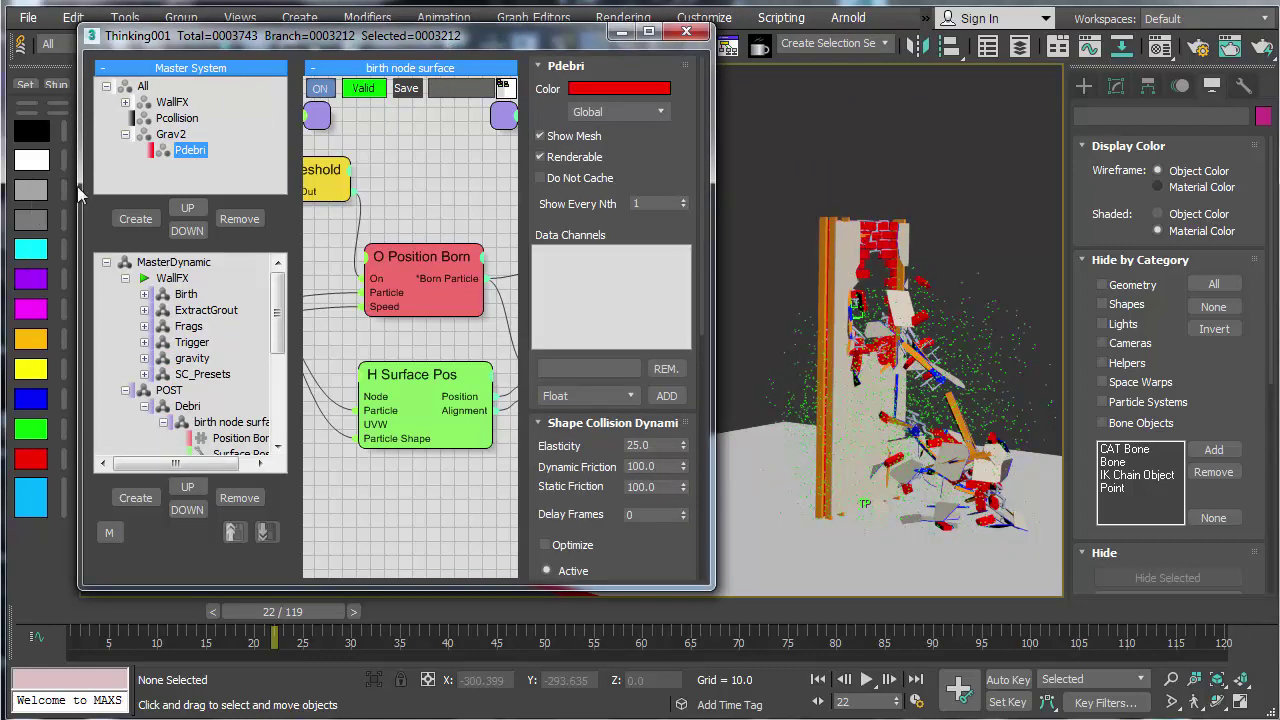
Step: Close the particle editor, examine the debris scattered around the broken wall, and return to the first frame
{"action": "scroll", "coordinate": [938, 487], "scroll_direction": "up", "scroll_amount": 3}
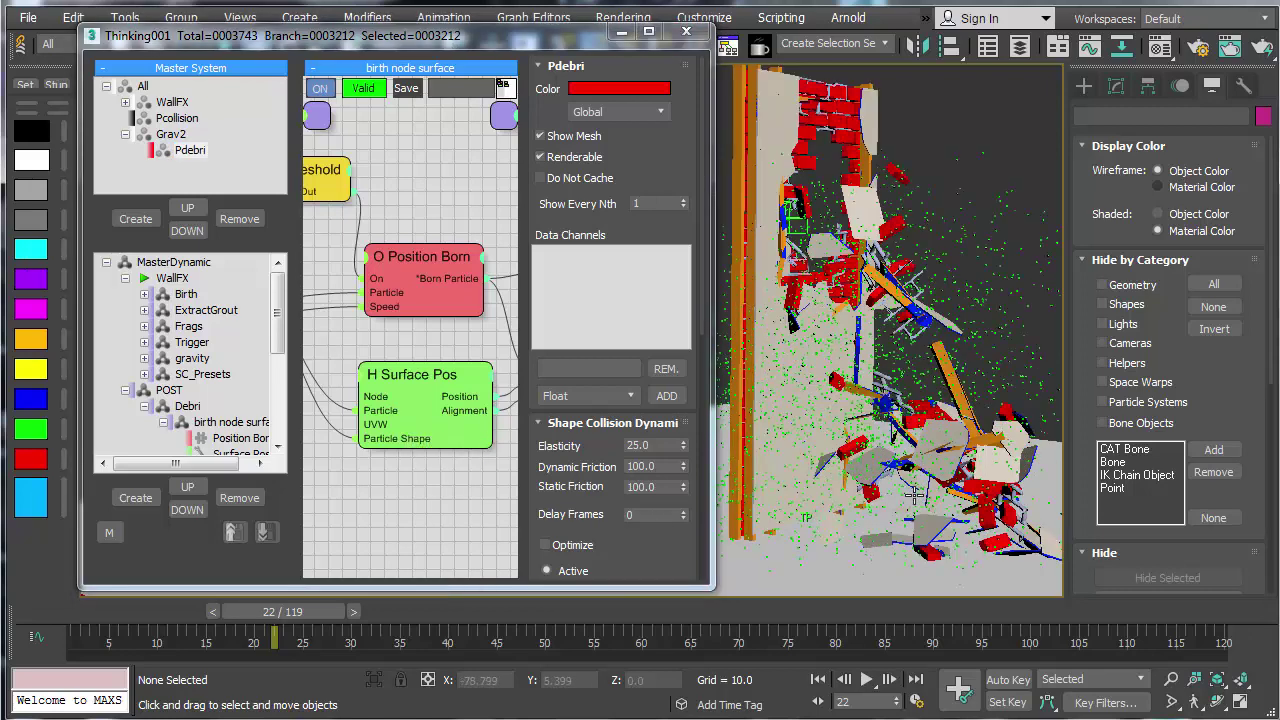
{"action": "middle_click_drag", "start_coordinate": [916, 514], "coordinate": [955, 512], "text": "alt"}
{"action": "left_click", "coordinate": [686, 31]}
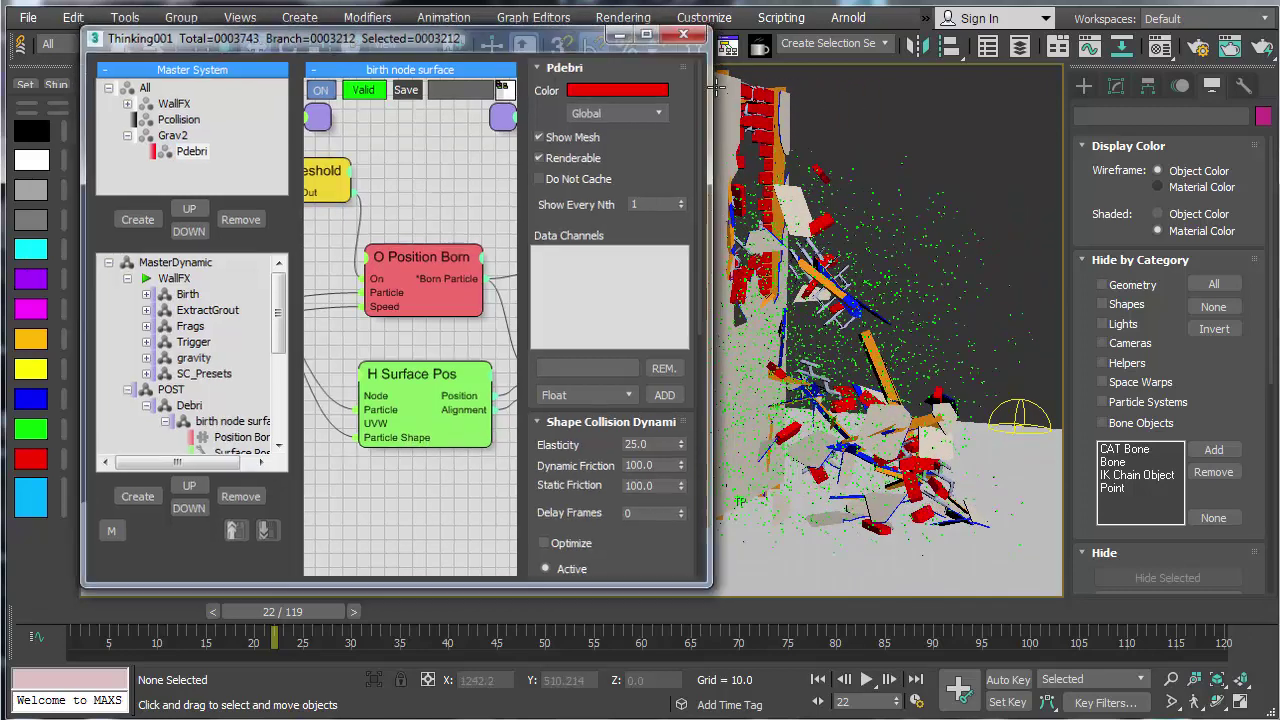
{"action": "middle_click_drag", "start_coordinate": [780, 355], "coordinate": [685, 390]}
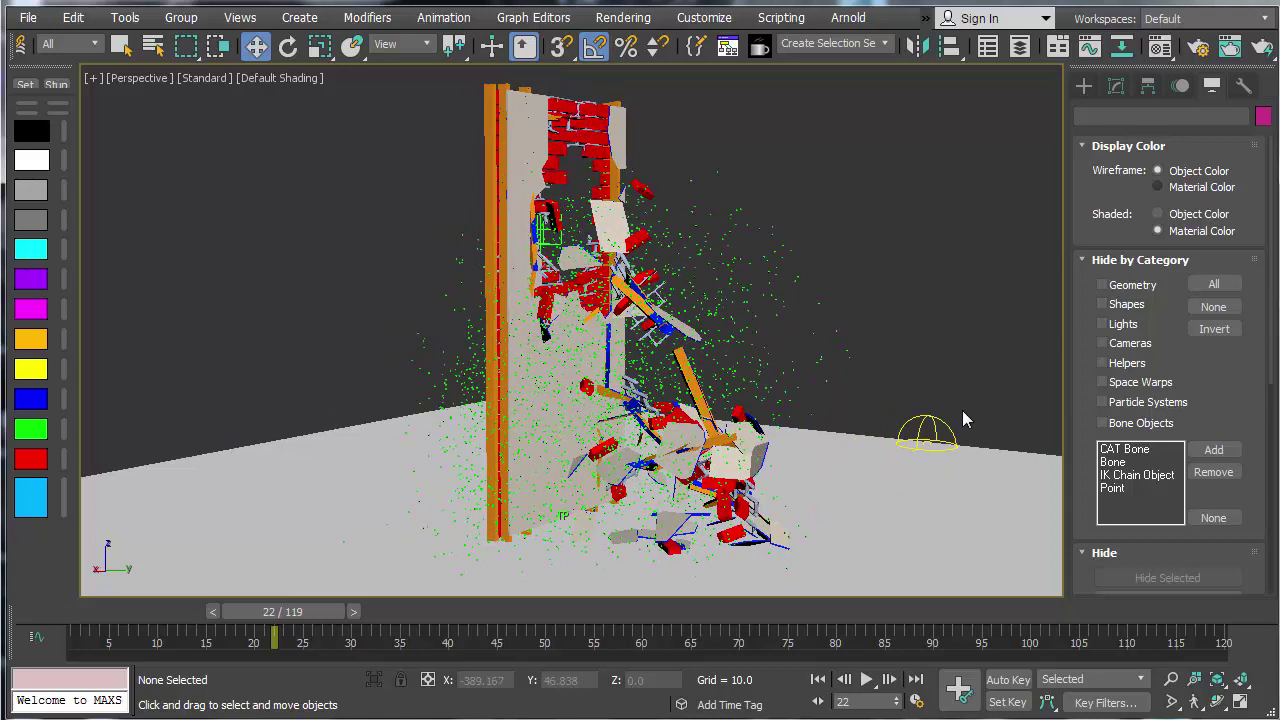
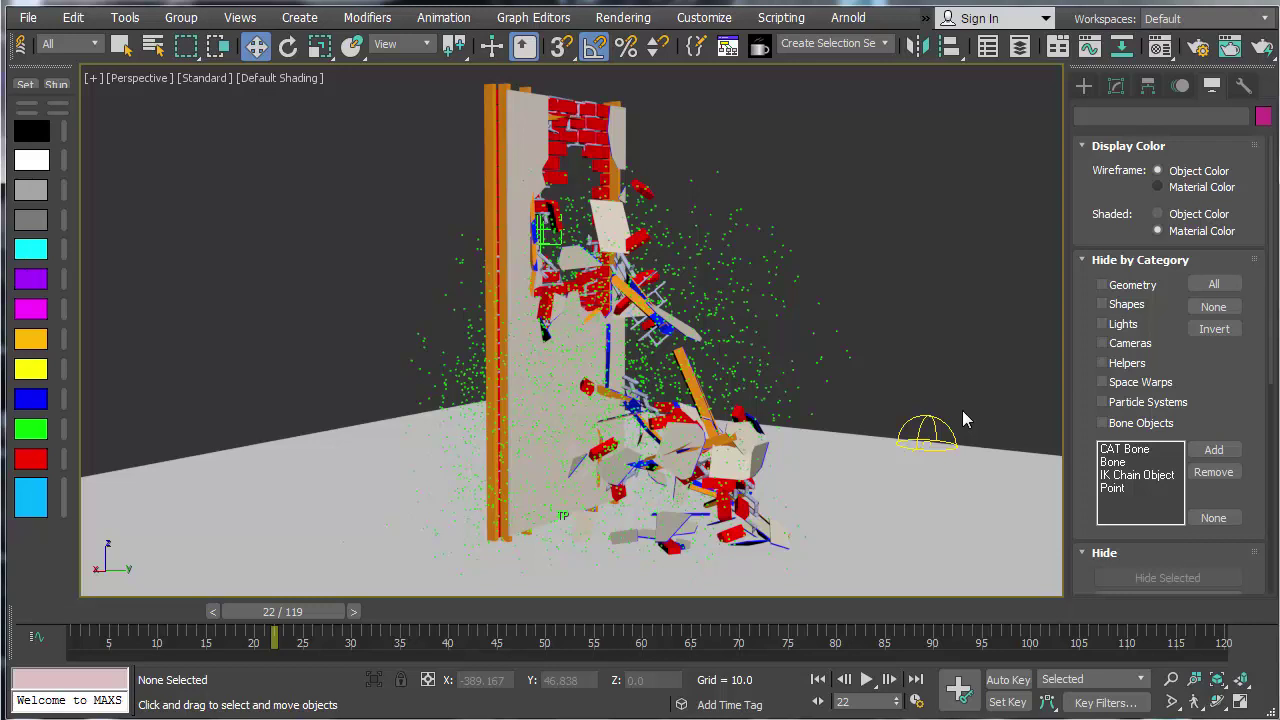
{"action": "left_click", "coordinate": [818, 679]}
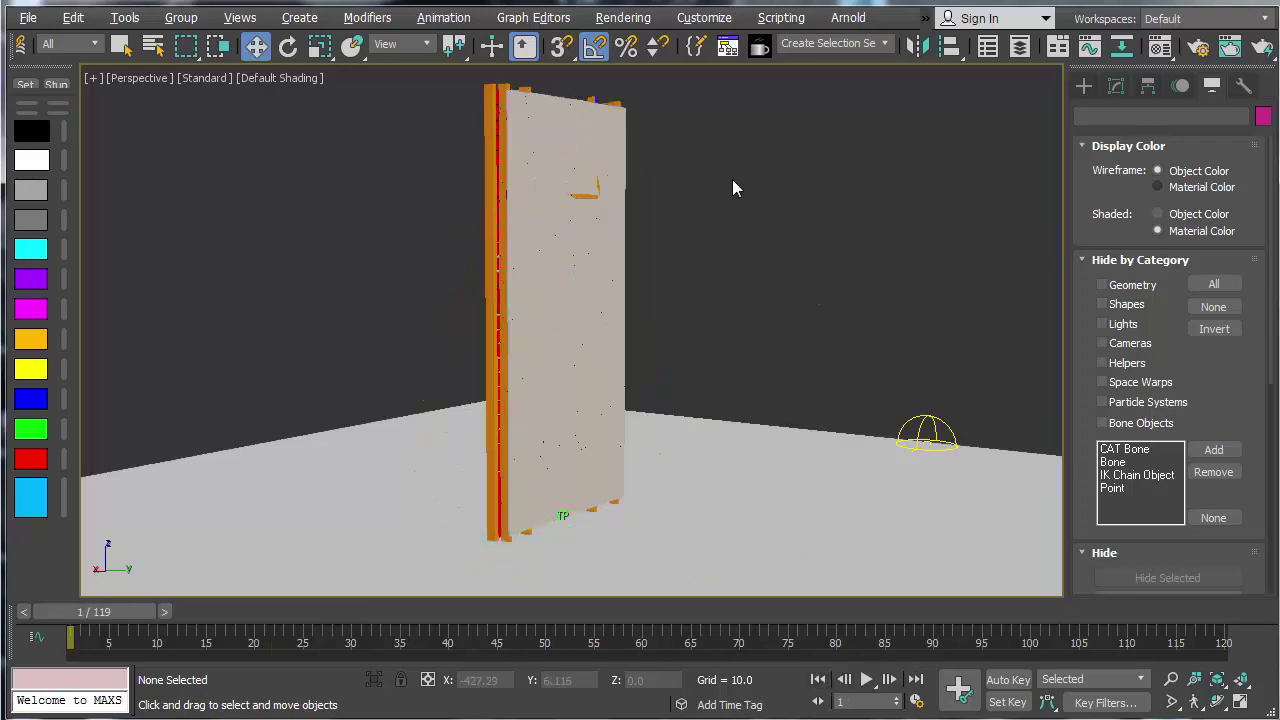
Step: Reopen the particle editor, widen it, and add a new dynamic set inside POST
{"action": "key", "text": "6"}
{"action": "left_click", "coordinate": [144, 406]}
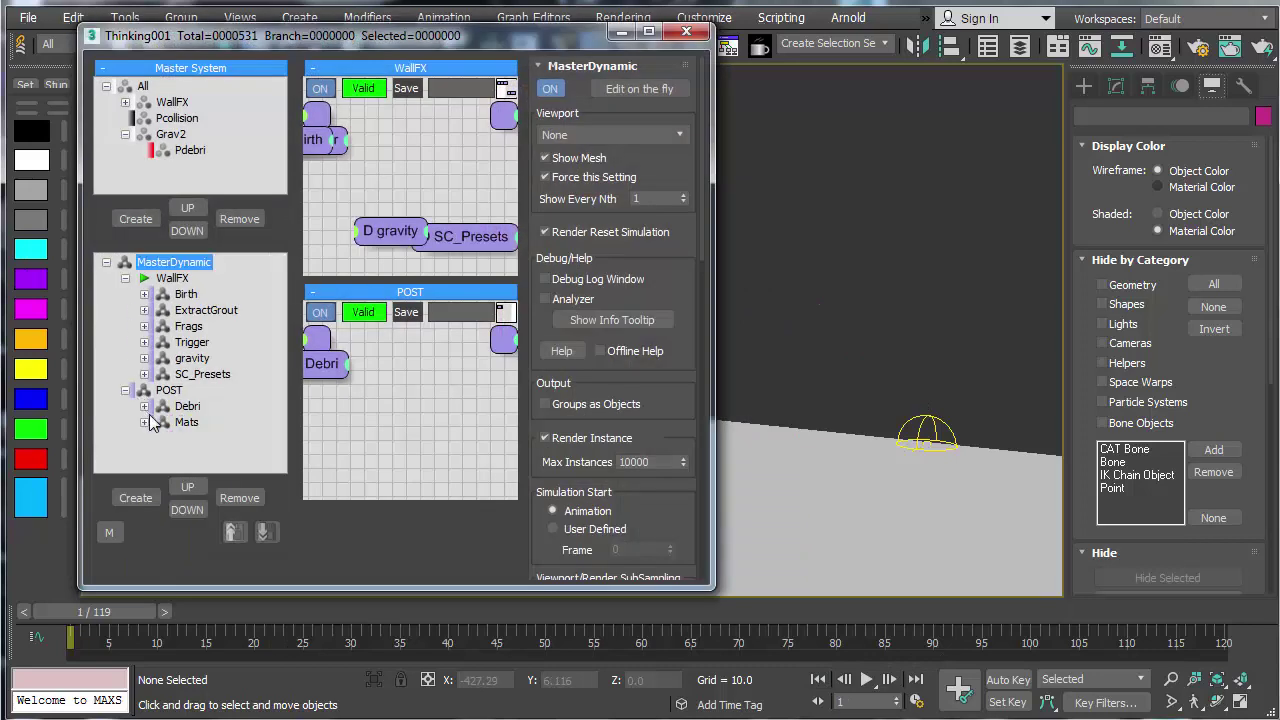
{"action": "left_click", "coordinate": [169, 389]}
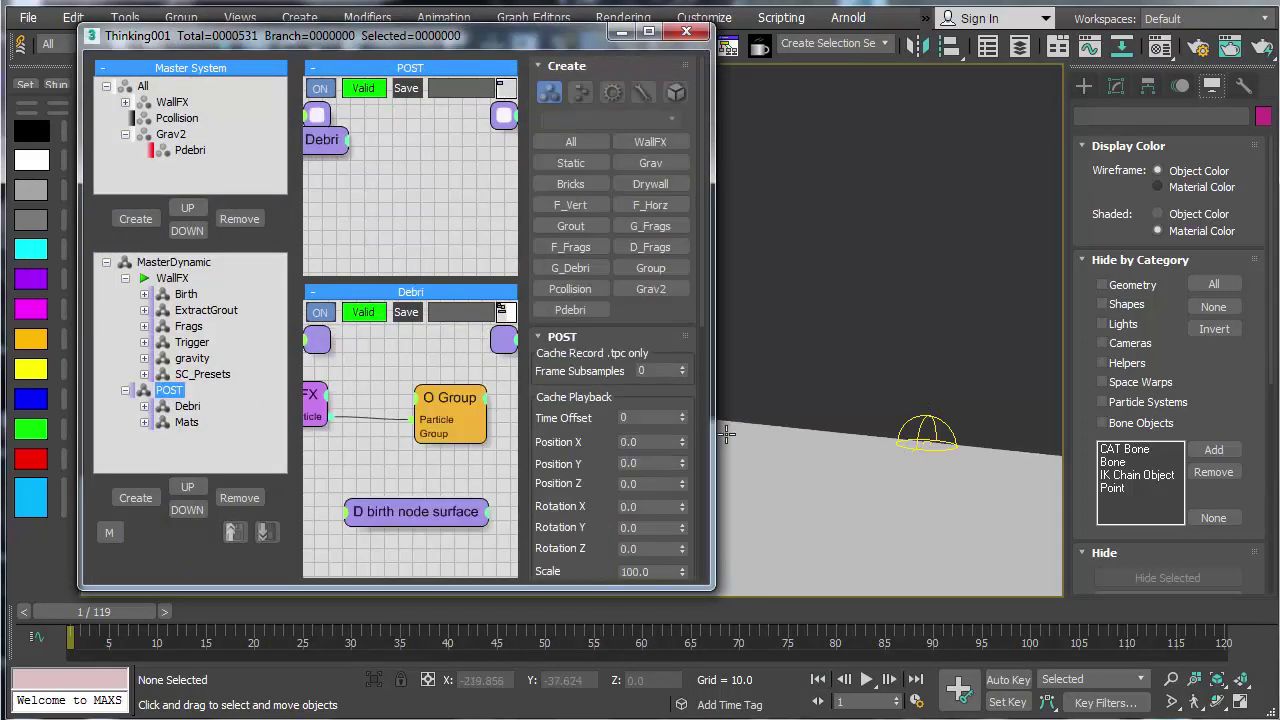
{"action": "left_click_drag", "start_coordinate": [716, 434], "coordinate": [870, 434]}
{"action": "left_click", "coordinate": [135, 497]}
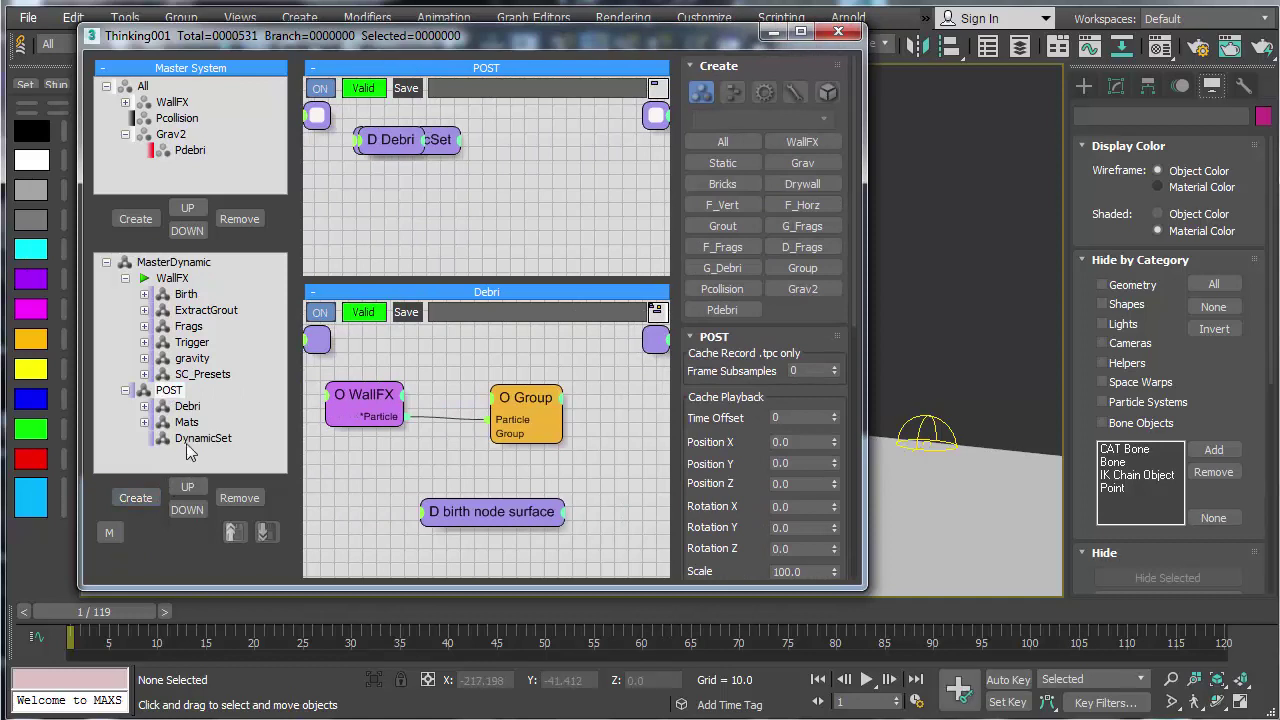
Step: Copy the Draft_Col, Draft_Con and SC nodes from WallFX's SC_Presets and paste them into POST's new dynamic set
{"action": "left_click", "coordinate": [172, 279]}
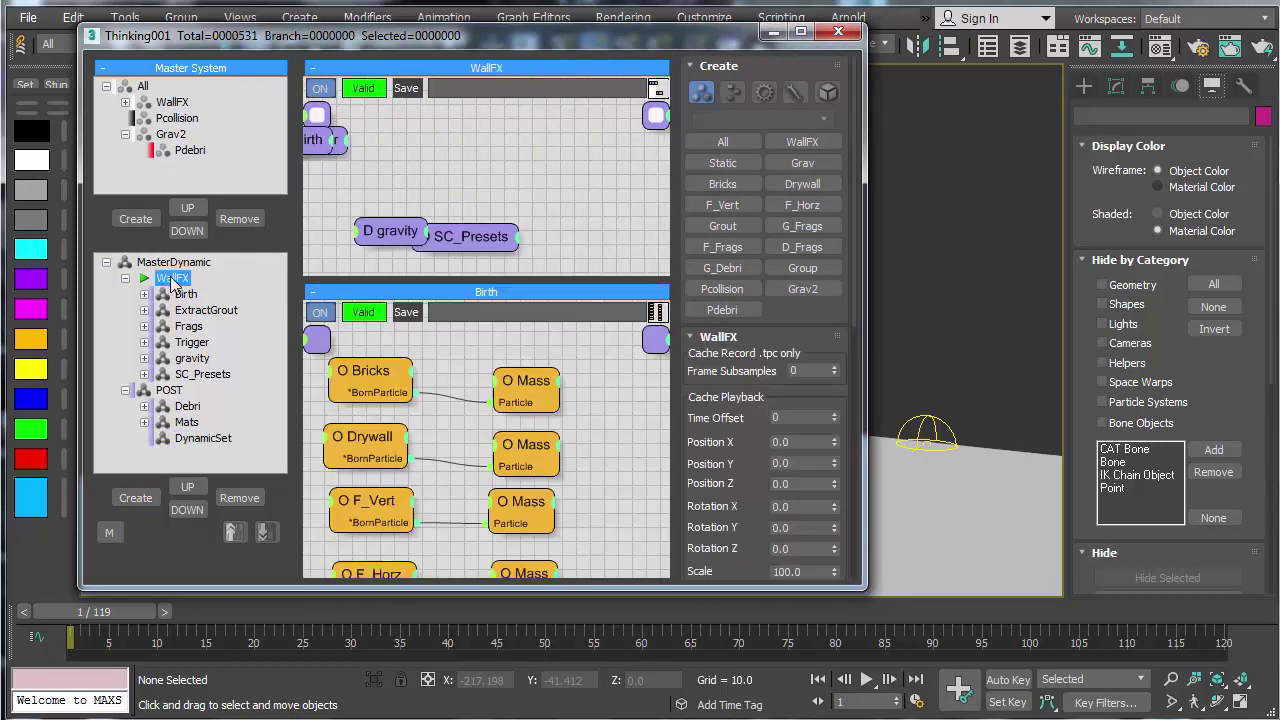
{"action": "left_click", "coordinate": [202, 374]}
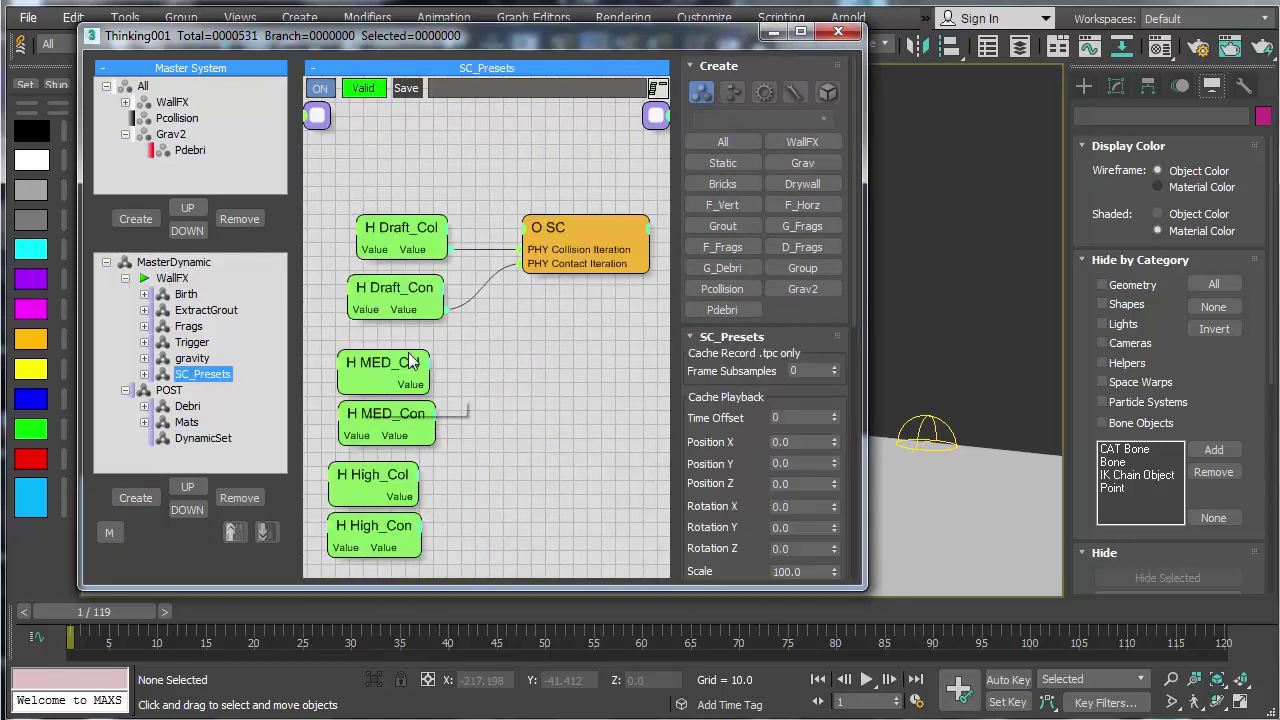
{"action": "right_click", "coordinate": [559, 320]}
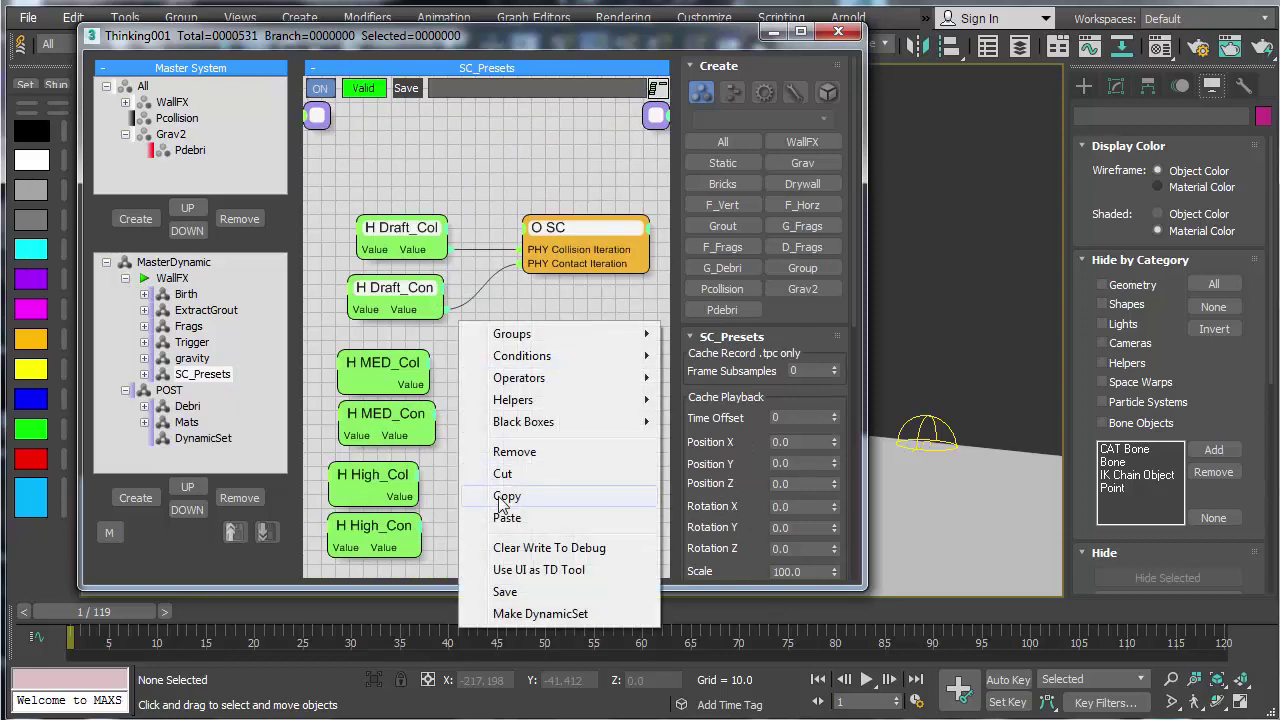
{"action": "left_click", "coordinate": [600, 497]}
{"action": "left_click", "coordinate": [182, 440]}
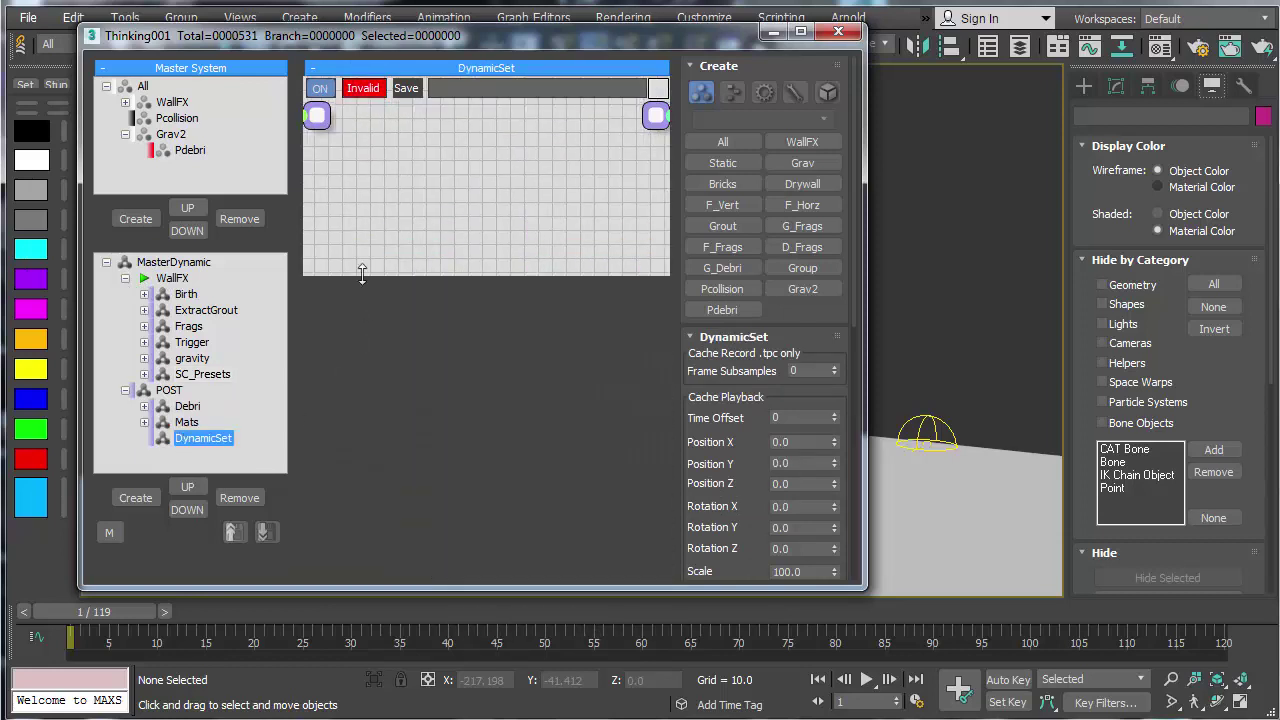
{"action": "right_click", "coordinate": [375, 220]}
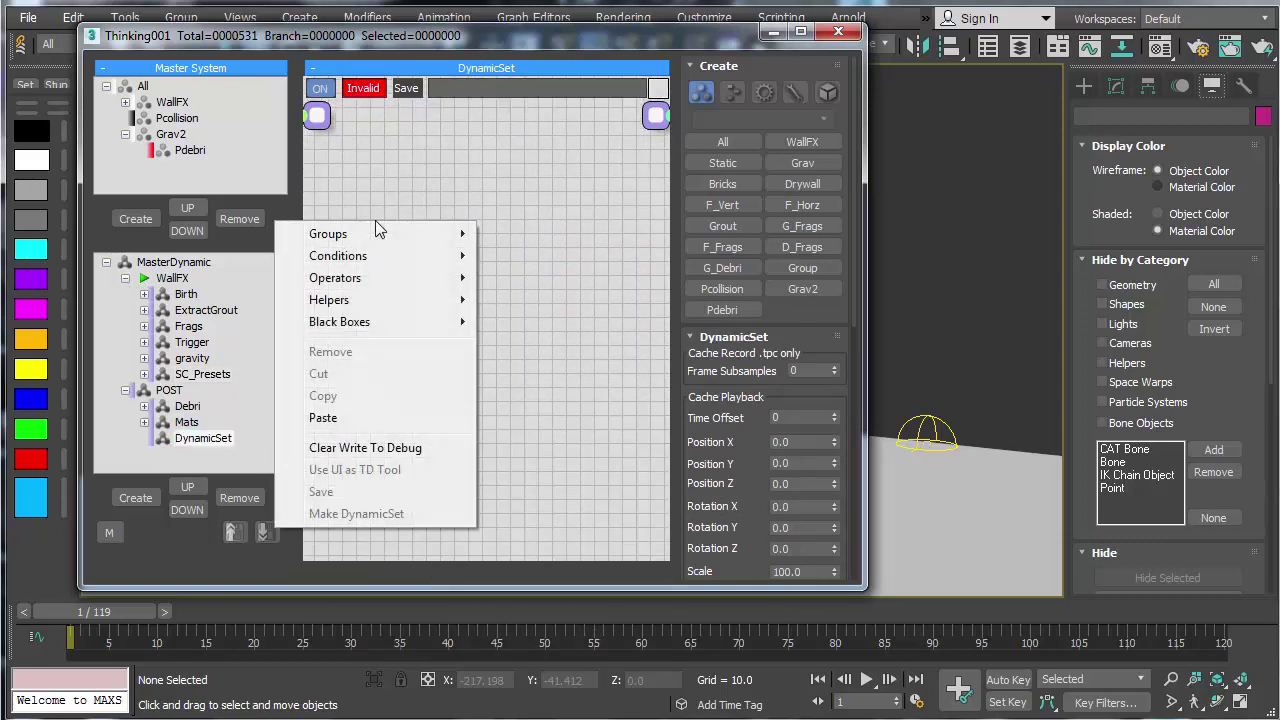
{"action": "left_click", "coordinate": [325, 418]}
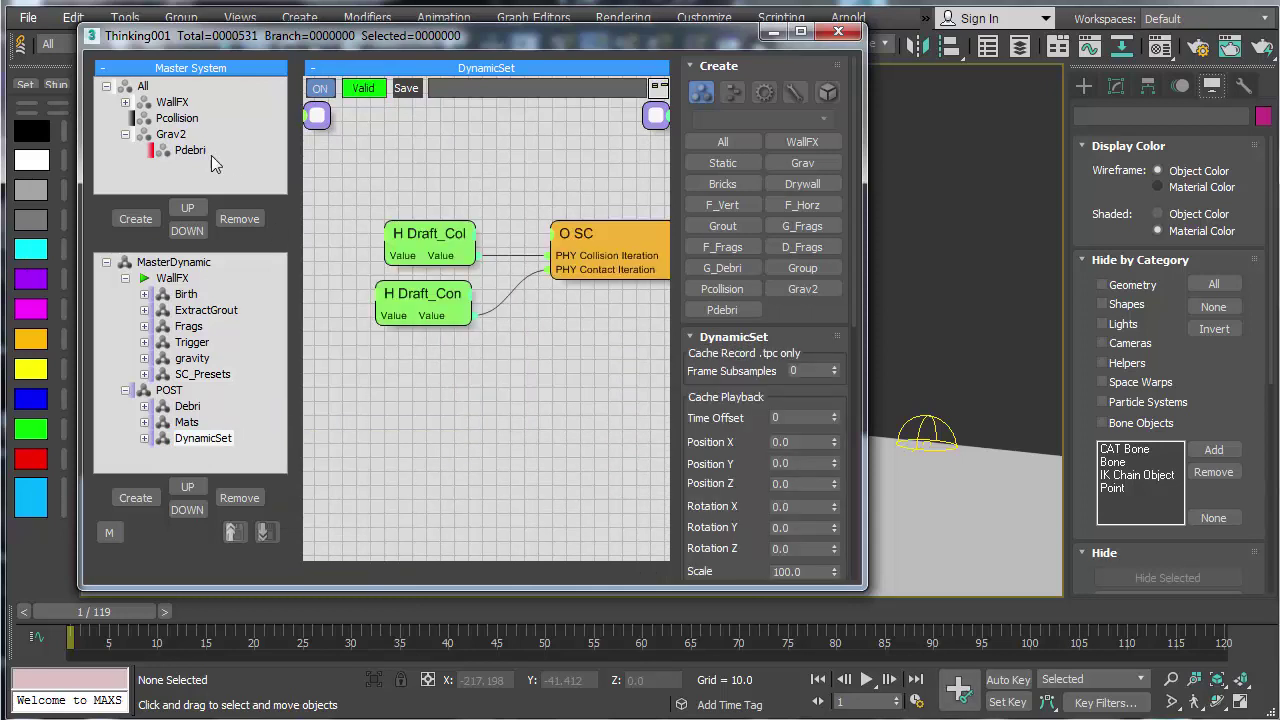
Step: Create a particle group named POST under All, place it below WallFX, and nest Pcollision and Grav2 inside it
{"action": "left_click", "coordinate": [142, 88]}
{"action": "left_click", "coordinate": [128, 222]}
{"action": "left_click_drag", "start_coordinate": [166, 168], "coordinate": [167, 124]}
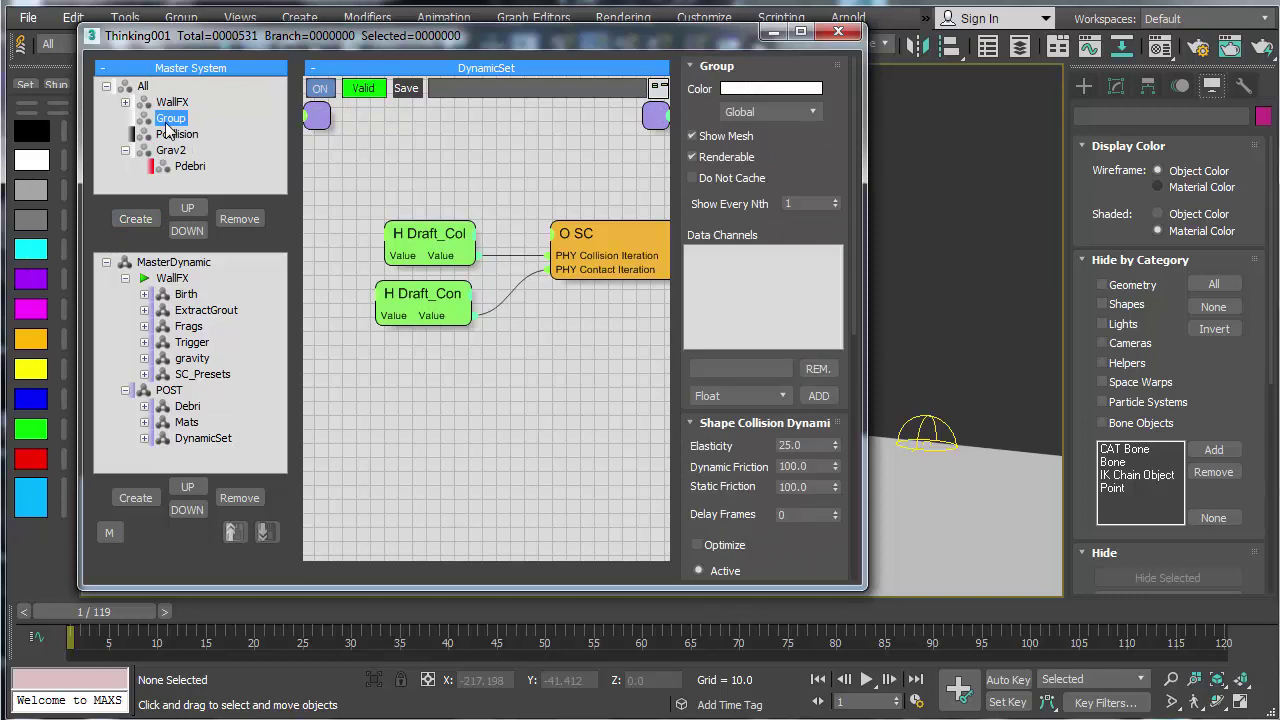
{"action": "type", "text": "T"}
{"action": "key", "text": "Return"}
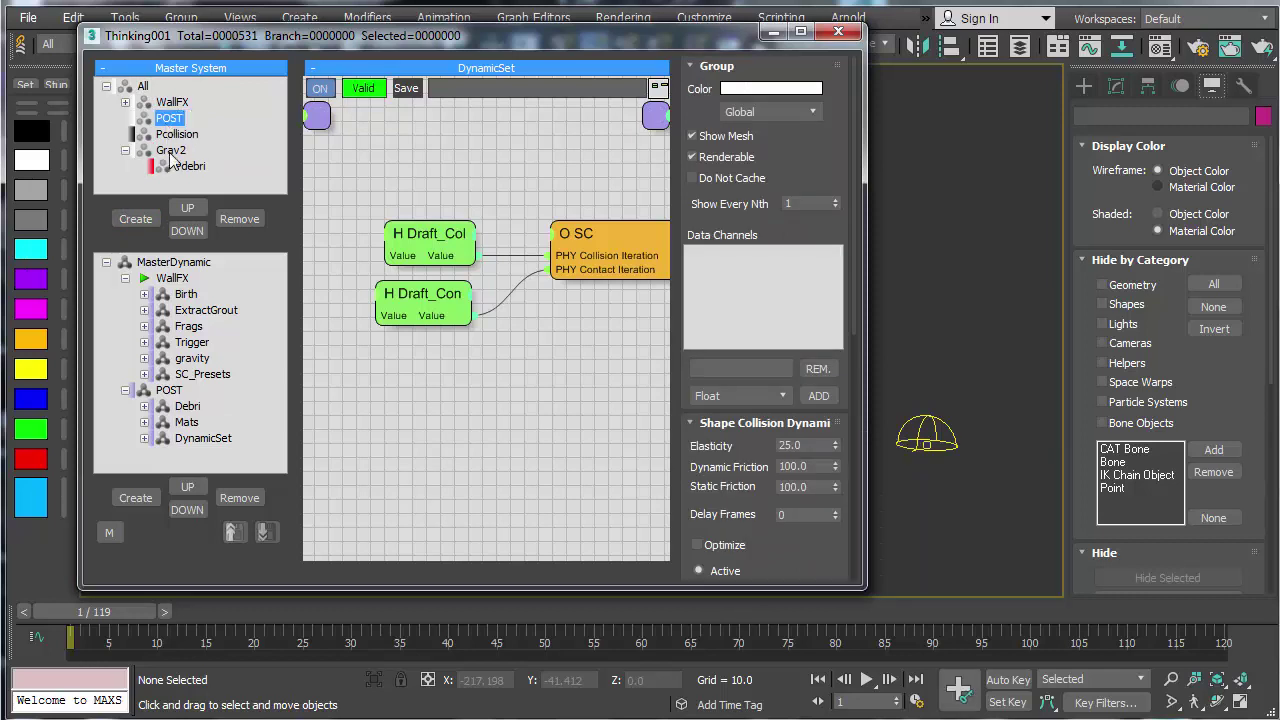
{"action": "left_click_drag", "start_coordinate": [178, 138], "coordinate": [130, 116]}
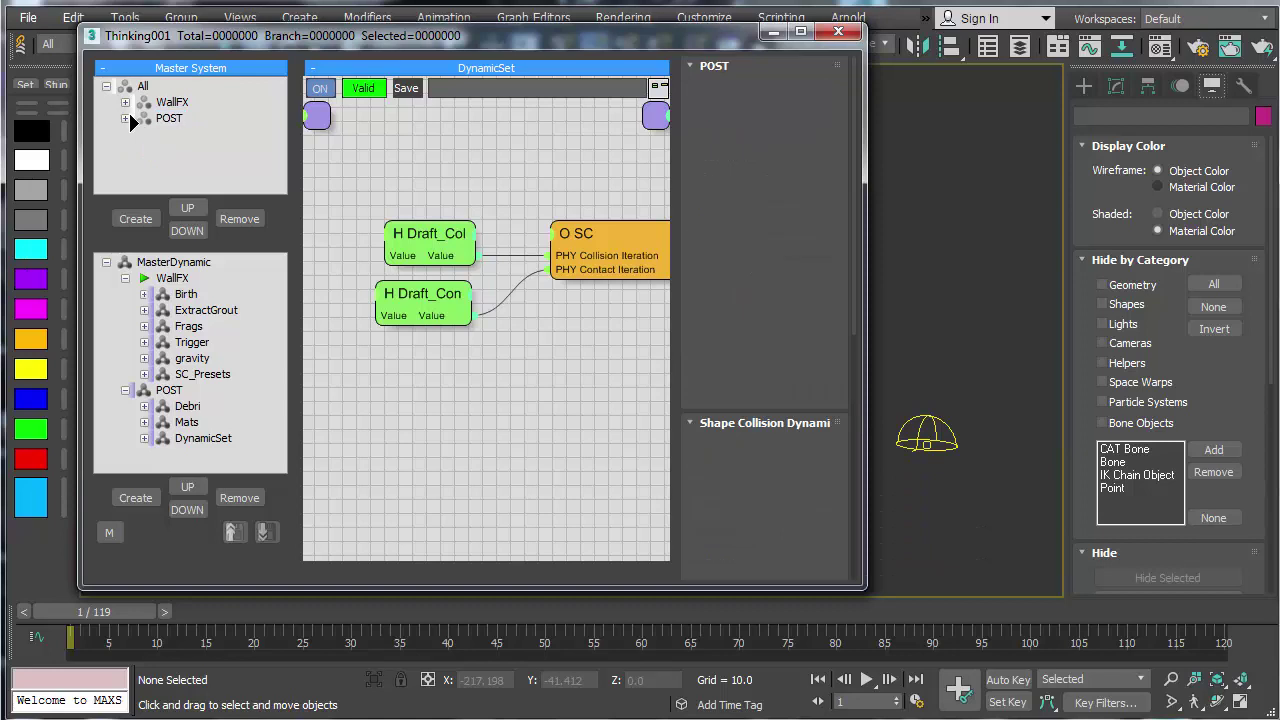
Step: Set the particle group of the SC node in POST's new dynamic set to POST
{"action": "left_click", "coordinate": [575, 243]}
{"action": "left_click", "coordinate": [772, 372]}
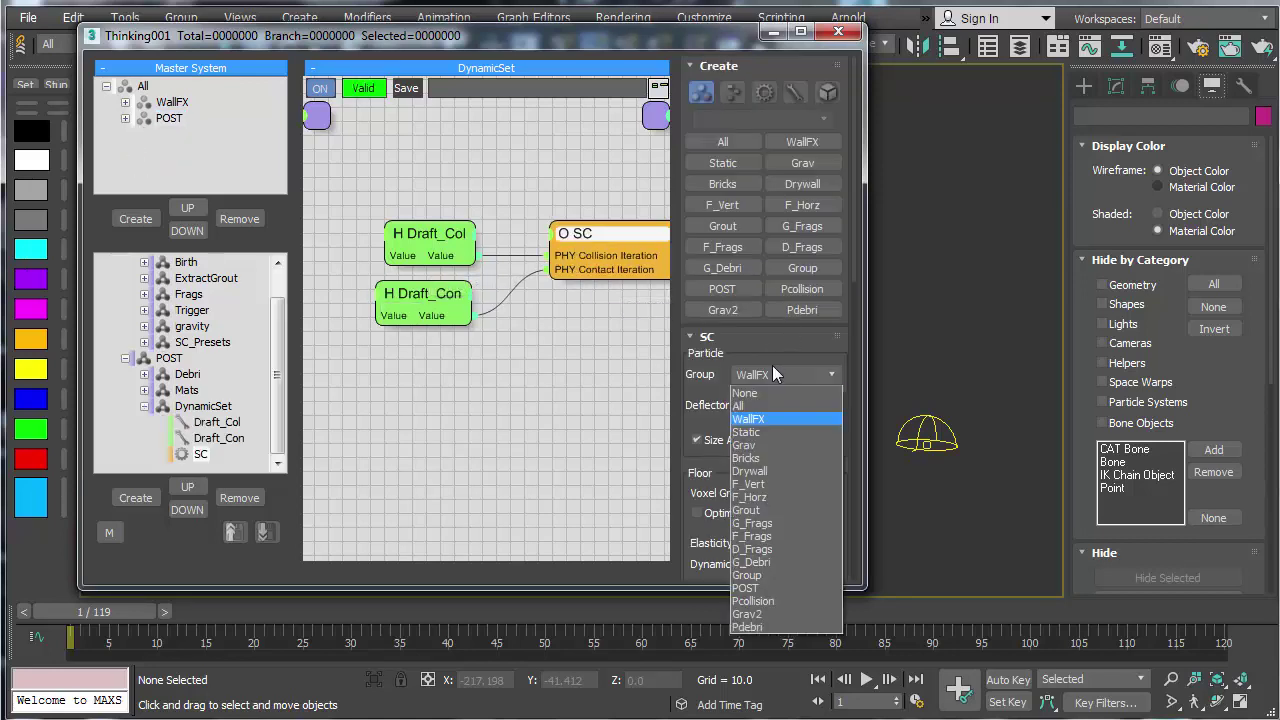
{"action": "left_click", "coordinate": [745, 588]}
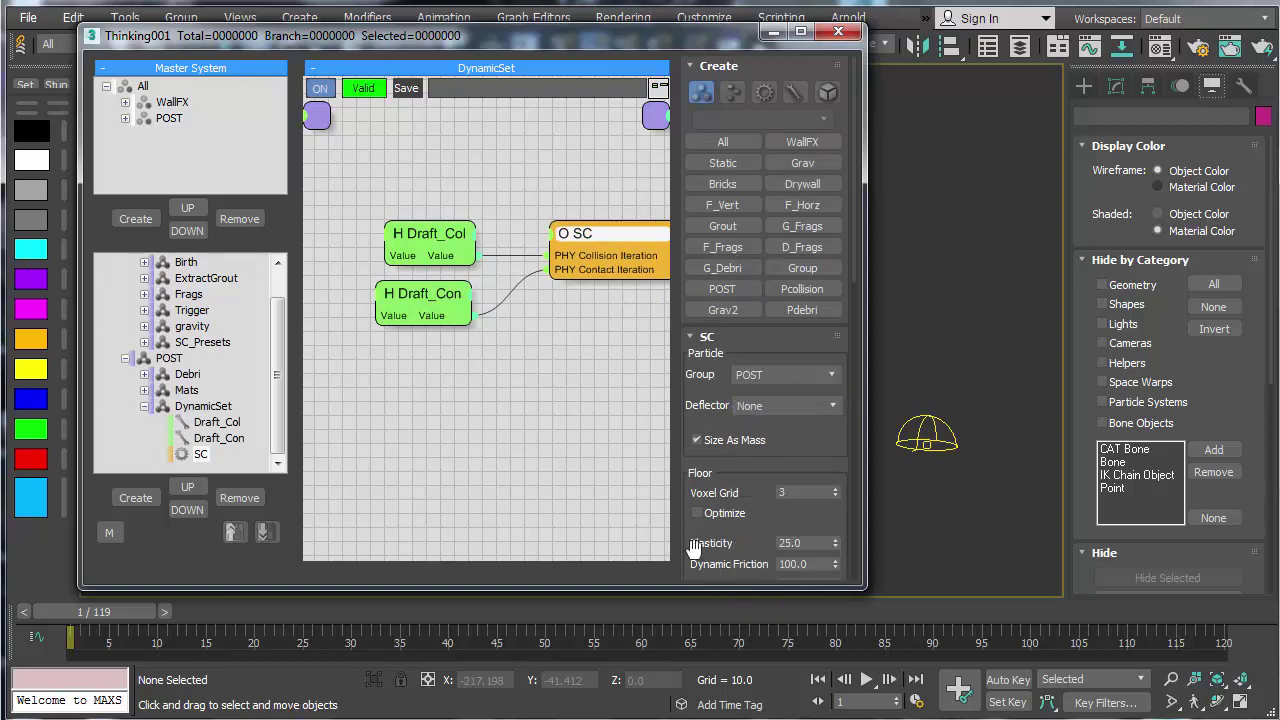
{"action": "left_click", "coordinate": [589, 443]}
Step: Add a Mass operator to Debri's birth node surface, feed it Position Born's born particles, and place it above Std Shape
{"action": "left_click", "coordinate": [190, 378]}
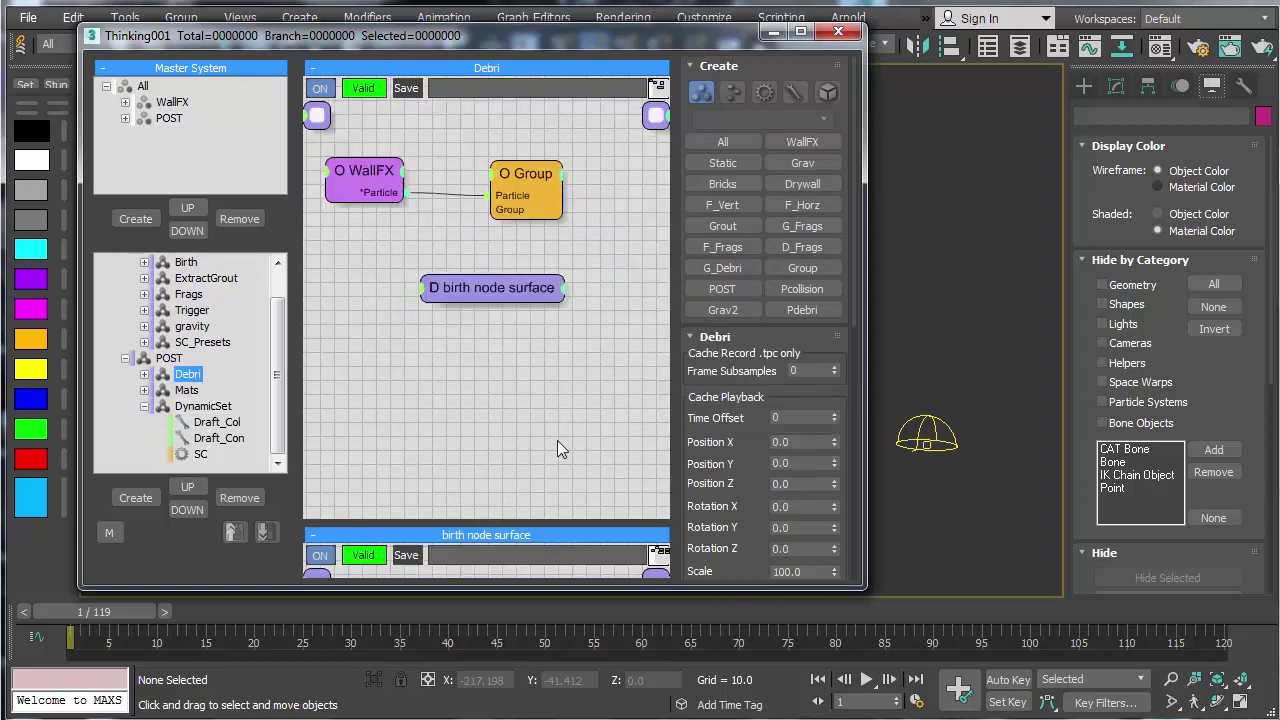
{"action": "left_click", "coordinate": [144, 374]}
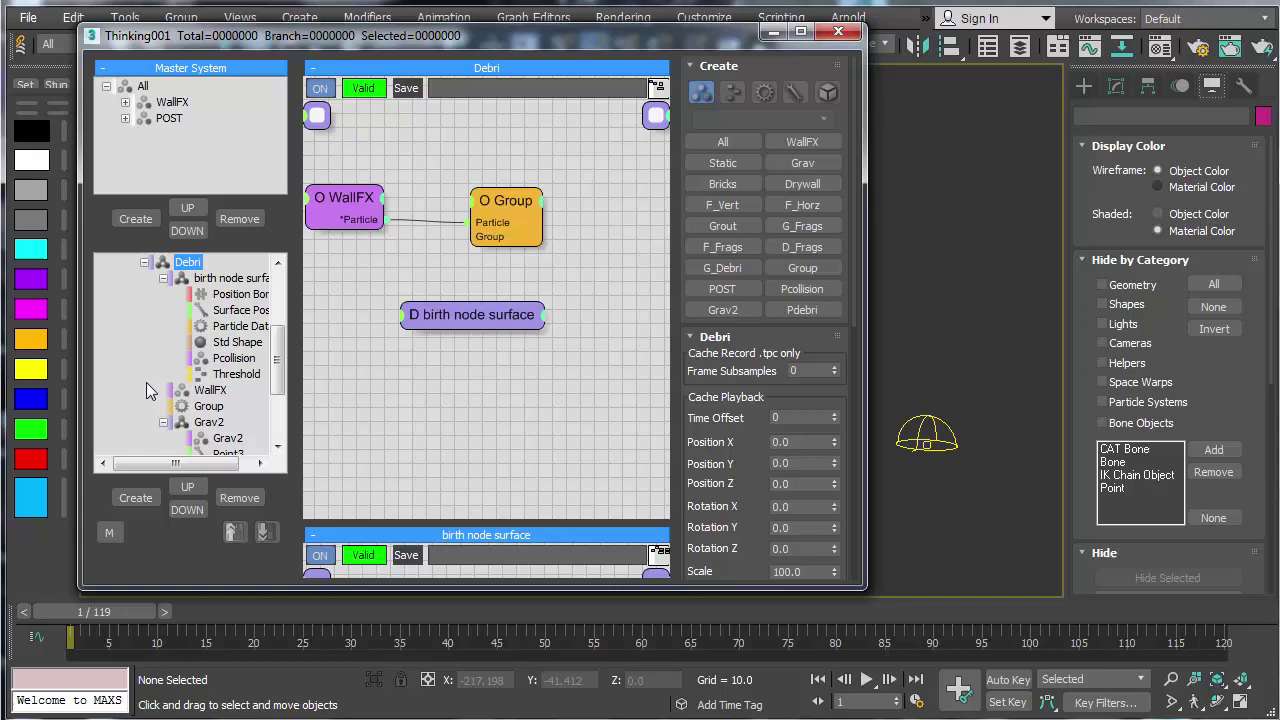
{"action": "left_click", "coordinate": [220, 374]}
{"action": "middle_click_drag", "start_coordinate": [587, 510], "coordinate": [486, 510]}
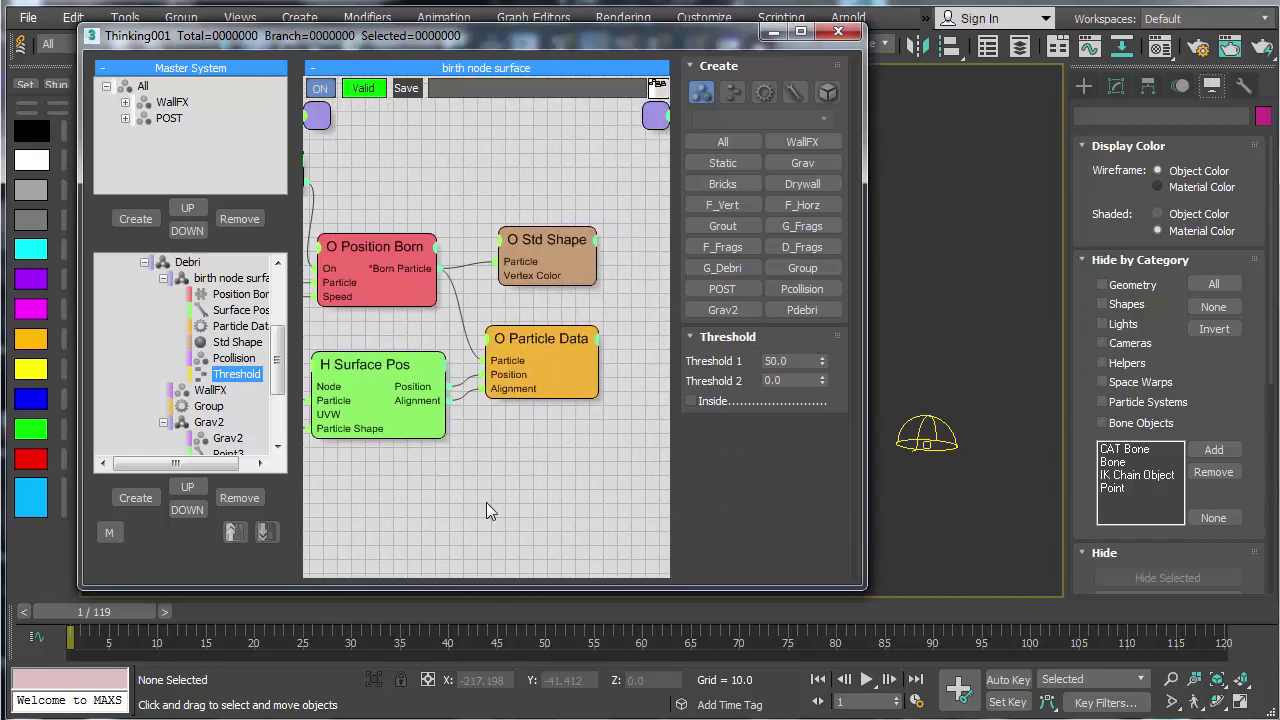
{"action": "key", "text": "Tab"}
{"action": "type", "text": "mas"}
{"action": "key", "text": "Return"}
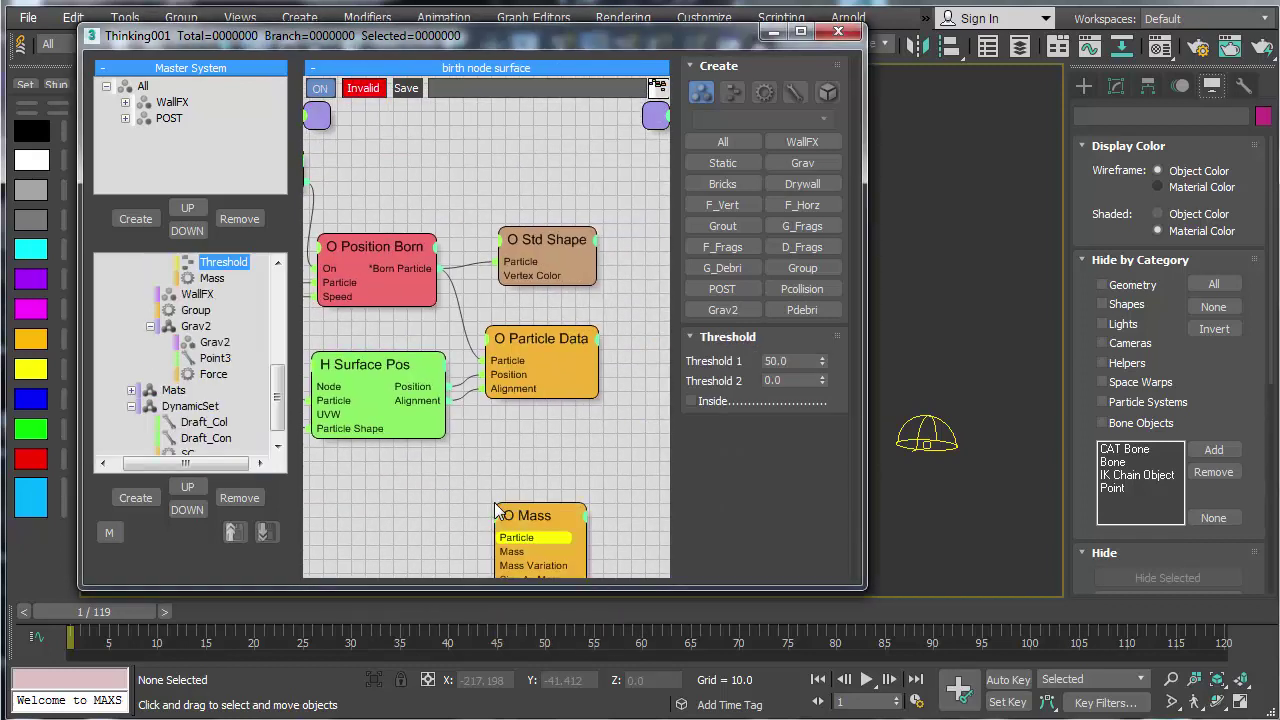
{"action": "left_click_drag", "start_coordinate": [500, 537], "coordinate": [432, 268]}
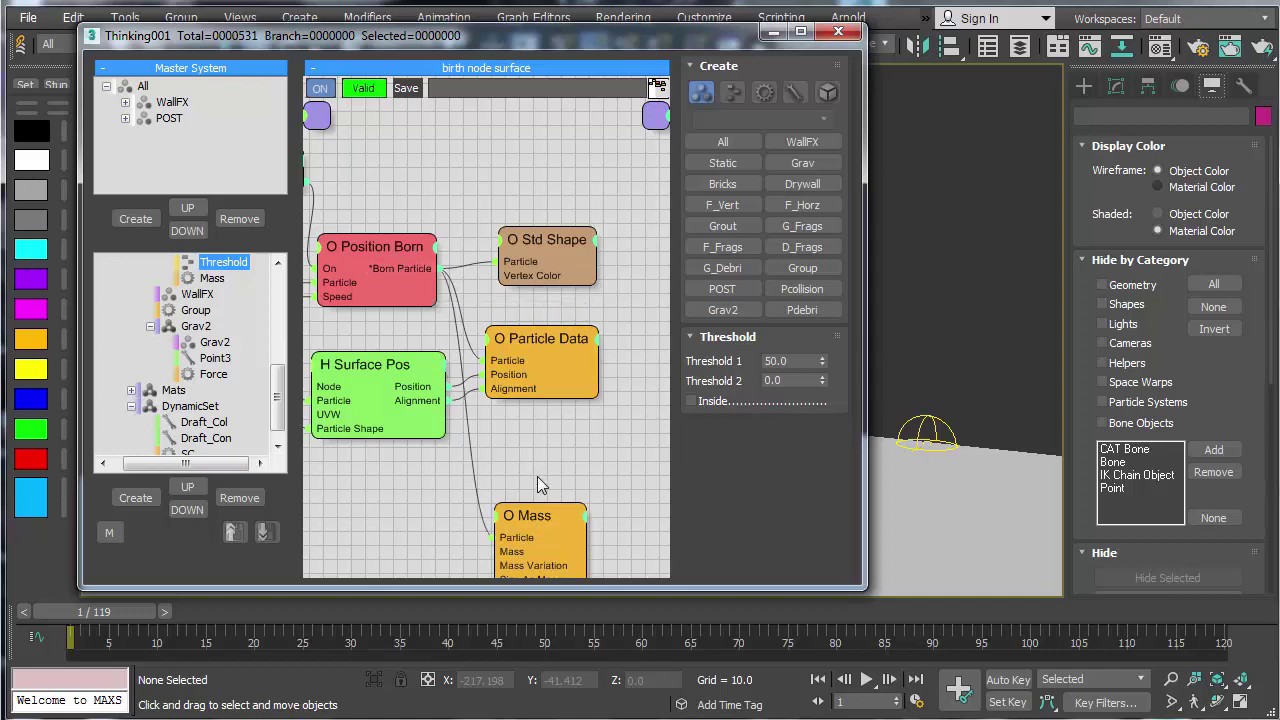
{"action": "left_click_drag", "start_coordinate": [537, 520], "coordinate": [535, 148]}
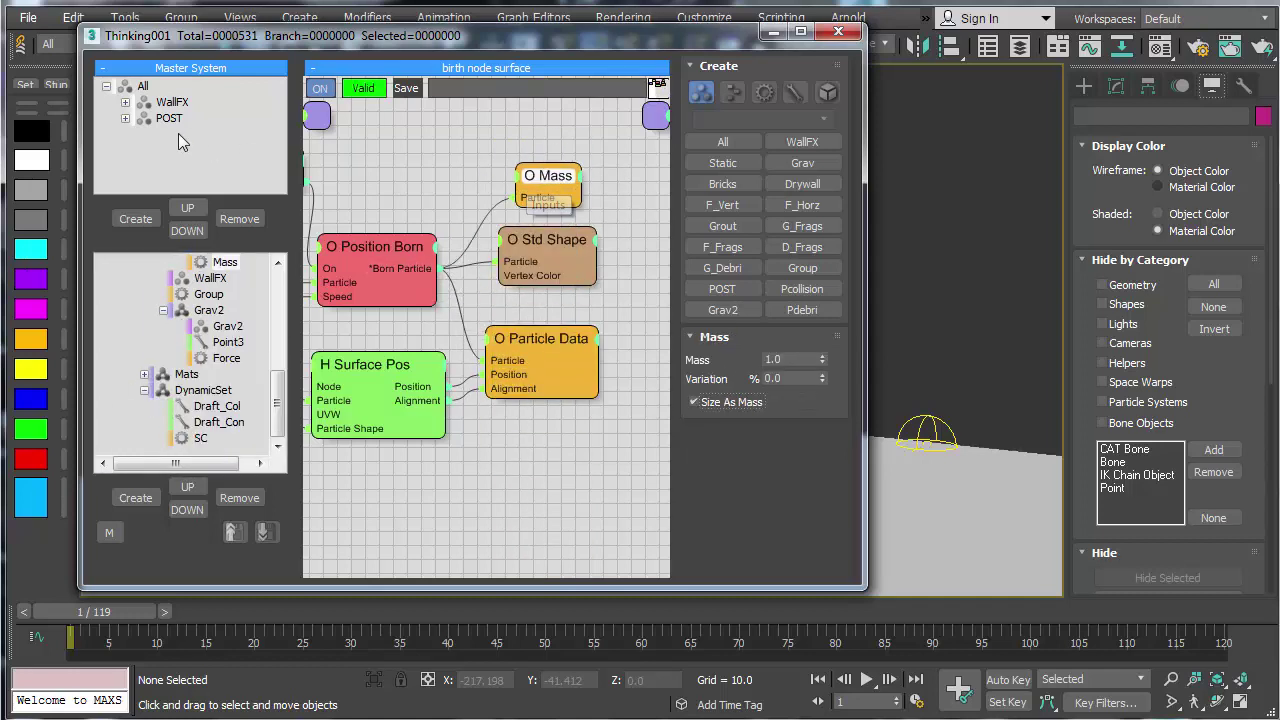
Step: Set Pdebri's shape collision to elasticity 5, dynamic friction 25, static friction 50, voxel grid 0 and edges samples 3
{"action": "double_click", "coordinate": [145, 118]}
{"action": "left_click", "coordinate": [208, 166]}
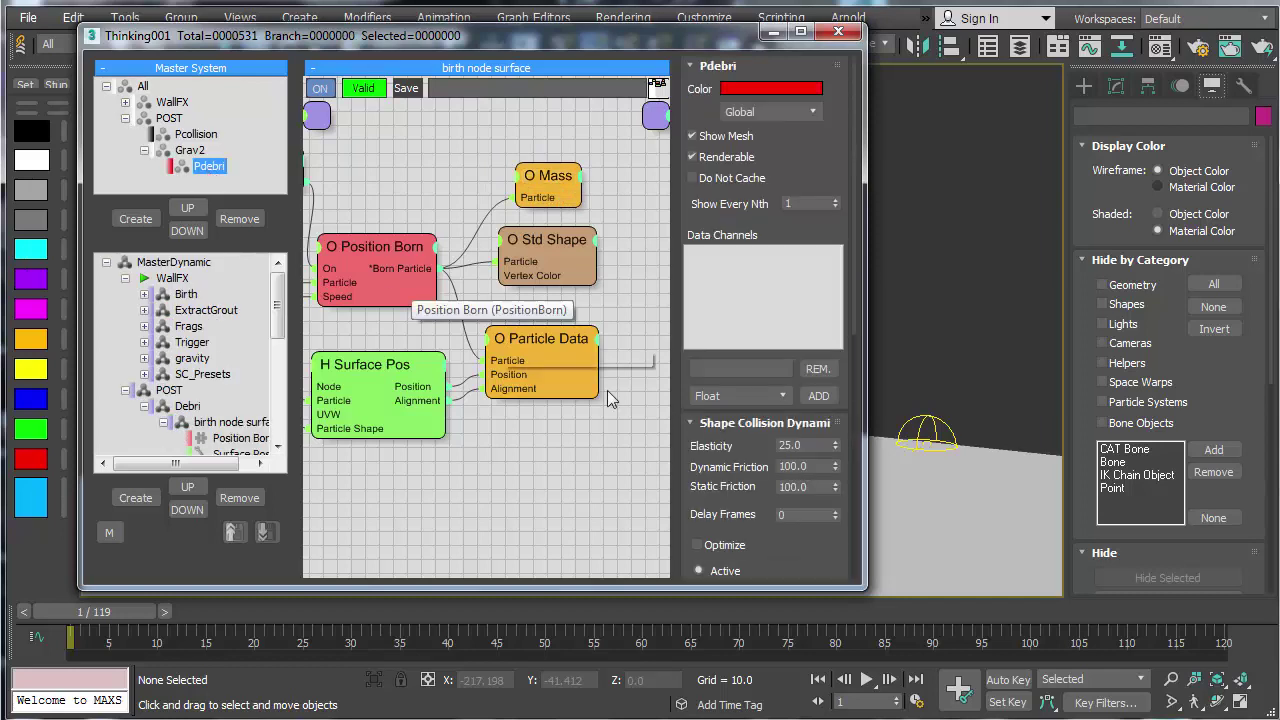
{"action": "left_click_drag", "start_coordinate": [686, 505], "coordinate": [793, 286]}
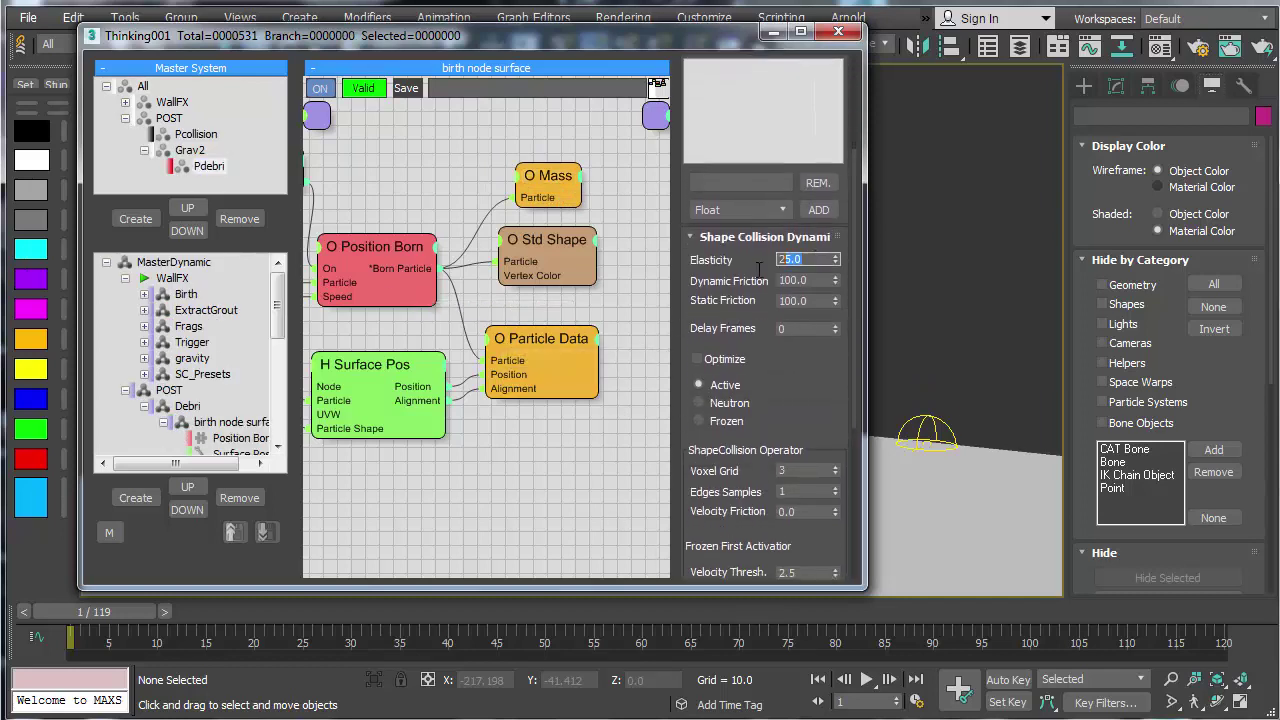
{"action": "key", "text": "Tab"}
{"action": "key", "text": "Tab"}
{"action": "type", "text": "50"}
{"action": "key", "text": "Return"}
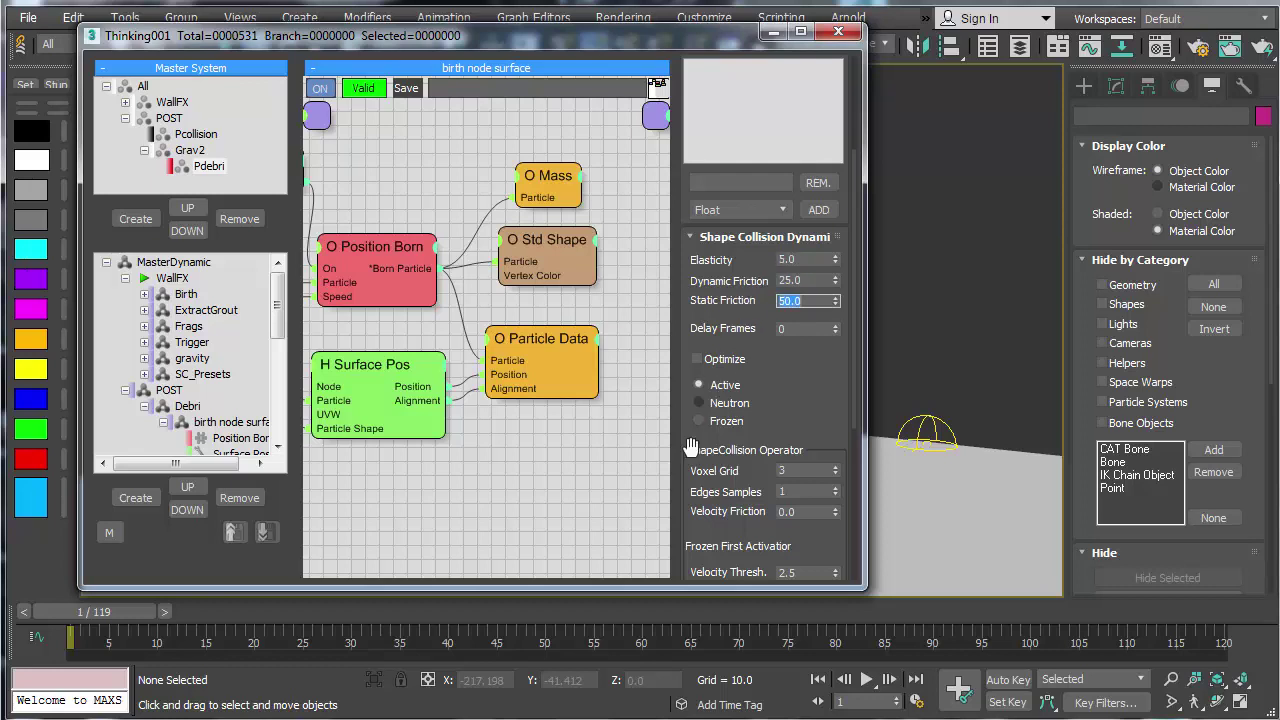
{"action": "left_click_drag", "start_coordinate": [705, 494], "coordinate": [720, 372]}
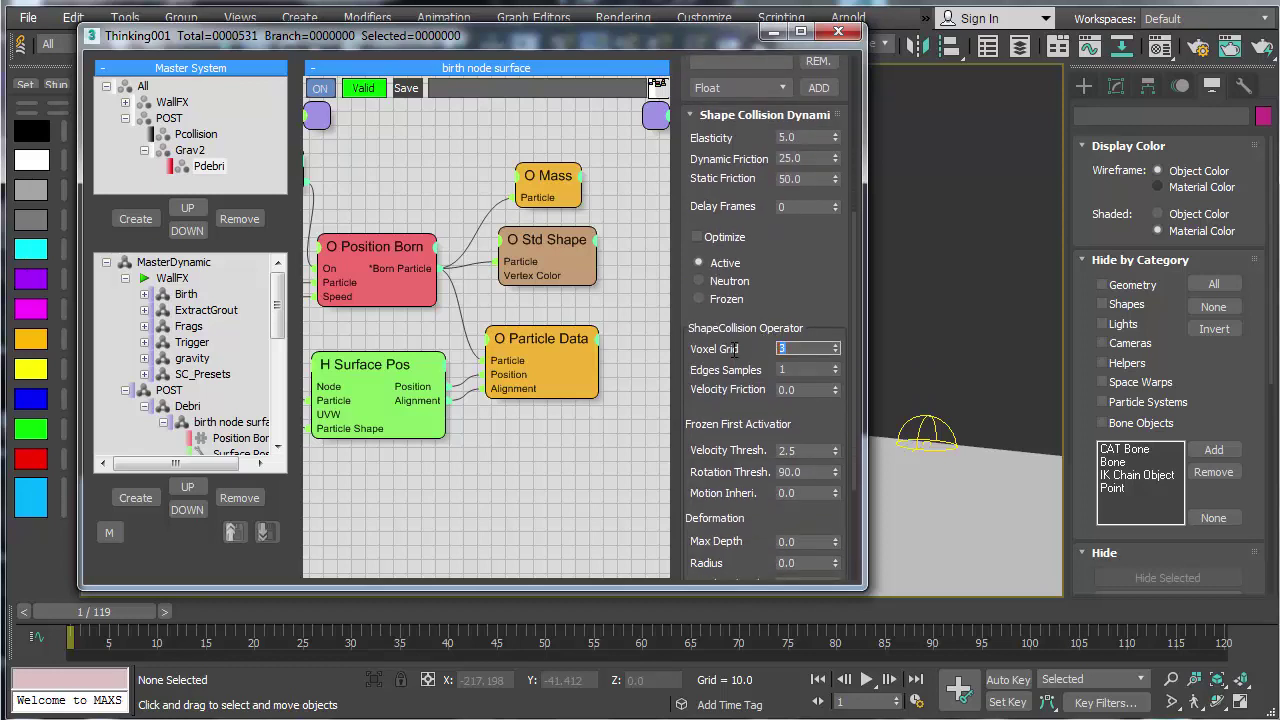
{"action": "key", "text": "Tab"}
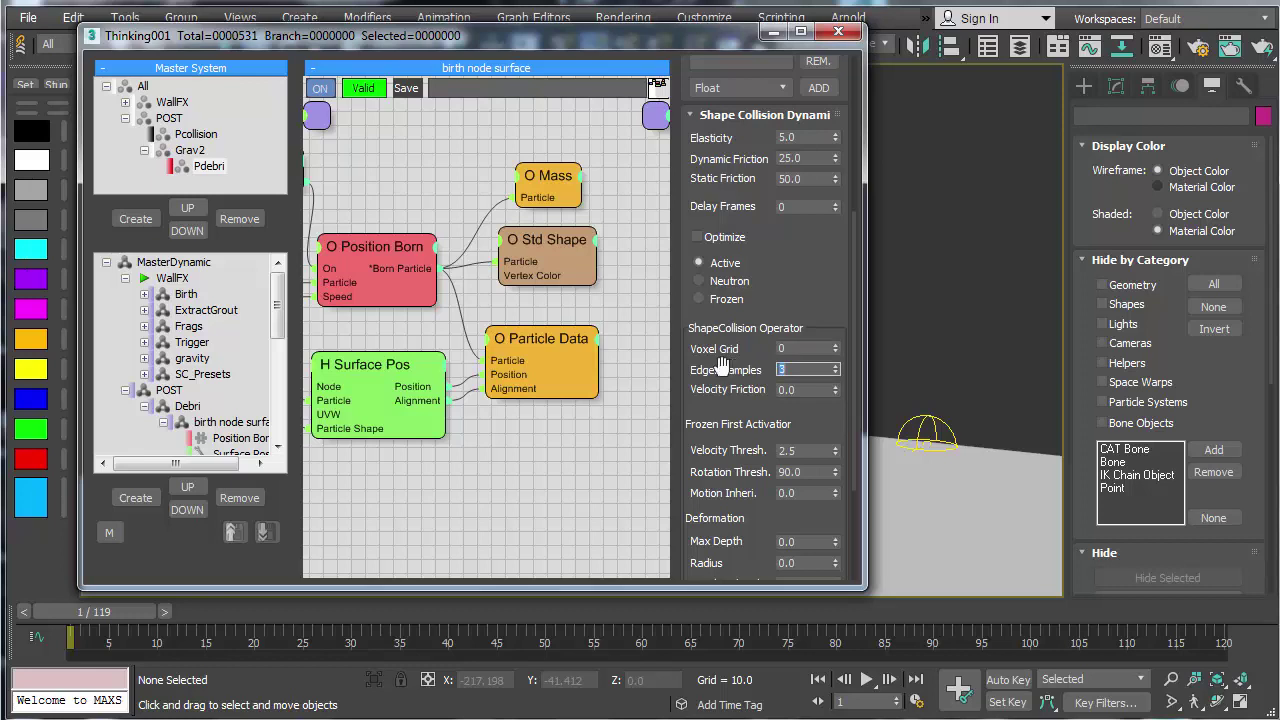
Step: Close the particle editor, play the simulation to about frame 27, and examine the flying debris from the side
{"action": "left_click", "coordinate": [838, 31]}
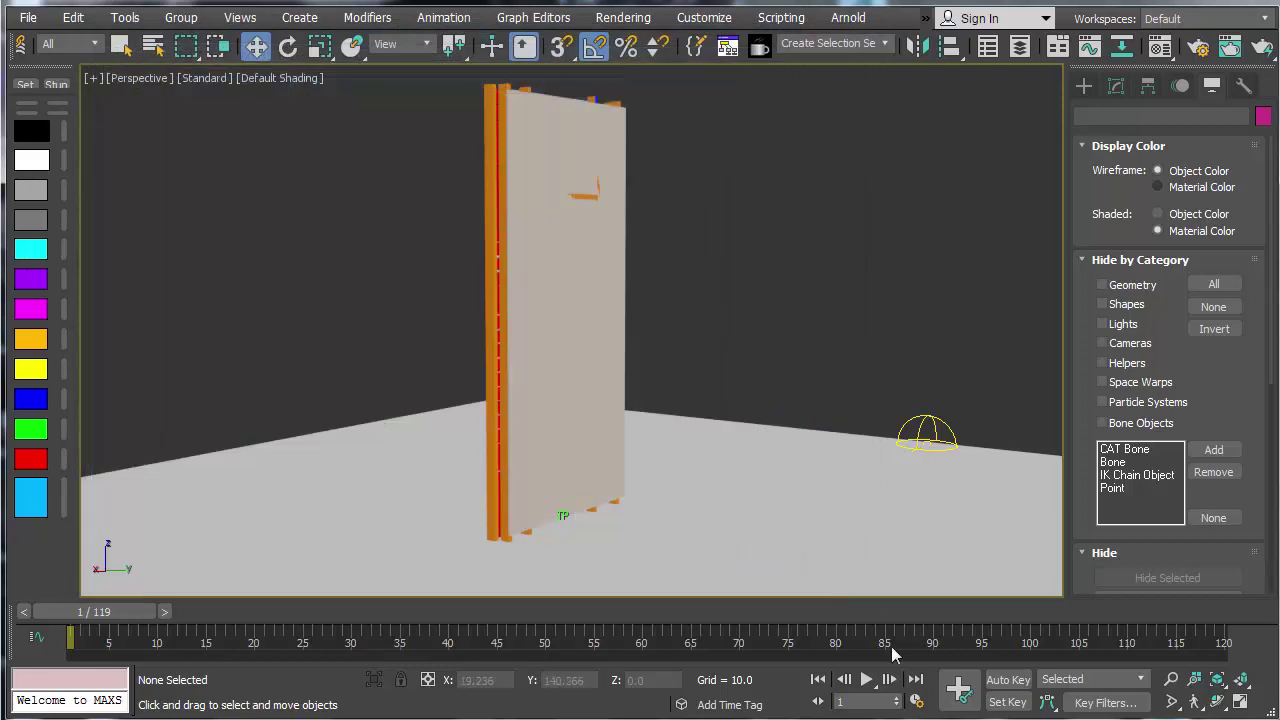
{"action": "left_click", "coordinate": [889, 679]}
{"action": "left_click", "coordinate": [844, 679]}
{"action": "left_click", "coordinate": [866, 679]}
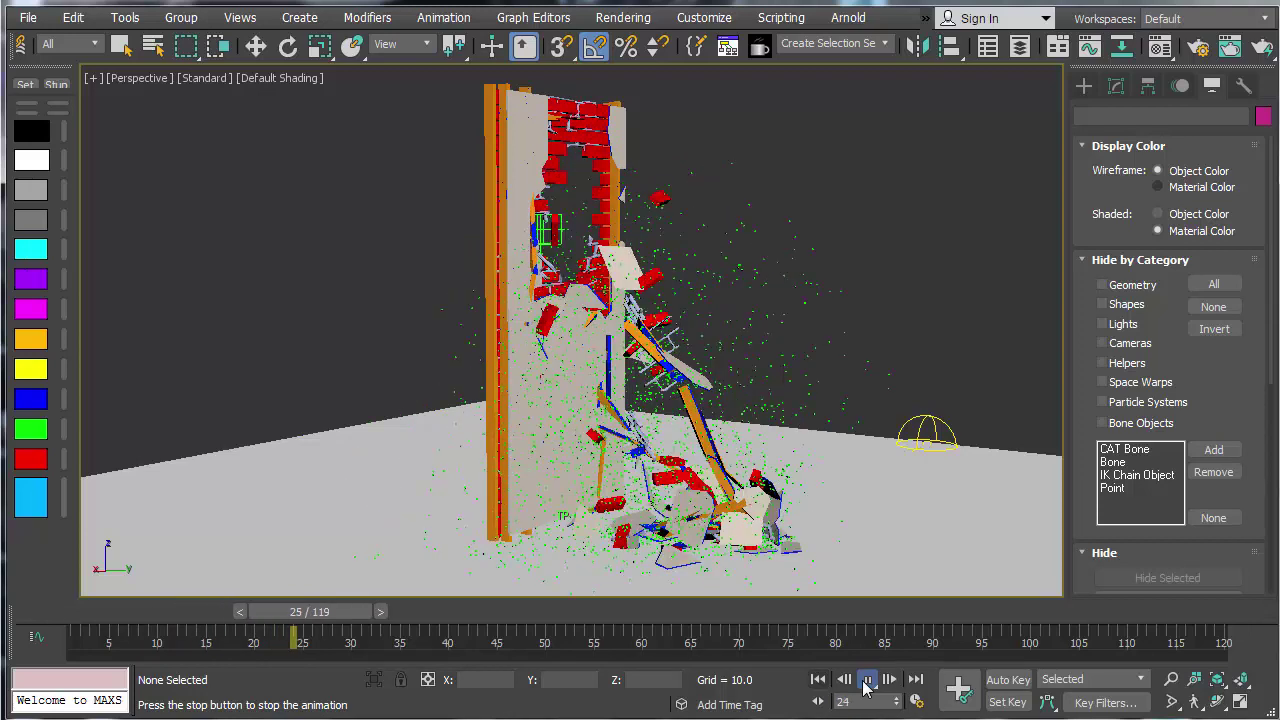
{"action": "left_click", "coordinate": [866, 680]}
{"action": "key", "text": "w"}
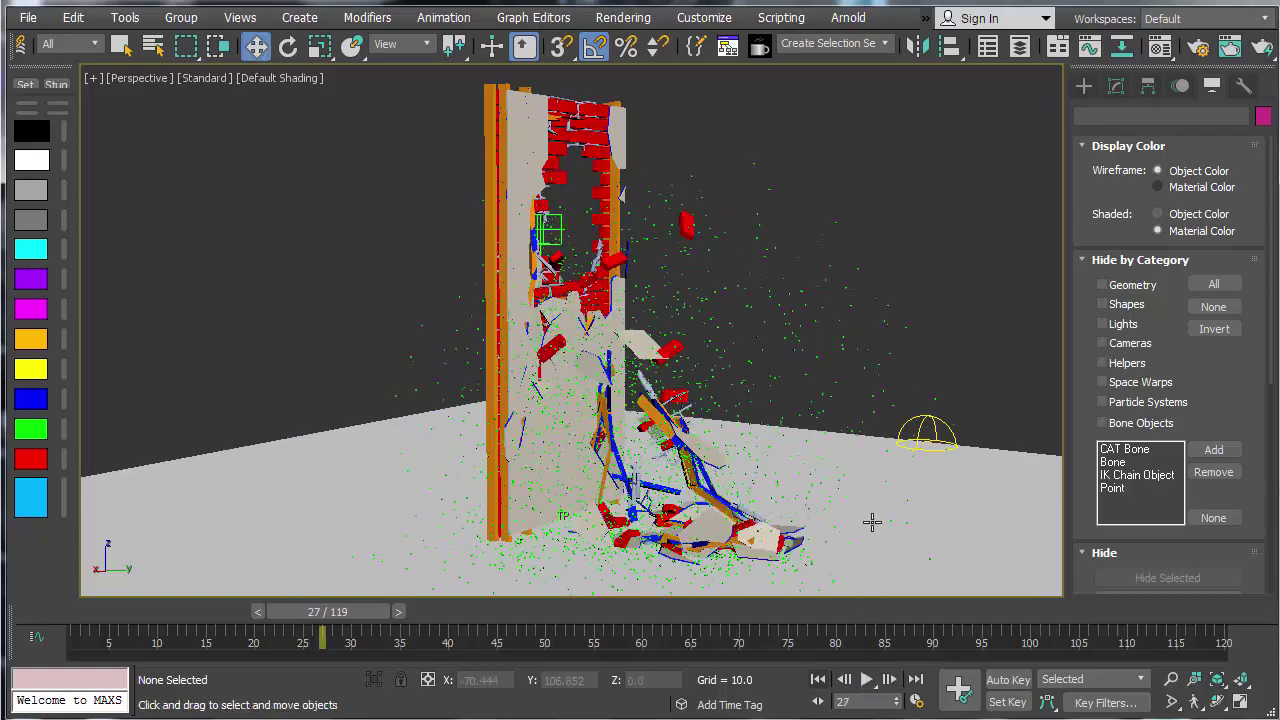
{"action": "middle_click_drag", "start_coordinate": [860, 540], "coordinate": [920, 488], "text": "alt"}
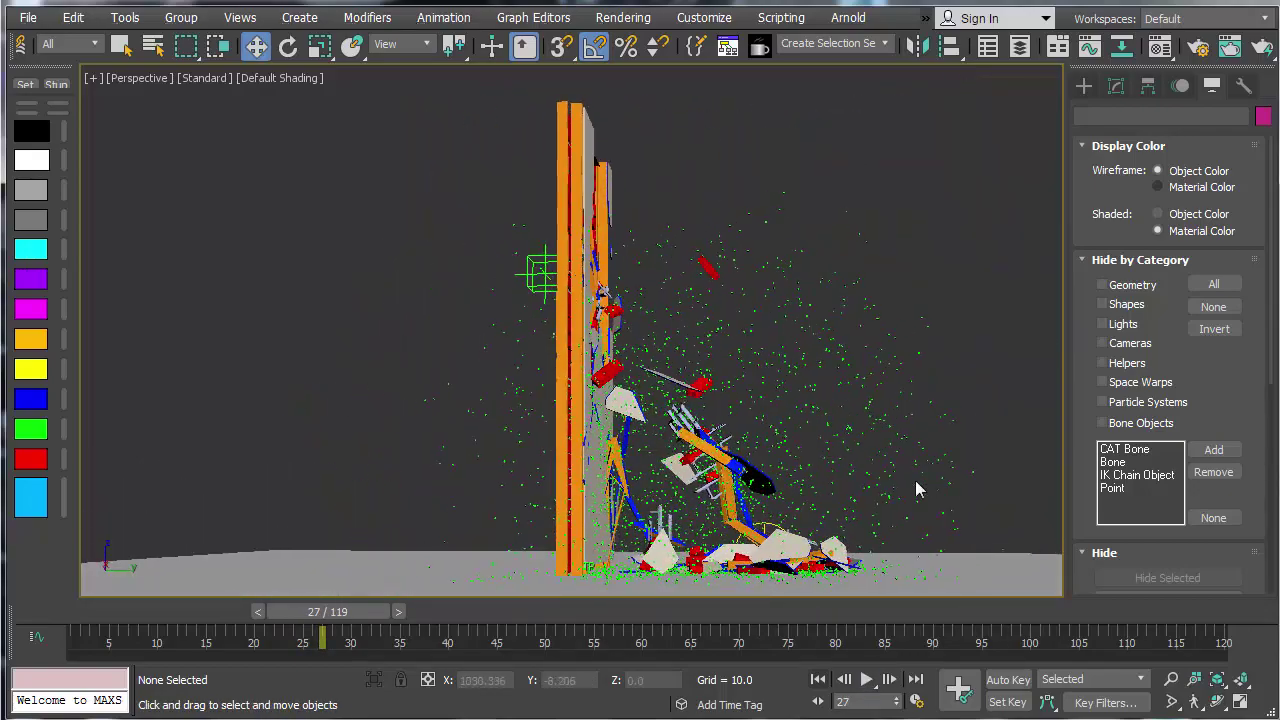
Step: Return to the first frame and disconnect Pcollision's velocity from Position Born's speed input in birth node surface
{"action": "key", "text": "6"}
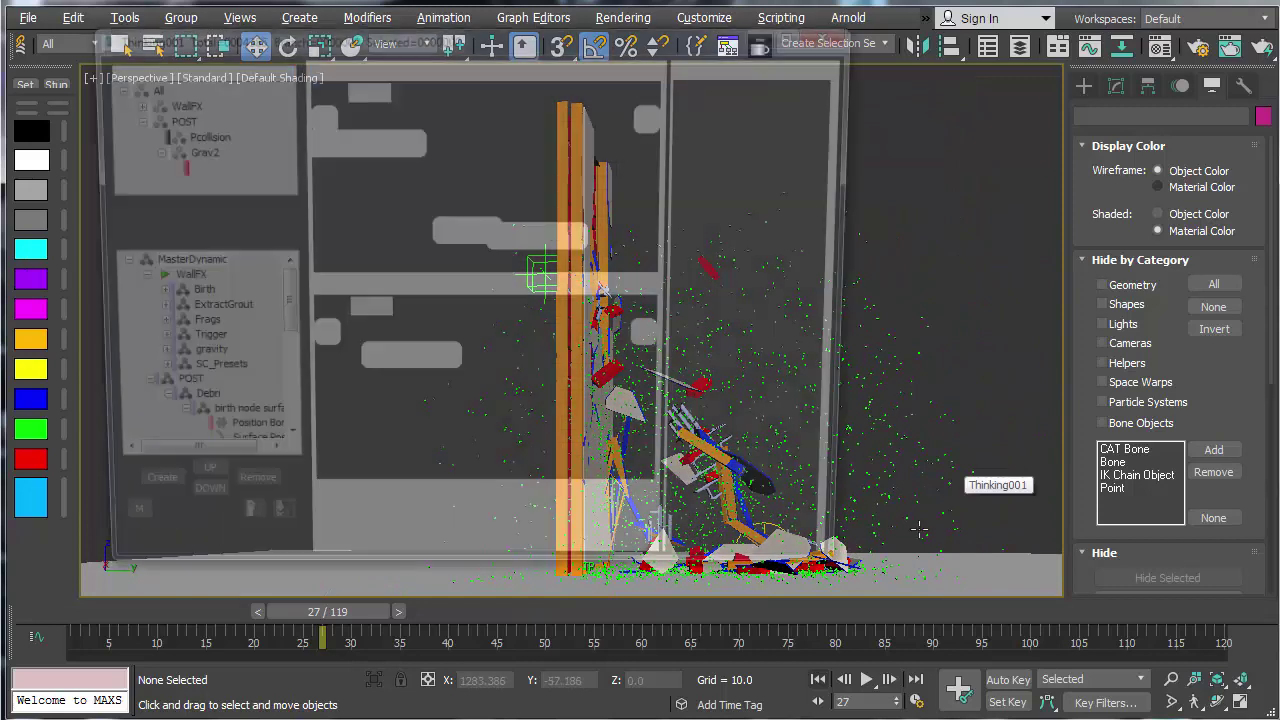
{"action": "left_click", "coordinate": [817, 681]}
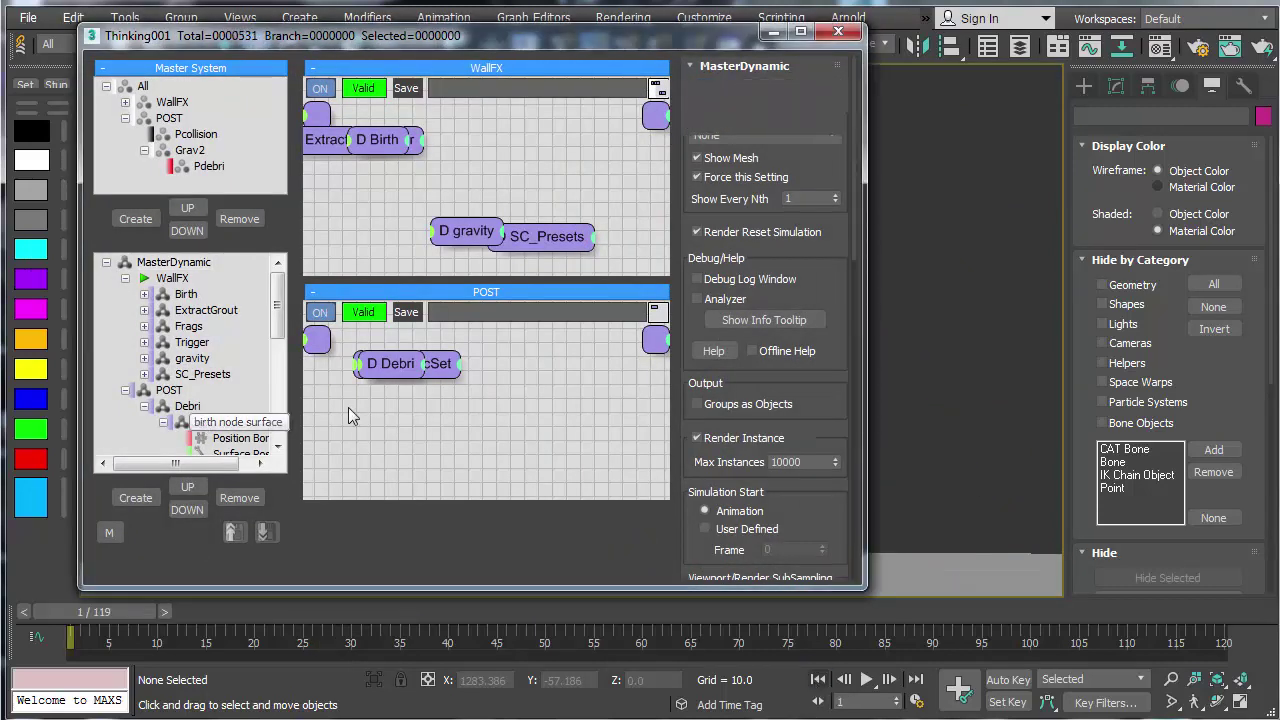
{"action": "left_click", "coordinate": [198, 427]}
{"action": "middle_click_drag", "start_coordinate": [442, 313], "coordinate": [601, 311]}
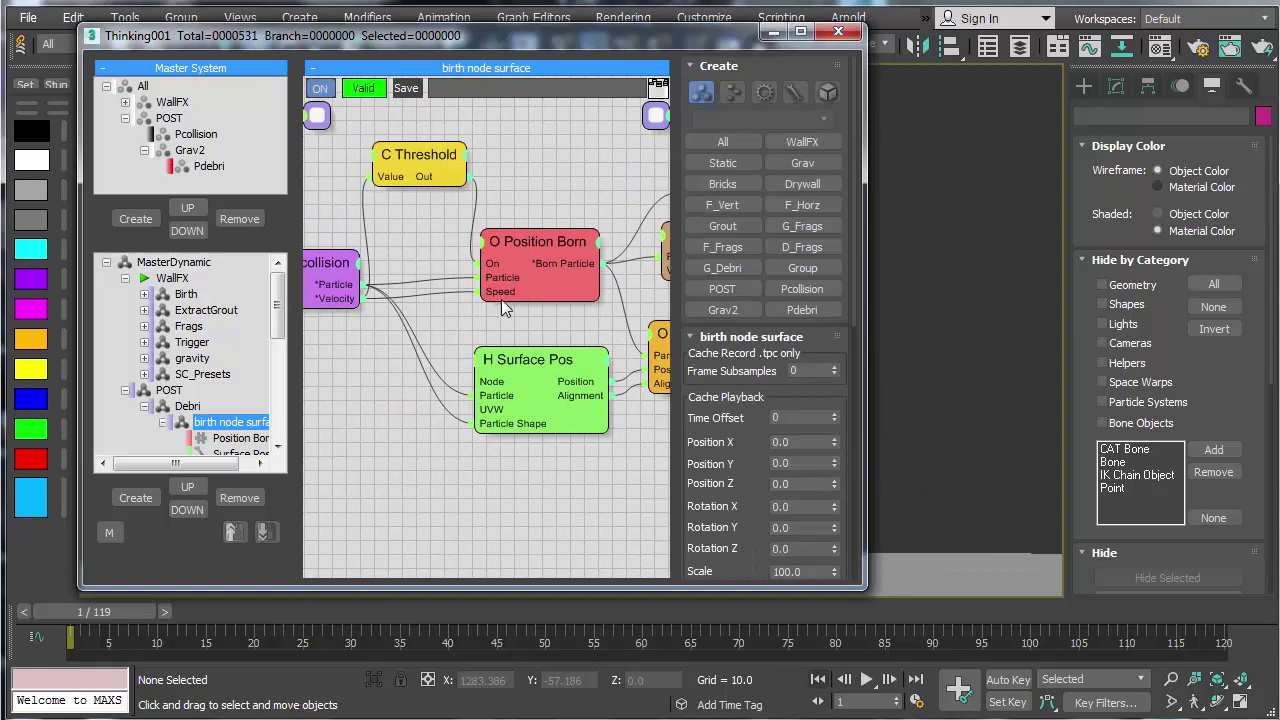
{"action": "left_click_drag", "start_coordinate": [530, 240], "coordinate": [526, 213]}
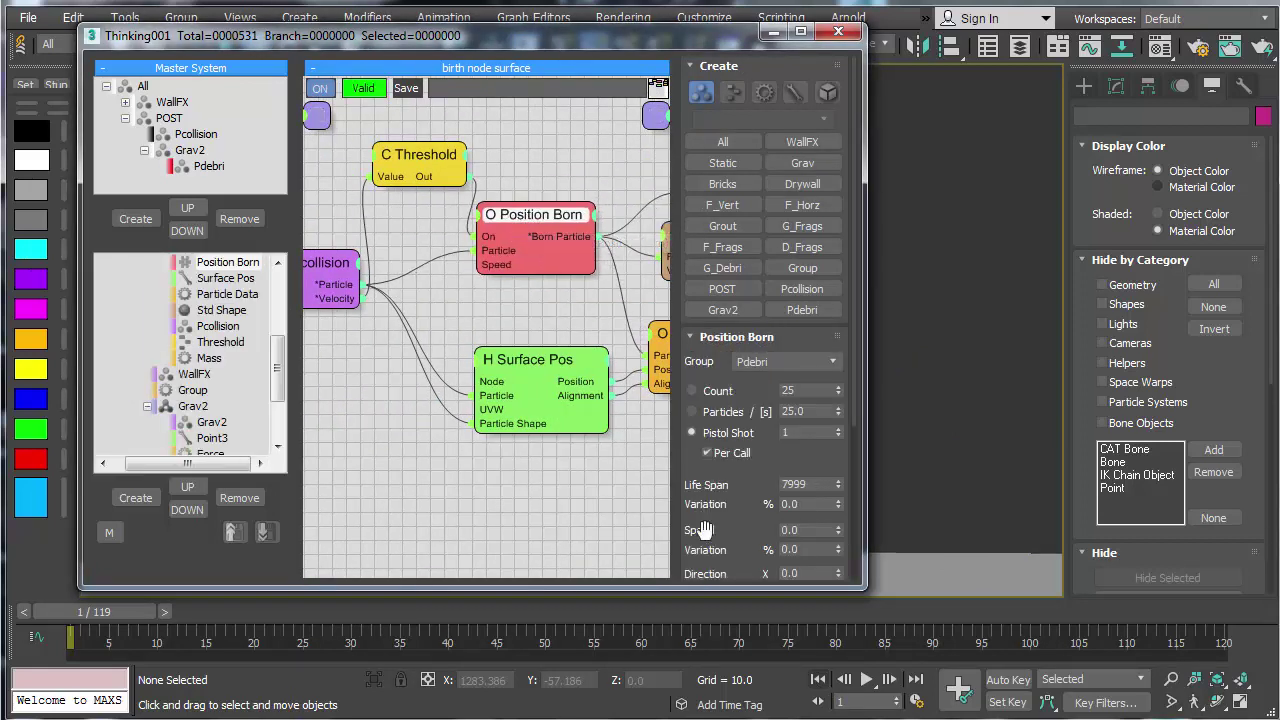
Step: Set Position Born's direction to Y 1 and Z 0 with 180° variation, and its speed to 50 with 100% variation
{"action": "left_click_drag", "start_coordinate": [702, 526], "coordinate": [705, 312]}
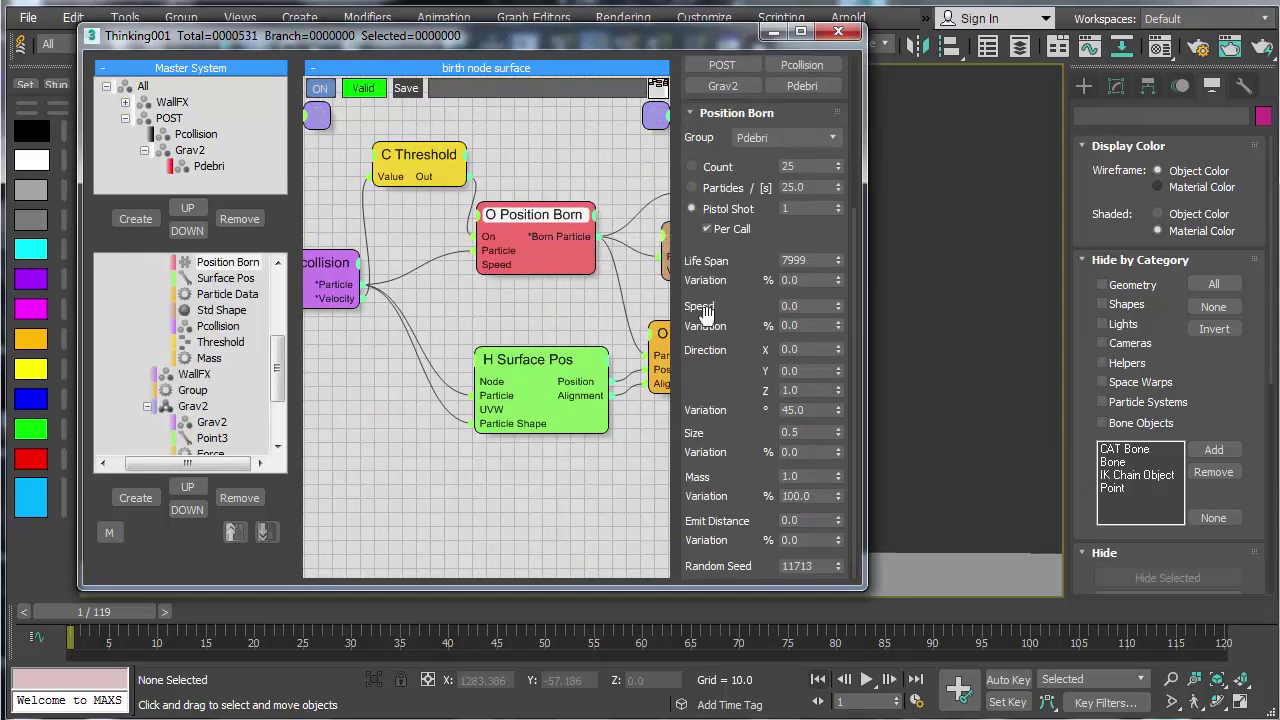
{"action": "left_click", "coordinate": [812, 371]}
{"action": "left_click", "coordinate": [804, 390]}
{"action": "key", "text": "Tab"}
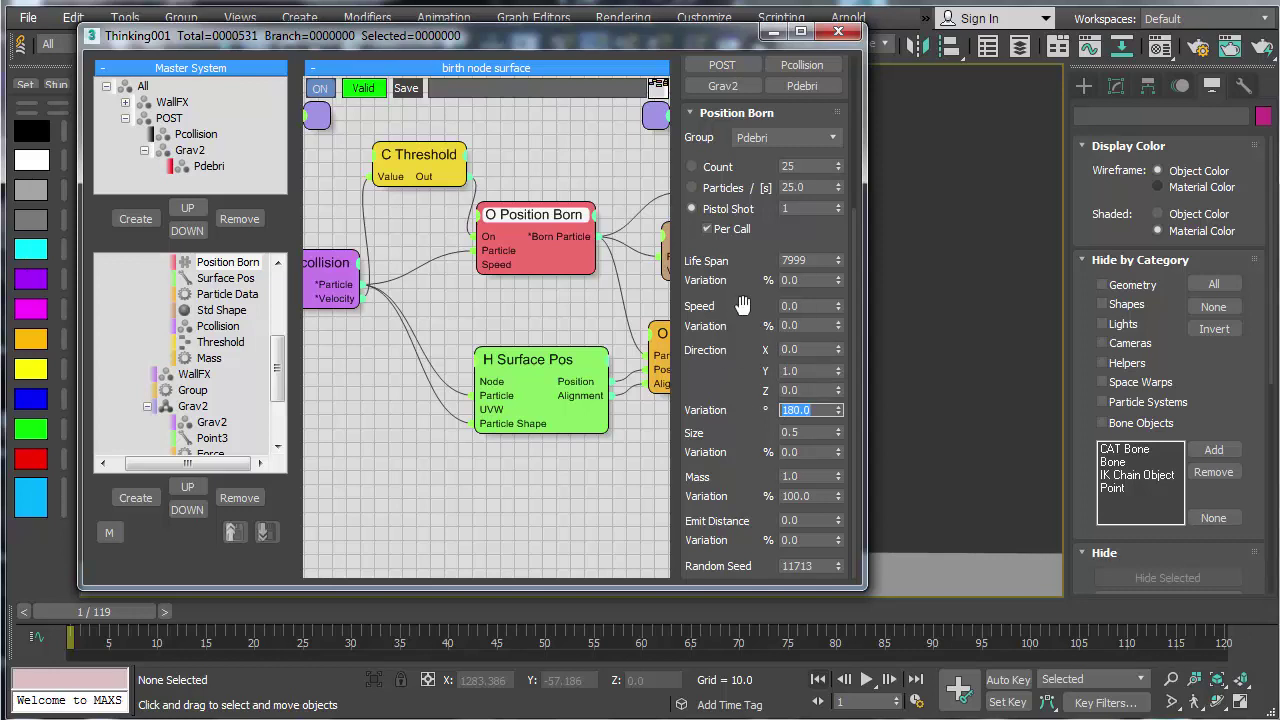
{"action": "left_click", "coordinate": [808, 326]}
{"action": "type", "text": "10"}
{"action": "left_click", "coordinate": [811, 305]}
{"action": "type", "text": "5"}
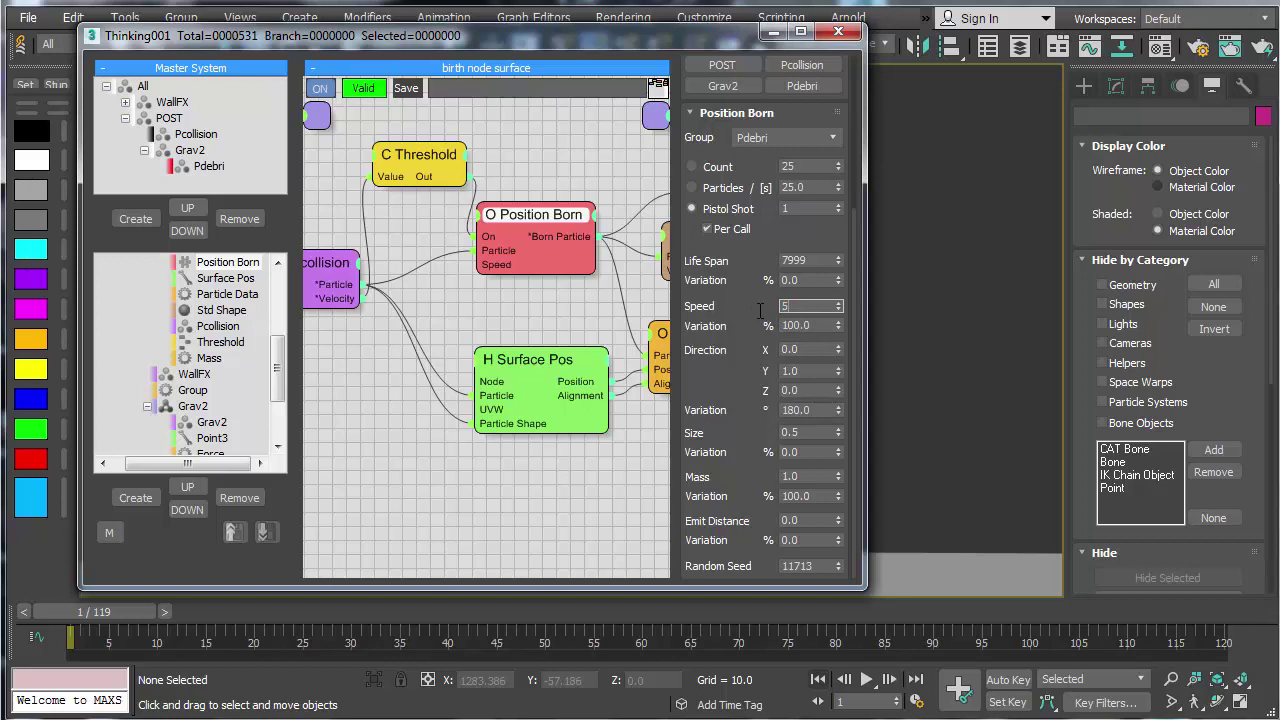
{"action": "type", "text": "0"}
{"action": "key", "text": "Return"}
Step: Reset Position Born's mass variation to 0 and set its size to 1.2 with 60% variation
{"action": "right_click", "coordinate": [839, 496]}
{"action": "left_click", "coordinate": [725, 497]}
{"action": "left_click_drag", "start_coordinate": [797, 432], "coordinate": [750, 434]}
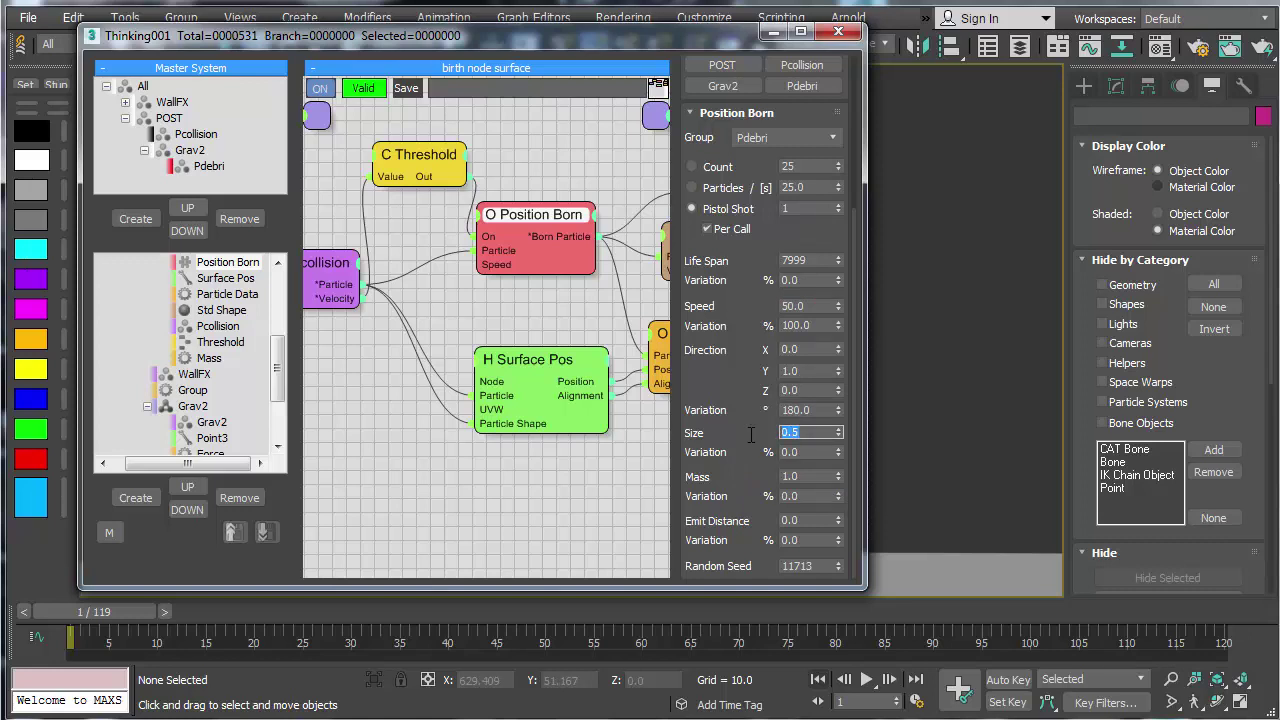
{"action": "key", "text": "Tab"}
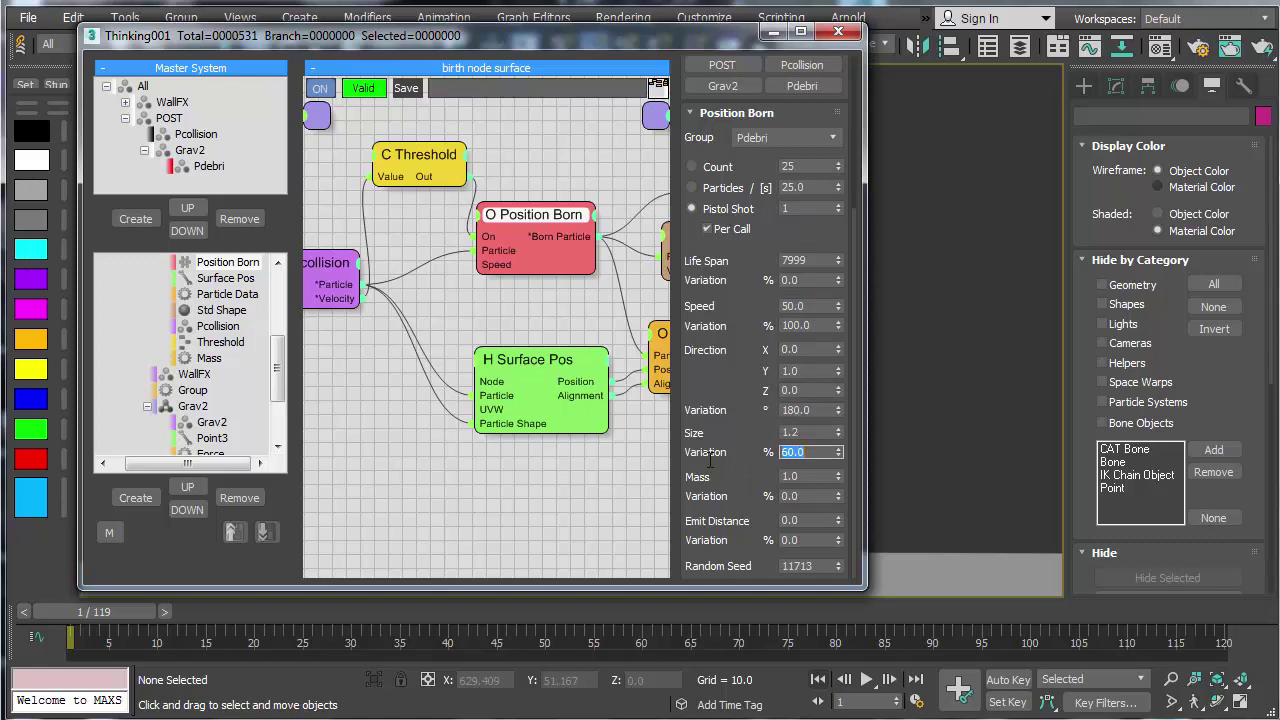
Step: Close the particle editor, play the simulation to about frame 21, and examine the debris from the wall's front side
{"action": "left_click", "coordinate": [838, 31]}
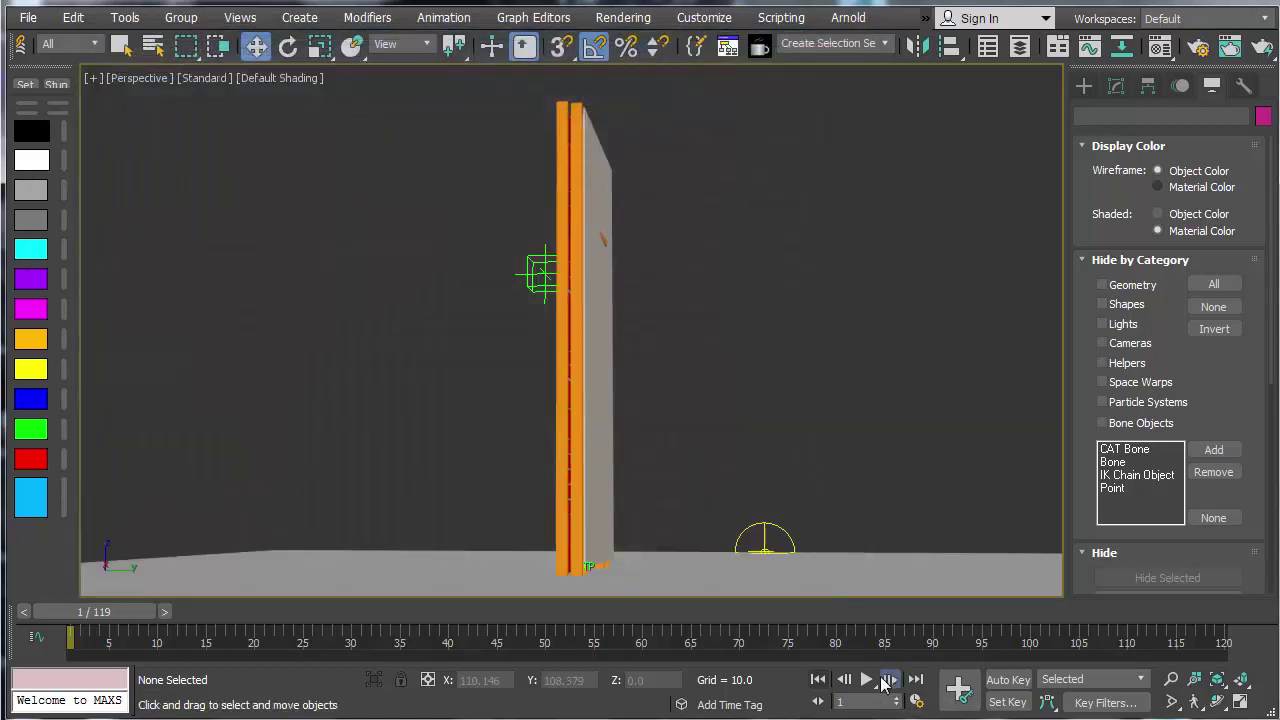
{"action": "left_click", "coordinate": [885, 683]}
{"action": "left_click", "coordinate": [822, 685]}
{"action": "middle_click_drag", "start_coordinate": [909, 487], "coordinate": [903, 652], "text": "alt"}
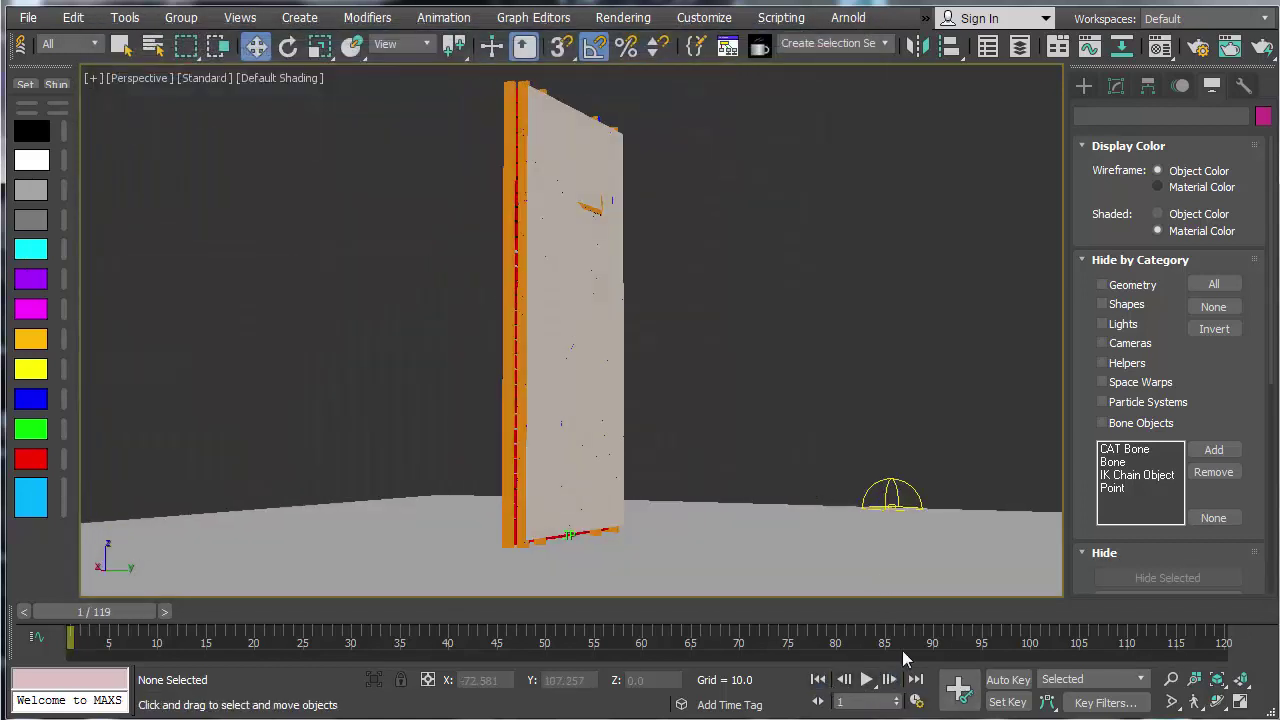
{"action": "left_click", "coordinate": [866, 679]}
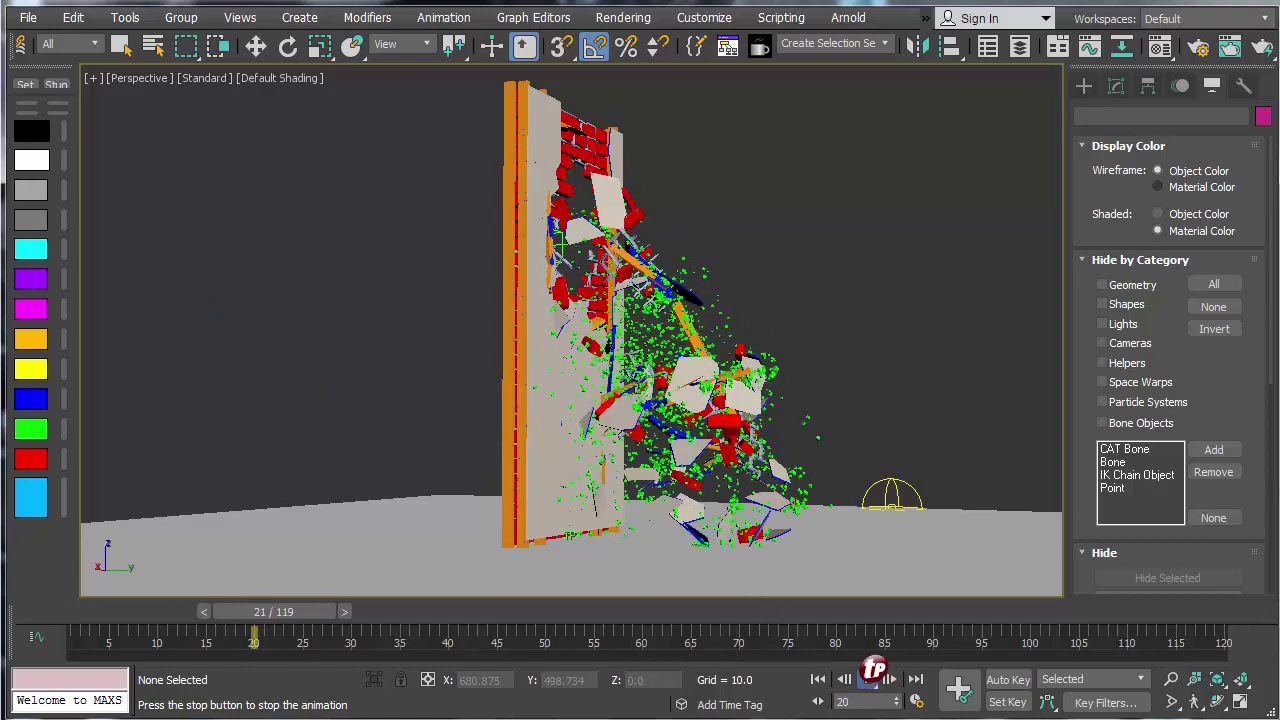
{"action": "left_click", "coordinate": [868, 679]}
{"action": "middle_click_drag", "start_coordinate": [783, 510], "coordinate": [705, 508], "text": "alt"}
{"action": "middle_click_drag", "start_coordinate": [830, 488], "coordinate": [741, 487]}
{"action": "middle_click_drag", "start_coordinate": [531, 417], "coordinate": [560, 402]}
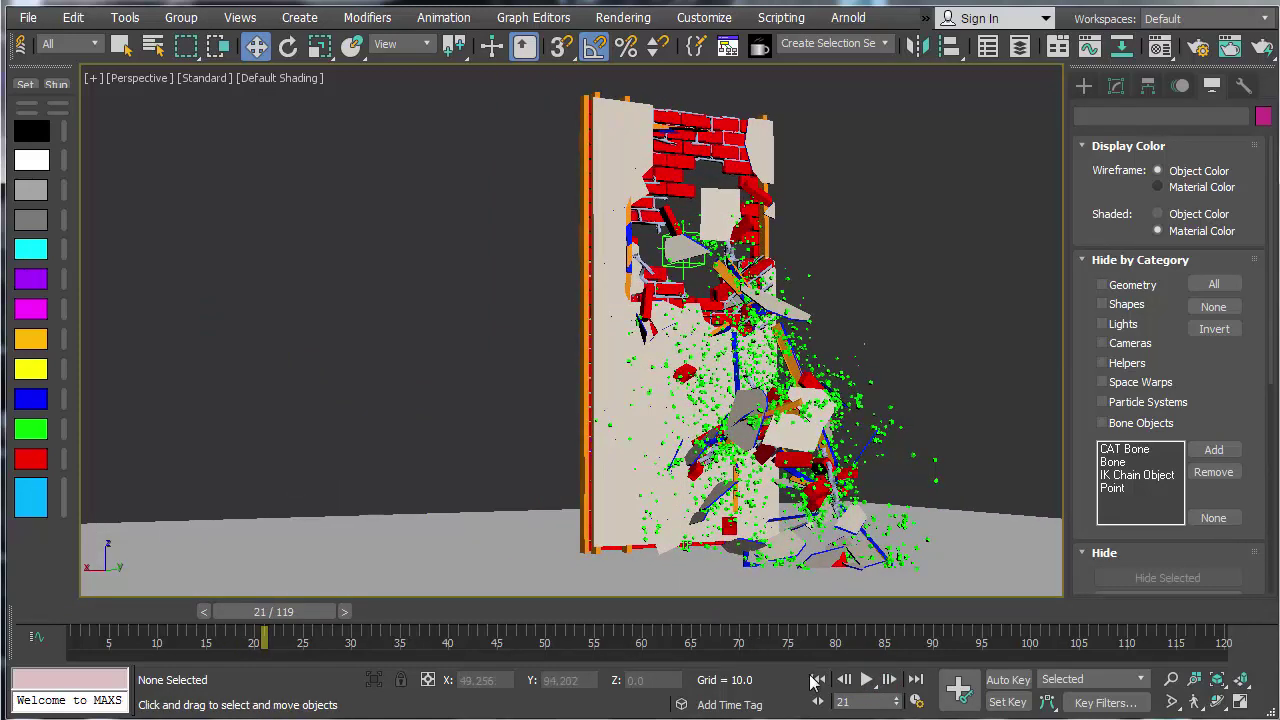
Step: Replay the simulation from the first frame to about frame 37 to check the falling debris, and return to the start
{"action": "left_click", "coordinate": [817, 679]}
{"action": "left_click", "coordinate": [866, 679]}
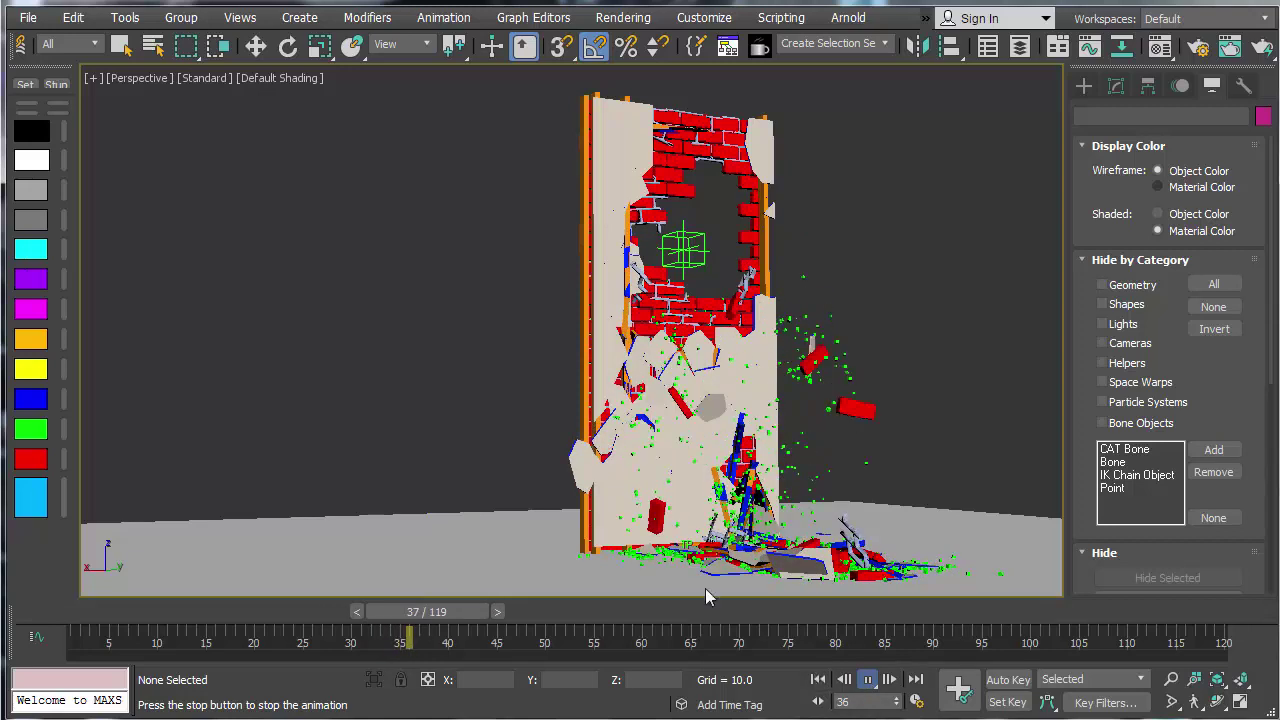
{"action": "key", "text": "Home"}
{"action": "key", "text": "w"}
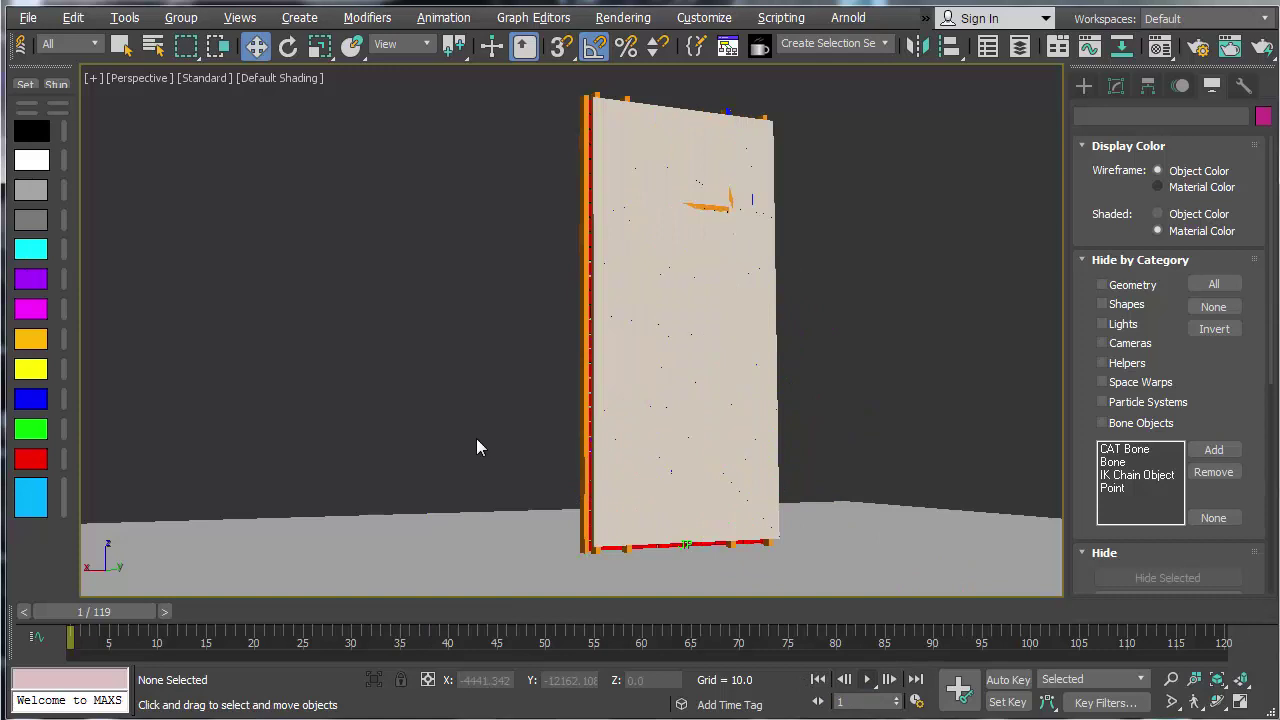
Step: Open the particle editor, enlarge the dynamics tree to show more entries, and collapse the Grav2 branch under Debri
{"action": "key", "text": "6"}
{"action": "scroll", "coordinate": [265, 340], "scroll_direction": "up", "scroll_amount": 4}
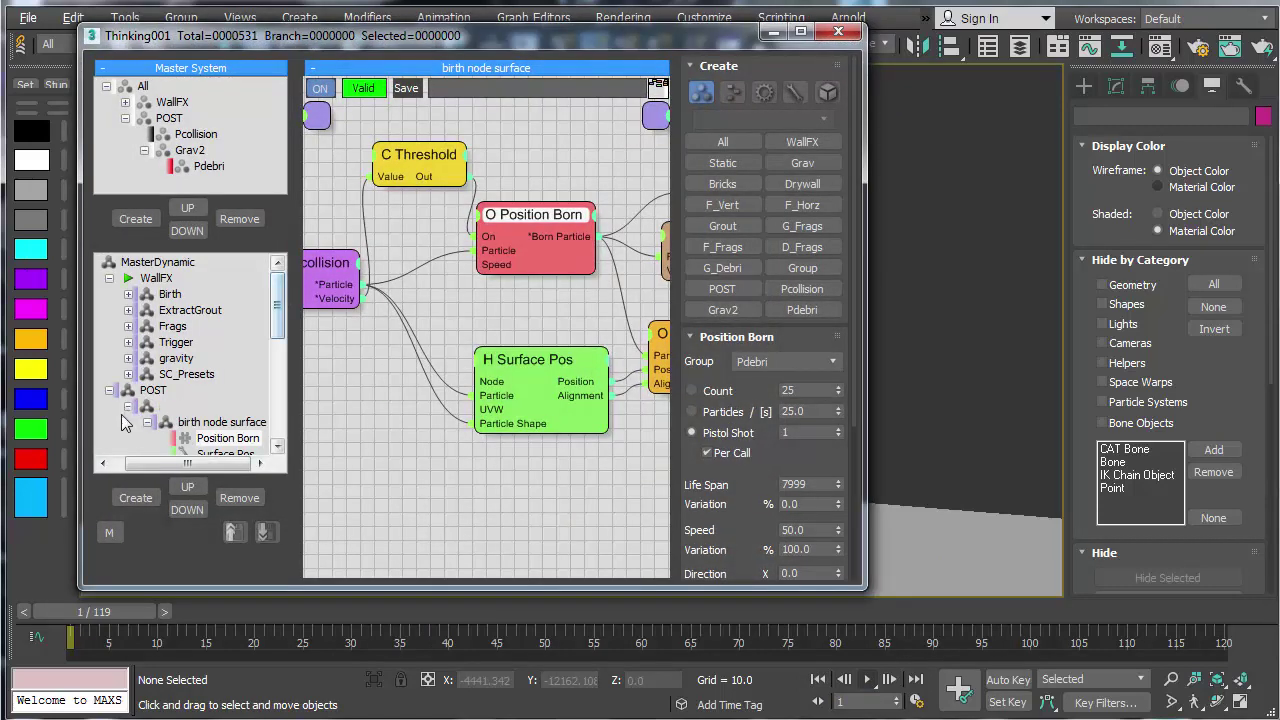
{"action": "left_click_drag", "start_coordinate": [263, 197], "coordinate": [263, 185]}
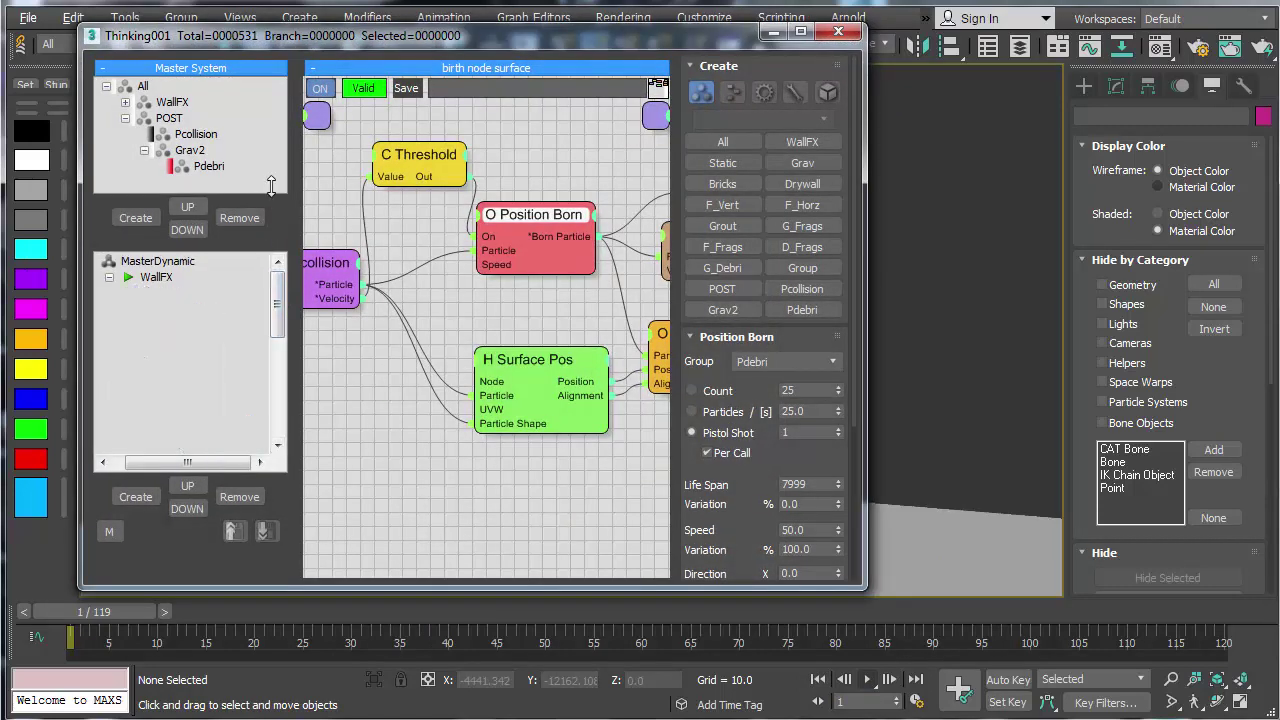
{"action": "left_click", "coordinate": [147, 410]}
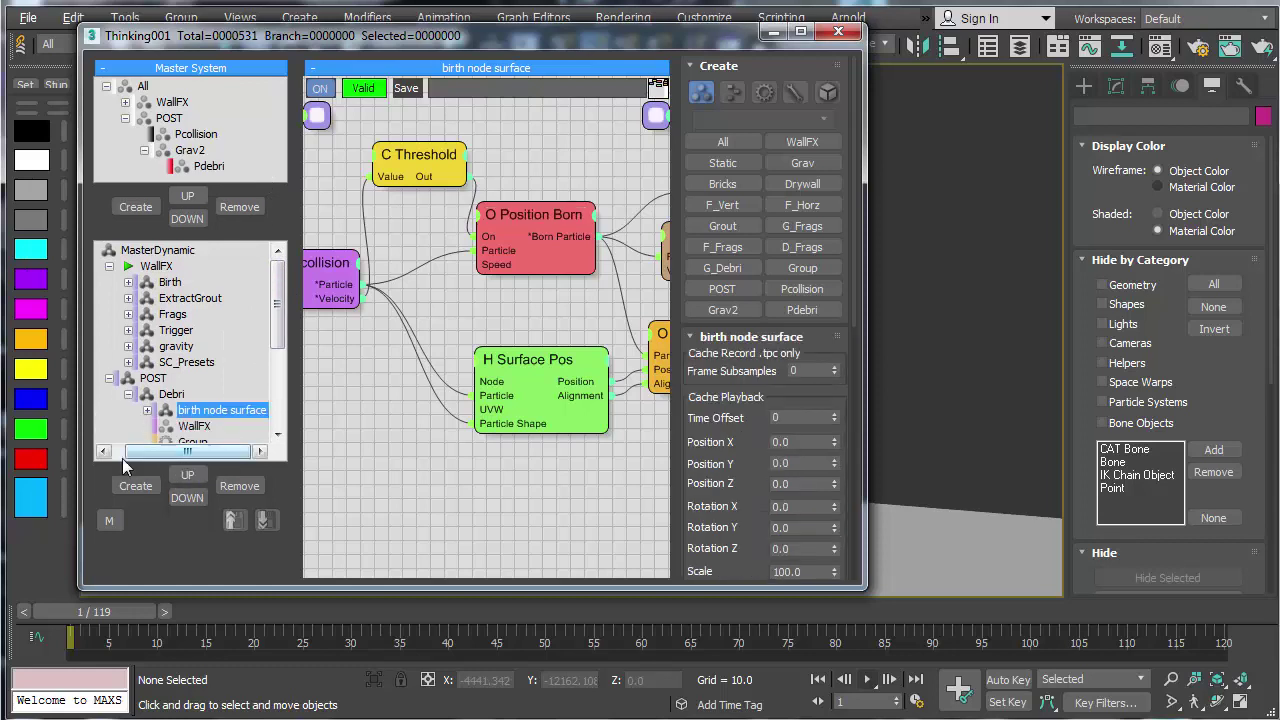
{"action": "left_click_drag", "start_coordinate": [120, 465], "coordinate": [127, 565]}
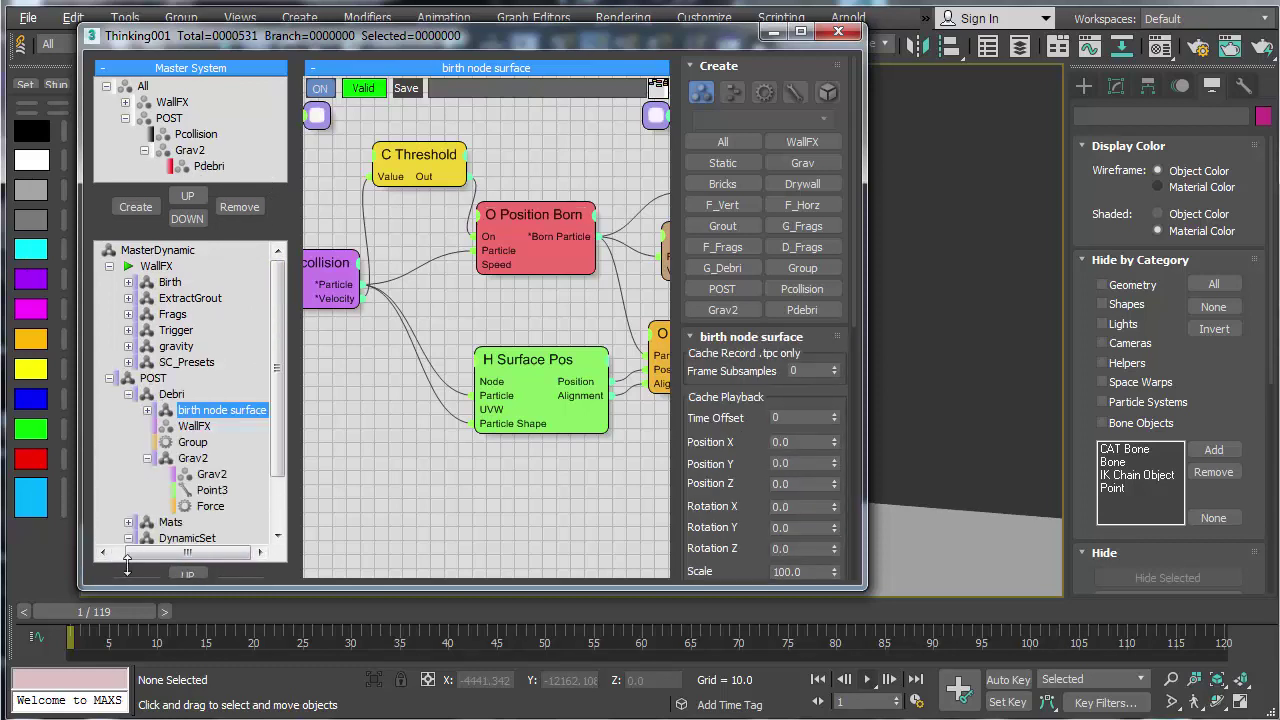
{"action": "left_click", "coordinate": [147, 459]}
Step: Review the MasterDynamic settings, then the birth node surface, Grav2 and SC setups within POST
{"action": "left_click", "coordinate": [157, 250]}
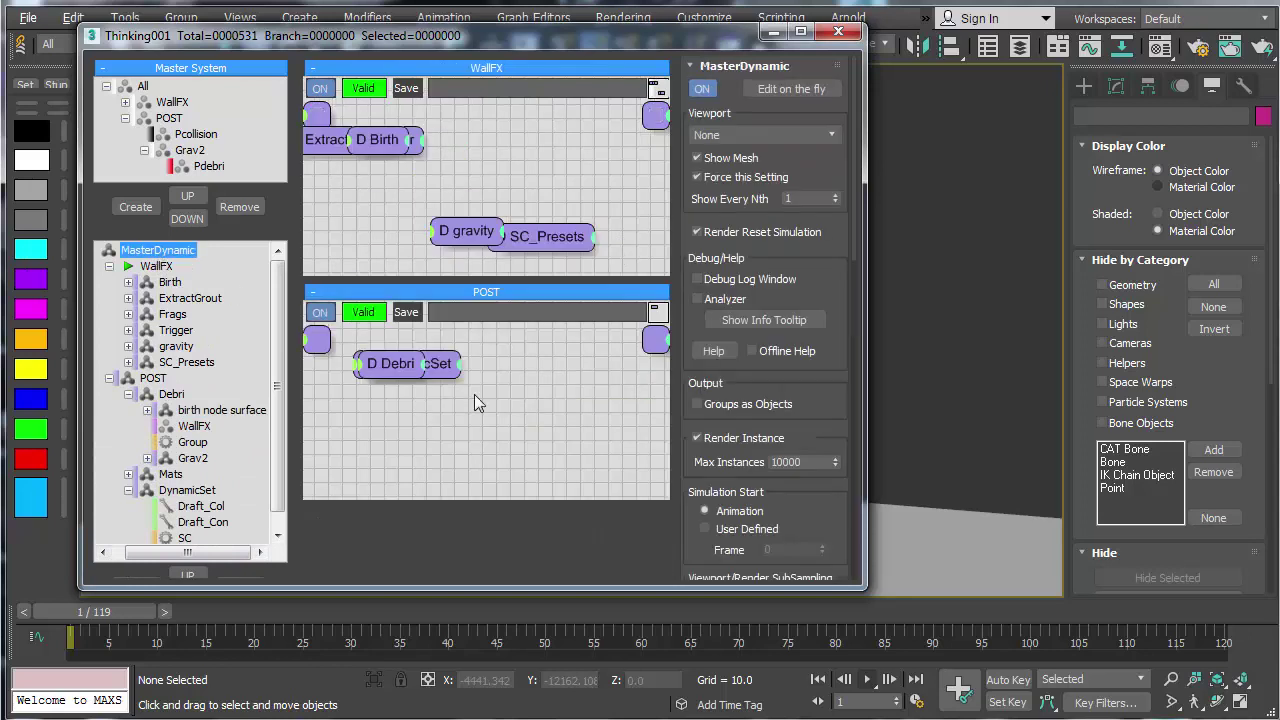
{"action": "scroll", "coordinate": [750, 445], "scroll_direction": "down", "scroll_amount": 5}
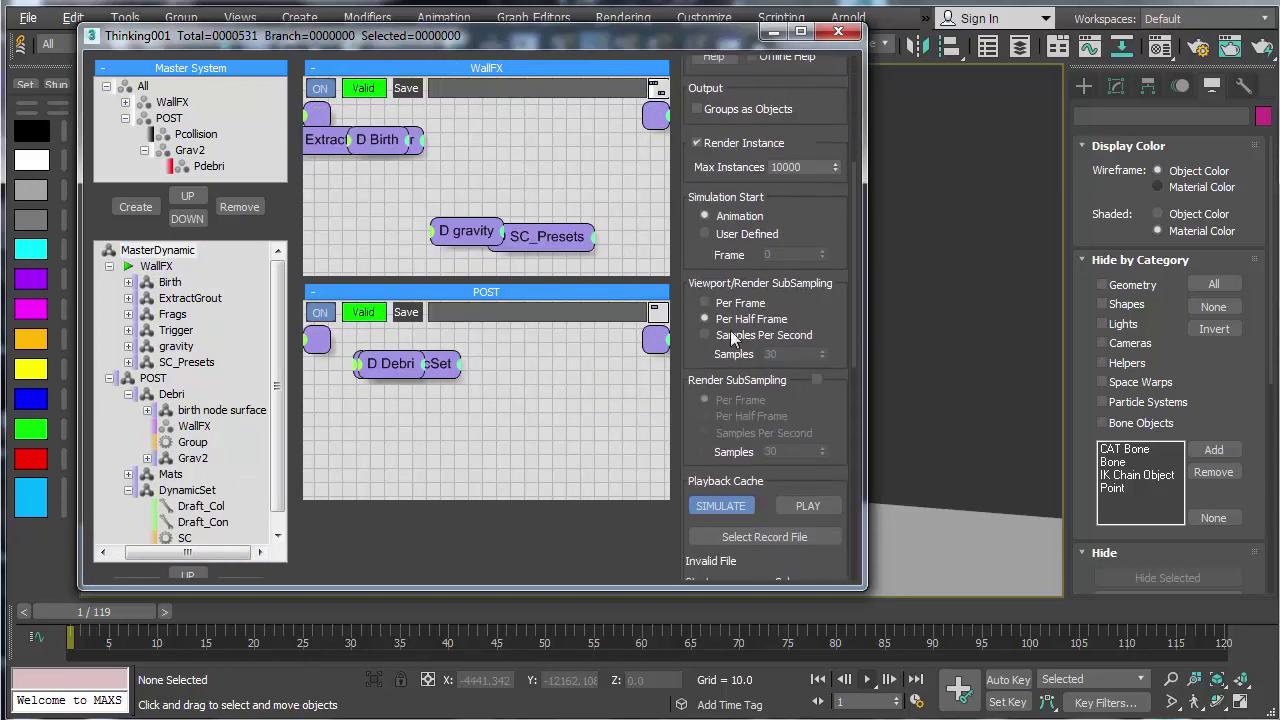
{"action": "left_click", "coordinate": [110, 267]}
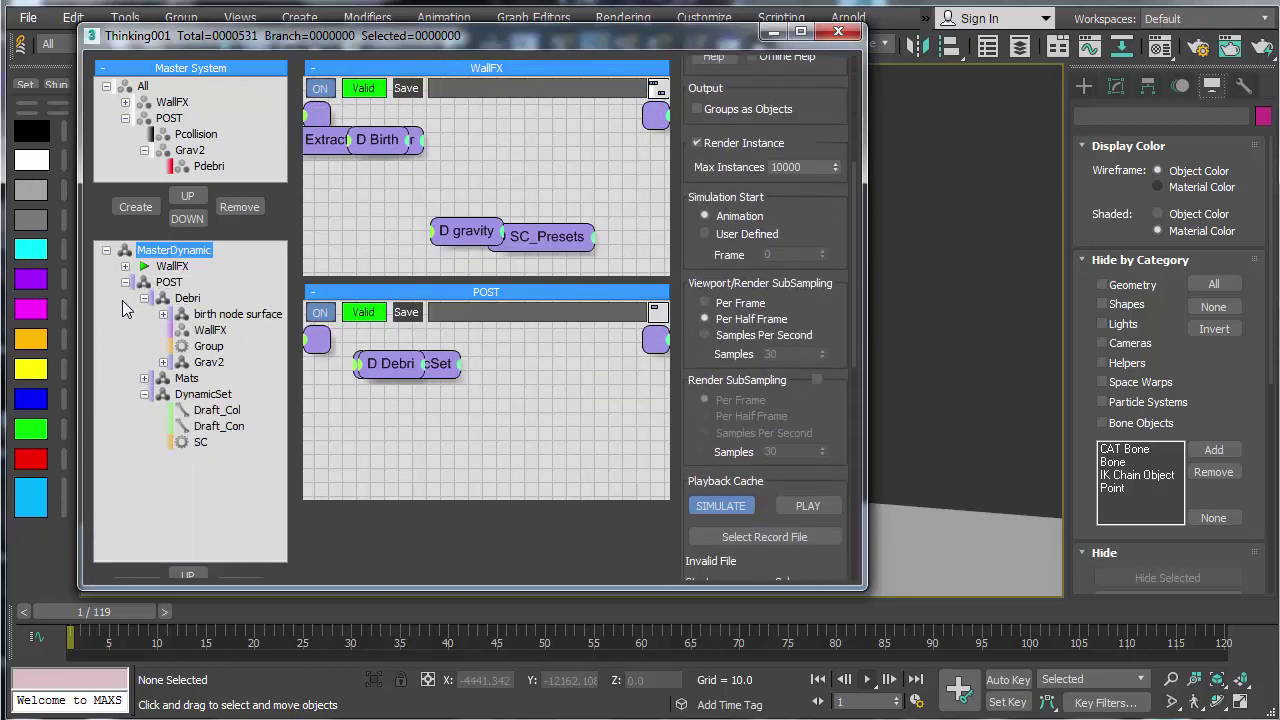
{"action": "left_click", "coordinate": [168, 283]}
{"action": "left_click", "coordinate": [215, 315]}
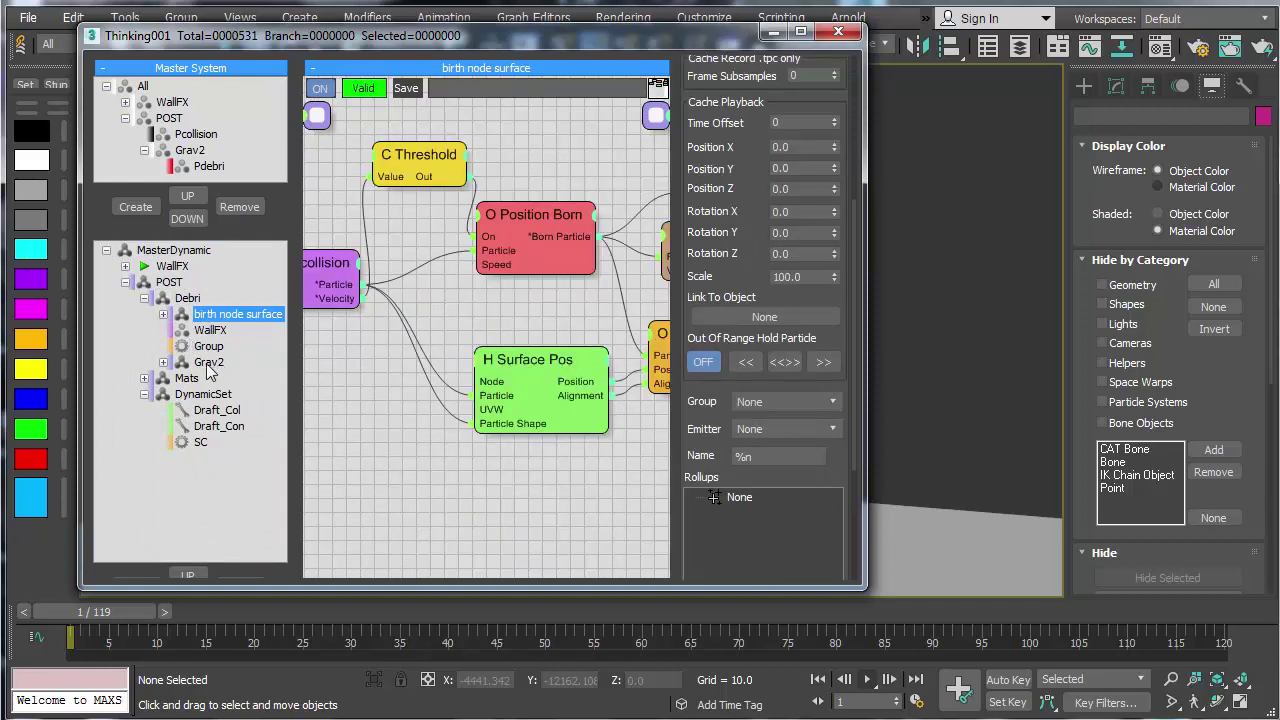
{"action": "left_click", "coordinate": [208, 364]}
{"action": "middle_click_drag", "start_coordinate": [456, 243], "coordinate": [539, 246]}
{"action": "left_click_drag", "start_coordinate": [438, 282], "coordinate": [504, 283]}
{"action": "middle_click_drag", "start_coordinate": [587, 224], "coordinate": [517, 224]}
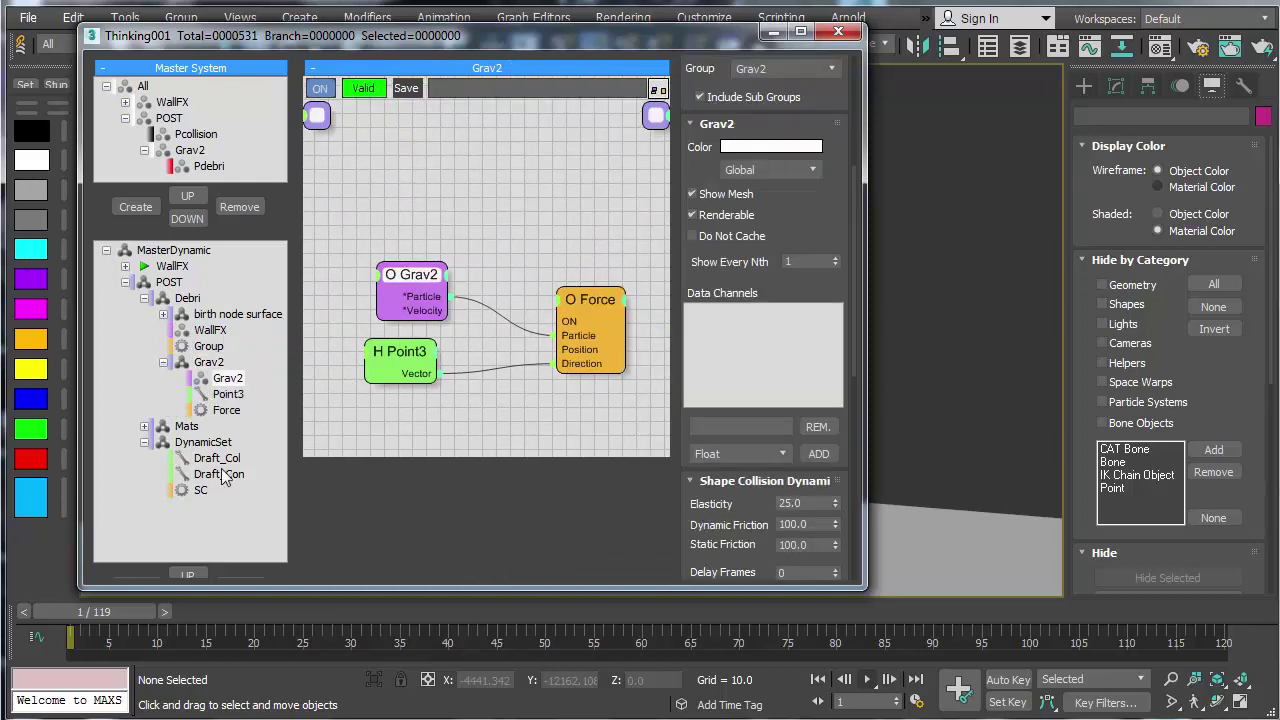
{"action": "left_click", "coordinate": [200, 490]}
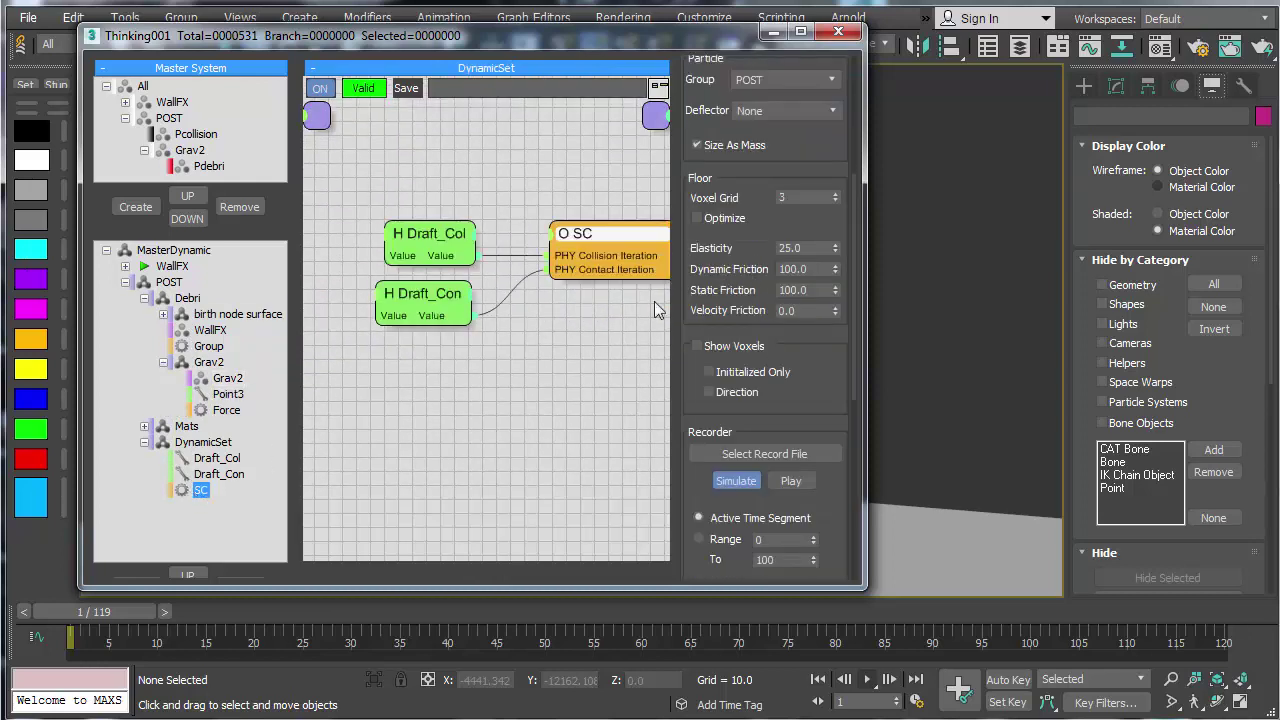
Step: Set Threshold 1 of the birth node surface's Threshold condition to 90
{"action": "left_click", "coordinate": [225, 316]}
{"action": "middle_click_drag", "start_coordinate": [468, 452], "coordinate": [408, 488]}
{"action": "middle_click_drag", "start_coordinate": [459, 192], "coordinate": [549, 208]}
{"action": "left_click", "coordinate": [455, 207]}
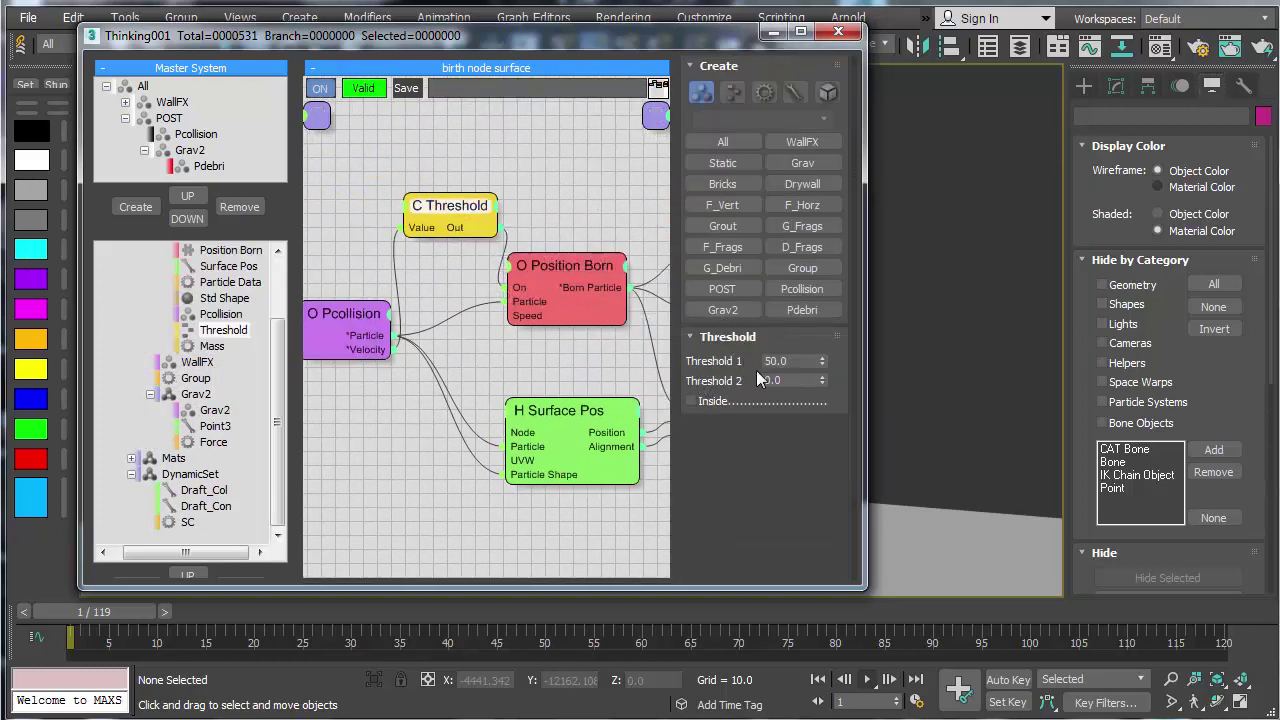
{"action": "left_click", "coordinate": [790, 360]}
{"action": "type", "text": "90"}
{"action": "key", "text": "Return"}
Step: Move the particle editor clear of the wall and replay the simulation from the first frame to check the debris
{"action": "left_click_drag", "start_coordinate": [589, 42], "coordinate": [0, 73]}
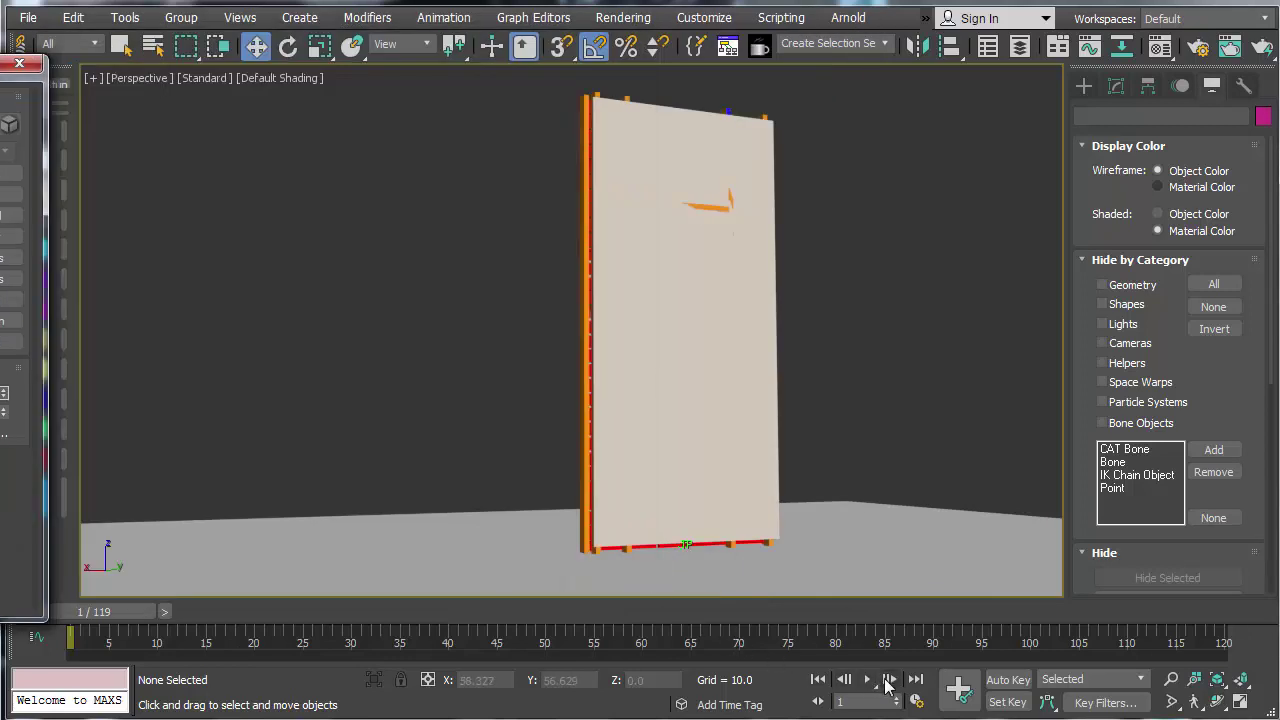
{"action": "left_click", "coordinate": [889, 679]}
{"action": "left_click", "coordinate": [818, 680]}
{"action": "left_click", "coordinate": [867, 679]}
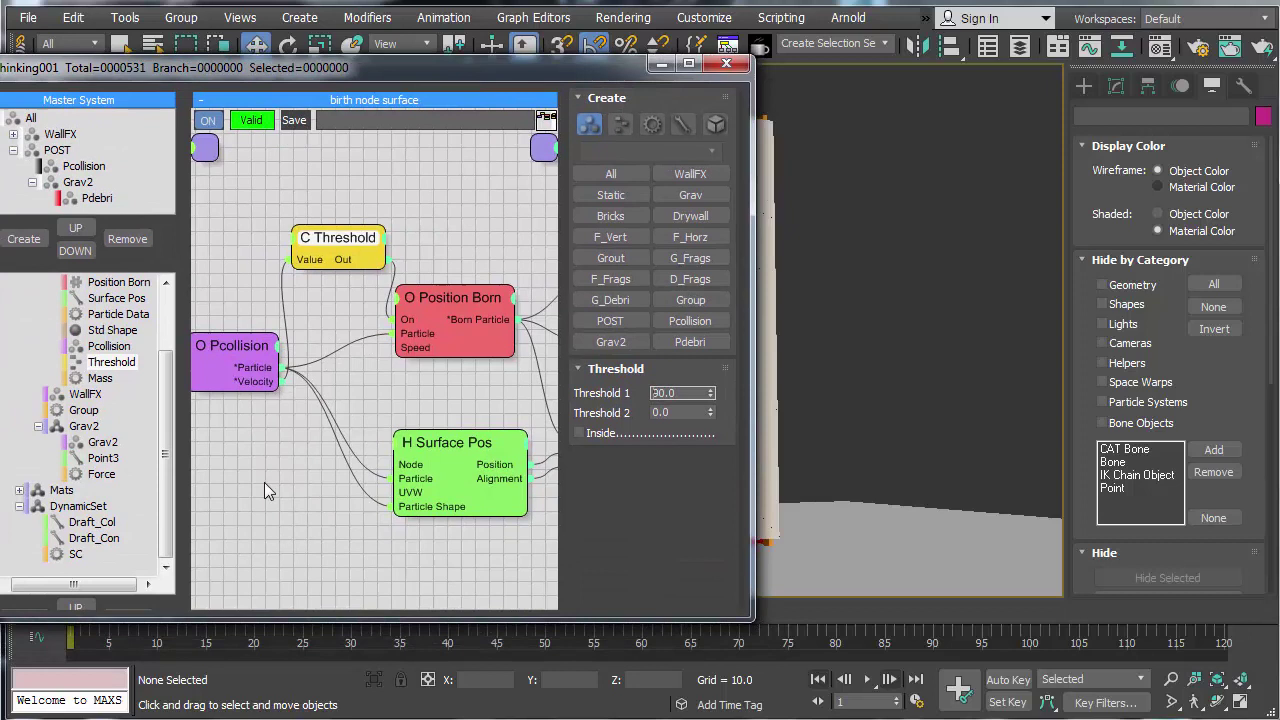
Step: Add a Spin operator to birth node surface, feed it Position Born's born particles, and use a Spin Time of 5 s
{"action": "middle_click_drag", "start_coordinate": [294, 502], "coordinate": [189, 470]}
{"action": "middle_click_drag", "start_coordinate": [504, 563], "coordinate": [384, 541]}
{"action": "left_click", "coordinate": [384, 541]}
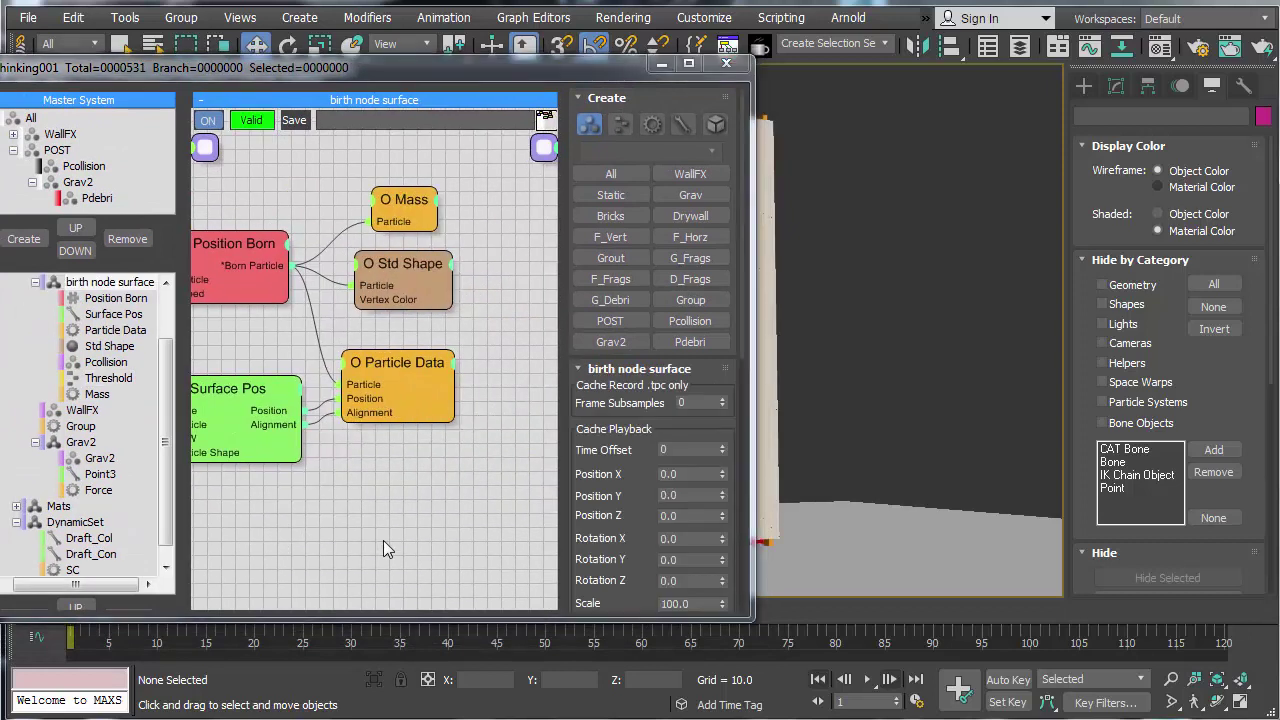
{"action": "double_click", "coordinate": [384, 541]}
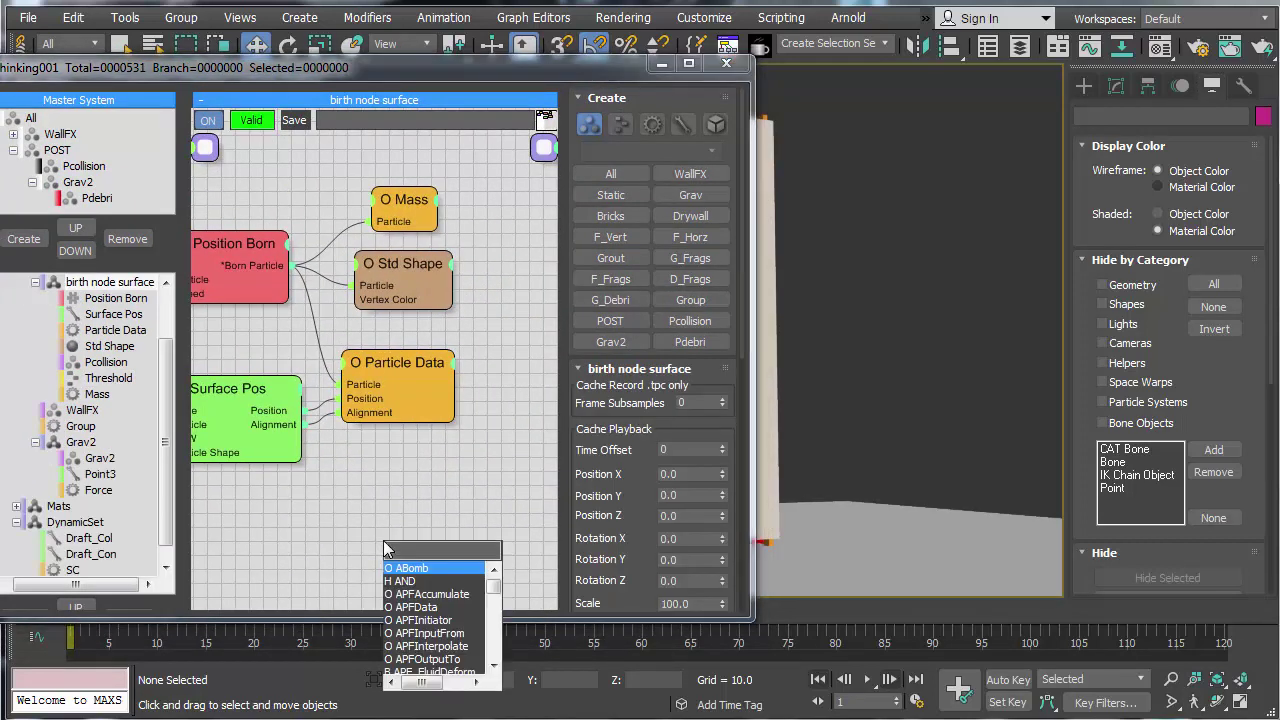
{"action": "type", "text": "spin"}
{"action": "key", "text": "Return"}
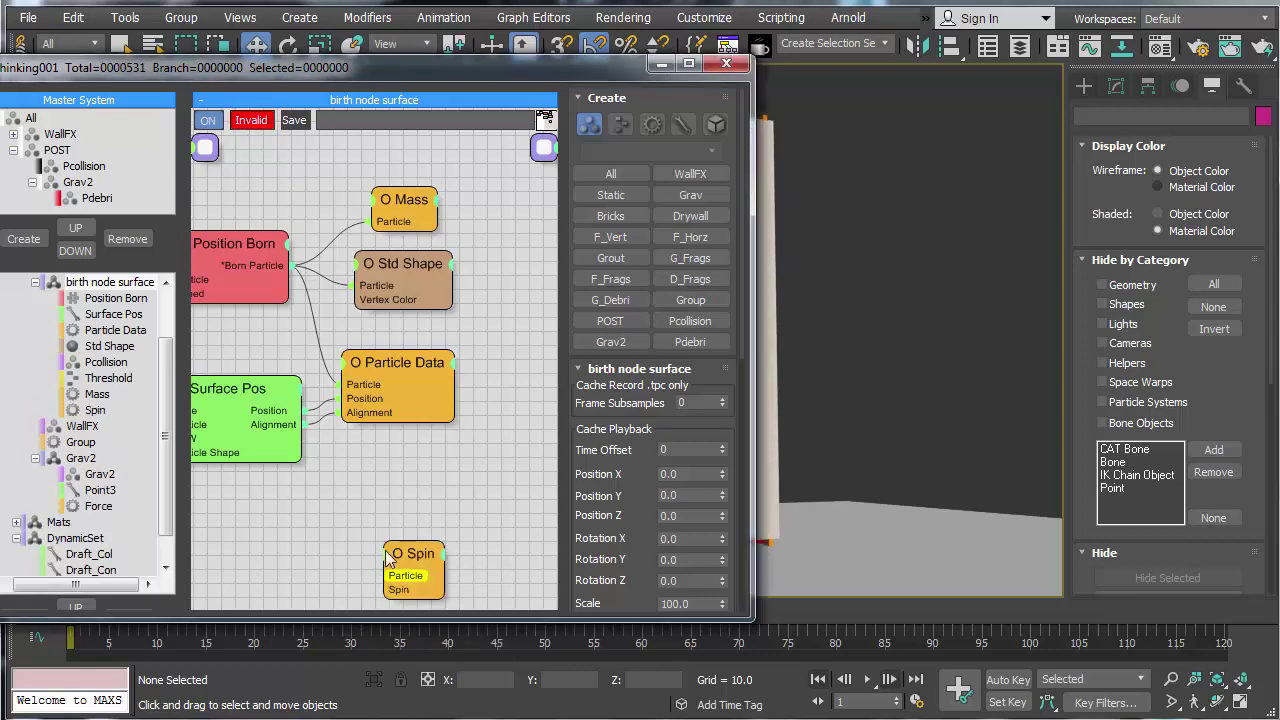
{"action": "left_click_drag", "start_coordinate": [253, 261], "coordinate": [385, 468]}
{"action": "double_click", "coordinate": [692, 451]}
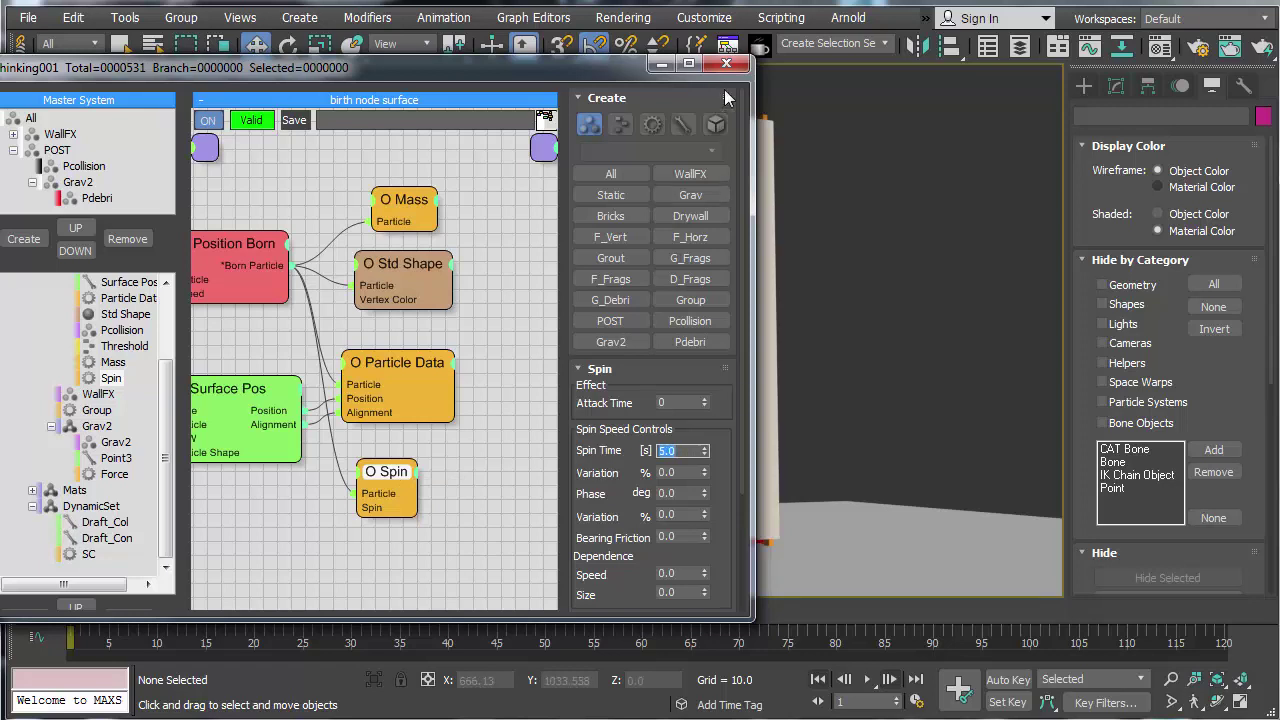
Step: Close the particle editor and play the simulation to check the debris spin
{"action": "left_click", "coordinate": [727, 63]}
{"action": "left_click", "coordinate": [867, 680]}
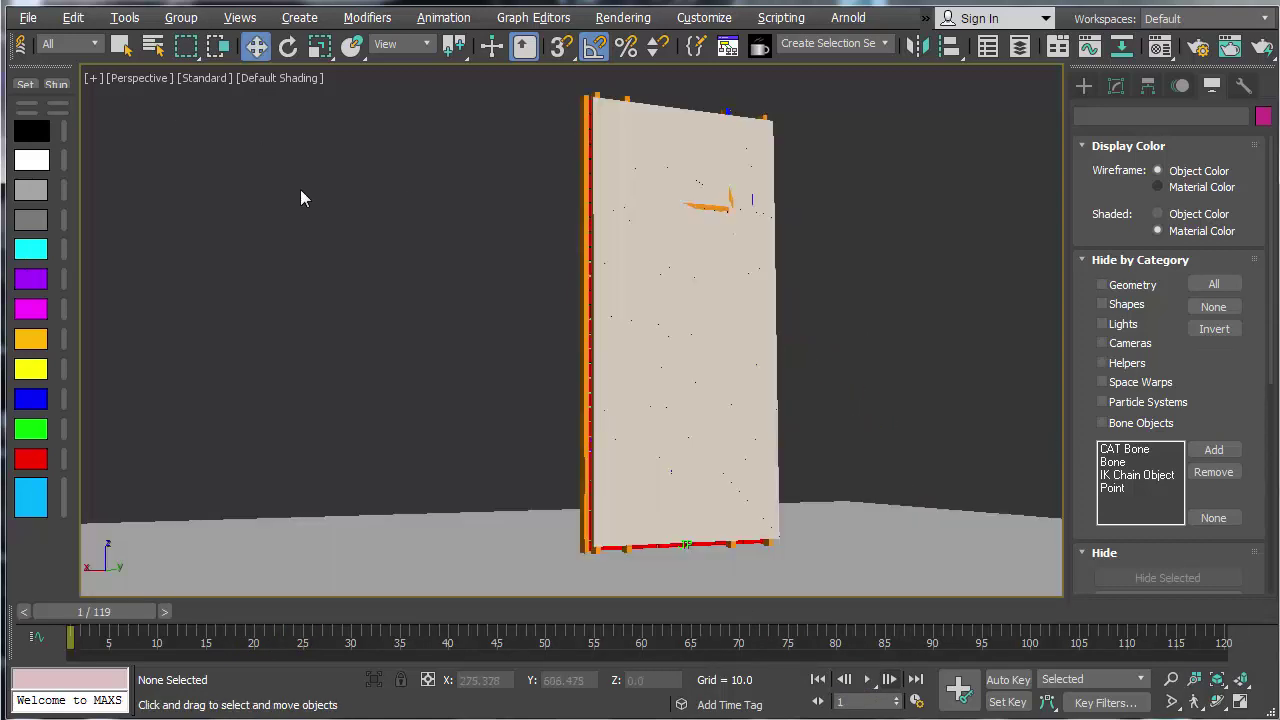
Step: Reopen the particle editor and set Position Born's Pistol Shot to 5
{"action": "key", "text": "6"}
{"action": "left_click", "coordinate": [237, 250]}
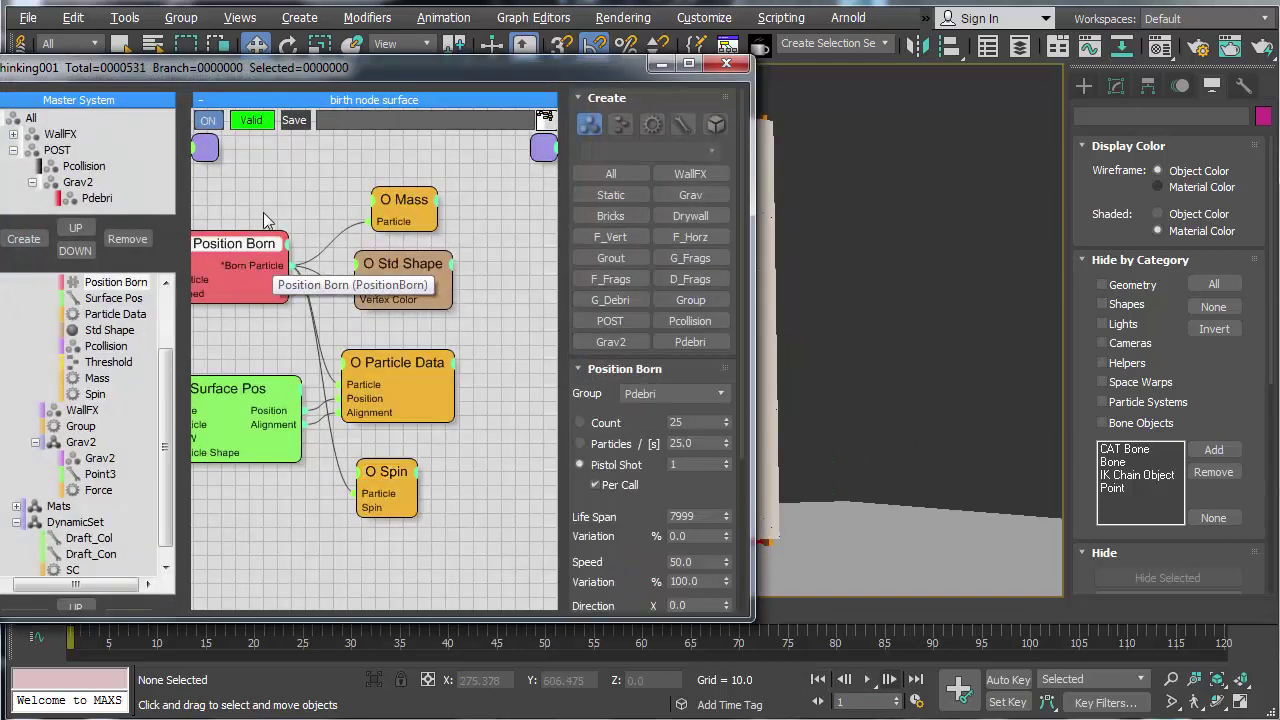
{"action": "middle_click_drag", "start_coordinate": [263, 212], "coordinate": [383, 207]}
{"action": "left_click", "coordinate": [641, 467]}
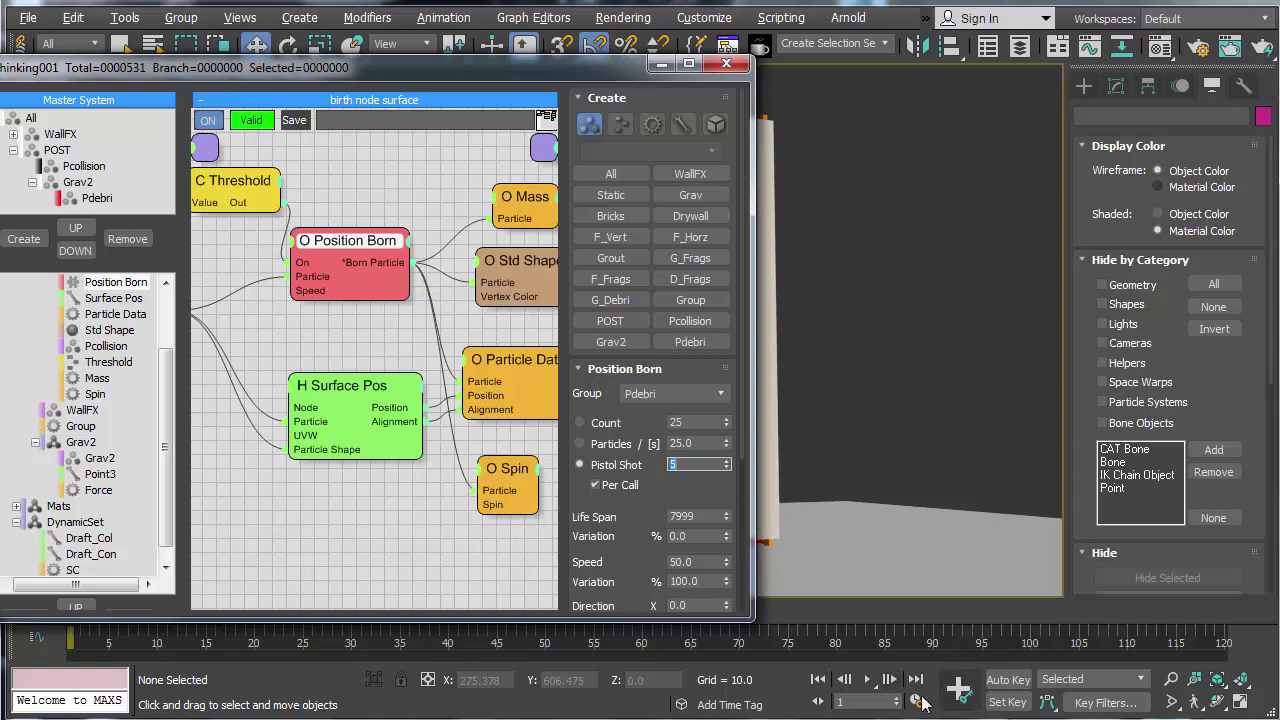
Step: Play the simulation to about frame 11, inspect the debris and the Pdebri group, and return to the start
{"action": "left_click", "coordinate": [868, 680]}
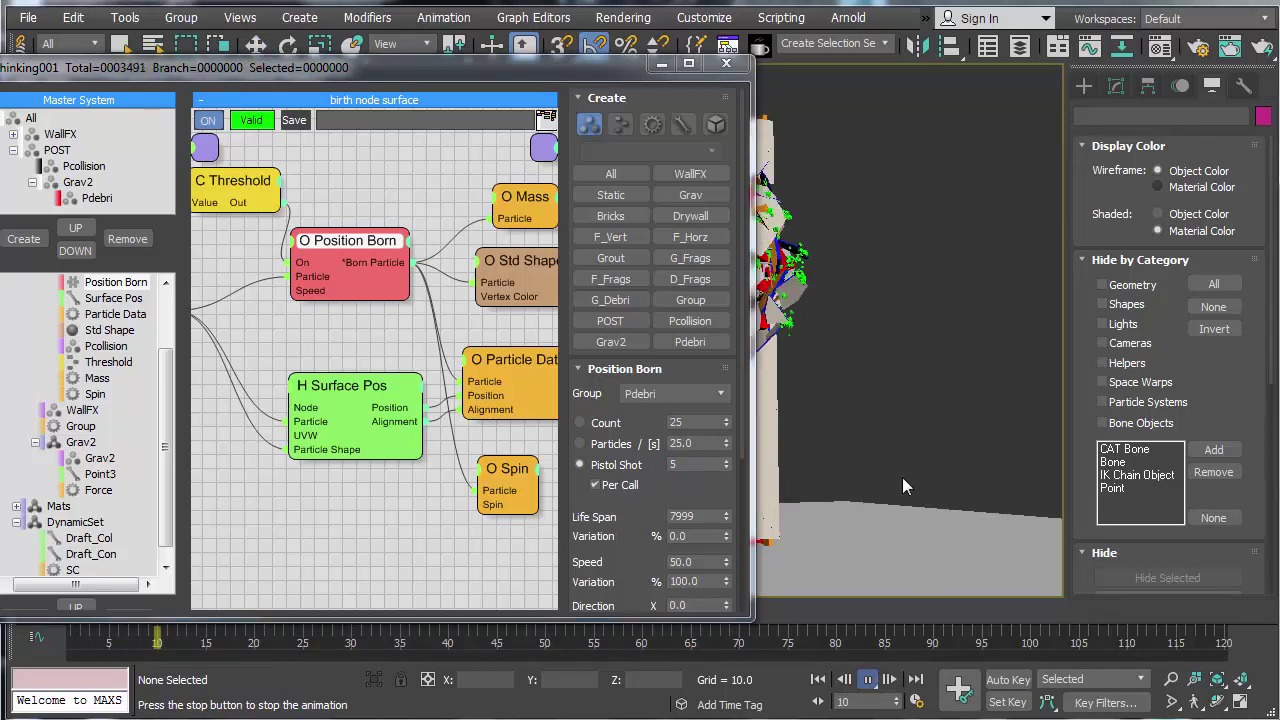
{"action": "key", "text": "Escape"}
{"action": "middle_click_drag", "start_coordinate": [894, 480], "coordinate": [1010, 503]}
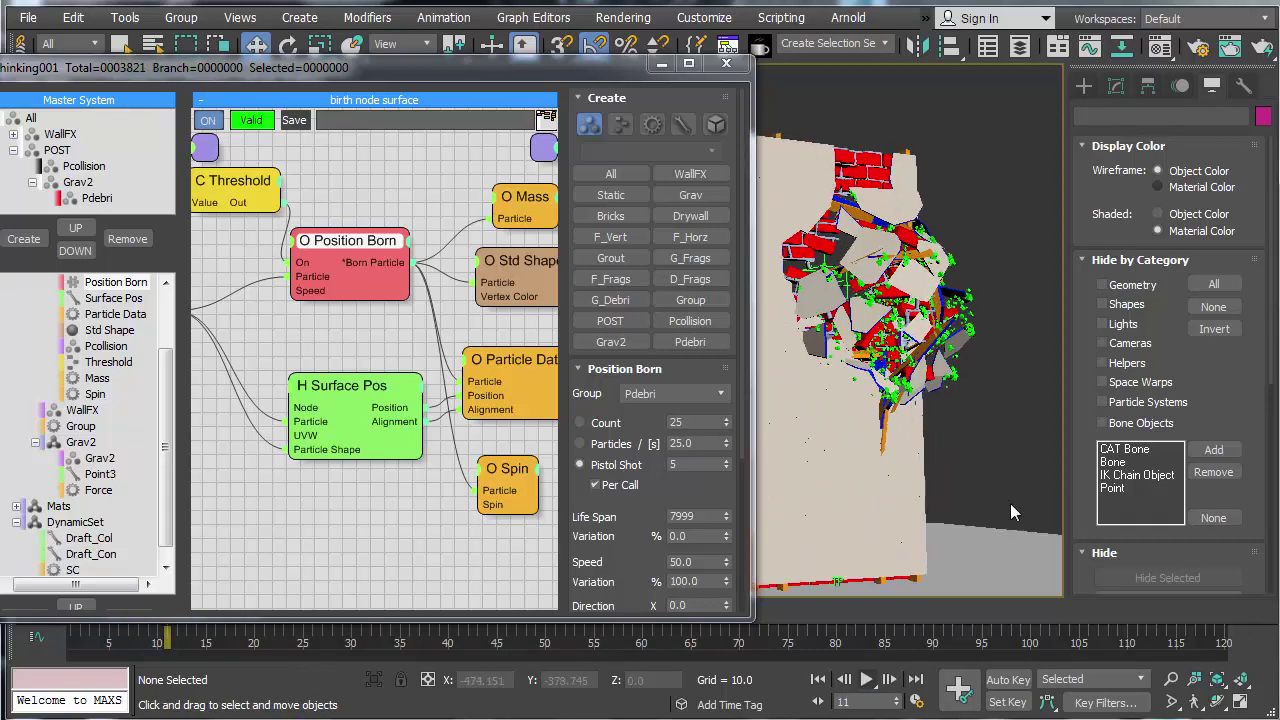
{"action": "left_click", "coordinate": [100, 199]}
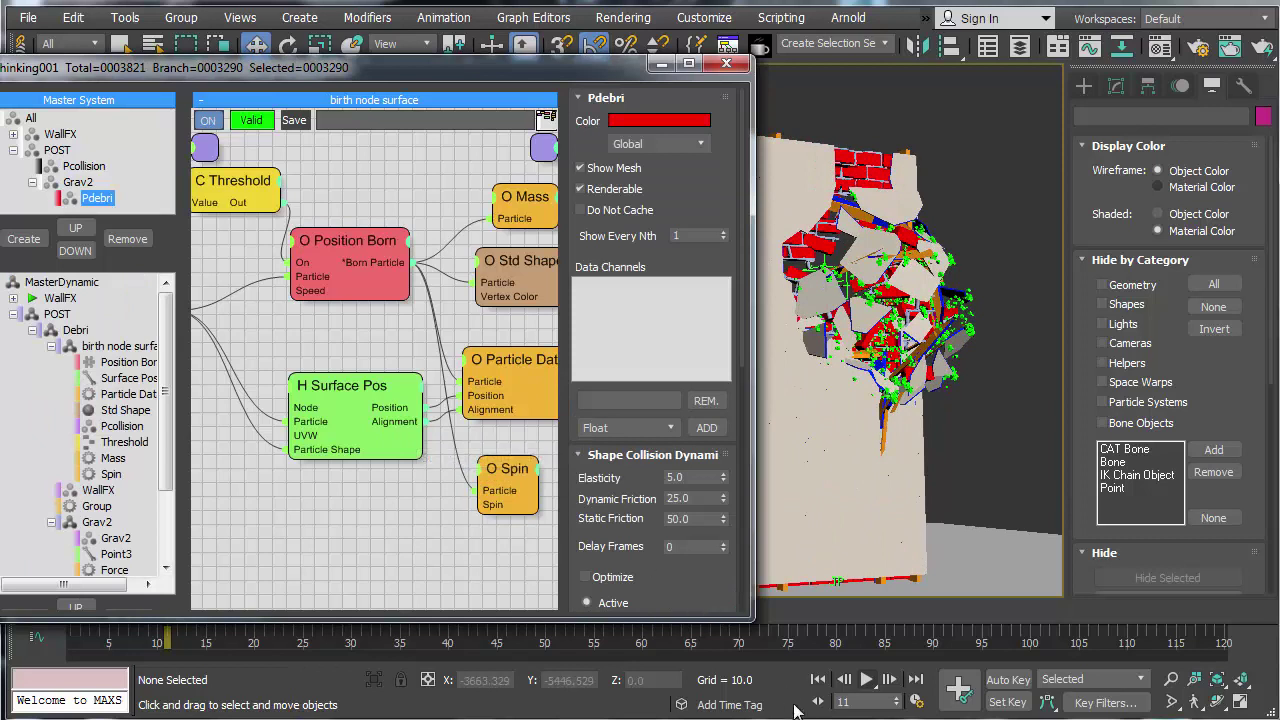
{"action": "left_click", "coordinate": [818, 679]}
Step: Set Position Born's size to 0.5 and its Pistol Shot to 10
{"action": "left_click", "coordinate": [349, 255]}
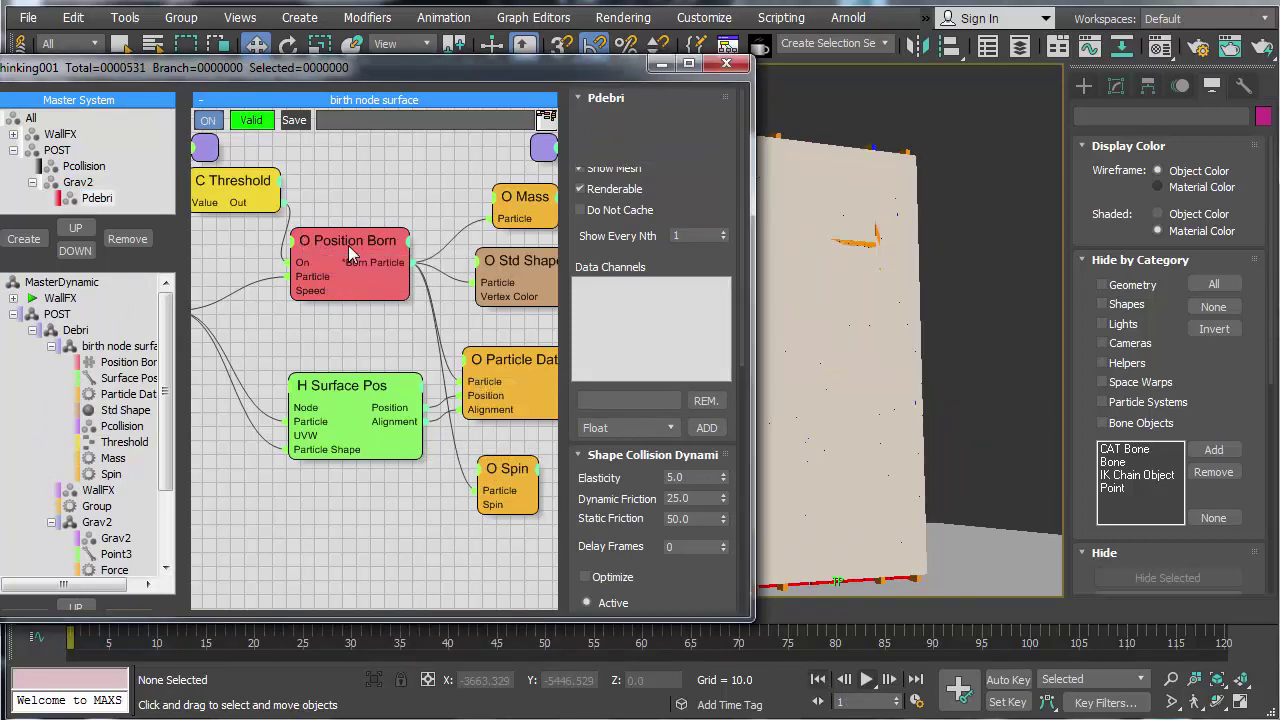
{"action": "scroll", "coordinate": [586, 292], "scroll_direction": "down", "scroll_amount": 3}
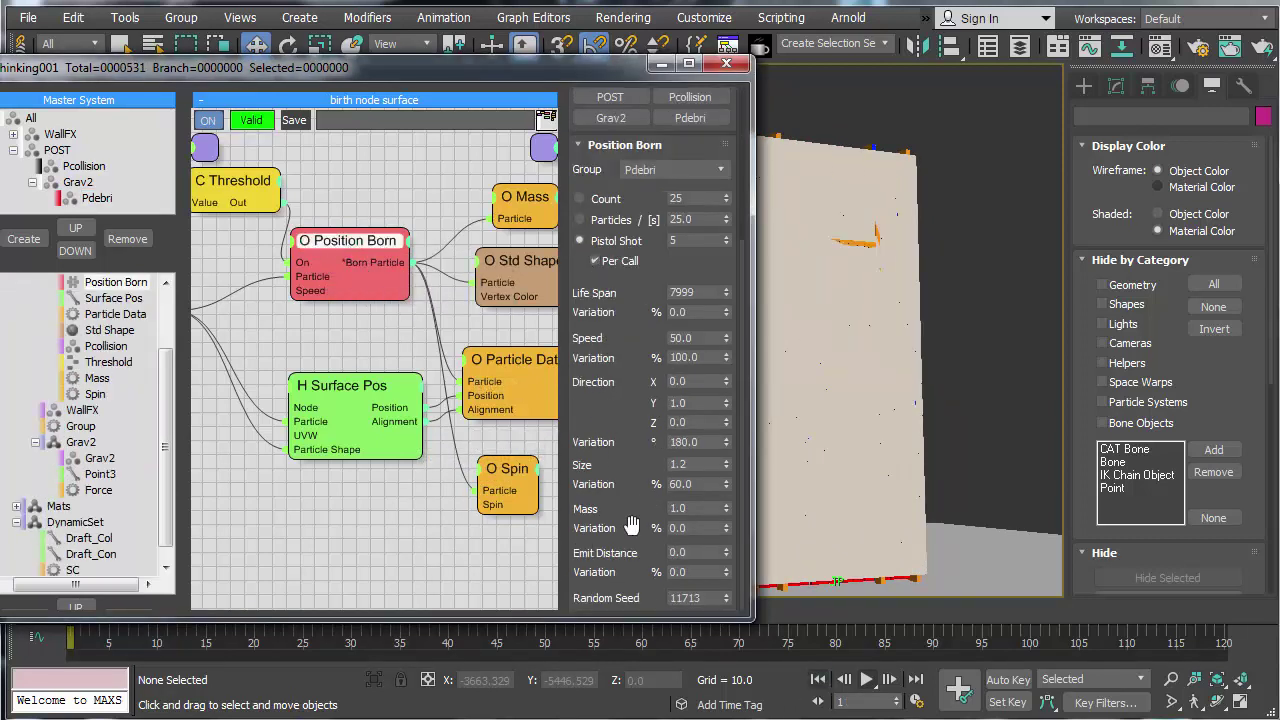
{"action": "left_click_drag", "start_coordinate": [702, 465], "coordinate": [614, 471]}
{"action": "type", "text": ".5"}
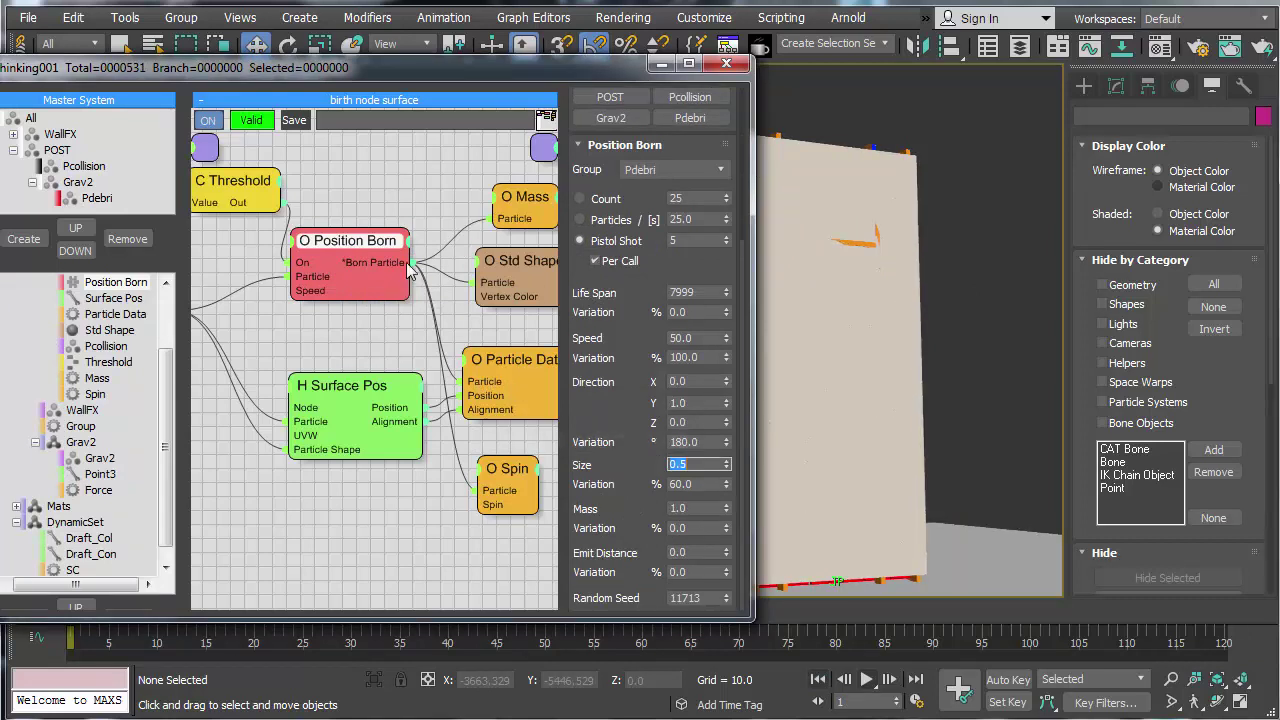
{"action": "double_click", "coordinate": [695, 241]}
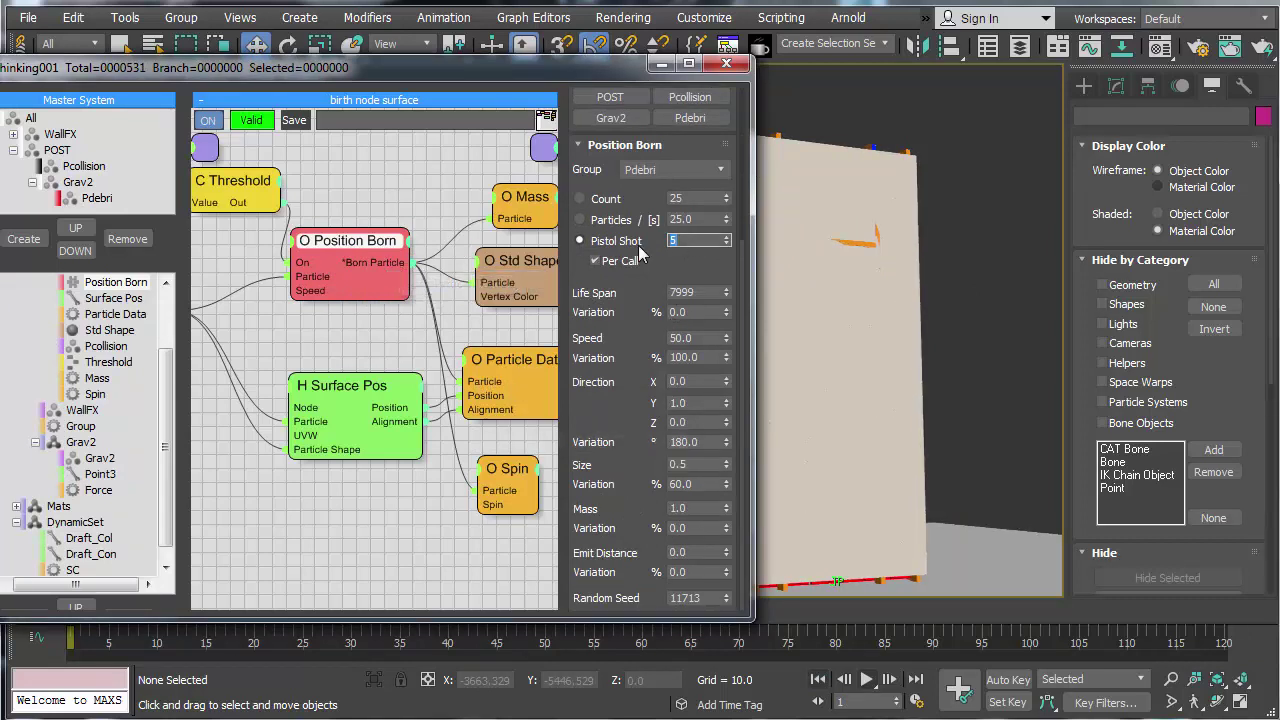
{"action": "type", "text": "10"}
Step: Play the simulation to about frame 13, check the Pdebri group's particles, and go back to the first frame
{"action": "left_click", "coordinate": [867, 680]}
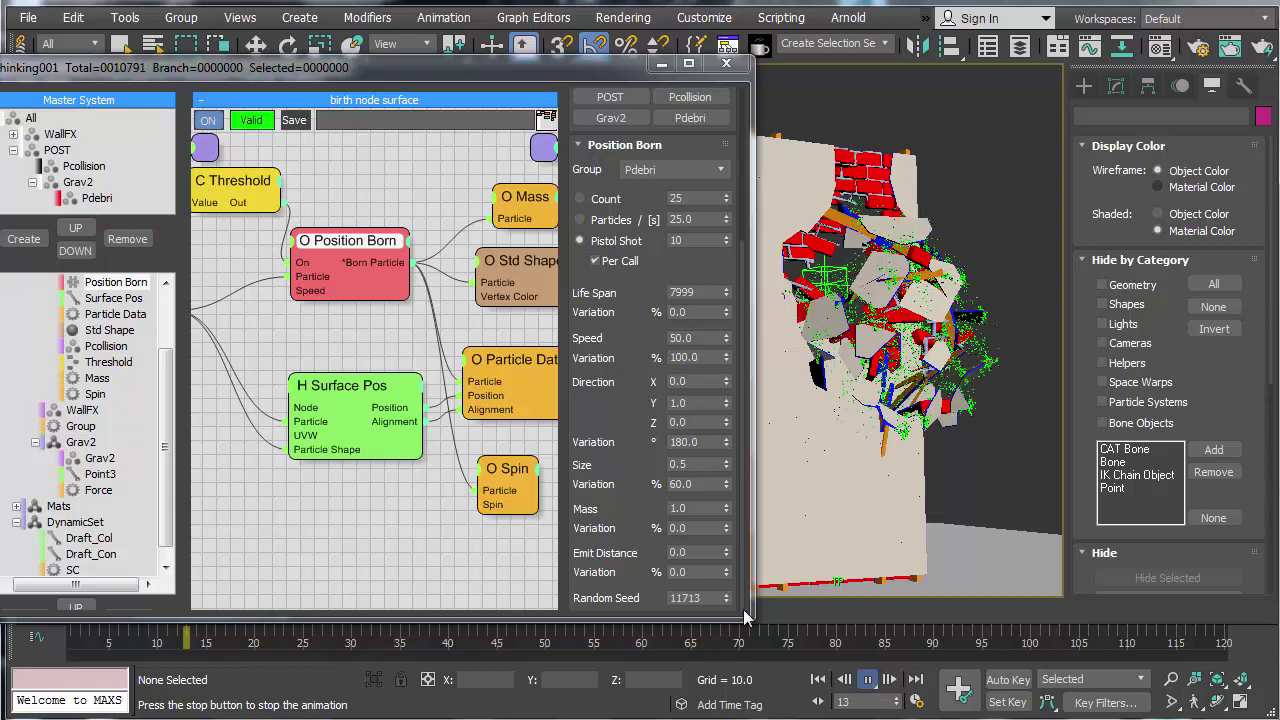
{"action": "left_click", "coordinate": [868, 680]}
{"action": "left_click", "coordinate": [117, 201]}
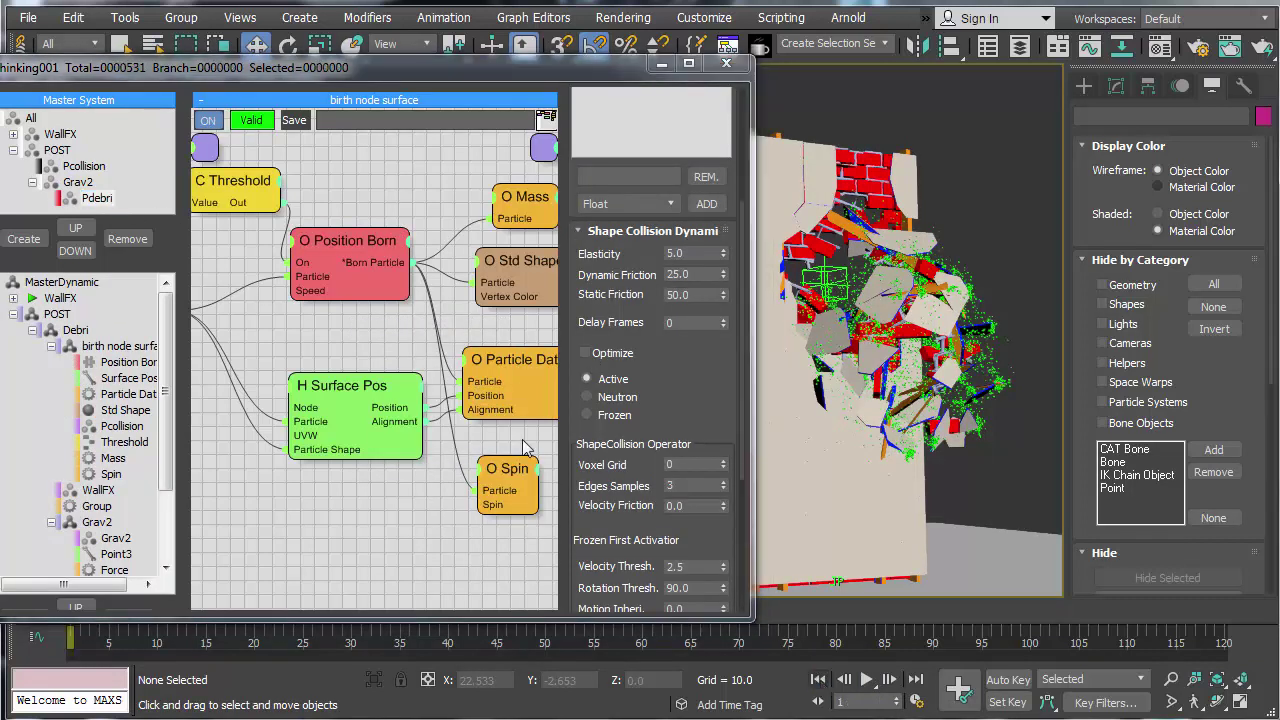
{"action": "left_click", "coordinate": [818, 679]}
Step: Set Threshold 1 of the Threshold condition feeding Position Born to 75
{"action": "middle_click_drag", "start_coordinate": [417, 203], "coordinate": [549, 225]}
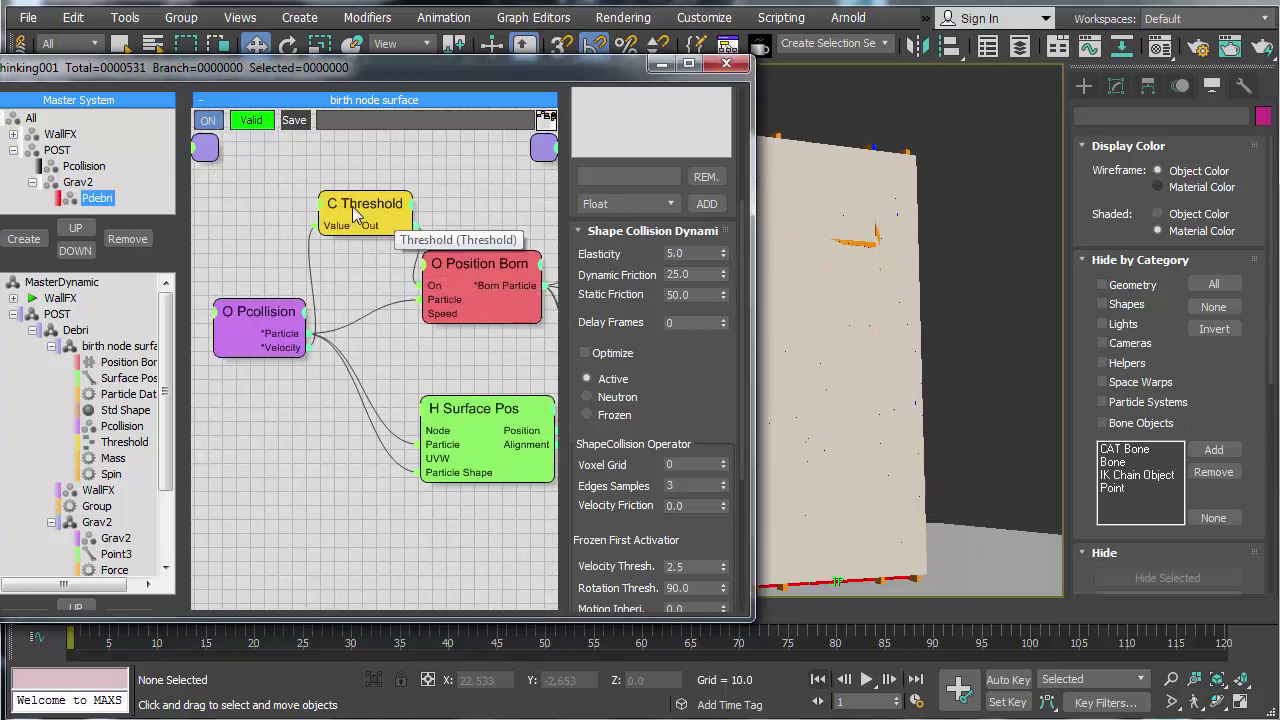
{"action": "left_click", "coordinate": [385, 210]}
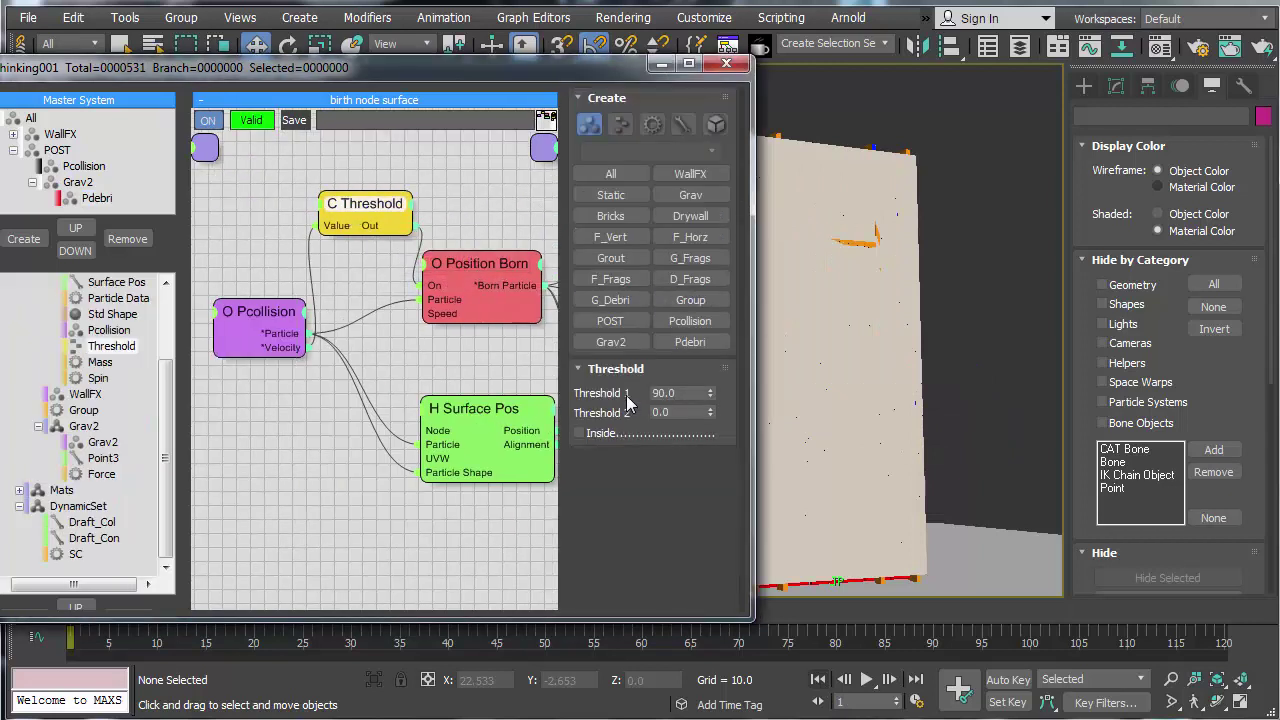
{"action": "left_click_drag", "start_coordinate": [682, 393], "coordinate": [594, 405]}
{"action": "type", "text": "75"}
{"action": "key", "text": "Return"}
Step: Set Position Born's size to 0.75 with 30% variation
{"action": "left_click", "coordinate": [486, 274]}
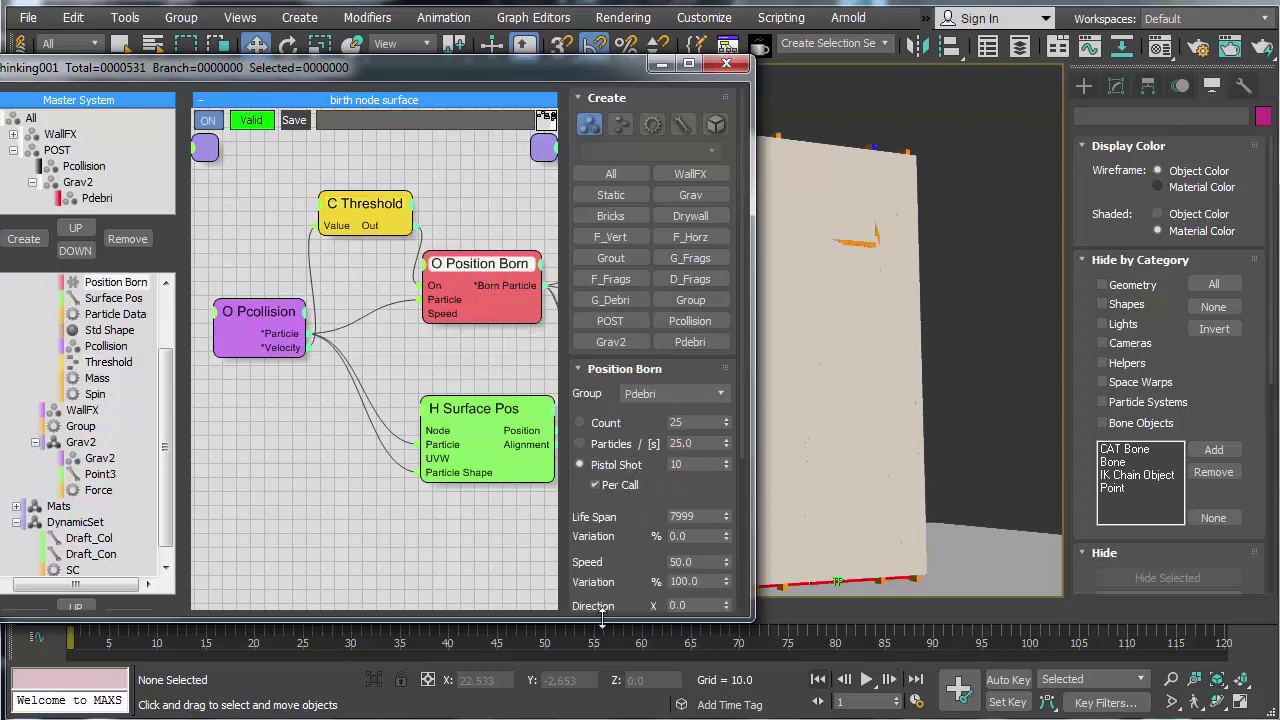
{"action": "left_click_drag", "start_coordinate": [600, 607], "coordinate": [541, 168]}
{"action": "left_click_drag", "start_coordinate": [684, 472], "coordinate": [646, 485]}
{"action": "type", "text": "50"}
{"action": "key", "text": "Return"}
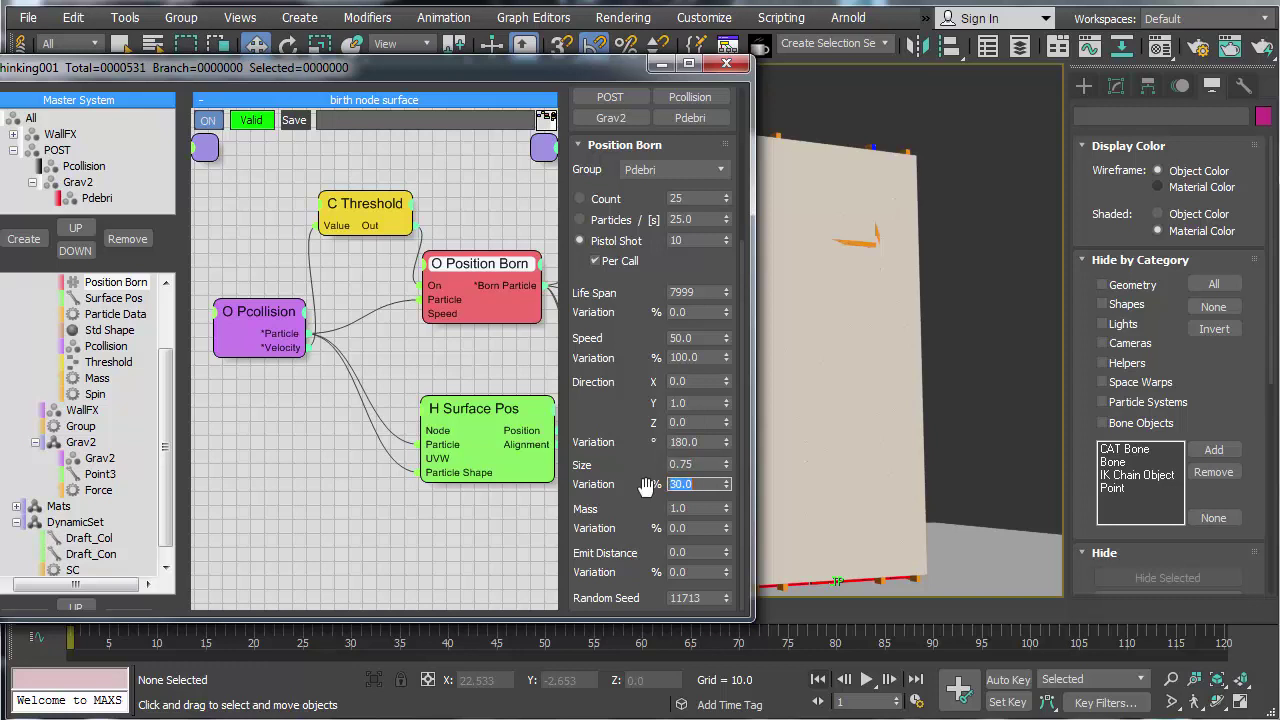
Step: Close the particle network window and switch the Perspective viewport from Standard to Performance quality
{"action": "left_click", "coordinate": [726, 63]}
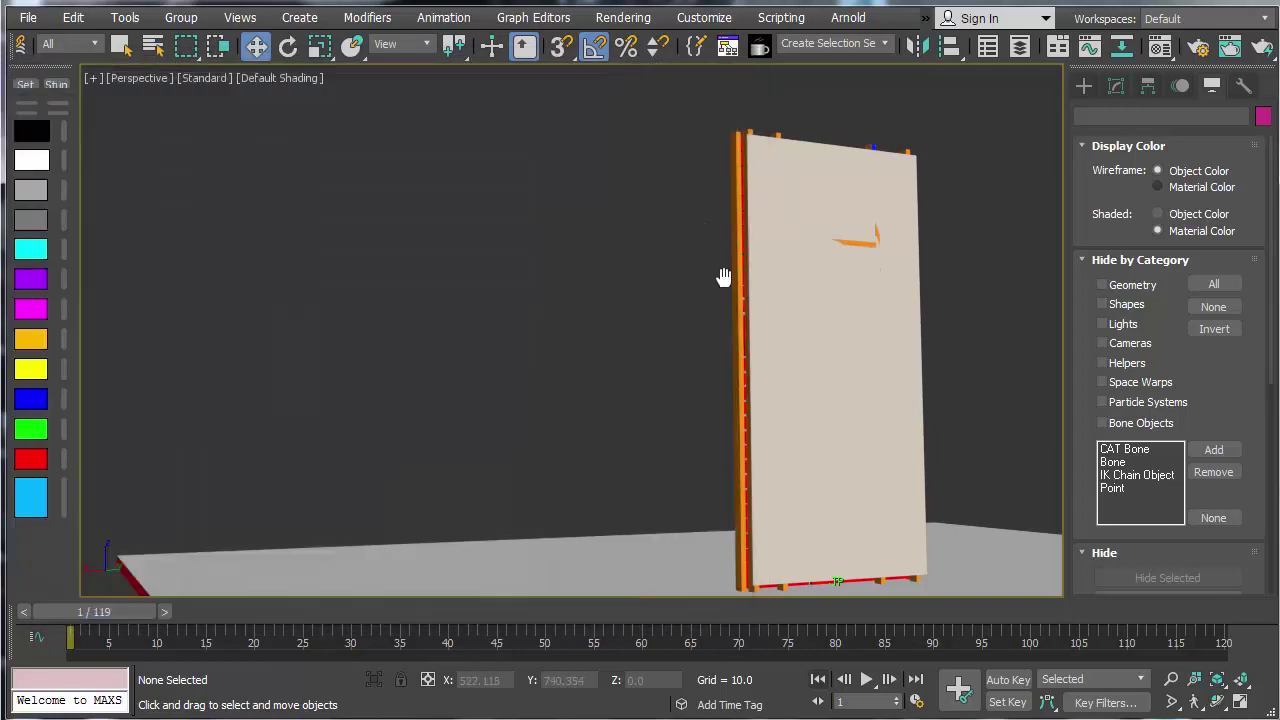
{"action": "left_click", "coordinate": [200, 78]}
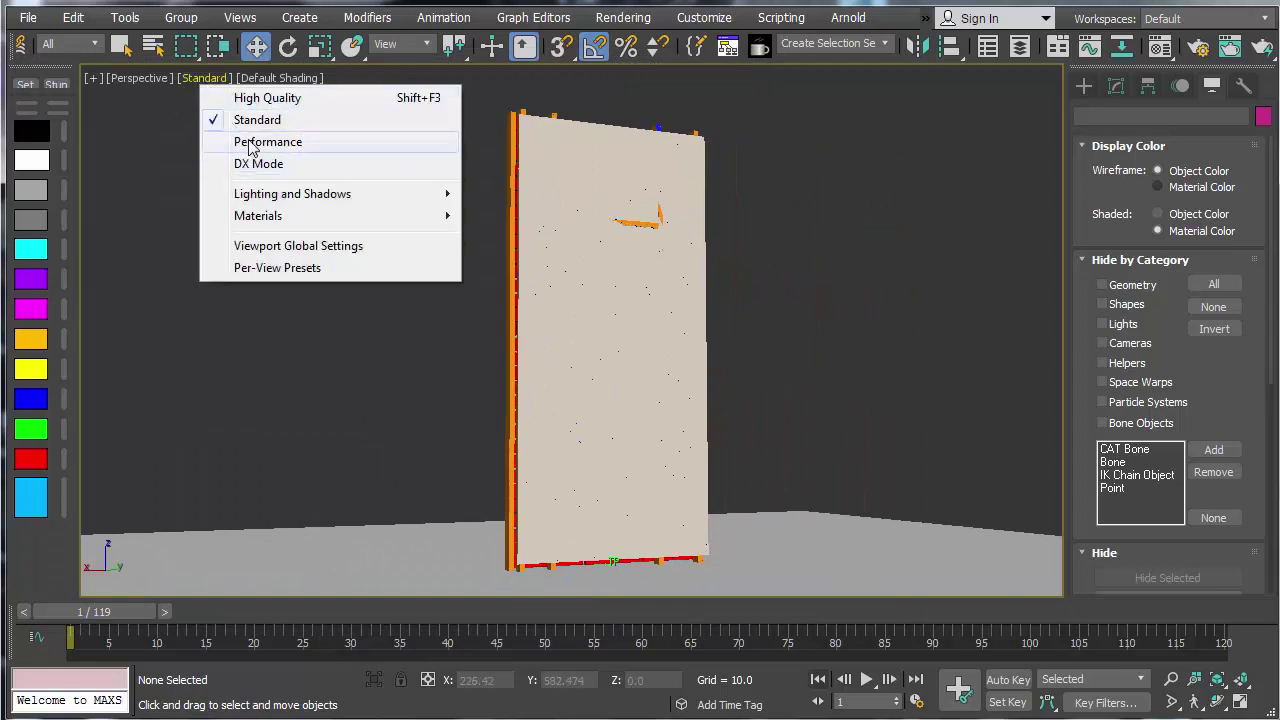
{"action": "left_click", "coordinate": [243, 140]}
{"action": "middle_click_drag", "start_coordinate": [440, 360], "coordinate": [349, 321]}
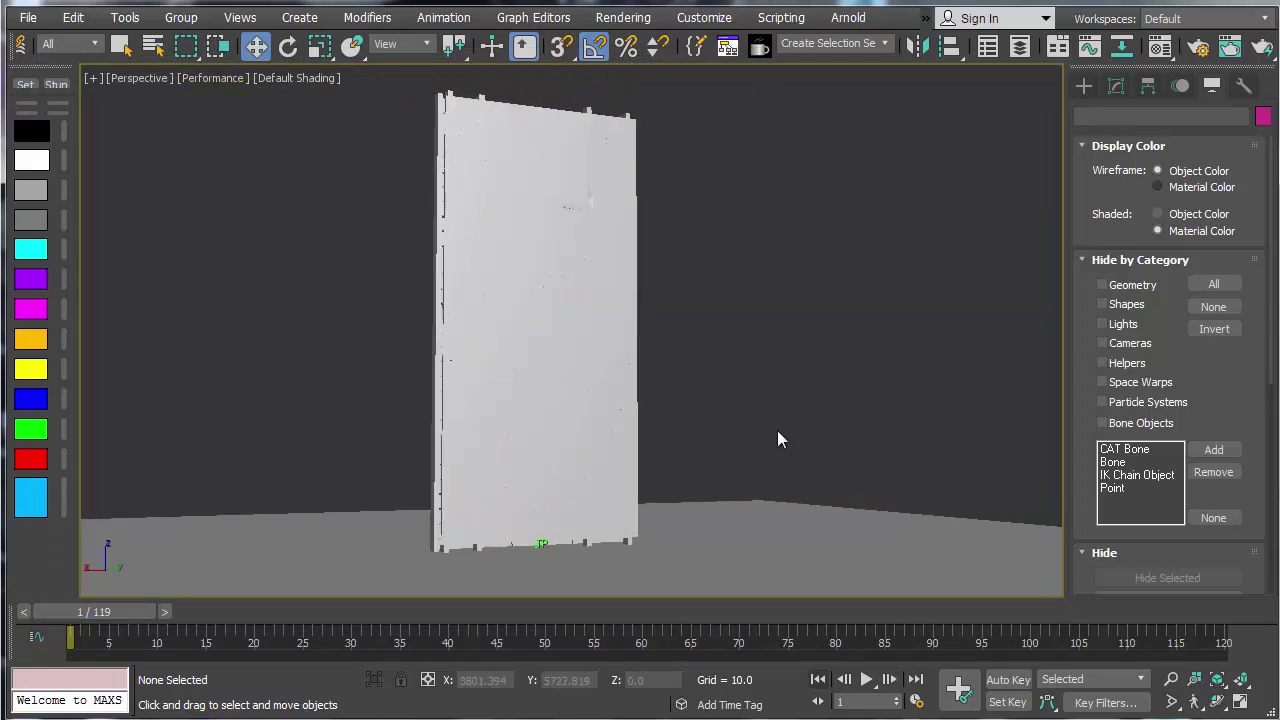
{"action": "middle_click_drag", "start_coordinate": [777, 431], "coordinate": [793, 461], "text": "alt"}
Step: Play the simulation to frame 12, examine the debris around the broken wall from both sides, and go back to the first frame
{"action": "left_click", "coordinate": [867, 679]}
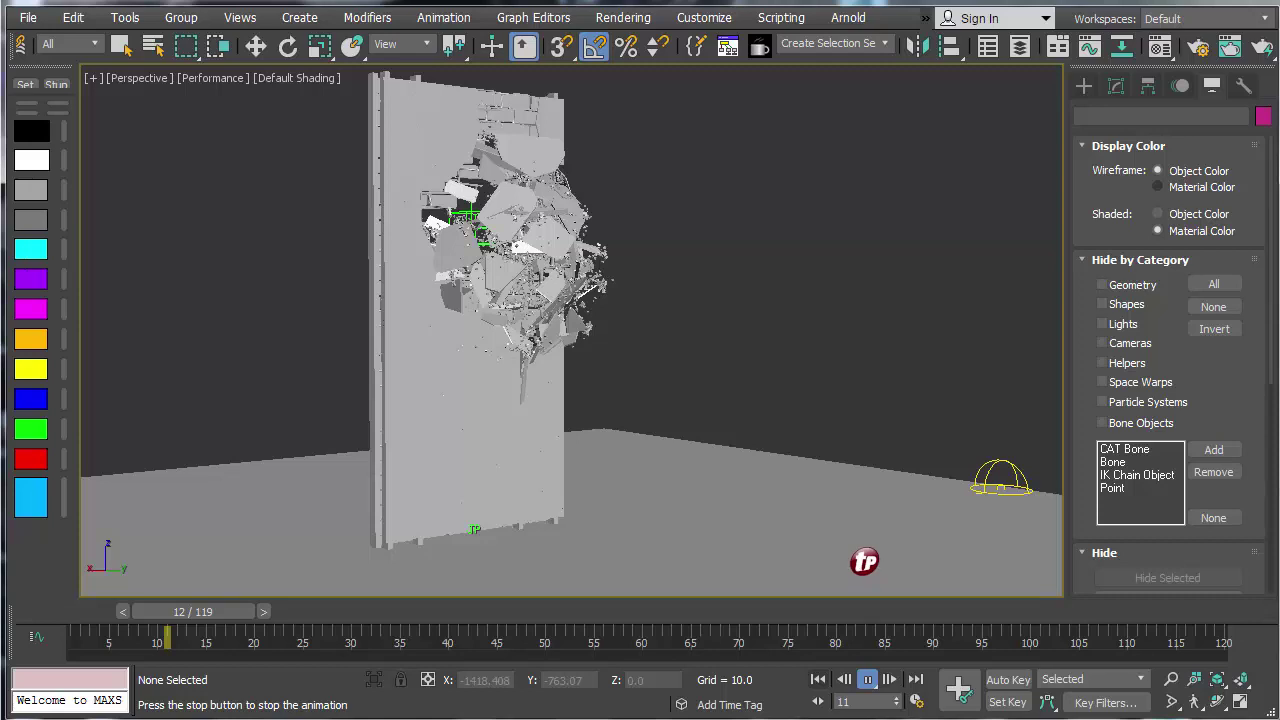
{"action": "middle_click_drag", "start_coordinate": [734, 463], "coordinate": [807, 507]}
{"action": "middle_click_drag", "start_coordinate": [807, 507], "coordinate": [574, 497], "text": "alt"}
{"action": "scroll", "coordinate": [722, 415], "scroll_direction": "up", "scroll_amount": 3}
{"action": "middle_click_drag", "start_coordinate": [820, 398], "coordinate": [620, 475]}
{"action": "scroll", "coordinate": [728, 456], "scroll_direction": "up", "scroll_amount": 3}
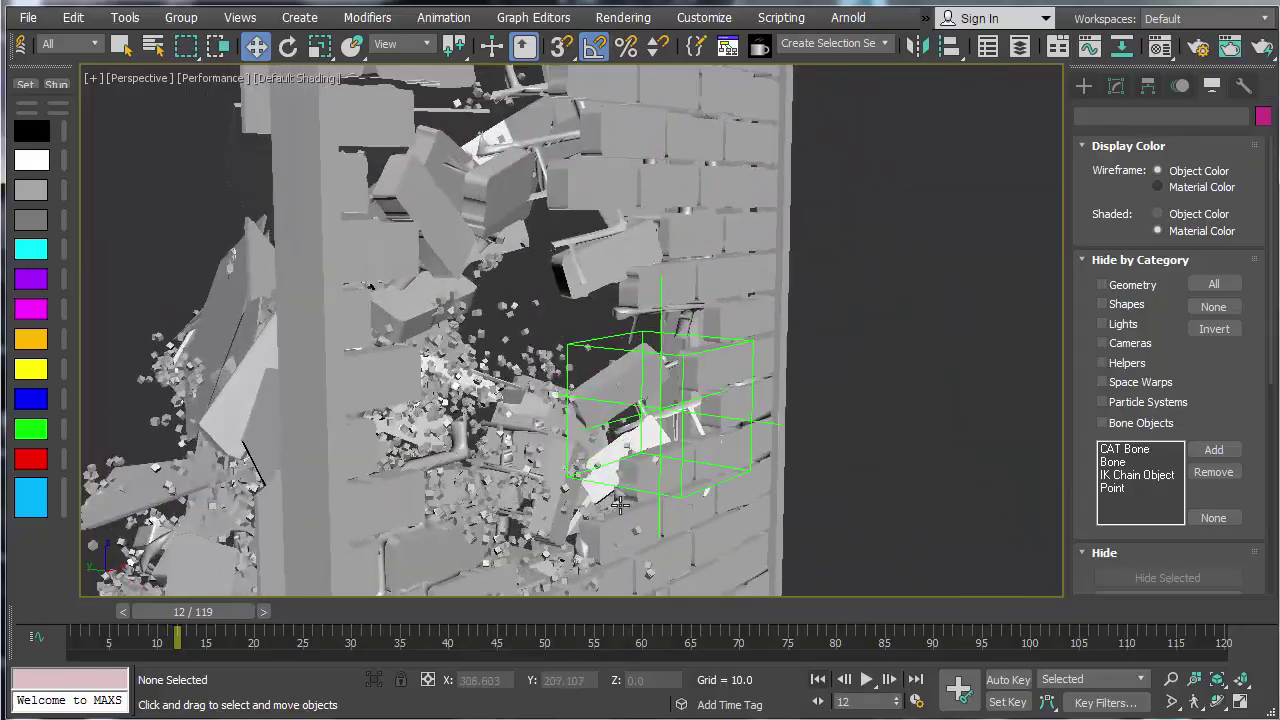
{"action": "middle_click_drag", "start_coordinate": [639, 423], "coordinate": [950, 432]}
{"action": "scroll", "coordinate": [770, 380], "scroll_direction": "down", "scroll_amount": 3}
{"action": "middle_click_drag", "start_coordinate": [770, 385], "coordinate": [885, 397], "text": "alt"}
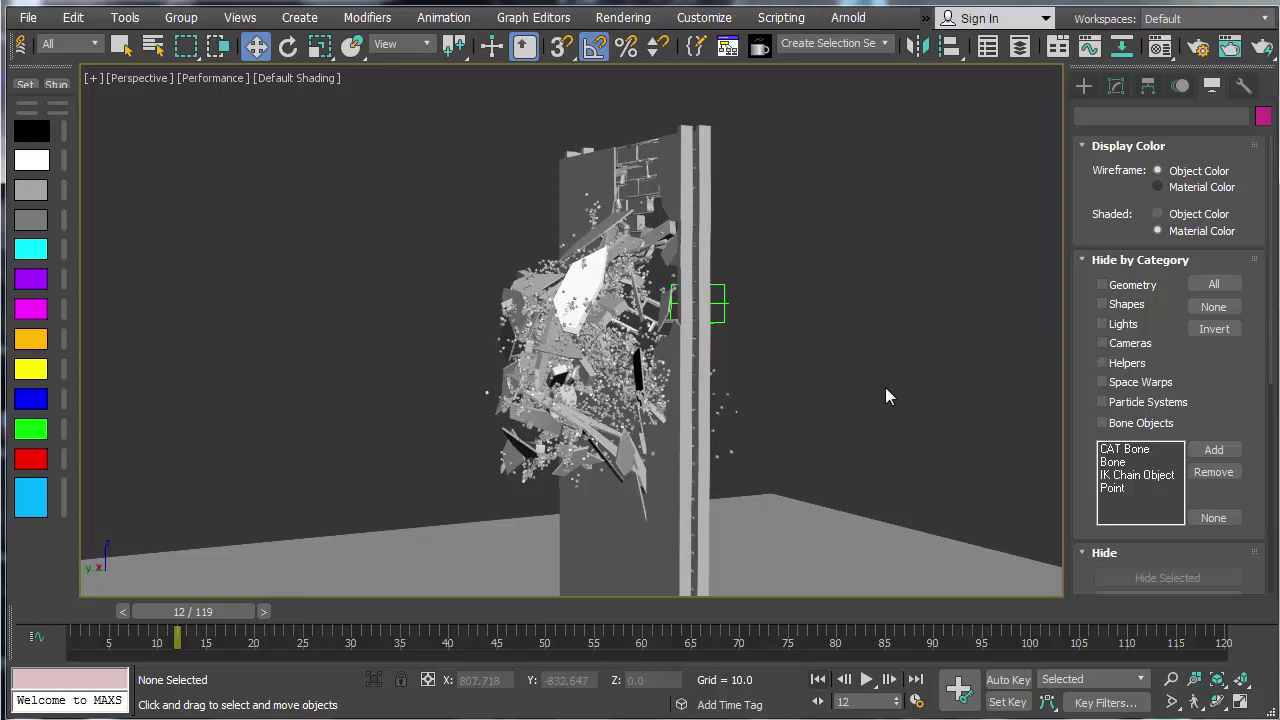
{"action": "middle_click_drag", "start_coordinate": [873, 396], "coordinate": [819, 397], "text": "alt"}
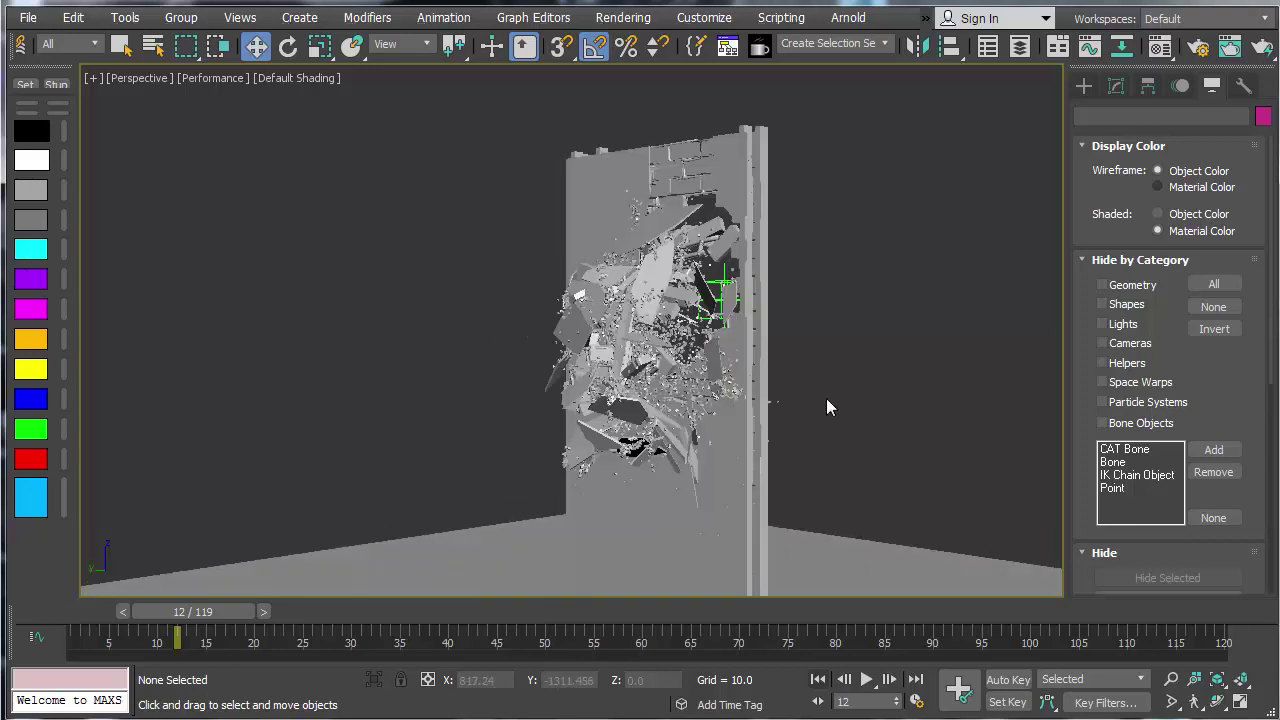
{"action": "middle_click_drag", "start_coordinate": [716, 466], "coordinate": [736, 482], "text": "alt"}
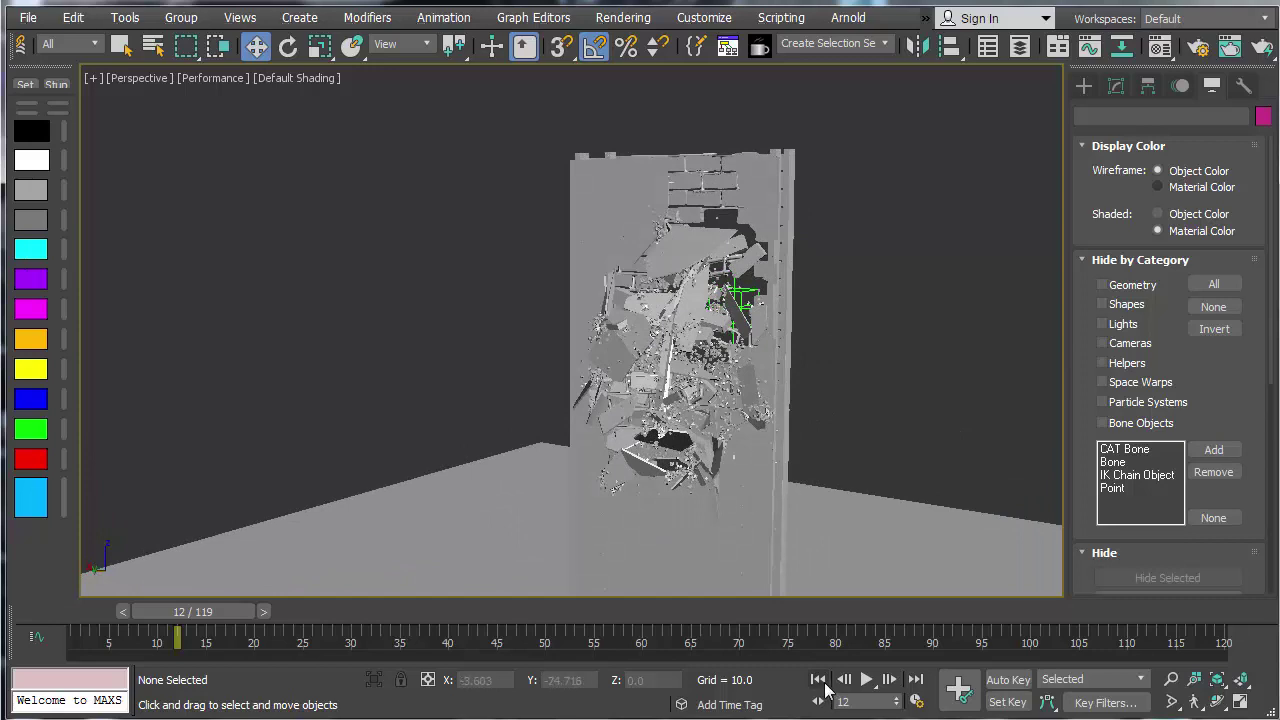
{"action": "left_click", "coordinate": [818, 679]}
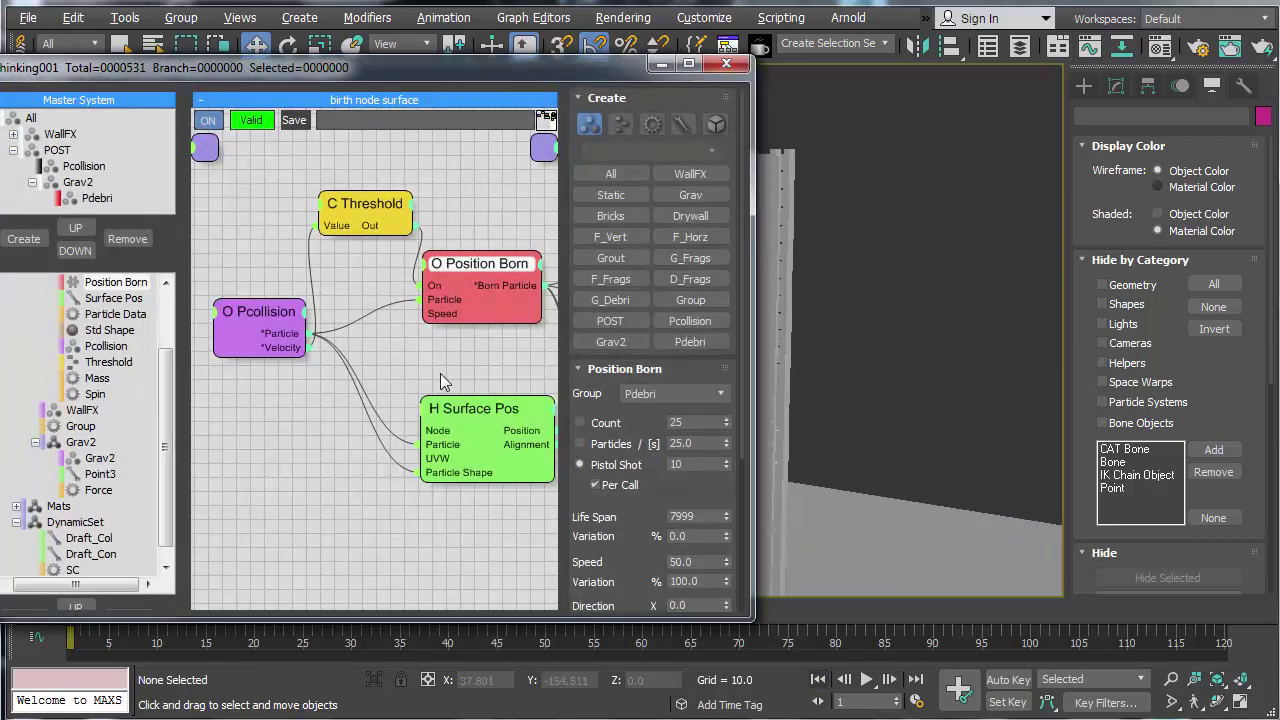
Step: Disable the Position Born operator in the birth node surface network and widen the window to show the whole network
{"action": "right_click", "coordinate": [476, 264]}
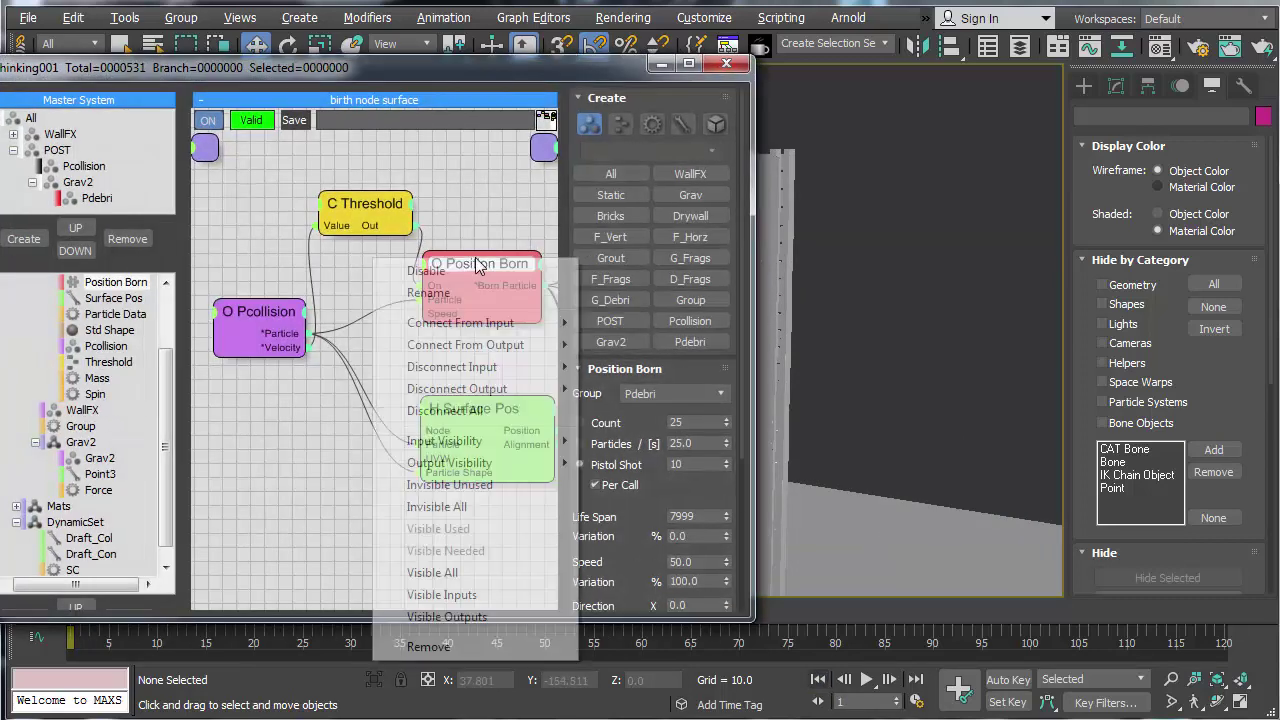
{"action": "left_click", "coordinate": [478, 270]}
{"action": "left_click_drag", "start_coordinate": [755, 492], "coordinate": [1162, 487]}
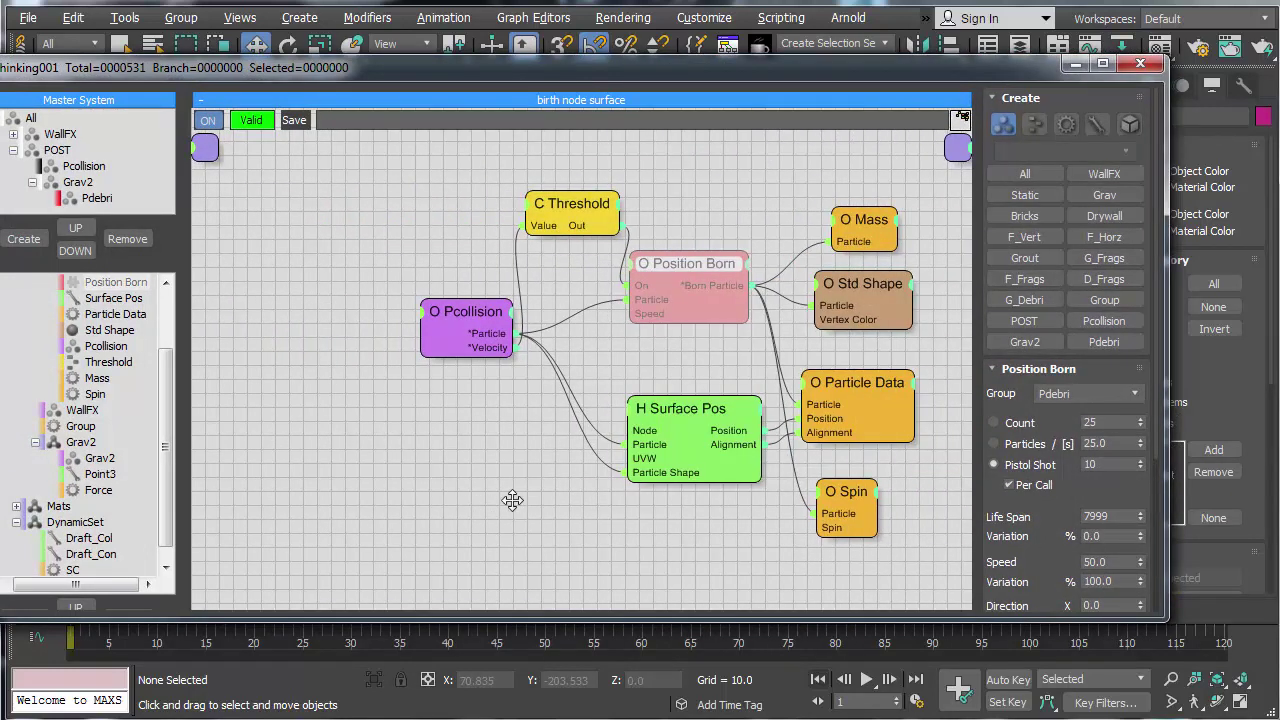
{"action": "middle_click_drag", "start_coordinate": [514, 500], "coordinate": [406, 482]}
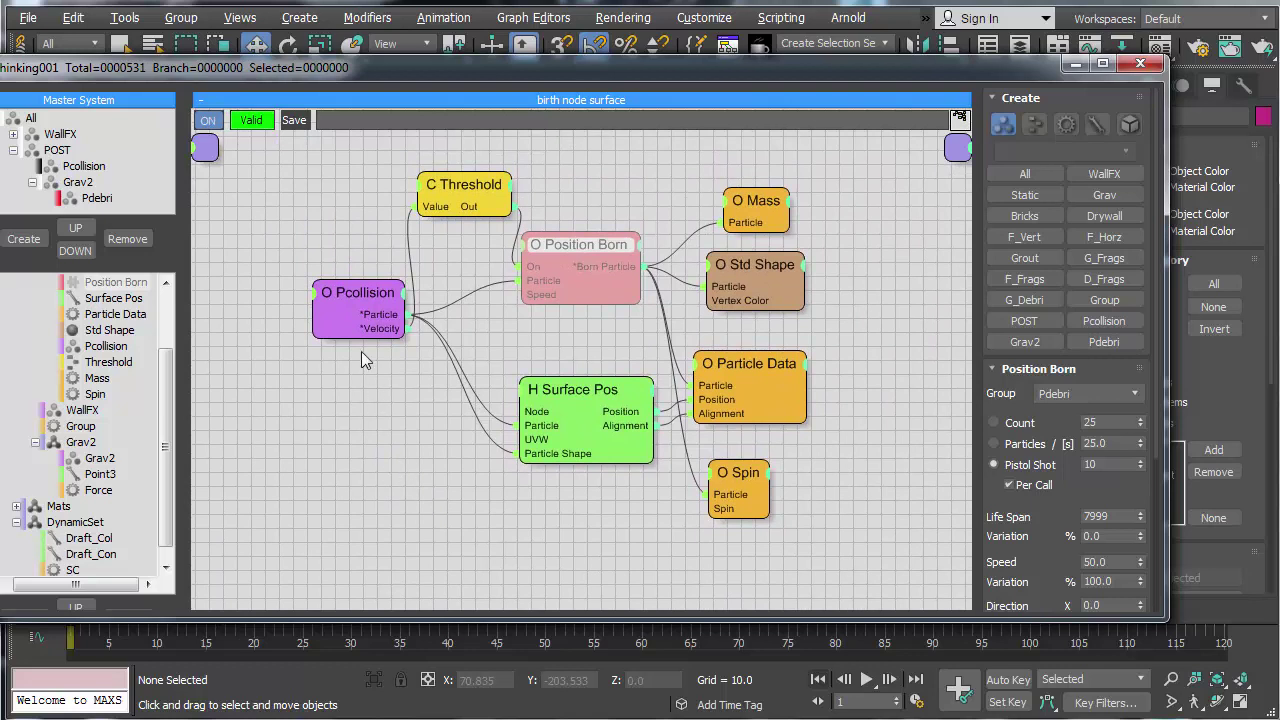
Step: Duplicate the Pcollision and Threshold nodes, placing the copies in the empty area below the existing network
{"action": "double_click", "coordinate": [356, 297]}
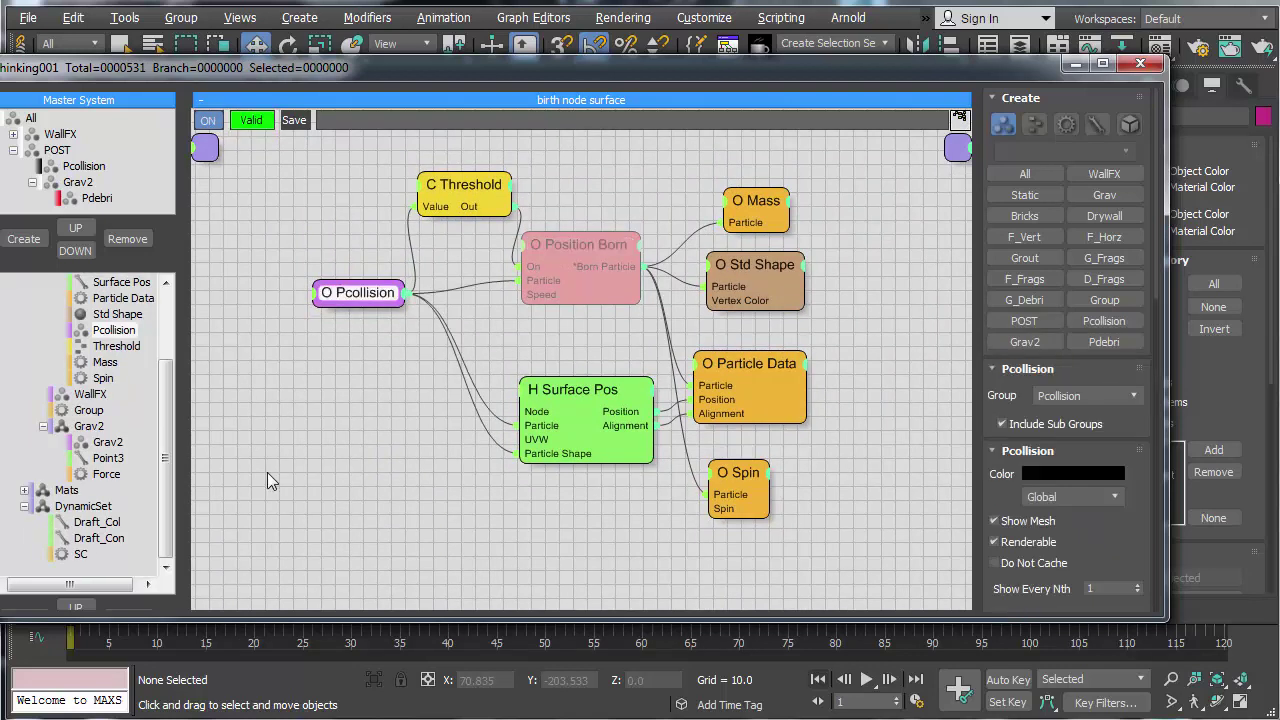
{"action": "double_click", "coordinate": [352, 300]}
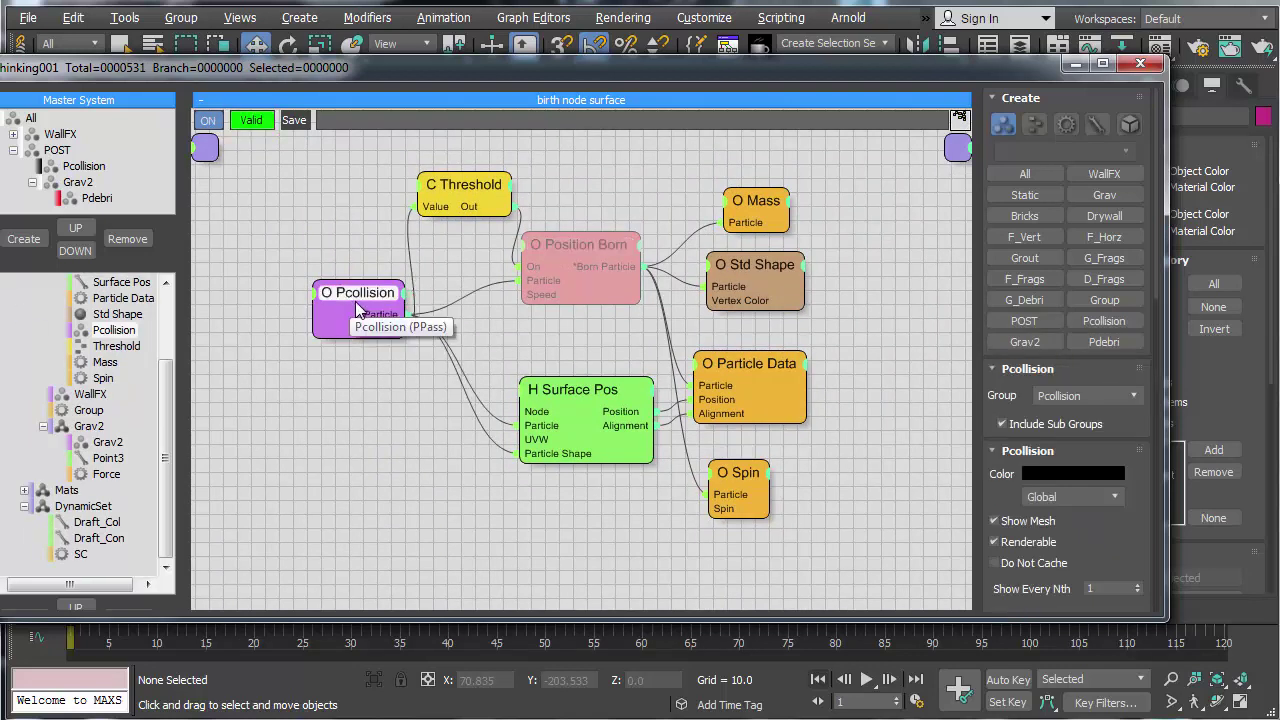
{"action": "left_click_drag", "start_coordinate": [356, 303], "coordinate": [293, 533], "text": "shift"}
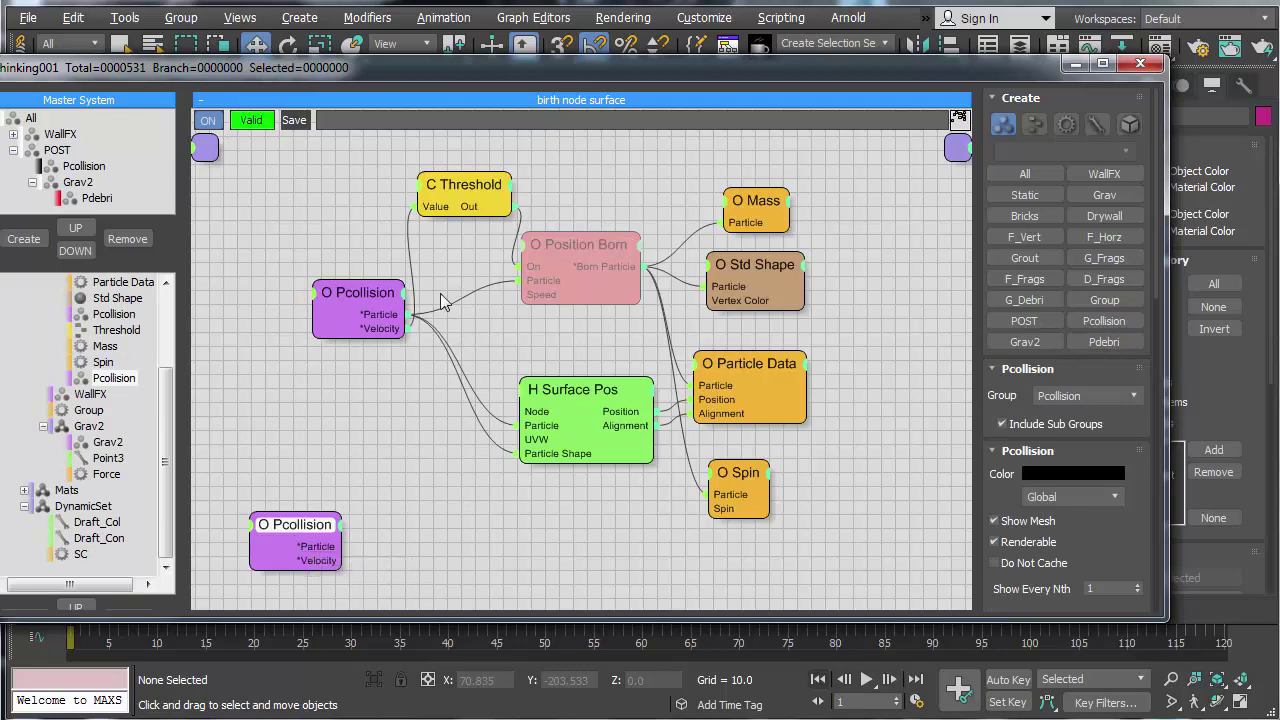
{"action": "left_click_drag", "start_coordinate": [455, 205], "coordinate": [430, 487], "text": "shift"}
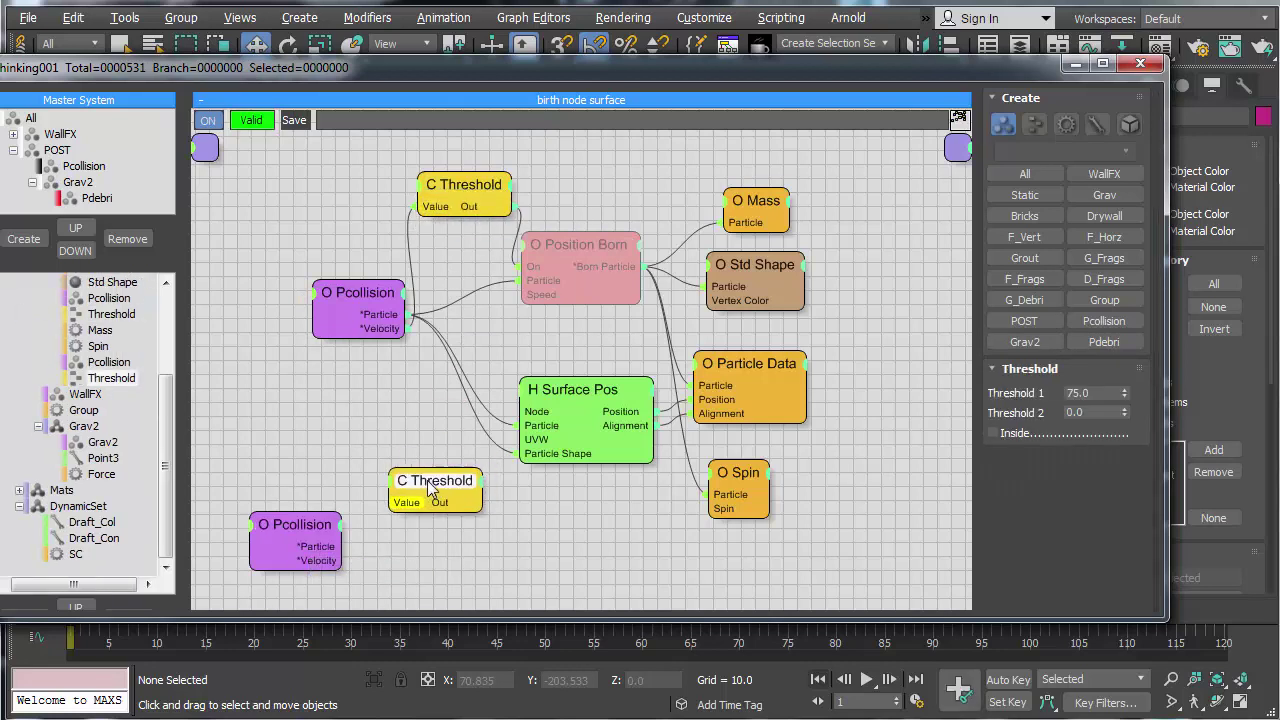
Step: Add a ShapeNoise operator below the Surface Pos node, beside the copied Threshold
{"action": "middle_click_drag", "start_coordinate": [572, 527], "coordinate": [523, 408]}
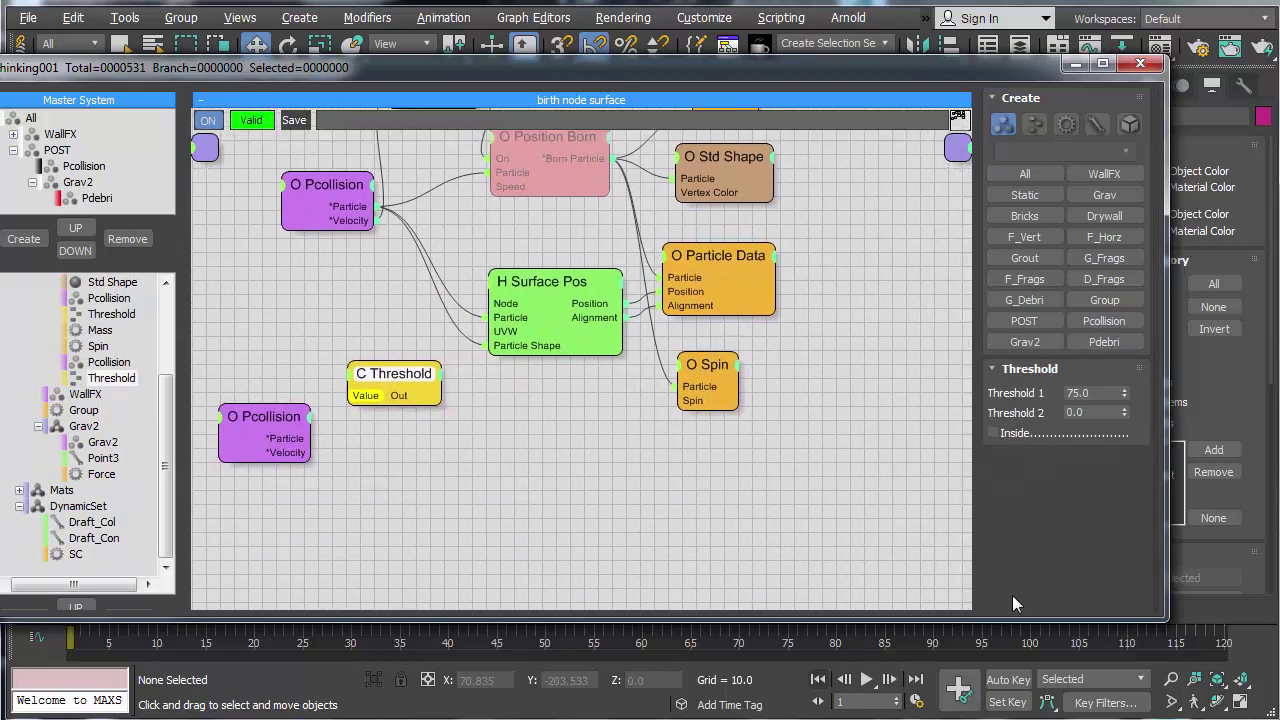
{"action": "left_click_drag", "start_coordinate": [1162, 621], "coordinate": [911, 624]}
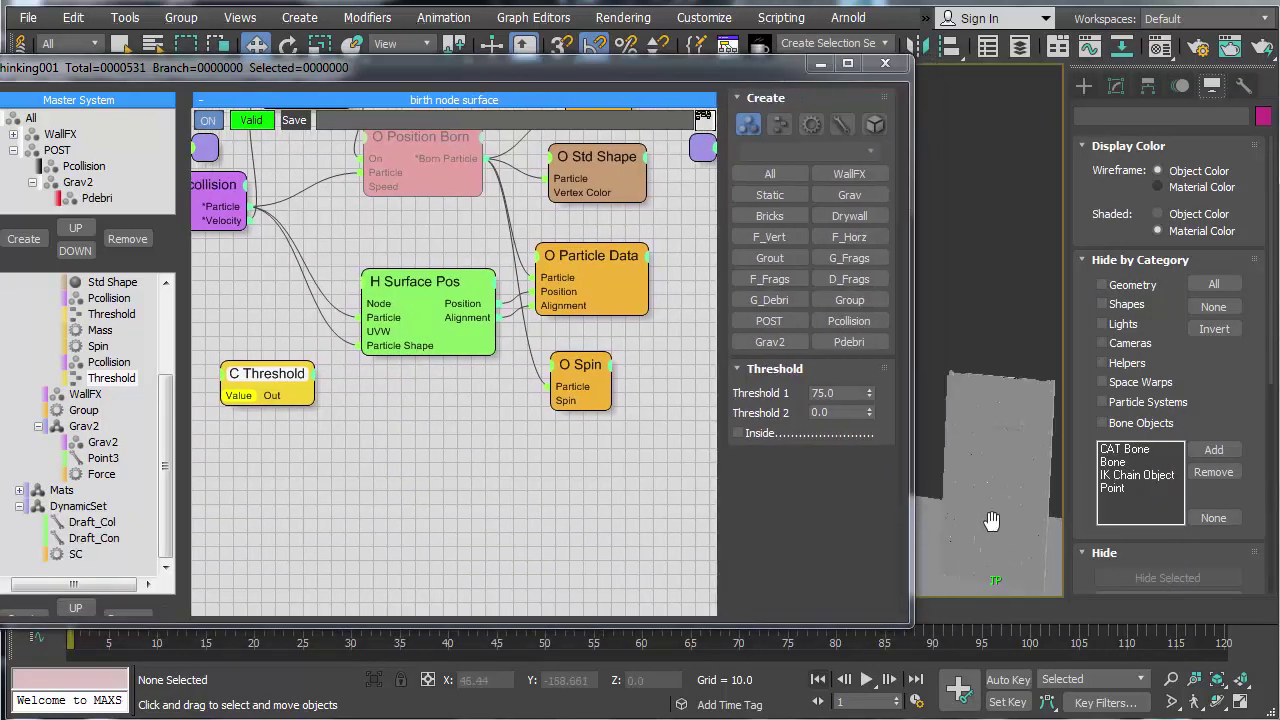
{"action": "middle_click_drag", "start_coordinate": [362, 474], "coordinate": [467, 522]}
{"action": "right_click", "coordinate": [467, 522]}
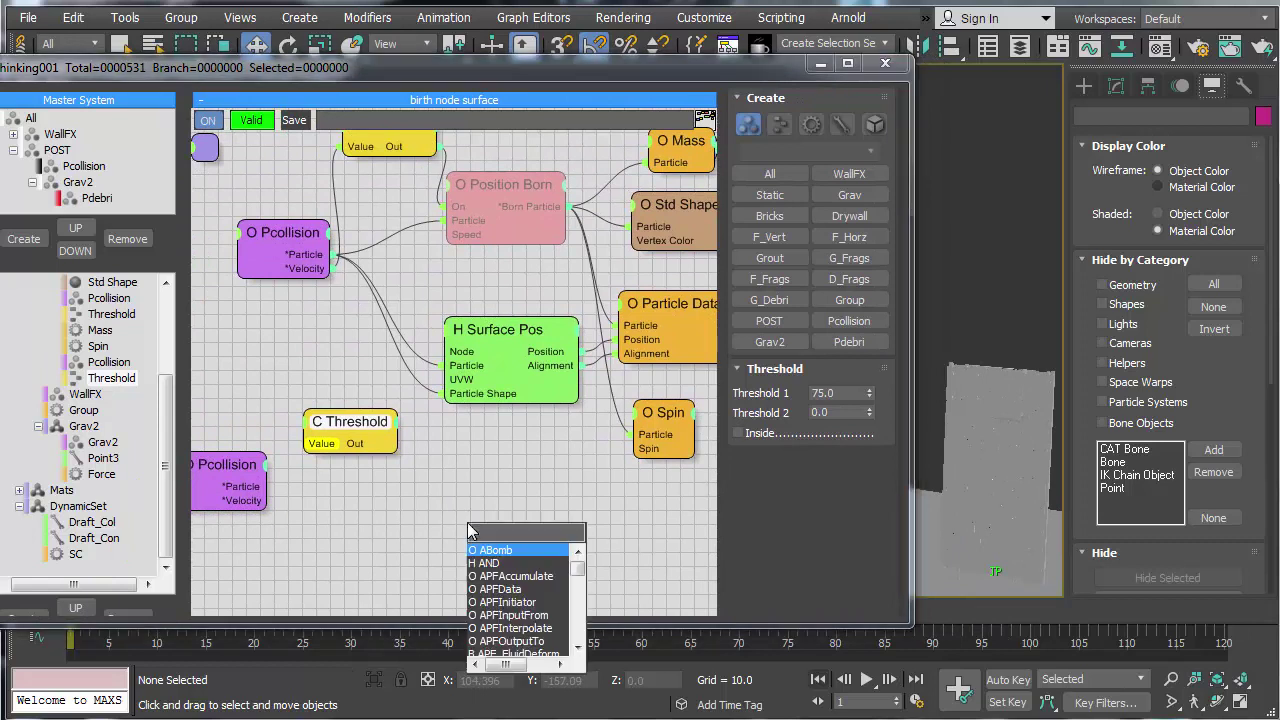
{"action": "type", "text": "shapenoi"}
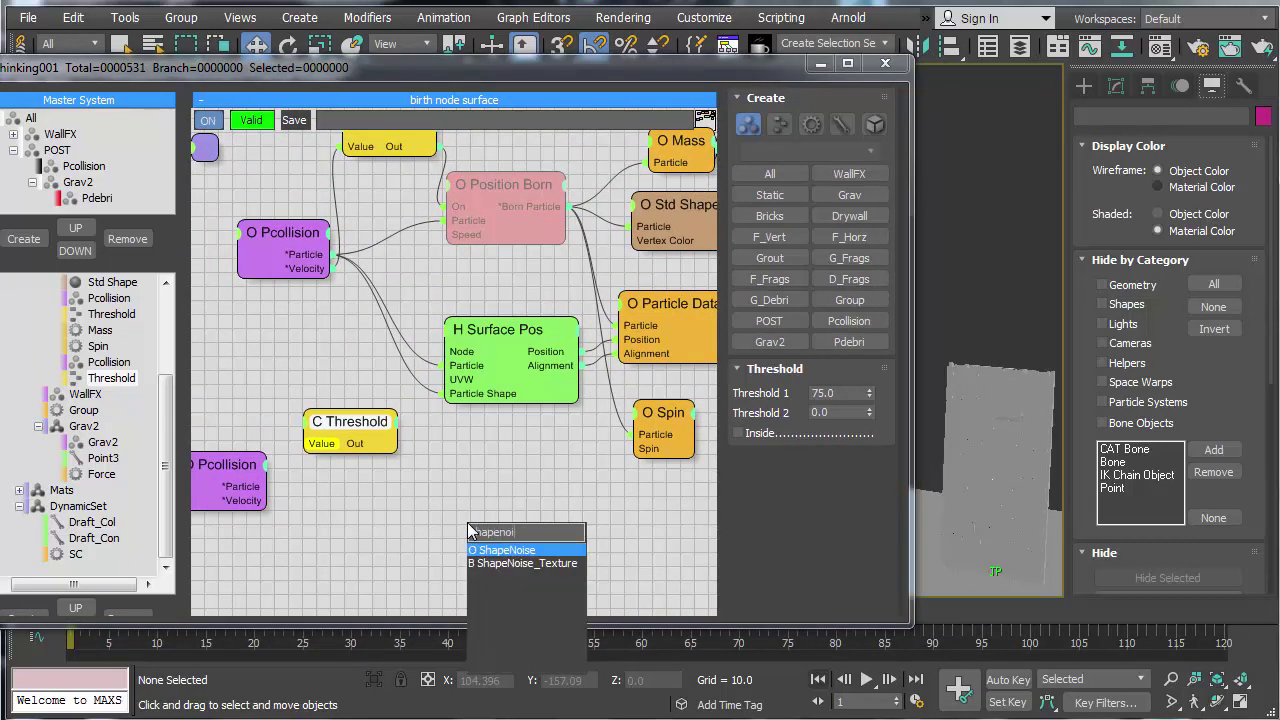
{"action": "key", "text": "Return"}
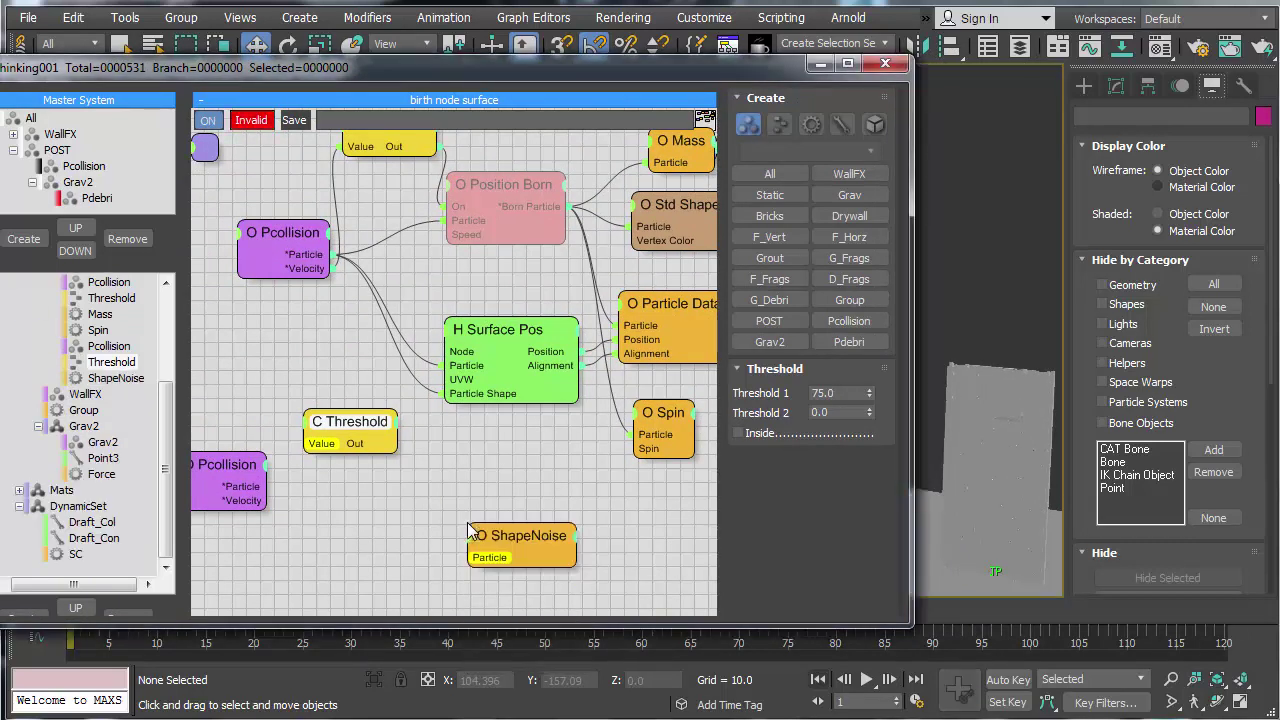
Step: Expose the ON input of ShapeNoise and connect the copied Threshold's Out to it
{"action": "left_click", "coordinate": [472, 535]}
{"action": "left_click", "coordinate": [473, 539]}
{"action": "left_click", "coordinate": [479, 542]}
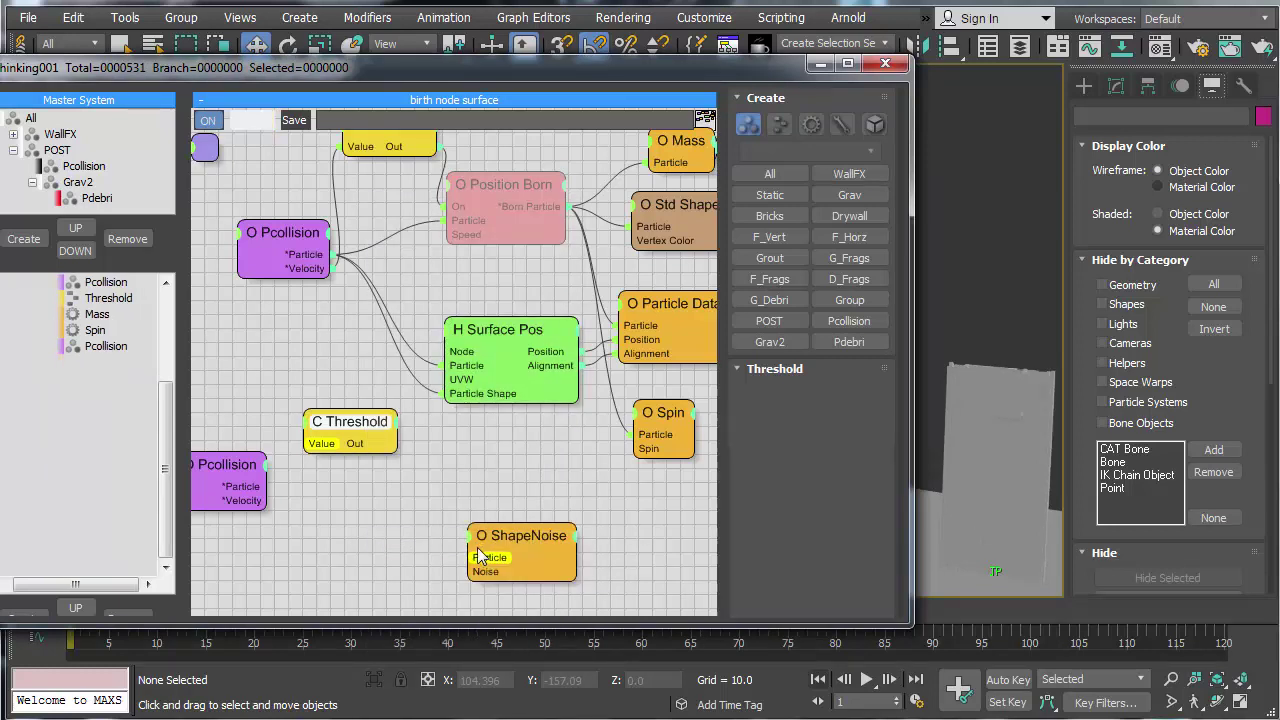
{"action": "left_click", "coordinate": [471, 537]}
{"action": "left_click", "coordinate": [471, 540]}
{"action": "left_click", "coordinate": [469, 537]}
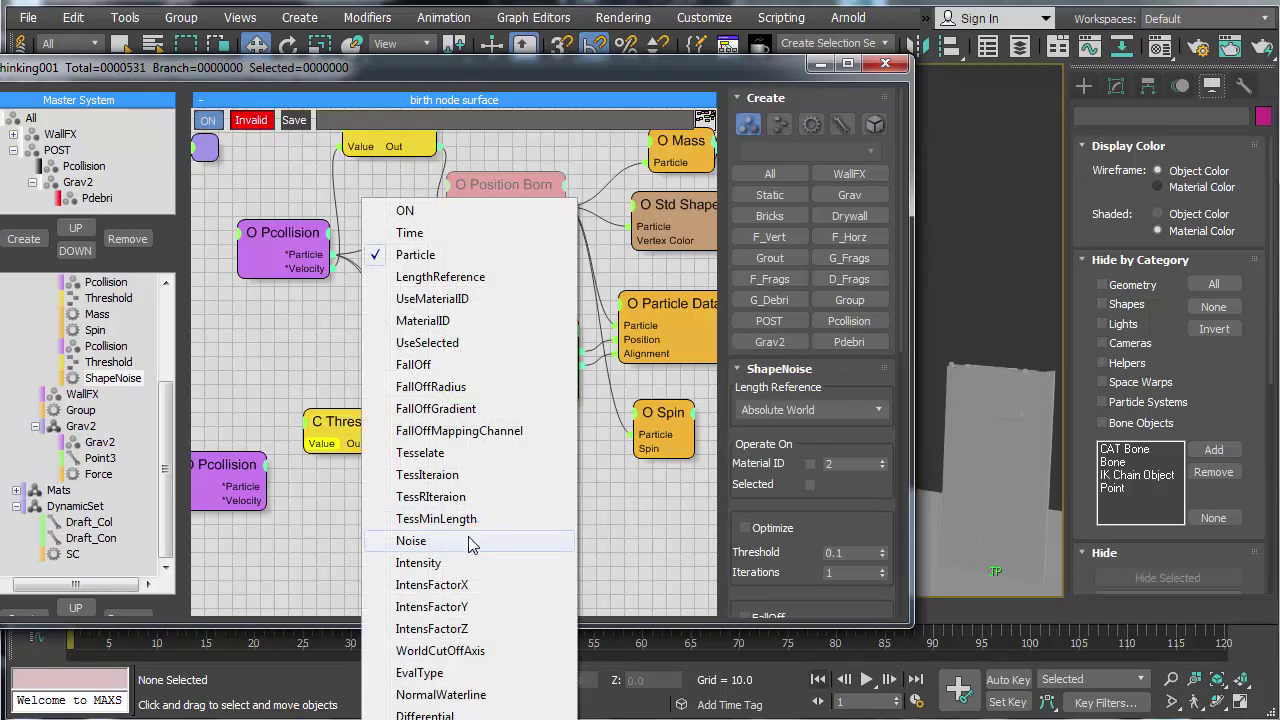
{"action": "left_click", "coordinate": [405, 210]}
{"action": "left_click_drag", "start_coordinate": [465, 556], "coordinate": [397, 443]}
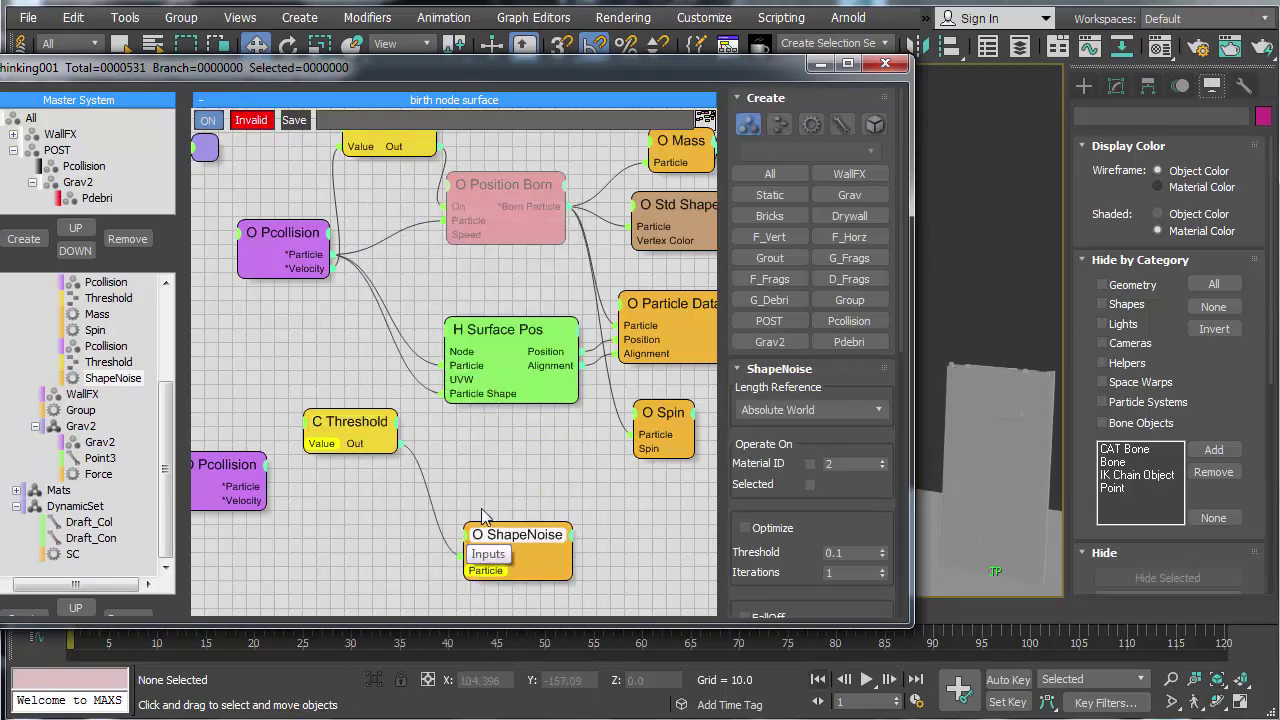
Step: Connect the copied Pcollision's Velocity to the copied Threshold's Value and its Particle output to ShapeNoise's Particle input, and display ShapeNoise's settings
{"action": "middle_click_drag", "start_coordinate": [508, 485], "coordinate": [583, 481]}
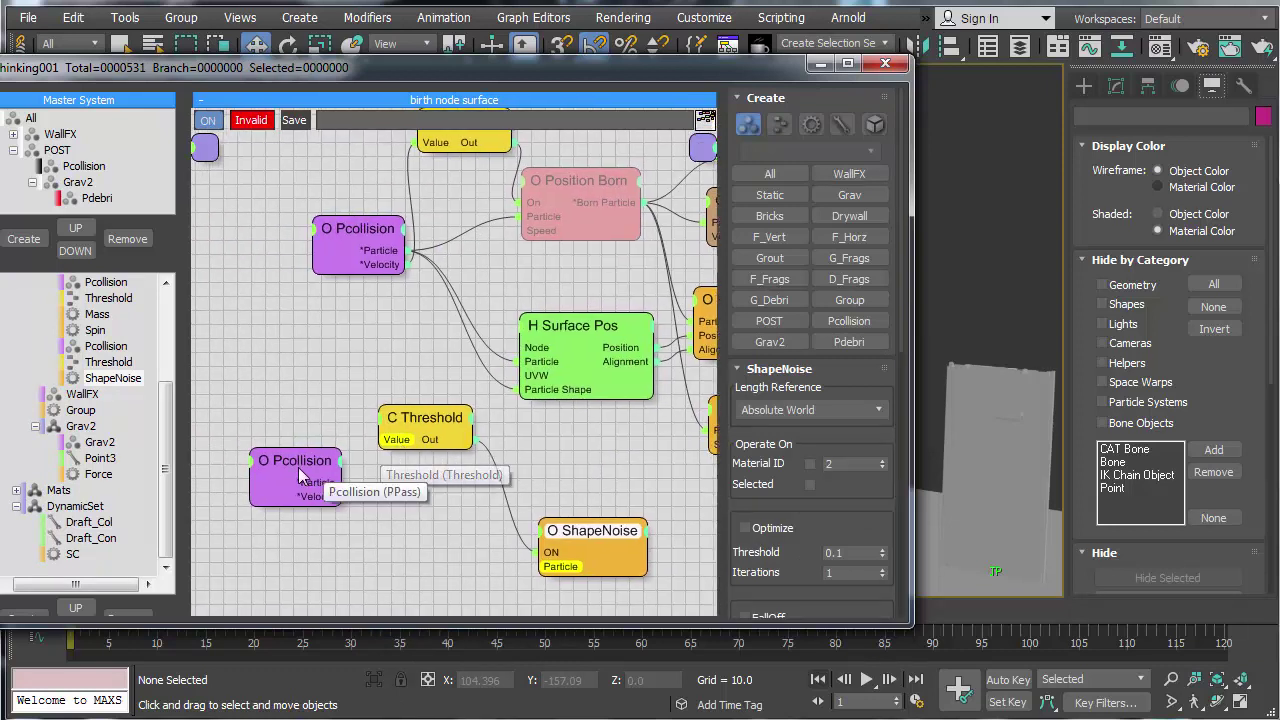
{"action": "left_click_drag", "start_coordinate": [297, 456], "coordinate": [272, 486]}
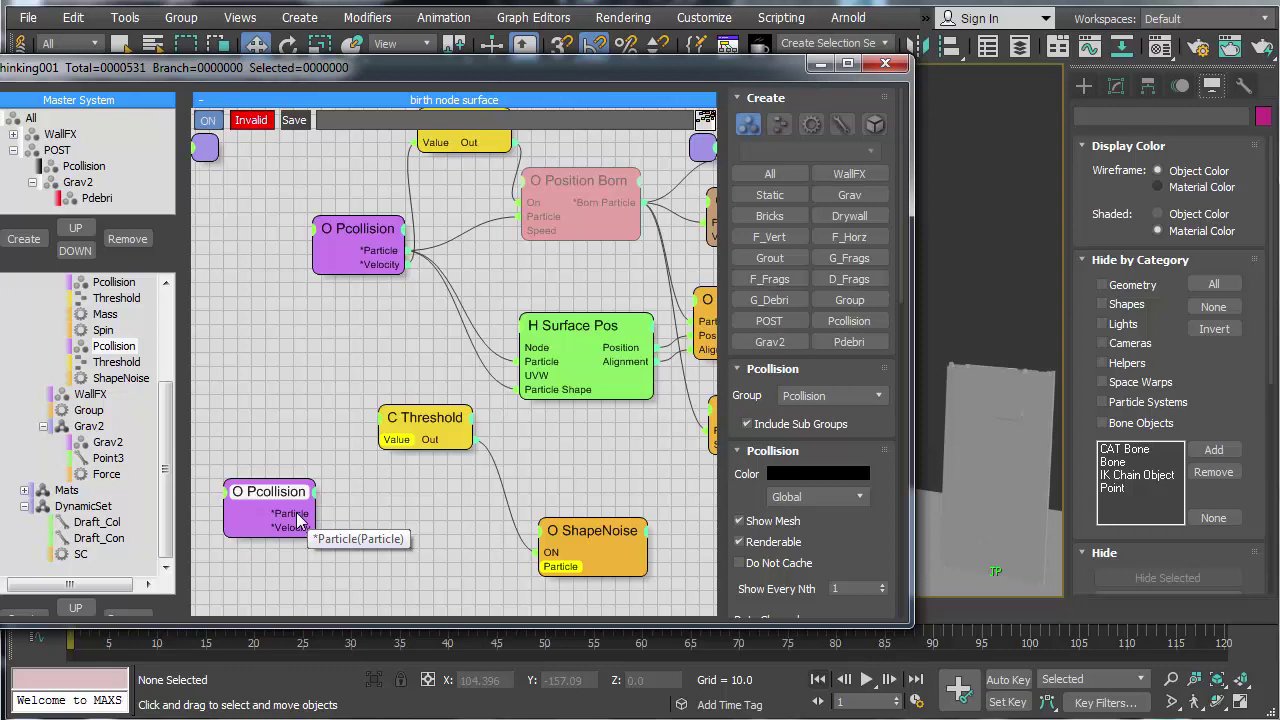
{"action": "left_click_drag", "start_coordinate": [300, 514], "coordinate": [381, 440]}
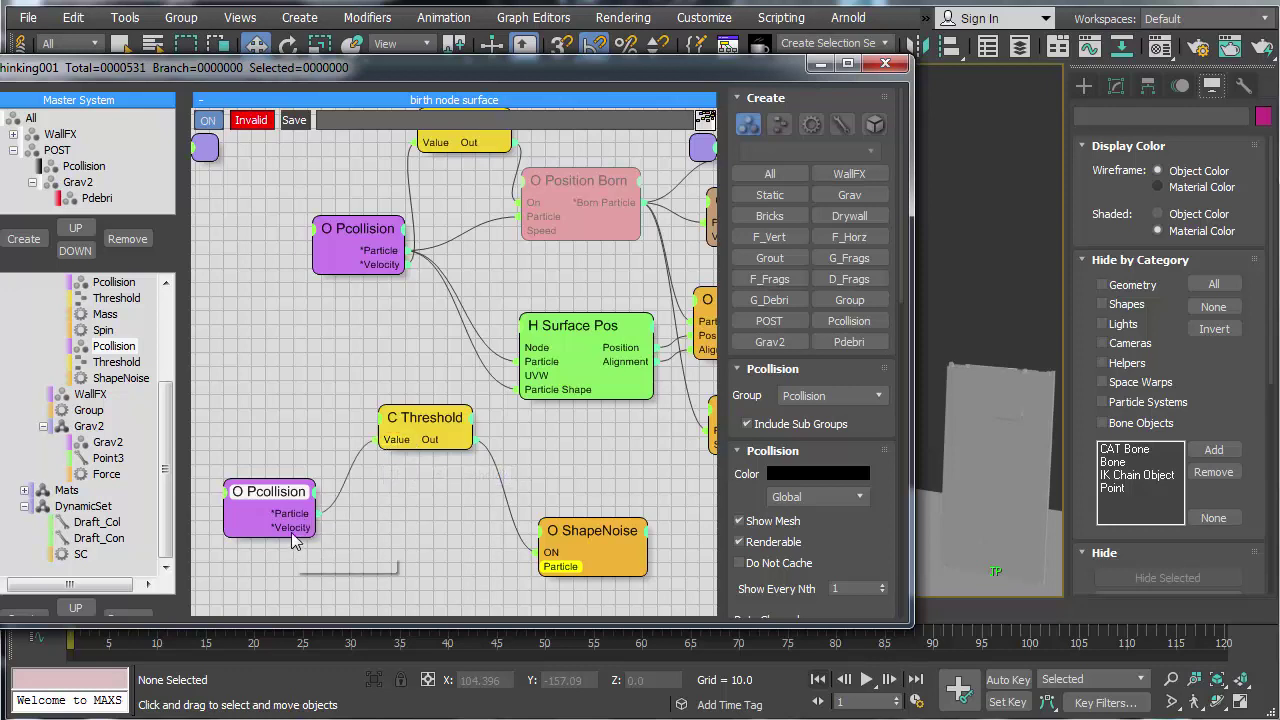
{"action": "left_click", "coordinate": [390, 443]}
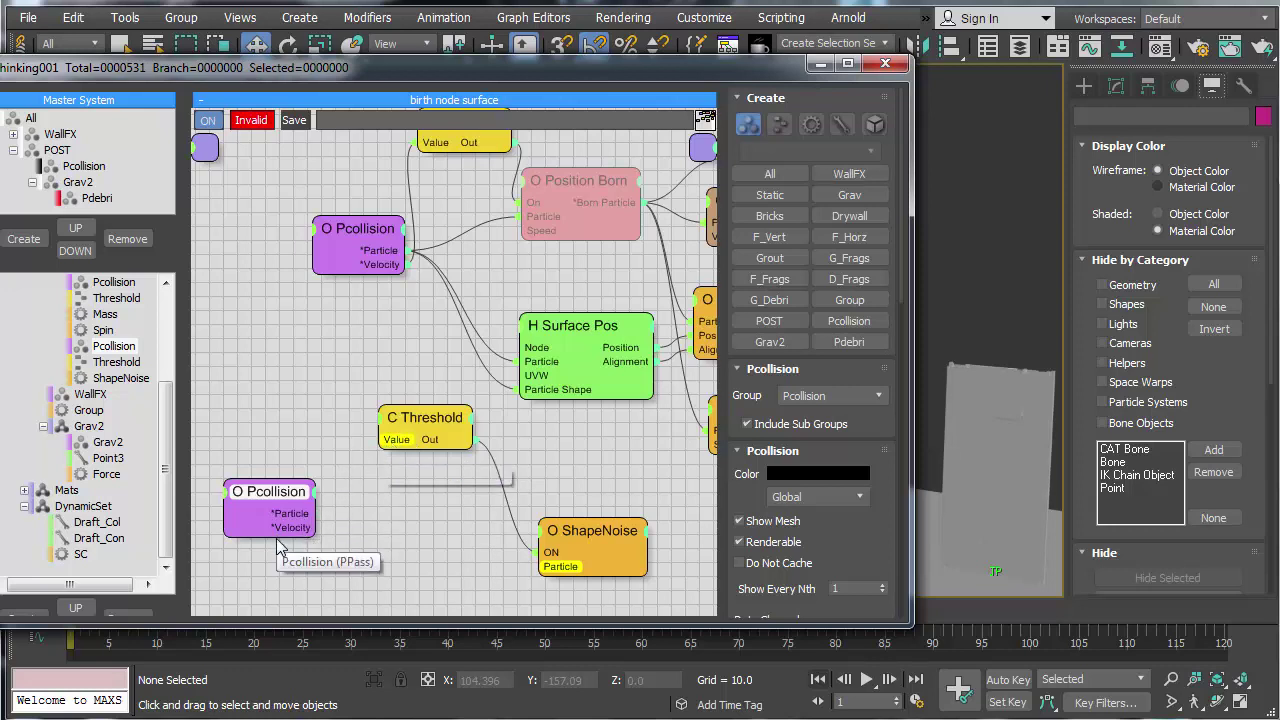
{"action": "left_click_drag", "start_coordinate": [313, 513], "coordinate": [382, 440]}
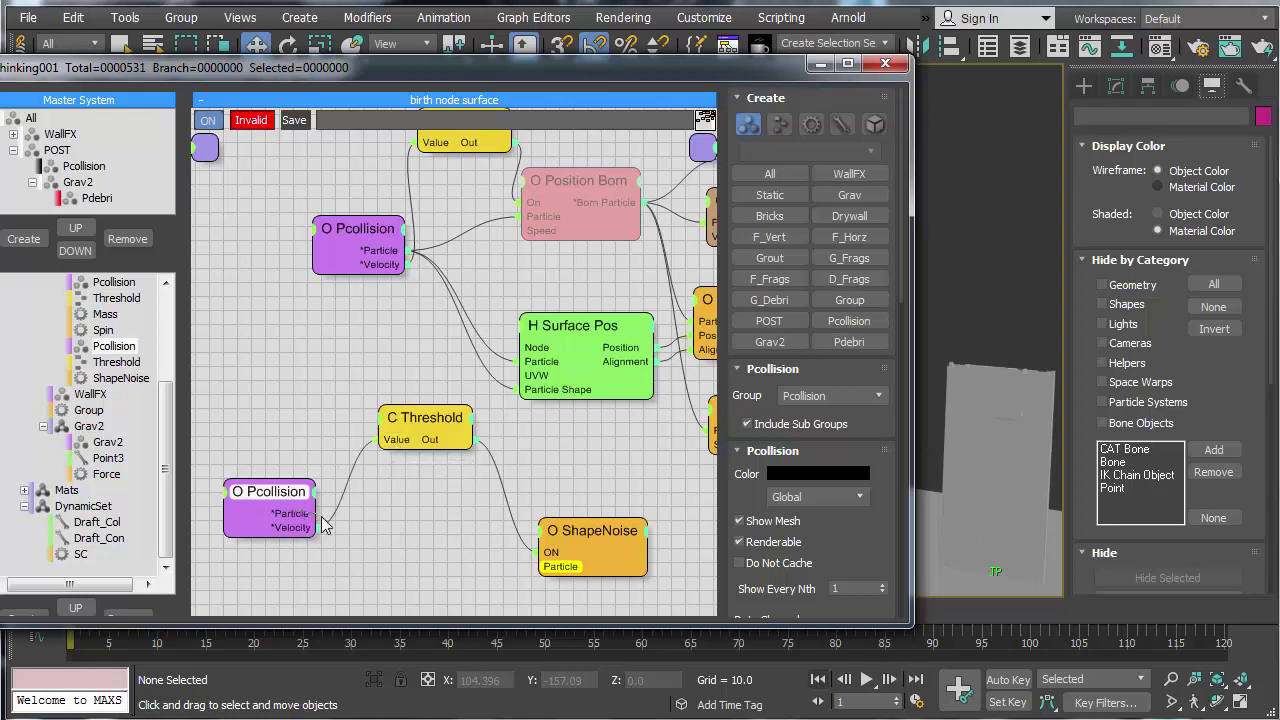
{"action": "left_click_drag", "start_coordinate": [322, 517], "coordinate": [540, 566]}
{"action": "left_click", "coordinate": [587, 532]}
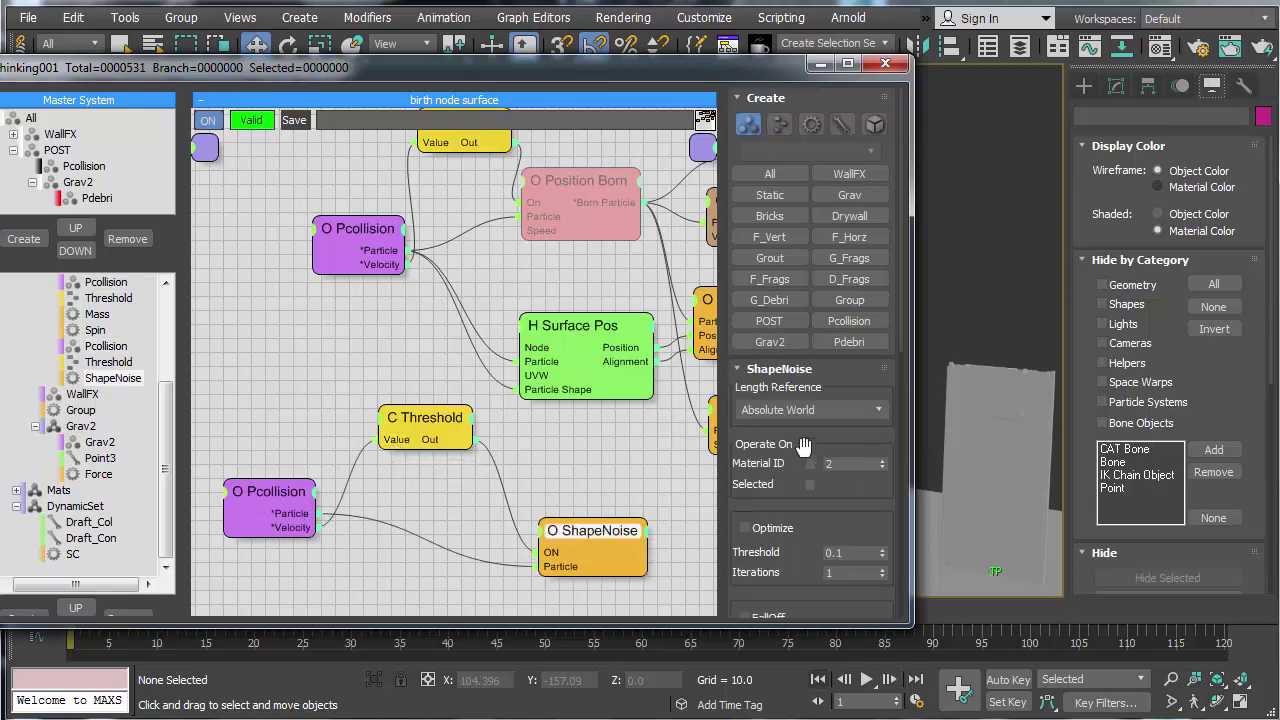
Step: Set the ShapeNoise length reference to Relative Boundingbox and restrict the operator to material ID 2
{"action": "left_click", "coordinate": [808, 410]}
{"action": "left_click", "coordinate": [795, 441]}
Step: Play the simulation to frame 6 and examine how the noise deforms the wall fragments
{"action": "left_click_drag", "start_coordinate": [645, 75], "coordinate": [393, 80]}
{"action": "middle_click_drag", "start_coordinate": [881, 334], "coordinate": [765, 338], "text": "alt"}
{"action": "key", "text": "."}
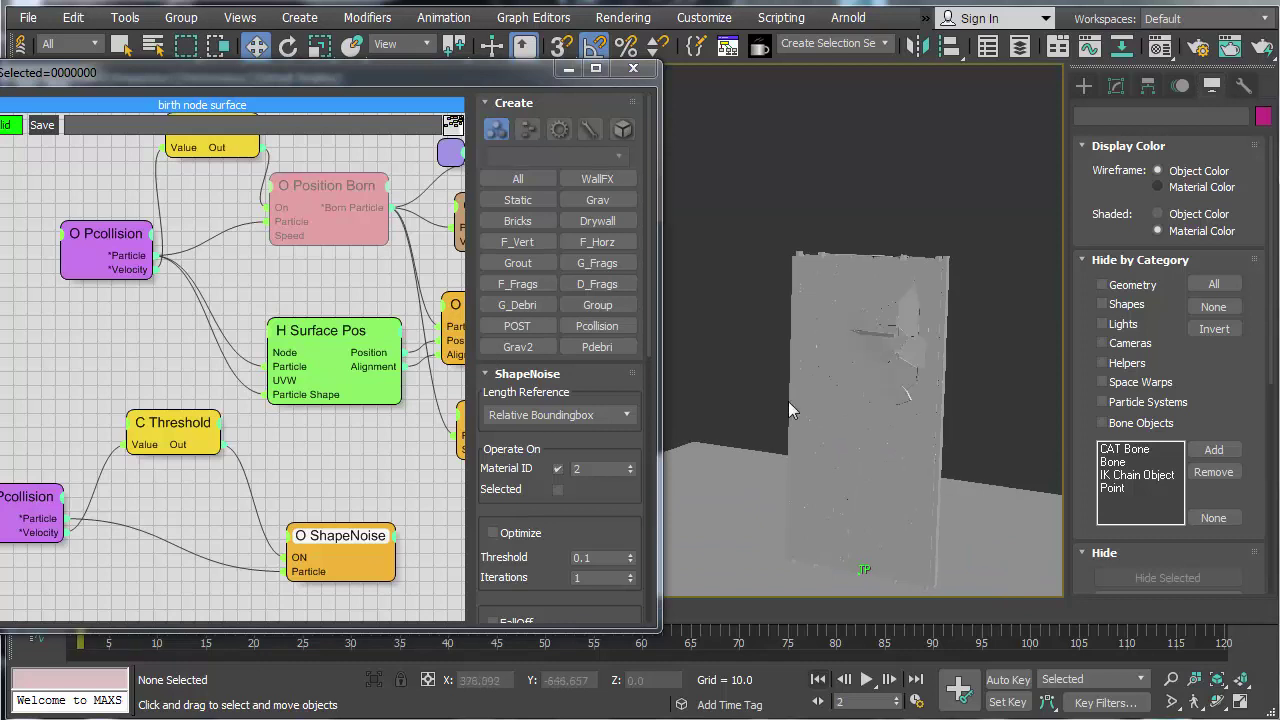
{"action": "left_click", "coordinate": [866, 679]}
{"action": "left_click", "coordinate": [866, 679]}
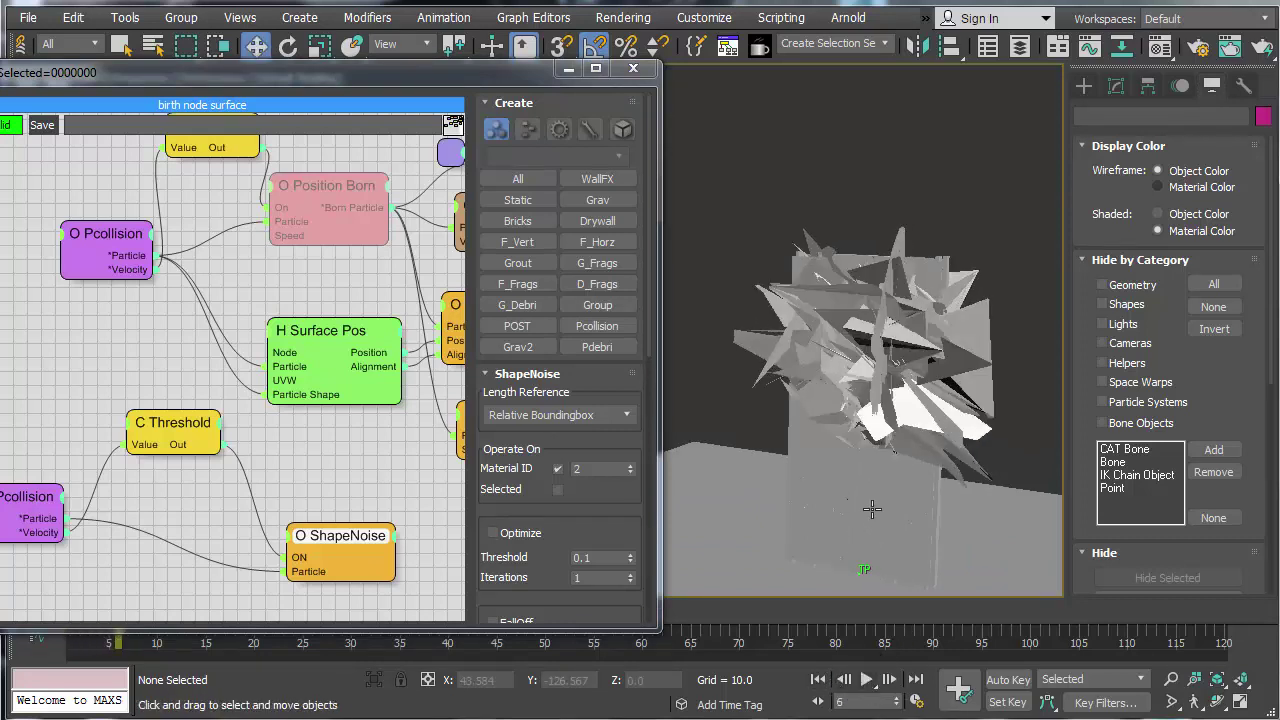
{"action": "middle_click_drag", "start_coordinate": [872, 509], "coordinate": [865, 494]}
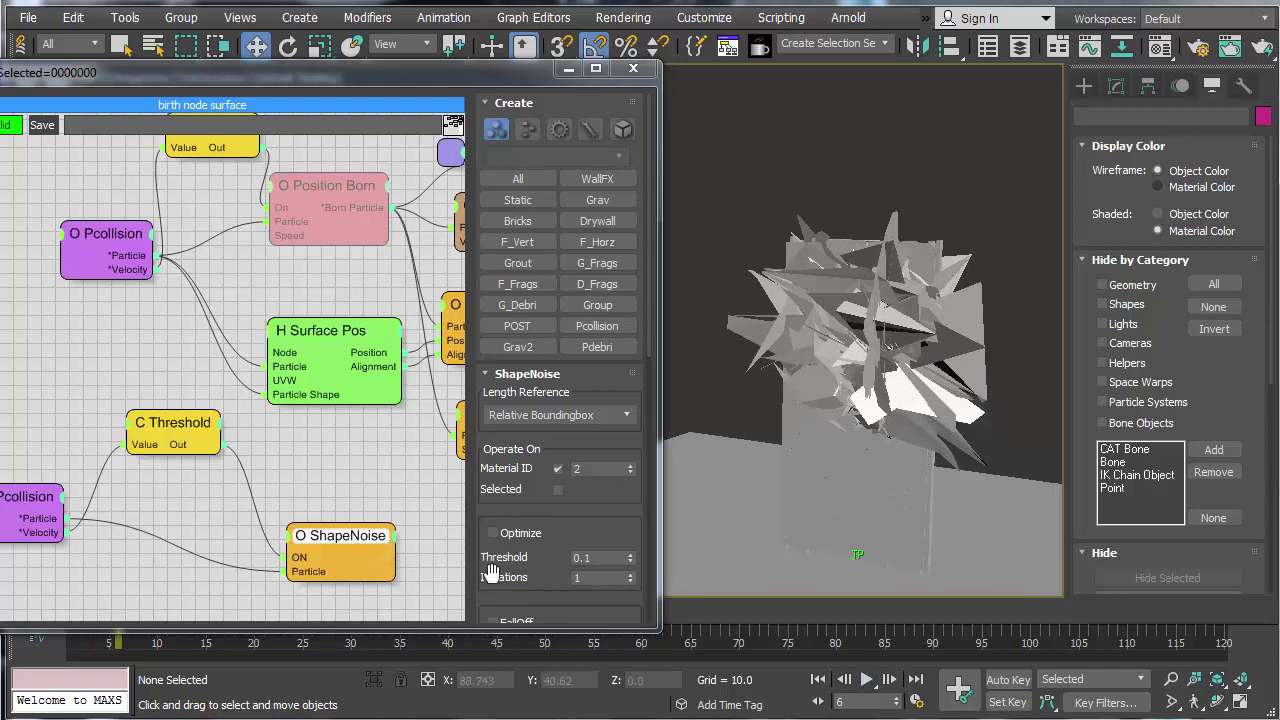
Step: Set the ShapeNoise noise evaluation mode to Normal
{"action": "scroll", "coordinate": [492, 571], "scroll_direction": "down", "scroll_amount": 10}
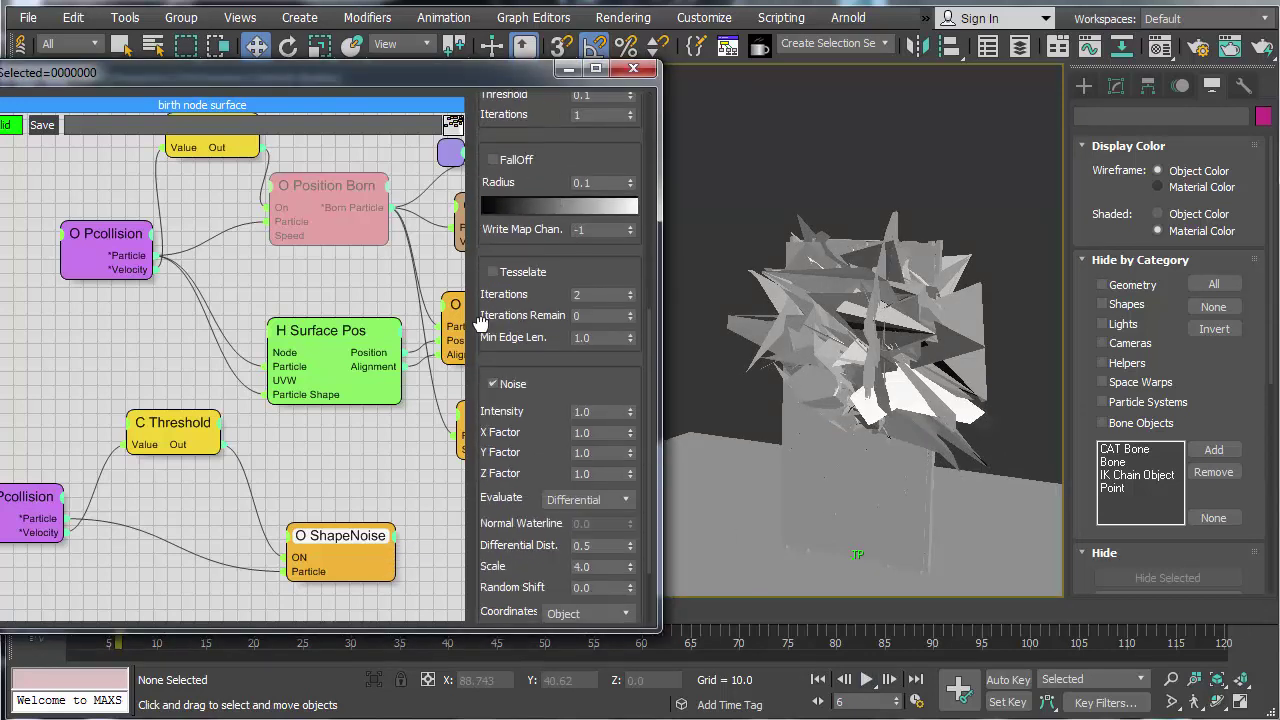
{"action": "left_click", "coordinate": [600, 473]}
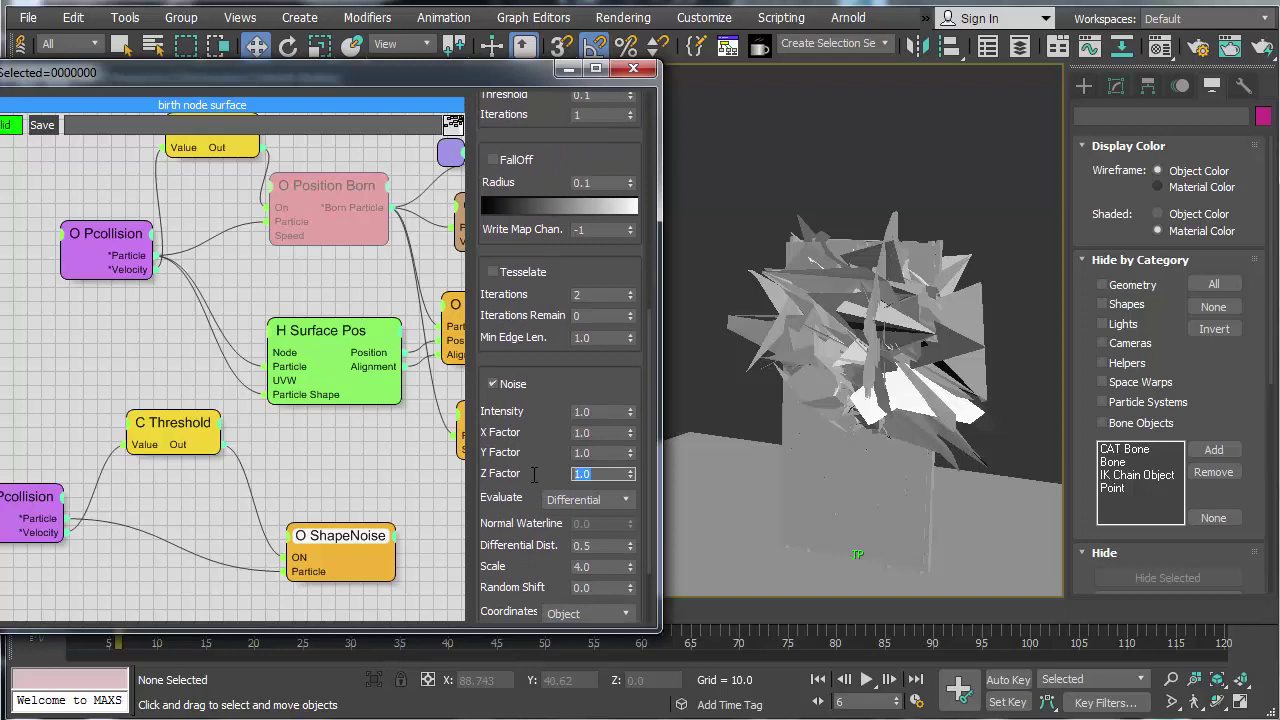
{"action": "left_click", "coordinate": [586, 500]}
{"action": "left_click", "coordinate": [582, 514]}
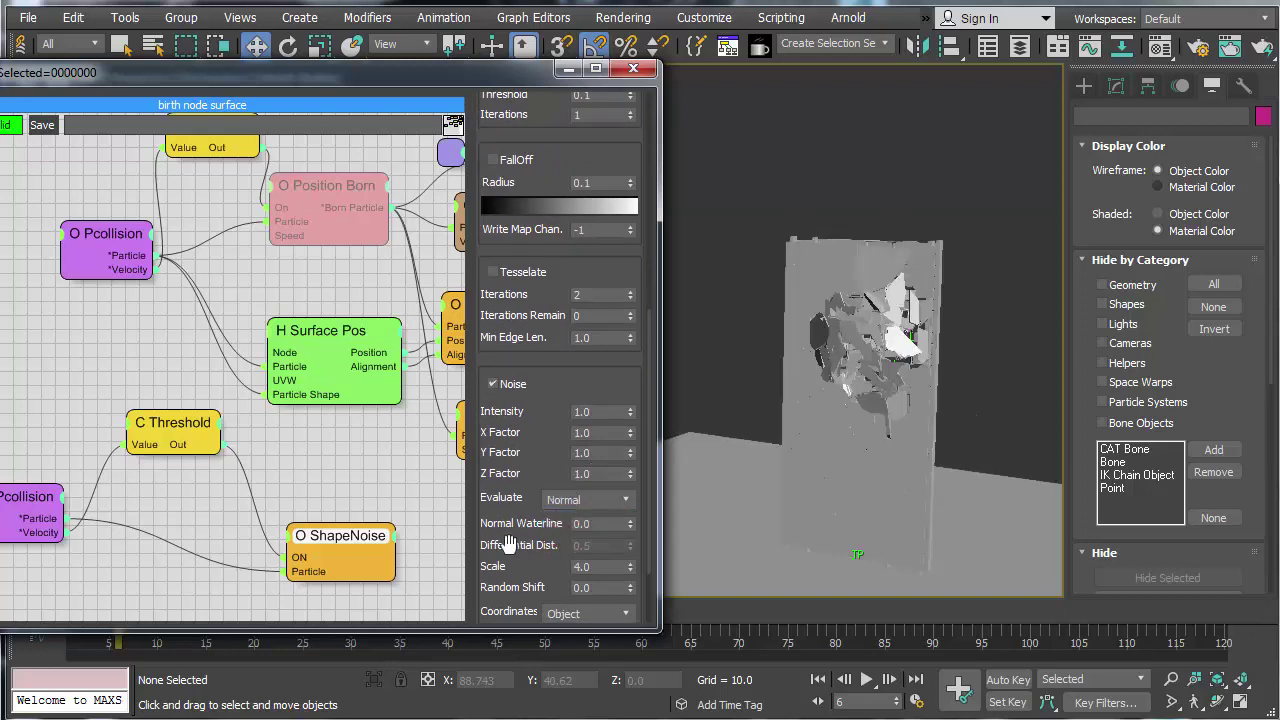
Step: Show edged faces on the wall fragments and set the ShapeNoise scale to 1.0
{"action": "left_click_drag", "start_coordinate": [509, 542], "coordinate": [508, 497]}
{"action": "scroll", "coordinate": [870, 372], "scroll_direction": "up", "scroll_amount": 3}
{"action": "scroll", "coordinate": [946, 361], "scroll_direction": "up", "scroll_amount": 3}
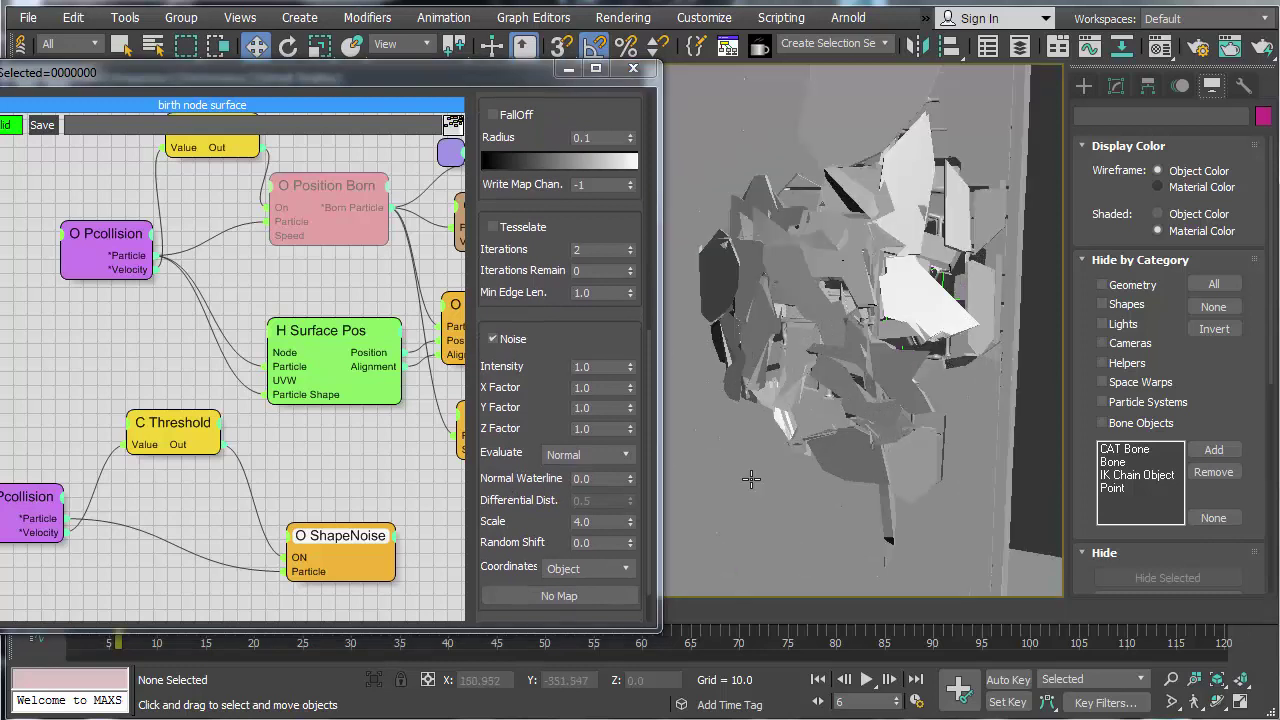
{"action": "key", "text": "F4"}
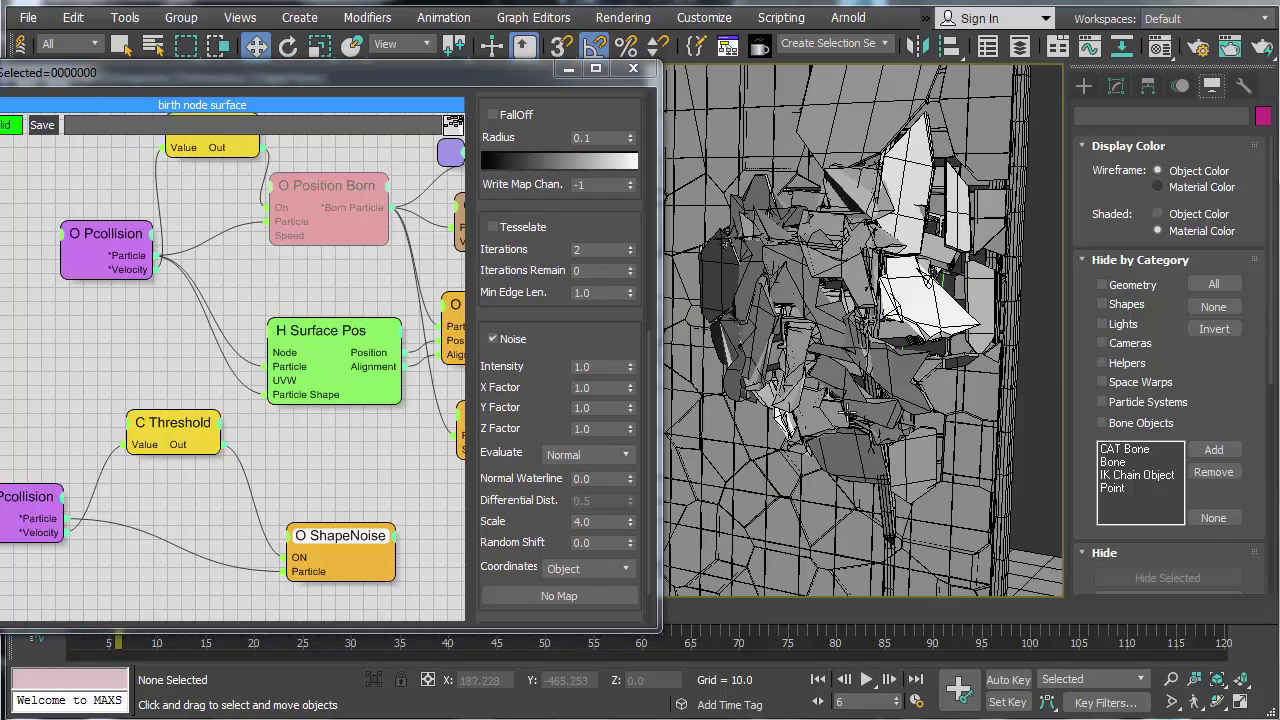
{"action": "left_click_drag", "start_coordinate": [592, 522], "coordinate": [536, 528]}
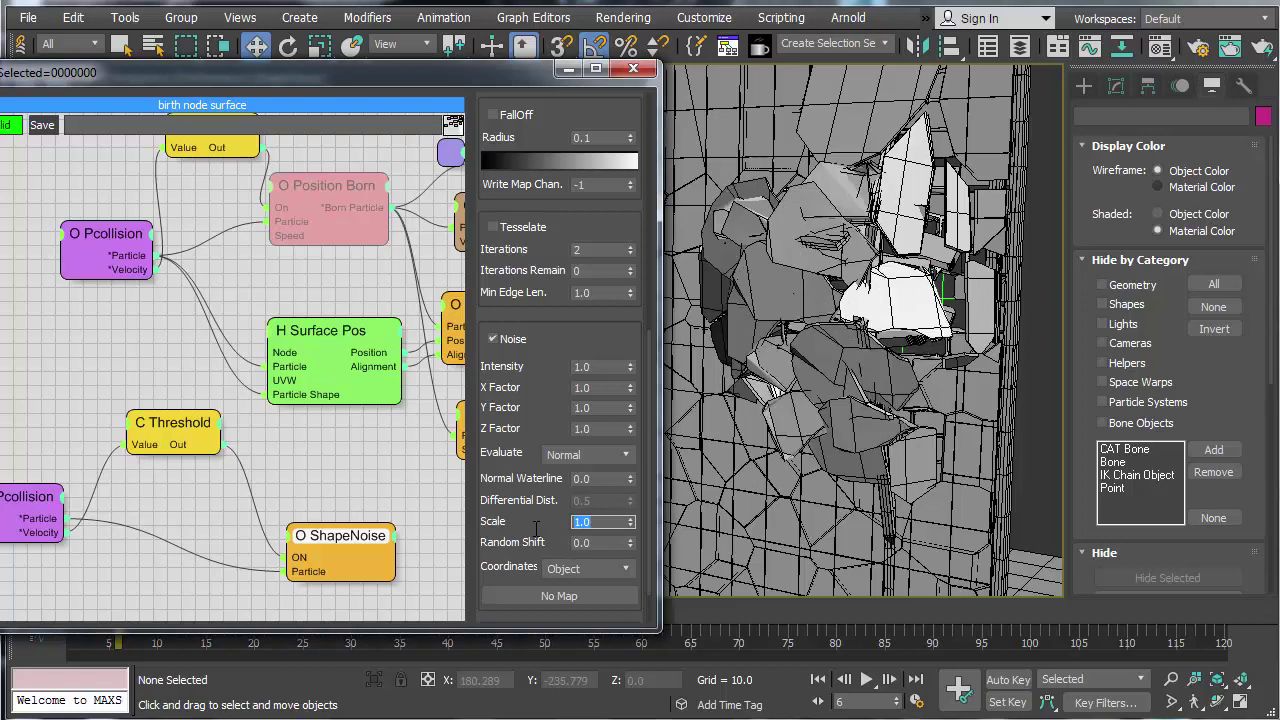
Step: Try ShapeNoise intensities of 0.5 and 0.1, and return the intensity to 1.0
{"action": "double_click", "coordinate": [582, 366]}
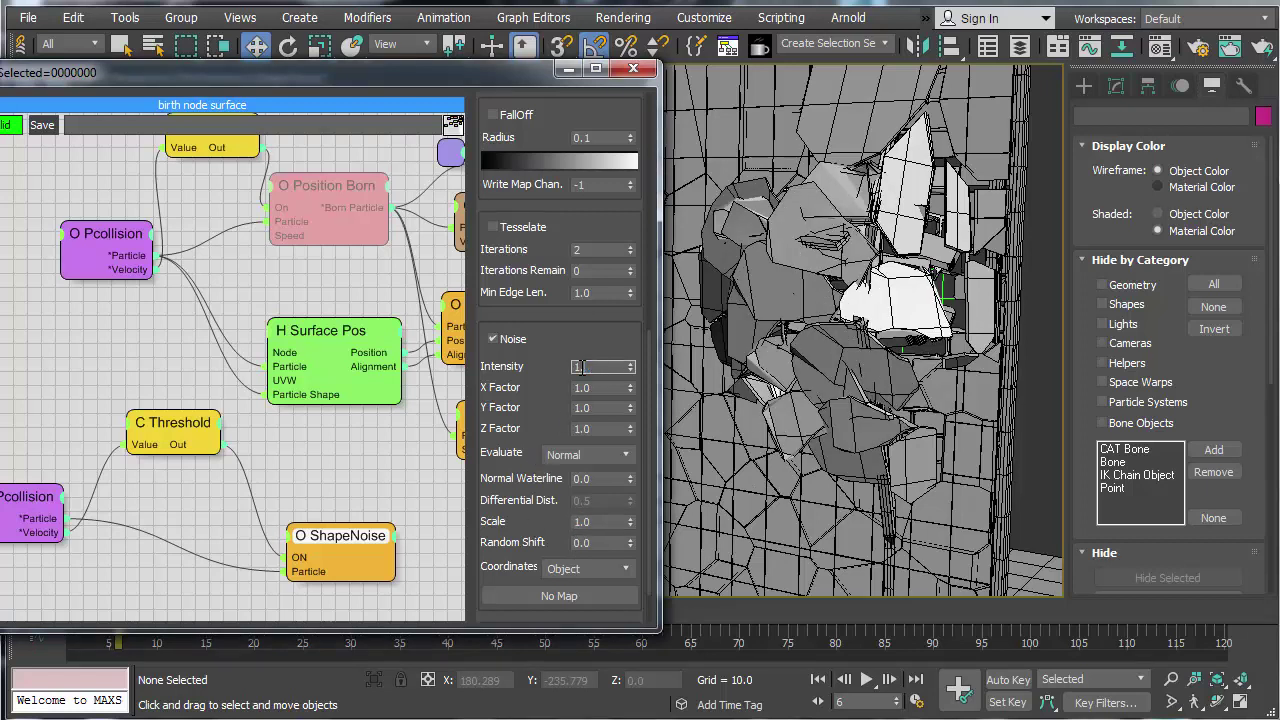
{"action": "type", "text": "0.5"}
{"action": "key", "text": "Return"}
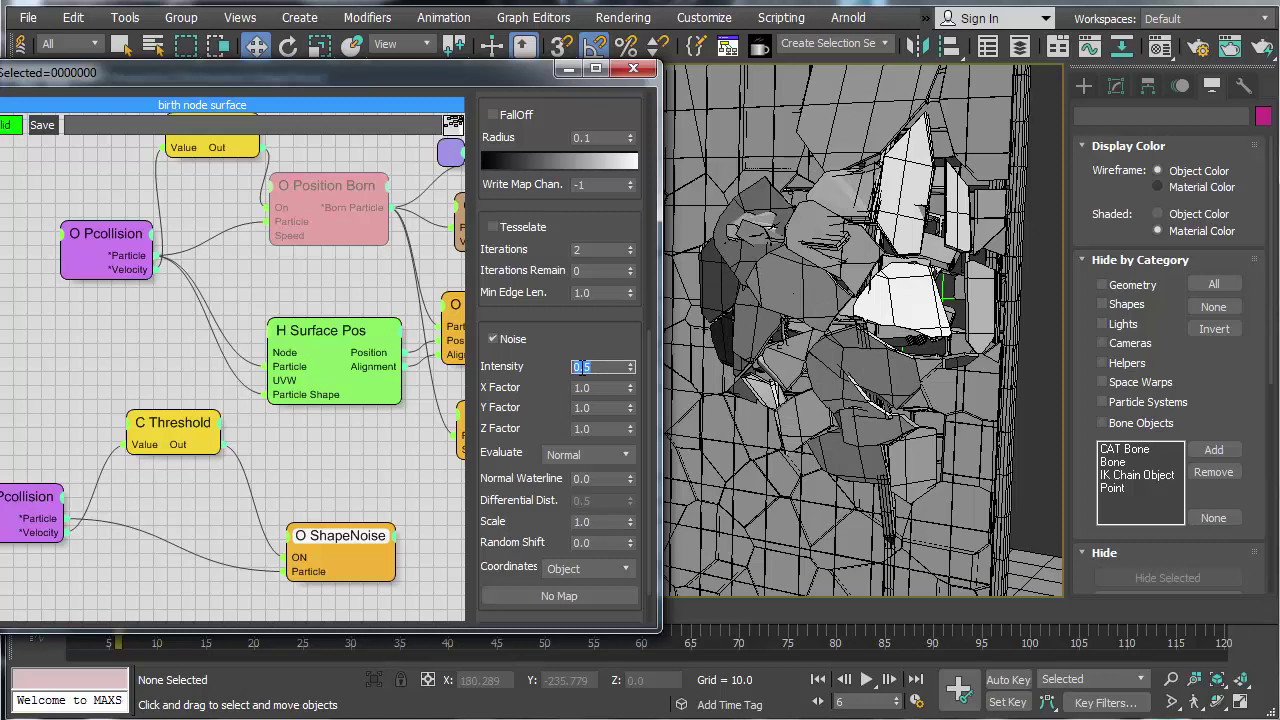
{"action": "type", "text": "0.1"}
{"action": "key", "text": "Return"}
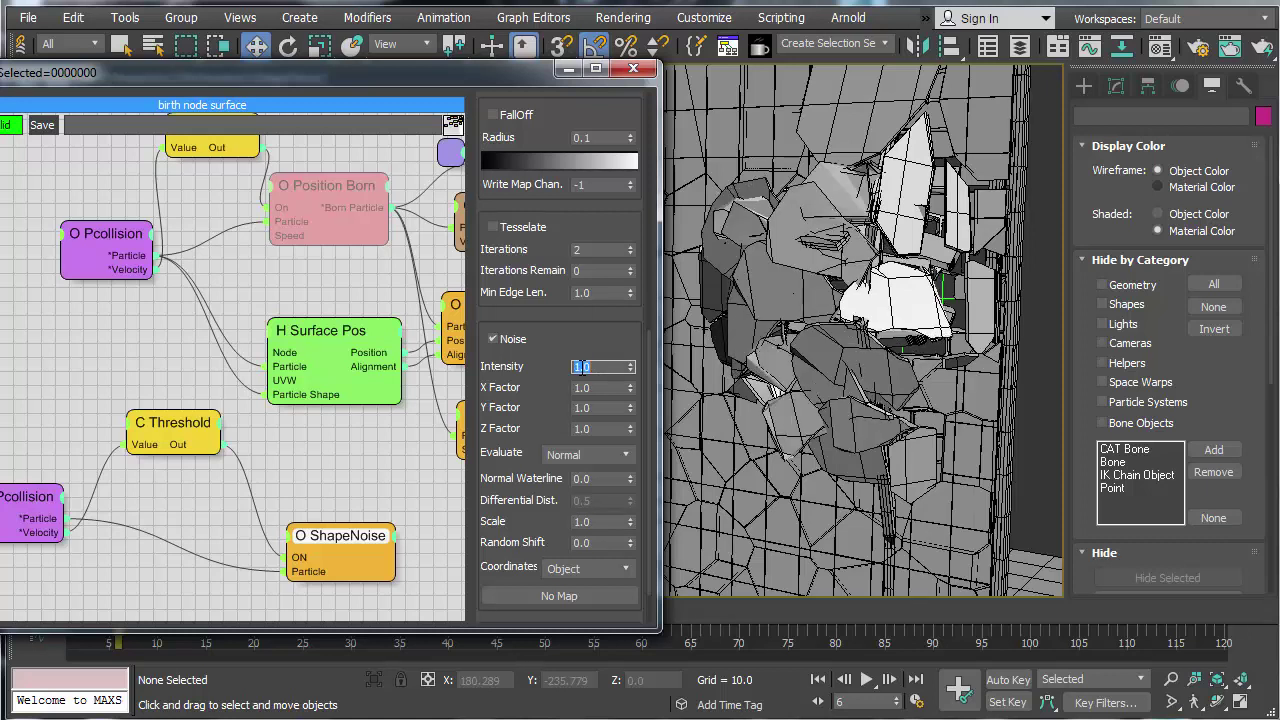
Step: Restart the simulation, step to frame 3 and examine the fragments around the impact area
{"action": "left_click", "coordinate": [818, 681]}
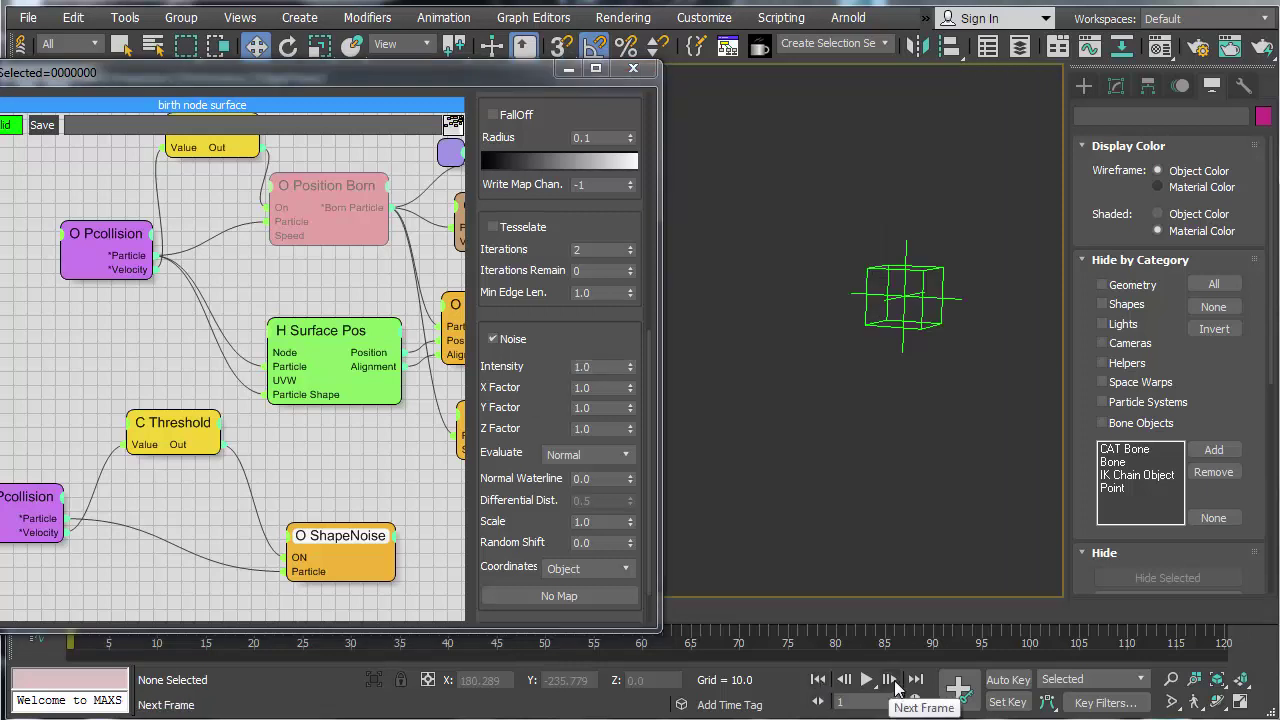
{"action": "left_click", "coordinate": [889, 680]}
{"action": "left_click", "coordinate": [889, 680]}
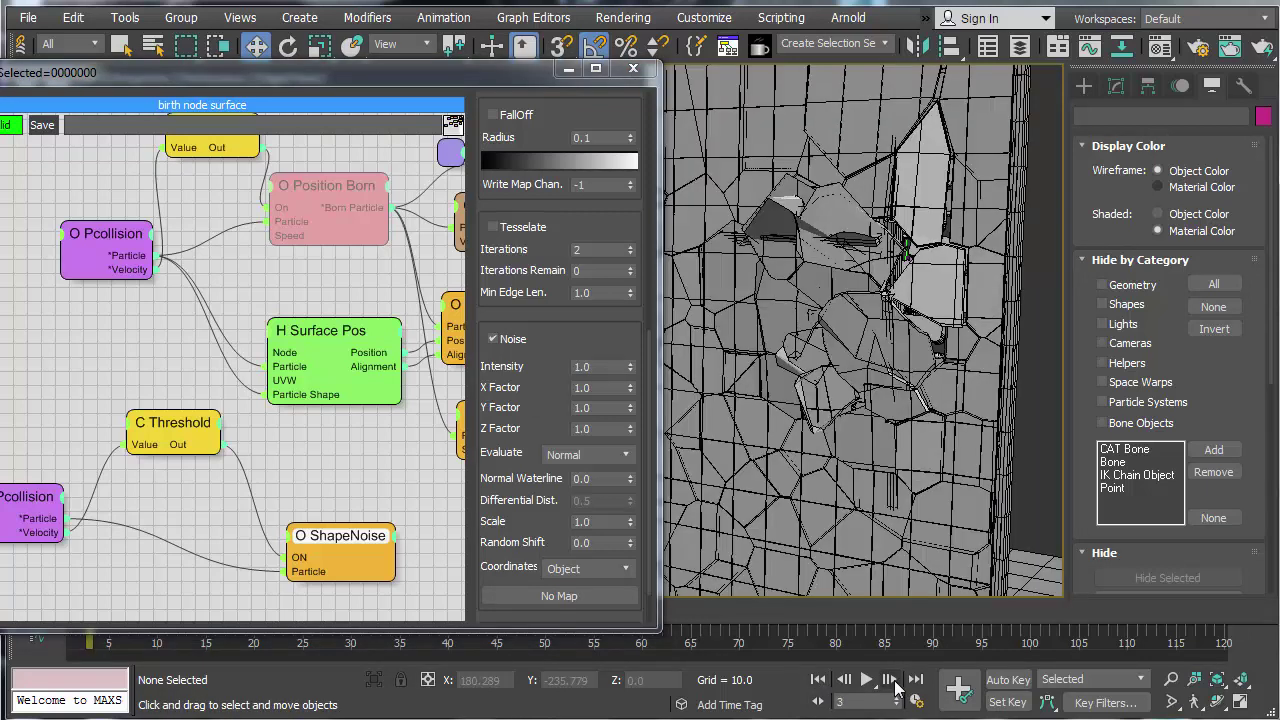
{"action": "scroll", "coordinate": [830, 472], "scroll_direction": "up", "scroll_amount": 5}
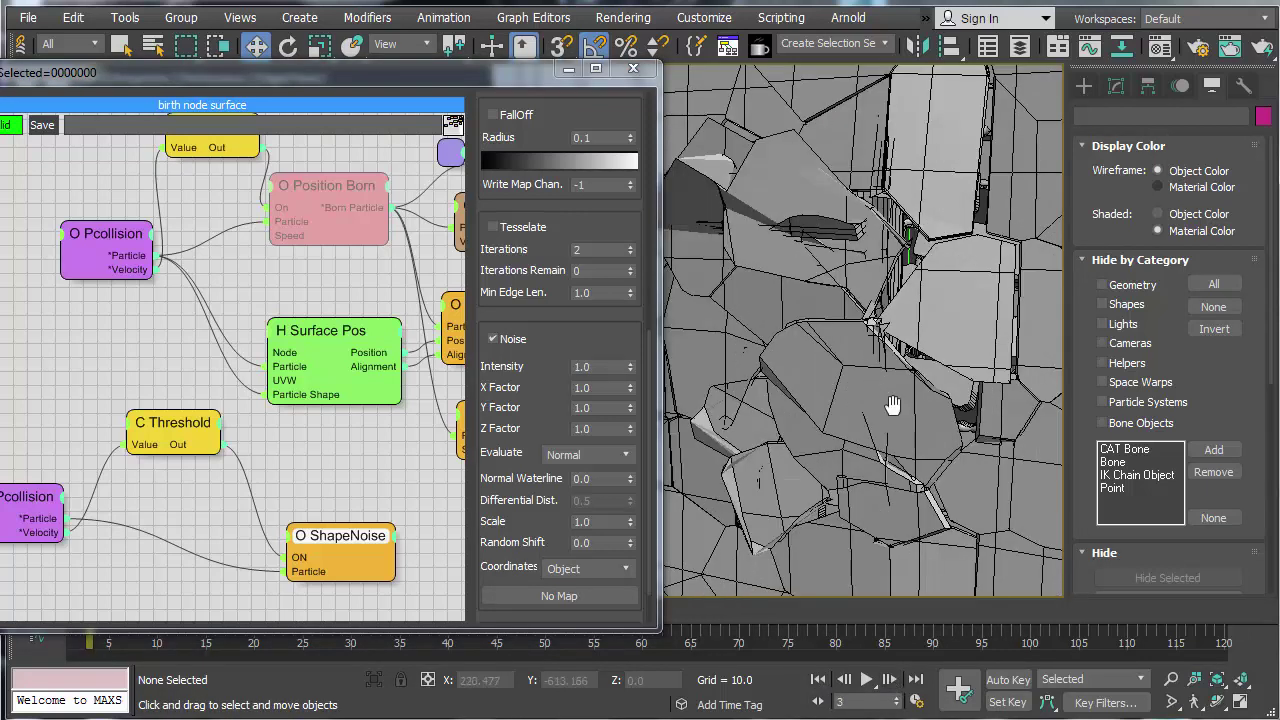
{"action": "middle_click_drag", "start_coordinate": [914, 439], "coordinate": [902, 340], "text": "alt"}
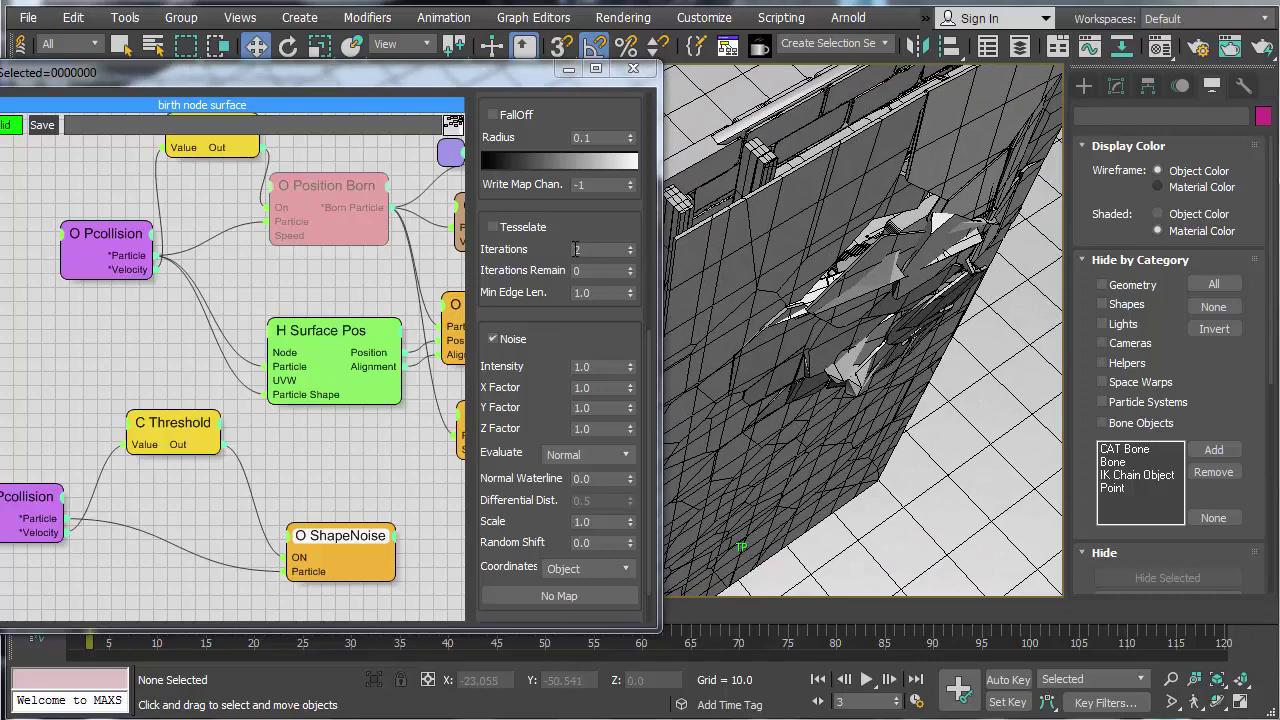
Step: Enable Tesselate on the ShapeNoise operator and check the subdivided fragments up close
{"action": "left_click", "coordinate": [493, 227]}
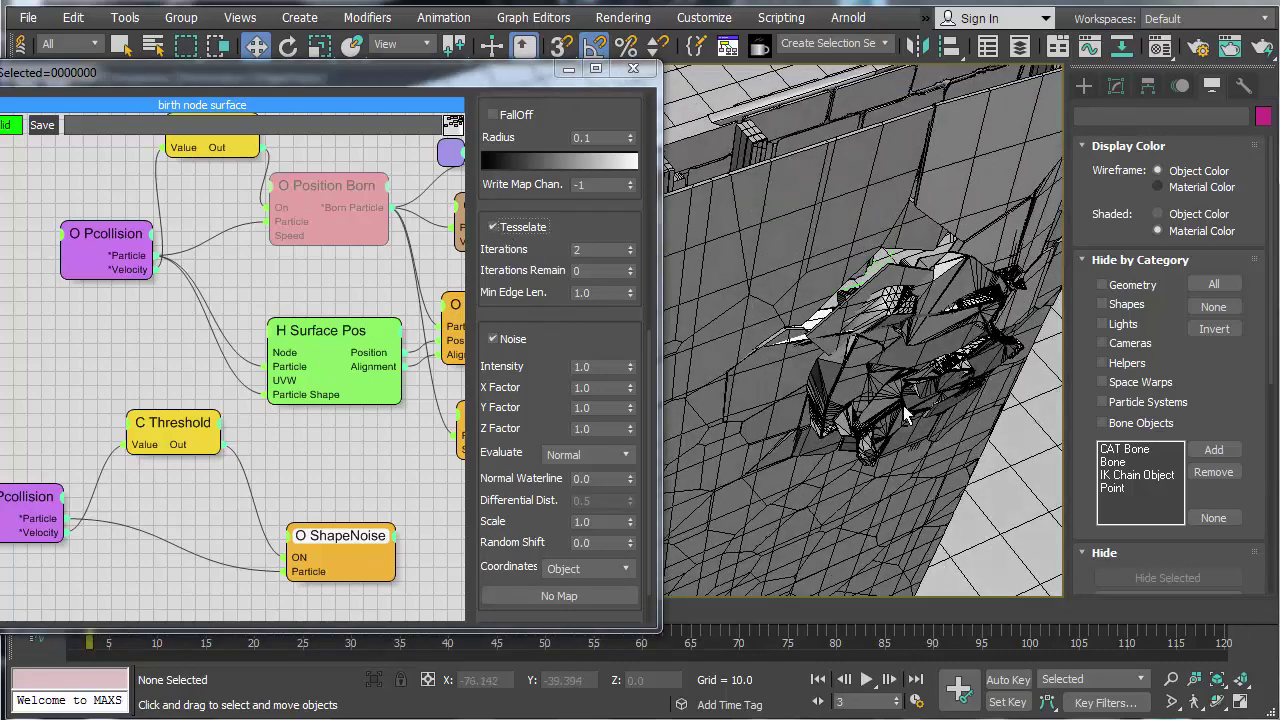
{"action": "middle_click_drag", "start_coordinate": [903, 405], "coordinate": [1015, 459], "text": "alt"}
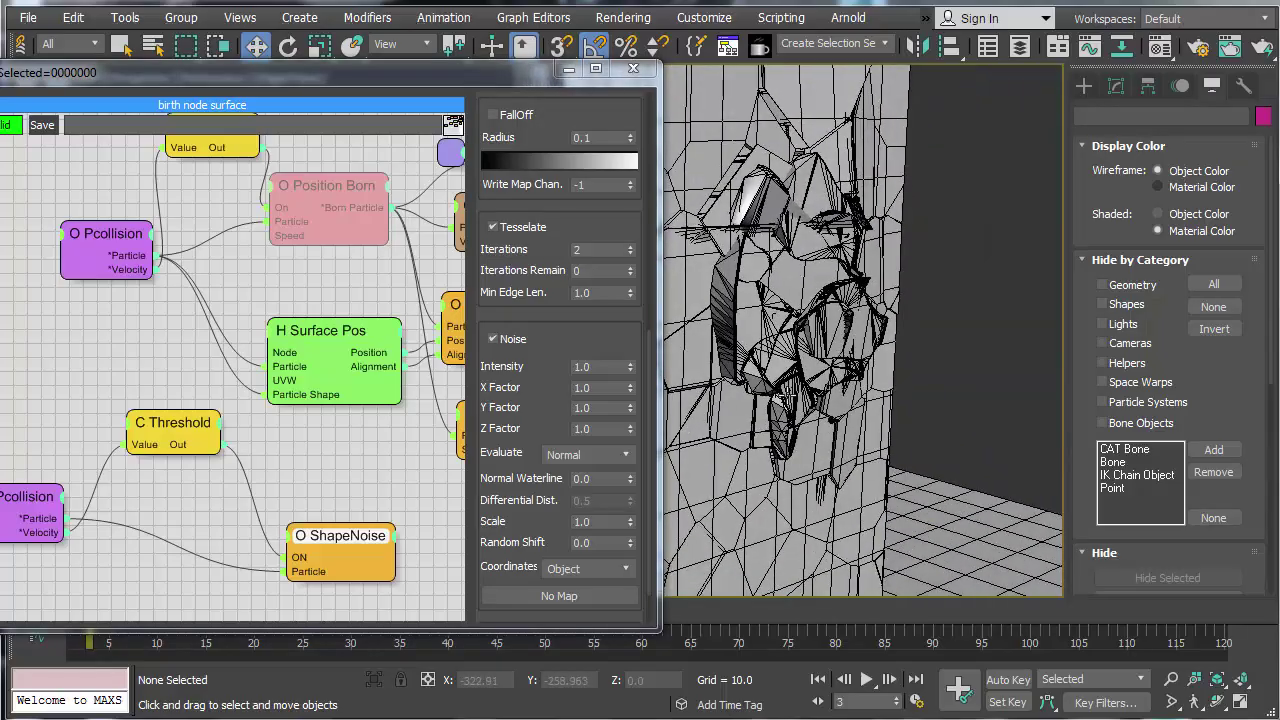
{"action": "scroll", "coordinate": [786, 396], "scroll_direction": "up", "scroll_amount": 3}
{"action": "middle_click_drag", "start_coordinate": [813, 426], "coordinate": [752, 450], "text": "alt"}
Step: Lower the ShapeNoise intensity to 0.1 and check the fragment surfaces
{"action": "left_click_drag", "start_coordinate": [592, 367], "coordinate": [558, 370]}
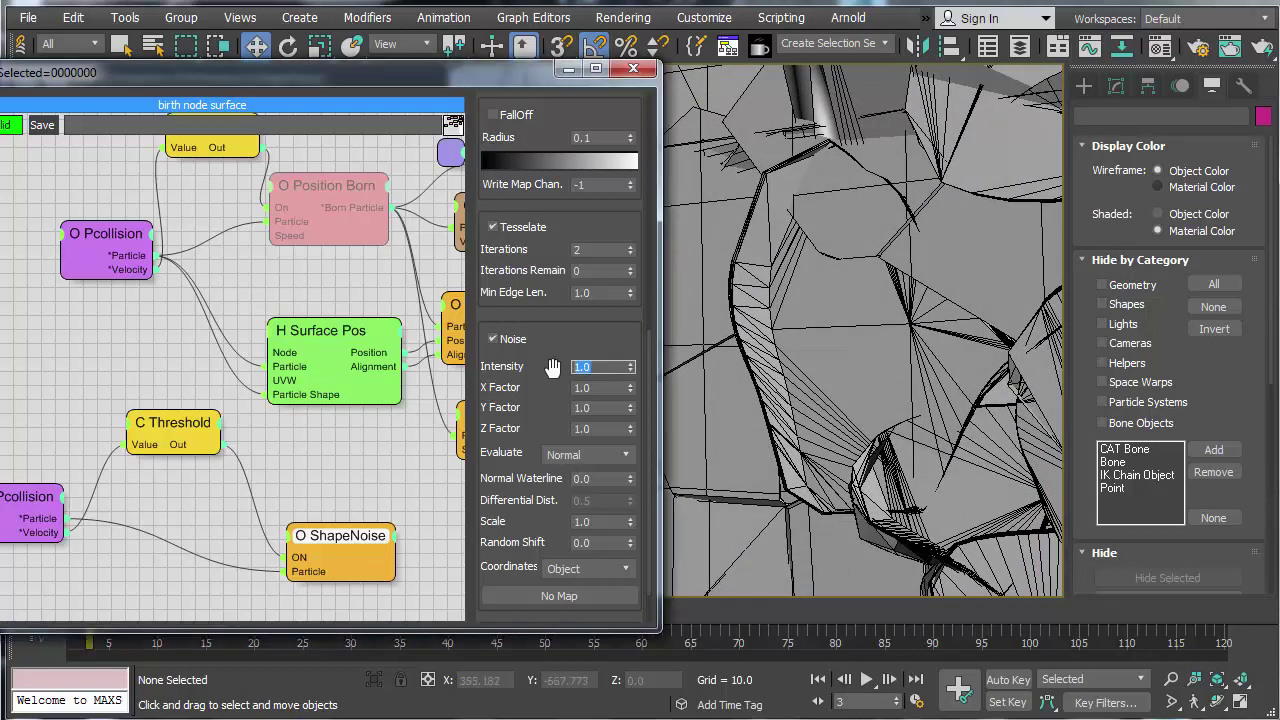
{"action": "middle_click_drag", "start_coordinate": [862, 488], "coordinate": [769, 497]}
{"action": "scroll", "coordinate": [769, 497], "scroll_direction": "down", "scroll_amount": 4}
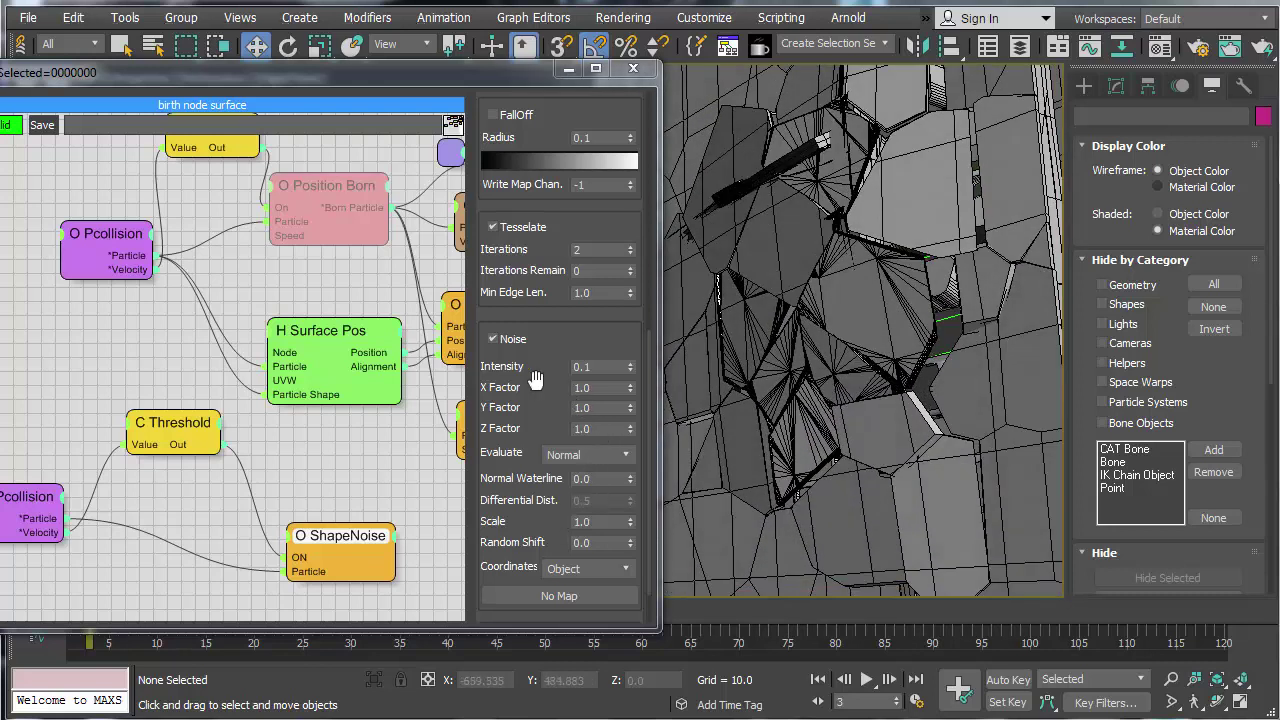
Step: Set the ShapeNoise tesselation iterations to 3 and view the wall from another angle
{"action": "double_click", "coordinate": [595, 249]}
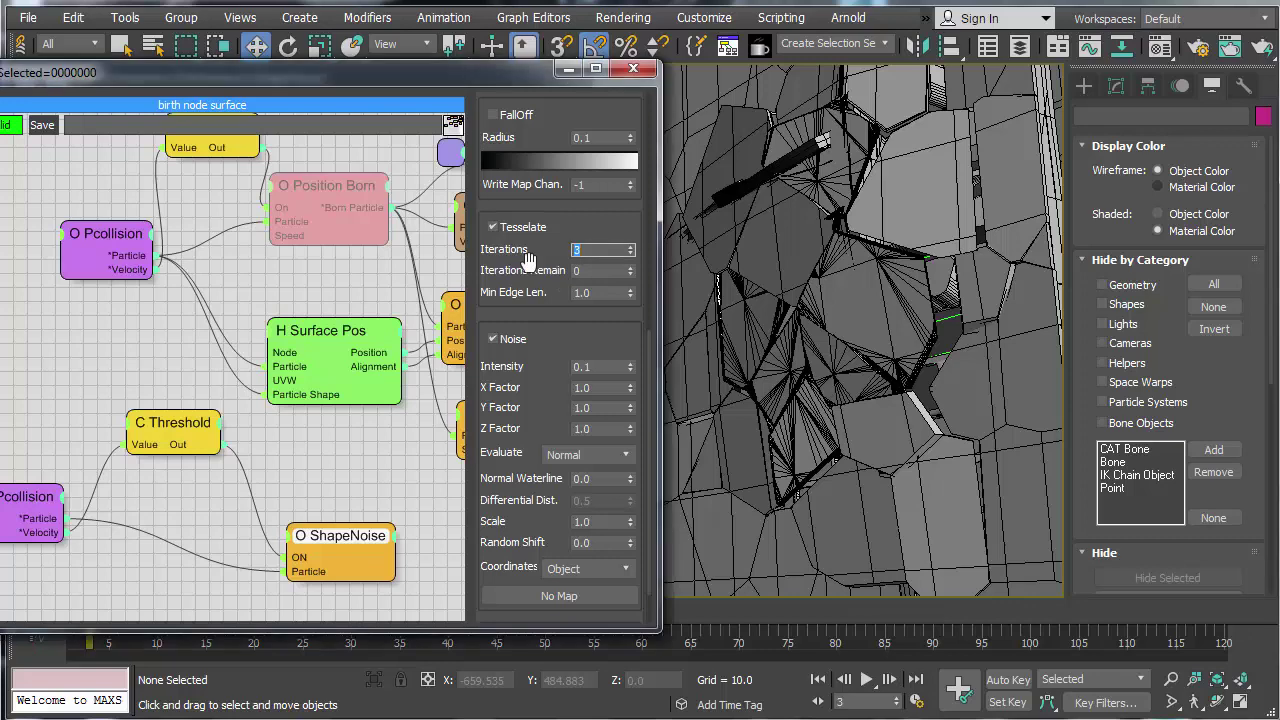
{"action": "middle_click_drag", "start_coordinate": [860, 500], "coordinate": [905, 520], "text": "alt"}
{"action": "middle_click_drag", "start_coordinate": [905, 470], "coordinate": [856, 458]}
{"action": "scroll", "coordinate": [856, 458], "scroll_direction": "up", "scroll_amount": 3}
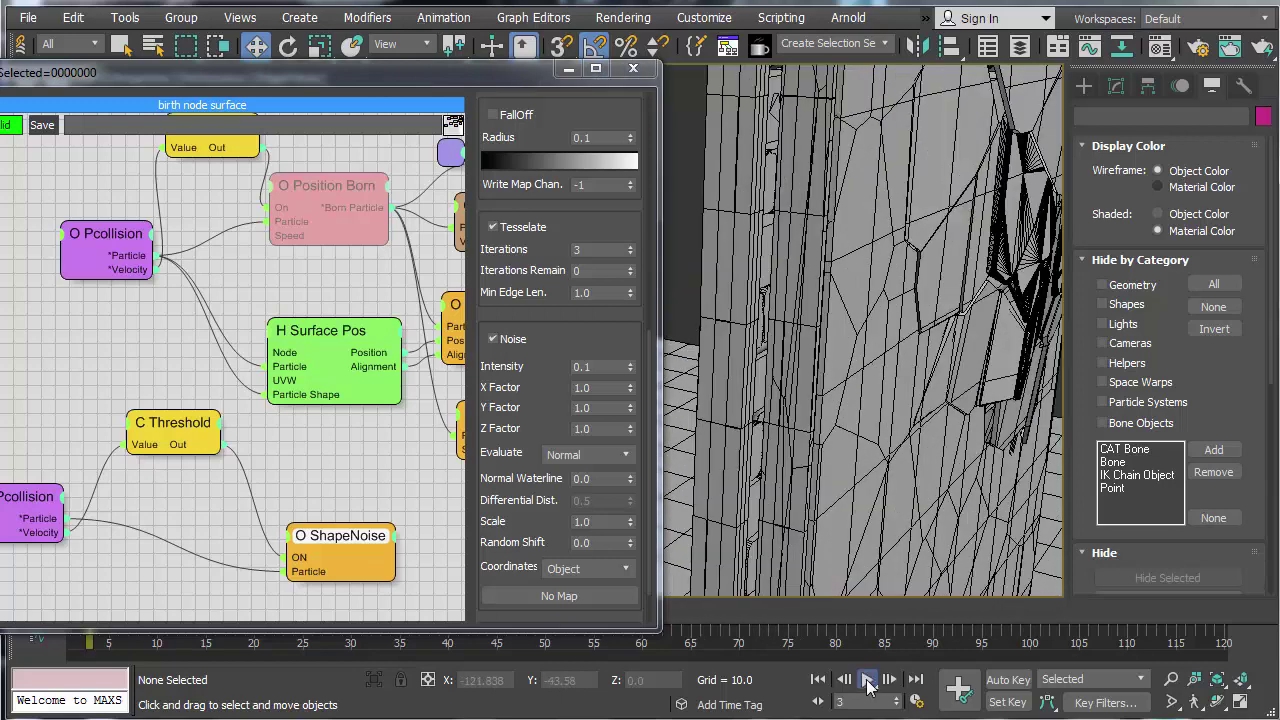
Step: Play the simulation to frame 8 and examine the tesselated fragments breaking off the wall
{"action": "left_click", "coordinate": [867, 681]}
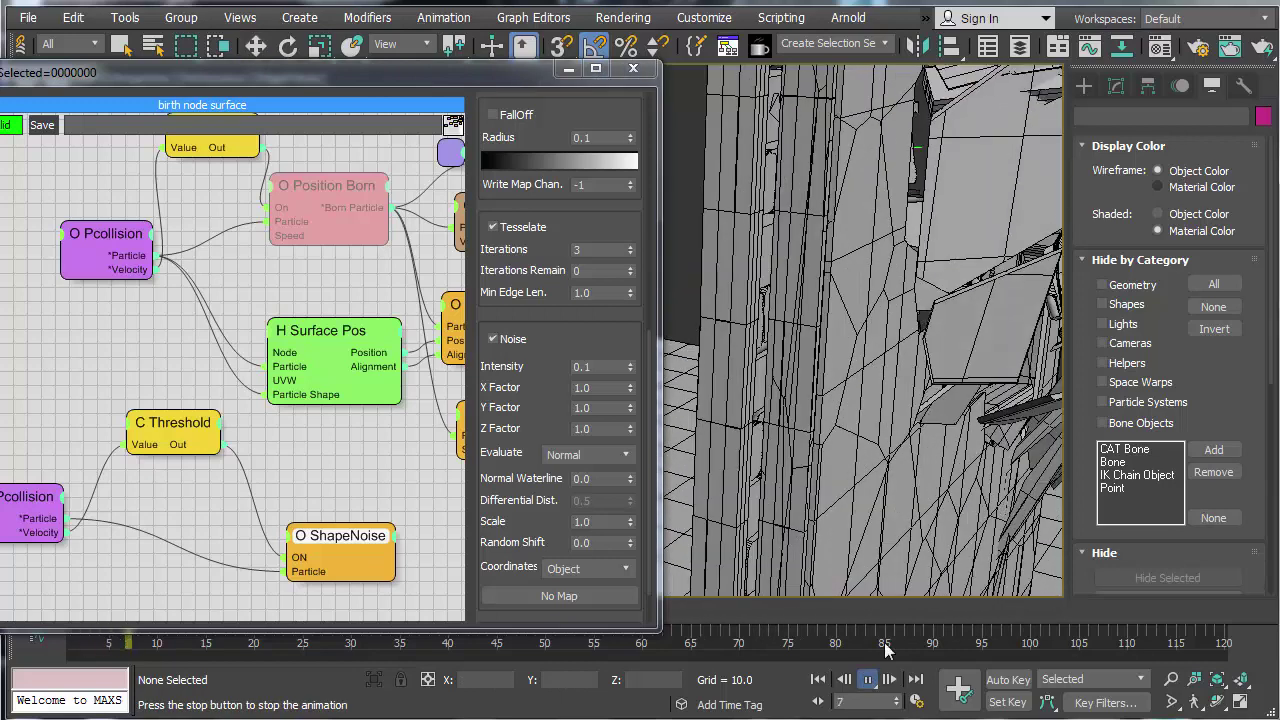
{"action": "middle_click_drag", "start_coordinate": [962, 500], "coordinate": [760, 440]}
{"action": "middle_click_drag", "start_coordinate": [930, 360], "coordinate": [914, 418]}
Step: Set Threshold 1 to 5.0 on the threshold condition feeding the ShapeNoise operator
{"action": "left_click", "coordinate": [149, 434]}
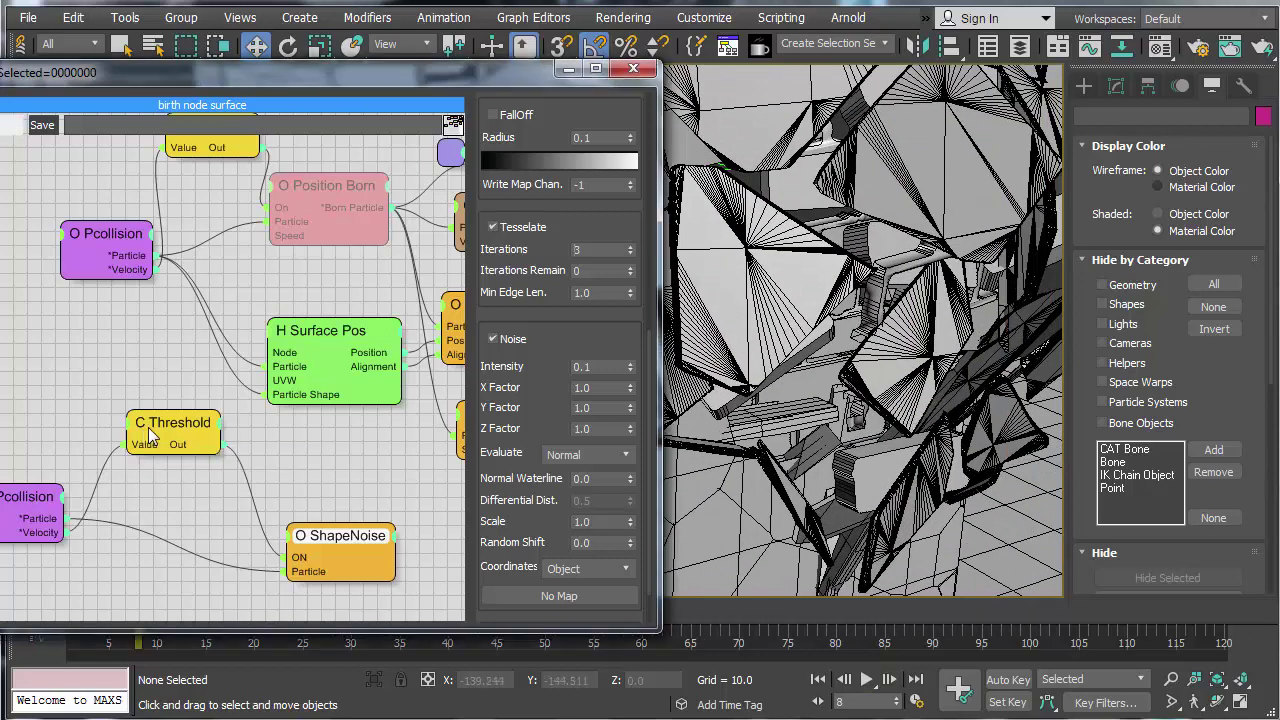
{"action": "left_click", "coordinate": [150, 432]}
{"action": "double_click", "coordinate": [595, 399]}
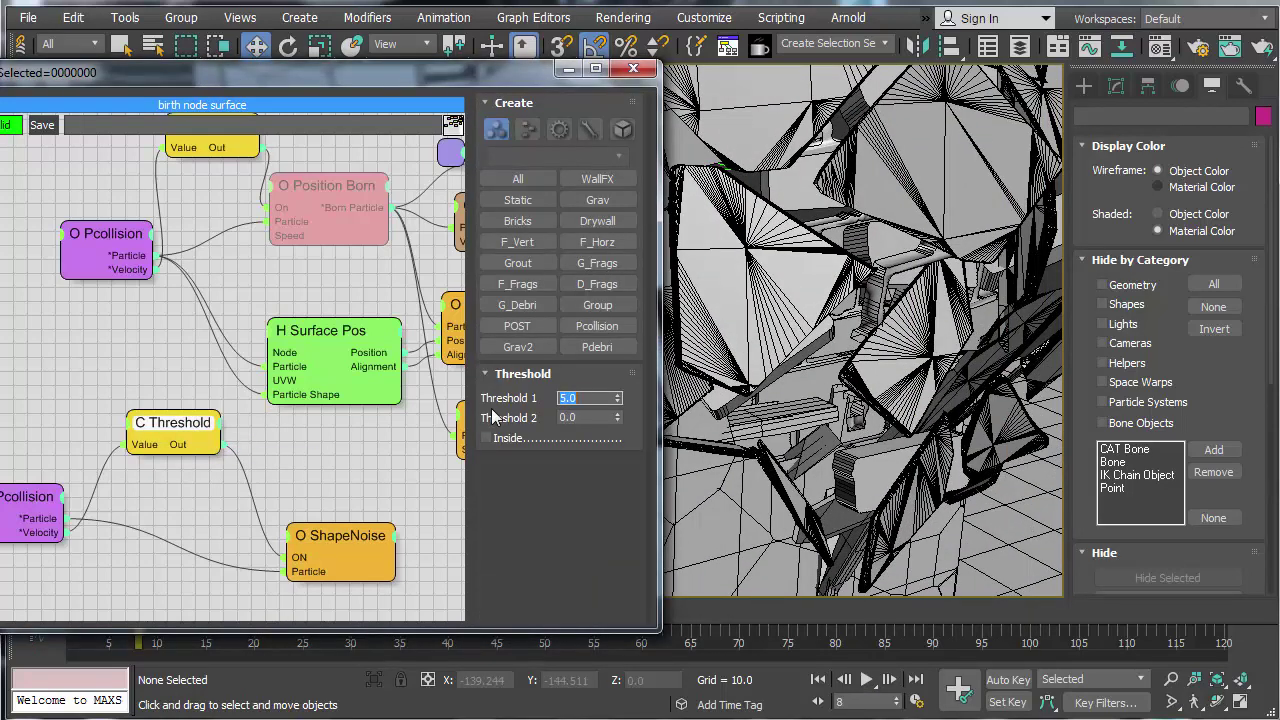
Step: Replay the simulation from the start and stop it at frame 4
{"action": "left_click", "coordinate": [817, 679]}
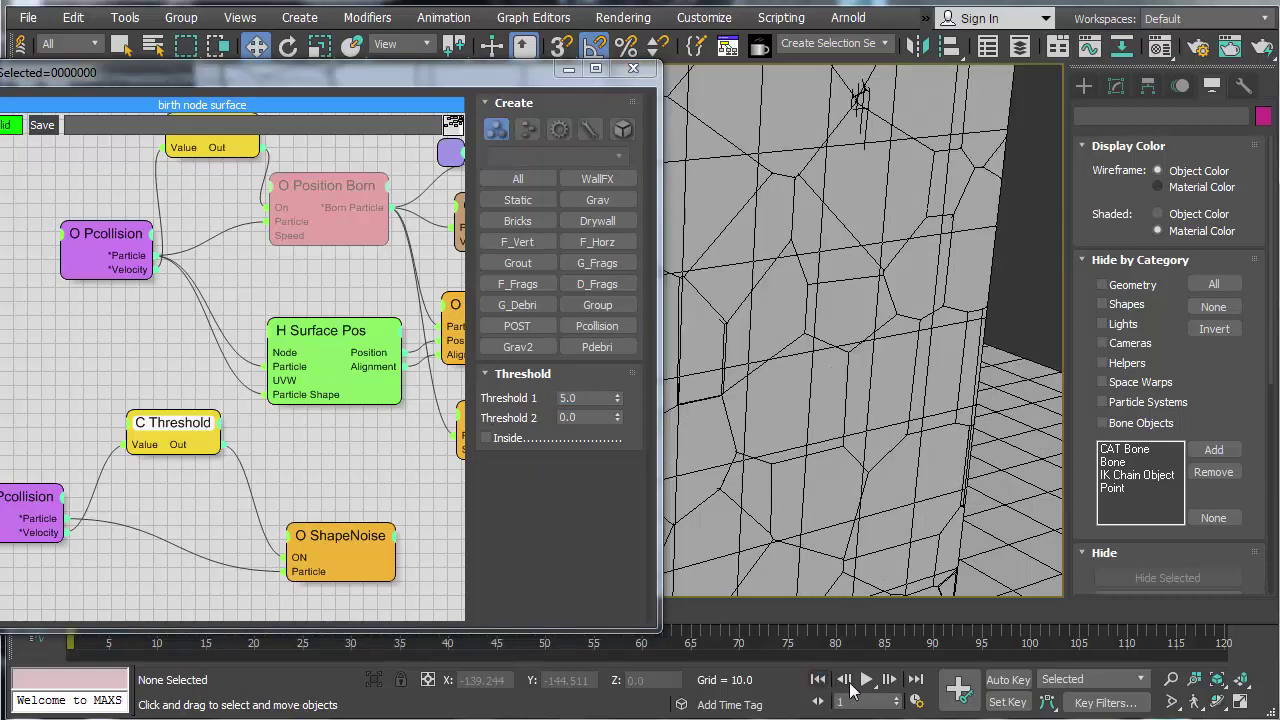
{"action": "left_click", "coordinate": [865, 681]}
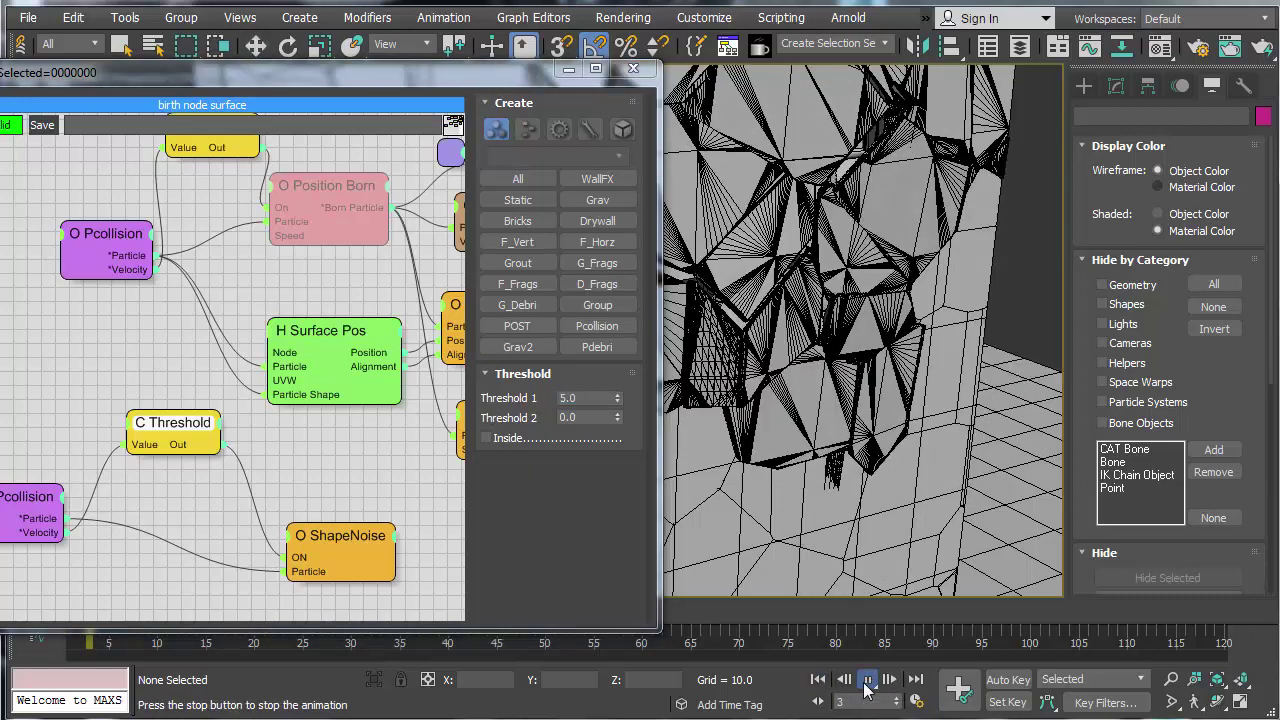
{"action": "left_click", "coordinate": [865, 679]}
Step: Examine the noise detail on the broken fragment edges up close, with and without edged faces
{"action": "scroll", "coordinate": [885, 497], "scroll_direction": "up", "scroll_amount": 5}
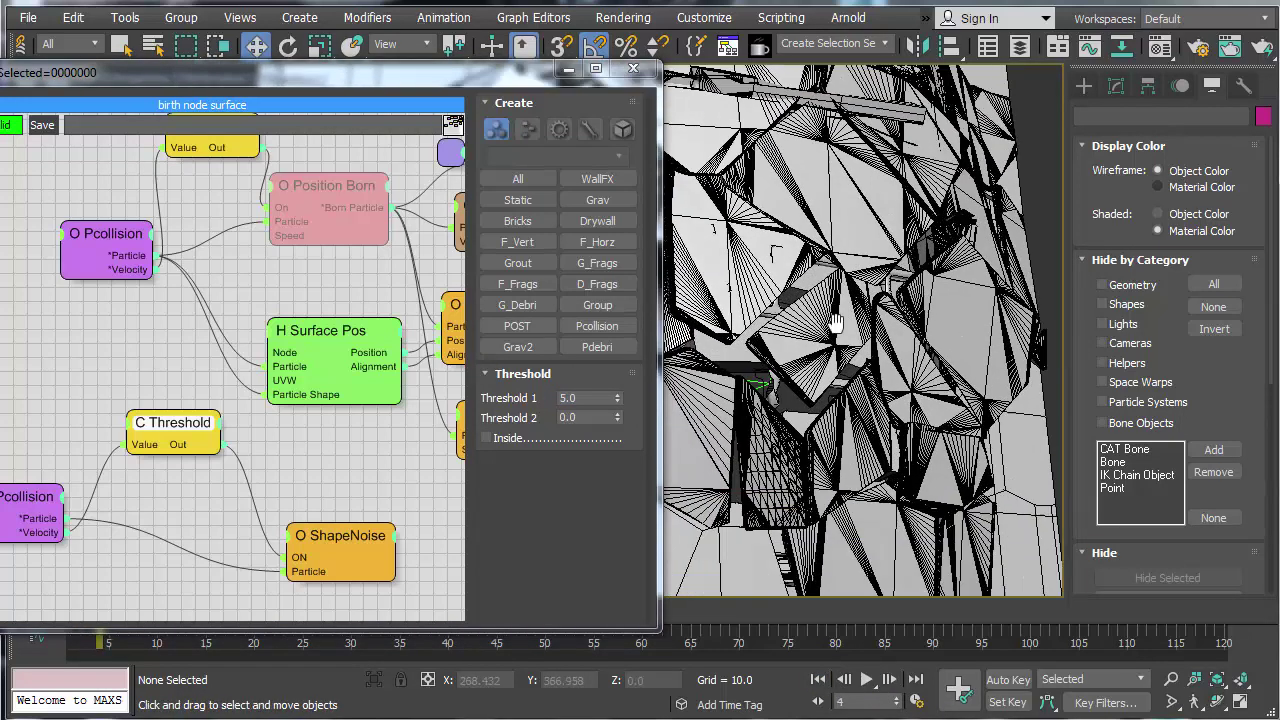
{"action": "scroll", "coordinate": [855, 400], "scroll_direction": "up", "scroll_amount": 3}
{"action": "scroll", "coordinate": [870, 408], "scroll_direction": "up", "scroll_amount": 3}
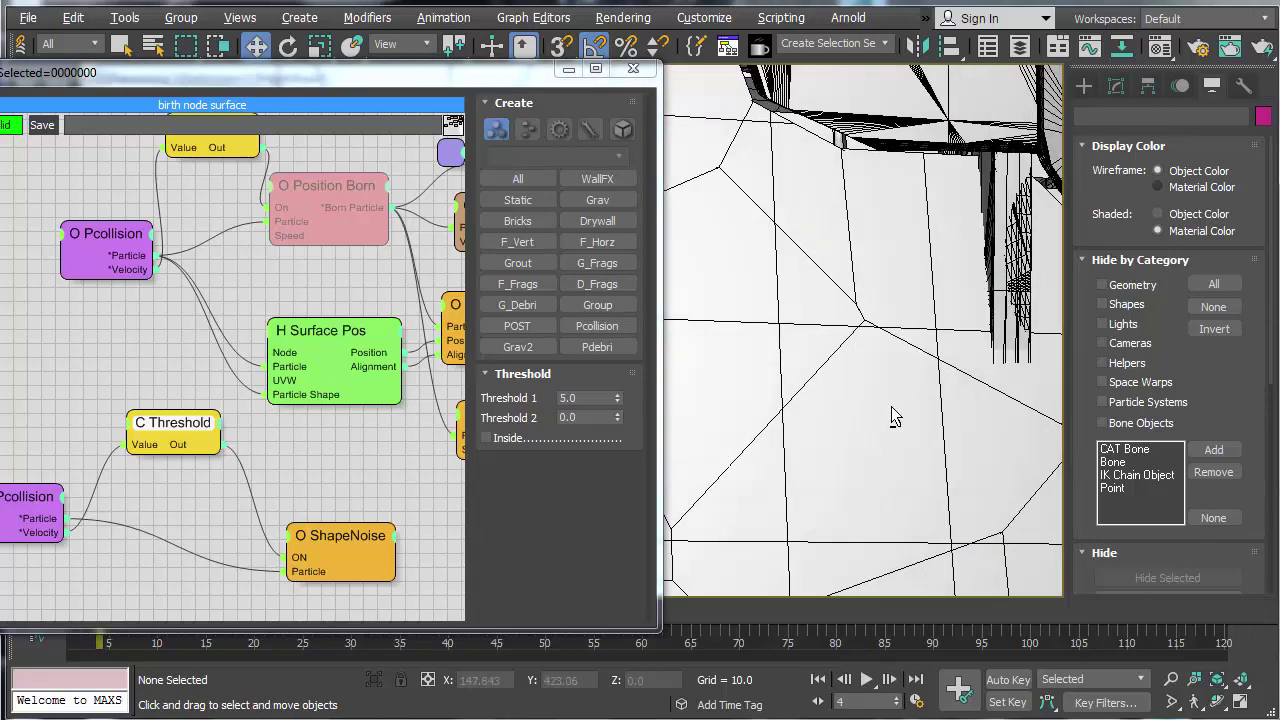
{"action": "scroll", "coordinate": [829, 420], "scroll_direction": "down", "scroll_amount": 6}
{"action": "middle_click_drag", "start_coordinate": [766, 466], "coordinate": [857, 431], "text": "alt"}
{"action": "scroll", "coordinate": [858, 428], "scroll_direction": "up", "scroll_amount": 5}
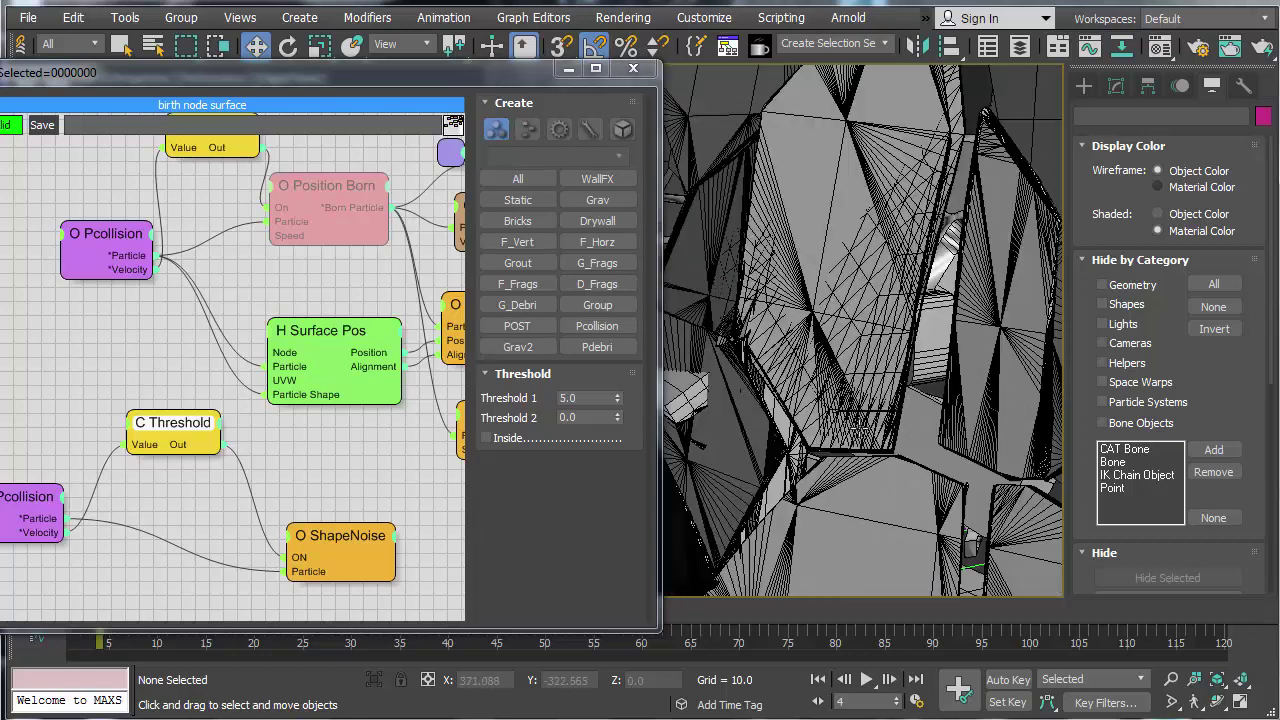
{"action": "middle_click_drag", "start_coordinate": [937, 430], "coordinate": [869, 452], "text": "alt"}
{"action": "key", "text": "F4"}
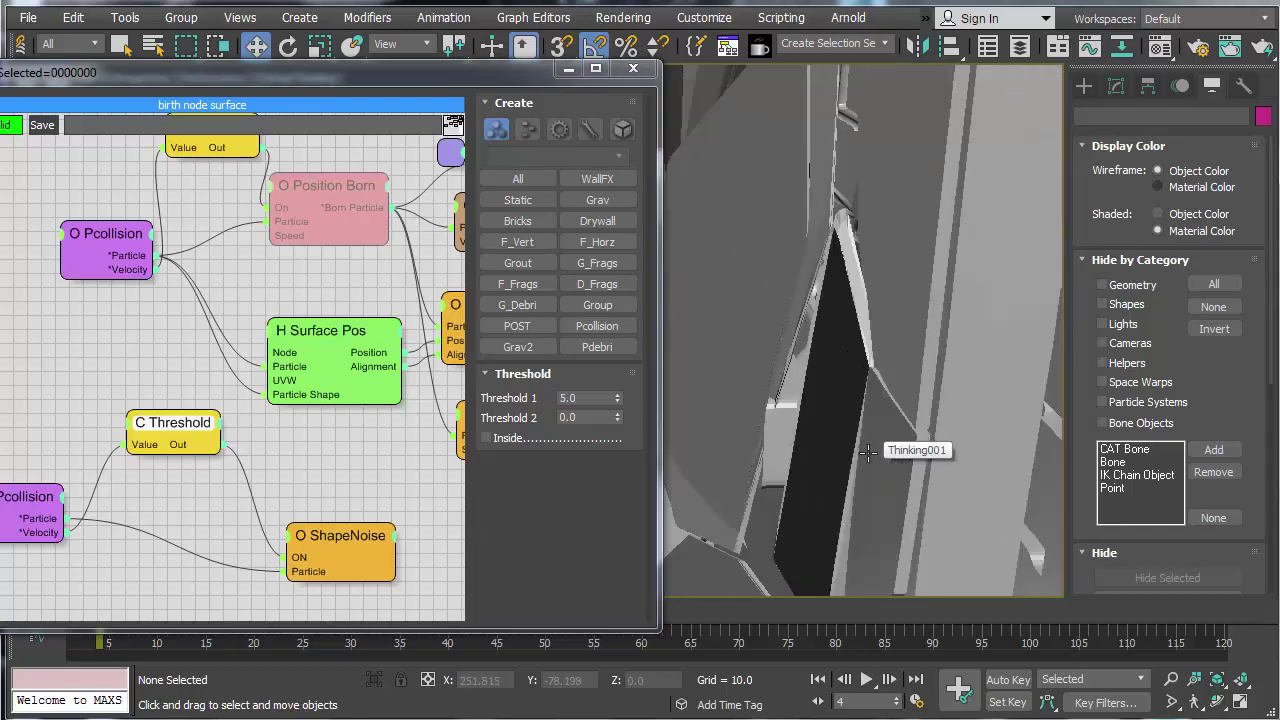
{"action": "key", "text": "F4"}
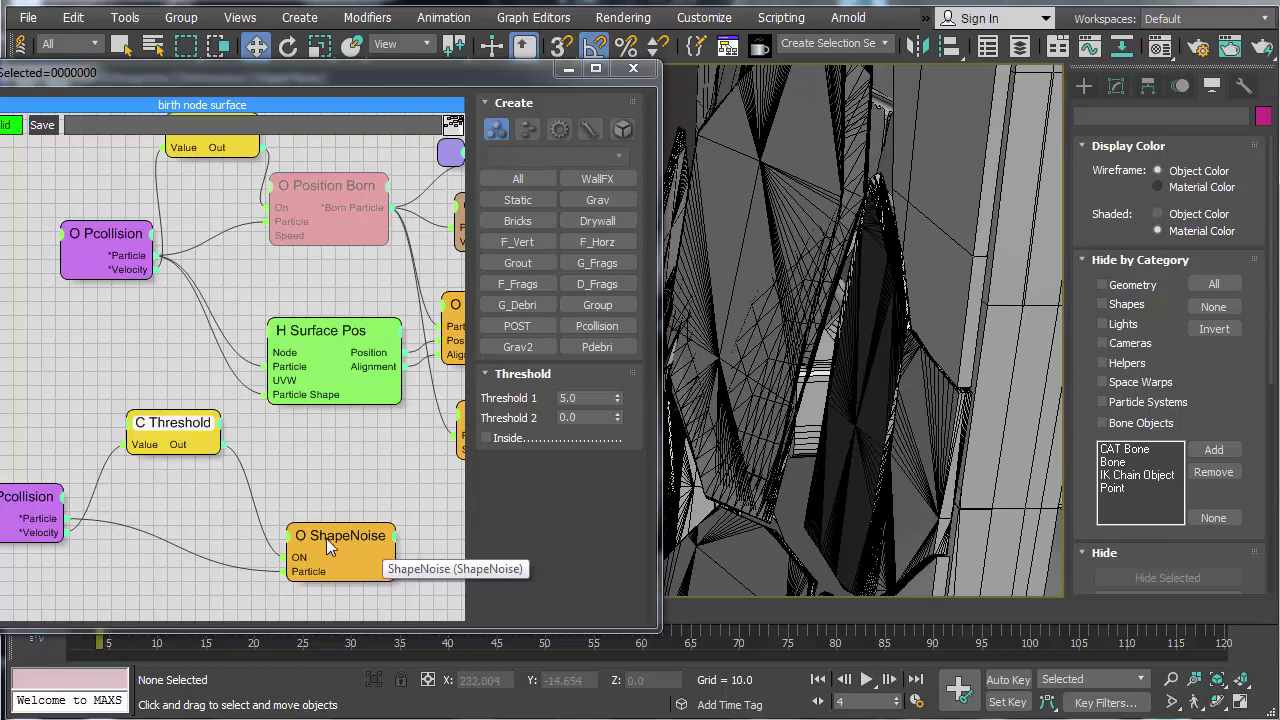
Step: Set the X, Y and Z Factor of the ShapeNoise operator's noise to 0.0
{"action": "left_click", "coordinate": [326, 538]}
{"action": "scroll", "coordinate": [525, 368], "scroll_direction": "down", "scroll_amount": 5}
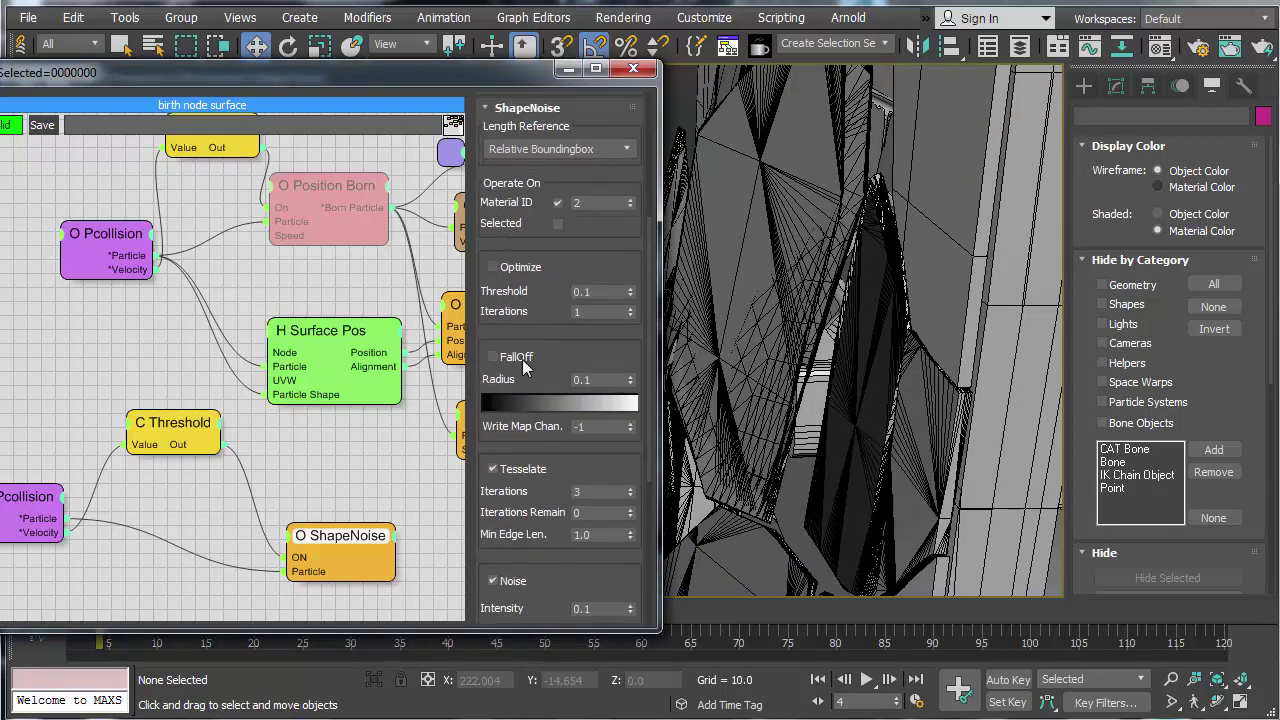
{"action": "scroll", "coordinate": [505, 470], "scroll_direction": "down", "scroll_amount": 4}
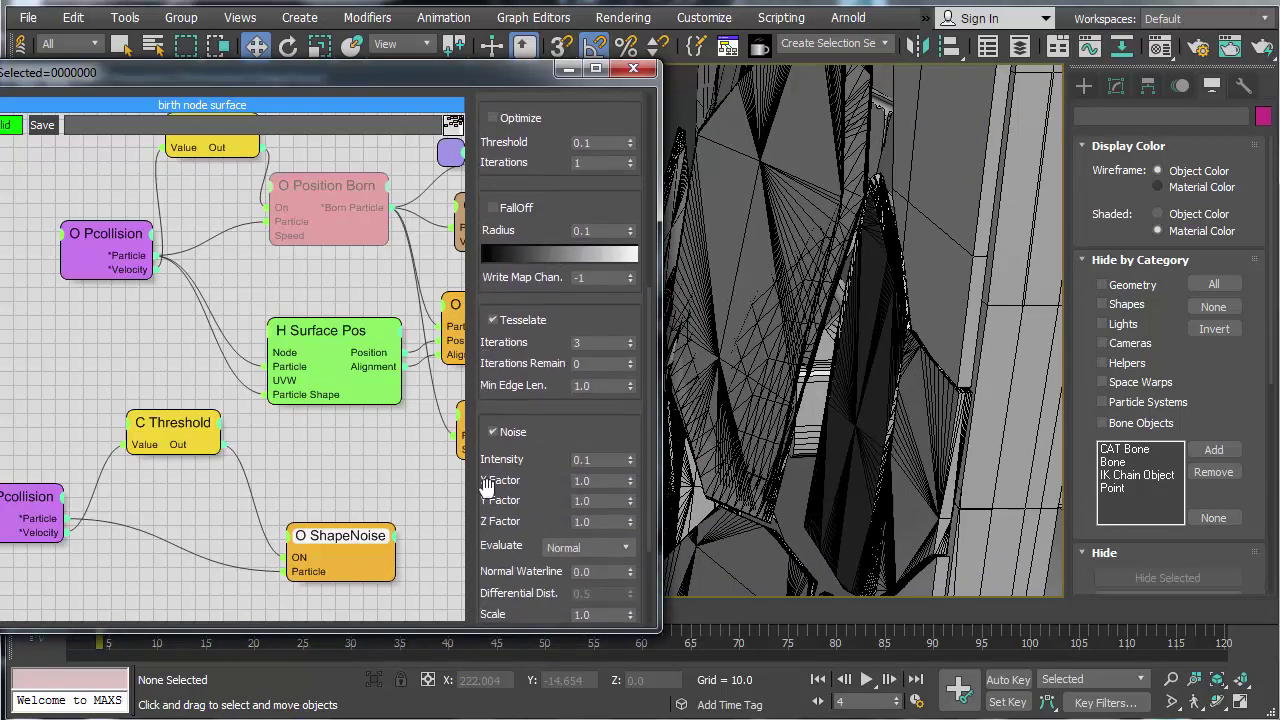
{"action": "scroll", "coordinate": [497, 393], "scroll_direction": "down", "scroll_amount": 1}
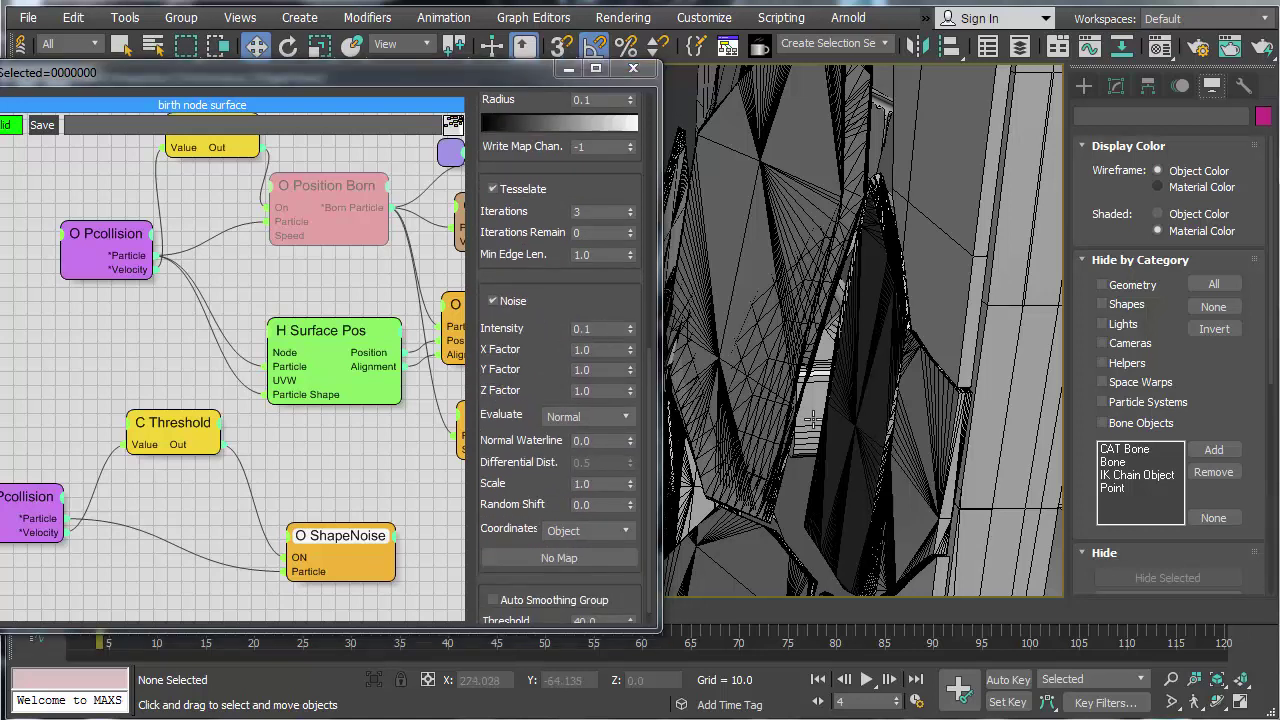
{"action": "scroll", "coordinate": [810, 421], "scroll_direction": "up", "scroll_amount": 4}
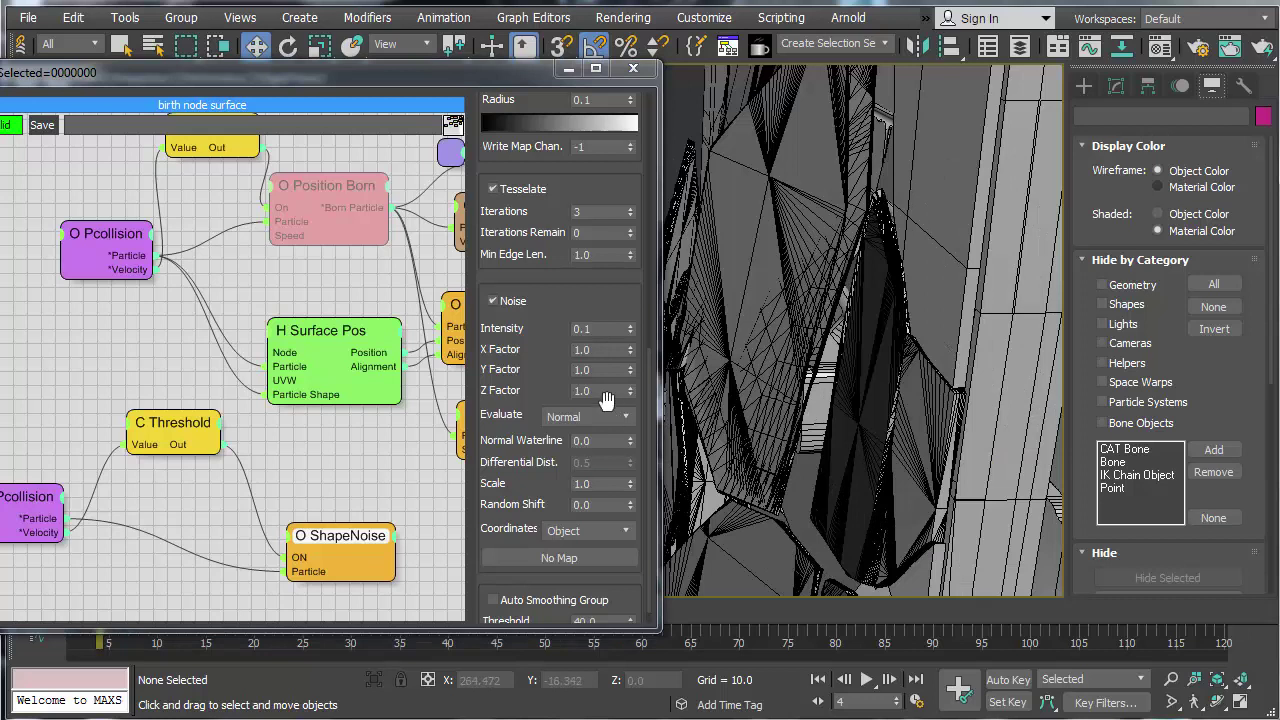
{"action": "left_click_drag", "start_coordinate": [604, 391], "coordinate": [546, 396]}
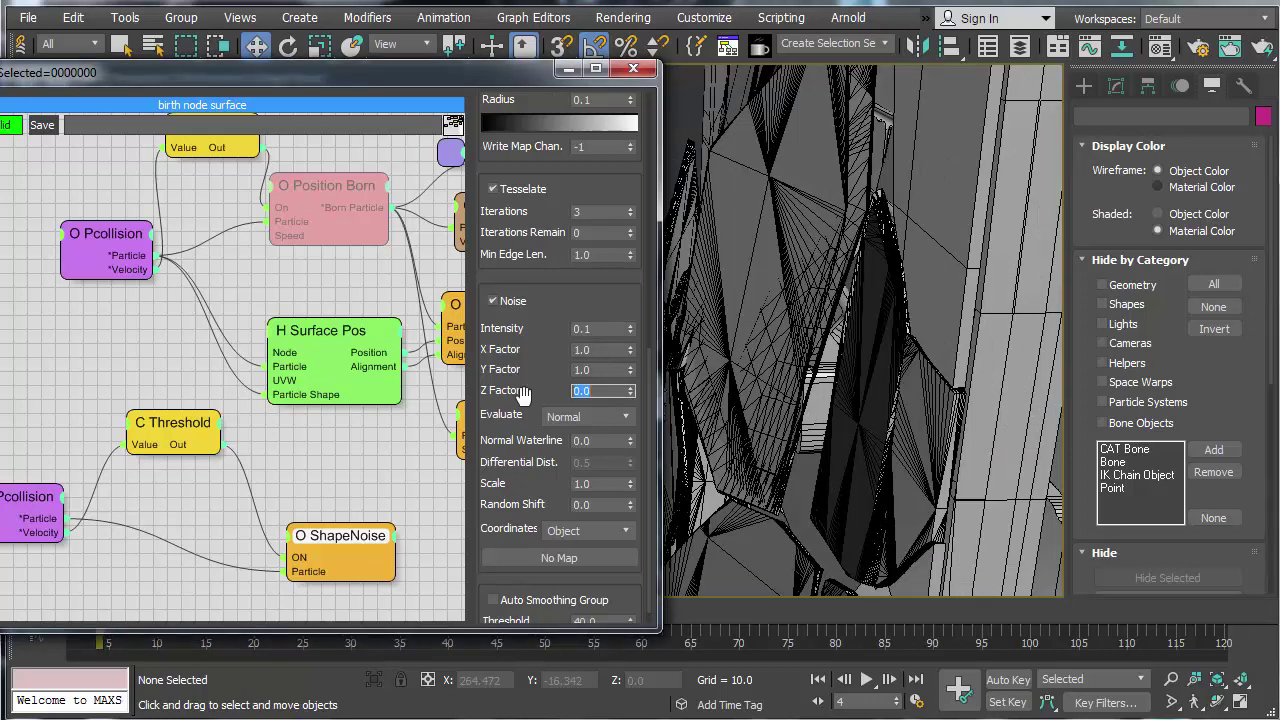
{"action": "type", "text": "0"}
{"action": "key", "text": "Return"}
{"action": "left_click_drag", "start_coordinate": [601, 371], "coordinate": [532, 354]}
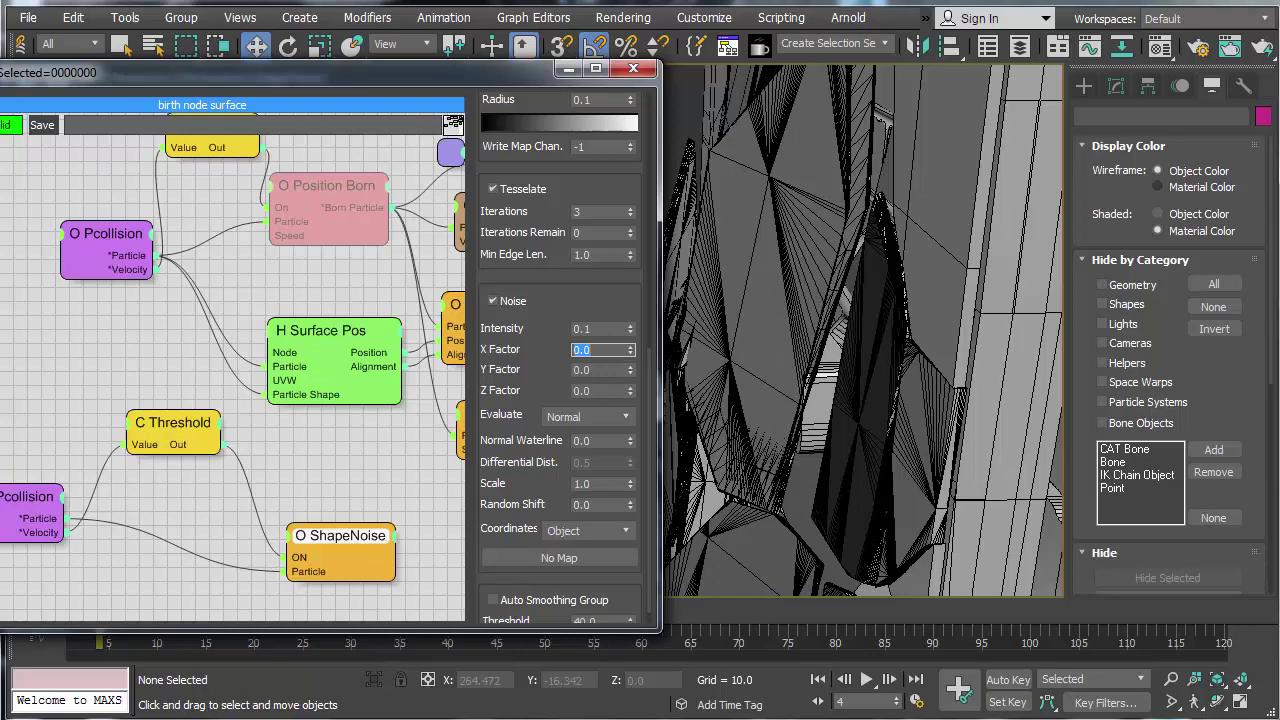
Step: Examine the wall fragments' tesselated edges from several angles and up close, checking them with and without edged faces
{"action": "middle_click_drag", "start_coordinate": [785, 444], "coordinate": [1080, 436]}
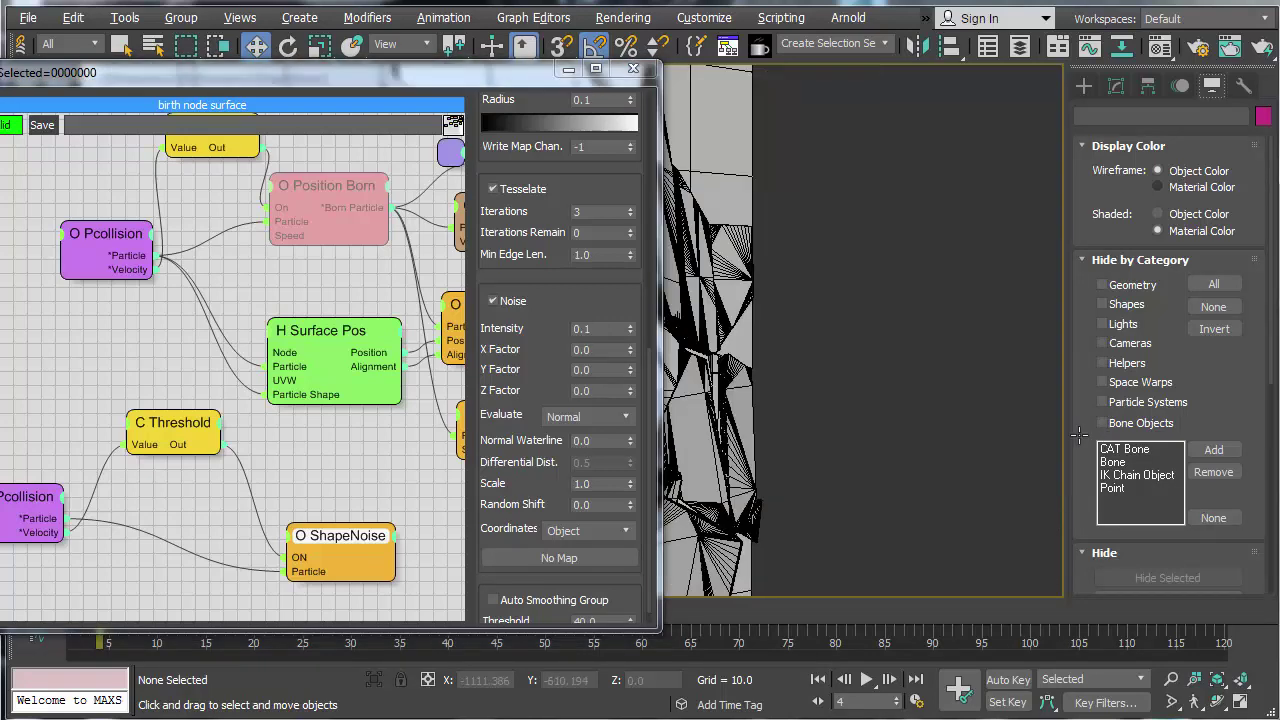
{"action": "middle_click_drag", "start_coordinate": [860, 462], "coordinate": [807, 381]}
{"action": "scroll", "coordinate": [920, 450], "scroll_direction": "down", "scroll_amount": 10}
{"action": "scroll", "coordinate": [905, 410], "scroll_direction": "up", "scroll_amount": 8}
{"action": "scroll", "coordinate": [806, 383], "scroll_direction": "up", "scroll_amount": 4}
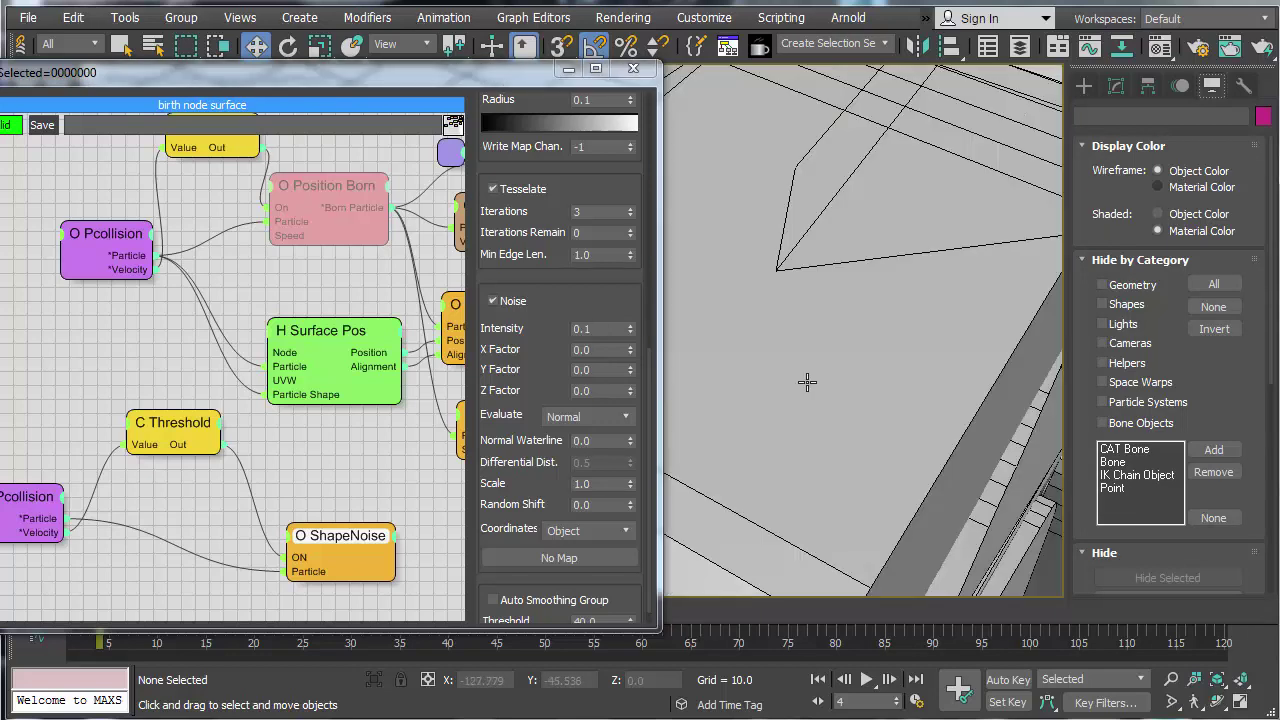
{"action": "scroll", "coordinate": [808, 404], "scroll_direction": "down", "scroll_amount": 5}
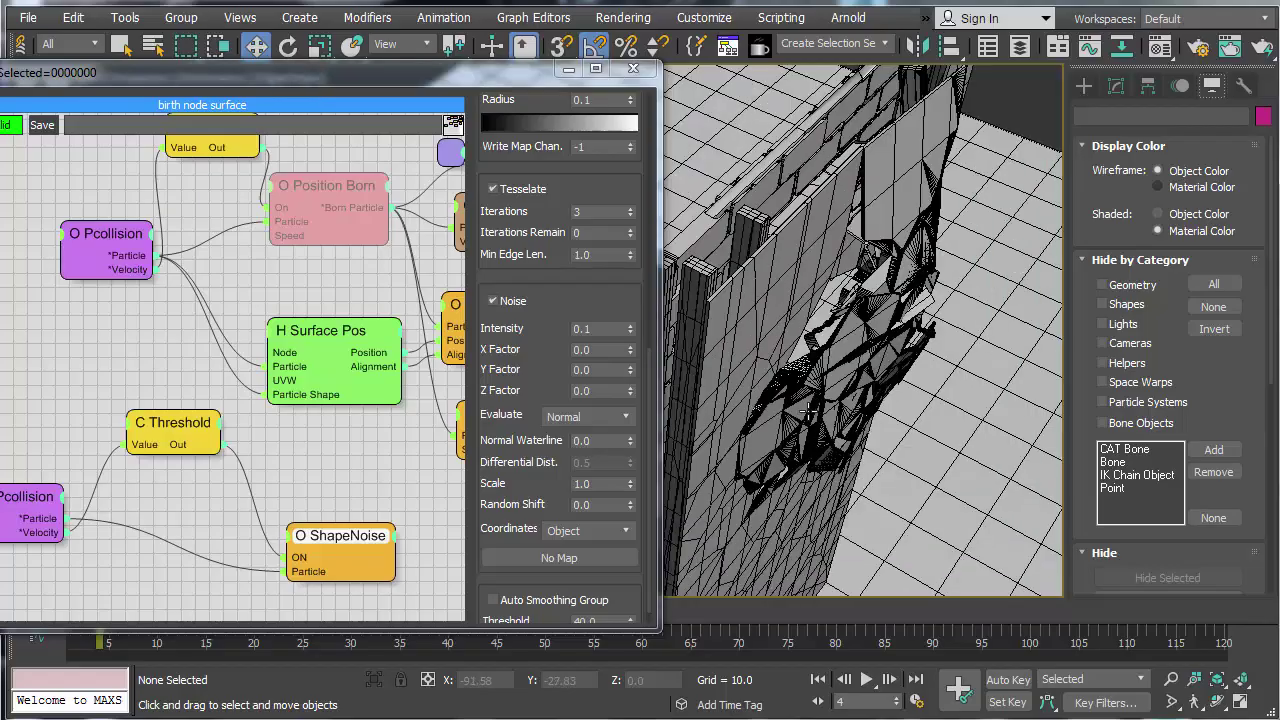
{"action": "middle_click_drag", "start_coordinate": [834, 429], "coordinate": [823, 394], "text": "alt"}
{"action": "middle_click_drag", "start_coordinate": [899, 409], "coordinate": [917, 390], "text": "alt"}
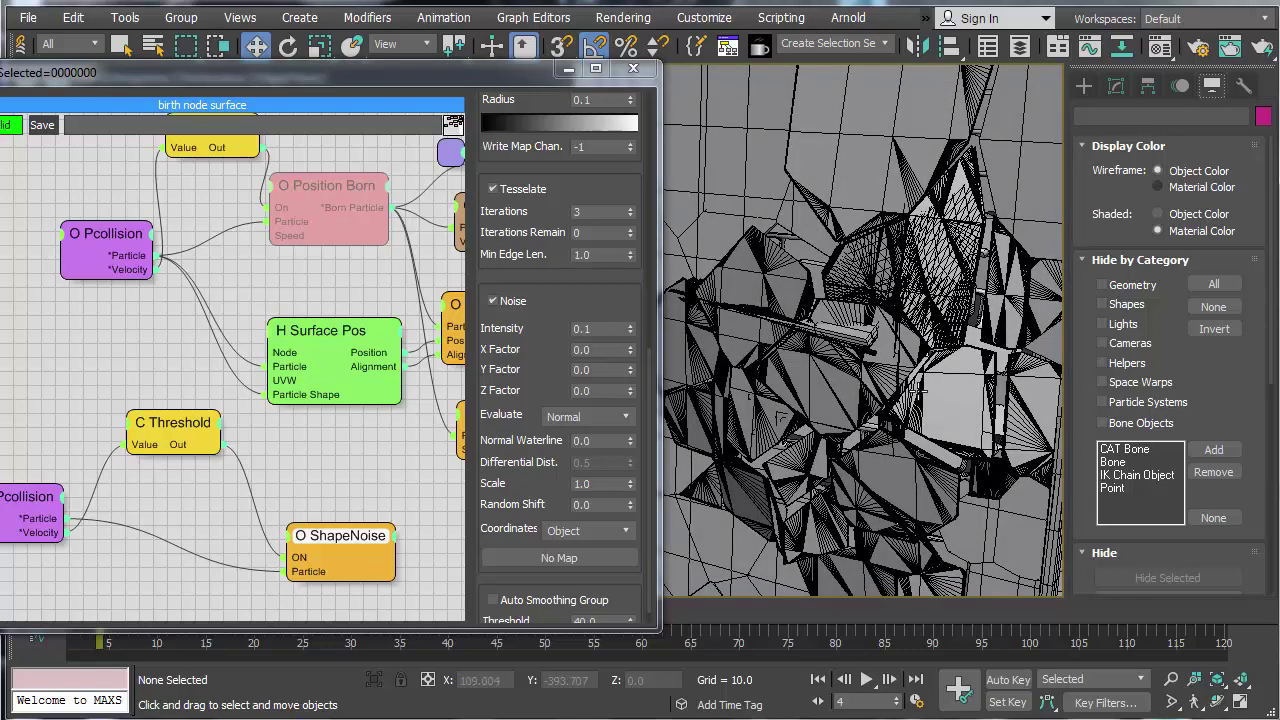
{"action": "key", "text": "F4"}
{"action": "key", "text": "F4"}
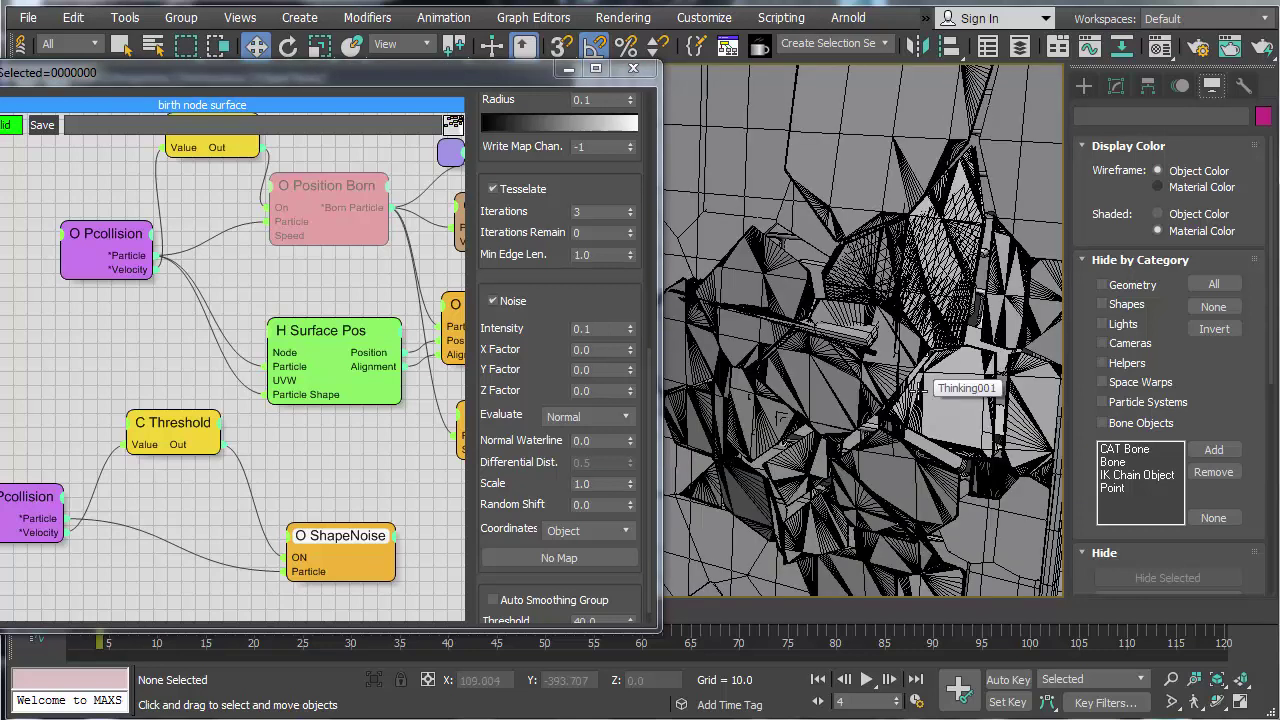
{"action": "scroll", "coordinate": [782, 331], "scroll_direction": "up", "scroll_amount": 6}
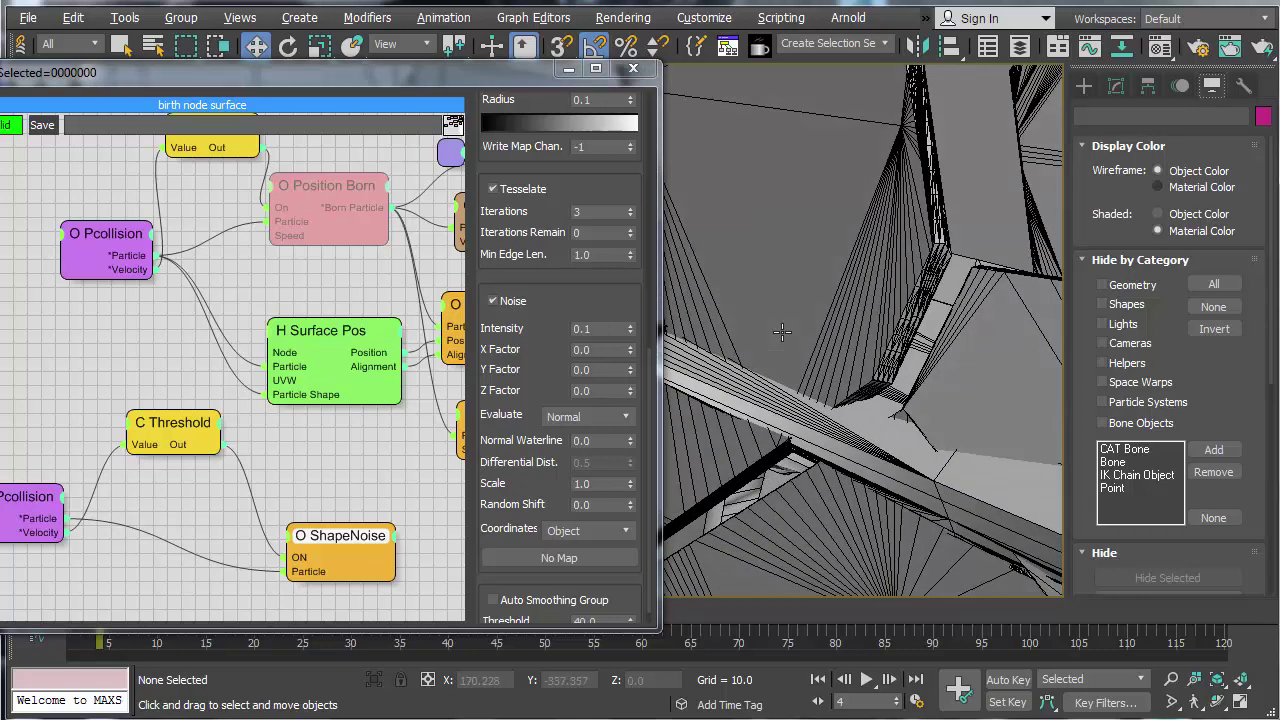
{"action": "scroll", "coordinate": [921, 386], "scroll_direction": "up", "scroll_amount": 3}
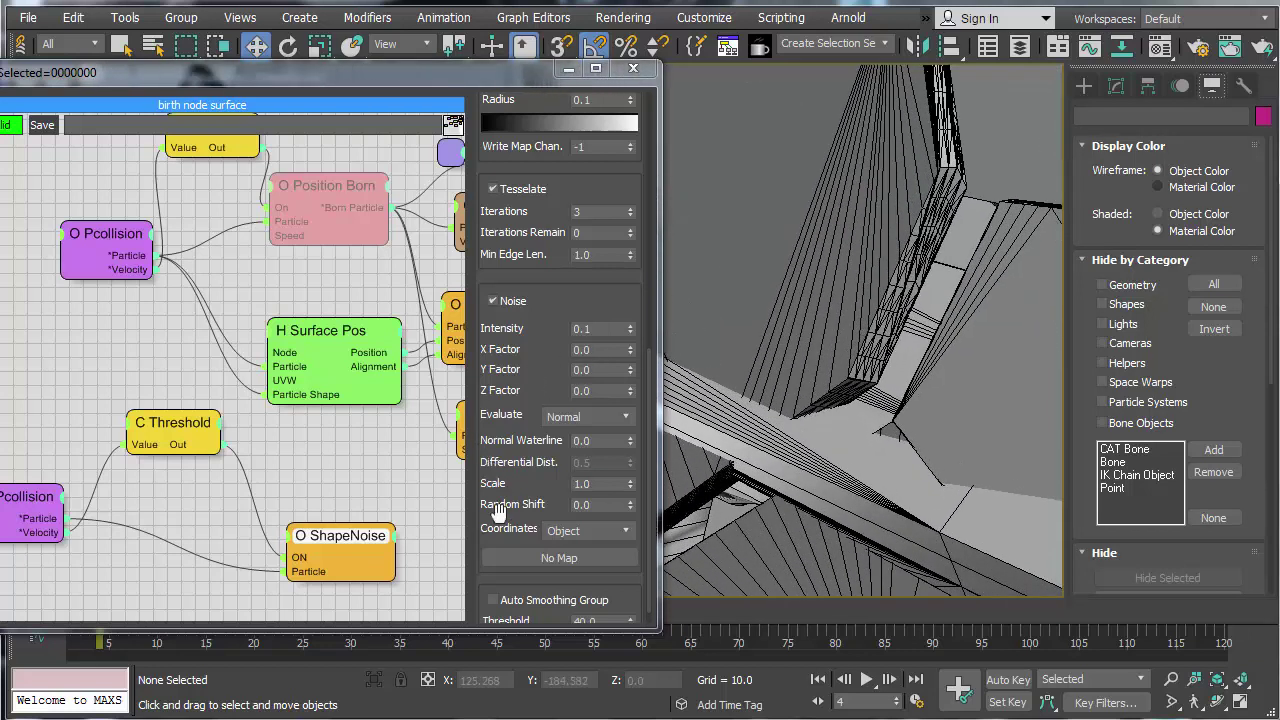
Step: Set the ShapeNoise Coordinates to OriginalObj and the Intensity to 1.0, with Auto Smoothing Group off
{"action": "left_click", "coordinate": [577, 531]}
{"action": "left_click", "coordinate": [566, 562]}
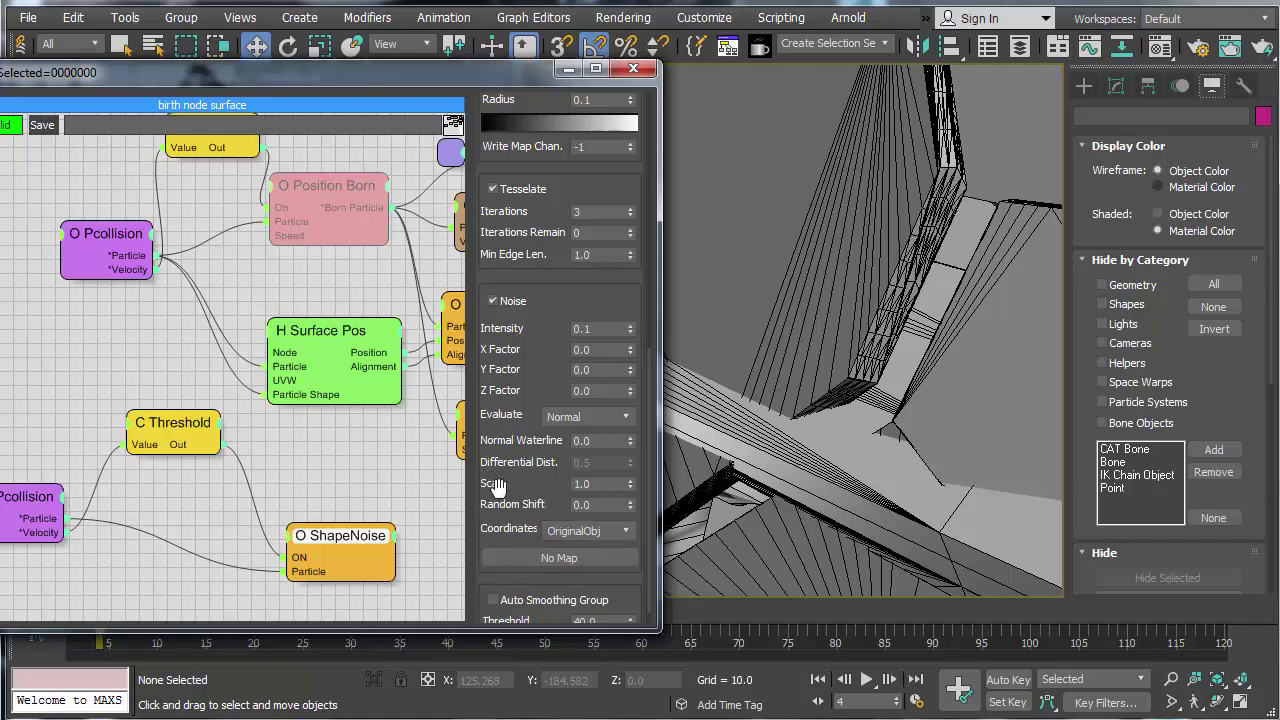
{"action": "double_click", "coordinate": [595, 329]}
{"action": "scroll", "coordinate": [492, 427], "scroll_direction": "down", "scroll_amount": 2}
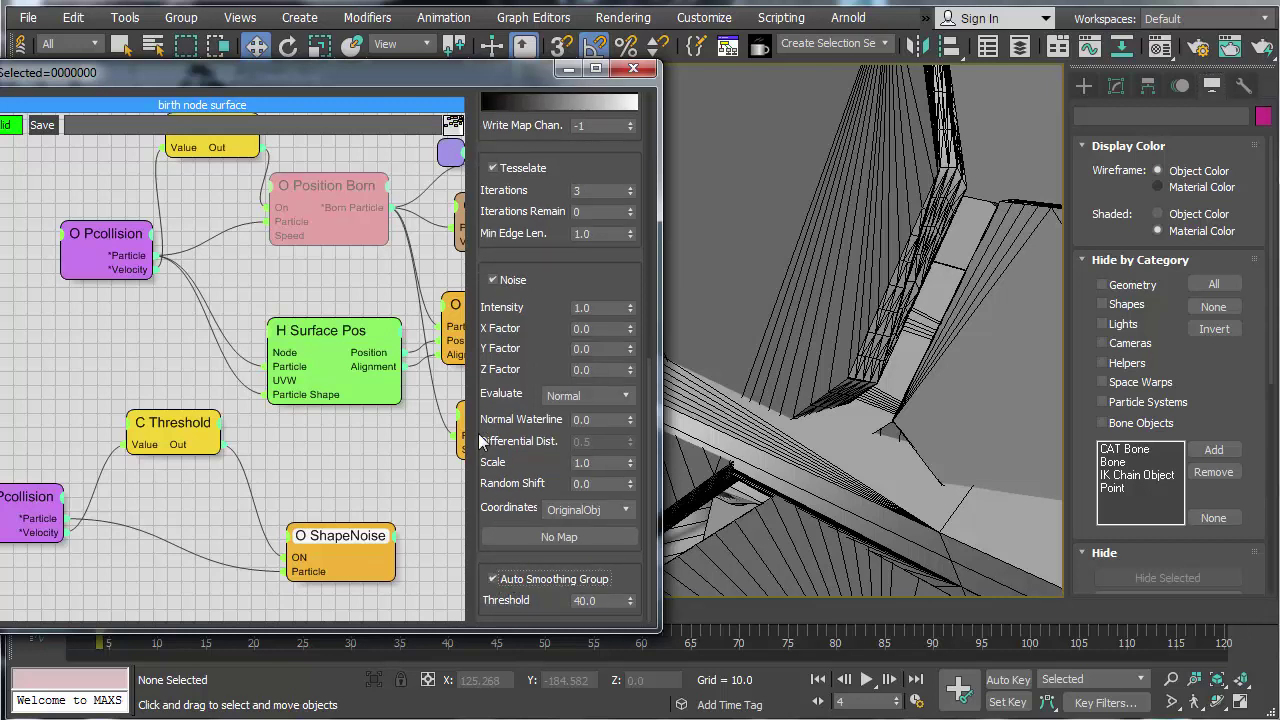
{"action": "left_click", "coordinate": [491, 580]}
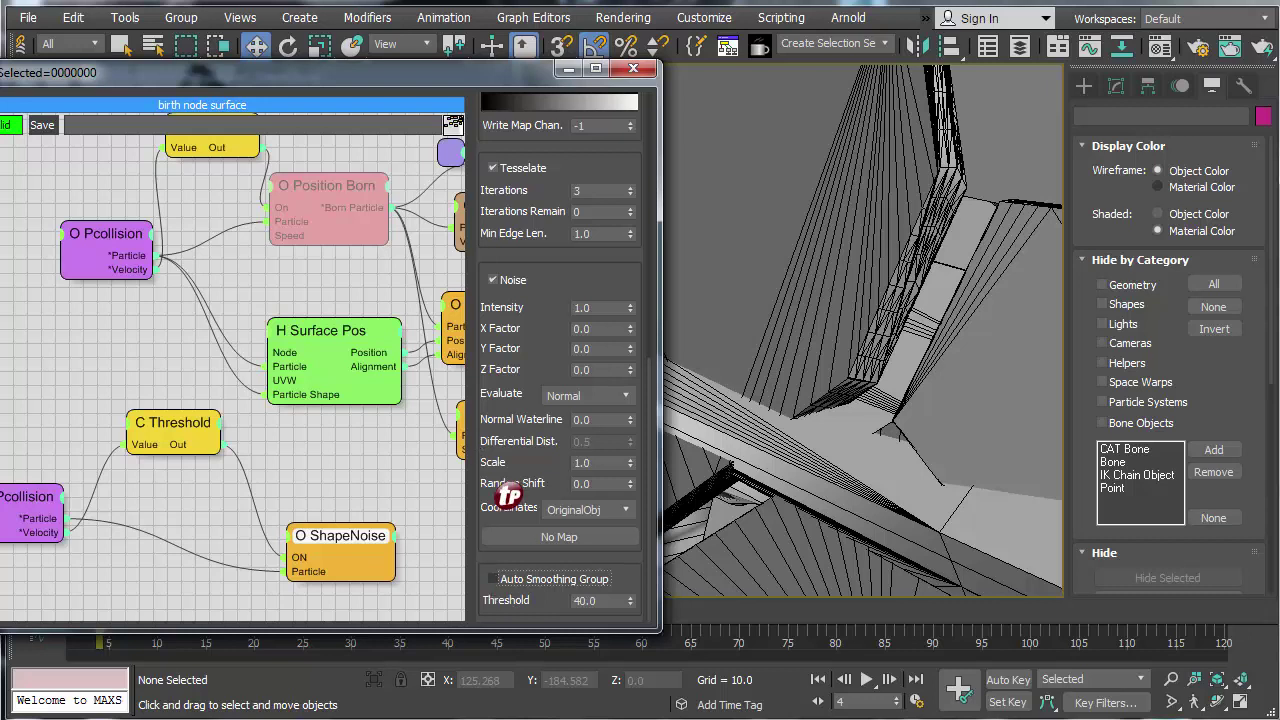
Step: Try Absolute World as the ShapeNoise length reference and switch back to Relative Boundingbox
{"action": "left_click_drag", "start_coordinate": [493, 455], "coordinate": [492, 624]}
{"action": "left_click_drag", "start_coordinate": [515, 180], "coordinate": [517, 446]}
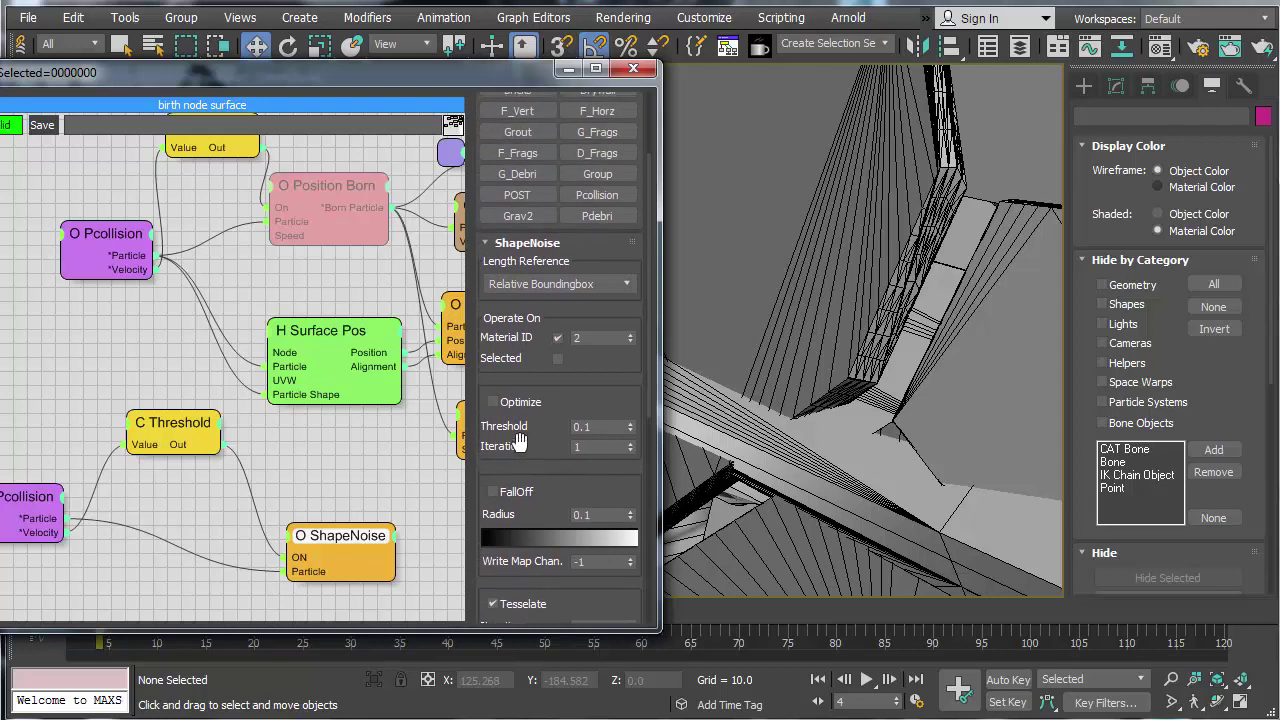
{"action": "left_click", "coordinate": [558, 286]}
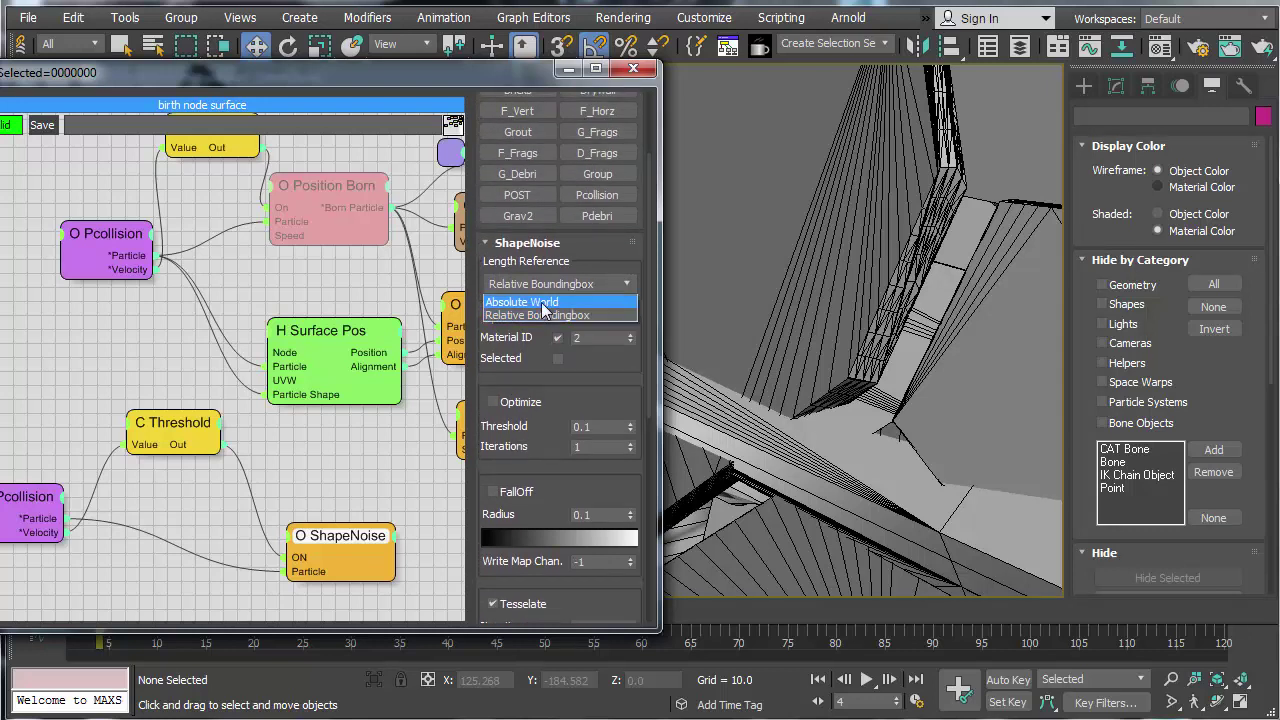
{"action": "left_click", "coordinate": [541, 304]}
{"action": "left_click", "coordinate": [530, 284]}
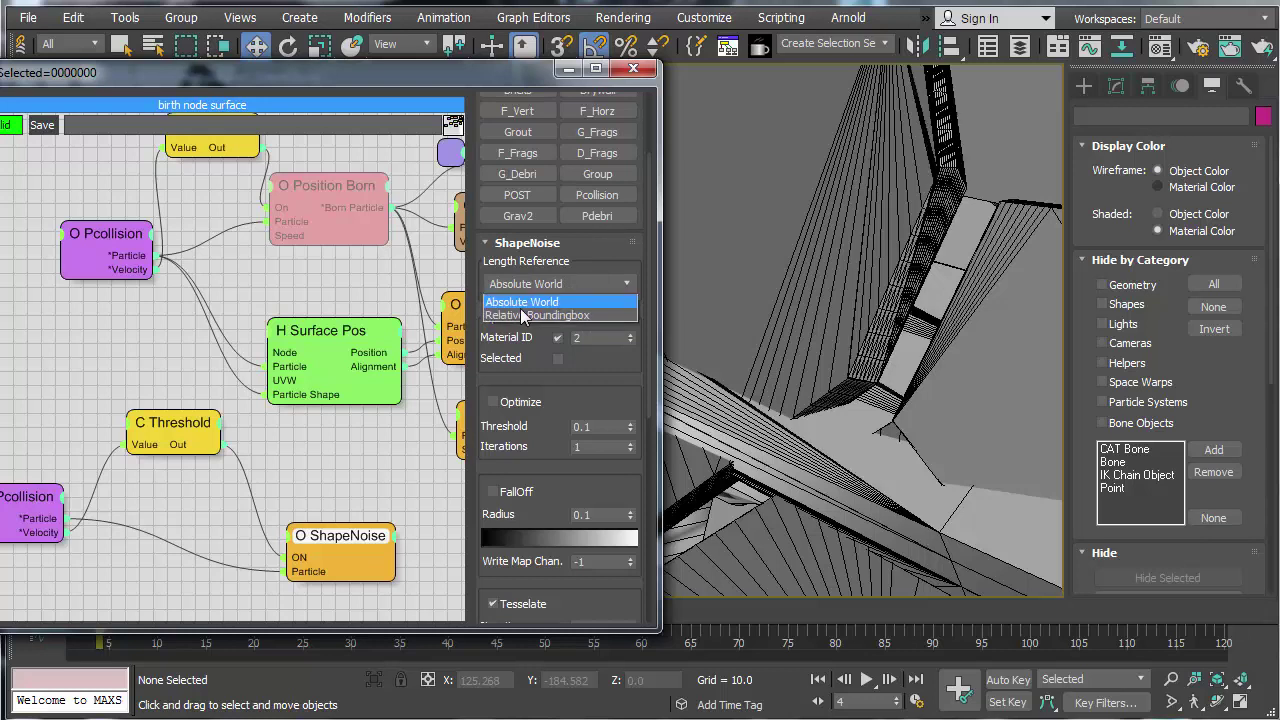
{"action": "left_click", "coordinate": [518, 312]}
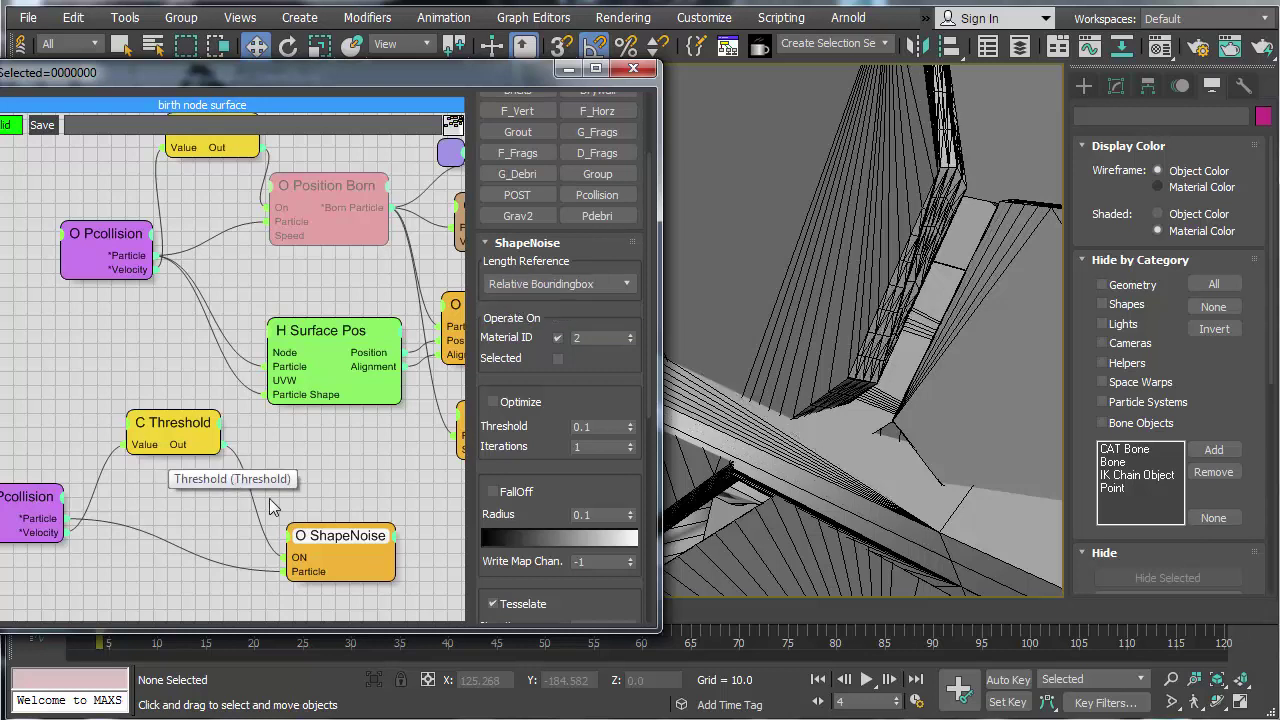
Step: Set the ShapeNoise Z Factor to 1.0 and the noise Intensity to 0.05
{"action": "left_click", "coordinate": [186, 432]}
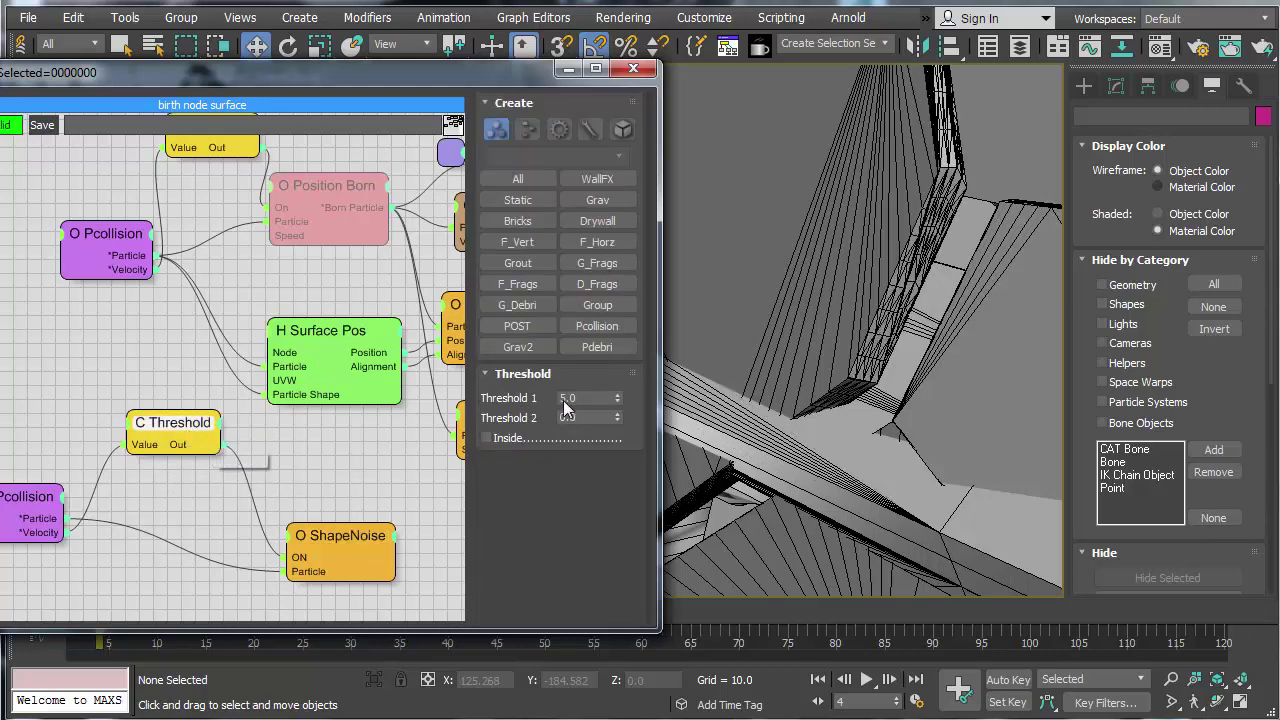
{"action": "left_click_drag", "start_coordinate": [307, 547], "coordinate": [288, 526]}
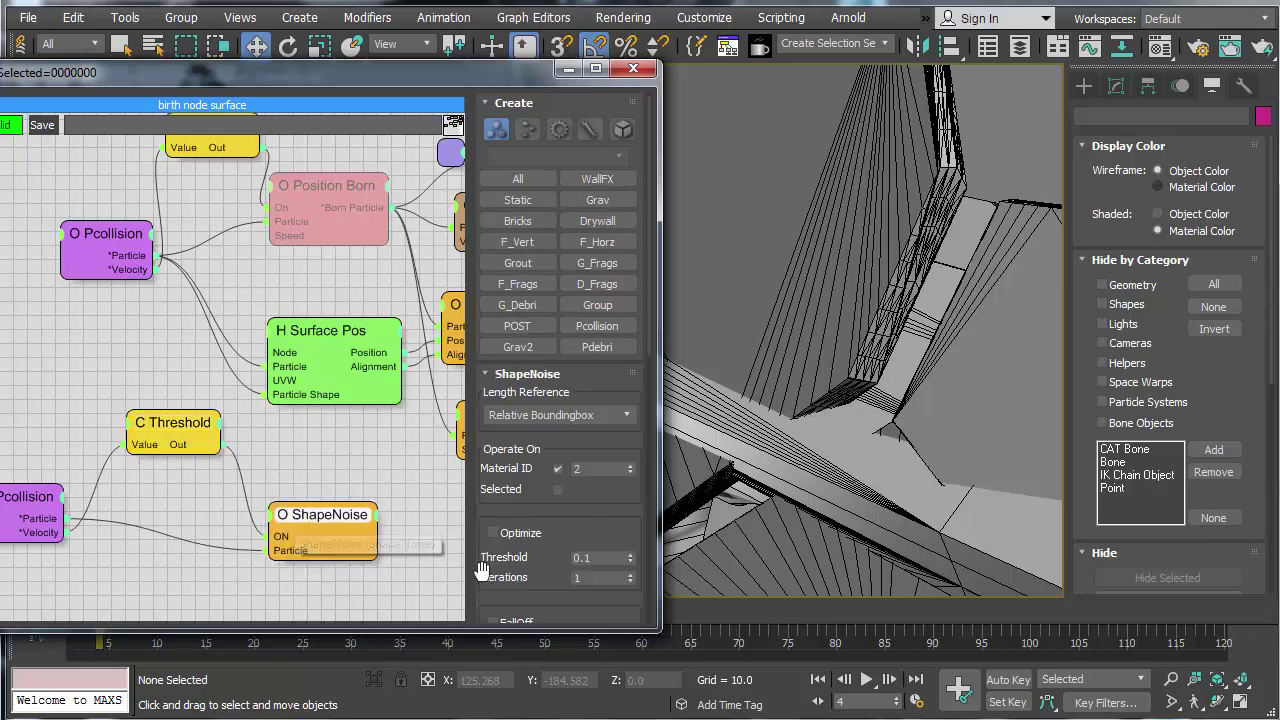
{"action": "left_click_drag", "start_coordinate": [480, 565], "coordinate": [477, 210]}
{"action": "left_click_drag", "start_coordinate": [511, 533], "coordinate": [503, 436]}
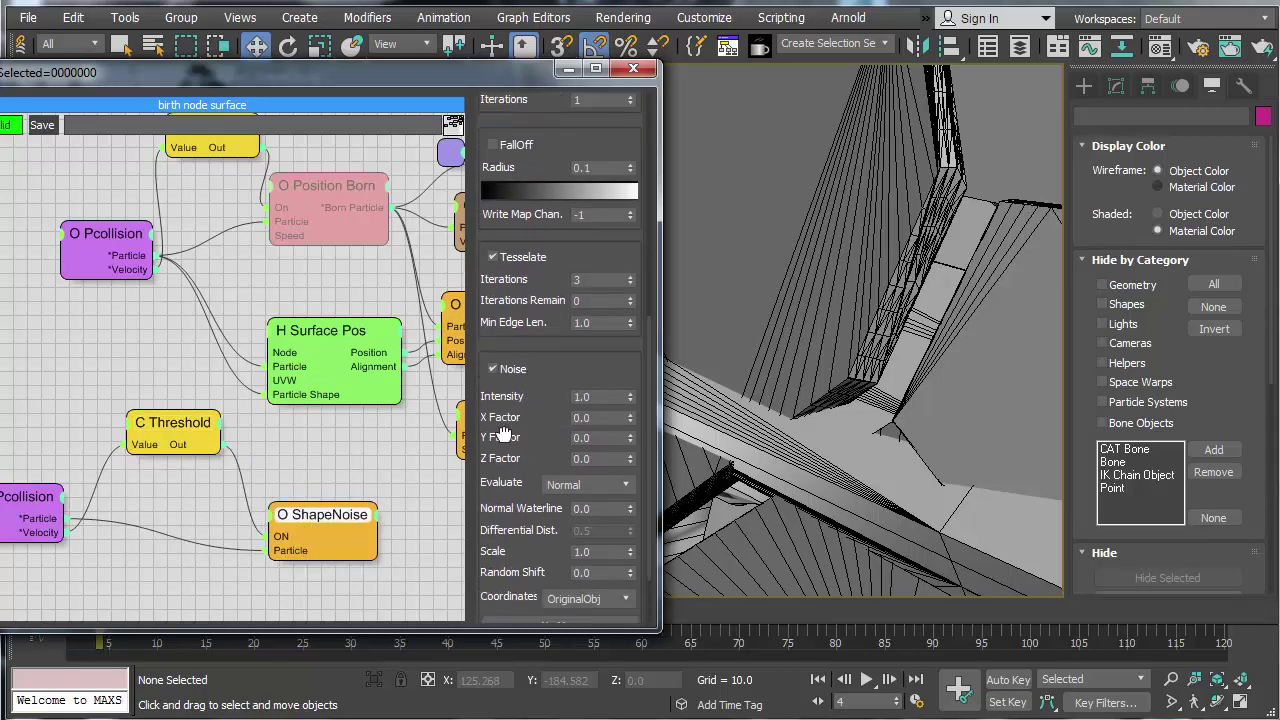
{"action": "left_click_drag", "start_coordinate": [576, 399], "coordinate": [553, 401]}
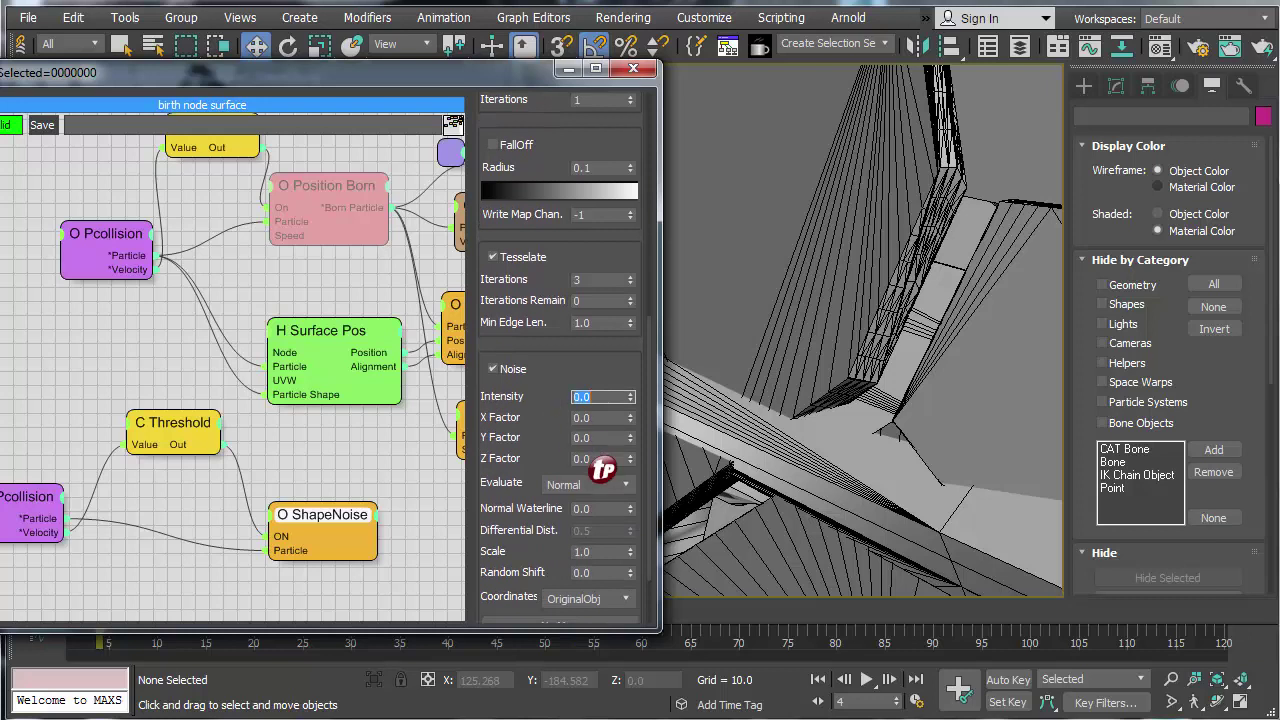
{"action": "left_click_drag", "start_coordinate": [593, 459], "coordinate": [553, 459]}
{"action": "type", "text": "1"}
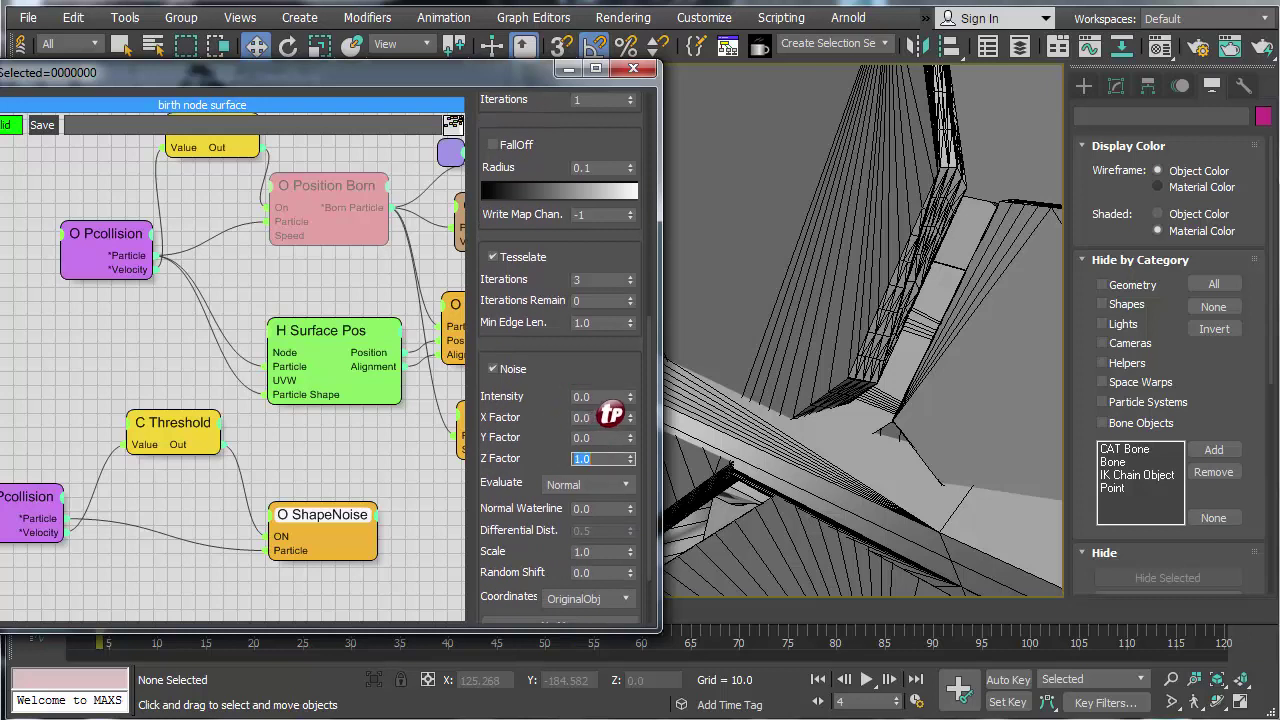
{"action": "left_click", "coordinate": [600, 397]}
{"action": "type", "text": "1"}
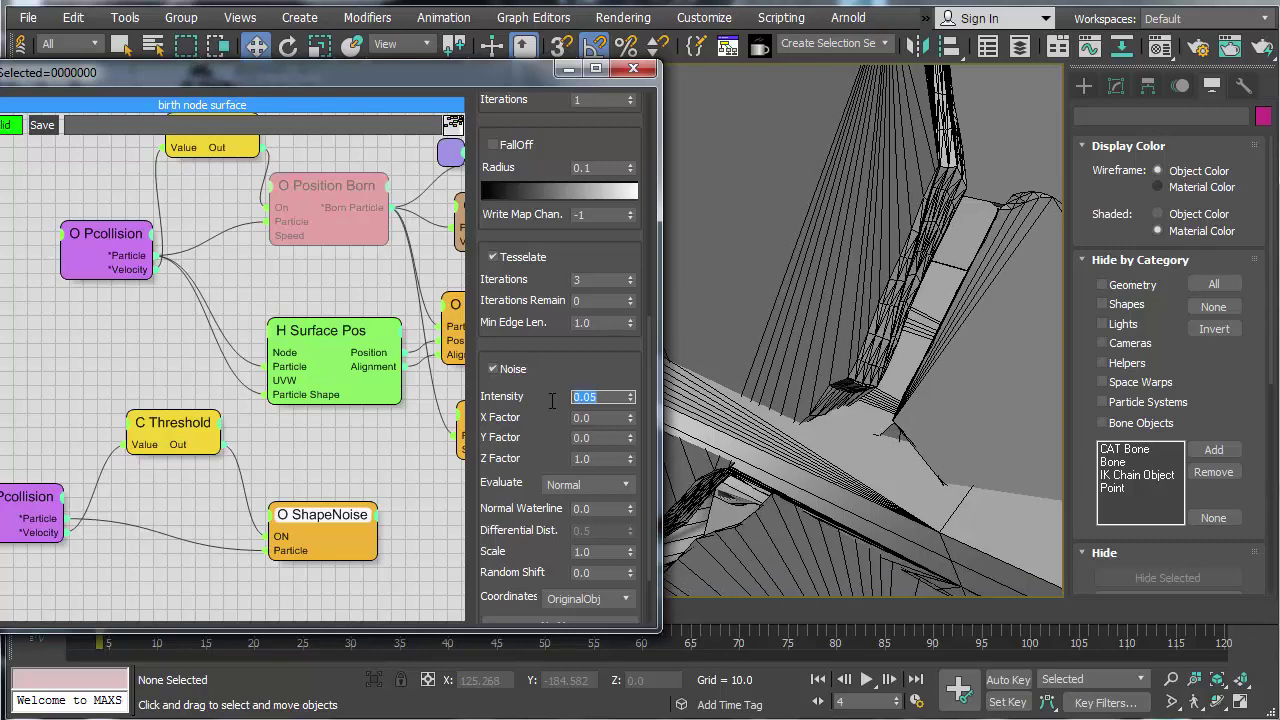
Step: Turn off edged faces and inspect the shaded noise detail on the fragments' broken edges
{"action": "middle_click_drag", "start_coordinate": [886, 436], "coordinate": [804, 380]}
{"action": "scroll", "coordinate": [805, 278], "scroll_direction": "down", "scroll_amount": 3}
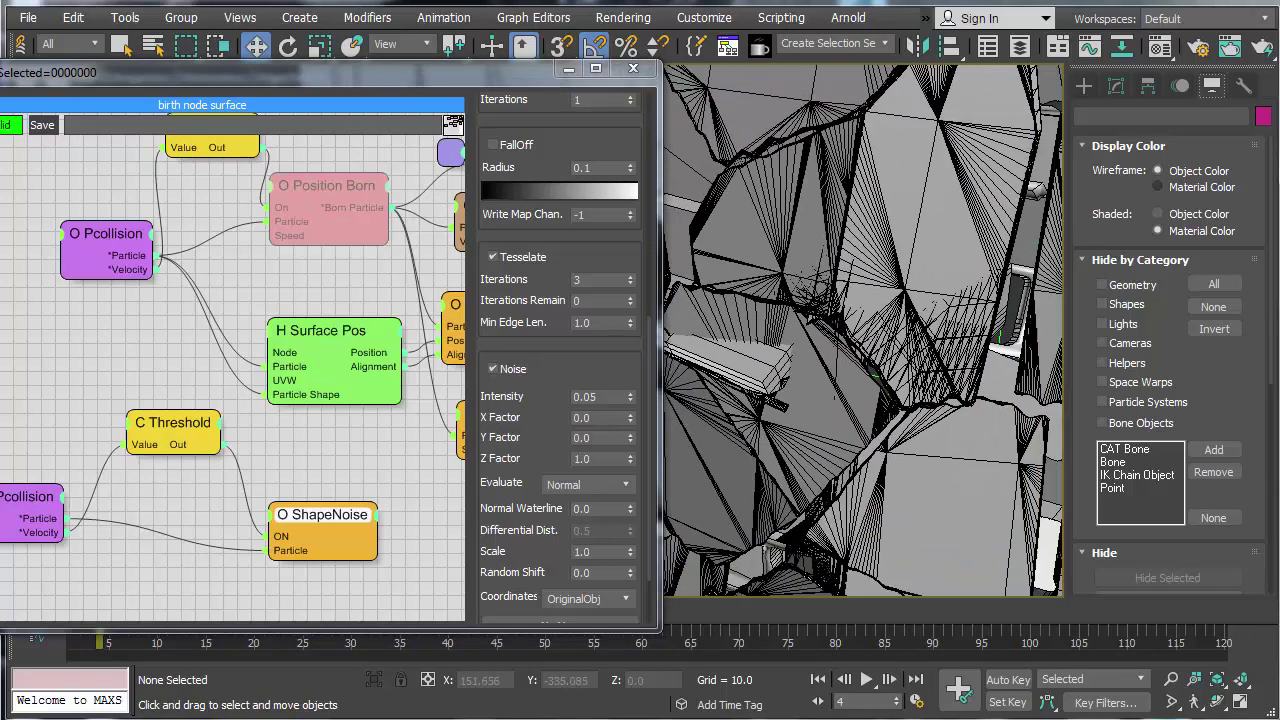
{"action": "key", "text": "F4"}
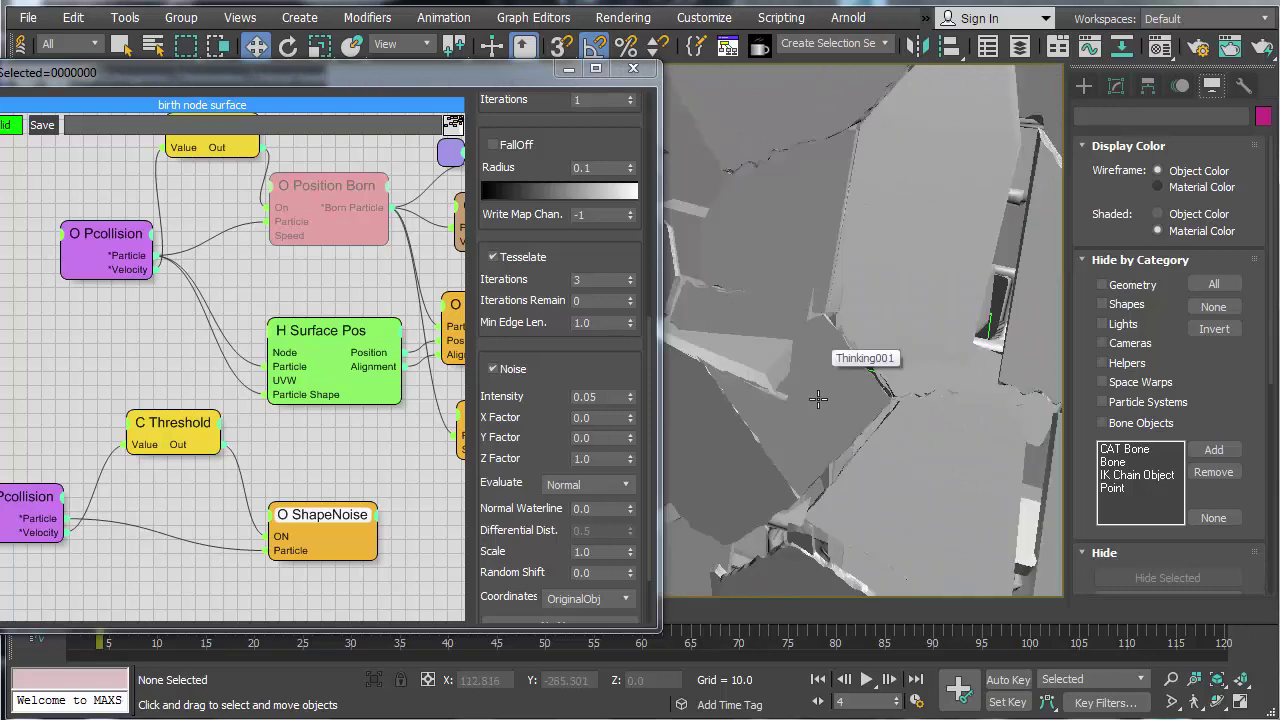
{"action": "middle_click_drag", "start_coordinate": [830, 414], "coordinate": [834, 358]}
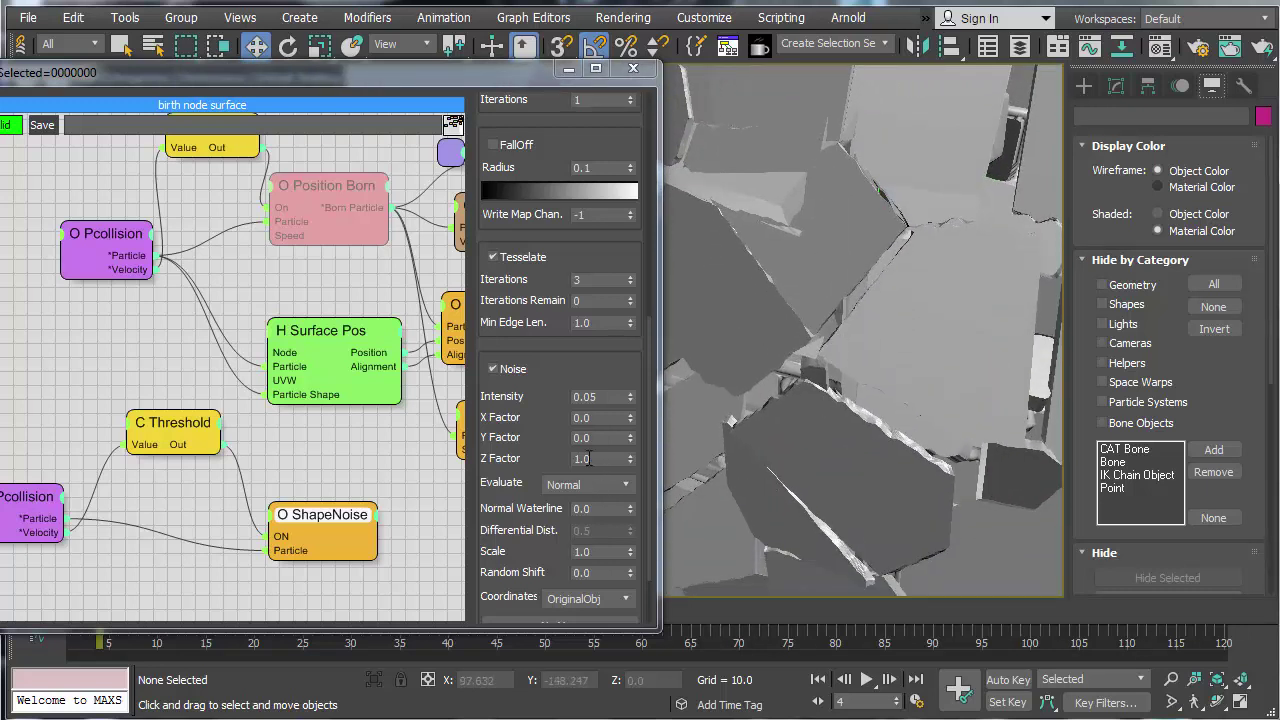
Step: Try the noise along X only, with Z Factor at 0.0 and X Factor at 1.0
{"action": "scroll", "coordinate": [580, 420], "scroll_direction": "down", "scroll_amount": 2}
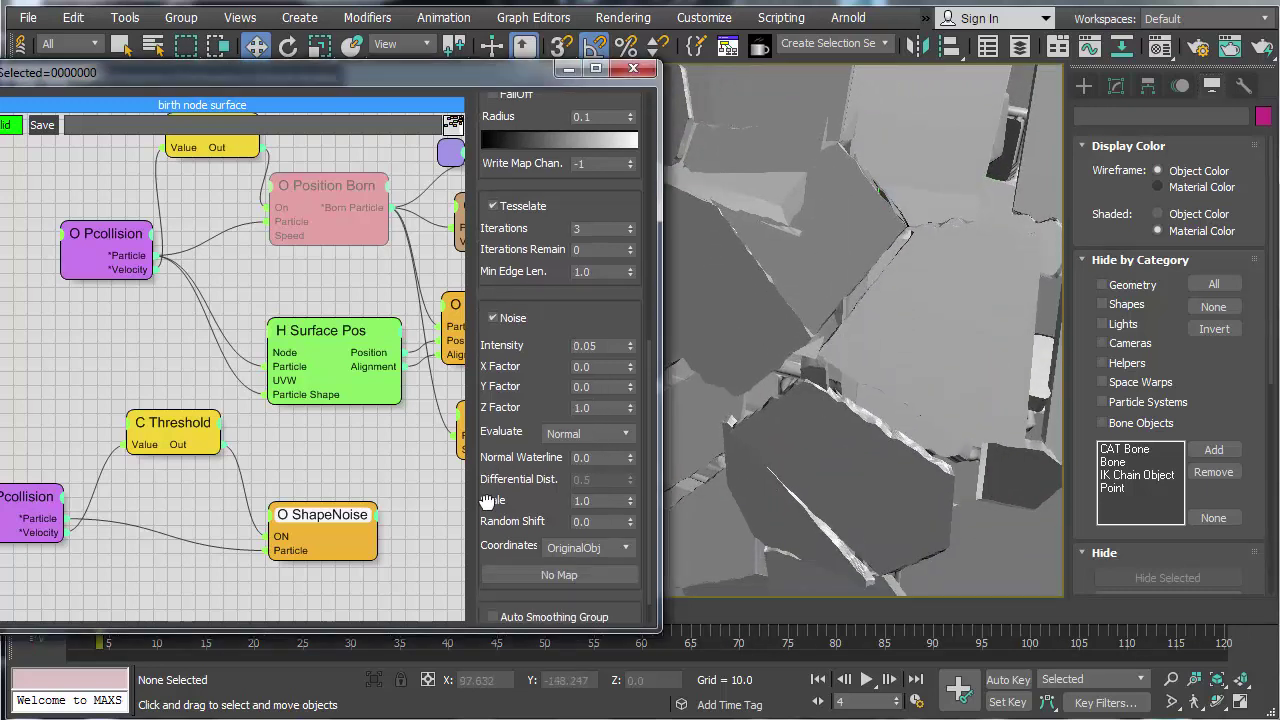
{"action": "left_click", "coordinate": [603, 408]}
{"action": "left_click", "coordinate": [590, 368]}
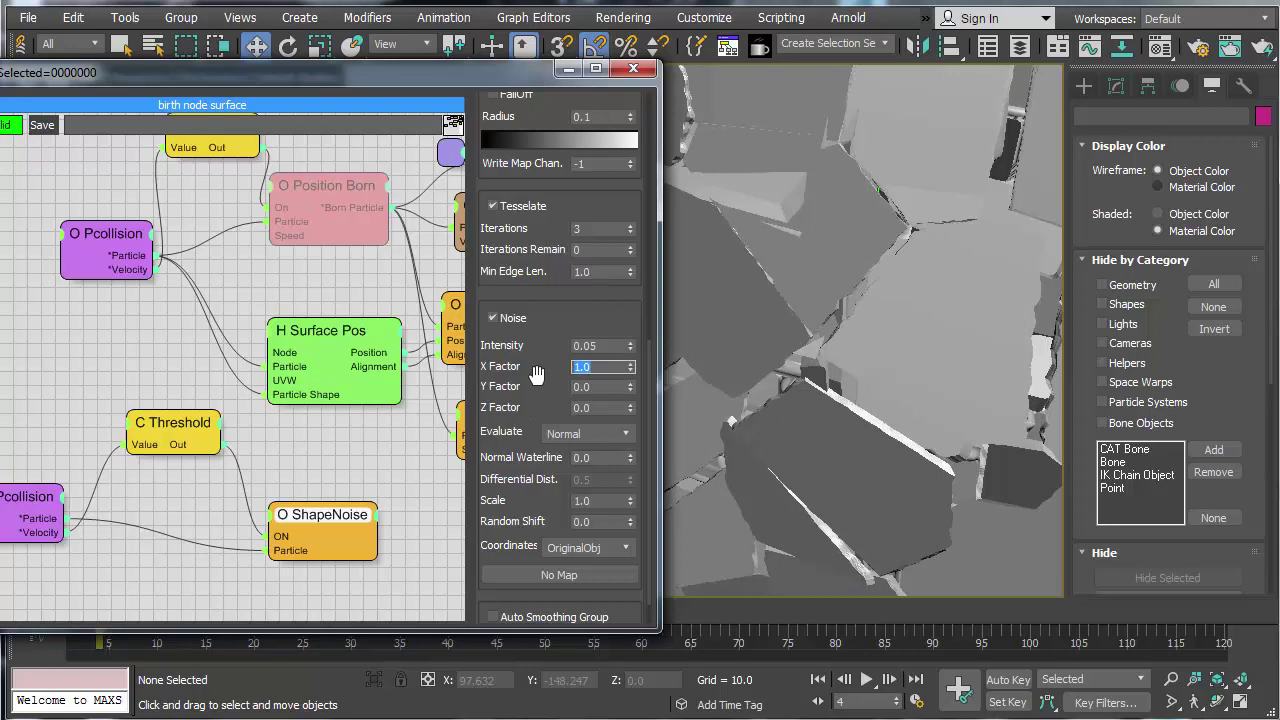
Step: Set the ShapeNoise Z Factor to 1.0 and the X Factor to 0.5, with the Y Factor at 0.0
{"action": "left_click", "coordinate": [603, 407]}
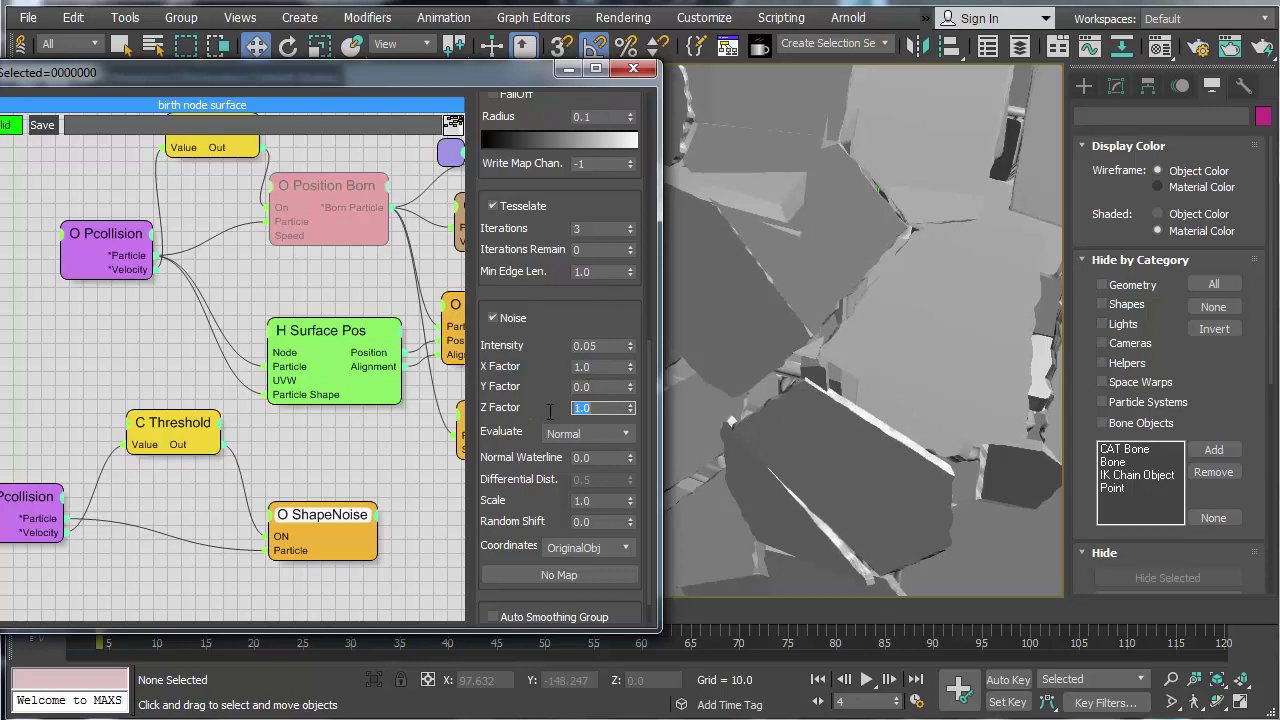
{"action": "key", "text": "shift+Tab"}
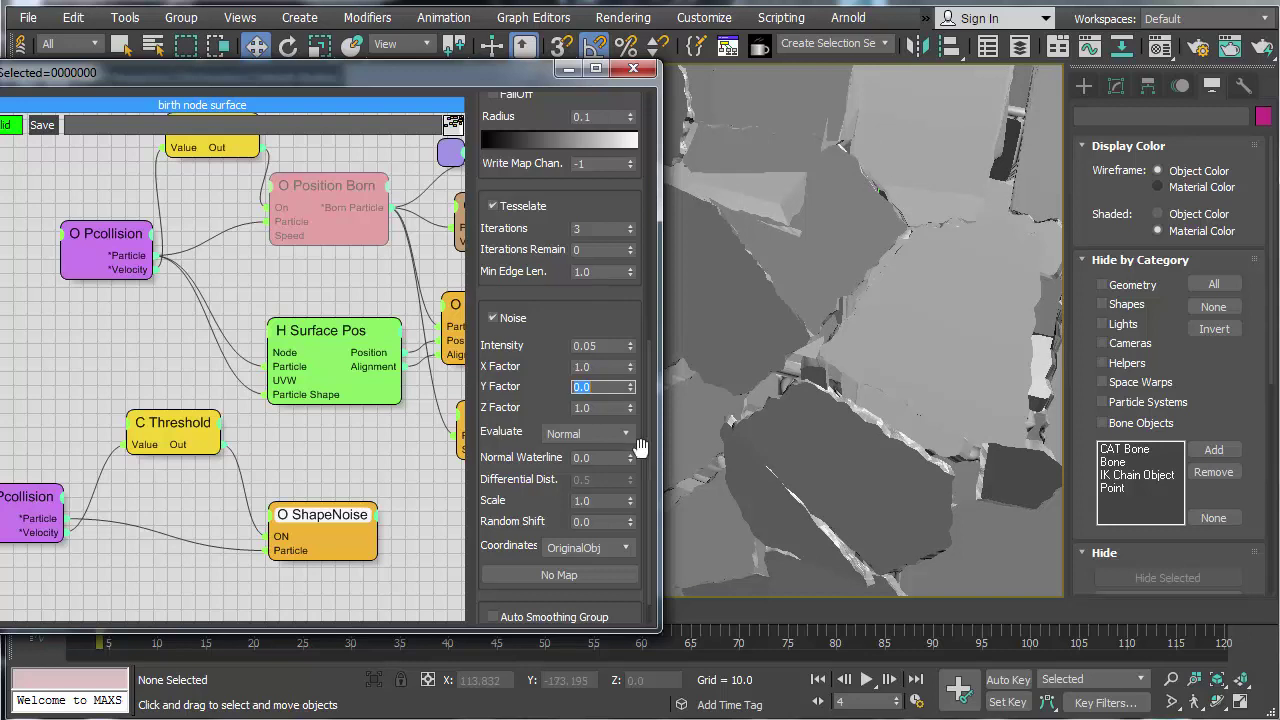
{"action": "key", "text": "shift+Tab"}
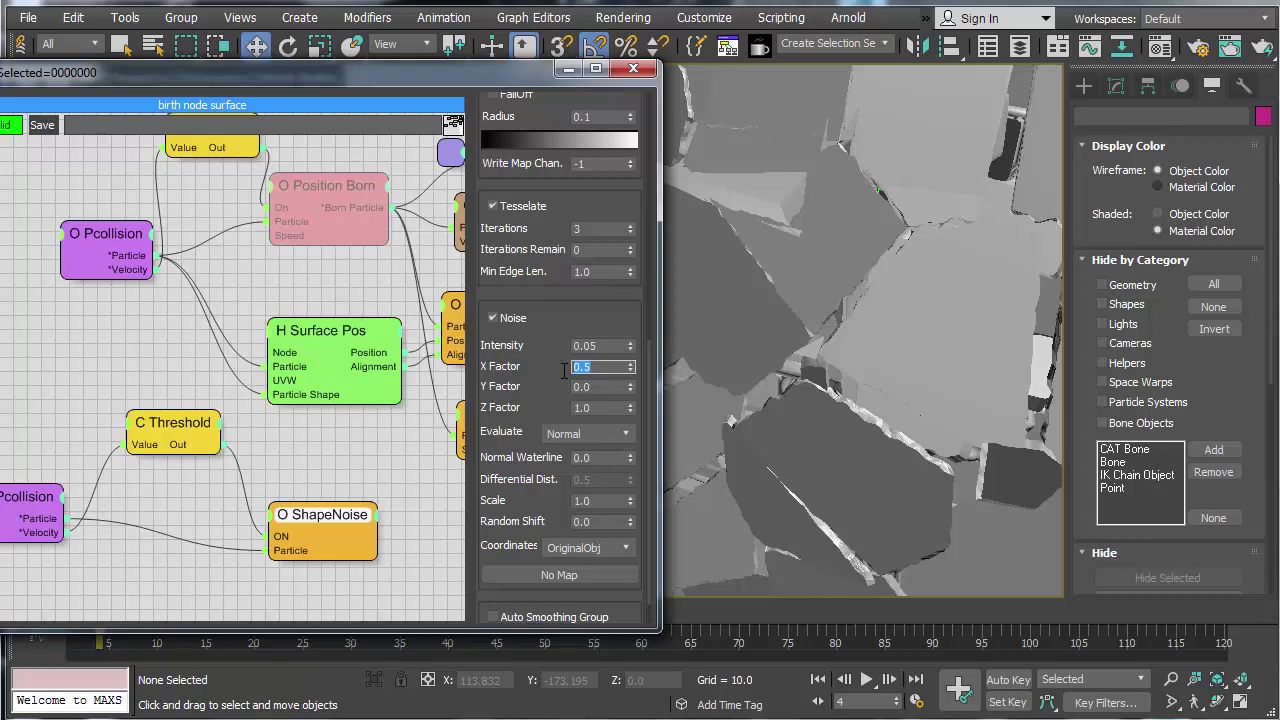
{"action": "mouse_move", "coordinate": [852, 464]}
{"action": "middle_mouse_down", "text": "alt"}
{"action": "mouse_move", "coordinate": [1010, 377]}
{"action": "mouse_move", "coordinate": [906, 466]}
{"action": "middle_mouse_up", "text": "alt"}
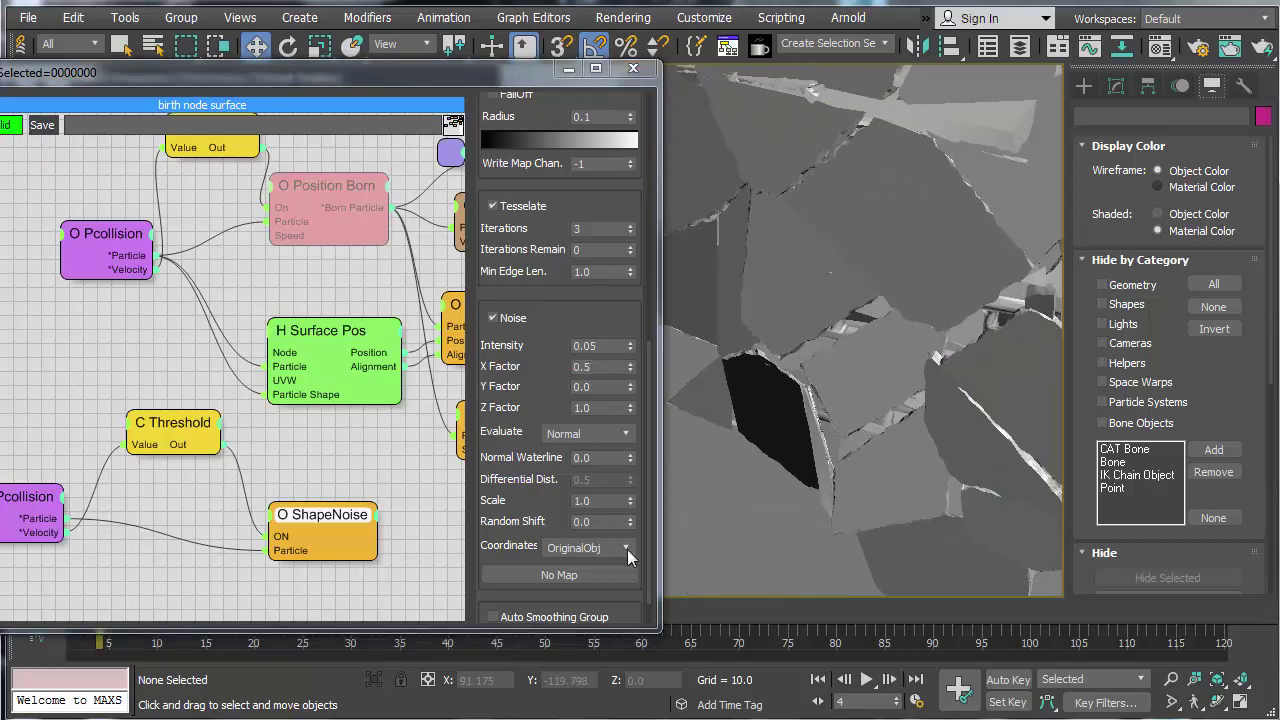
Step: Try smaller ShapeNoise Scale values of 0.2 and 0.5, then 0.4, and check the fragment edges
{"action": "left_click", "coordinate": [543, 503]}
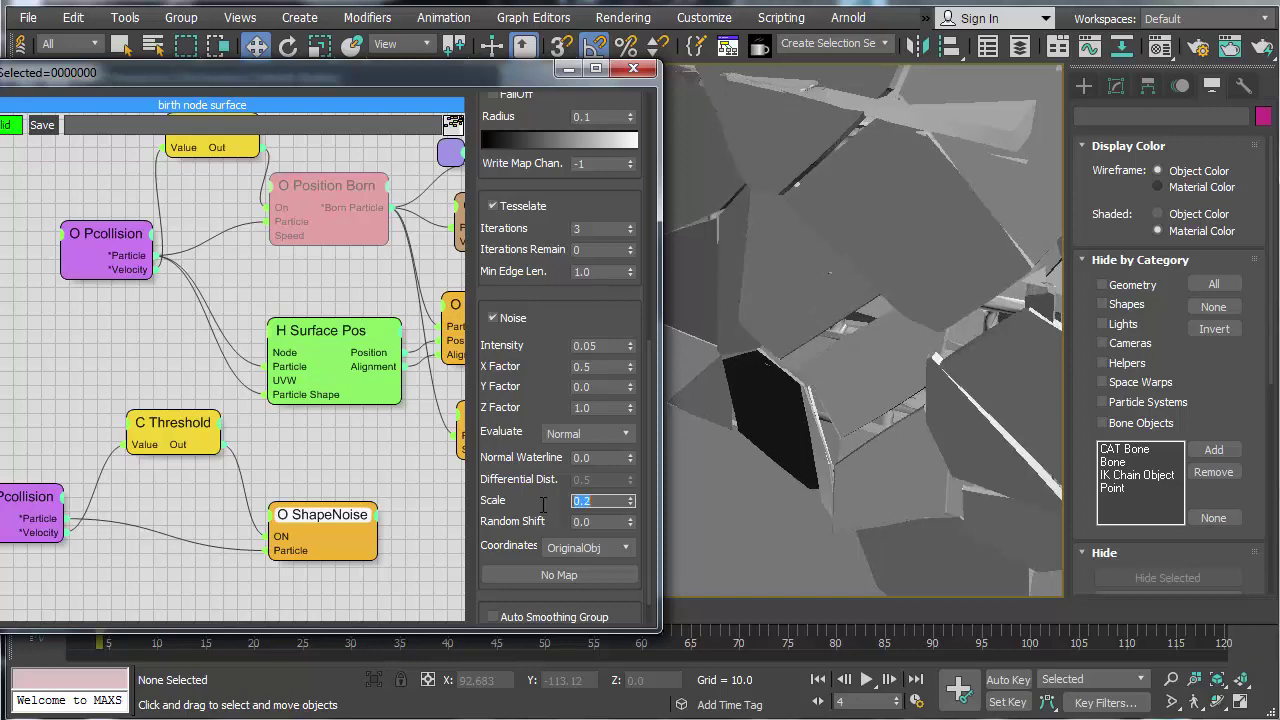
{"action": "type", "text": "3"}
{"action": "key", "text": "Return"}
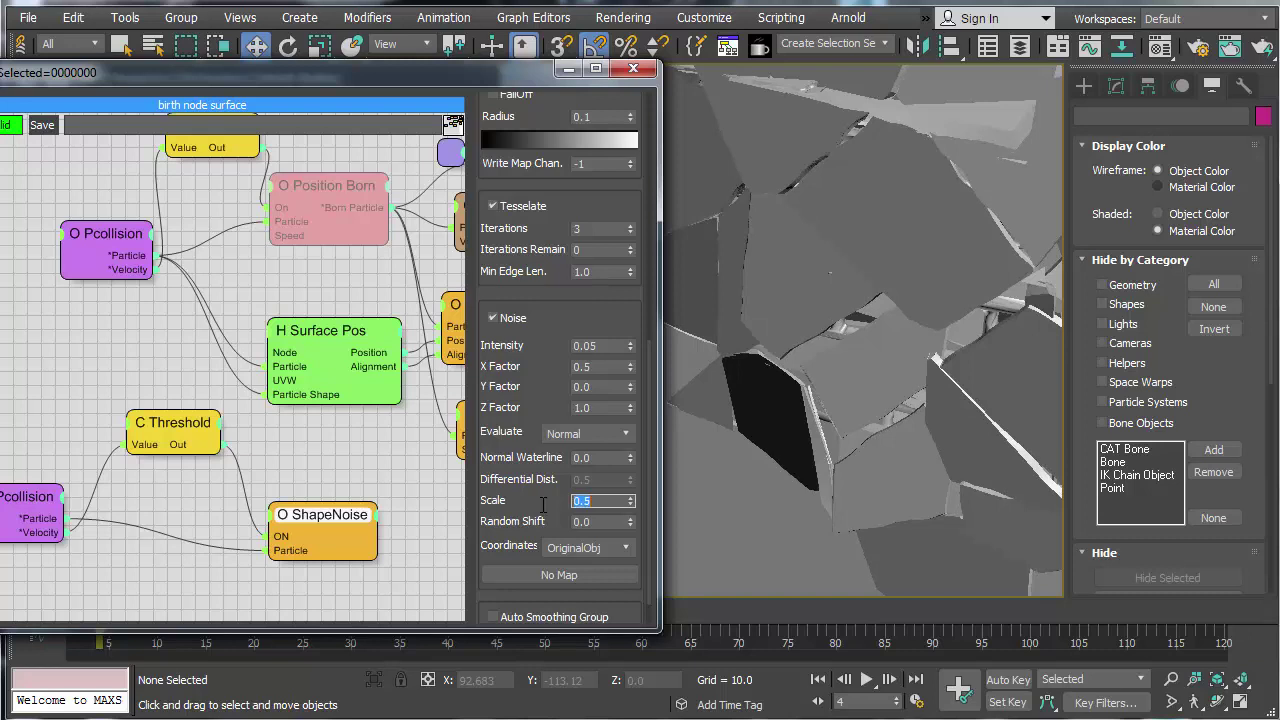
{"action": "key", "text": "Return"}
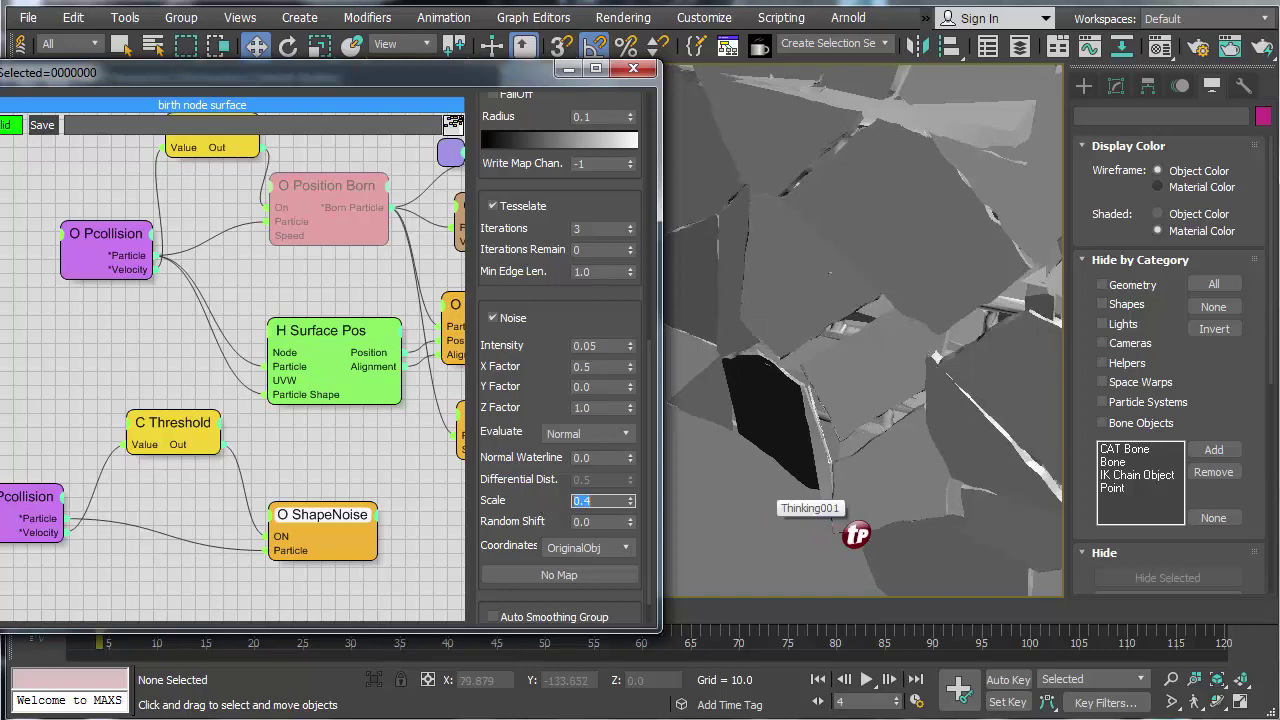
{"action": "mouse_move", "coordinate": [844, 518]}
{"action": "middle_mouse_down"}
{"action": "mouse_move", "coordinate": [824, 535]}
{"action": "mouse_move", "coordinate": [919, 484]}
{"action": "mouse_move", "coordinate": [898, 464]}
{"action": "mouse_move", "coordinate": [927, 485]}
{"action": "middle_mouse_up"}
{"action": "scroll", "coordinate": [839, 528], "scroll_direction": "down", "scroll_amount": 3}
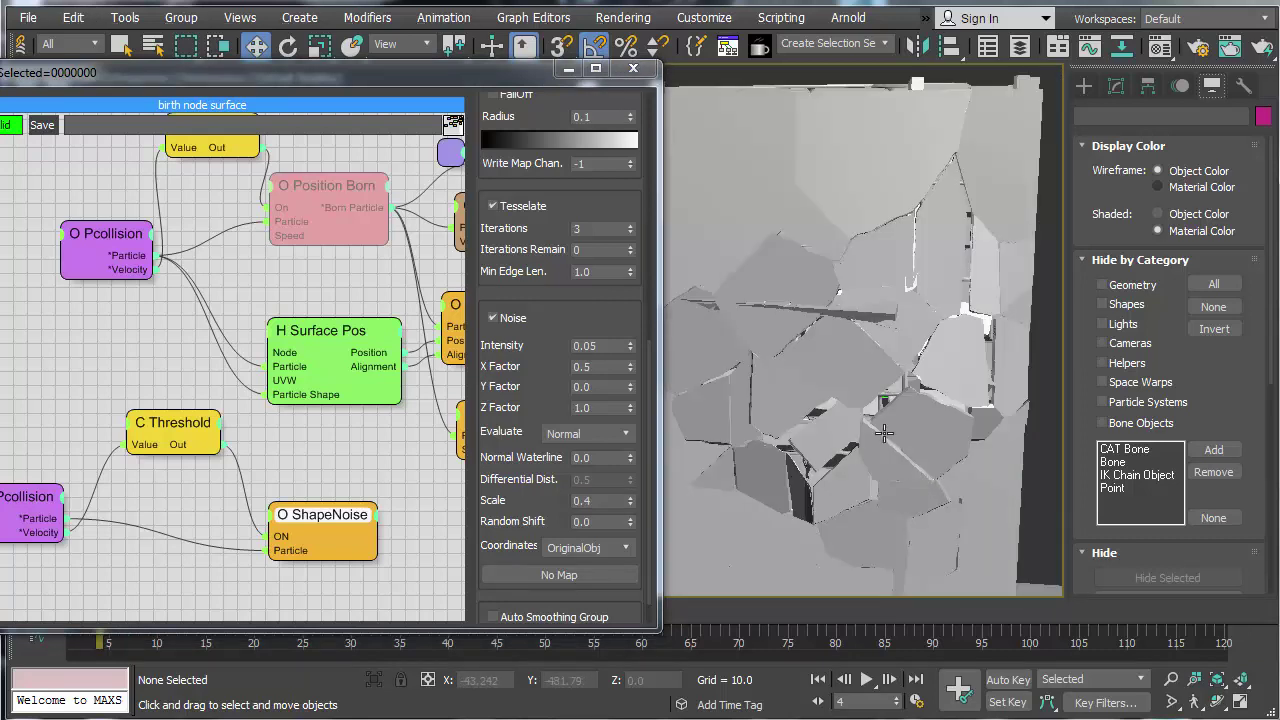
Step: Set the ShapeNoise noise Intensity to 0.2 while viewing the cracks in the upper wall
{"action": "middle_click_drag", "start_coordinate": [921, 252], "coordinate": [909, 397]}
{"action": "scroll", "coordinate": [909, 420], "scroll_direction": "up", "scroll_amount": 3}
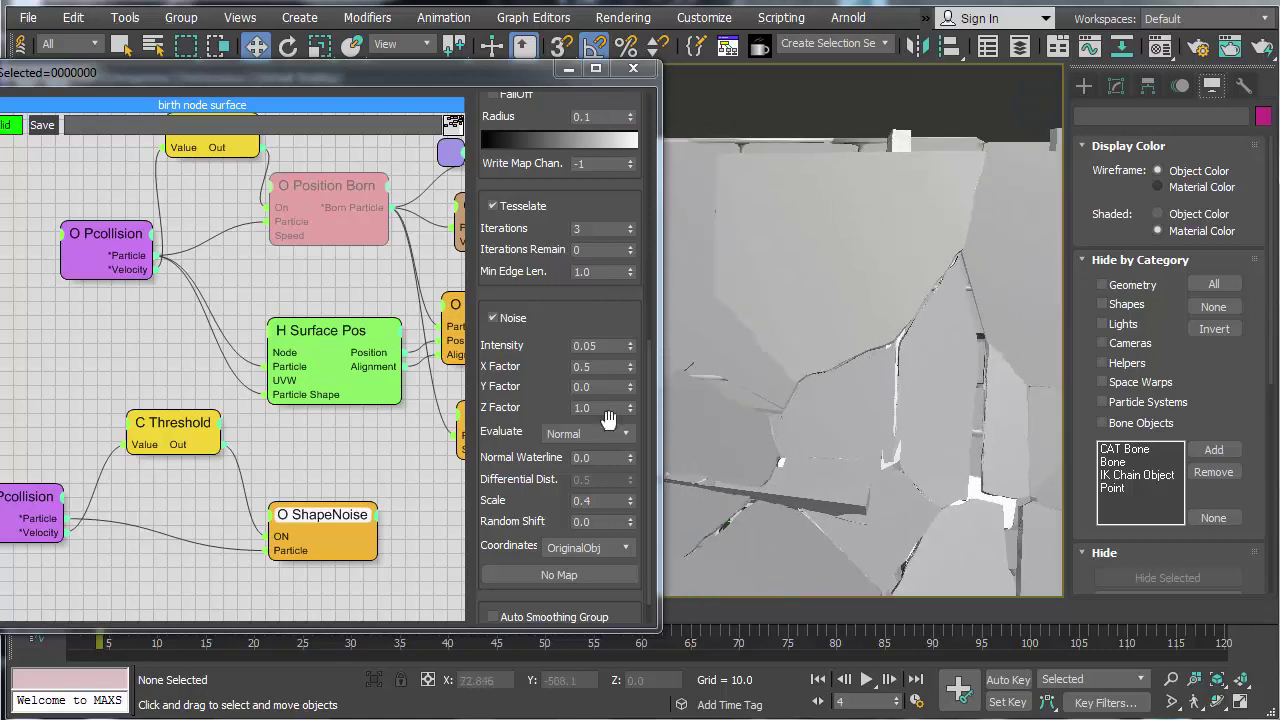
{"action": "left_click_drag", "start_coordinate": [613, 349], "coordinate": [492, 350]}
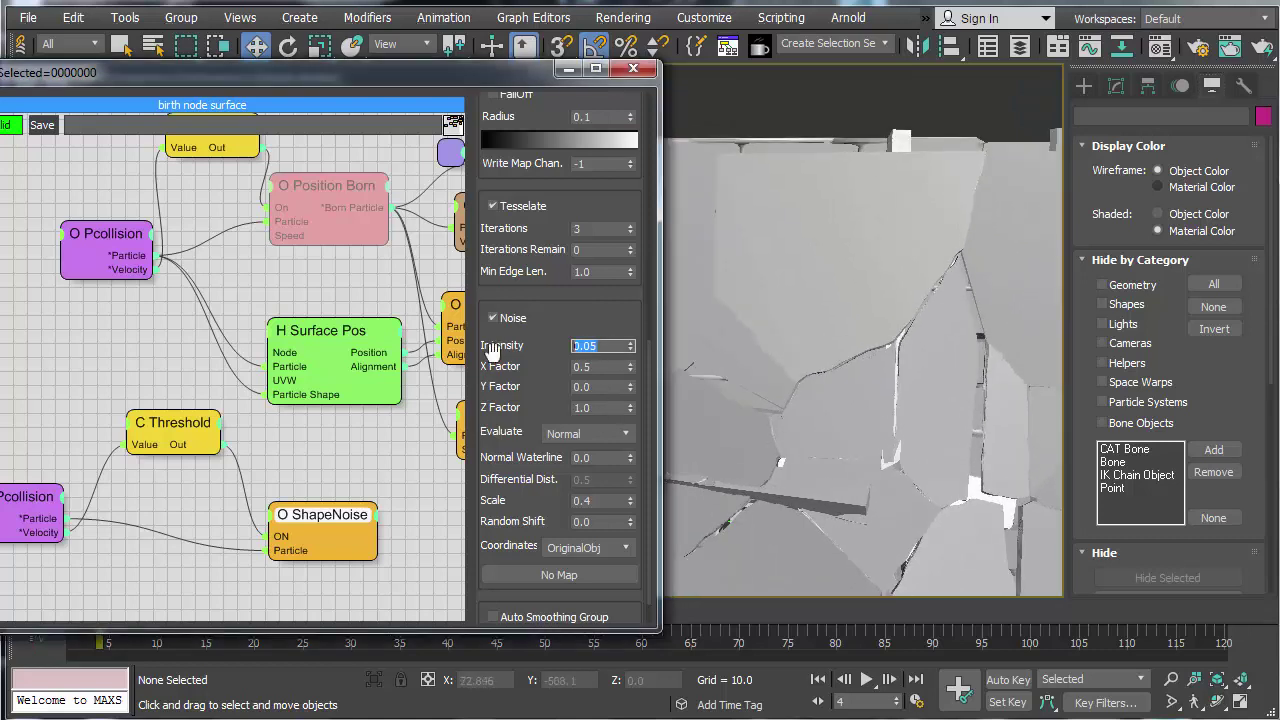
{"action": "type", "text": ".01"}
{"action": "key", "text": "Return"}
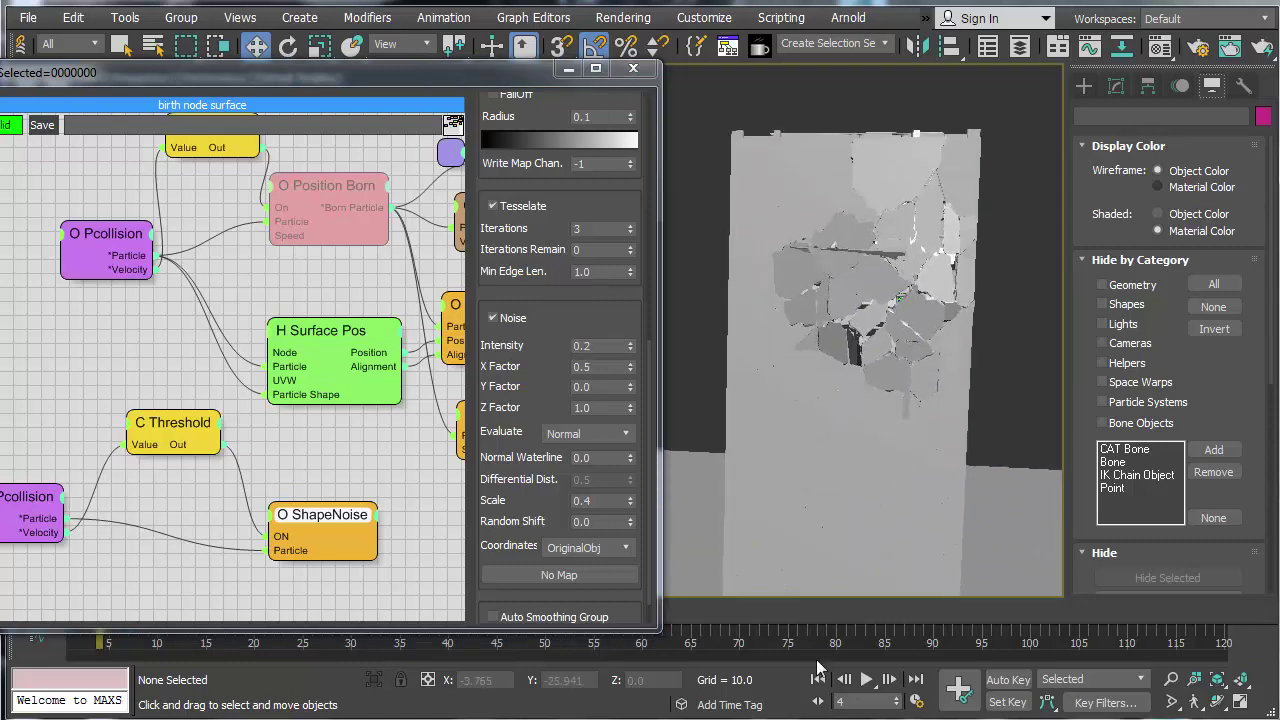
Step: Play the wall destruction from the first frame to review the noisy fragments, and return to the start
{"action": "left_click", "coordinate": [819, 681]}
{"action": "left_click", "coordinate": [867, 680]}
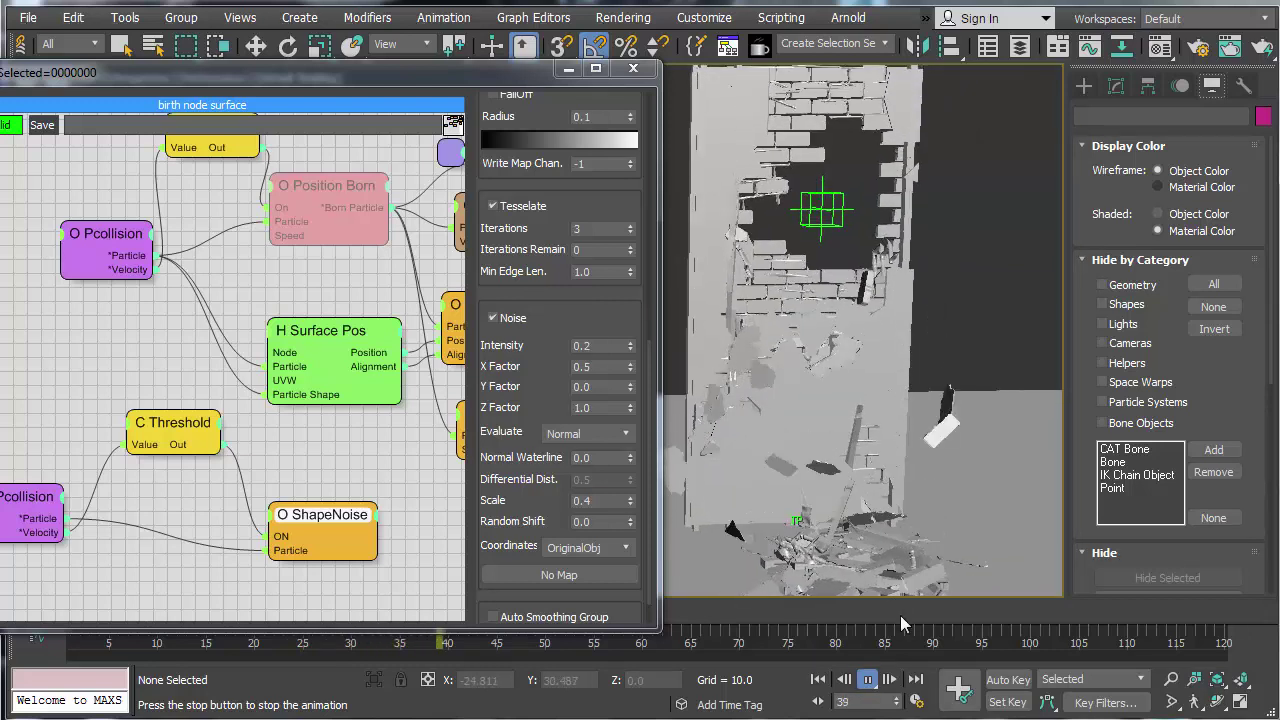
{"action": "left_click", "coordinate": [818, 680]}
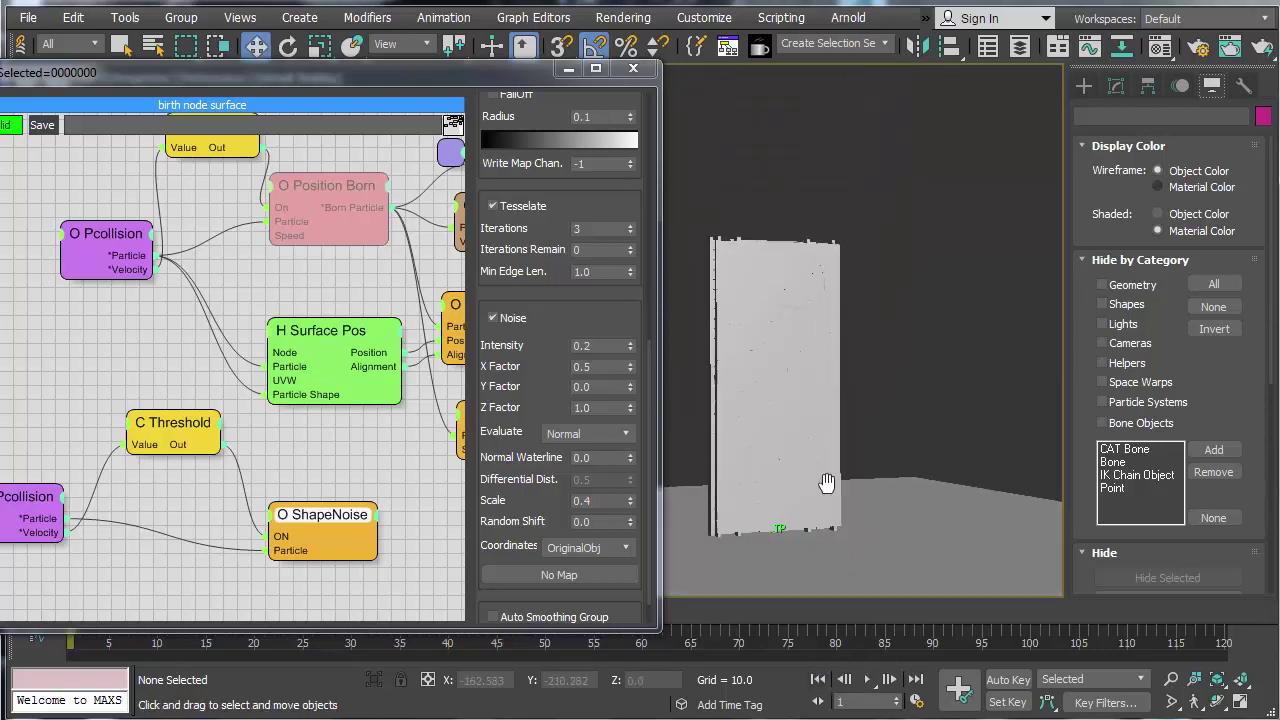
Step: Close the thinkingParticles editor and switch the perspective viewport's shading to Clay
{"action": "left_click", "coordinate": [633, 68]}
{"action": "left_click", "coordinate": [220, 78]}
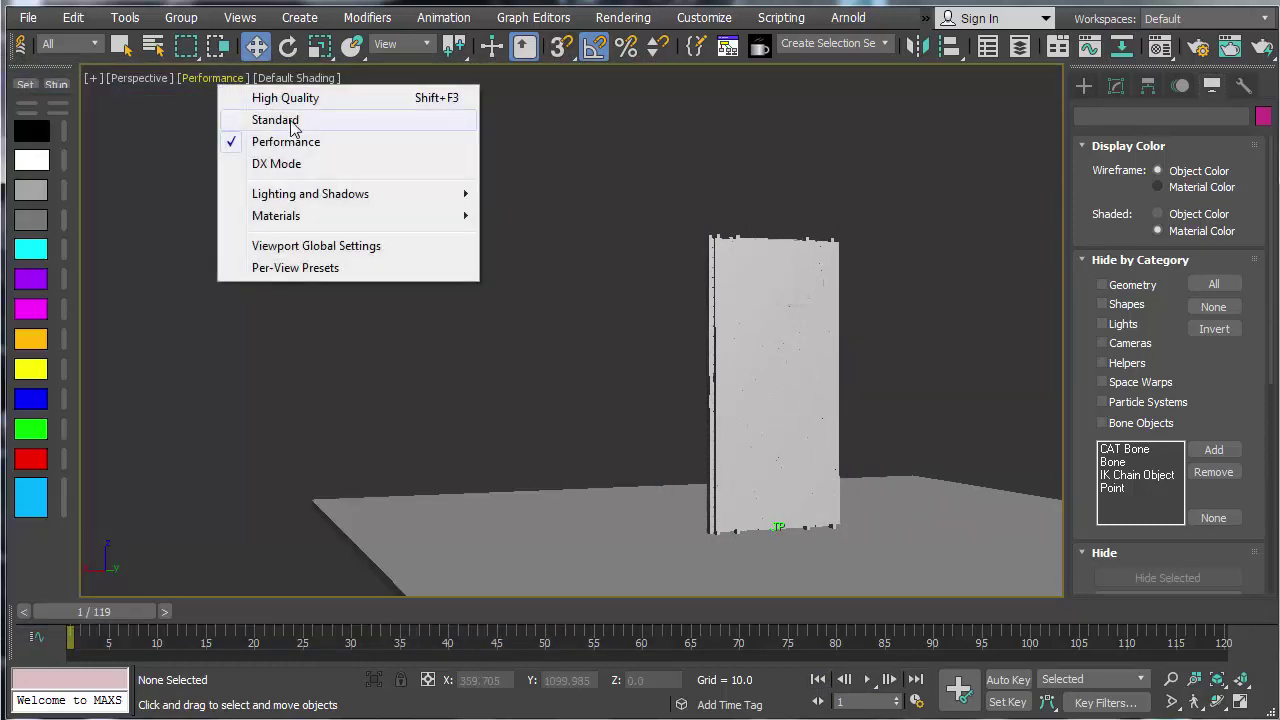
{"action": "left_click", "coordinate": [296, 78]}
{"action": "left_click", "coordinate": [348, 207]}
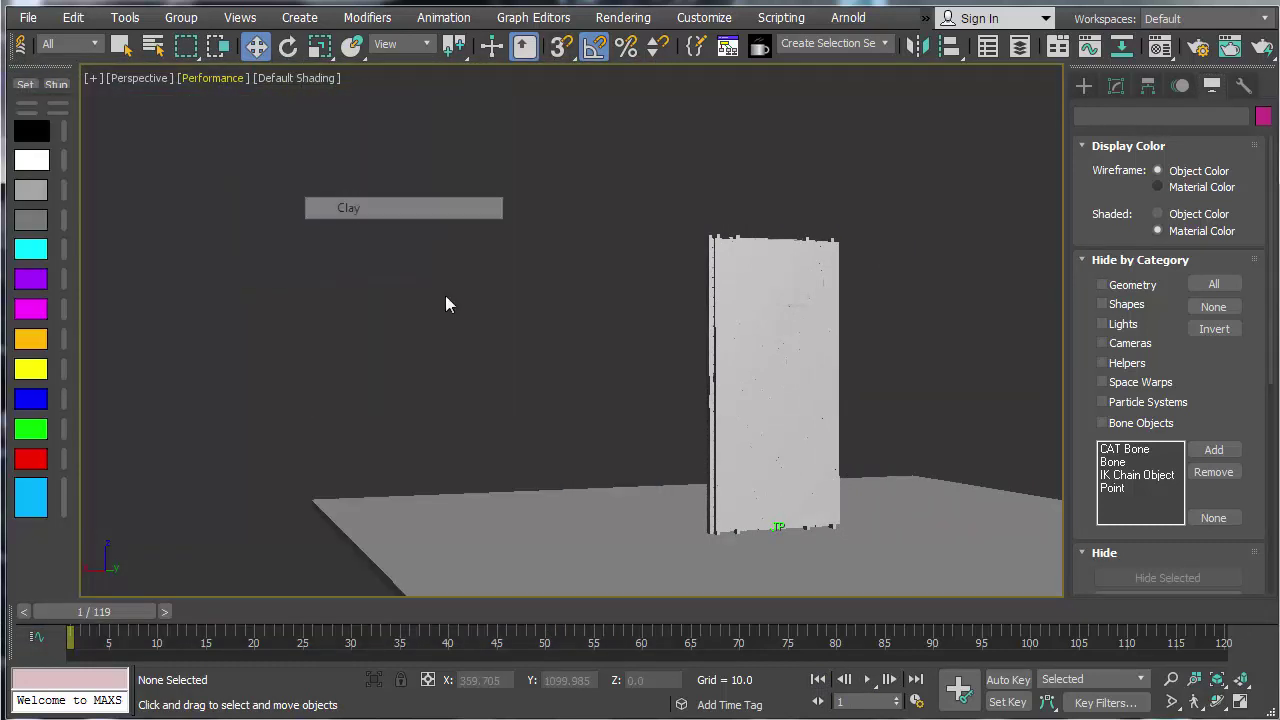
Step: Play the simulation in Clay shading and stop it at frame 30 to review the debris
{"action": "left_click", "coordinate": [866, 679]}
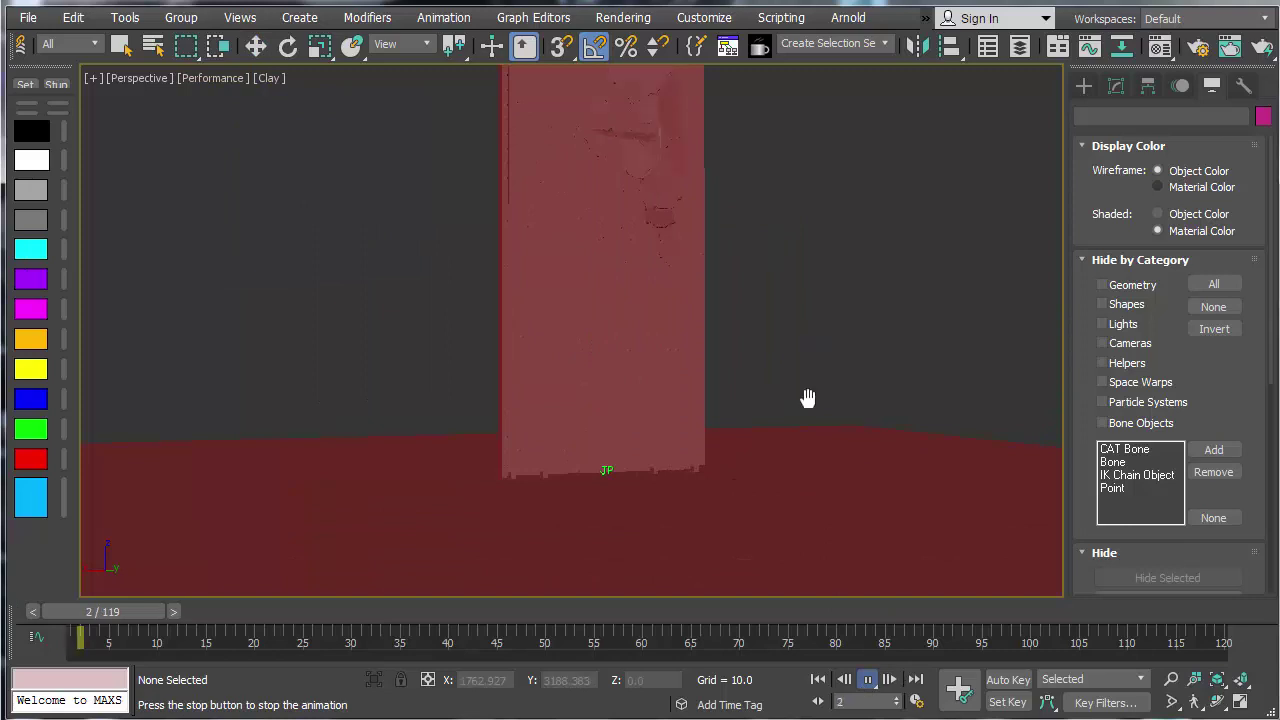
{"action": "middle_click_drag", "start_coordinate": [808, 398], "coordinate": [856, 469]}
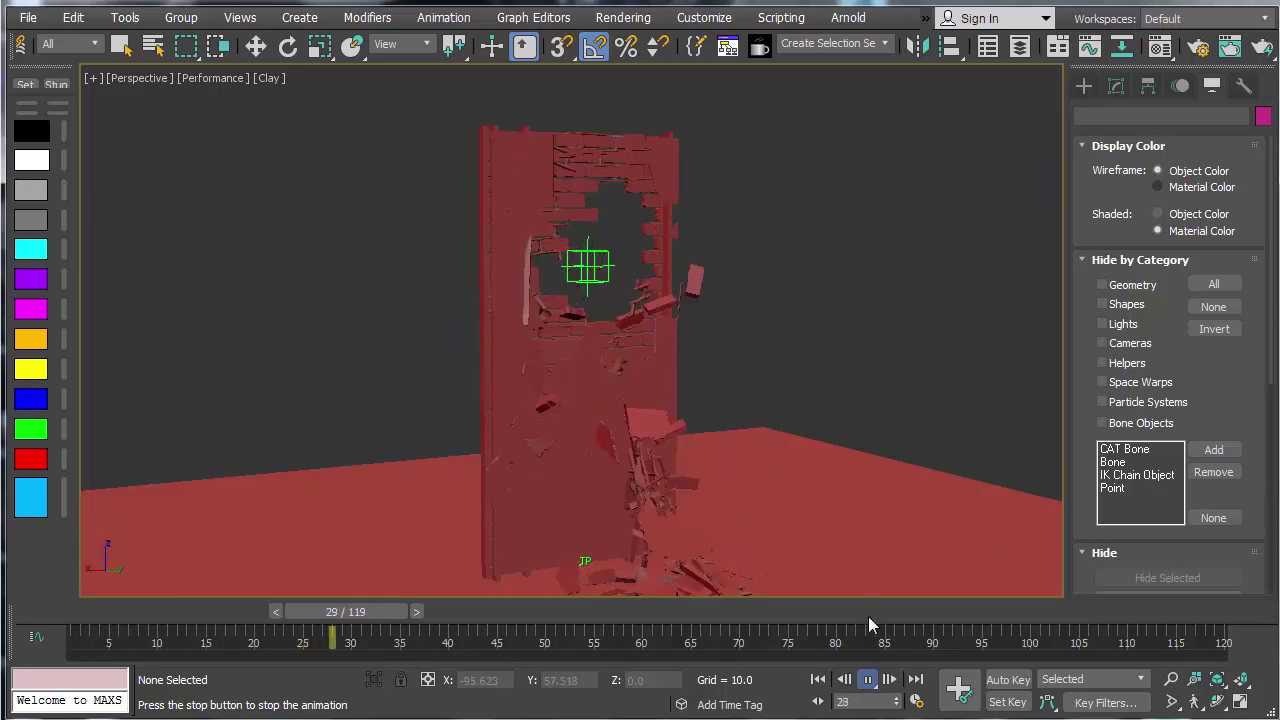
{"action": "key", "text": "w"}
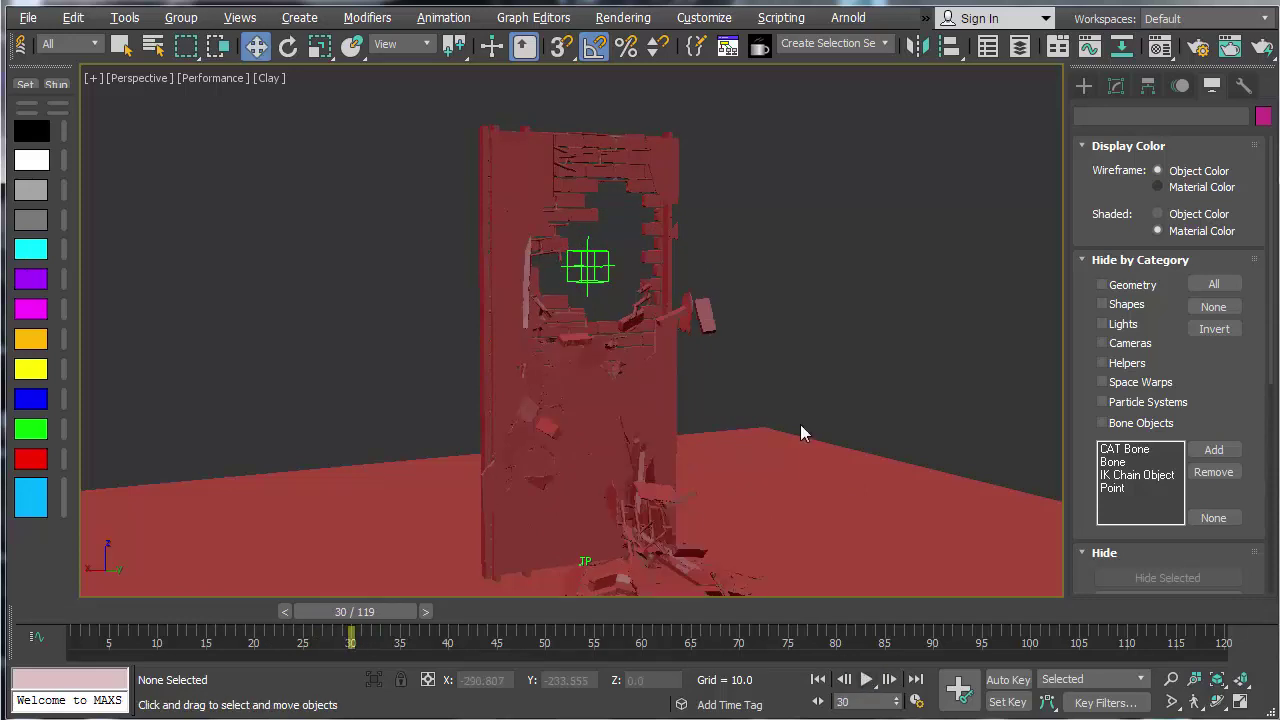
Step: Bring back the thinkingParticles editor, restart the simulation and step it forward to frame 3
{"action": "key", "text": "alt+Tab"}
{"action": "middle_click_drag", "start_coordinate": [855, 485], "coordinate": [1042, 477]}
{"action": "left_click", "coordinate": [822, 679]}
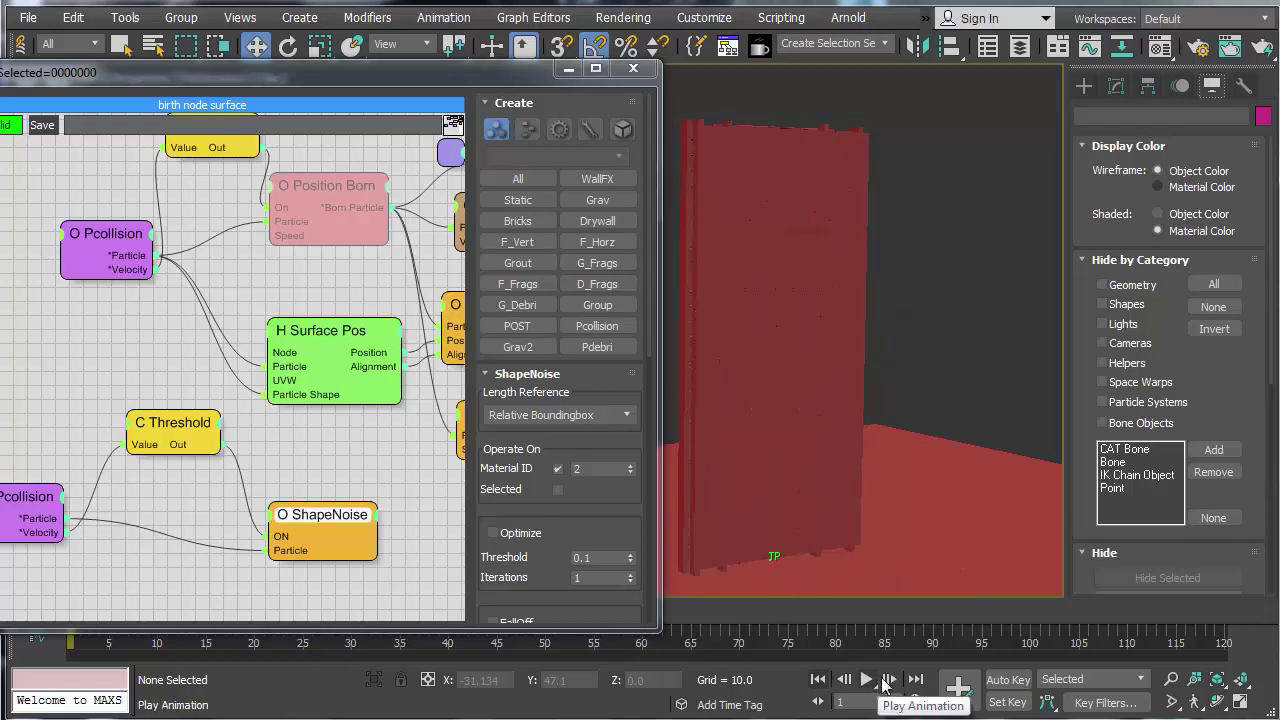
{"action": "left_click", "coordinate": [884, 679]}
{"action": "left_click", "coordinate": [884, 679]}
{"action": "left_click", "coordinate": [885, 681]}
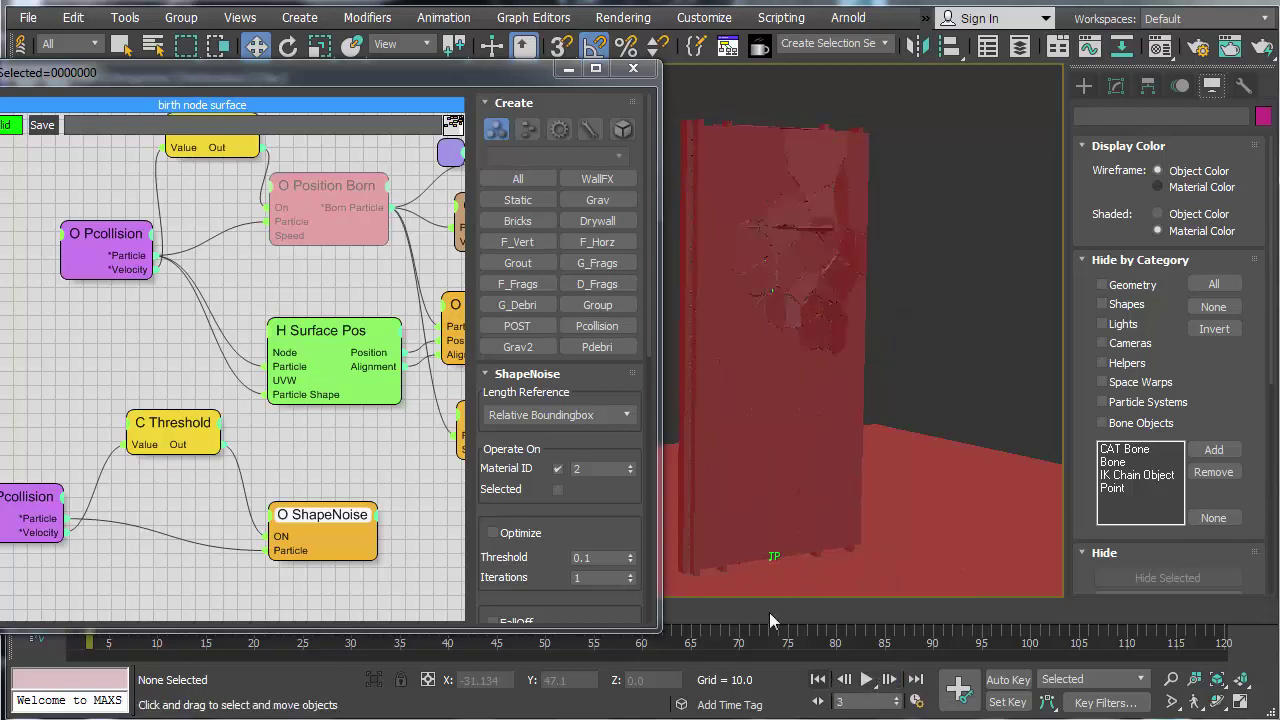
Step: Set the ShapeNoise Tesselate Iterations to 2 and check the cracked wall fragments
{"action": "scroll", "coordinate": [489, 485], "scroll_direction": "down", "scroll_amount": 2}
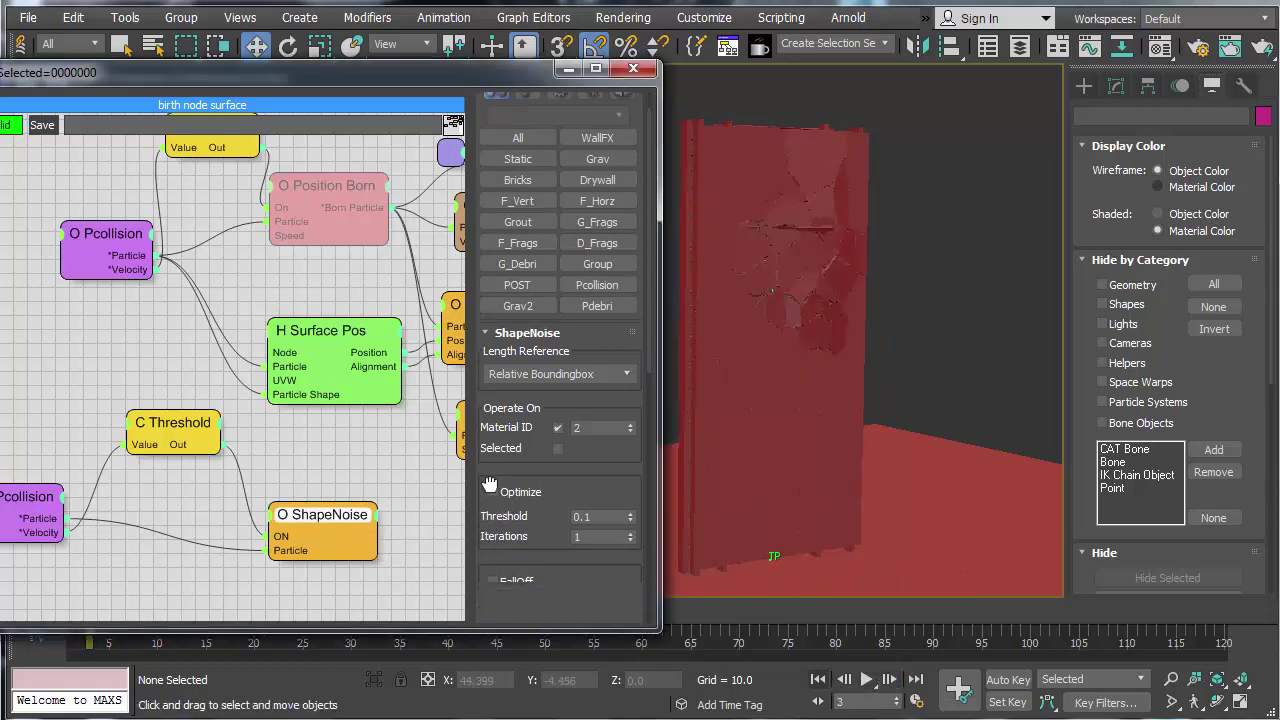
{"action": "scroll", "coordinate": [489, 485], "scroll_direction": "down", "scroll_amount": 5}
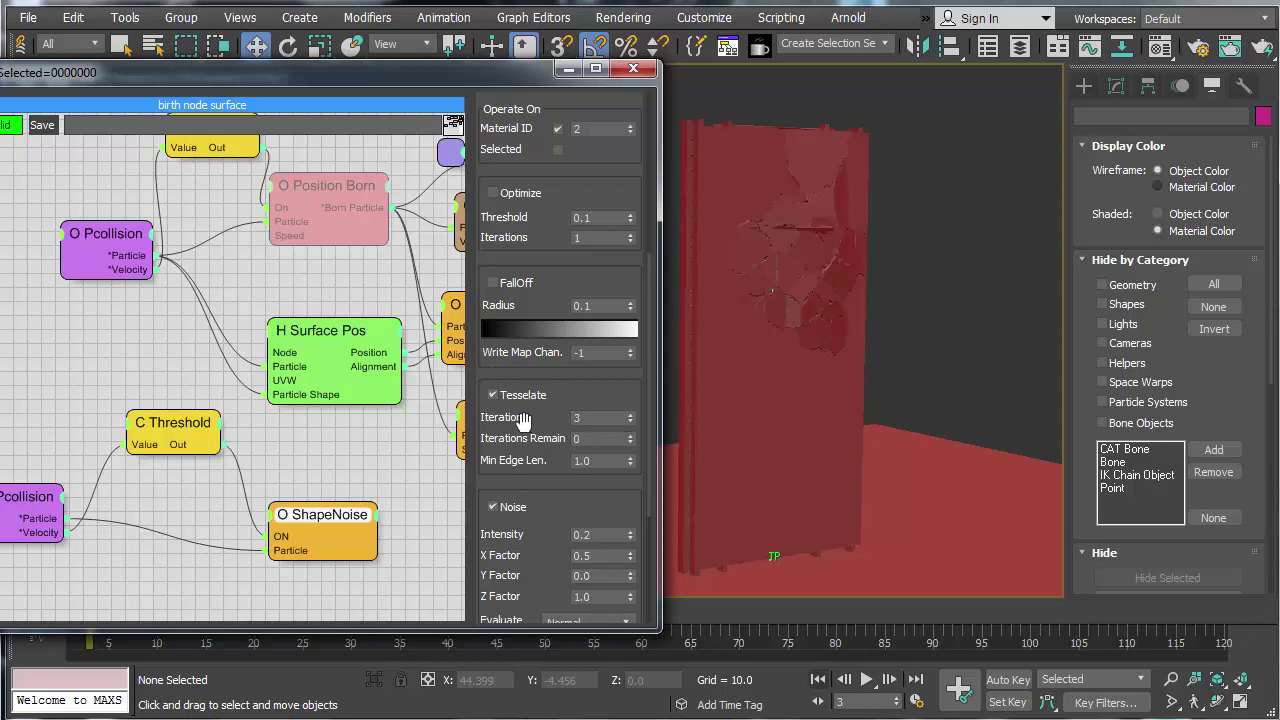
{"action": "double_click", "coordinate": [580, 418]}
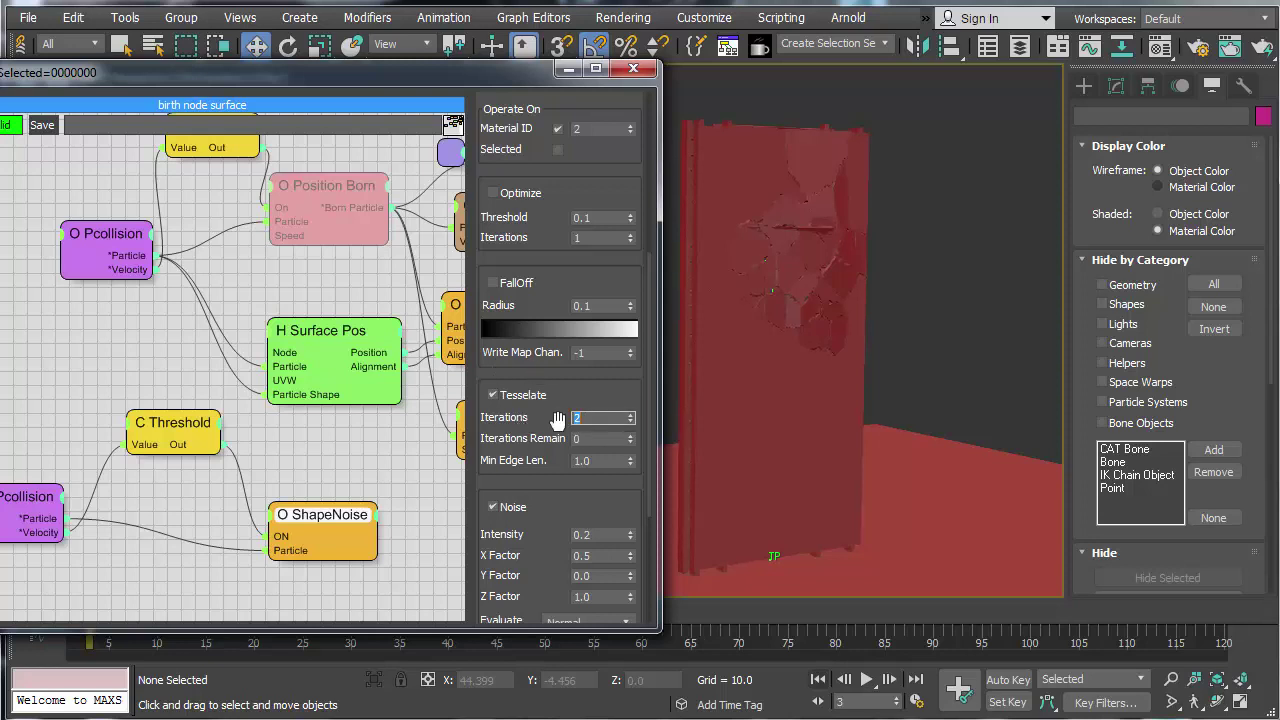
{"action": "scroll", "coordinate": [762, 360], "scroll_direction": "up", "scroll_amount": 4}
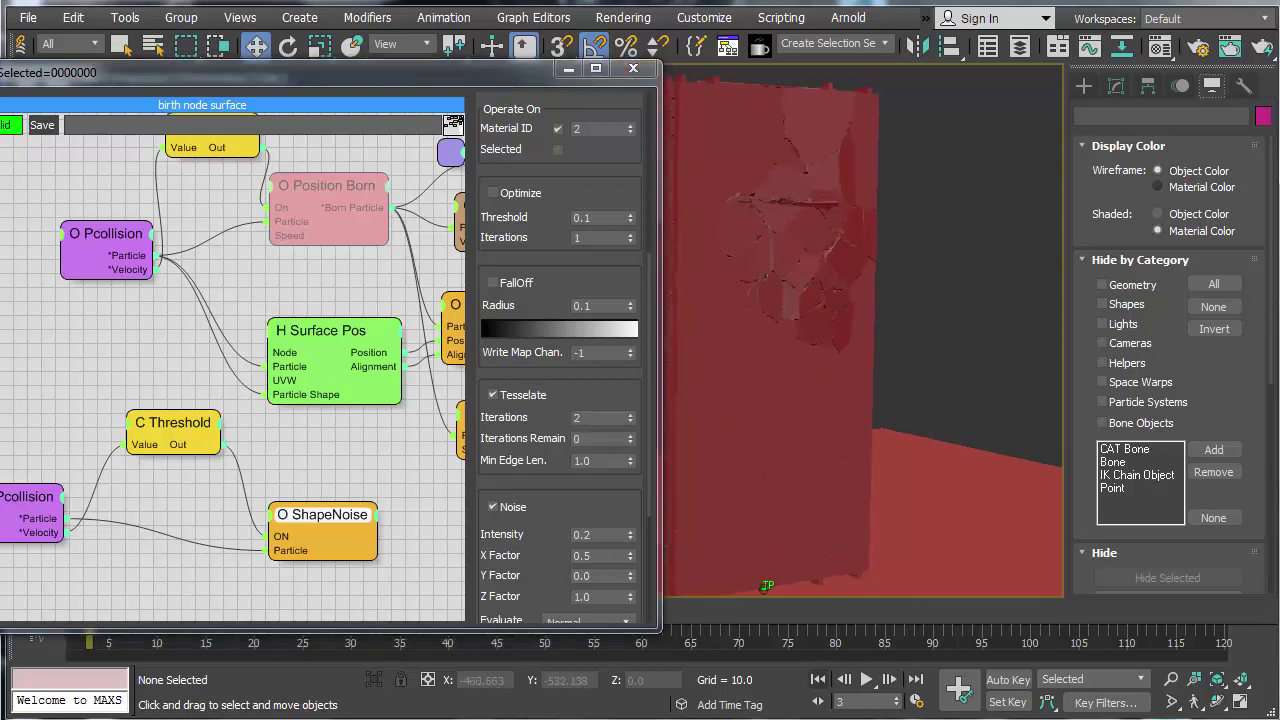
{"action": "middle_click_drag", "start_coordinate": [839, 340], "coordinate": [871, 430]}
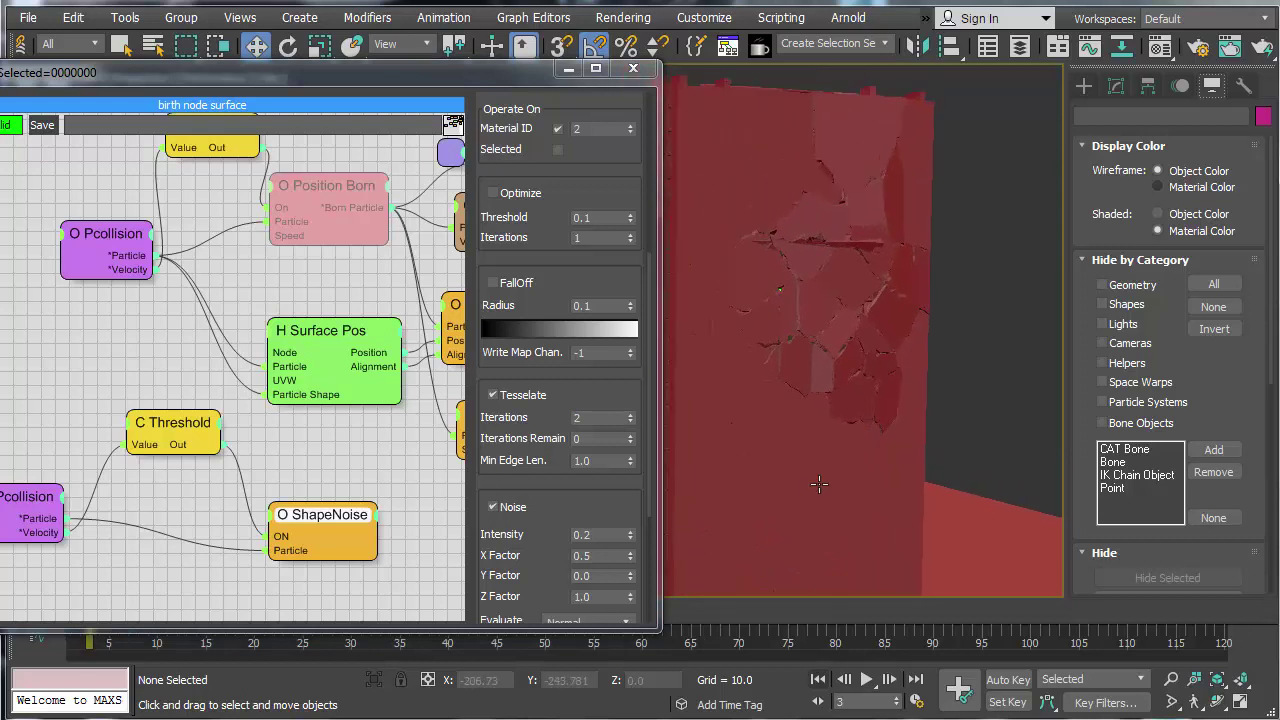
Step: Try ShapeNoise Scale values of 2.0, 15.0 and 25, and set the Scale to 1.0
{"action": "left_click_drag", "start_coordinate": [495, 580], "coordinate": [475, 320]}
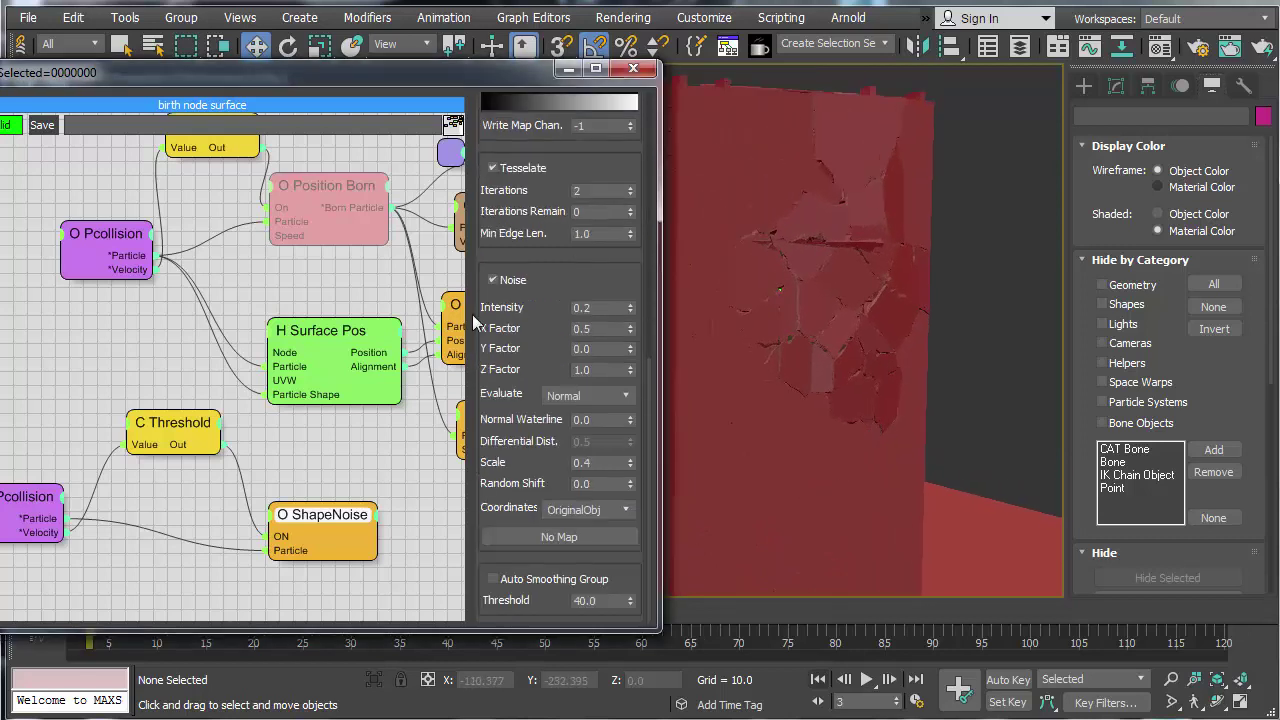
{"action": "double_click", "coordinate": [592, 463]}
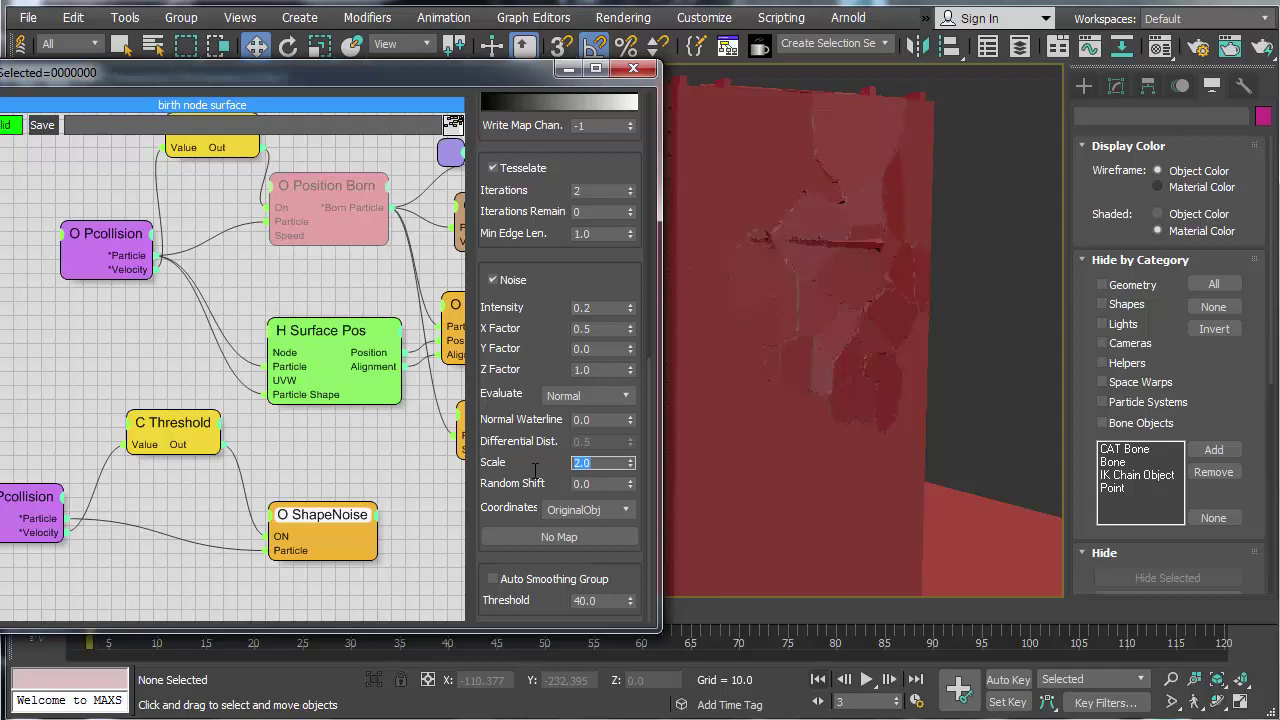
{"action": "middle_click_drag", "start_coordinate": [788, 272], "coordinate": [777, 380]}
{"action": "scroll", "coordinate": [822, 343], "scroll_direction": "up", "scroll_amount": 3}
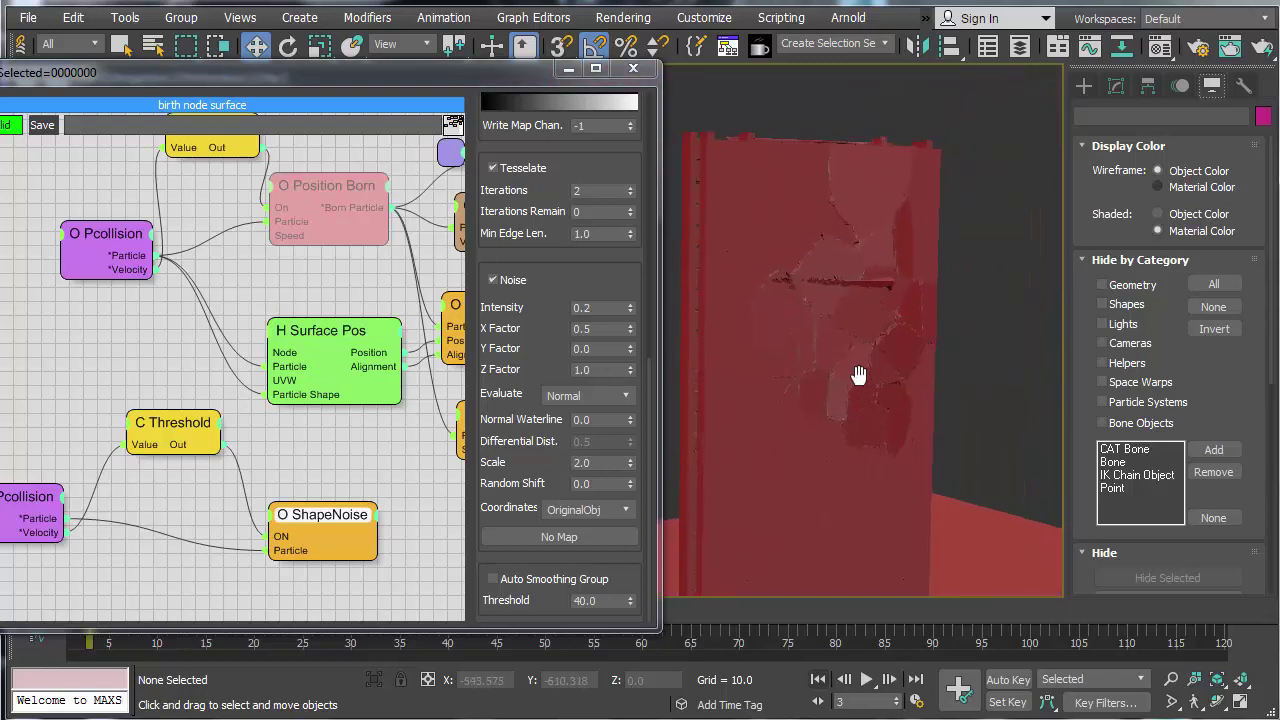
{"action": "double_click", "coordinate": [600, 463]}
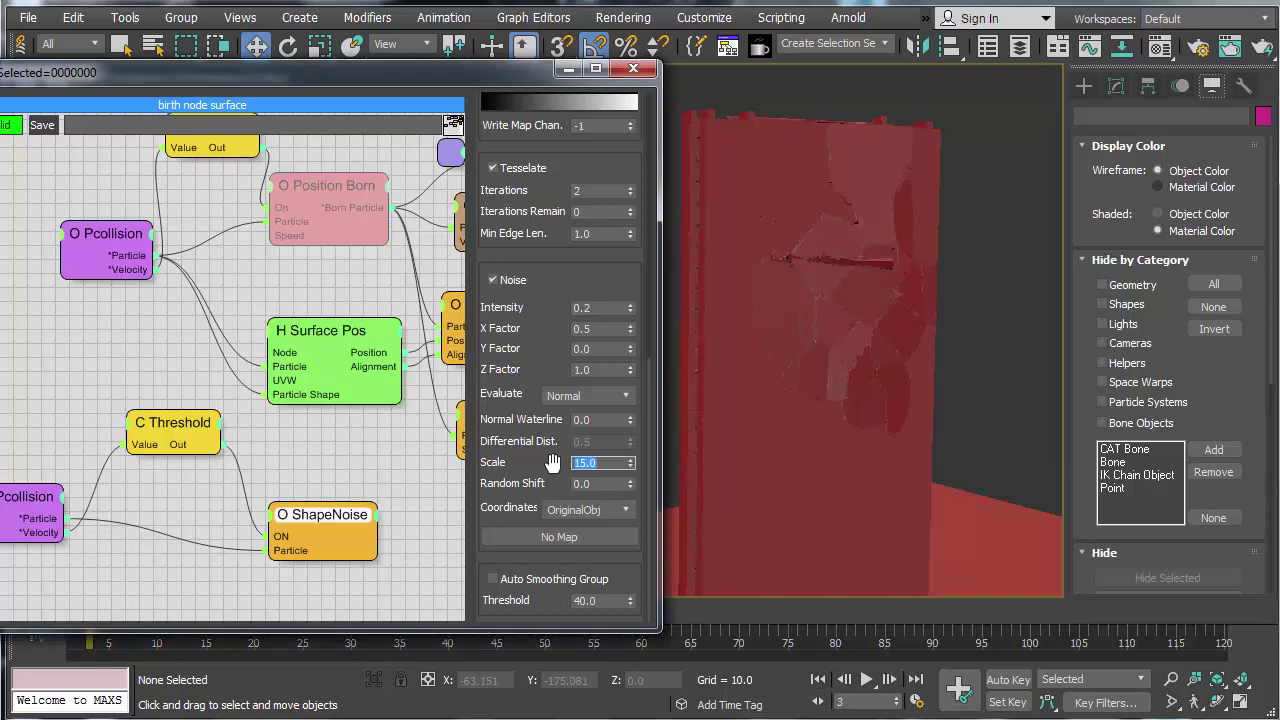
{"action": "type", "text": "25"}
{"action": "type", "text": "1"}
{"action": "key", "text": "Return"}
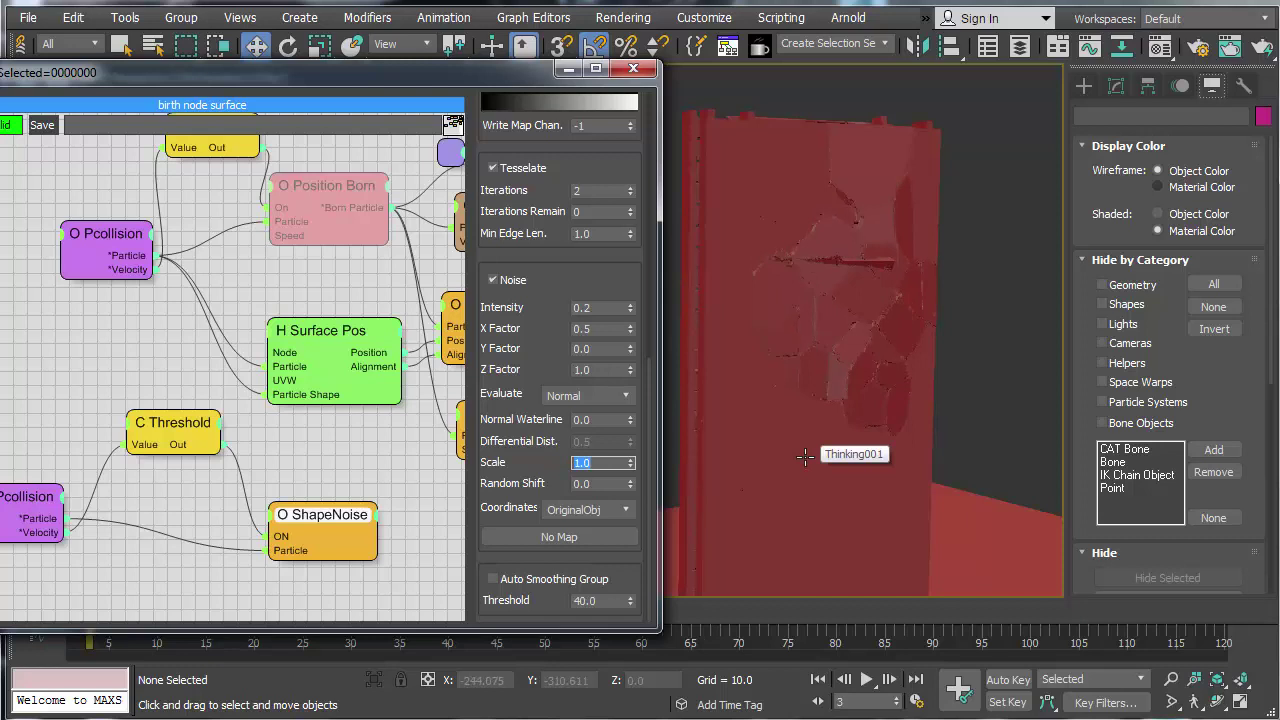
Step: Run the simulation on to frame 14 and examine the broken faces of the flying fragments up close
{"action": "left_click", "coordinate": [867, 680]}
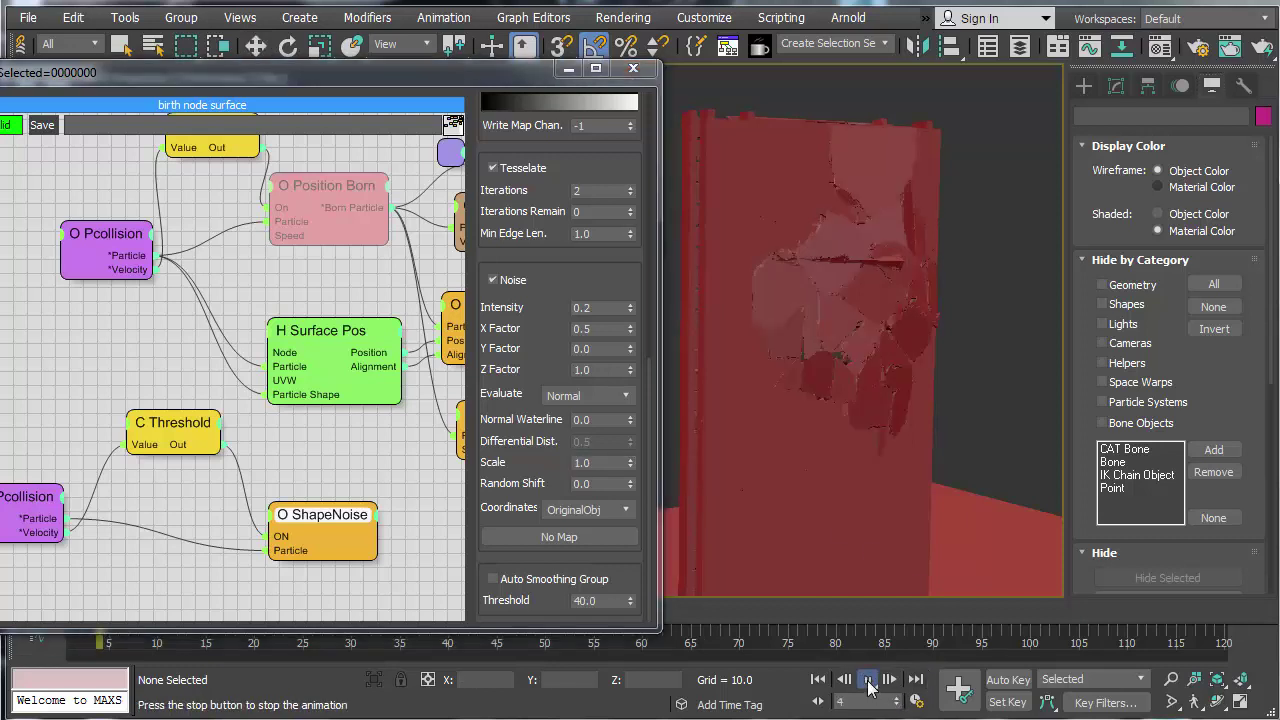
{"action": "left_click", "coordinate": [867, 680]}
{"action": "left_click", "coordinate": [867, 680]}
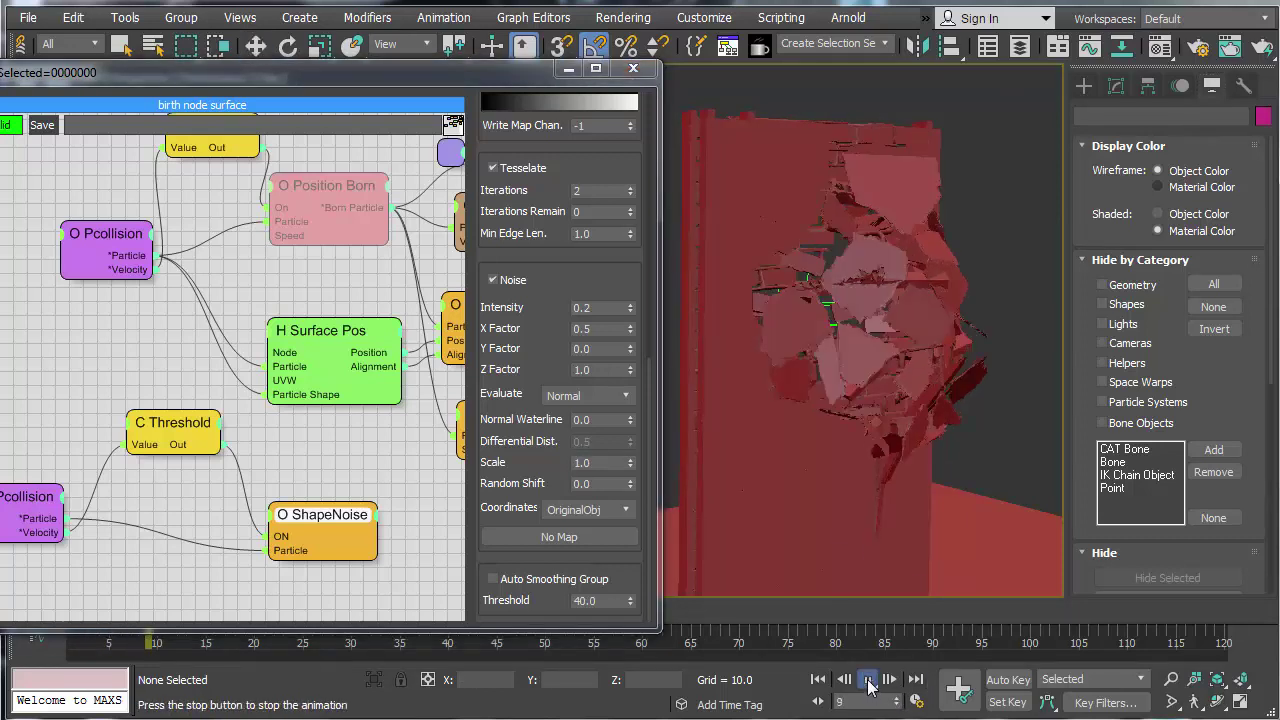
{"action": "left_click", "coordinate": [867, 680]}
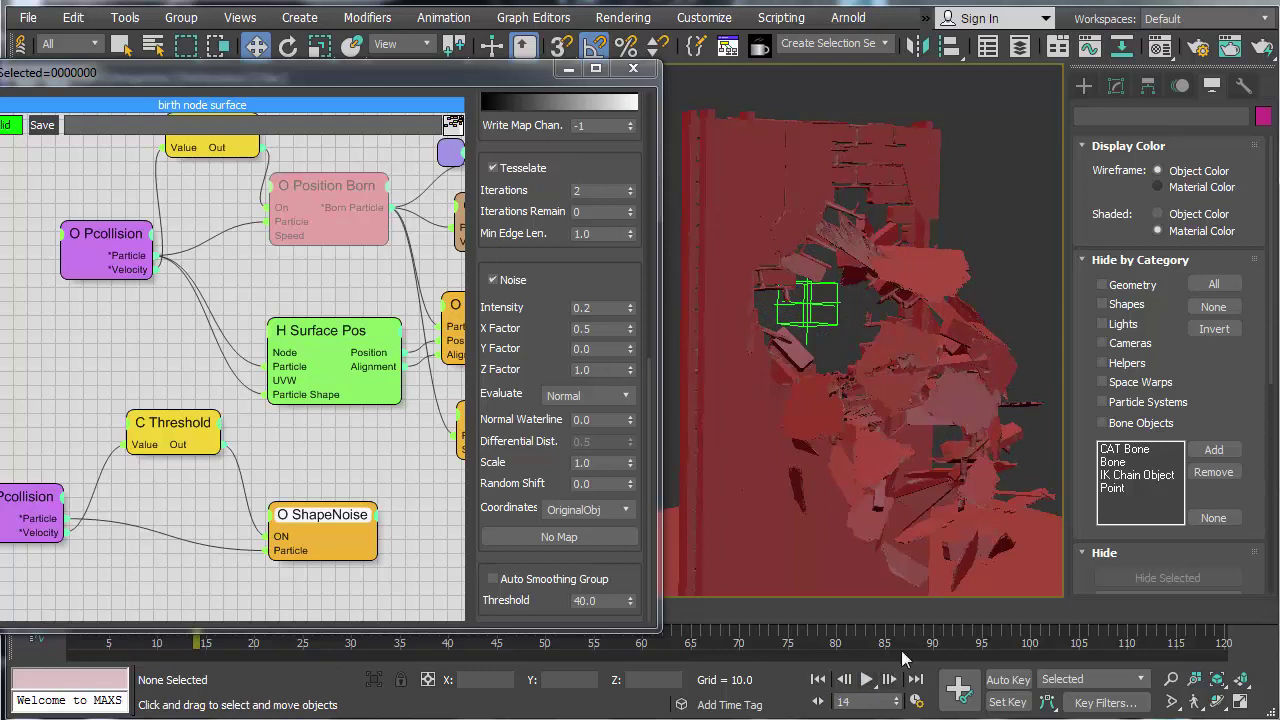
{"action": "scroll", "coordinate": [810, 283], "scroll_direction": "up", "scroll_amount": 5}
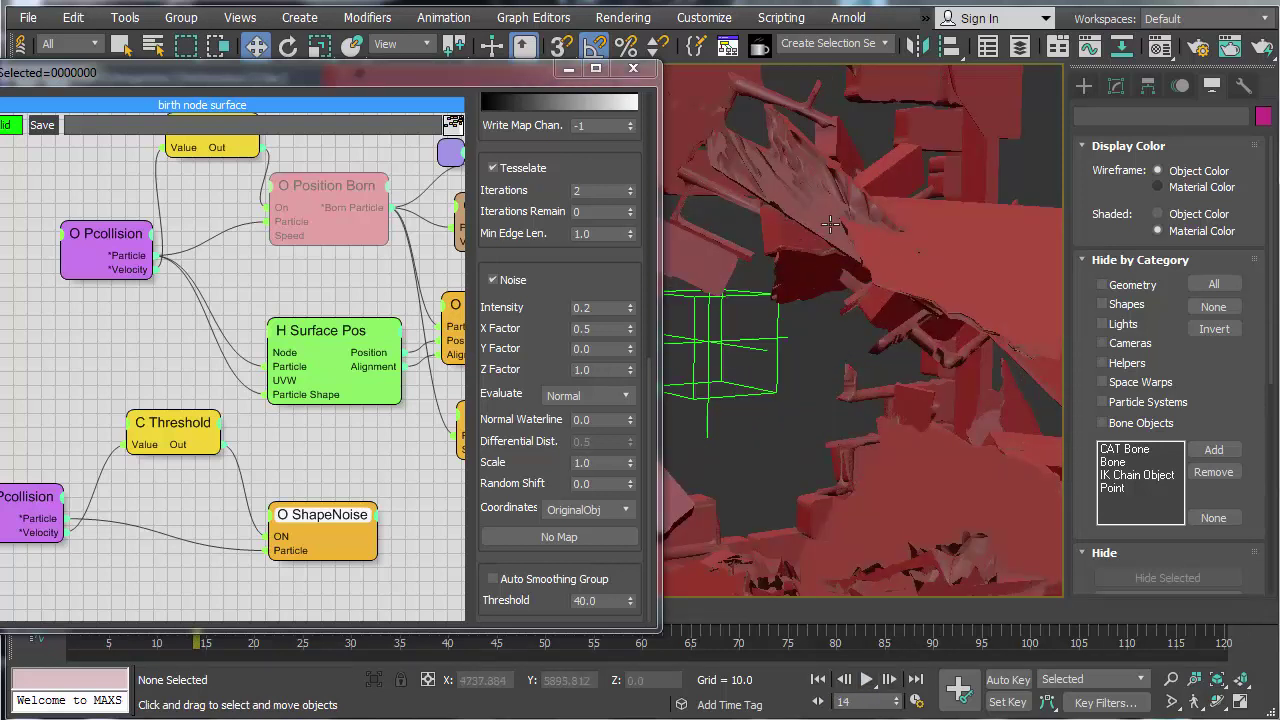
{"action": "scroll", "coordinate": [810, 283], "scroll_direction": "down", "scroll_amount": 5}
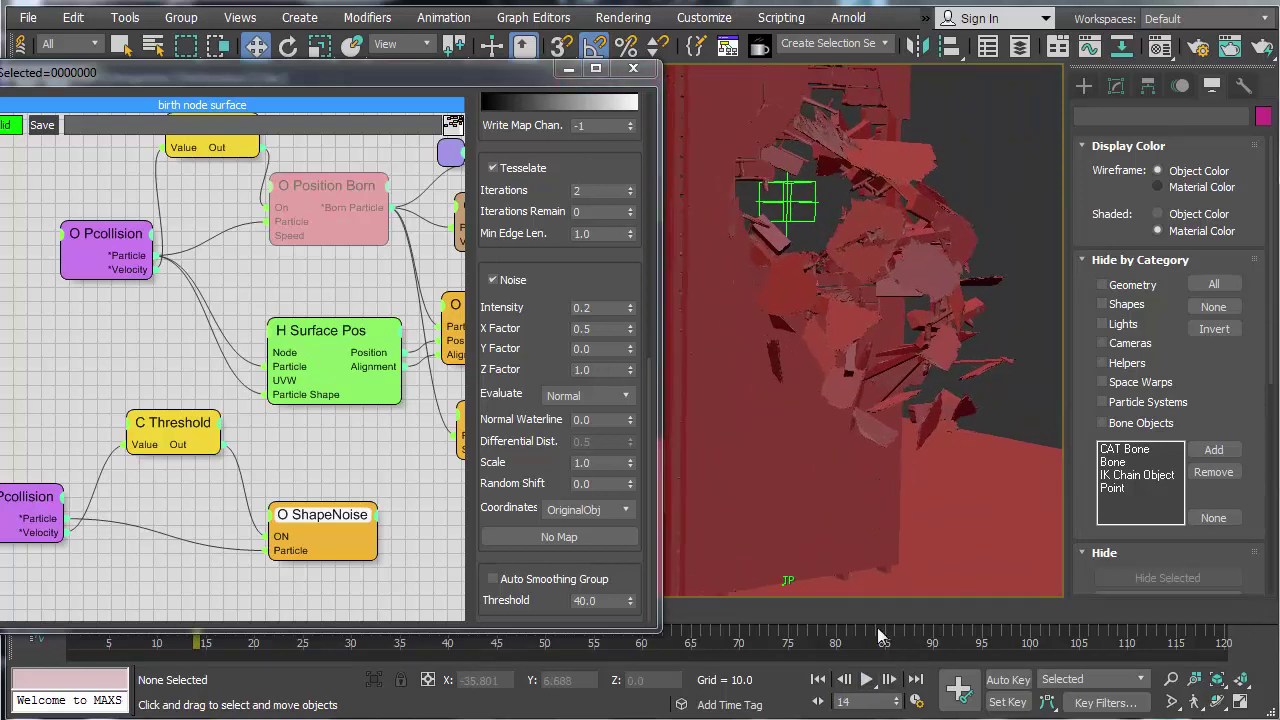
Step: Replay the simulation from the start to frame 25 and examine the brick edges around the hole
{"action": "left_click", "coordinate": [817, 679]}
{"action": "left_click", "coordinate": [869, 681]}
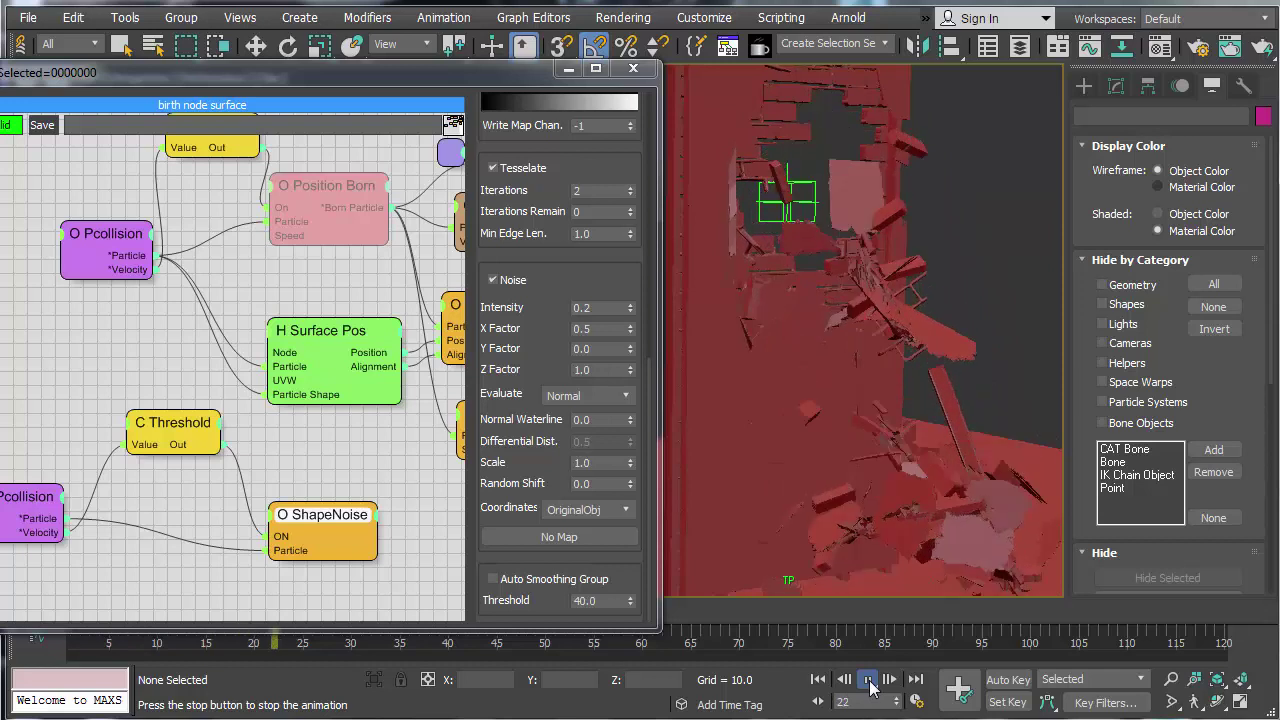
{"action": "left_click", "coordinate": [870, 682]}
{"action": "scroll", "coordinate": [975, 512], "scroll_direction": "down", "scroll_amount": 2}
{"action": "middle_click_drag", "start_coordinate": [916, 521], "coordinate": [848, 536], "text": "alt"}
{"action": "scroll", "coordinate": [811, 258], "scroll_direction": "up", "scroll_amount": 4}
{"action": "scroll", "coordinate": [815, 254], "scroll_direction": "up", "scroll_amount": 2}
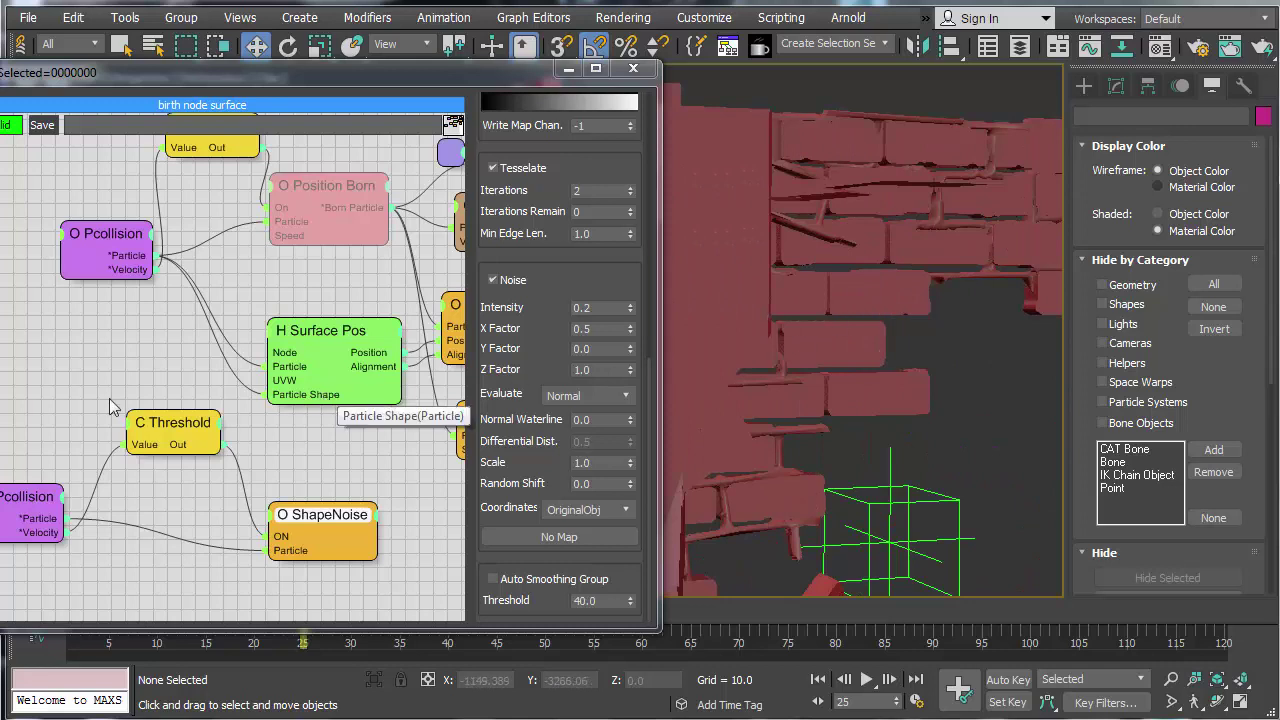
Step: Rewind the simulation, re-enable the Position Born operator and lower its Pistol Shot count
{"action": "left_click", "coordinate": [819, 680]}
{"action": "middle_click_drag", "start_coordinate": [322, 206], "coordinate": [182, 346]}
{"action": "right_click", "coordinate": [182, 346]}
{"action": "left_click", "coordinate": [180, 348]}
{"action": "left_click", "coordinate": [197, 330]}
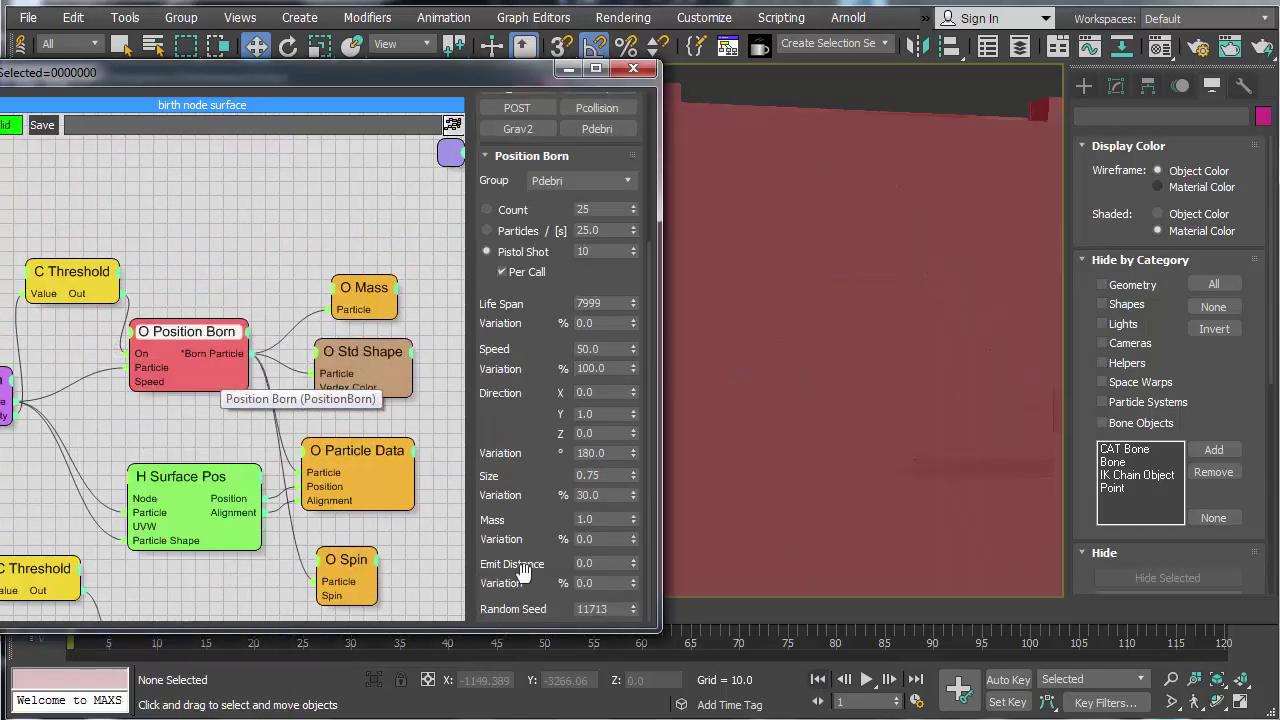
{"action": "double_click", "coordinate": [600, 251]}
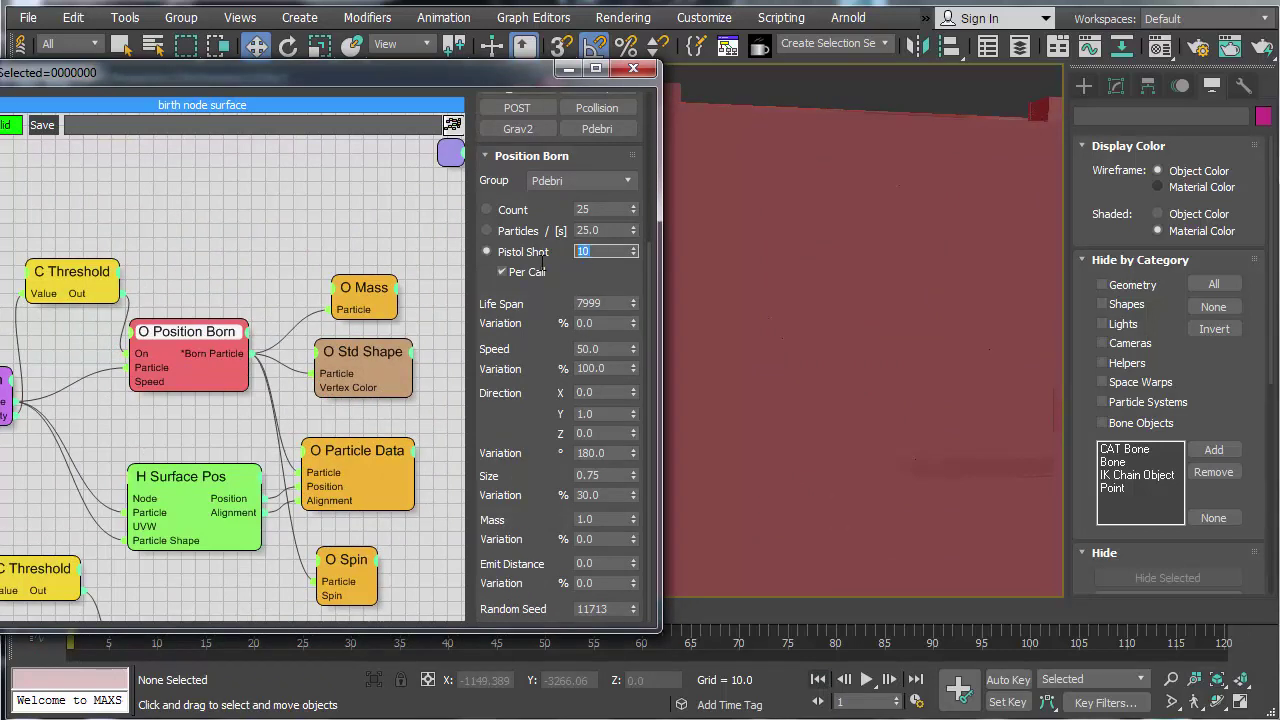
{"action": "left_click", "coordinate": [634, 69]}
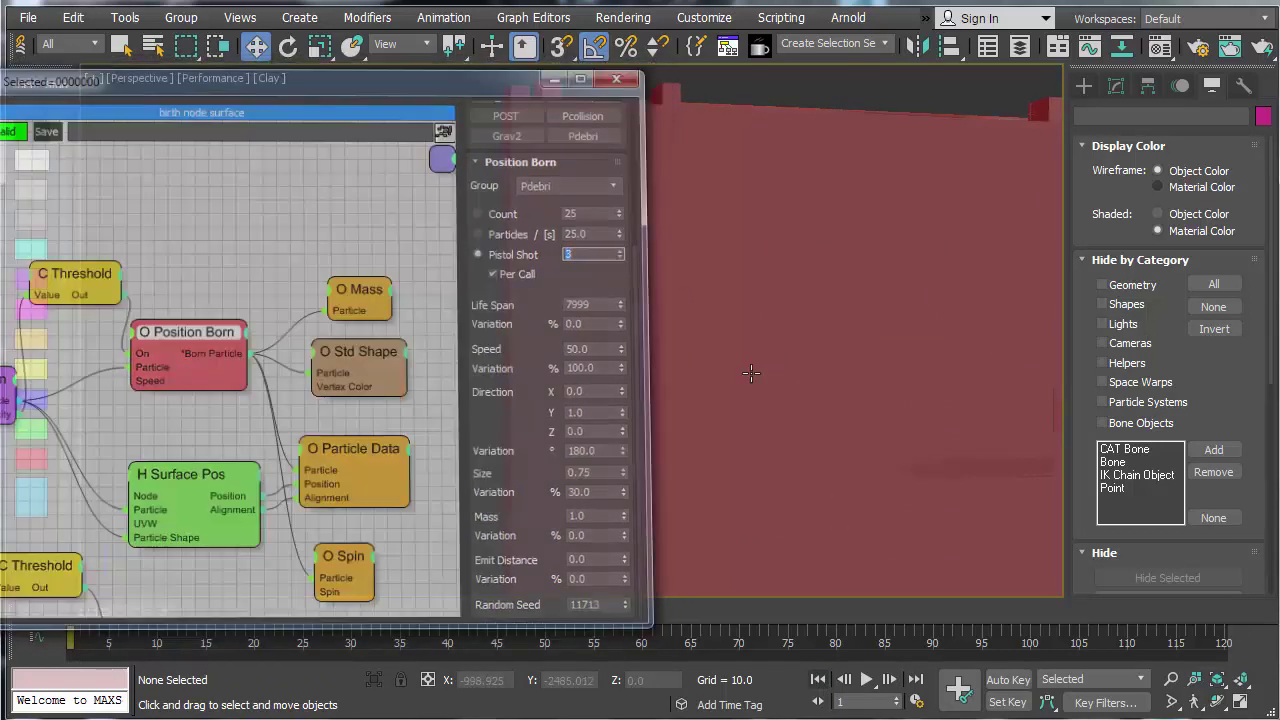
Step: Play the simulation from frame 1 to frame 25 and examine the small debris around the collapsing wall from several sides
{"action": "scroll", "coordinate": [751, 374], "scroll_direction": "down", "scroll_amount": 4}
{"action": "middle_click_drag", "start_coordinate": [777, 434], "coordinate": [760, 383]}
{"action": "scroll", "coordinate": [760, 383], "scroll_direction": "down", "scroll_amount": 4}
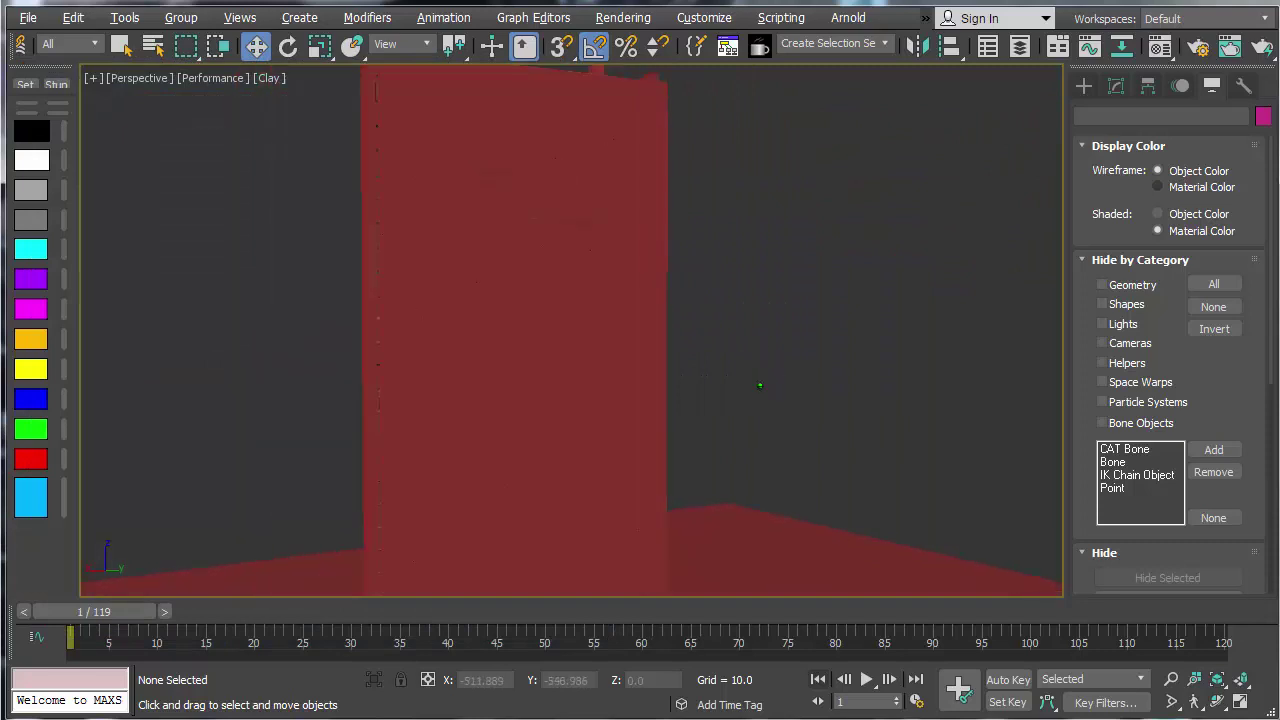
{"action": "middle_click_drag", "start_coordinate": [706, 446], "coordinate": [712, 405]}
{"action": "scroll", "coordinate": [689, 378], "scroll_direction": "down", "scroll_amount": 2}
{"action": "scroll", "coordinate": [648, 371], "scroll_direction": "up", "scroll_amount": 2}
{"action": "scroll", "coordinate": [648, 371], "scroll_direction": "up", "scroll_amount": 1}
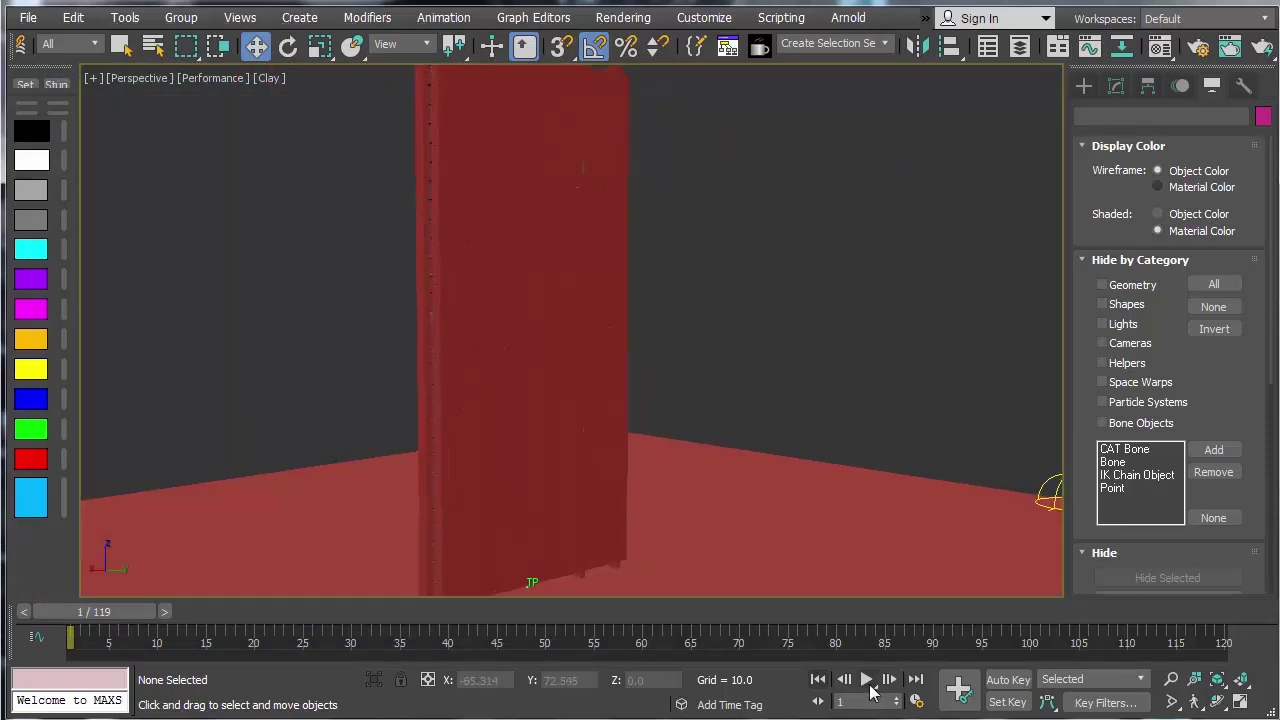
{"action": "left_click", "coordinate": [867, 681]}
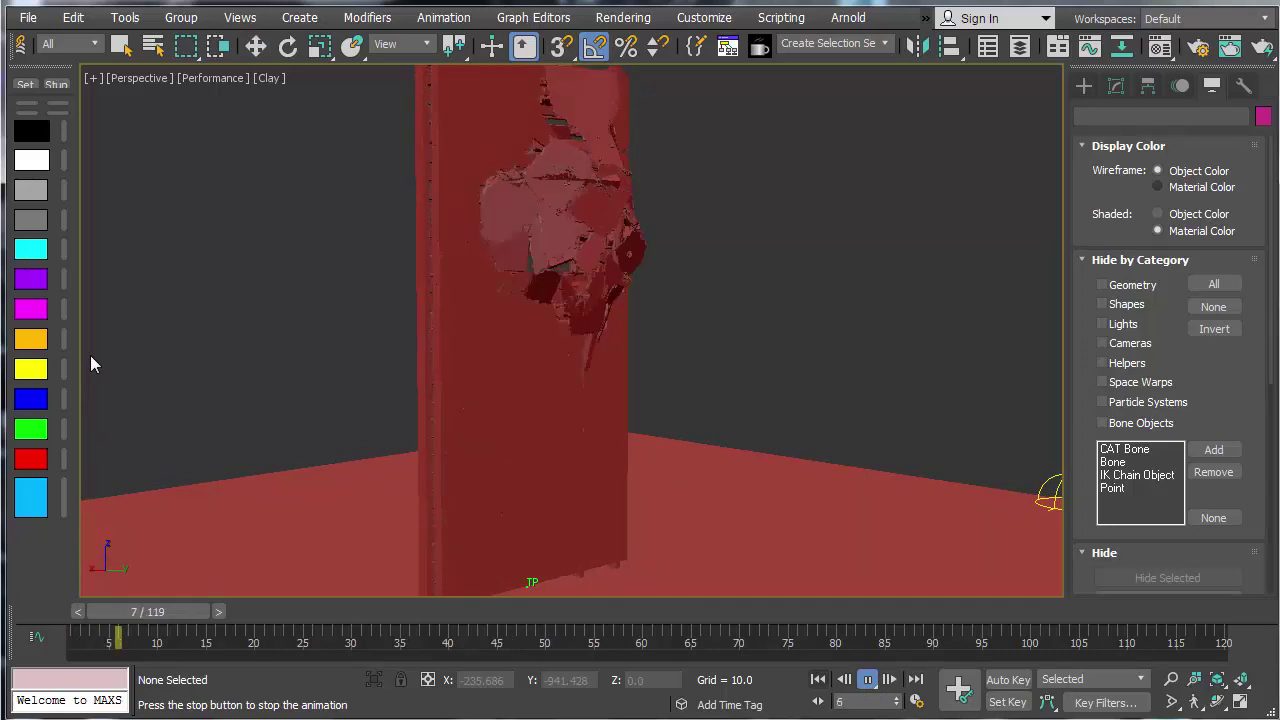
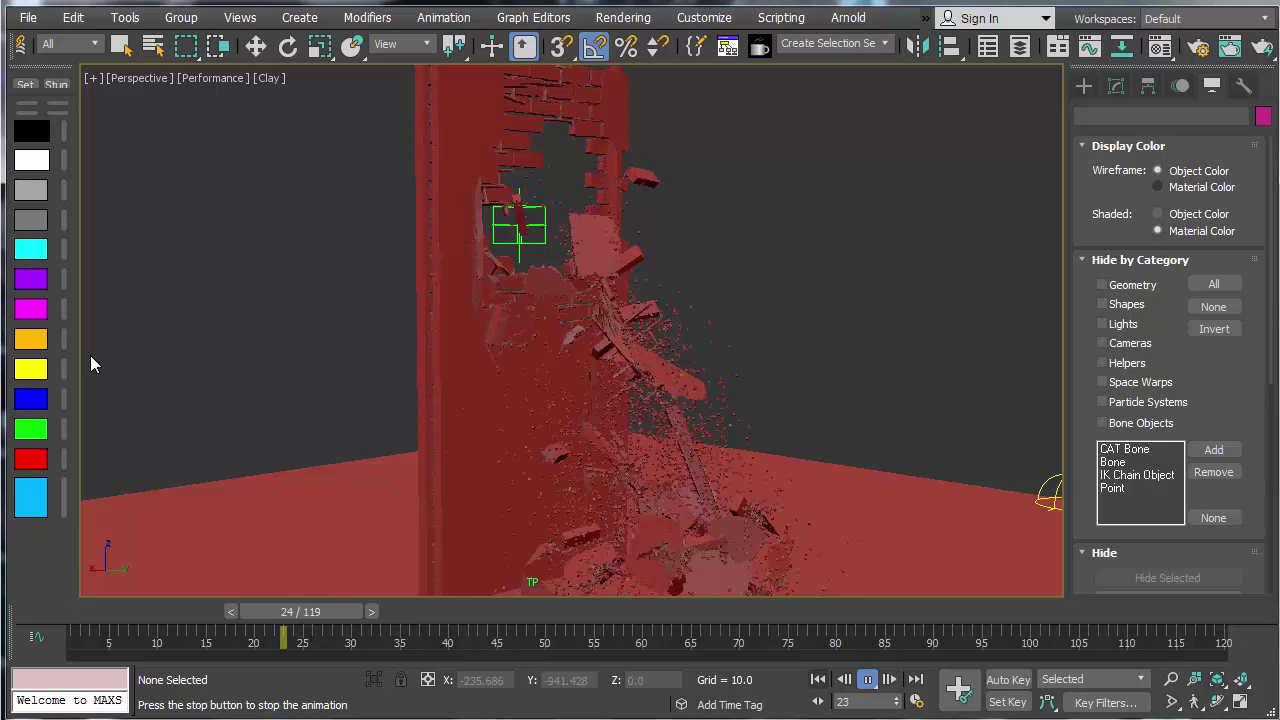
{"action": "middle_click_drag", "start_coordinate": [211, 429], "coordinate": [212, 399]}
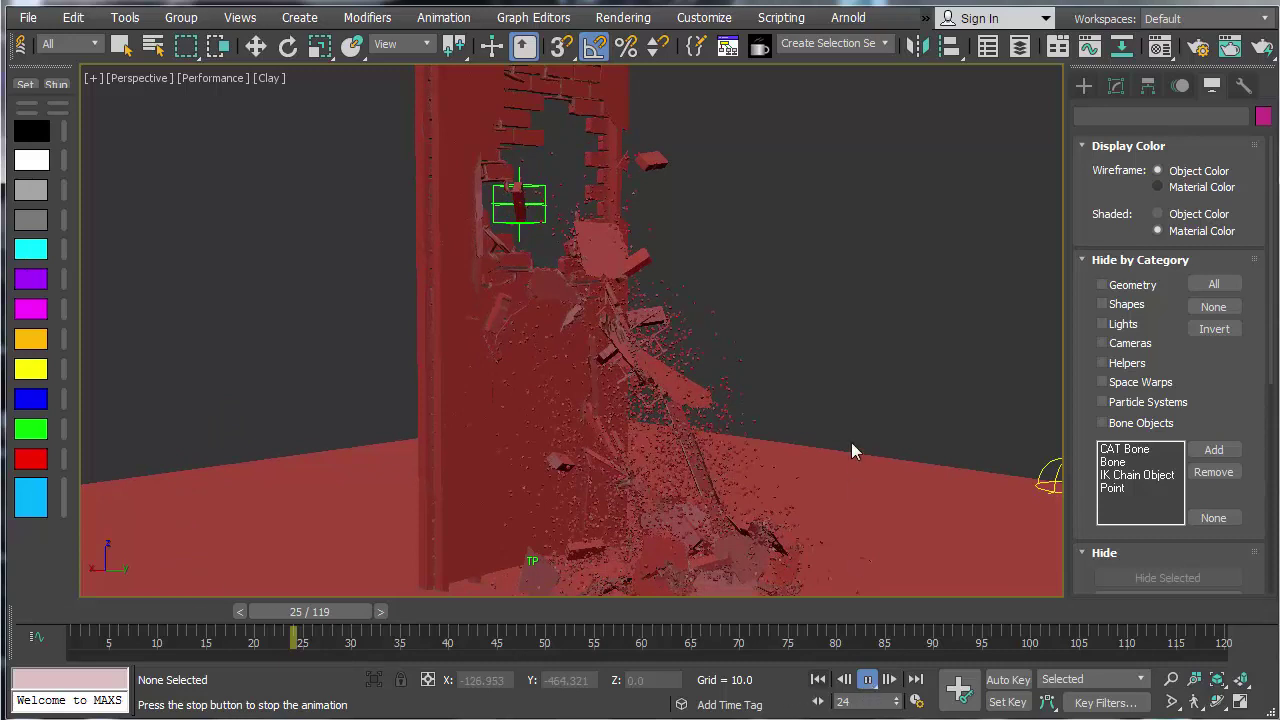
{"action": "key", "text": "slash"}
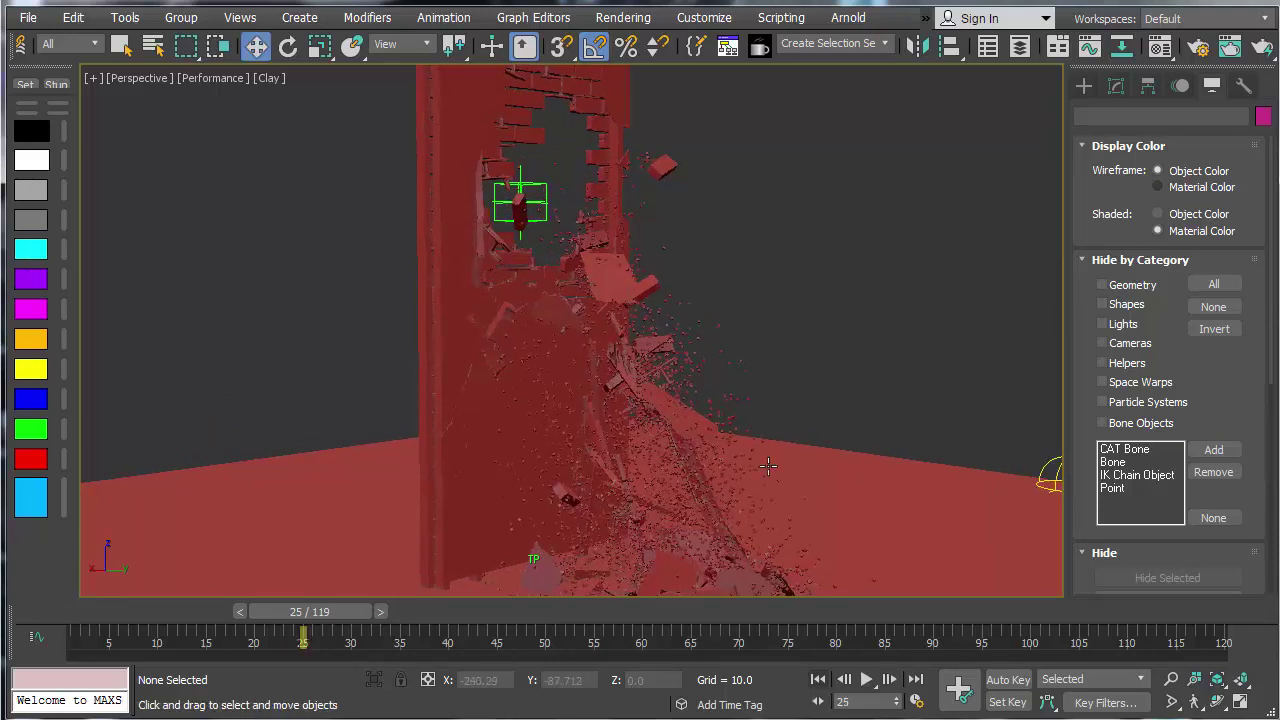
{"action": "middle_click_drag", "start_coordinate": [740, 511], "coordinate": [682, 475], "text": "alt"}
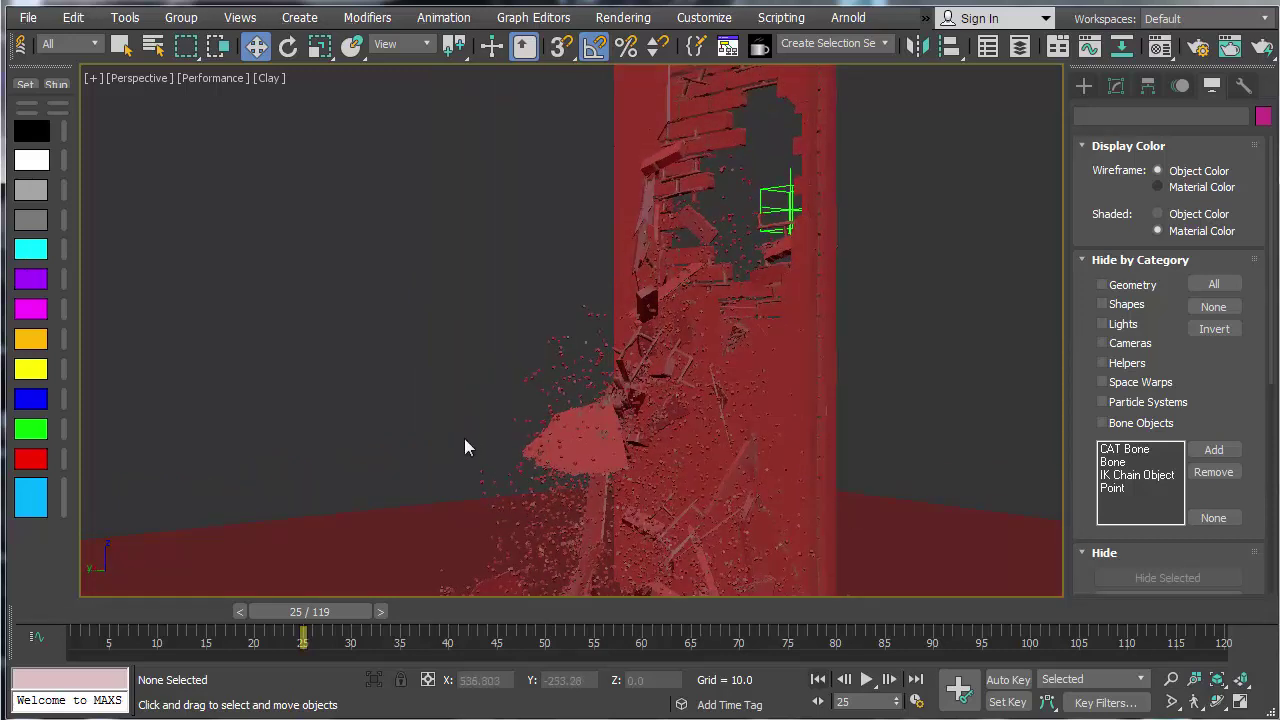
{"action": "middle_click_drag", "start_coordinate": [466, 443], "coordinate": [511, 442], "text": "alt"}
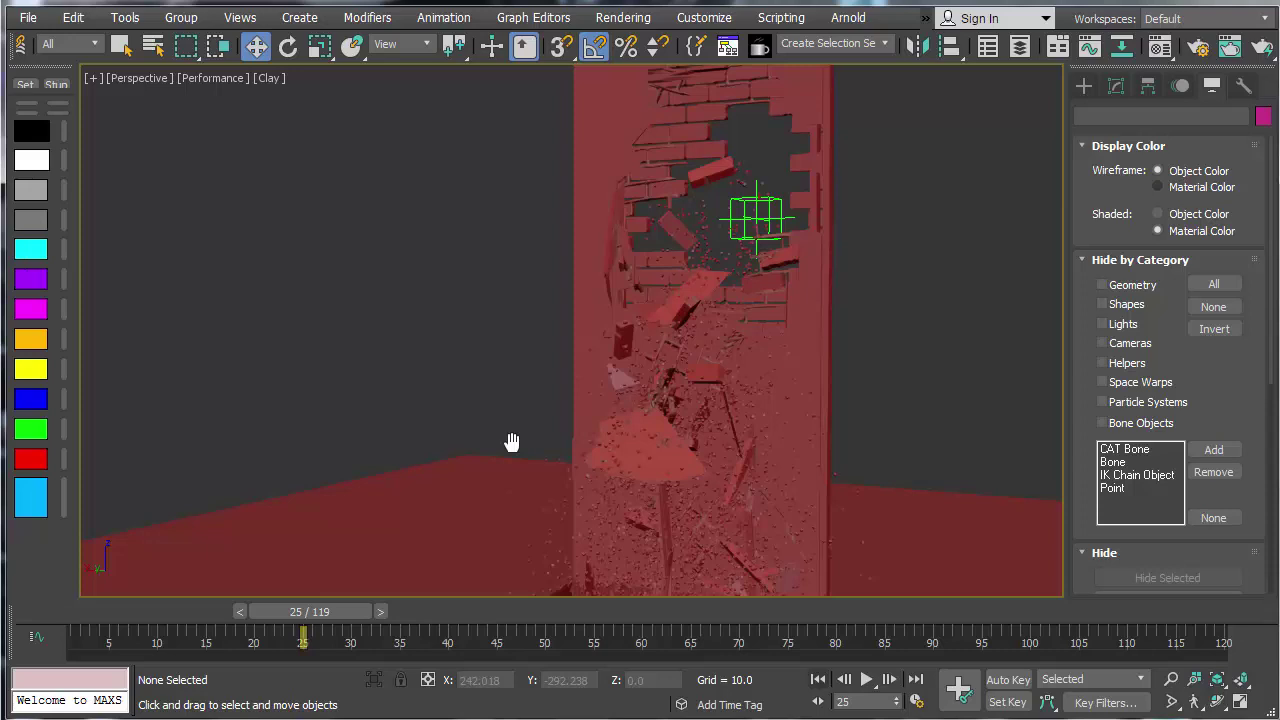
Step: Rewind to the first frame, take WallFX out of cache playback and disable the POST dynamic set
{"action": "left_click", "coordinate": [818, 679]}
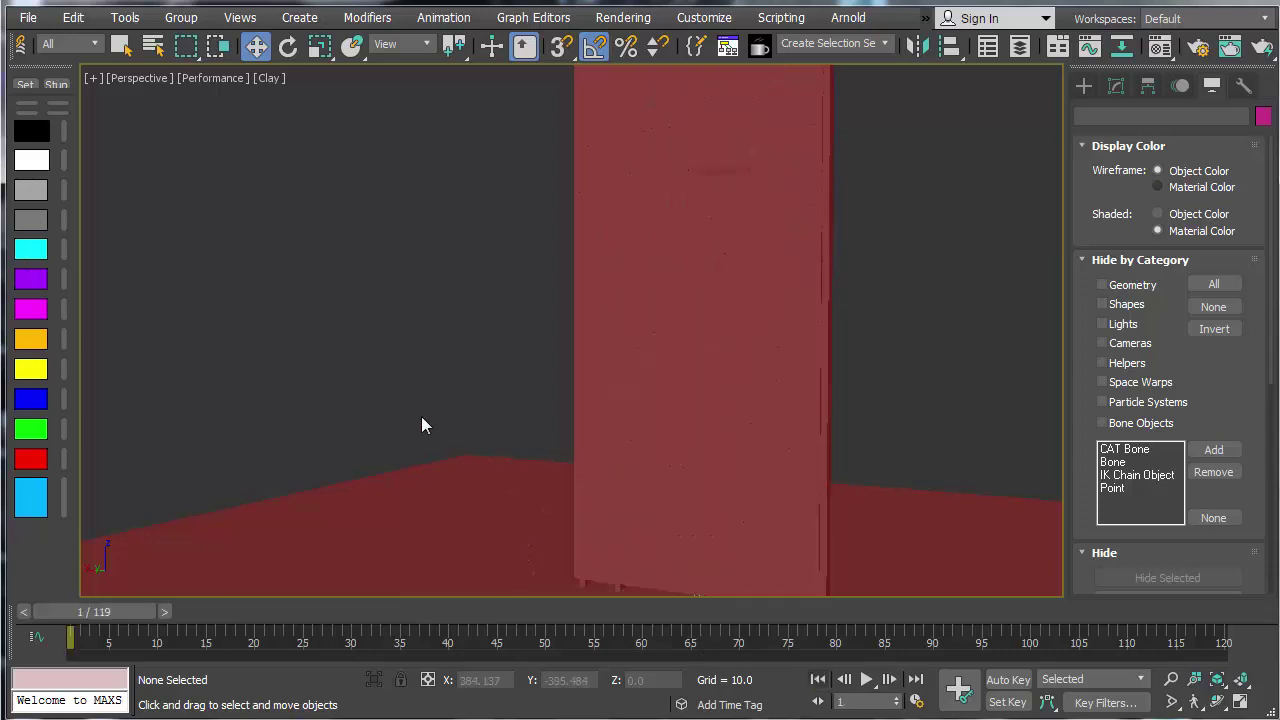
{"action": "scroll", "coordinate": [421, 416], "scroll_direction": "down", "scroll_amount": 2}
{"action": "middle_click_drag", "start_coordinate": [412, 445], "coordinate": [609, 459], "text": "alt"}
{"action": "scroll", "coordinate": [609, 459], "scroll_direction": "up", "scroll_amount": 2}
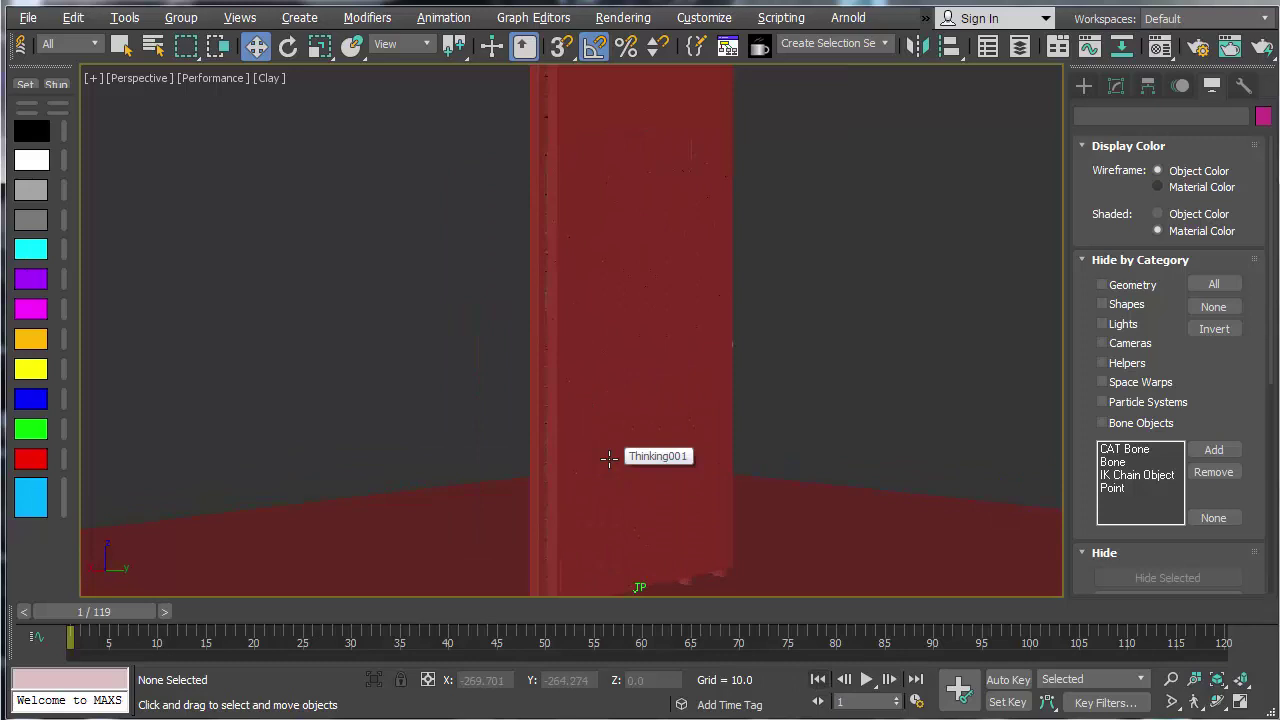
{"action": "key", "text": "alt+Tab"}
{"action": "left_click_drag", "start_coordinate": [143, 62], "coordinate": [477, 40]}
{"action": "left_click", "coordinate": [97, 313]}
{"action": "left_click", "coordinate": [98, 313]}
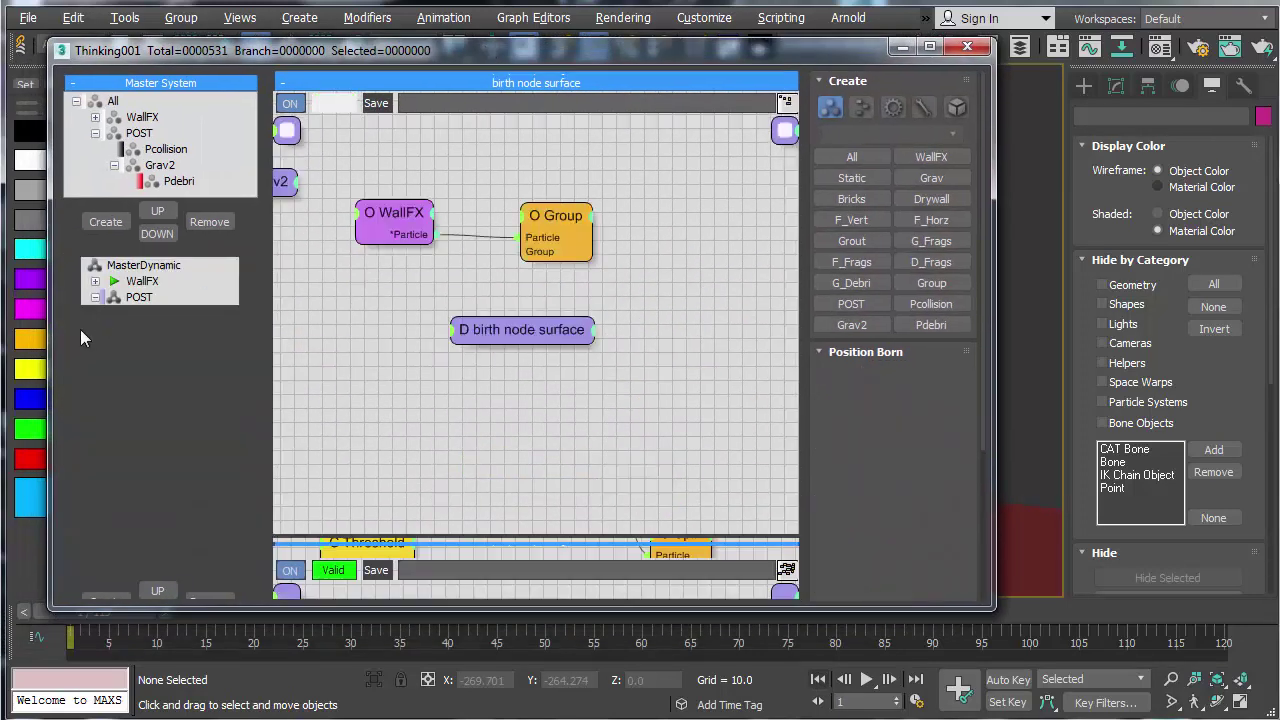
{"action": "left_click", "coordinate": [96, 298]}
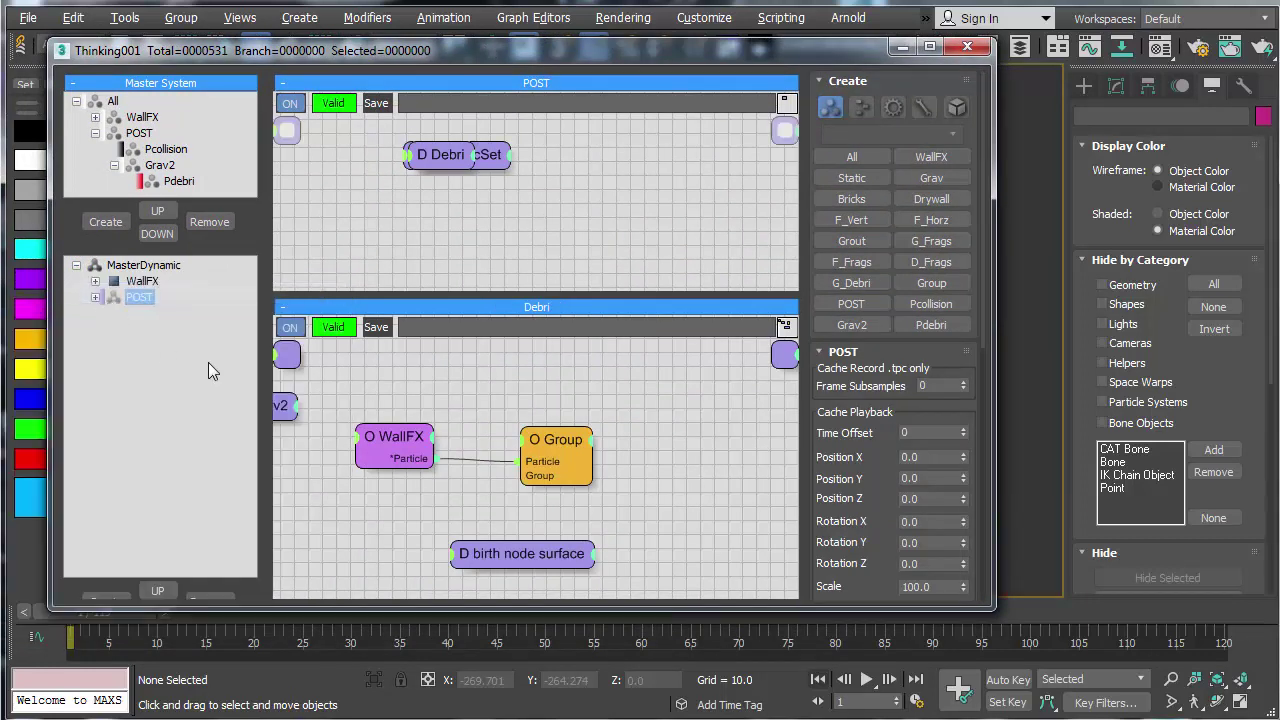
{"action": "left_click", "coordinate": [95, 281]}
{"action": "left_click", "coordinate": [968, 48]}
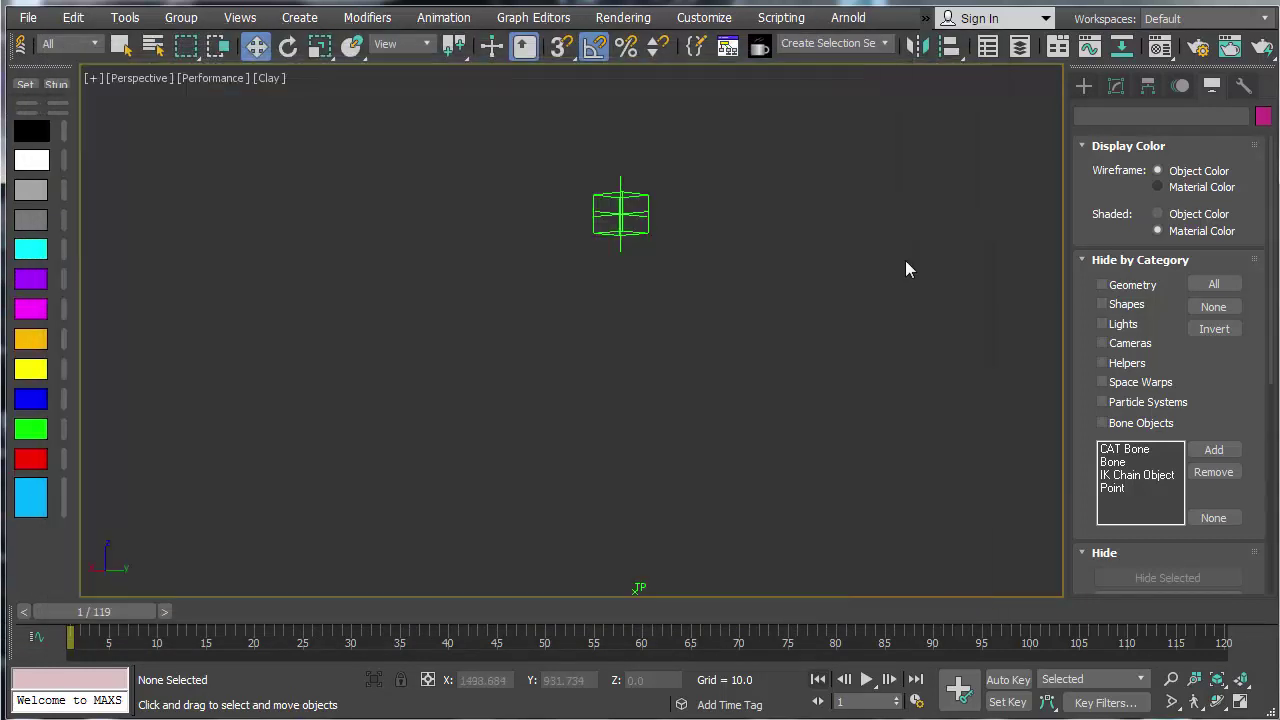
Step: Replay the simulation from the start to about frame 23, watch the wall break apart, and rewind it
{"action": "key", "text": "period"}
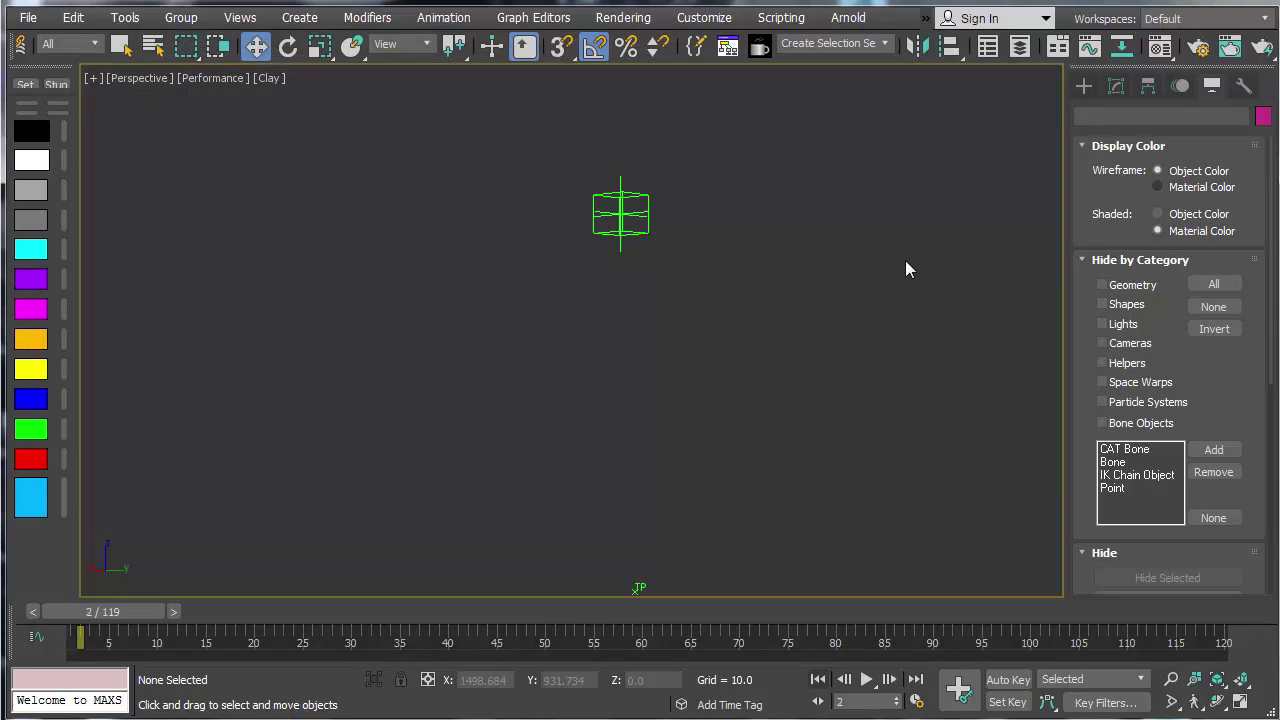
{"action": "left_click", "coordinate": [818, 679]}
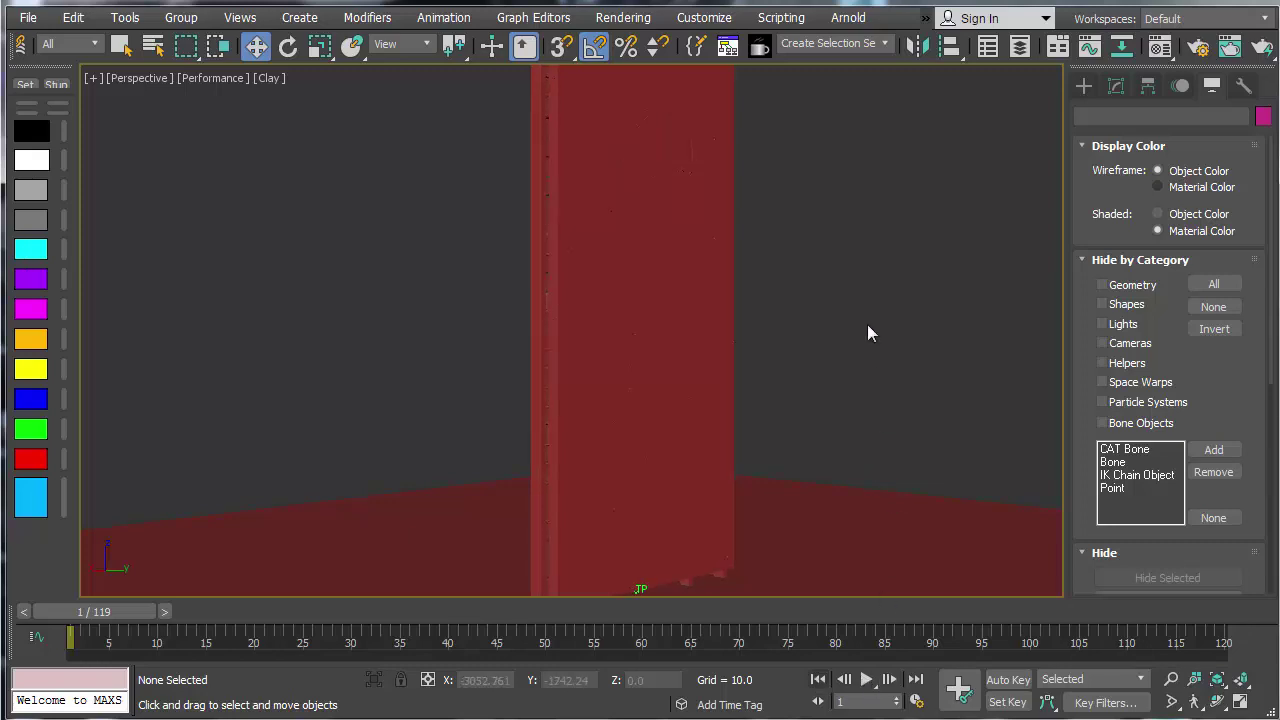
{"action": "left_click", "coordinate": [866, 679]}
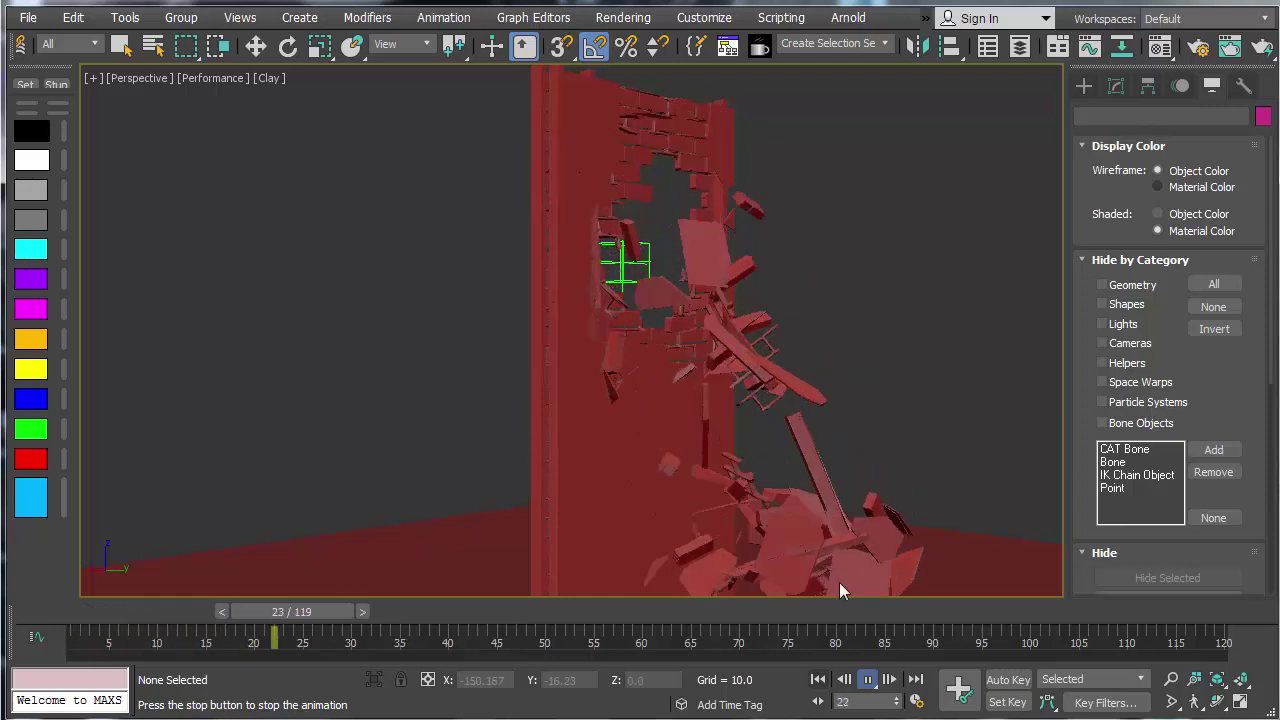
{"action": "left_click", "coordinate": [818, 679]}
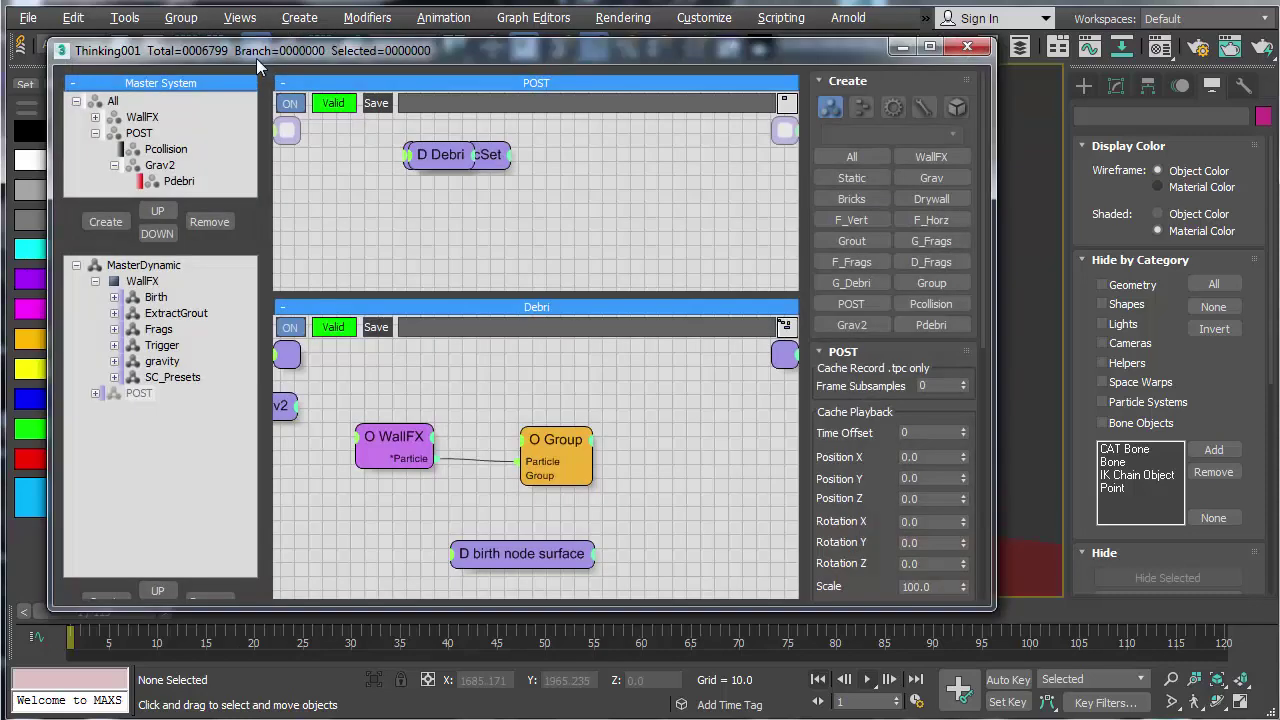
Step: Set the perspective viewport to Standard quality with Default Shading
{"action": "left_click_drag", "start_coordinate": [256, 58], "coordinate": [266, 204]}
{"action": "left_click", "coordinate": [212, 78]}
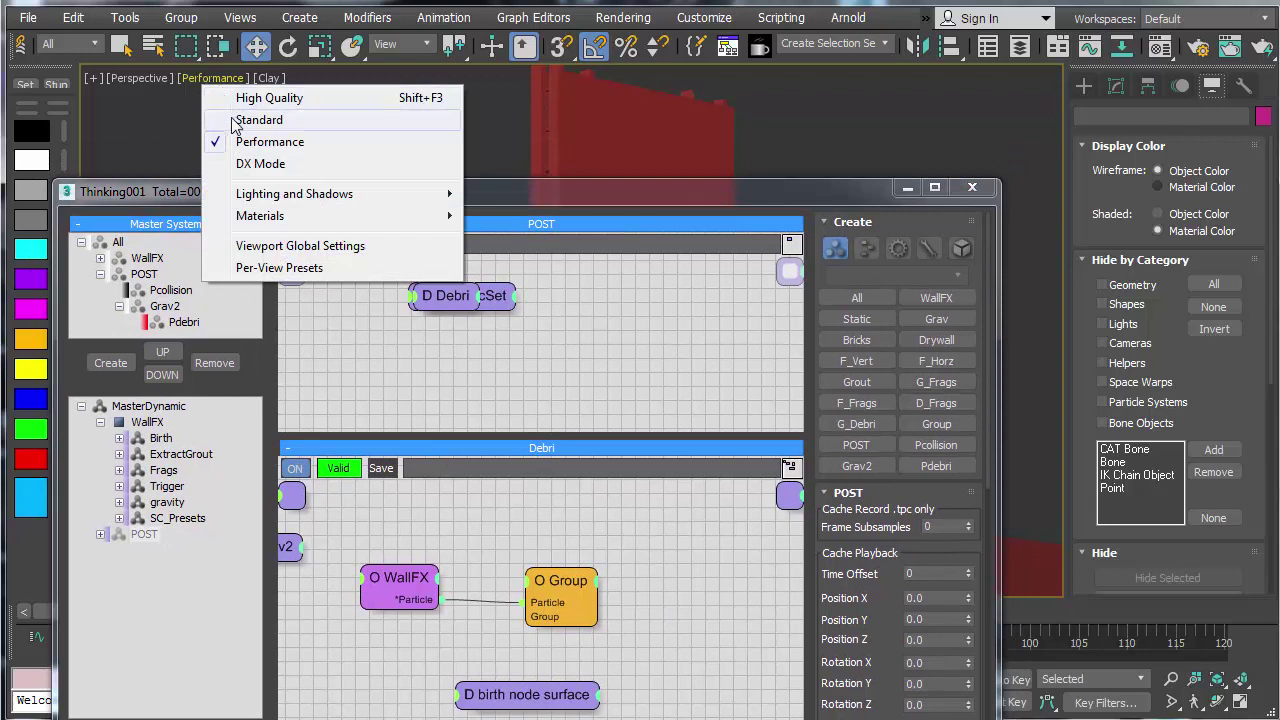
{"action": "left_click", "coordinate": [233, 120]}
{"action": "left_click", "coordinate": [245, 77]}
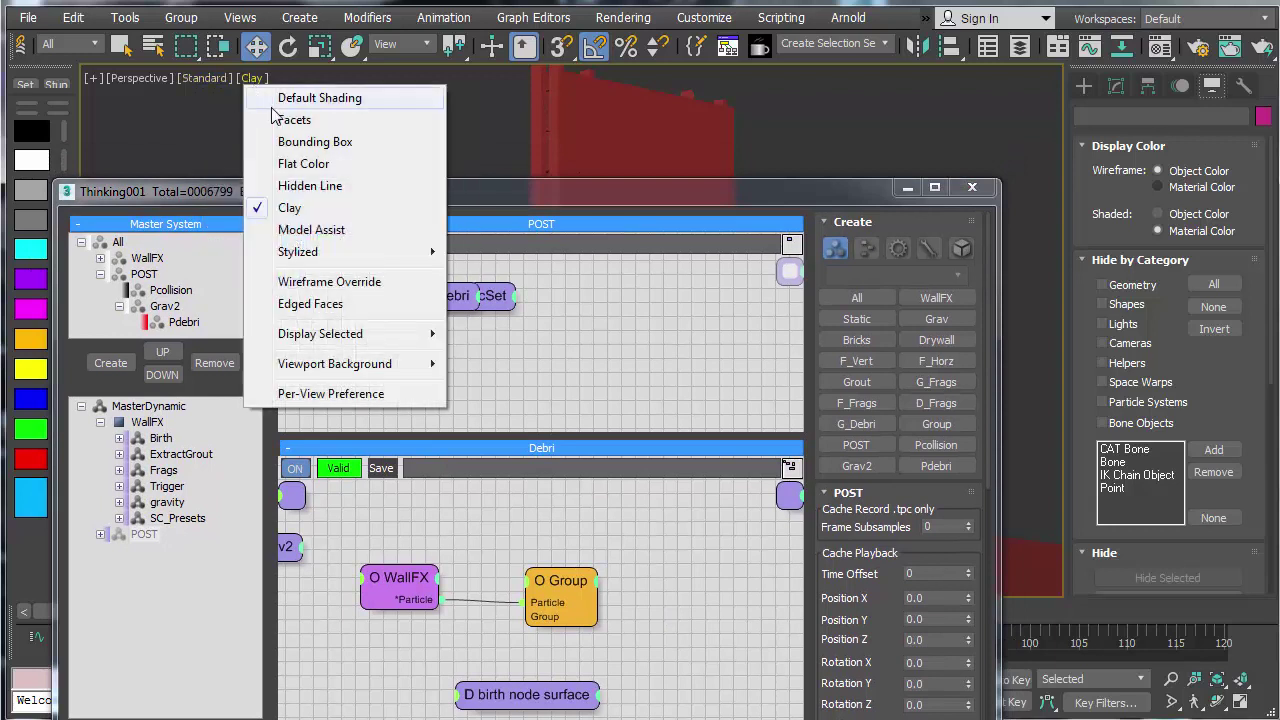
{"action": "left_click", "coordinate": [290, 98]}
{"action": "left_click_drag", "start_coordinate": [392, 191], "coordinate": [455, 98]}
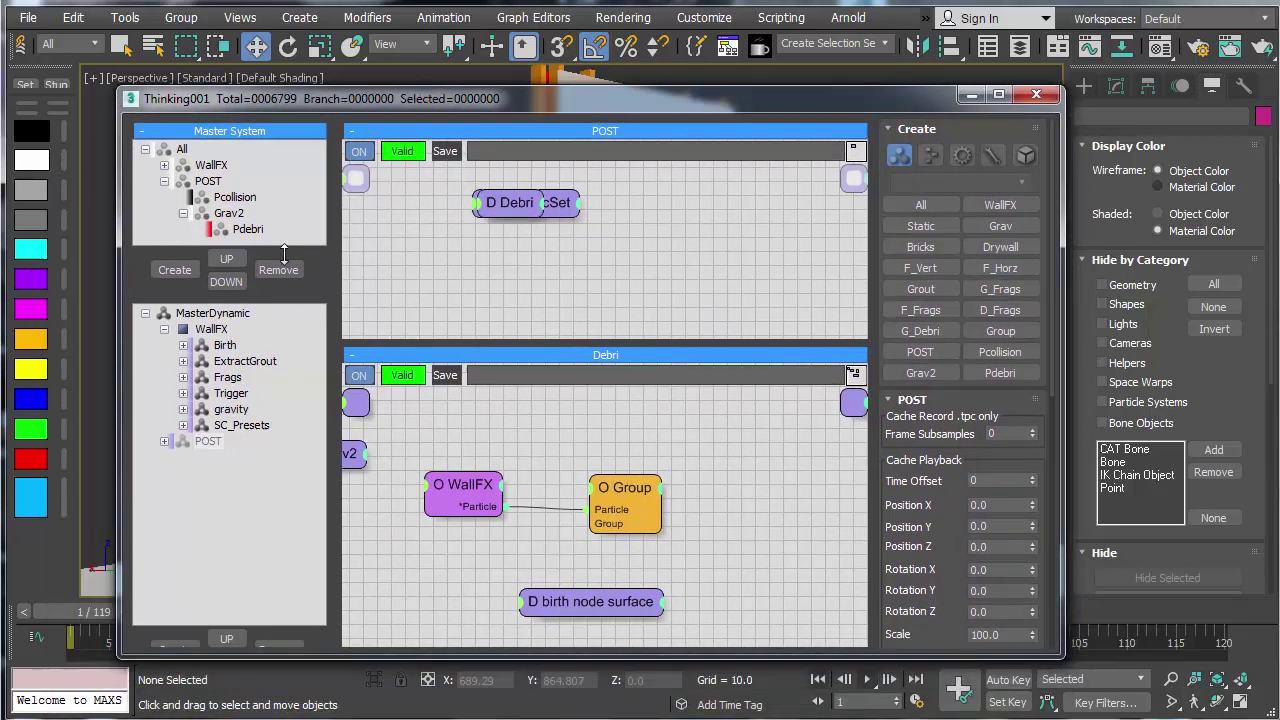
Step: Disable the Drywall, F_Vert, F_Horz and Grout operators in the Birth dynamic set
{"action": "left_click", "coordinate": [225, 345]}
{"action": "right_click", "coordinate": [475, 283]}
{"action": "left_click", "coordinate": [471, 291]}
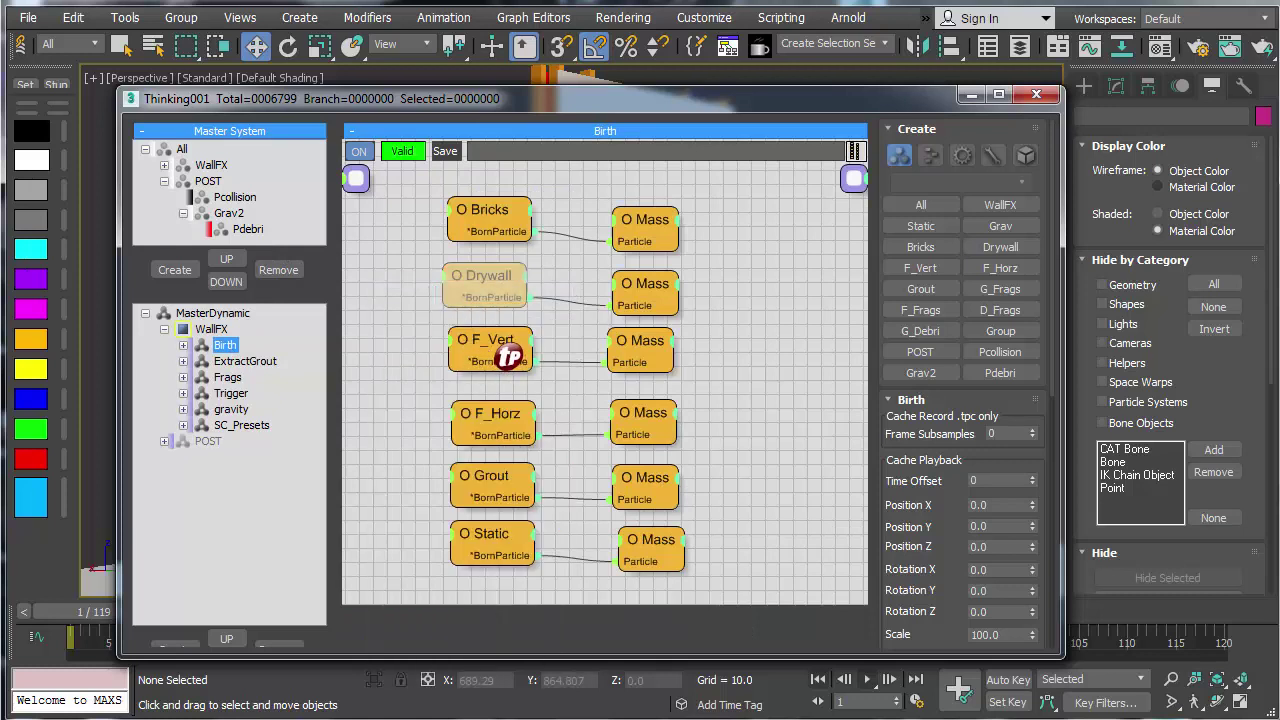
{"action": "right_click", "coordinate": [508, 357]}
{"action": "left_click", "coordinate": [506, 352]}
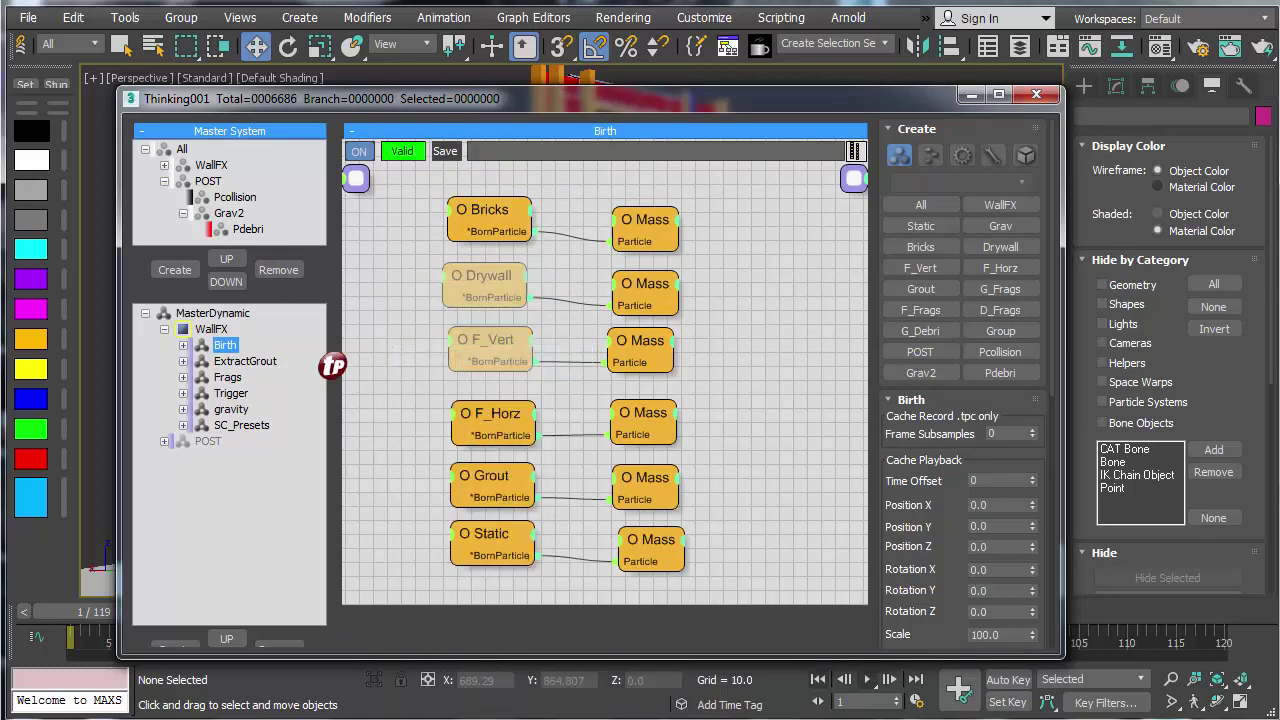
{"action": "left_click", "coordinate": [214, 313]}
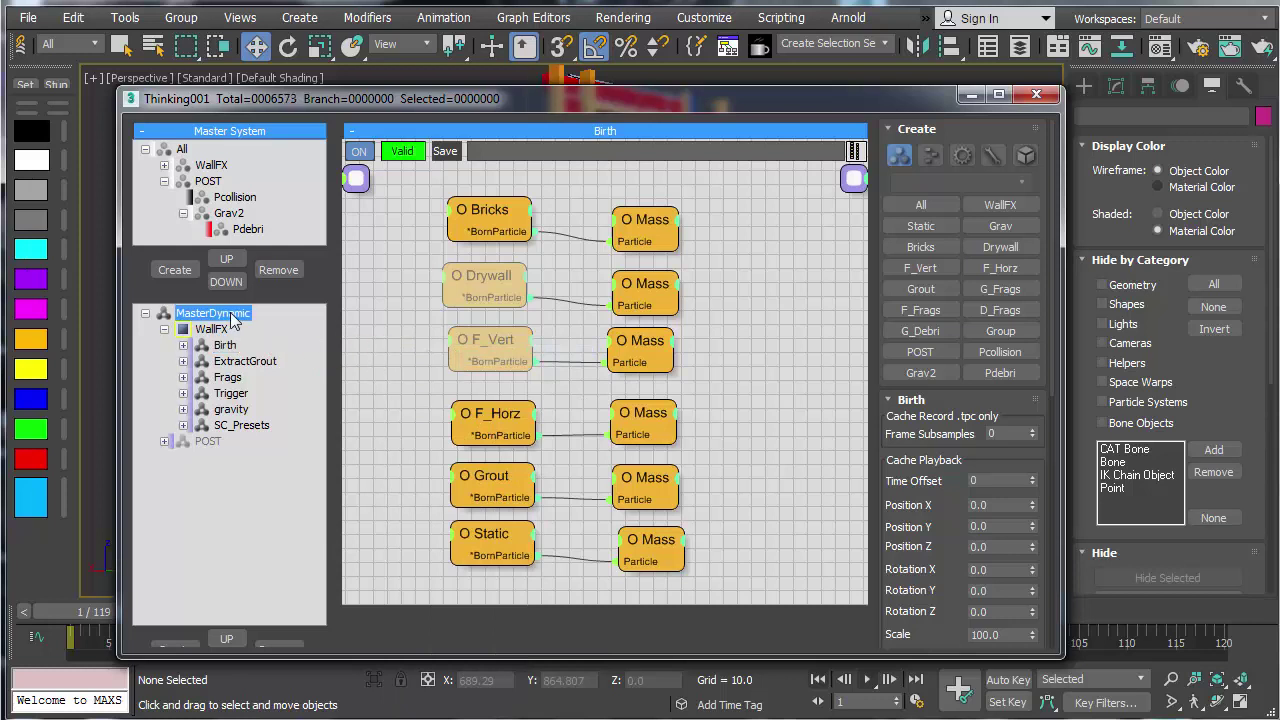
{"action": "left_click", "coordinate": [224, 345]}
{"action": "right_click", "coordinate": [478, 412]}
{"action": "left_click", "coordinate": [478, 416]}
{"action": "right_click", "coordinate": [478, 480]}
{"action": "left_click", "coordinate": [440, 486]}
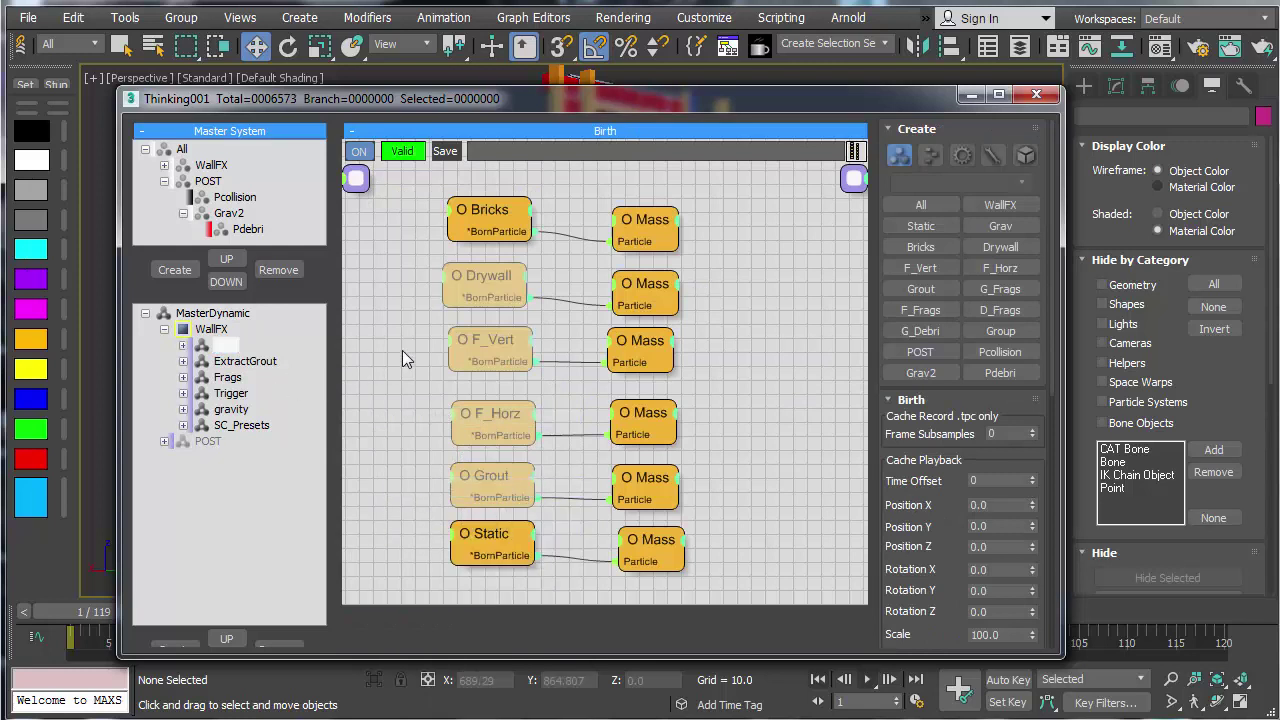
Step: Create a new dynamic set inside WallFX and place it directly below Birth
{"action": "left_click", "coordinate": [211, 329]}
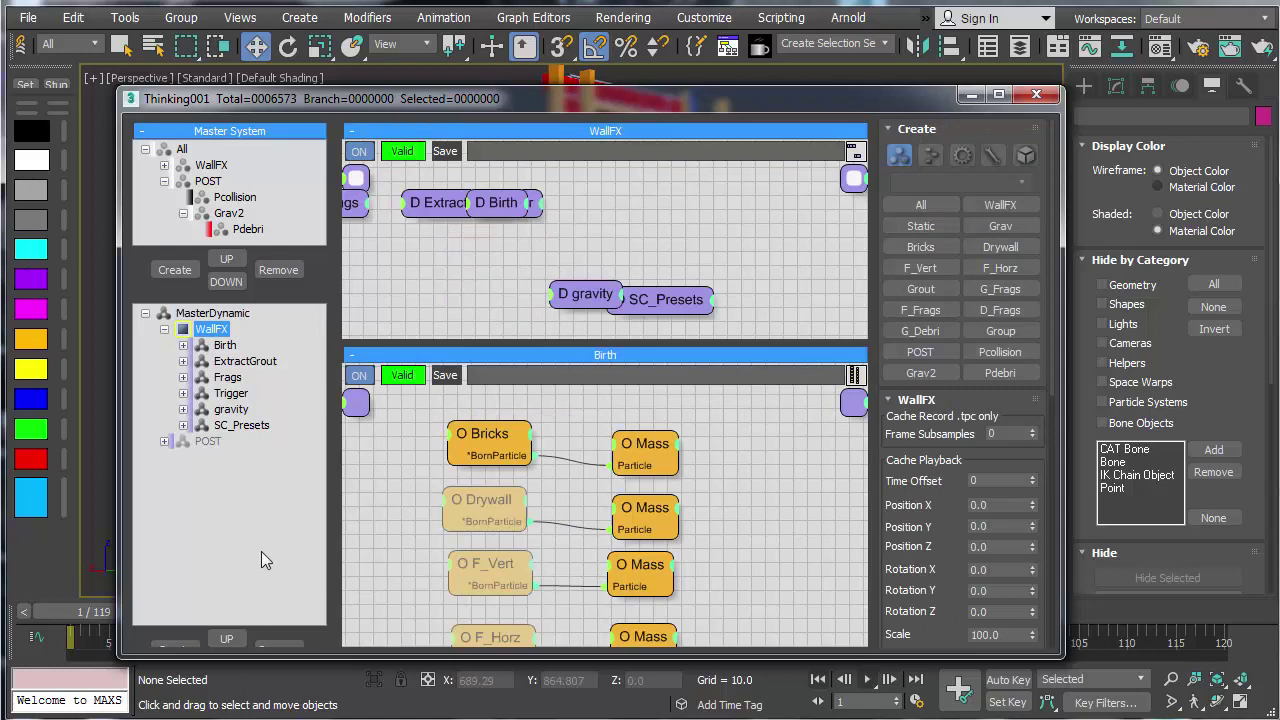
{"action": "left_click_drag", "start_coordinate": [277, 625], "coordinate": [272, 509]}
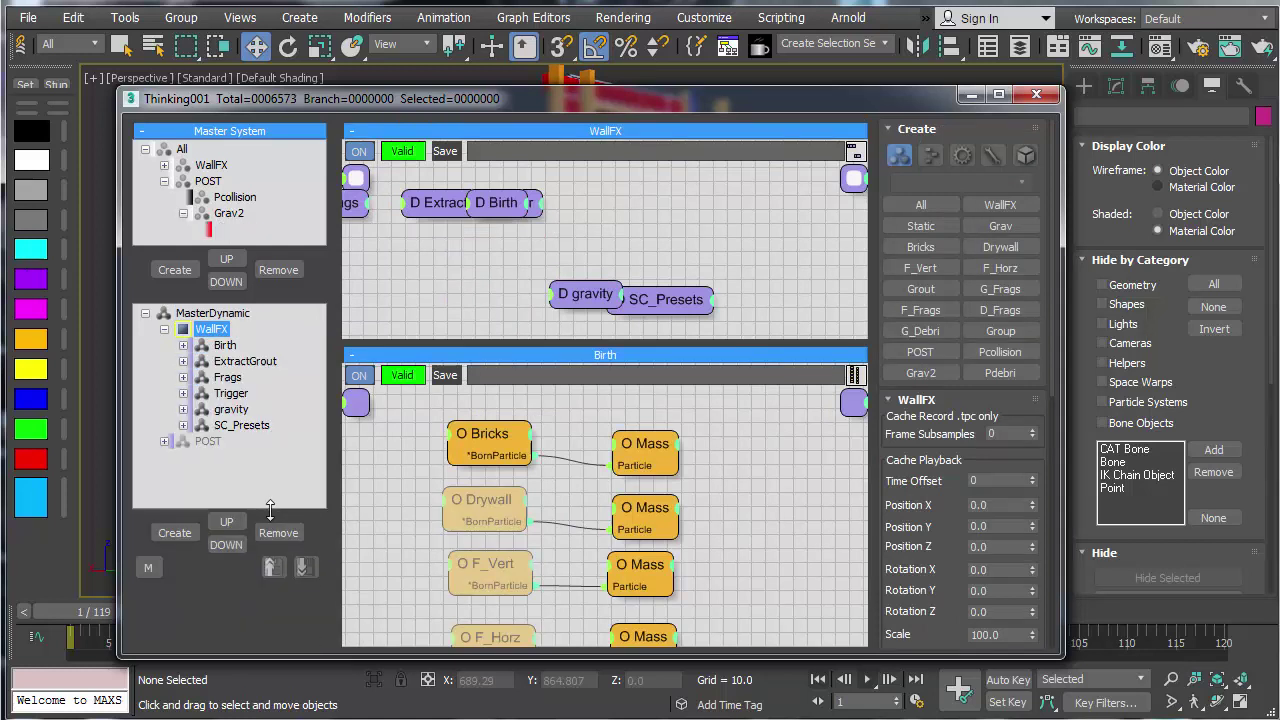
{"action": "left_click", "coordinate": [178, 532]}
{"action": "left_click_drag", "start_coordinate": [230, 443], "coordinate": [263, 391]}
Step: Rename the new dynamic set as Bjoints
{"action": "double_click", "coordinate": [236, 362]}
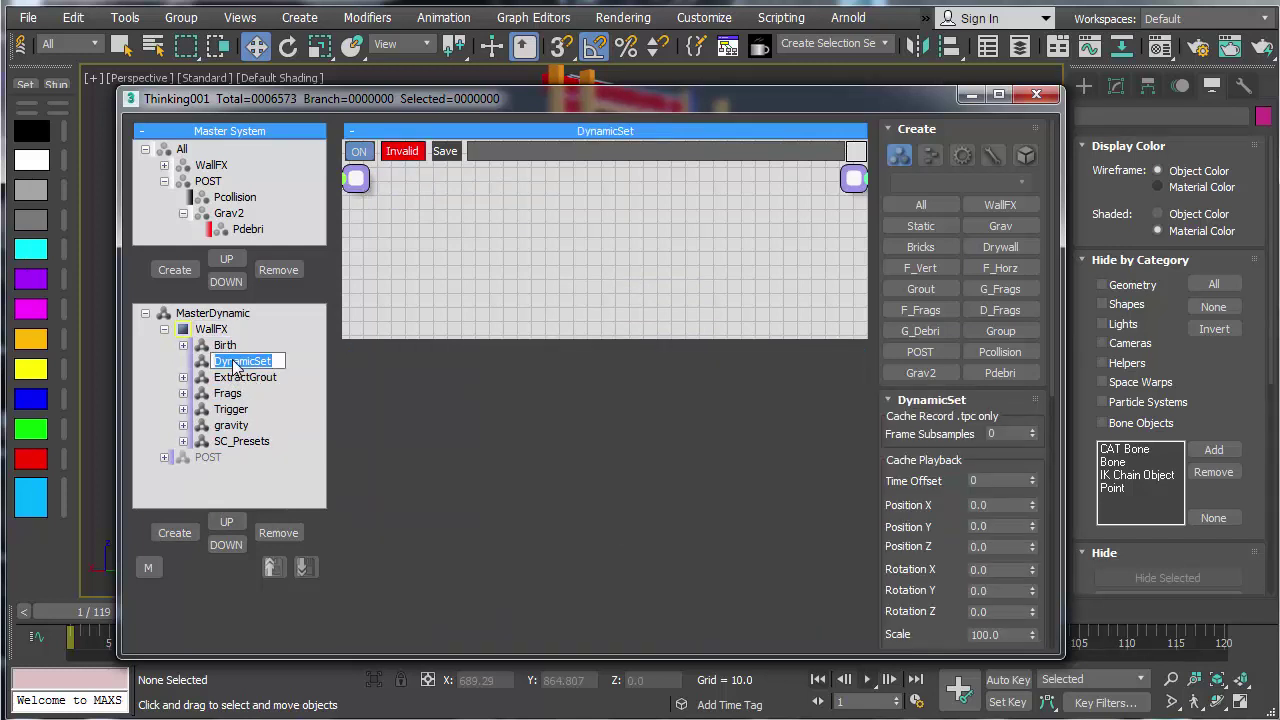
{"action": "type", "text": "J"}
{"action": "key", "text": "BackSpace"}
{"action": "key", "text": "BackSpace"}
{"action": "key", "text": "BackSpace"}
{"action": "key", "text": "BackSpace"}
{"action": "key", "text": "BackSpace"}
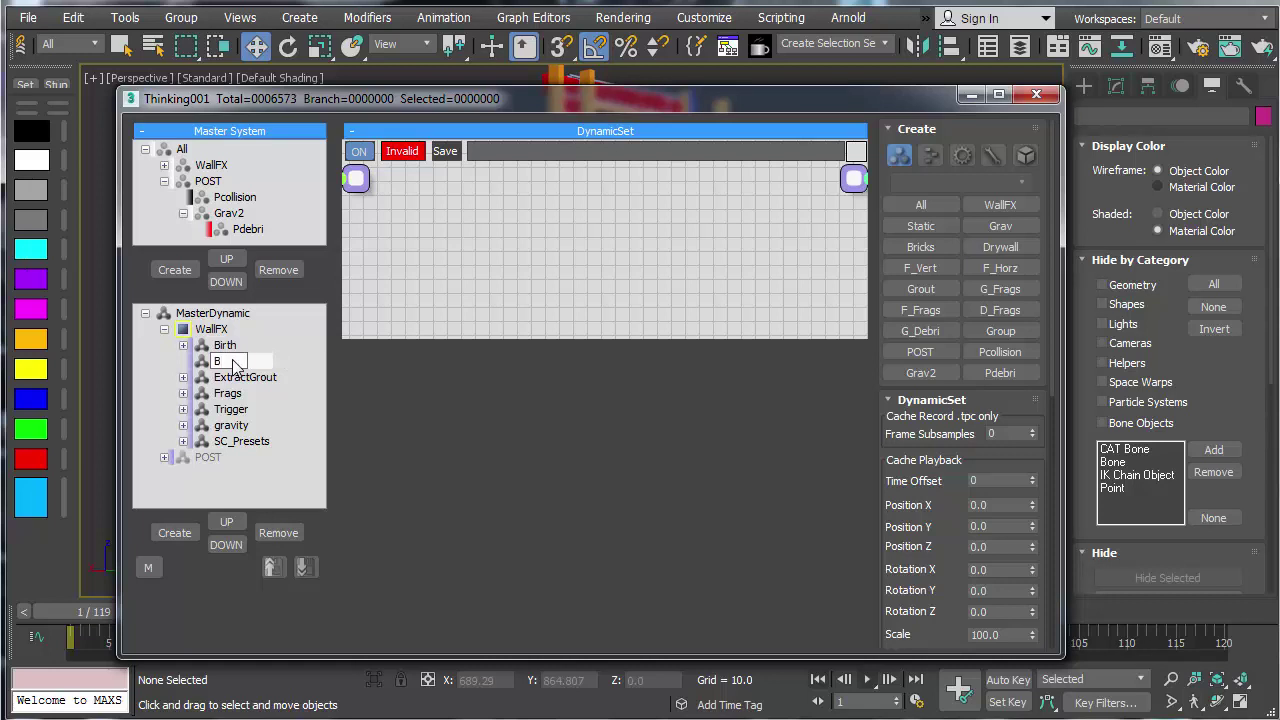
{"action": "type", "text": "Bjoints"}
{"action": "key", "text": "Return"}
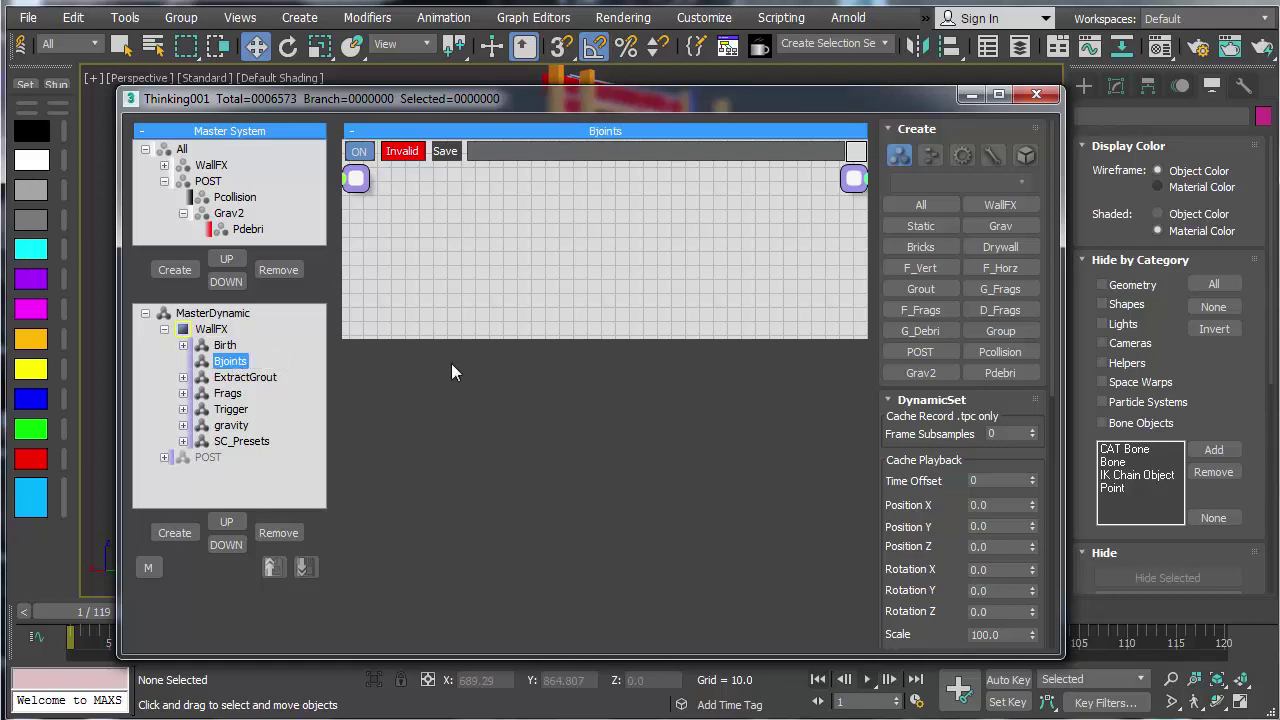
Step: Enlarge the empty Bjoints canvas, replay the brick wall's collapse to about frame 17 and rewind it
{"action": "left_click_drag", "start_coordinate": [407, 337], "coordinate": [430, 577]}
{"action": "left_click_drag", "start_coordinate": [531, 101], "coordinate": [0, 113]}
{"action": "left_click", "coordinate": [886, 681]}
{"action": "left_click", "coordinate": [818, 679]}
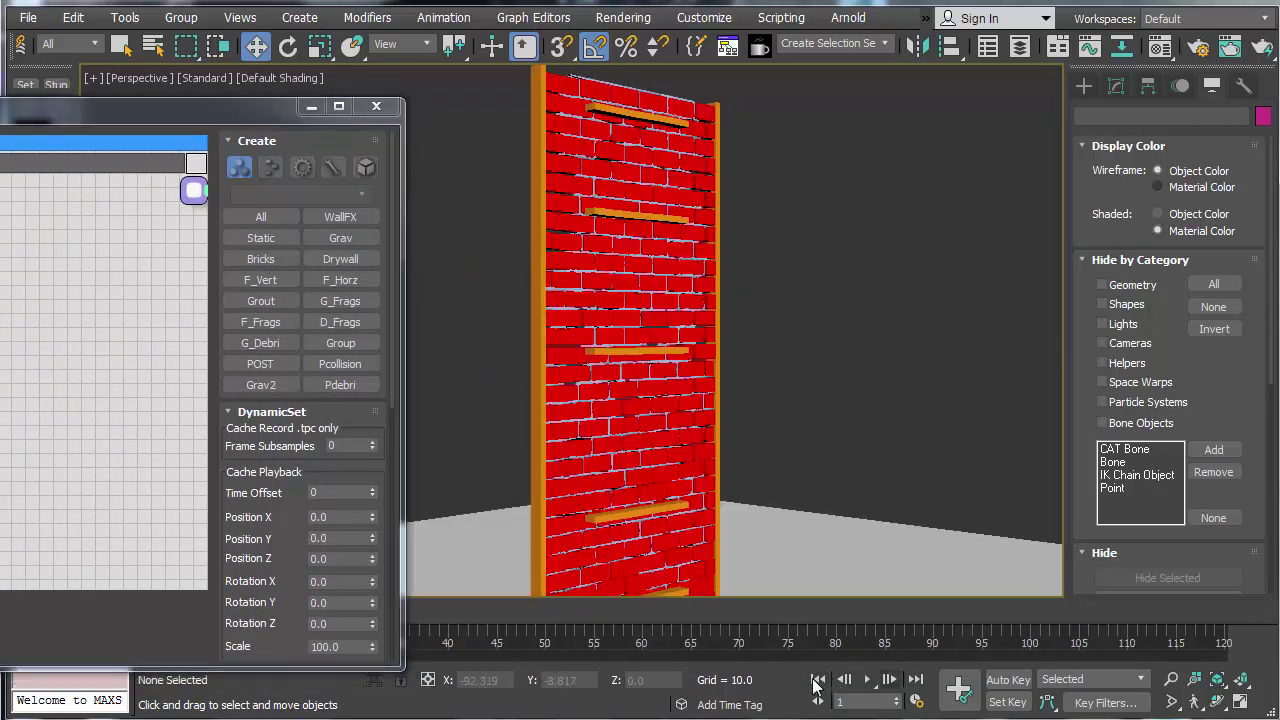
{"action": "left_click", "coordinate": [867, 681]}
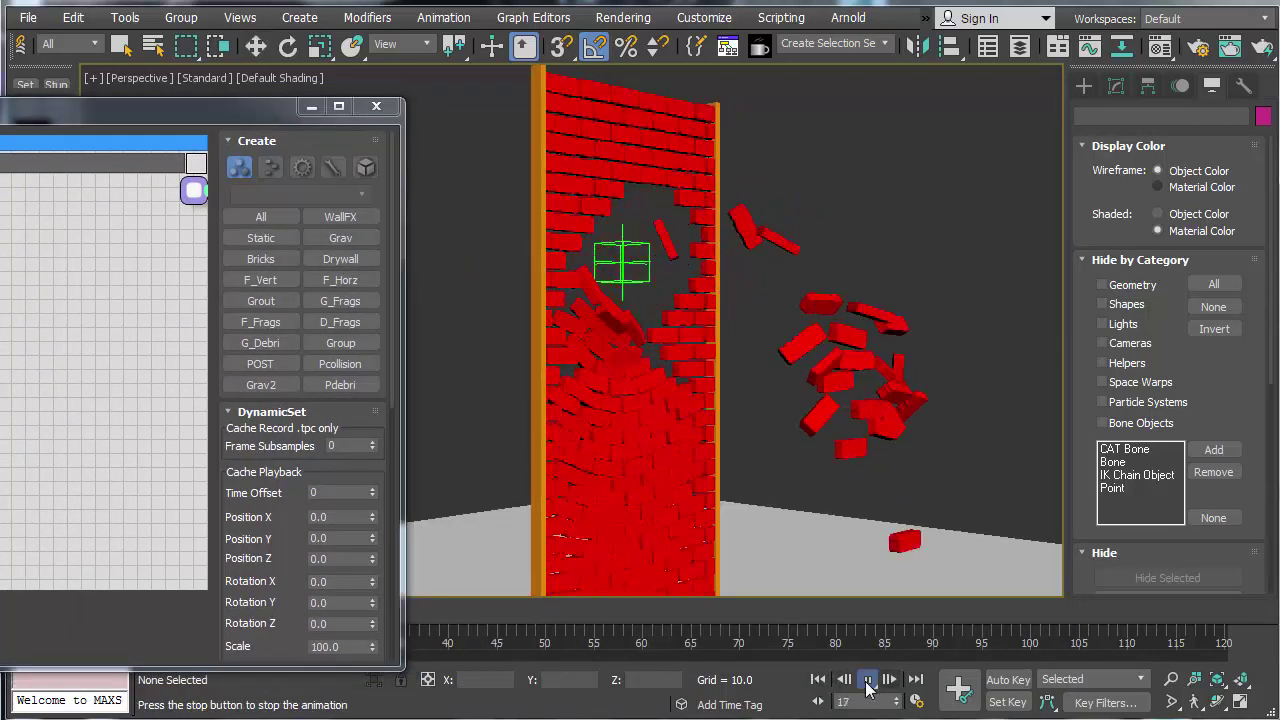
{"action": "left_click", "coordinate": [817, 680]}
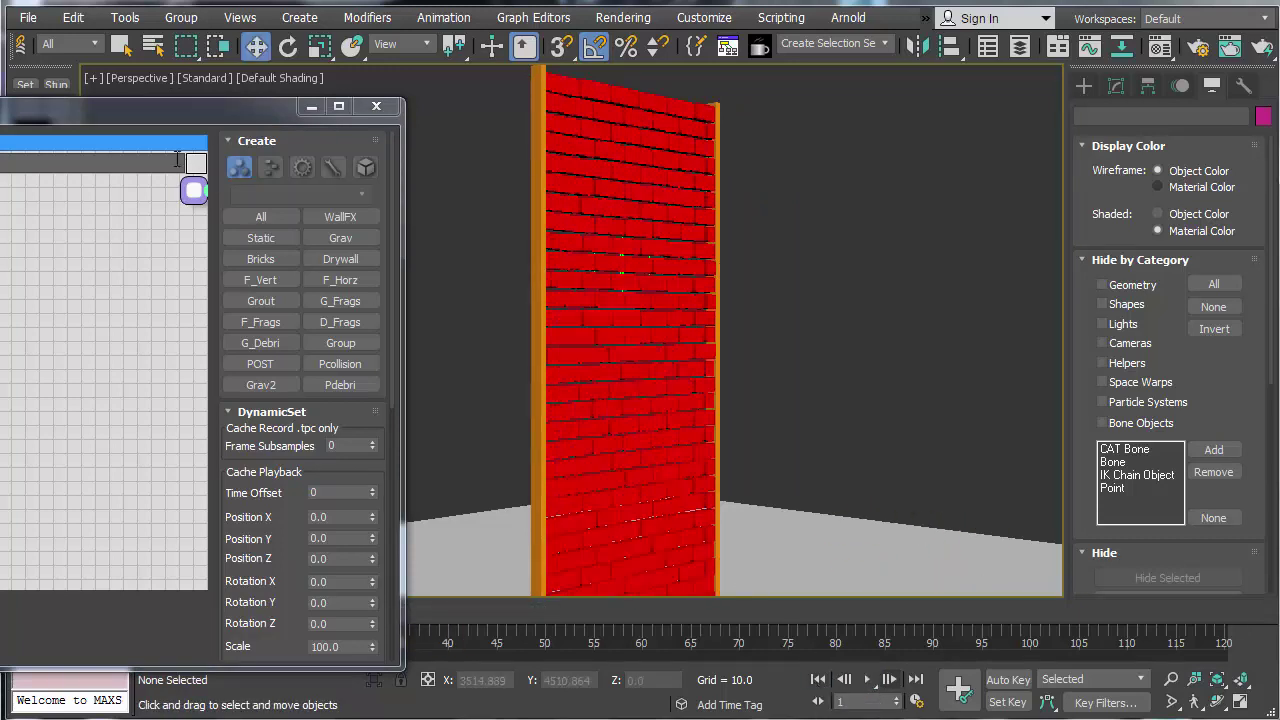
Step: Bring the Bjoints canvas into full view and add the Joe3D AutoJoints_GContact black box to it
{"action": "left_click_drag", "start_coordinate": [111, 105], "coordinate": [672, 63]}
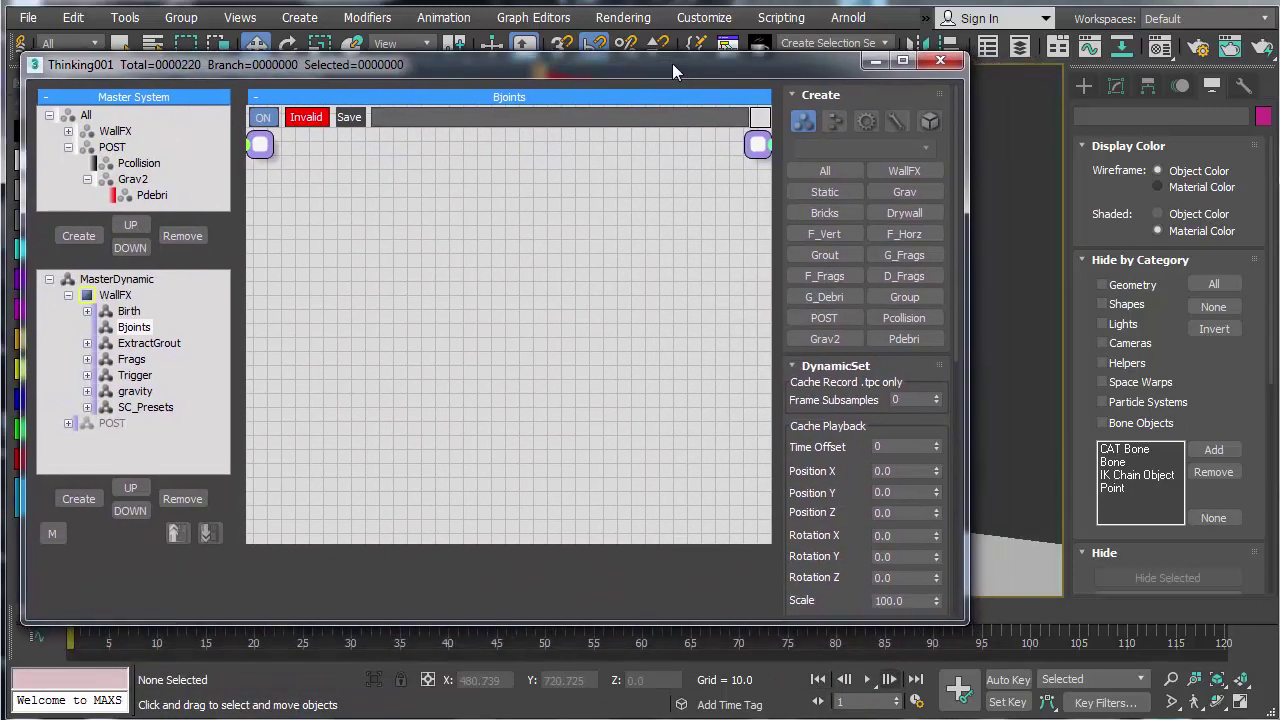
{"action": "left_click_drag", "start_coordinate": [966, 623], "coordinate": [1252, 670]}
{"action": "right_click", "coordinate": [347, 217]}
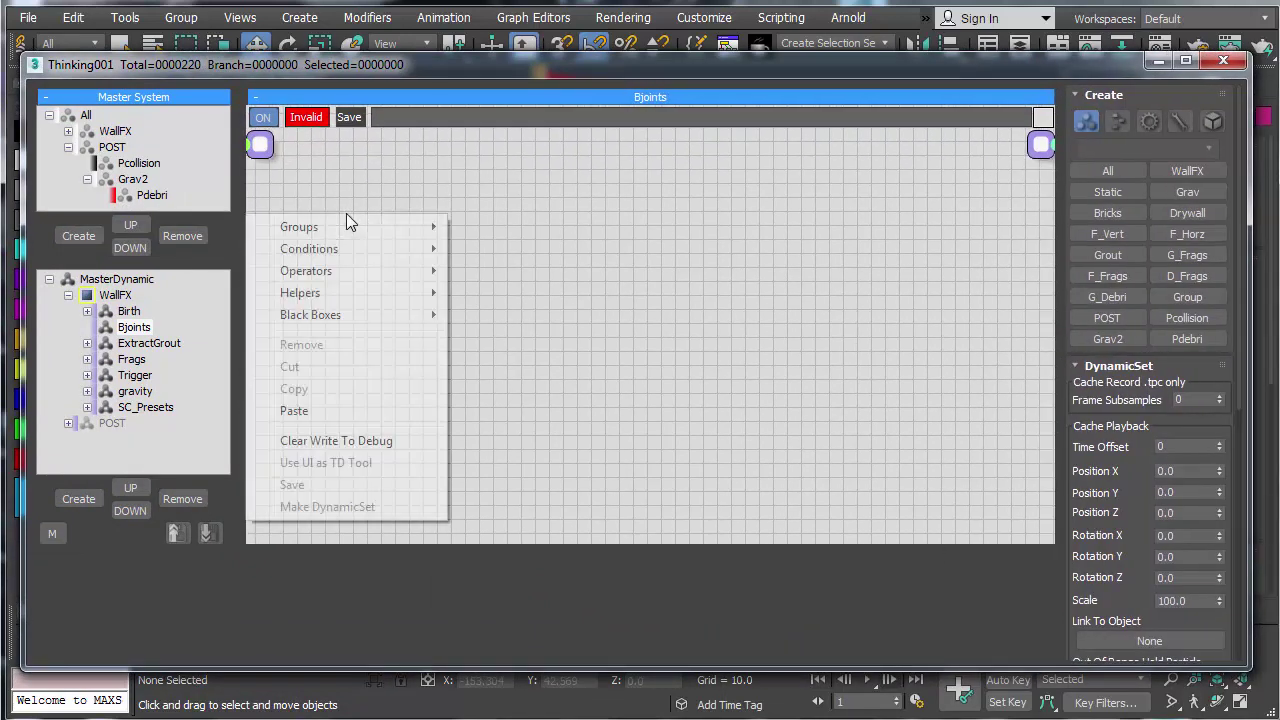
{"action": "mouse_move", "coordinate": [330, 318]}
{"action": "mouse_move", "coordinate": [500, 534]}
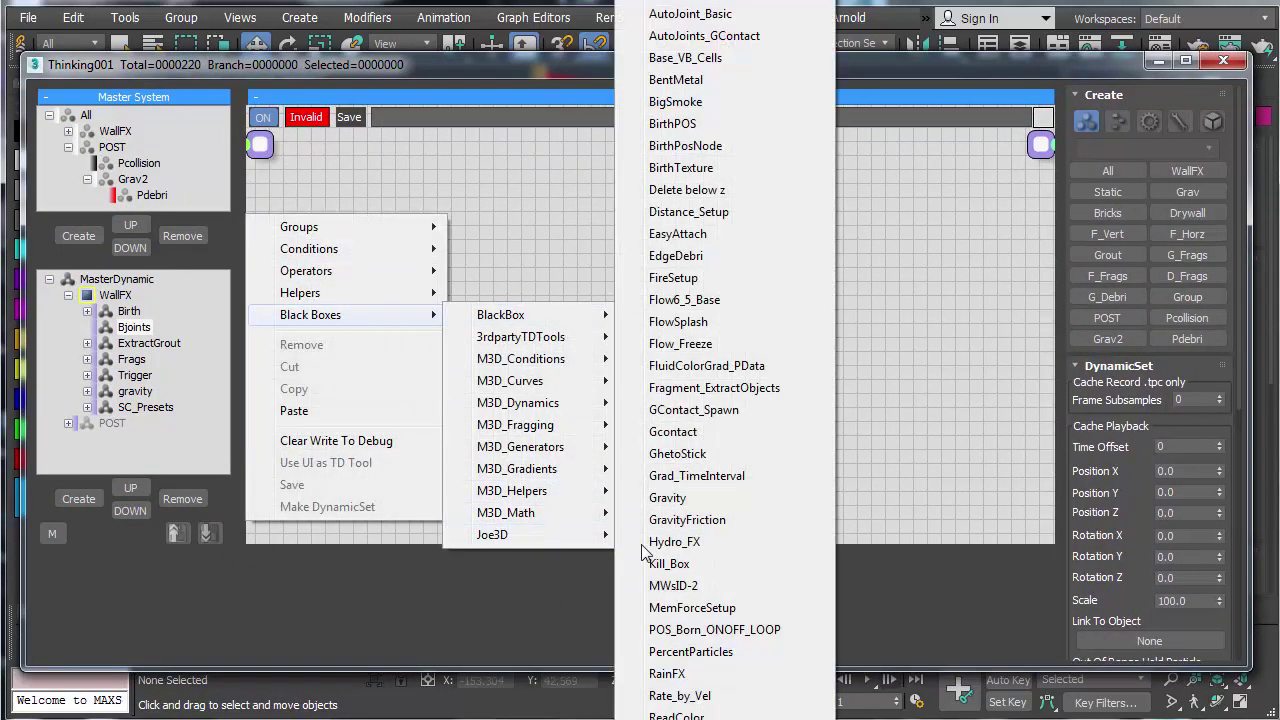
{"action": "left_click", "coordinate": [698, 38]}
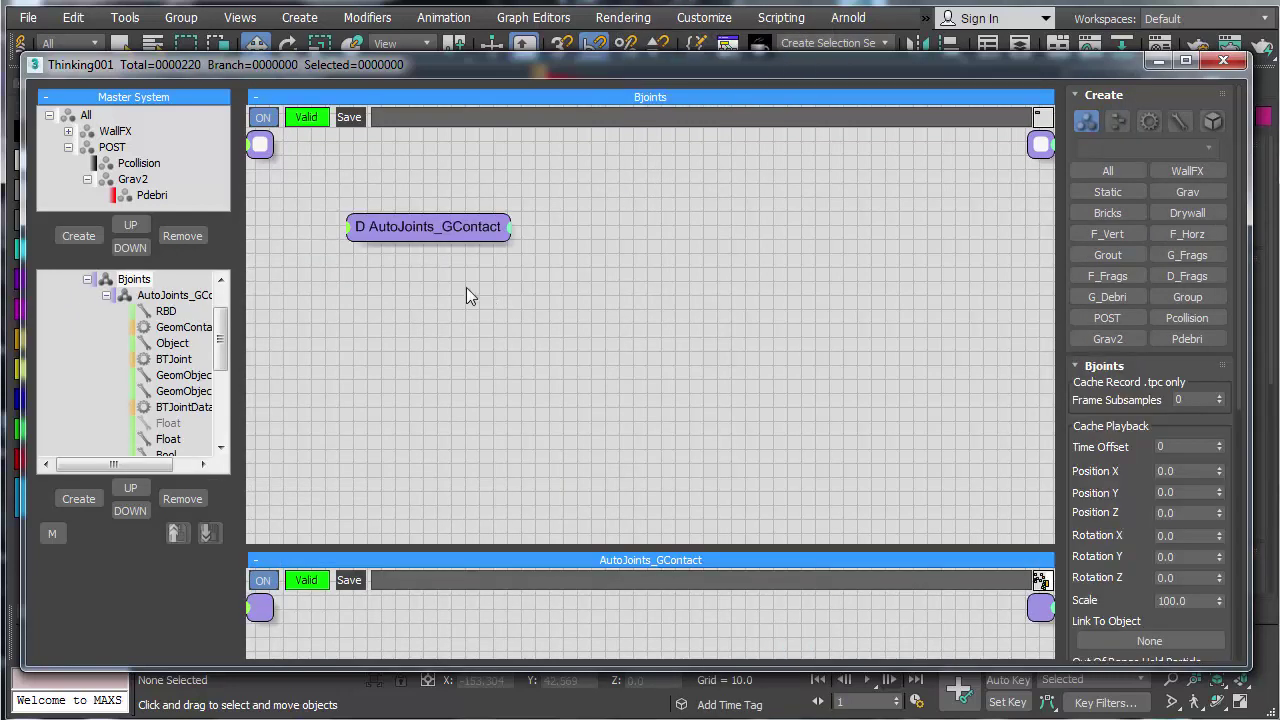
Step: Inside AutoJoints_GContact, reposition the GeomContact operator and set its Distance to 0.2 and Radius to 0.5
{"action": "left_click", "coordinate": [170, 295]}
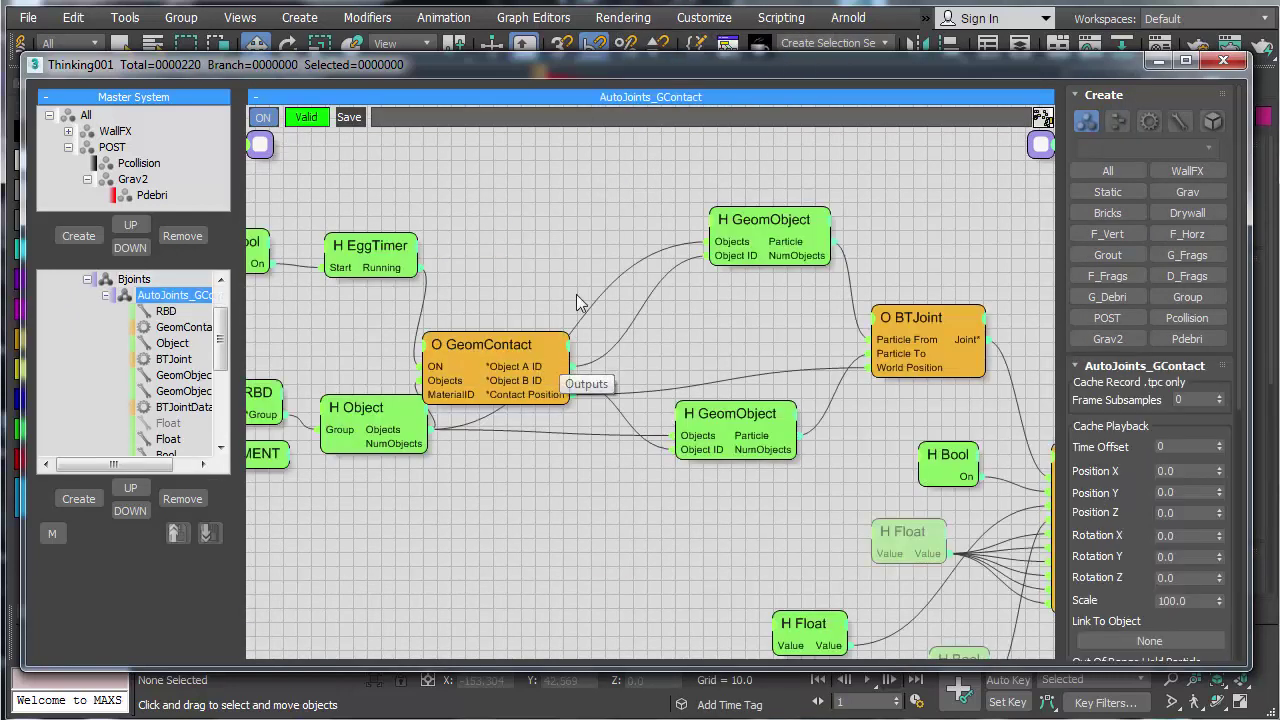
{"action": "middle_click_drag", "start_coordinate": [586, 274], "coordinate": [688, 247]}
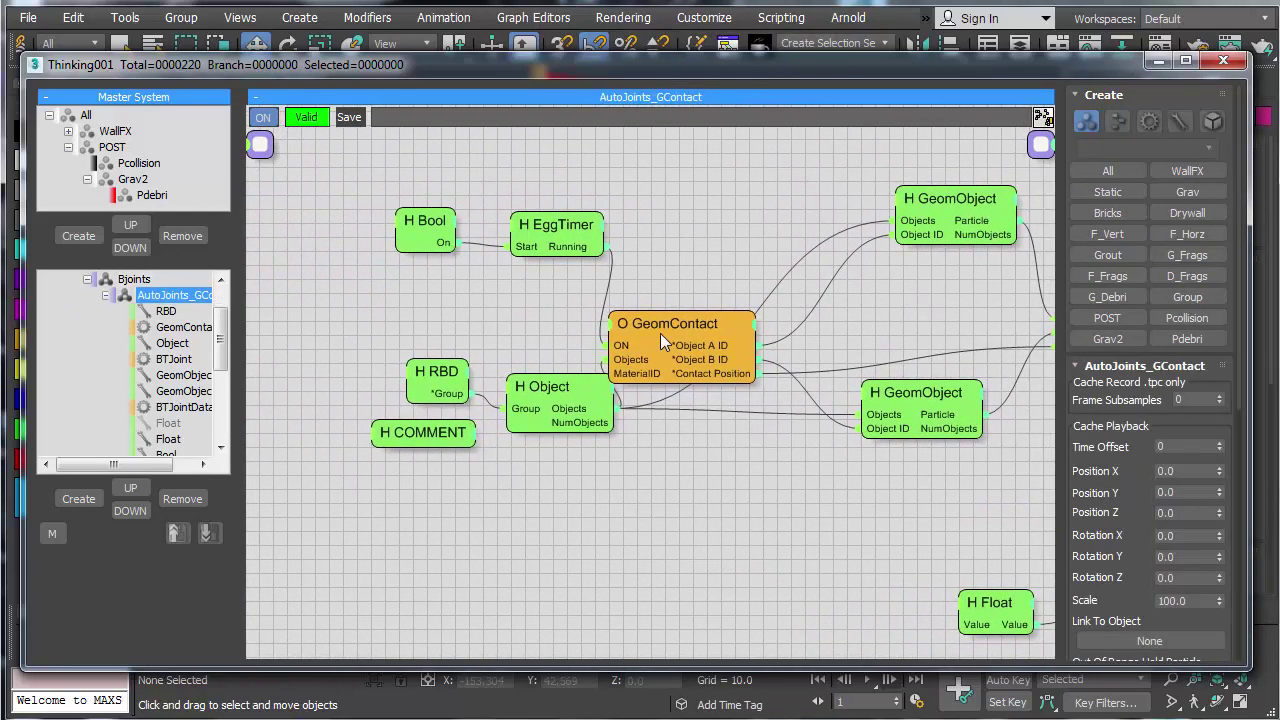
{"action": "left_click", "coordinate": [662, 334]}
{"action": "left_click_drag", "start_coordinate": [698, 320], "coordinate": [726, 285]}
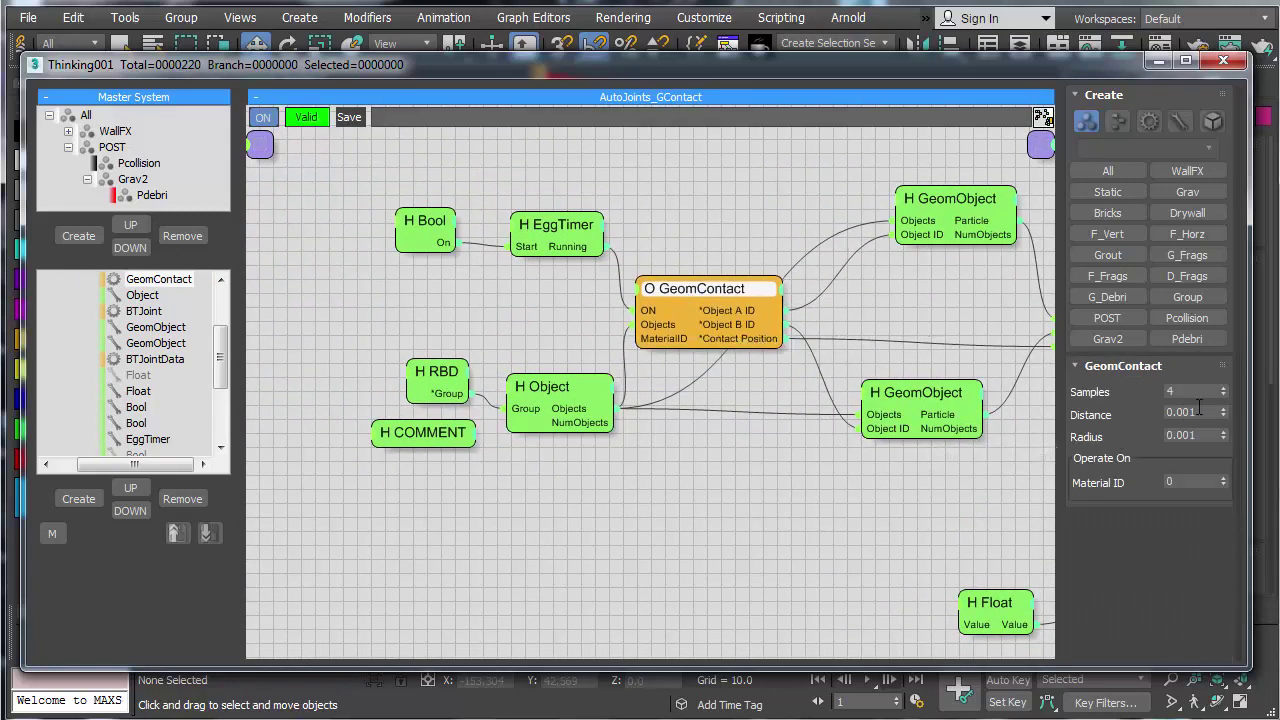
{"action": "type", "text": "0.2"}
{"action": "key", "text": "Return"}
{"action": "left_click_drag", "start_coordinate": [1202, 436], "coordinate": [1163, 437]}
{"action": "type", "text": ".5"}
Step: Arrange the helper nodes around GeomContact and assign the Bricks group to the RBD group node
{"action": "middle_click_drag", "start_coordinate": [866, 464], "coordinate": [777, 477]}
{"action": "left_click_drag", "start_coordinate": [829, 406], "coordinate": [809, 405]}
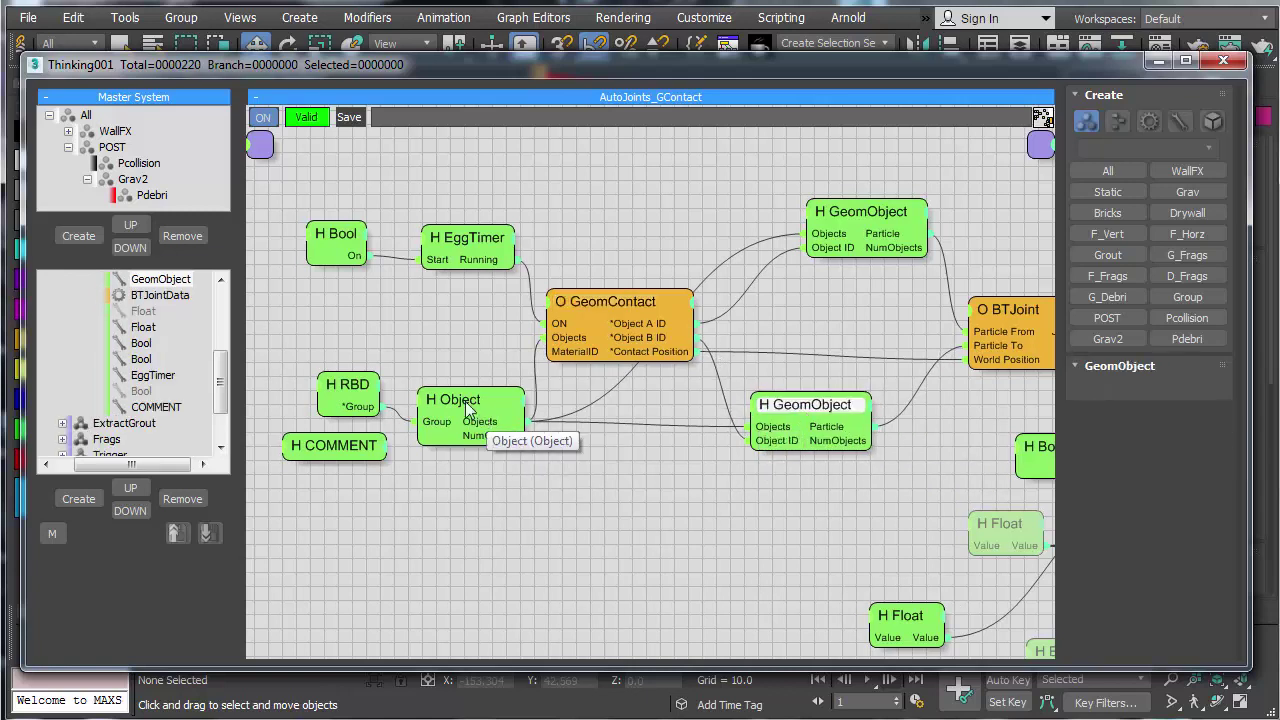
{"action": "left_click_drag", "start_coordinate": [486, 432], "coordinate": [489, 434]}
{"action": "left_click_drag", "start_coordinate": [350, 393], "coordinate": [352, 360]}
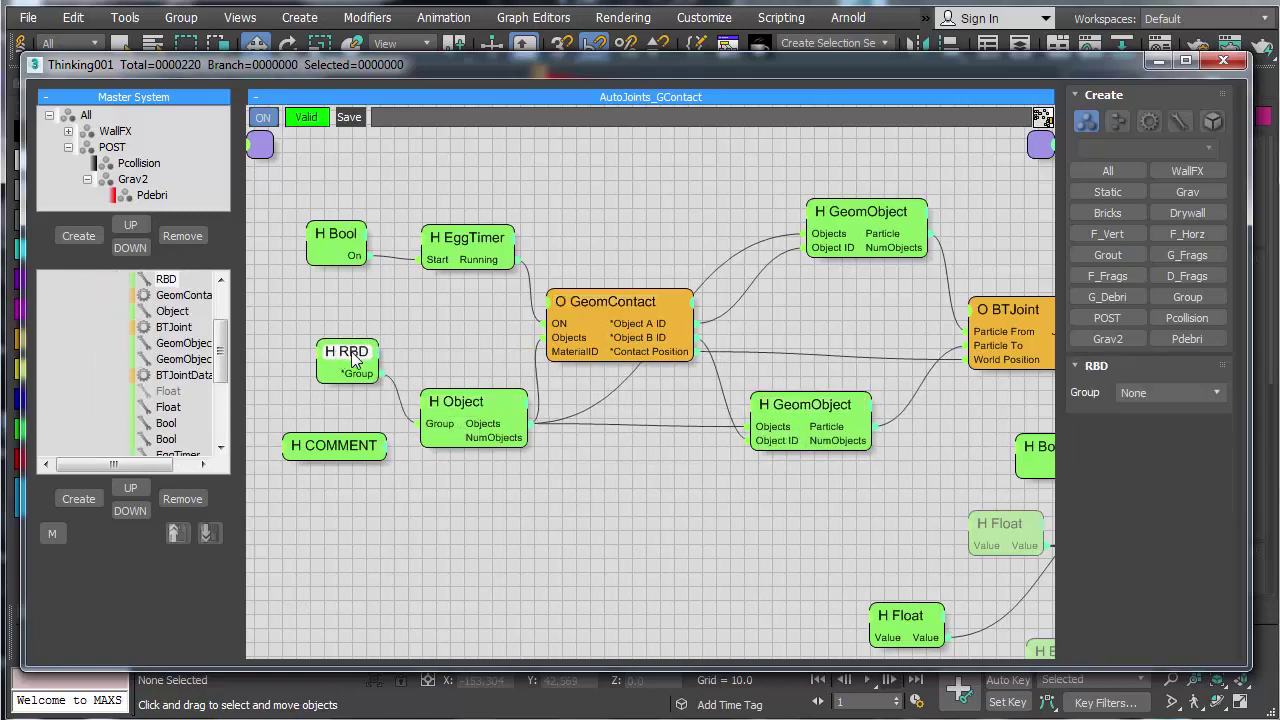
{"action": "left_click", "coordinate": [1162, 392]}
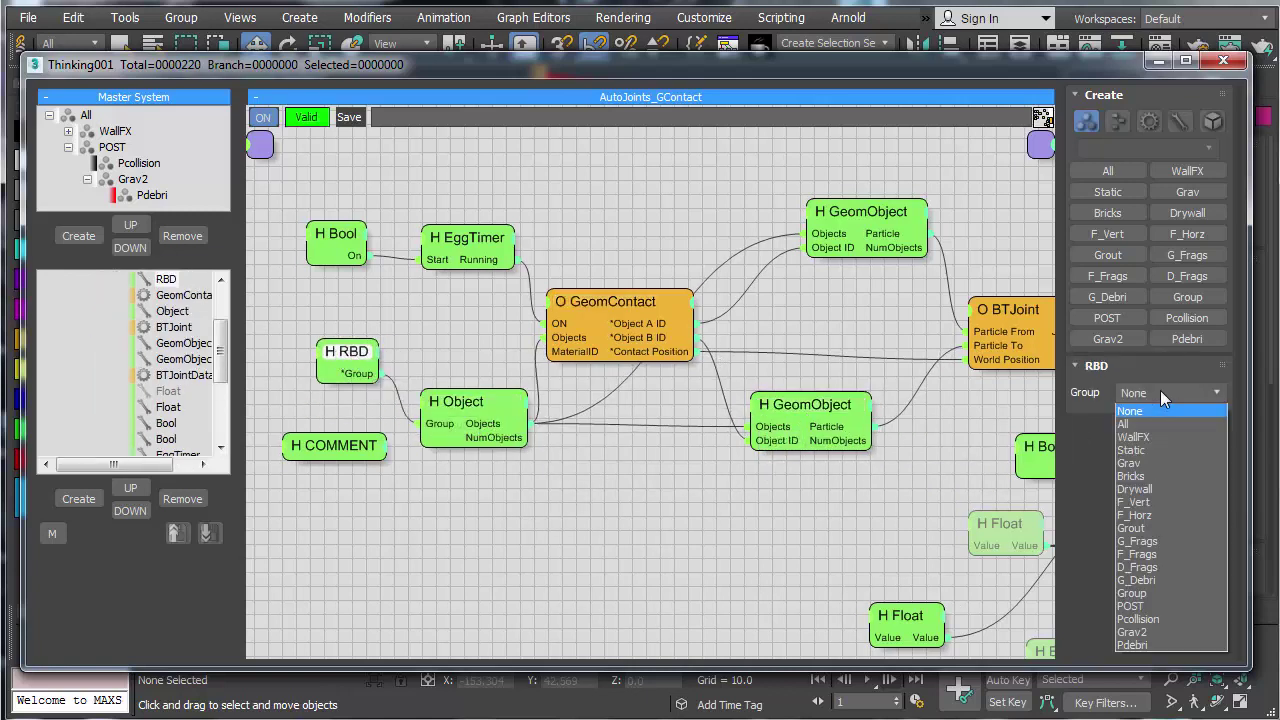
{"action": "left_click", "coordinate": [1133, 476]}
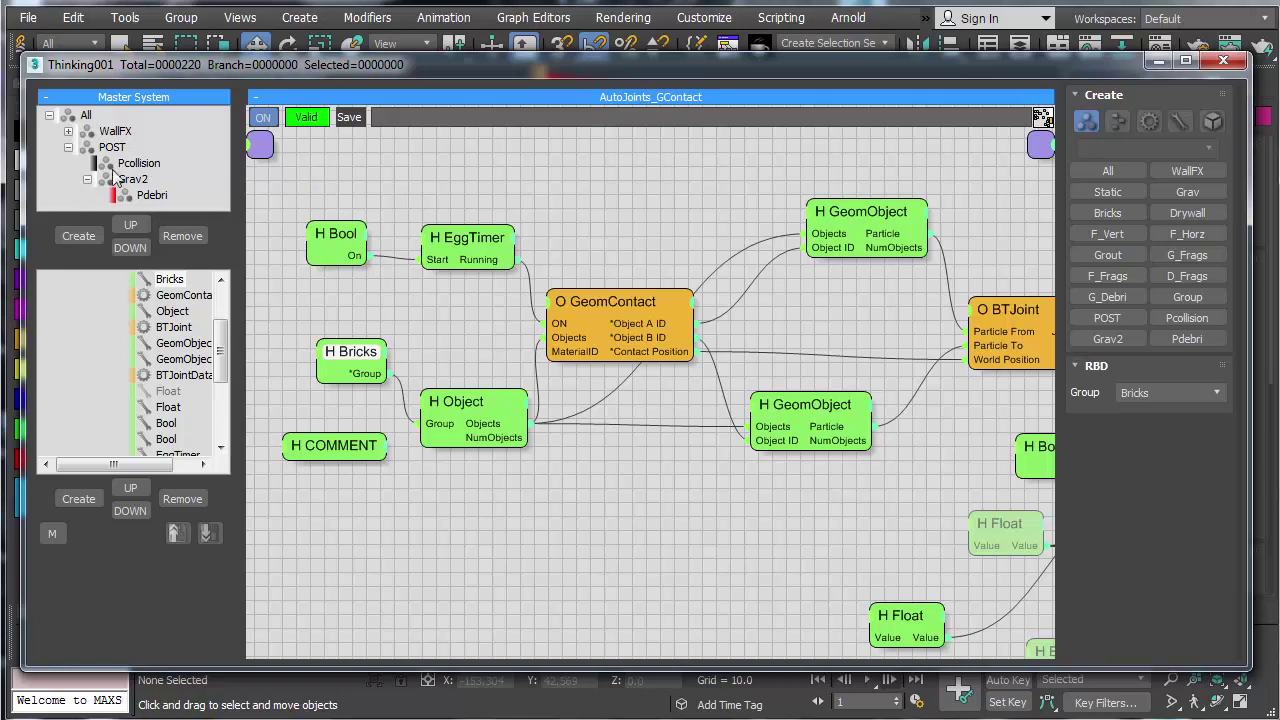
Step: Expand WallFX in the group hierarchy to inspect Grav, and collapse the POST and Grav branches
{"action": "left_click", "coordinate": [68, 147]}
{"action": "left_click", "coordinate": [68, 131]}
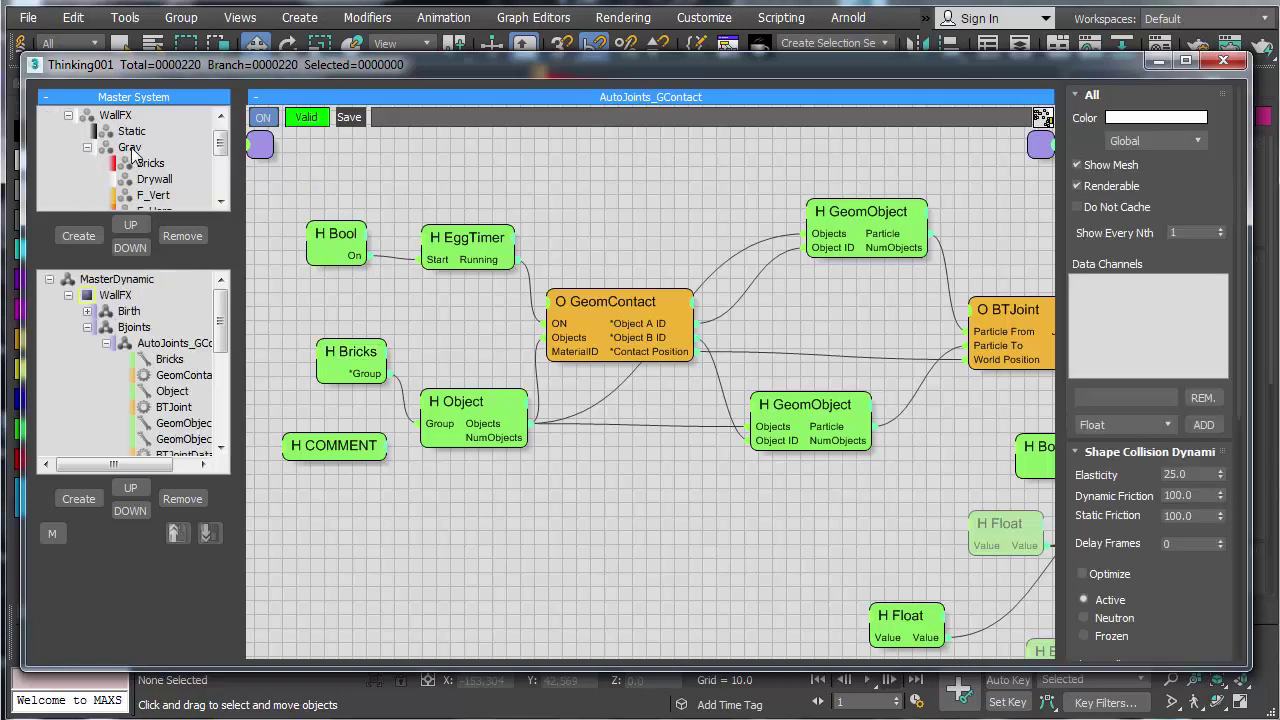
{"action": "left_click", "coordinate": [130, 148]}
{"action": "left_click", "coordinate": [88, 148]}
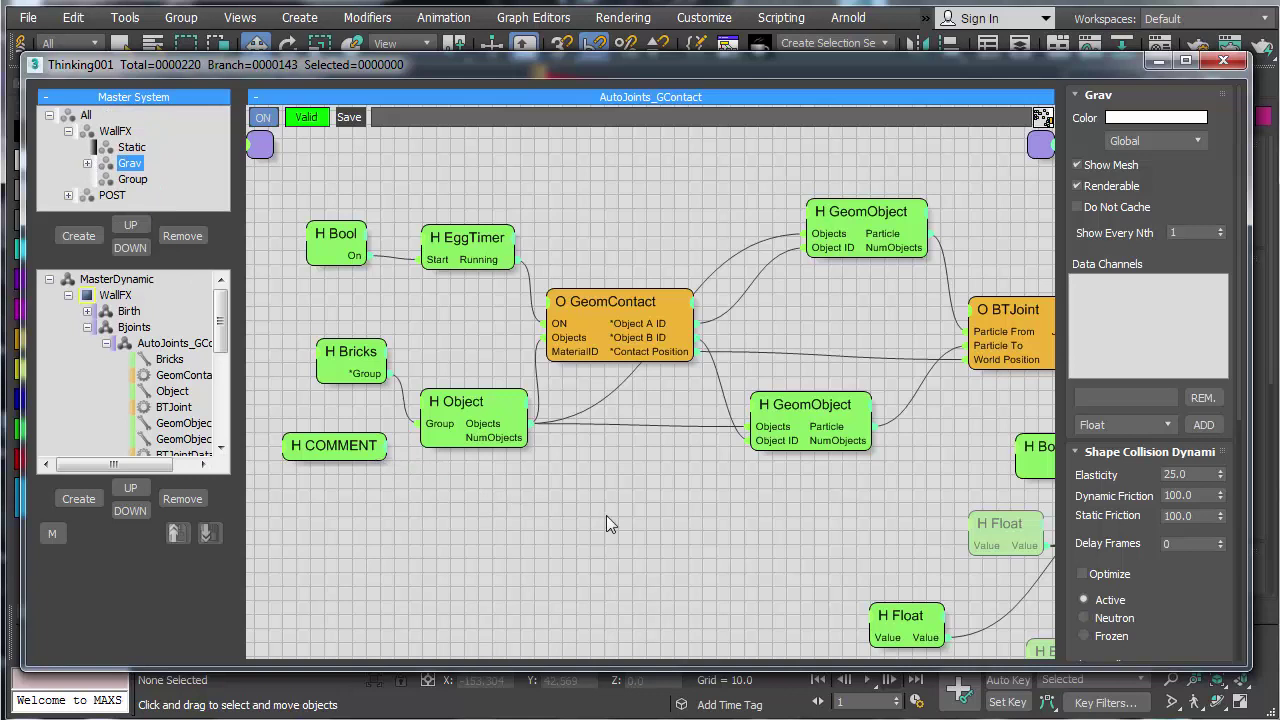
Step: Delete the disabled Float and Bool helpers feeding BTJointData and move the remaining Float beneath the active Bool
{"action": "middle_click_drag", "start_coordinate": [678, 520], "coordinate": [286, 443]}
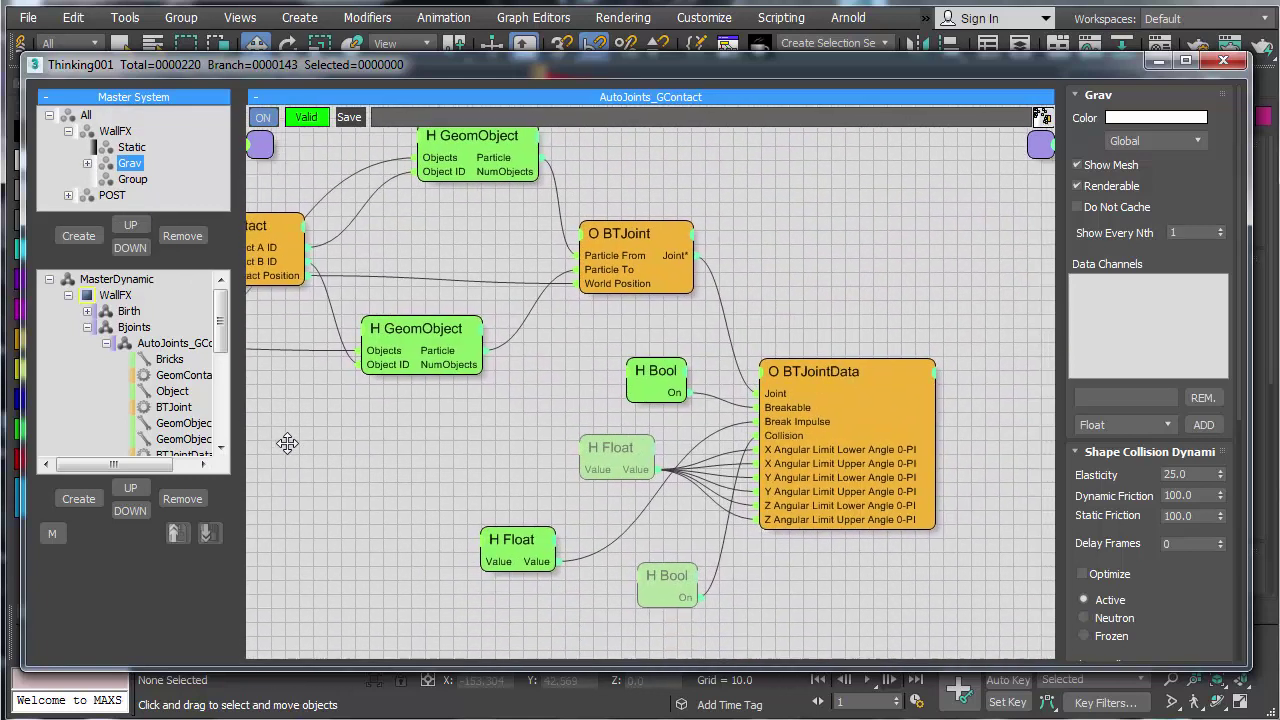
{"action": "left_click", "coordinate": [614, 451]}
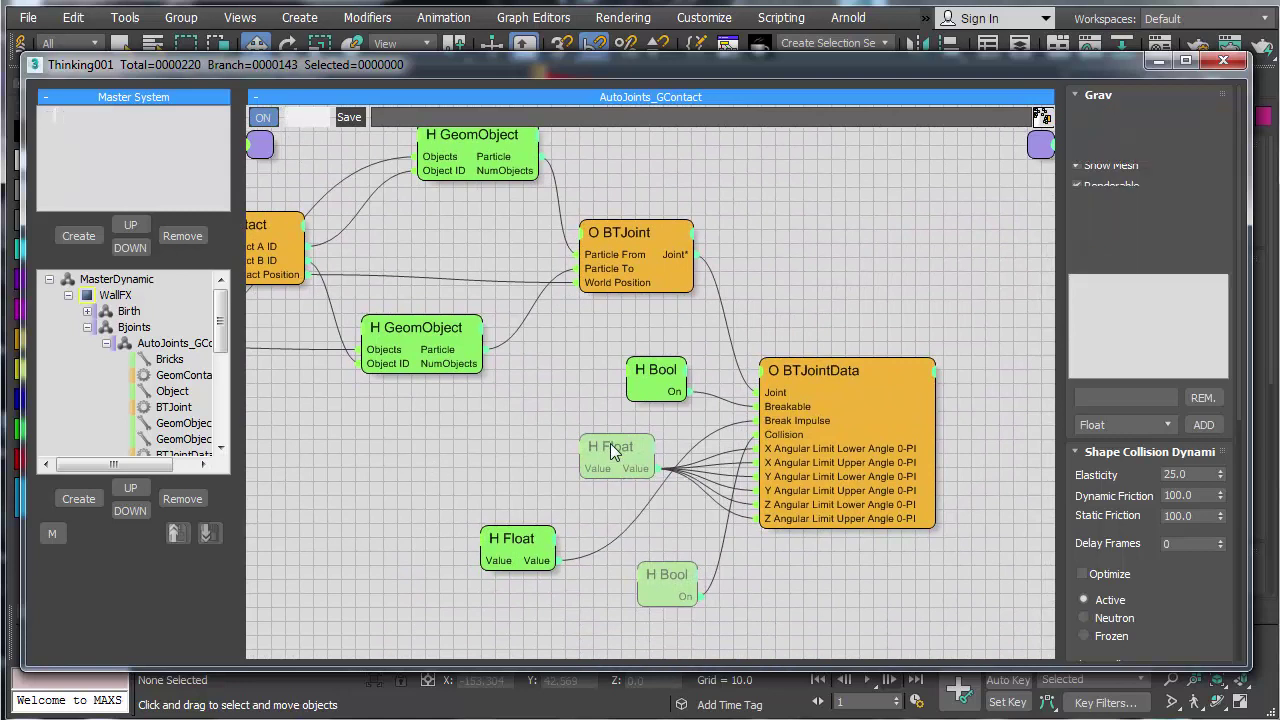
{"action": "key", "text": "Delete"}
{"action": "left_click", "coordinate": [659, 570]}
{"action": "key", "text": "Delete"}
{"action": "left_click_drag", "start_coordinate": [515, 538], "coordinate": [647, 437]}
Step: Add a ShapeCollision SCJointData operator in the empty area above and beside BTJointData
{"action": "middle_click_drag", "start_coordinate": [571, 515], "coordinate": [260, 588]}
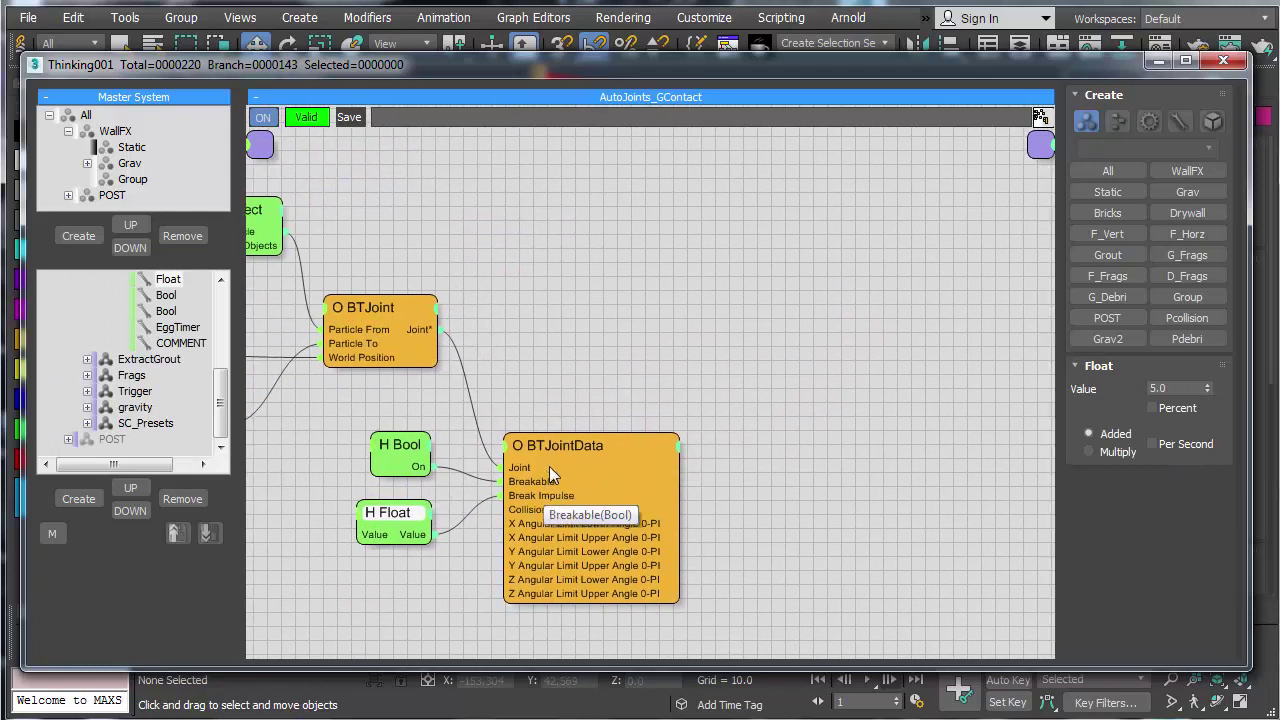
{"action": "middle_click_drag", "start_coordinate": [702, 275], "coordinate": [669, 273]}
{"action": "left_click", "coordinate": [708, 281]}
{"action": "right_click", "coordinate": [703, 212]}
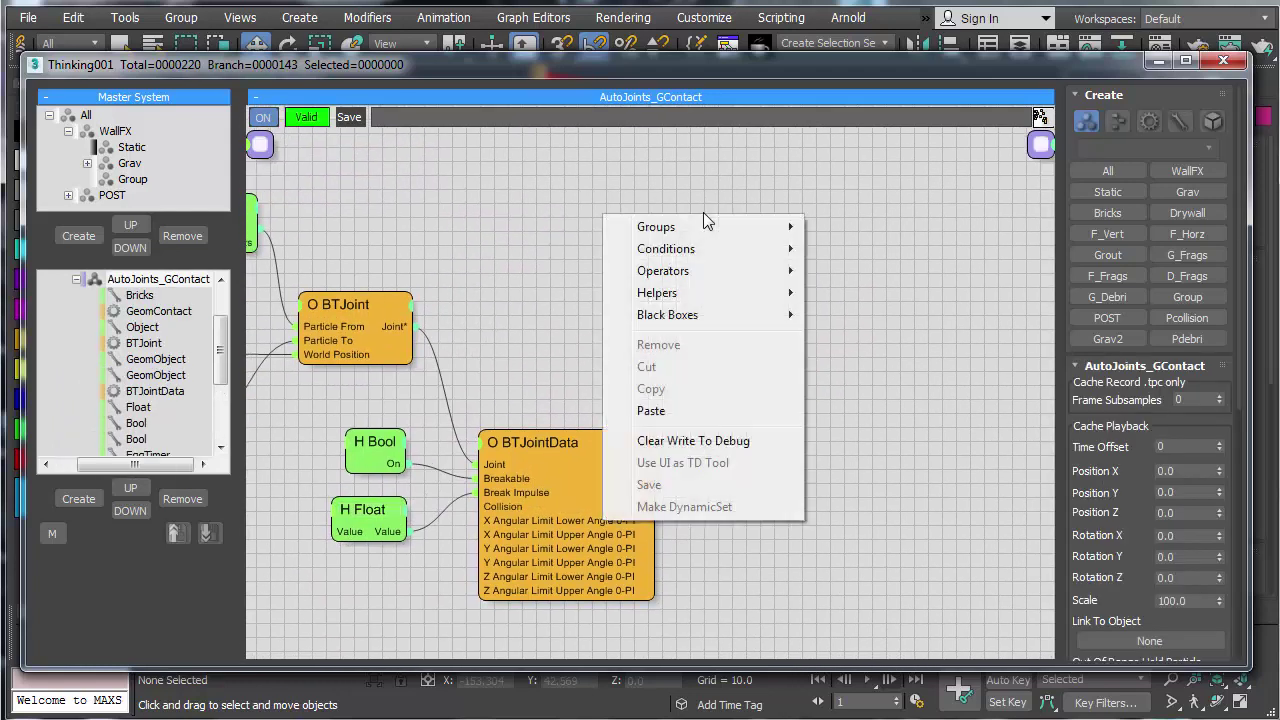
{"action": "mouse_move", "coordinate": [678, 278]}
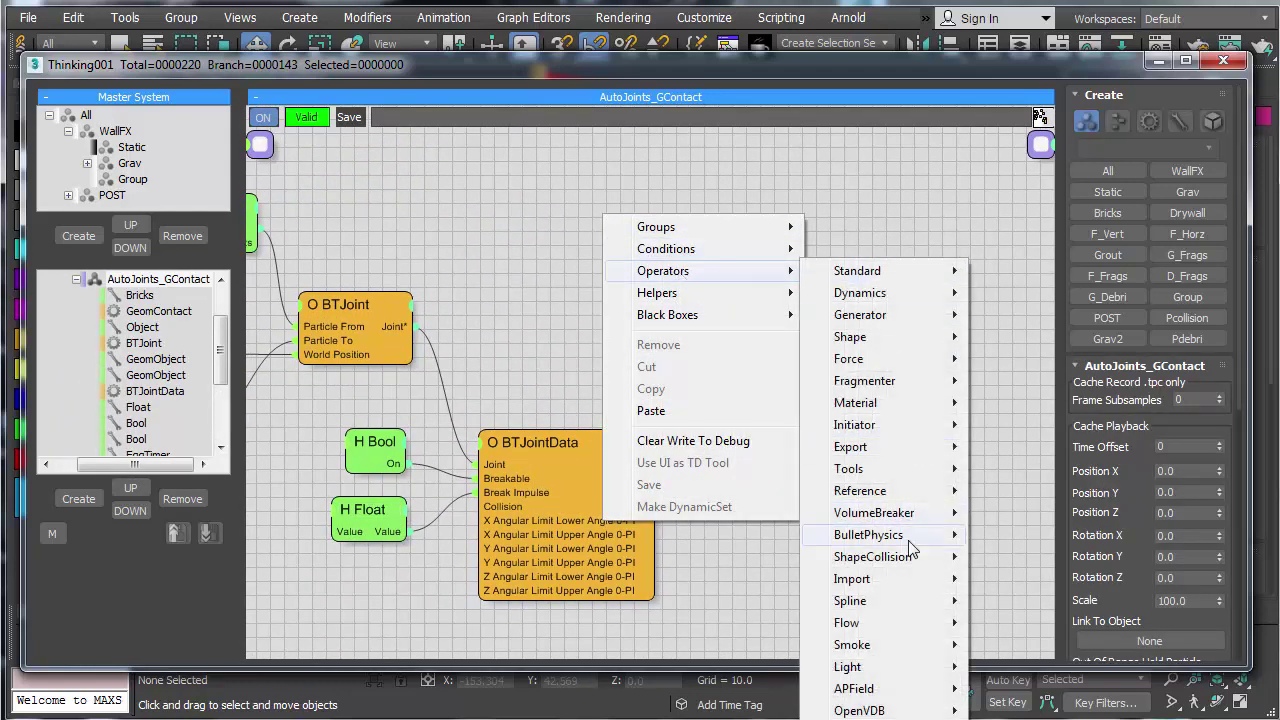
{"action": "mouse_move", "coordinate": [880, 557]}
{"action": "left_click", "coordinate": [1025, 628]}
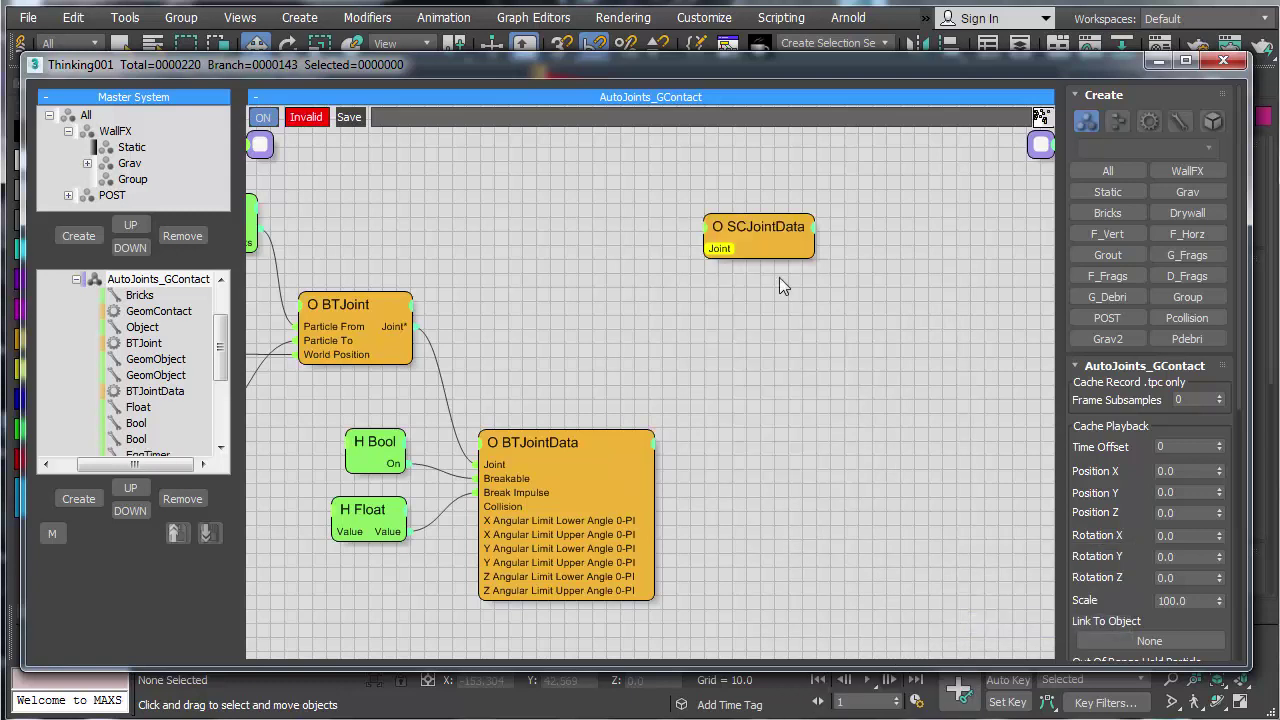
Step: Show all ports of SCJointData and rewire Bool to Breakable and Float to Break Vel. Threshold
{"action": "left_click", "coordinate": [745, 225]}
{"action": "right_click", "coordinate": [745, 225]}
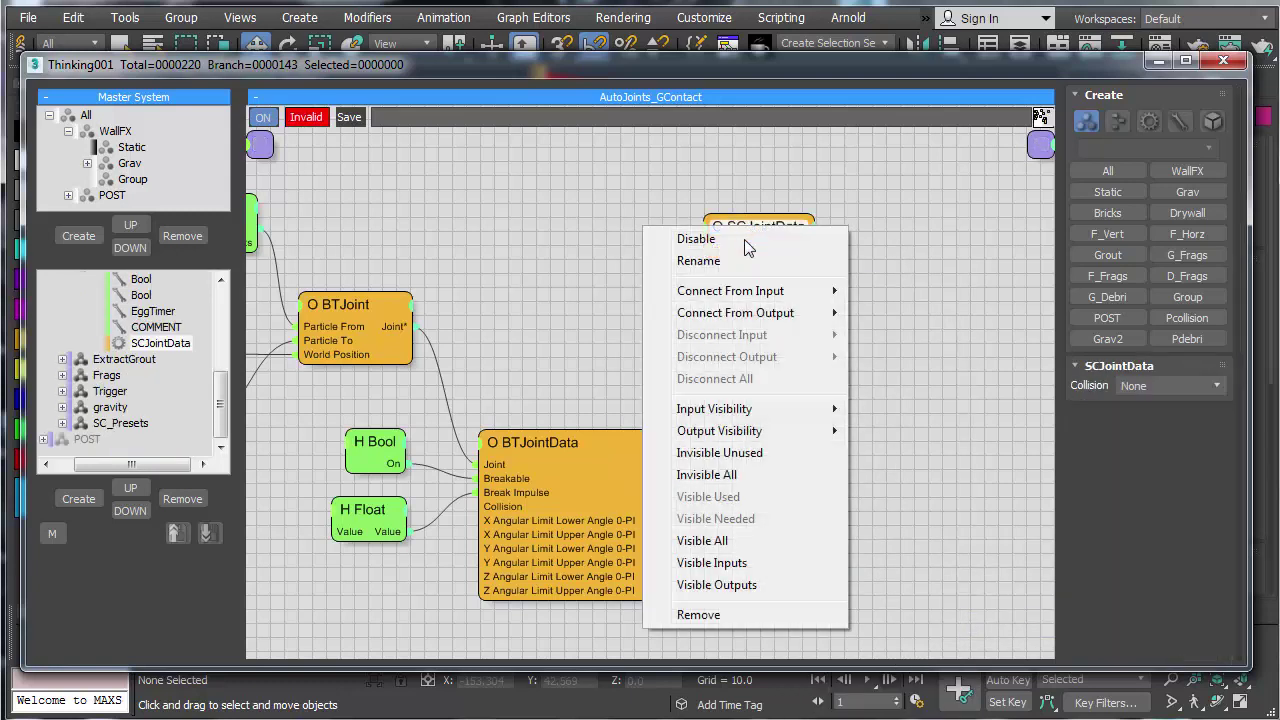
{"action": "left_click", "coordinate": [708, 541]}
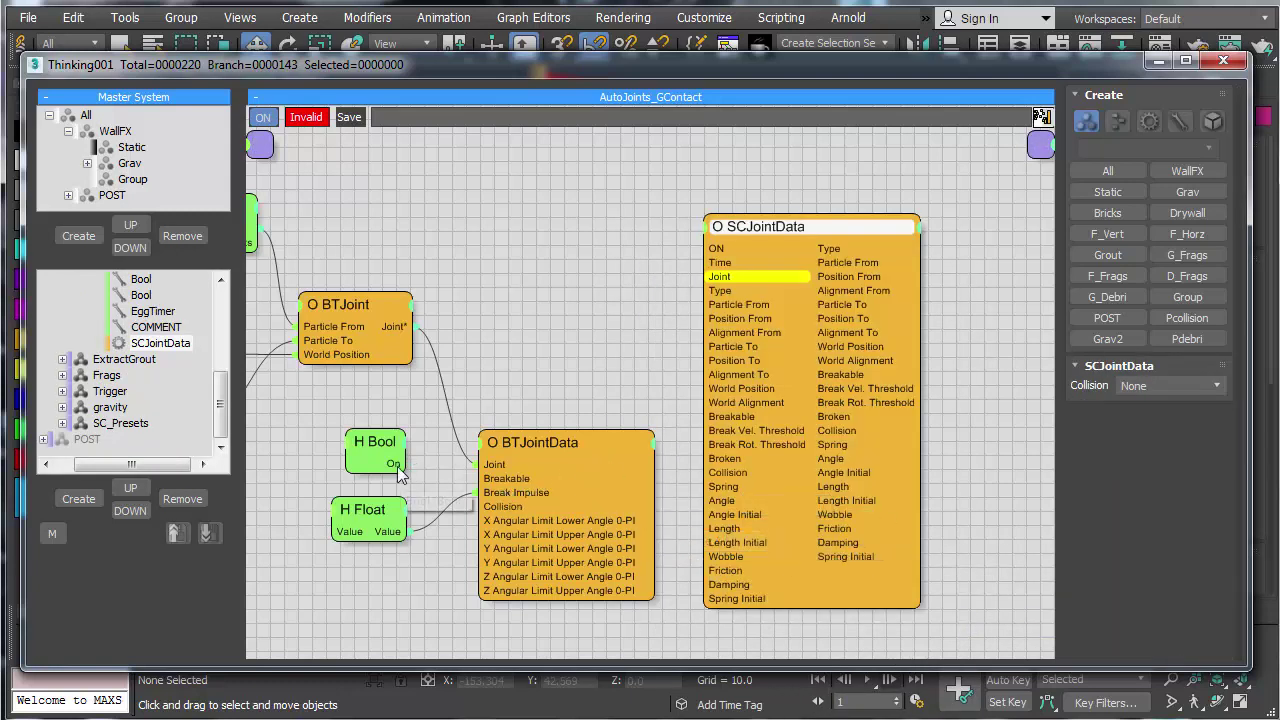
{"action": "left_click_drag", "start_coordinate": [398, 463], "coordinate": [598, 353]}
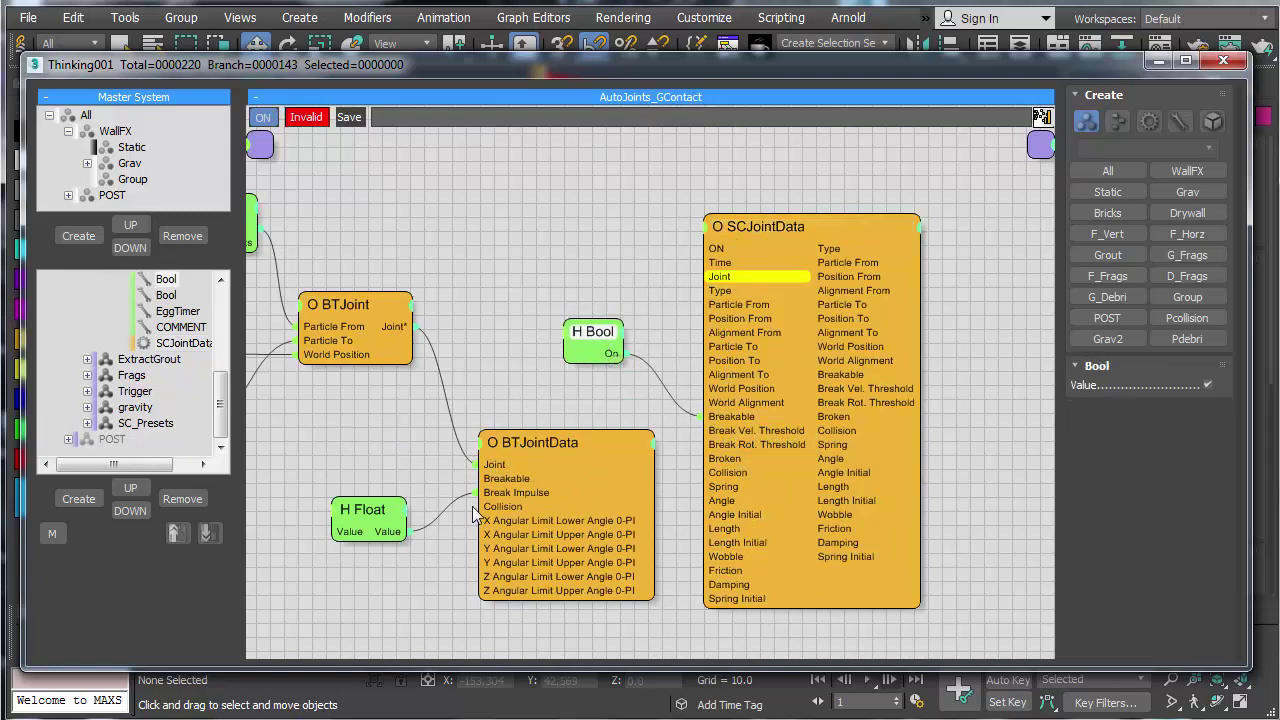
{"action": "left_click_drag", "start_coordinate": [399, 533], "coordinate": [728, 432]}
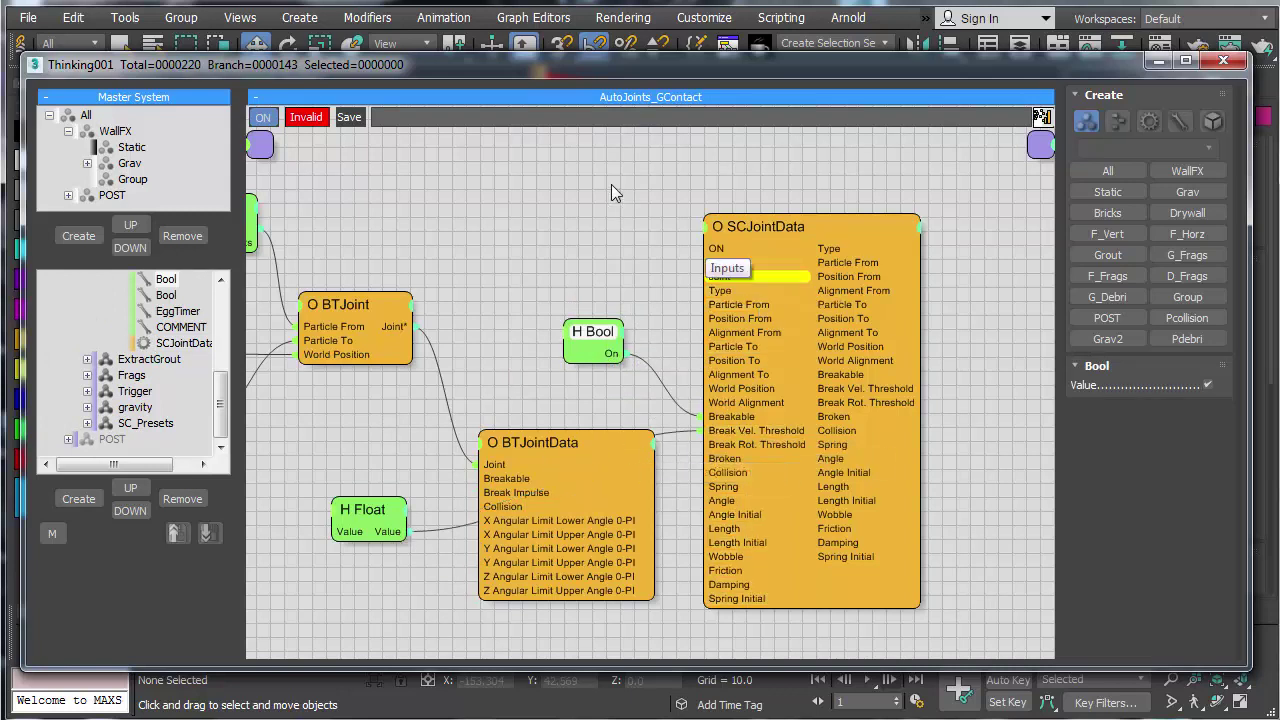
Step: Add a ShapeCollision SCJoint operator above BTJoint and connect its Joint output to SCJointData's Joint input
{"action": "right_click", "coordinate": [413, 155]}
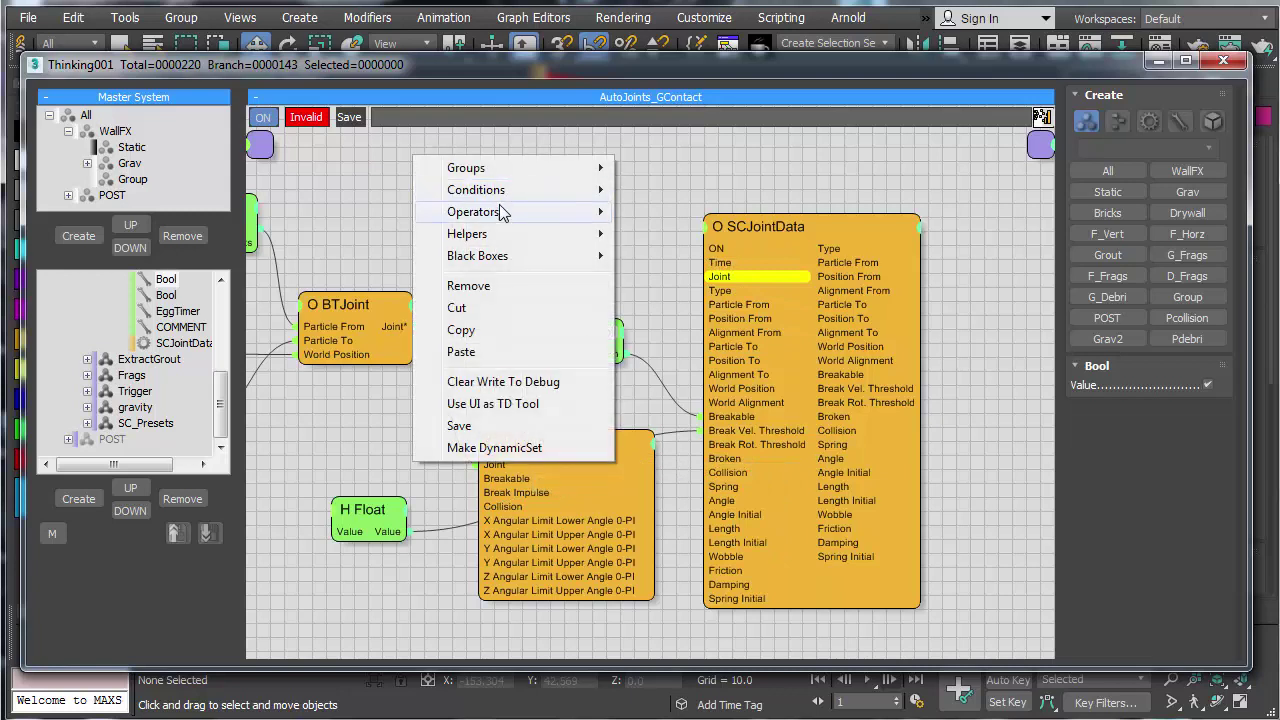
{"action": "mouse_move", "coordinate": [505, 212]}
{"action": "mouse_move", "coordinate": [700, 497]}
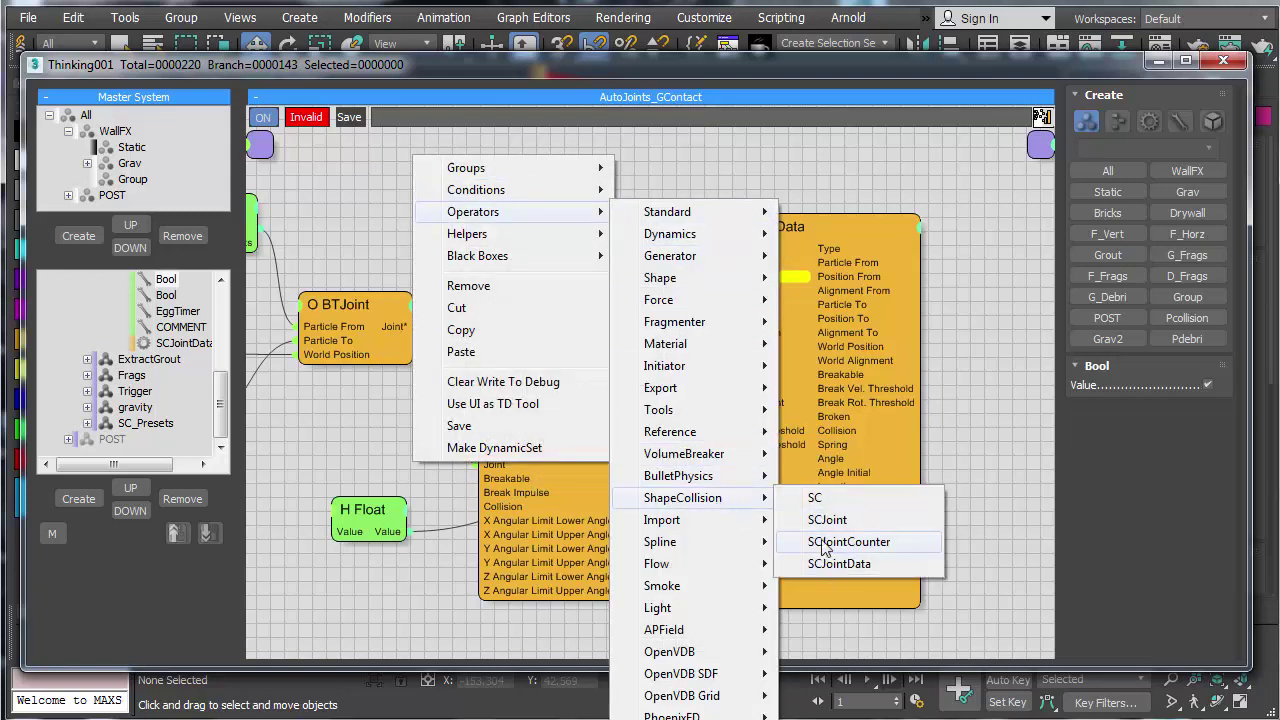
{"action": "left_click", "coordinate": [827, 519]}
{"action": "left_click", "coordinate": [538, 195]}
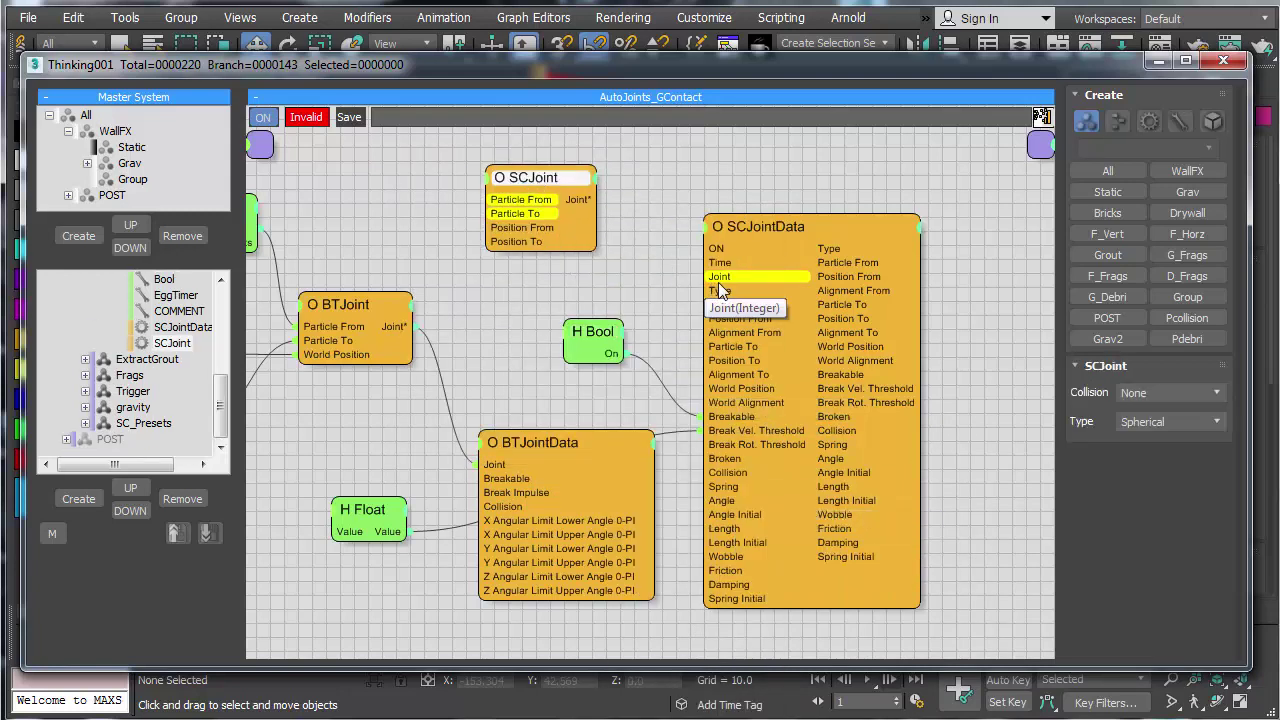
{"action": "left_click_drag", "start_coordinate": [706, 277], "coordinate": [590, 200]}
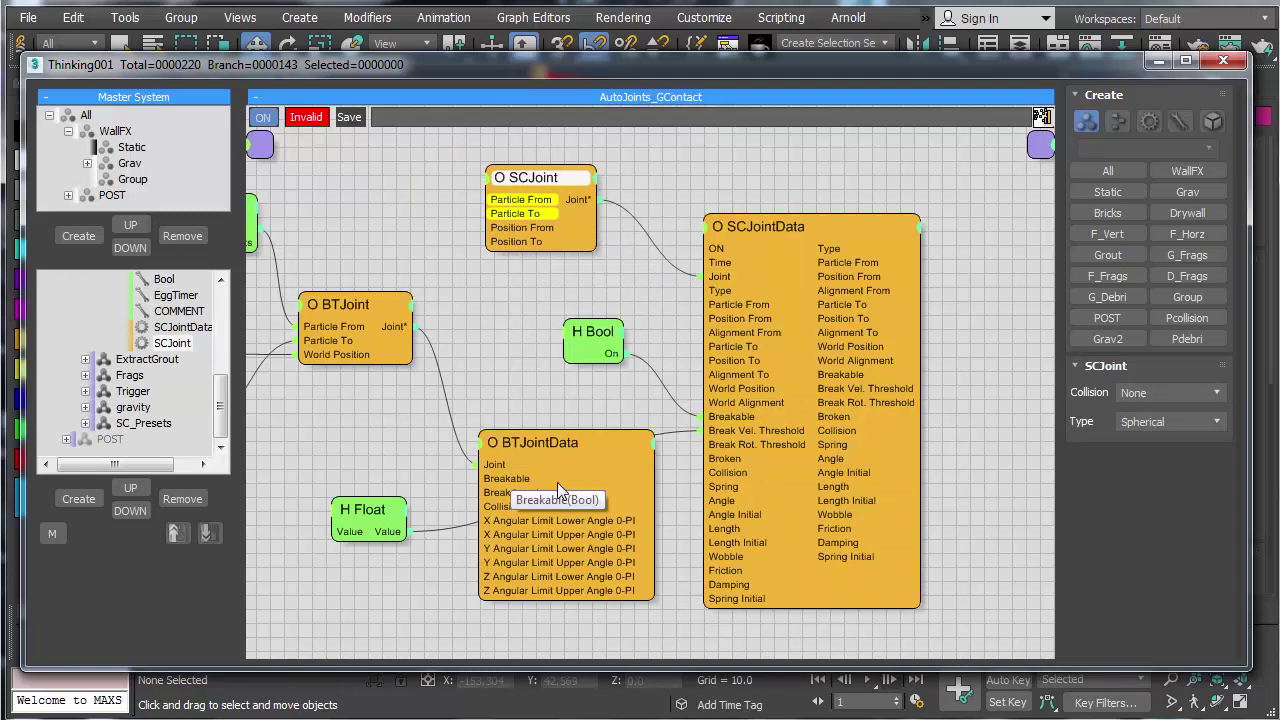
Step: Delete the BTJointData operator and regroup the Float helper under Bool next to SCJointData
{"action": "left_click", "coordinate": [555, 446]}
{"action": "key", "text": "Delete"}
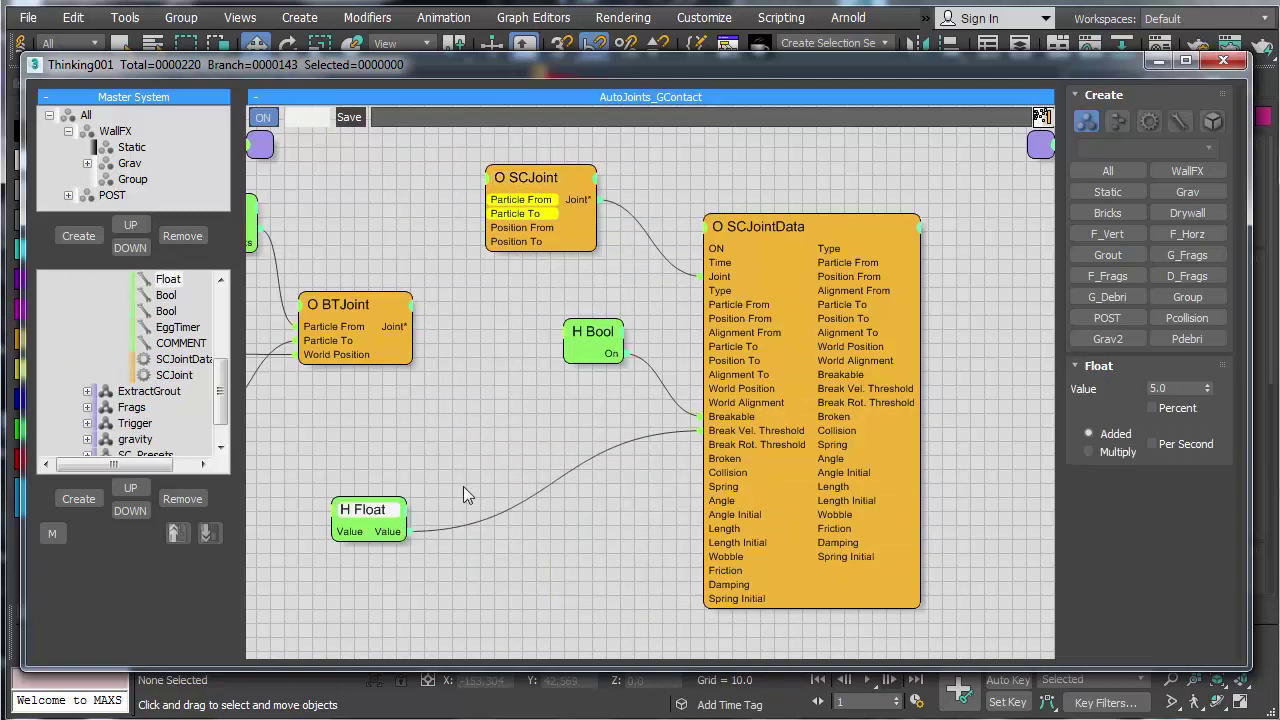
{"action": "left_click_drag", "start_coordinate": [386, 517], "coordinate": [578, 405]}
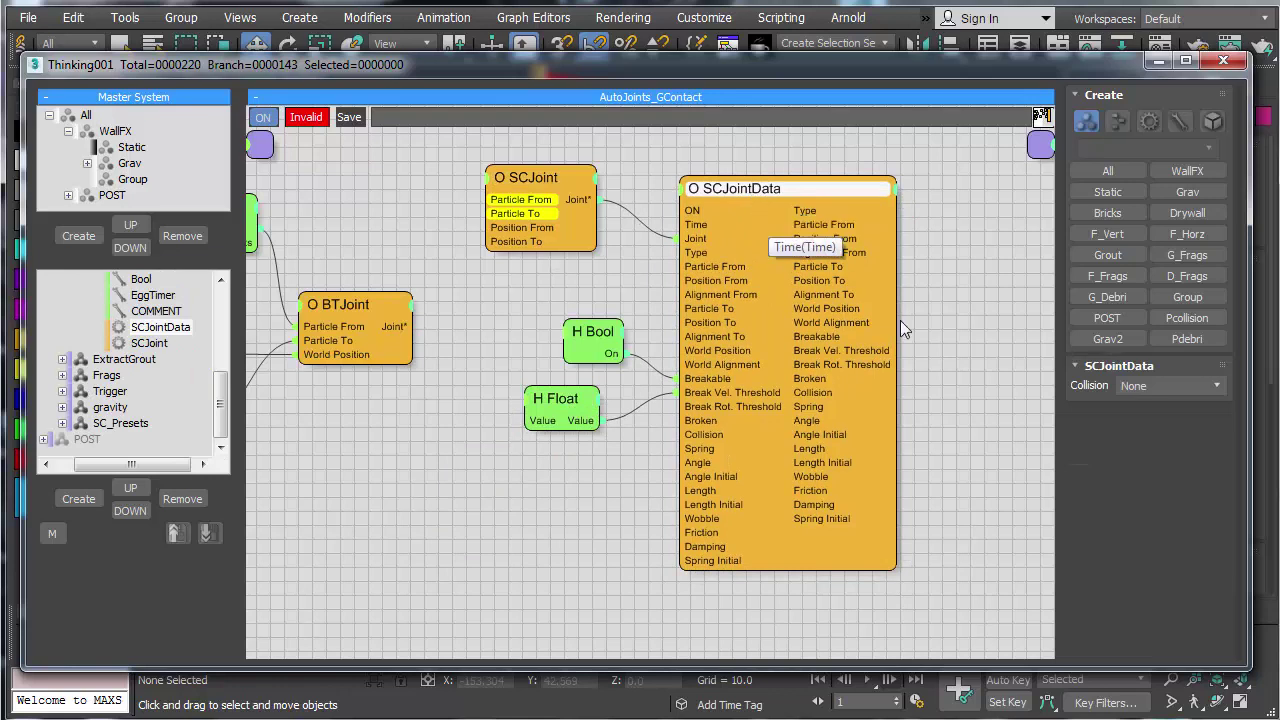
Step: Check SCJointData's Collision choices and rename the SC operator in the SC_Presets dynamic set as SC_Main
{"action": "left_click", "coordinate": [1148, 388]}
{"action": "left_click", "coordinate": [1050, 360]}
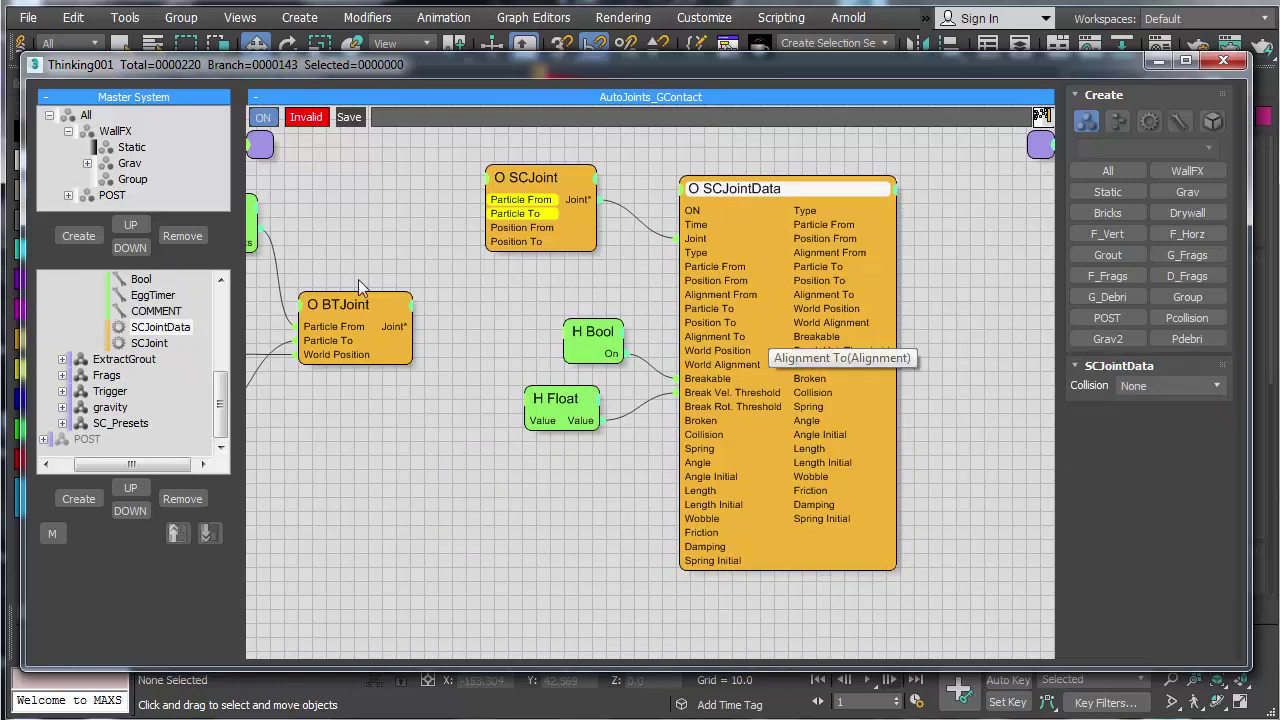
{"action": "left_click", "coordinate": [217, 304]}
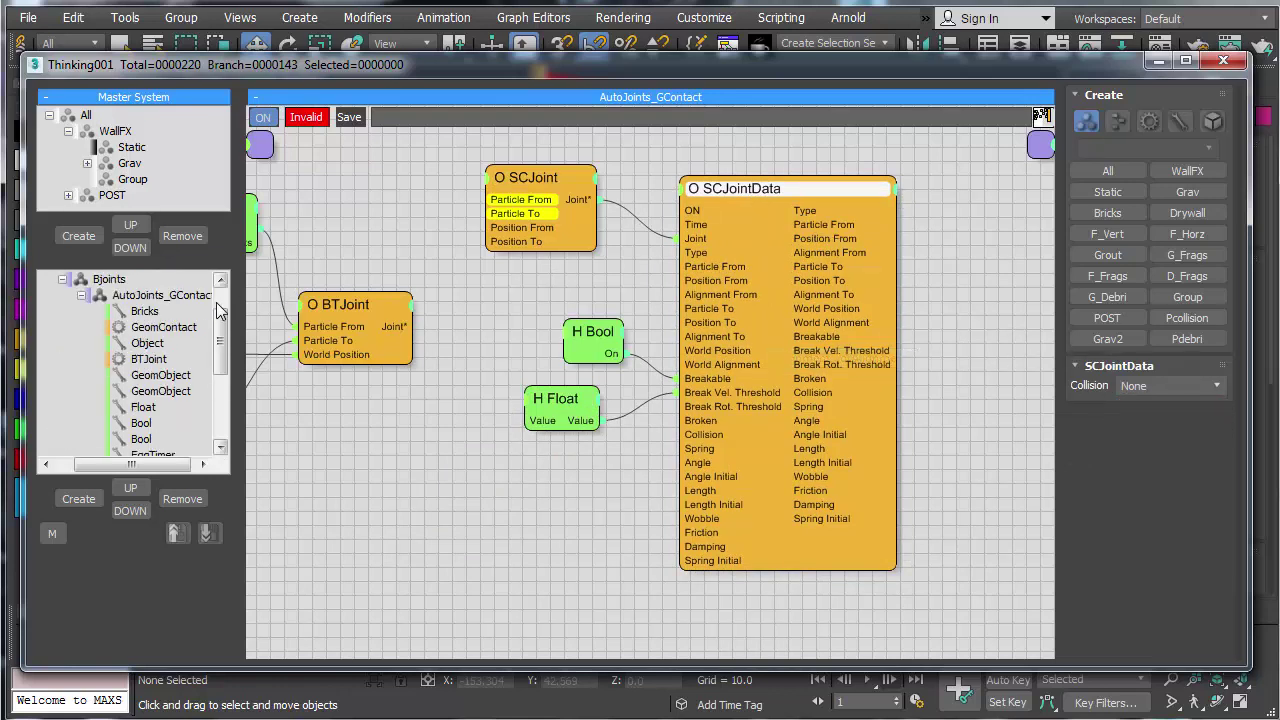
{"action": "left_click", "coordinate": [63, 280]}
{"action": "left_click", "coordinate": [130, 408]}
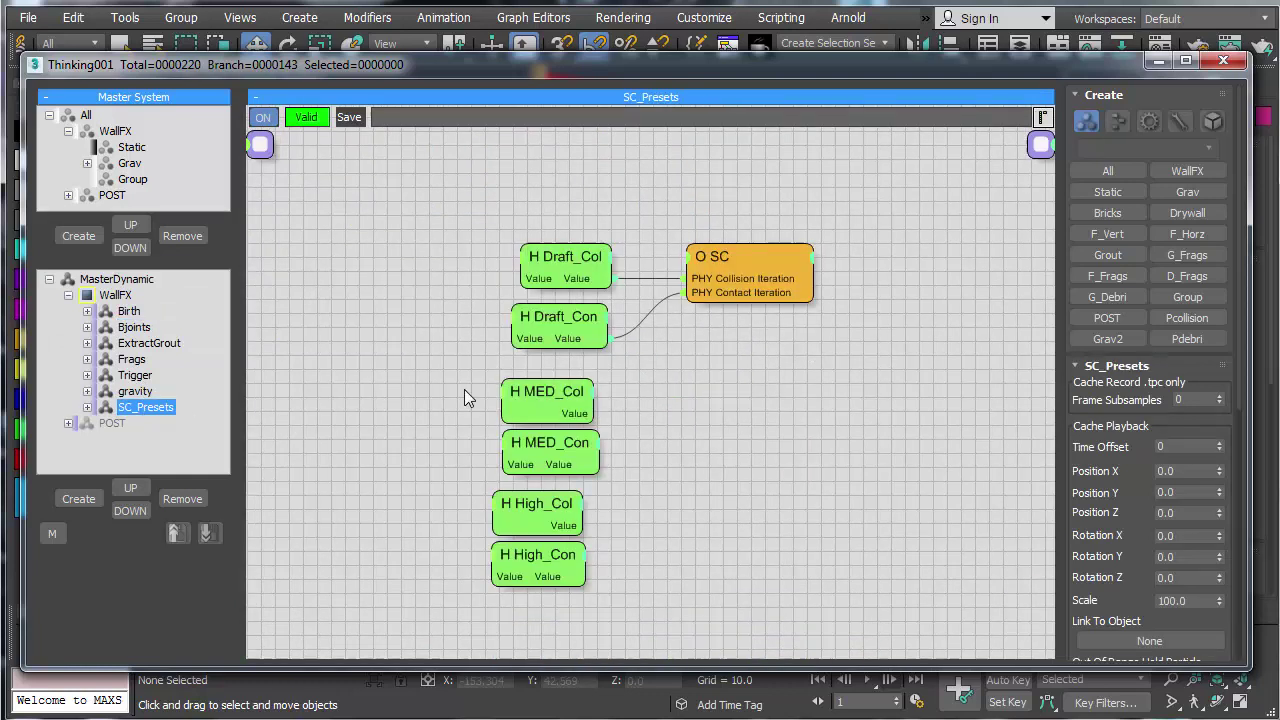
{"action": "right_click", "coordinate": [721, 258]}
{"action": "left_click", "coordinate": [705, 293]}
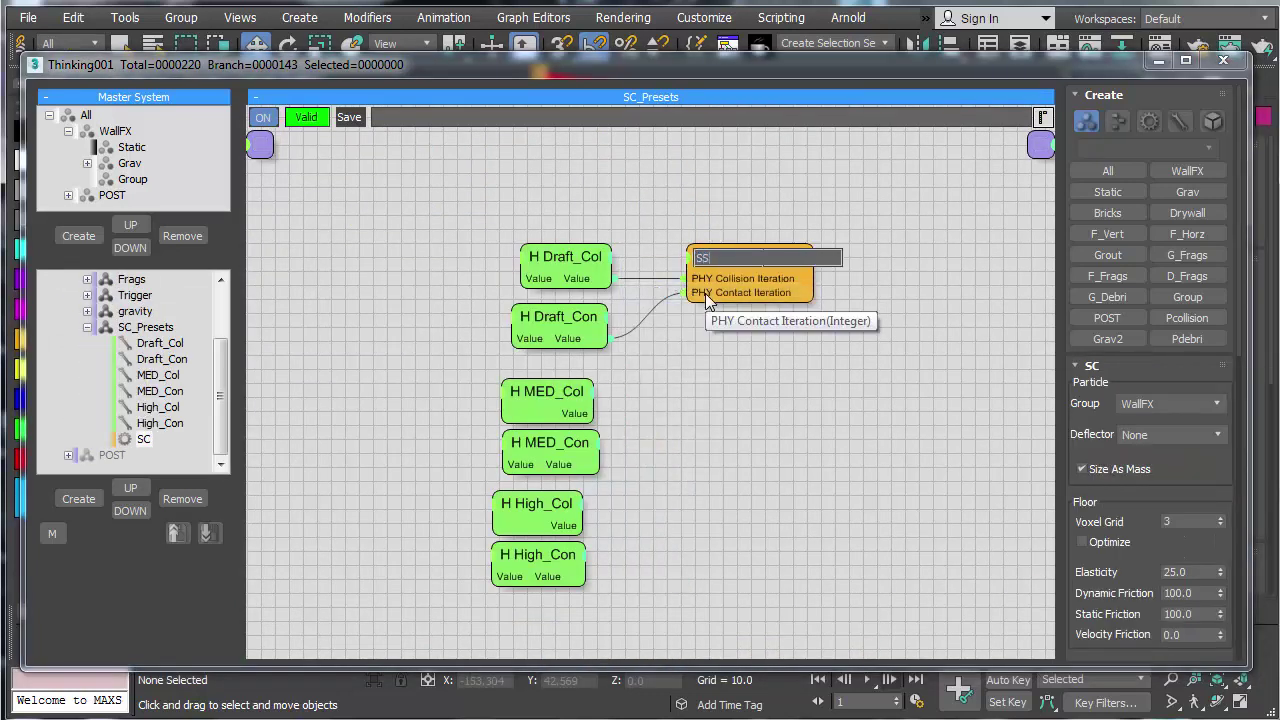
{"action": "type", "text": "SC_Main"}
{"action": "key", "text": "Return"}
Step: Return to the AutoJoints_GContact network in the Bjoints set and set SCJointData's Collision to SC_Main
{"action": "left_click", "coordinate": [87, 328]}
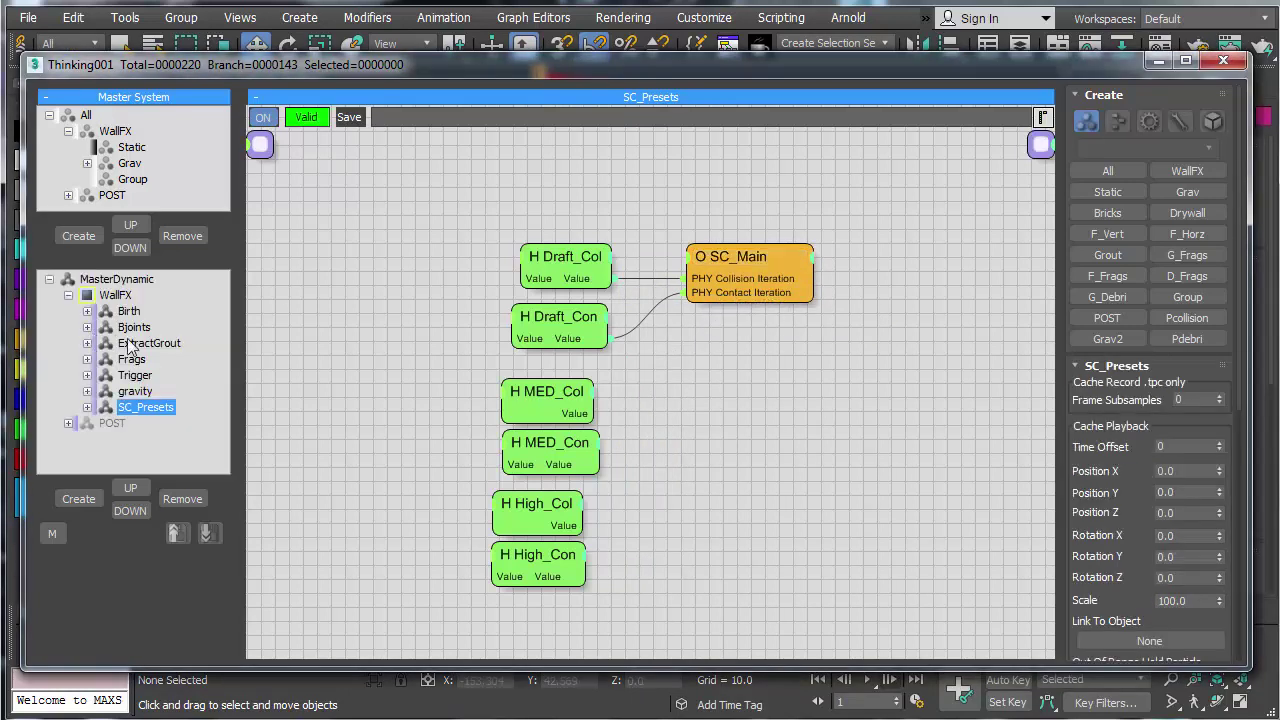
{"action": "left_click", "coordinate": [134, 327]}
{"action": "left_click", "coordinate": [87, 327]}
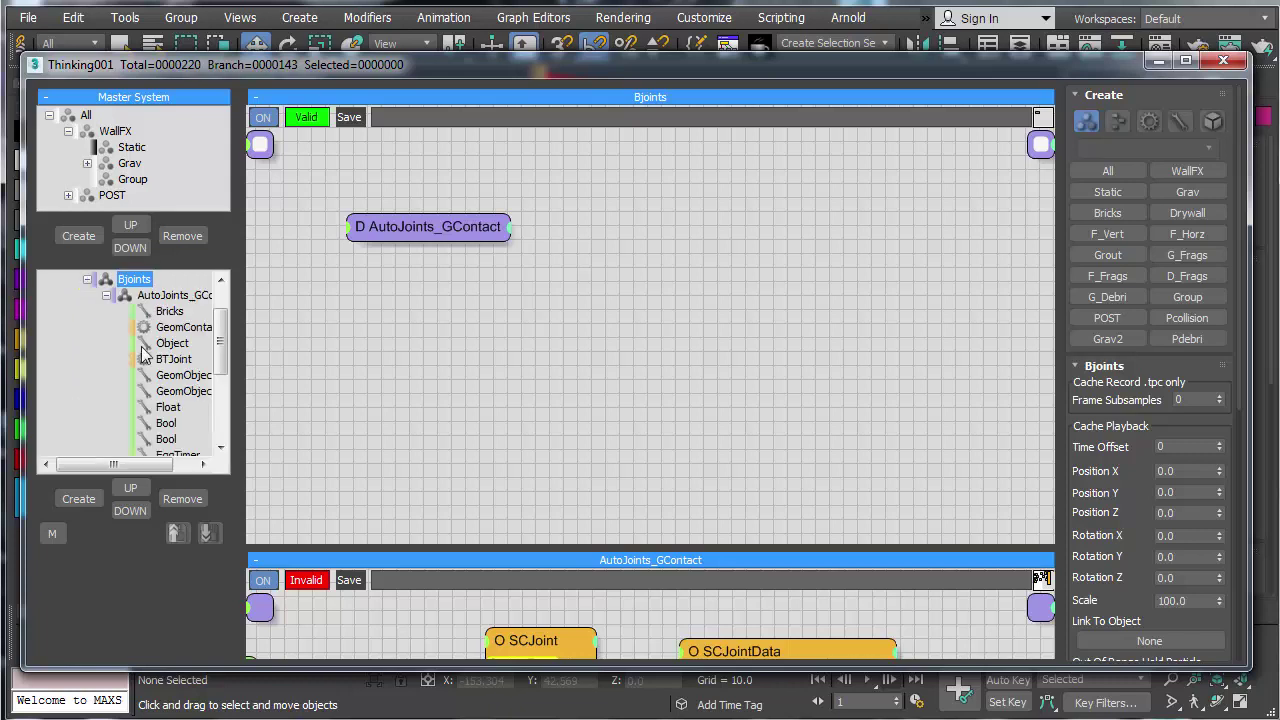
{"action": "left_click", "coordinate": [165, 327]}
{"action": "left_click", "coordinate": [744, 185]}
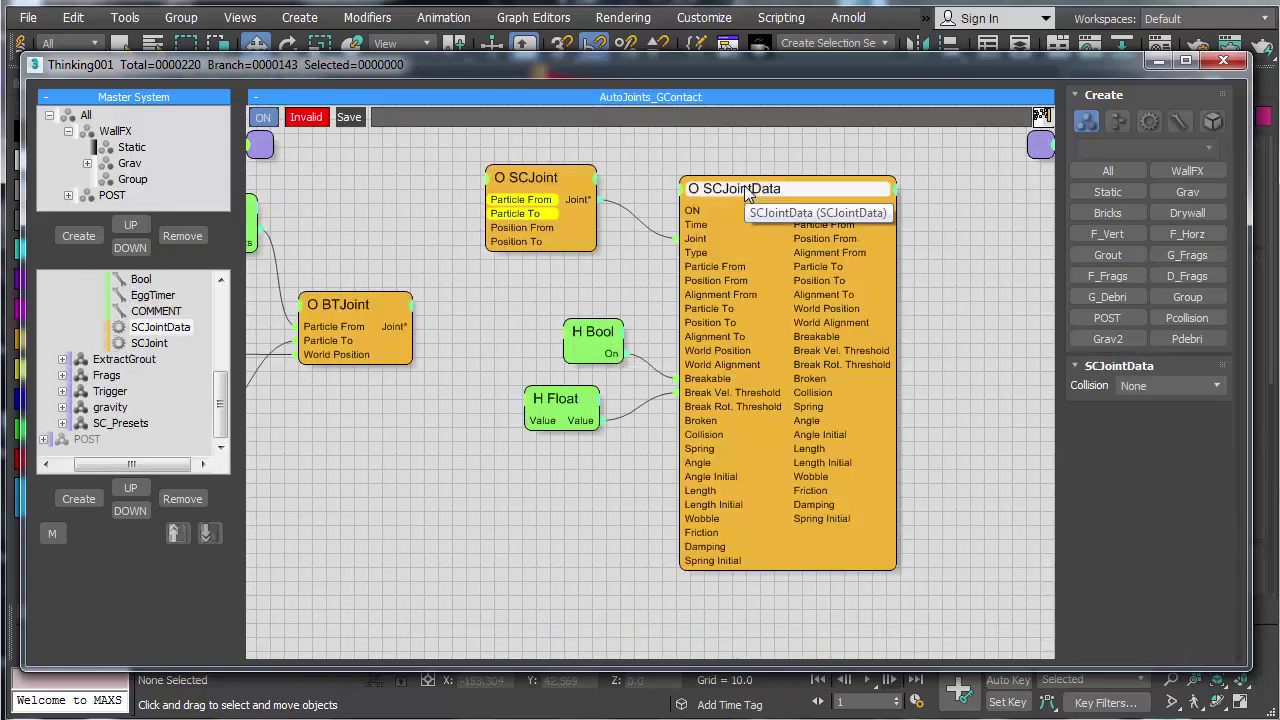
{"action": "left_click", "coordinate": [1157, 389]}
{"action": "left_click", "coordinate": [1200, 418]}
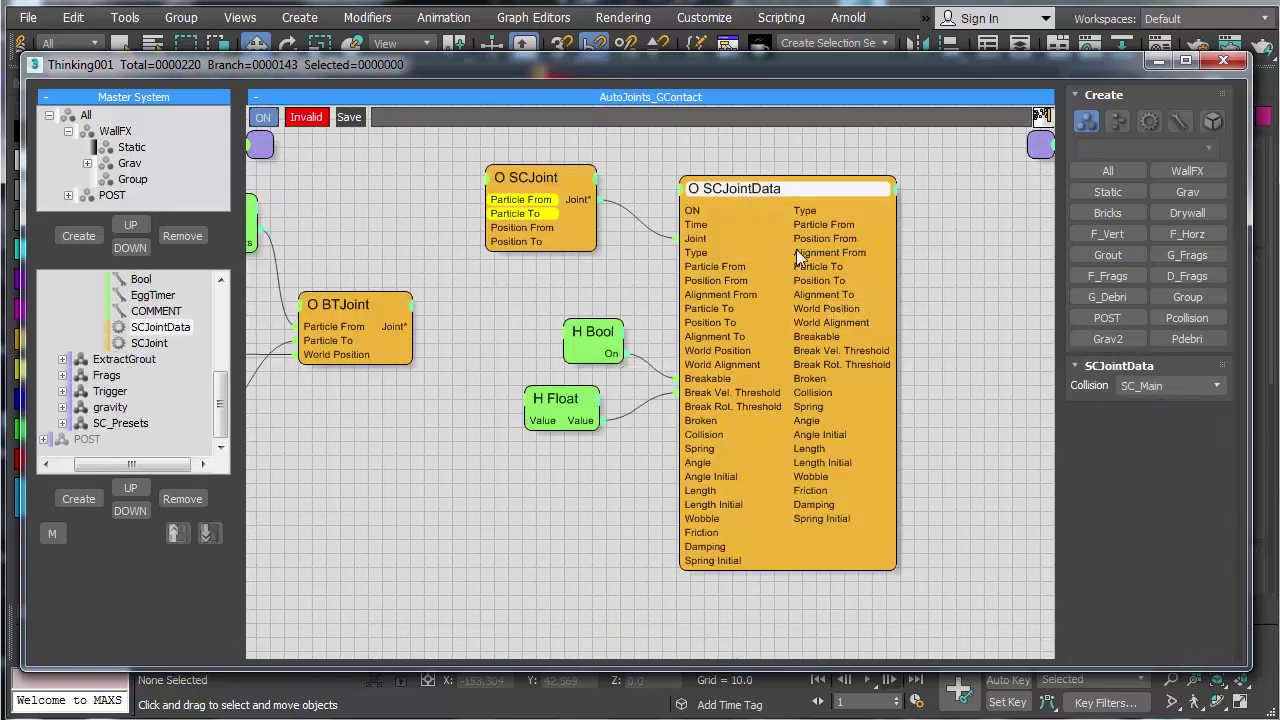
Step: Set the SCJoint operator's Collision to SC_Main and its joint Type to Fixed
{"action": "left_click", "coordinate": [556, 177]}
{"action": "left_click", "coordinate": [1169, 390]}
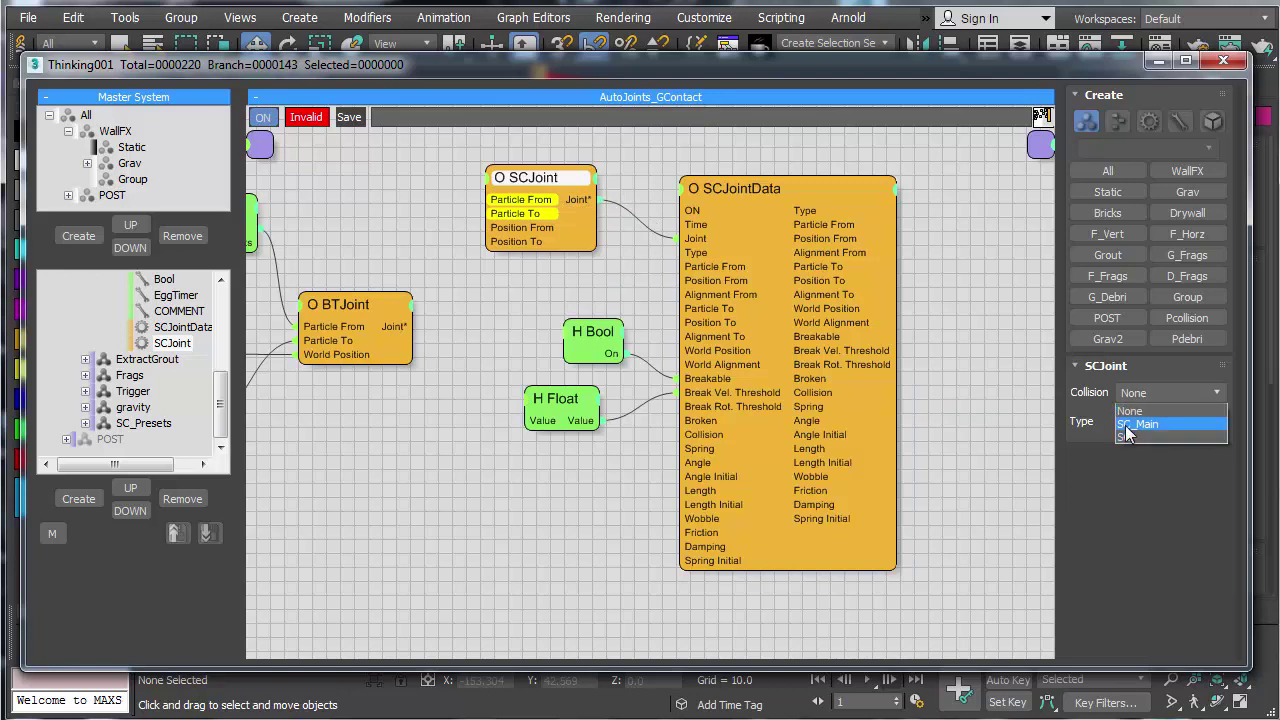
{"action": "left_click", "coordinate": [1137, 424]}
{"action": "left_click", "coordinate": [1155, 422]}
{"action": "left_click", "coordinate": [1135, 452]}
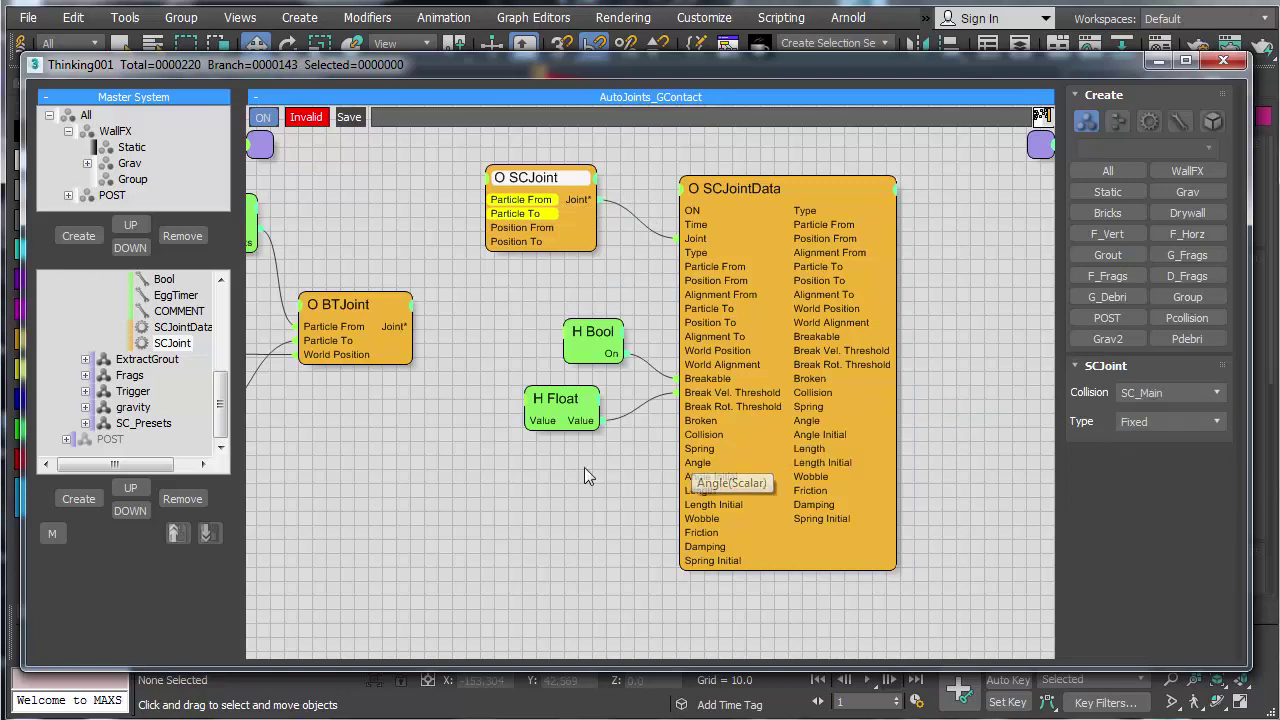
Step: Connect the upper GeomObject's Particle output to SCJoint's Particle From and the lower GeomObject's Particle output to Particle To
{"action": "middle_click_drag", "start_coordinate": [502, 515], "coordinate": [710, 592]}
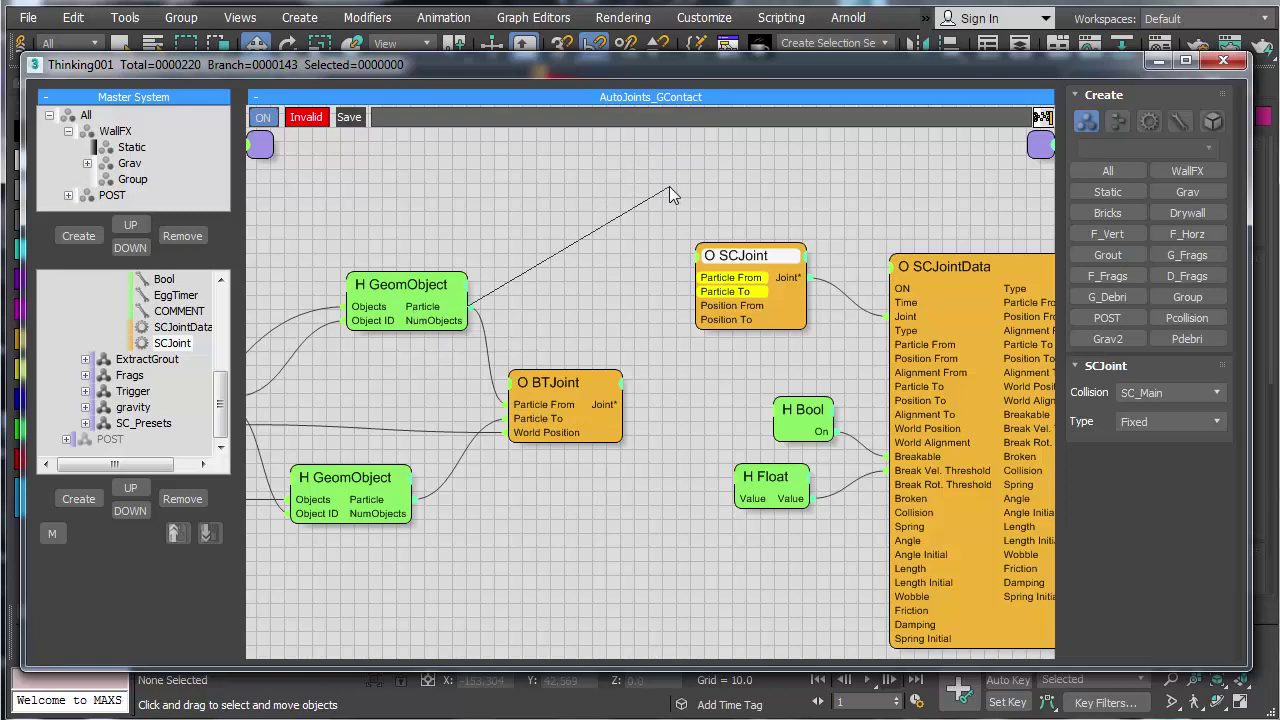
{"action": "left_click_drag", "start_coordinate": [669, 186], "coordinate": [700, 278]}
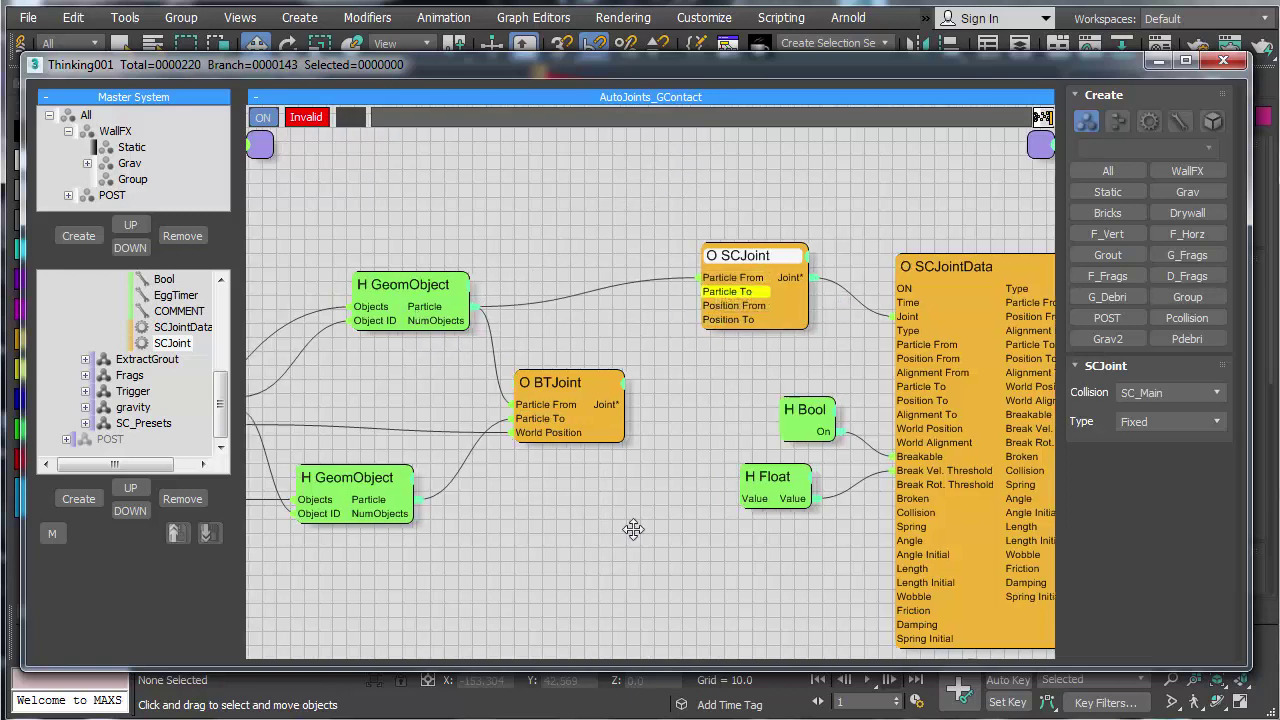
{"action": "middle_click_drag", "start_coordinate": [634, 529], "coordinate": [751, 523]}
{"action": "left_click_drag", "start_coordinate": [524, 505], "coordinate": [842, 288]}
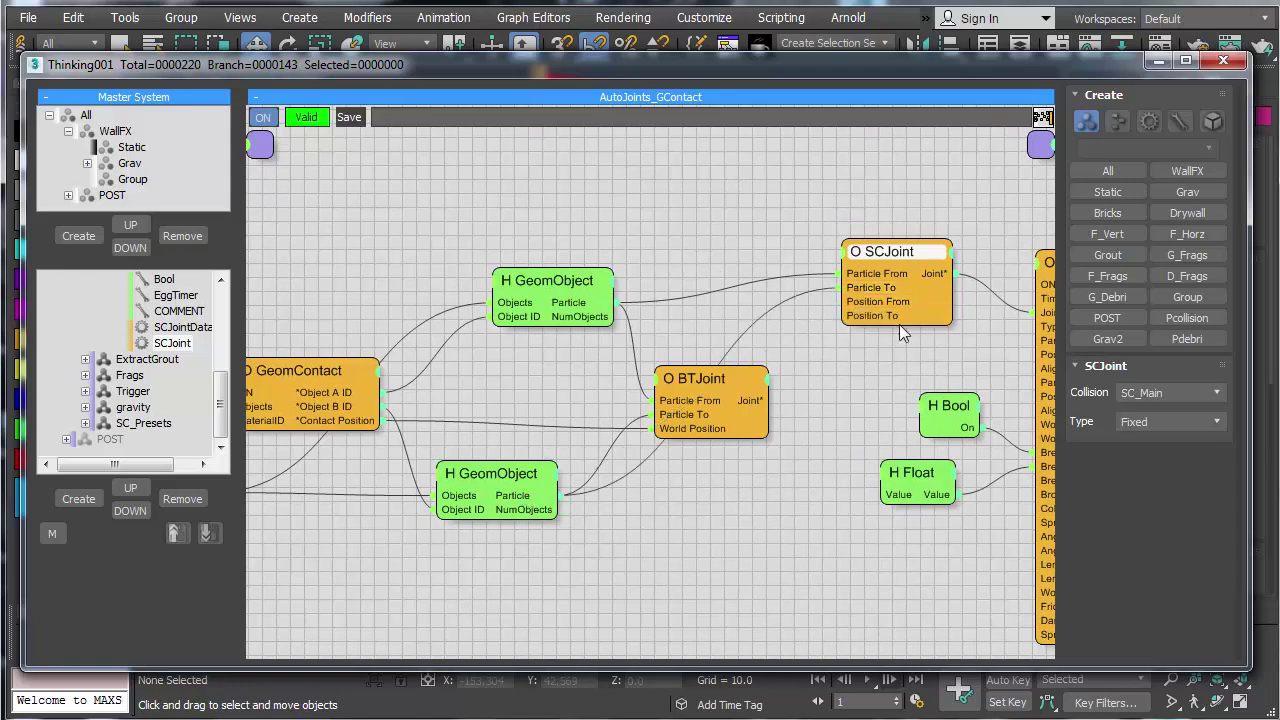
Step: Show all ports of SCJoint and connect its World Position input to GeomContact's Contact Position output
{"action": "right_click", "coordinate": [877, 252]}
{"action": "left_click", "coordinate": [812, 567]}
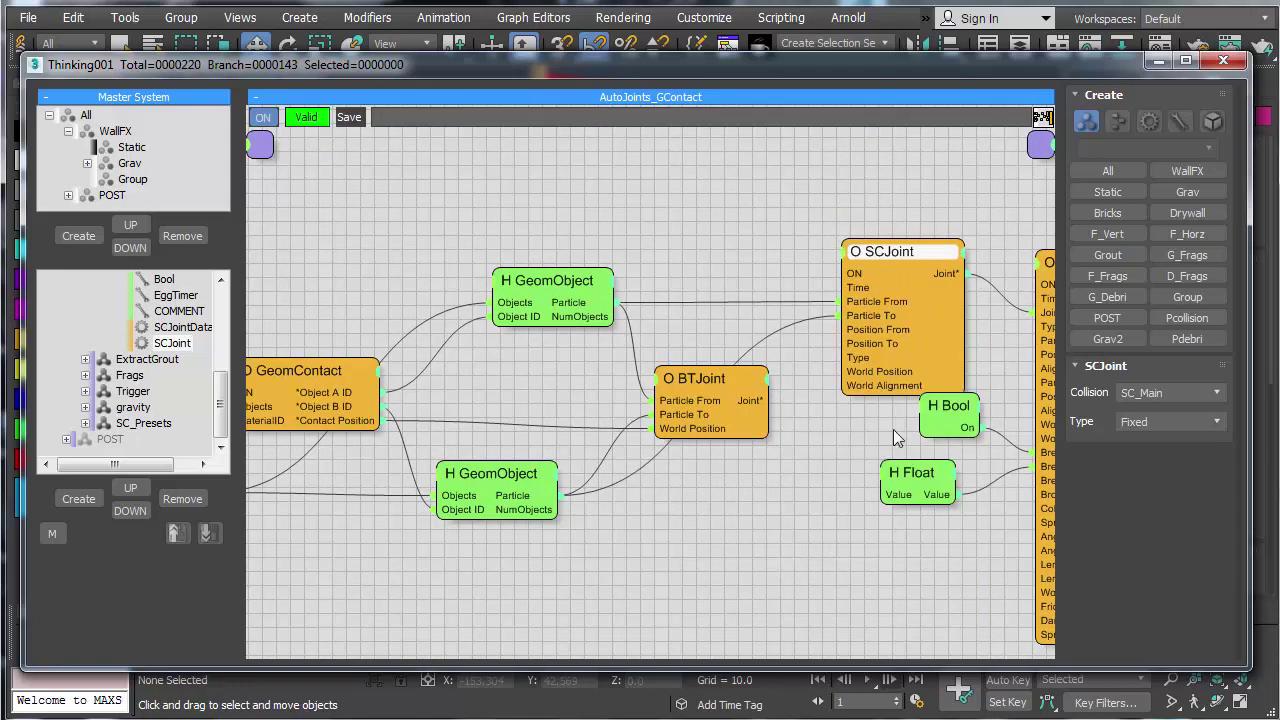
{"action": "left_click_drag", "start_coordinate": [845, 371], "coordinate": [375, 420]}
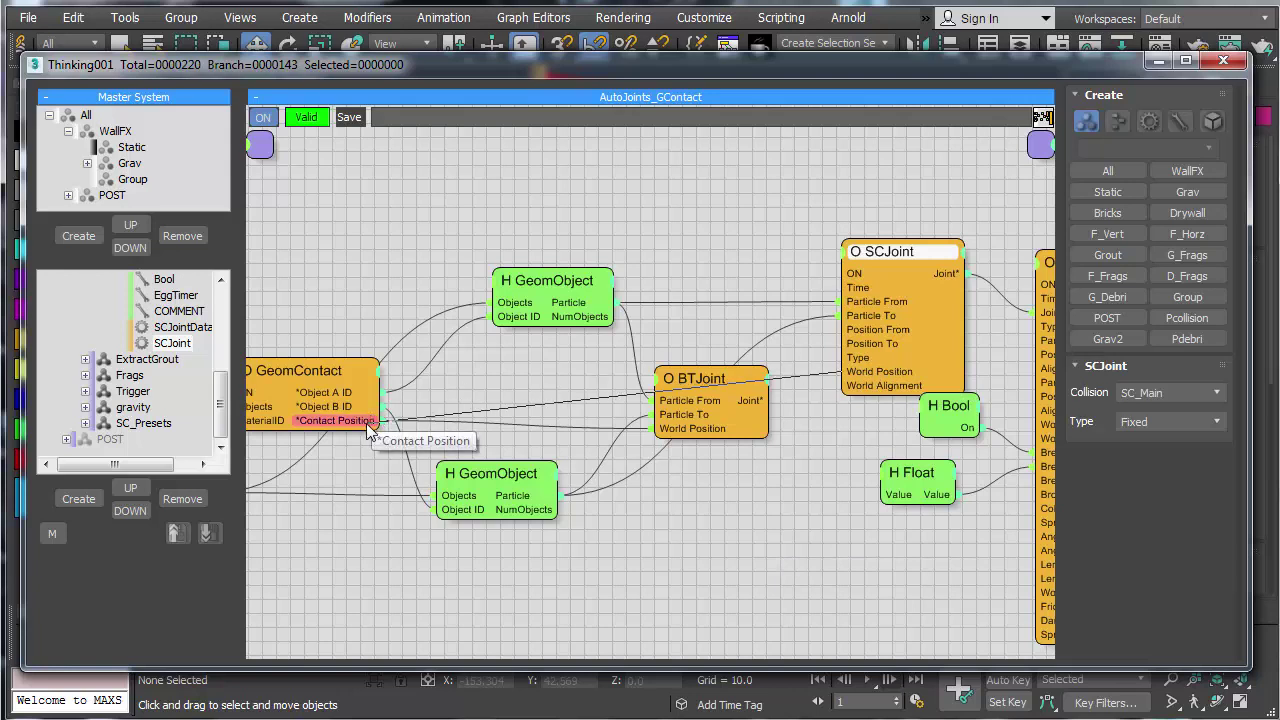
Step: Move the old BTJoint operator clear of the other nodes and delete it
{"action": "left_click", "coordinate": [718, 419]}
{"action": "left_click_drag", "start_coordinate": [718, 419], "coordinate": [722, 512]}
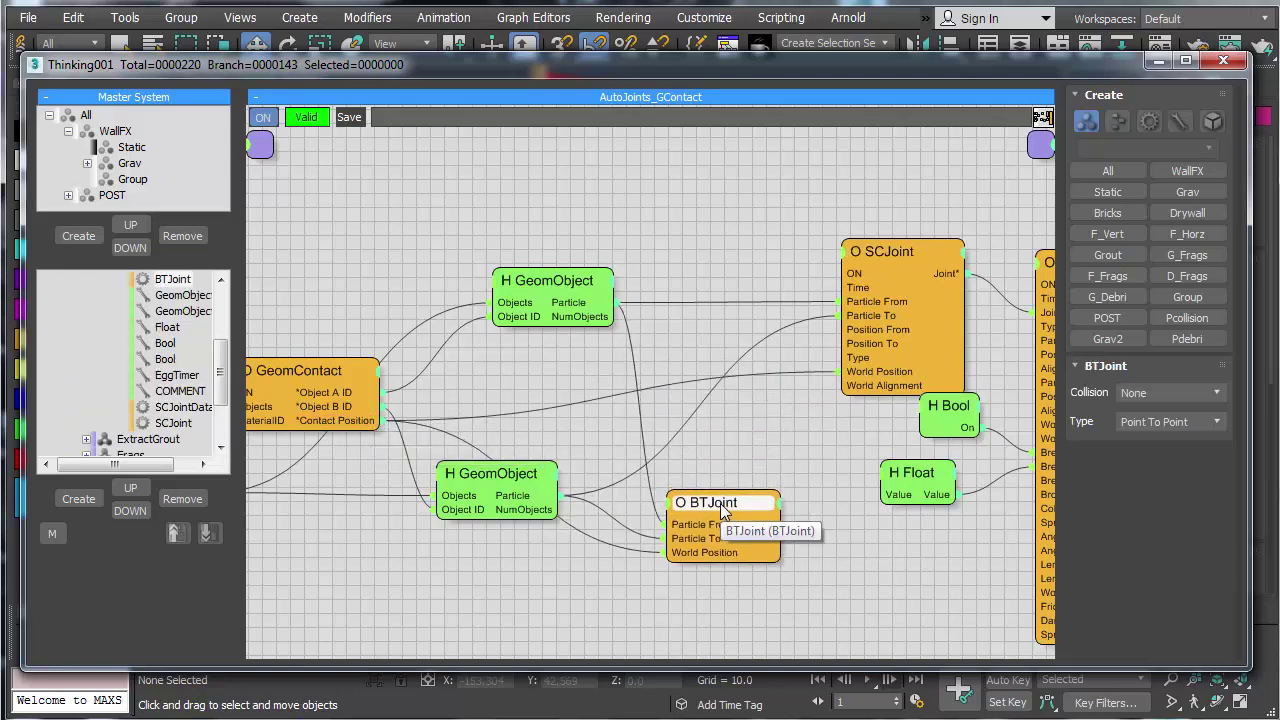
{"action": "key", "text": "Delete"}
{"action": "middle_click_drag", "start_coordinate": [681, 507], "coordinate": [746, 485]}
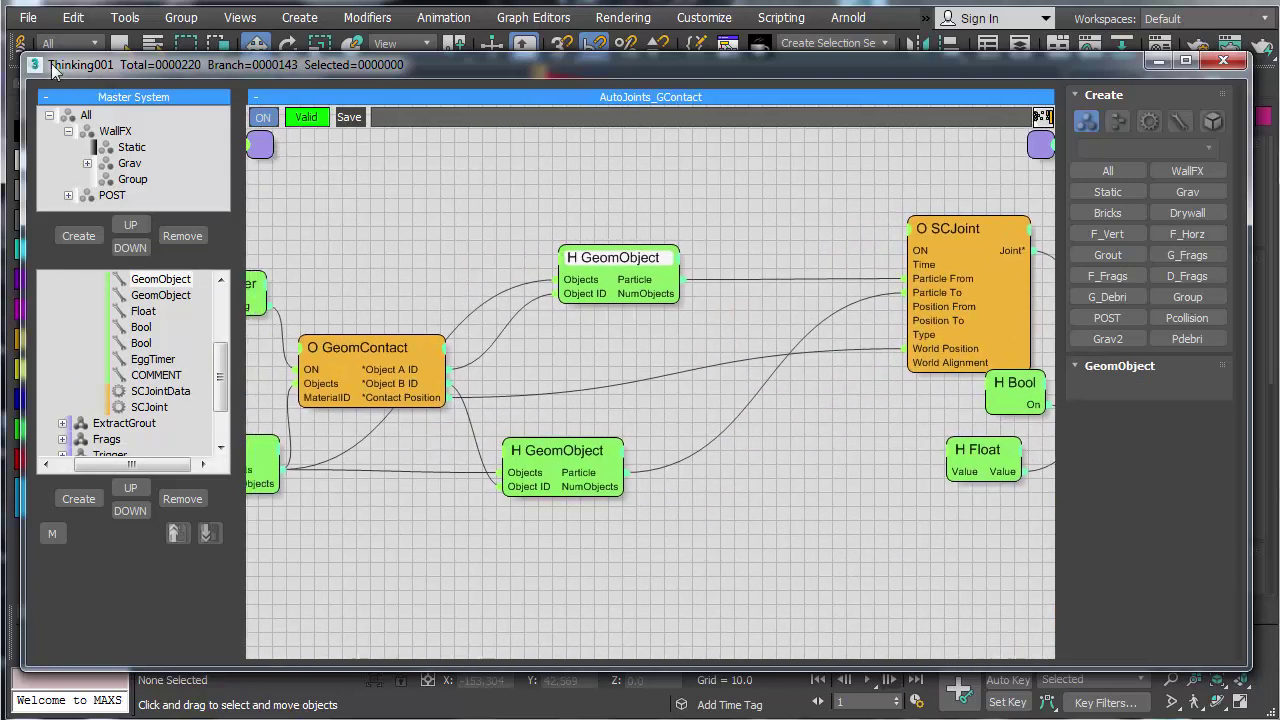
Step: Enlarge the editor window, move the Object and Bricks helpers up near GeomContact, and delete the COMMENT helper
{"action": "left_click_drag", "start_coordinate": [27, 51], "coordinate": [0, 30]}
{"action": "middle_click_drag", "start_coordinate": [487, 503], "coordinate": [814, 520]}
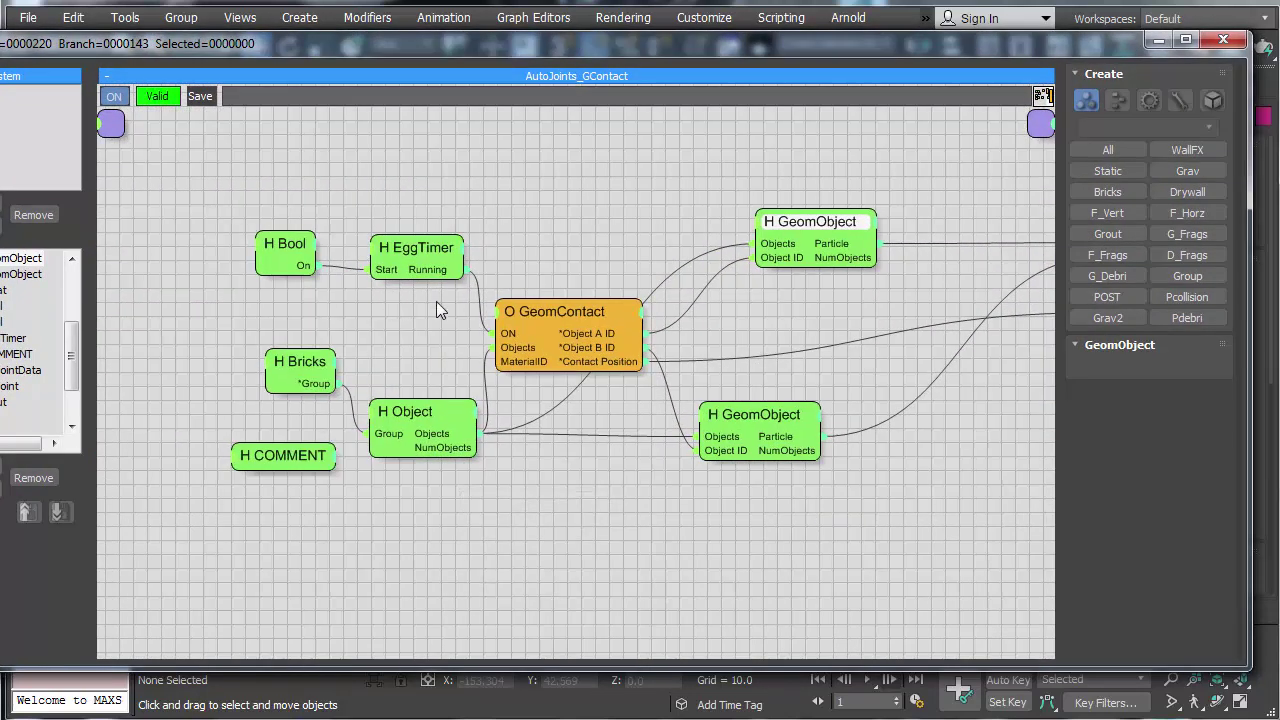
{"action": "left_click_drag", "start_coordinate": [415, 412], "coordinate": [410, 382]}
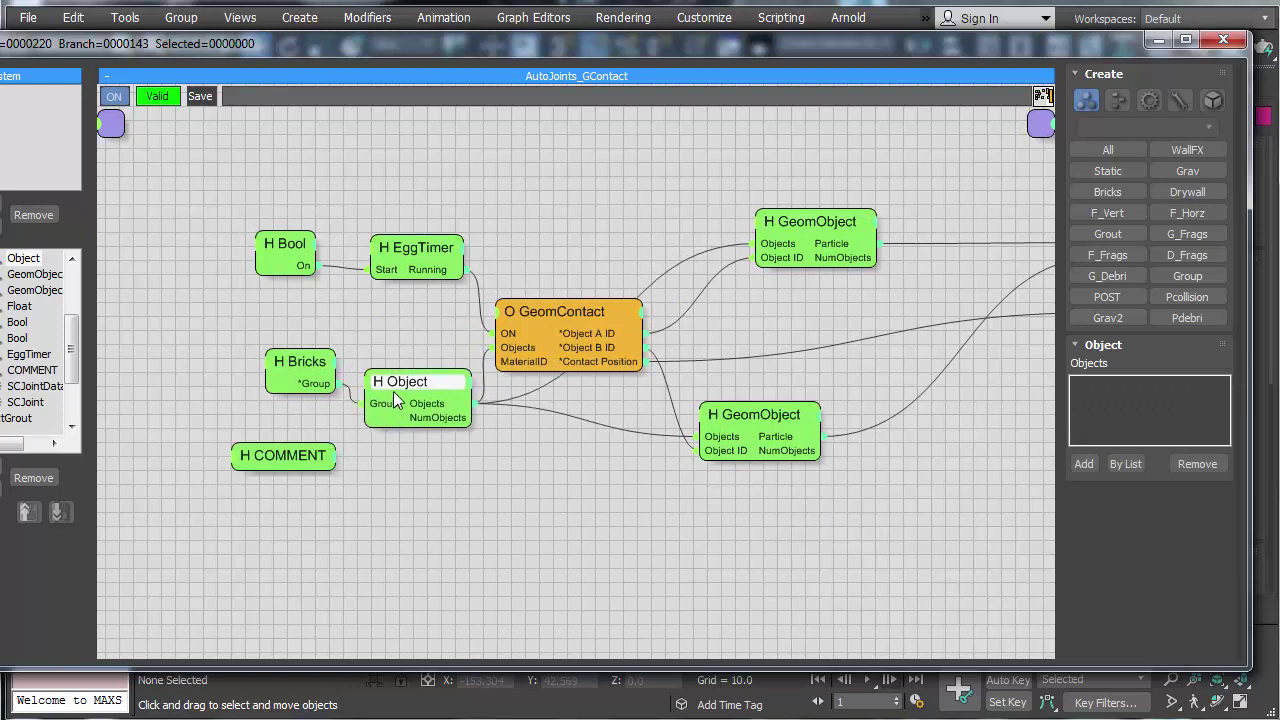
{"action": "left_click_drag", "start_coordinate": [305, 372], "coordinate": [290, 336]}
{"action": "left_click", "coordinate": [279, 456]}
{"action": "key", "text": "Delete"}
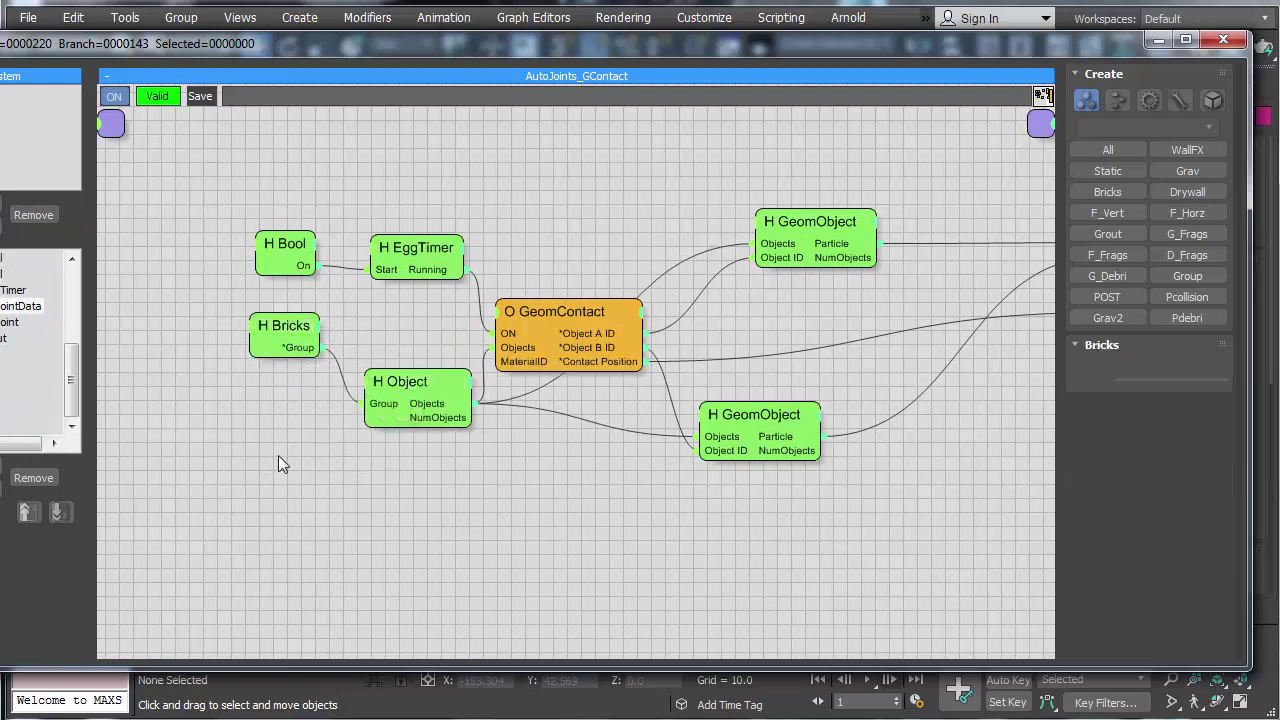
Step: Move both GeomObject helpers closer to GeomContact, one above and one below it
{"action": "middle_click_drag", "start_coordinate": [487, 495], "coordinate": [330, 522]}
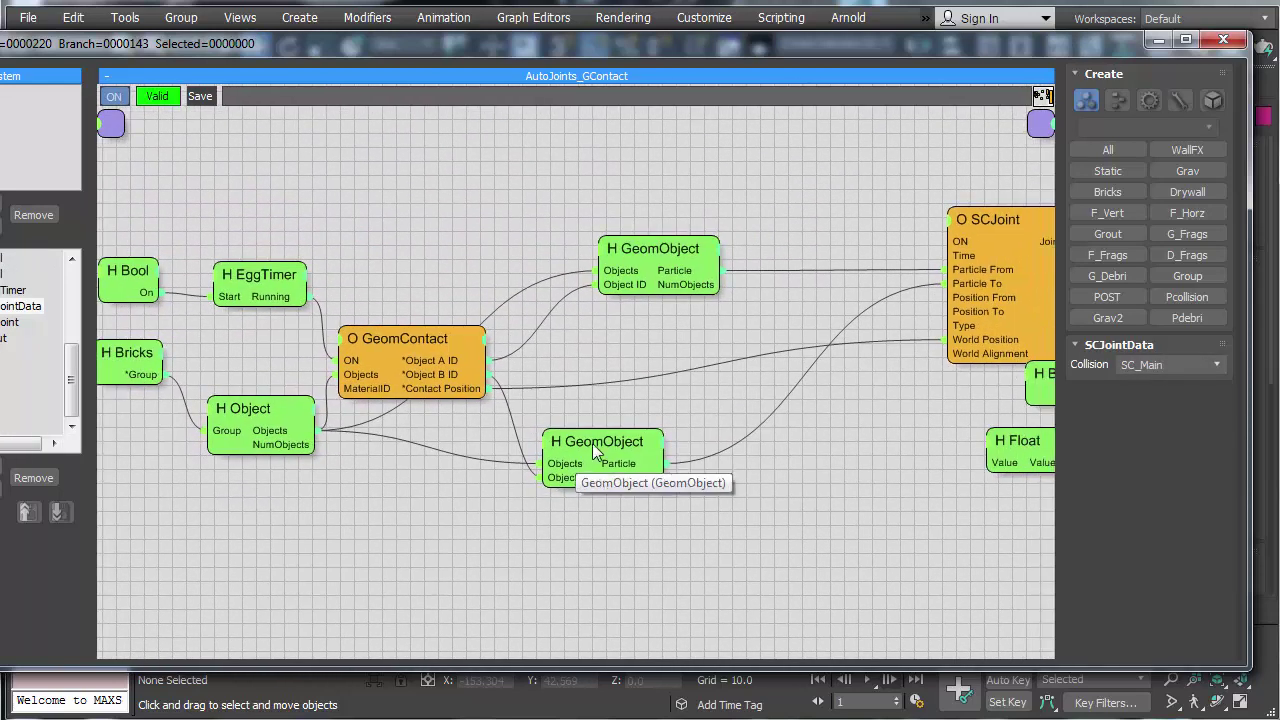
{"action": "left_click_drag", "start_coordinate": [592, 443], "coordinate": [532, 480]}
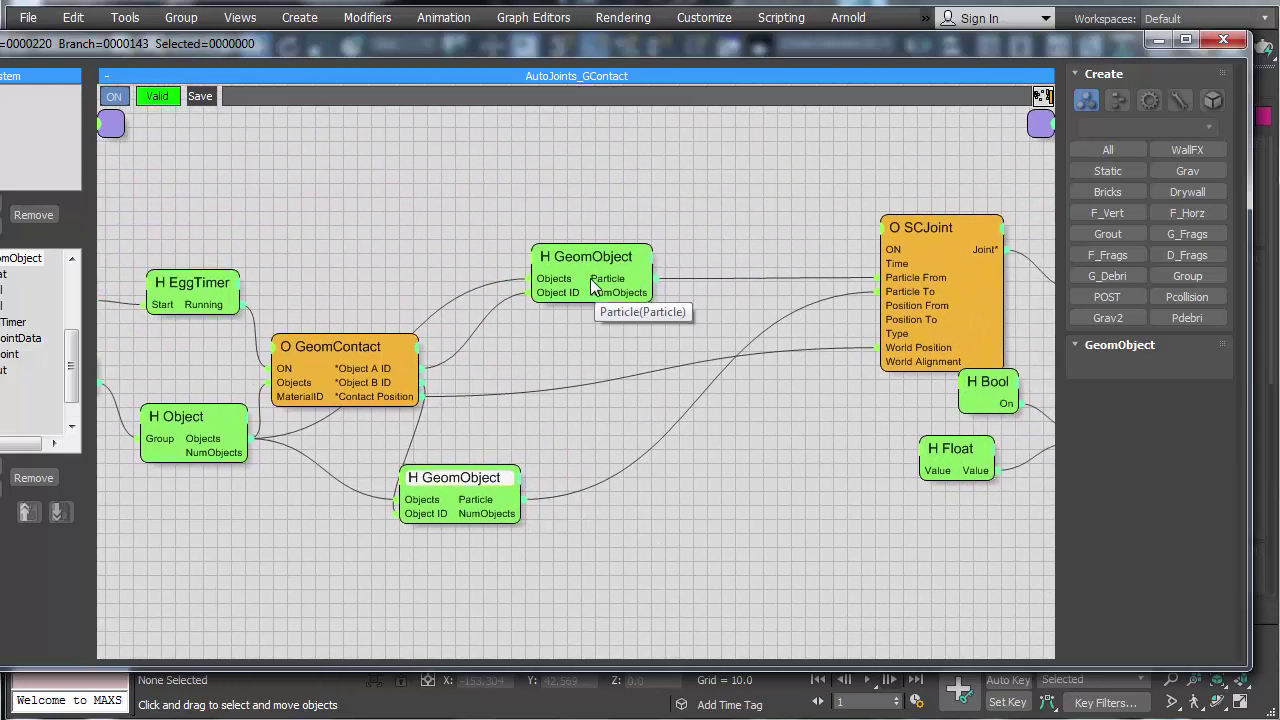
{"action": "left_click", "coordinate": [503, 253]}
{"action": "left_click_drag", "start_coordinate": [503, 247], "coordinate": [470, 241]}
{"action": "middle_click_drag", "start_coordinate": [728, 408], "coordinate": [549, 445]}
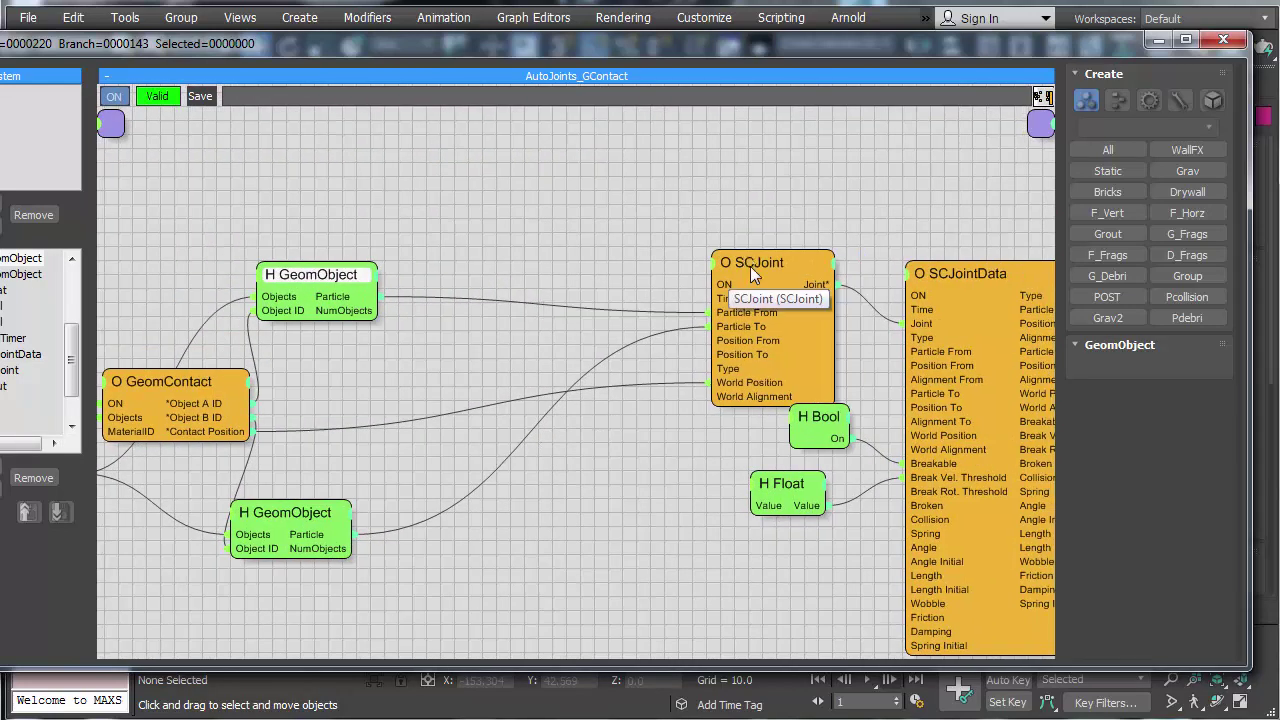
Step: Bring SCJoint, Float, Bool and SCJointData closer to the GeomObject helpers
{"action": "left_click_drag", "start_coordinate": [750, 266], "coordinate": [488, 267]}
{"action": "left_click_drag", "start_coordinate": [780, 483], "coordinate": [469, 519]}
{"action": "left_click_drag", "start_coordinate": [820, 436], "coordinate": [480, 477]}
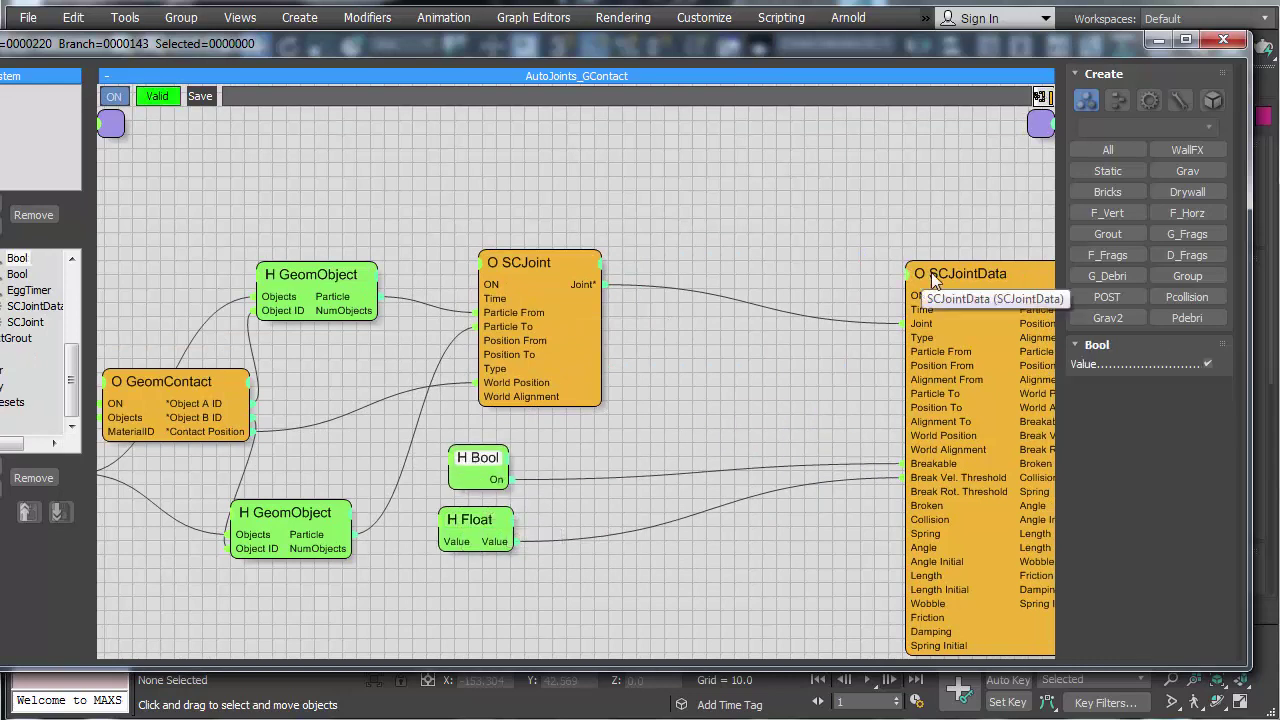
{"action": "left_click_drag", "start_coordinate": [917, 273], "coordinate": [708, 250]}
Step: Reduce SCJointData and SCJoint to their connected ports and arrange them compactly beside the Bool and Float helpers
{"action": "double_click", "coordinate": [709, 251]}
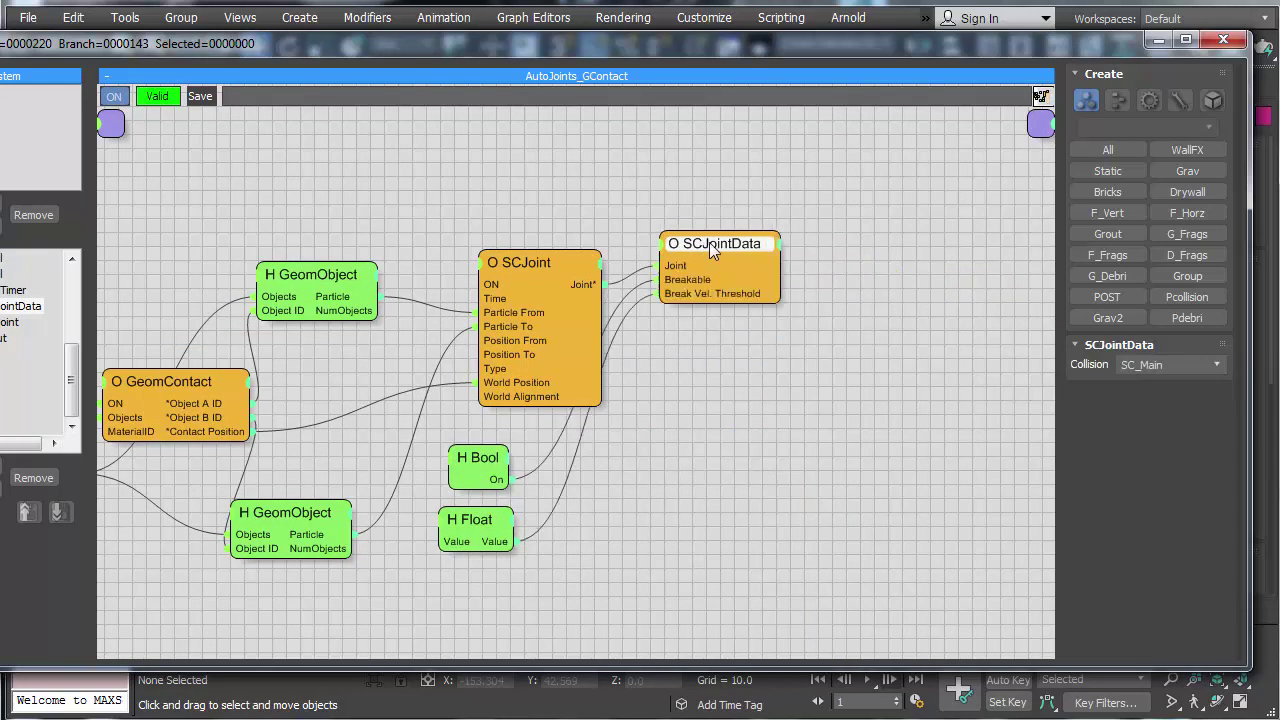
{"action": "double_click", "coordinate": [717, 249]}
{"action": "left_click_drag", "start_coordinate": [717, 249], "coordinate": [735, 338]}
{"action": "double_click", "coordinate": [539, 261]}
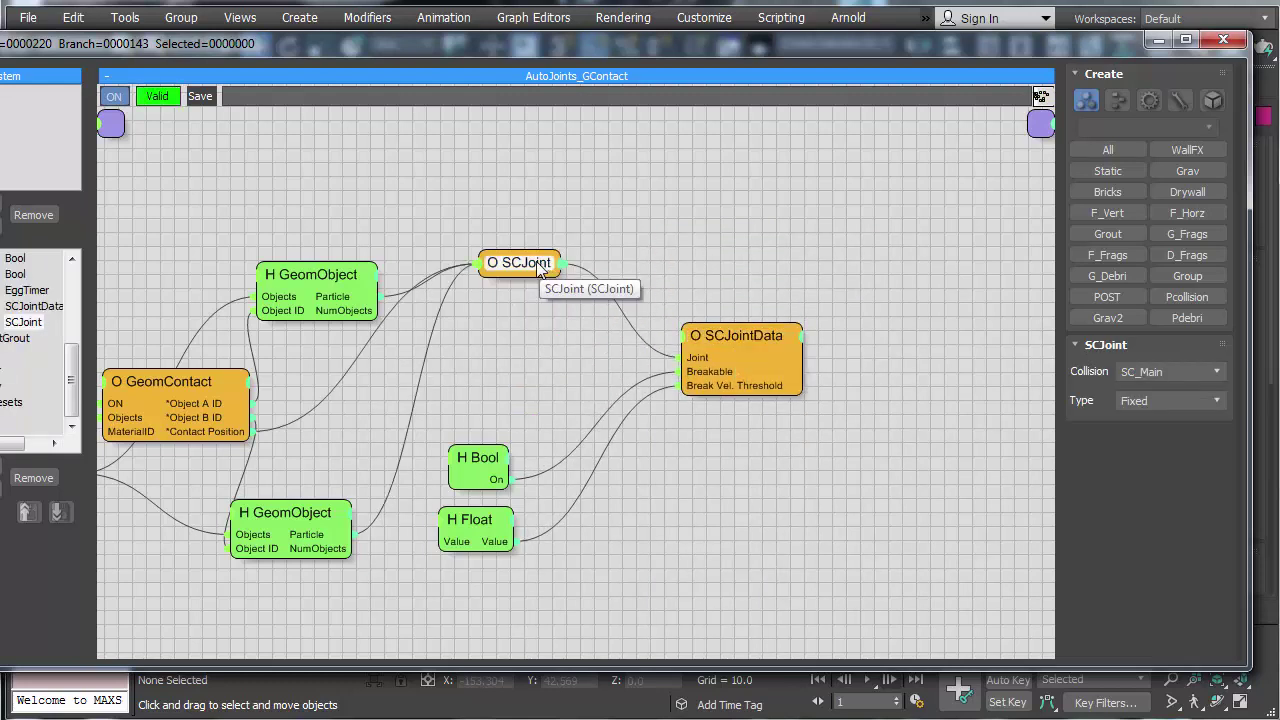
{"action": "left_click_drag", "start_coordinate": [514, 276], "coordinate": [491, 340]}
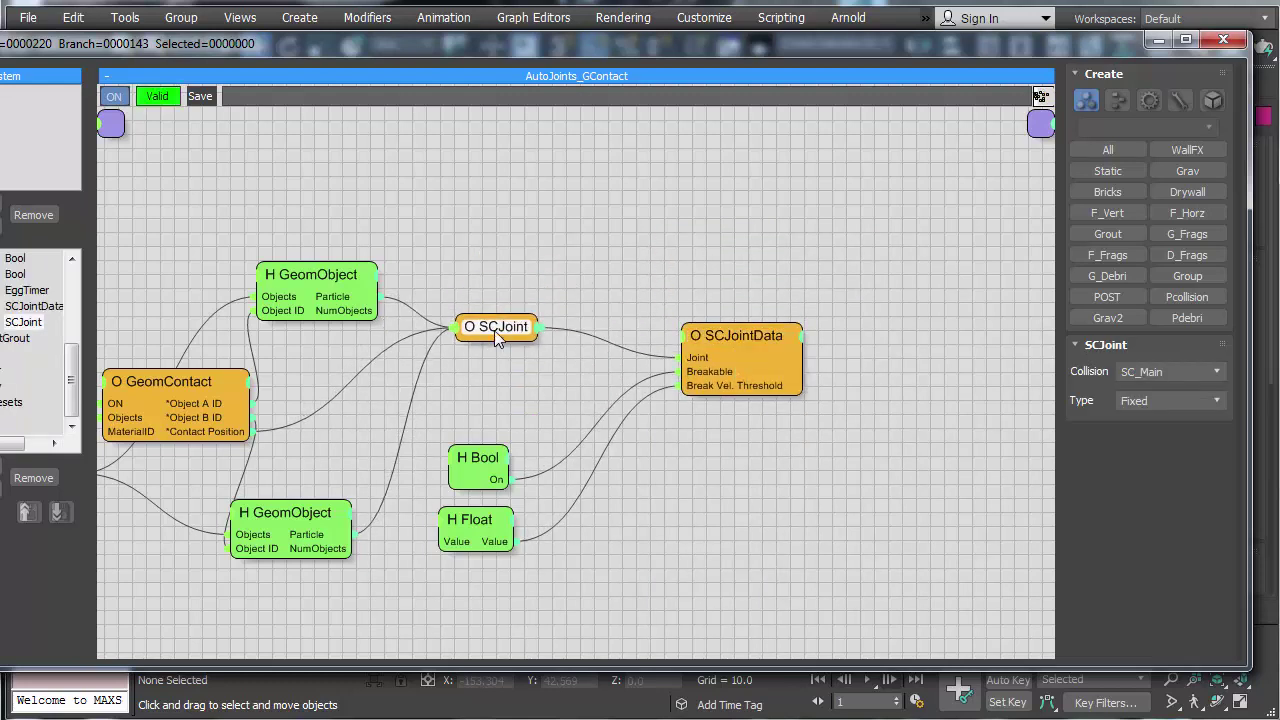
{"action": "left_click_drag", "start_coordinate": [731, 340], "coordinate": [646, 402]}
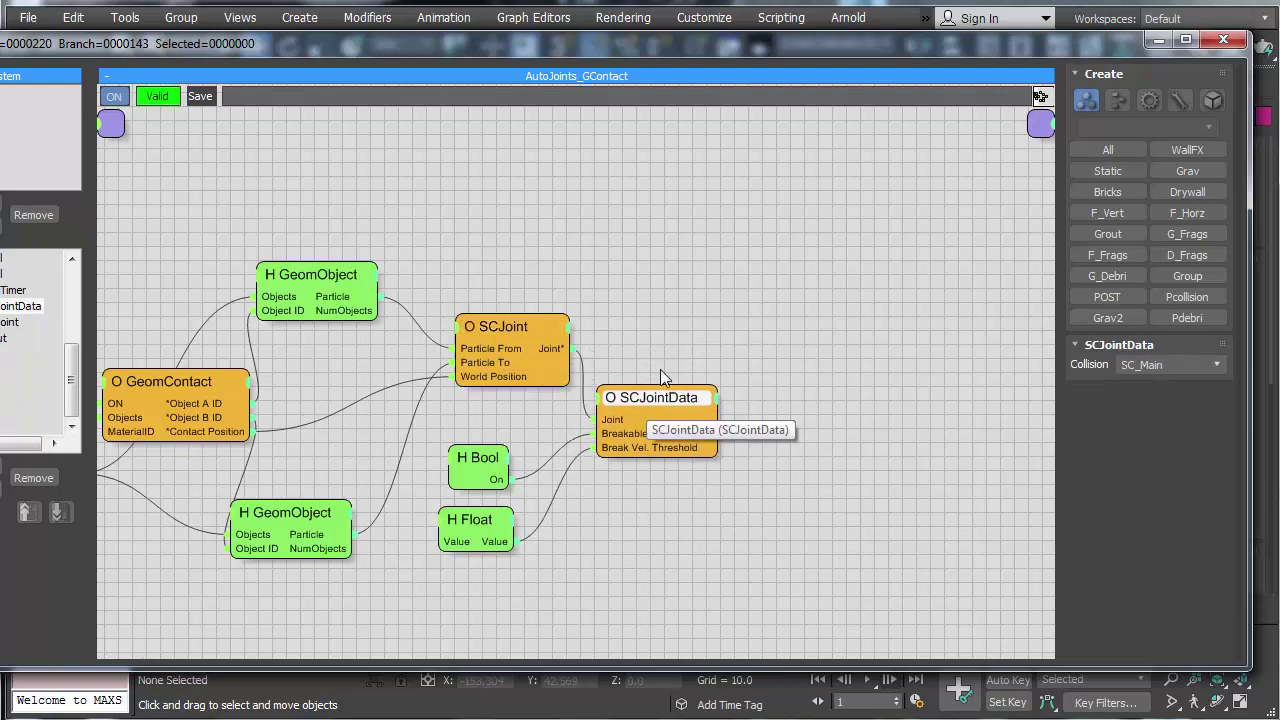
{"action": "middle_click_drag", "start_coordinate": [738, 316], "coordinate": [1050, 284]}
{"action": "middle_click_drag", "start_coordinate": [882, 231], "coordinate": [866, 239]}
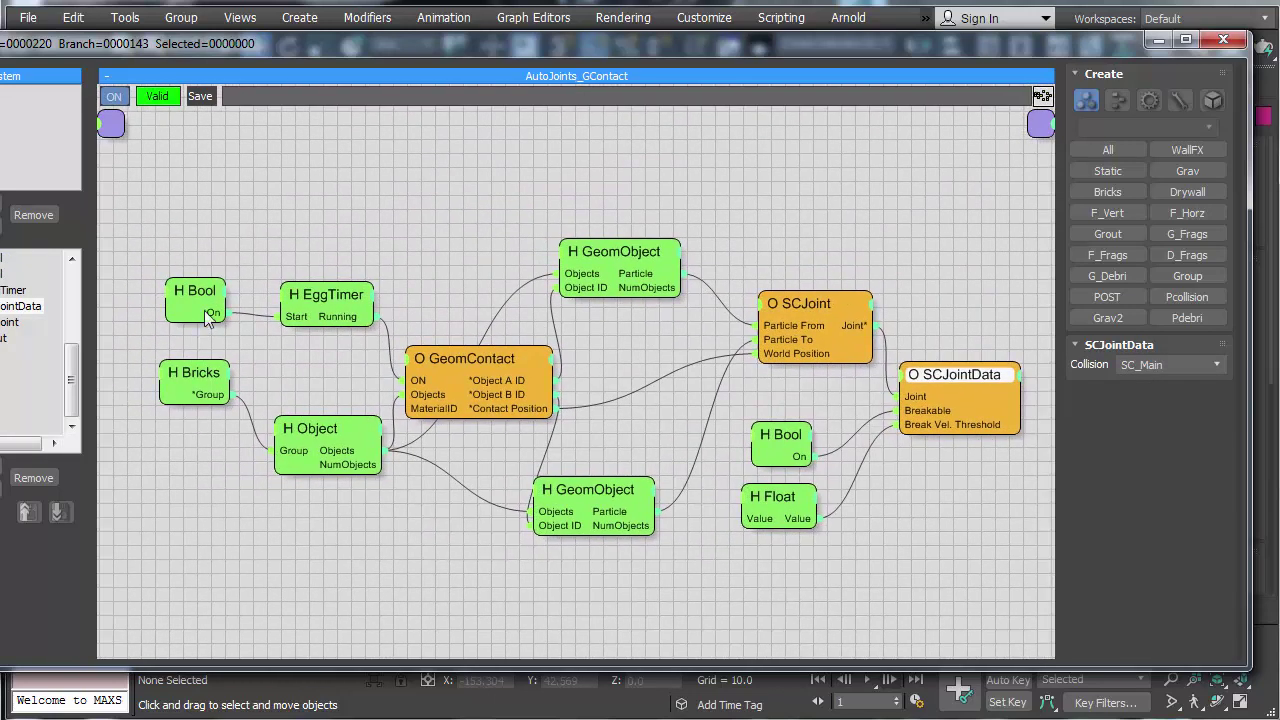
Step: Set the GeomContact operator's Distance and Radius to 2.0
{"action": "left_click", "coordinate": [322, 446]}
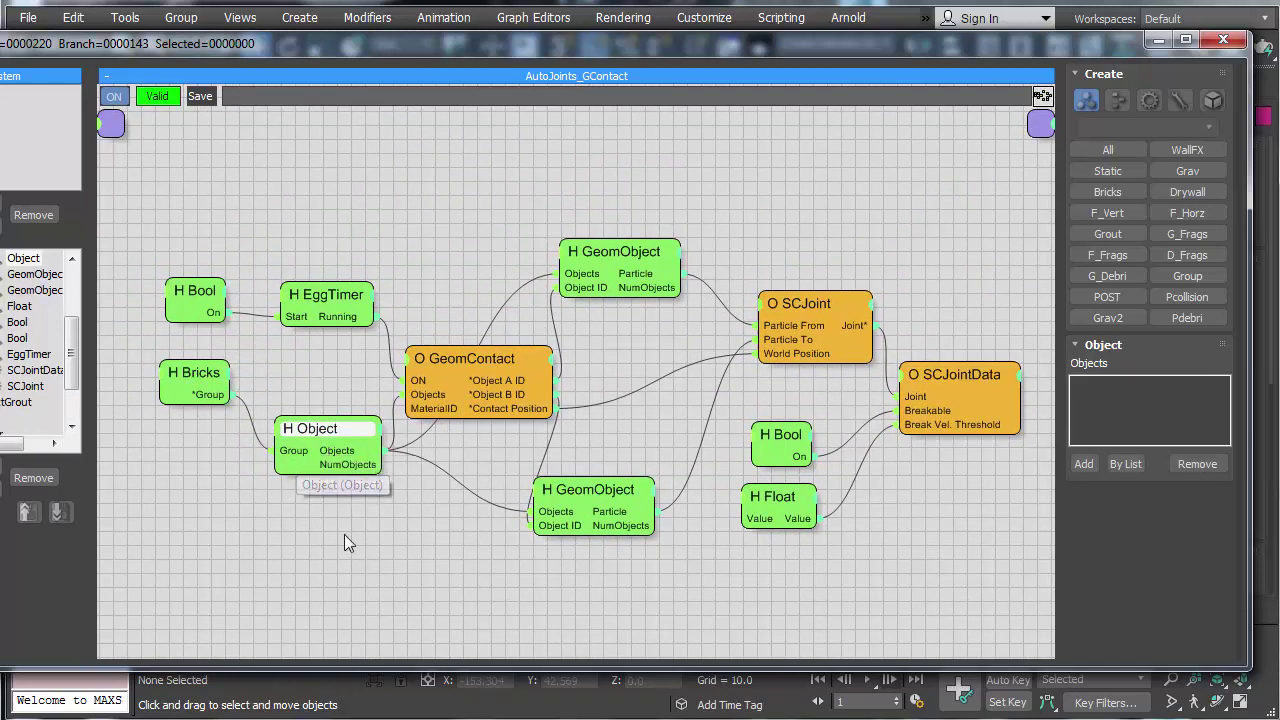
{"action": "left_click", "coordinate": [455, 370]}
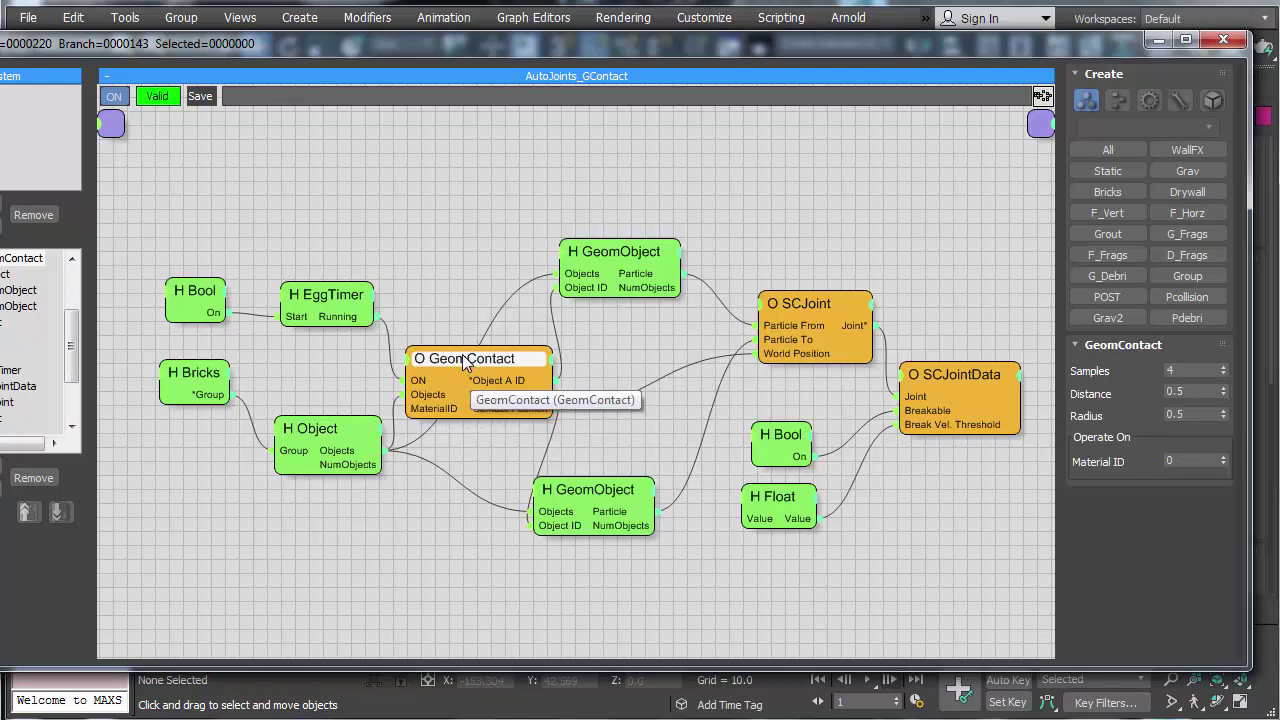
{"action": "left_click_drag", "start_coordinate": [463, 362], "coordinate": [476, 356]}
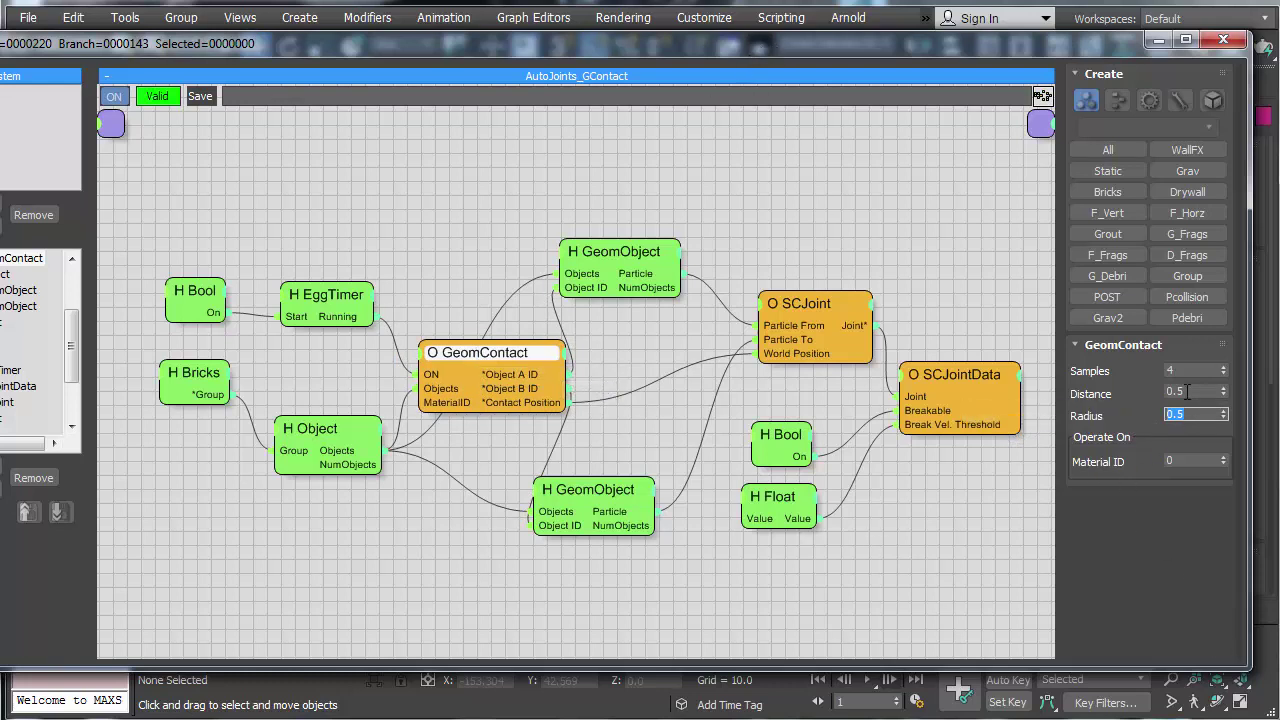
{"action": "type", "text": "2"}
{"action": "key", "text": "Tab"}
Step: Close the particle editor, step the wall simulation between frames 1 and 2, and return to the first frame
{"action": "left_click", "coordinate": [1222, 40]}
{"action": "key", "text": "period"}
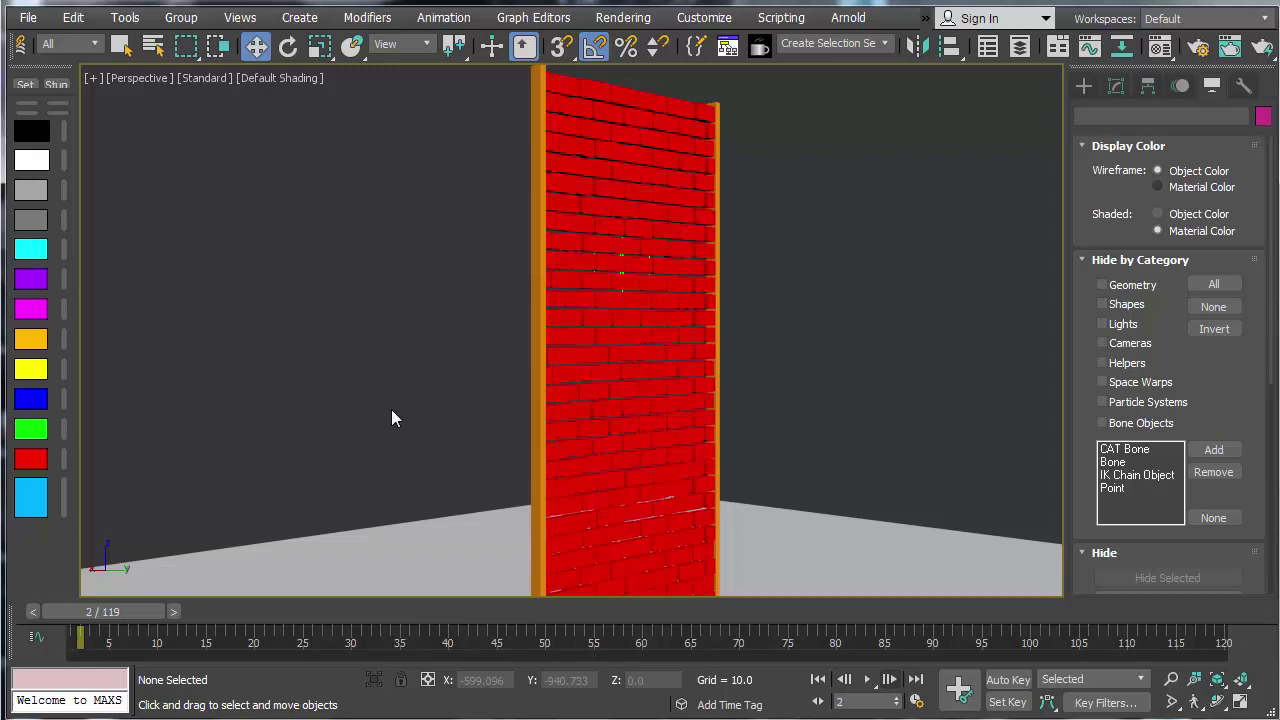
{"action": "key", "text": "comma"}
{"action": "key", "text": "period"}
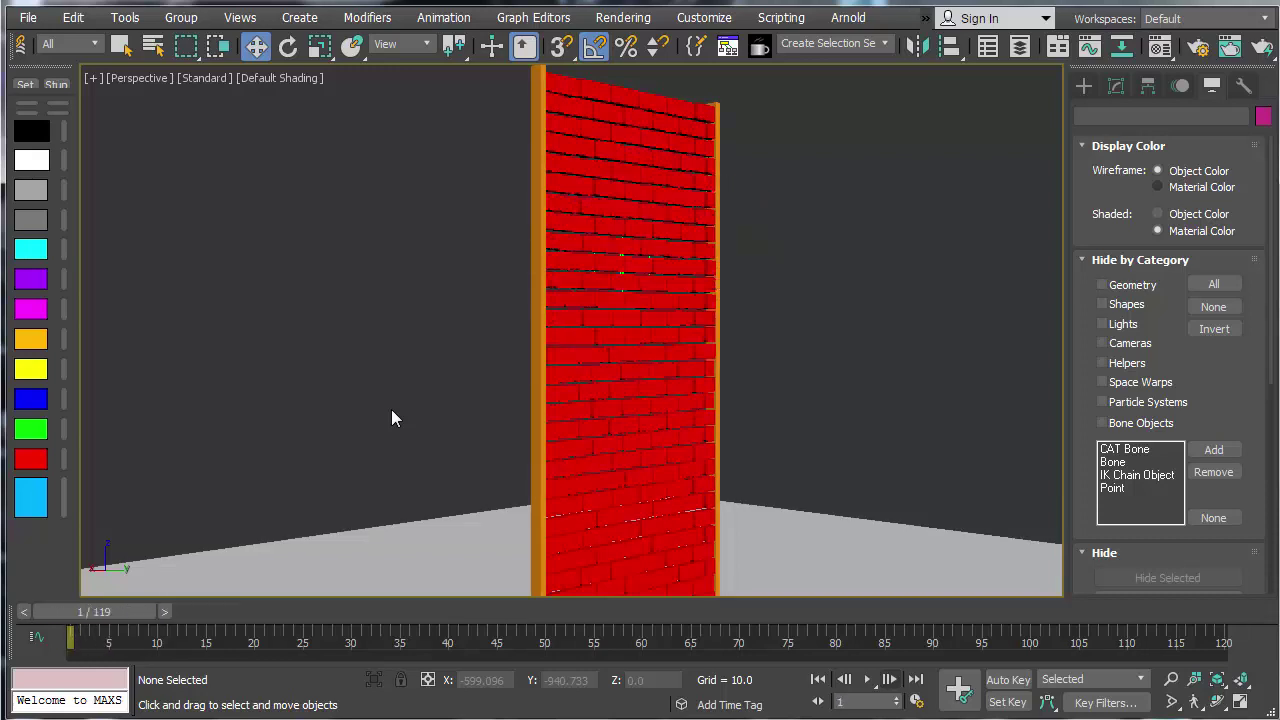
{"action": "left_click", "coordinate": [819, 680]}
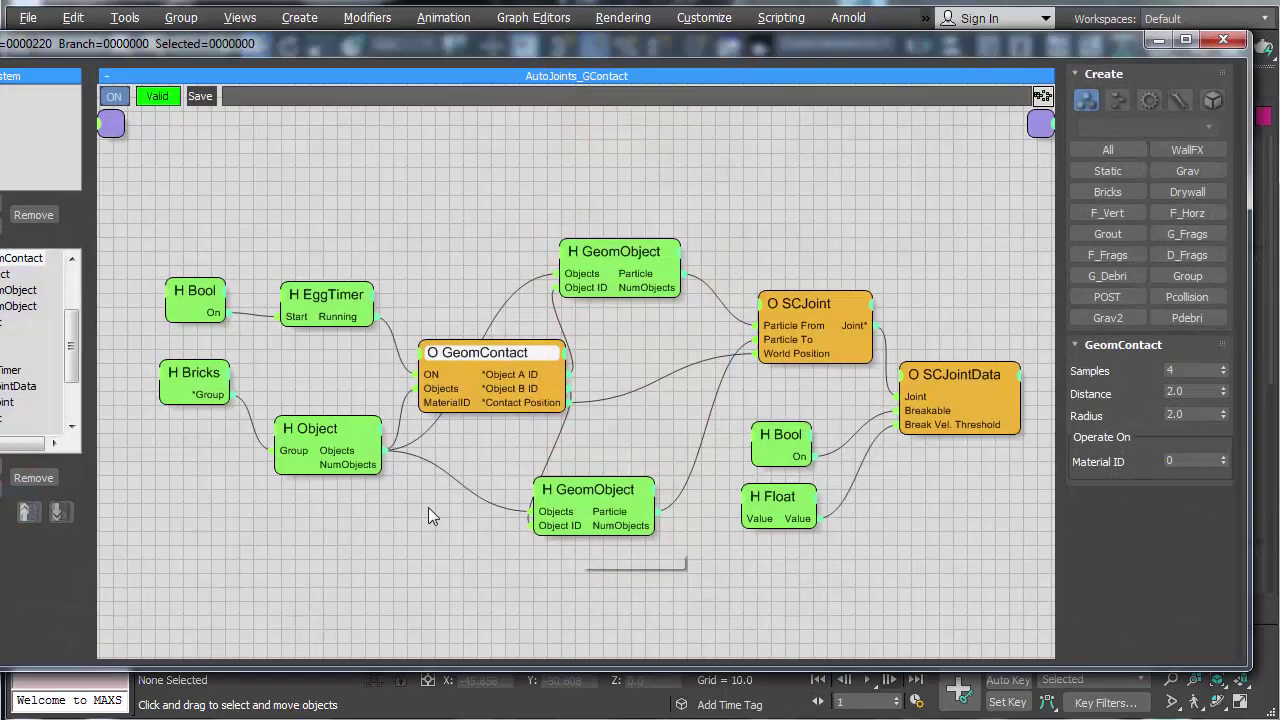
Step: Review the AutoJoints_GContact set and the settings of its Bricks, GeomContact and SCJoint nodes
{"action": "scroll", "coordinate": [73, 304], "scroll_direction": "up", "scroll_amount": 2}
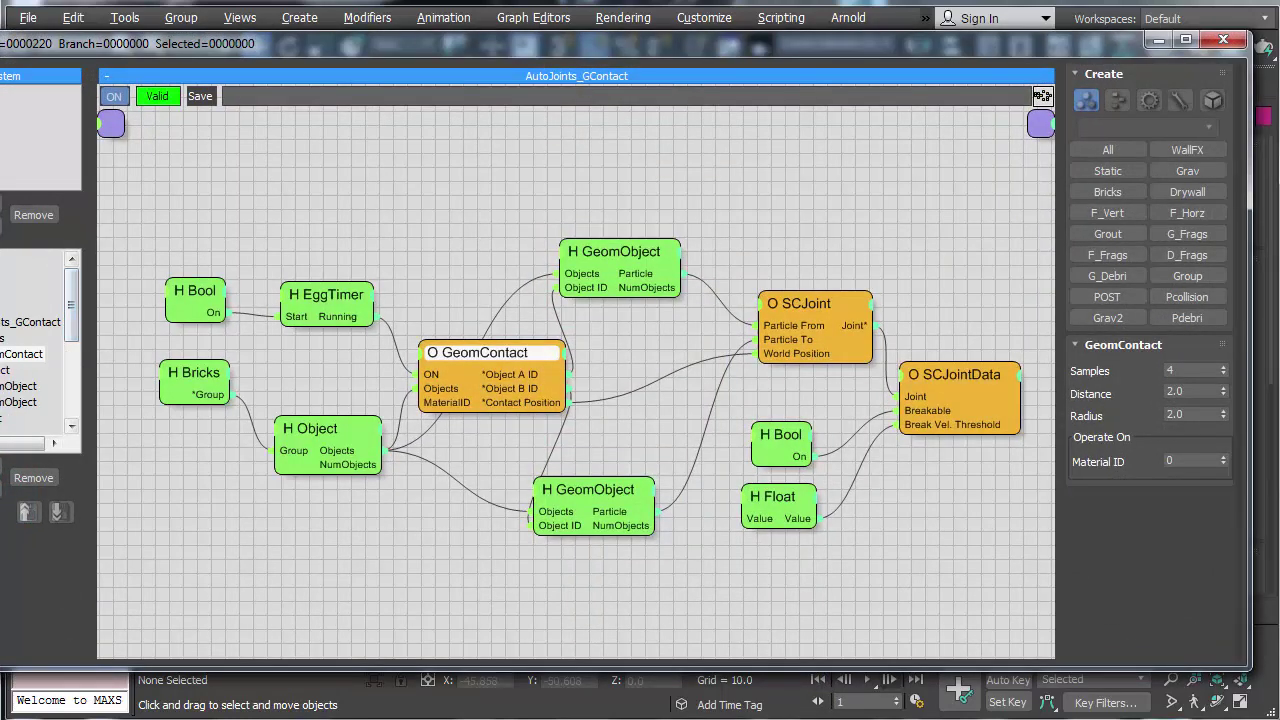
{"action": "double_click", "coordinate": [30, 322]}
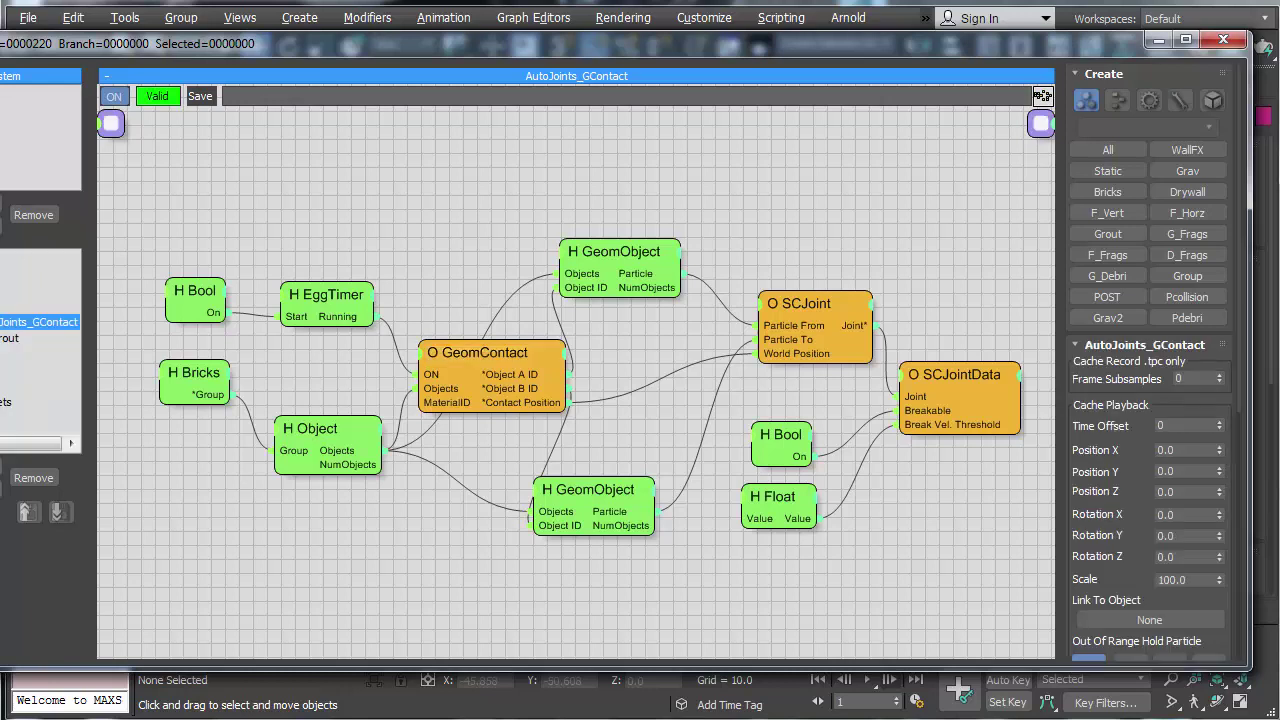
{"action": "left_click", "coordinate": [200, 385]}
{"action": "left_click", "coordinate": [487, 362]}
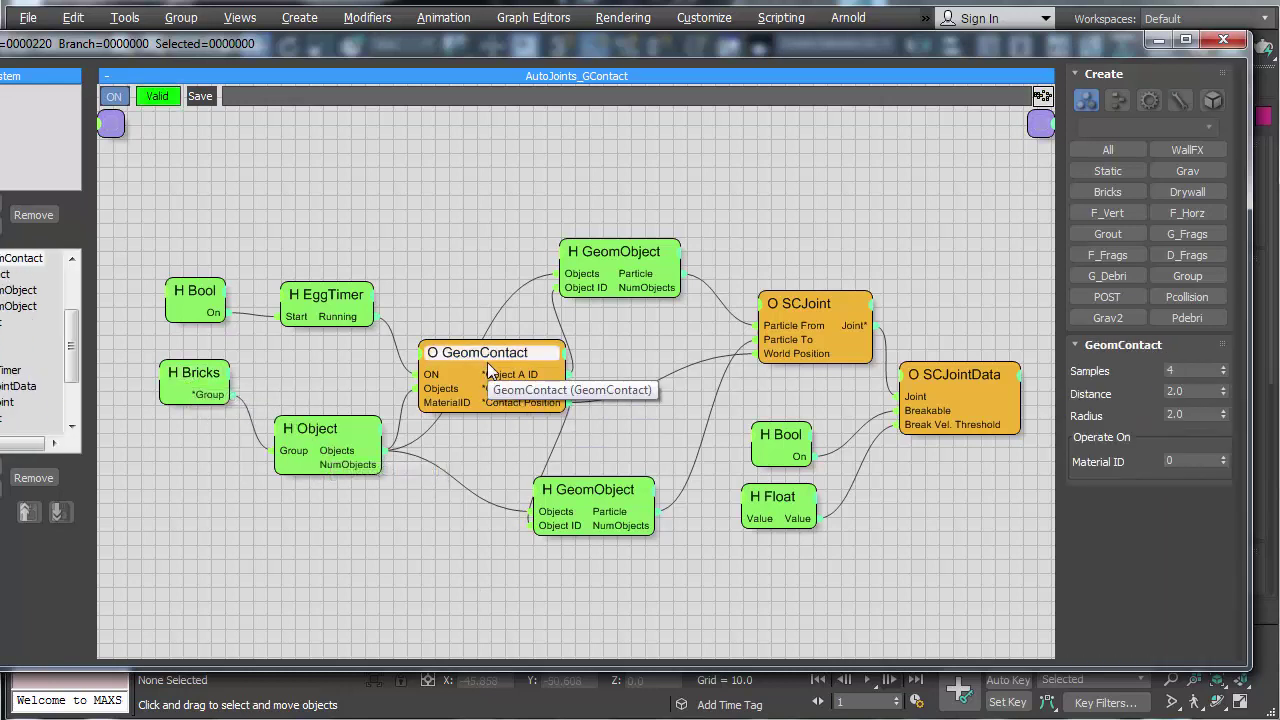
{"action": "left_click", "coordinate": [802, 310]}
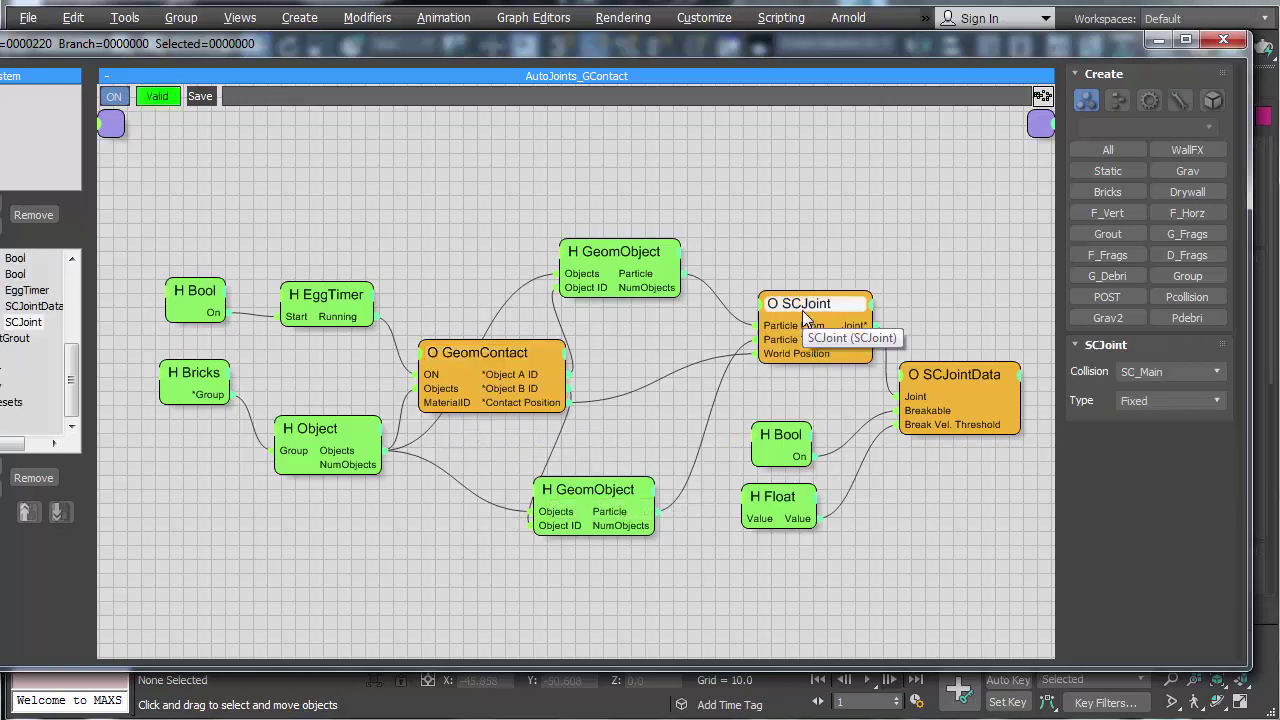
Step: Disconnect the Float helper from SCJointData's Break Vel. Threshold input and close the particle editor
{"action": "left_click_drag", "start_coordinate": [949, 383], "coordinate": [960, 381]}
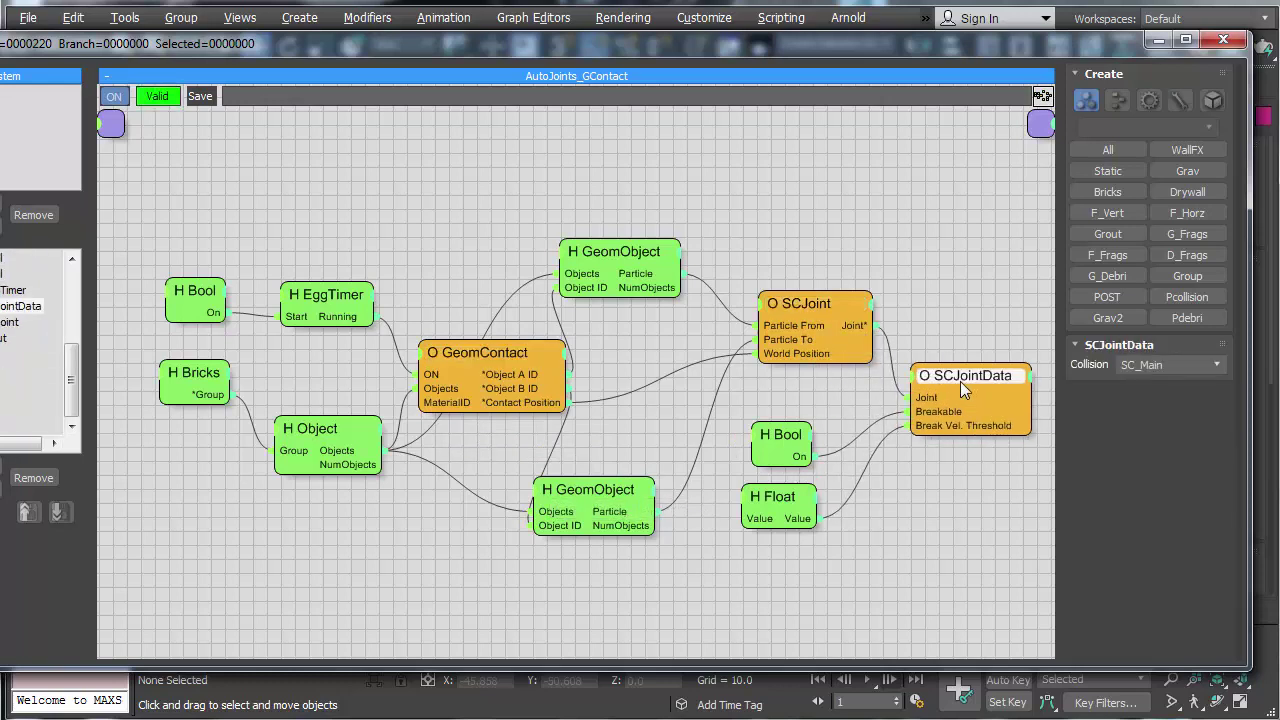
{"action": "left_click", "coordinate": [922, 428]}
{"action": "left_click", "coordinate": [1223, 40]}
Step: Play the wall simulation without the Float connection to about frame 16 and return to the first frame
{"action": "left_click", "coordinate": [867, 680]}
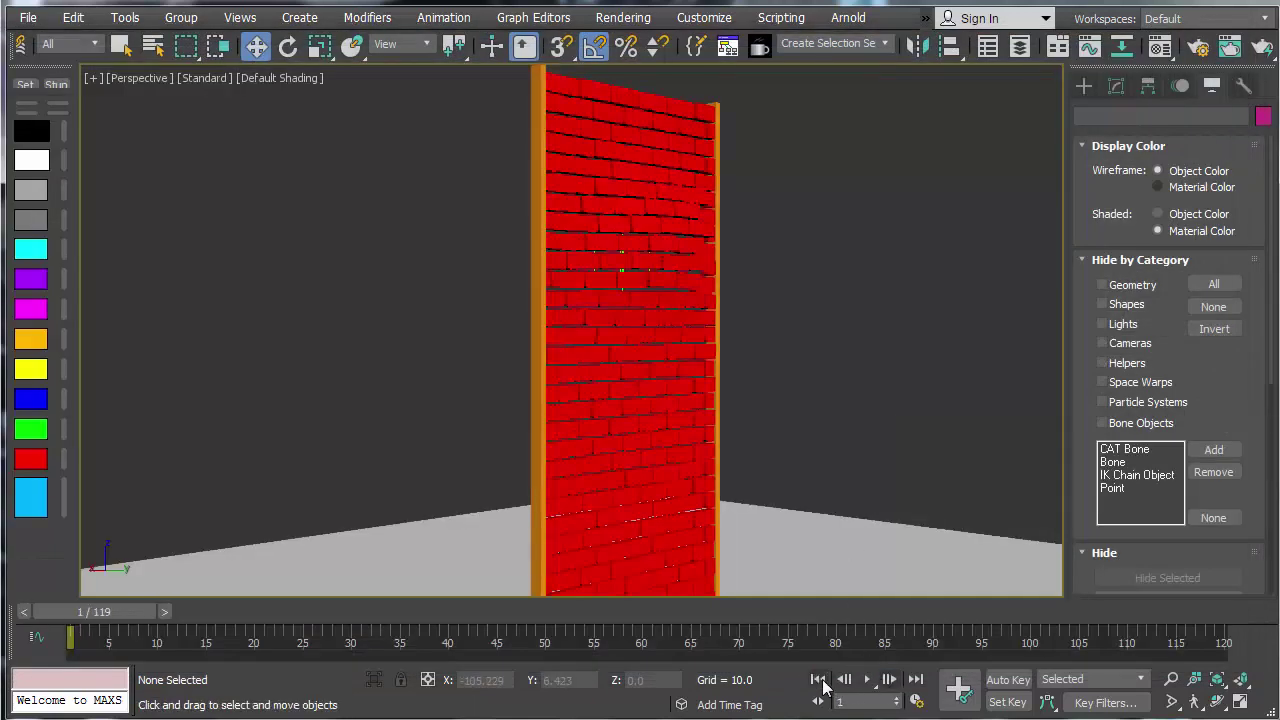
{"action": "left_click", "coordinate": [867, 680]}
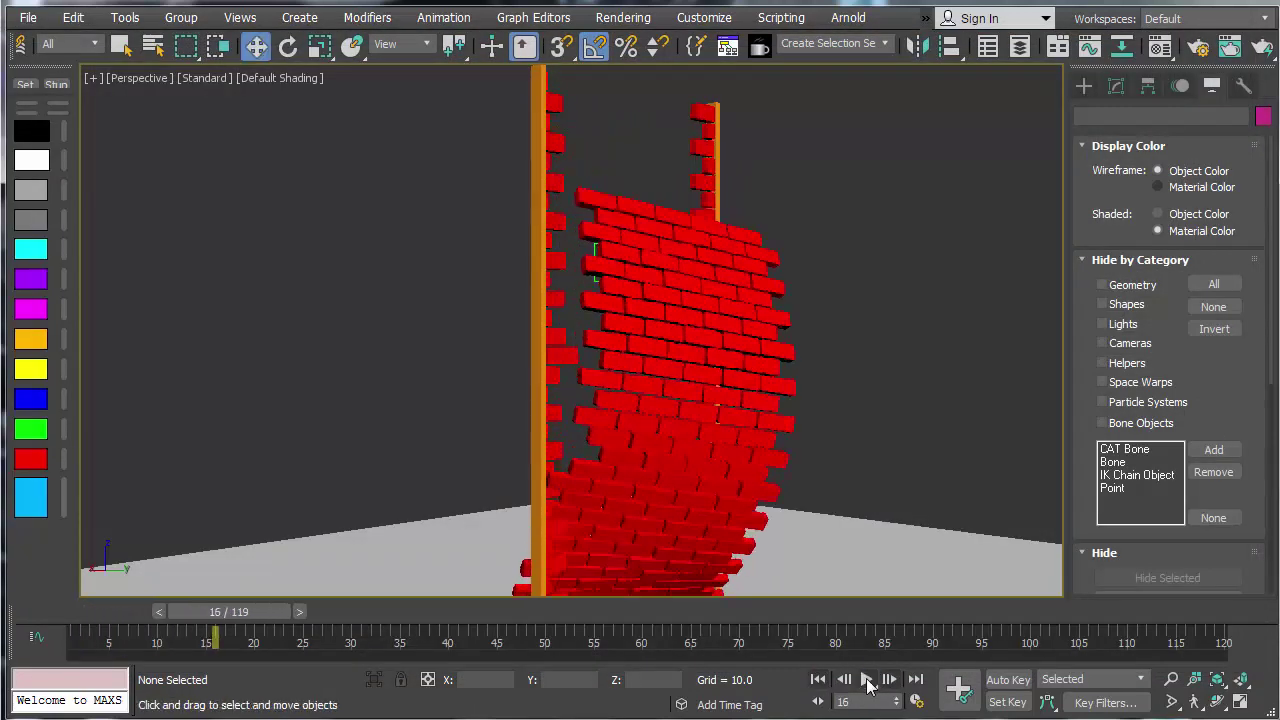
{"action": "middle_click_drag", "start_coordinate": [862, 456], "coordinate": [905, 455], "text": "alt"}
{"action": "left_click", "coordinate": [818, 680]}
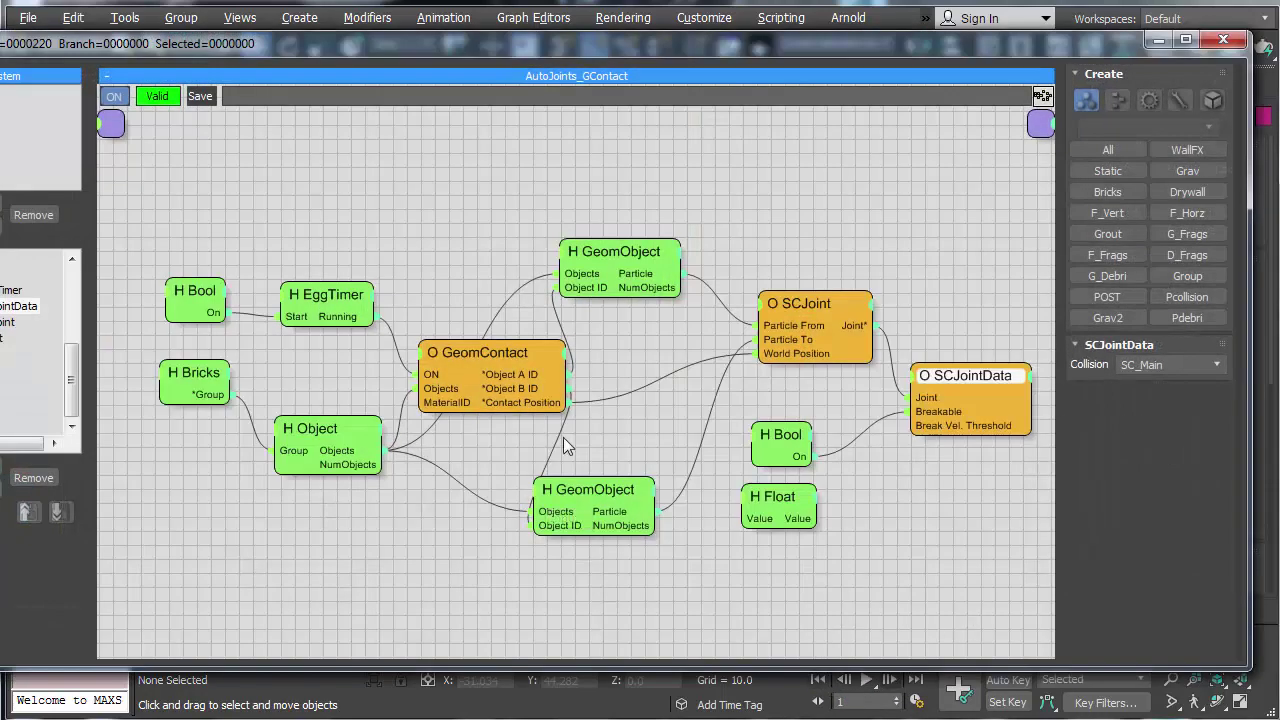
Step: Reopen the particle editor at the MasterDynamic level and narrow and reposition its window so the brick wall is visible beside it
{"action": "left_click", "coordinate": [68, 286]}
{"action": "left_click_drag", "start_coordinate": [121, 47], "coordinate": [298, 66]}
{"action": "scroll", "coordinate": [236, 333], "scroll_direction": "up", "scroll_amount": 1}
{"action": "left_click", "coordinate": [112, 277]}
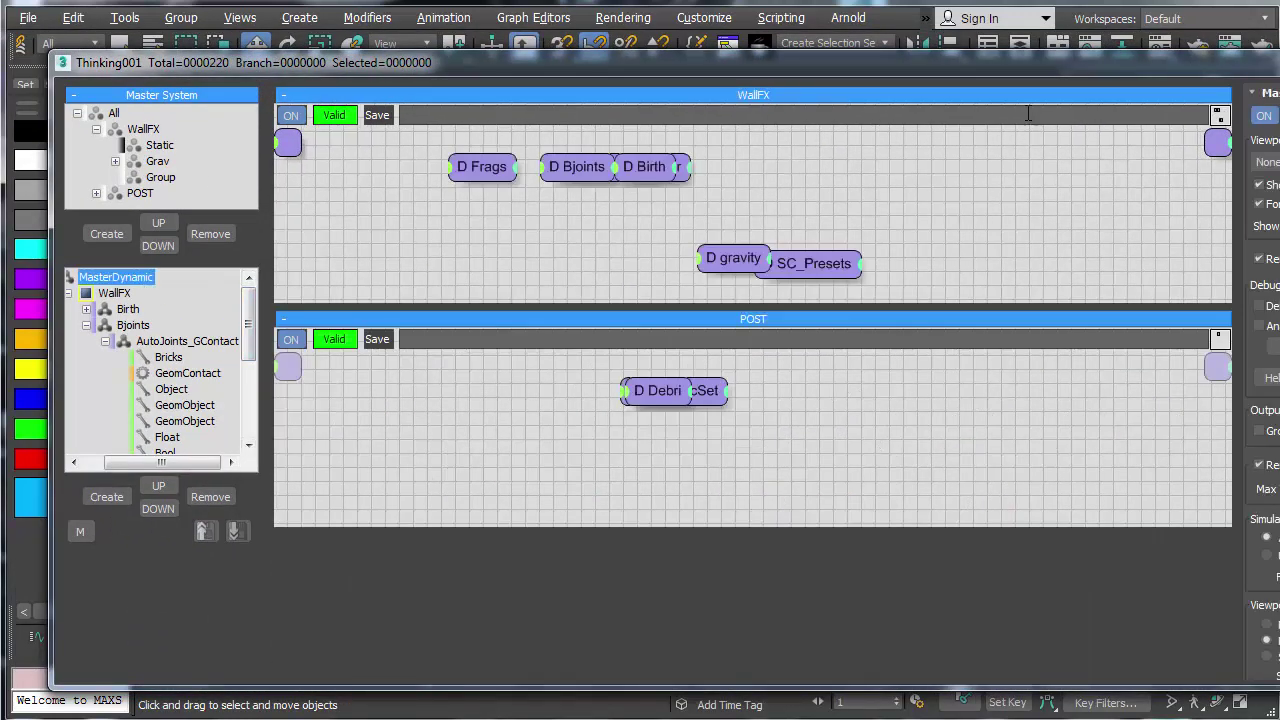
{"action": "left_click_drag", "start_coordinate": [965, 63], "coordinate": [736, 58]}
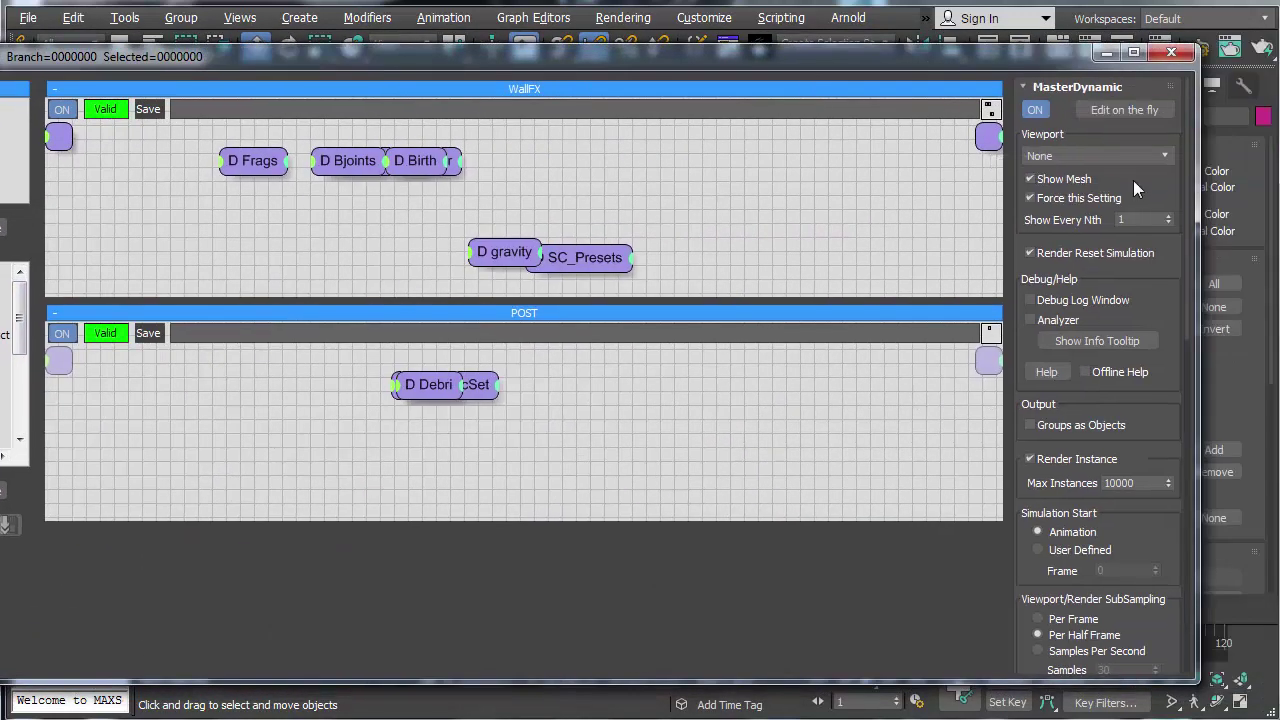
{"action": "left_click_drag", "start_coordinate": [1199, 213], "coordinate": [698, 206]}
{"action": "left_click_drag", "start_coordinate": [397, 56], "coordinate": [435, 14]}
{"action": "middle_click_drag", "start_coordinate": [820, 241], "coordinate": [948, 236]}
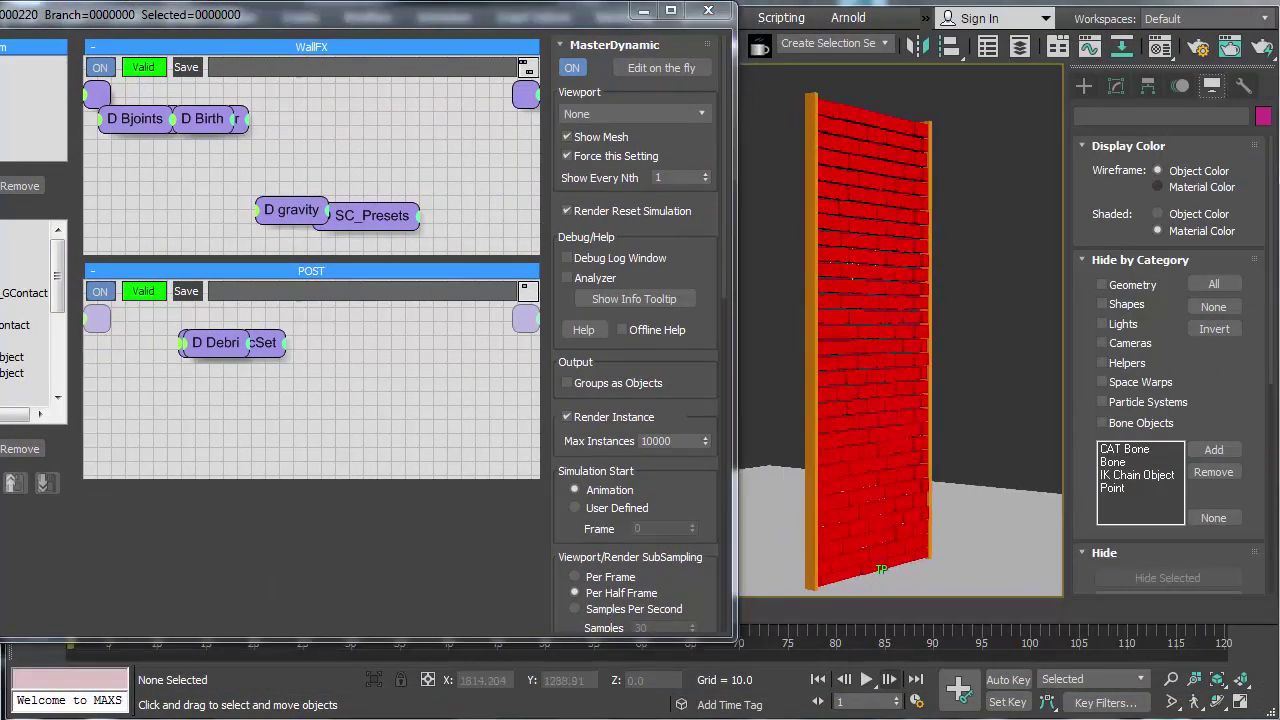
Step: Bring up the GeomContact settings in AutoJoints_GContact, play the wall simulation beside the editor, and return to the first frame
{"action": "left_click", "coordinate": [22, 293]}
{"action": "left_click", "coordinate": [221, 322]}
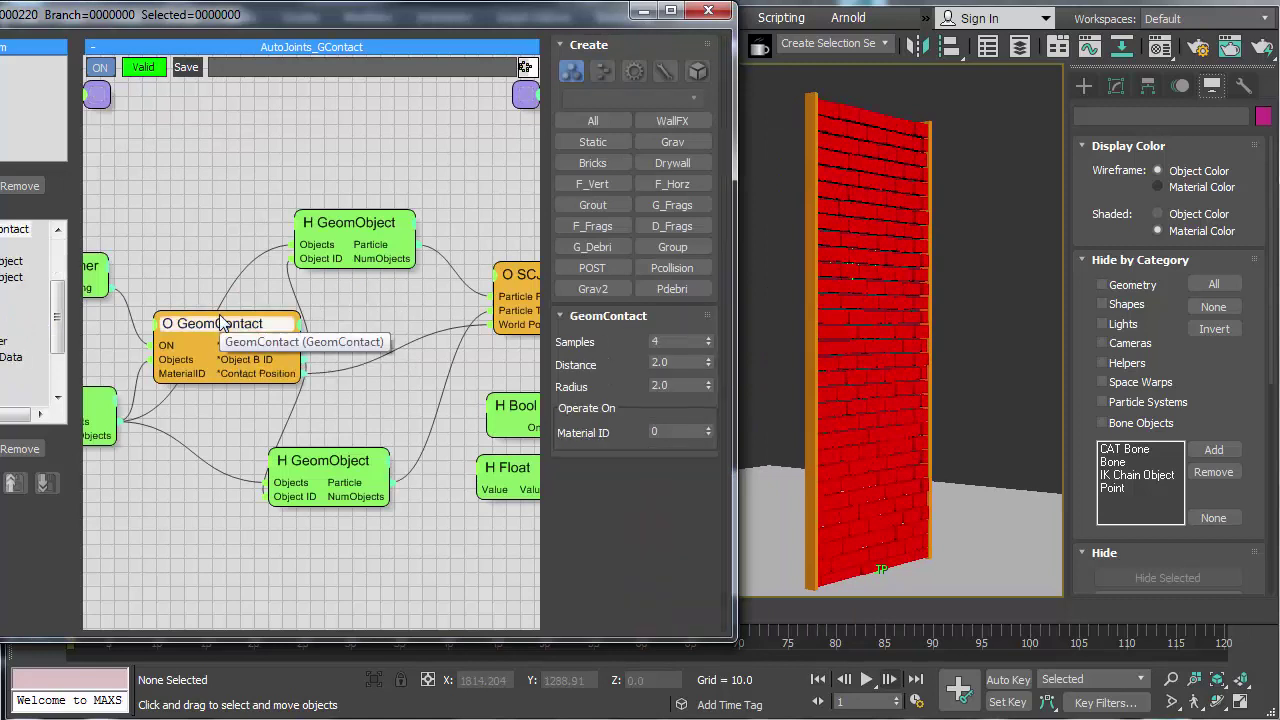
{"action": "middle_click_drag", "start_coordinate": [214, 262], "coordinate": [304, 254]}
{"action": "mouse_move", "coordinate": [308, 313]}
{"action": "left_mouse_down"}
{"action": "mouse_move", "coordinate": [327, 329]}
{"action": "mouse_move", "coordinate": [323, 313]}
{"action": "left_mouse_up"}
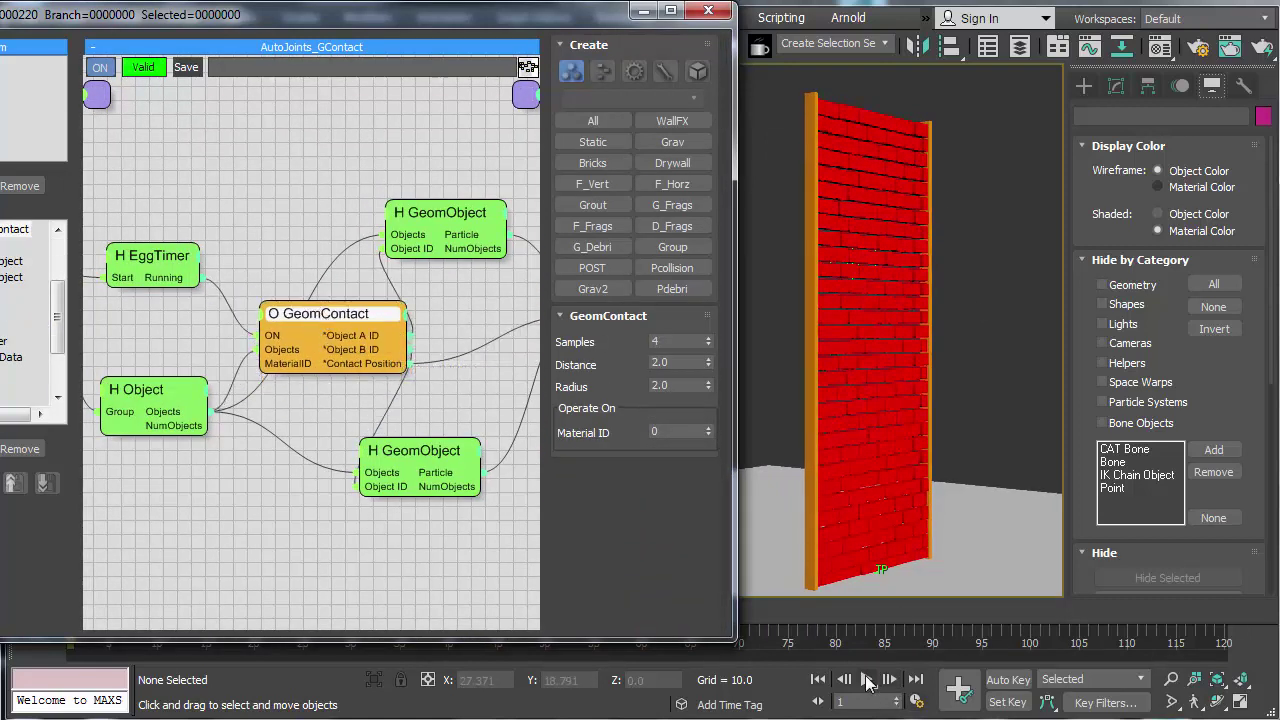
{"action": "left_click", "coordinate": [866, 680]}
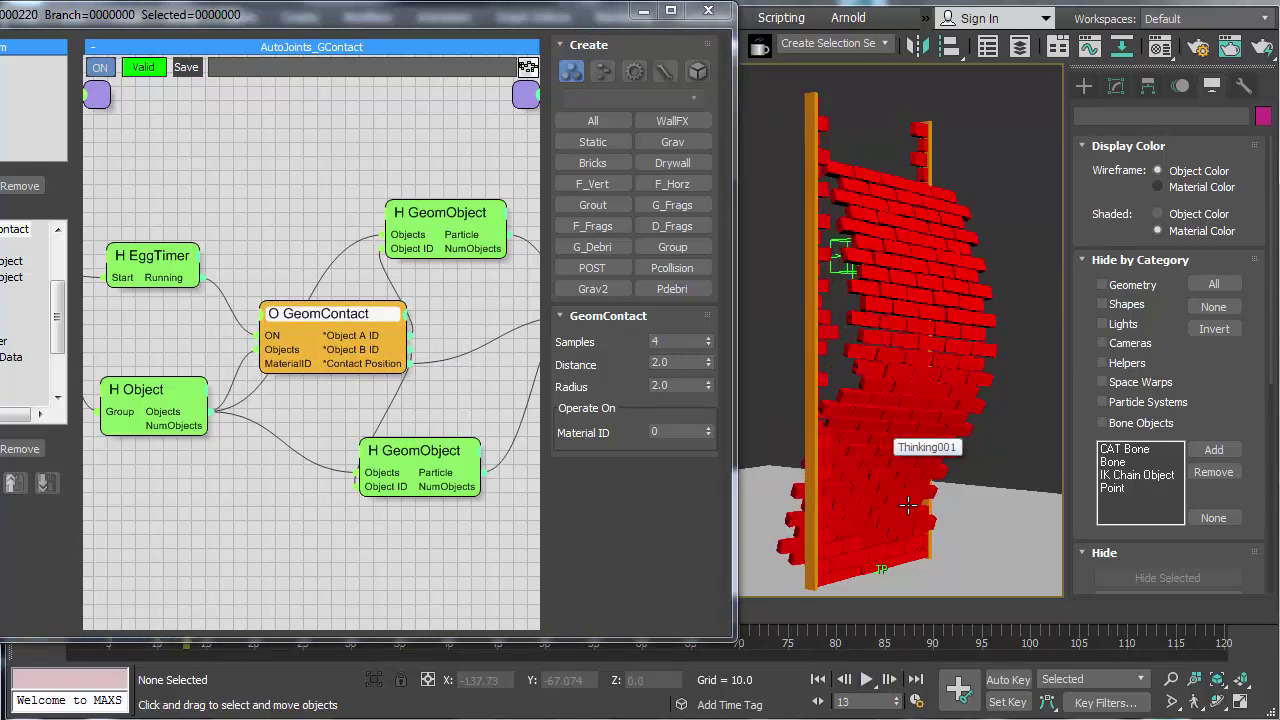
{"action": "left_click", "coordinate": [817, 680]}
Step: Set GeomContact's Distance and Radius to 0.8 and replay the wall simulation, returning to the first frame
{"action": "left_click", "coordinate": [668, 362]}
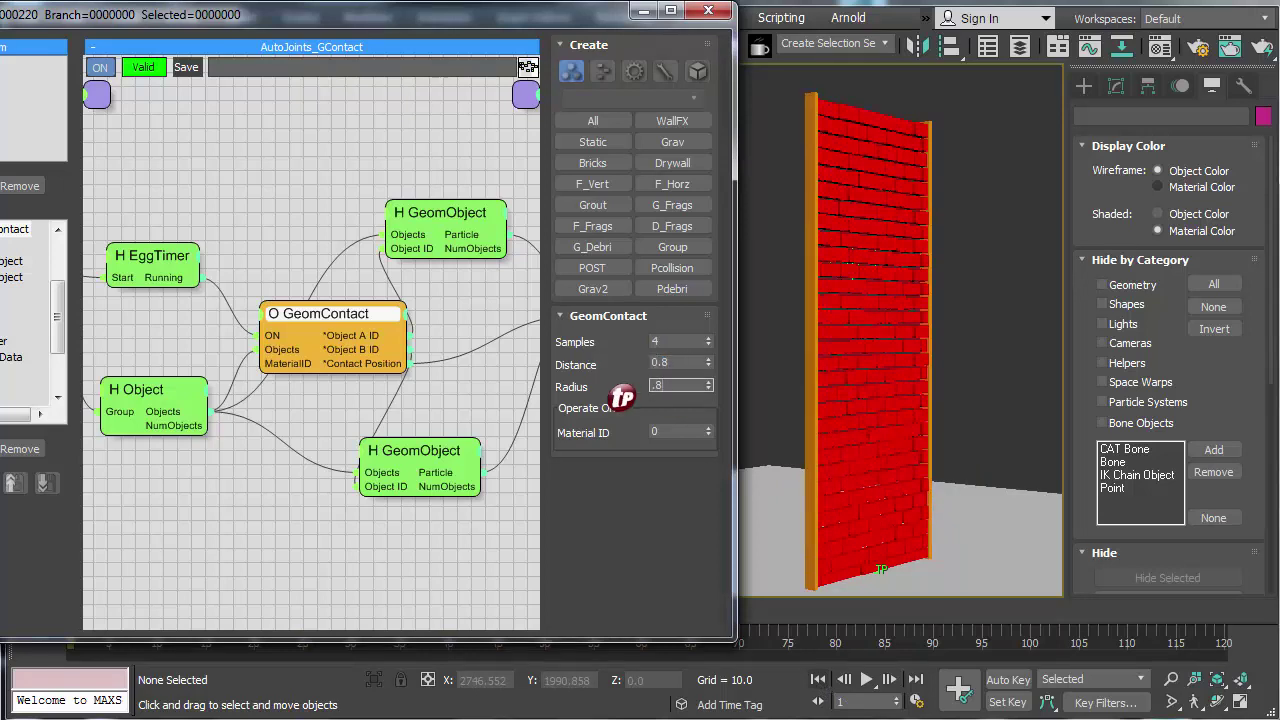
{"action": "left_click", "coordinate": [866, 680]}
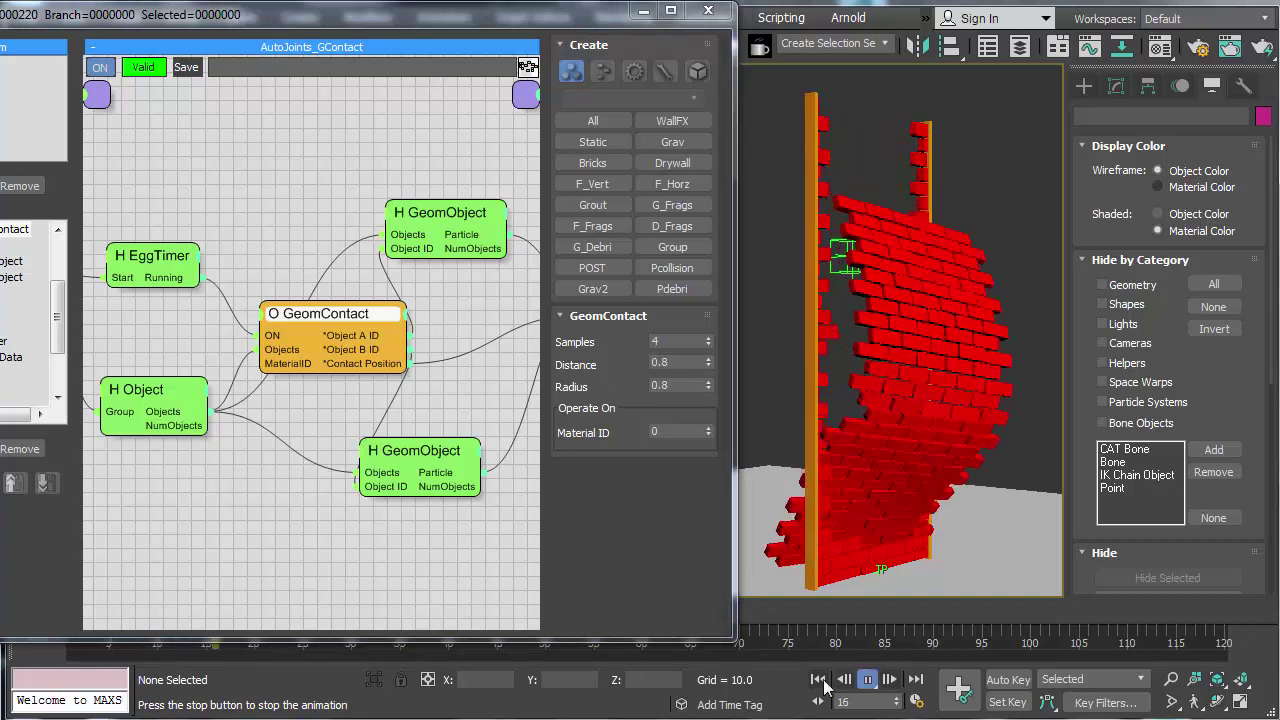
{"action": "left_click", "coordinate": [821, 681]}
{"action": "left_click", "coordinate": [866, 680]}
{"action": "left_click", "coordinate": [866, 680]}
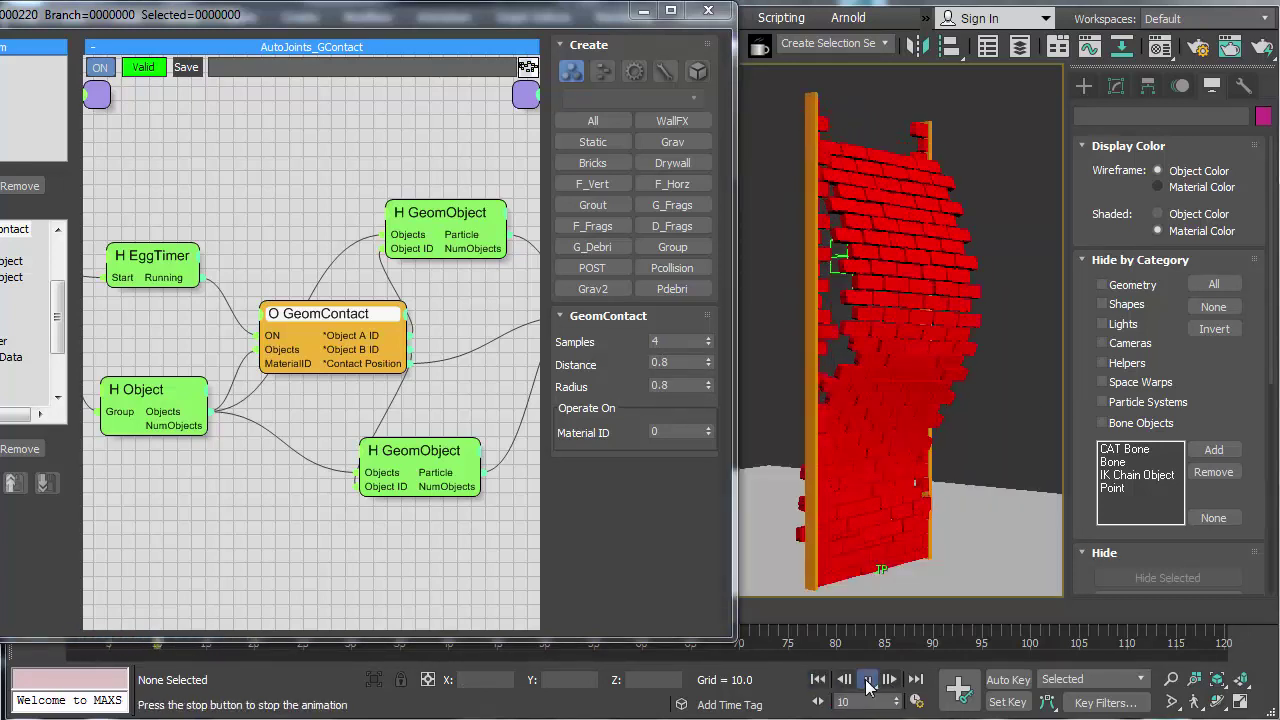
{"action": "left_click", "coordinate": [817, 679]}
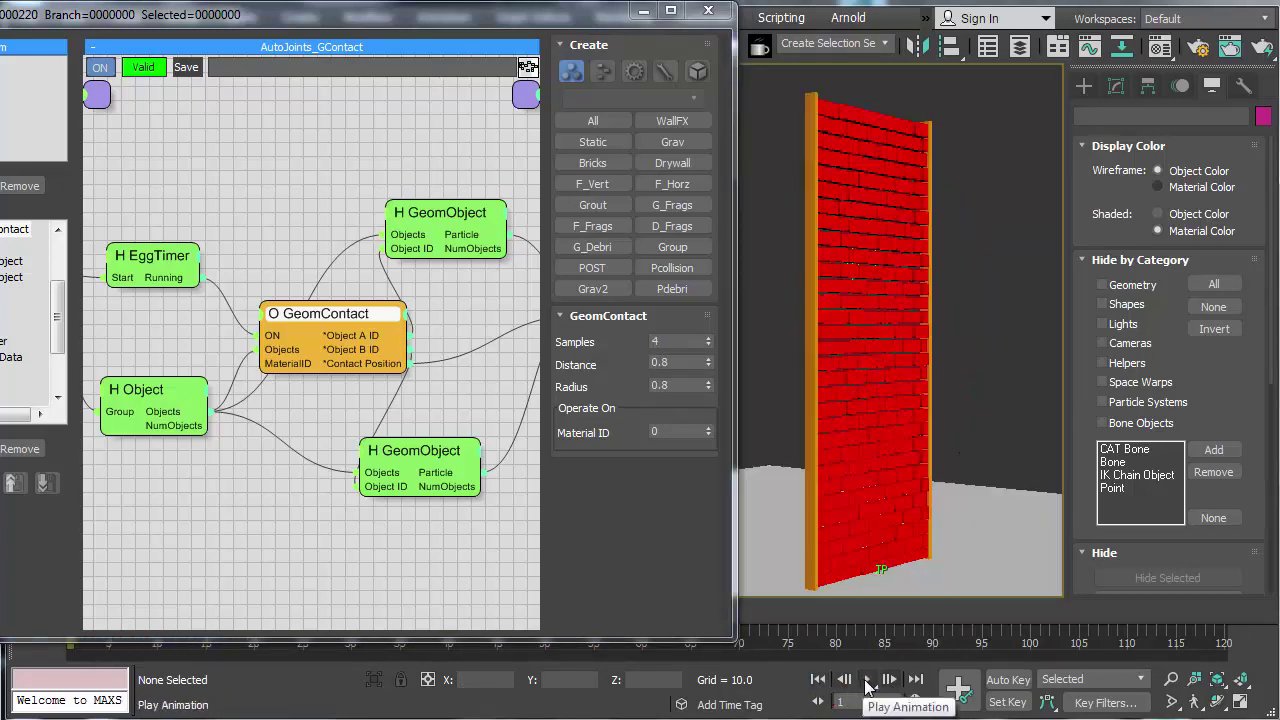
{"action": "left_click", "coordinate": [866, 680]}
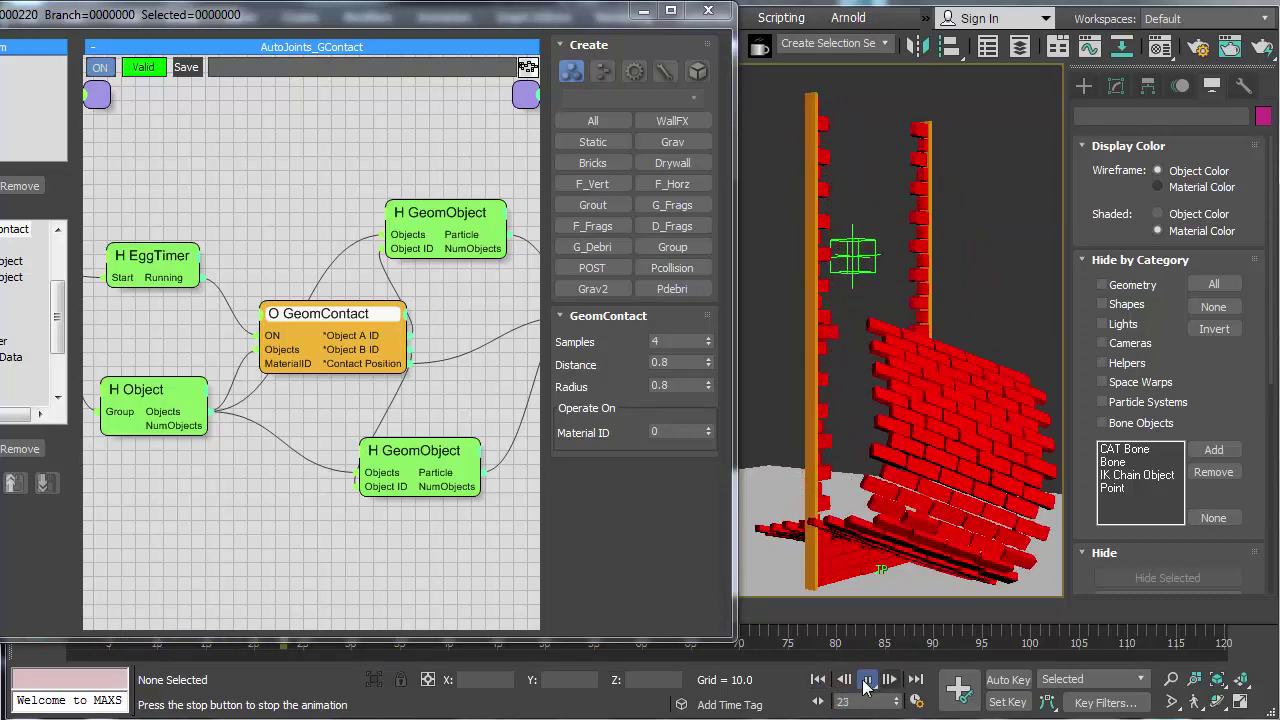
{"action": "left_click", "coordinate": [817, 679]}
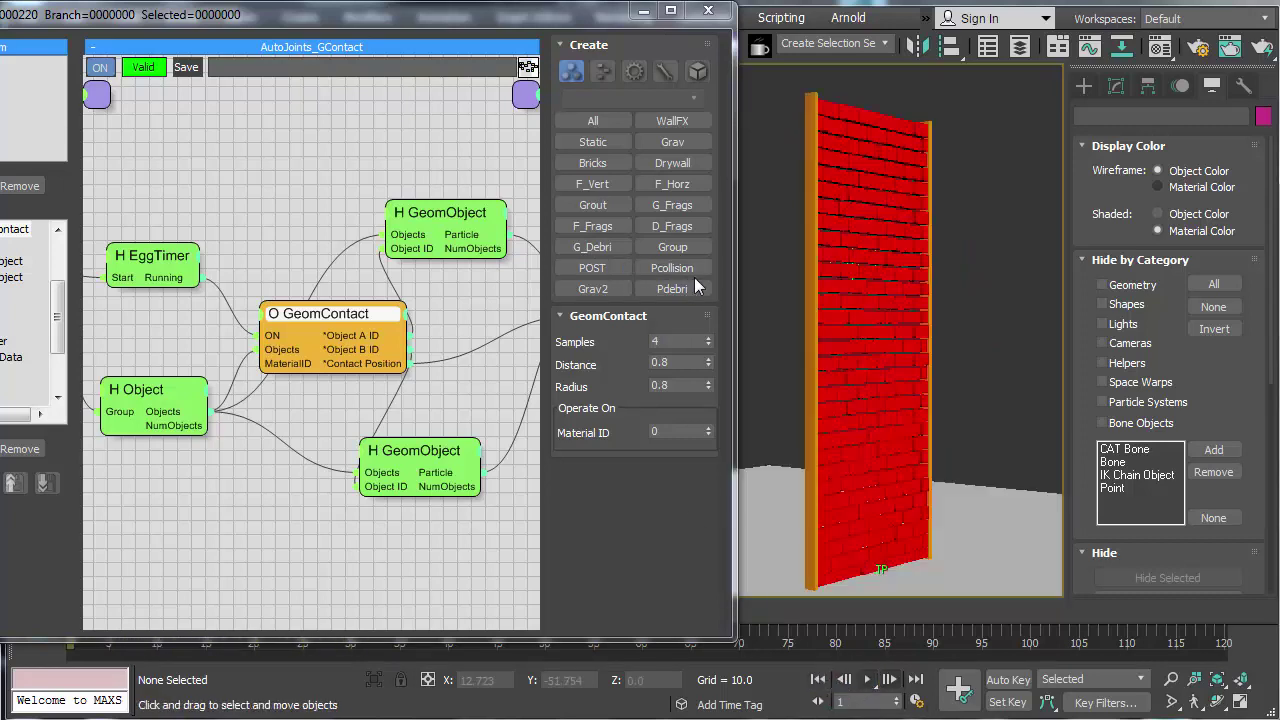
Step: Widen the particle editor, space out SCJointData and SCJoint, and expose SCJoint's ON input
{"action": "left_click_drag", "start_coordinate": [733, 282], "coordinate": [1125, 281]}
{"action": "middle_click_drag", "start_coordinate": [851, 179], "coordinate": [500, 158]}
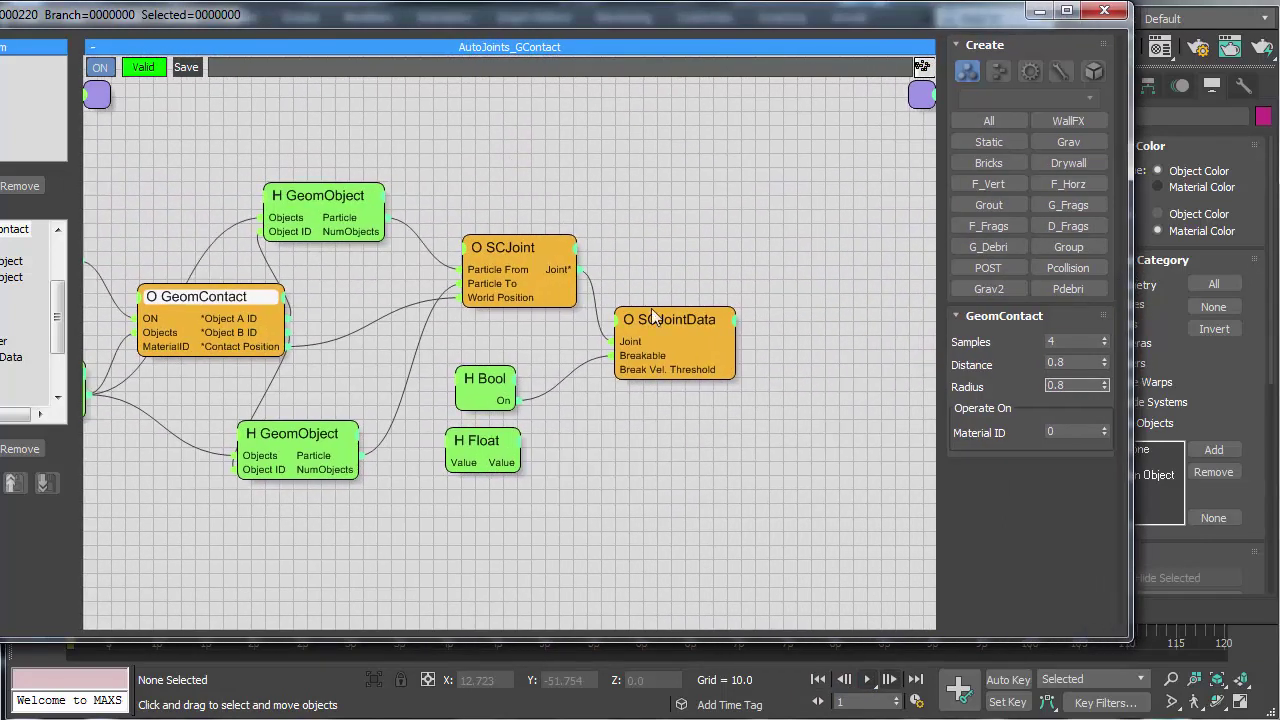
{"action": "left_click", "coordinate": [757, 333]}
{"action": "left_click_drag", "start_coordinate": [757, 333], "coordinate": [797, 332]}
{"action": "left_click_drag", "start_coordinate": [529, 254], "coordinate": [628, 250]}
{"action": "right_click", "coordinate": [566, 262]}
{"action": "left_click", "coordinate": [523, 257]}
{"action": "left_click", "coordinate": [487, 160]}
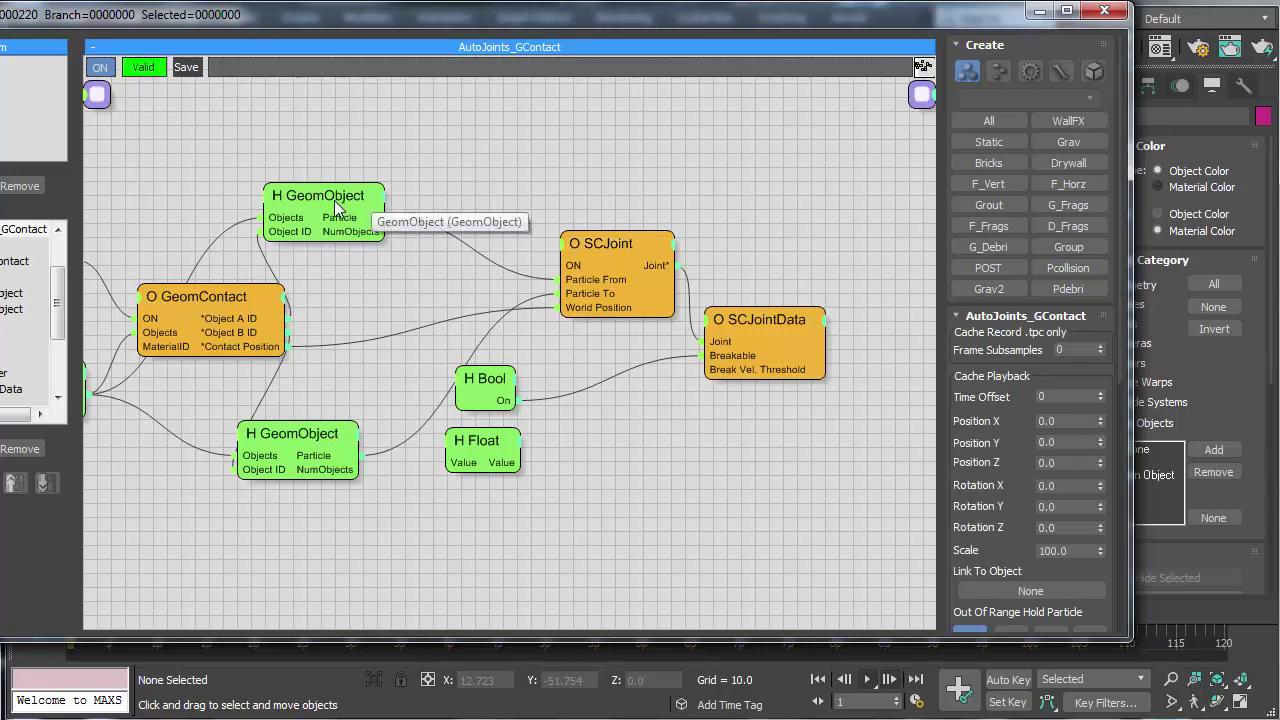
Step: Add a ParticleData helper above SCJoint and expose its Velocity output
{"action": "right_click", "coordinate": [482, 154]}
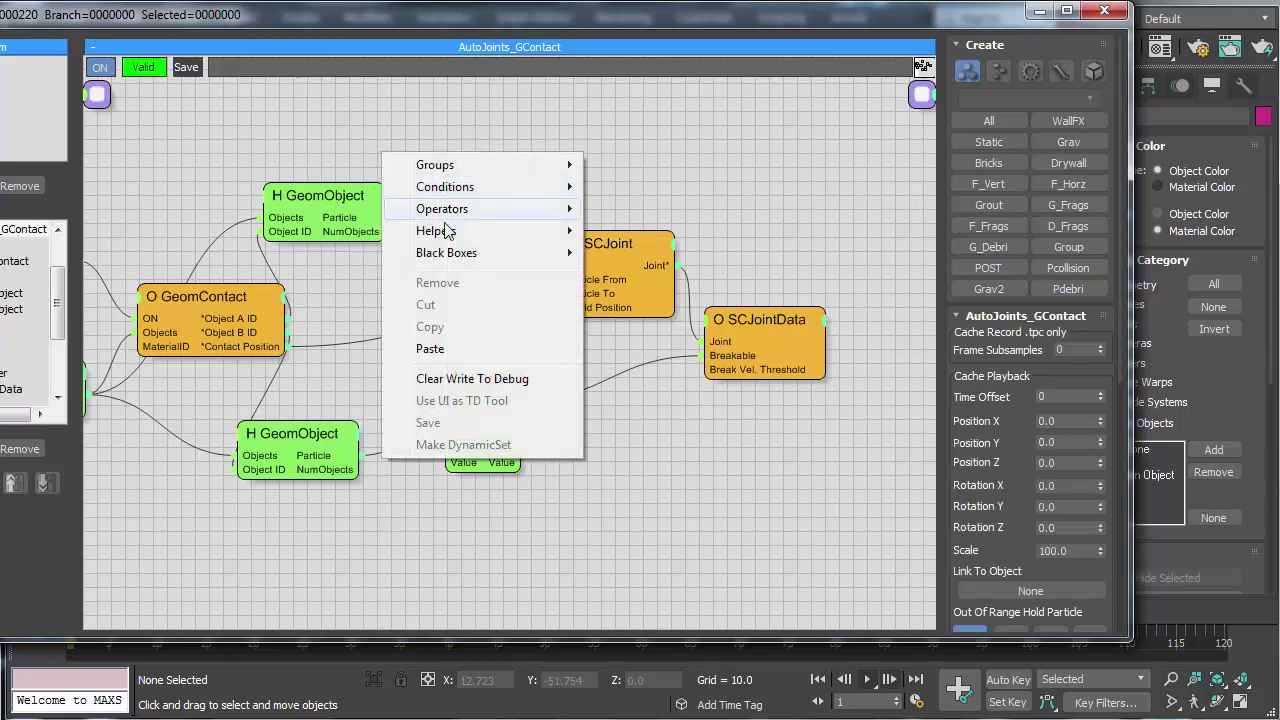
{"action": "mouse_move", "coordinate": [458, 236]}
{"action": "mouse_move", "coordinate": [661, 231]}
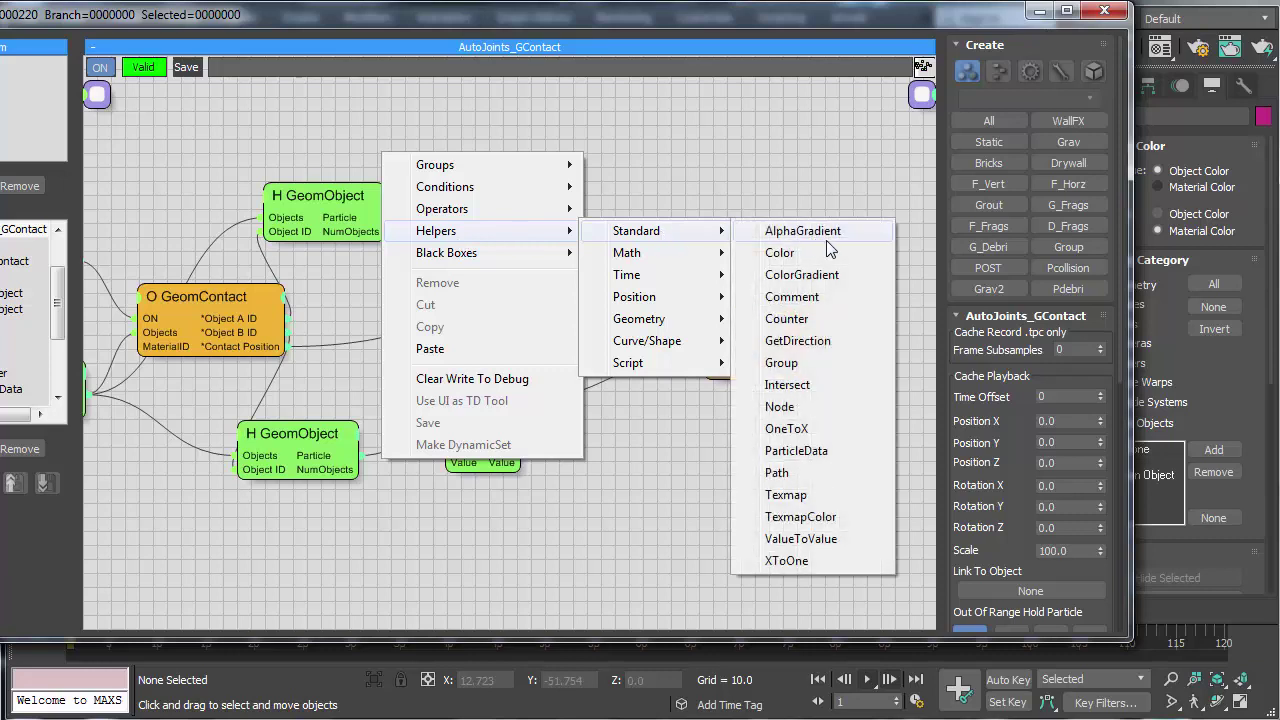
{"action": "left_click", "coordinate": [779, 451]}
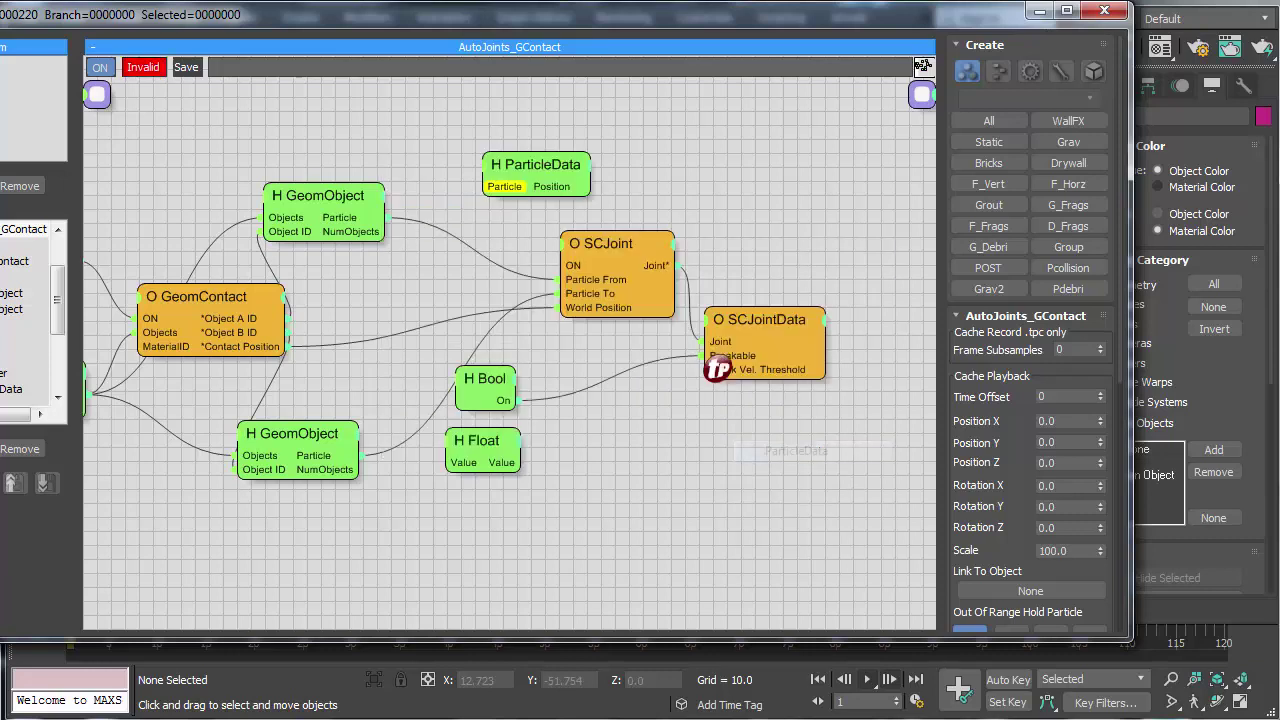
{"action": "left_click_drag", "start_coordinate": [514, 168], "coordinate": [470, 164]}
{"action": "right_click", "coordinate": [510, 168]}
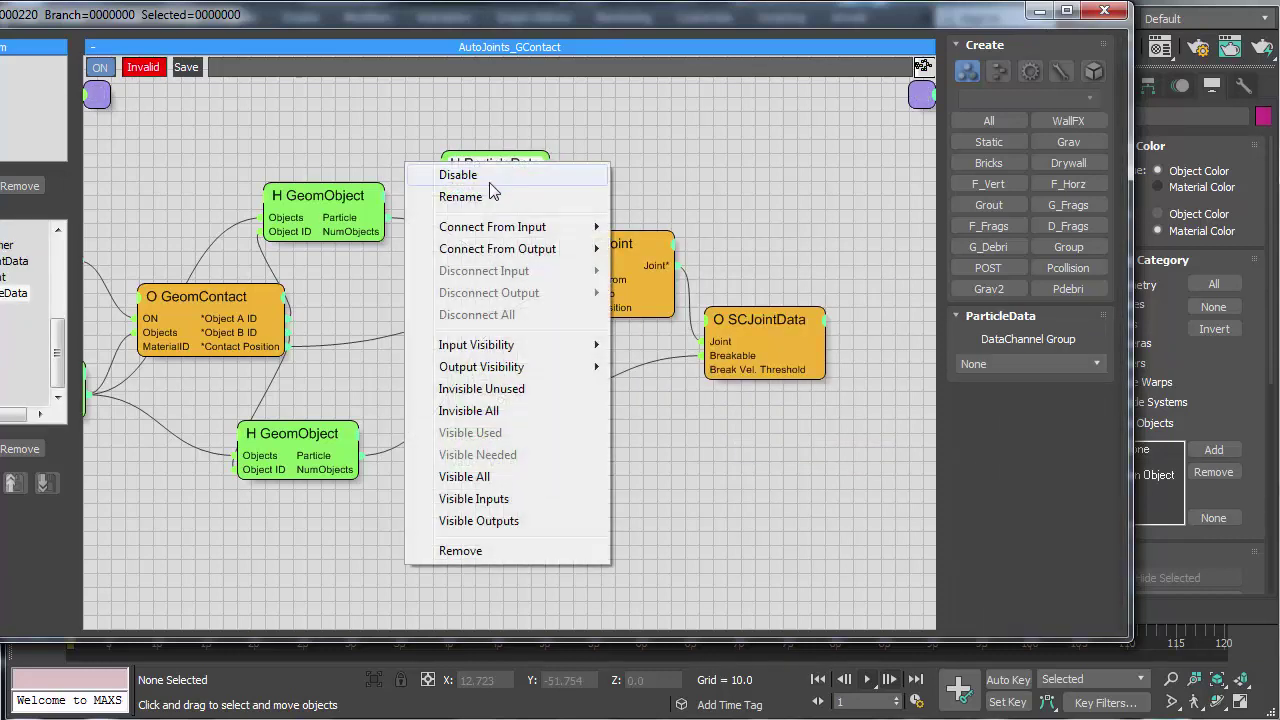
{"action": "mouse_move", "coordinate": [485, 370]}
{"action": "left_click", "coordinate": [657, 389]}
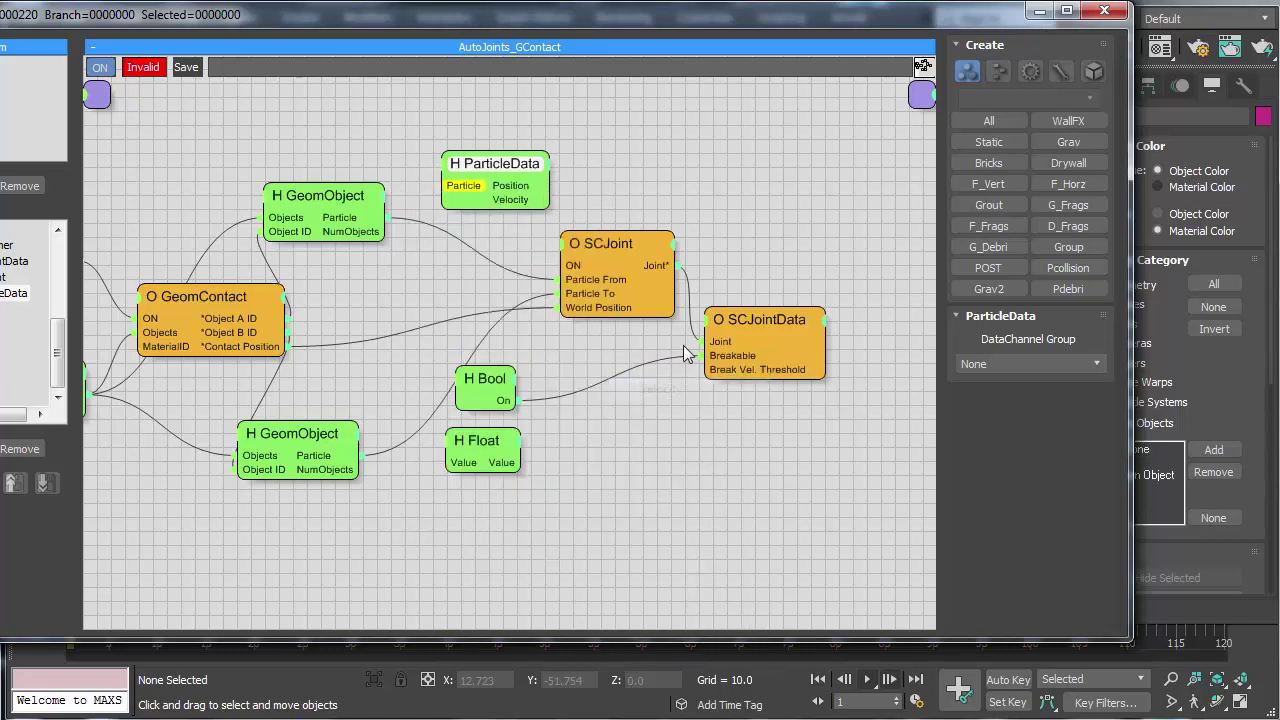
Step: Move SCJointData and SCJoint to make room and add a Threshold condition above SCJoint
{"action": "left_click_drag", "start_coordinate": [775, 322], "coordinate": [835, 349]}
{"action": "left_click", "coordinate": [603, 263]}
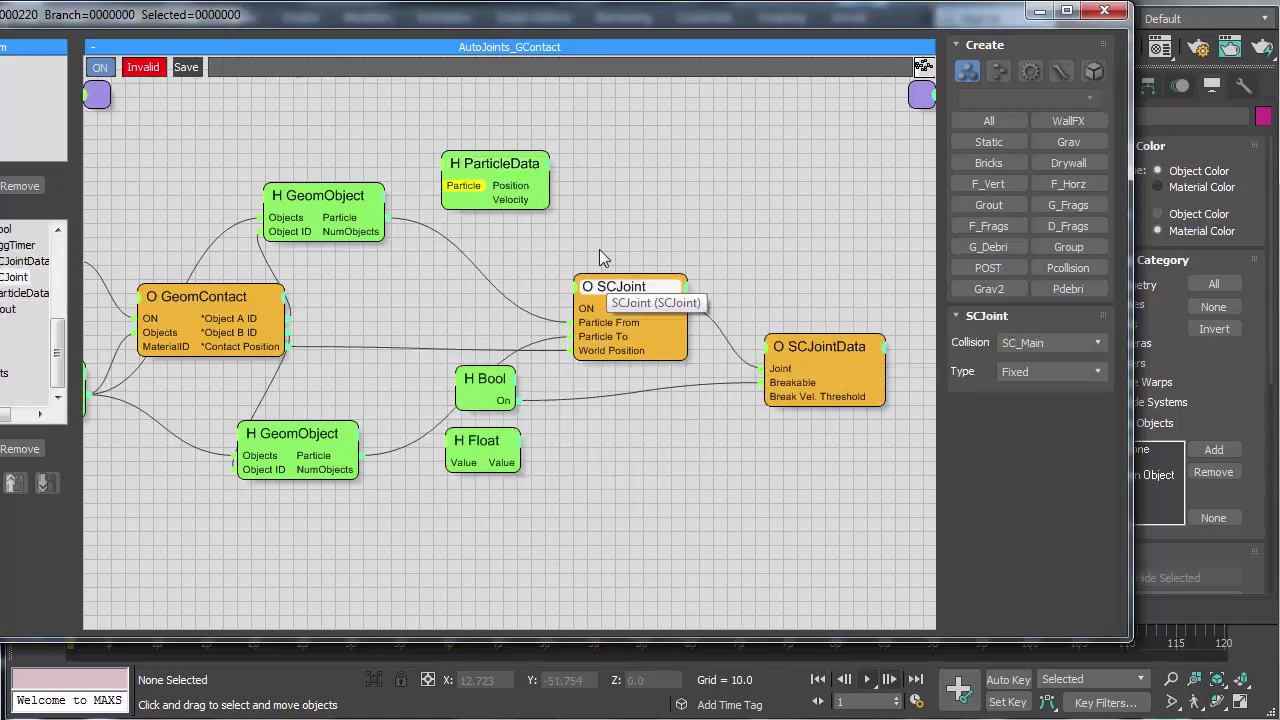
{"action": "right_click", "coordinate": [522, 171]}
{"action": "mouse_move", "coordinate": [845, 210]}
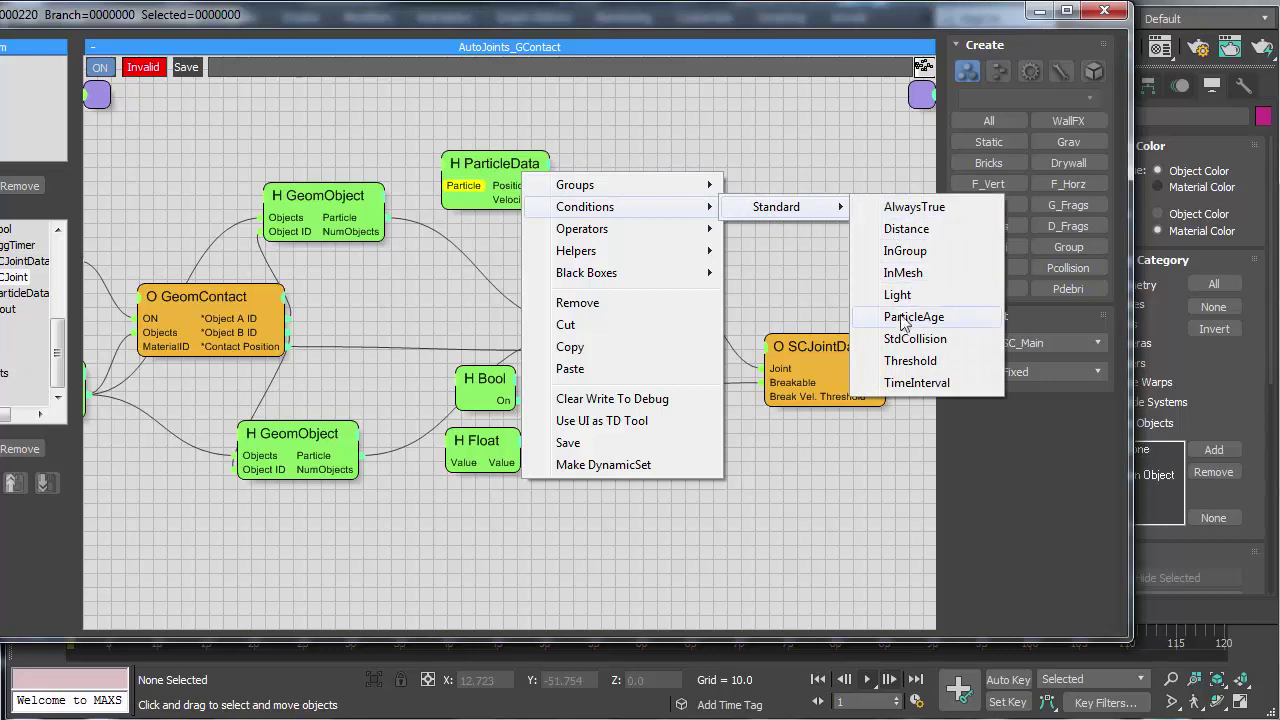
{"action": "left_click", "coordinate": [908, 361]}
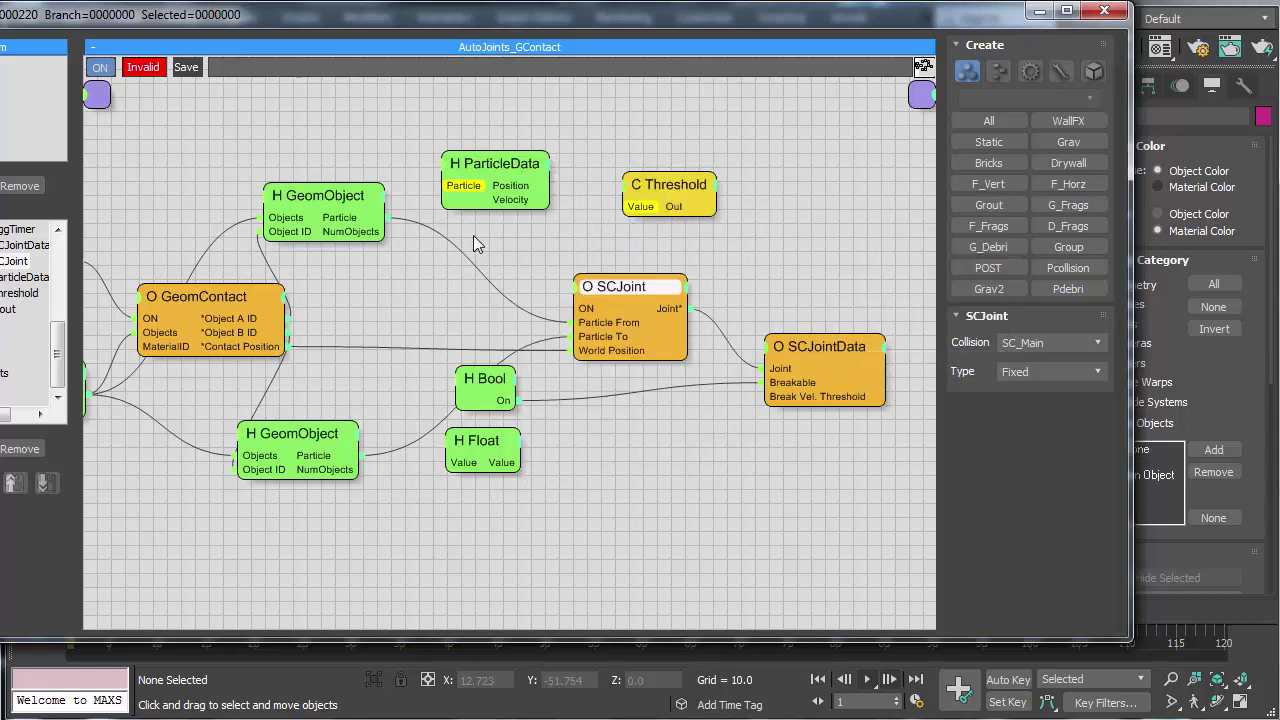
{"action": "left_click_drag", "start_coordinate": [608, 289], "coordinate": [610, 292]}
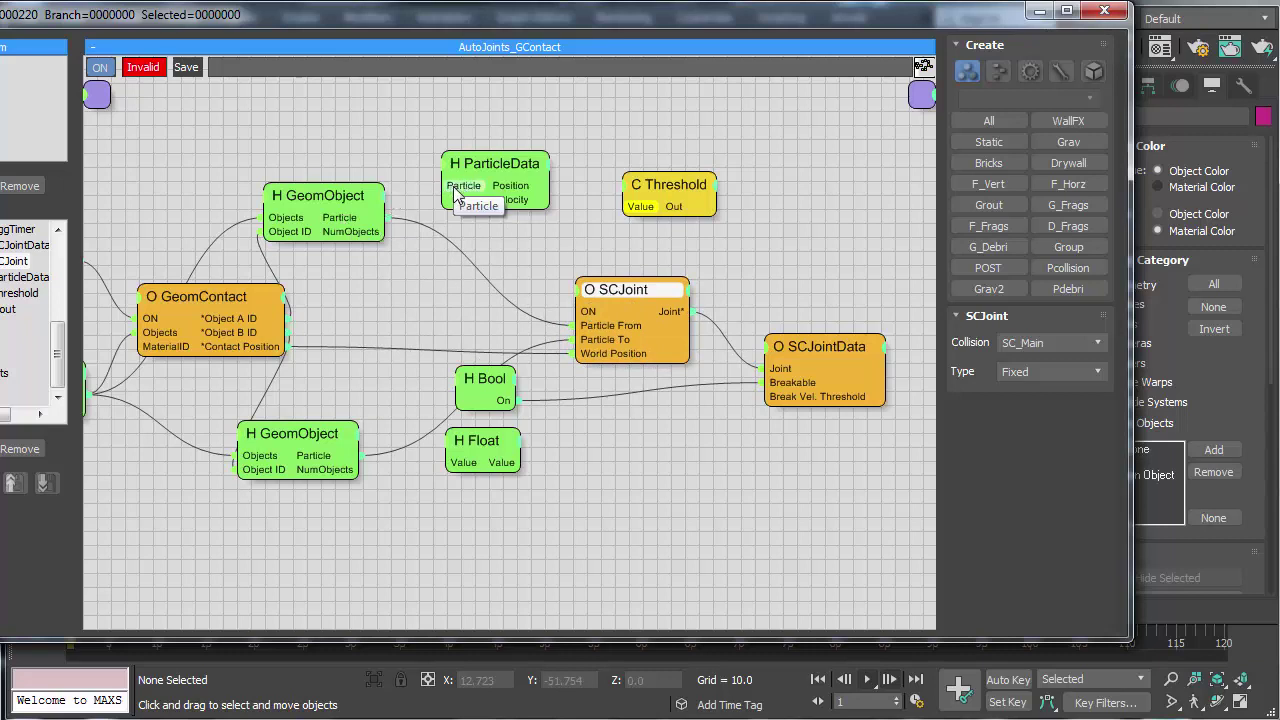
Step: Wire the upper GeomObject's Particle to ParticleData, its Velocity to Threshold, and Threshold's Out to SCJoint's ON, with Threshold 1 at 25.0
{"action": "left_click_drag", "start_coordinate": [510, 164], "coordinate": [487, 147]}
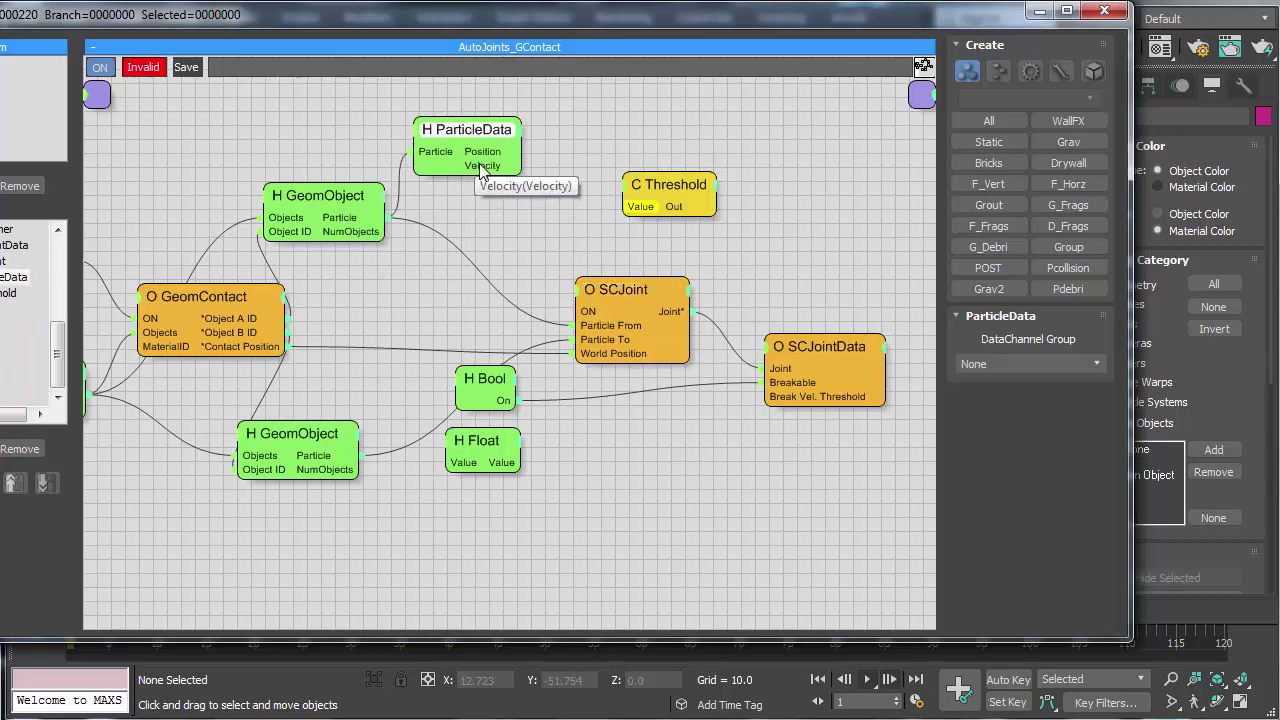
{"action": "left_click_drag", "start_coordinate": [636, 208], "coordinate": [638, 207]}
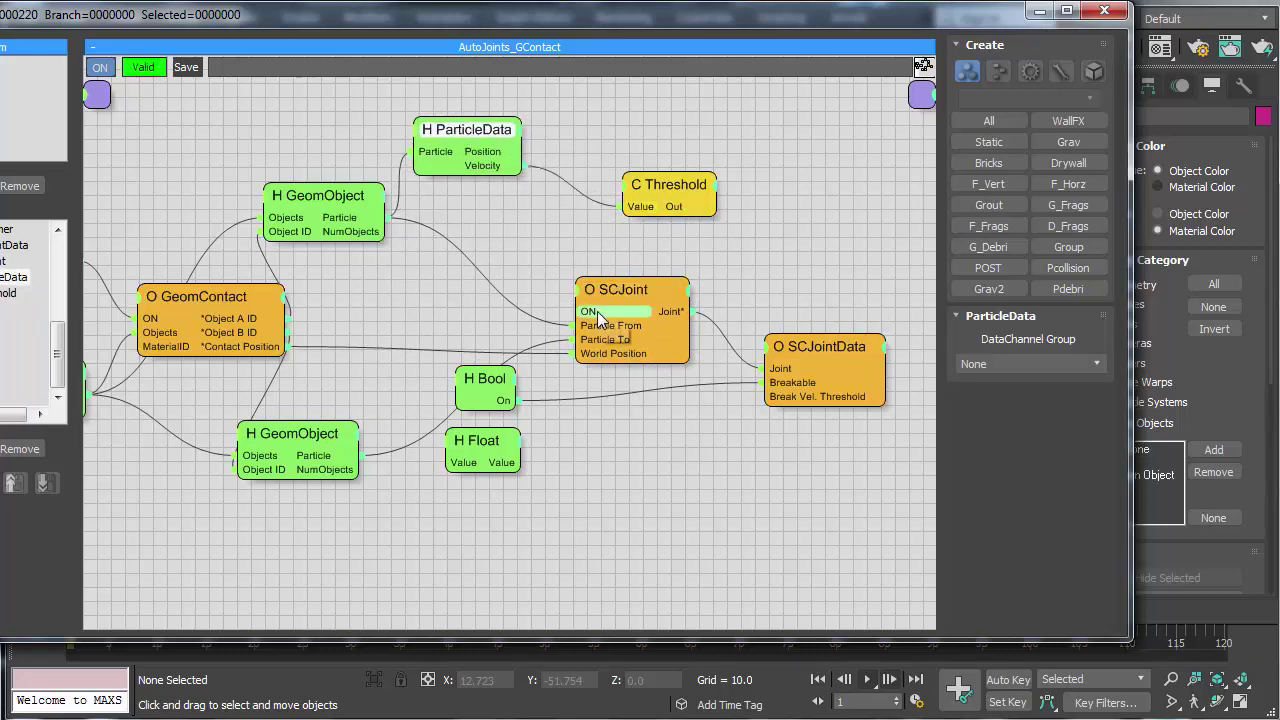
{"action": "left_click_drag", "start_coordinate": [598, 318], "coordinate": [598, 316]}
{"action": "left_click_drag", "start_coordinate": [652, 206], "coordinate": [570, 220]}
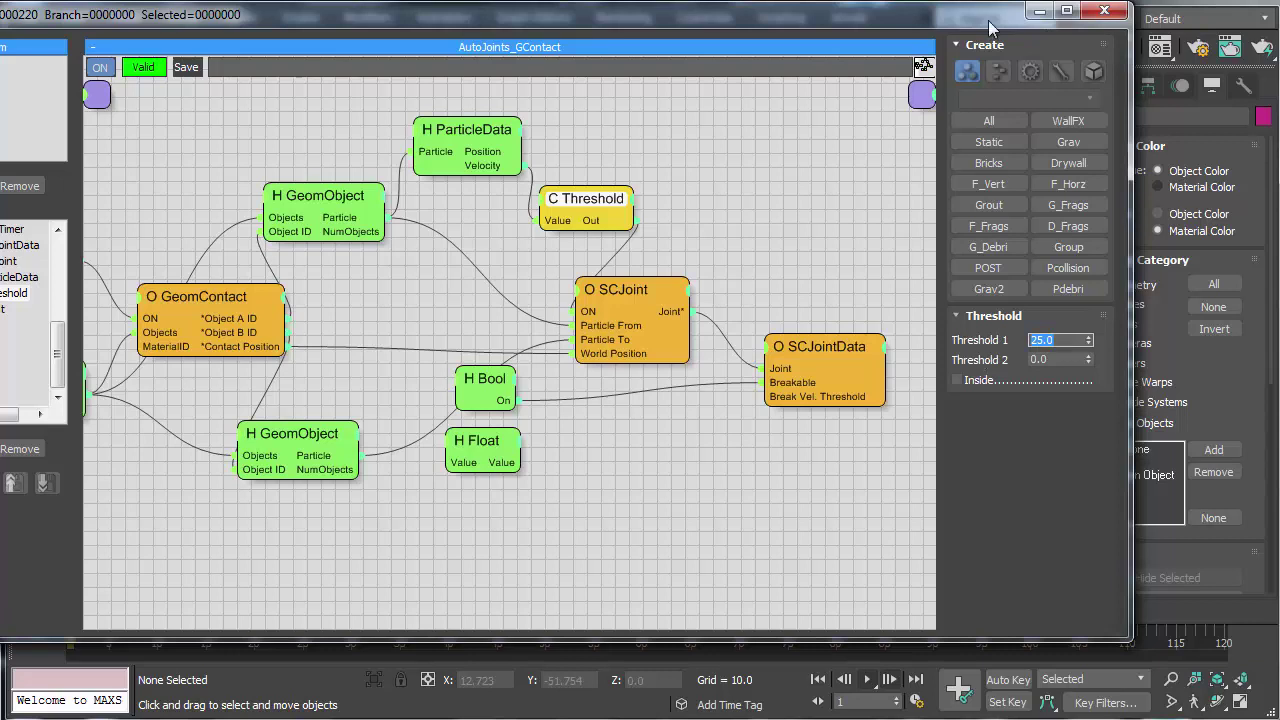
Step: Close the particle editor, play the wall simulation, and scrub from the first frame to about frame 27 to inspect how the bricks break
{"action": "left_click", "coordinate": [1104, 10]}
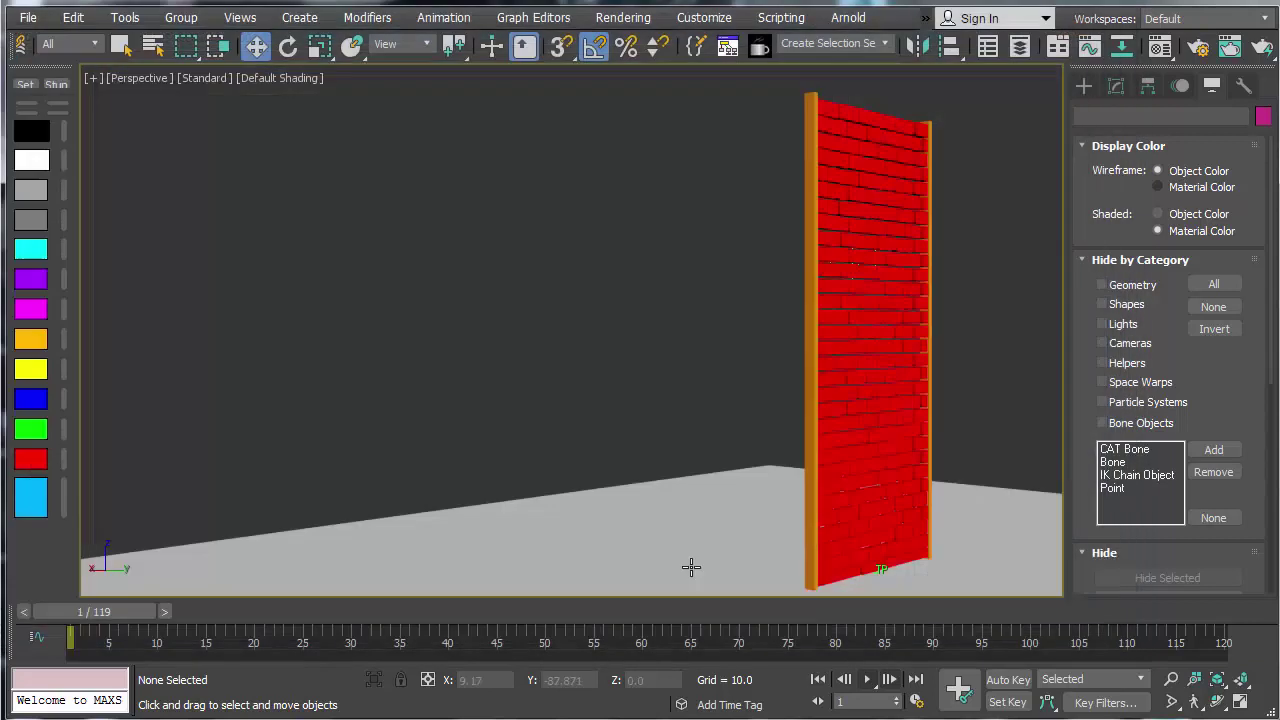
{"action": "left_click", "coordinate": [868, 684]}
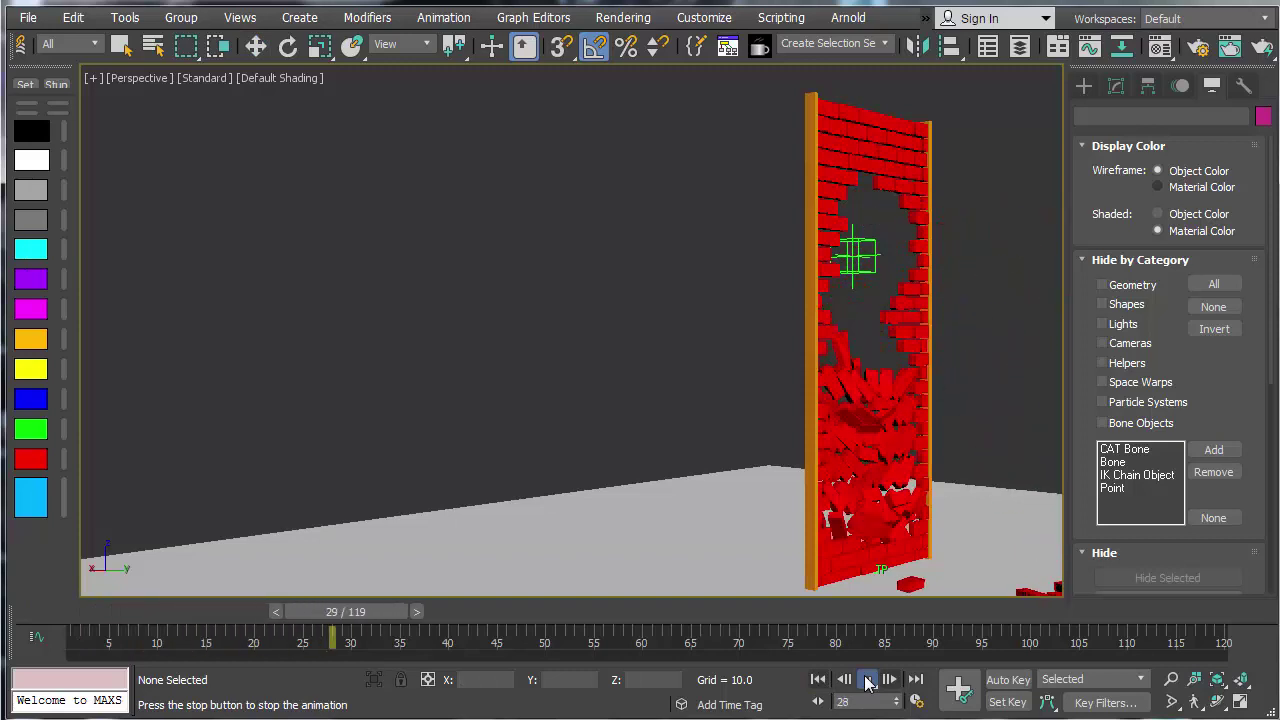
{"action": "left_click", "coordinate": [818, 679]}
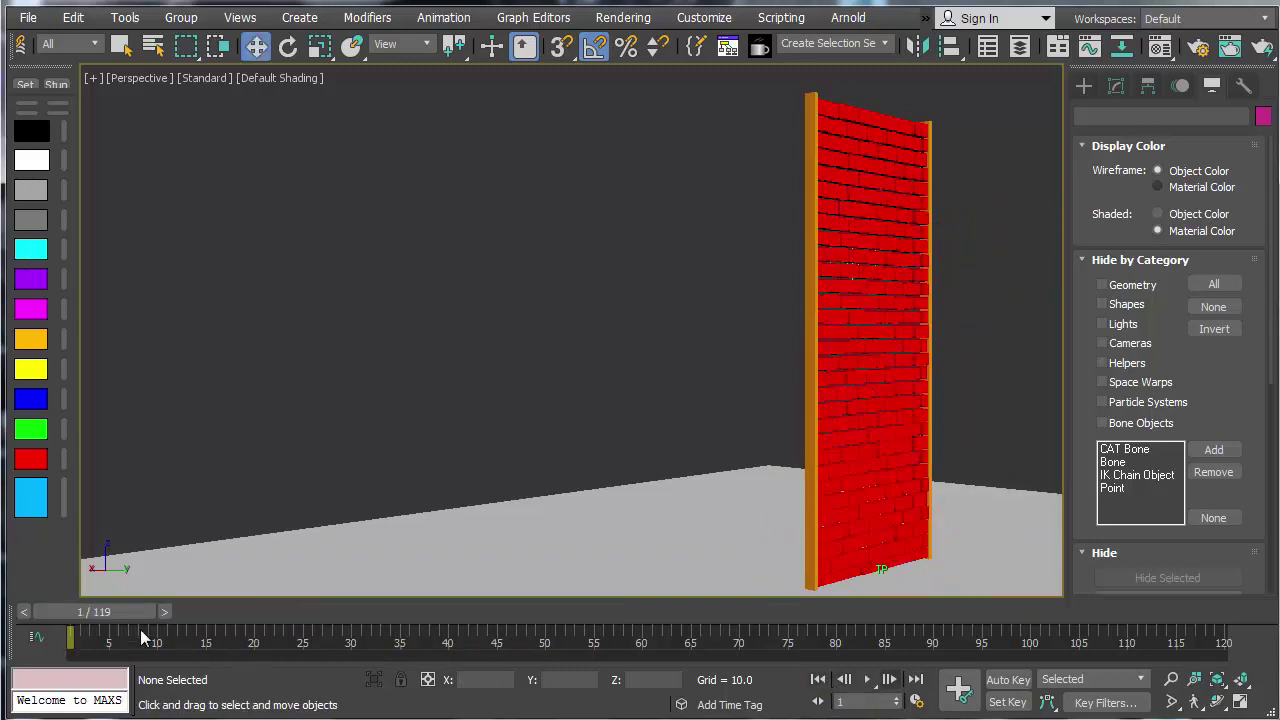
{"action": "left_click_drag", "start_coordinate": [101, 617], "coordinate": [238, 638]}
{"action": "middle_click_drag", "start_coordinate": [834, 520], "coordinate": [513, 550]}
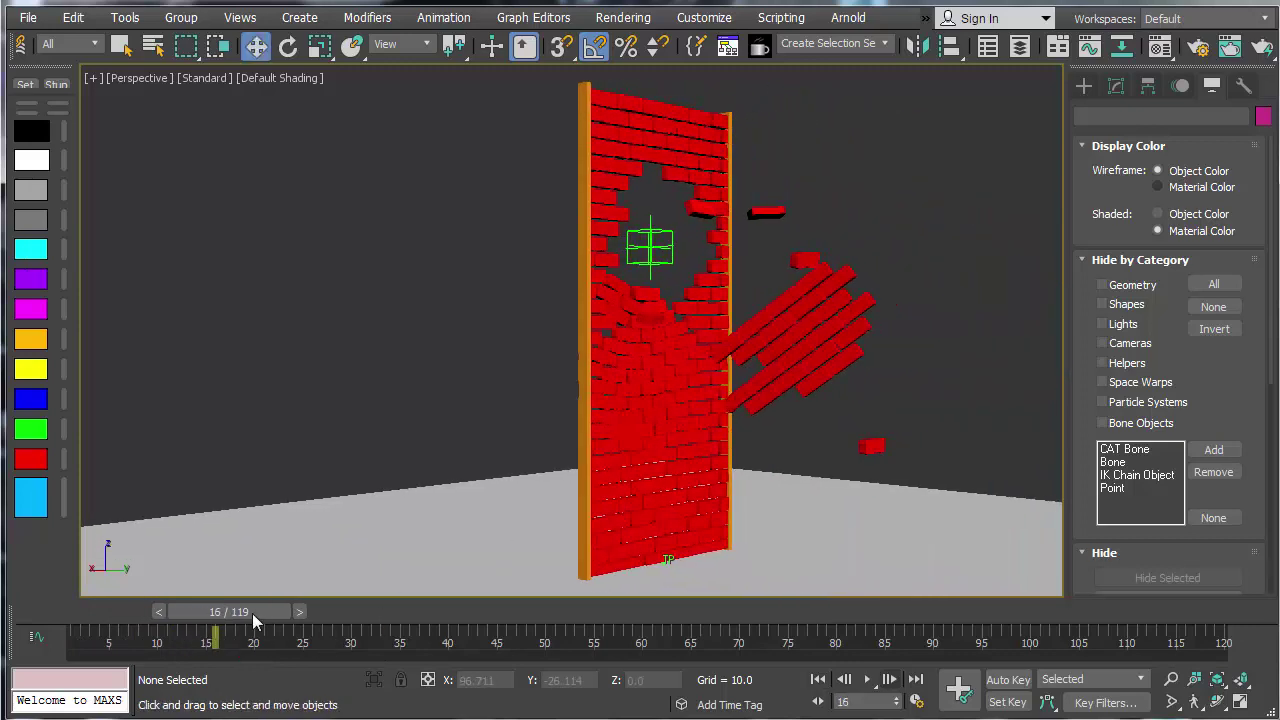
{"action": "left_click_drag", "start_coordinate": [253, 621], "coordinate": [365, 634]}
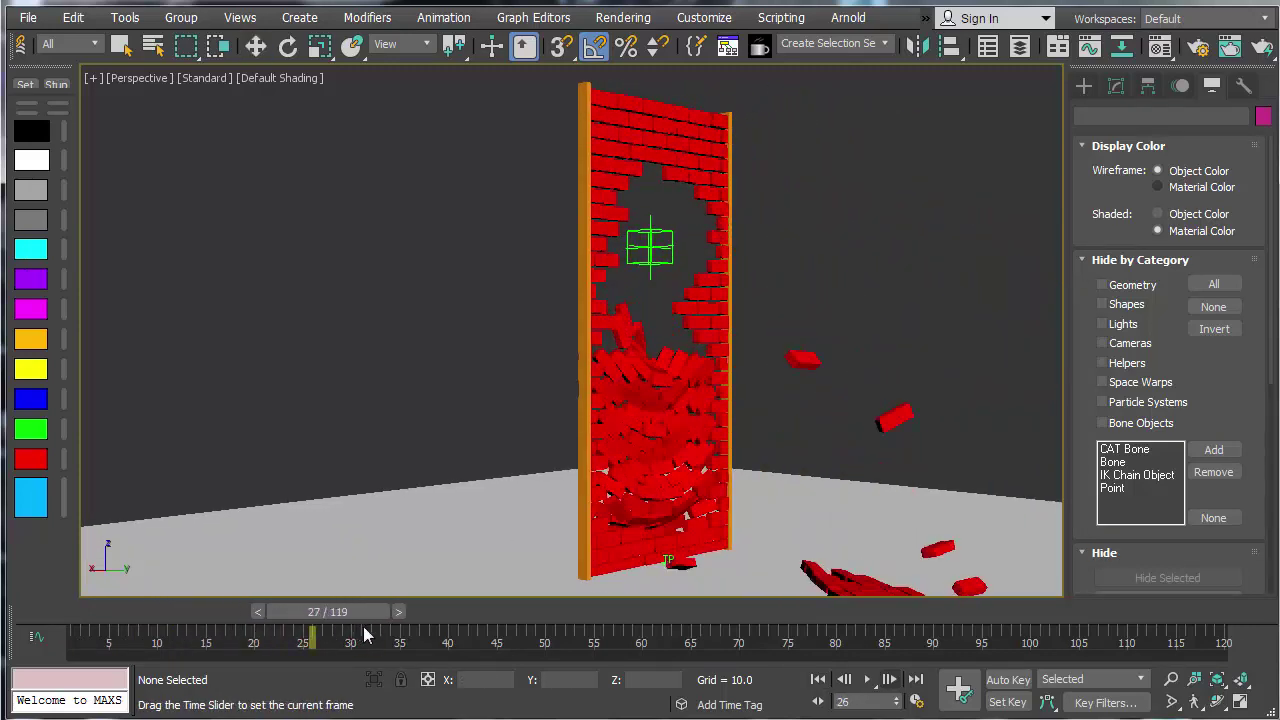
Step: Scrub the wall simulation from the first frame to about frame 31 to inspect how the bricks break apart
{"action": "middle_click_drag", "start_coordinate": [931, 504], "coordinate": [929, 462]}
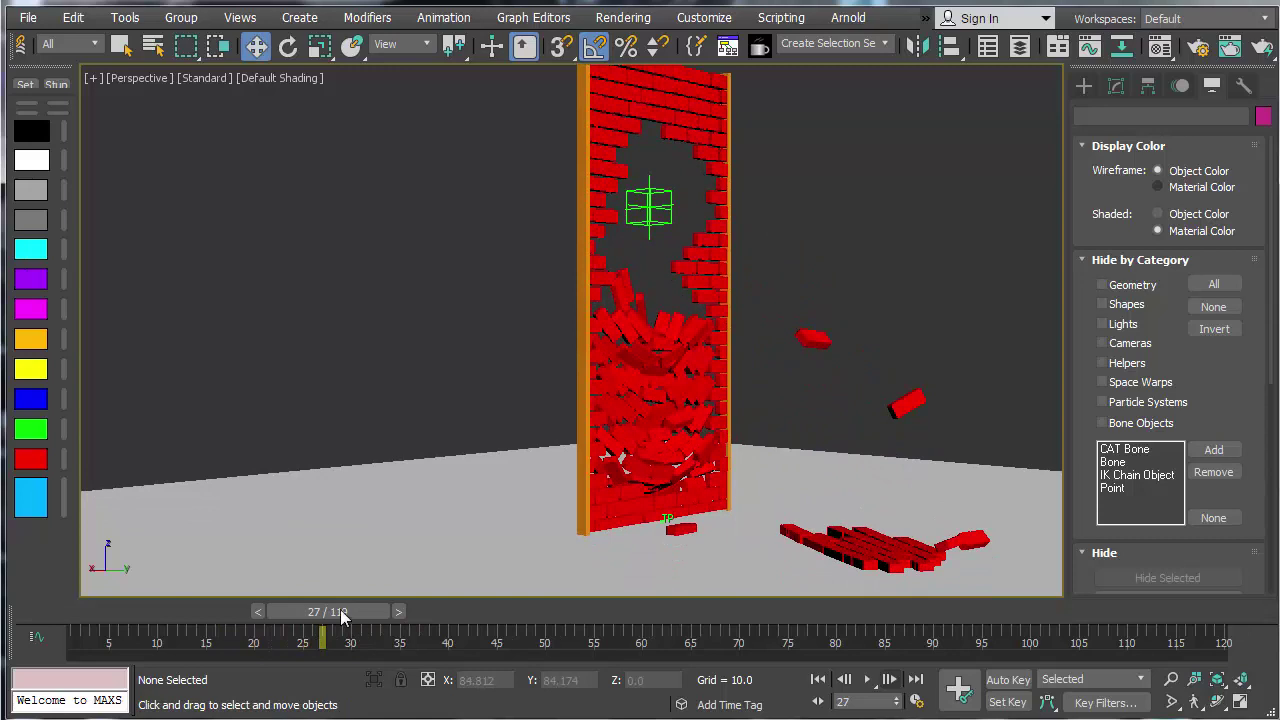
{"action": "left_click", "coordinate": [80, 613]}
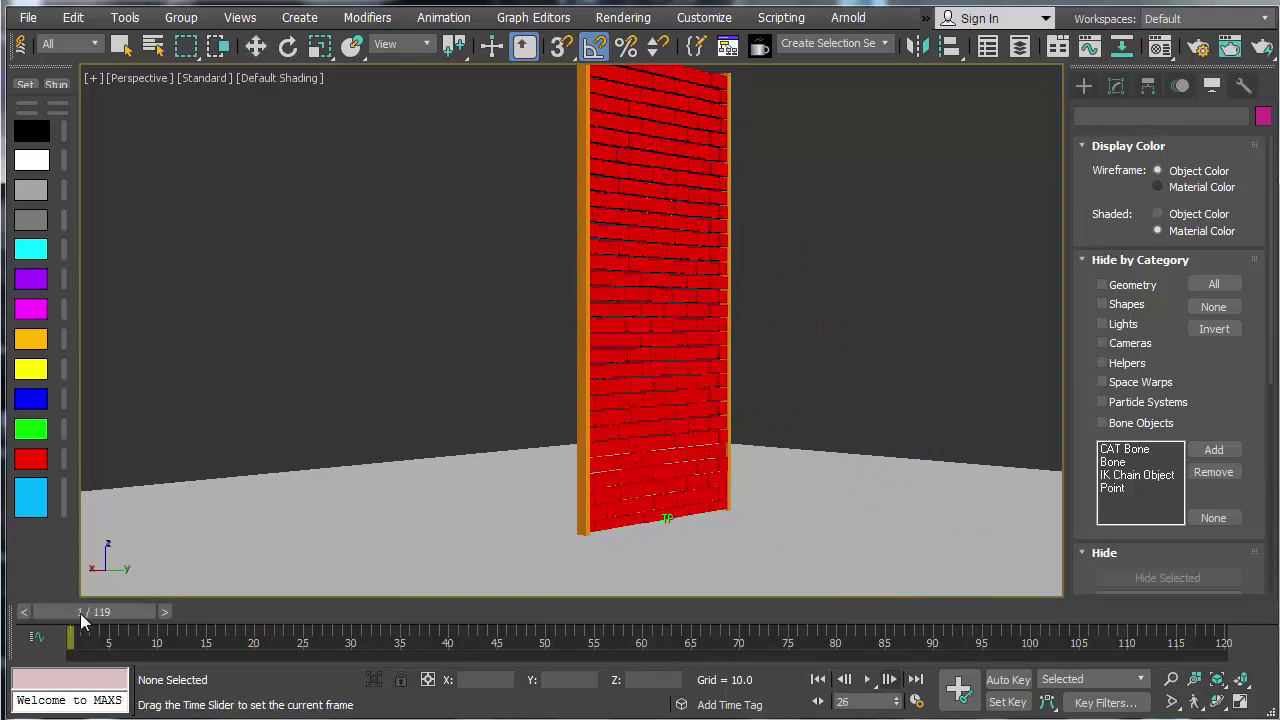
{"action": "left_click_drag", "start_coordinate": [80, 613], "coordinate": [272, 637]}
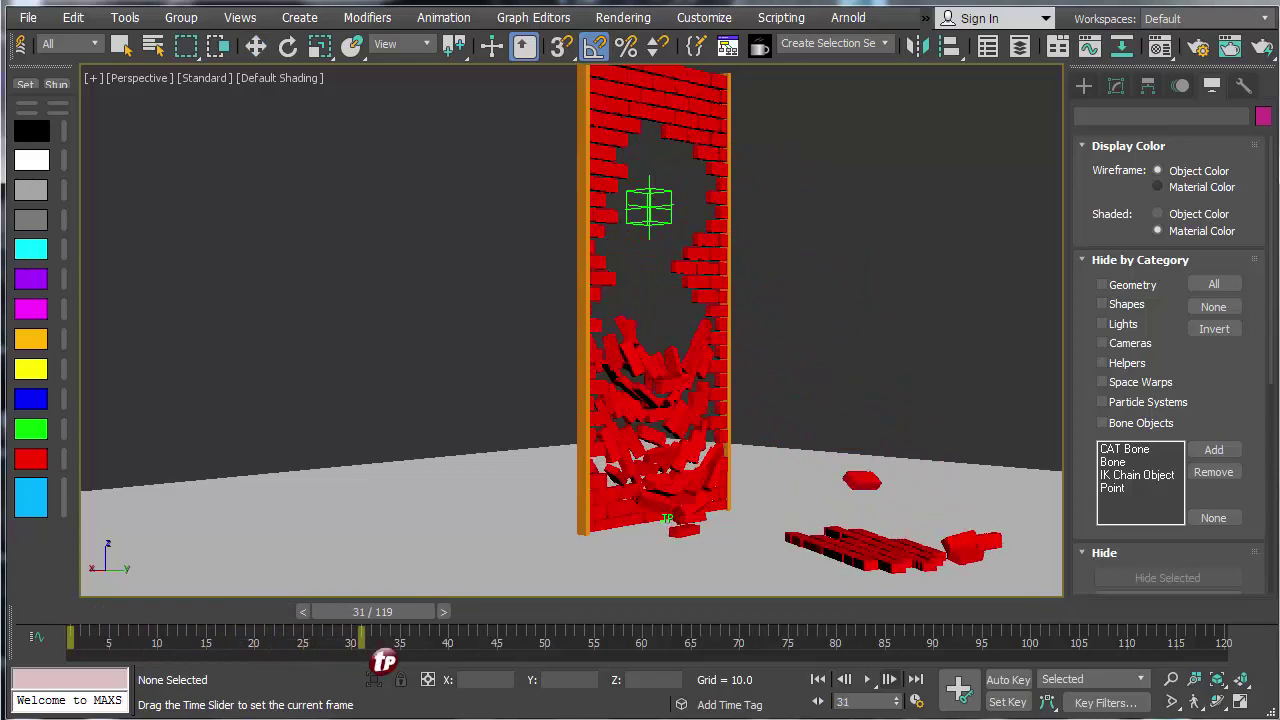
{"action": "key", "text": "w"}
{"action": "left_click", "coordinate": [65, 607]}
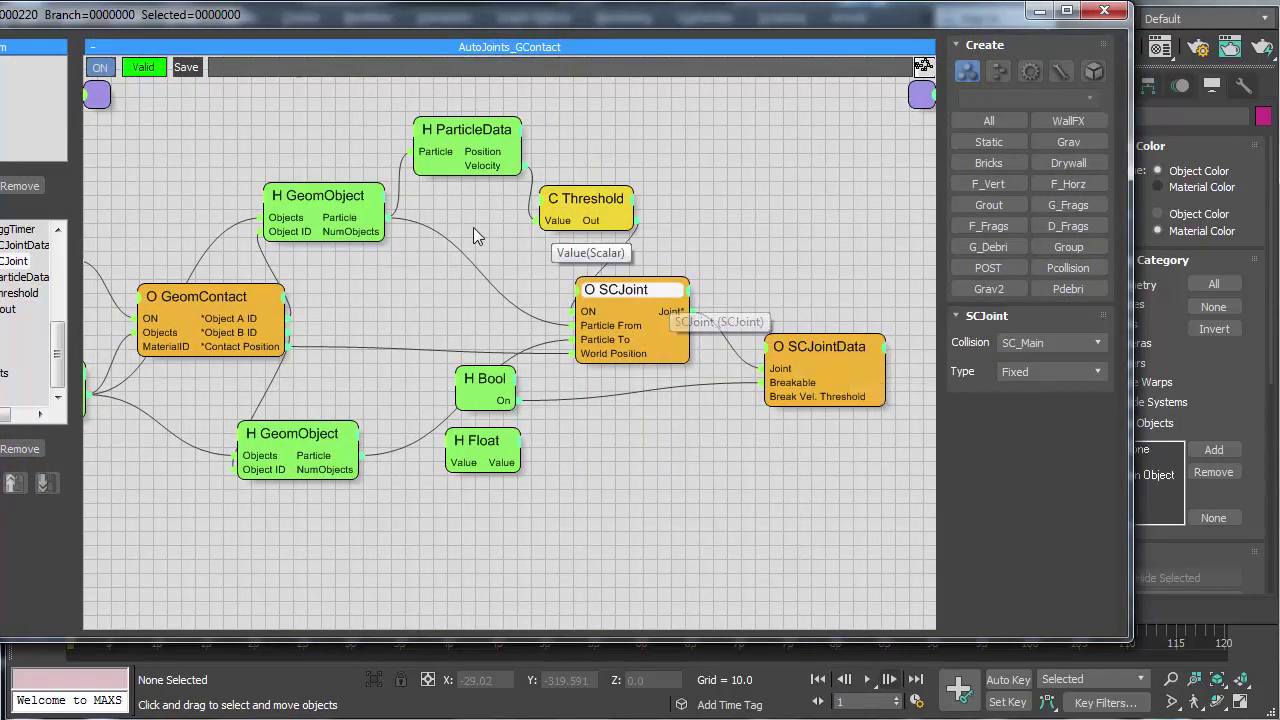
Step: Set the GeomContact operator's Distance and Radius to 0.6
{"action": "left_click", "coordinate": [209, 296]}
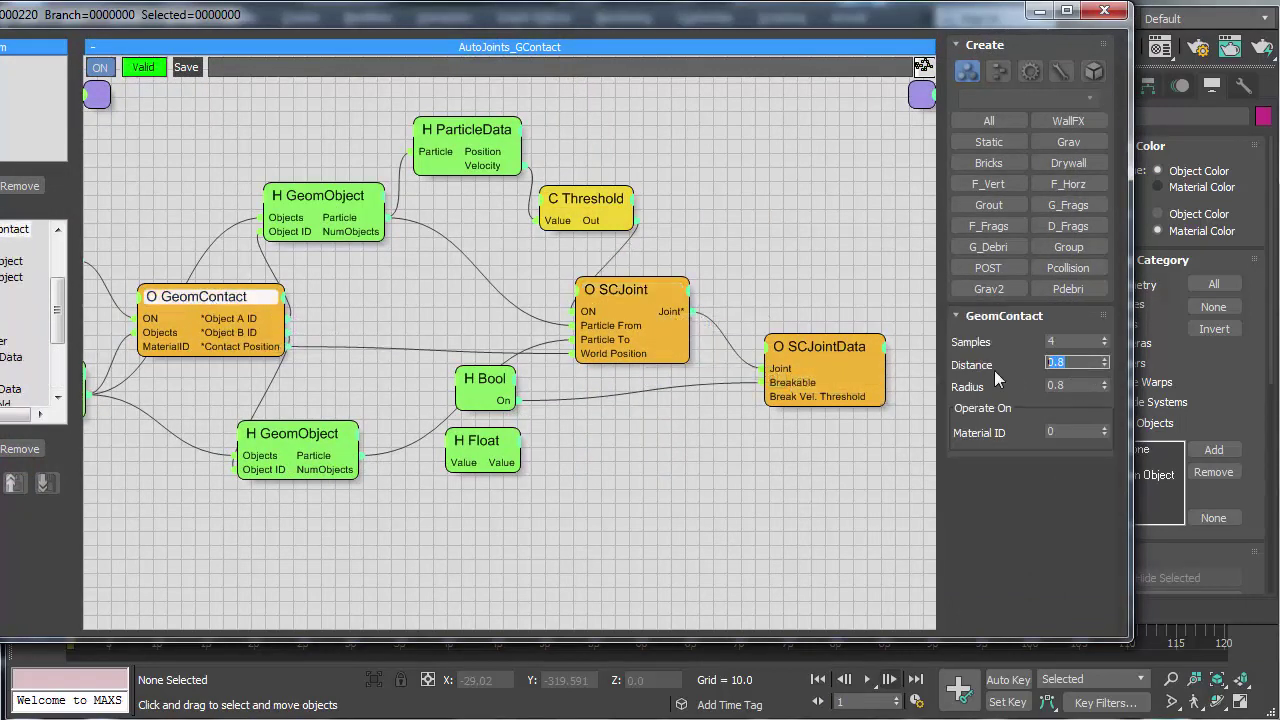
{"action": "type", "text": "0.6"}
{"action": "left_click", "coordinate": [1078, 385]}
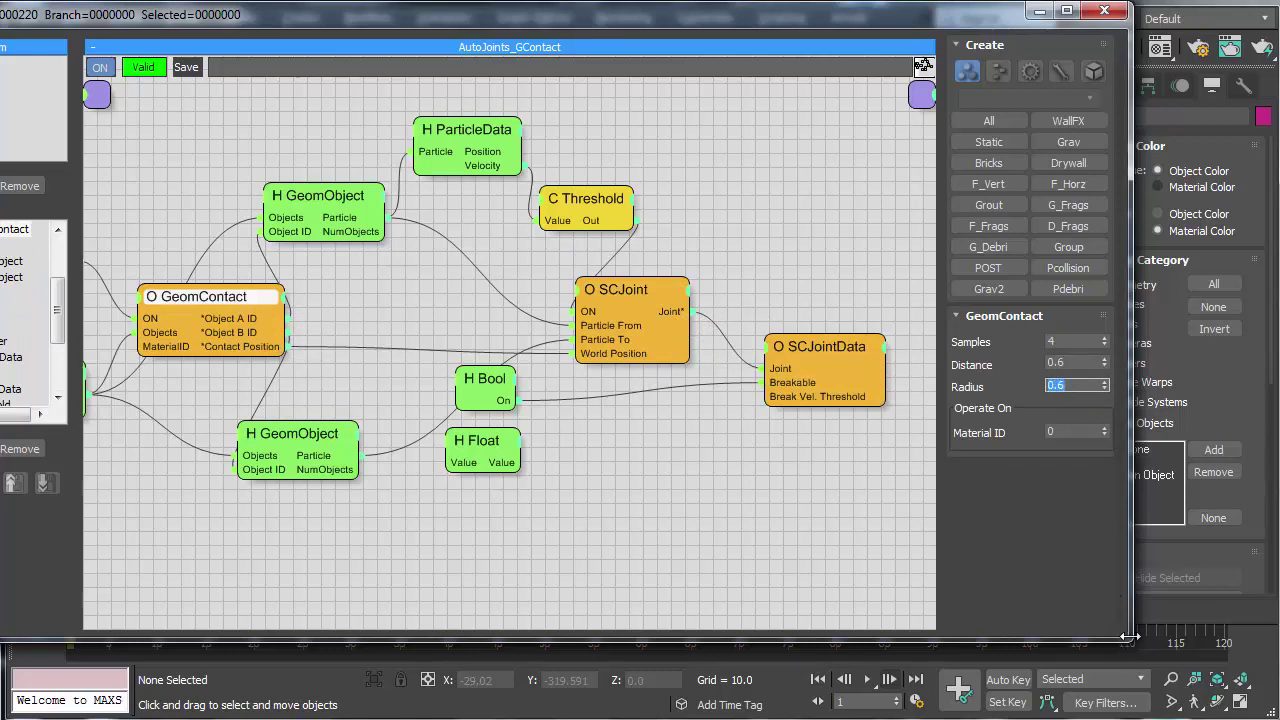
Step: Shift the particle editor aside to uncover the wall, play the simulation twice, and return to the first frame
{"action": "left_click_drag", "start_coordinate": [727, 28], "coordinate": [261, 31]}
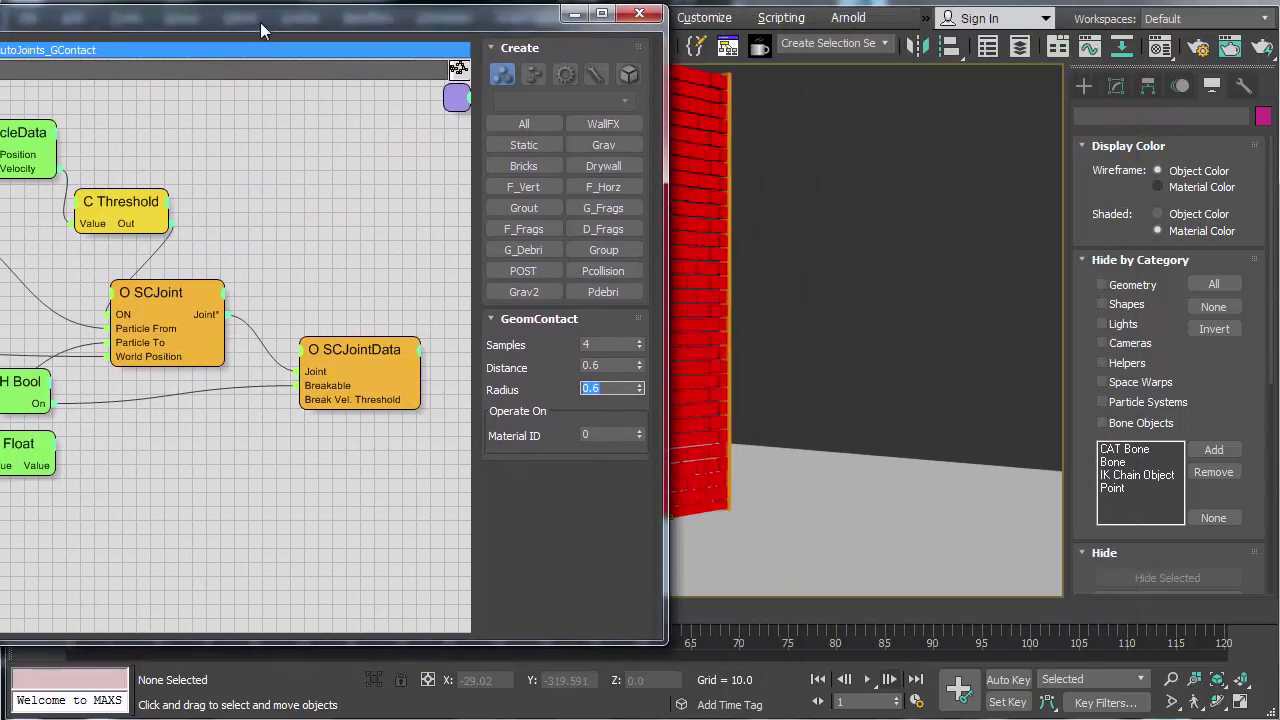
{"action": "left_click", "coordinate": [868, 680]}
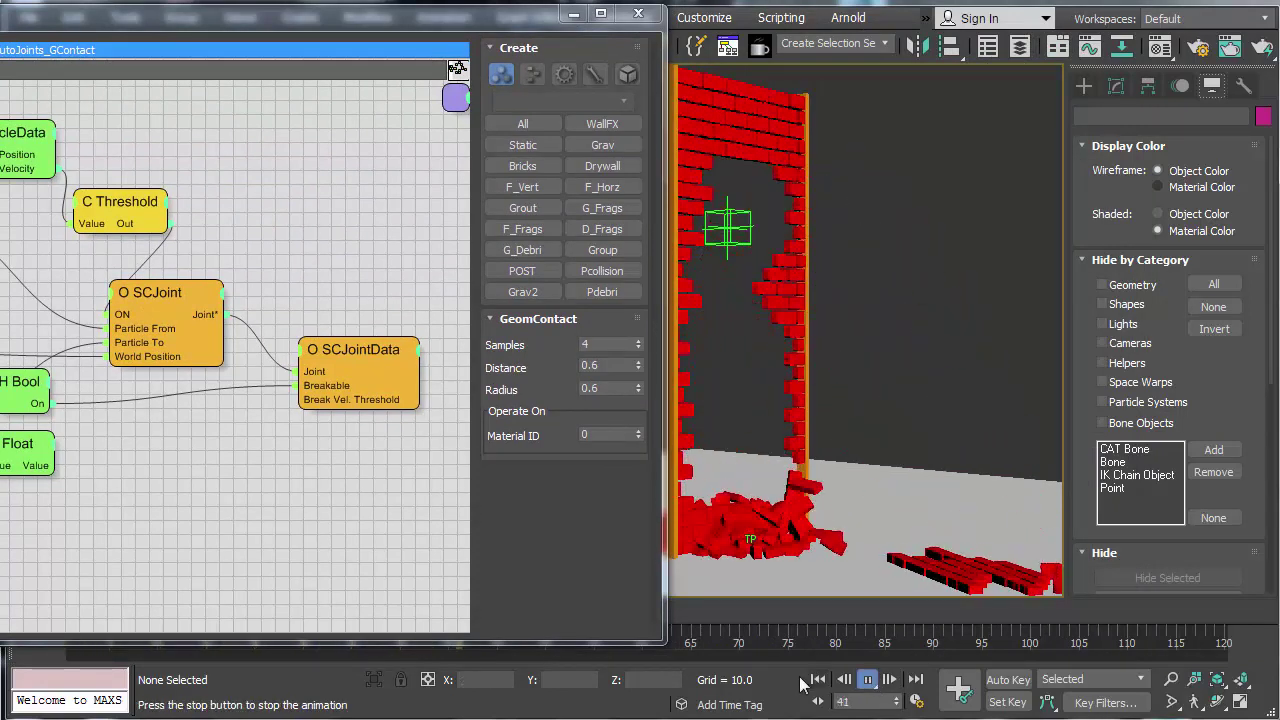
{"action": "left_click", "coordinate": [869, 681]}
{"action": "left_click", "coordinate": [868, 680]}
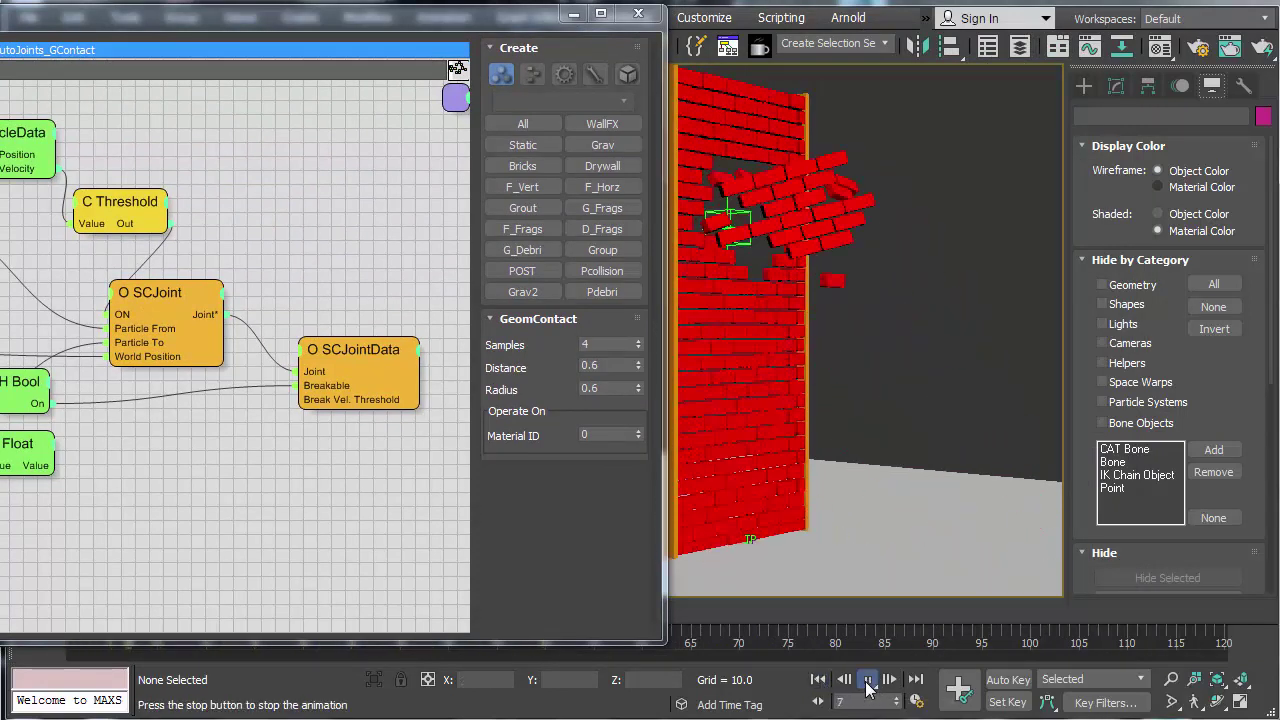
{"action": "left_click", "coordinate": [868, 680]}
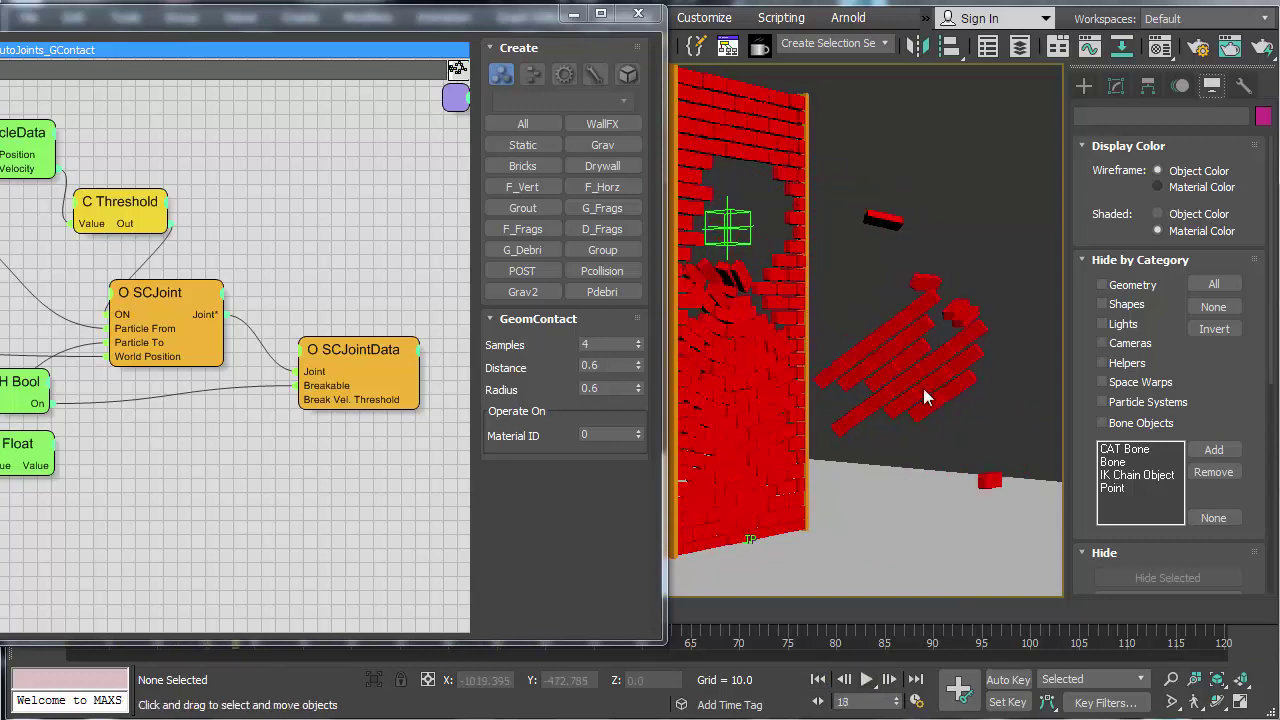
{"action": "left_click", "coordinate": [818, 680]}
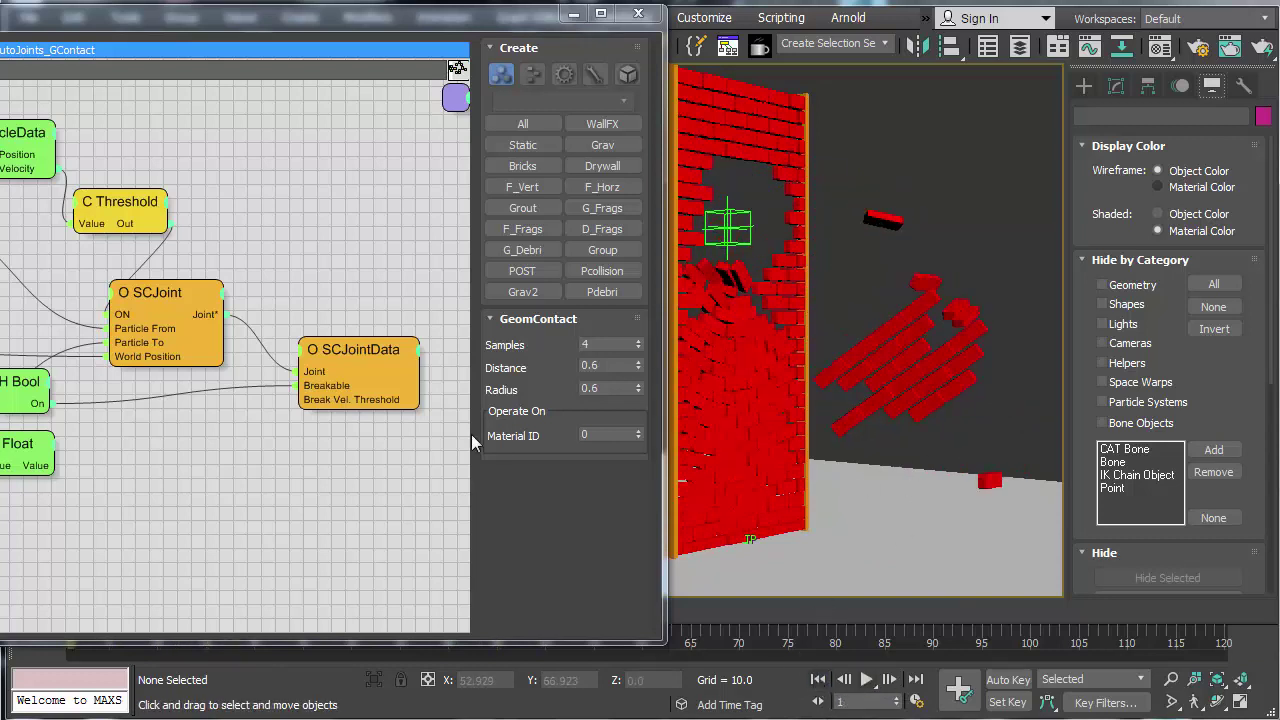
Step: Set the GeomContact operator's Distance and Radius to 0.9
{"action": "left_click", "coordinate": [163, 290]}
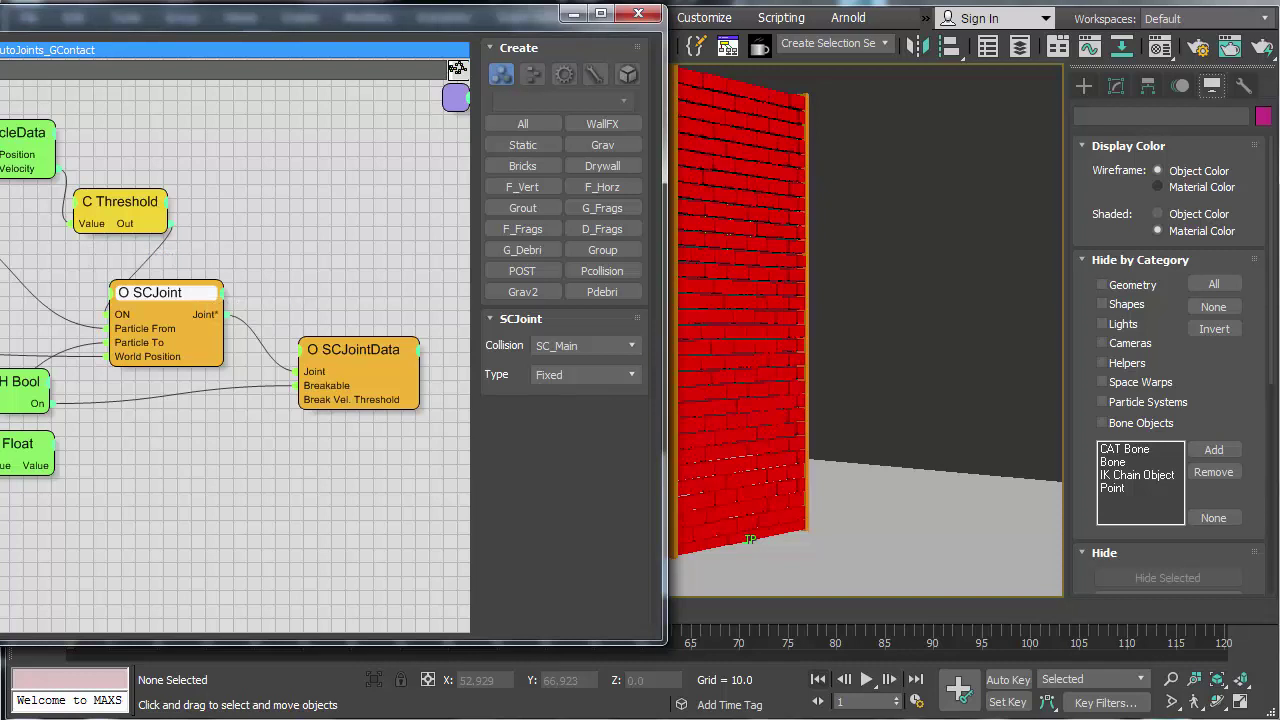
{"action": "key", "text": "Escape"}
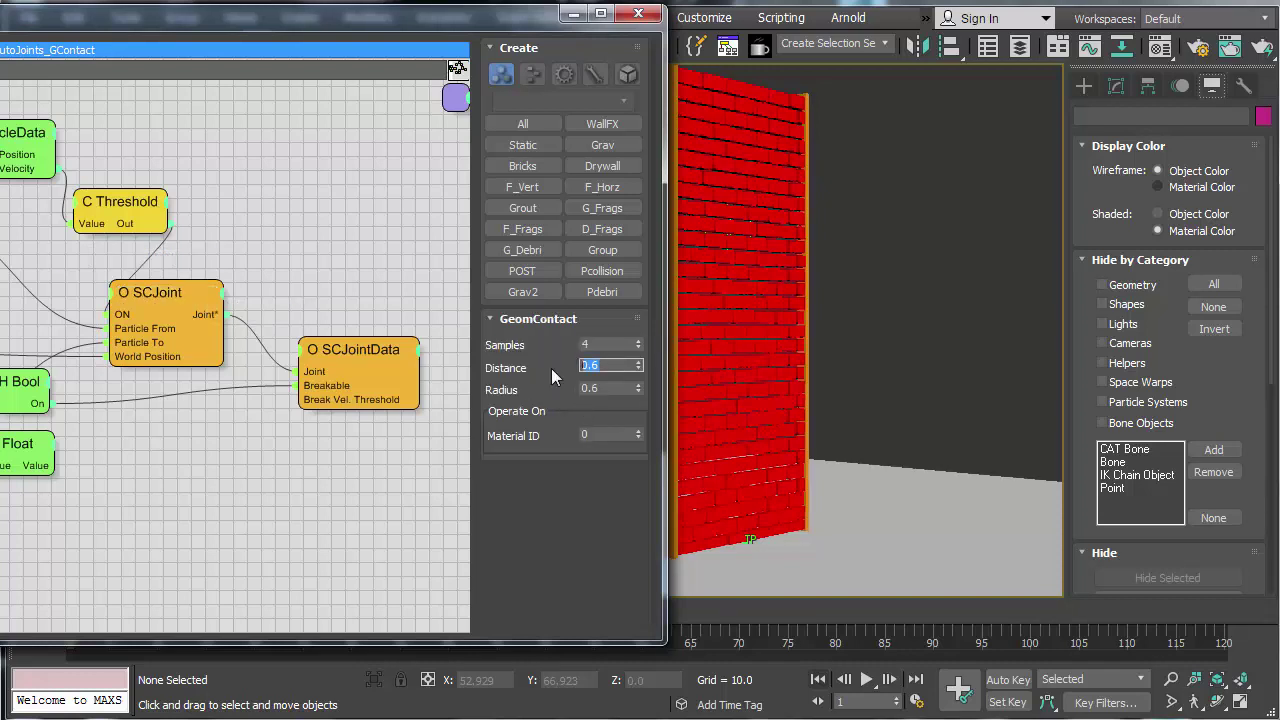
{"action": "type", "text": ".9"}
{"action": "key", "text": "Tab"}
{"action": "type", "text": ".9"}
{"action": "key", "text": "Return"}
Step: Replay the wall simulation from the first frame to check the break-up with the larger contact distance and radius
{"action": "left_click", "coordinate": [866, 679]}
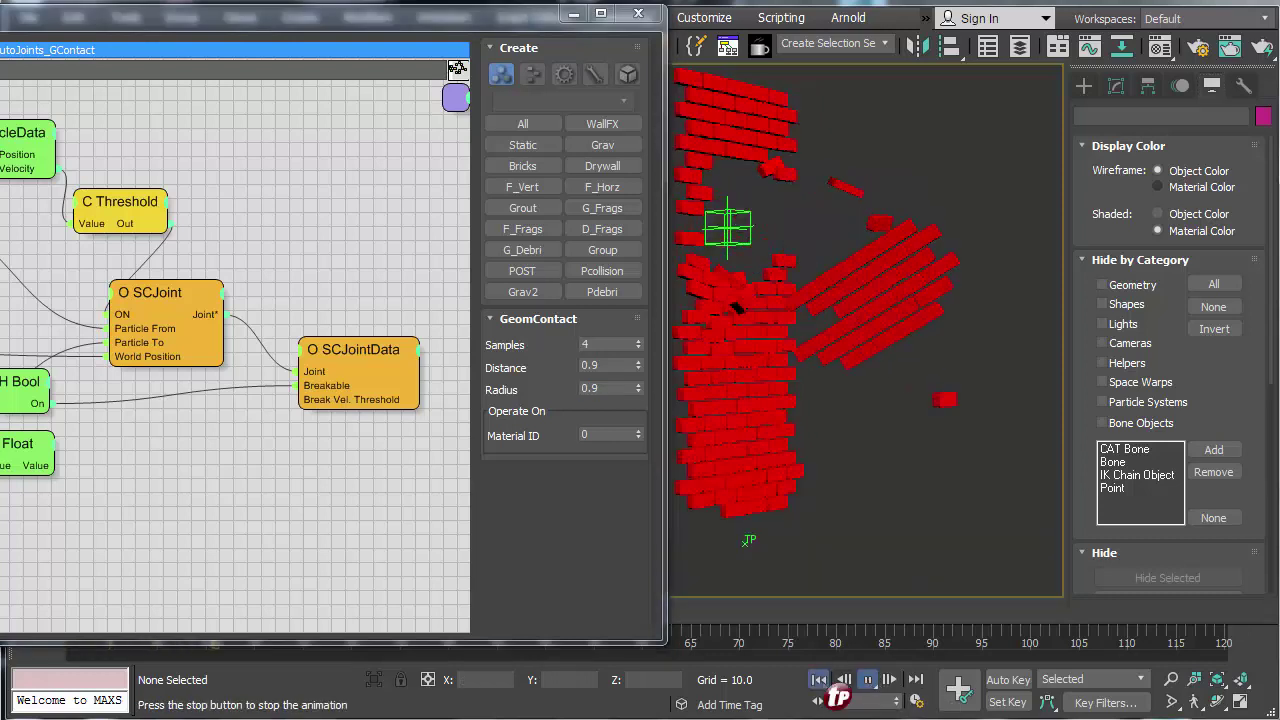
{"action": "left_click", "coordinate": [818, 679]}
{"action": "left_click", "coordinate": [867, 679]}
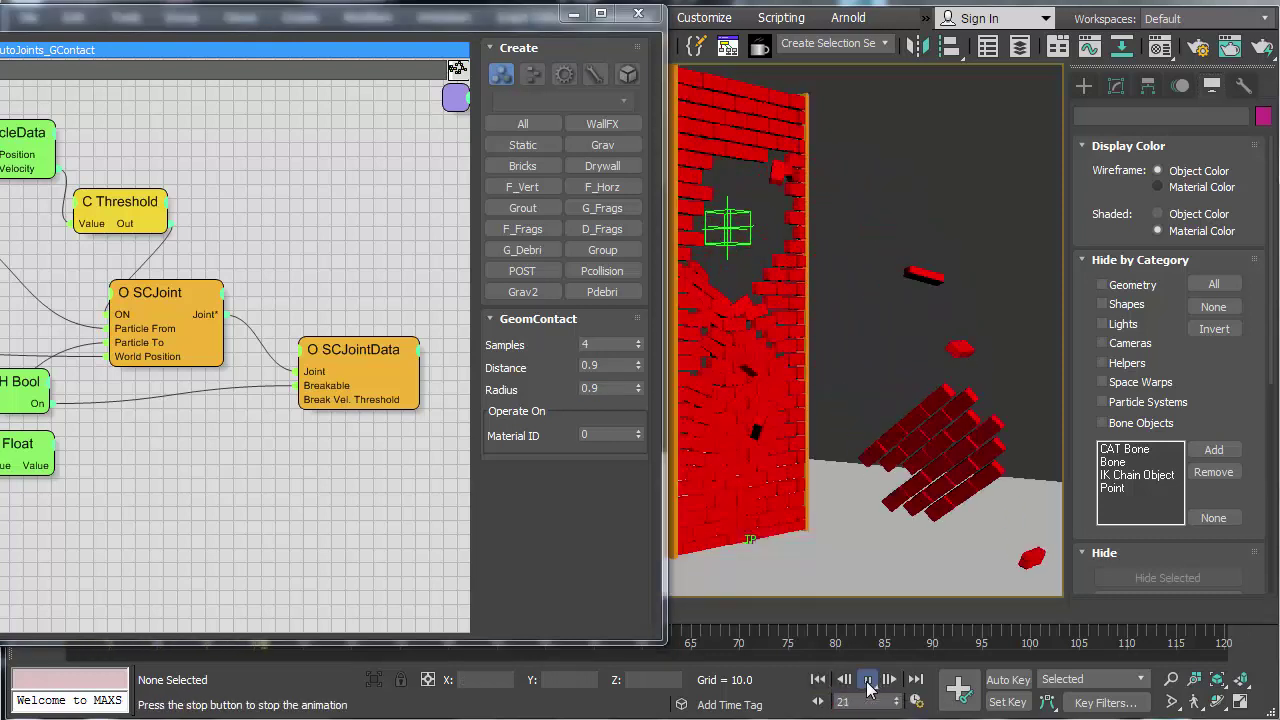
{"action": "left_click", "coordinate": [867, 679]}
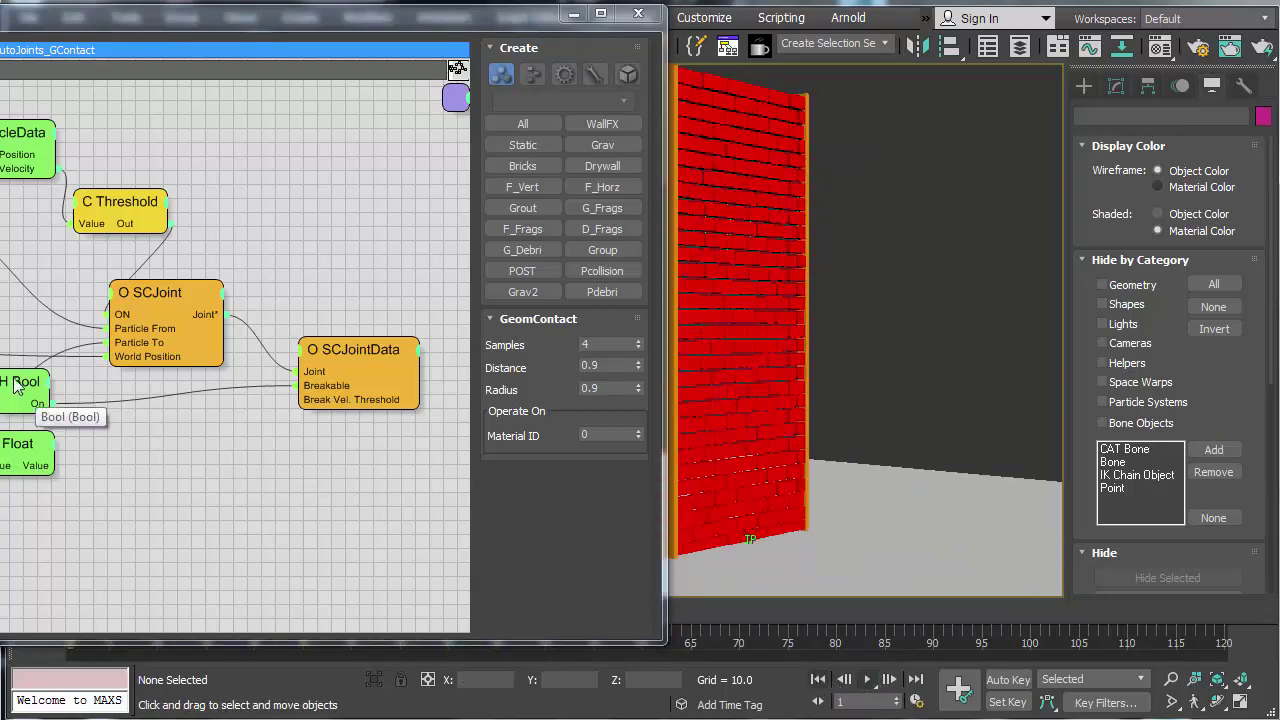
Step: Move Bool and Float next to SCJointData, wire Float's Value to Break Vel. Threshold, and set Float to 40.0
{"action": "left_click_drag", "start_coordinate": [17, 388], "coordinate": [130, 396]}
{"action": "left_click_drag", "start_coordinate": [54, 465], "coordinate": [300, 399]}
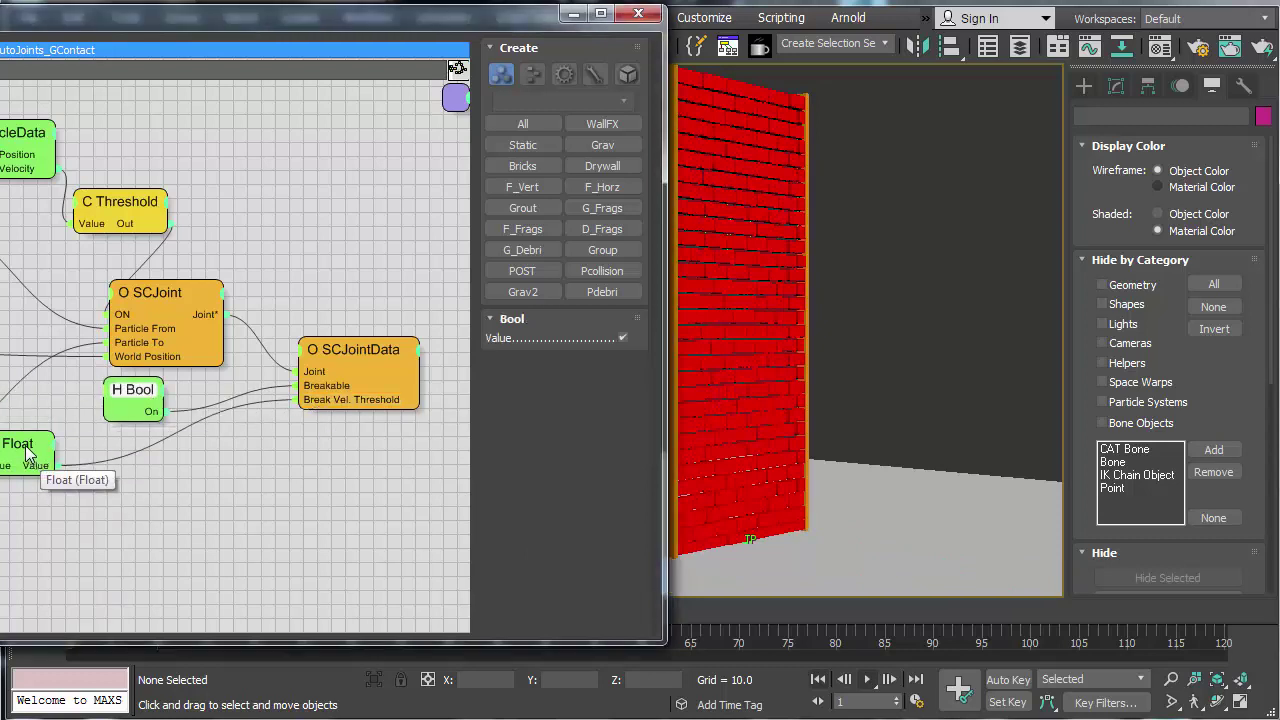
{"action": "left_click_drag", "start_coordinate": [27, 453], "coordinate": [152, 456]}
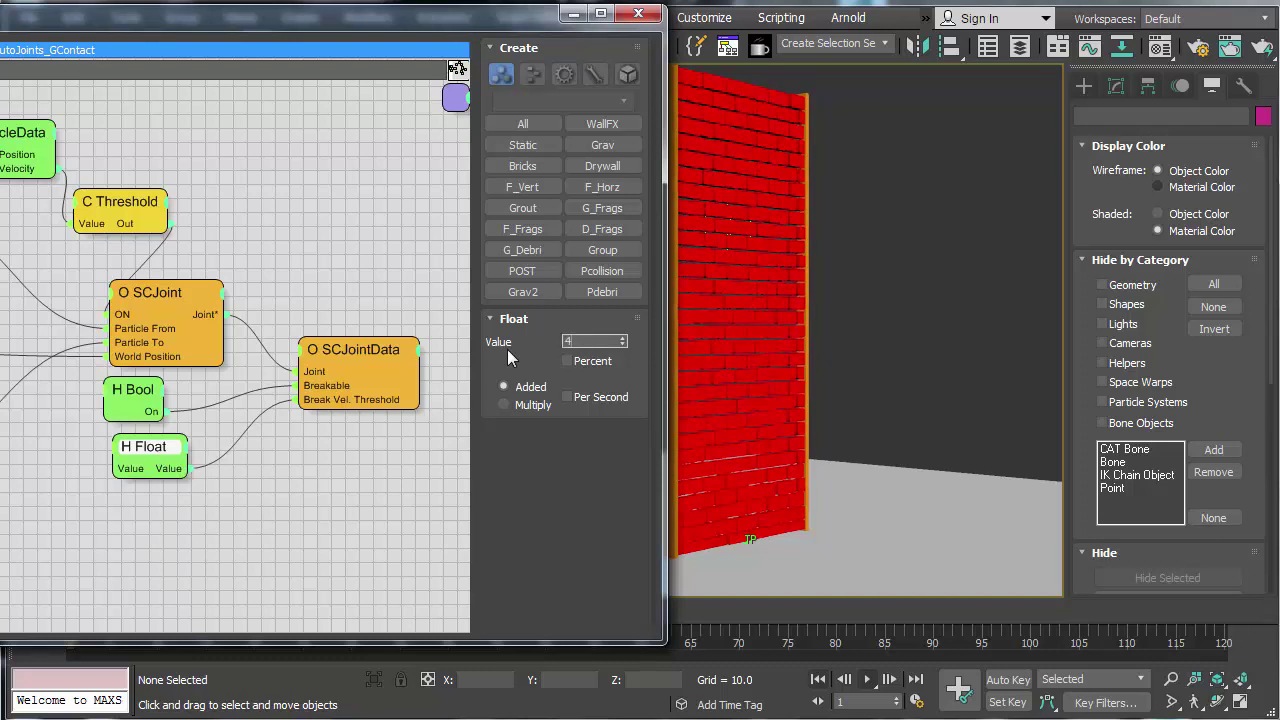
Step: Play the wall simulation twice to test the break-up with the joint break velocity threshold applied
{"action": "left_click", "coordinate": [865, 680]}
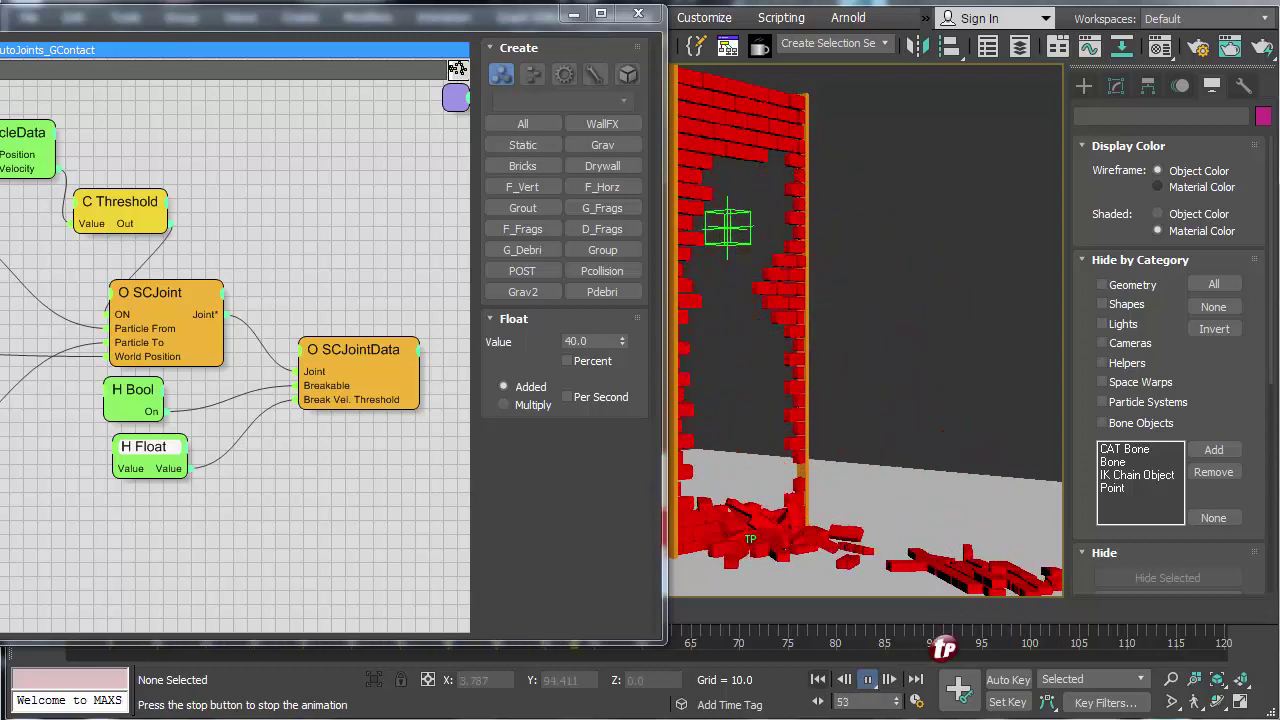
{"action": "left_click", "coordinate": [865, 680]}
{"action": "left_click", "coordinate": [867, 680]}
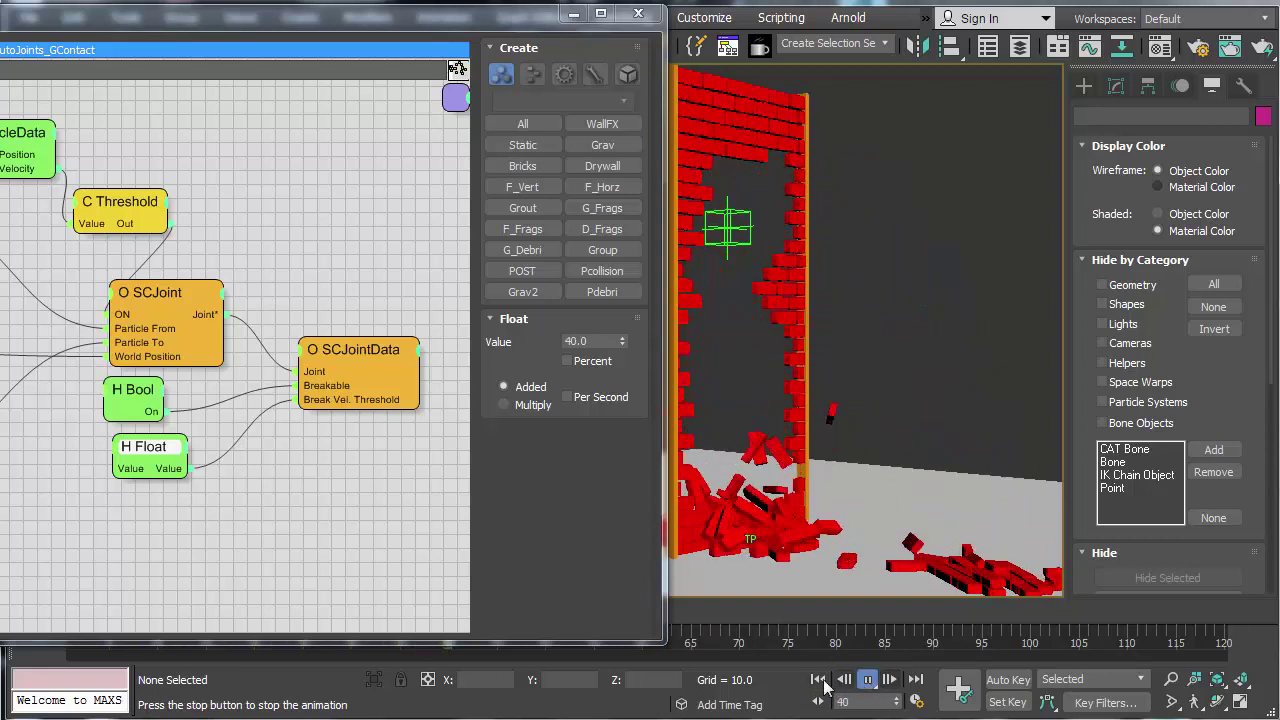
{"action": "left_click", "coordinate": [867, 680]}
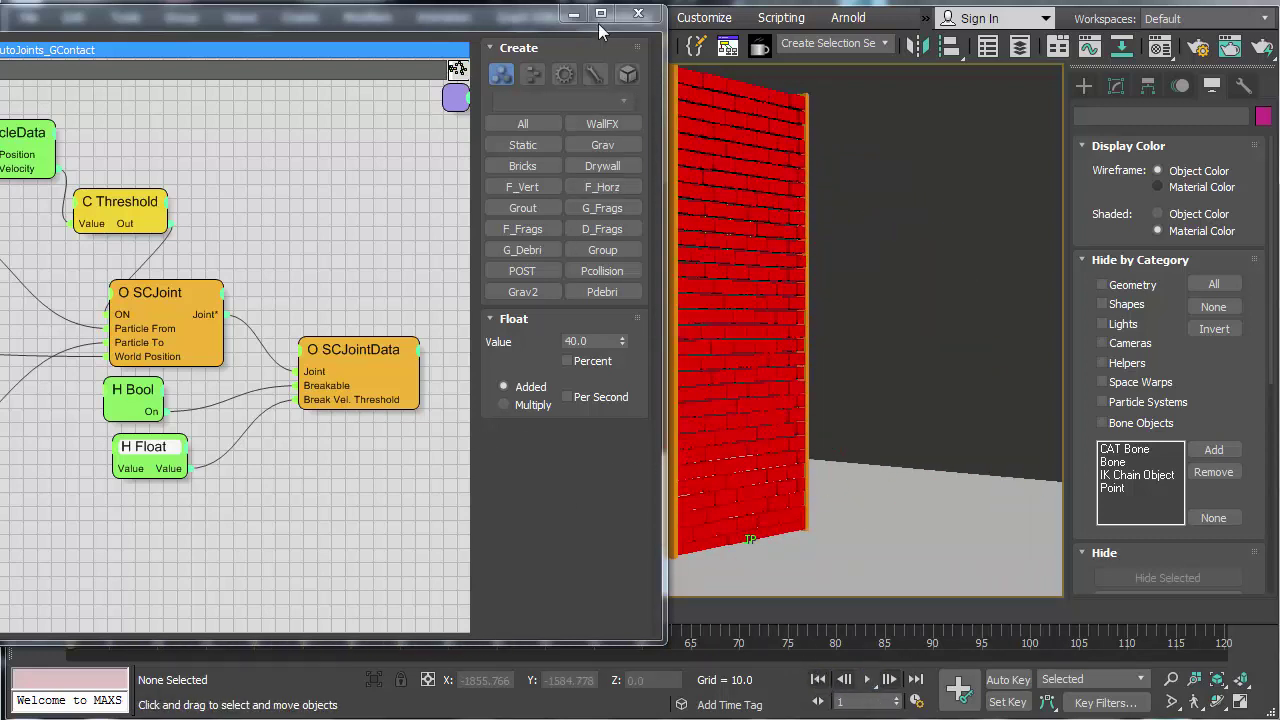
Step: Resize and reposition the particle editor to show its trees, collapse Bjoints, and open the Birth dynamic set
{"action": "left_click_drag", "start_coordinate": [660, 642], "coordinate": [246, 640]}
{"action": "left_click_drag", "start_coordinate": [5, 12], "coordinate": [654, 39]}
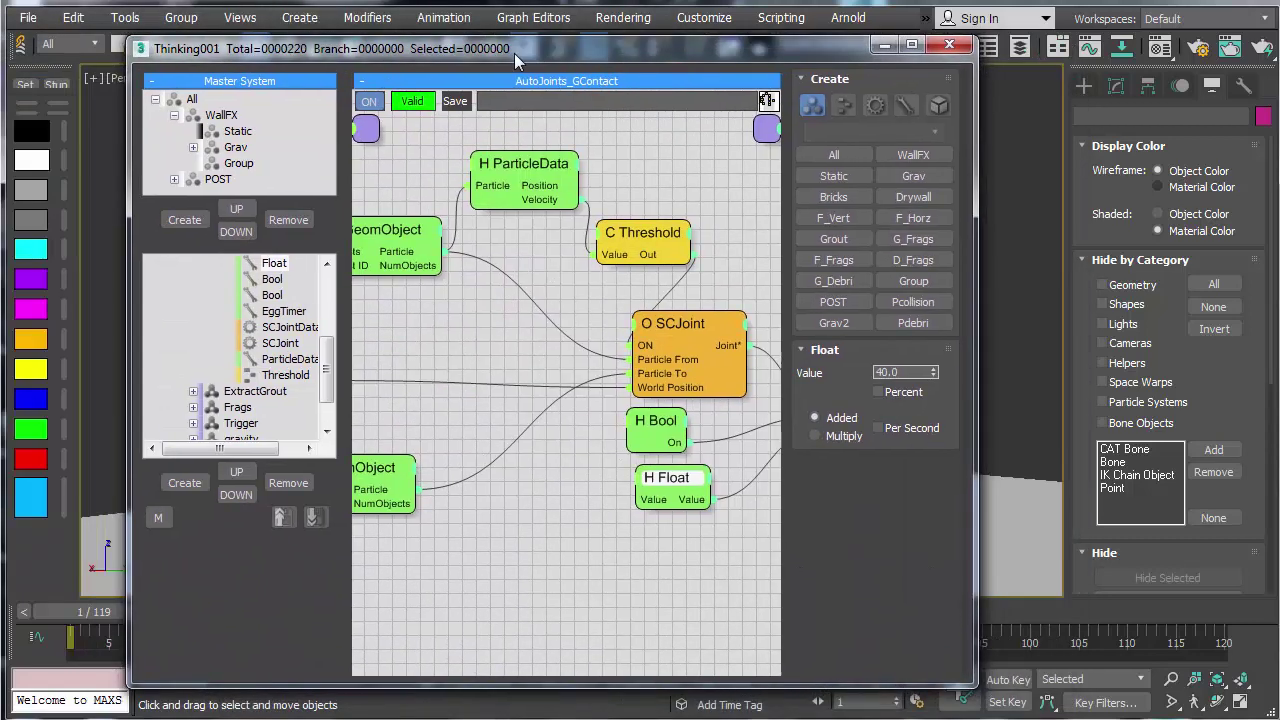
{"action": "scroll", "coordinate": [190, 316], "scroll_direction": "up", "scroll_amount": 5}
{"action": "left_click", "coordinate": [209, 326]}
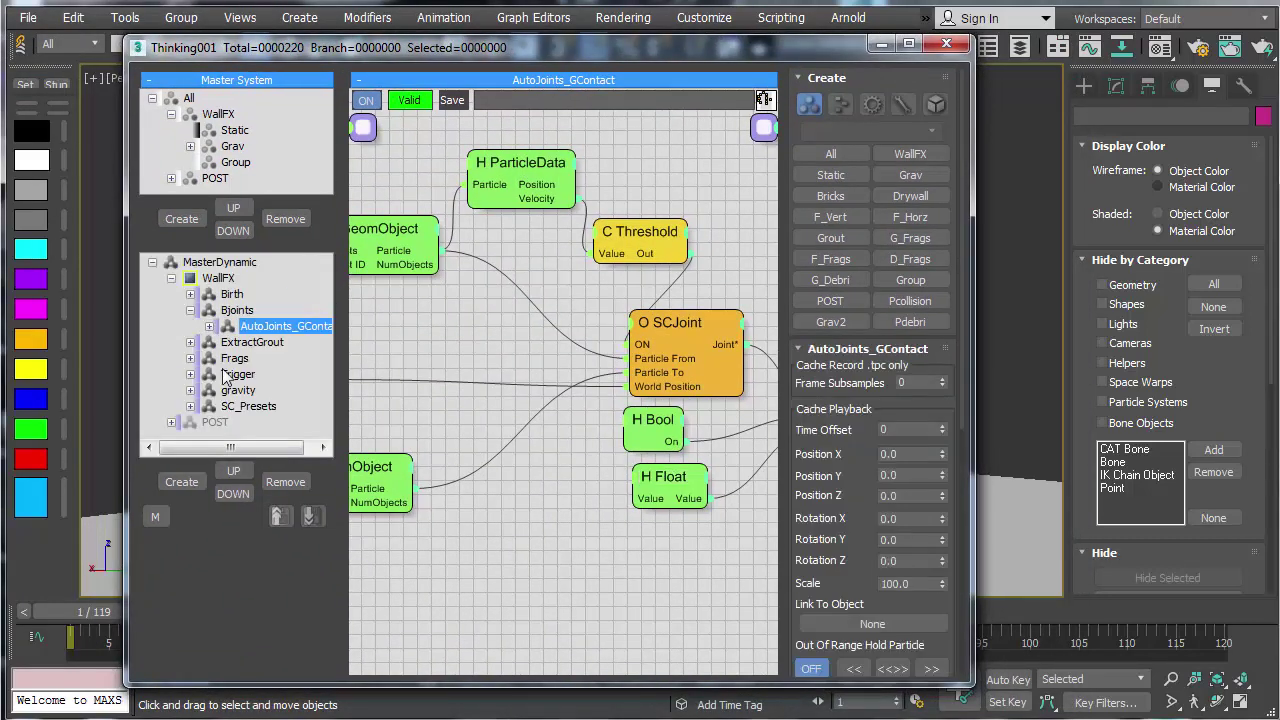
{"action": "left_click", "coordinate": [190, 310]}
{"action": "left_click", "coordinate": [232, 295]}
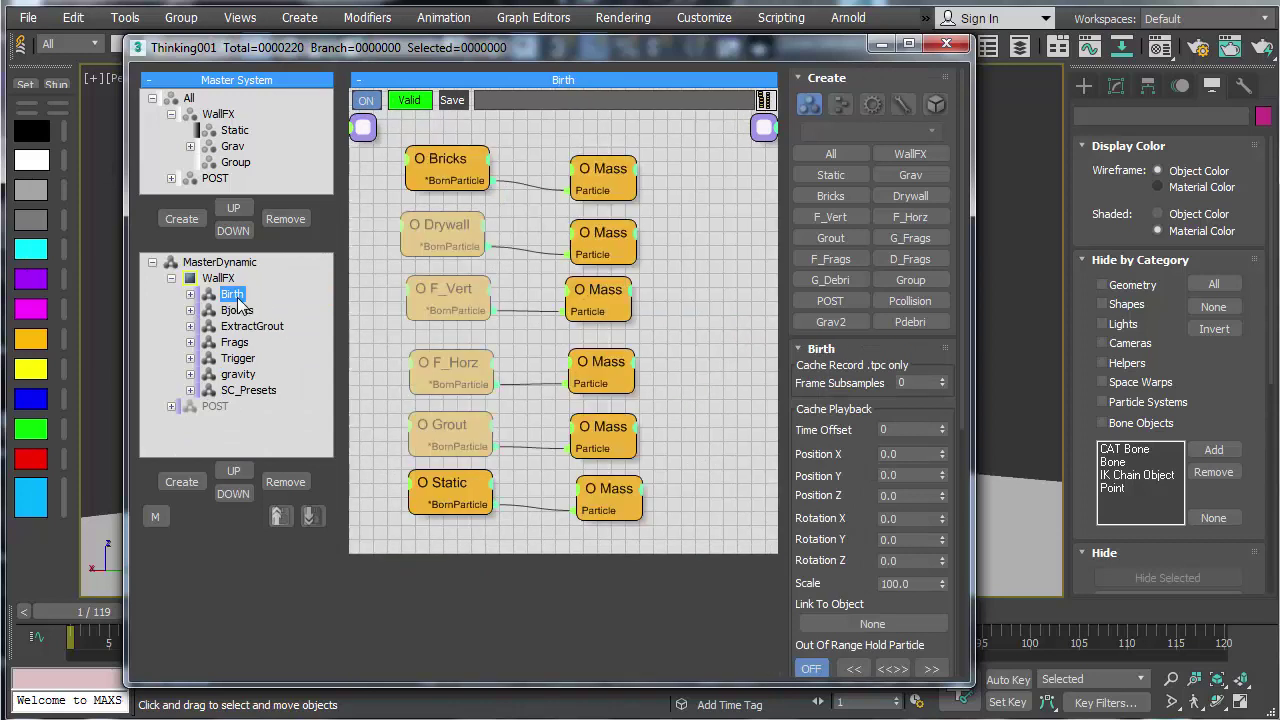
Step: Enable the Drywall, F_Vert, F_Horz and Grout operators in Birth, and collapse Birth in the dynamic set tree
{"action": "right_click", "coordinate": [470, 228]}
{"action": "left_click", "coordinate": [430, 235]}
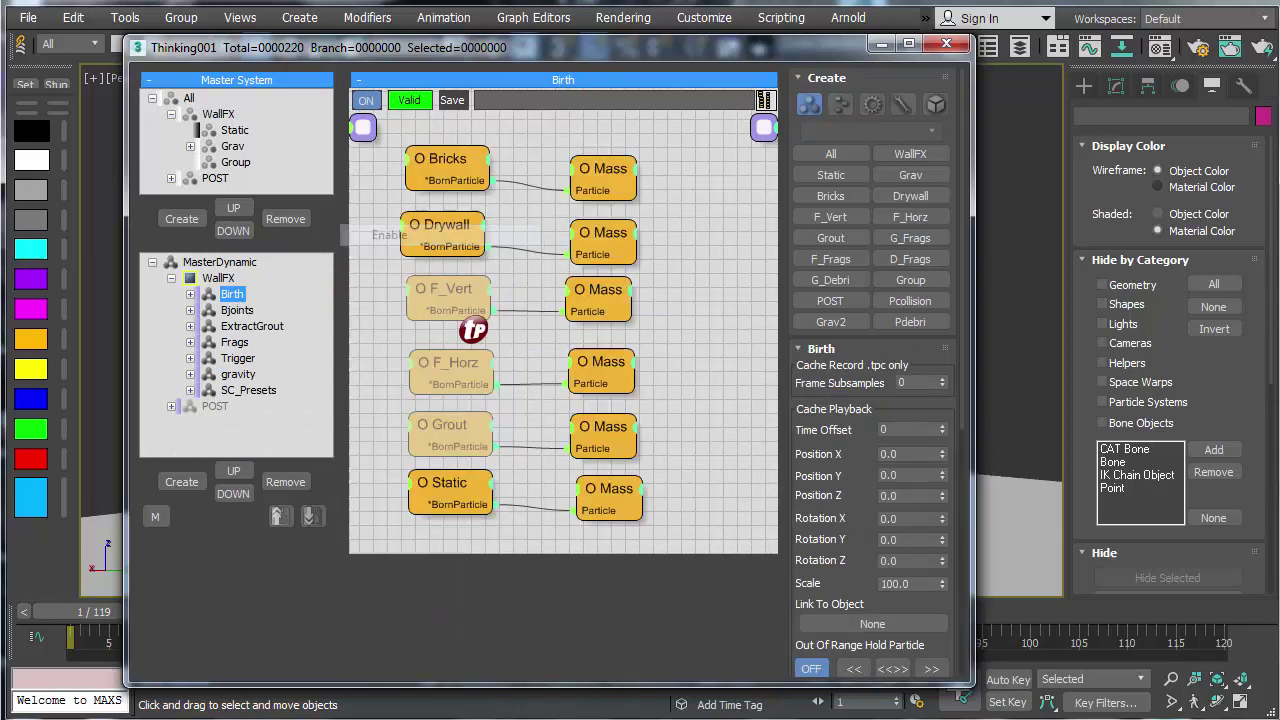
{"action": "right_click", "coordinate": [445, 300]}
{"action": "left_click", "coordinate": [437, 304]}
{"action": "left_click", "coordinate": [444, 365]}
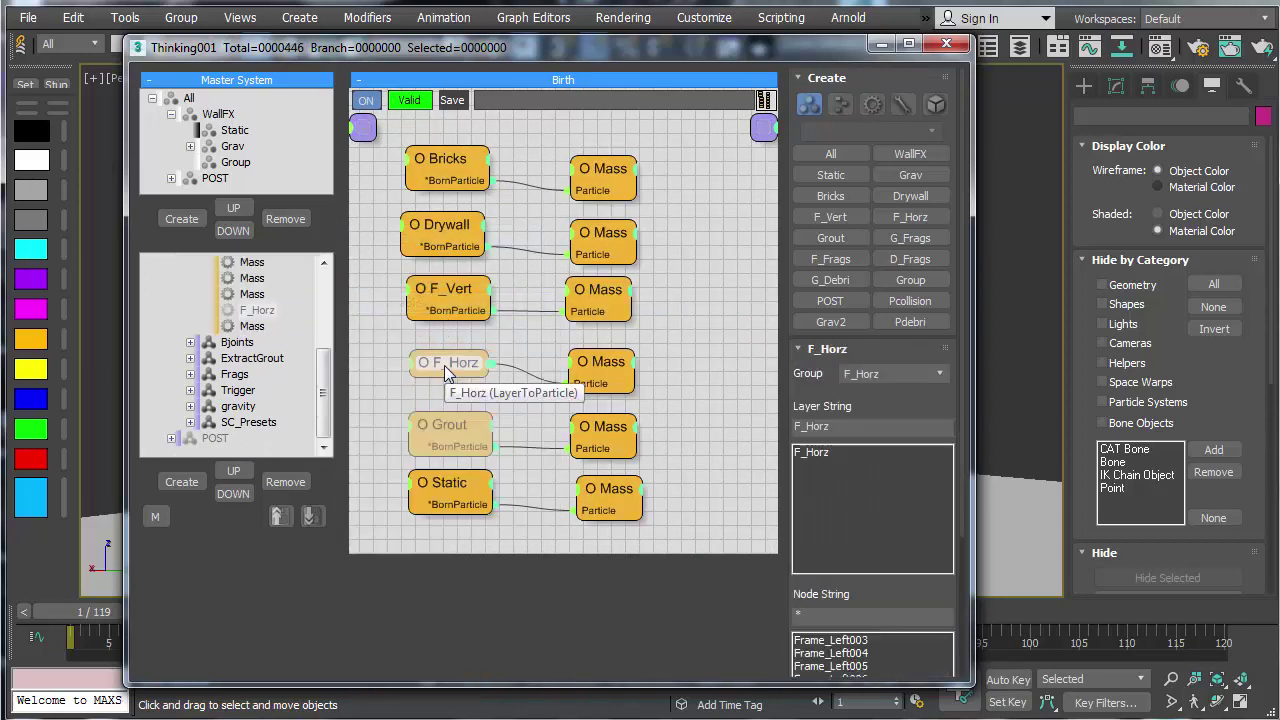
{"action": "right_click", "coordinate": [444, 365]}
{"action": "left_click", "coordinate": [420, 375]}
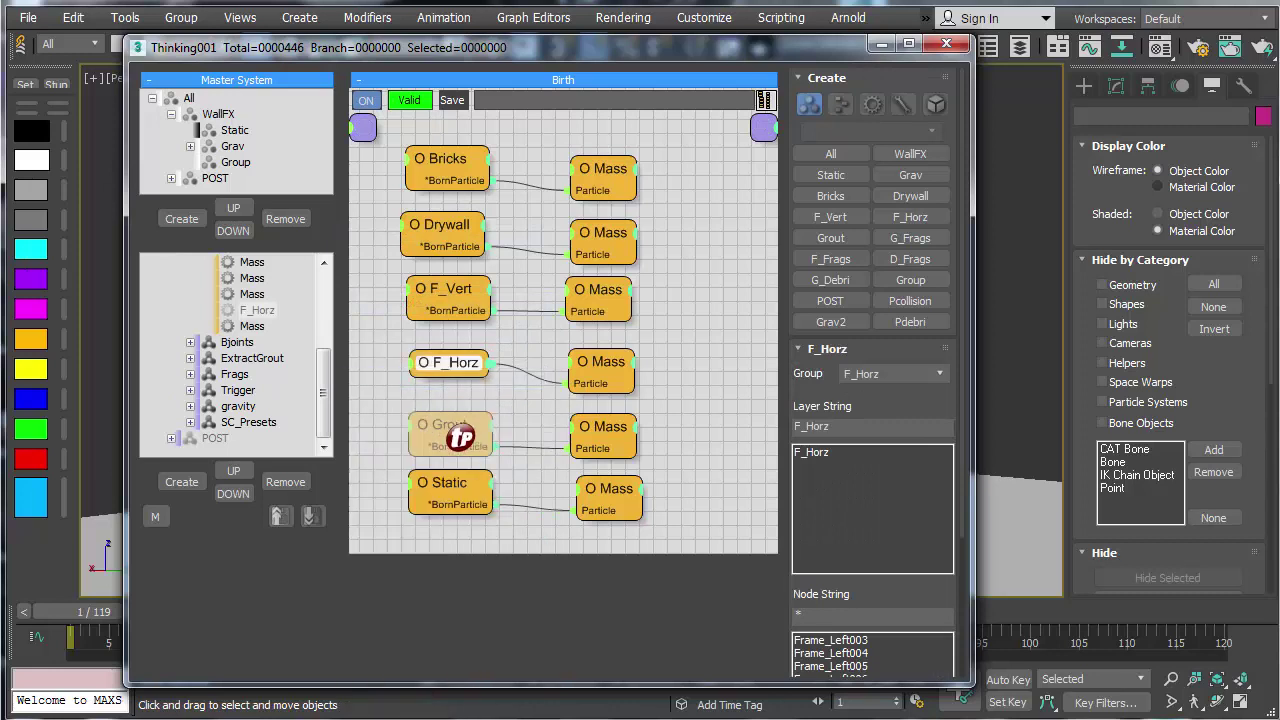
{"action": "right_click", "coordinate": [440, 428]}
{"action": "left_click", "coordinate": [385, 433]}
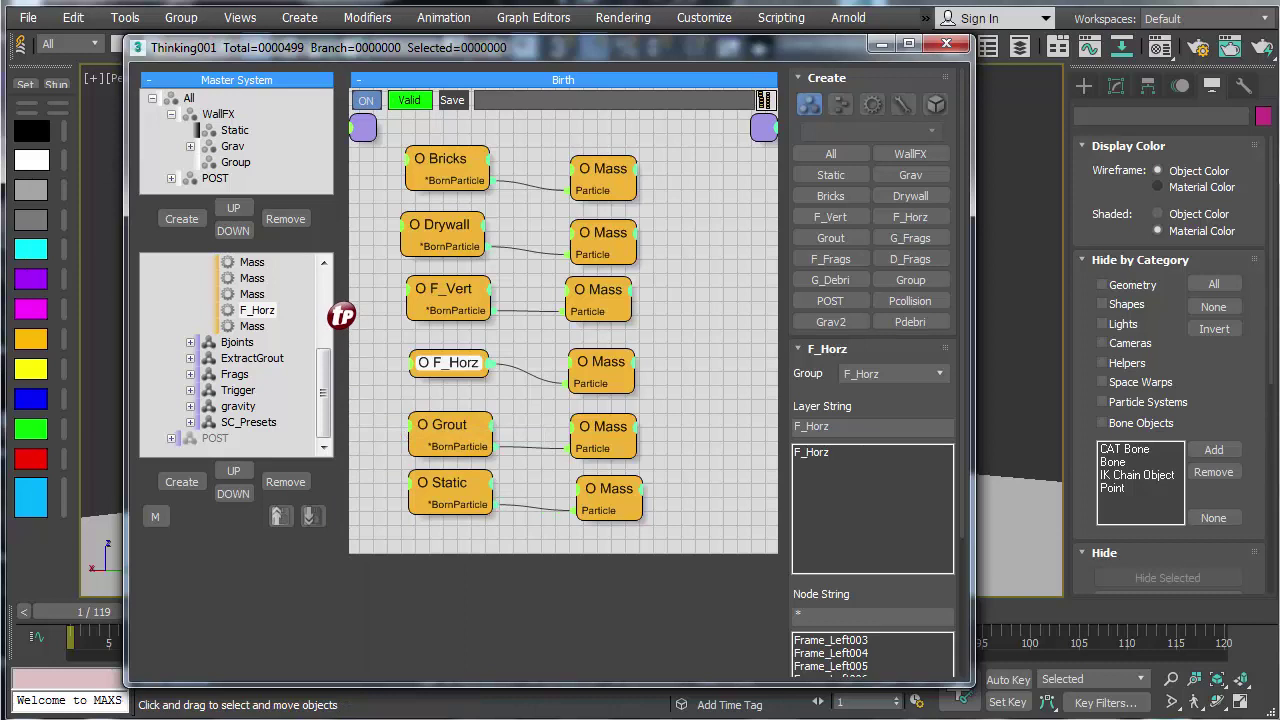
{"action": "left_click", "coordinate": [324, 314]}
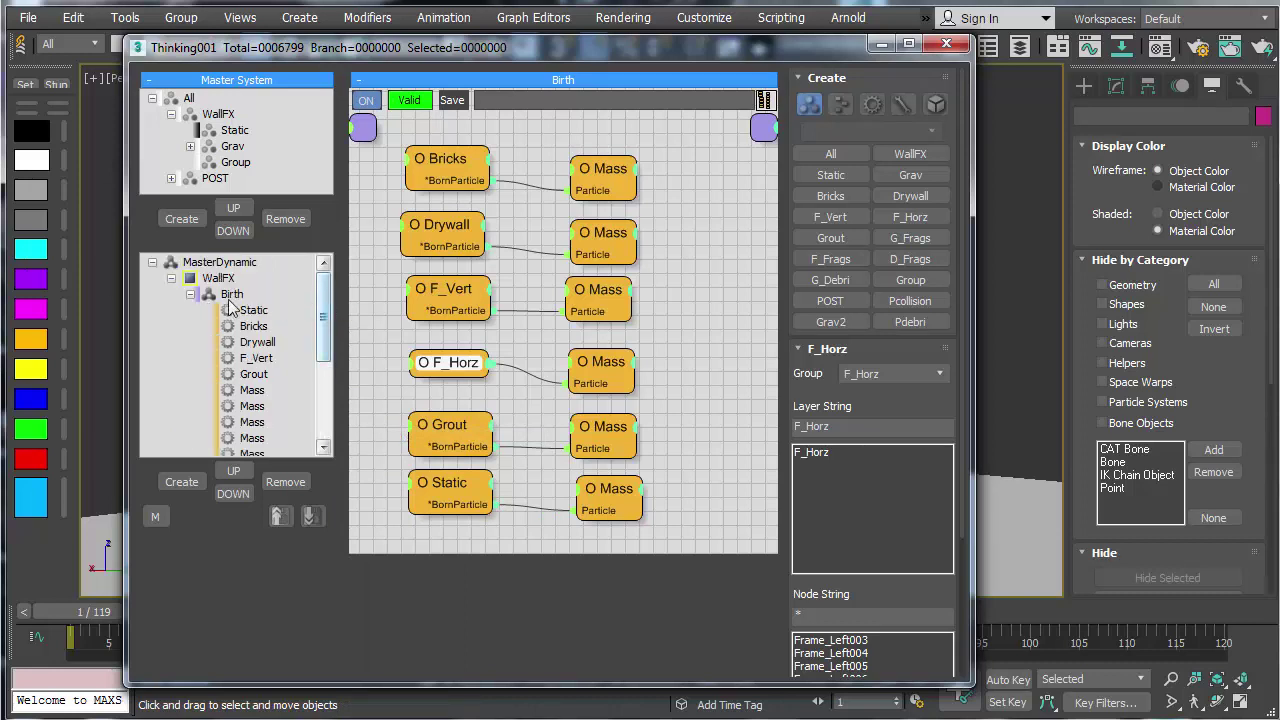
{"action": "left_click", "coordinate": [190, 295]}
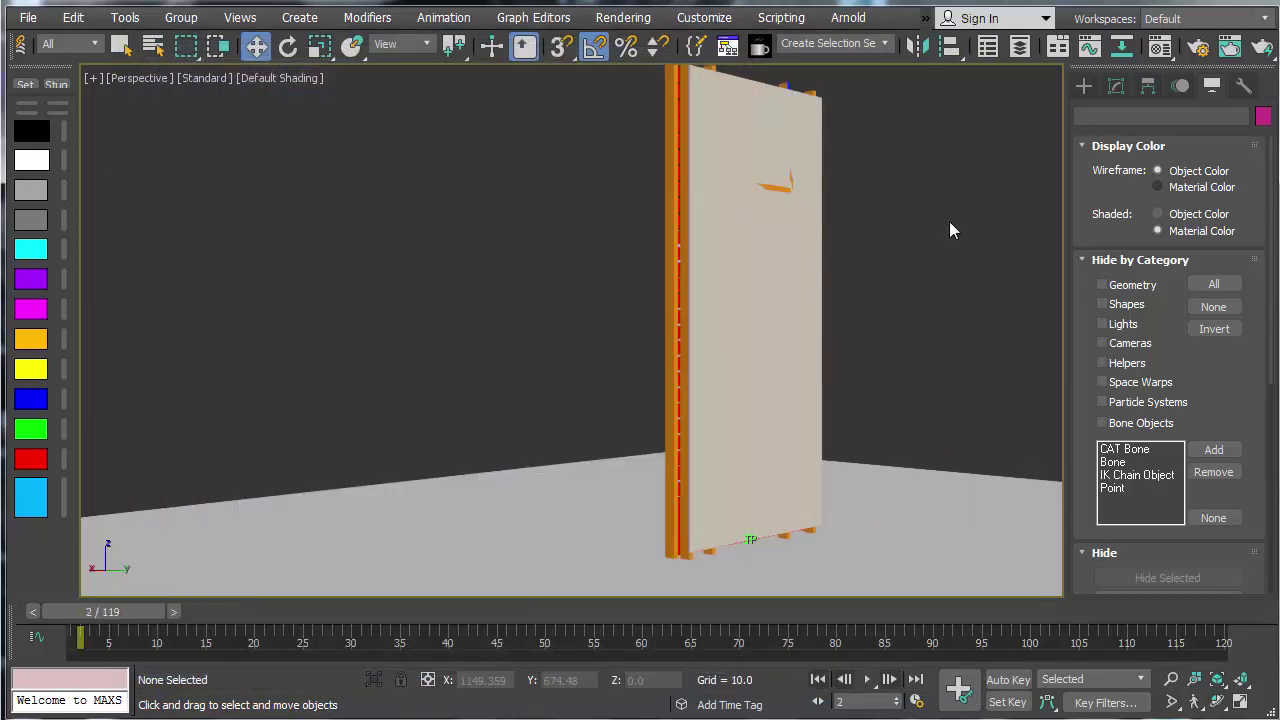
Step: Play the complete wall simulation from the first frame to inspect how all layers break, and rewind it
{"action": "left_click", "coordinate": [822, 681]}
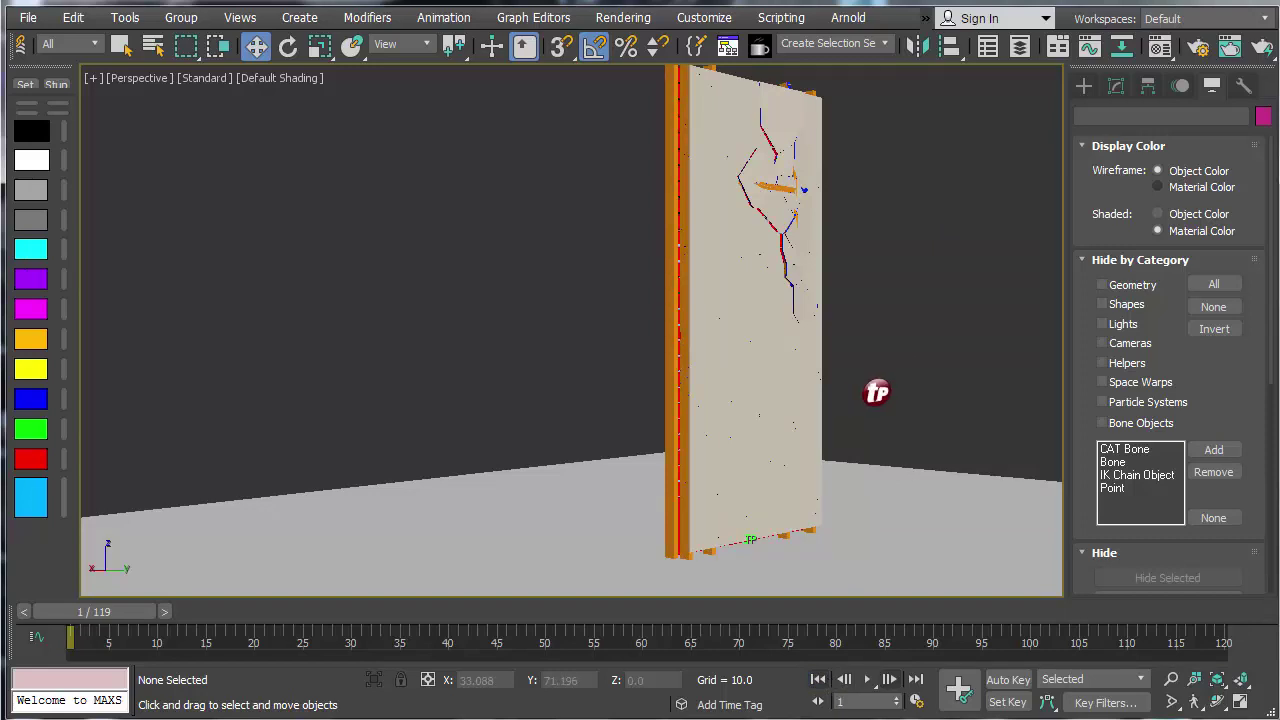
{"action": "middle_click_drag", "start_coordinate": [966, 371], "coordinate": [826, 368]}
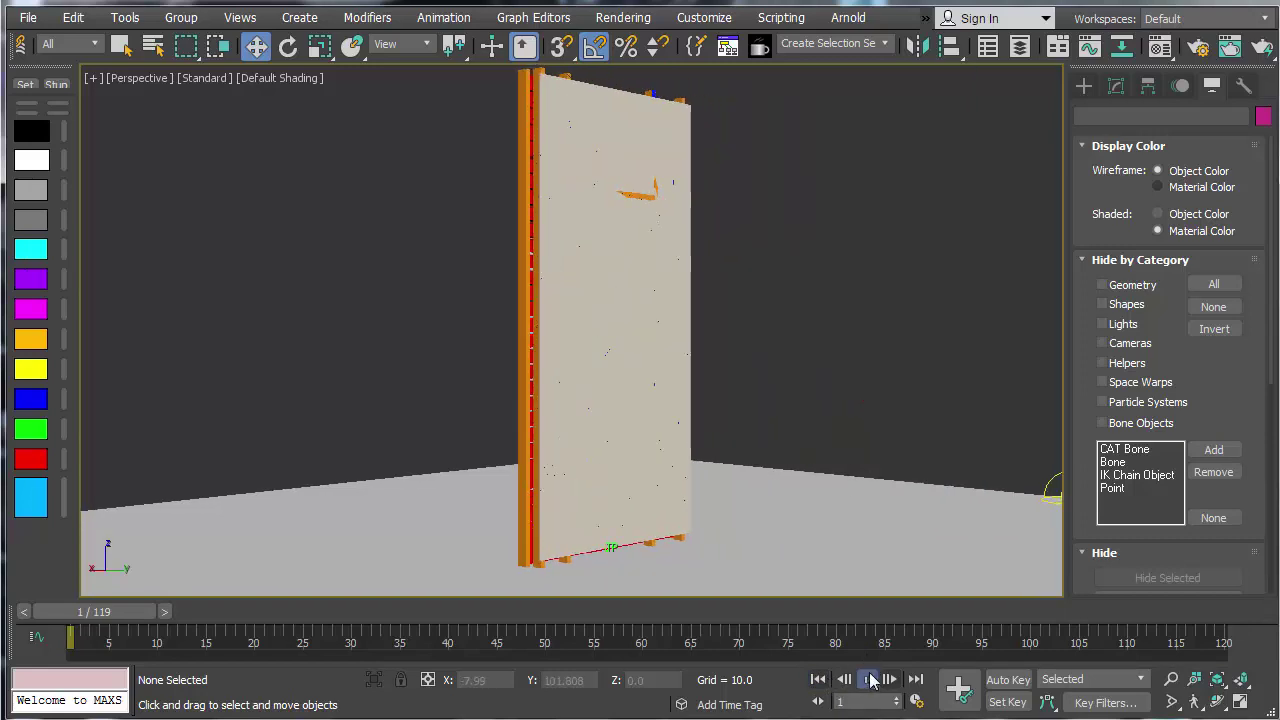
{"action": "left_click", "coordinate": [869, 679]}
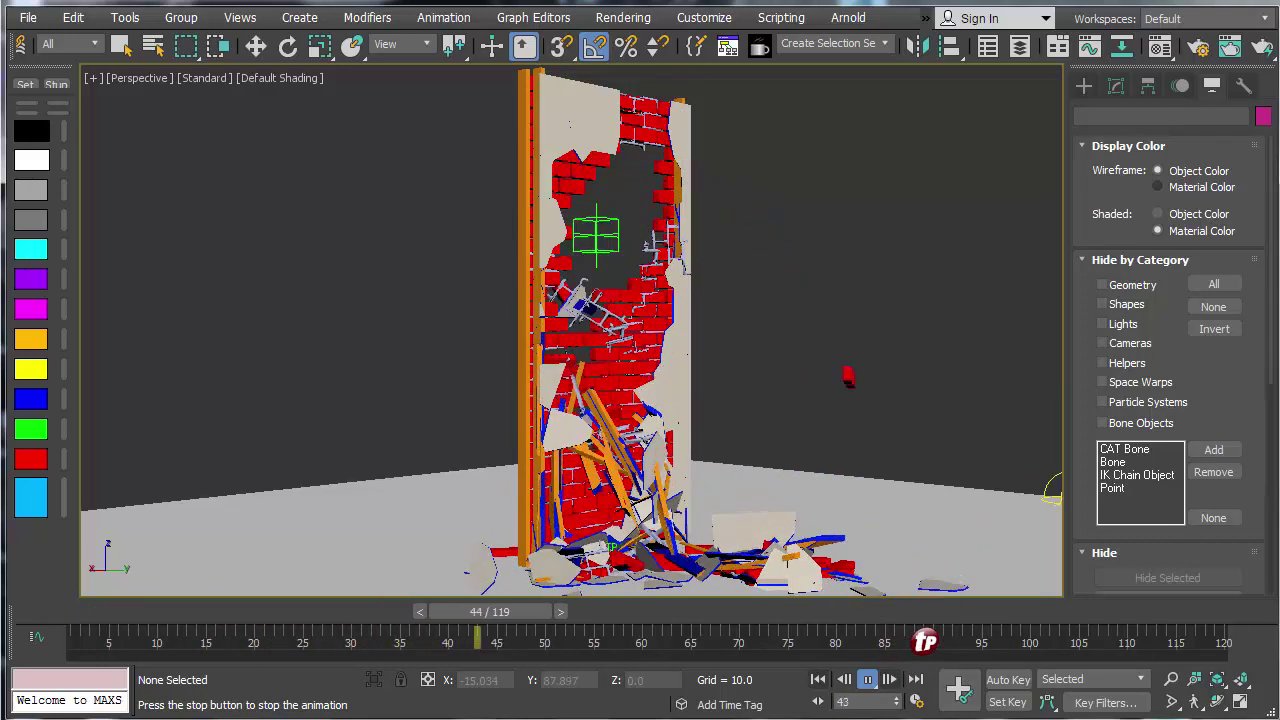
{"action": "left_click", "coordinate": [818, 680]}
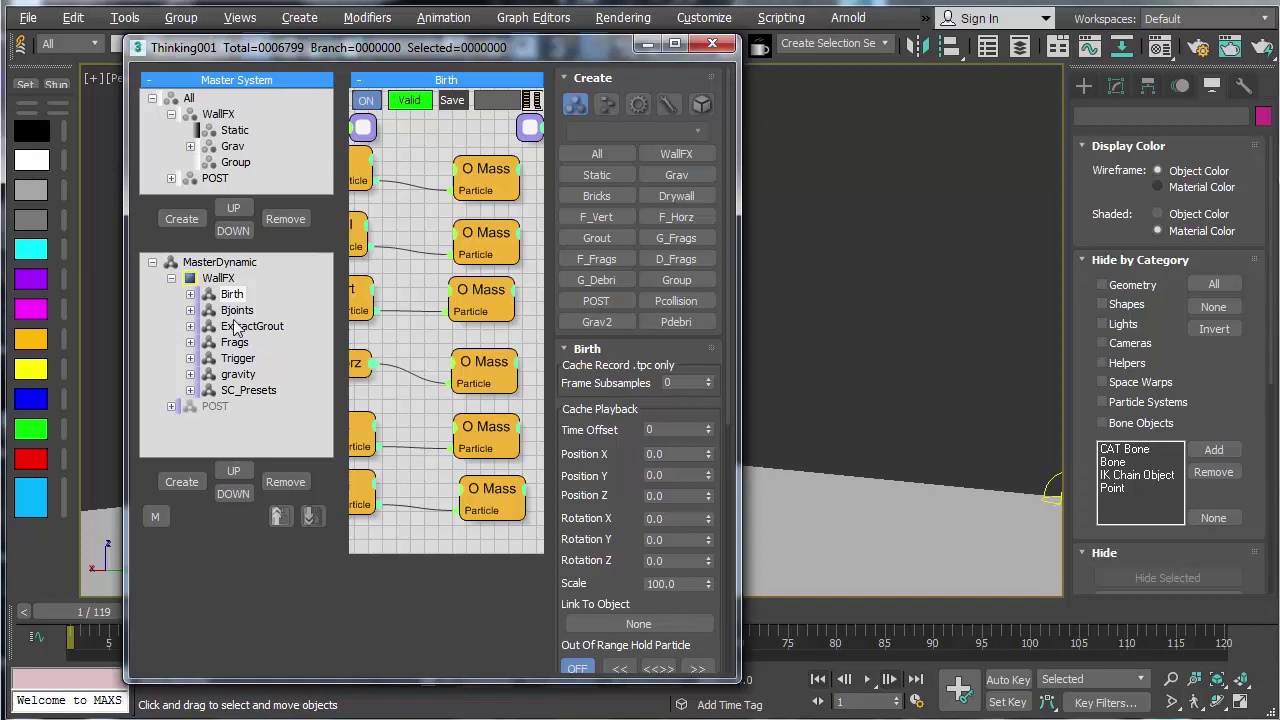
Step: Open the Bjoints dynamic set and widen the particle editor to make room for its node graph
{"action": "left_click", "coordinate": [237, 310]}
{"action": "left_click_drag", "start_coordinate": [742, 327], "coordinate": [1050, 333]}
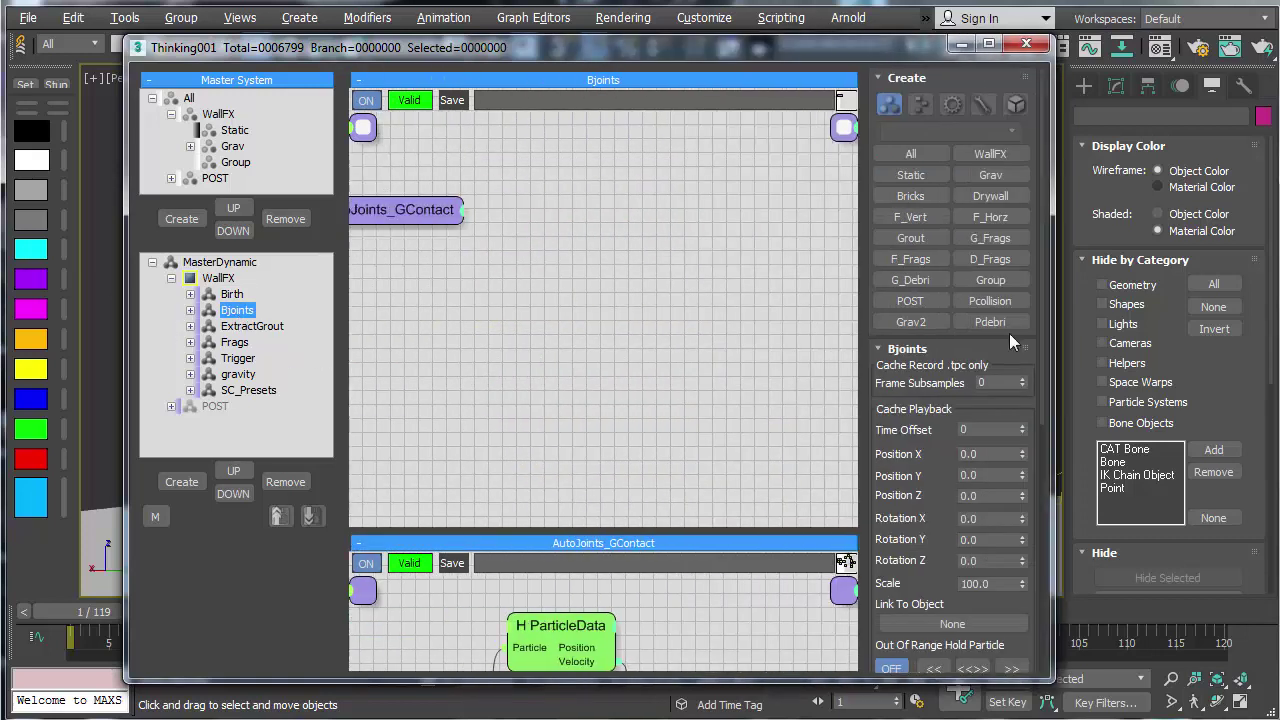
Step: Review the Threshold node of AutoJoints_GContact inside Bjoints, and close the particle editor and the Layer Explorer
{"action": "left_click", "coordinate": [190, 310]}
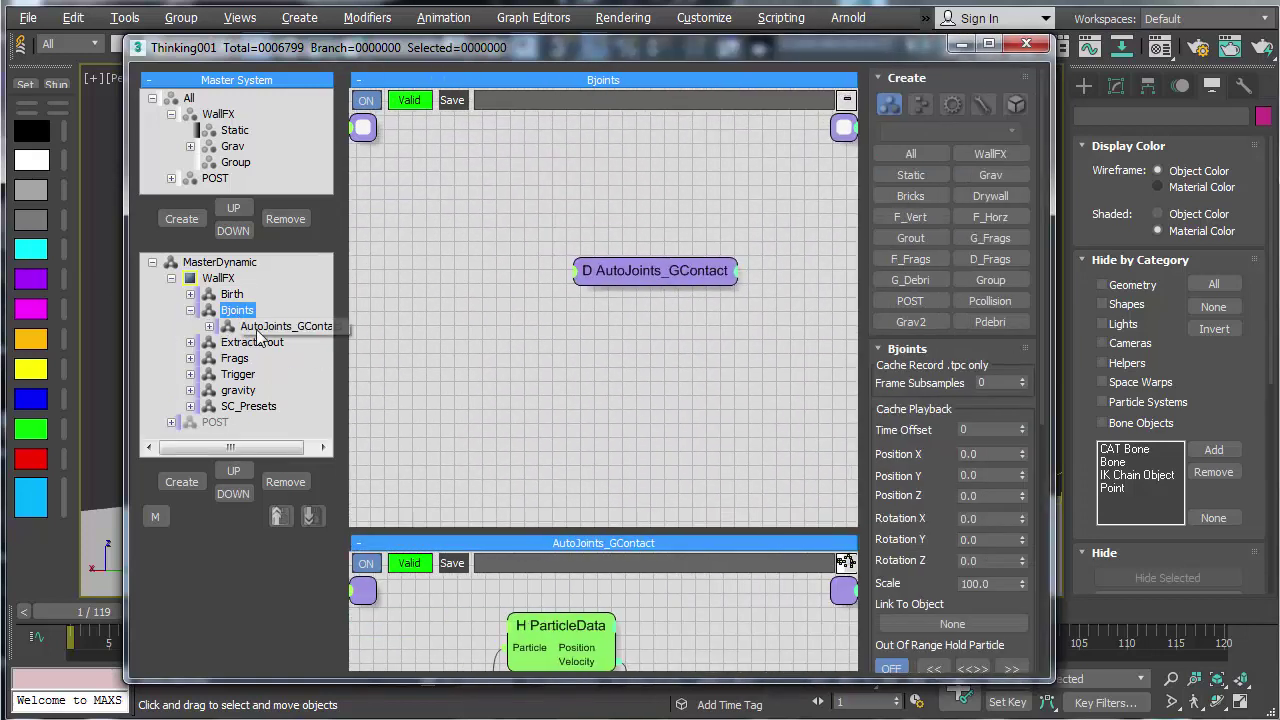
{"action": "left_click", "coordinate": [285, 326]}
{"action": "middle_click_drag", "start_coordinate": [604, 311], "coordinate": [536, 332]}
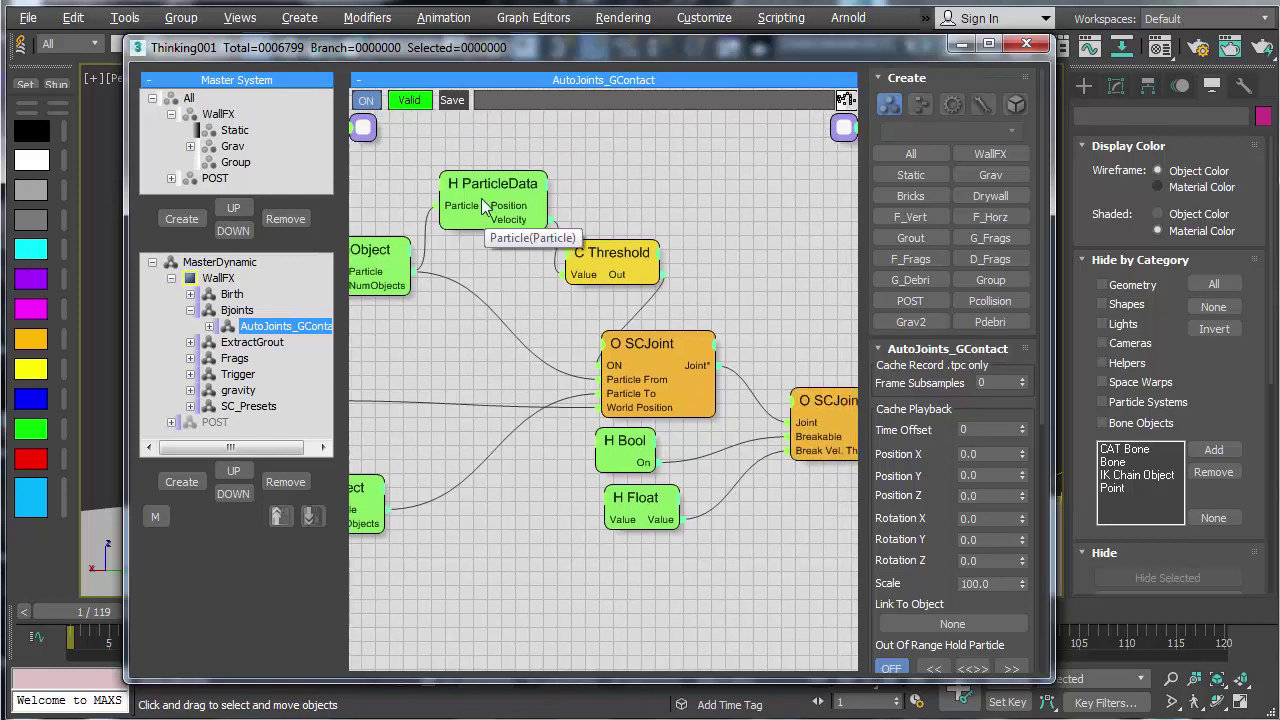
{"action": "left_click", "coordinate": [612, 254]}
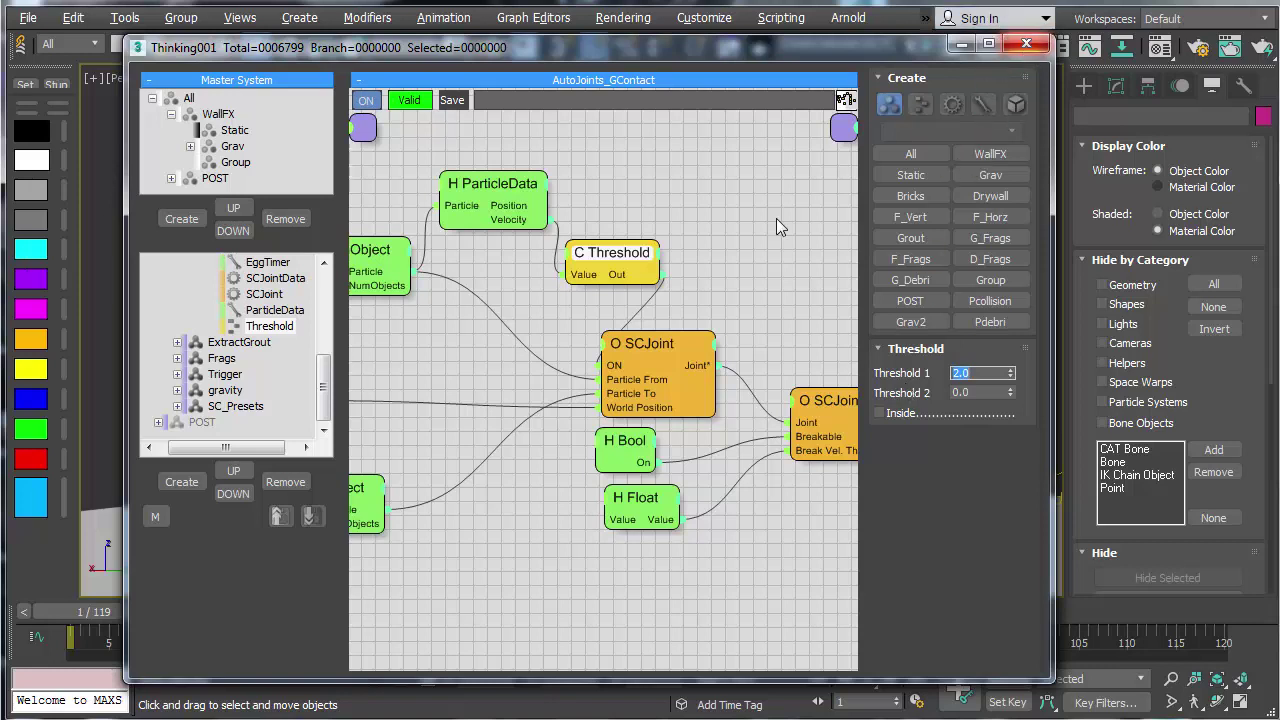
{"action": "left_click", "coordinate": [1027, 45]}
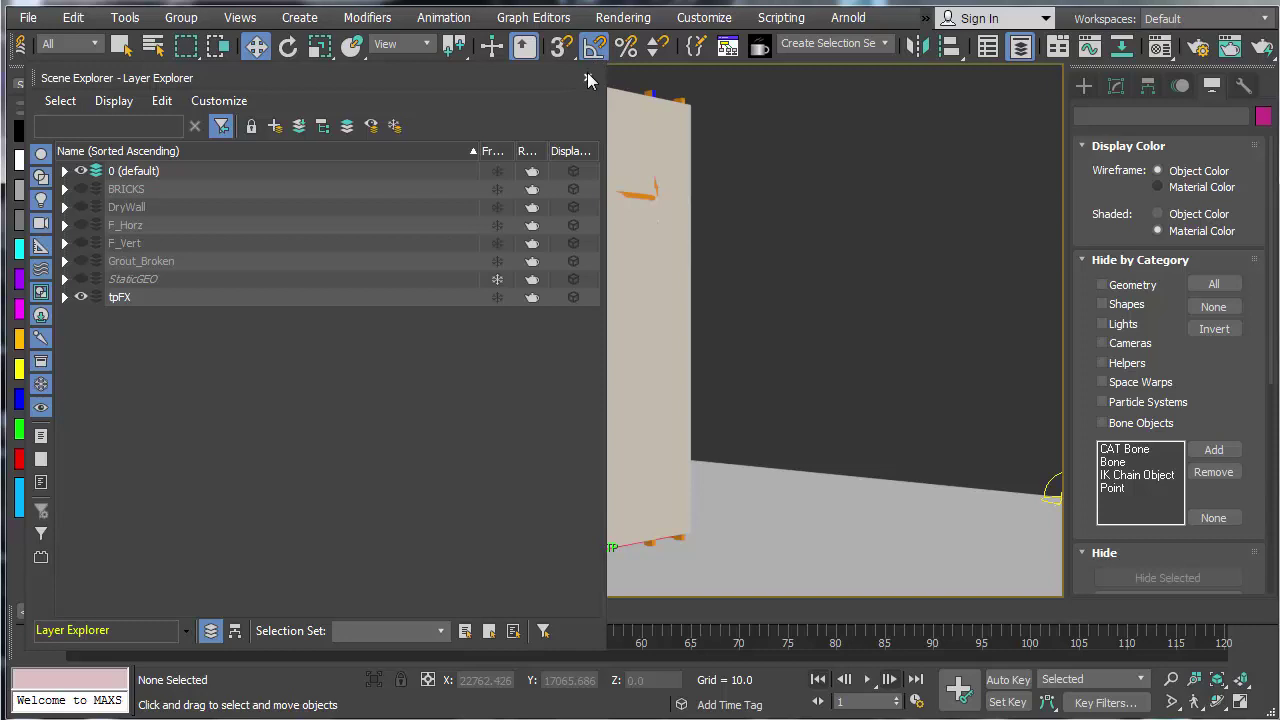
{"action": "left_click", "coordinate": [587, 78]}
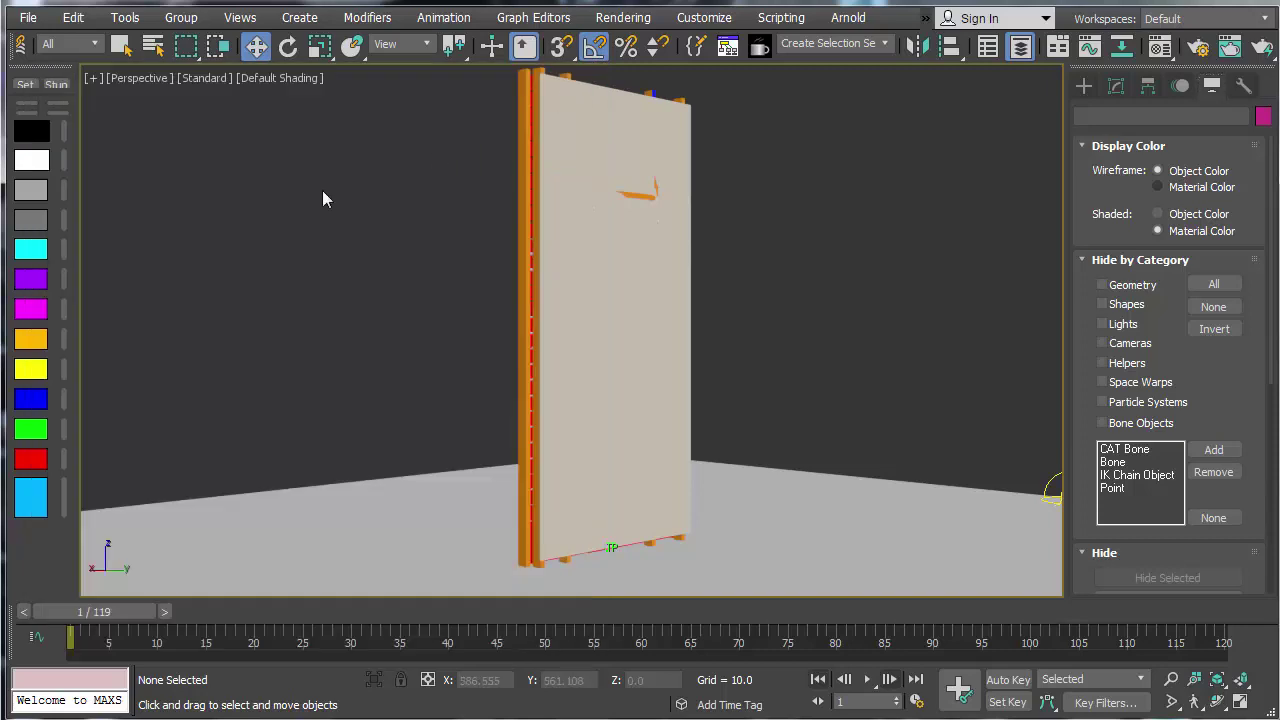
Step: Play the wall simulation from the first frame, pause it at frame 42, and inspect the broken wall from the opposite side
{"action": "left_click", "coordinate": [817, 681]}
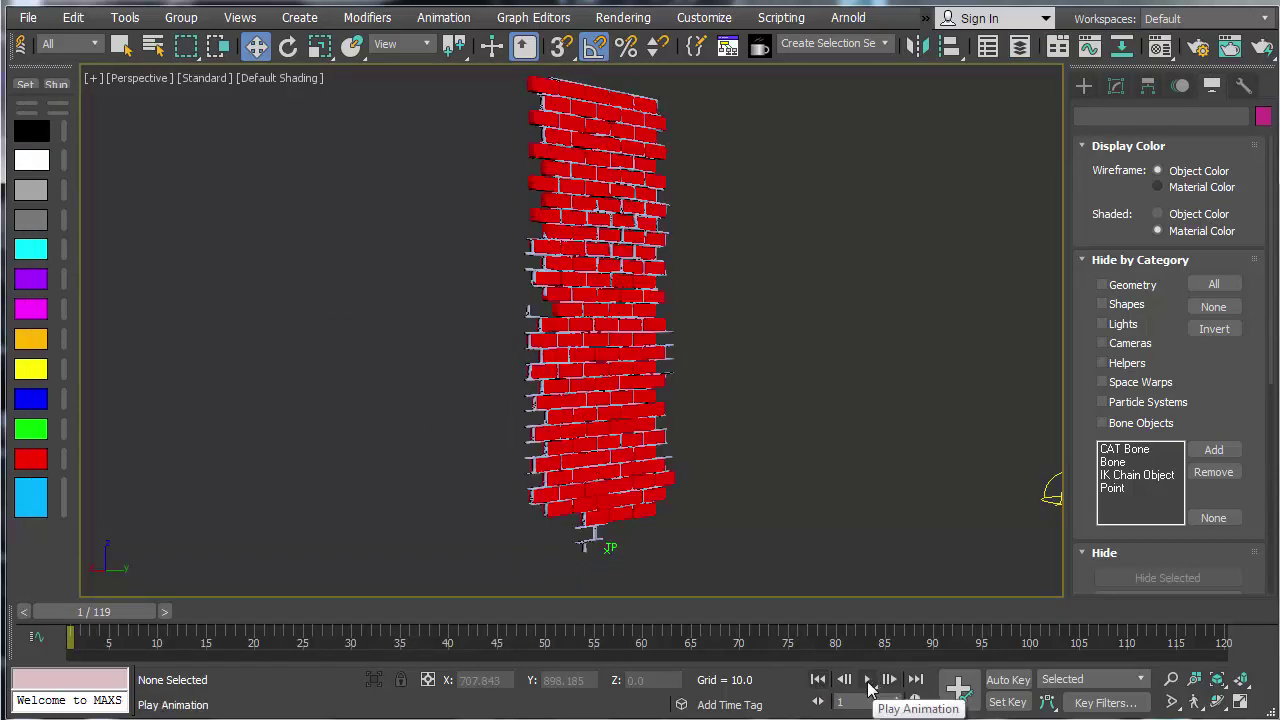
{"action": "left_click", "coordinate": [868, 680]}
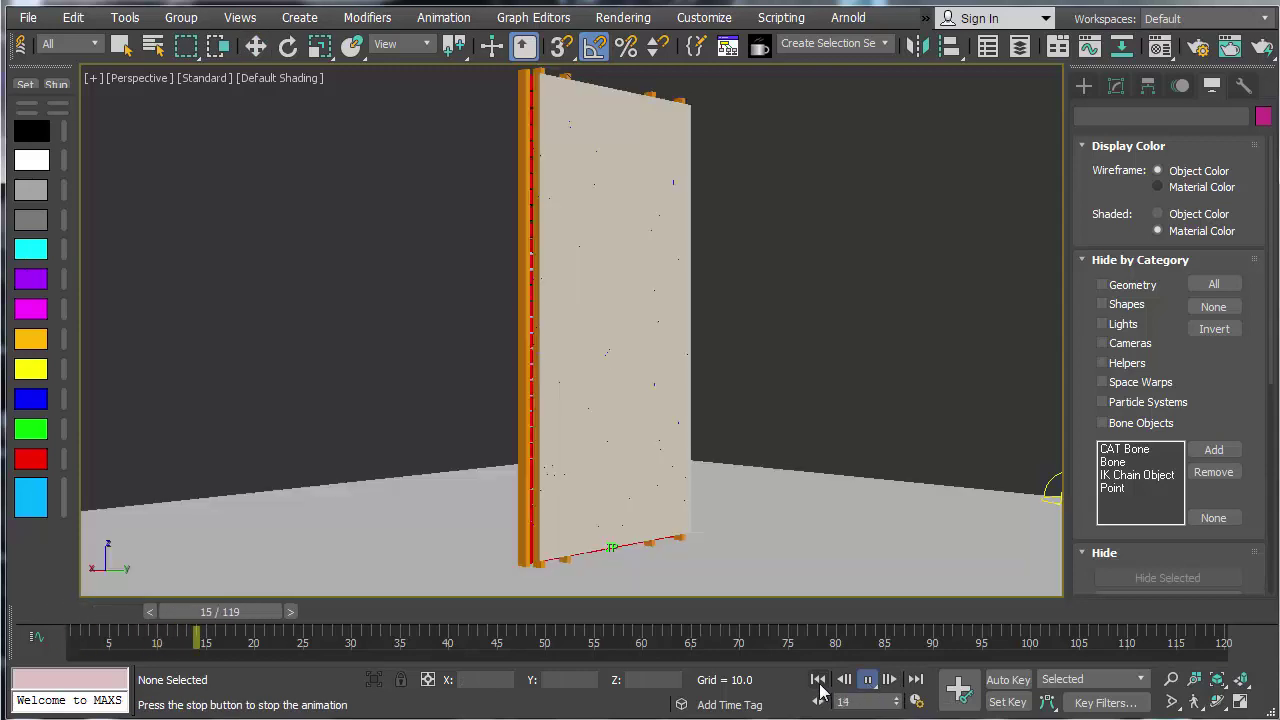
{"action": "left_click", "coordinate": [818, 682]}
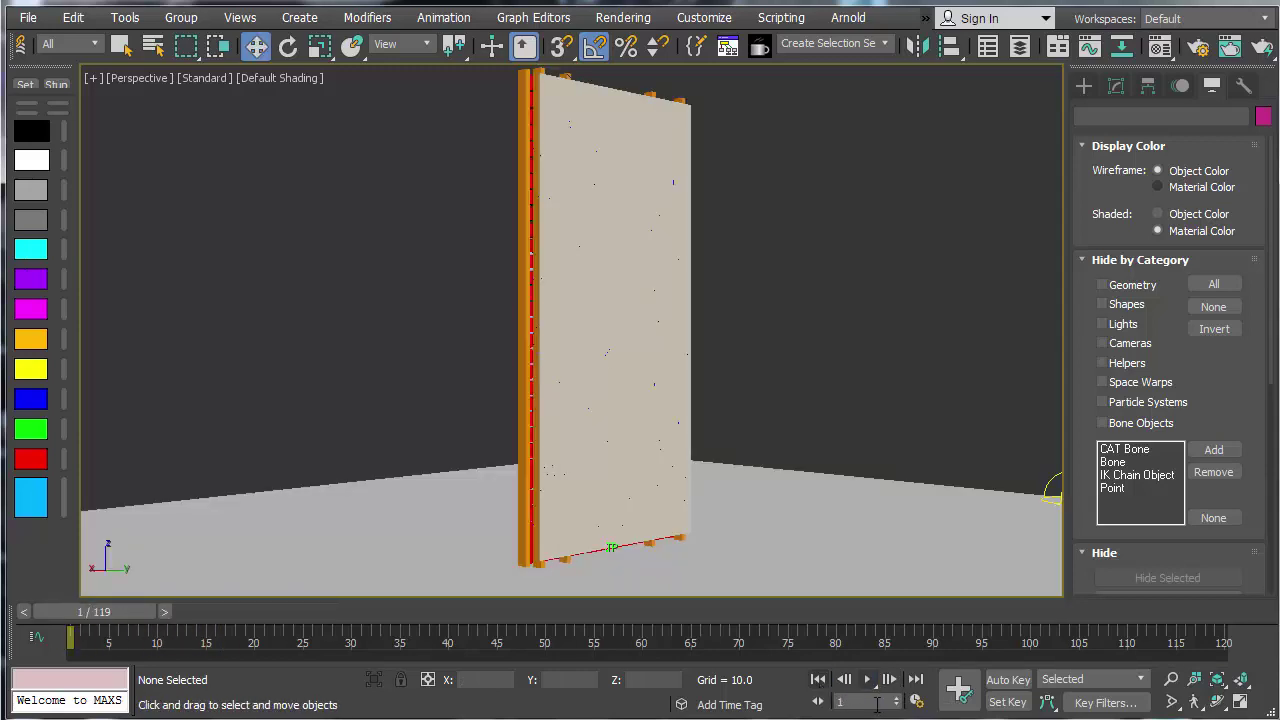
{"action": "left_click", "coordinate": [868, 680]}
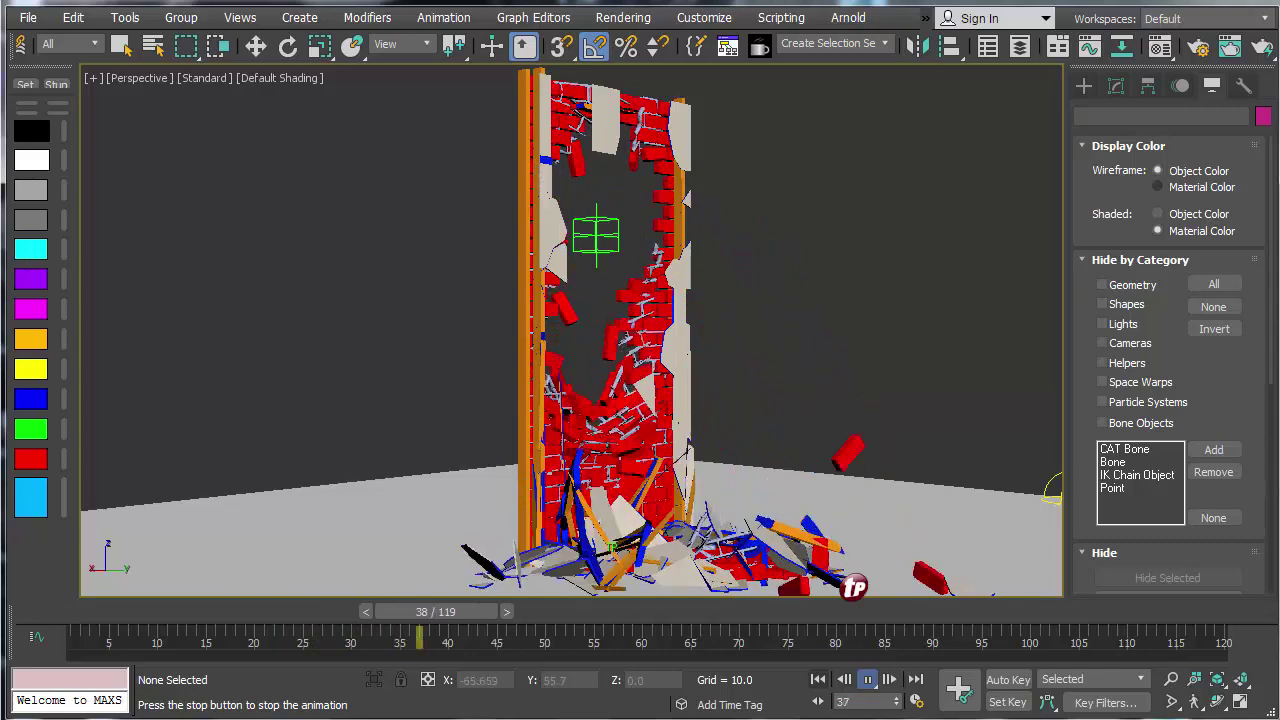
{"action": "left_click", "coordinate": [868, 681]}
{"action": "middle_click_drag", "start_coordinate": [836, 460], "coordinate": [920, 472], "text": "alt"}
{"action": "scroll", "coordinate": [909, 459], "scroll_direction": "down", "scroll_amount": 2}
{"action": "scroll", "coordinate": [920, 472], "scroll_direction": "down", "scroll_amount": 3}
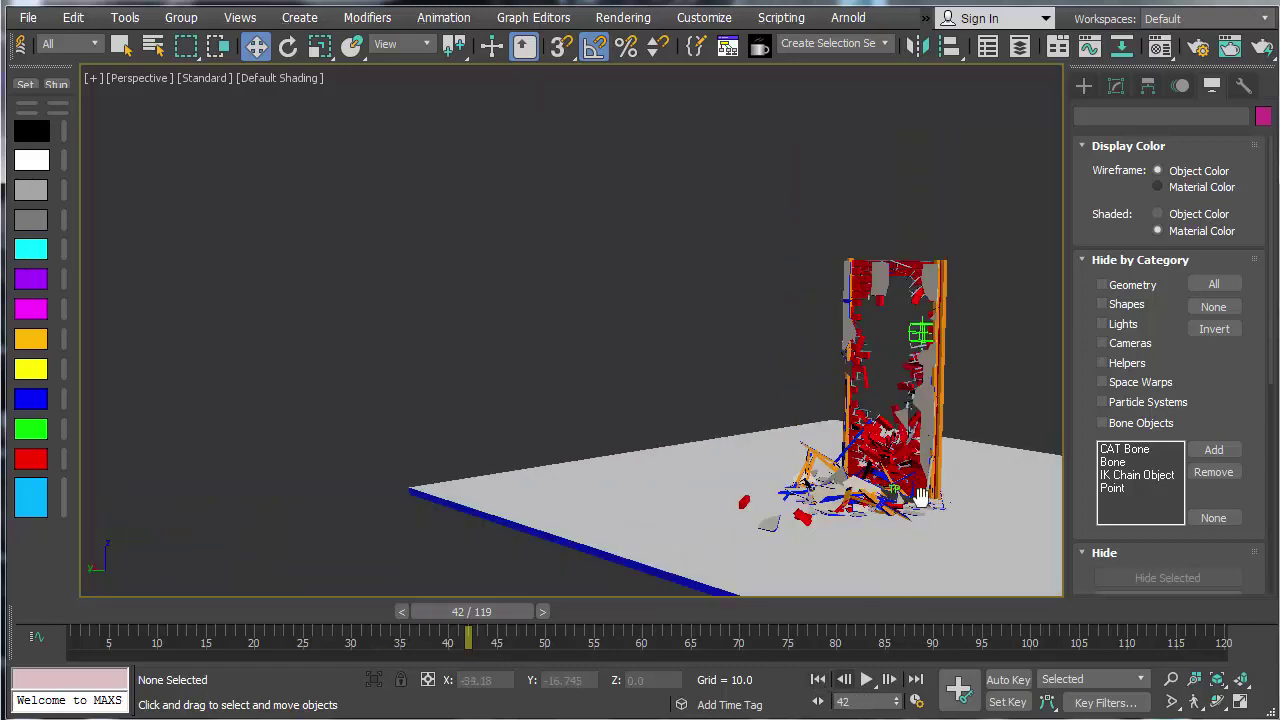
{"action": "scroll", "coordinate": [920, 497], "scroll_direction": "up", "scroll_amount": 5}
Step: Replay the simulation from the first frame to watch the collapse from this side up to about frame 65, and rewind it
{"action": "left_click", "coordinate": [818, 681]}
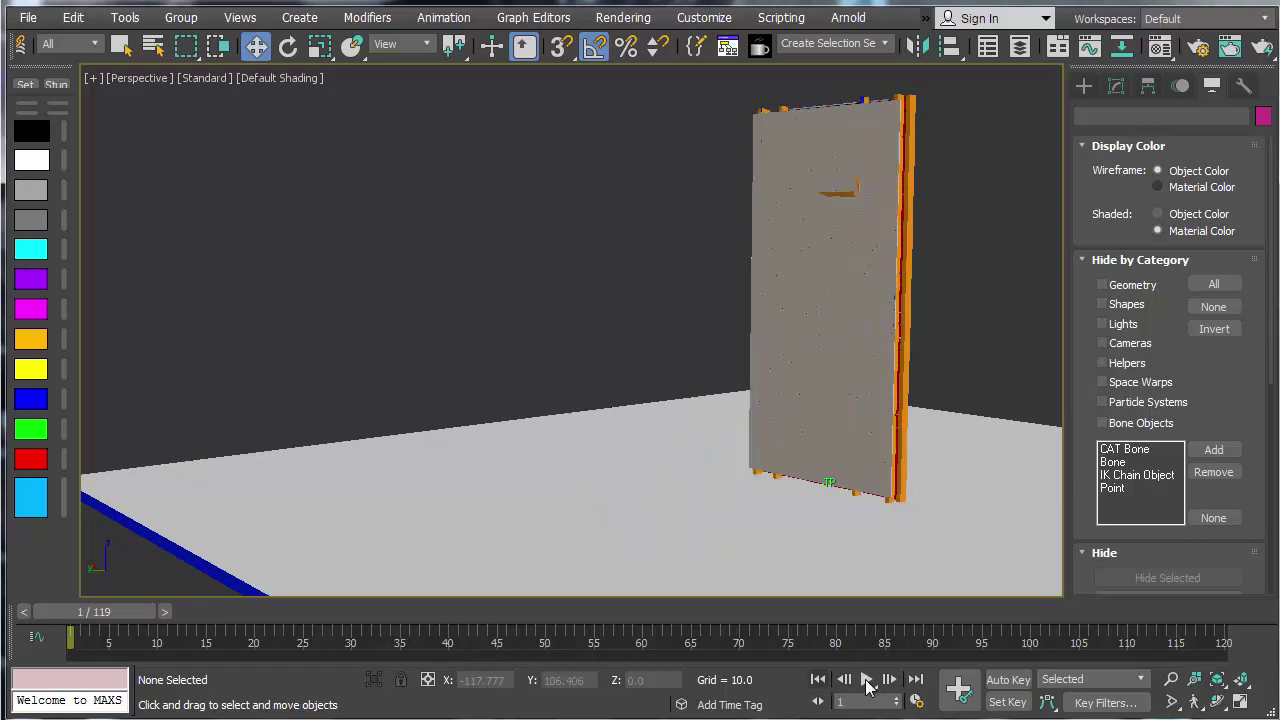
{"action": "left_click", "coordinate": [866, 680]}
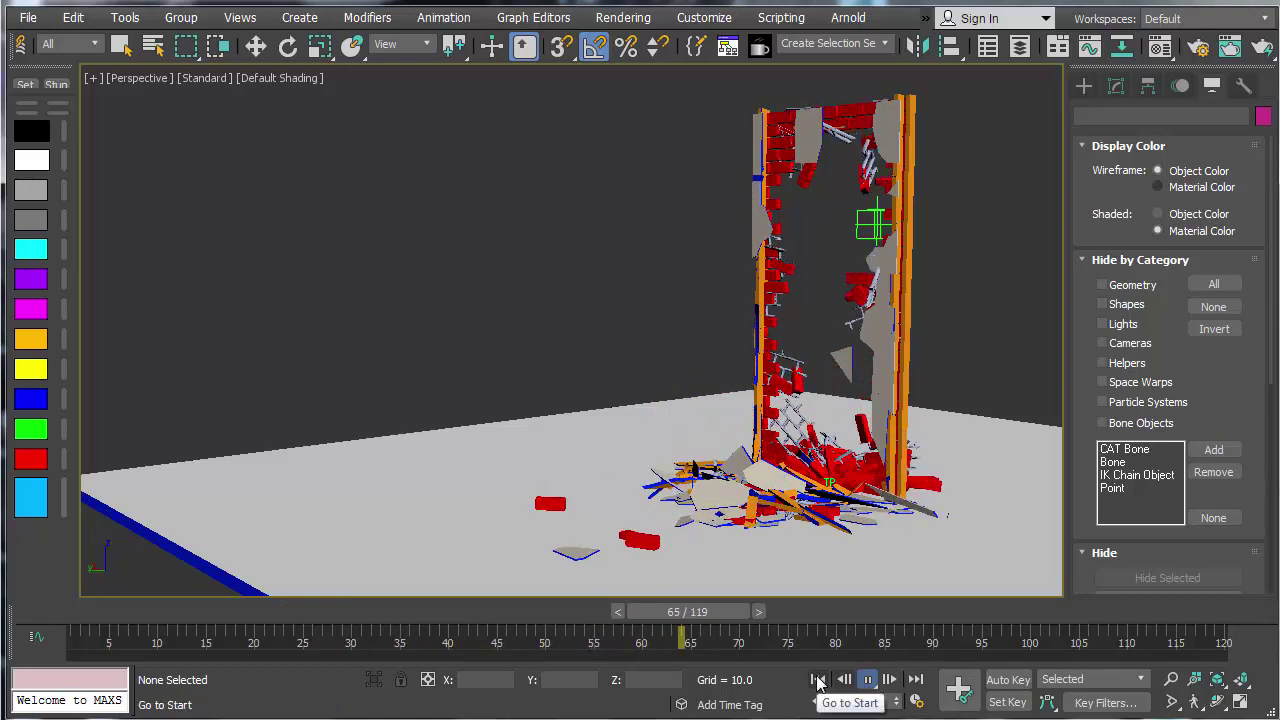
{"action": "left_click", "coordinate": [818, 680]}
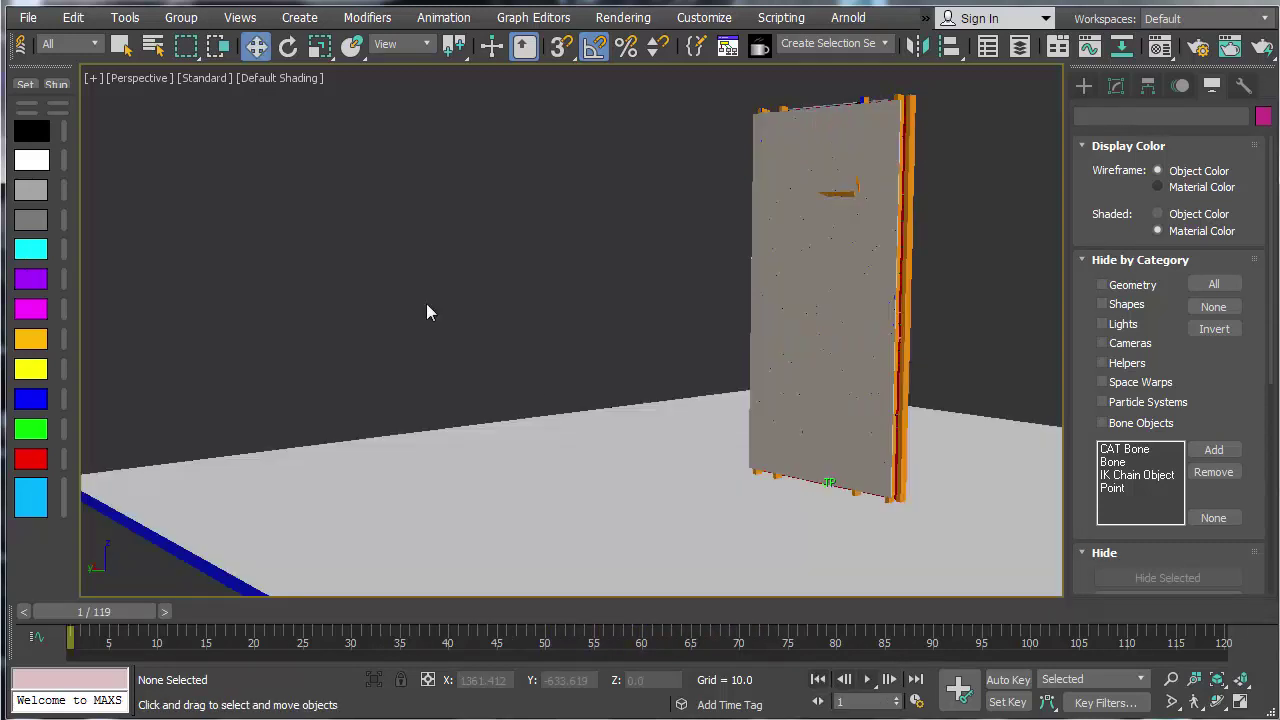
Step: Set the animation's end time to frame 80 in the time configuration
{"action": "right_click", "coordinate": [864, 679]}
{"action": "double_click", "coordinate": [574, 418]}
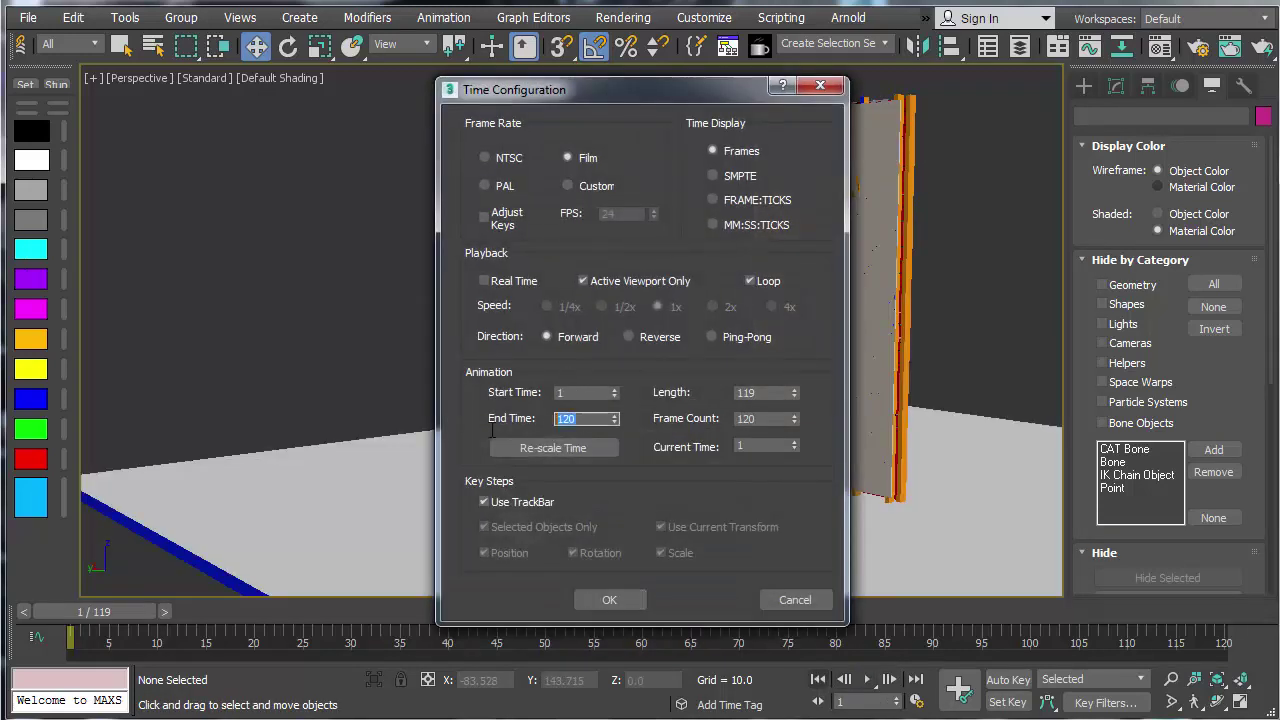
{"action": "type", "text": "80"}
{"action": "key", "text": "Return"}
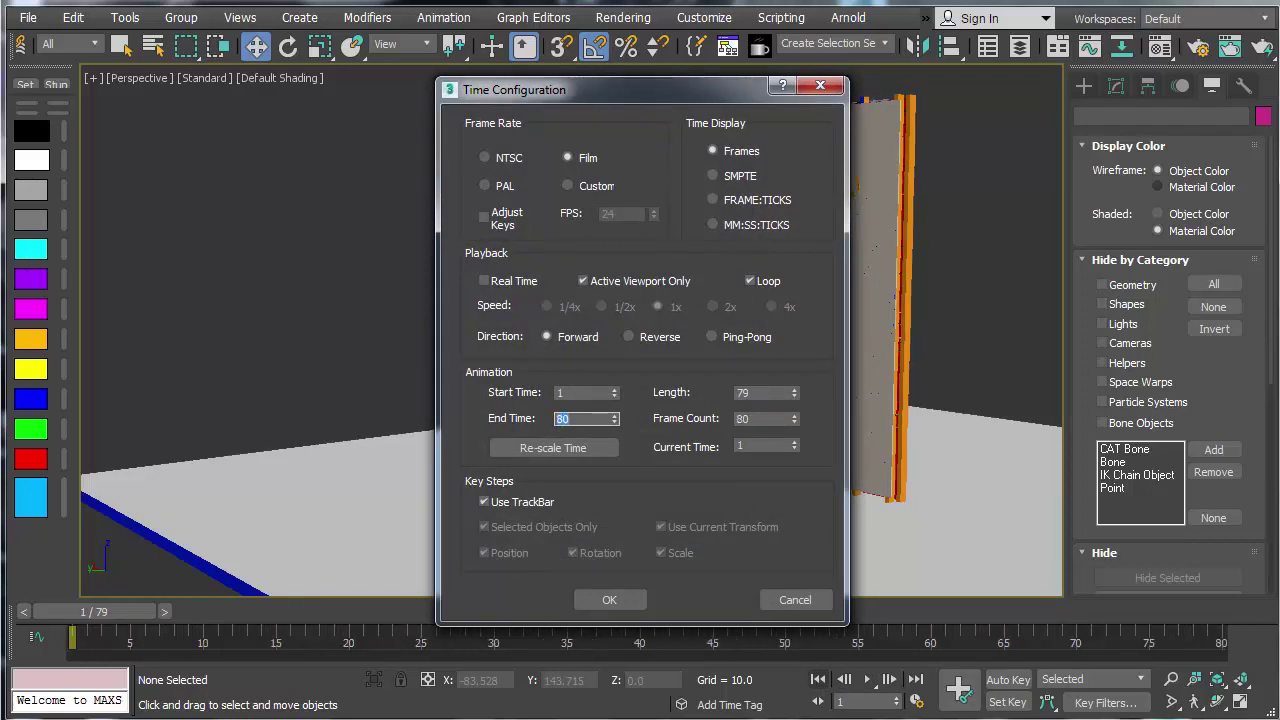
{"action": "left_click", "coordinate": [601, 602]}
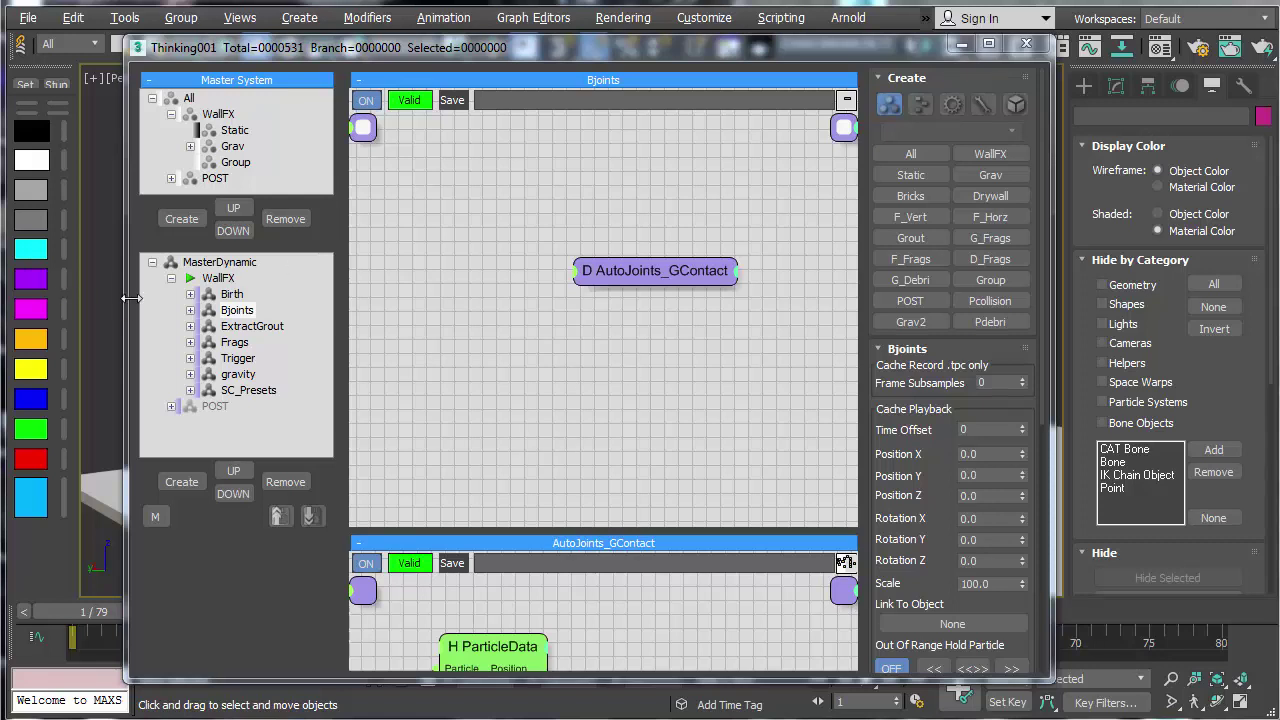
Step: Collapse WallFX in the particle editor's dynamic set tree, enable the POST dynamic set, and close the editor
{"action": "left_click", "coordinate": [172, 278]}
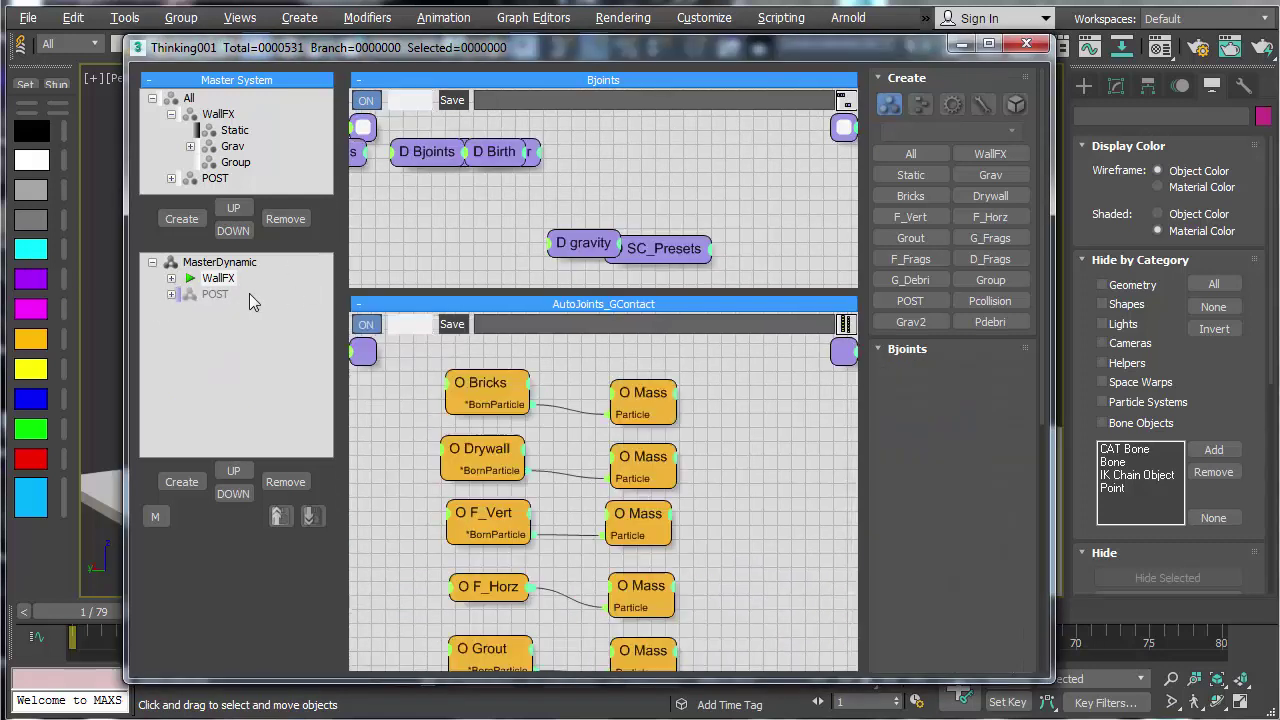
{"action": "left_click", "coordinate": [210, 278]}
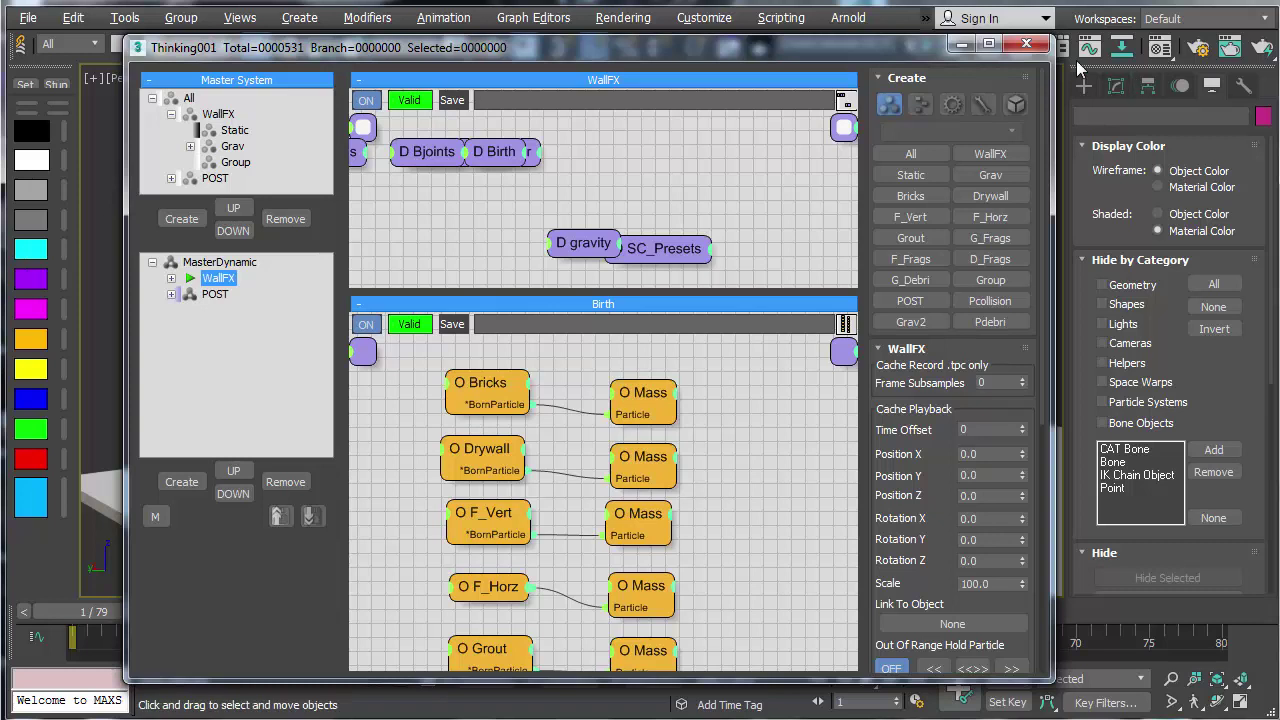
{"action": "left_click", "coordinate": [205, 263]}
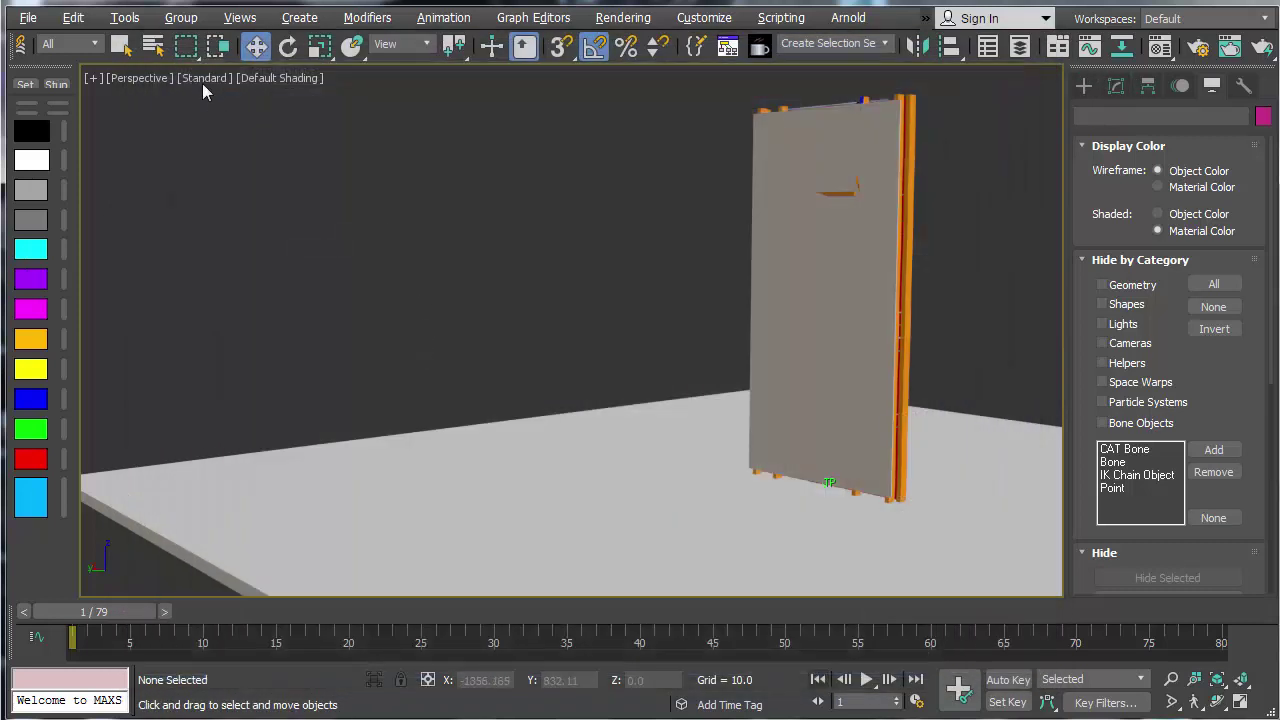
Step: Set the perspective viewport to Performance quality with Clay shading
{"action": "left_click", "coordinate": [202, 79]}
{"action": "left_click", "coordinate": [240, 142]}
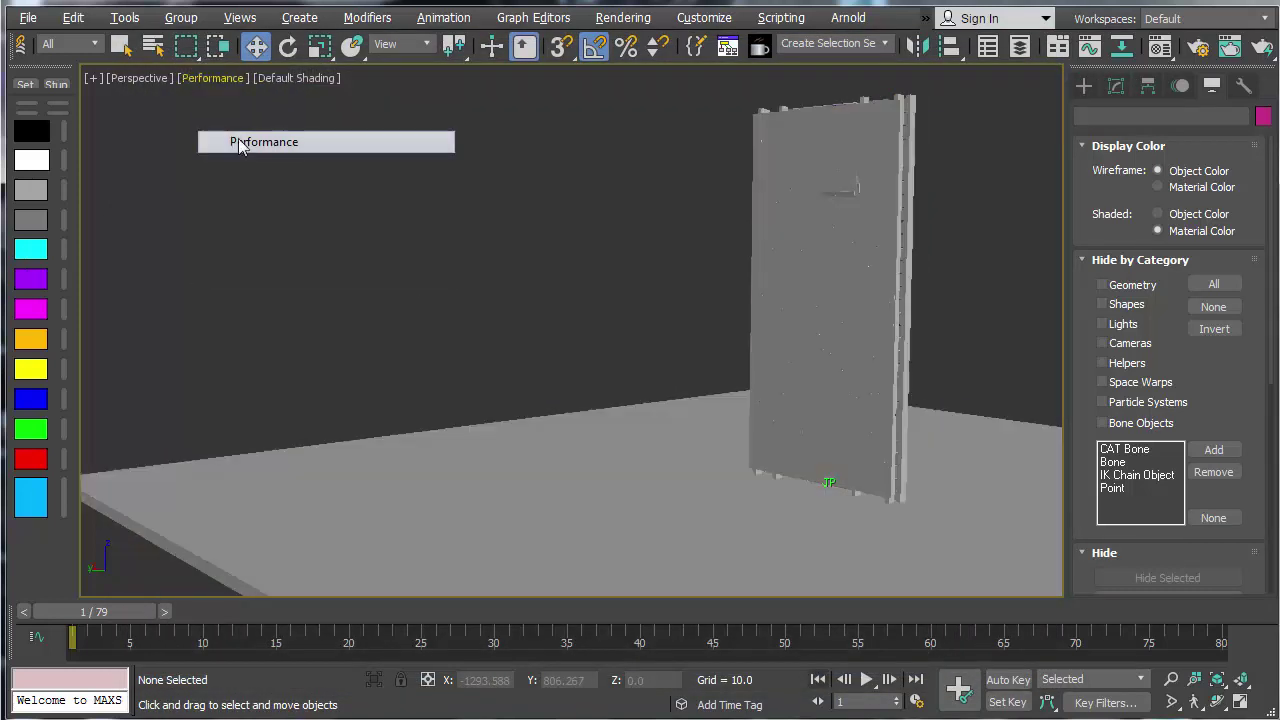
{"action": "left_click", "coordinate": [296, 78]}
{"action": "left_click", "coordinate": [317, 164]}
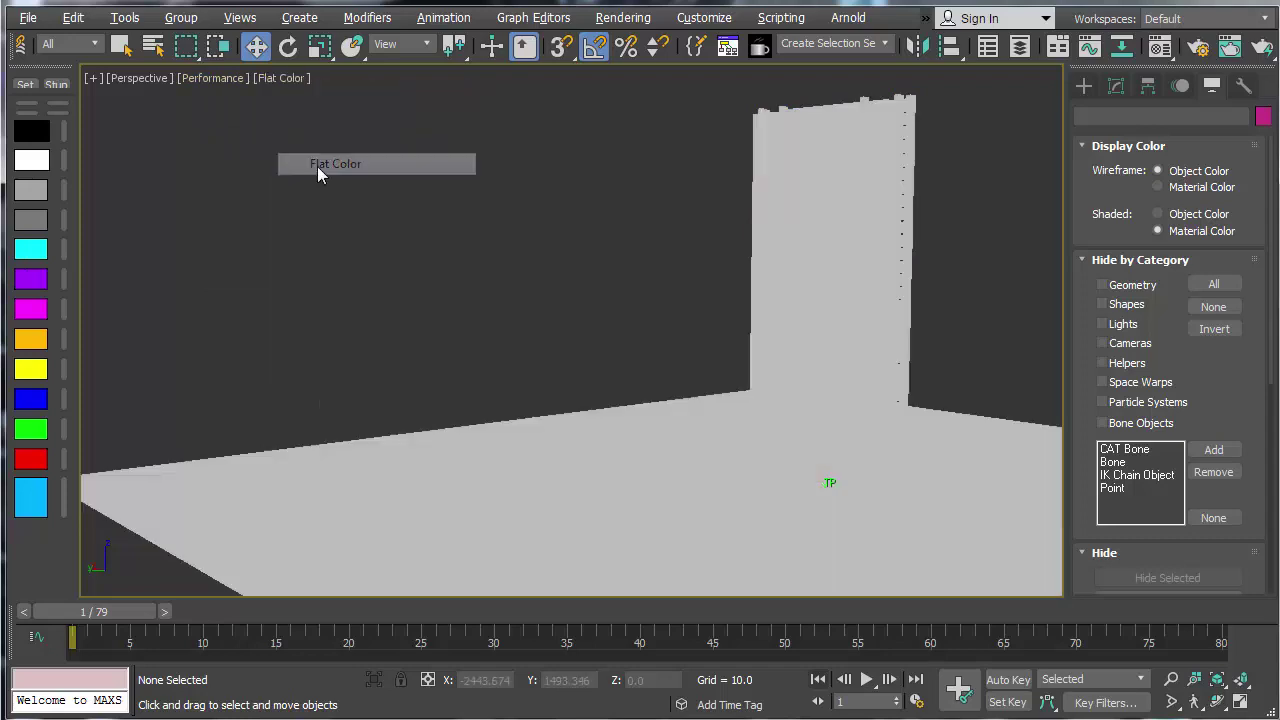
{"action": "left_click", "coordinate": [280, 78]}
{"action": "left_click", "coordinate": [320, 206]}
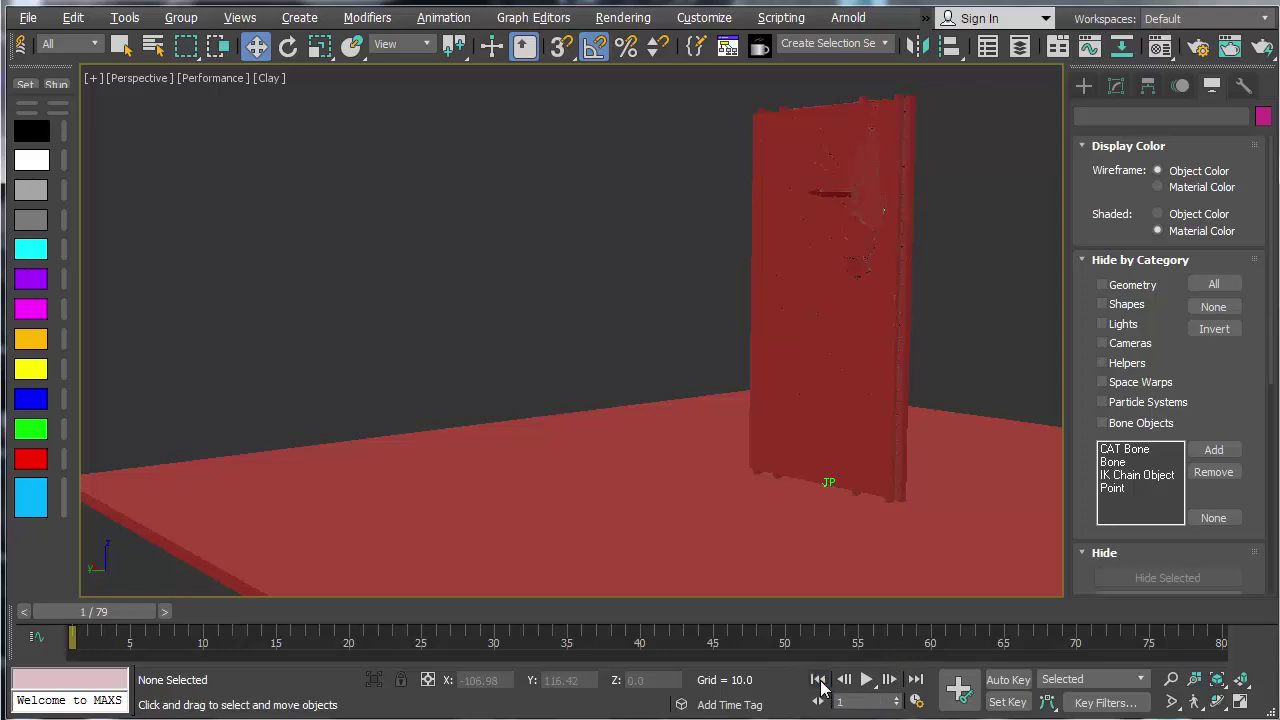
Step: Play the simulation with POST debris, pause it at frame 13, and examine the breaking wall from the side and front
{"action": "left_click", "coordinate": [866, 679]}
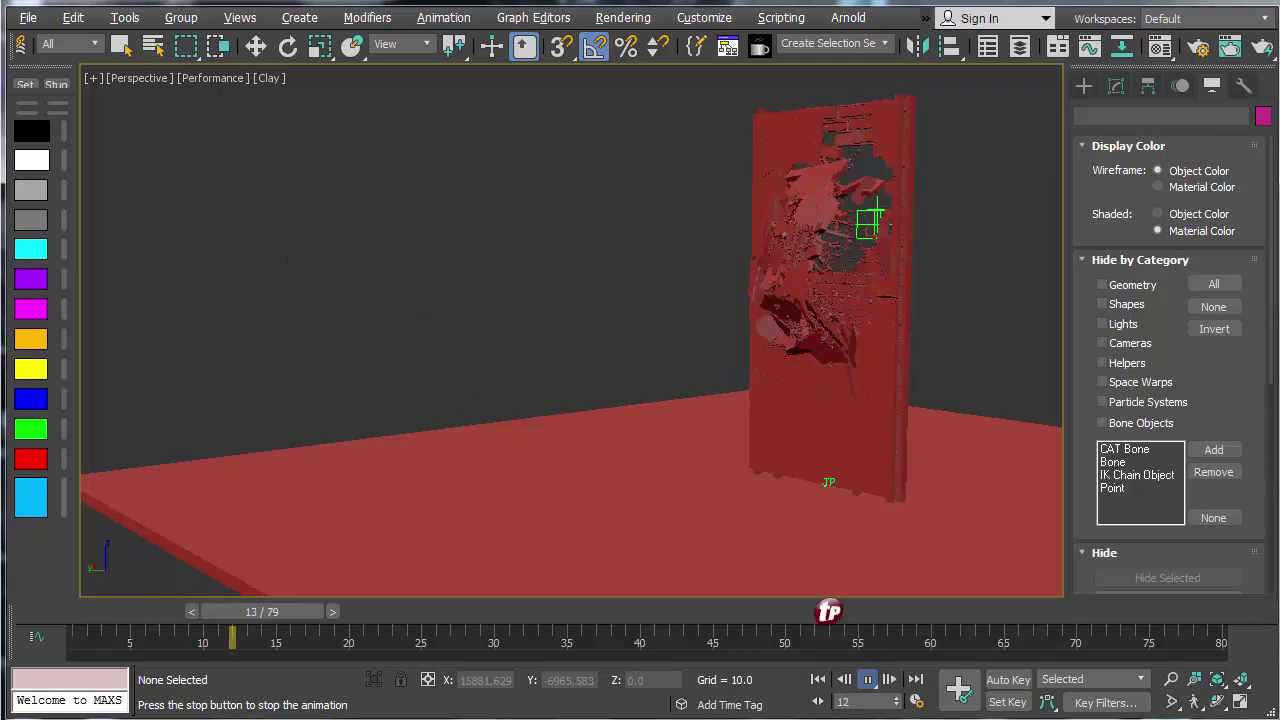
{"action": "key", "text": "slash"}
{"action": "scroll", "coordinate": [788, 399], "scroll_direction": "up", "scroll_amount": 3}
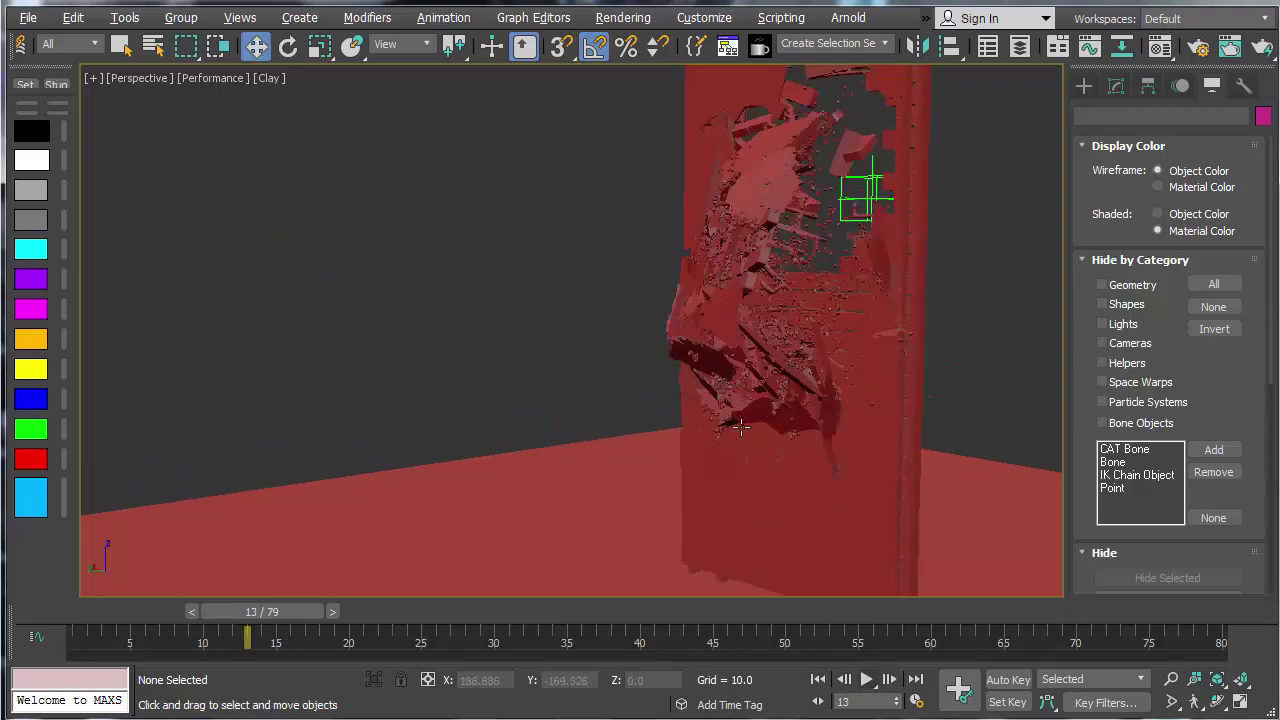
{"action": "middle_click_drag", "start_coordinate": [788, 399], "coordinate": [688, 417], "text": "alt"}
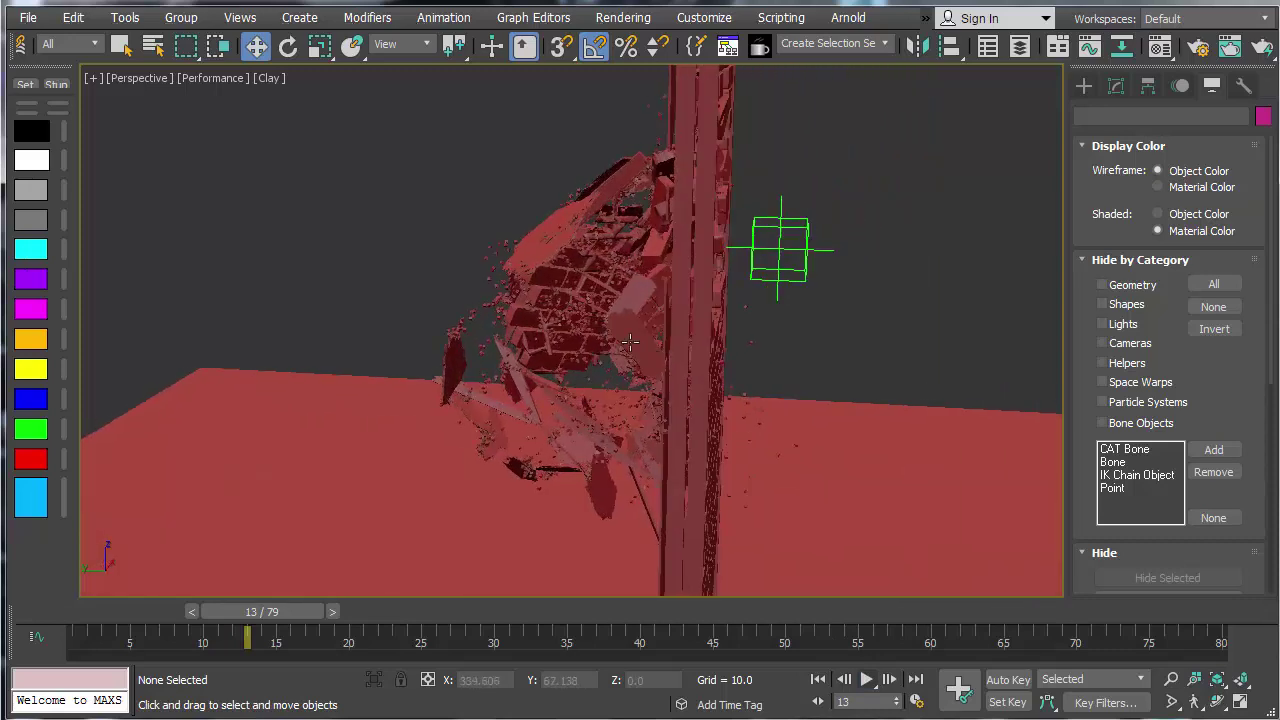
{"action": "middle_click_drag", "start_coordinate": [650, 344], "coordinate": [776, 256], "text": "alt"}
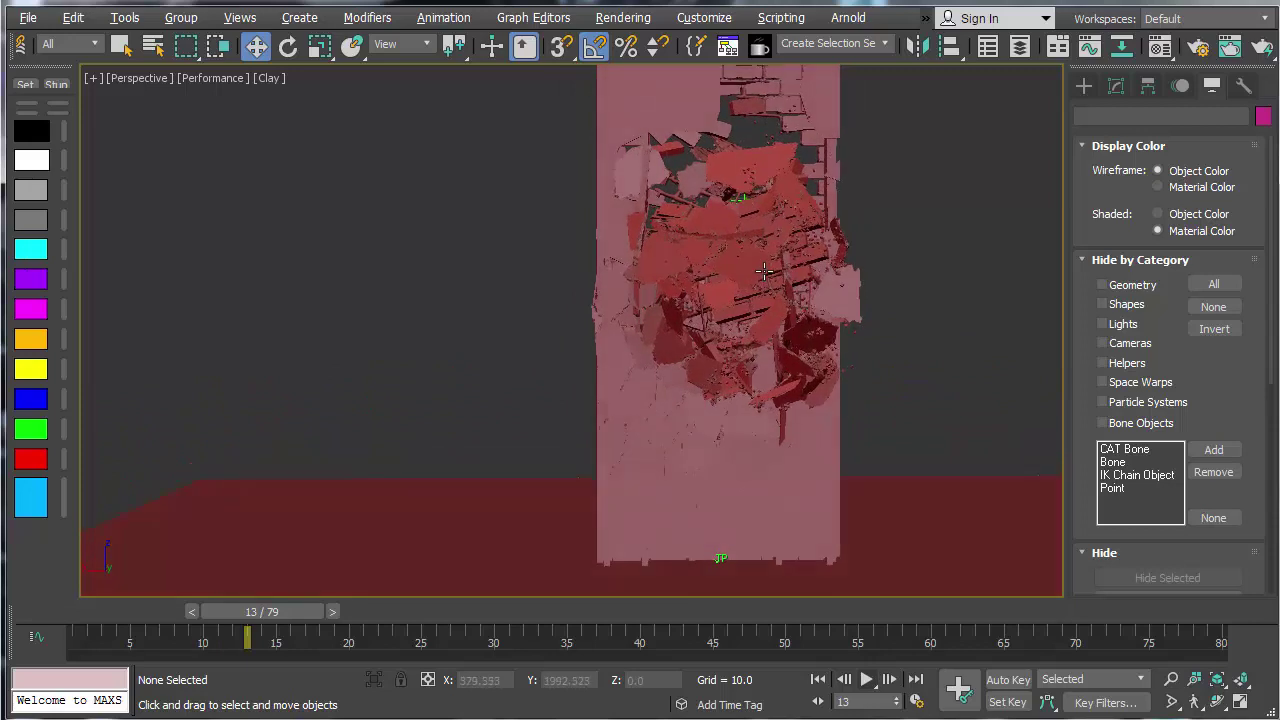
{"action": "middle_click_drag", "start_coordinate": [855, 462], "coordinate": [838, 497]}
Step: Advance the simulation to frame 15 and examine the flying fragments and debris from the side
{"action": "left_click", "coordinate": [870, 682]}
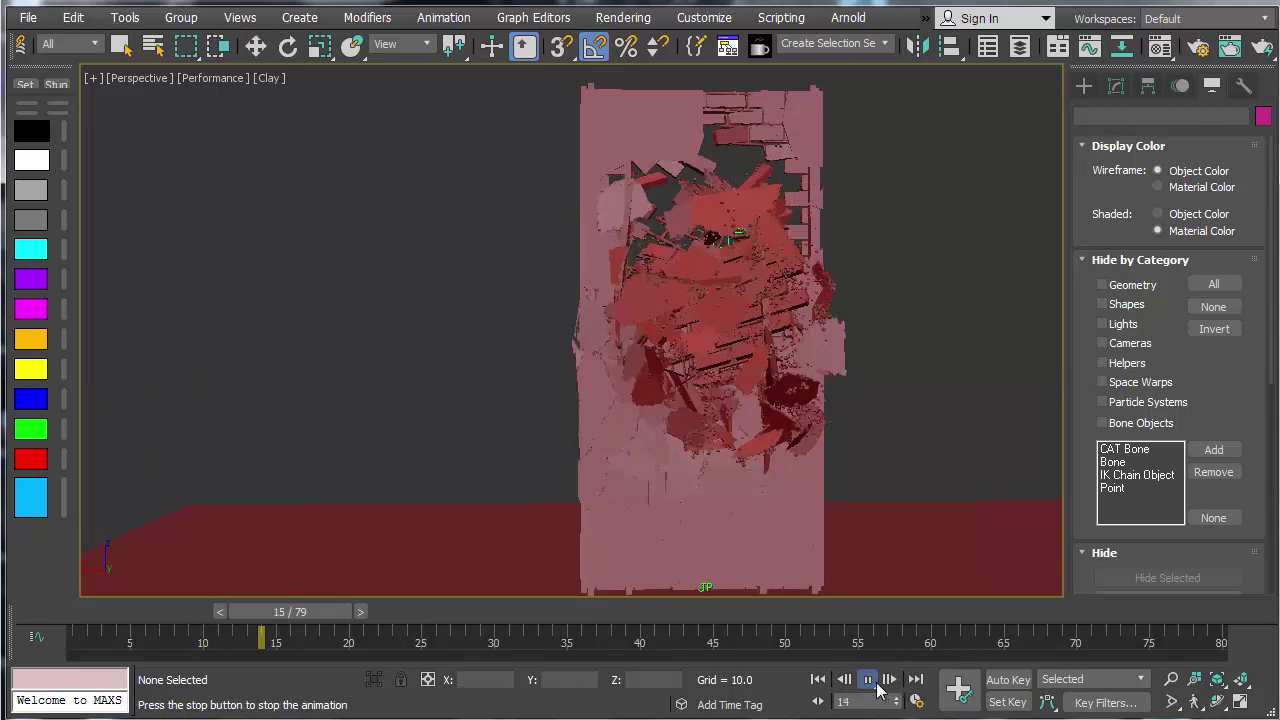
{"action": "left_click", "coordinate": [869, 681]}
{"action": "middle_click_drag", "start_coordinate": [657, 449], "coordinate": [746, 469], "text": "alt"}
{"action": "middle_click_drag", "start_coordinate": [838, 459], "coordinate": [842, 457], "text": "alt"}
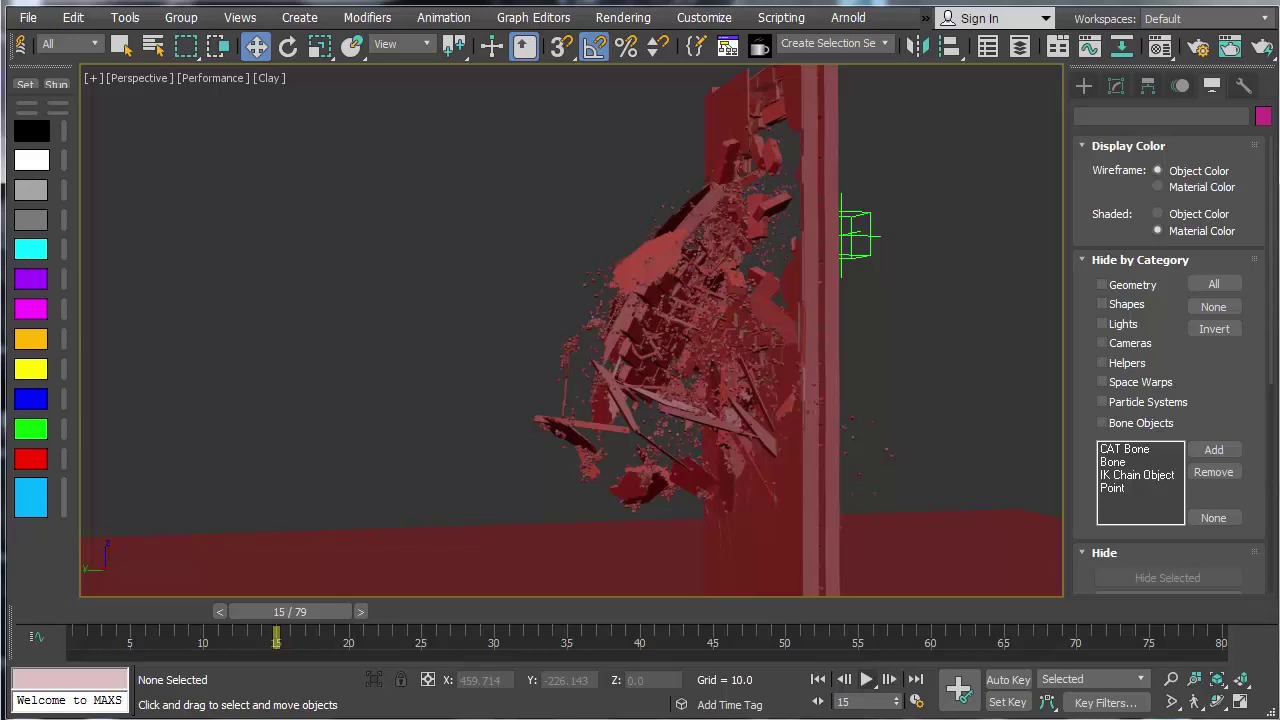
Step: Continue the simulation to frame 22, pause it, and examine the collapsing wall and debris from a three-quarter view
{"action": "left_click", "coordinate": [867, 680]}
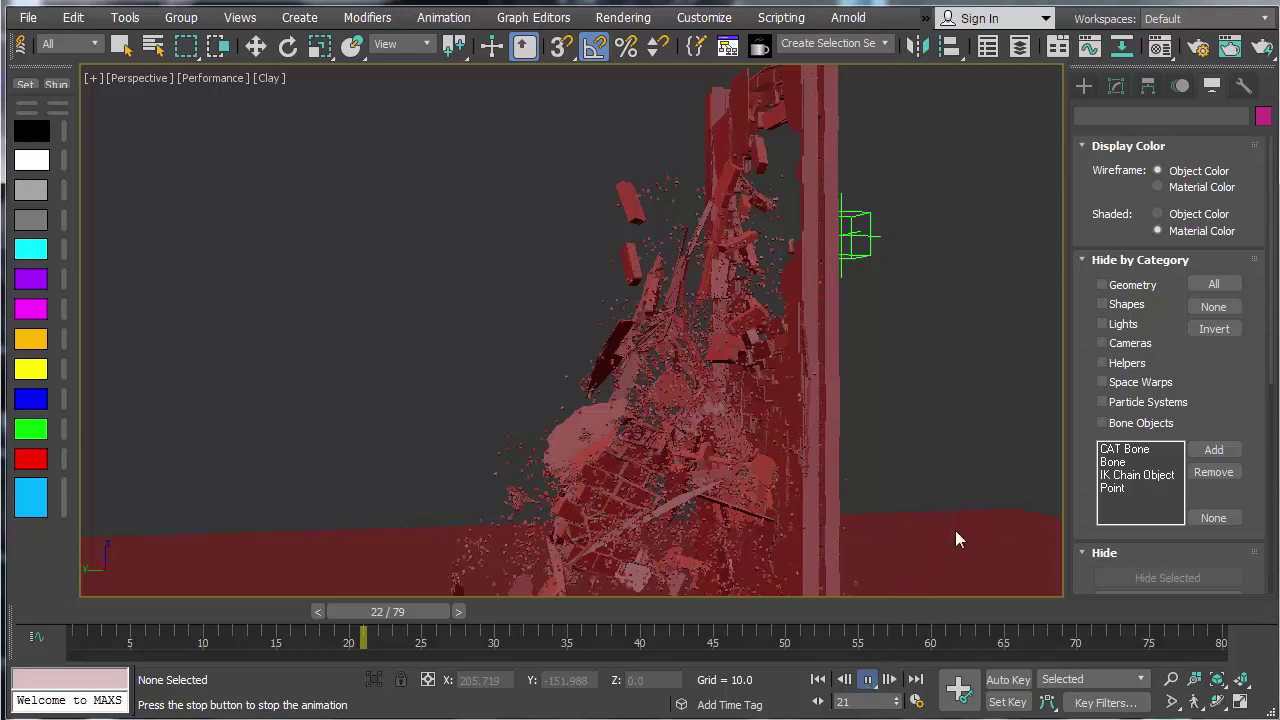
{"action": "key", "text": "/"}
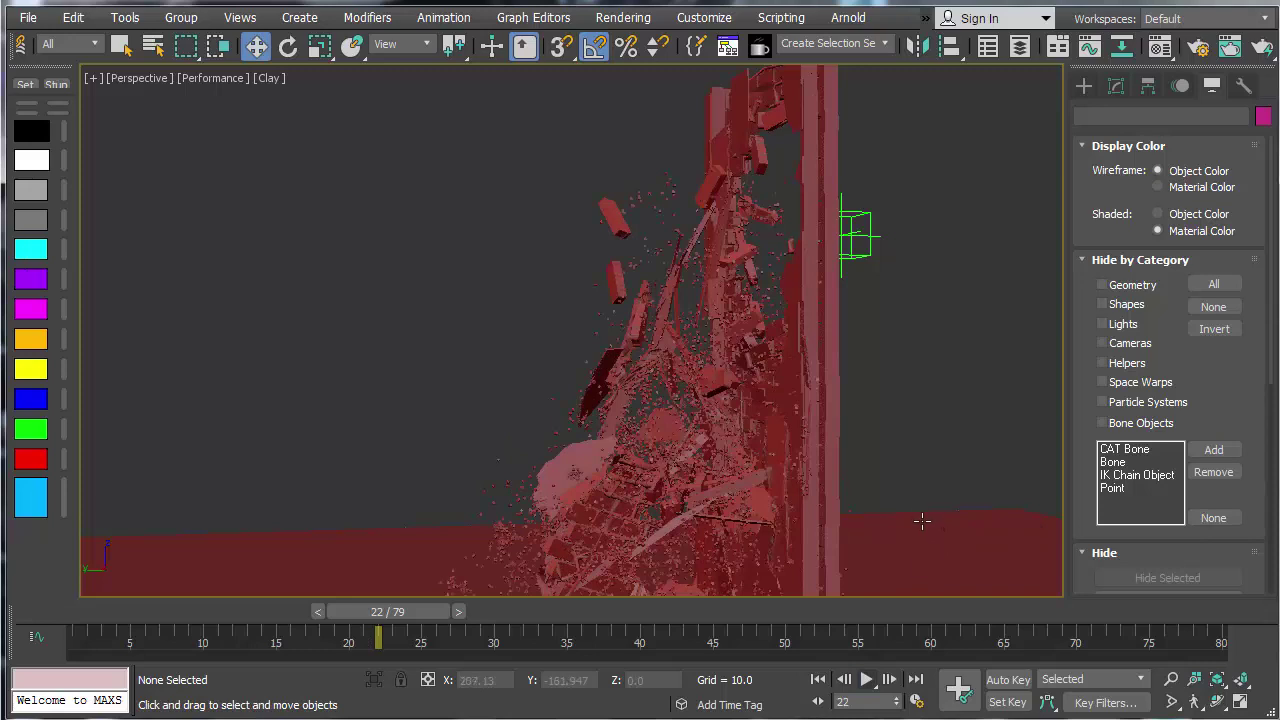
{"action": "middle_click_drag", "start_coordinate": [922, 520], "coordinate": [973, 472], "text": "alt"}
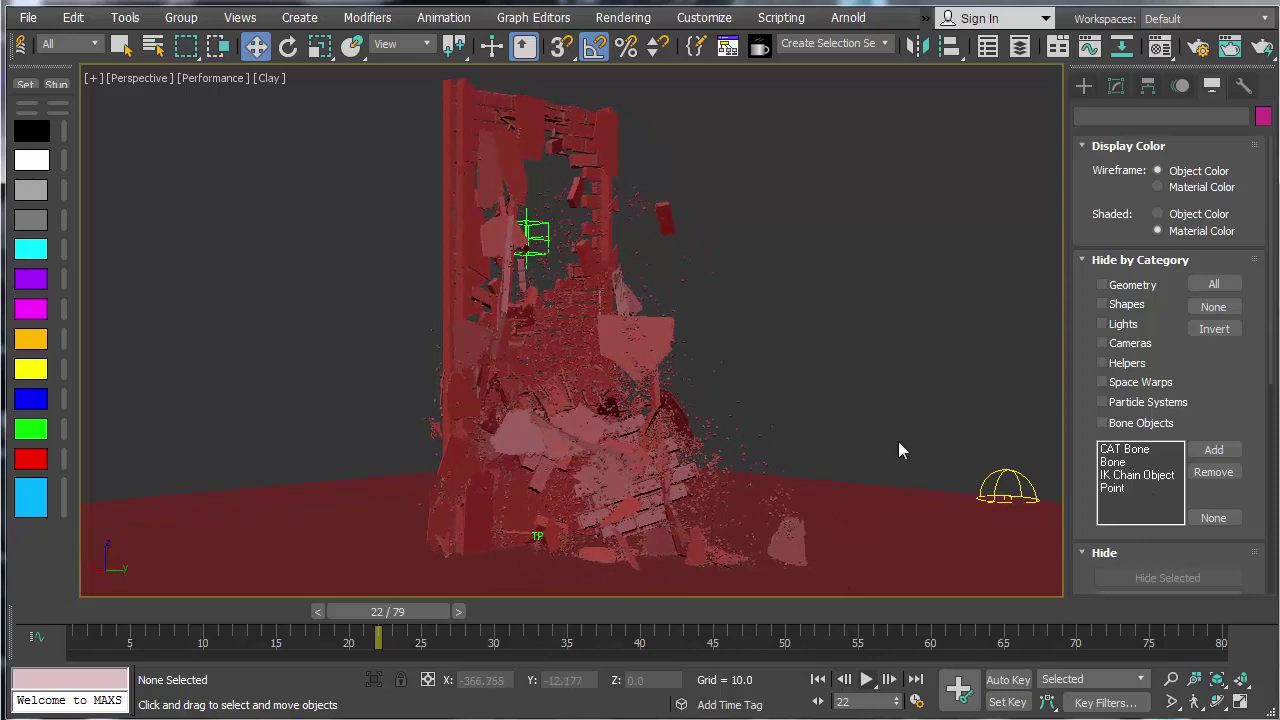